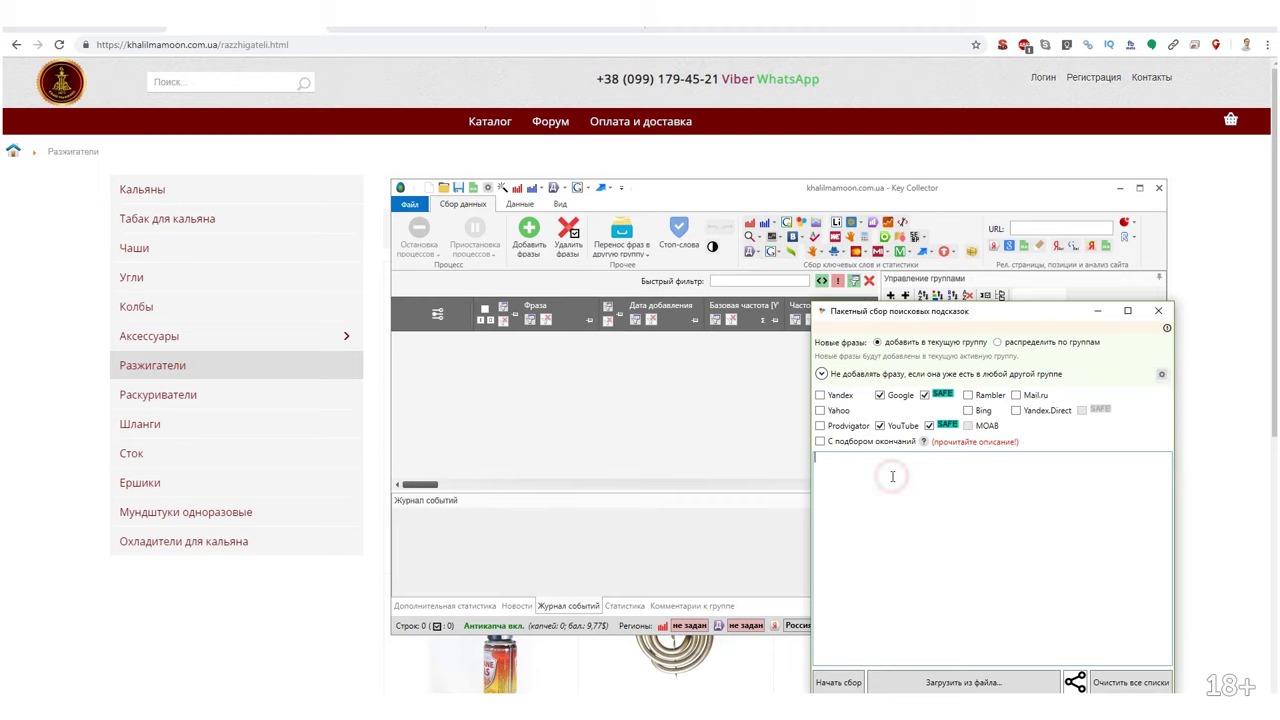
Enter the seed phrases "кальян", "табак для кальяна", "чаши" and "угли для кальяна" on separate lines of the batch suggestion list.
type("rfjkn")
type("ян")
key("Return")
type("табак для кал")
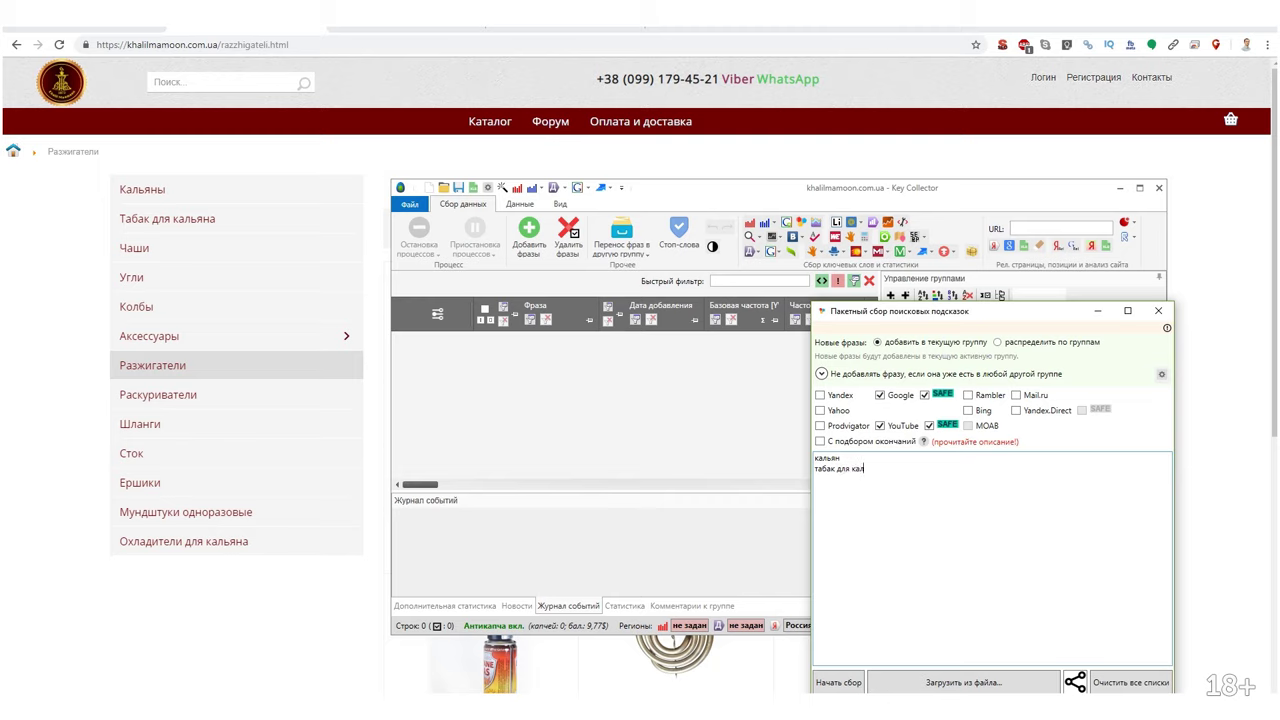
type("ьяна чаши")
key("Return")
type("ушлди")
type("ли для кальяна")
Complete the "чаши" line with the copied words "для кальяна" and add the phrase "колбы для кальяна" at the end of the list.
key("ctrl+shift+Left")
key("ctrl+shift+Left")
key("ctrl+c")
left_click(833, 479)
key("ctrl+v")
type("олб")
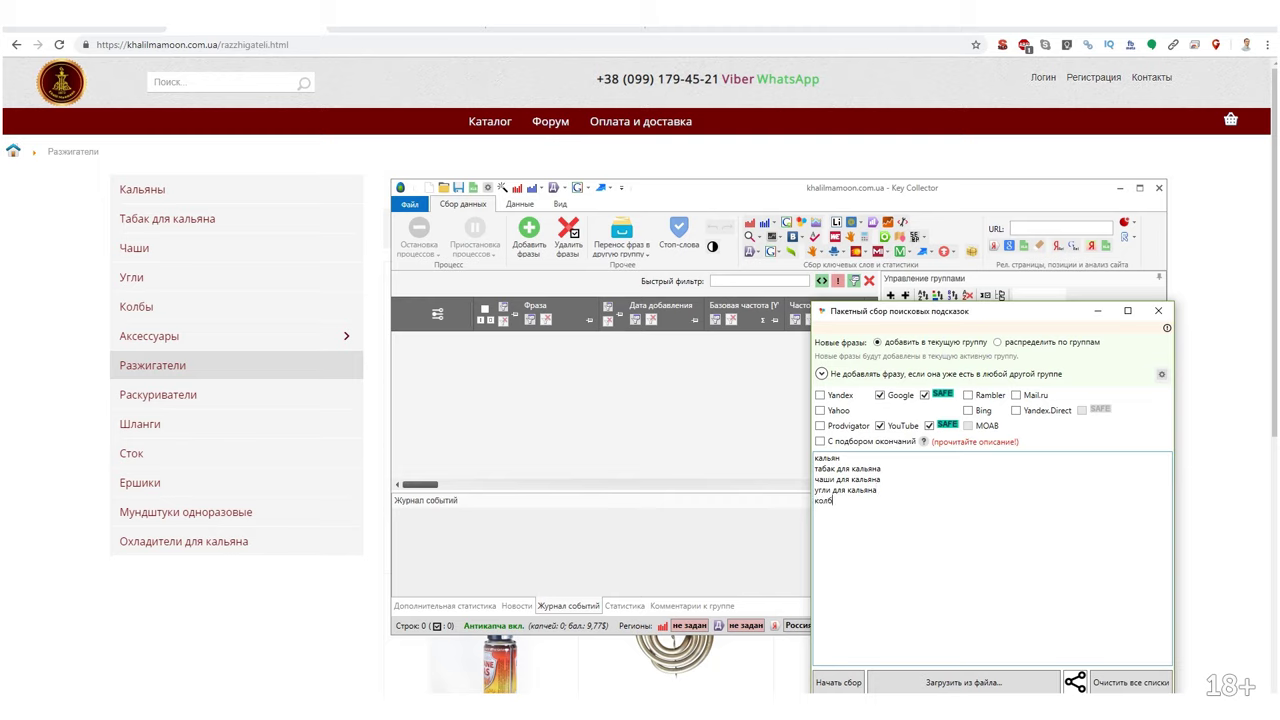
type("ы для кальяна")
Review the shop's Аксессуары category in the browser and add the phrase "аксессуары для кальяна" to the suggestion list.
left_click(349, 340)
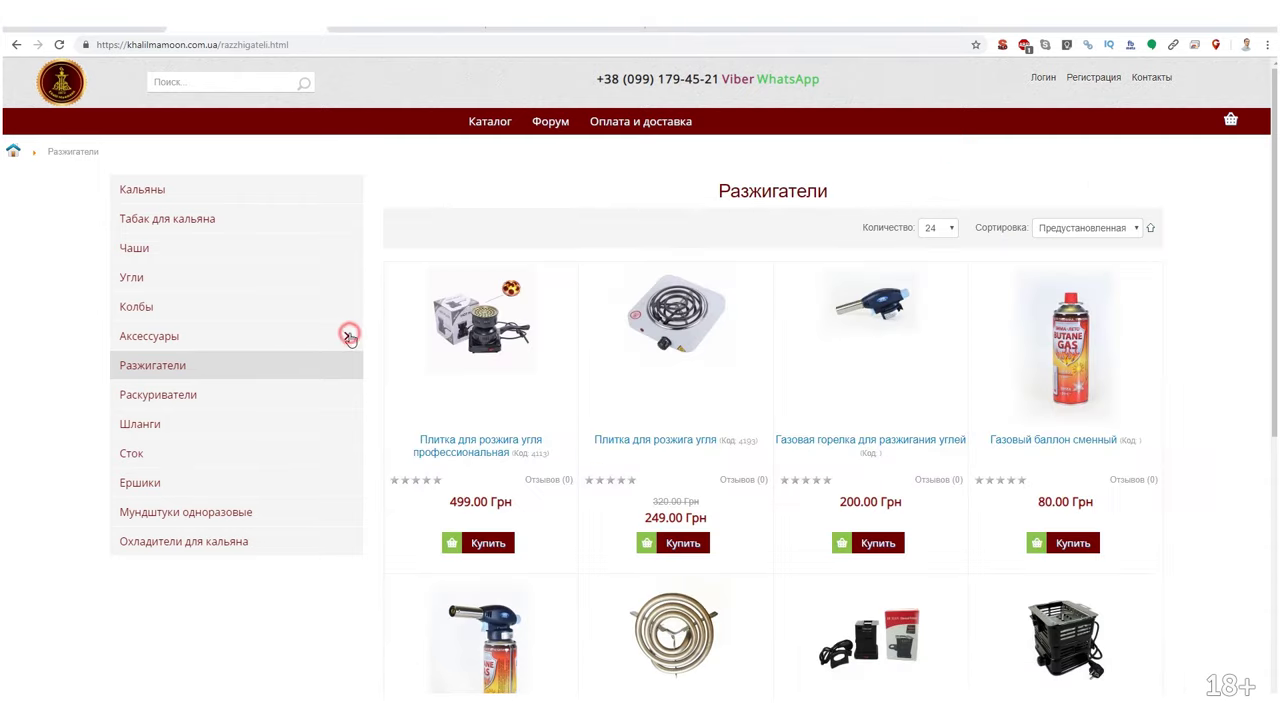
left_click(160, 337)
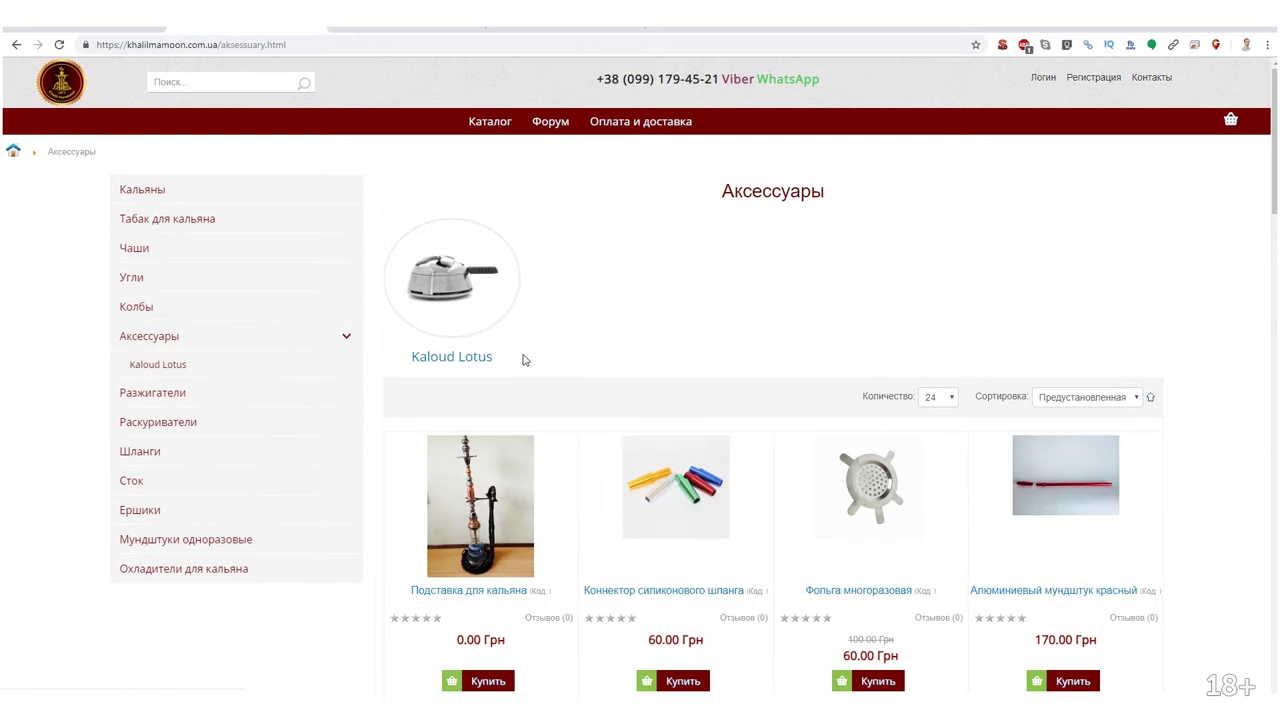
scroll(665, 535, "down", 3)
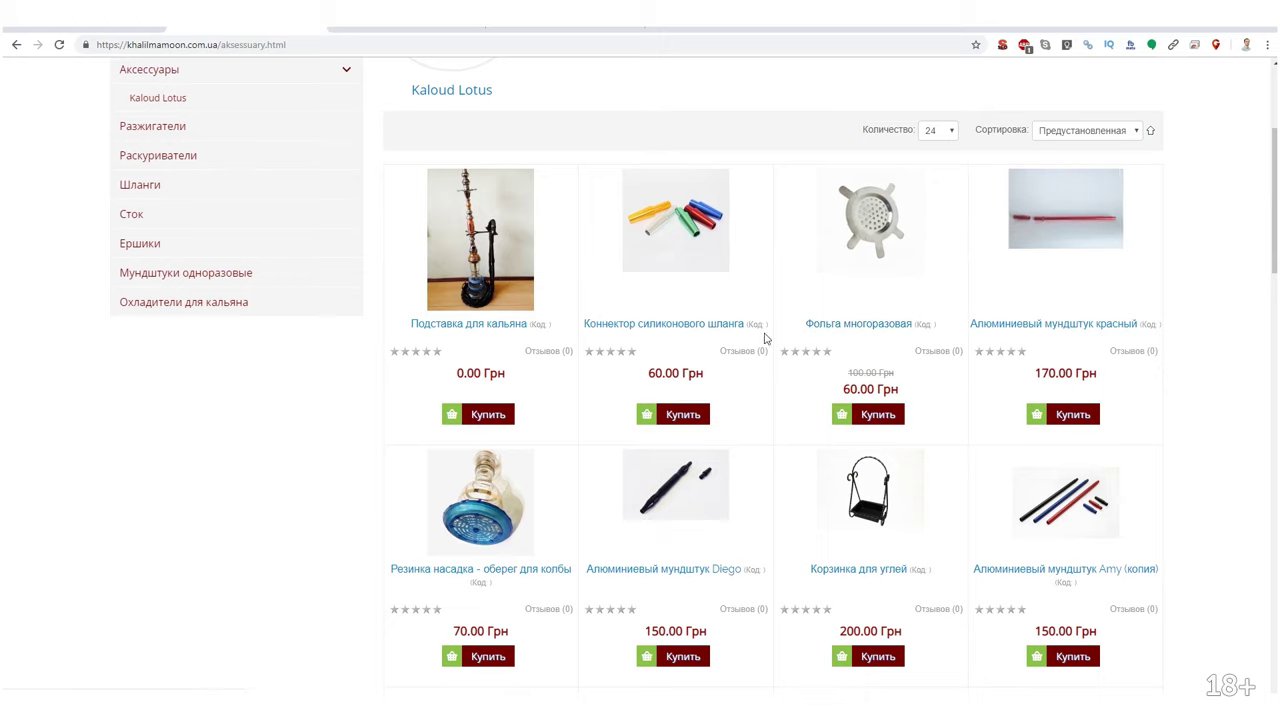
scroll(821, 519, "down", 2)
scroll(821, 516, "up", 5)
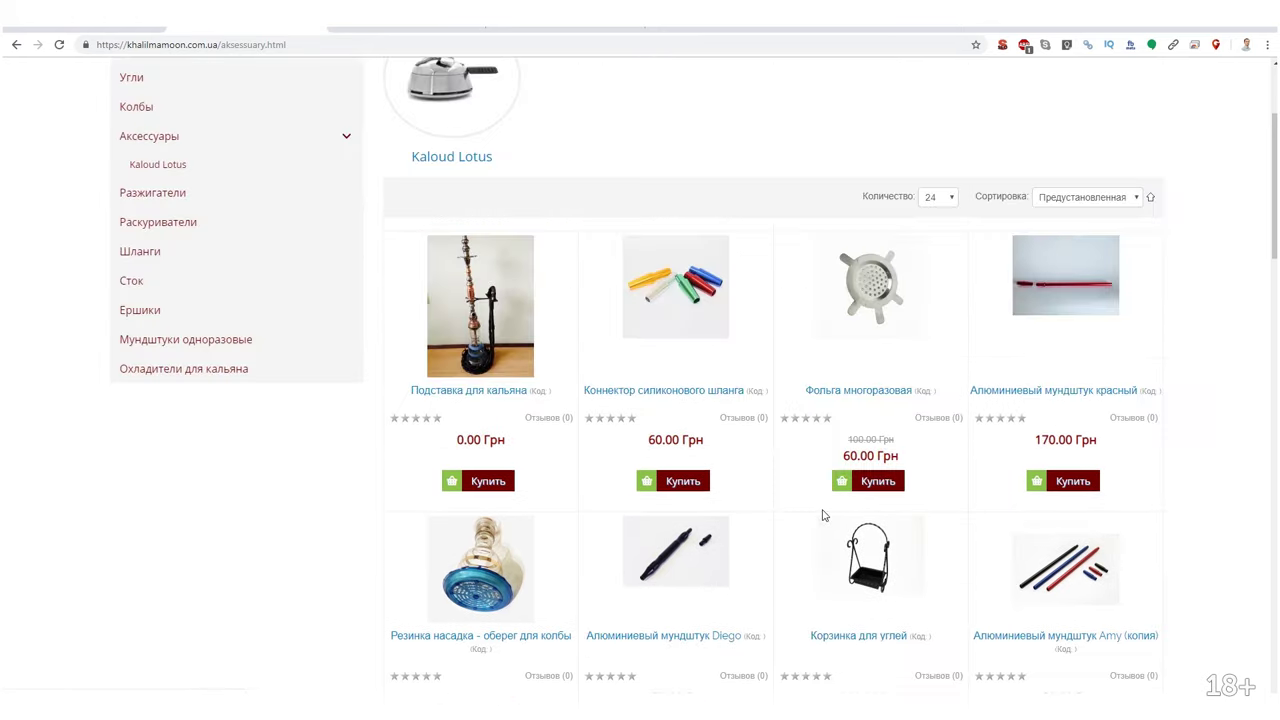
scroll(820, 494, "down", 10)
scroll(776, 487, "down", 3)
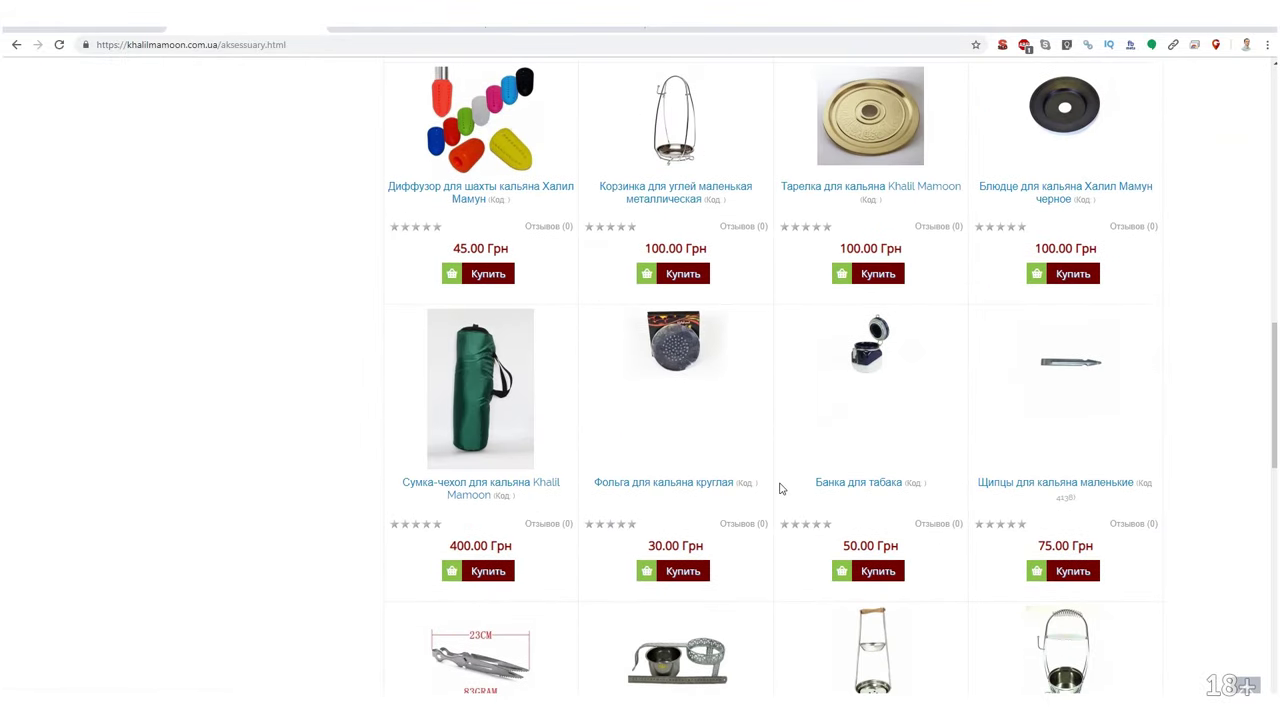
scroll(780, 487, "up", 10)
key("alt+Tab")
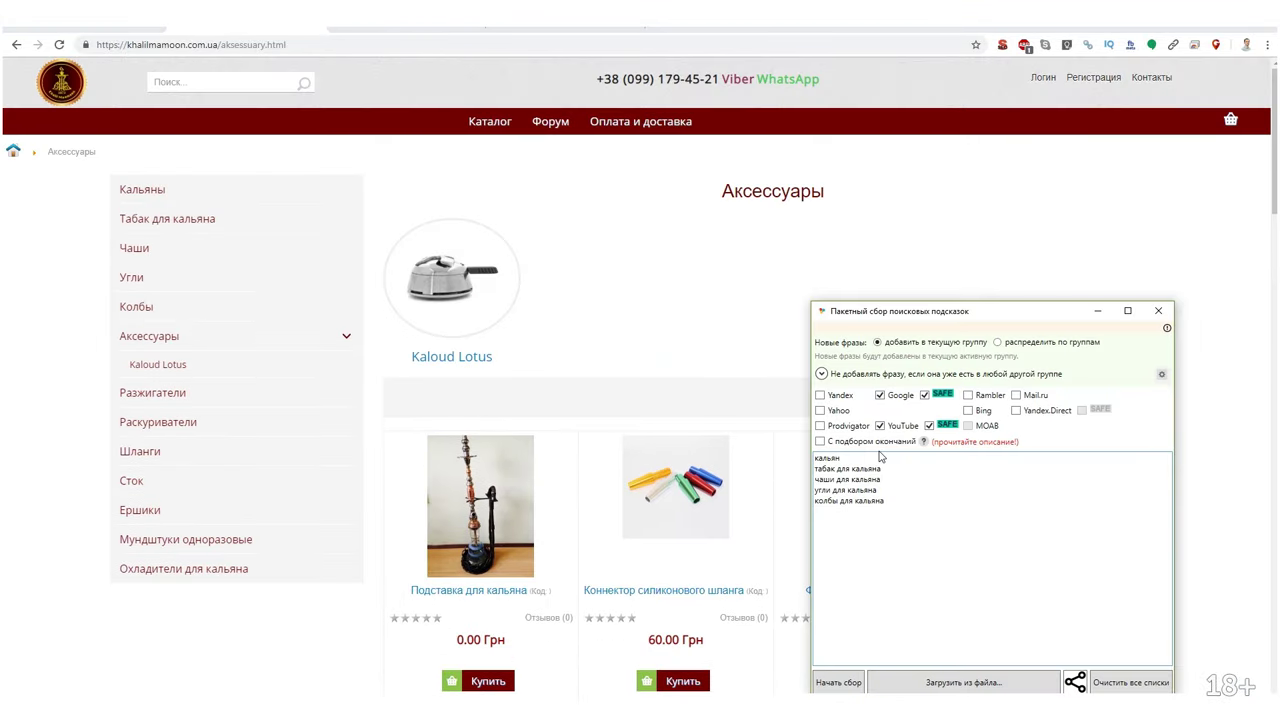
type("сессуары для кальяна")
Review the shop's Разжигатели category and add the phrases "плитки для розжига угля" and "газовая горелка для кальяна" to the list.
scroll(300, 400, "down", 3)
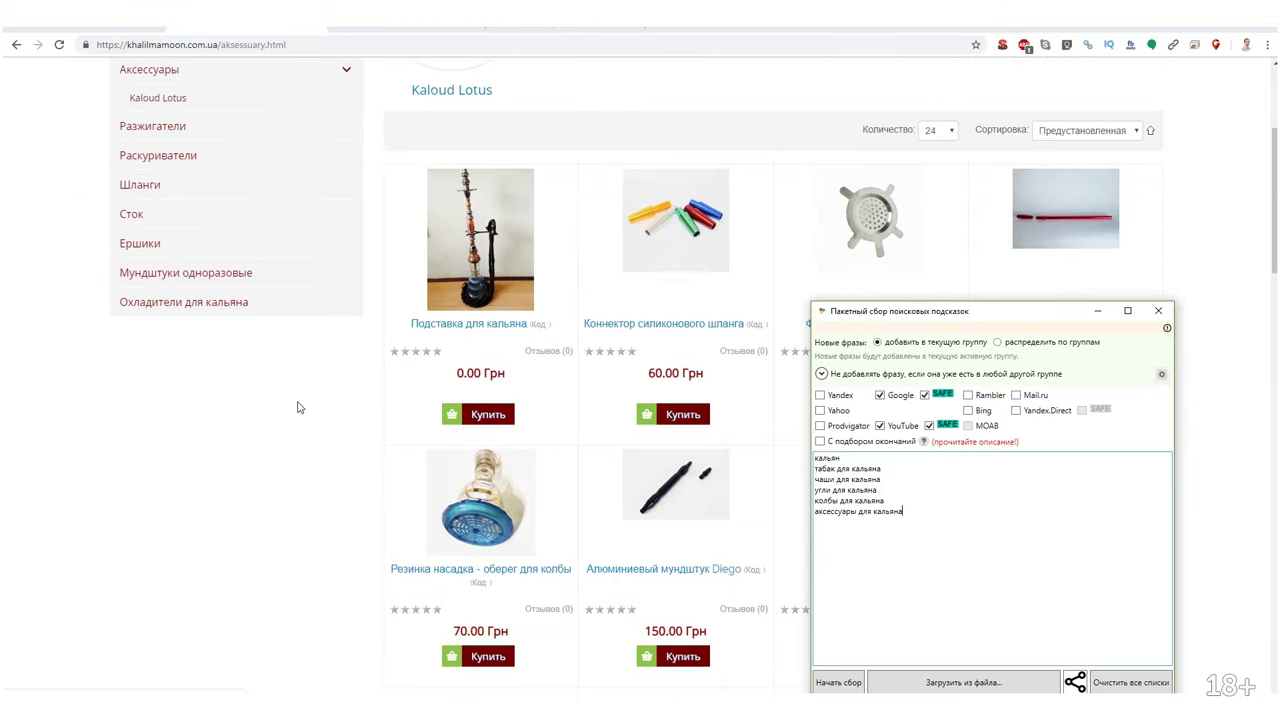
scroll(297, 407, "up", 2)
left_click(160, 326)
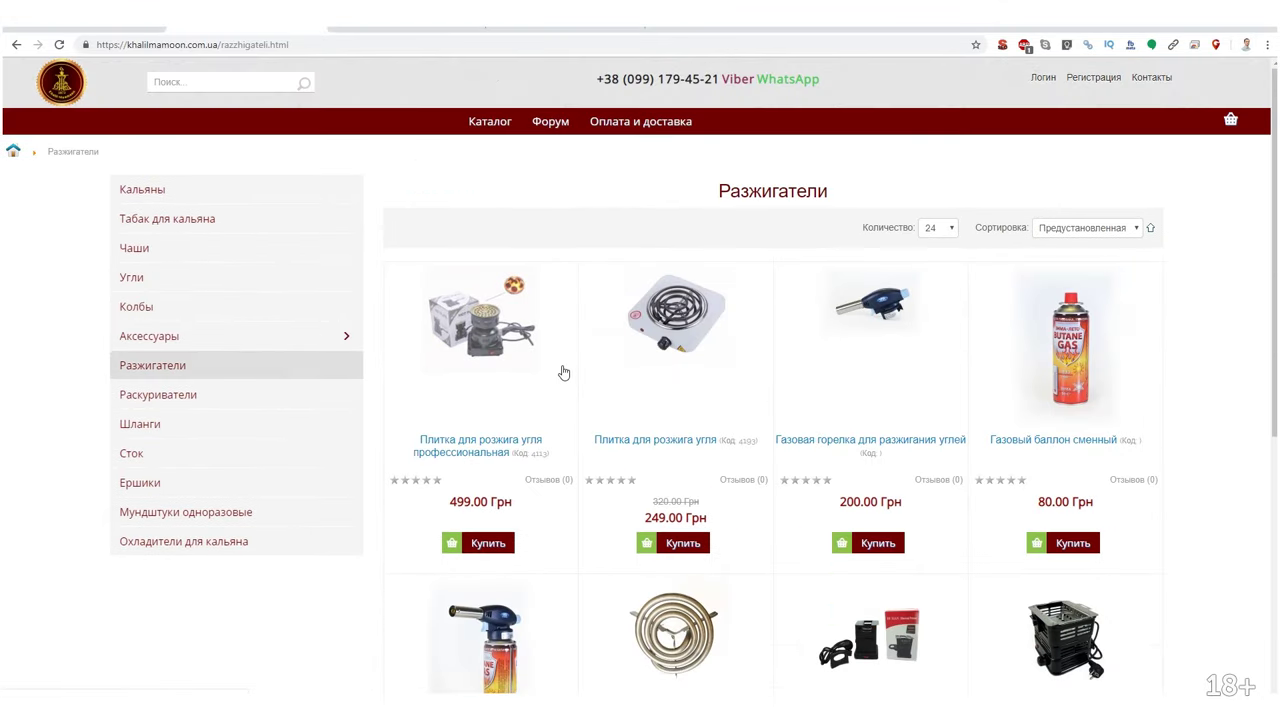
key("alt+Tab")
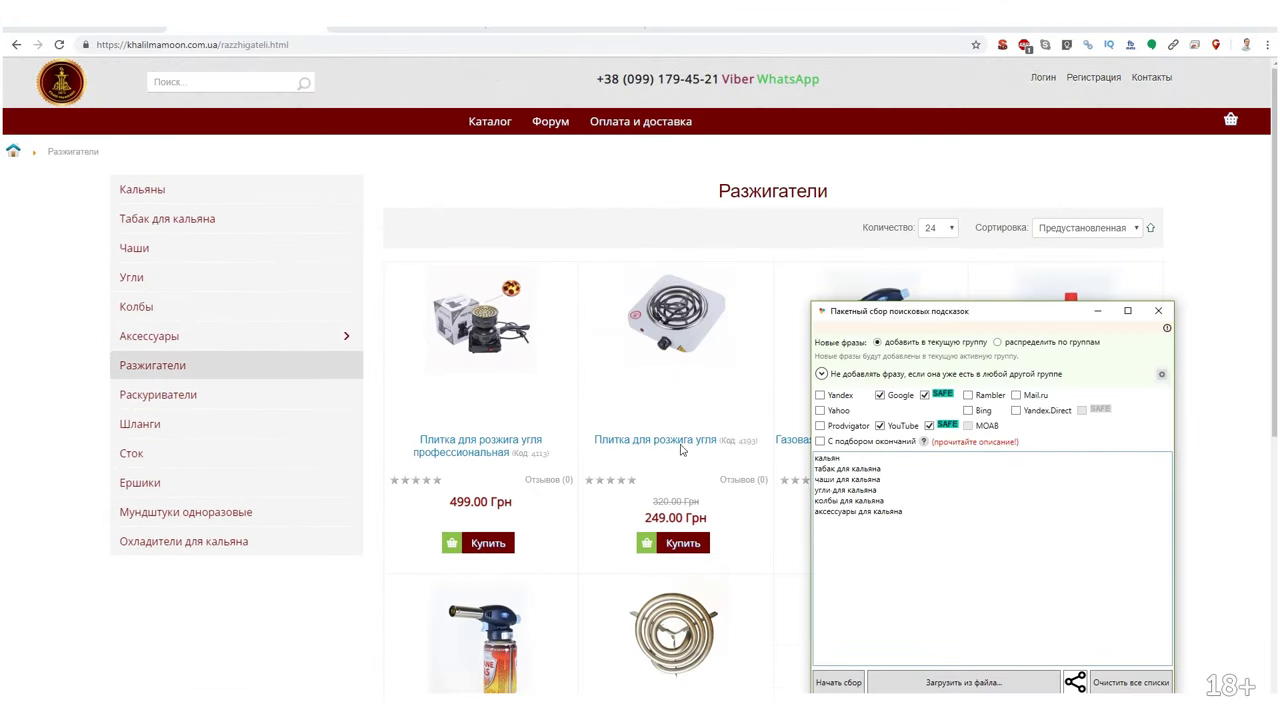
scroll(564, 464, "down", 8)
scroll(615, 472, "up", 6)
scroll(615, 472, "down", 2)
scroll(615, 472, "up", 1)
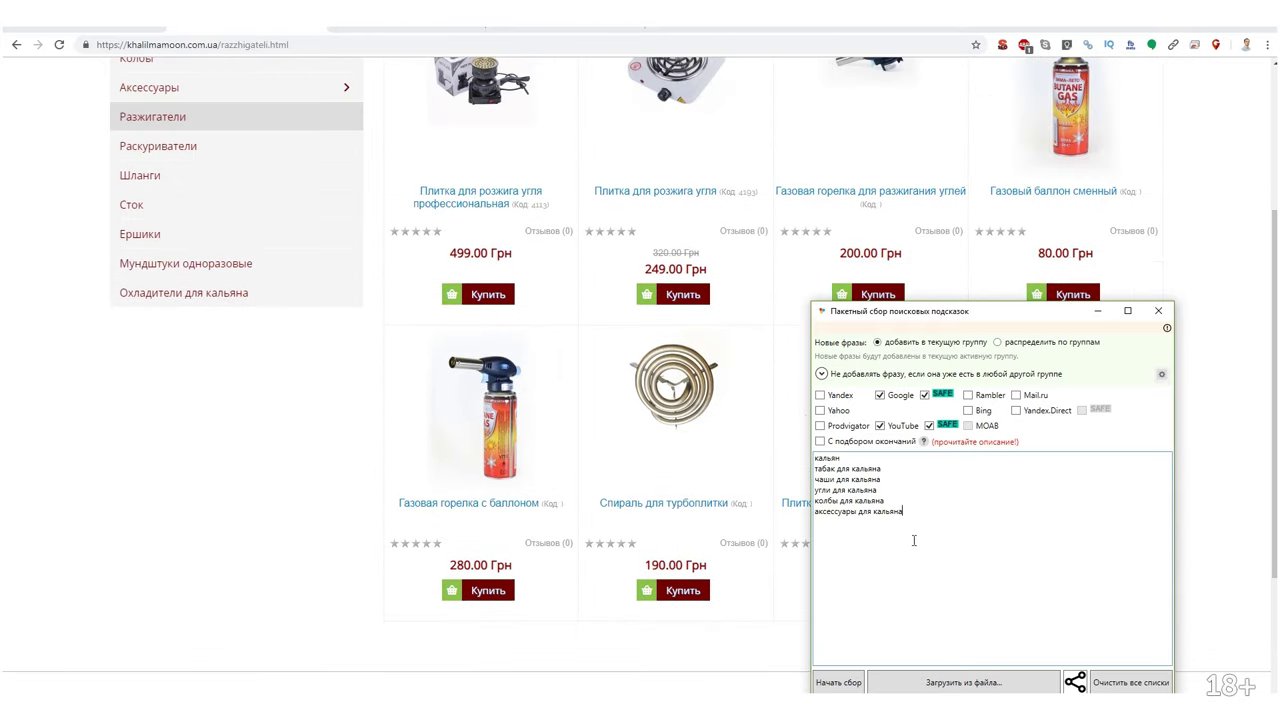
type("итки для розжига угля газщ")
key("BackSpace")
type("овая горел")
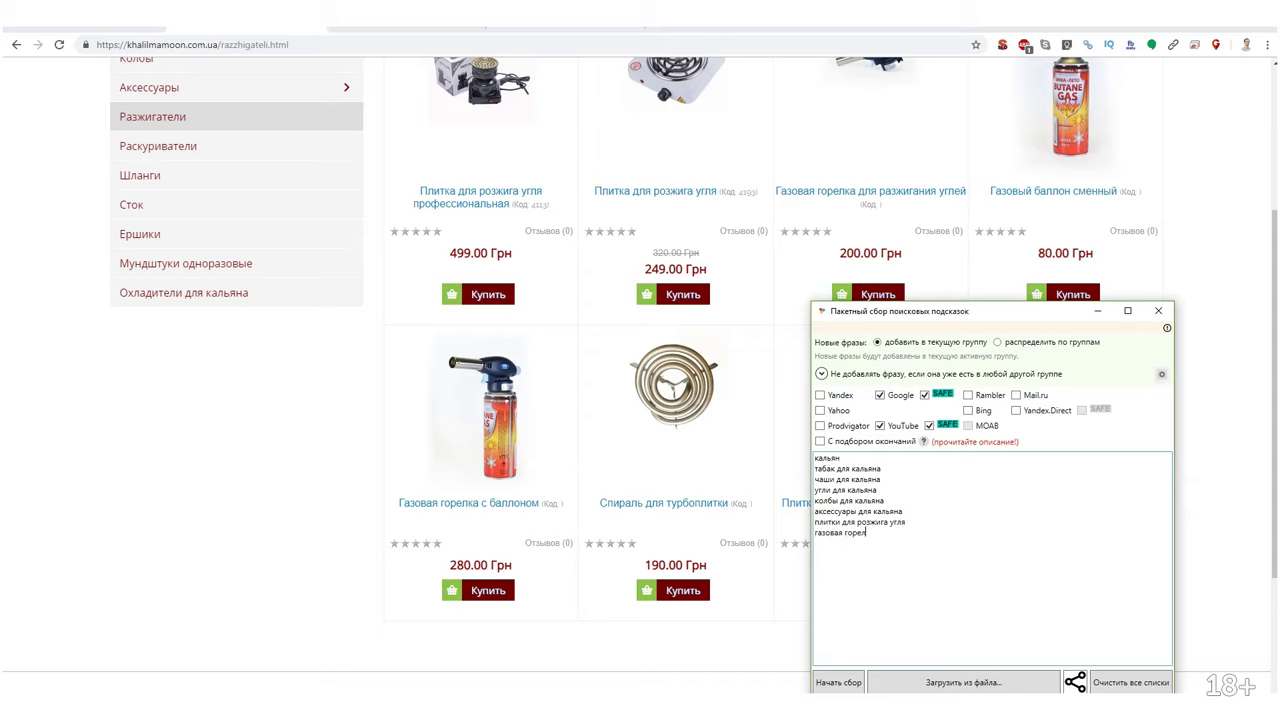
type("ка для кальяна")
Add the phrases "плитка для кальяна" and "разжигатели для кальяна" on new lines at the end of the list.
key("Return")
type("плитка для кальяна")
key("Return")
type("разд")
key("BackSpace")
type("жигатели для кальян")
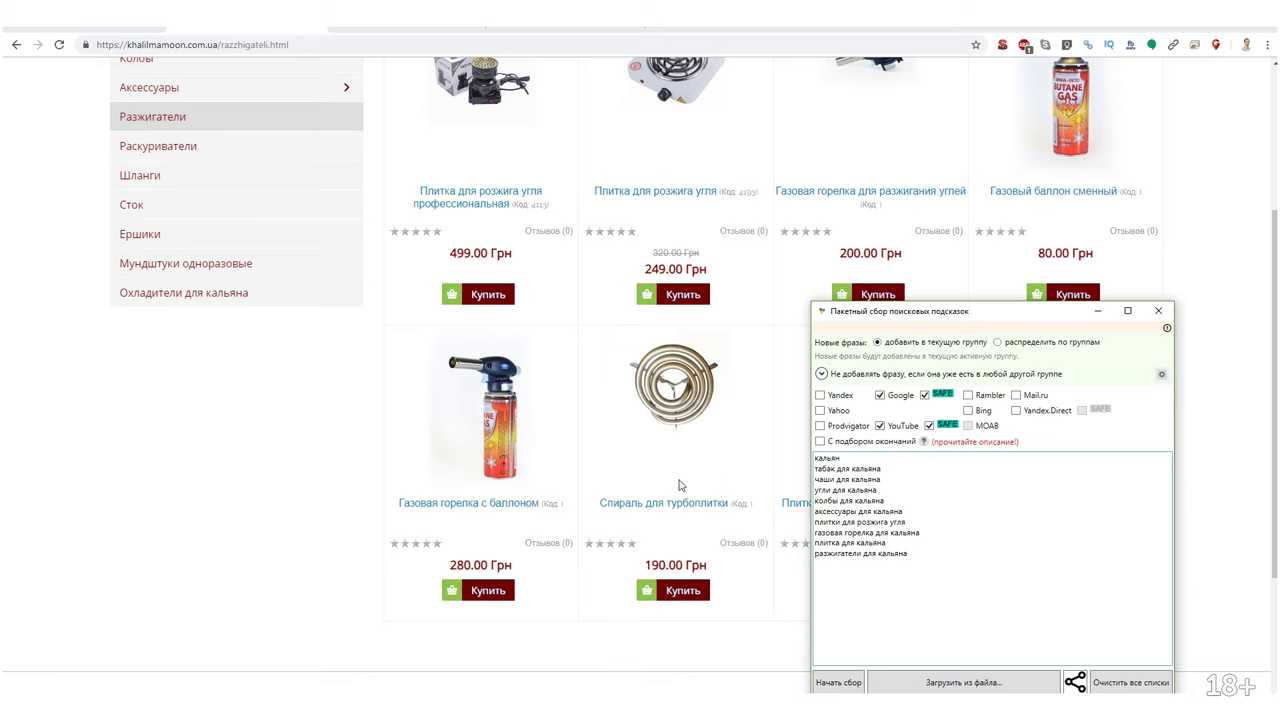
Check the products in the Разжигатели category for further phrase ideas.
scroll(688, 484, "down", 1)
scroll(540, 428, "down", 1)
scroll(209, 200, "up", 3)
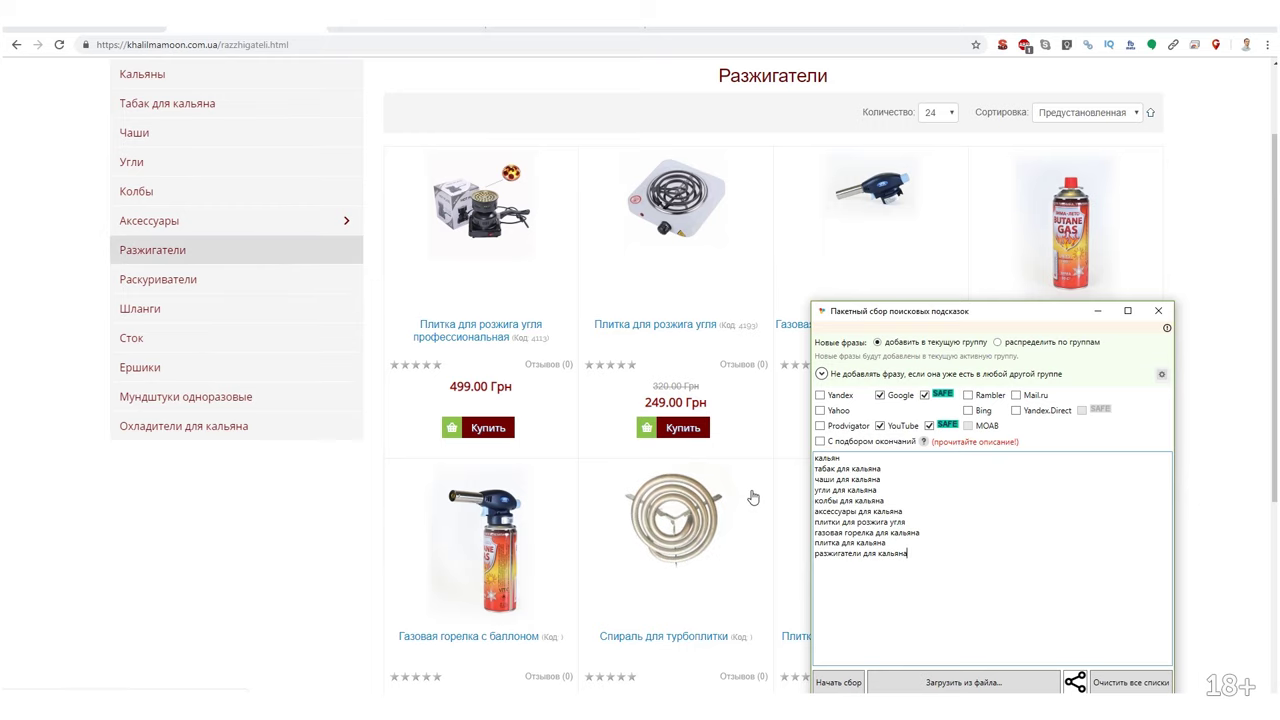
scroll(753, 495, "down", 2)
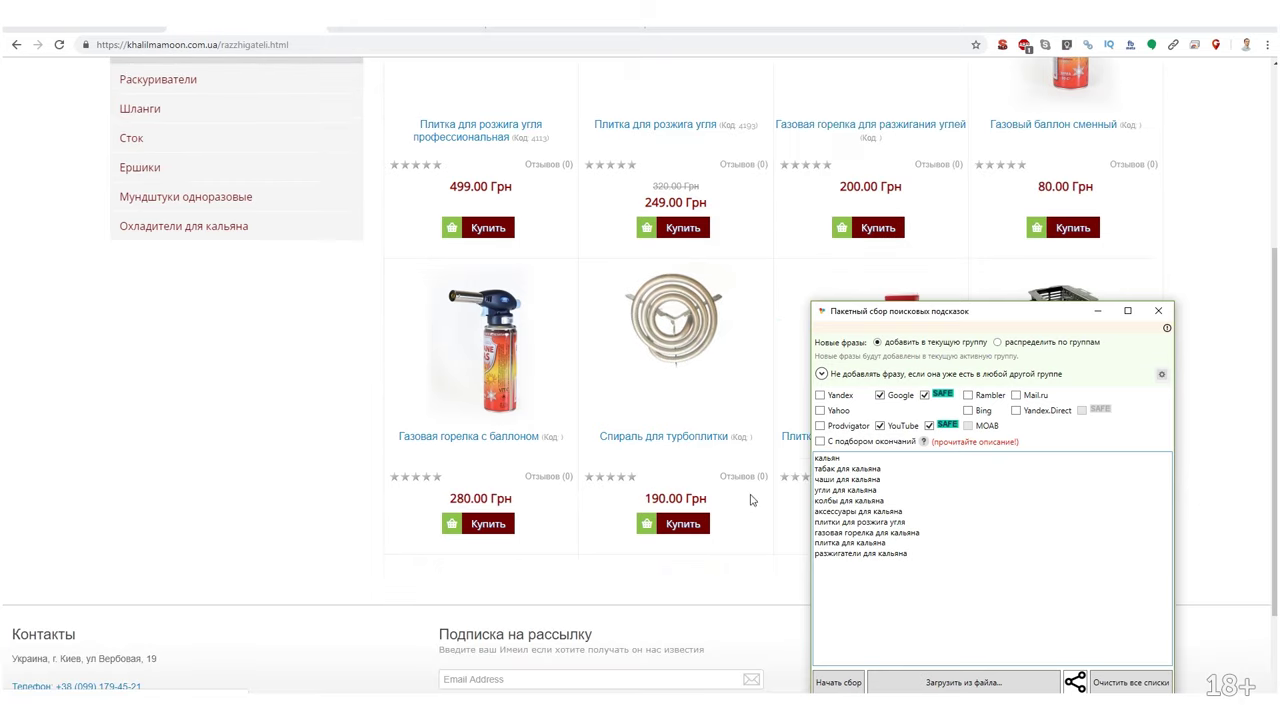
scroll(597, 449, "up", 2)
scroll(400, 400, "down", 1)
scroll(150, 300, "up", 1)
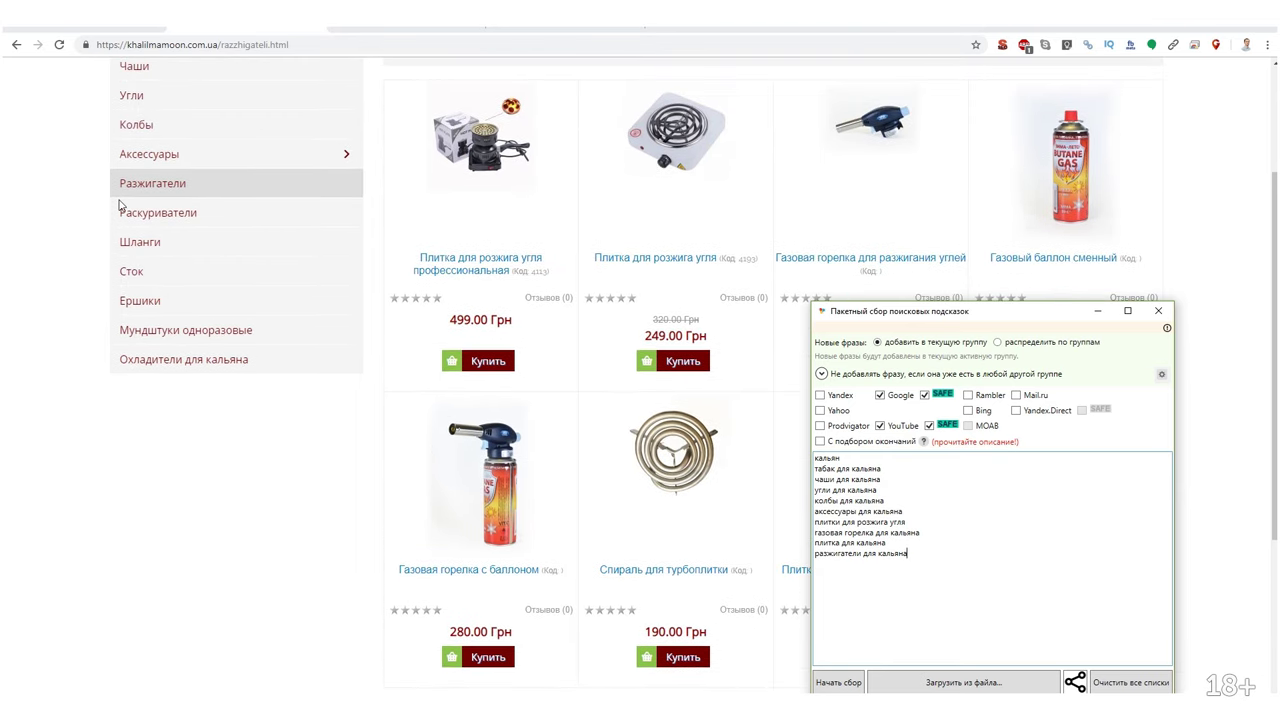
Open the shop's Угли category and insert the phrase "кокосовый уголь" below "угли для кальяна" in the list.
left_click(134, 126)
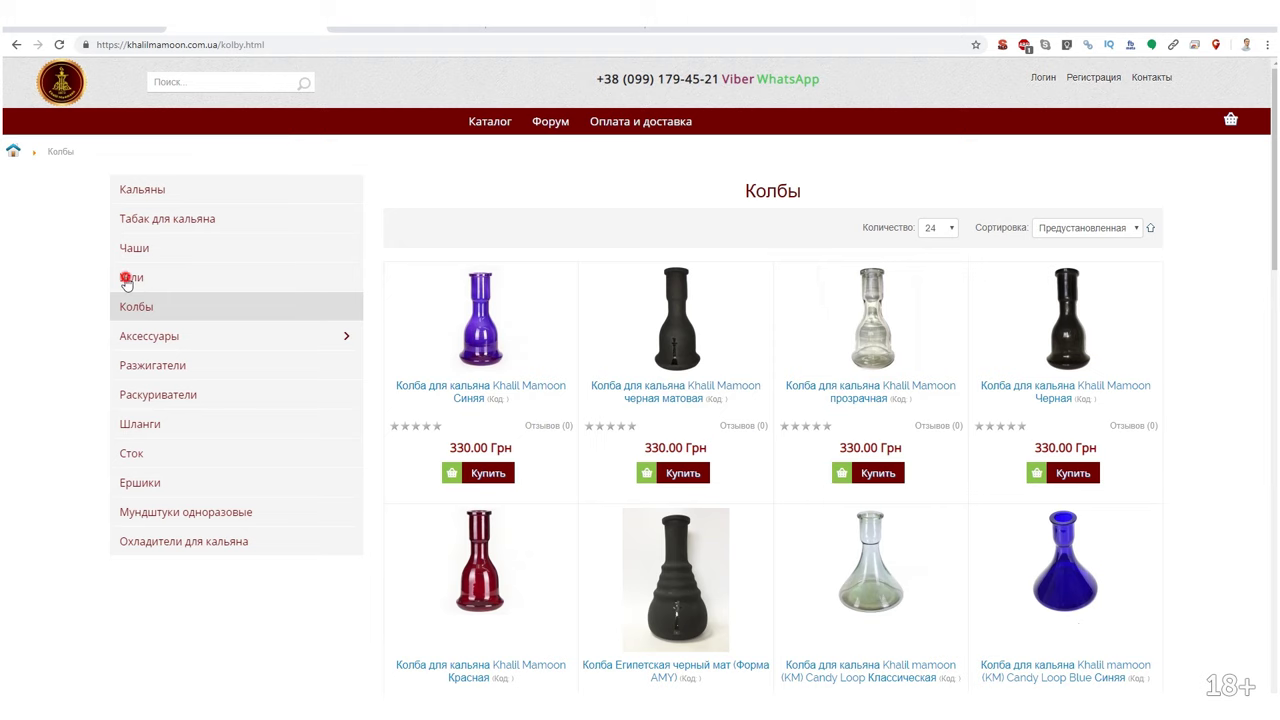
left_click(128, 278)
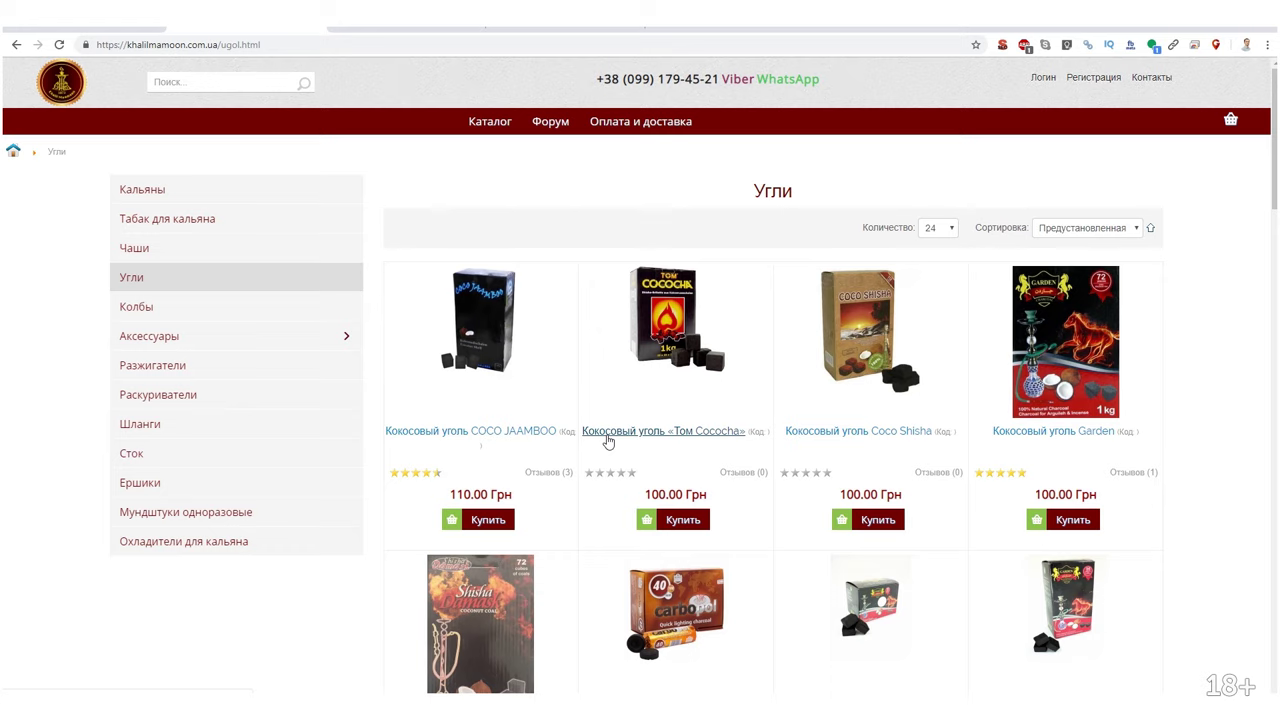
scroll(607, 441, "down", 2)
key("alt+Tab")
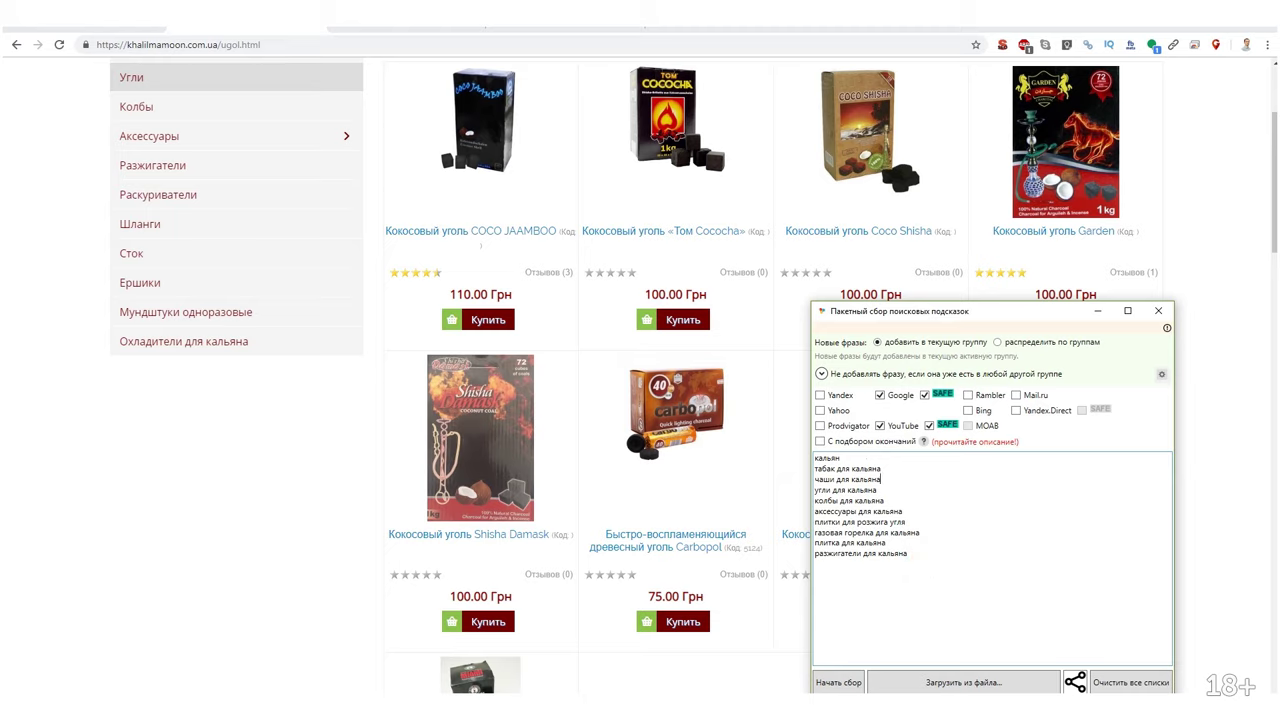
left_click(815, 500)
key("Return")
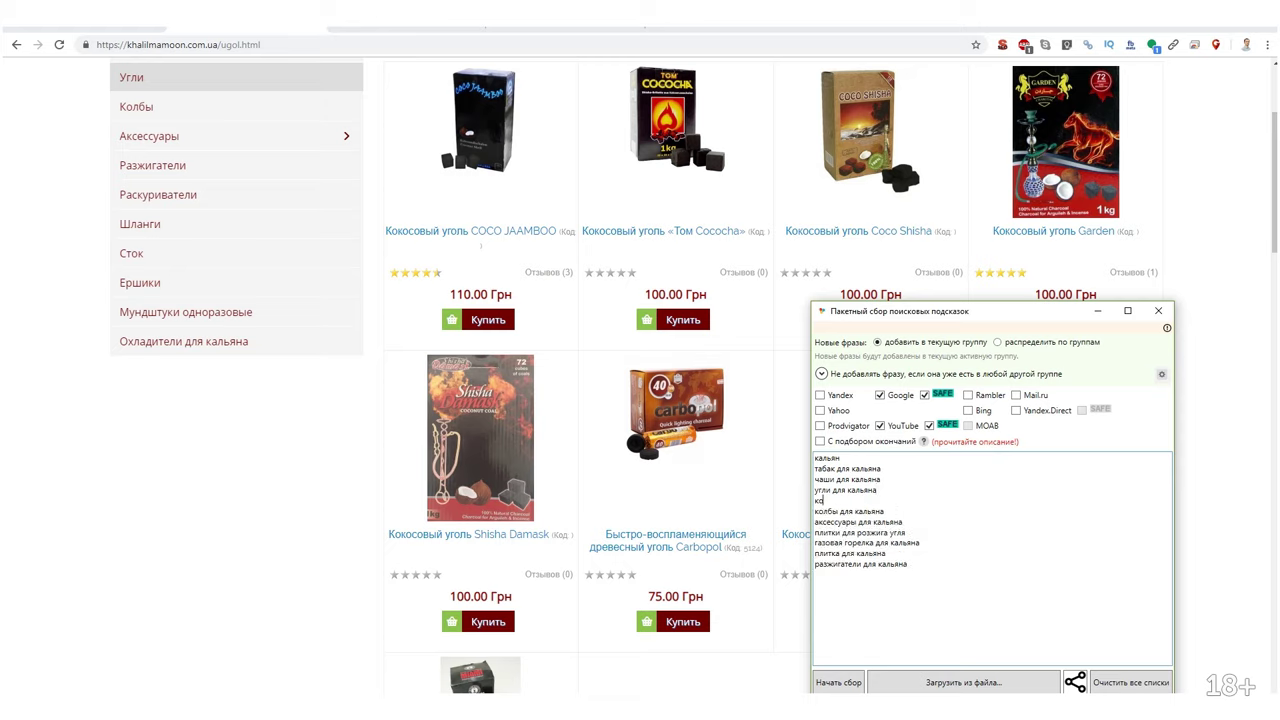
type("кокосовый уголь")
key("Return")
type("коко")
key("BackSpace")
key("BackSpace")
key("BackSpace")
key("BackSpace")
type("угол")
key("BackSpace")
key("BackSpace")
key("BackSpace")
key("BackSpace")
Examine the rest of the Угли category and the bowl types and materials offered in the Чаши category.
scroll(670, 520, "down", 1)
scroll(670, 520, "down", 2)
scroll(616, 540, "down", 1)
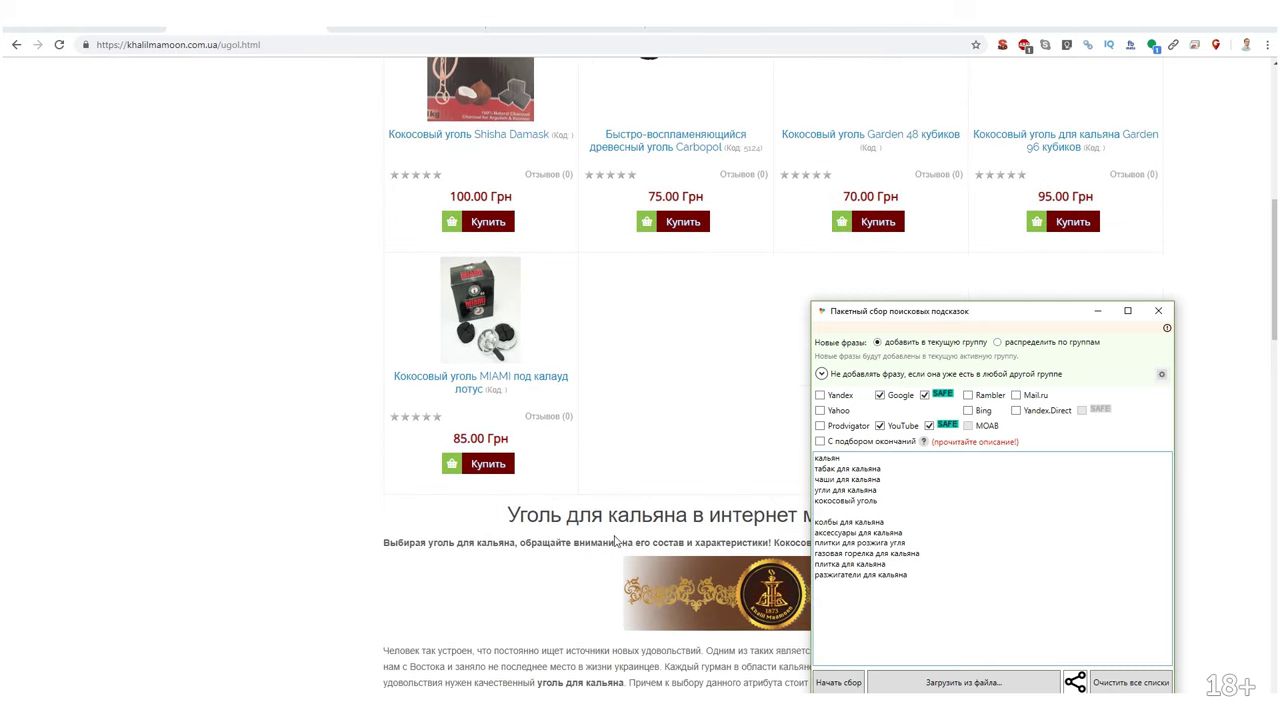
scroll(679, 438, "up", 3)
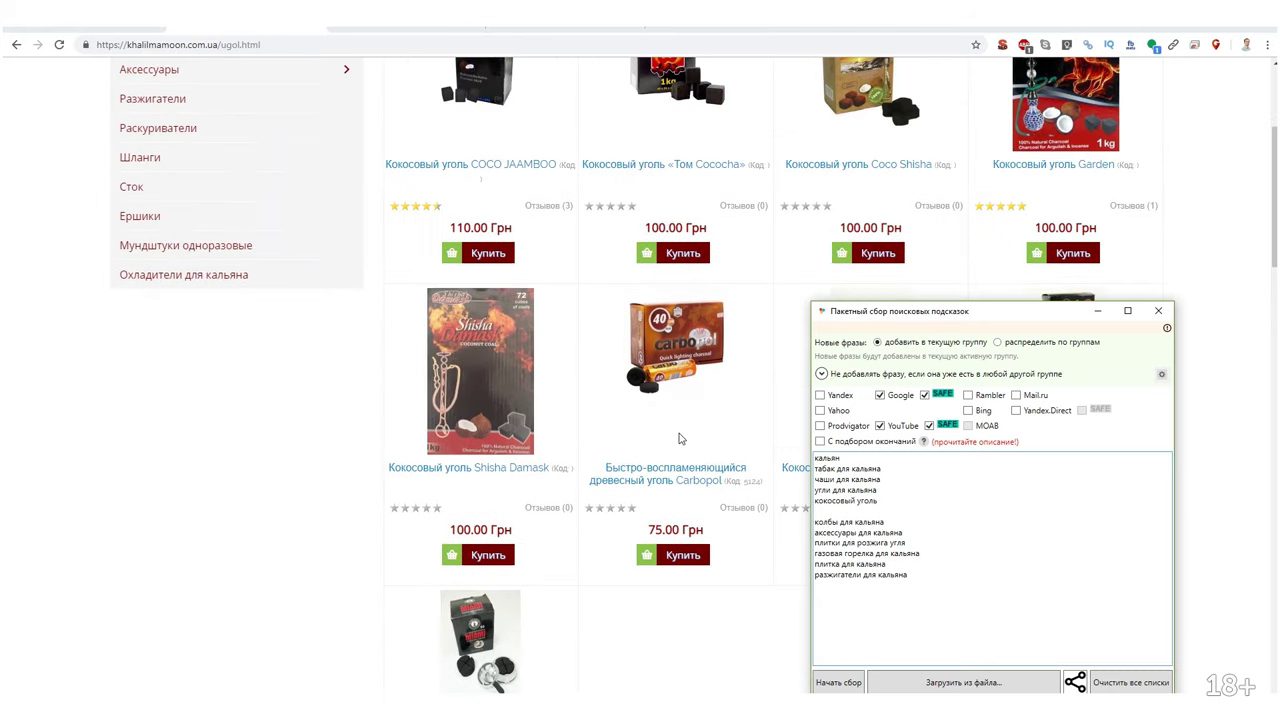
scroll(679, 438, "up", 1)
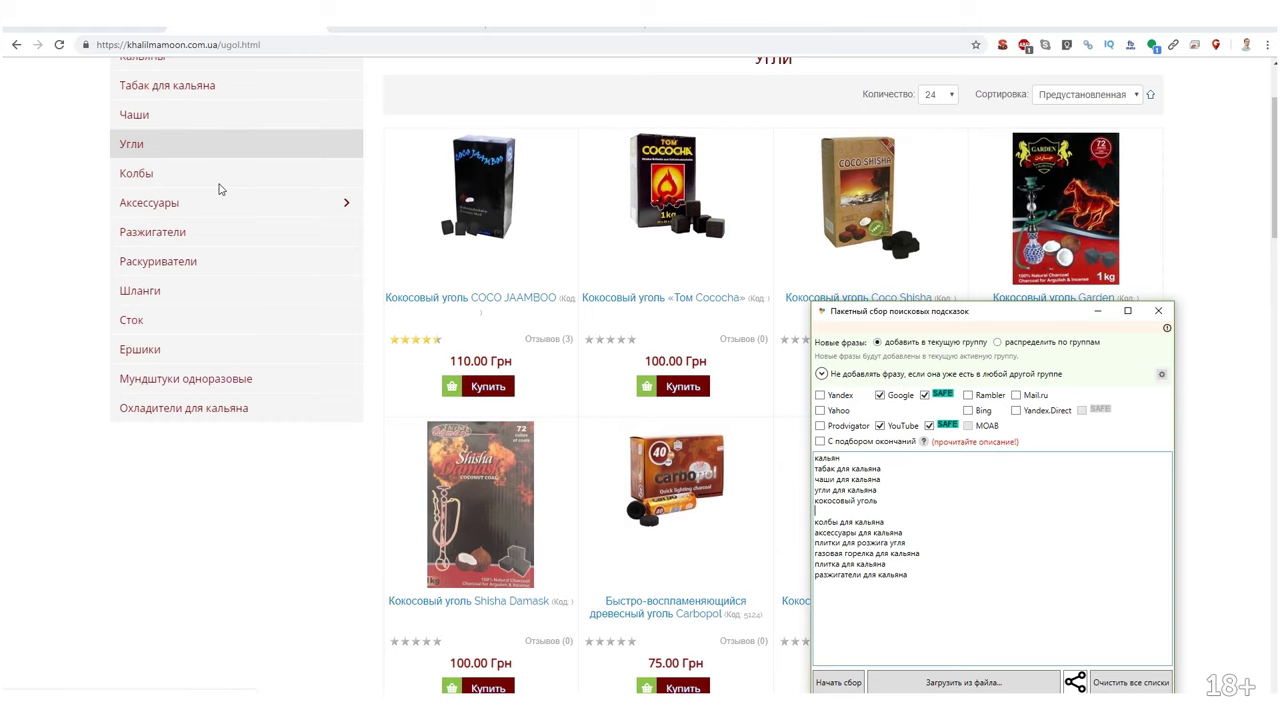
left_click(150, 112)
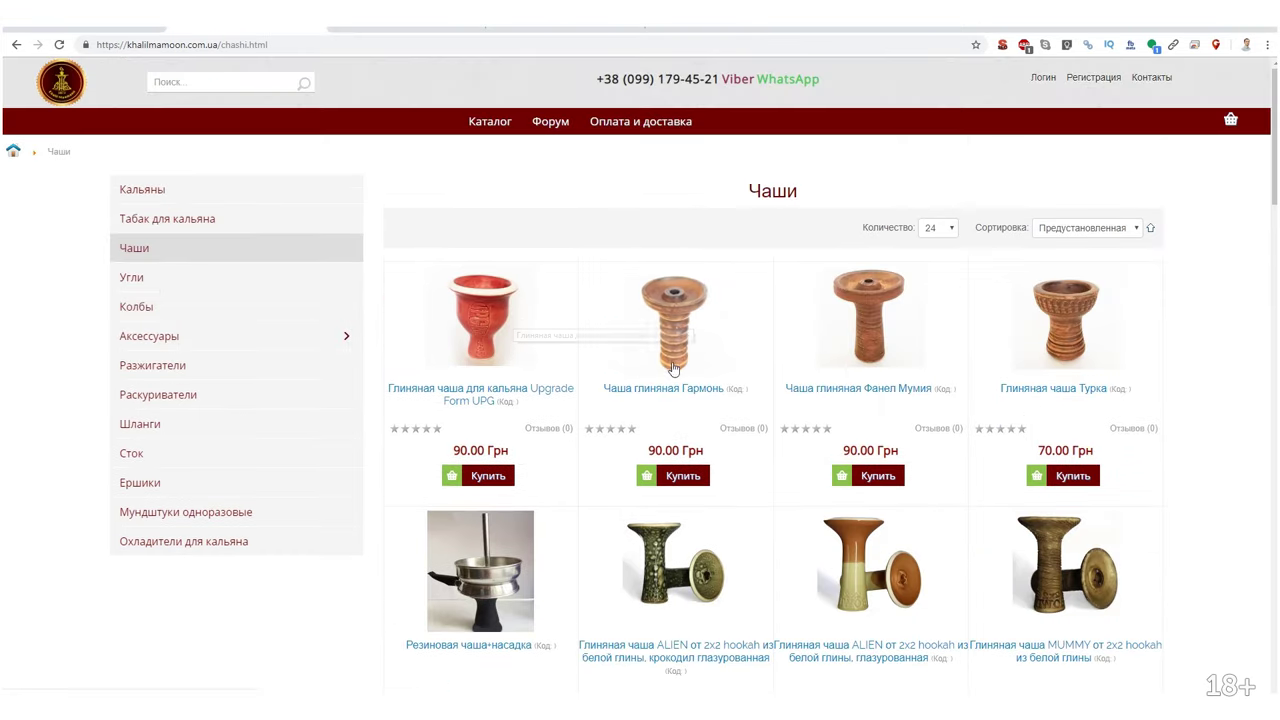
scroll(690, 400, "down", 3)
scroll(699, 444, "down", 2)
scroll(697, 433, "down", 5)
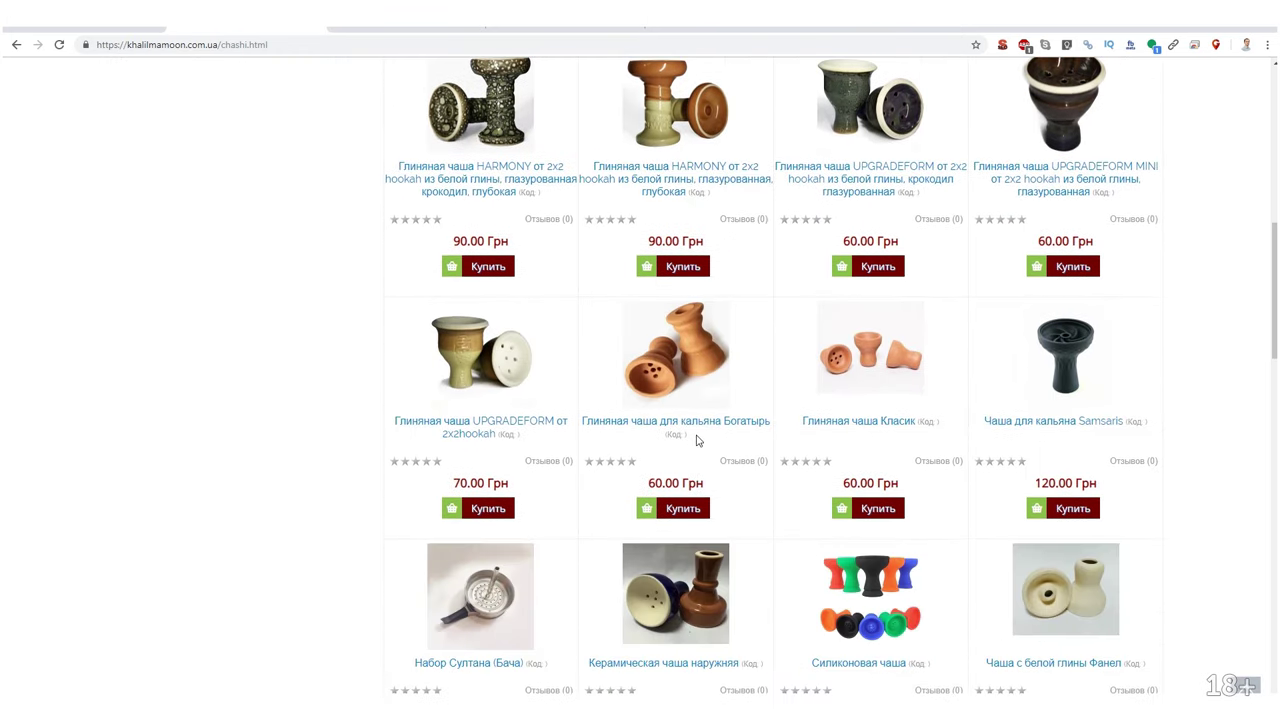
scroll(700, 435, "down", 2)
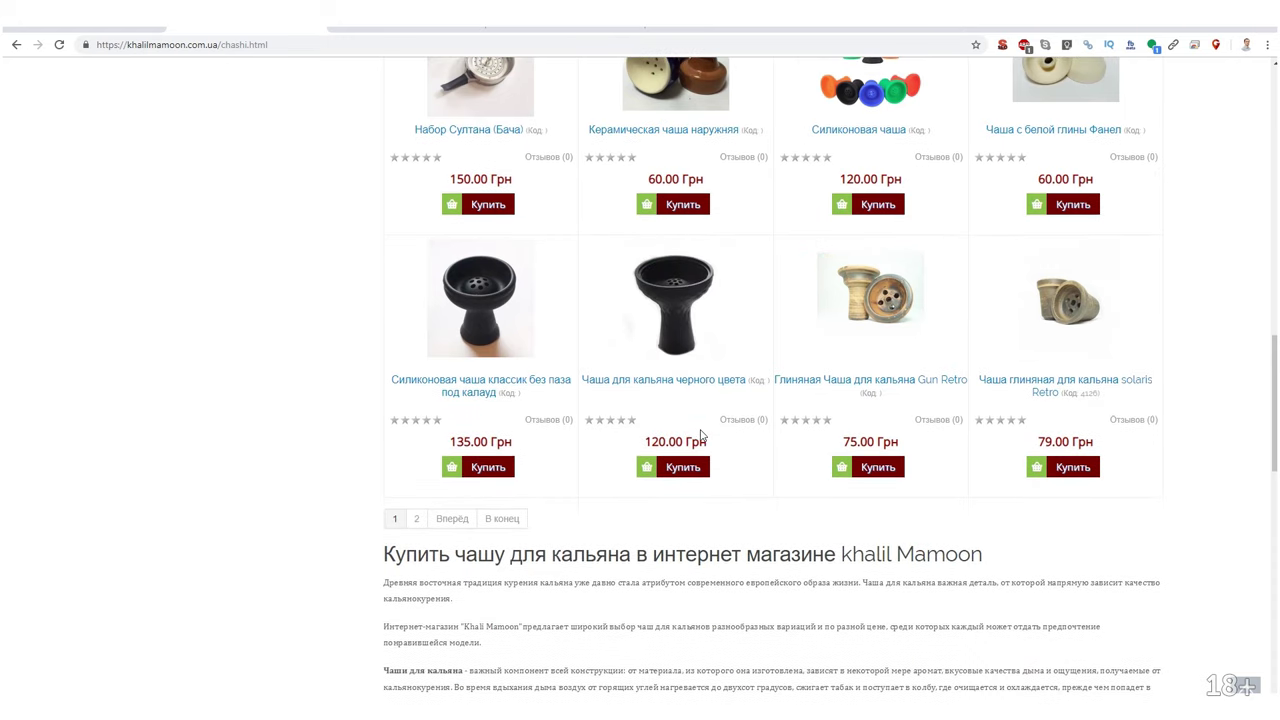
scroll(700, 435, "up", 10)
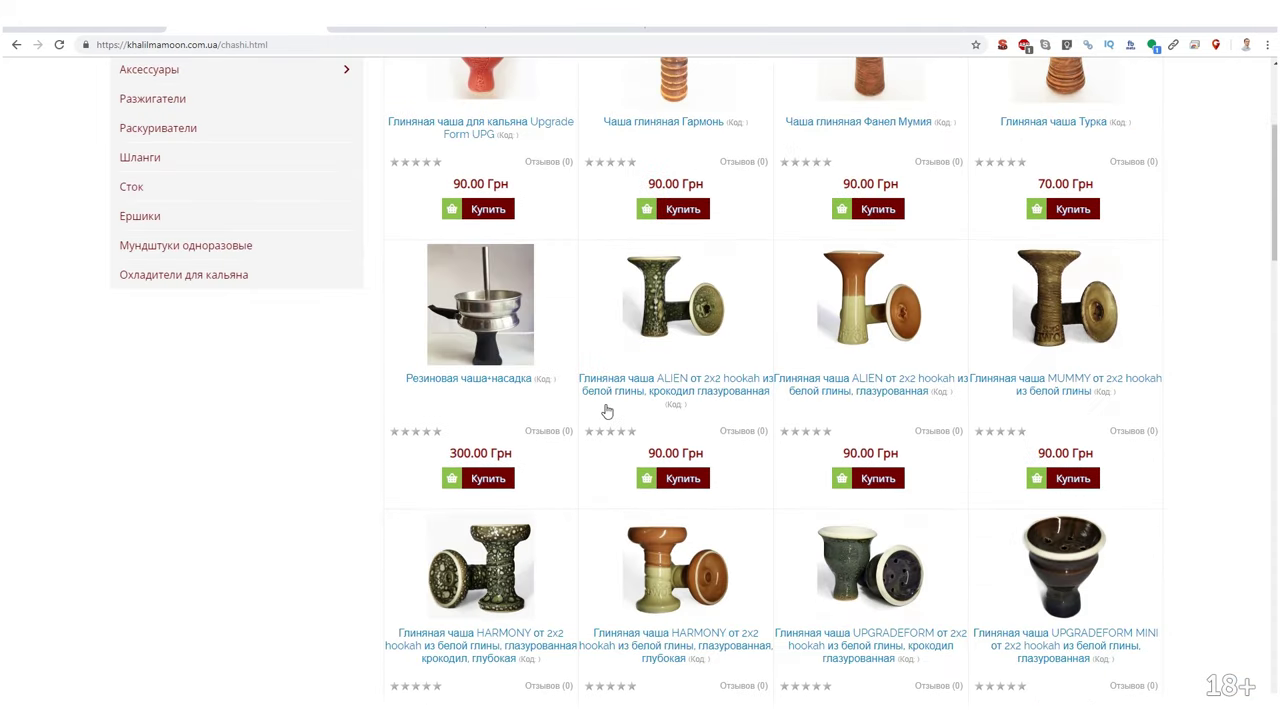
Duplicate the "чаши для кальяна" line below itself and extend the copy to "чаши для кальяна глиняная".
key("alt+Tab")
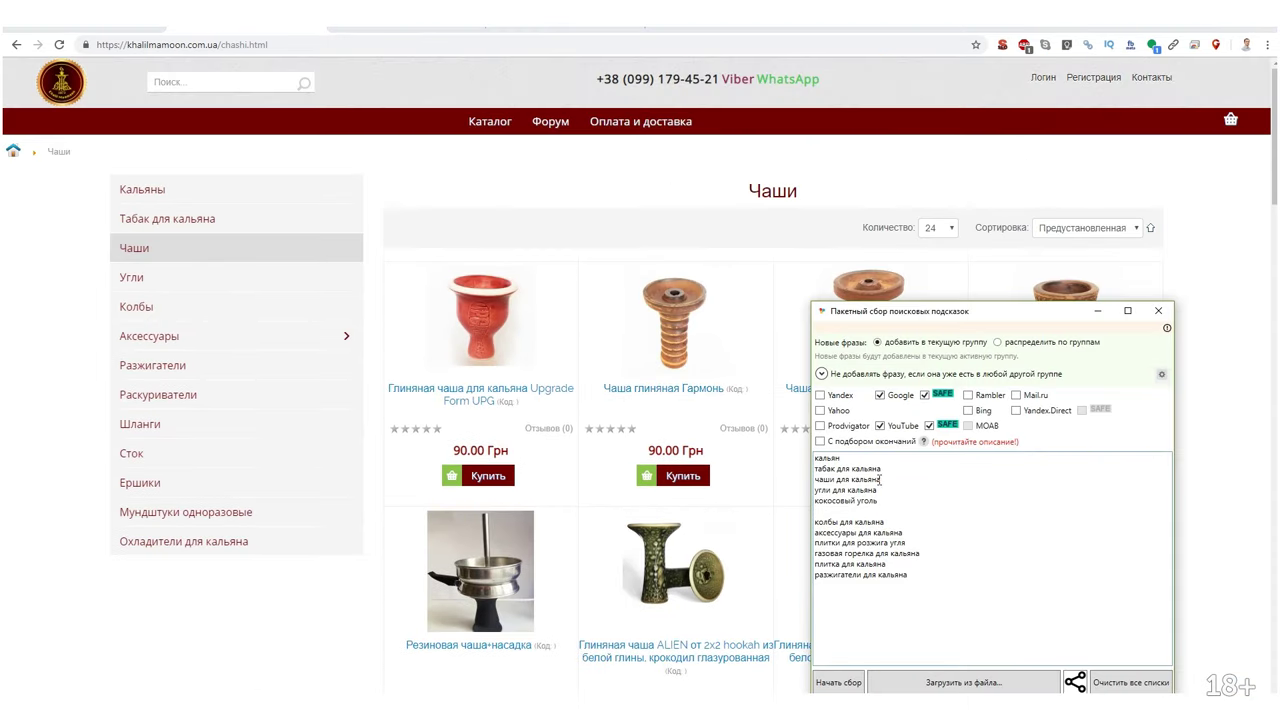
left_click(895, 480)
key("Return")
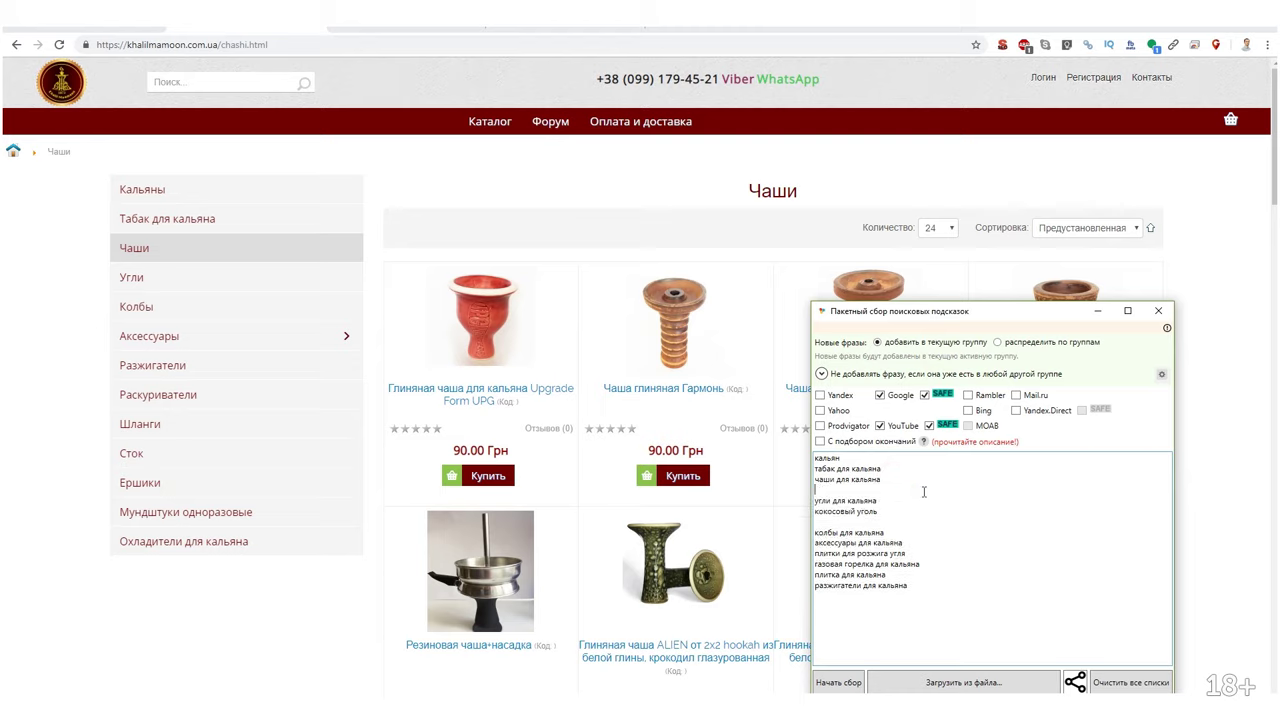
key("shift+Up")
key("ctrl+c")
key("Right")
key("ctrl+v")
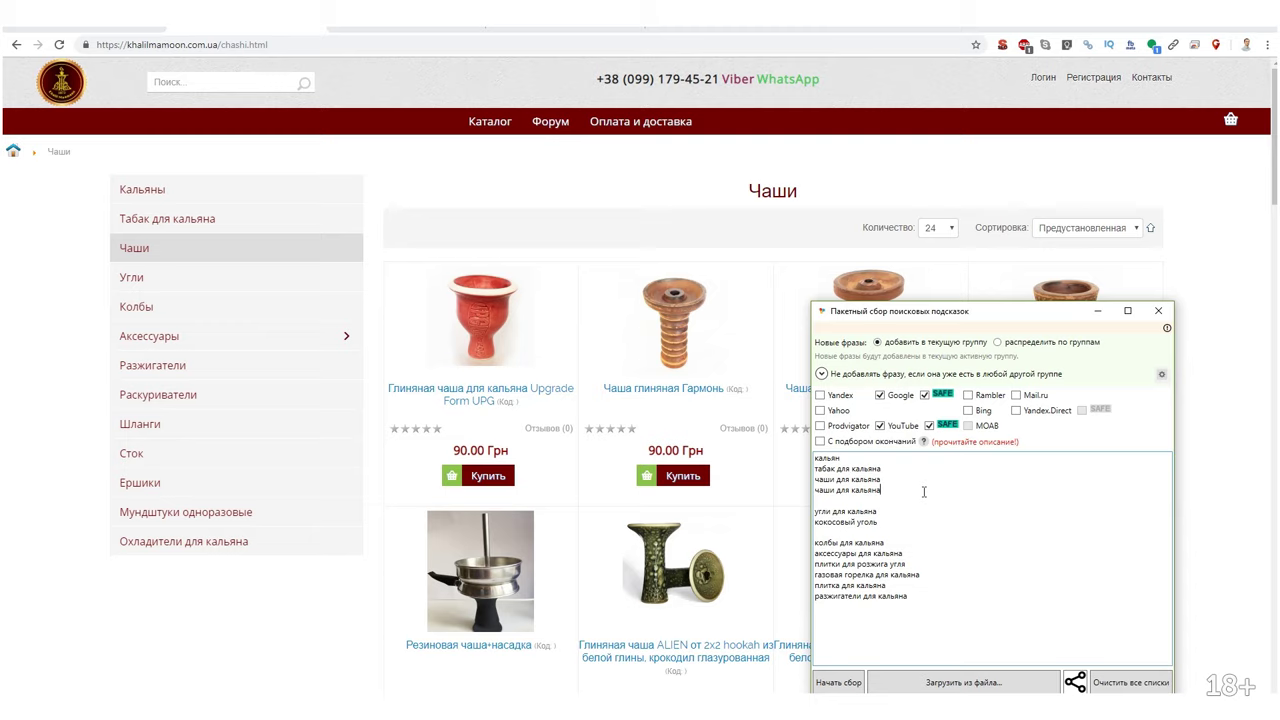
type("глиняная")
Copy the "чаши для кальяна глиняная" line further down and replace its last word with "резиновая".
key("Return")
key("shift+Up")
key("ctrl+c")
key("Down")
key("Down")
key("ctrl+v")
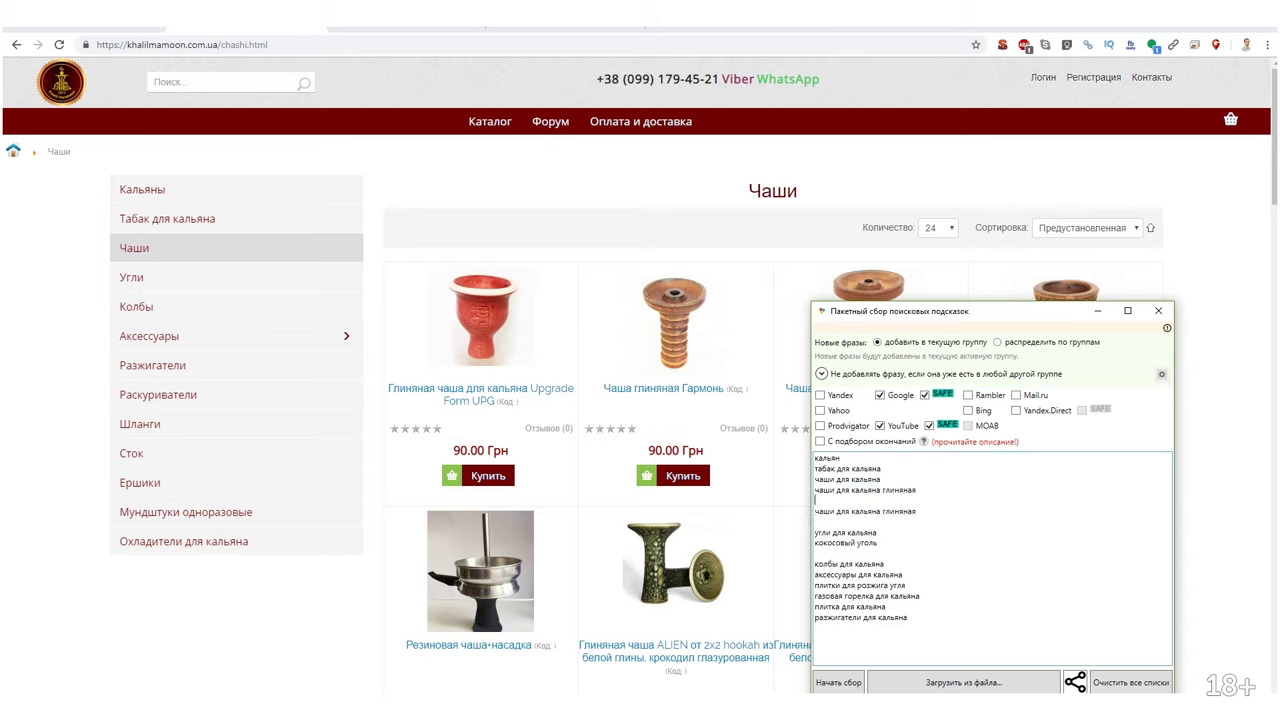
key("ctrl+BackSpace")
type("резиновая")
key("Return")
Add the phrase "чаша для кальяна керамическая" from another copy and change the first word of the "резиновая" phrase to "чаша".
key("ctrl+v")
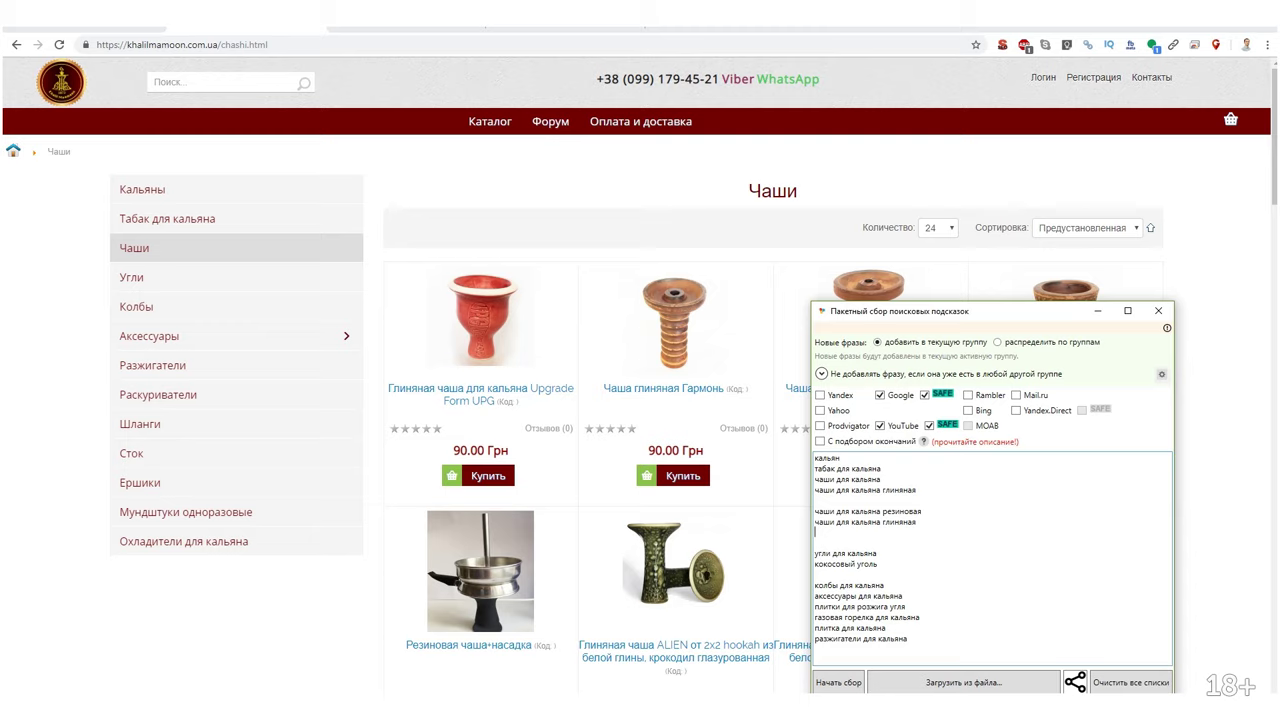
key("ctrl+BackSpace")
type("керамр")
type("че")
key("BackSpace")
key("BackSpace")
key("BackSpace")
type("ическа")
key("BackSpace")
type("а")
key("BackSpace")
type("а")
Check the Сток category and examine the hose types and materials offered in the Шланги category.
scroll(195, 478, "down", 1)
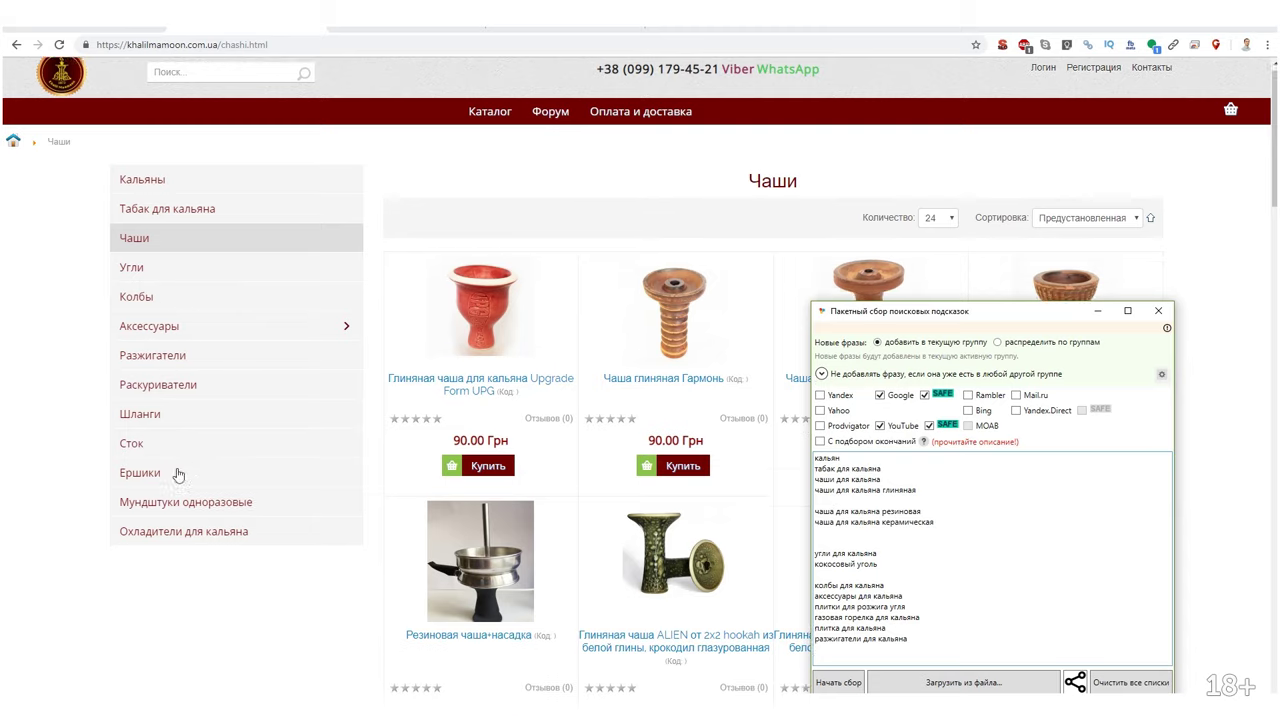
left_click(126, 390)
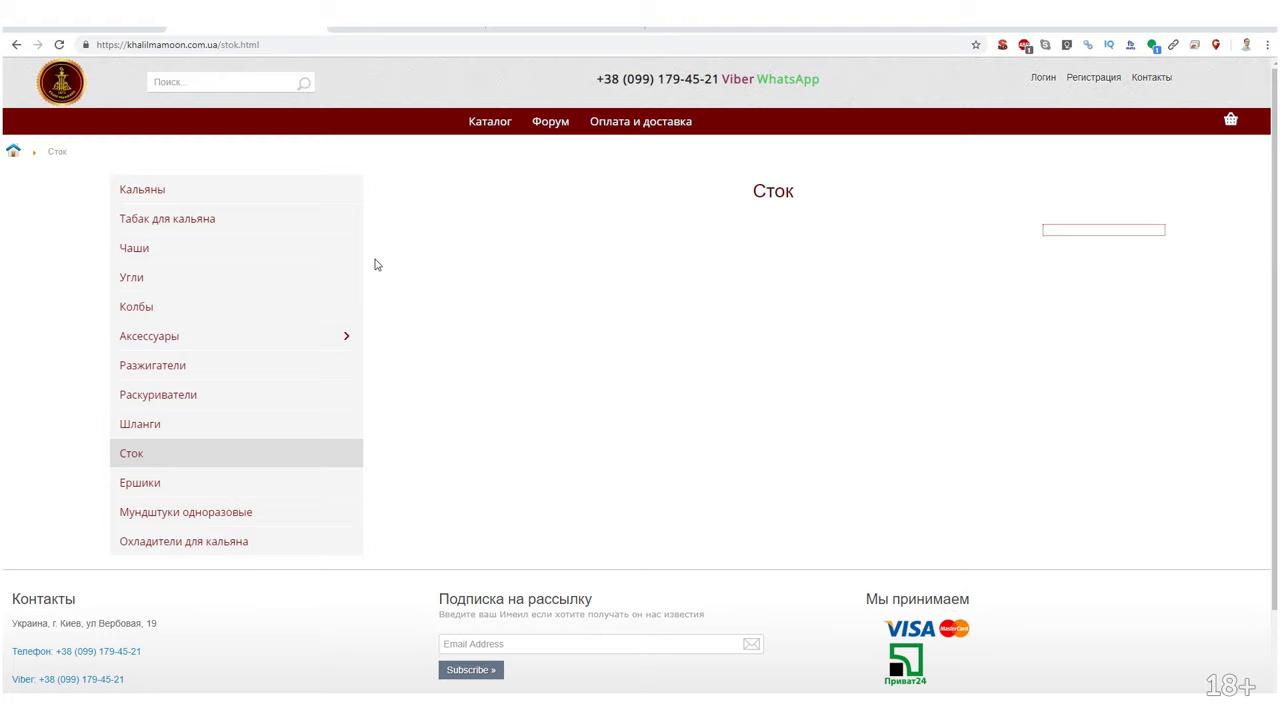
left_click(137, 430)
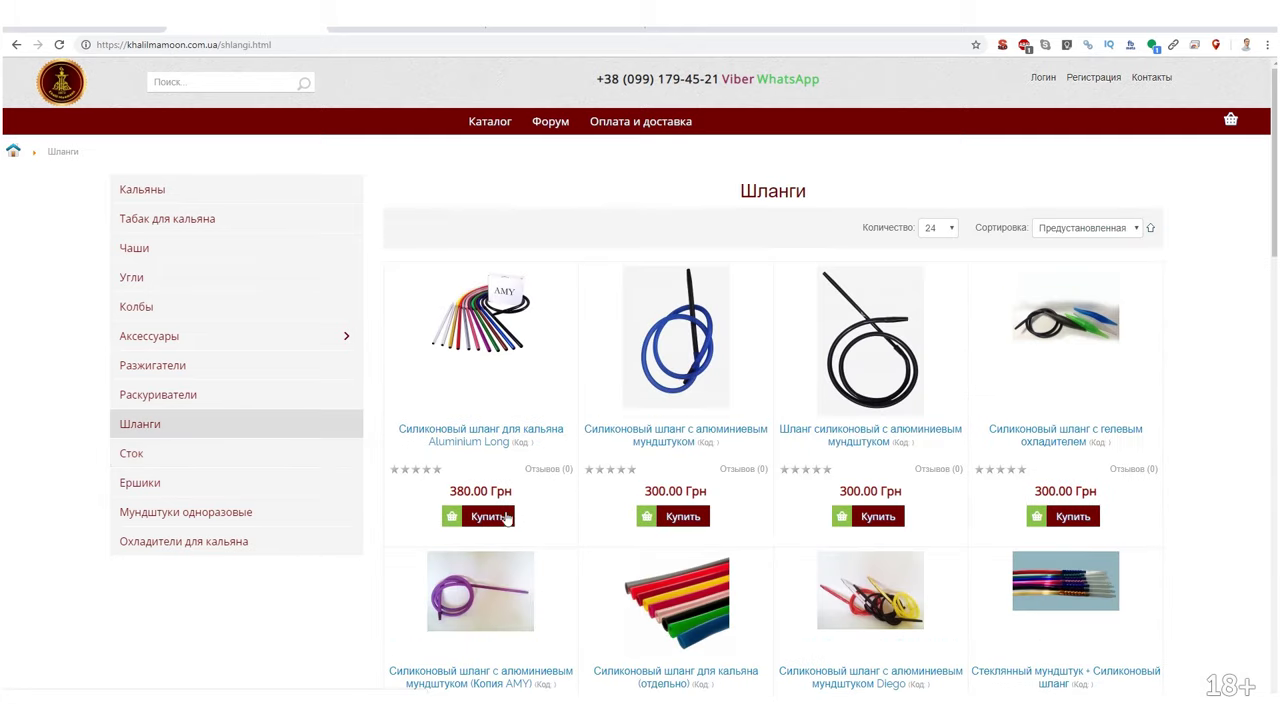
scroll(557, 471, "down", 5)
scroll(557, 474, "up", 3)
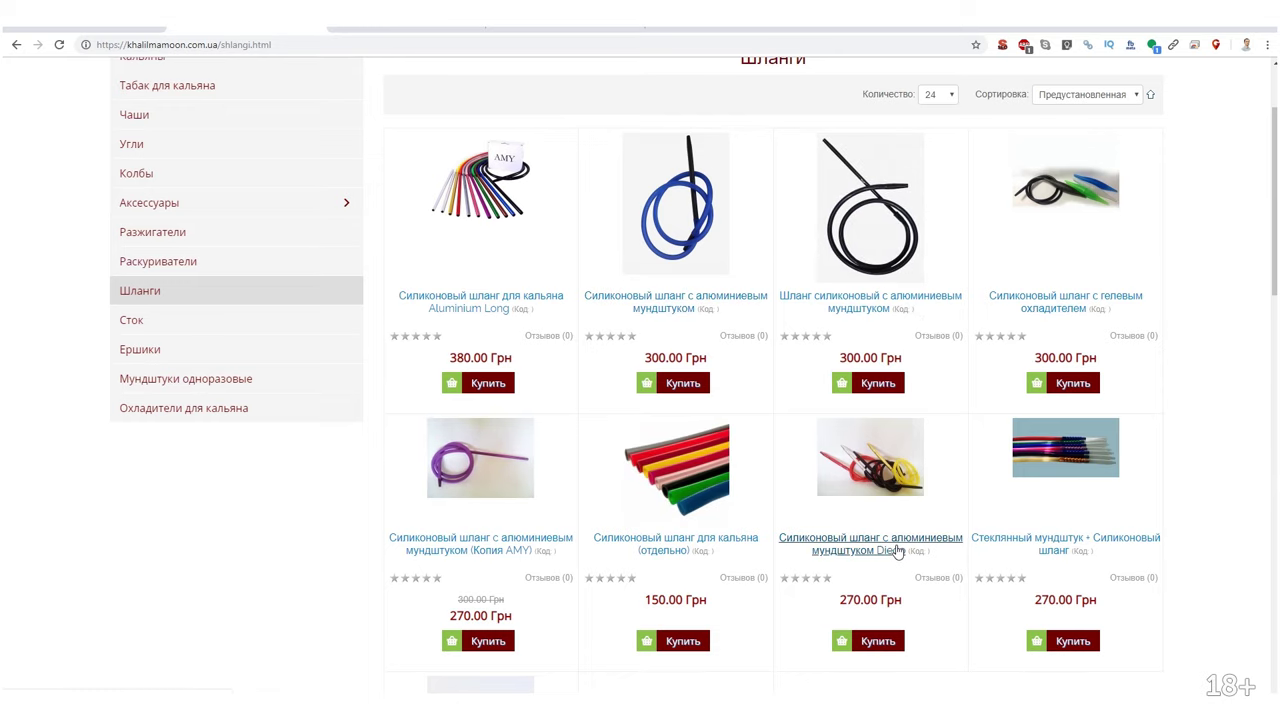
scroll(897, 550, "down", 1)
left_click(481, 508)
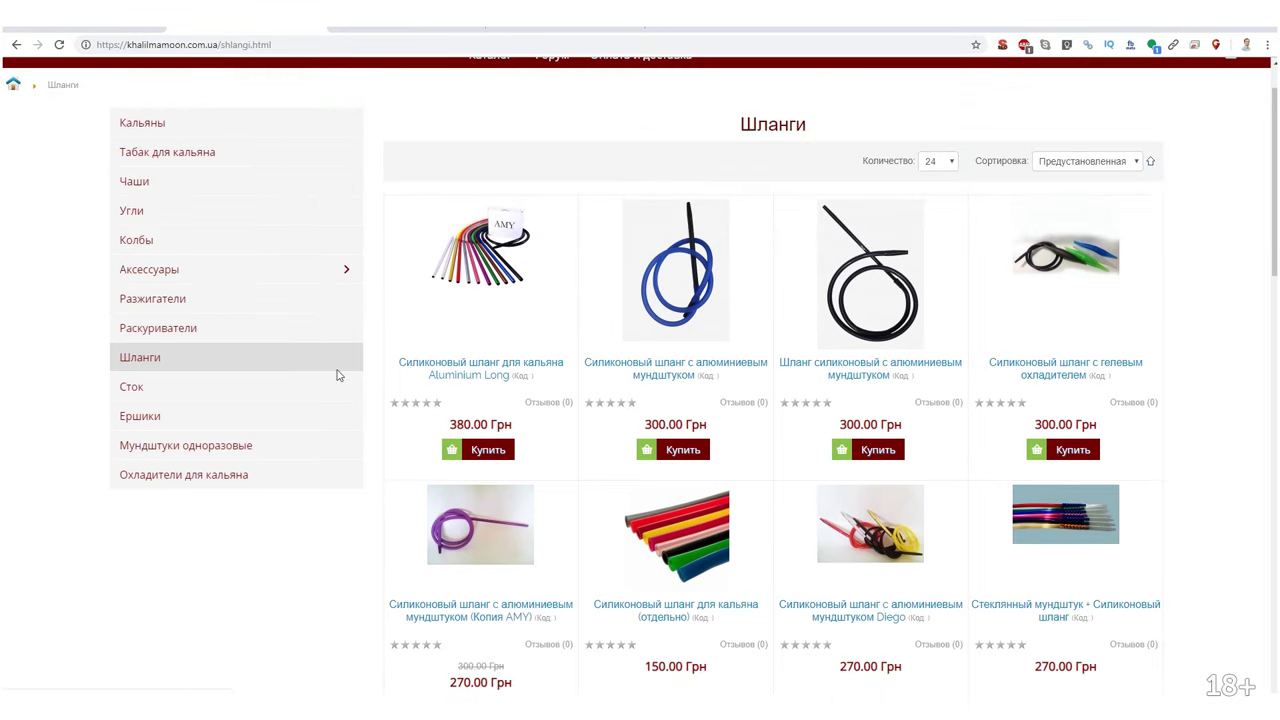
scroll(430, 539, "down", 2)
scroll(440, 539, "up", 3)
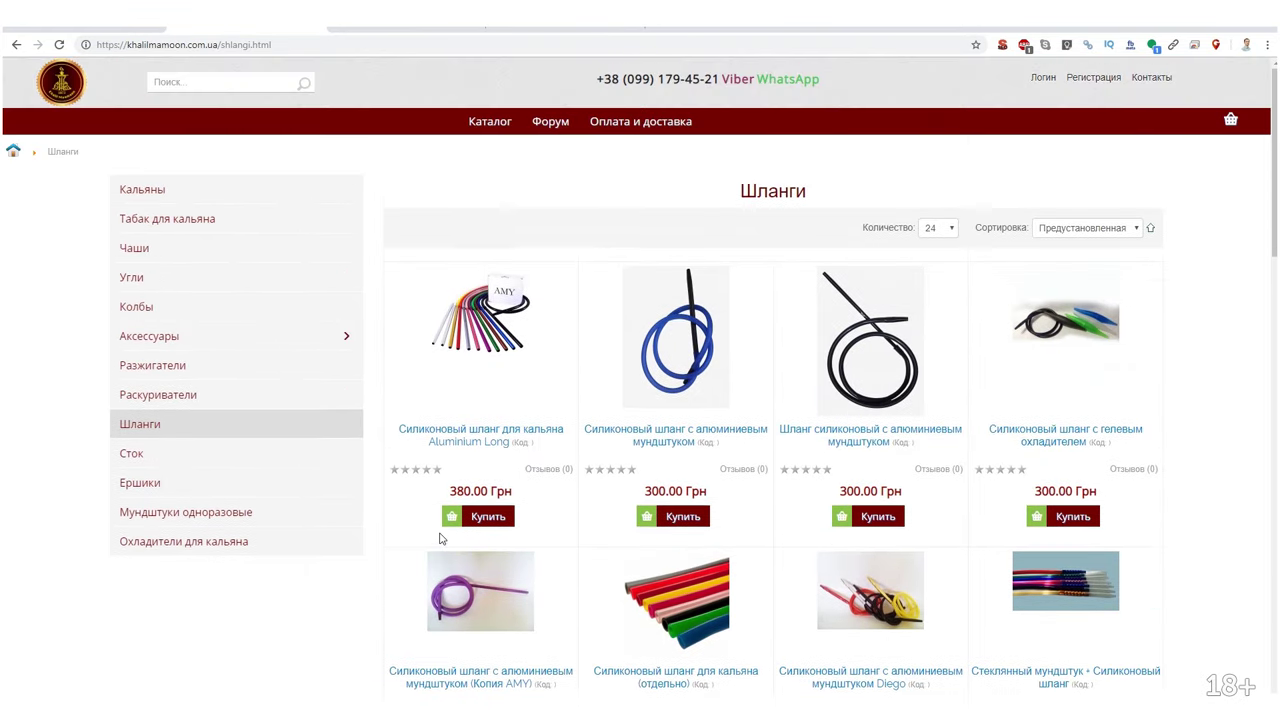
scroll(439, 539, "down", 3)
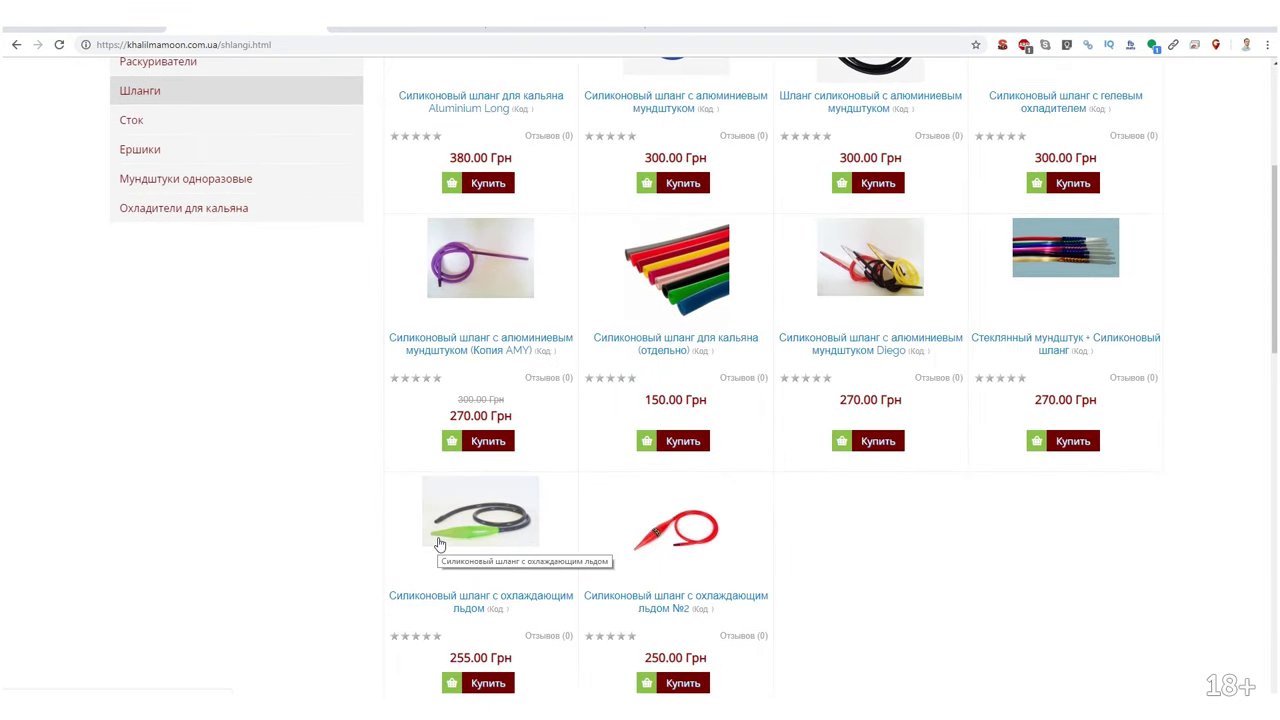
scroll(471, 568, "up", 3)
Examine the products offered in the Ершики and Мундштуки одноразовые categories.
left_click(140, 482)
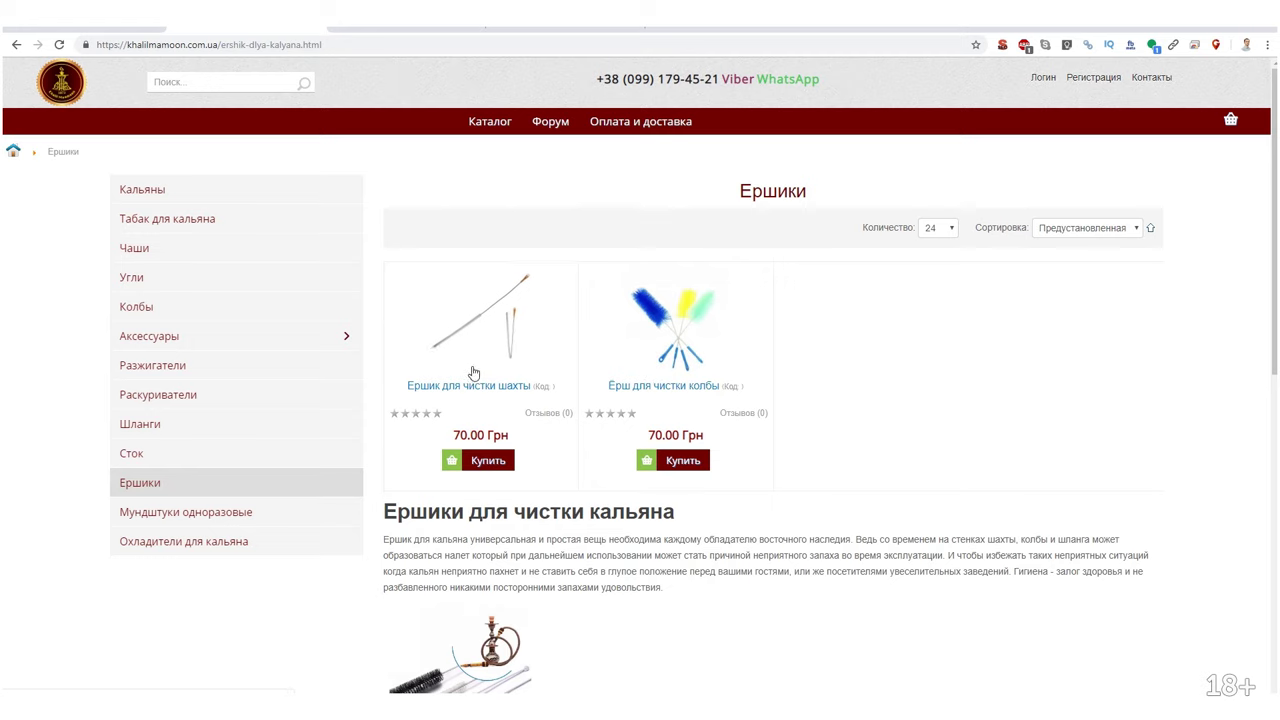
scroll(634, 660, "down", 3)
scroll(668, 613, "up", 3)
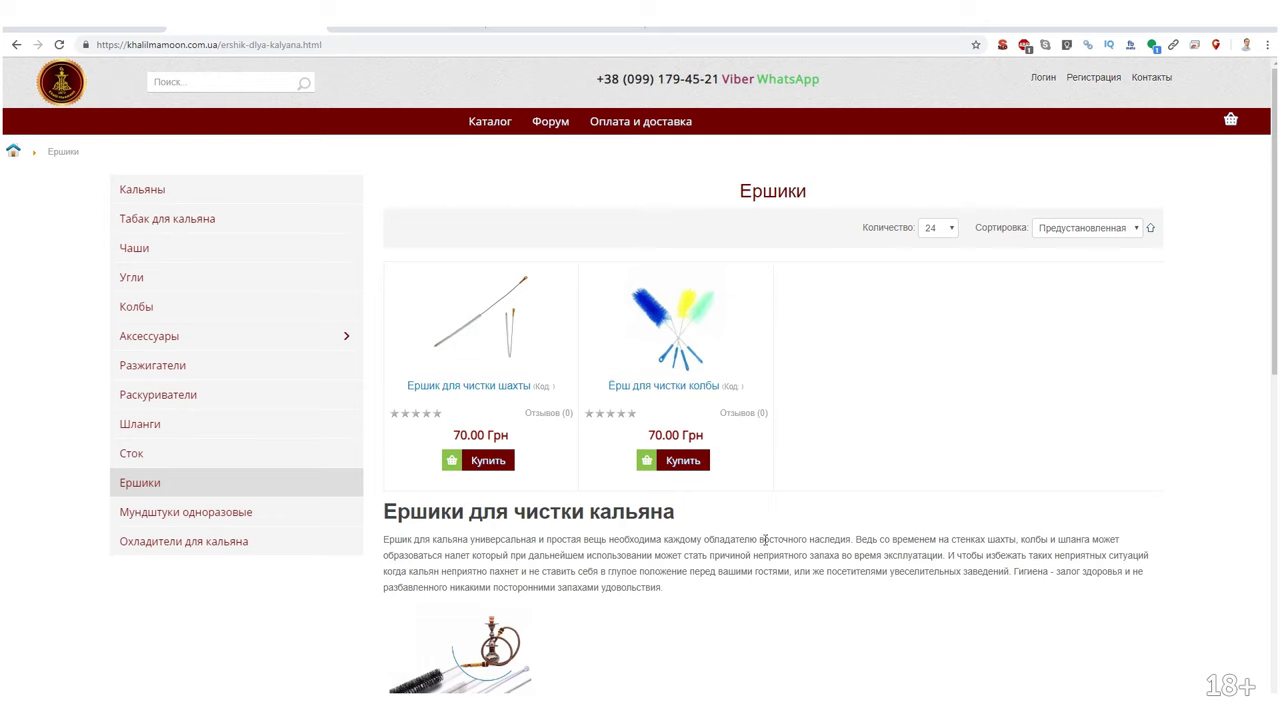
scroll(626, 575, "down", 1)
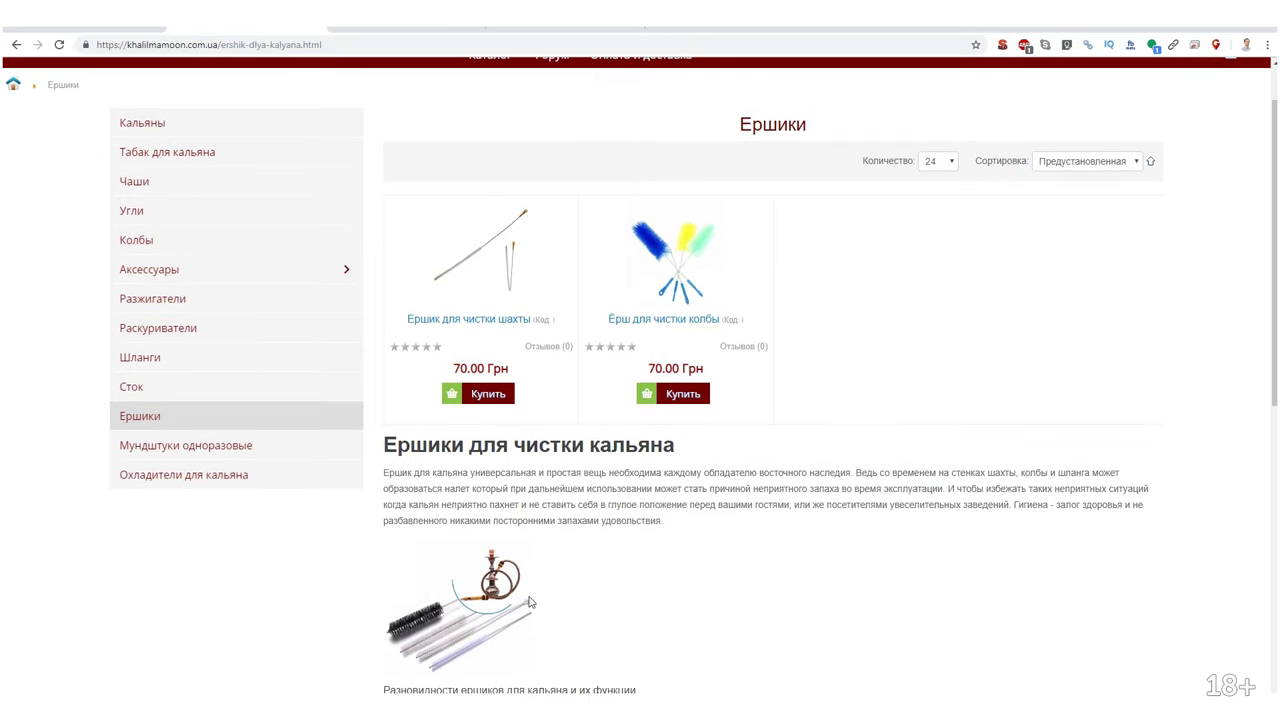
left_click(225, 447)
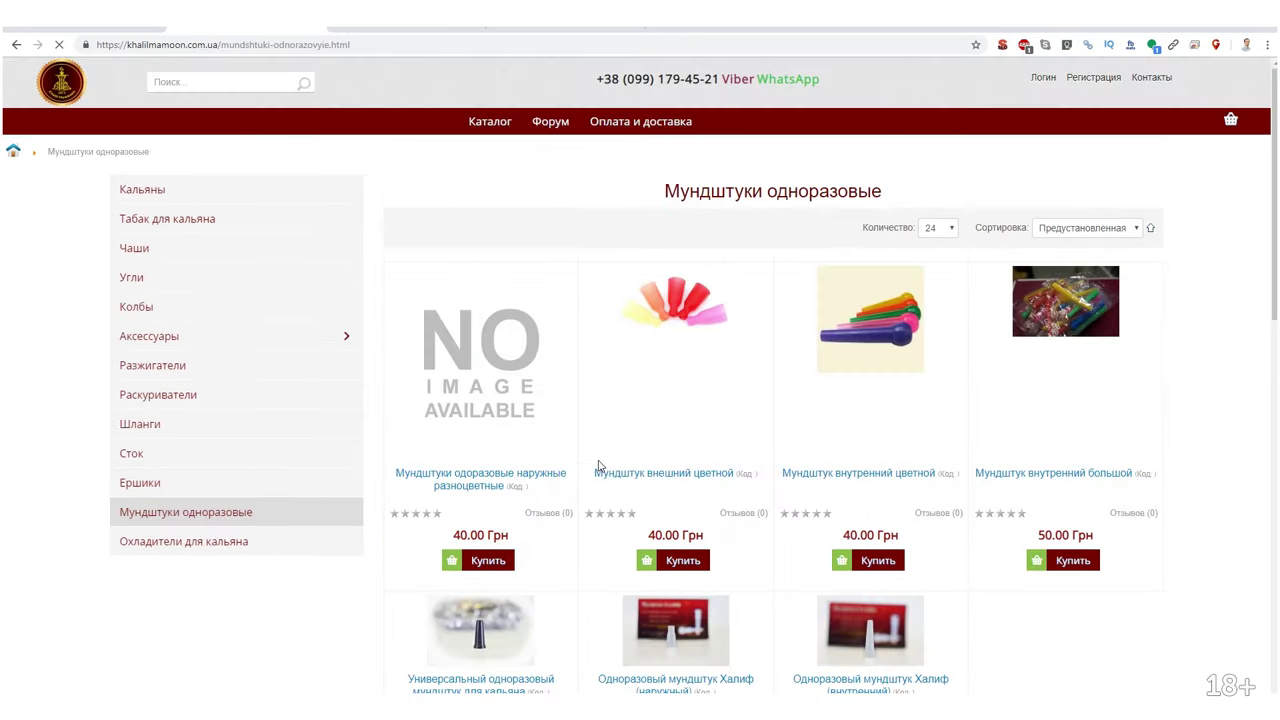
scroll(688, 537, "down", 3)
scroll(688, 537, "up", 3)
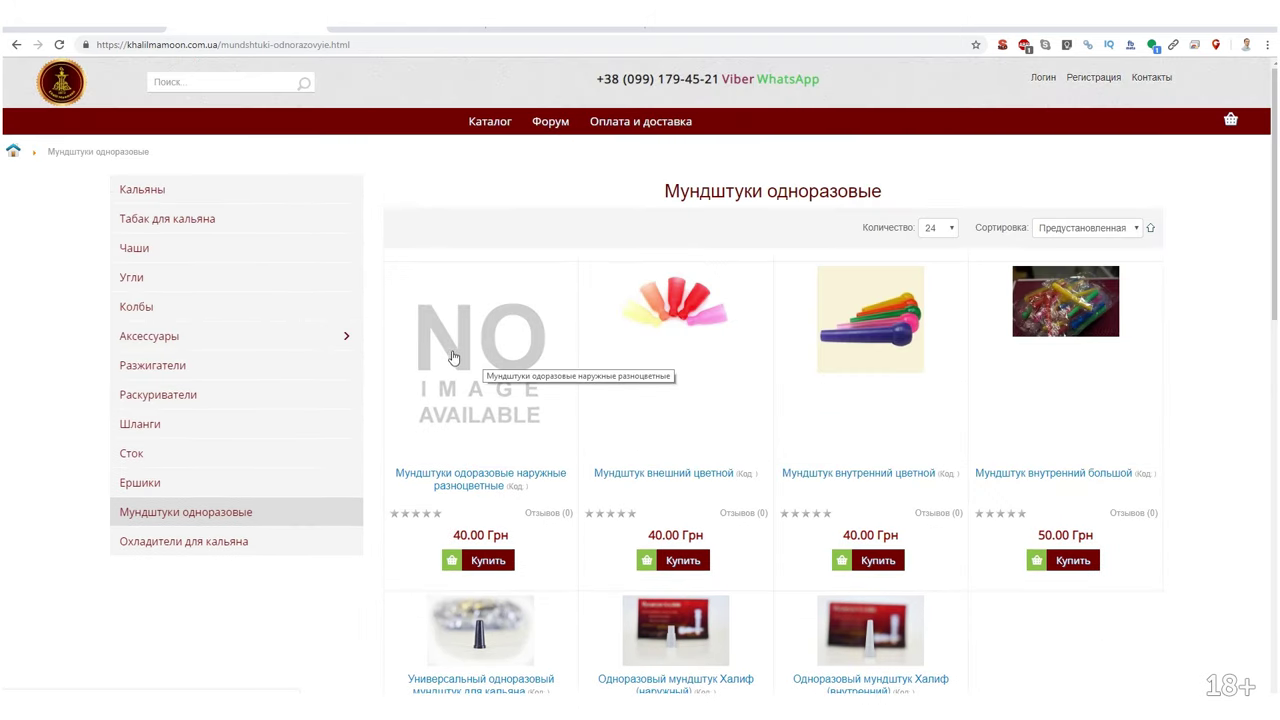
scroll(488, 490, "down", 3)
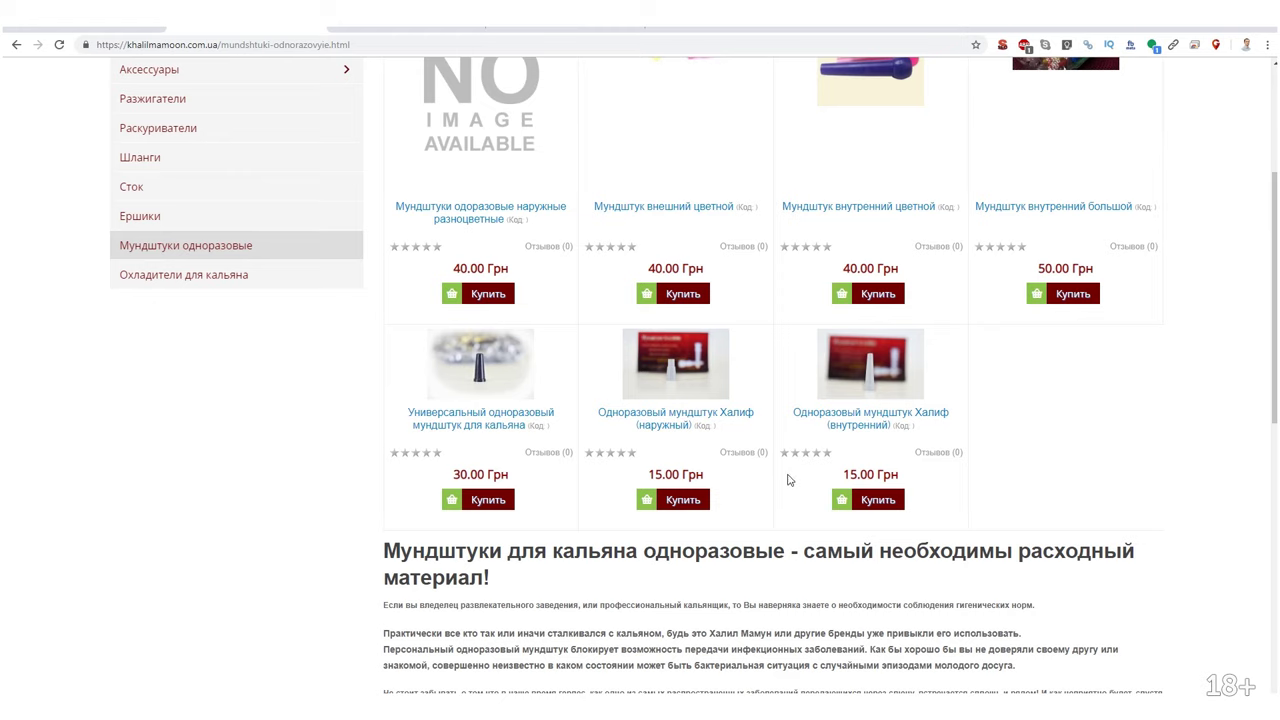
scroll(841, 568, "up", 3)
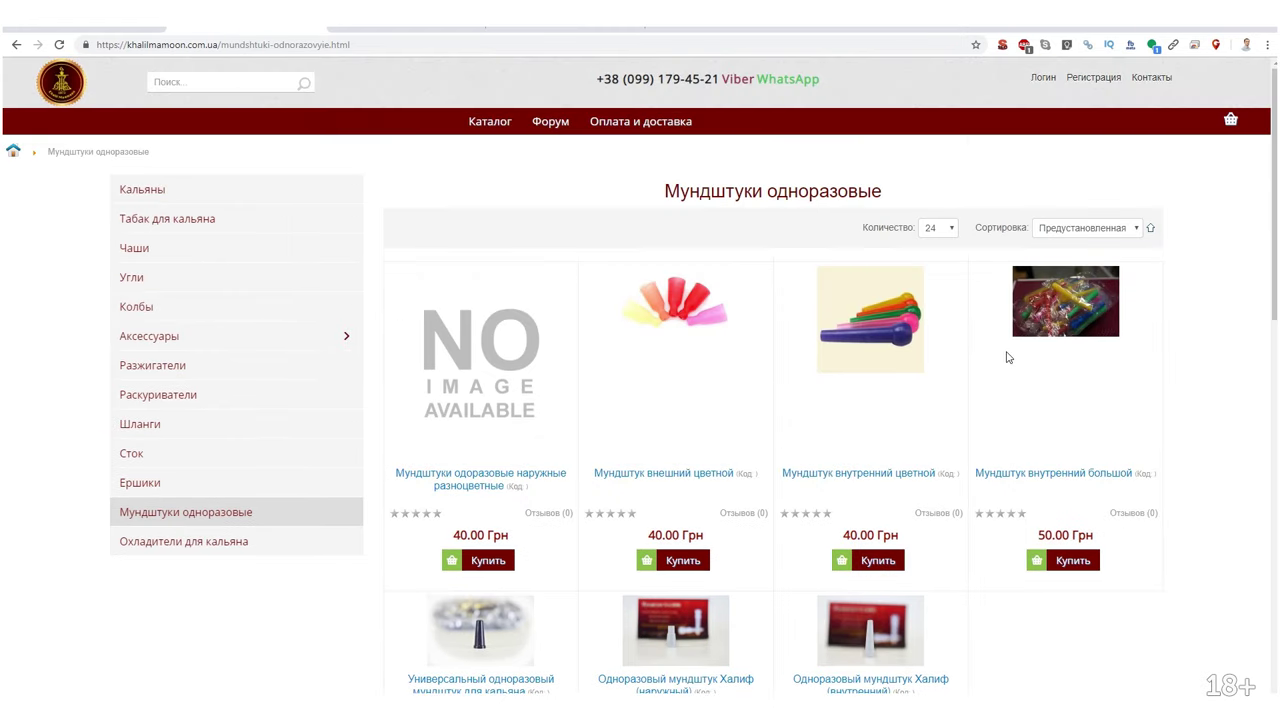
scroll(874, 371, "down", 1)
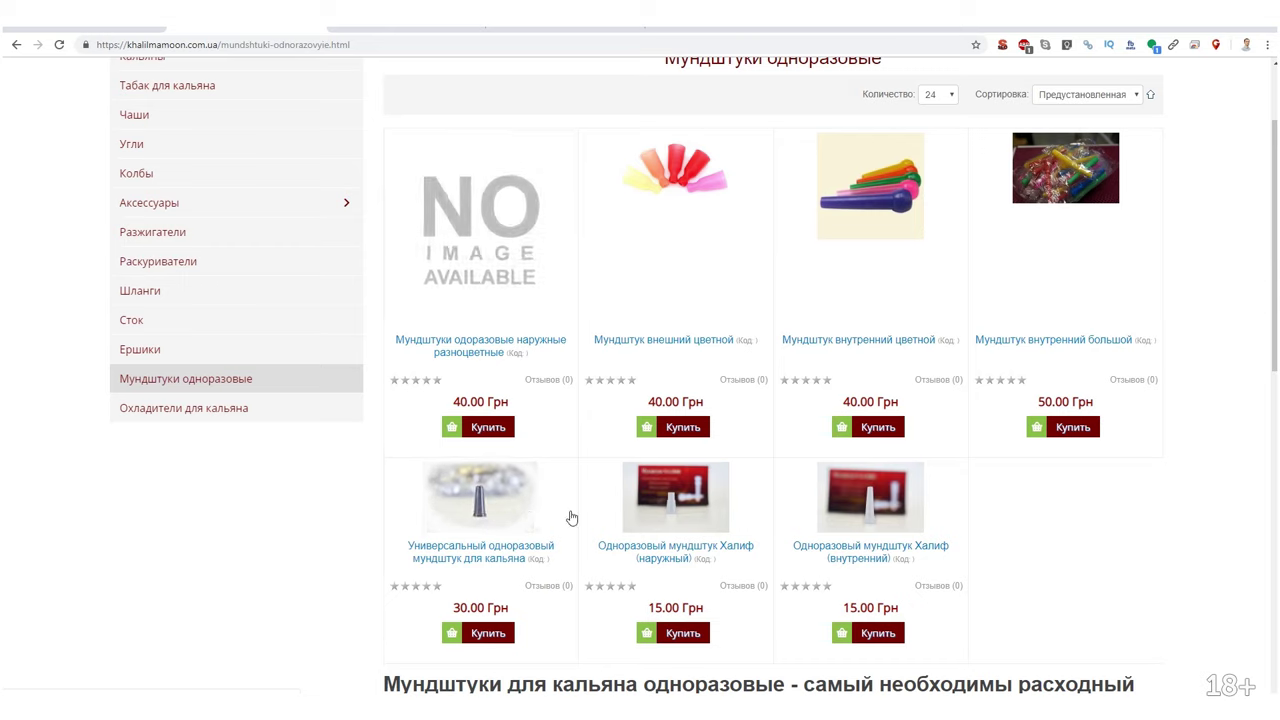
scroll(900, 610, "up", 1)
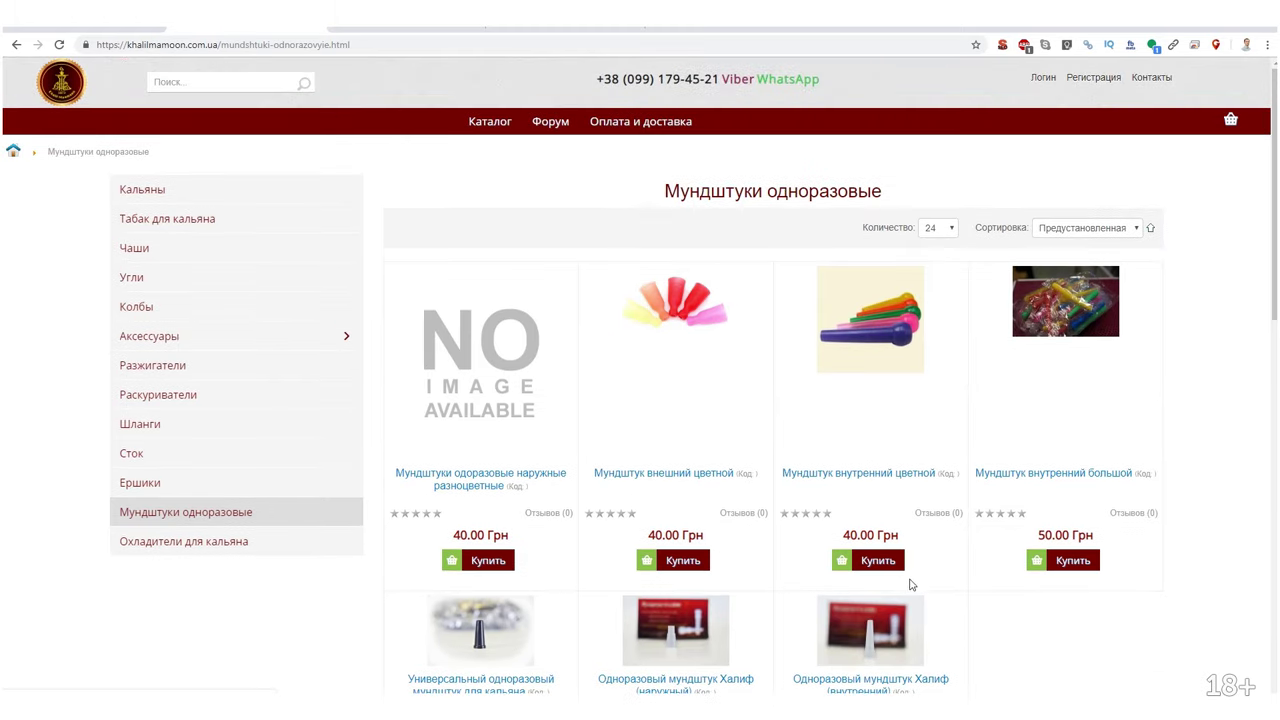
Read the description text on the Мундштуки одноразовые page, including the section on inner and outer mouthpieces.
scroll(870, 615, "down", 5)
scroll(689, 610, "down", 1)
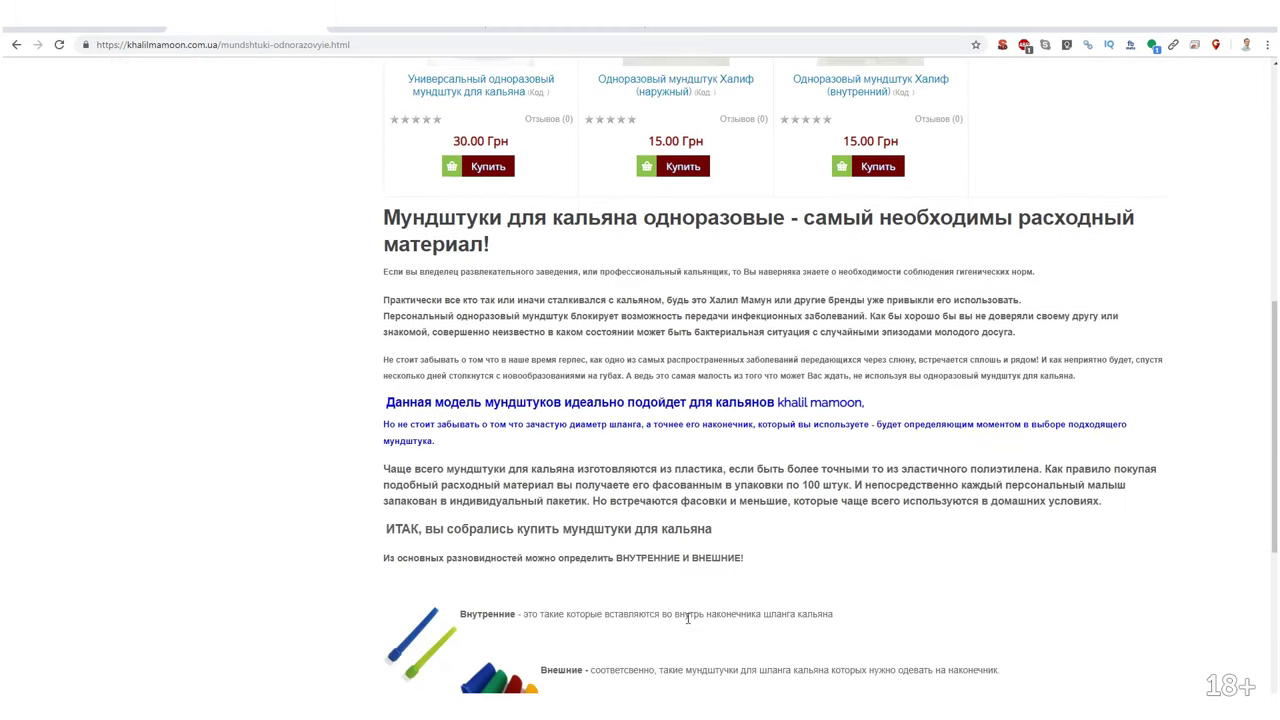
scroll(689, 620, "up", 3)
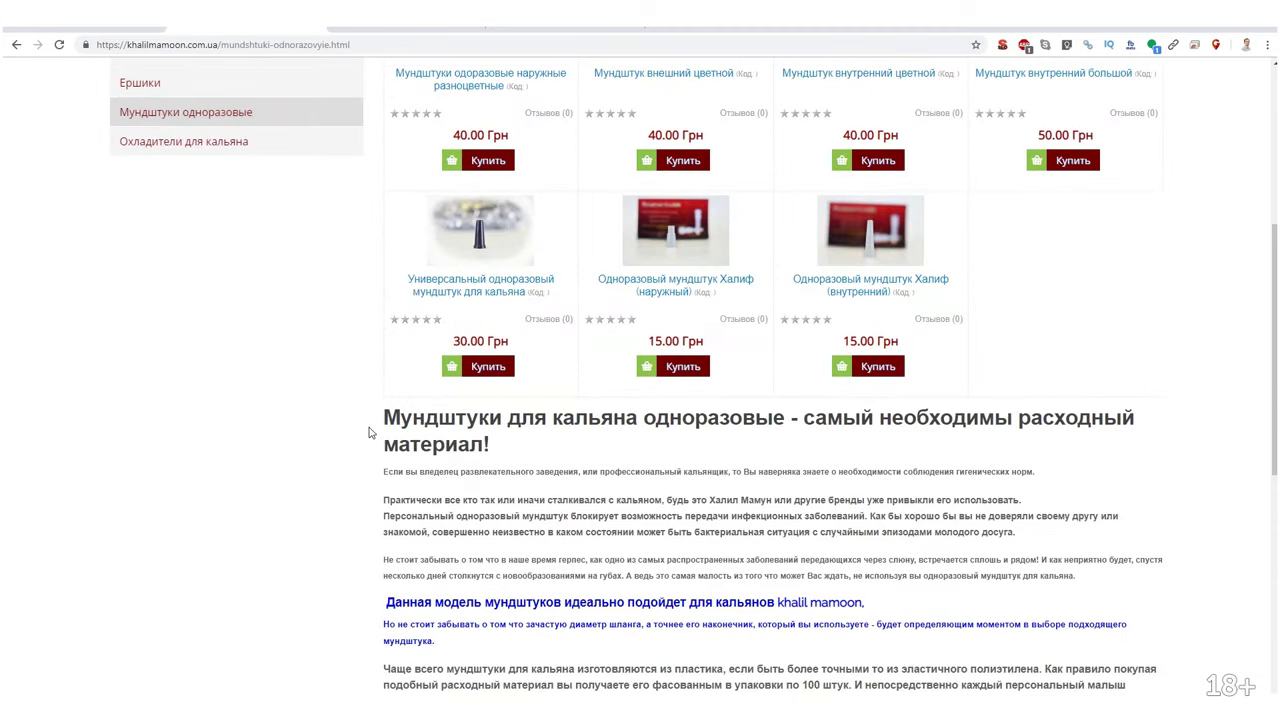
left_click_drag(379, 415, 538, 468)
scroll(567, 573, "down", 3)
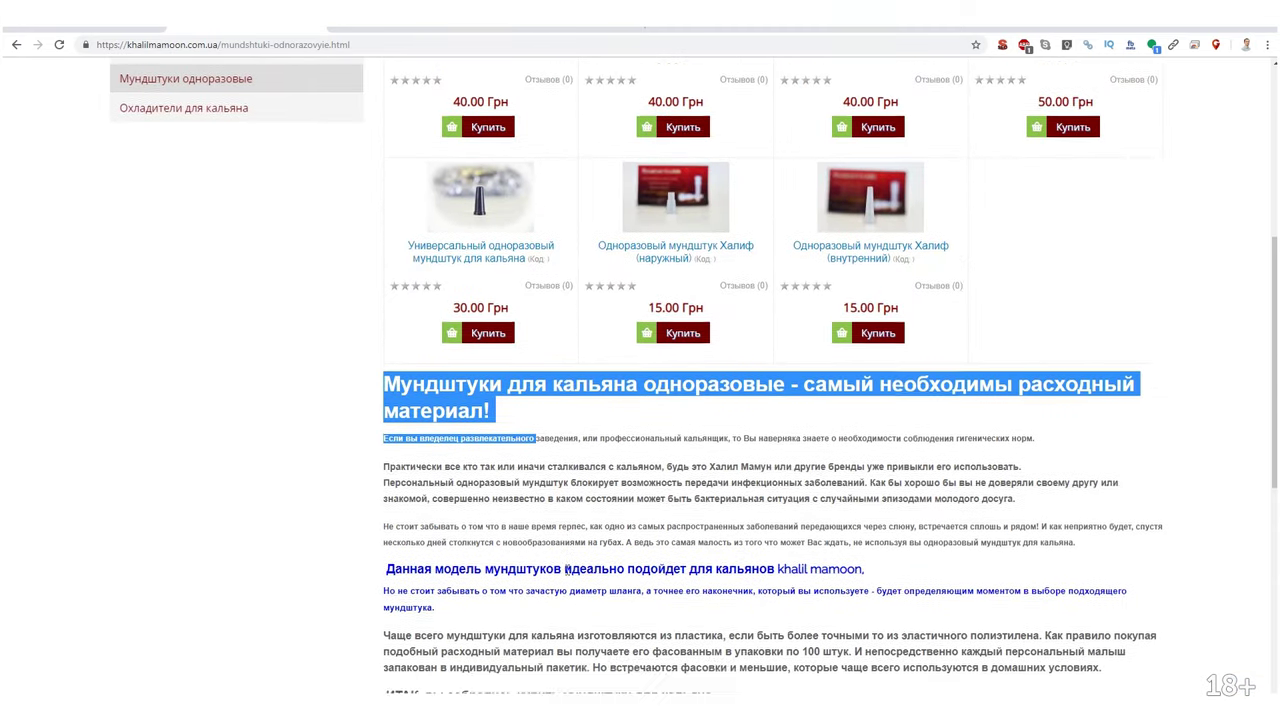
scroll(539, 552, "down", 3)
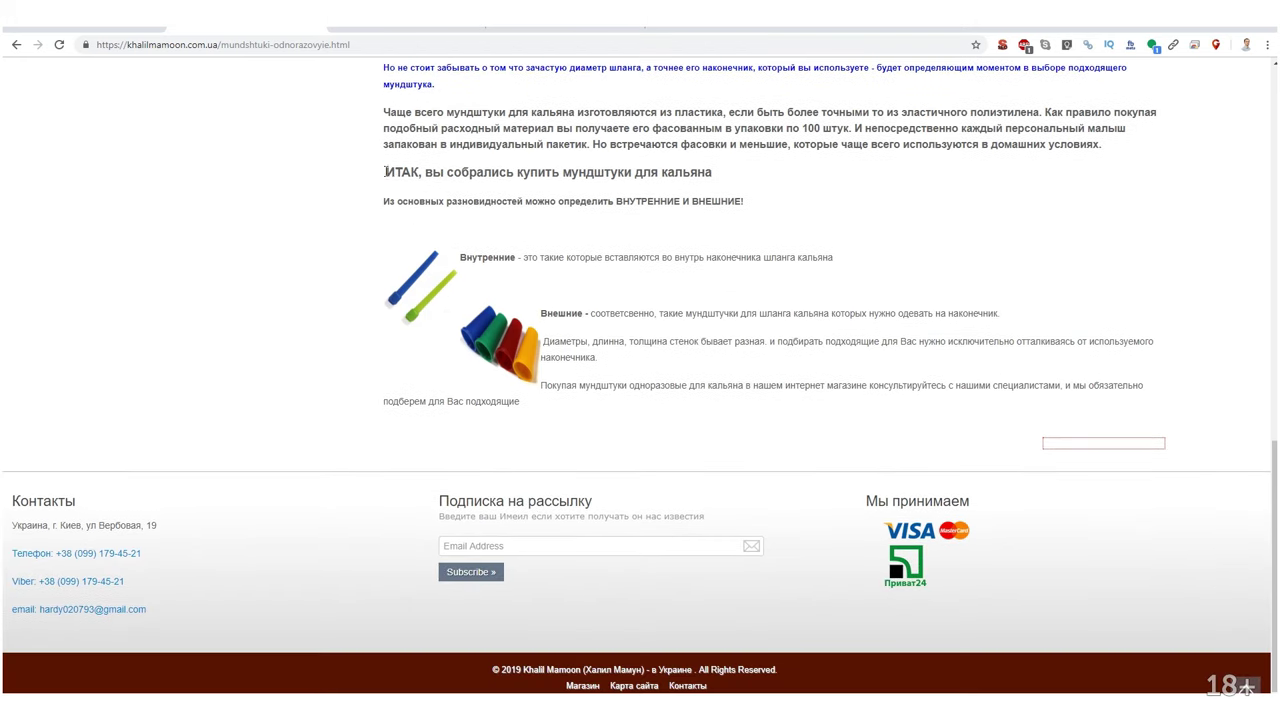
left_click_drag(386, 172, 757, 169)
left_click_drag(407, 262, 436, 287)
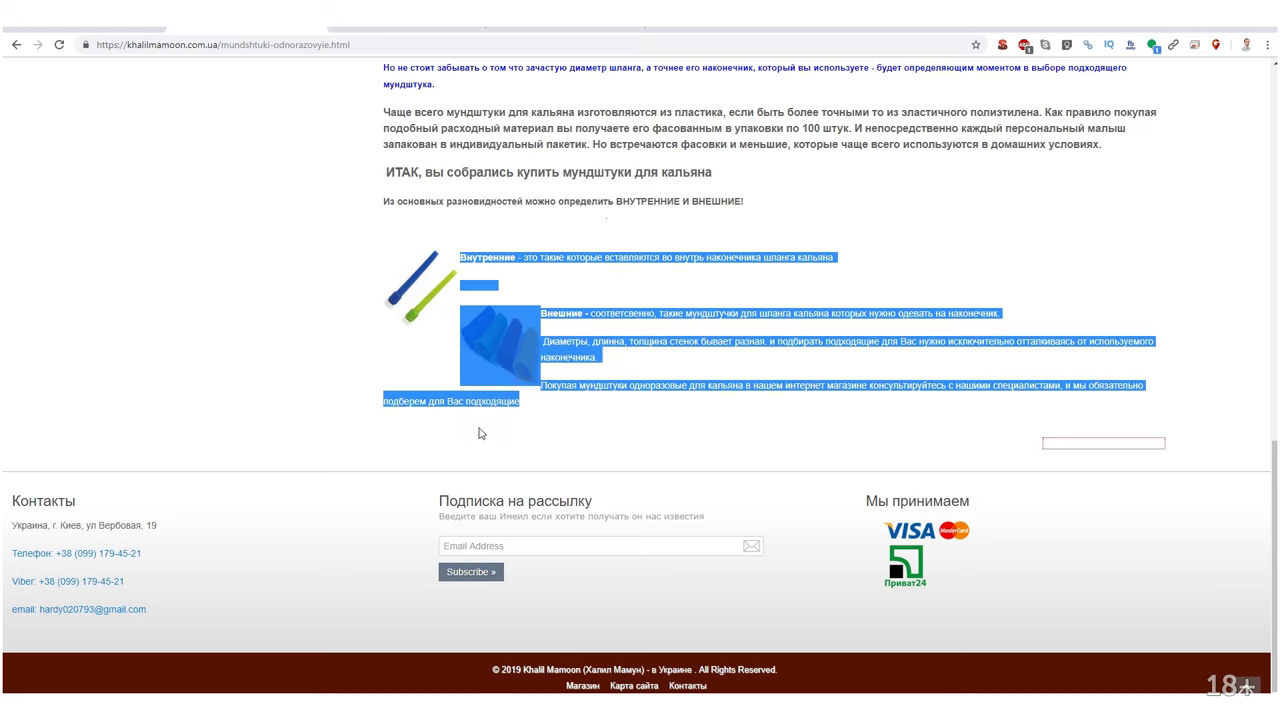
scroll(463, 470, "up", 4)
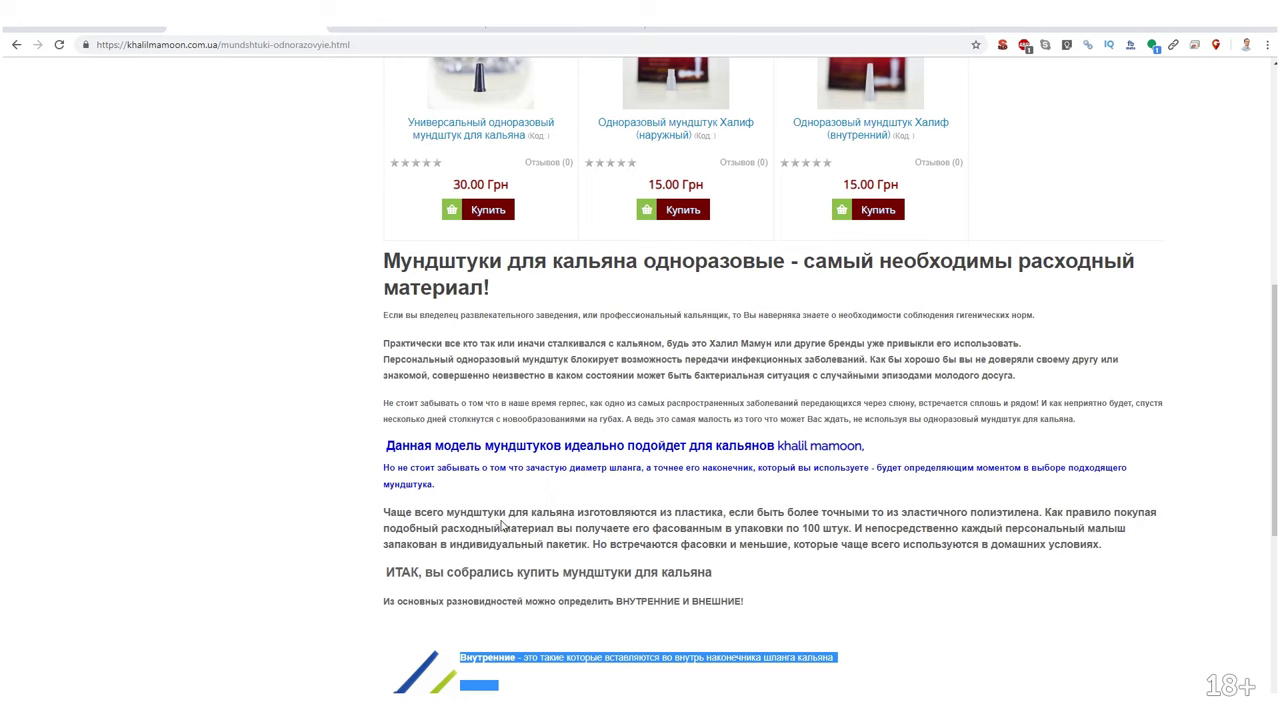
scroll(507, 516, "up", 5)
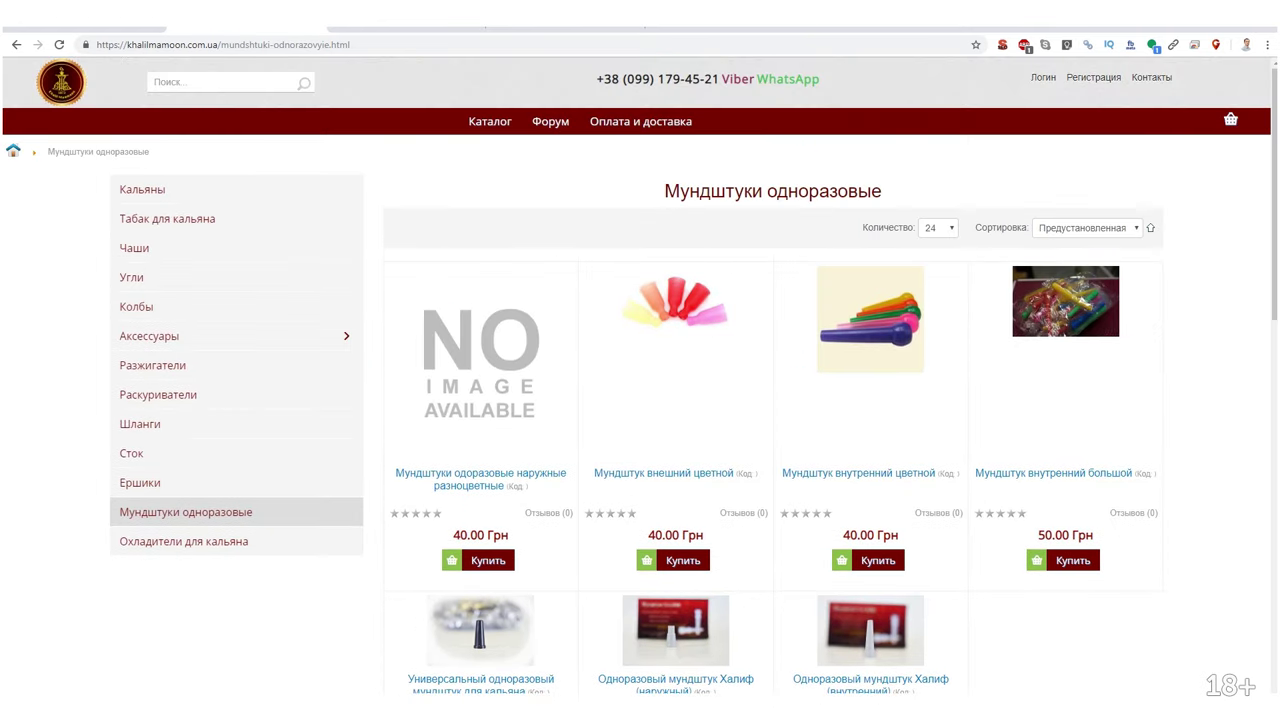
Add the phrases "ершики для кальяна" and "мундштуки для кальяна" below "чаши для кальяна глиняная" in the batch suggestion list.
key("alt+Tab")
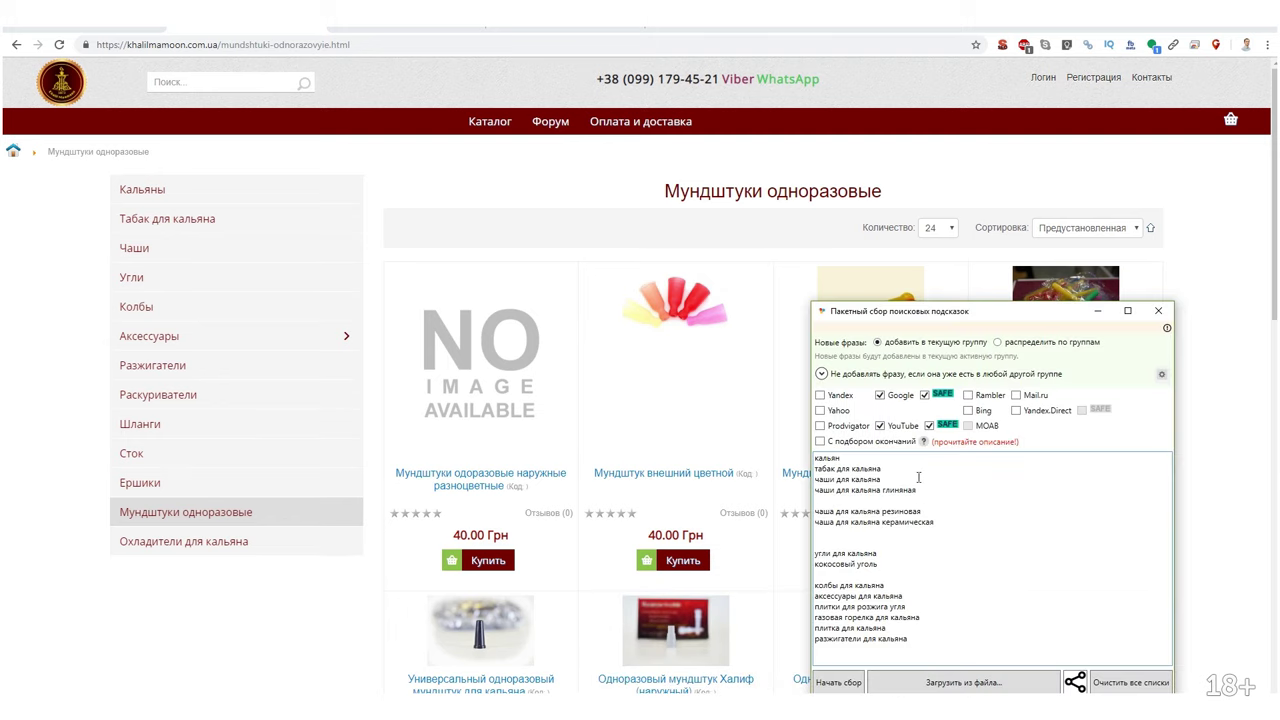
left_click(847, 500)
type("м")
type("яна")
key("Return")
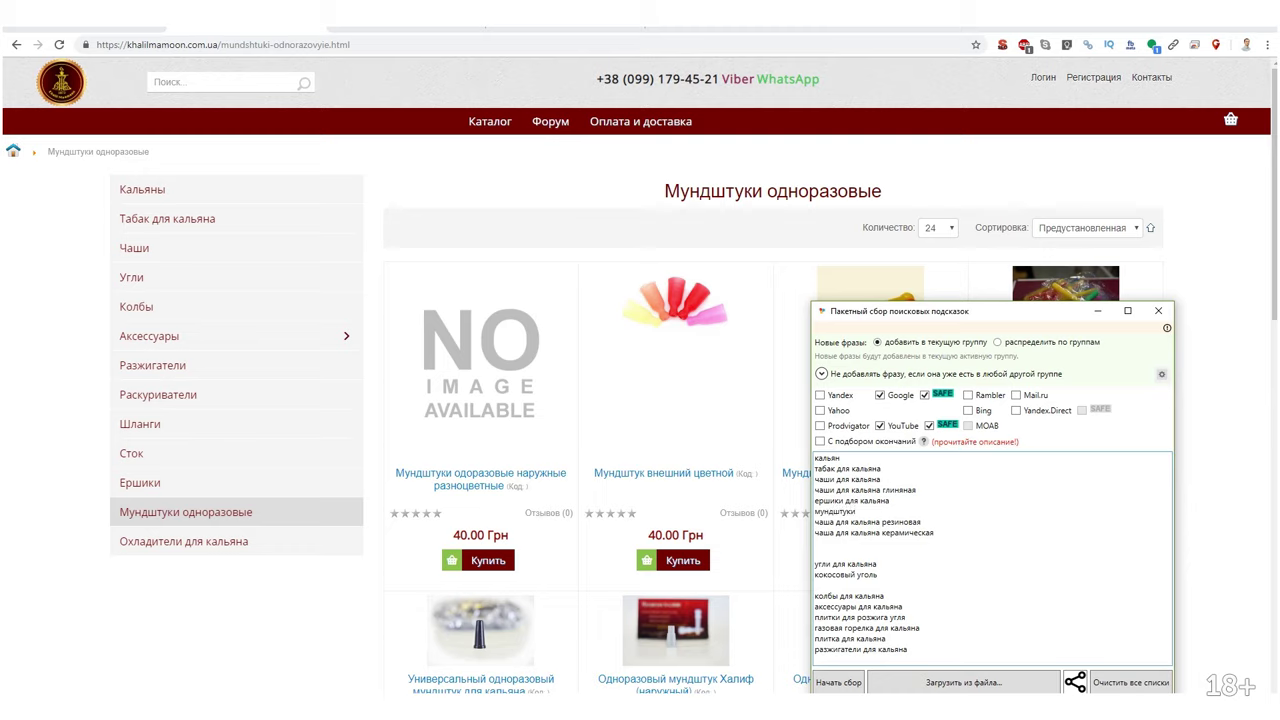
type("мундштуки для кальяна")
key("Return")
Duplicate the "мундштуки для кальяна" line below itself and change the copy to "мундштуки одноразовые".
left_click_drag(815, 511, 901, 511)
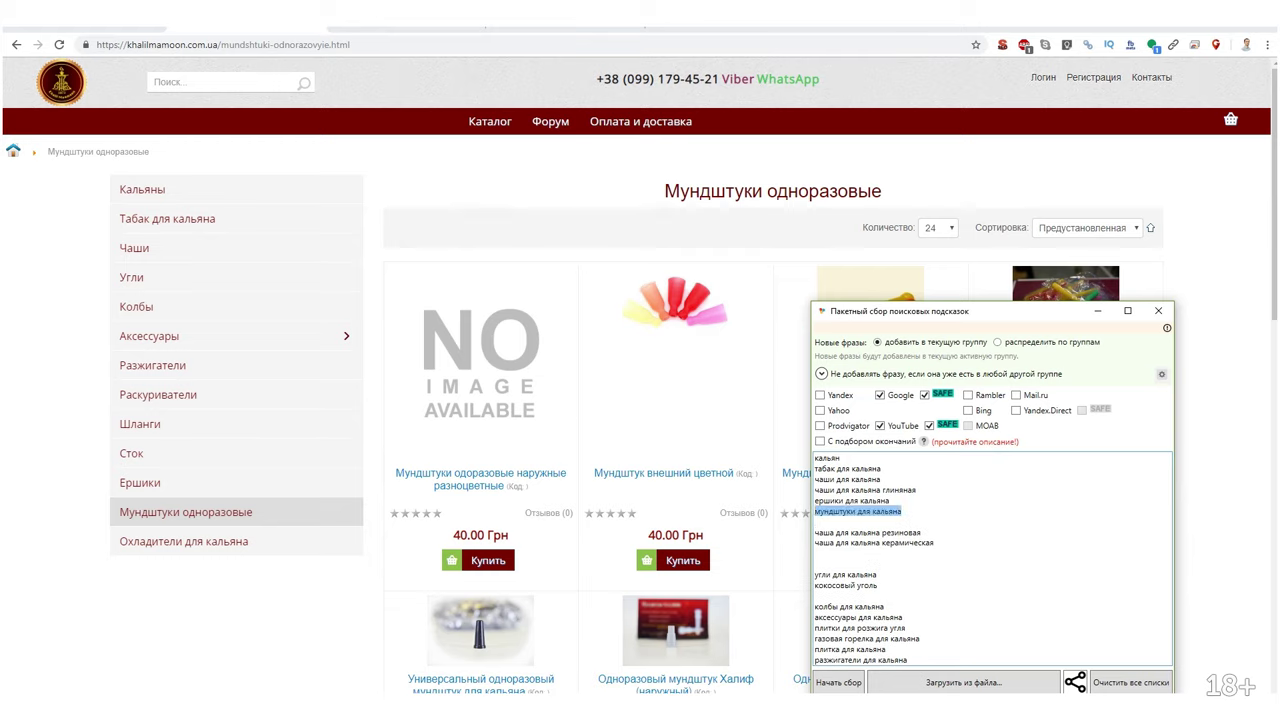
key("ctrl+c")
key("Down")
key("ctrl+v")
key("BackSpace")
key("BackSpace")
key("BackSpace")
key("BackSpace")
key("BackSpace")
key("BackSpace")
key("BackSpace")
key("BackSpace")
key("BackSpace")
key("BackSpace")
key("BackSpace")
type("однораз")
Check the shop's Охладители для кальяна category and return to the Мундштуки одноразовые page.
left_click(229, 541)
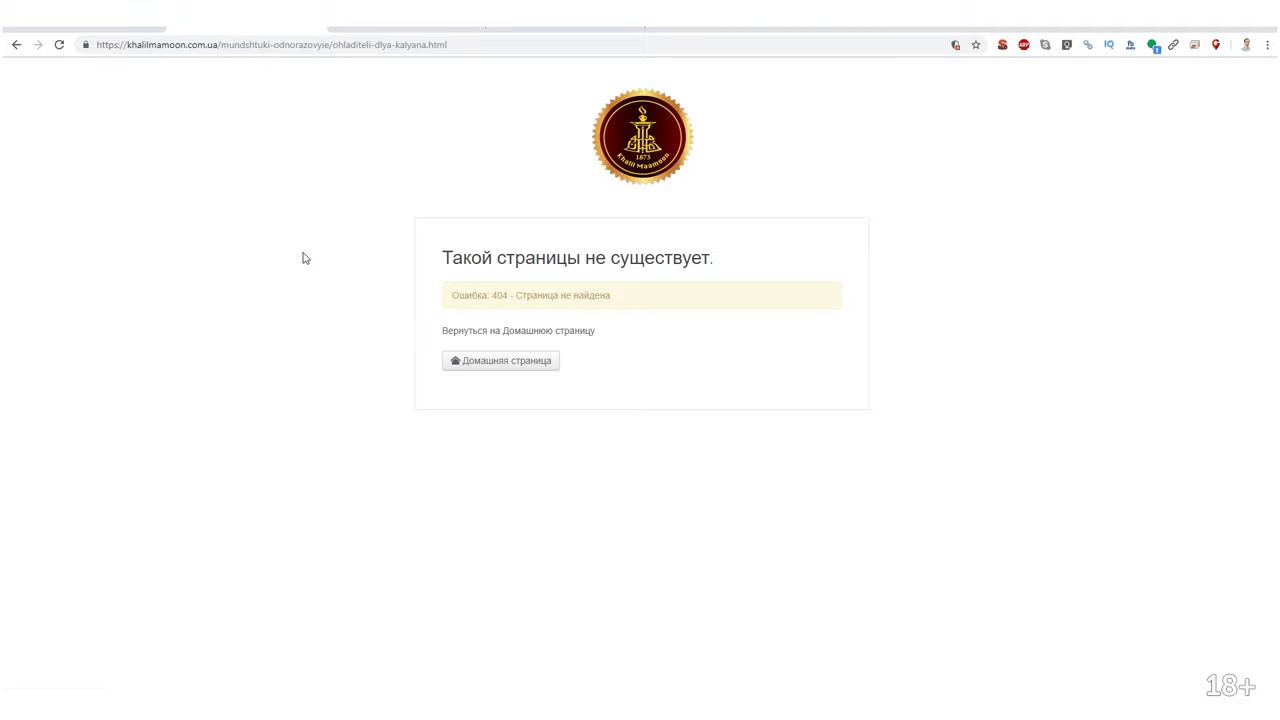
left_click(16, 44)
scroll(213, 505, "down", 1)
scroll(277, 511, "down", 10)
scroll(283, 494, "up", 10)
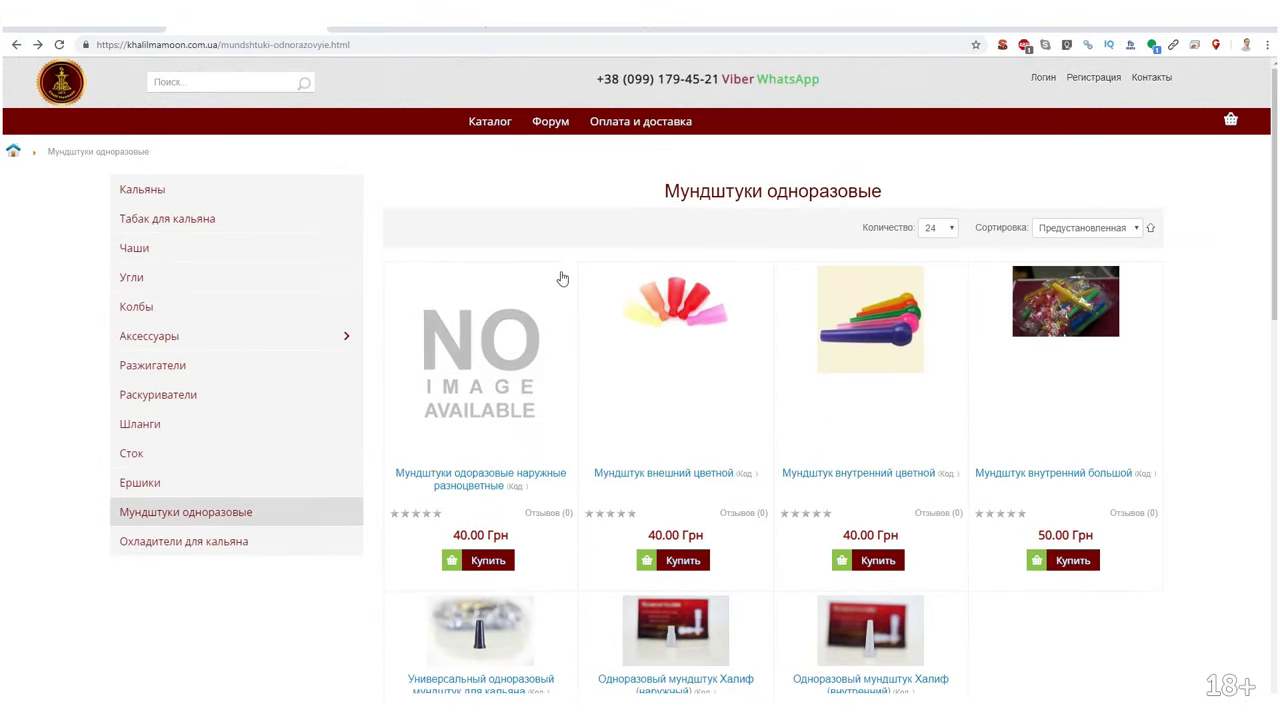
Remove the empty lines between the phrases in the batch suggestion list.
key("alt+Tab")
left_click(598, 452)
key("BackSpace")
key("BackSpace")
left_click(576, 462)
key("BackSpace")
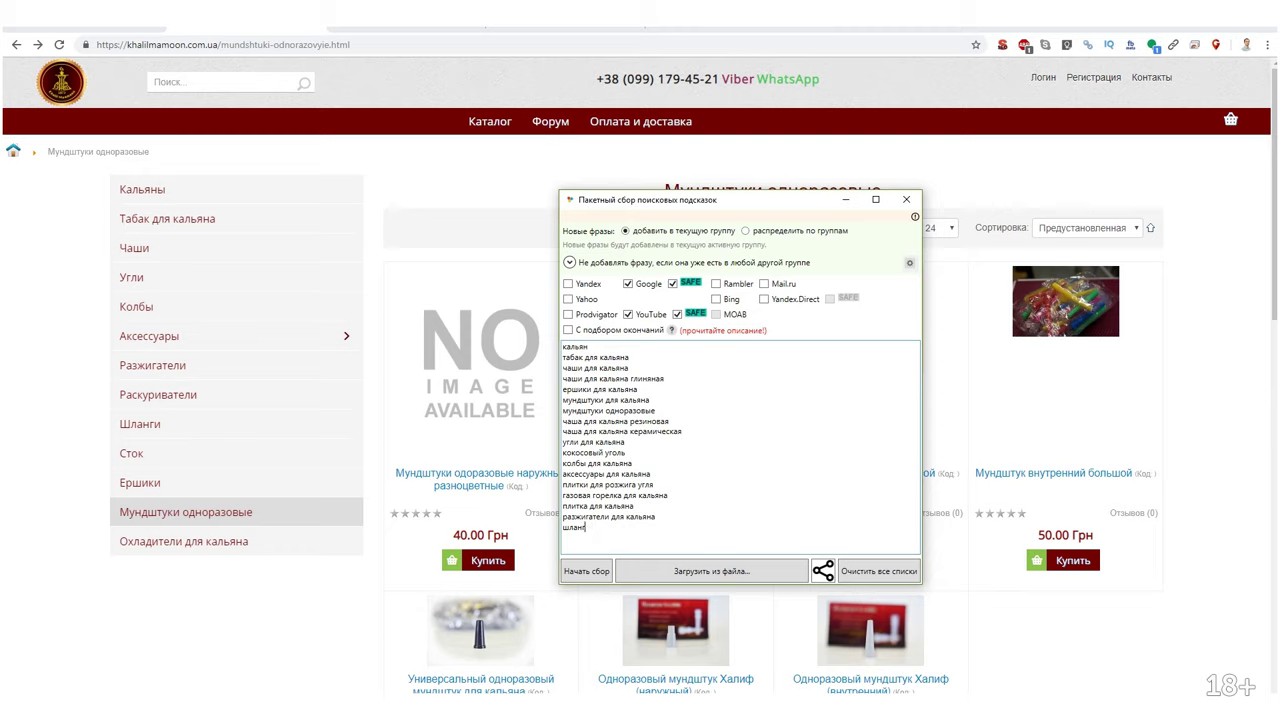
Add the phrase "шланги для кальяна" at the end of the phrase list, below "разжигатели для кальяна".
key("BackSpace")
key("BackSpace")
key("BackSpace")
key("BackSpace")
key("BackSpace")
key("BackSpace")
key("BackSpace")
key("BackSpace")
key("BackSpace")
key("BackSpace")
type("шланги")
Copy "Силиконовый шланг для кальяна" from the first product name in the Шланги category into the phrase list as a new last line.
left_click(140, 424)
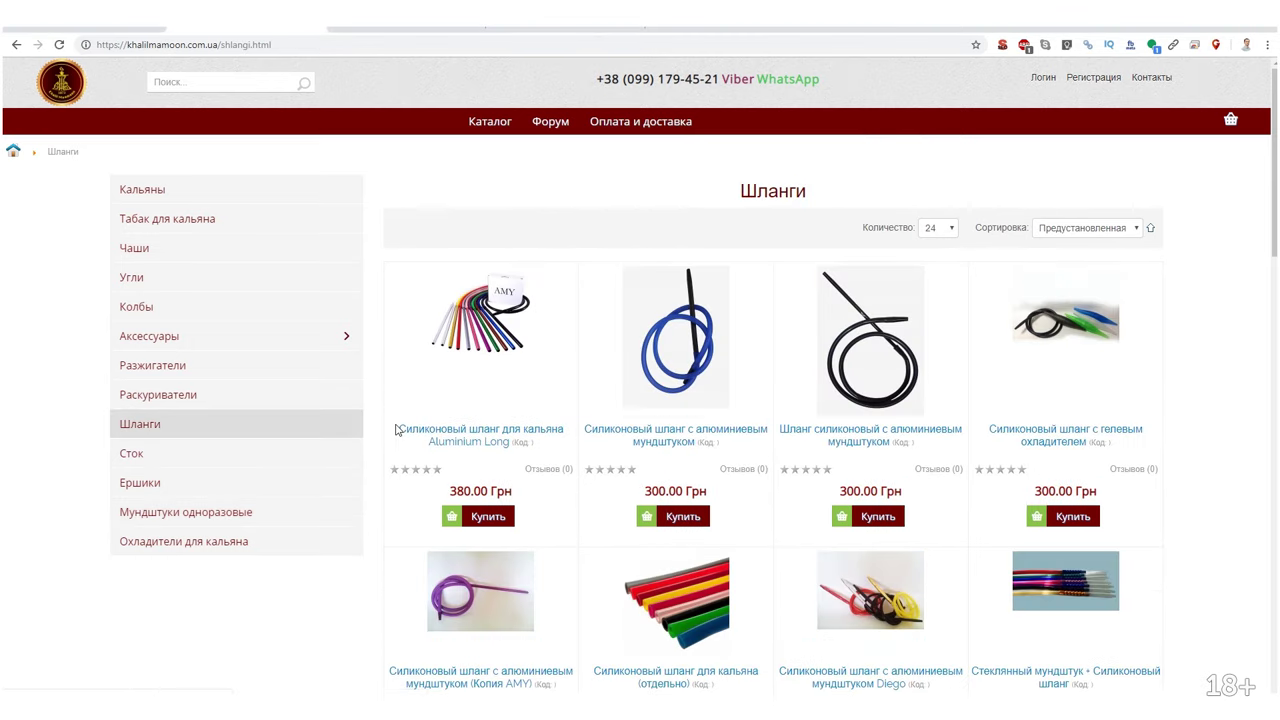
left_click_drag(396, 425, 567, 431)
key("alt+Tab")
key("ctrl+v")
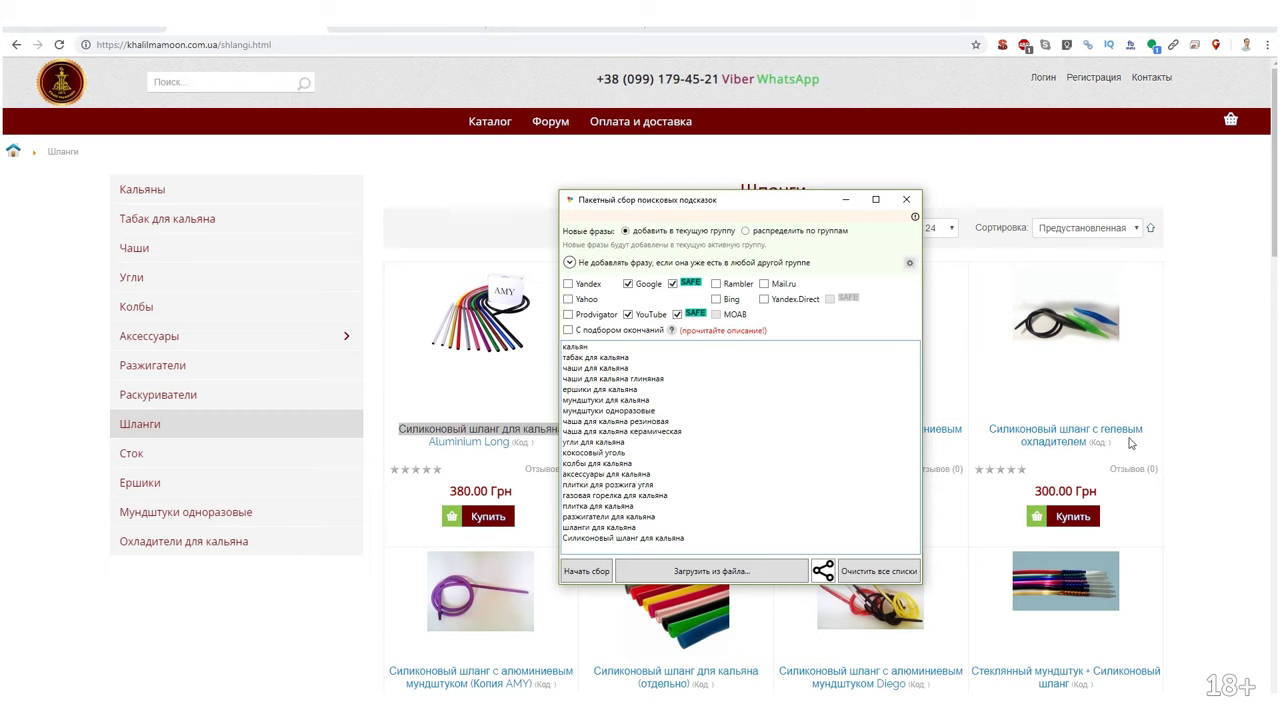
Look through the remaining Шланги products, open the shop's Кальяны category and review its product names for seed phrases.
scroll(1136, 515, "down", 2)
scroll(1136, 523, "down", 4)
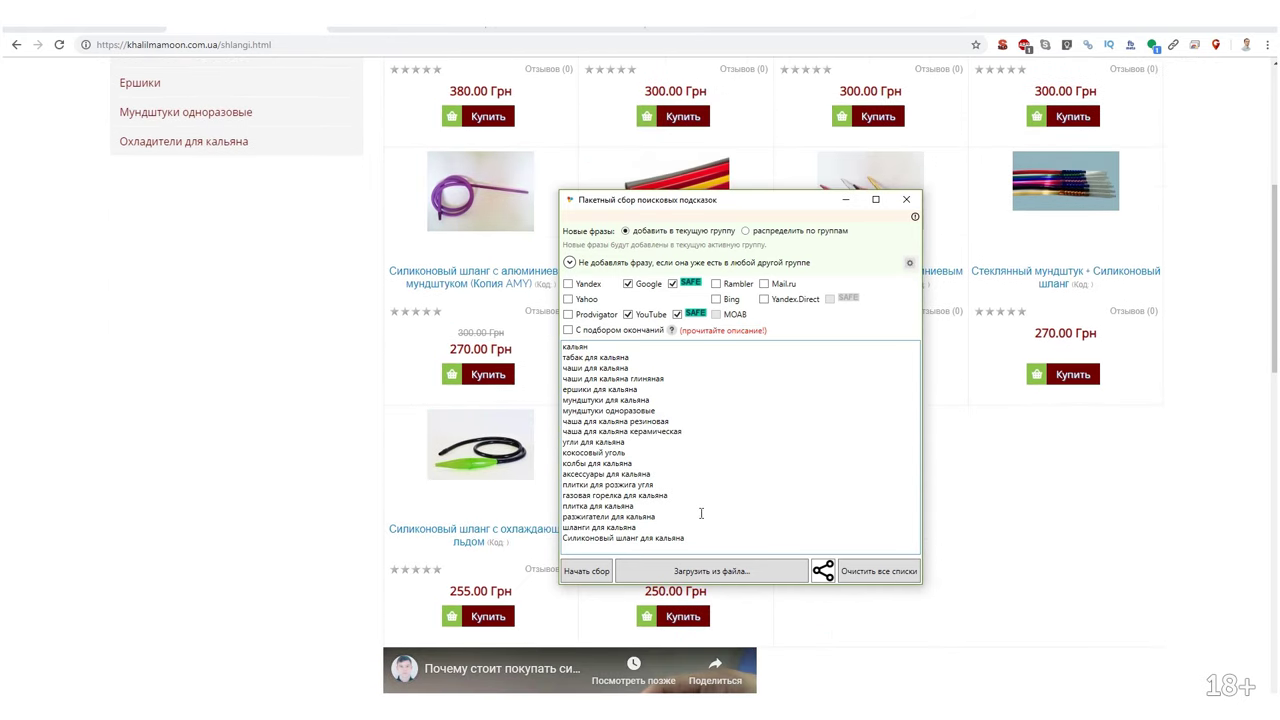
scroll(280, 437, "up", 6)
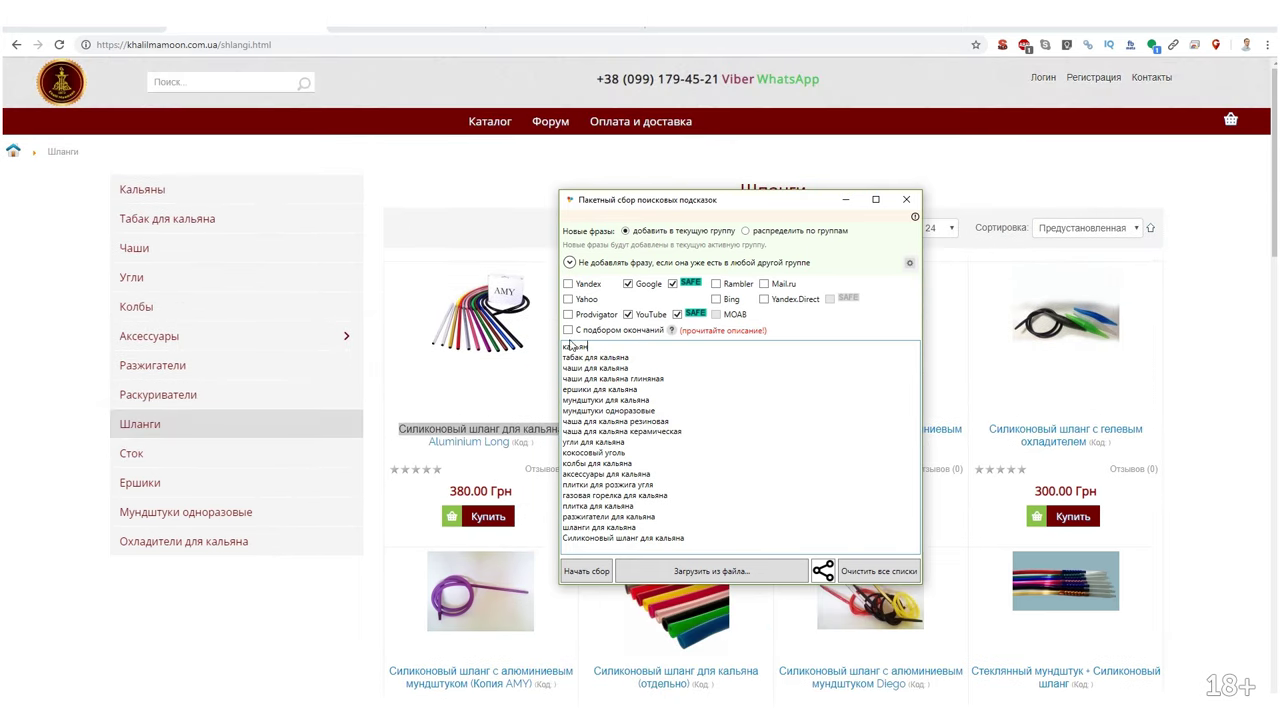
left_click(188, 190)
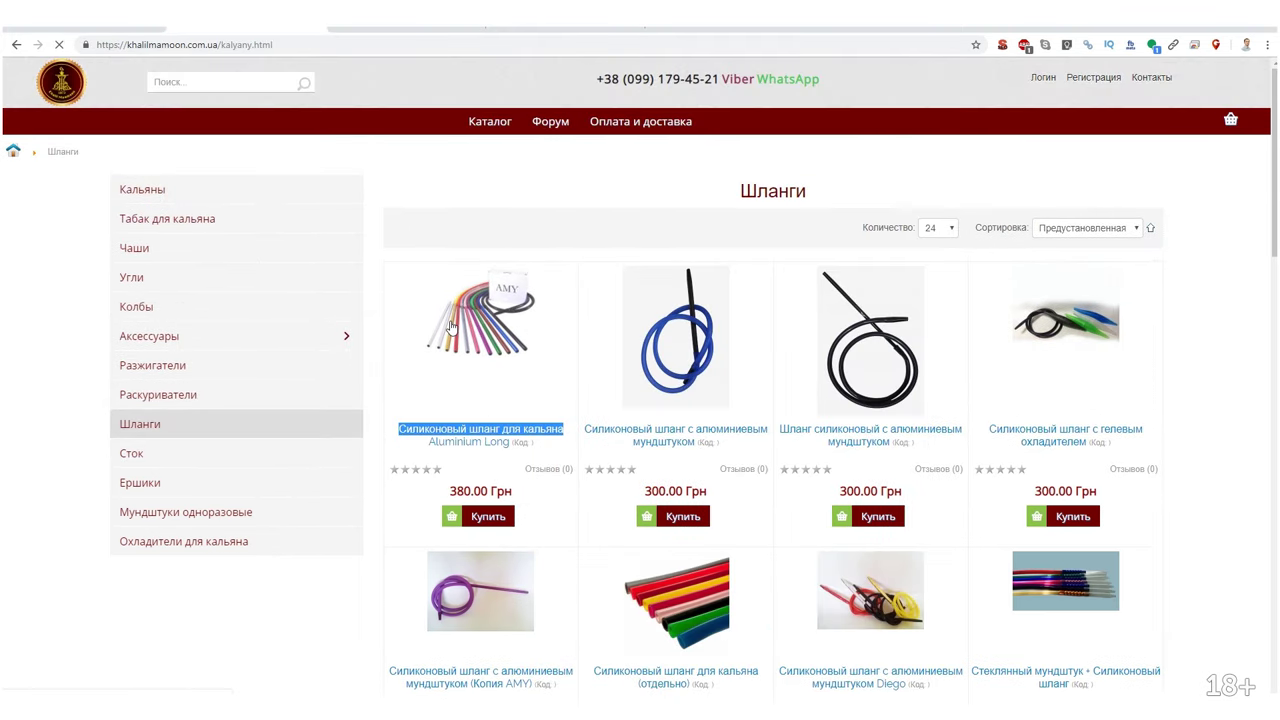
scroll(632, 400, "down", 3)
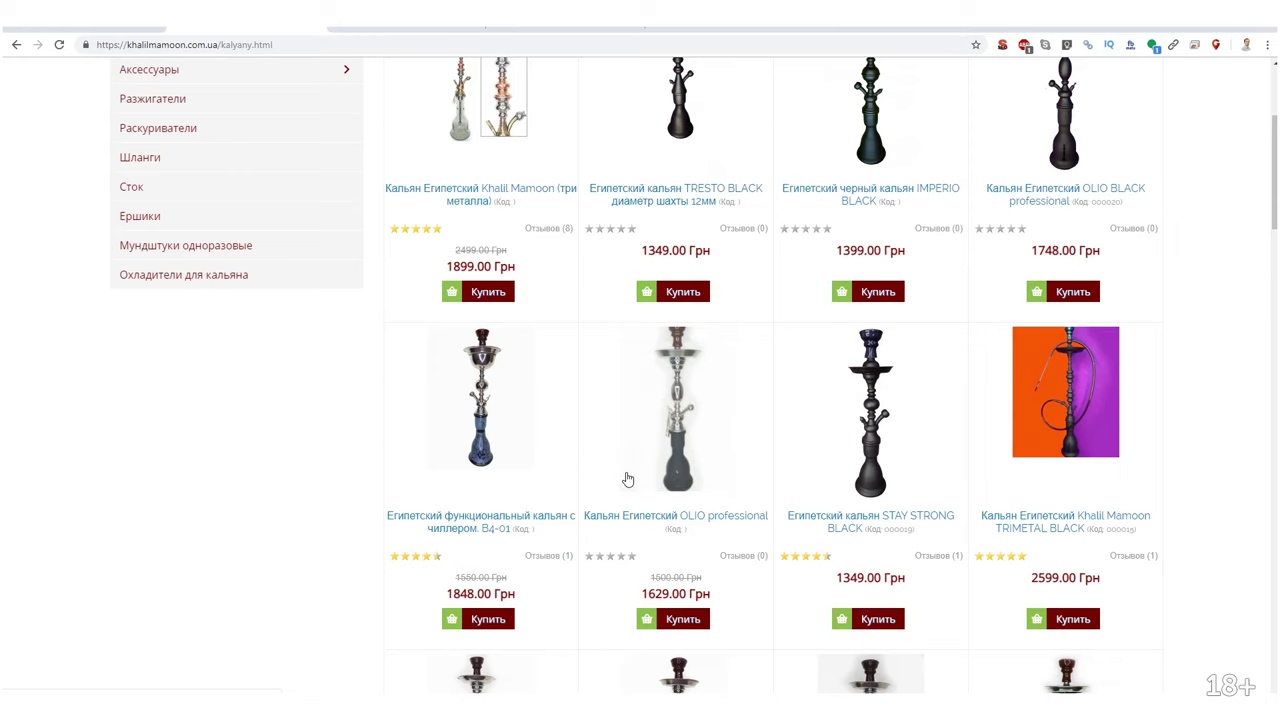
scroll(648, 456, "down", 4)
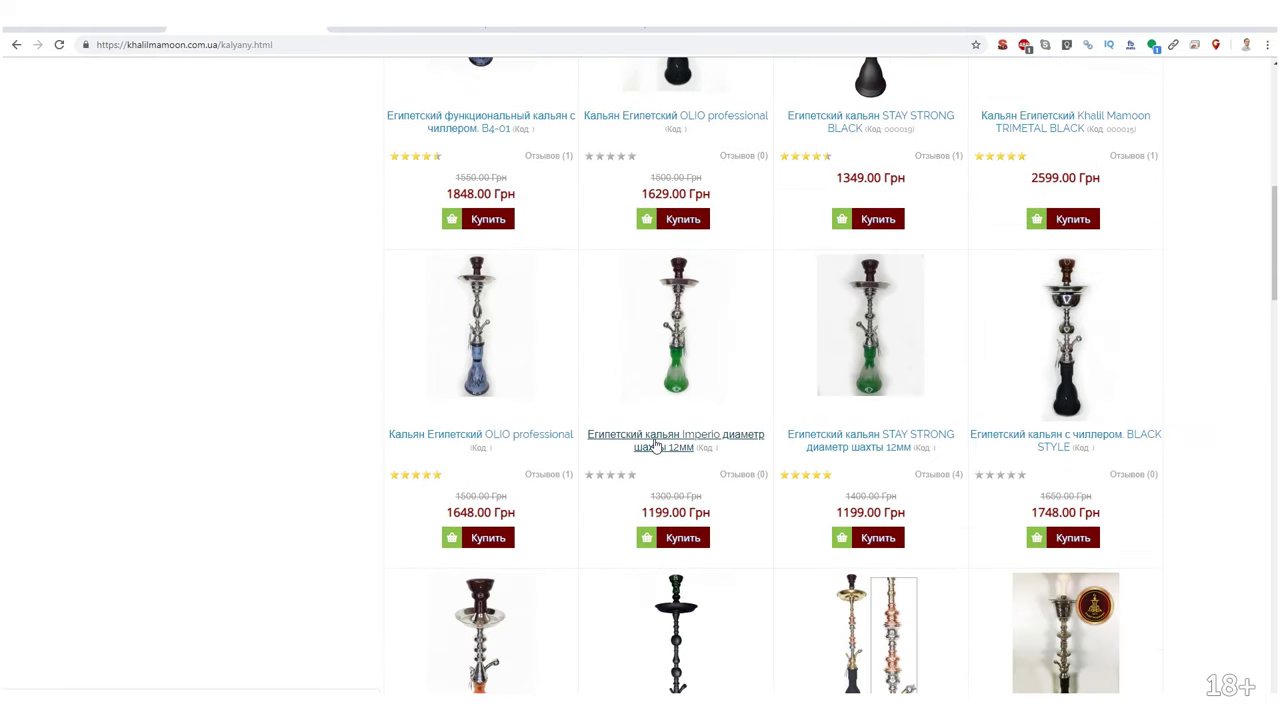
scroll(656, 440, "down", 2)
scroll(656, 437, "down", 2)
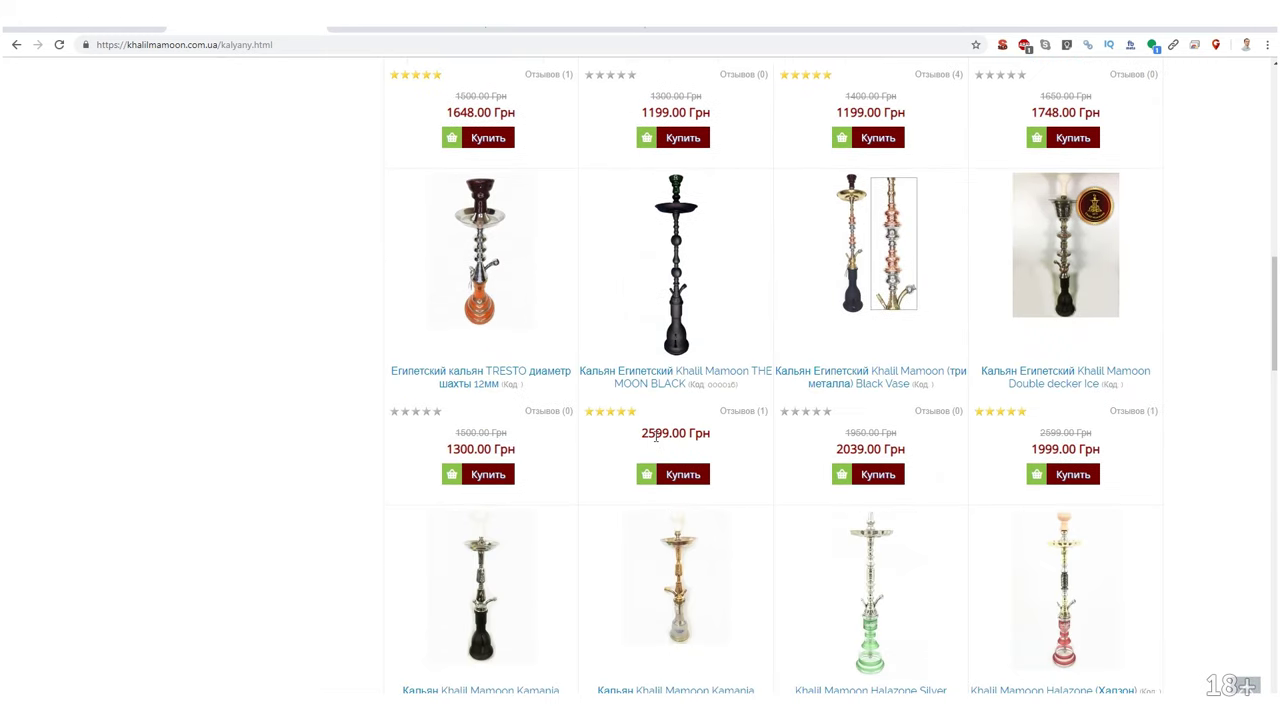
scroll(655, 435, "down", 5)
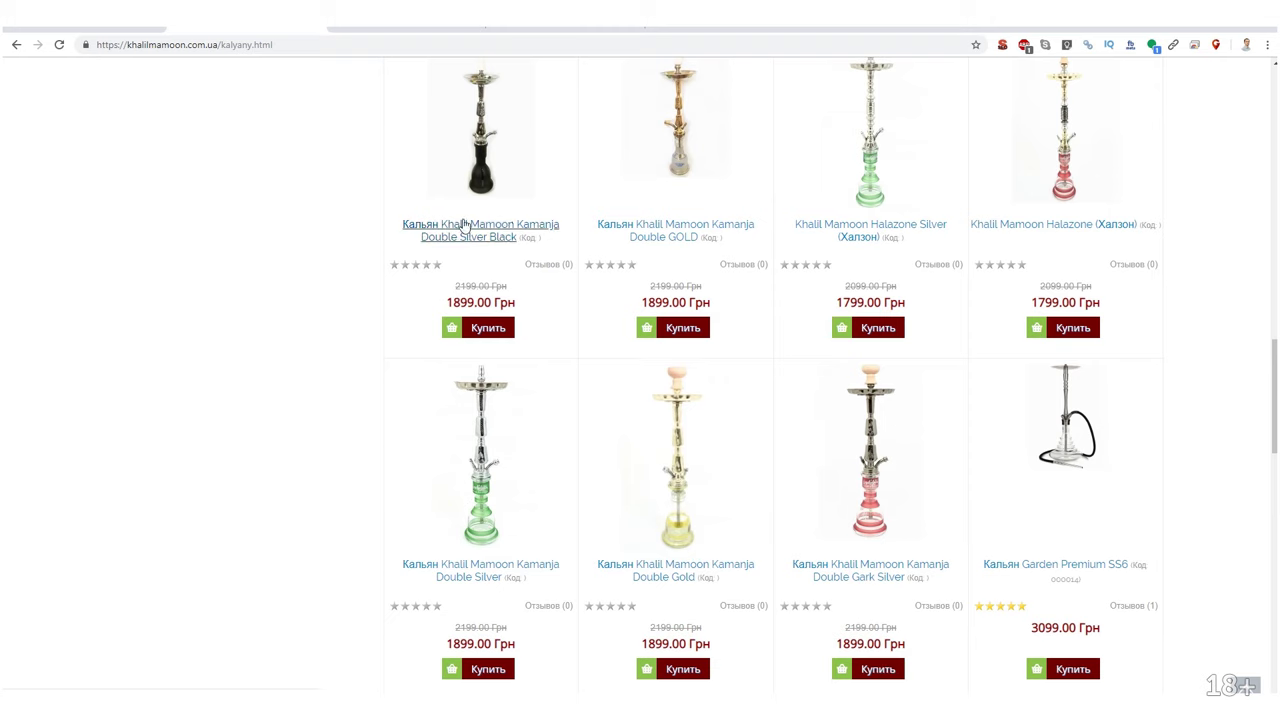
scroll(625, 388, "up", 9)
scroll(625, 388, "up", 8)
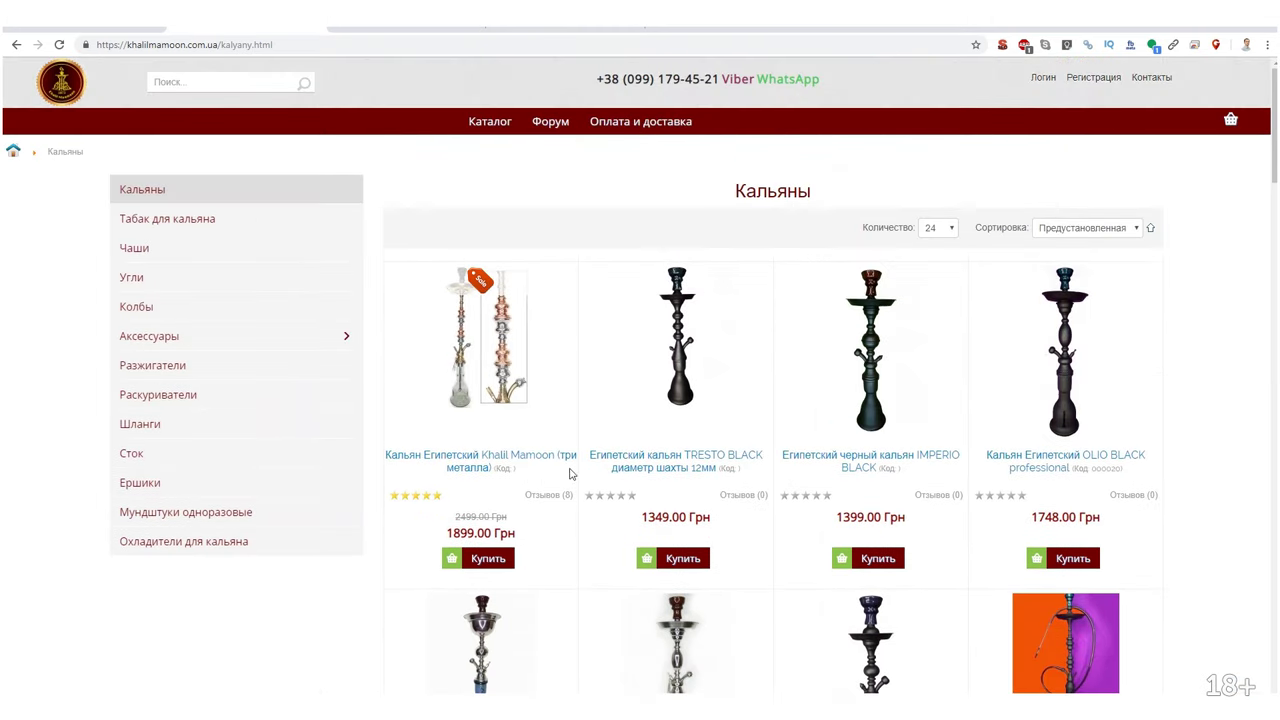
Copy "Кальян Египетский Khalil Mamoon" from the first product name below the list's first phrase, and extend that phrase to "кальян купить".
left_click_drag(488, 446, 560, 451)
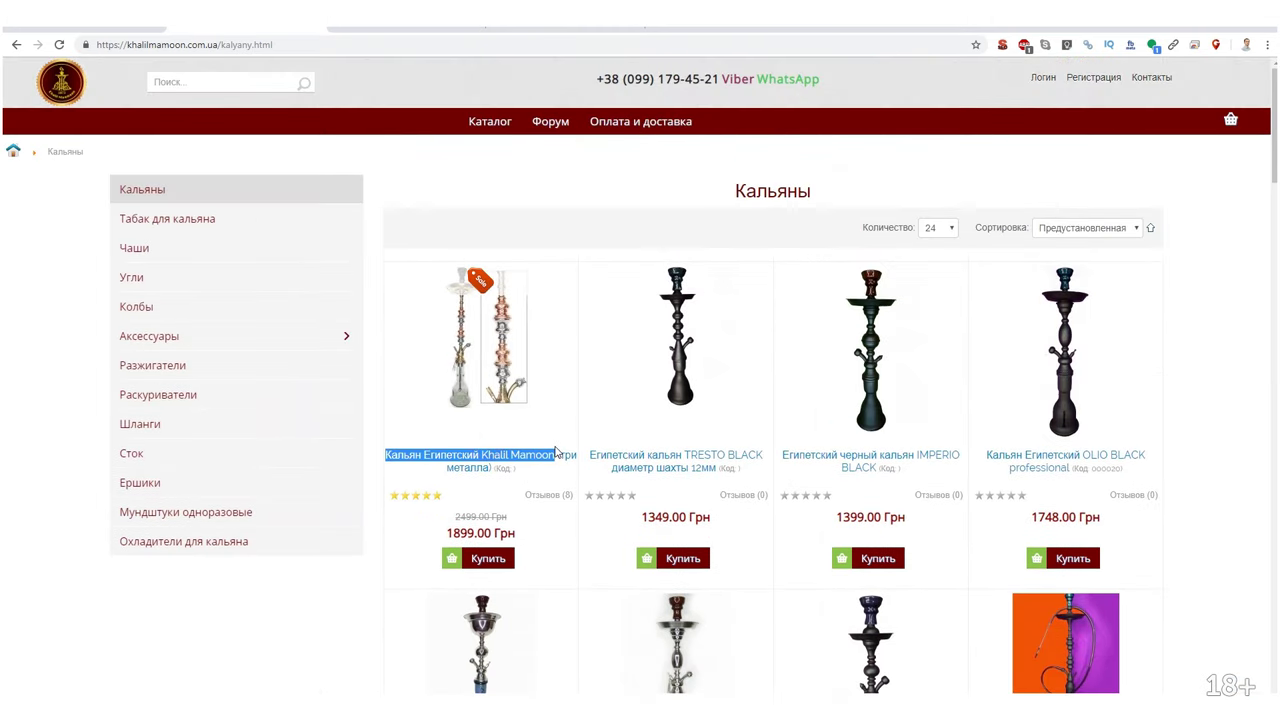
key("alt+Tab")
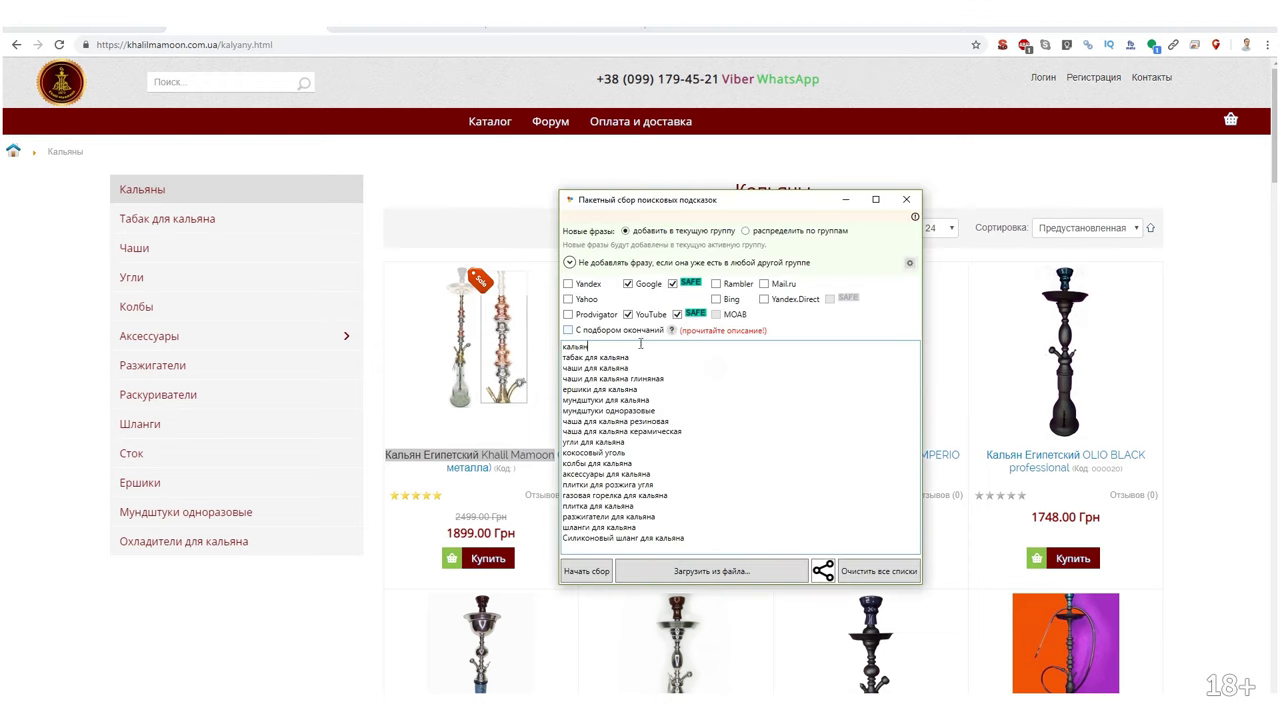
key("Return")
key("Return")
key("ctrl+v")
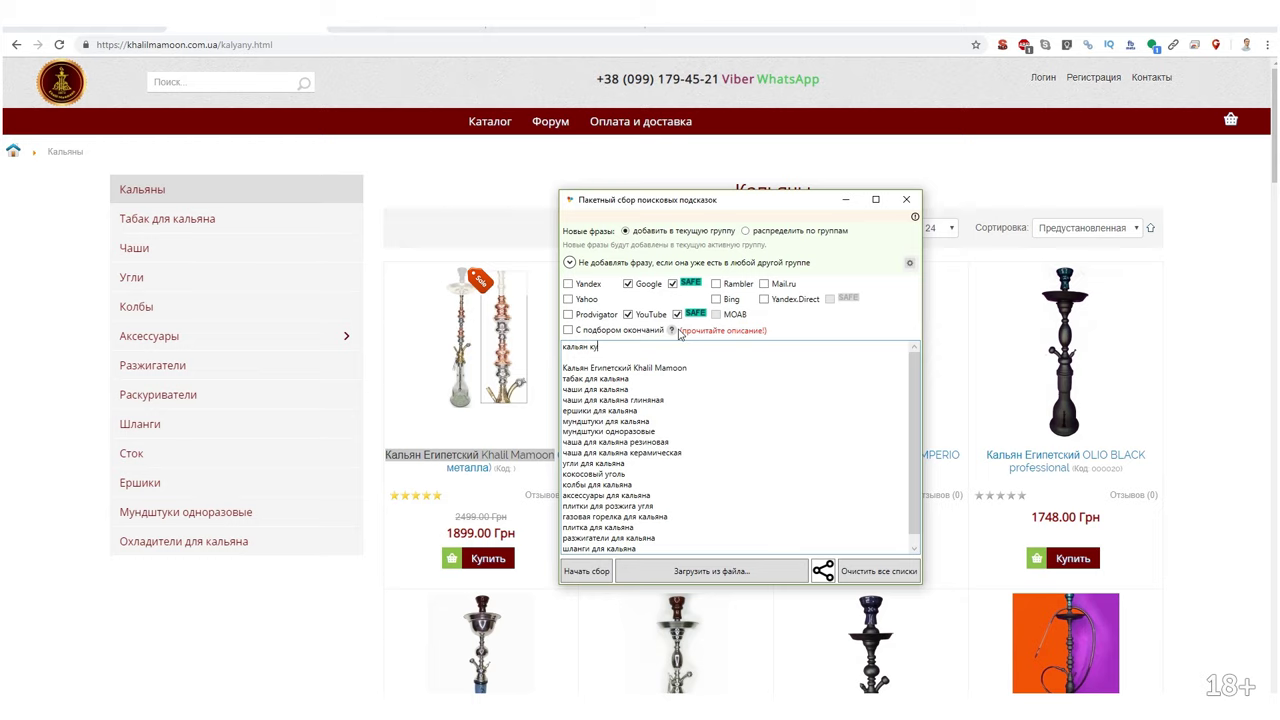
key("Delete")
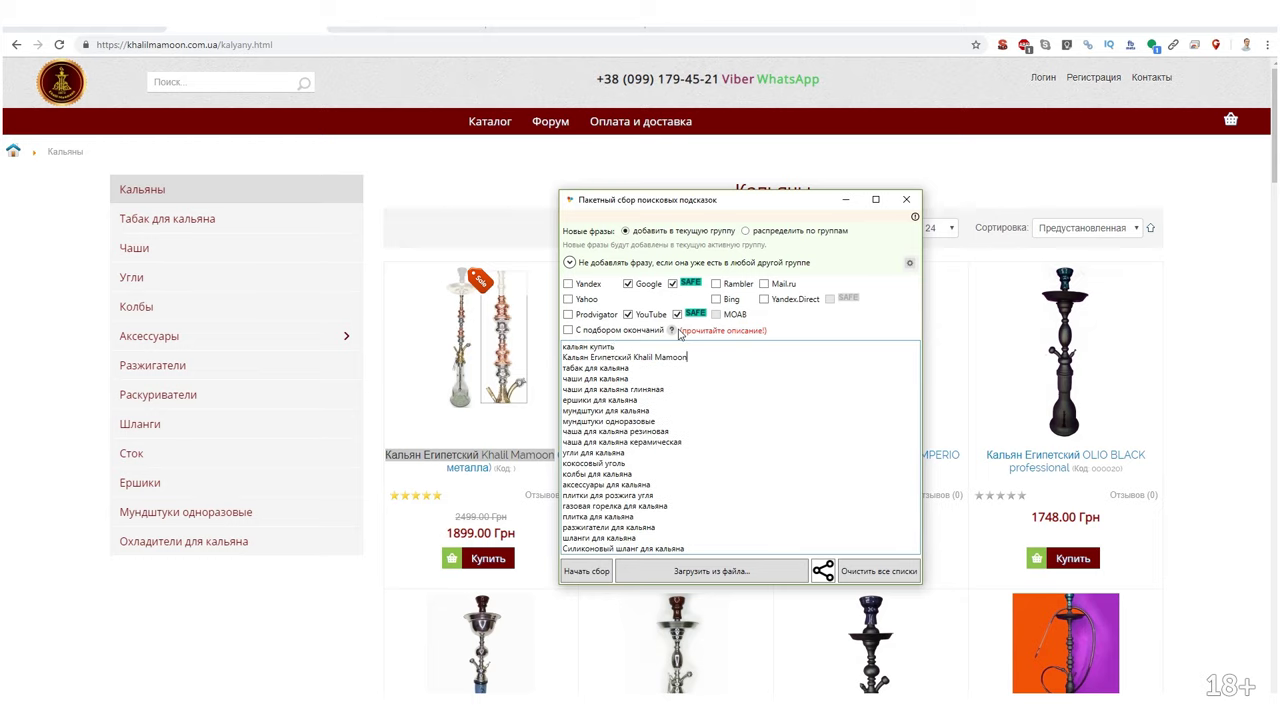
Split the pasted product phrase into two separate lines, "Кальян Египетский" and "Кальян Khalil Mamoon".
key("Return")
key("Return")
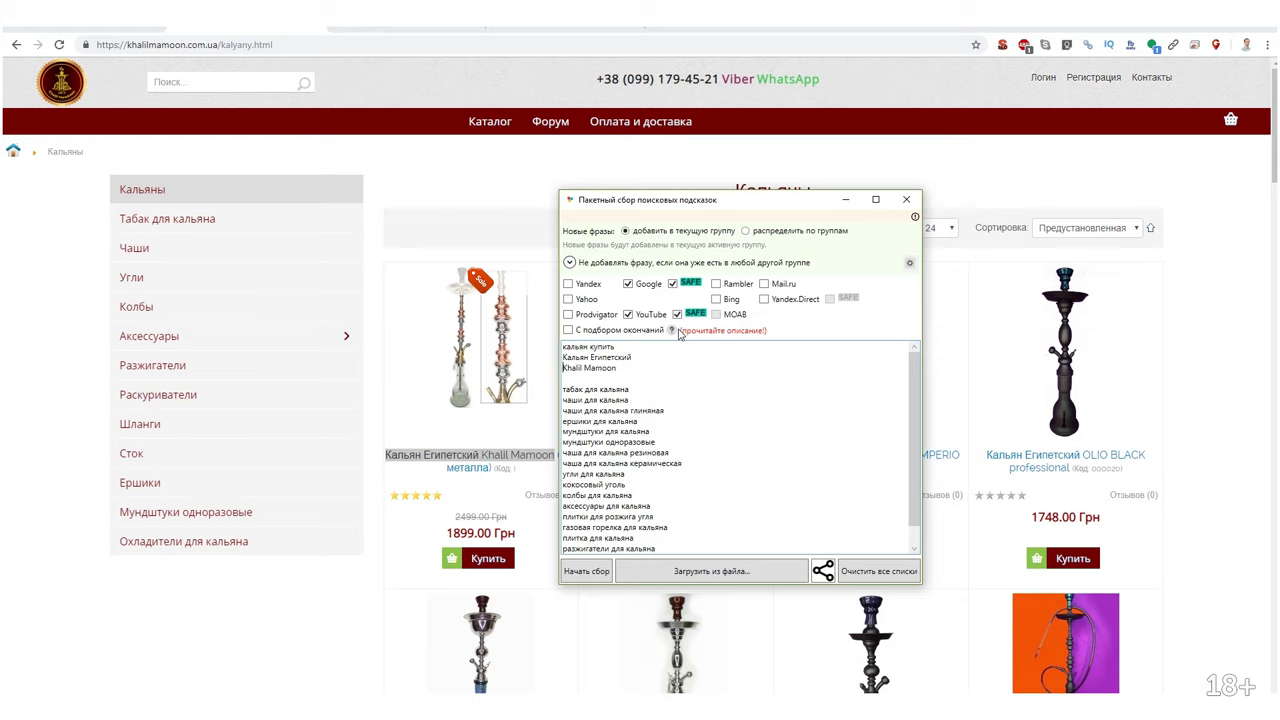
key("ctrl+shift+Right")
key("Down")
key("ctrl+v")
key("ctrl+shift+Right")
Add the phrase "кальян цена" on a new line below "кальян купить".
left_click(615, 347)
key("Return")
type("ку")
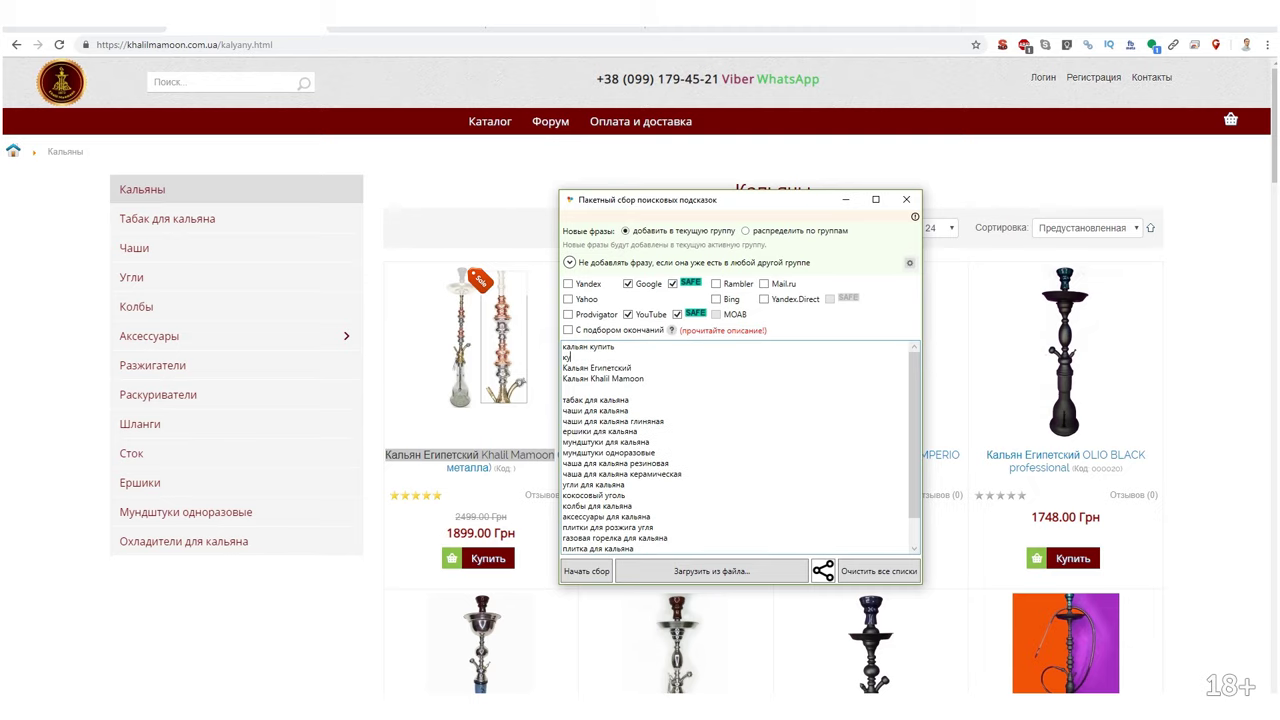
type("льян цена")
key("Return")
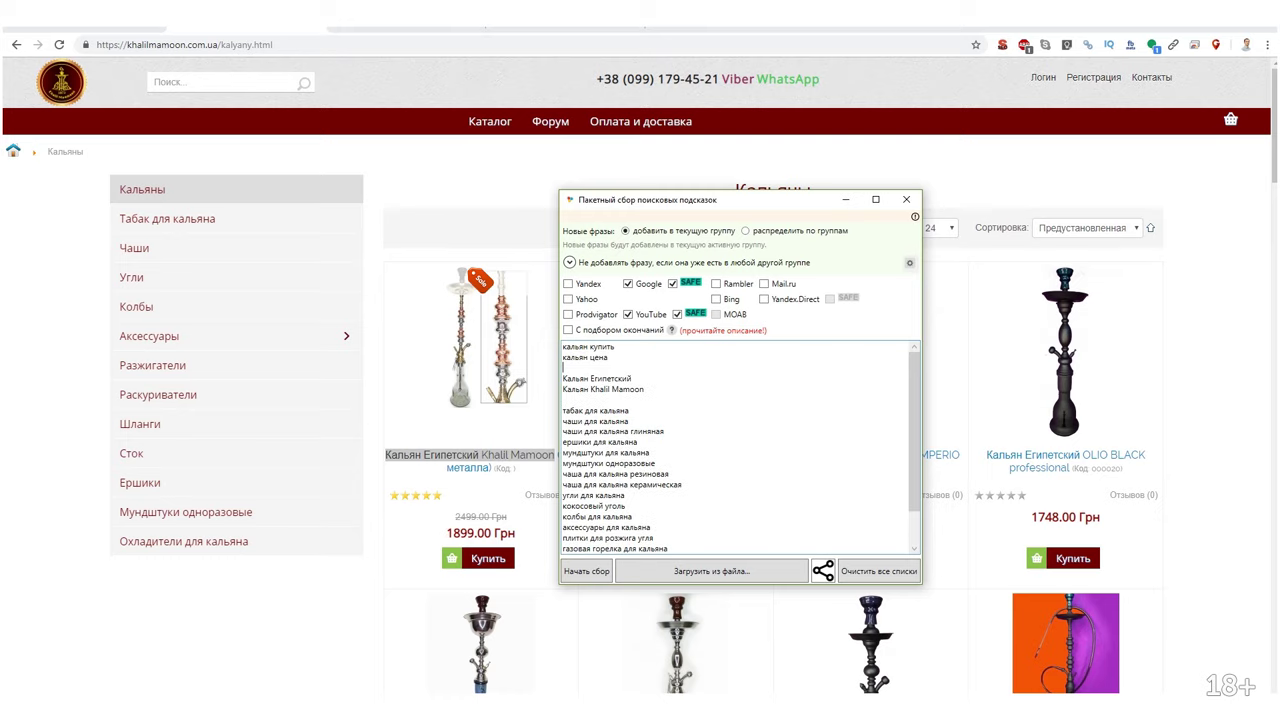
Add the phrases "кальян купить в киеве", "кальян заказать" and "кальян доставка" on separate lines below "кальян цена".
scroll(360, 246, "down", 2)
scroll(346, 400, "up", 2)
scroll(270, 513, "down", 6)
scroll(252, 580, "down", 10)
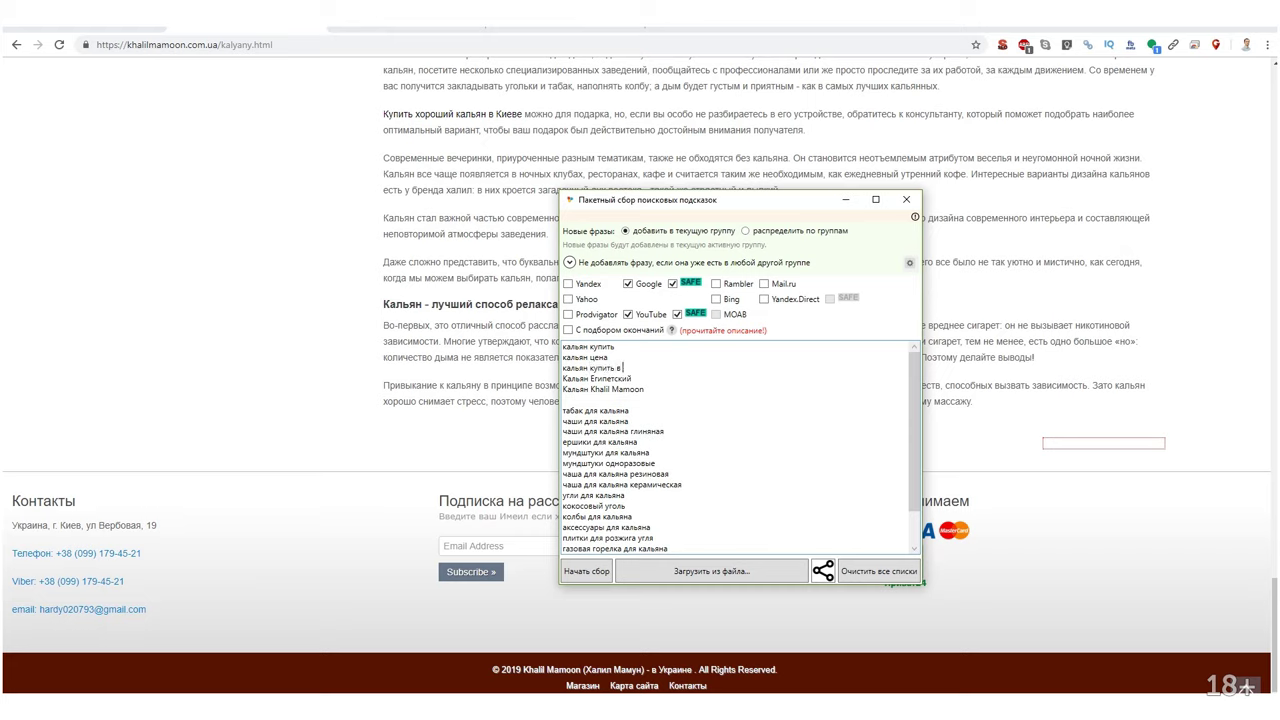
key("Return")
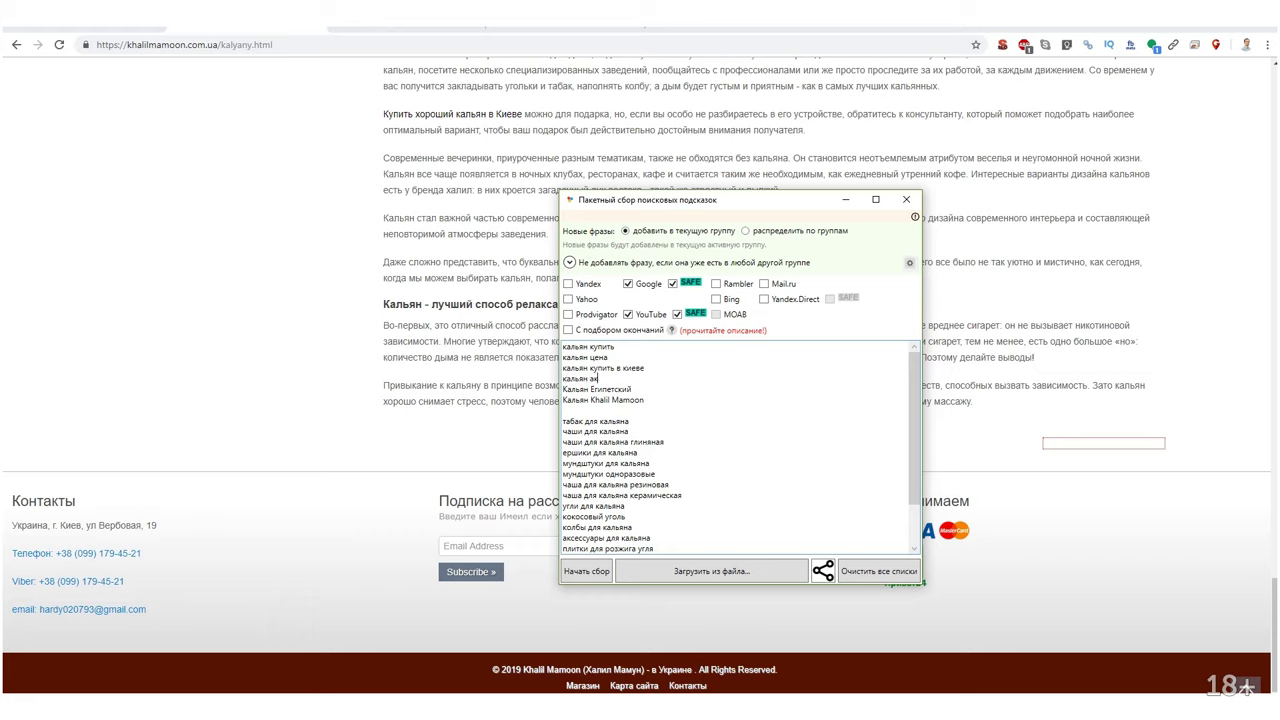
type("кальян заказать")
key("Return")
type("кальян доставка")
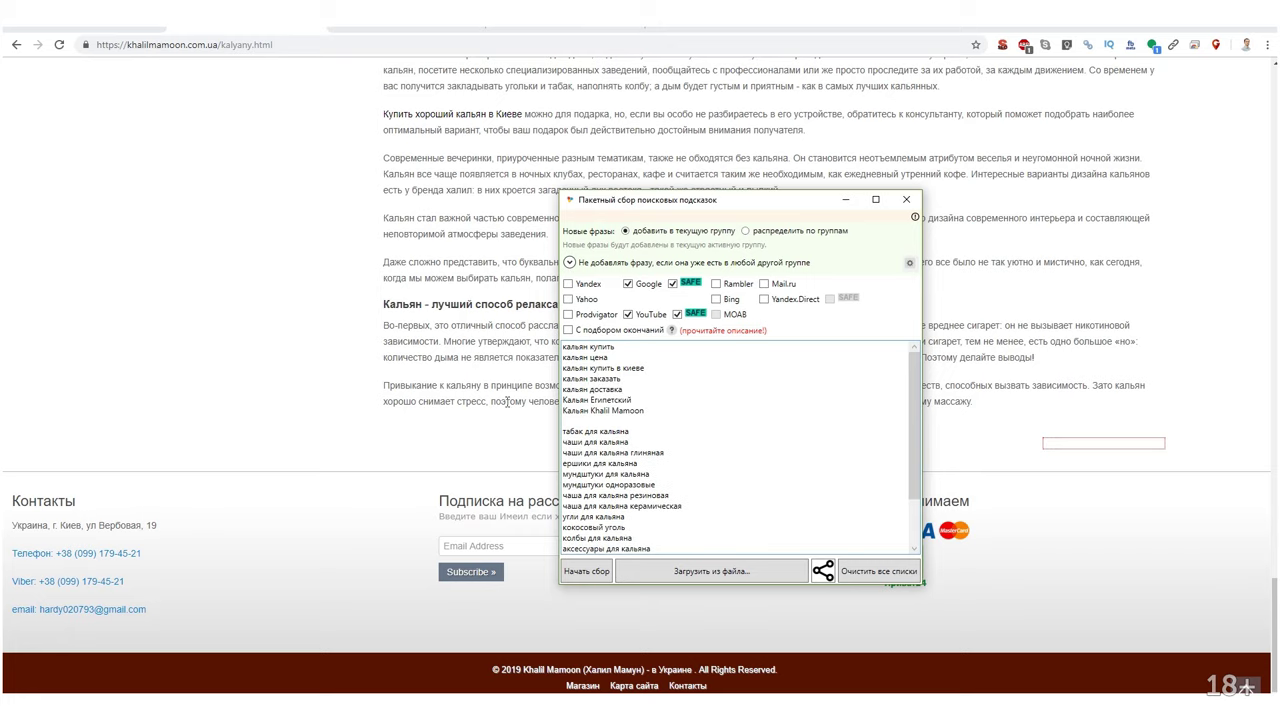
Remove the empty line above "табак для кальяна" in the phrase list.
scroll(507, 402, "up", 10)
scroll(461, 484, "up", 1)
left_click_drag(591, 345, 569, 347)
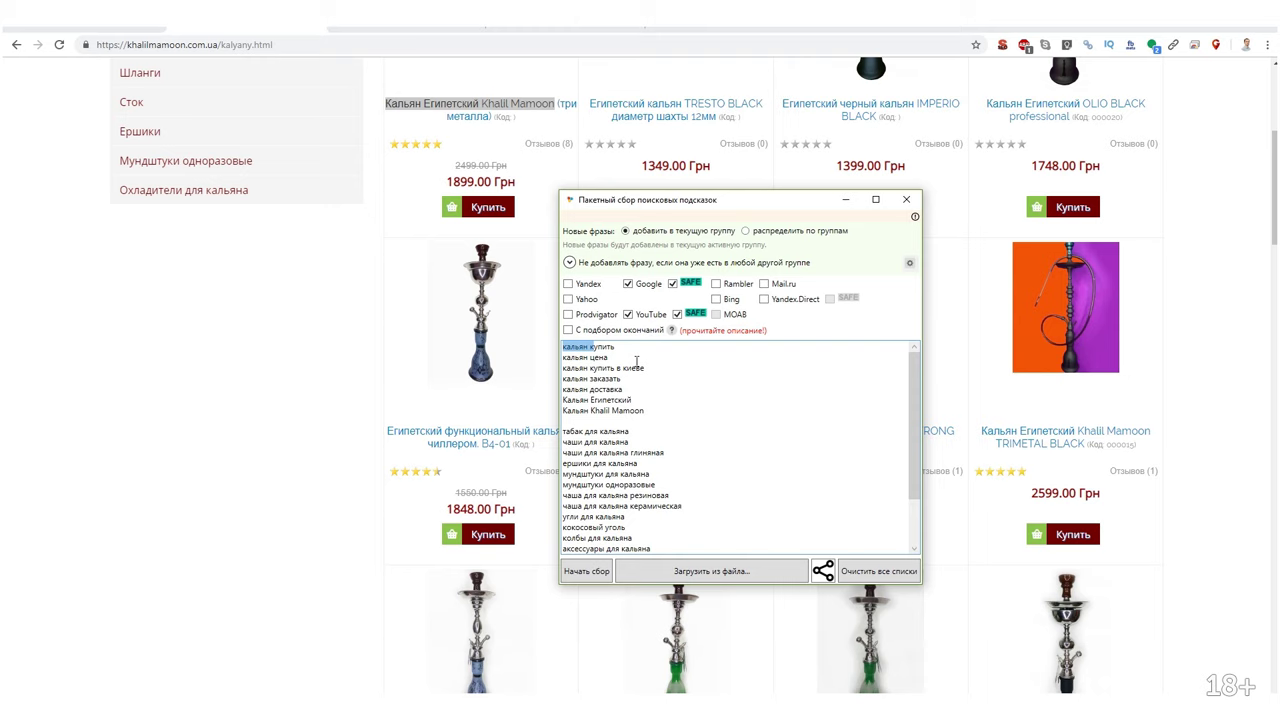
scroll(361, 332, "up", 4)
left_click(625, 418)
key("BackSpace")
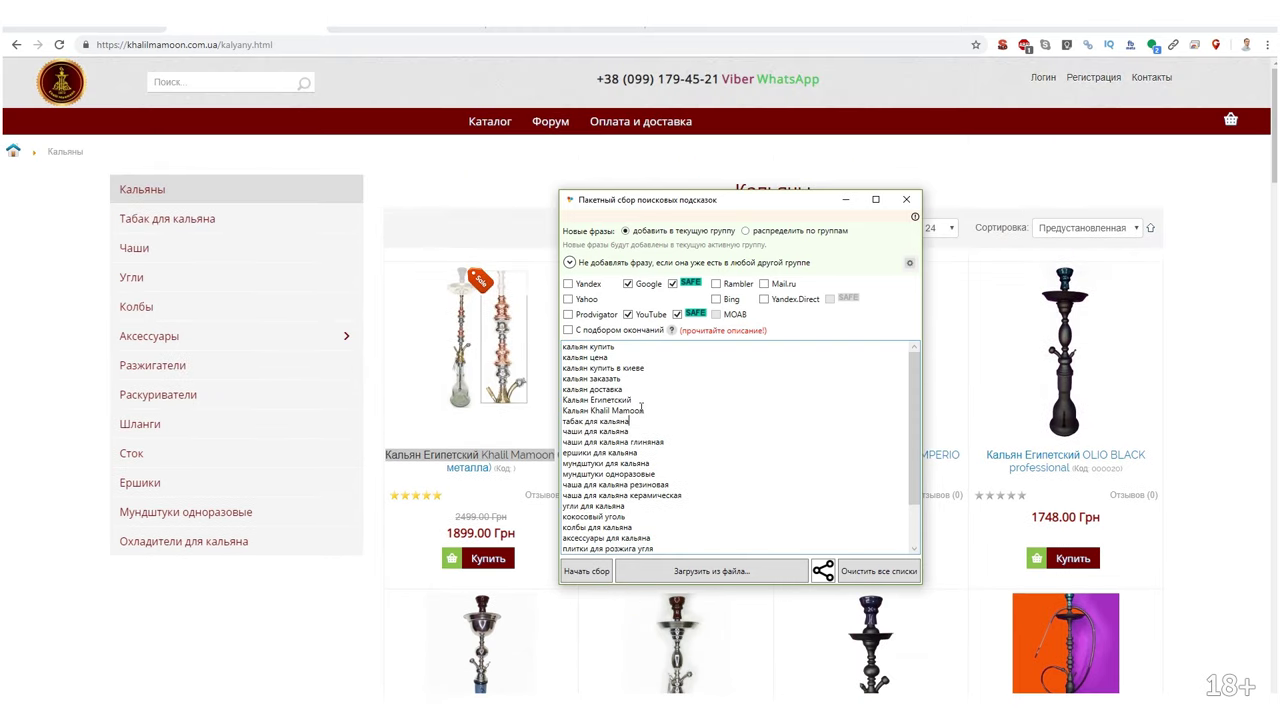
Add the general phrase "кальян" as the last line of the phrase list.
scroll(641, 405, "down", 2)
key("Return")
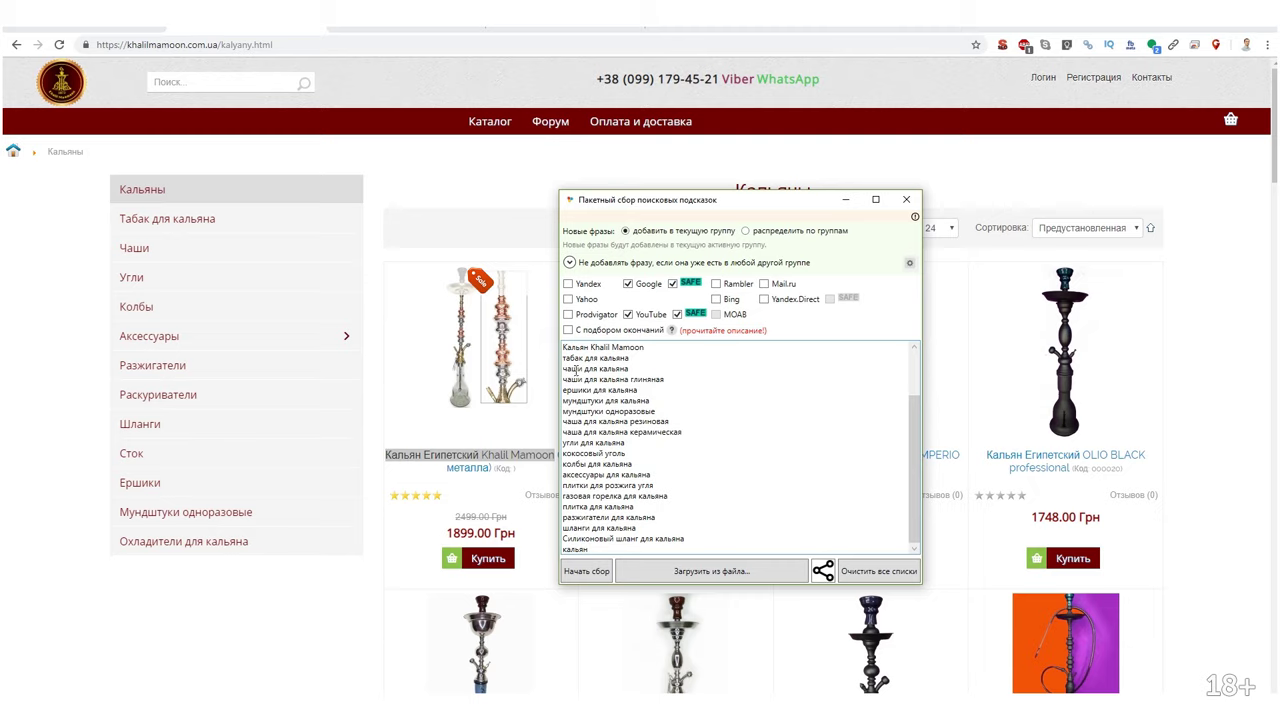
scroll(604, 520, "up", 2)
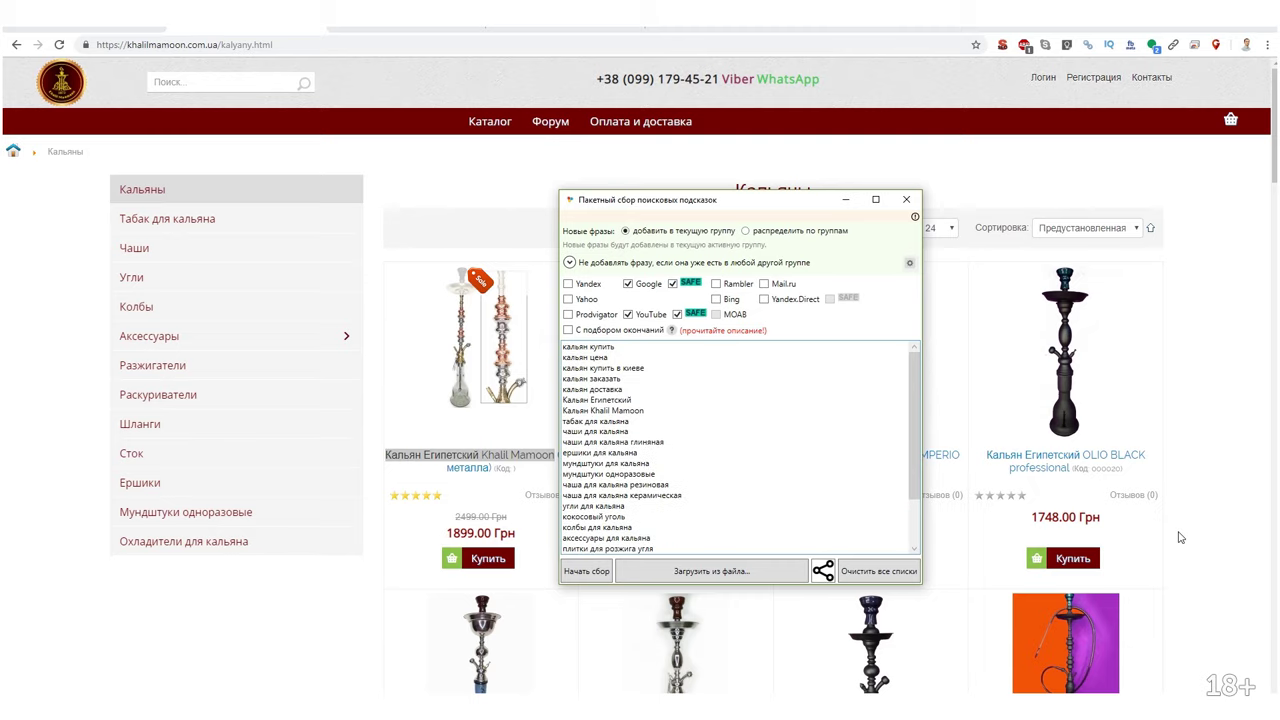
Copy "OLIO BLACK" from the fourth Кальяны product name below "Кальян Khalil Mamoon", and add "Imperio black" on the following line.
left_click_drag(1146, 453, 1027, 450)
key("ctrl+c")
key("alt+Tab")
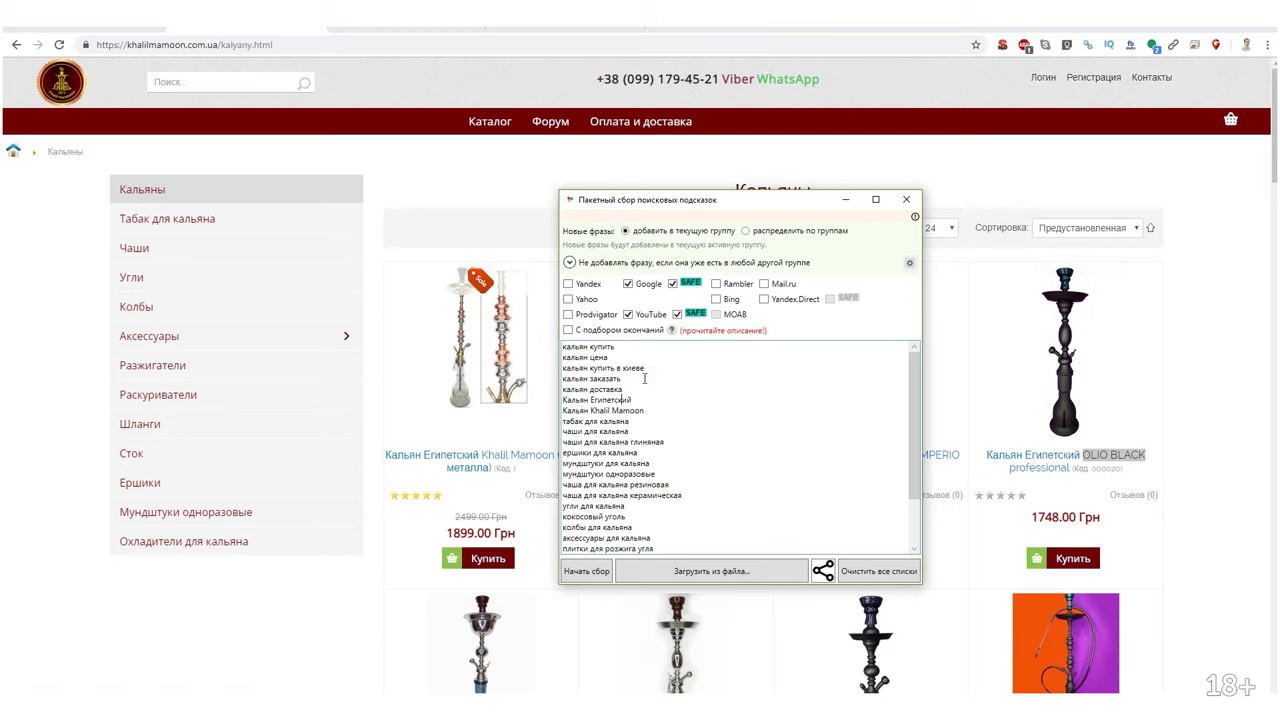
key("Return")
key("ctrl+v")
key("Return")
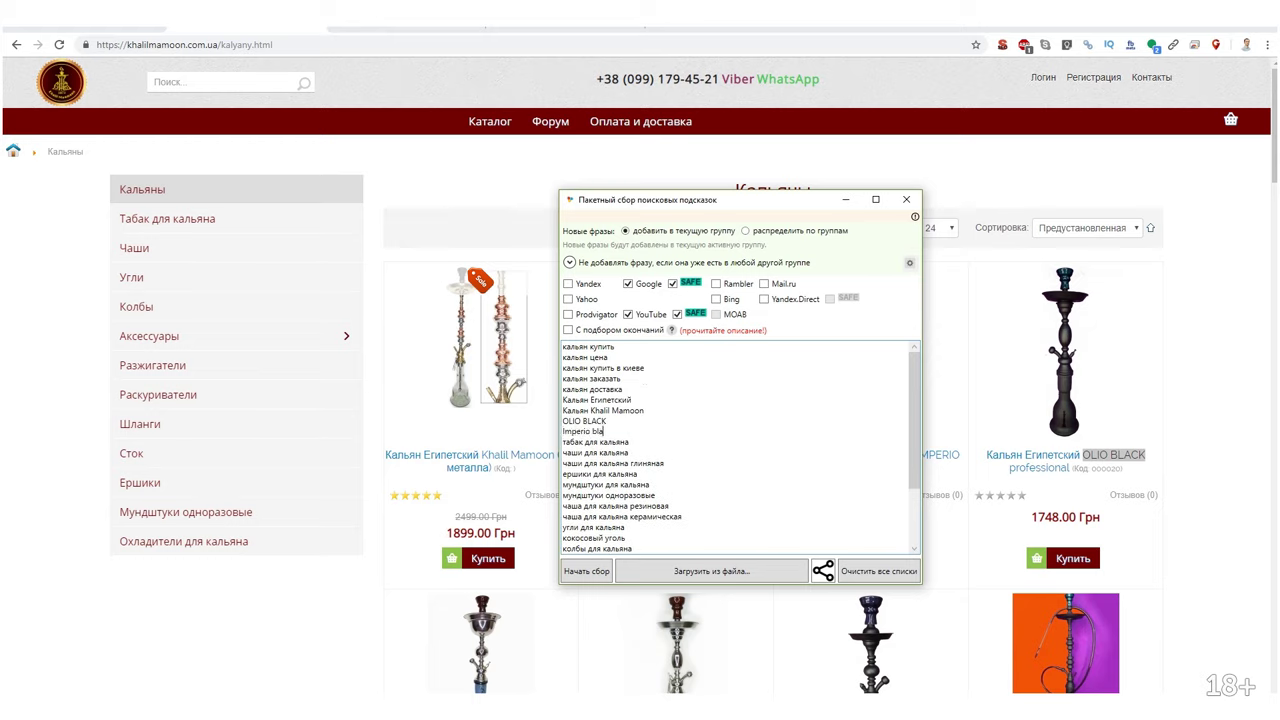
Check the BLACK STYLE hookah's product page, return to the Кальяны category and look through the remaining models.
scroll(1165, 468, "down", 3)
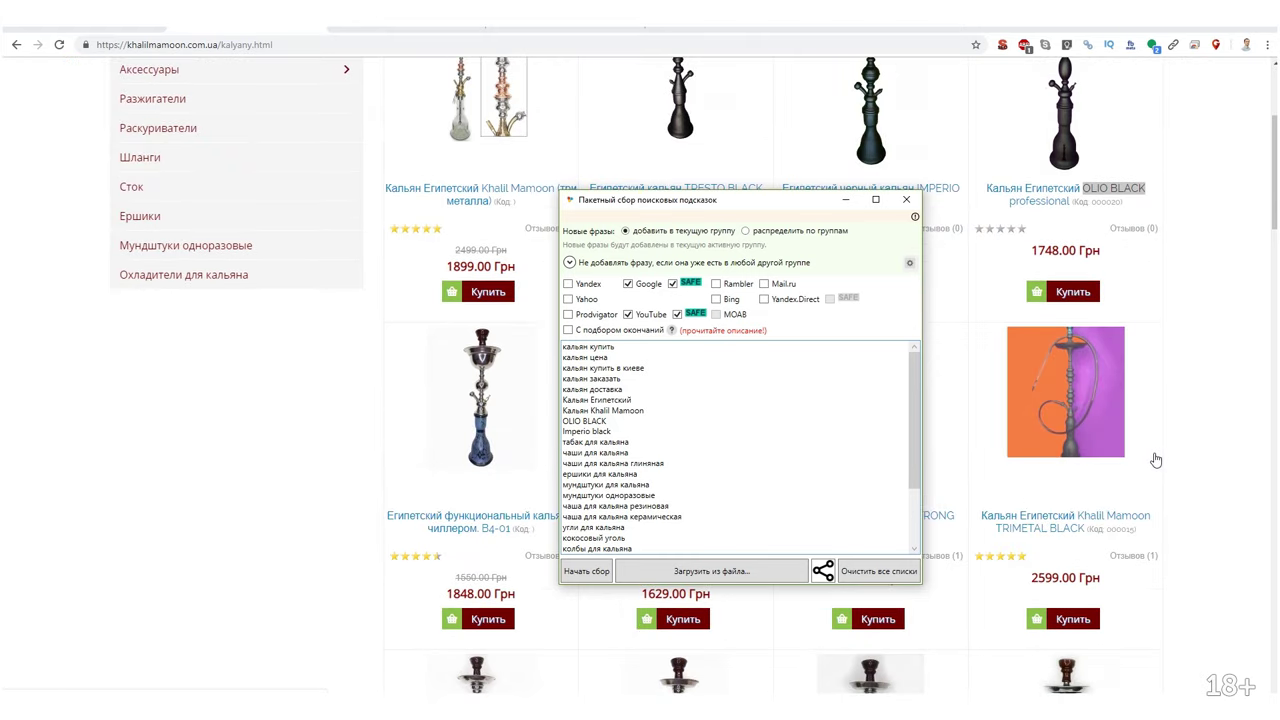
scroll(1156, 460, "down", 4)
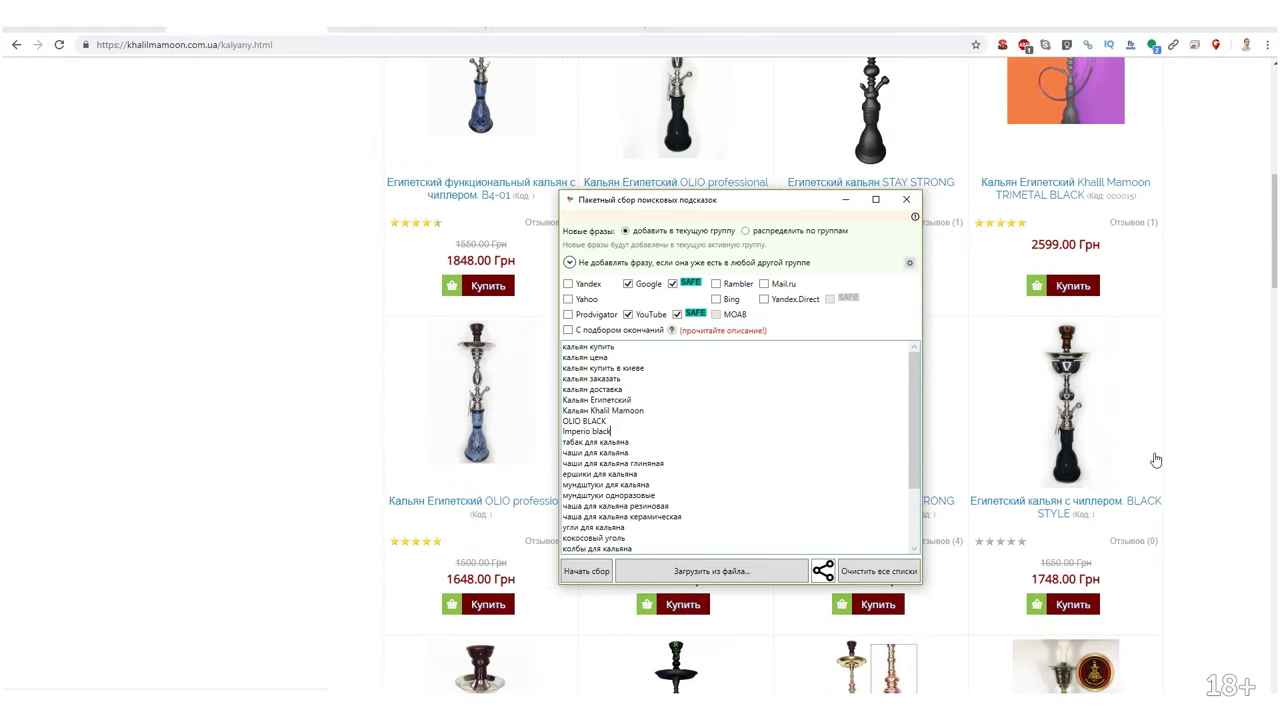
left_click(1080, 422)
scroll(740, 462, "down", 4)
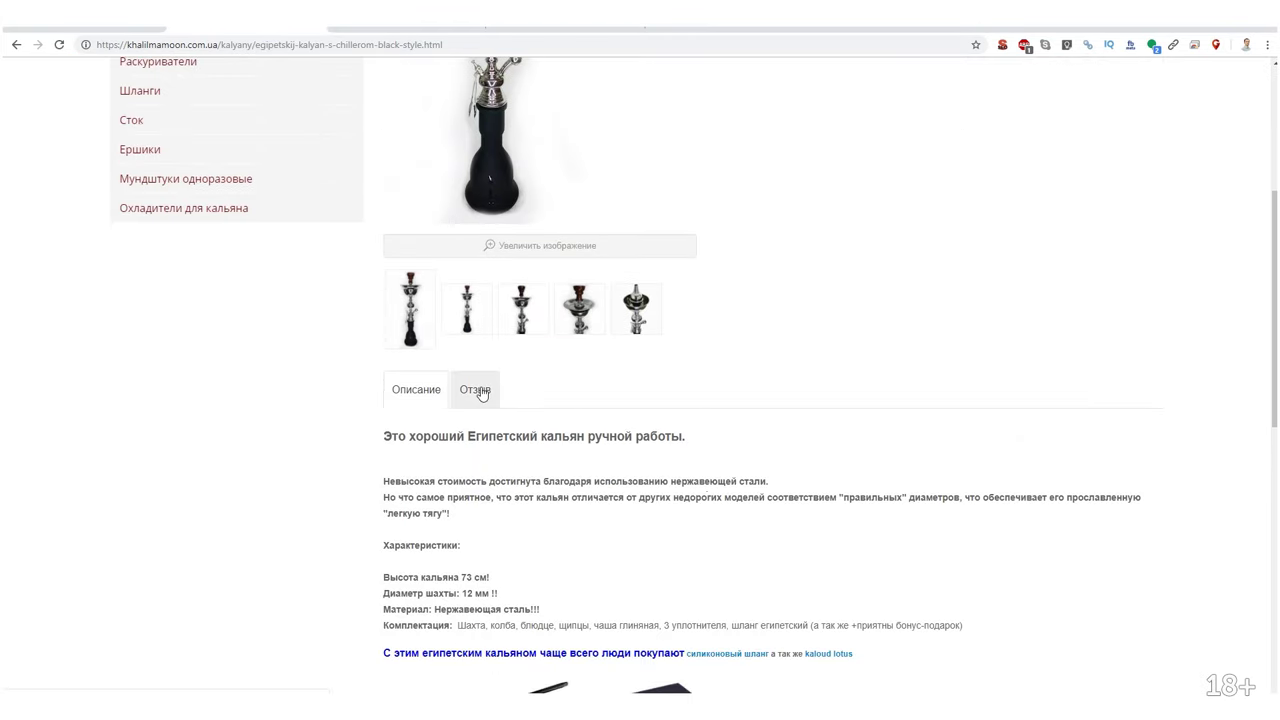
scroll(480, 388, "down", 3)
left_click(16, 44)
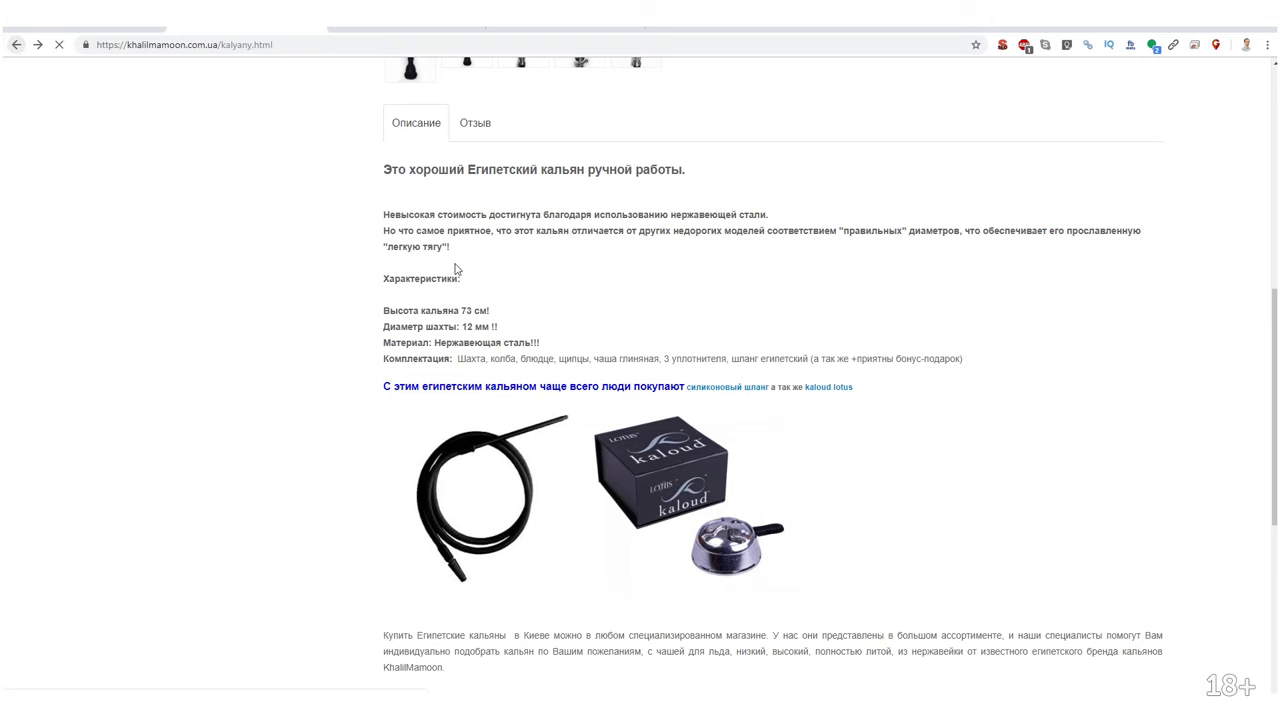
scroll(641, 410, "down", 3)
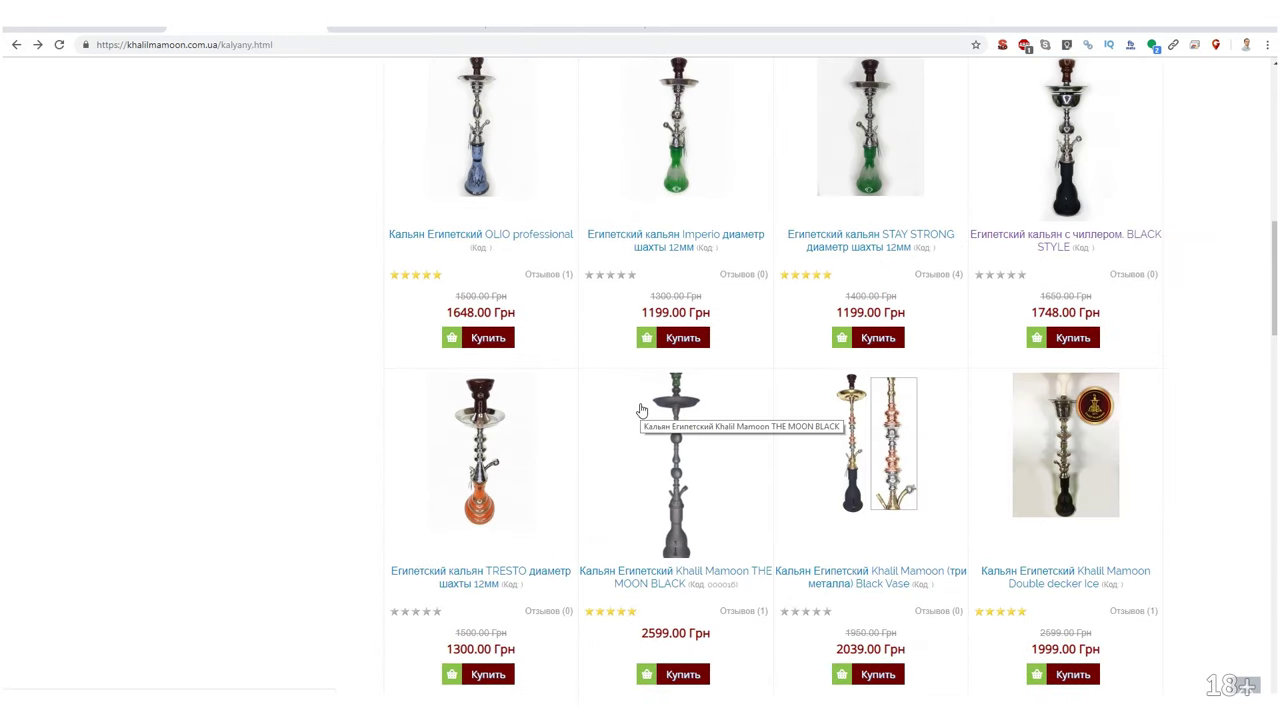
scroll(641, 410, "down", 3)
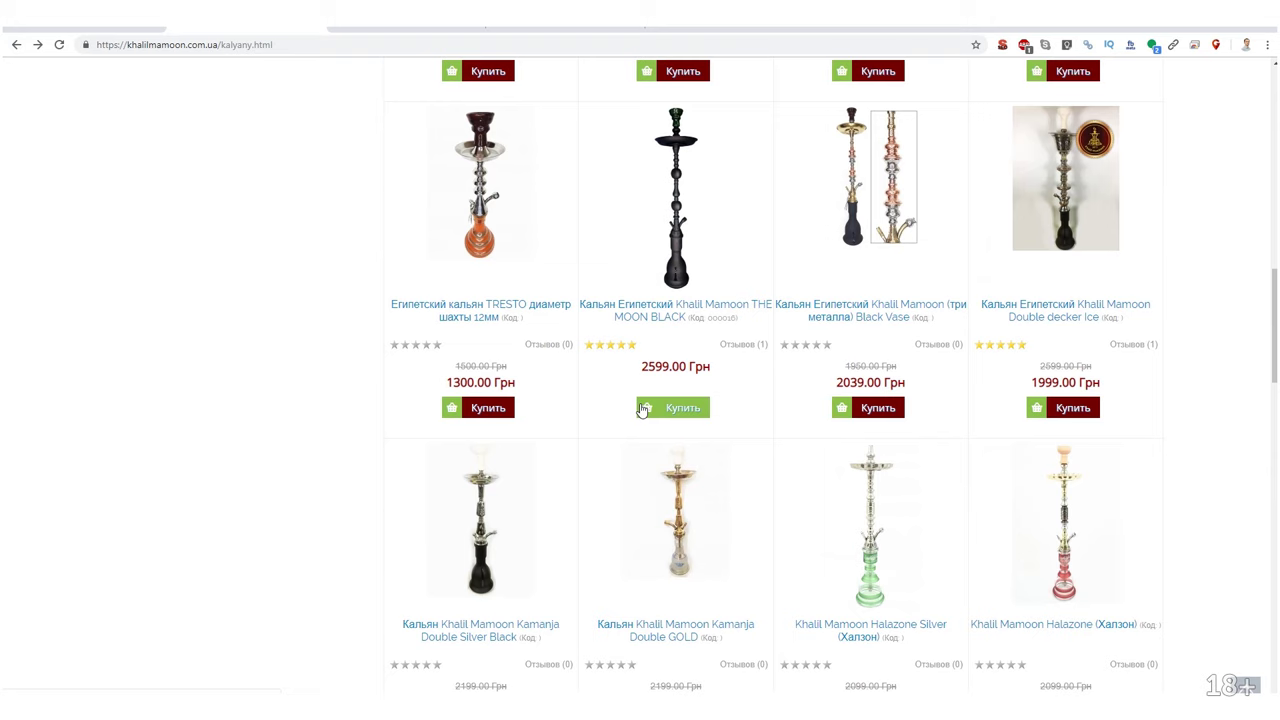
scroll(641, 410, "down", 5)
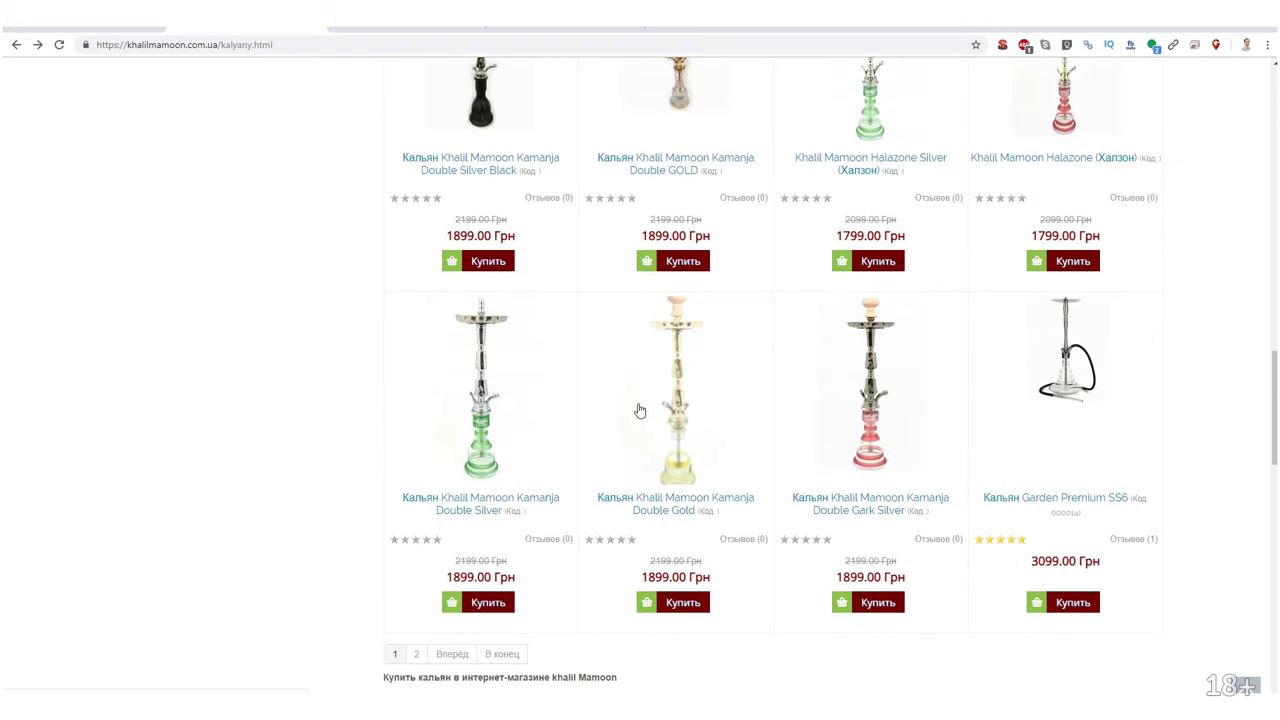
Return to the batch suggestion list and prefix the "OLIO BLACK" and "Imperio black" lines with "Кальян".
key("super+Tab")
left_click(549, 287)
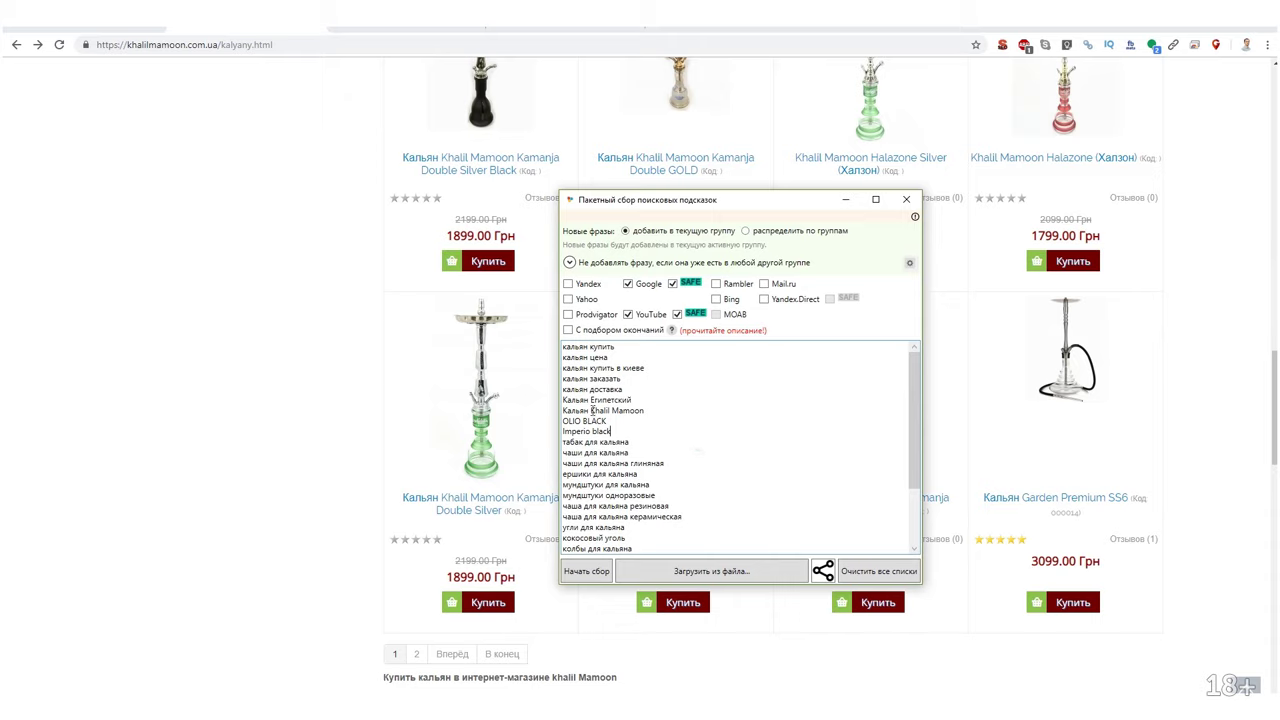
left_click_drag(592, 410, 562, 410)
key("ctrl+c")
left_click(563, 421)
key("ctrl+v")
key("BackSpace")
left_click(564, 432)
key("ctrl+v")
Select all phrases in the list and start the batch collection of search suggestions.
left_click(676, 476)
key("ctrl+a")
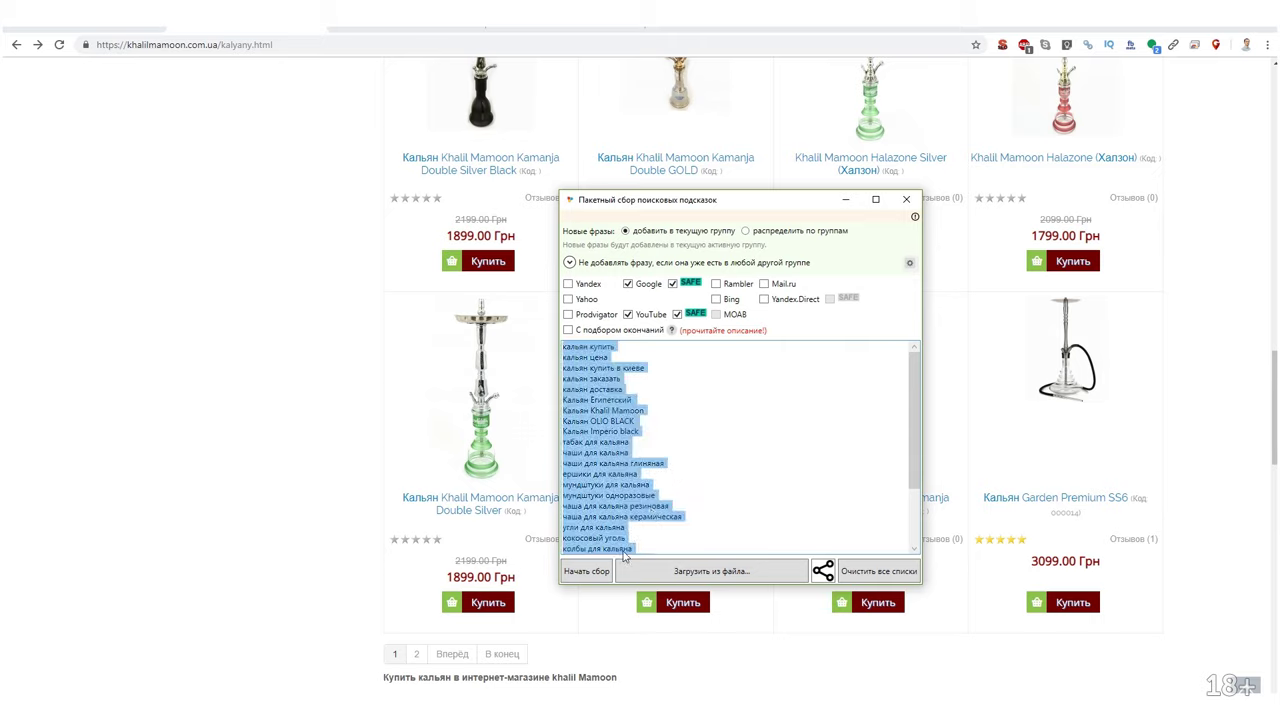
left_click(588, 571)
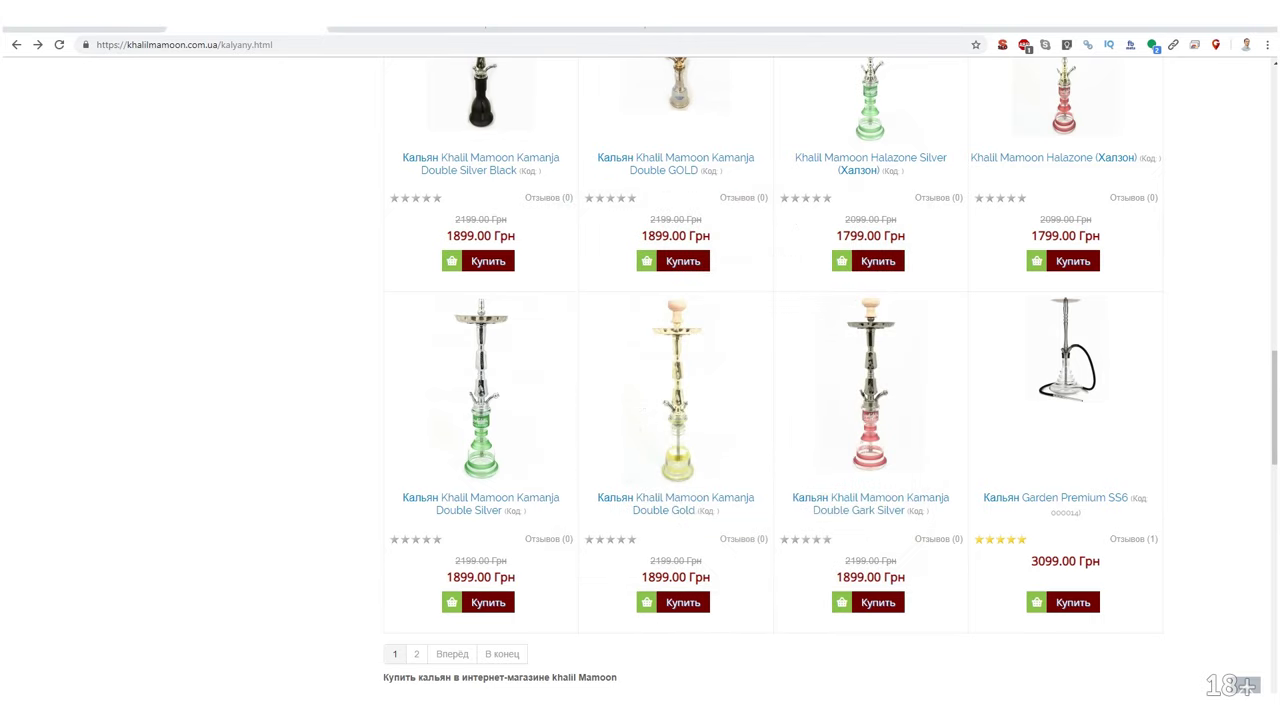
Switch from the browser to Key Collector, display the default phrase group and expand the program window to full screen.
left_click_drag(1279, 125, 525, 125)
left_click(790, 180)
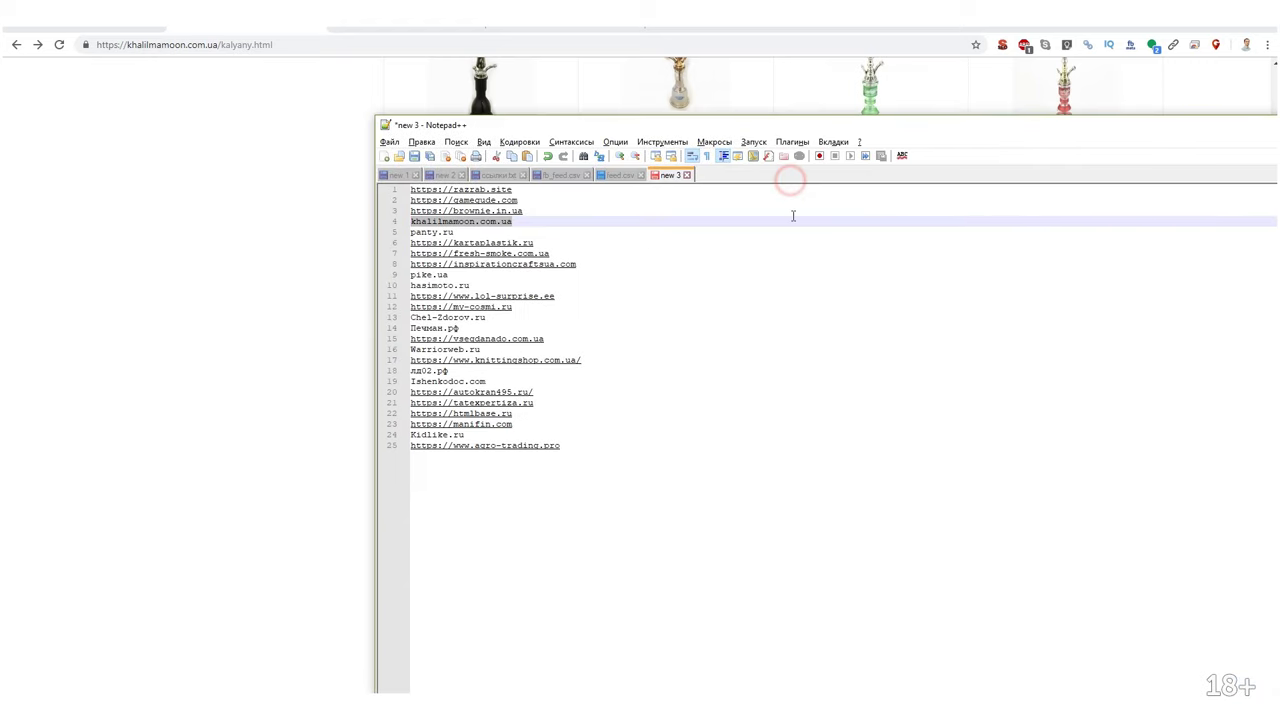
double_click(780, 180)
key("ctrl+v")
left_click(253, 366)
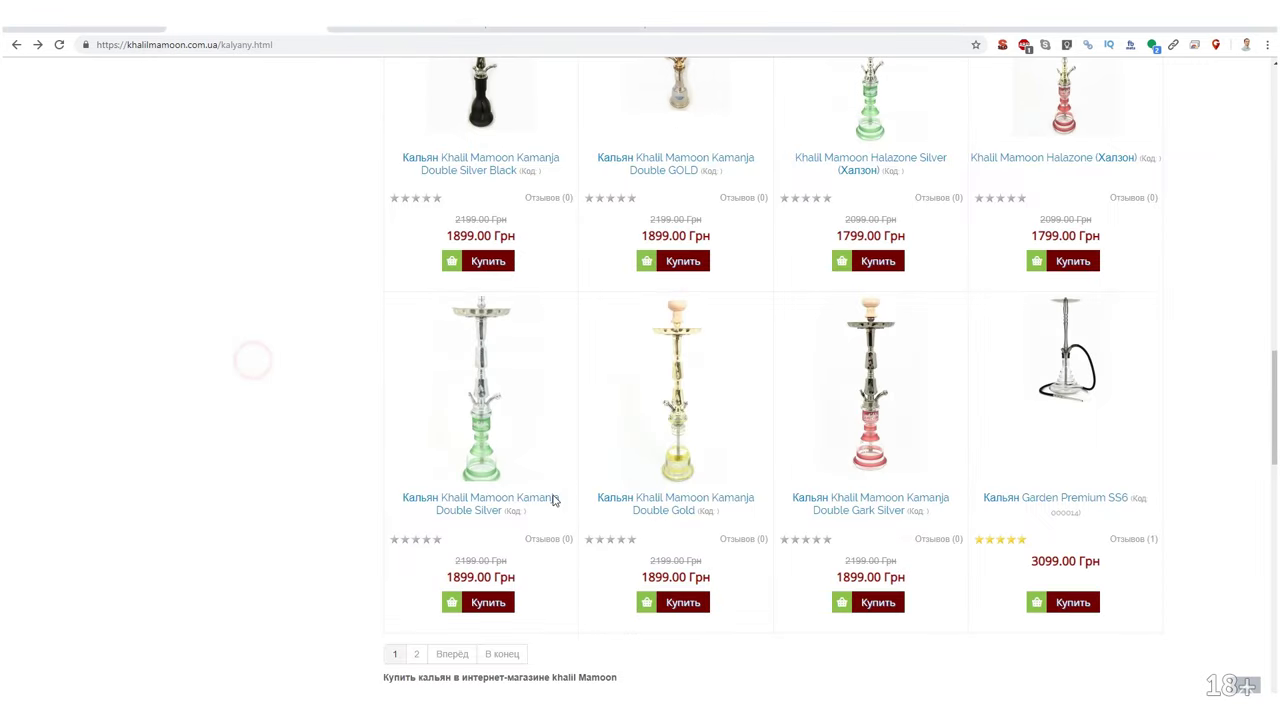
key("alt+Tab")
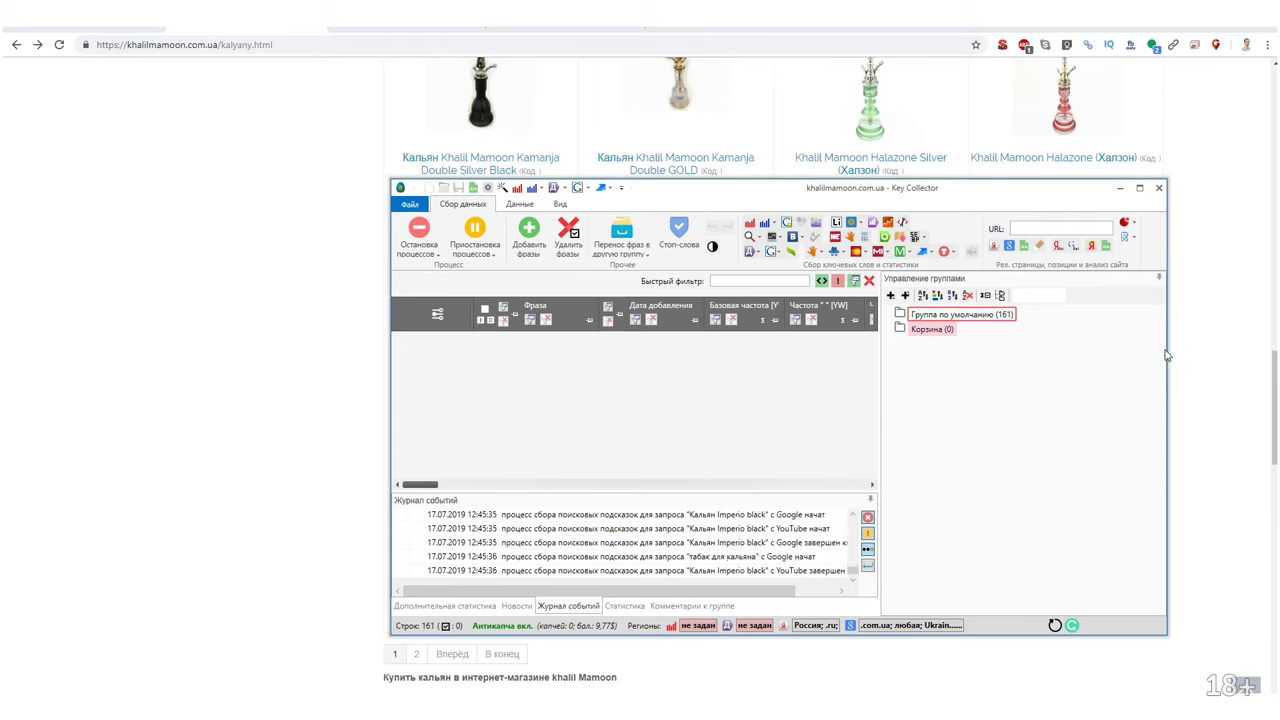
left_click_drag(1166, 350, 1201, 350)
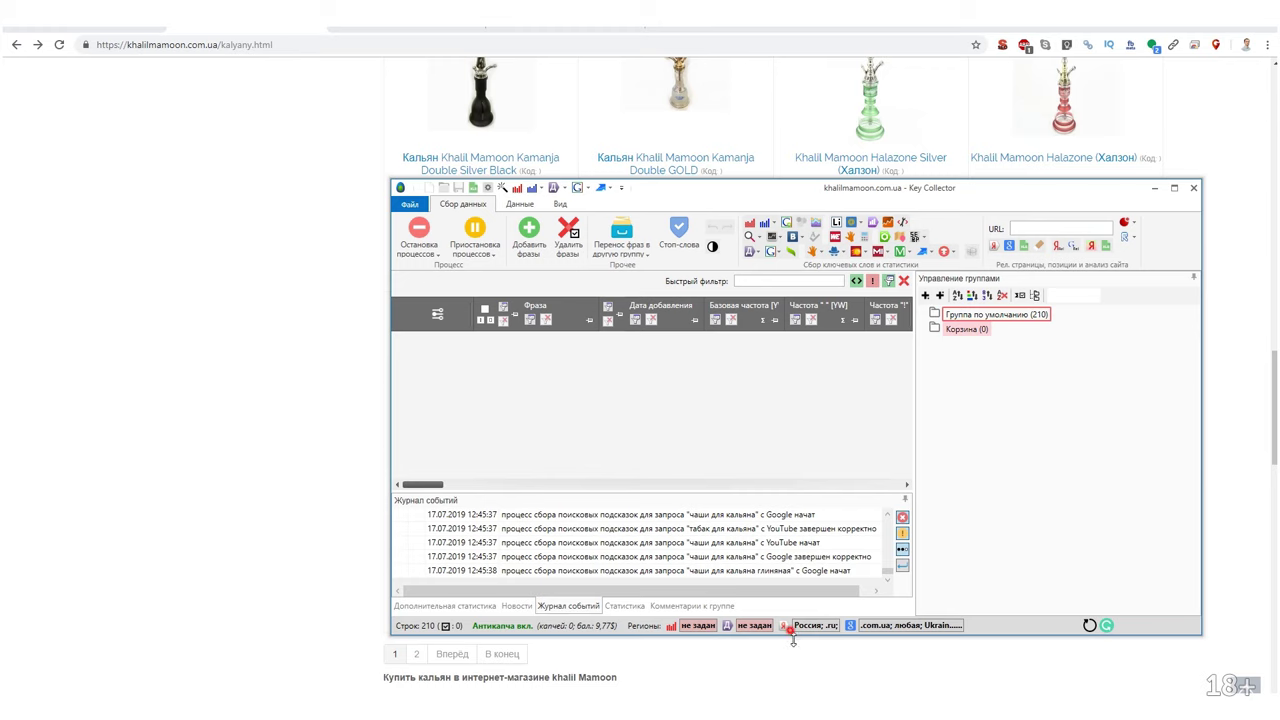
left_click(953, 330)
left_click(968, 315)
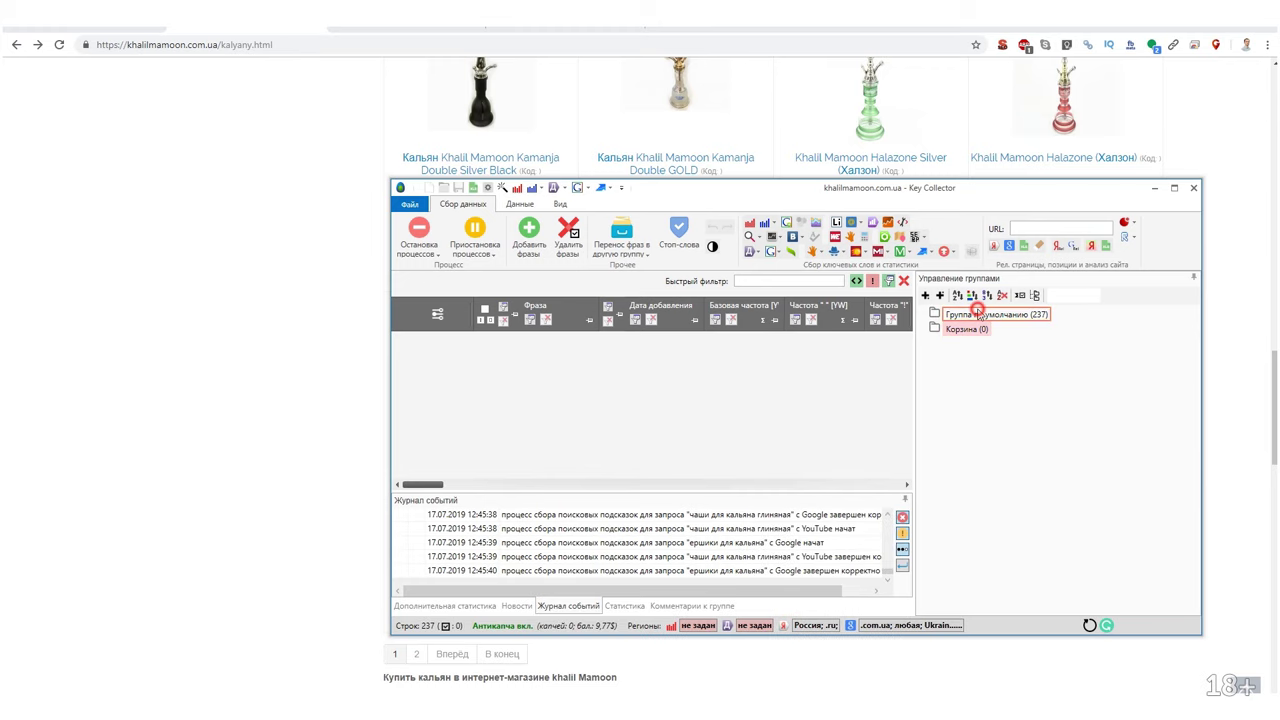
left_click_drag(651, 200, 262, 2)
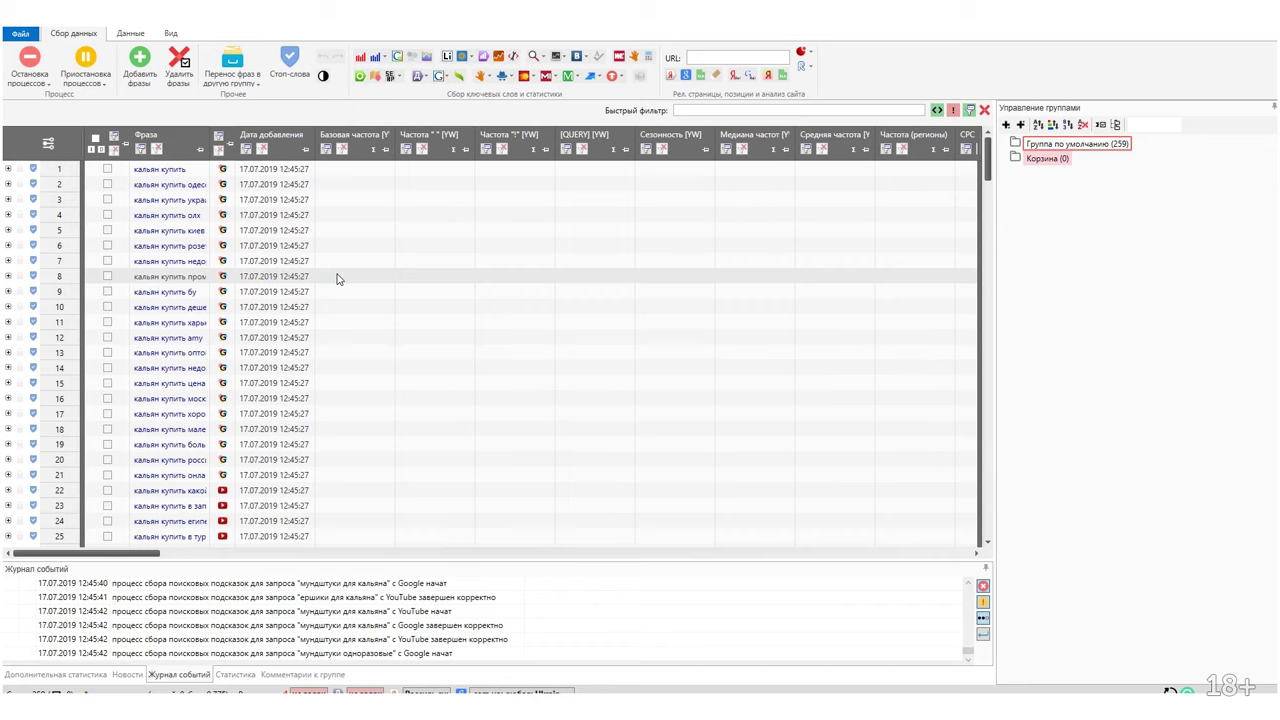
Widen the Фраза column and look through the suggestions collected in the default group.
left_click_drag(211, 135, 324, 147)
scroll(306, 294, "down", 12)
scroll(300, 315, "down", 20)
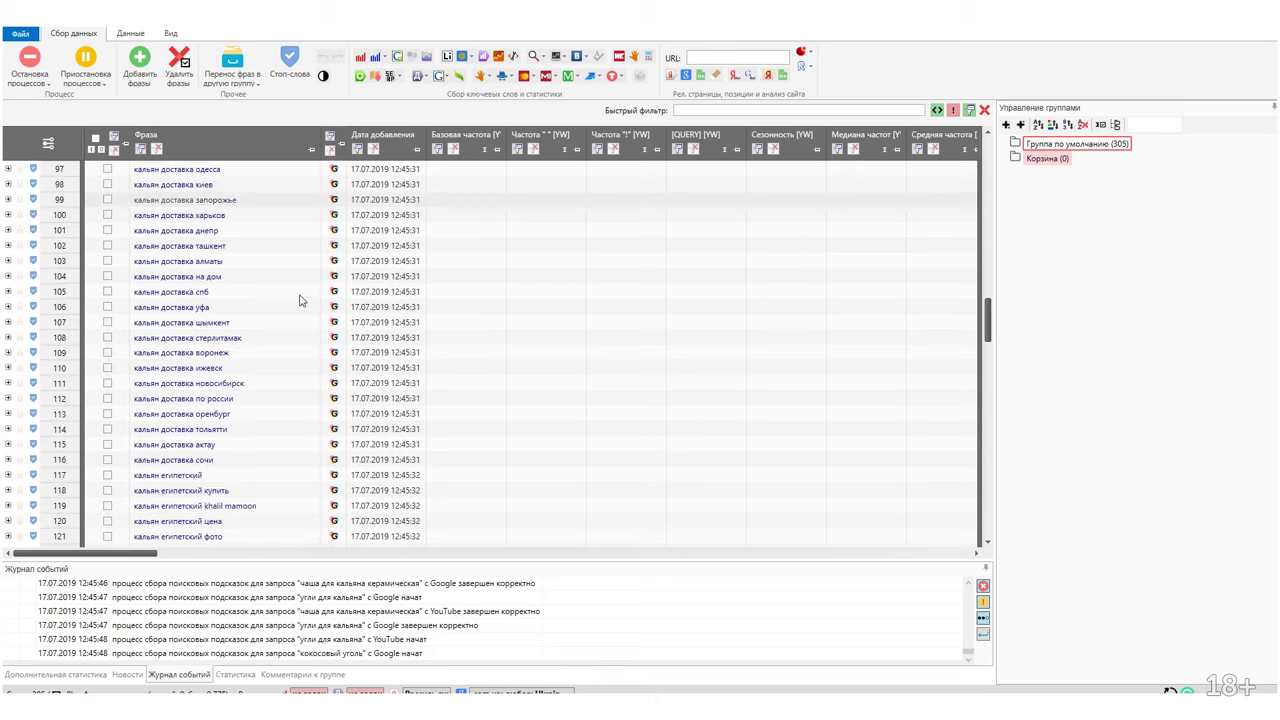
scroll(298, 332, "down", 16)
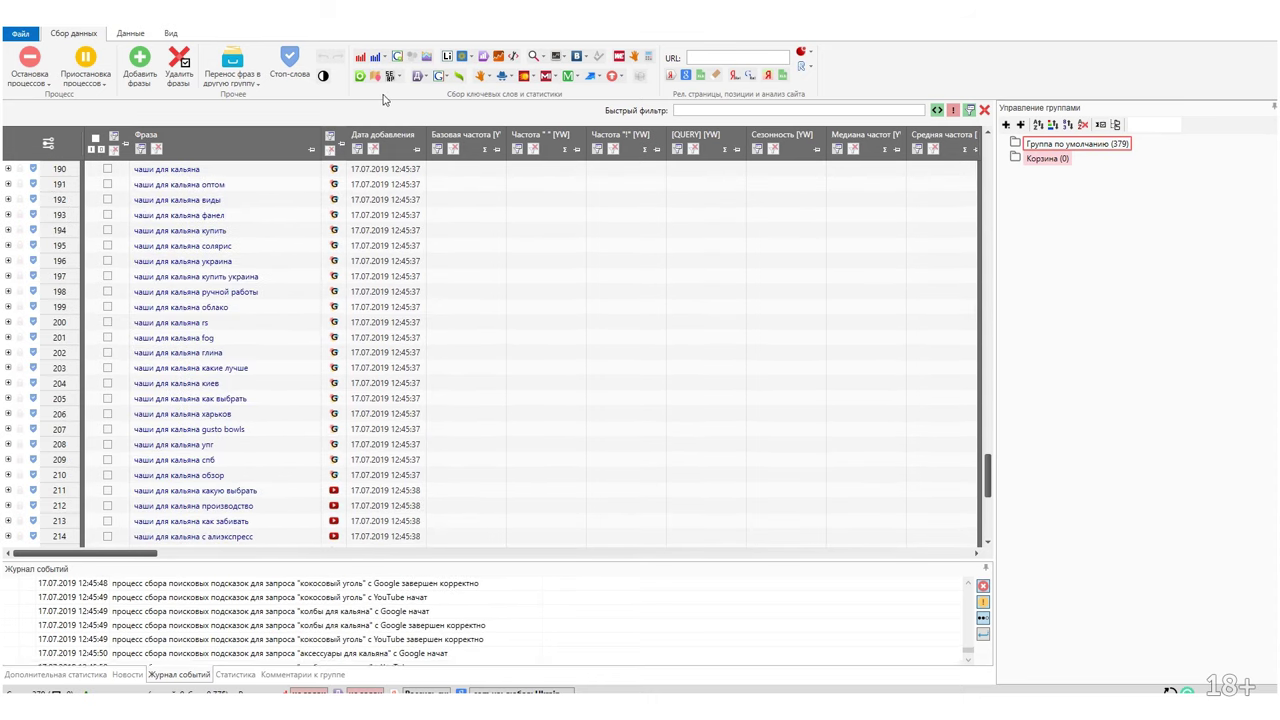
Paste the seed phrases into the Google.Adwords batch collection and set its location to Киев.
left_click(638, 519)
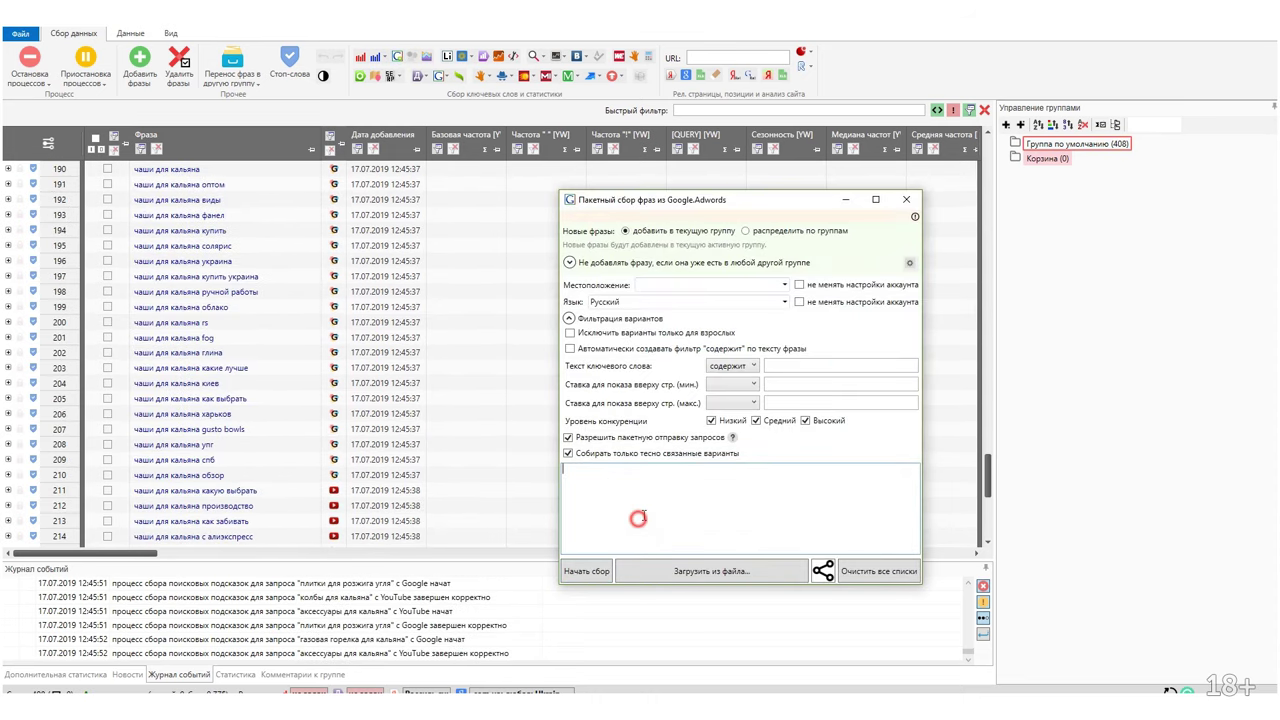
key("ctrl+v")
left_click(641, 280)
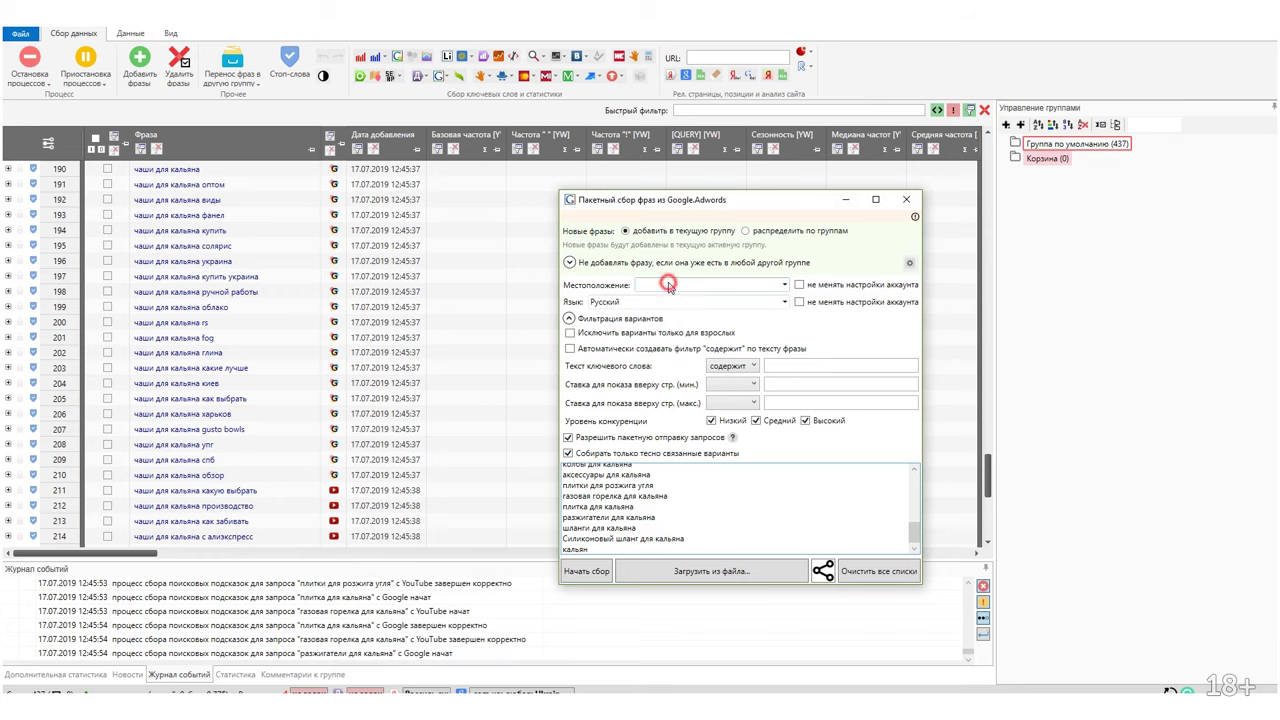
type("Киев")
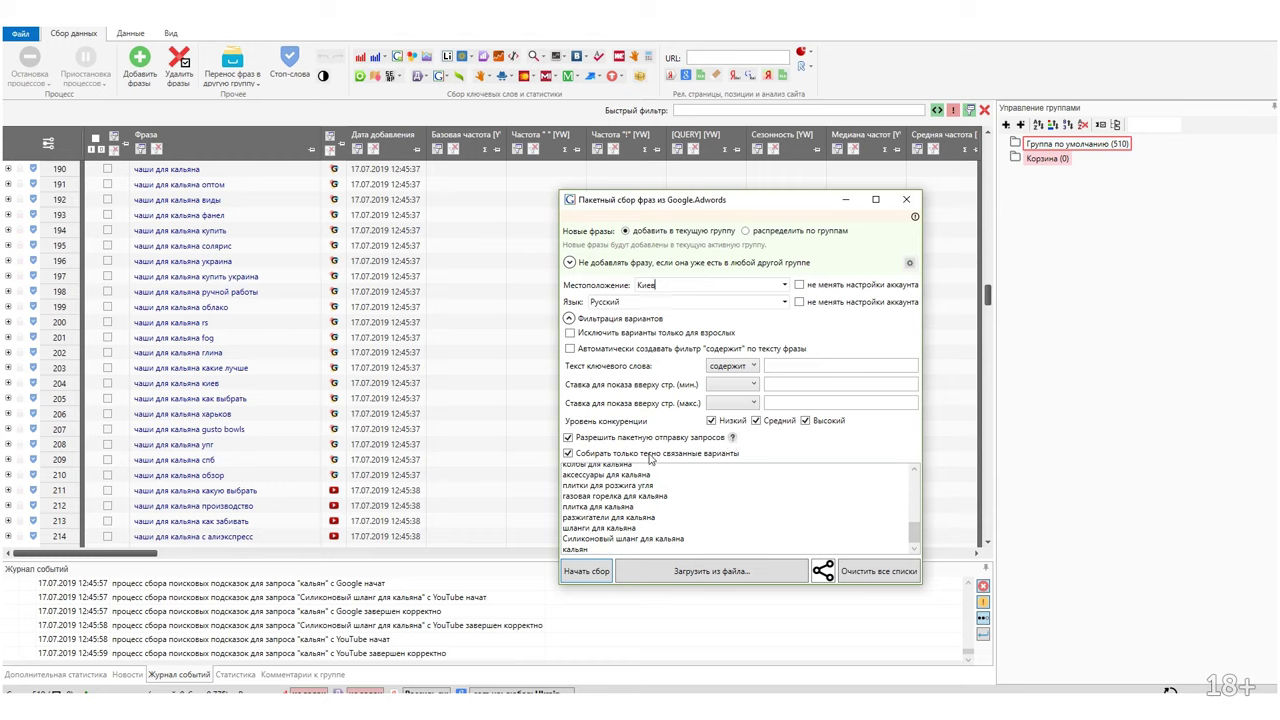
Try the automatic "содержит" filter based on the phrase text, checking it against the collected phrases and the seed list.
left_click(640, 355)
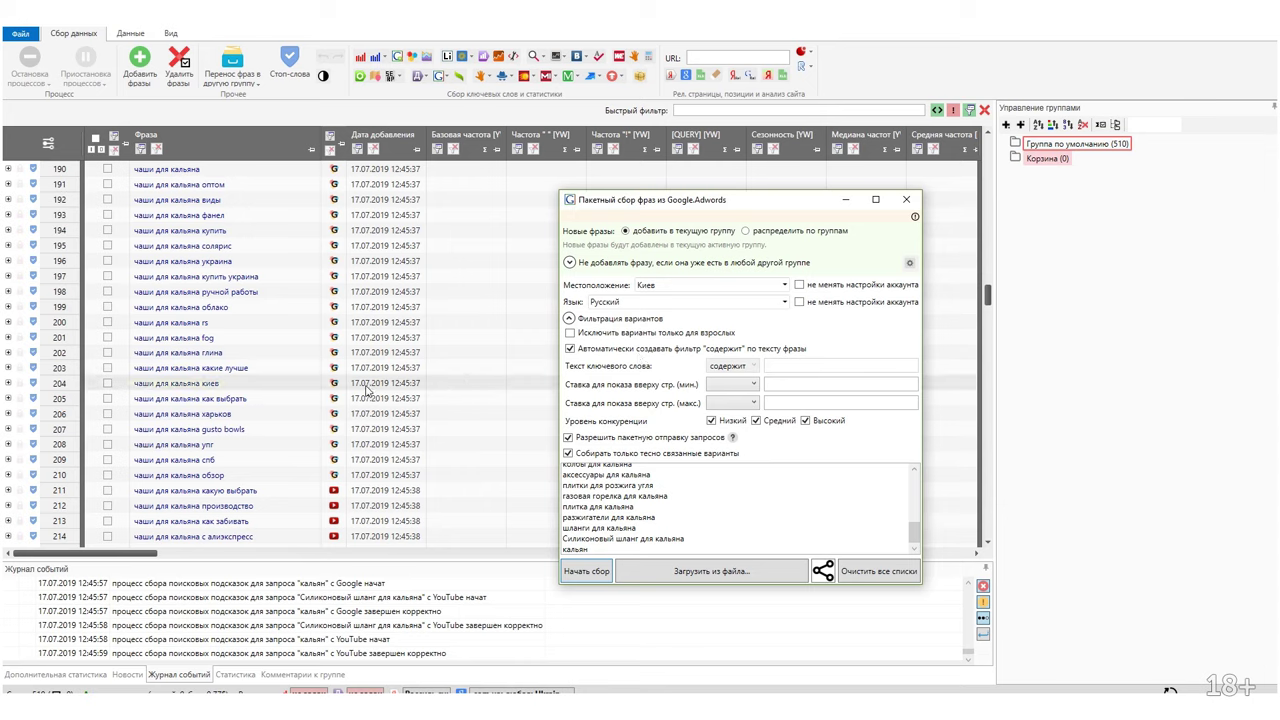
scroll(475, 346, "down", 8)
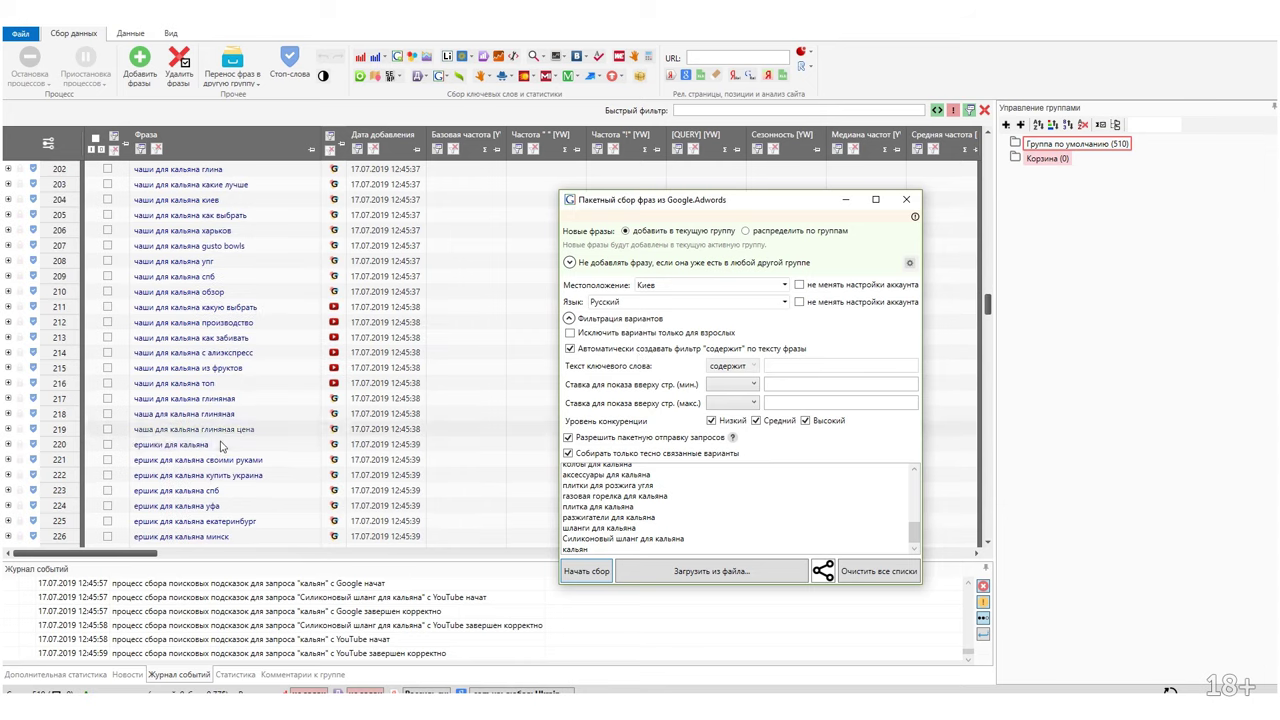
scroll(774, 512, "up", 10)
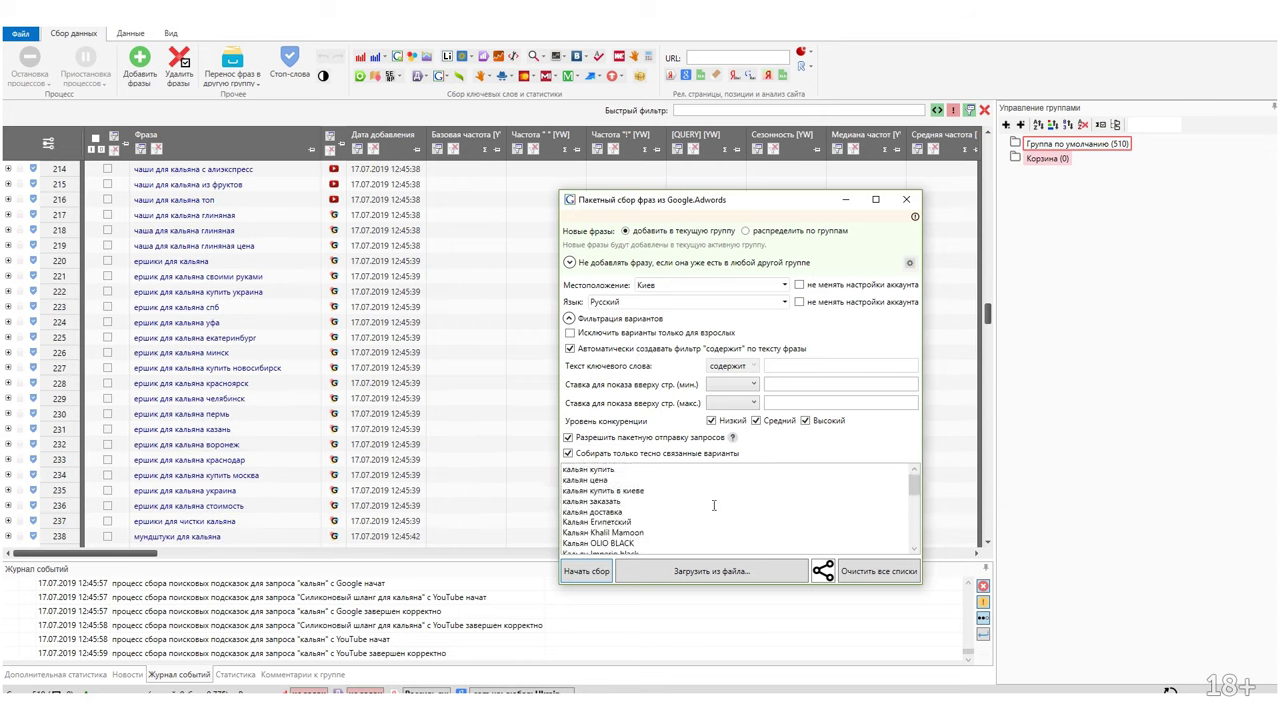
scroll(629, 491, "down", 10)
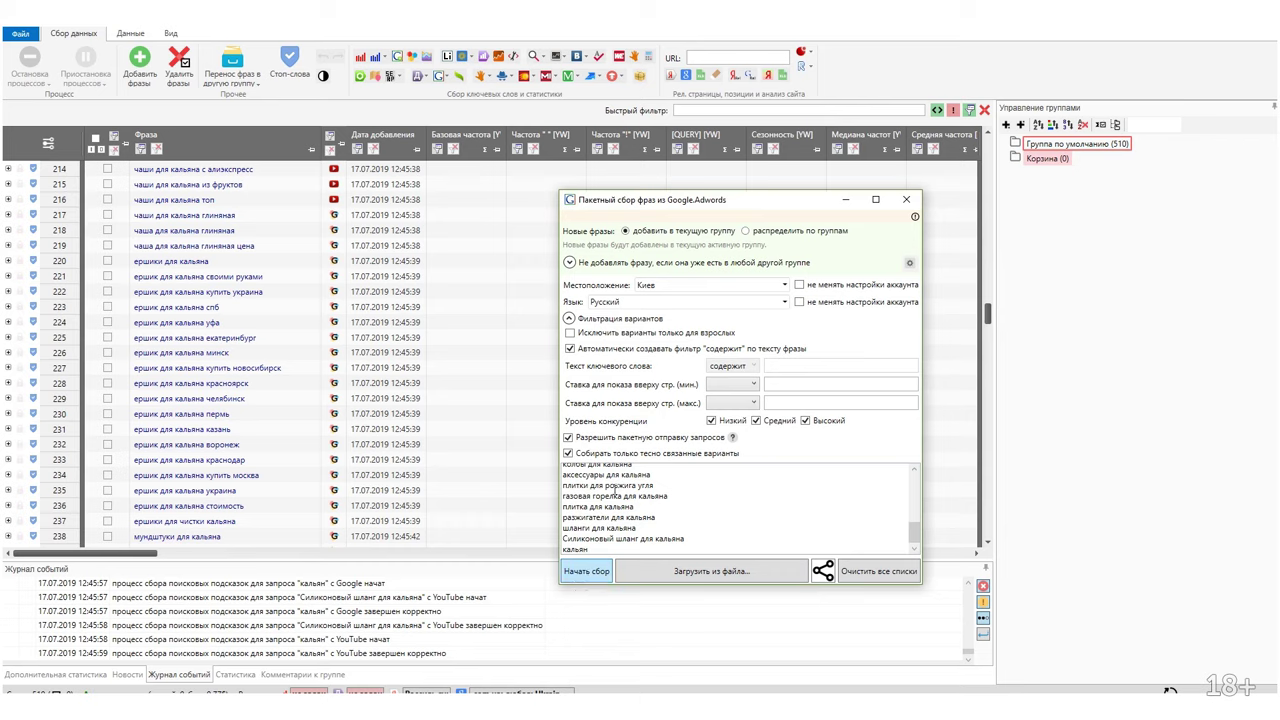
left_click(596, 350)
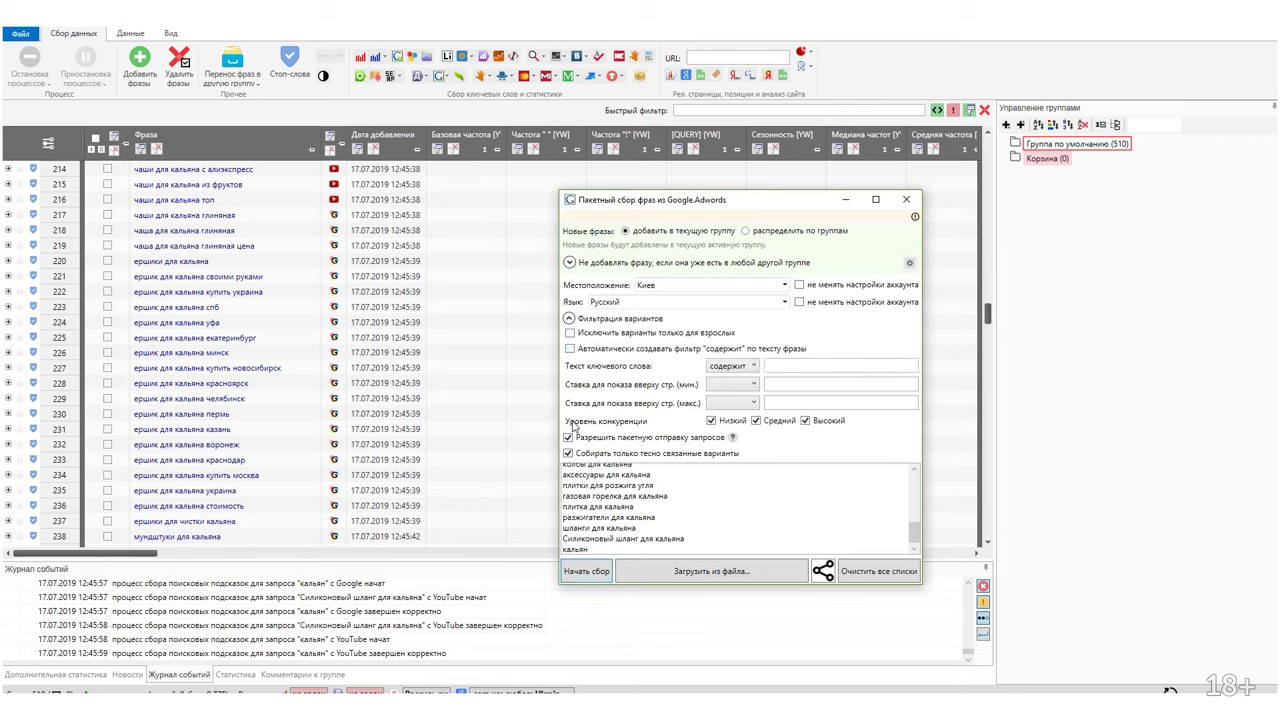
Switch the exclusion of adult-only variants on and back off, and start the batch collection from Google.Adwords.
left_click(618, 335)
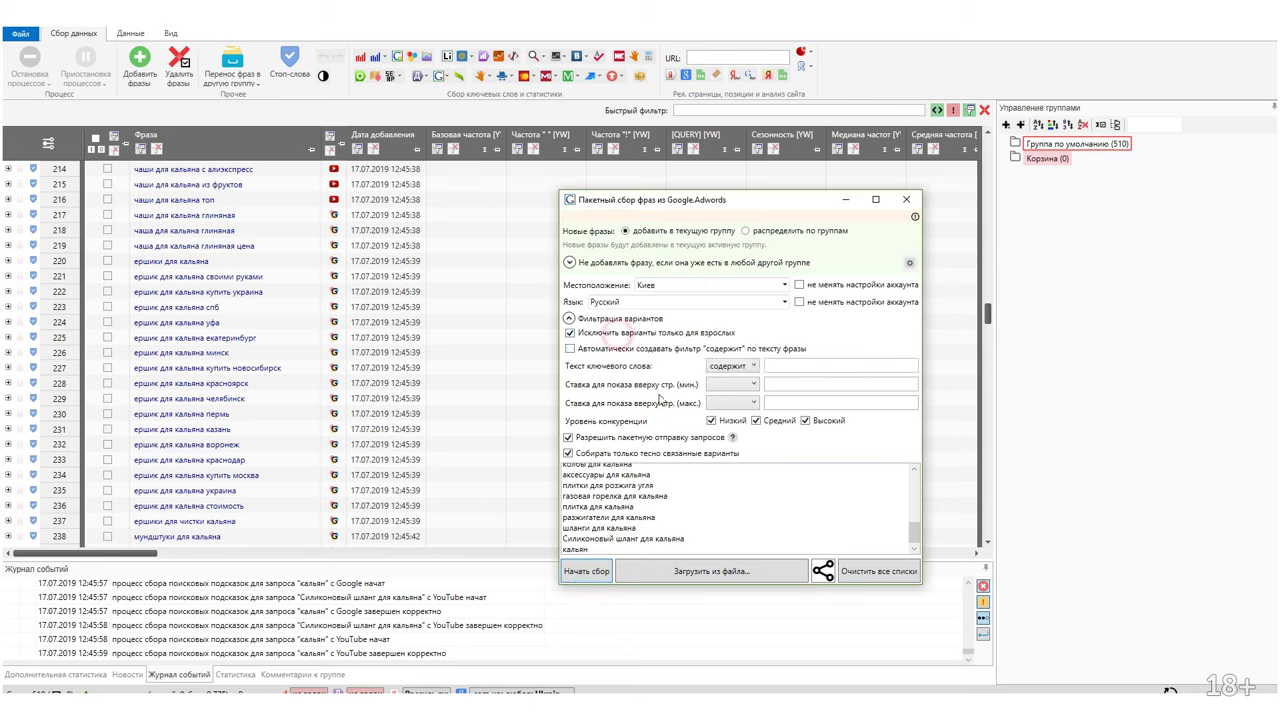
left_click(643, 336)
left_click(595, 572)
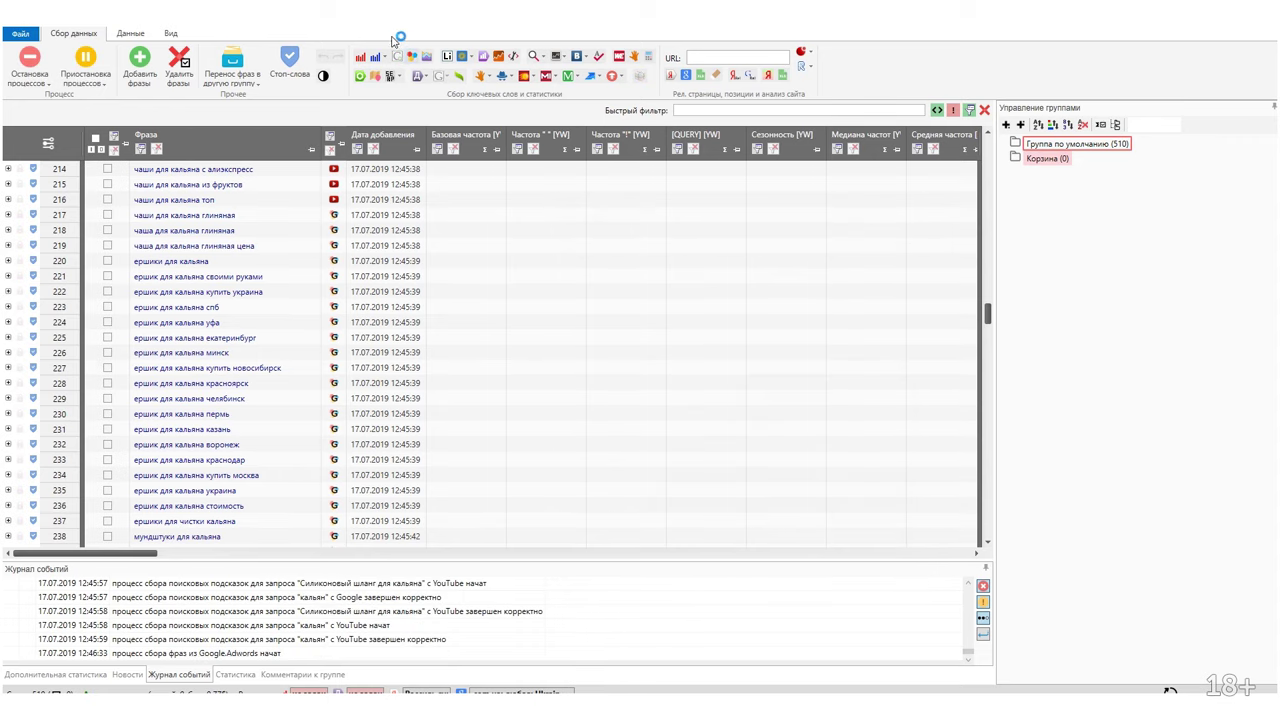
Paste the seed phrases into the batch collection of similar search queries with Google as the source, and start it.
left_click(429, 59)
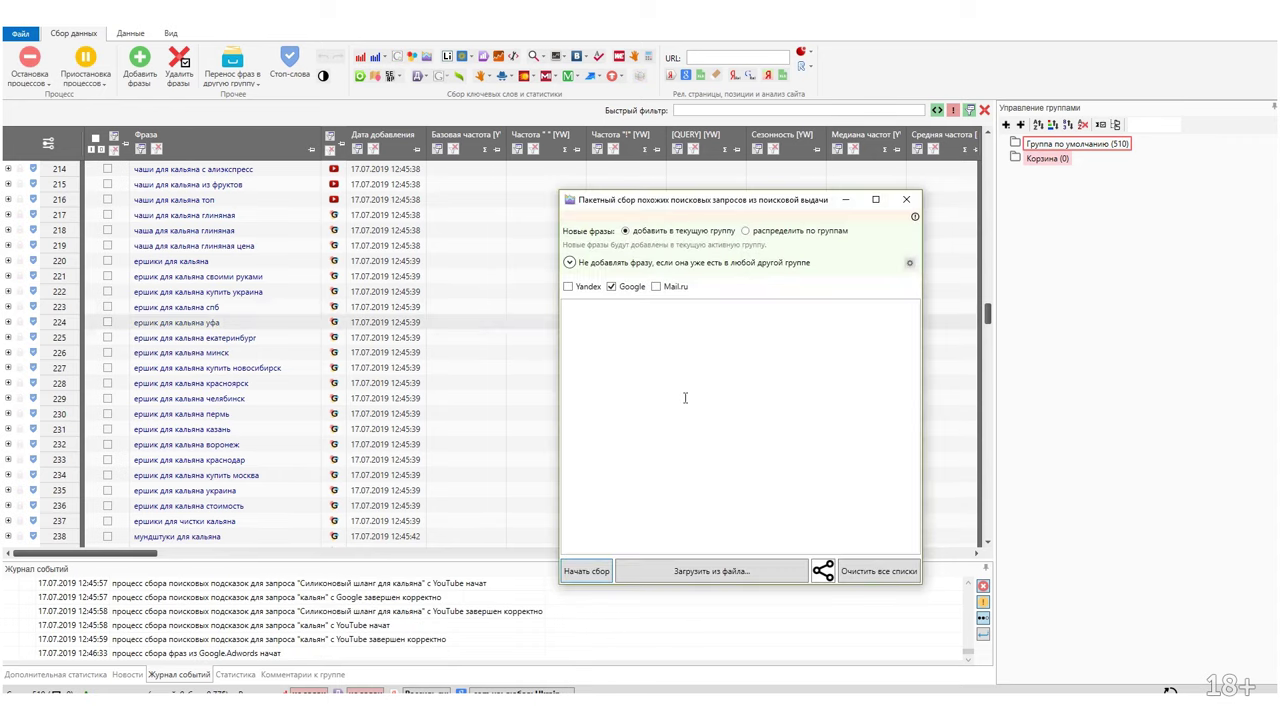
left_click(569, 262)
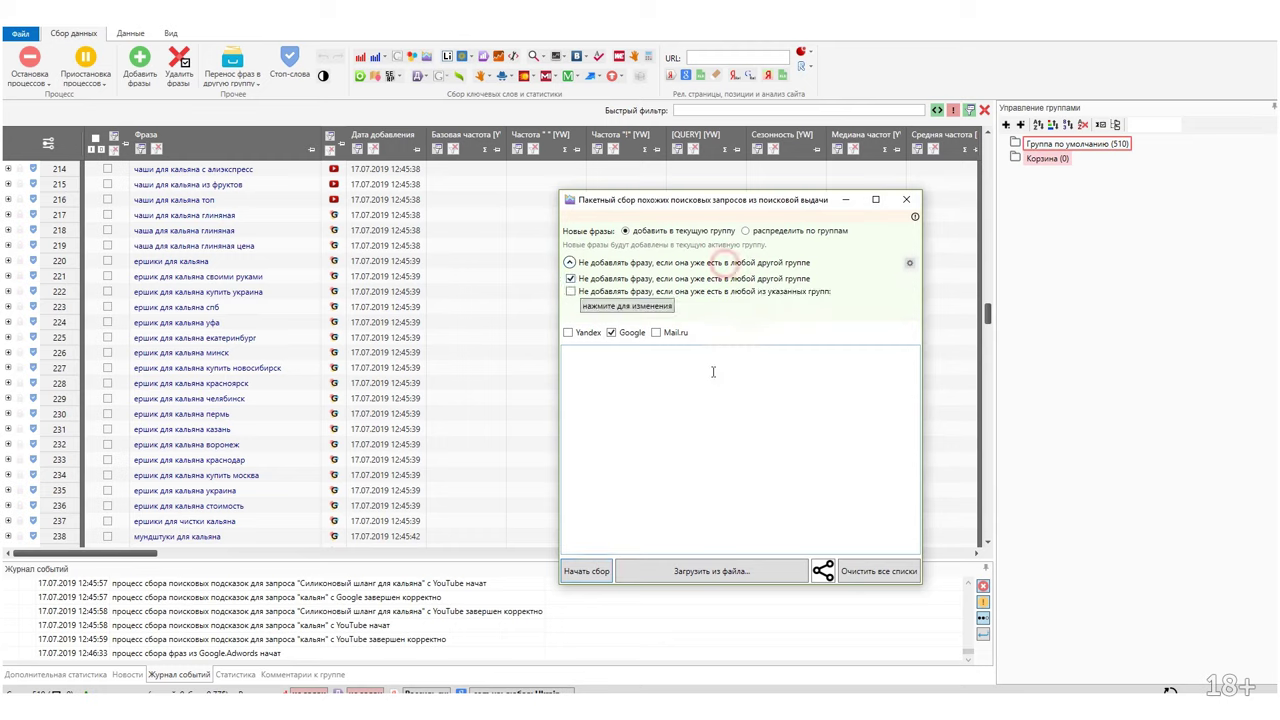
left_click(679, 391)
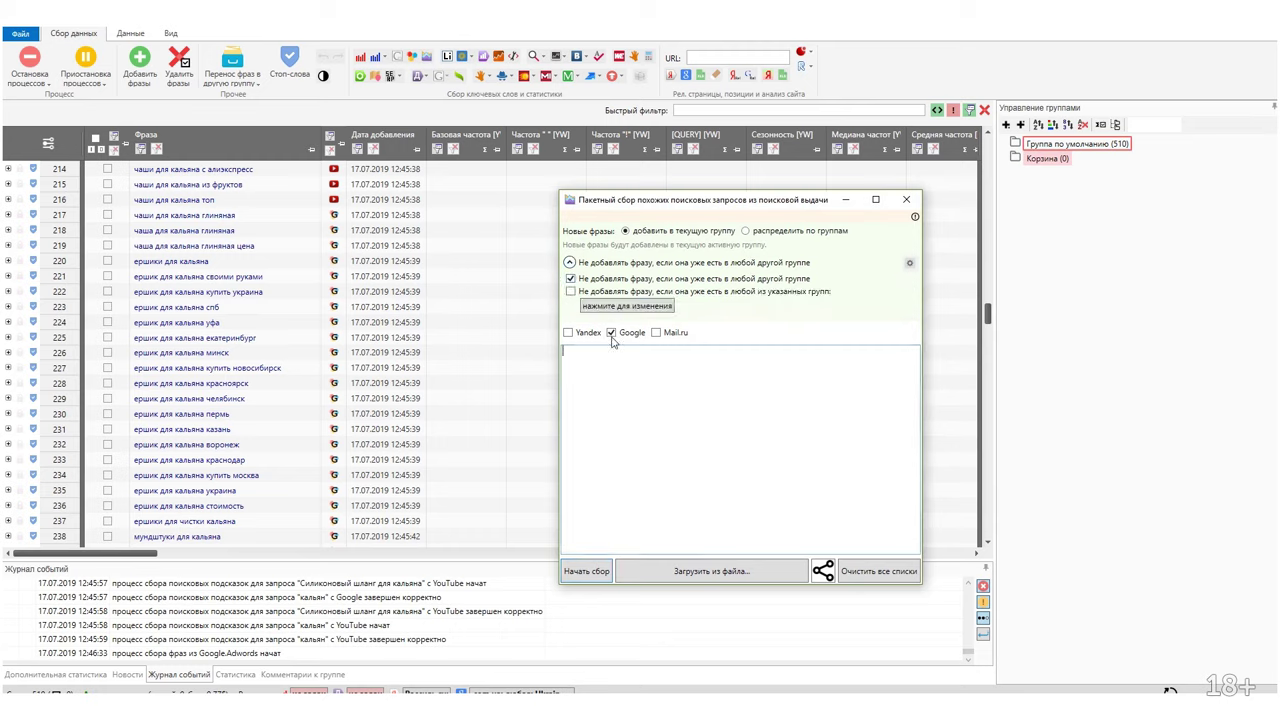
left_click(670, 424)
key("ctrl+v")
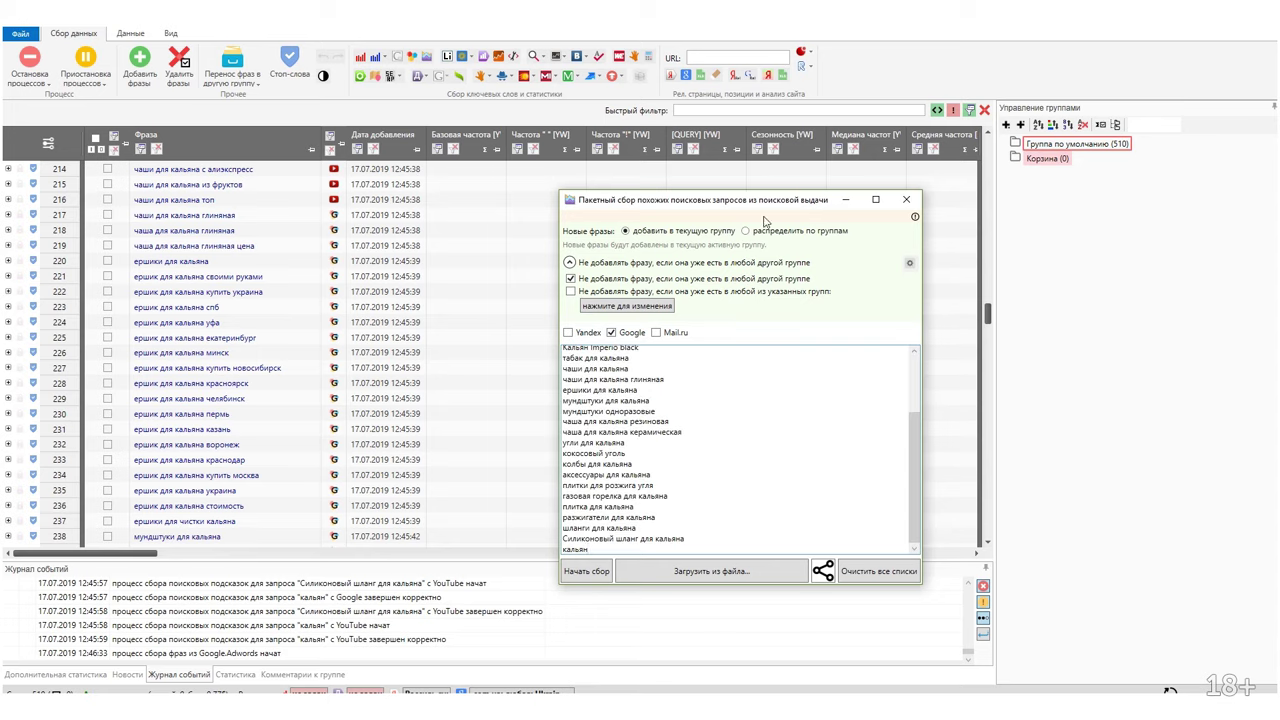
left_click(585, 574)
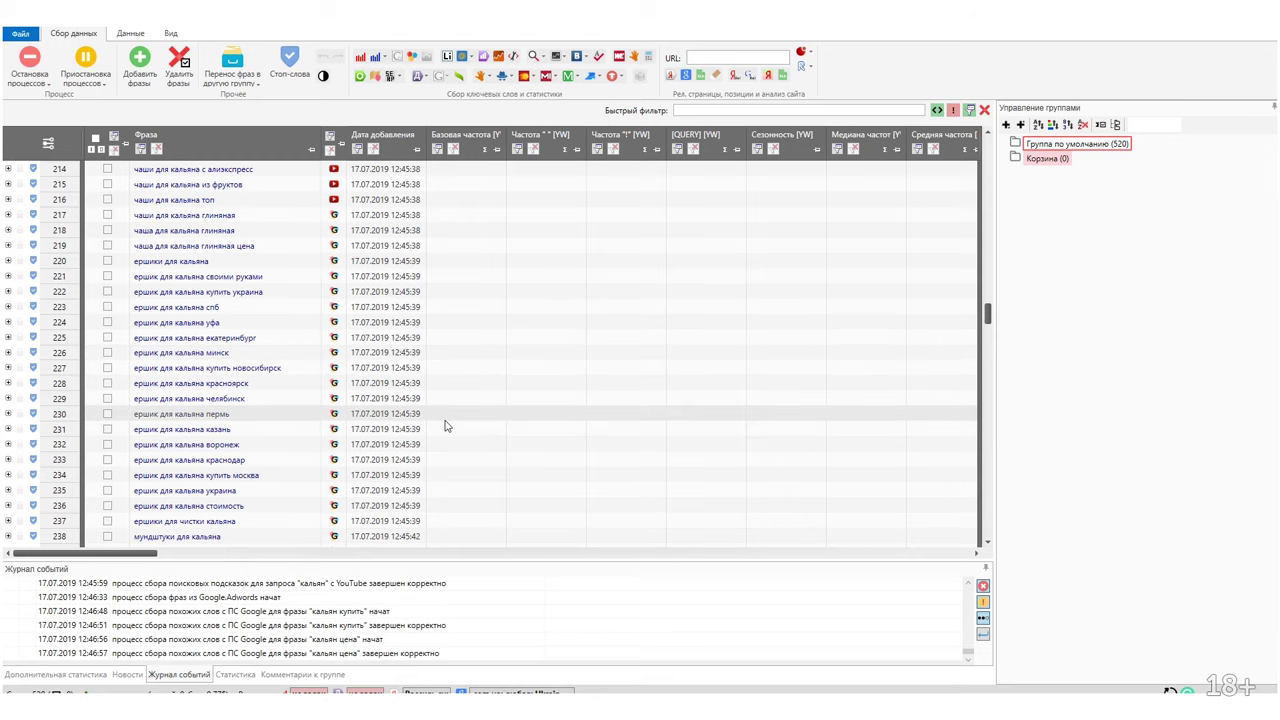
Look back through the collected phrases towards the beginning of the table.
scroll(420, 430, "up", 4)
scroll(425, 420, "up", 14)
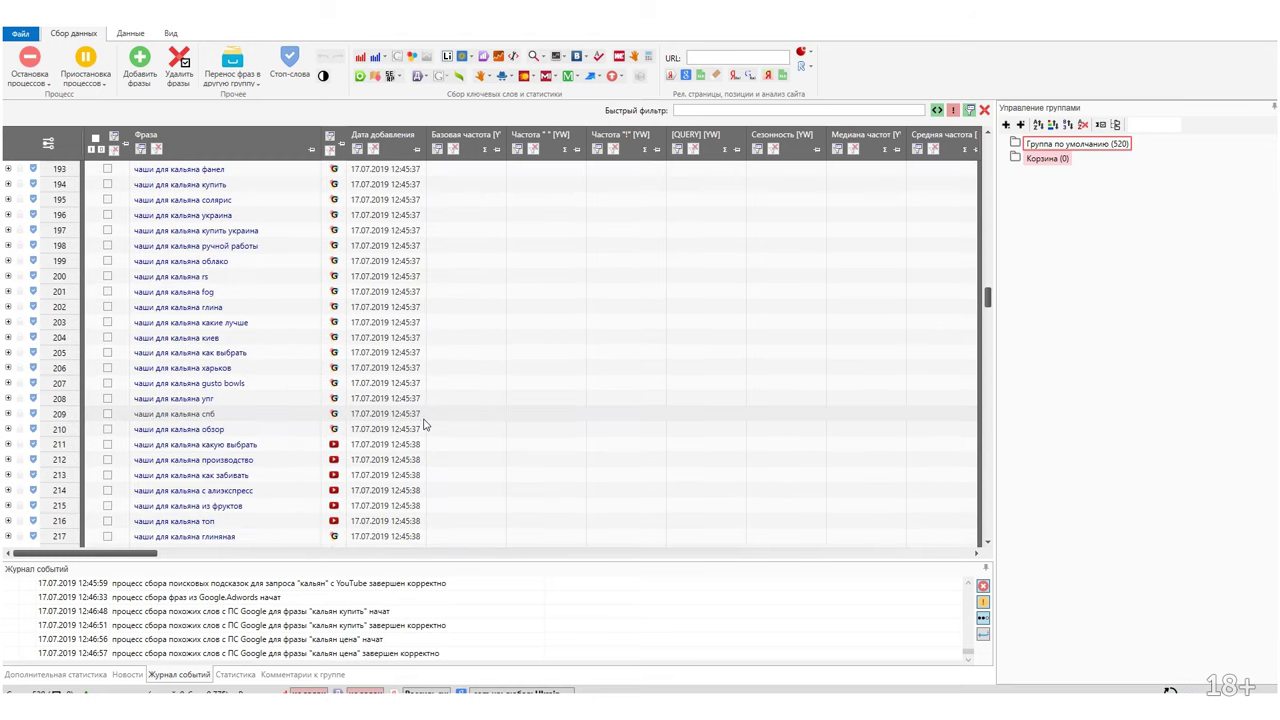
scroll(437, 403, "up", 20)
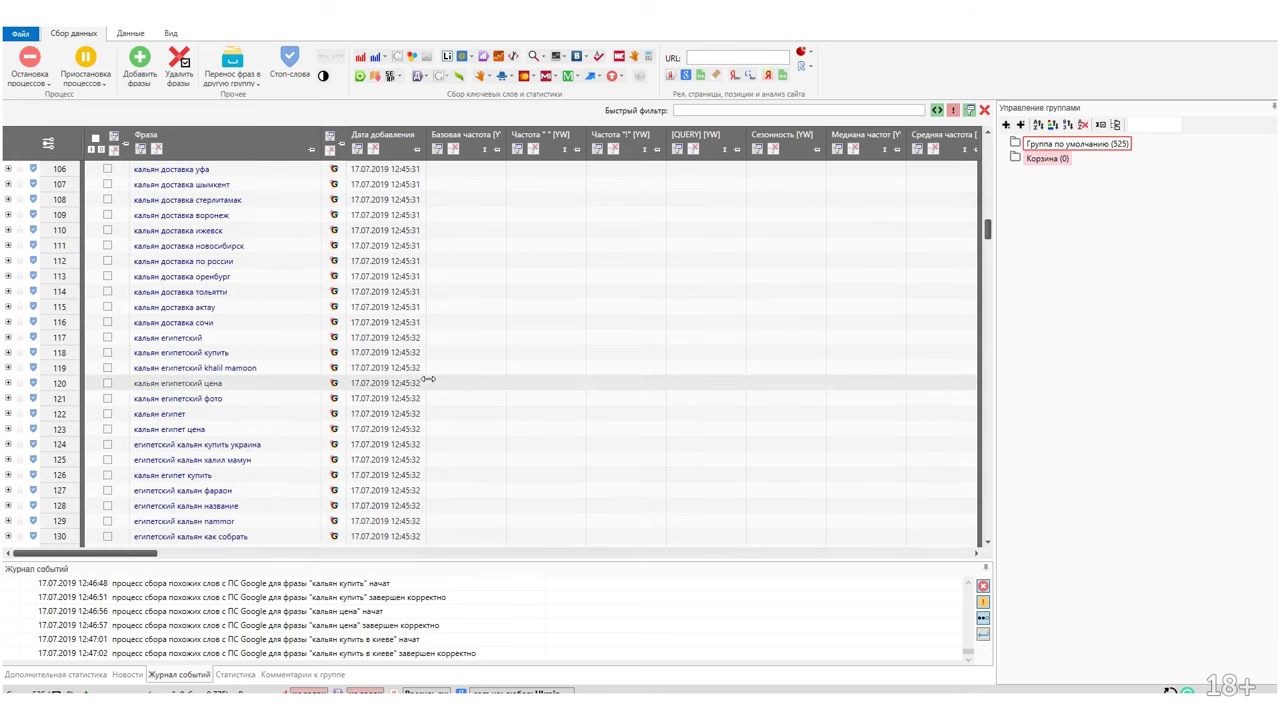
scroll(340, 397, "up", 20)
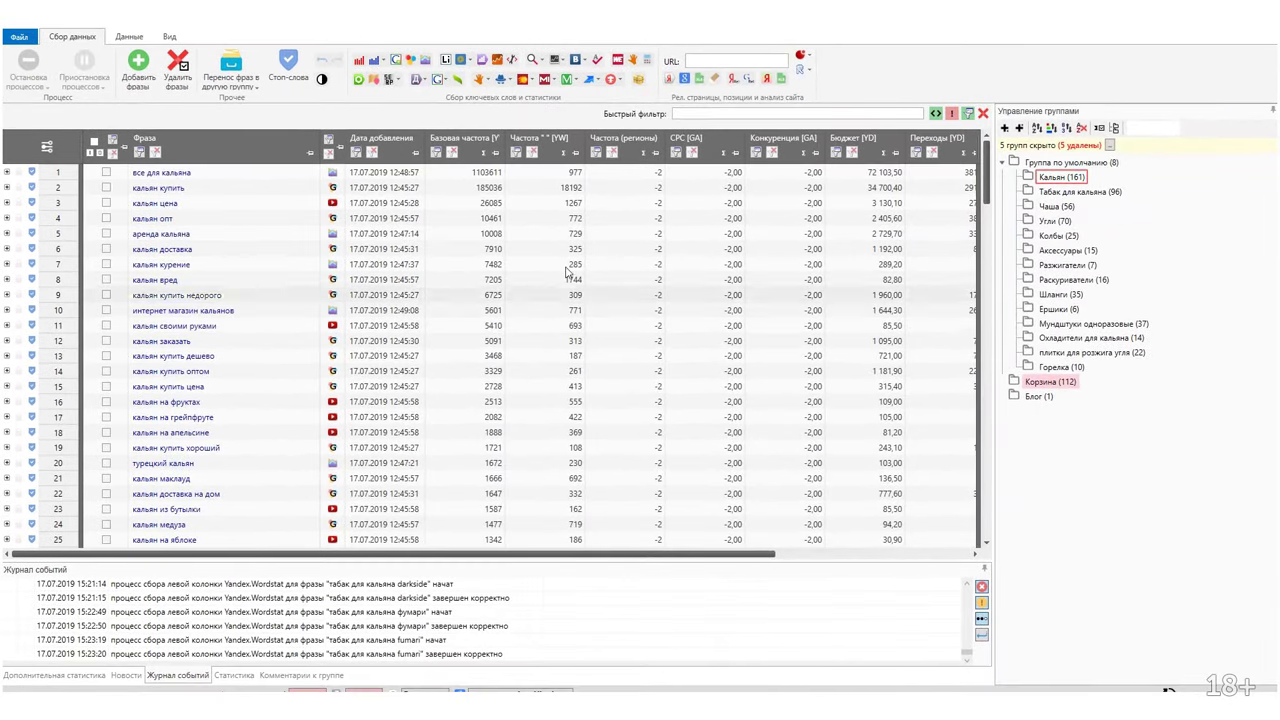
Sort the Кальян group's phrases by regional frequency and by Частота " " [YW] in turn, ending with CPC [GA].
left_click(633, 152)
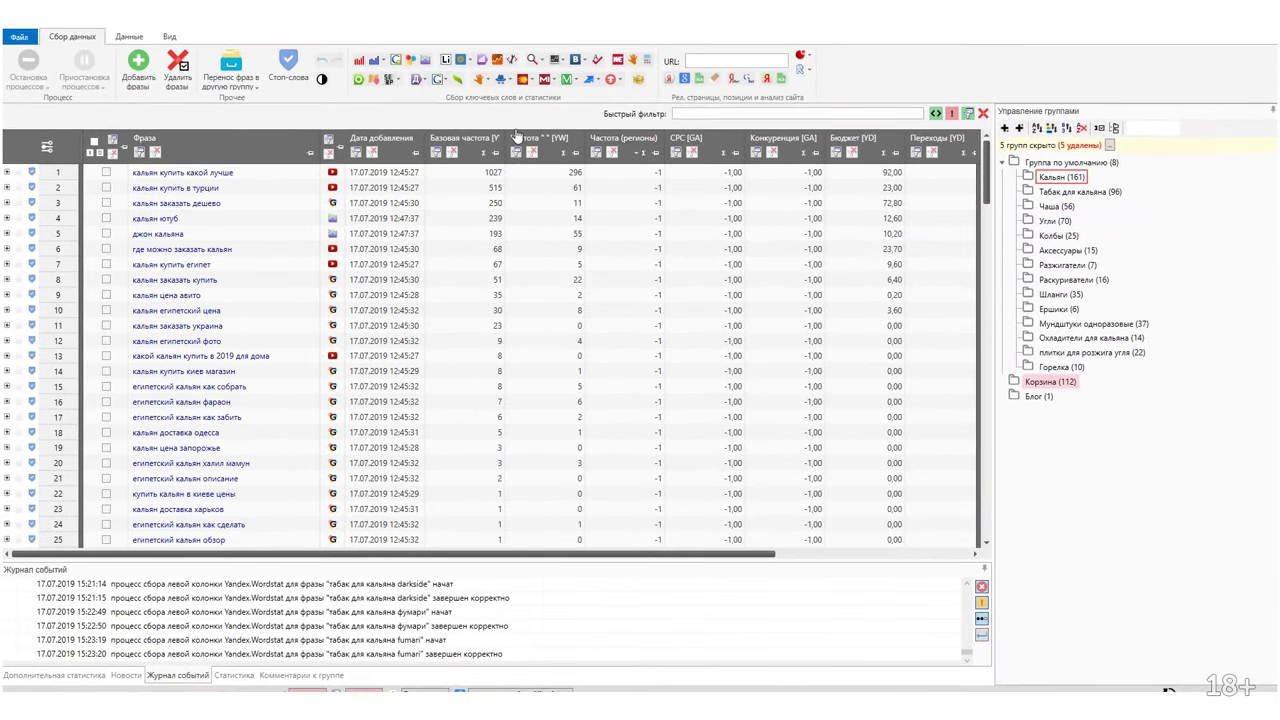
left_click(541, 148)
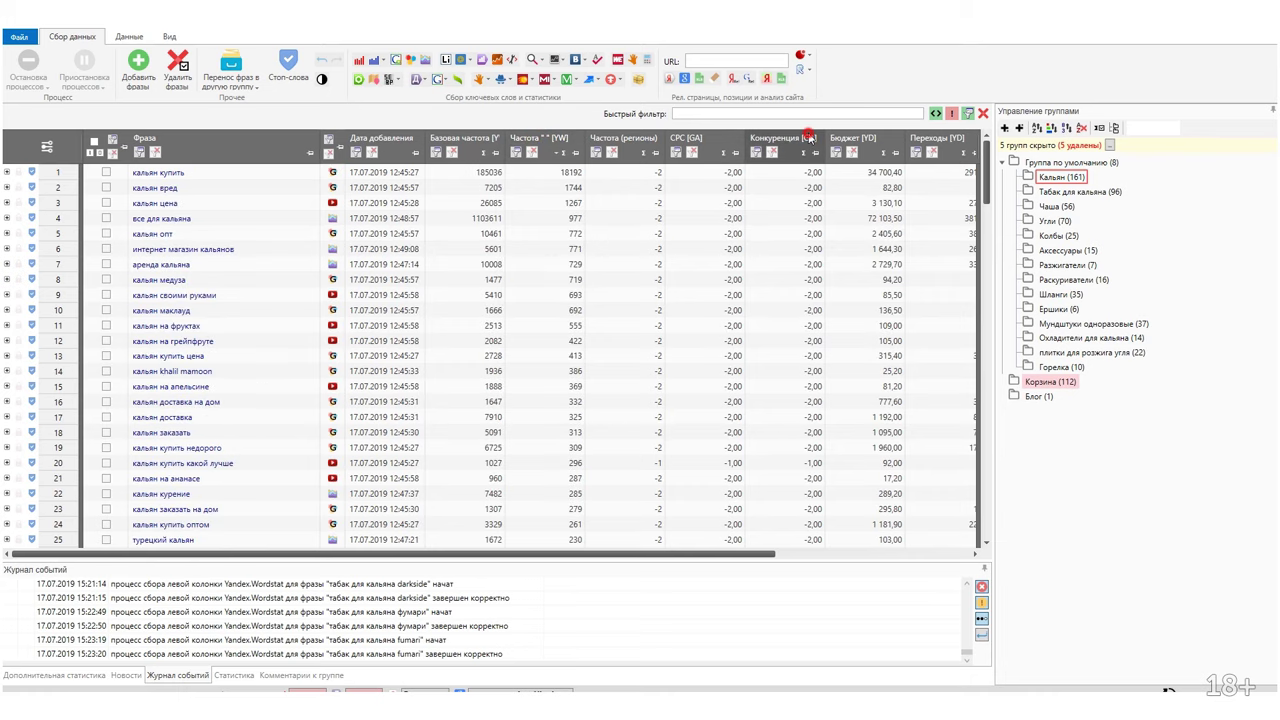
left_click(693, 137)
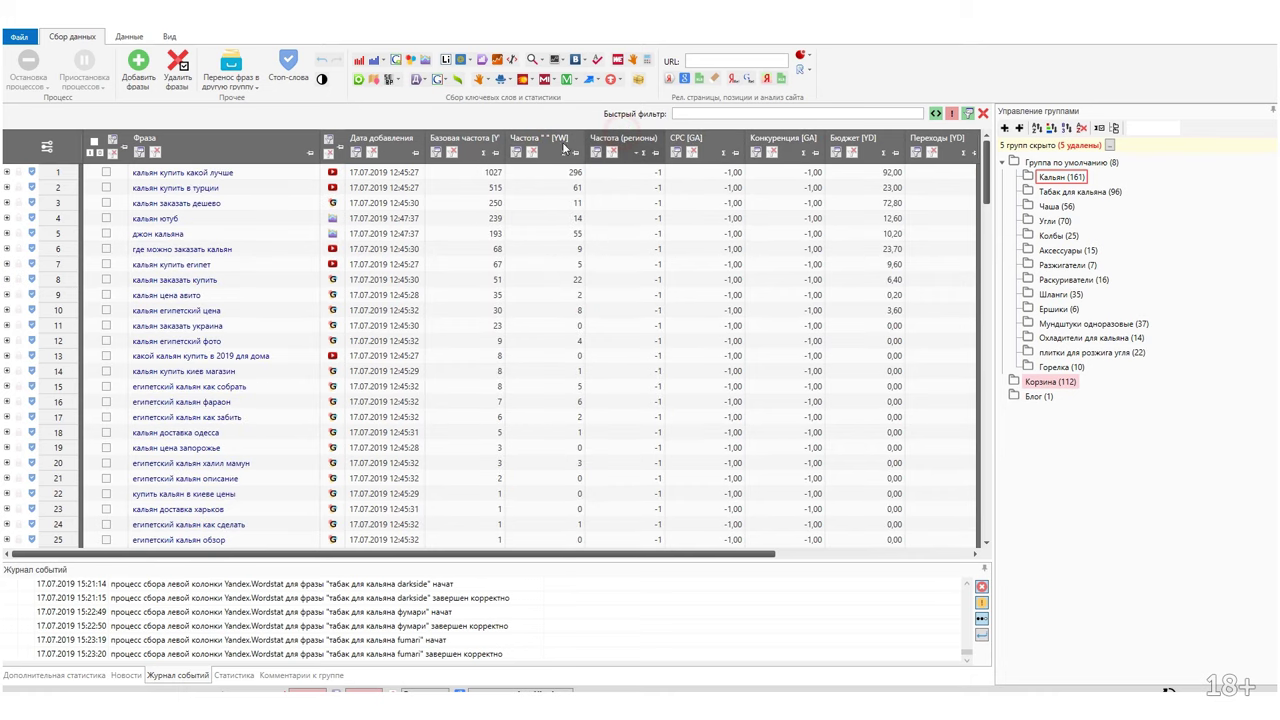
left_click(531, 145)
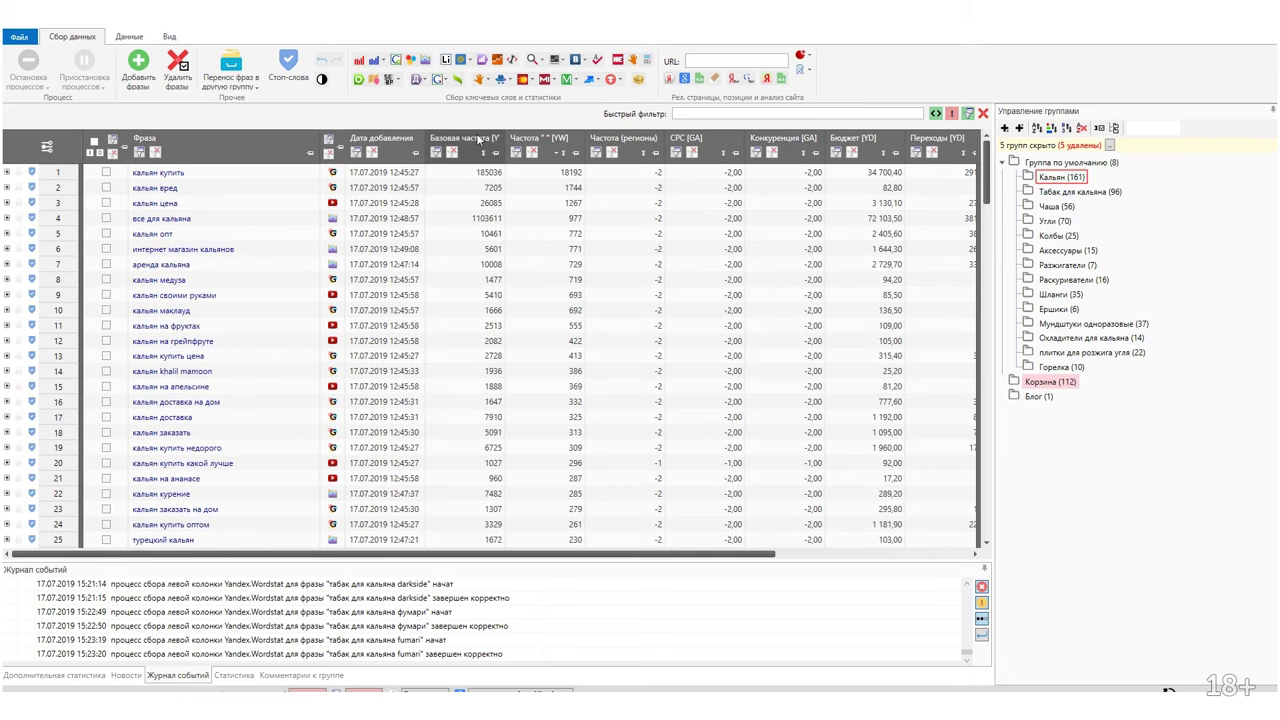
left_click(703, 139)
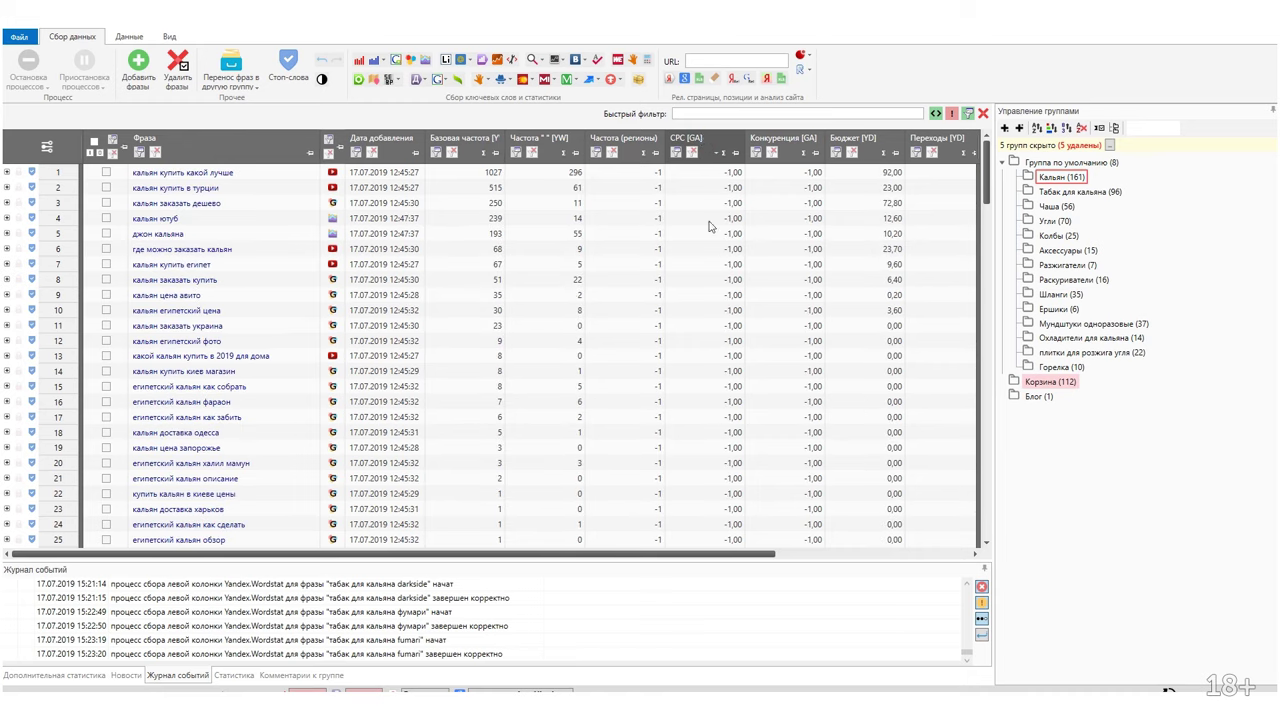
Look through the Кальян phrases sorted by CPC [GA], and open the Чаша group.
scroll(274, 294, "down", 2)
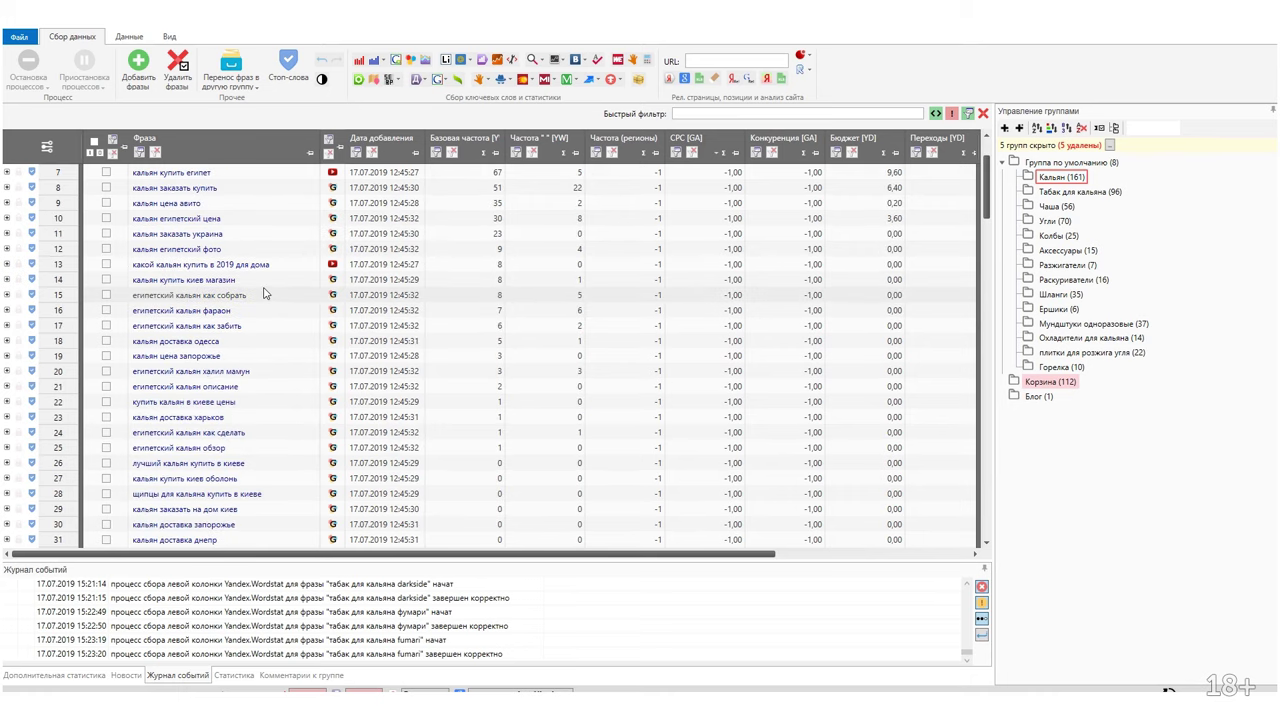
scroll(266, 293, "up", 1)
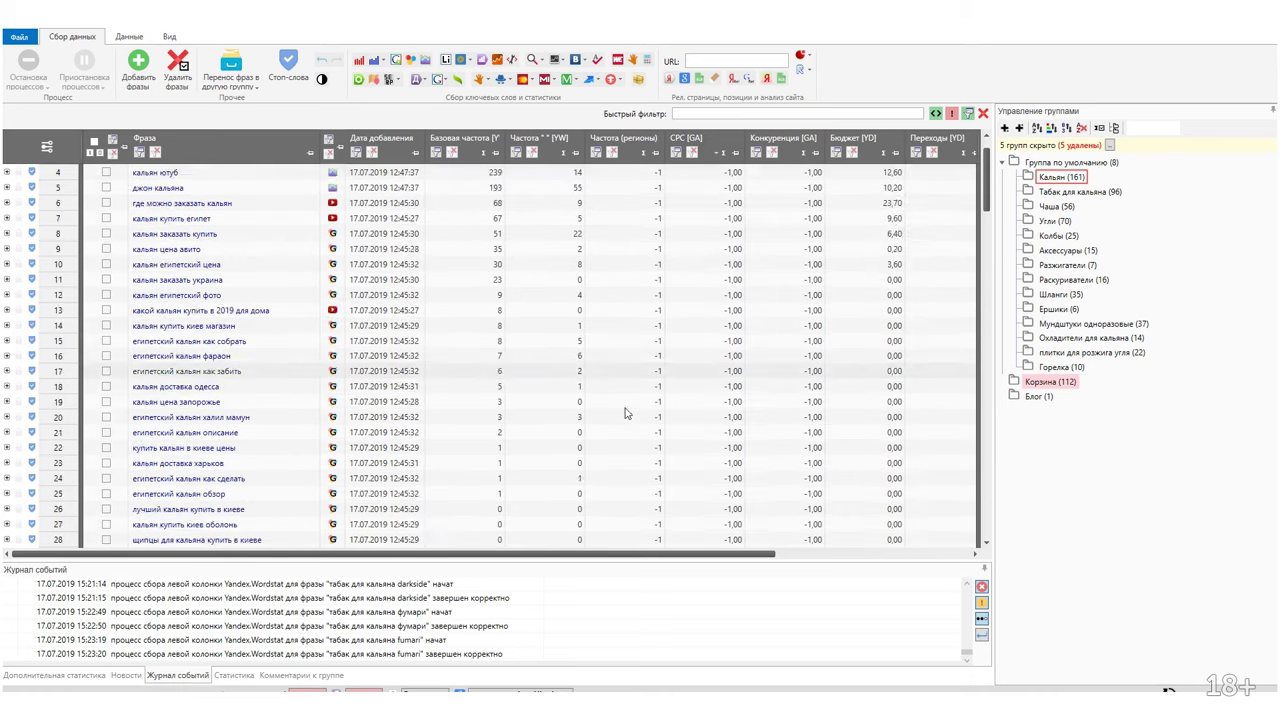
scroll(626, 413, "down", 20)
scroll(626, 380, "down", 3)
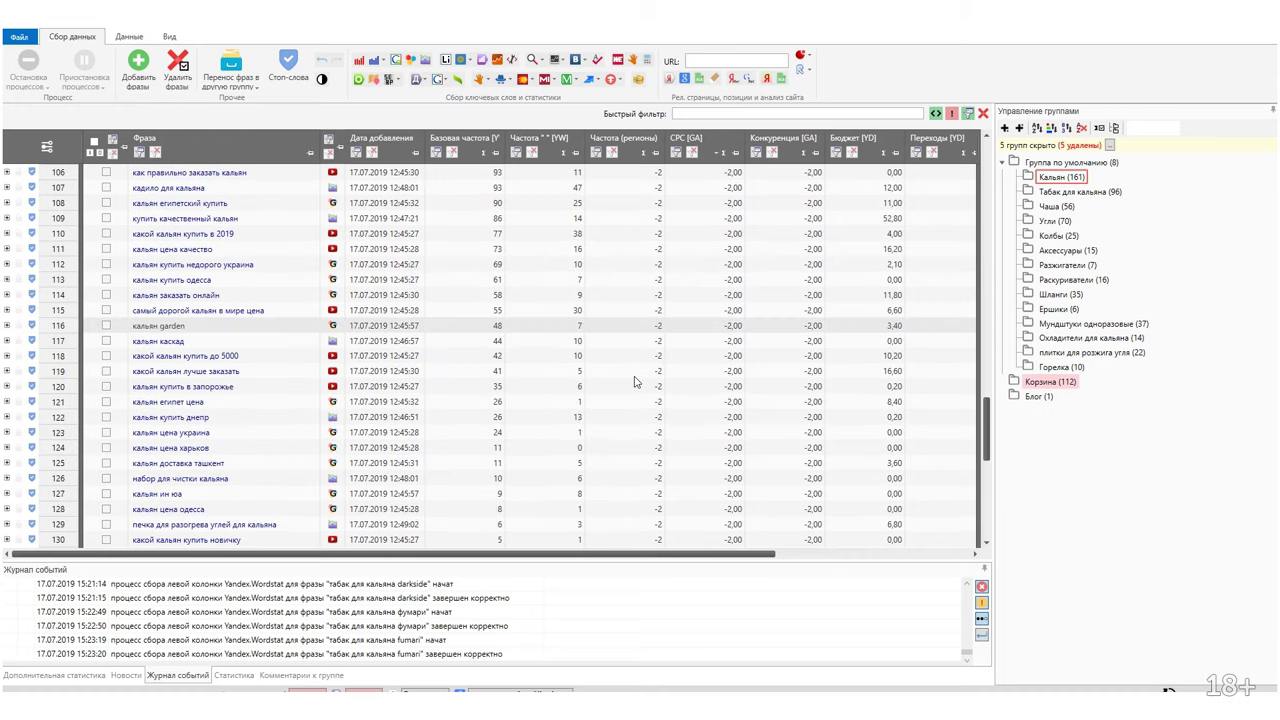
left_click(1062, 207)
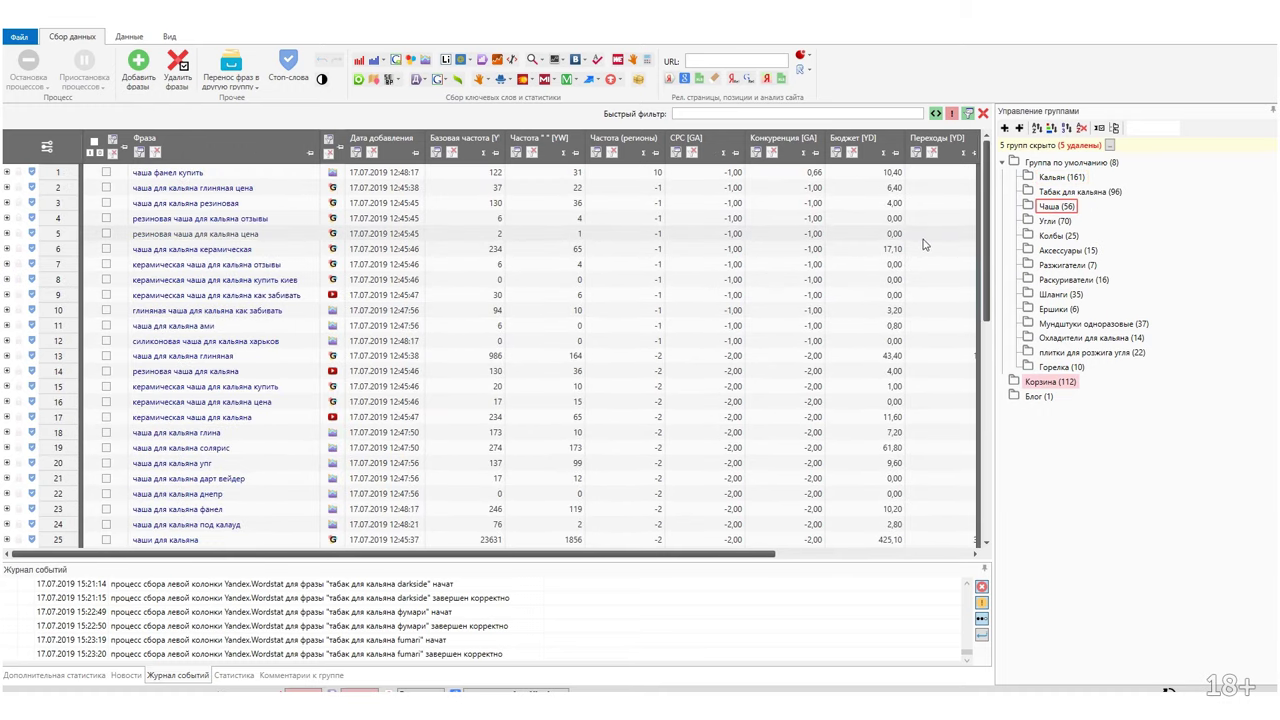
Look over the Табак для кальяна group's phrases and the low-frequency phrases of the Кальян group.
left_click(1080, 191)
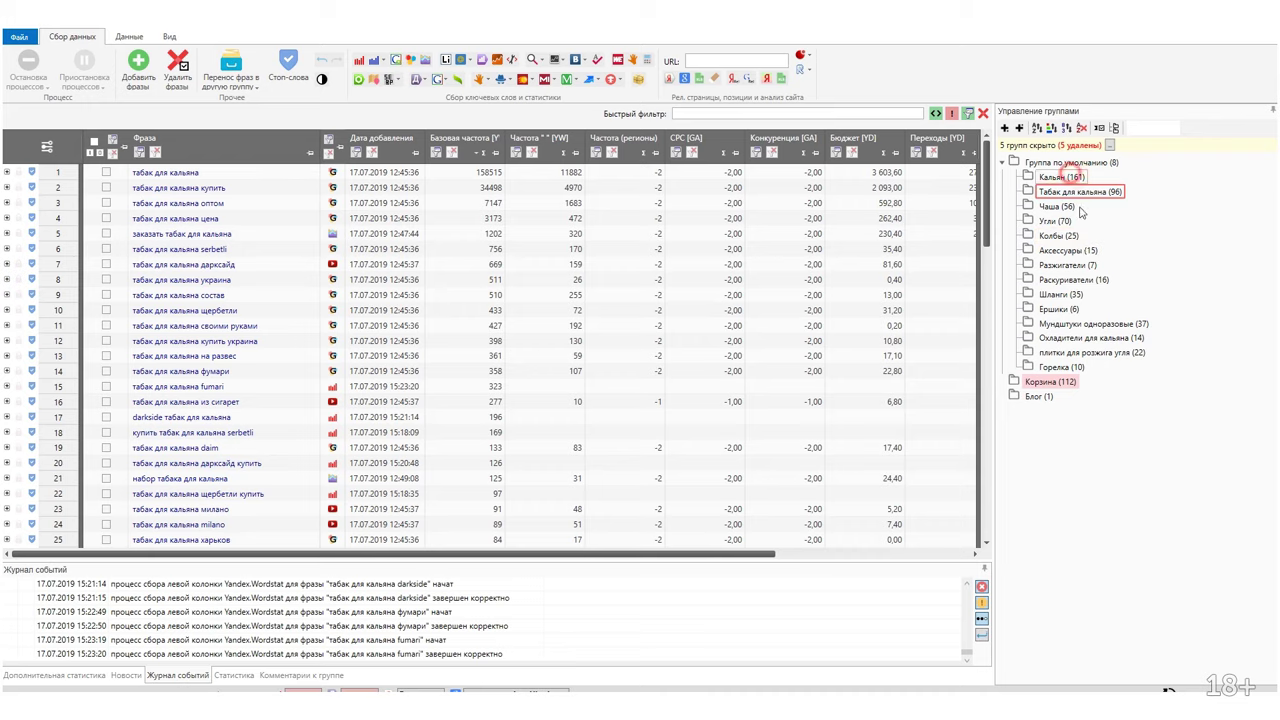
left_click(1060, 177)
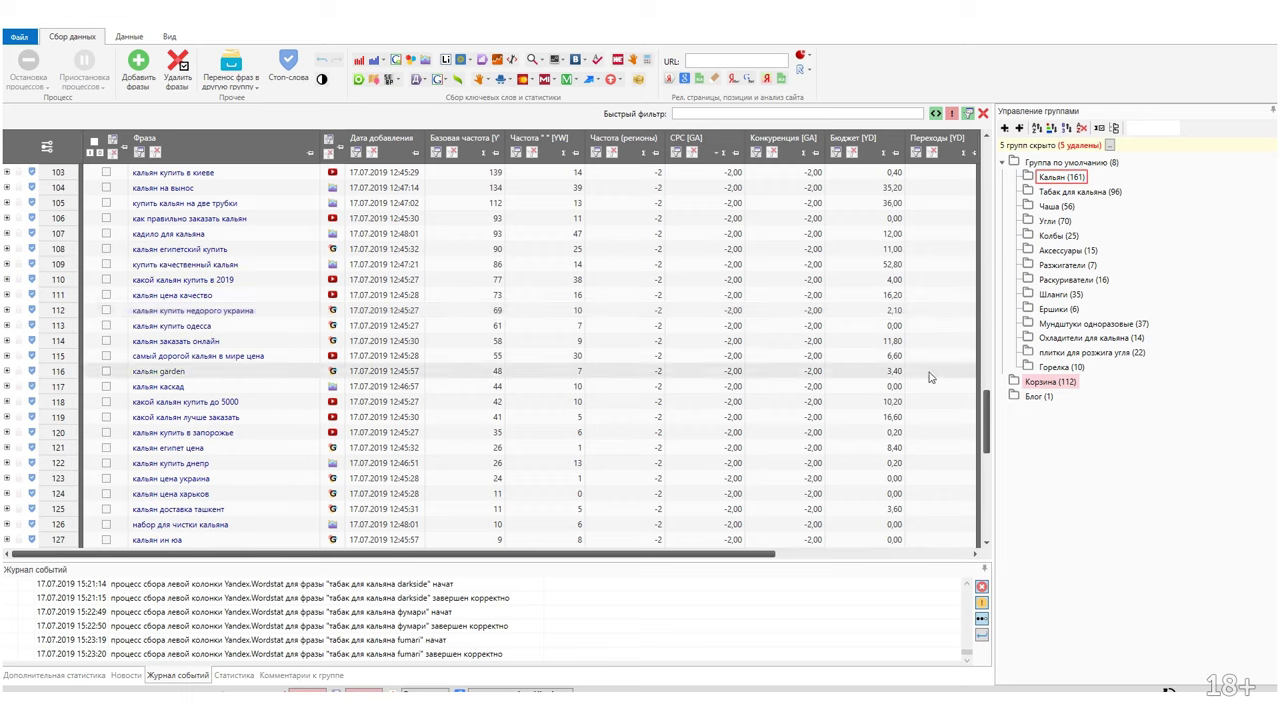
scroll(928, 360, "down", 3)
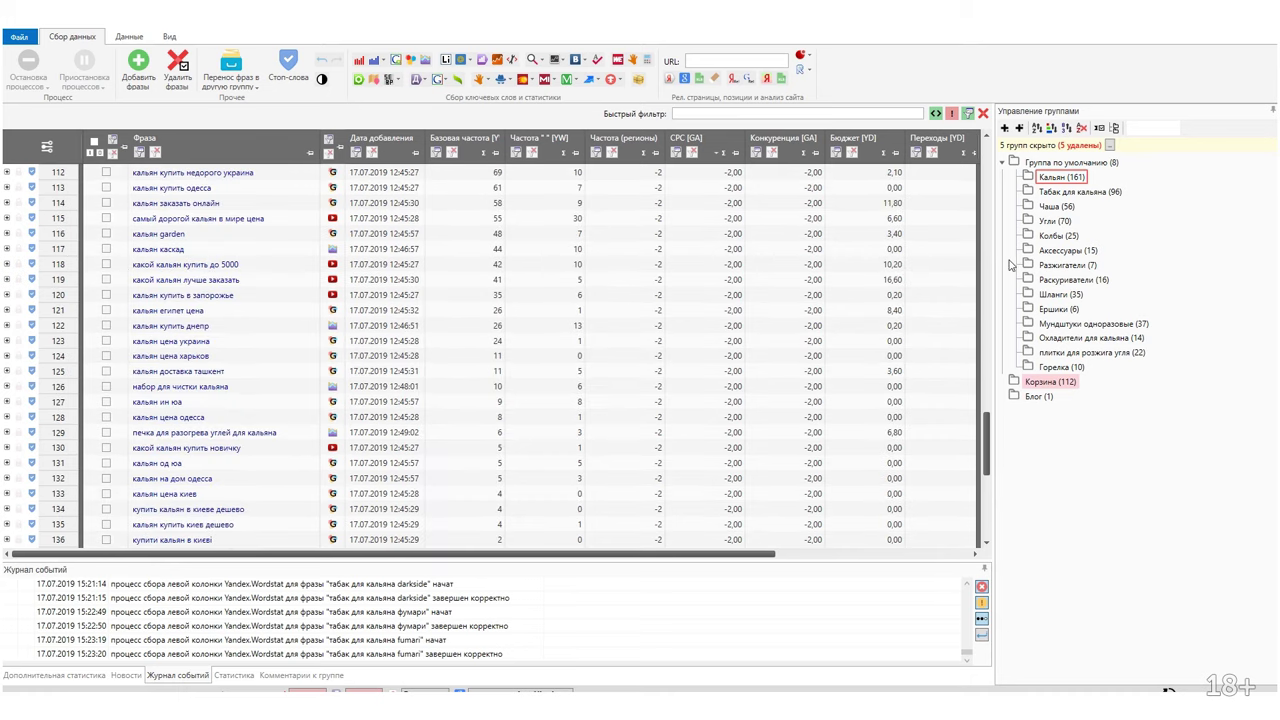
scroll(766, 357, "up", 4)
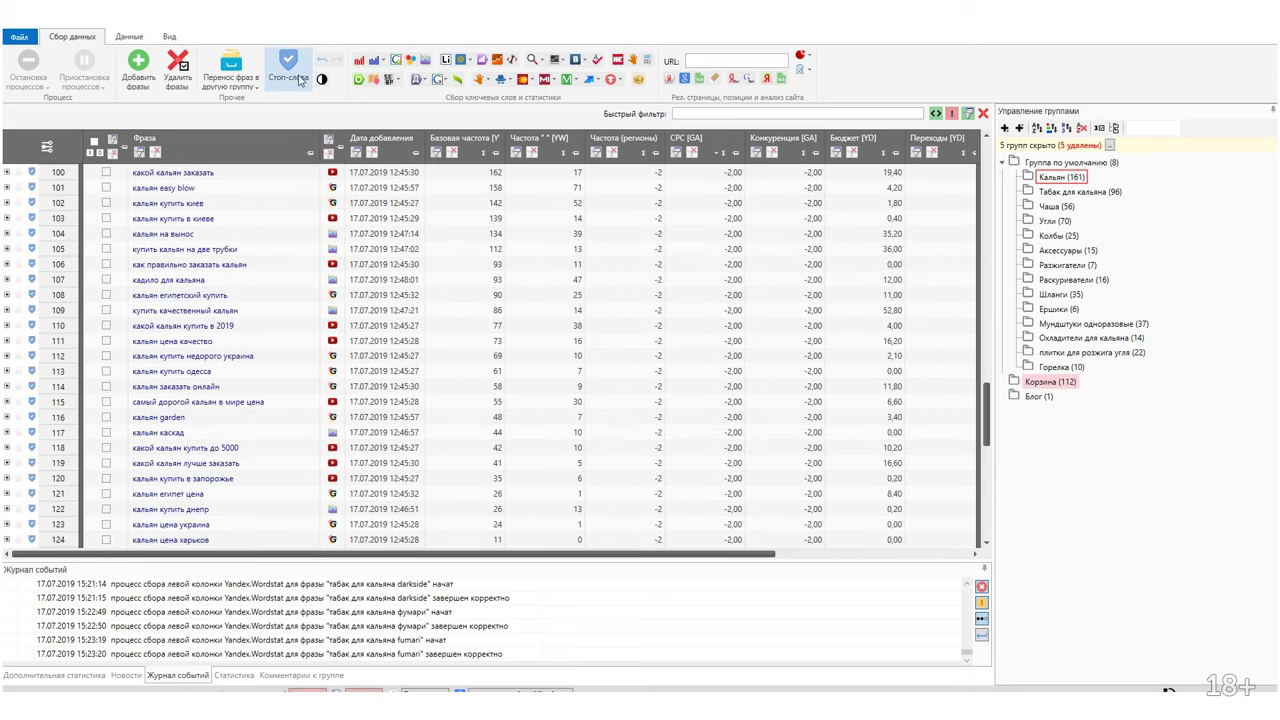
Add магазин and все to the stop words, mark the matching Кальян phrases and sort the marked ones first.
left_click(277, 64)
left_click(448, 262)
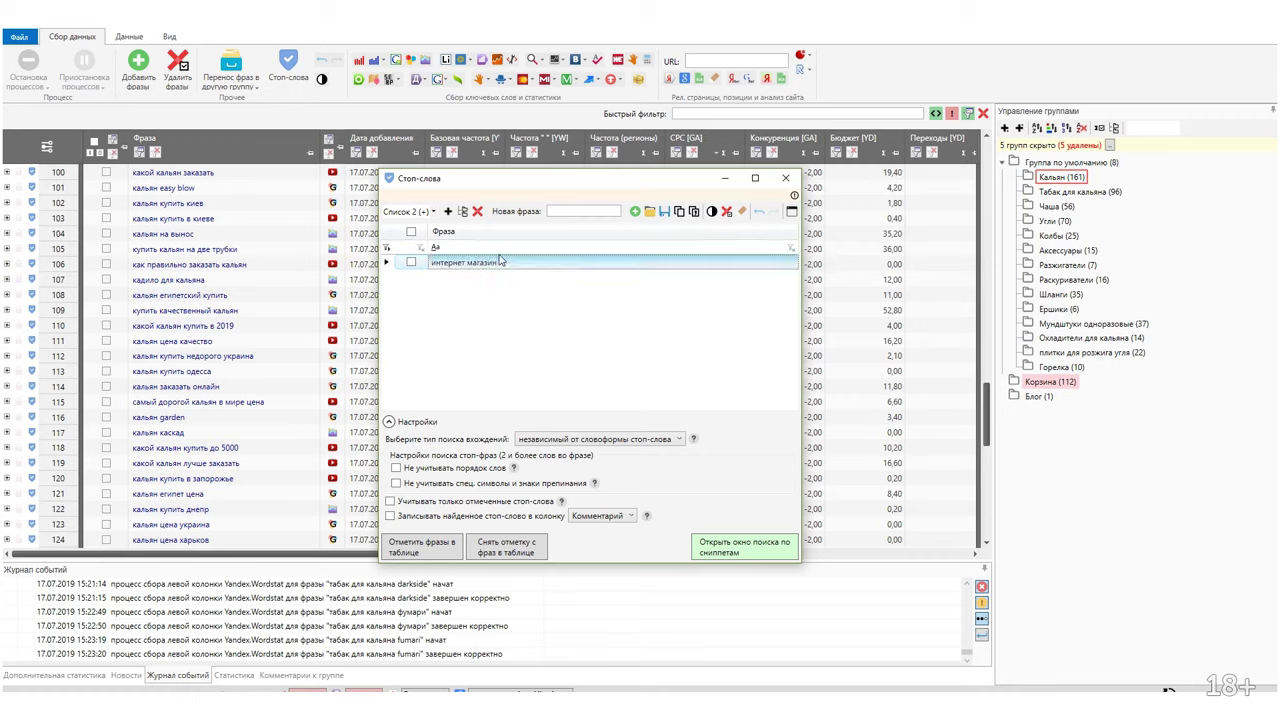
left_click(569, 211)
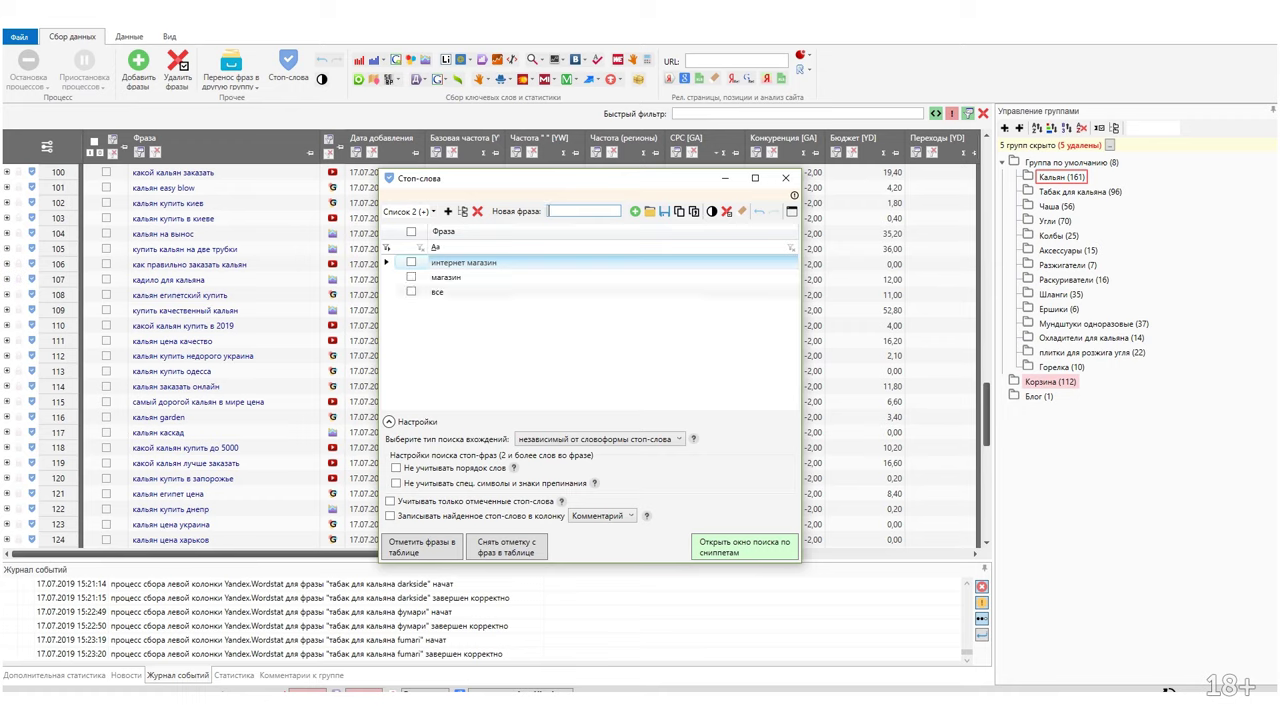
left_click(421, 543)
left_click(123, 141)
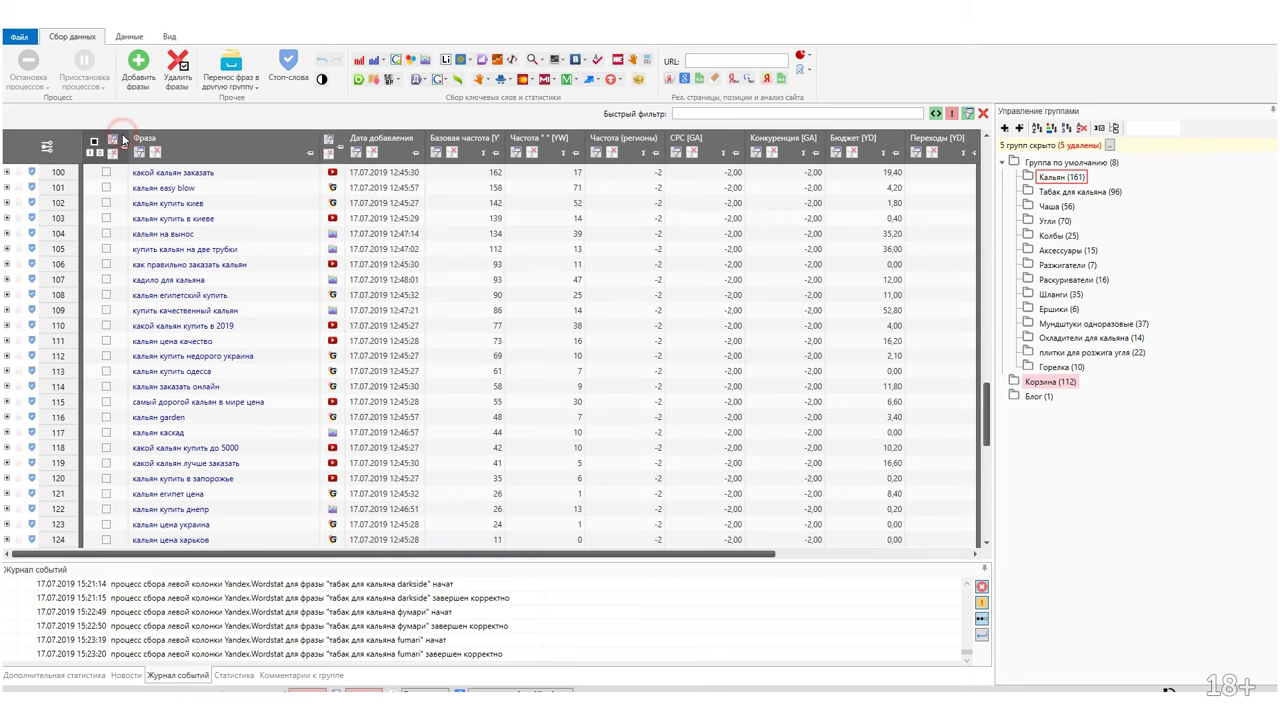
scroll(257, 303, "up", 20)
scroll(257, 303, "up", 12)
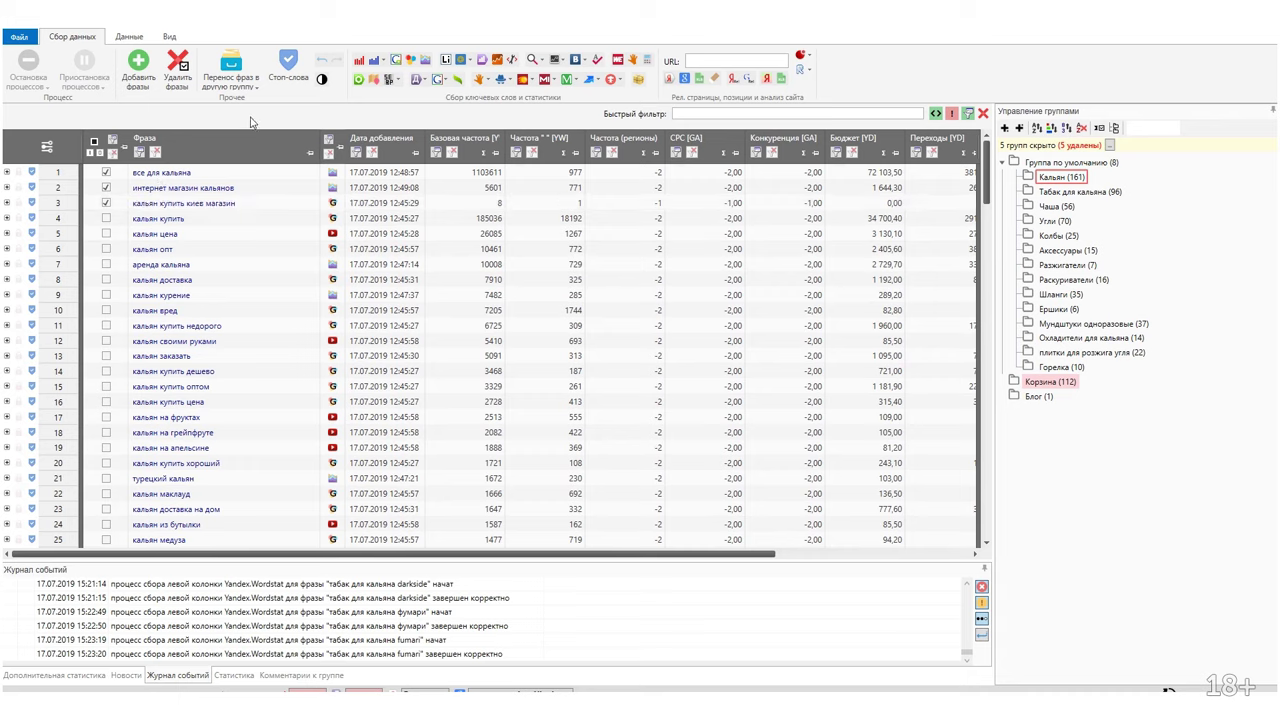
Transfer the marked Кальян phrases to Группа по умолчанию.
left_click(231, 78)
left_click(268, 176)
left_click(661, 426)
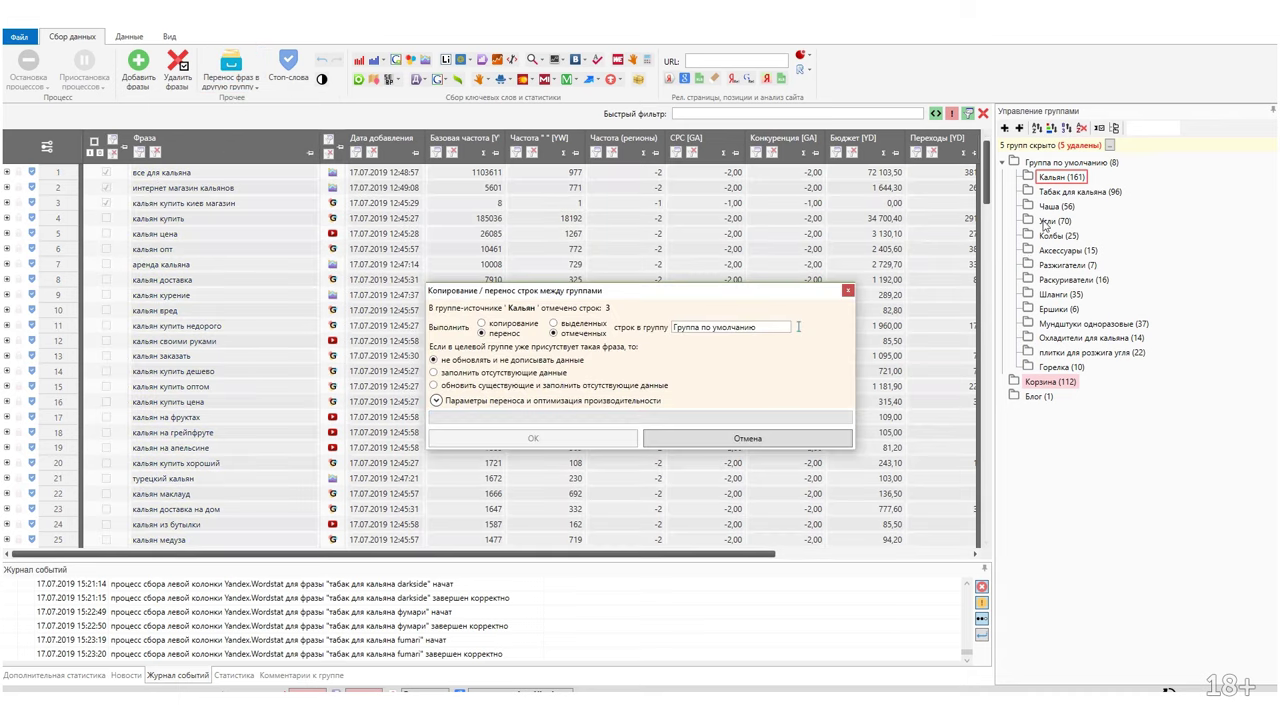
Mark the four khalil mamoon phrases in Группа по умолчанию and transfer them to the Кальян group.
left_click(1090, 163)
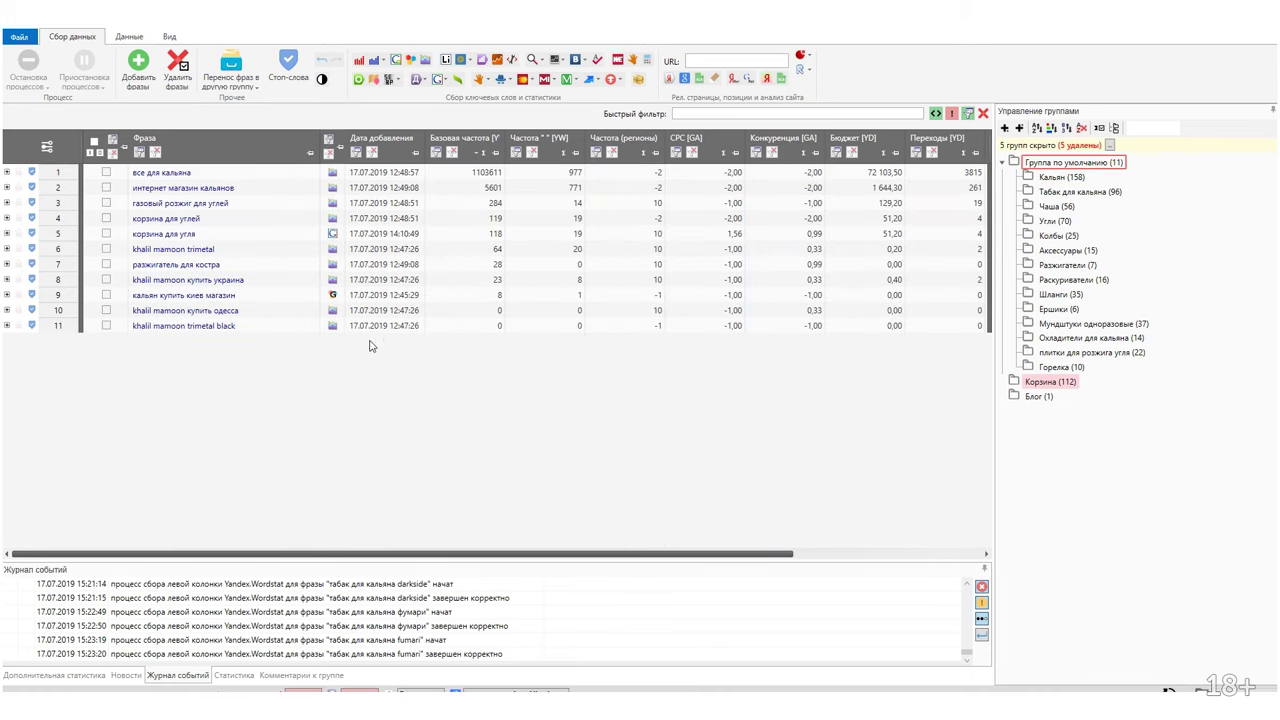
left_click(230, 279)
left_click(244, 330, "shift")
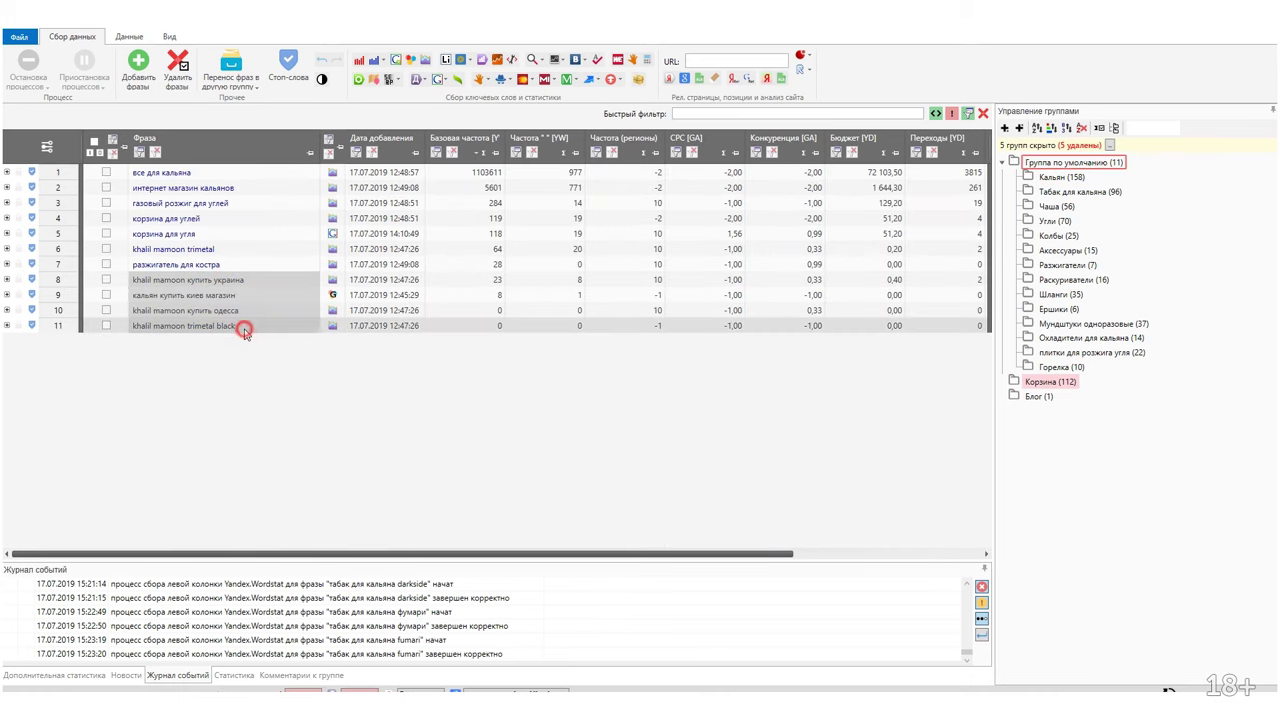
right_click(256, 318)
left_click(270, 288)
left_click(106, 295)
left_click(106, 249)
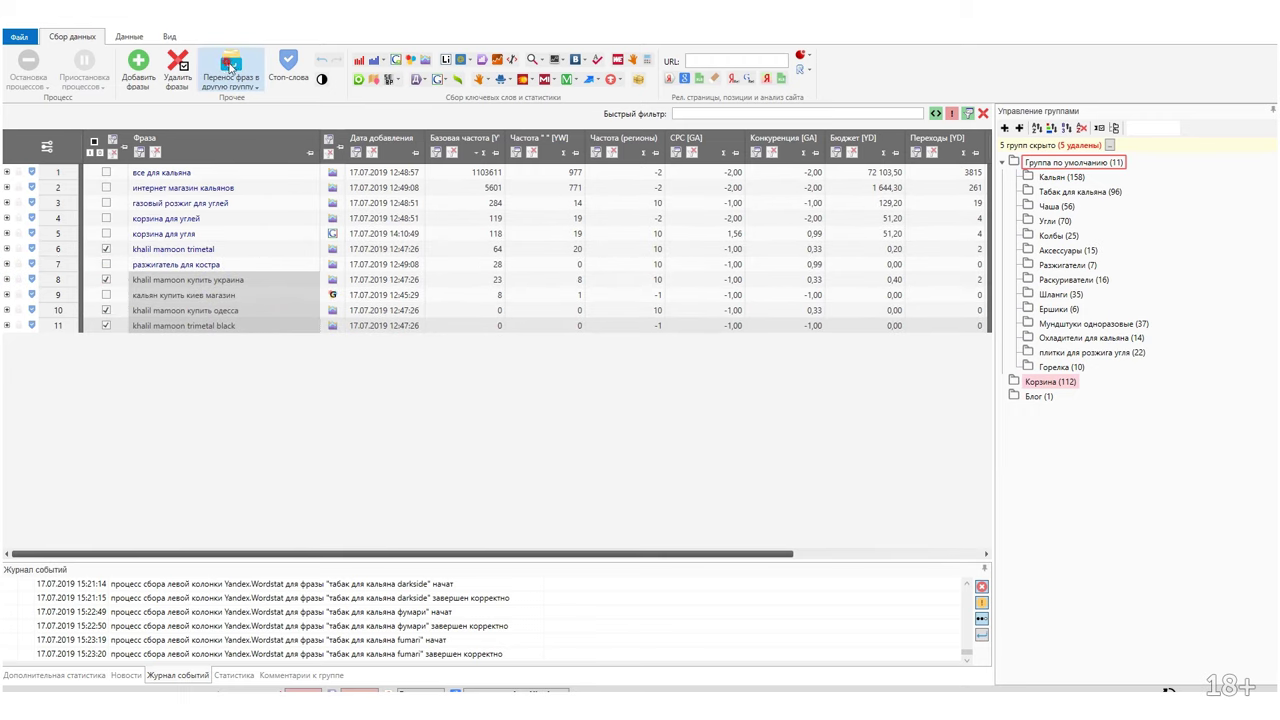
left_click(230, 76)
mouse_move(270, 190)
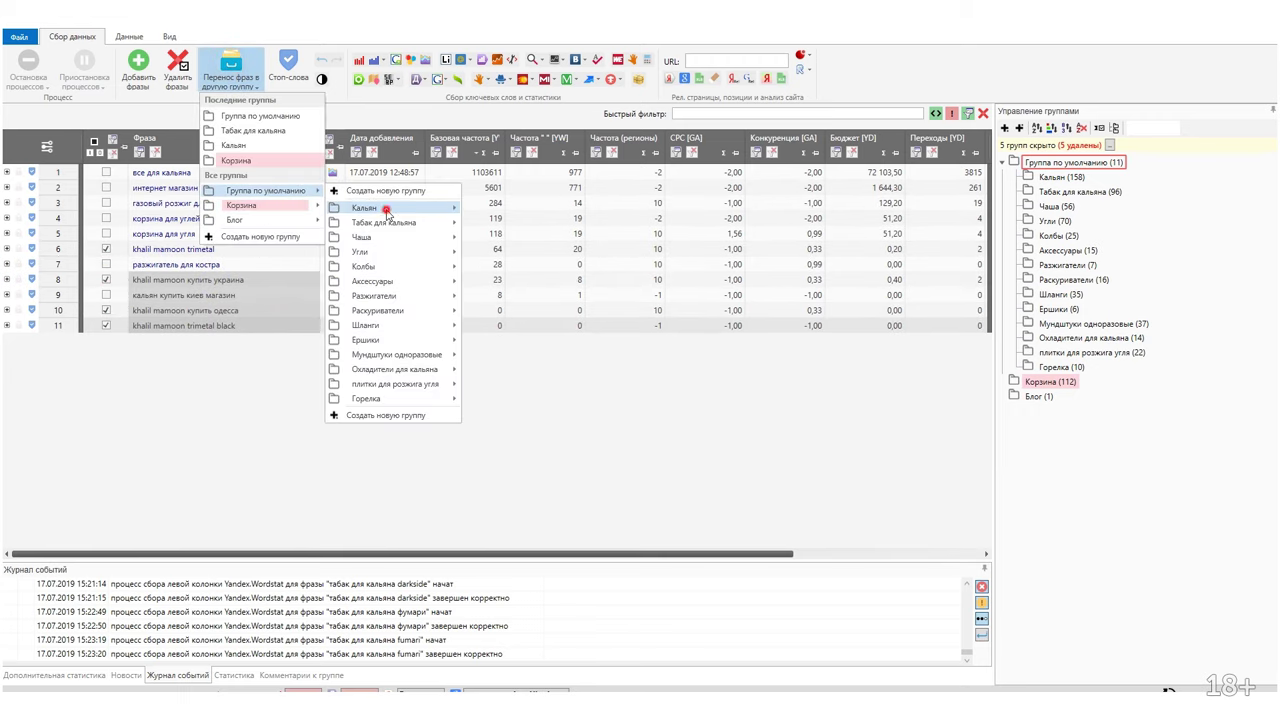
left_click(390, 209)
left_click(657, 418)
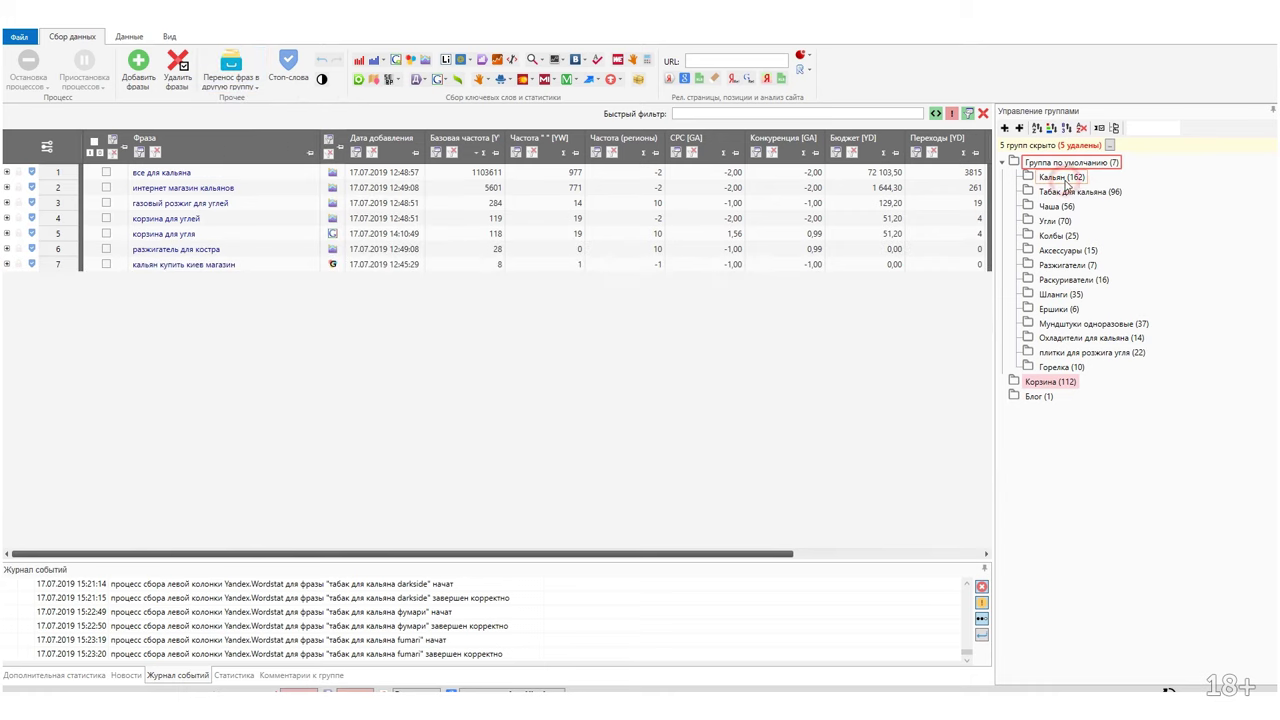
Review the Кальян group's phrases and delete кадило для кальяна.
left_click(1052, 177)
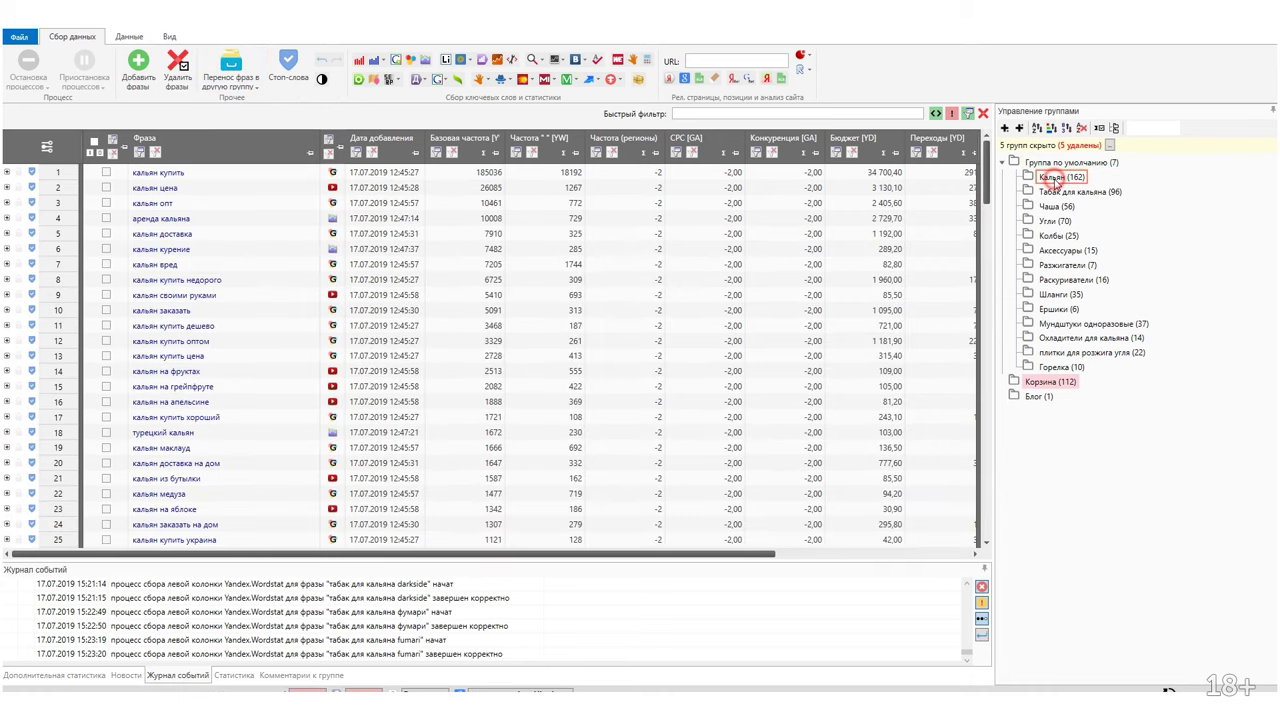
left_click(211, 176)
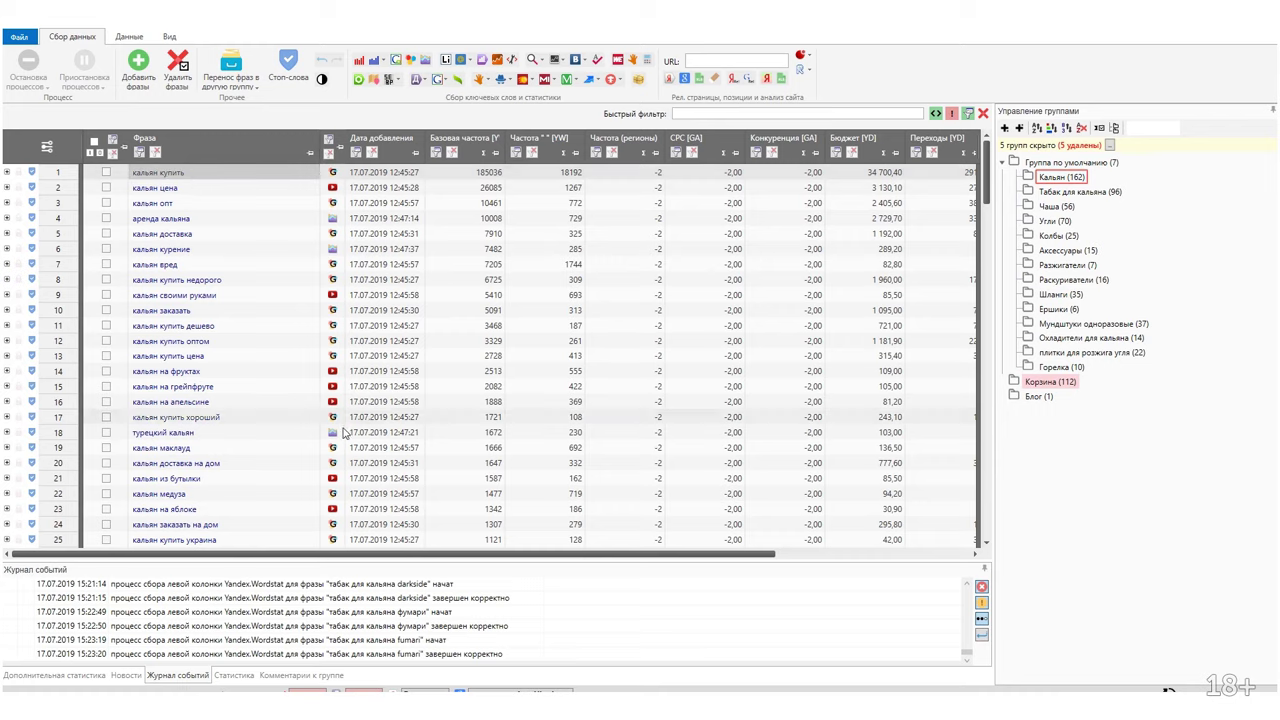
scroll(305, 430, "down", 6)
scroll(305, 430, "down", 4)
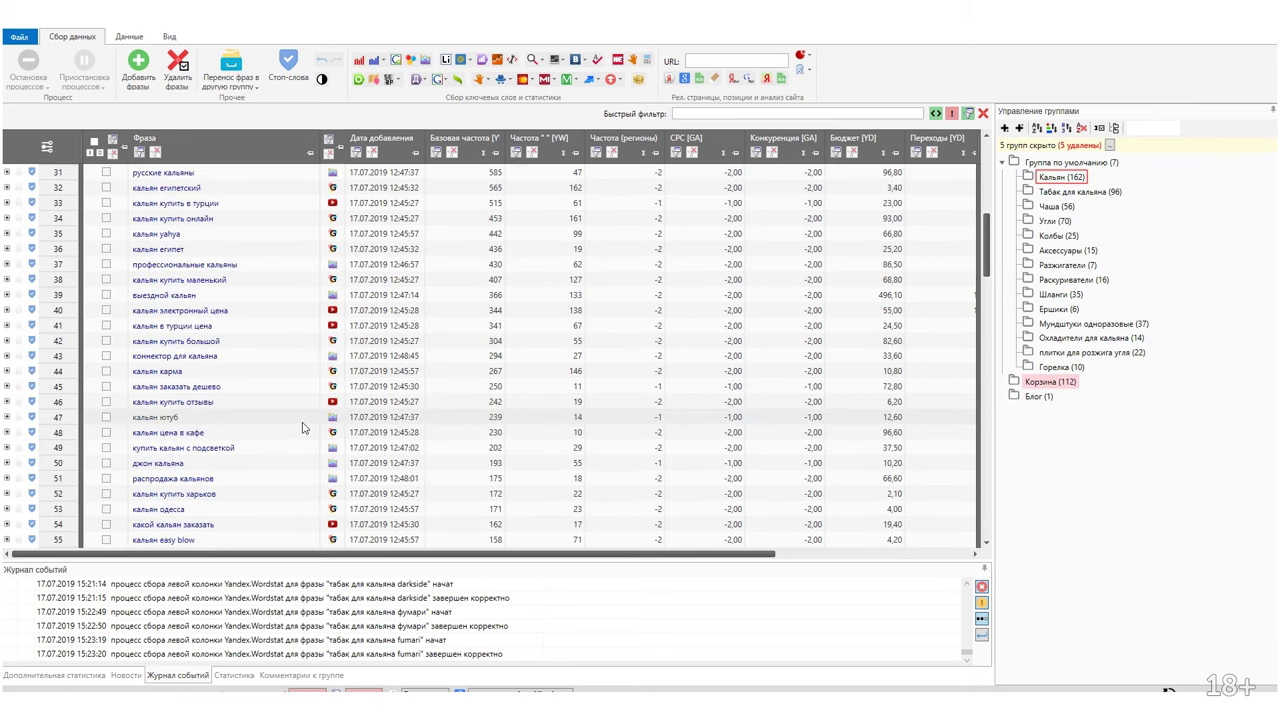
scroll(305, 428, "down", 4)
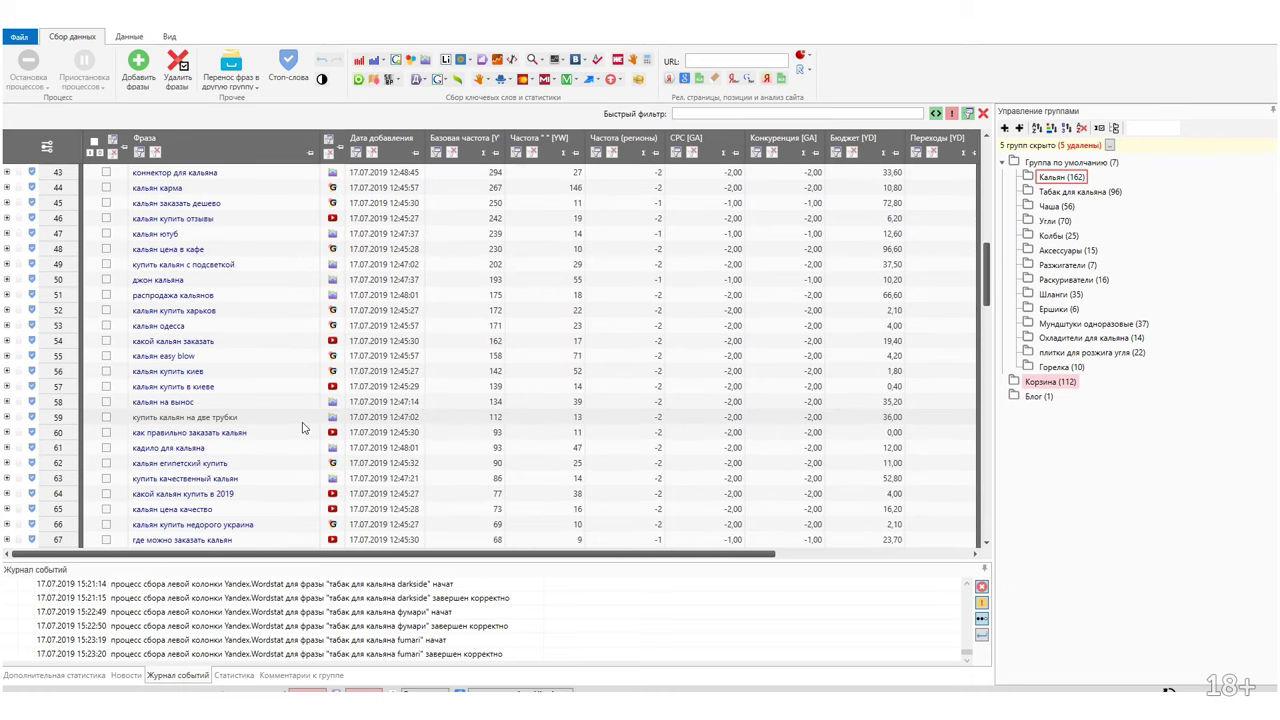
left_click(106, 449)
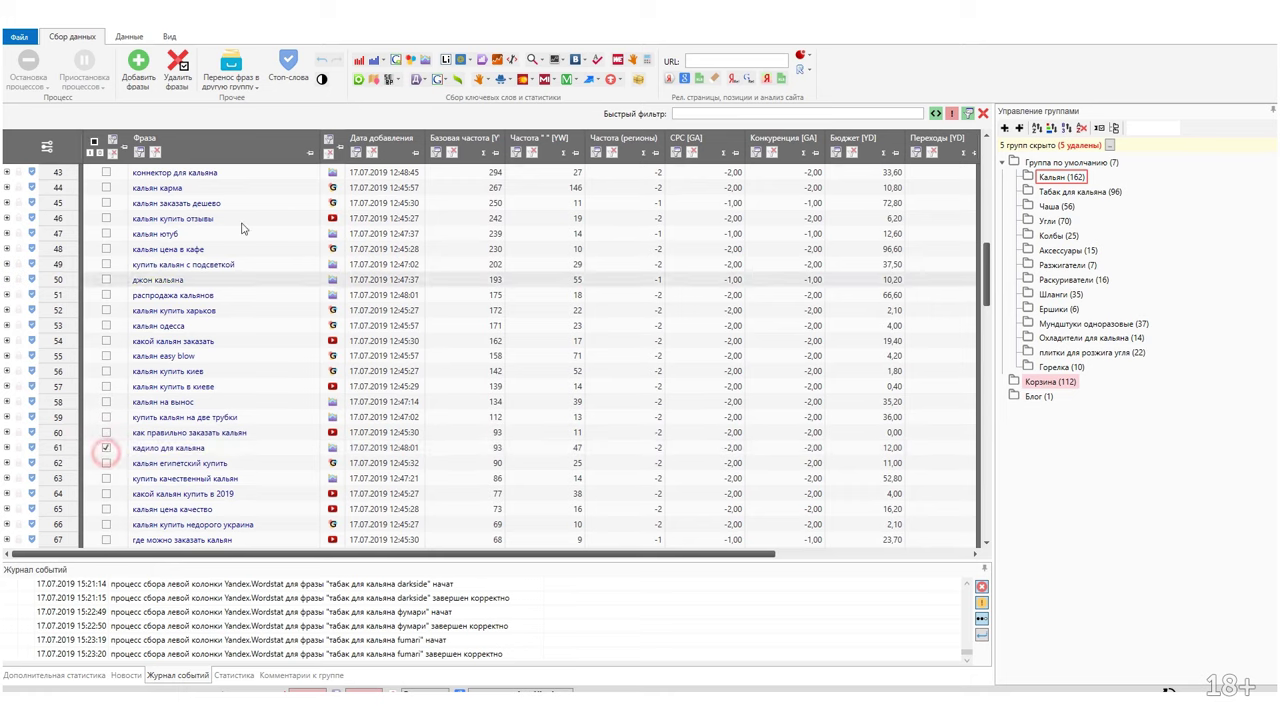
left_click(178, 72)
Delete the phrases кальяны одесса 7 км and кальян поселок котовского from the Кальян group.
scroll(273, 432, "down", 11)
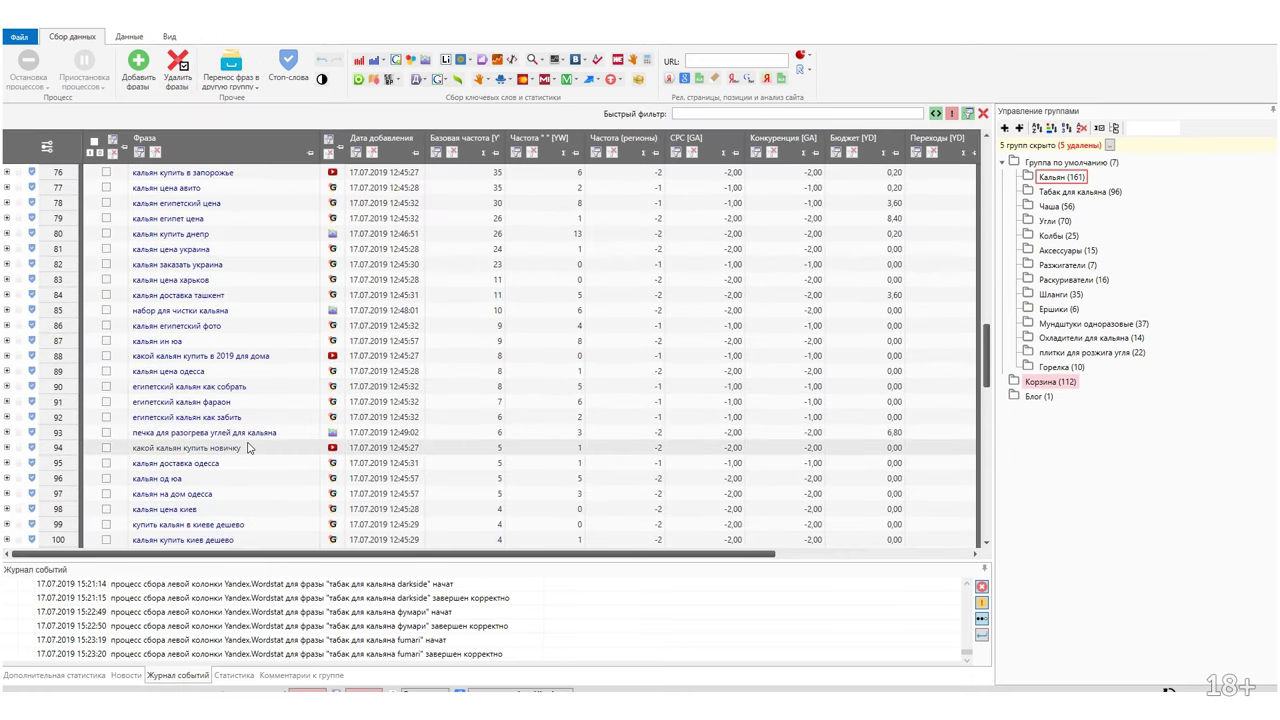
scroll(245, 426, "down", 4)
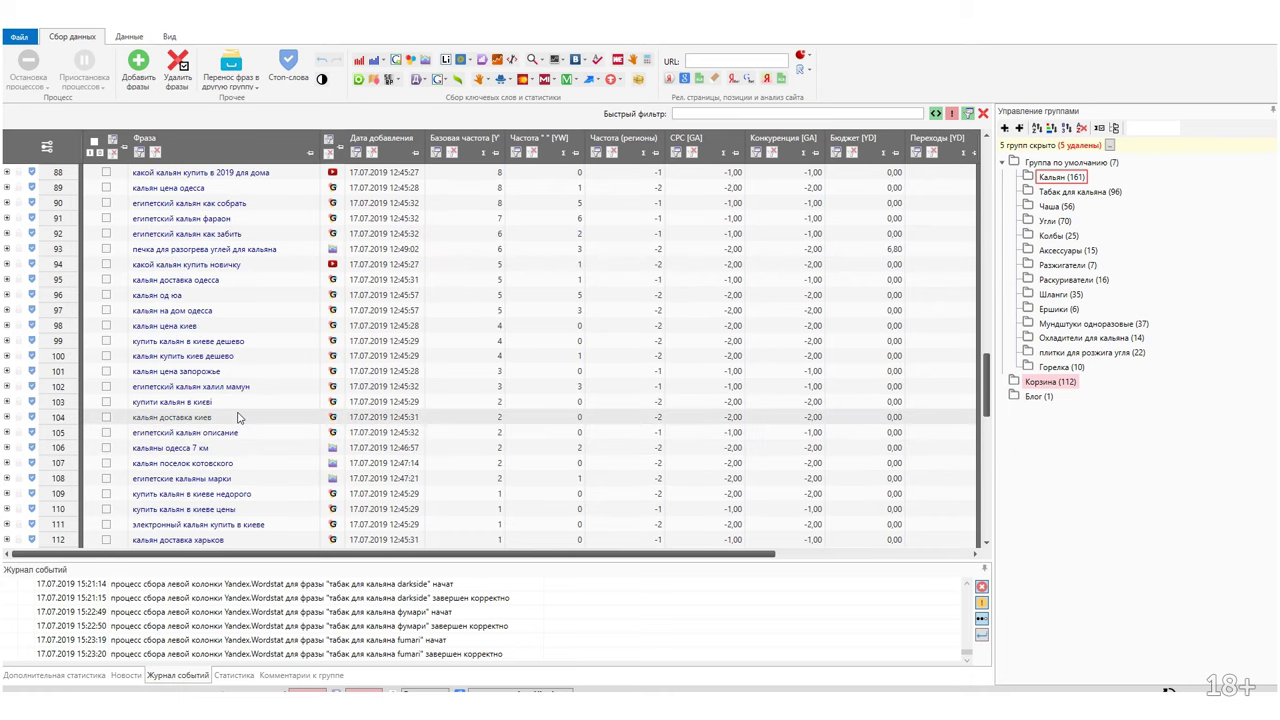
left_click(106, 448)
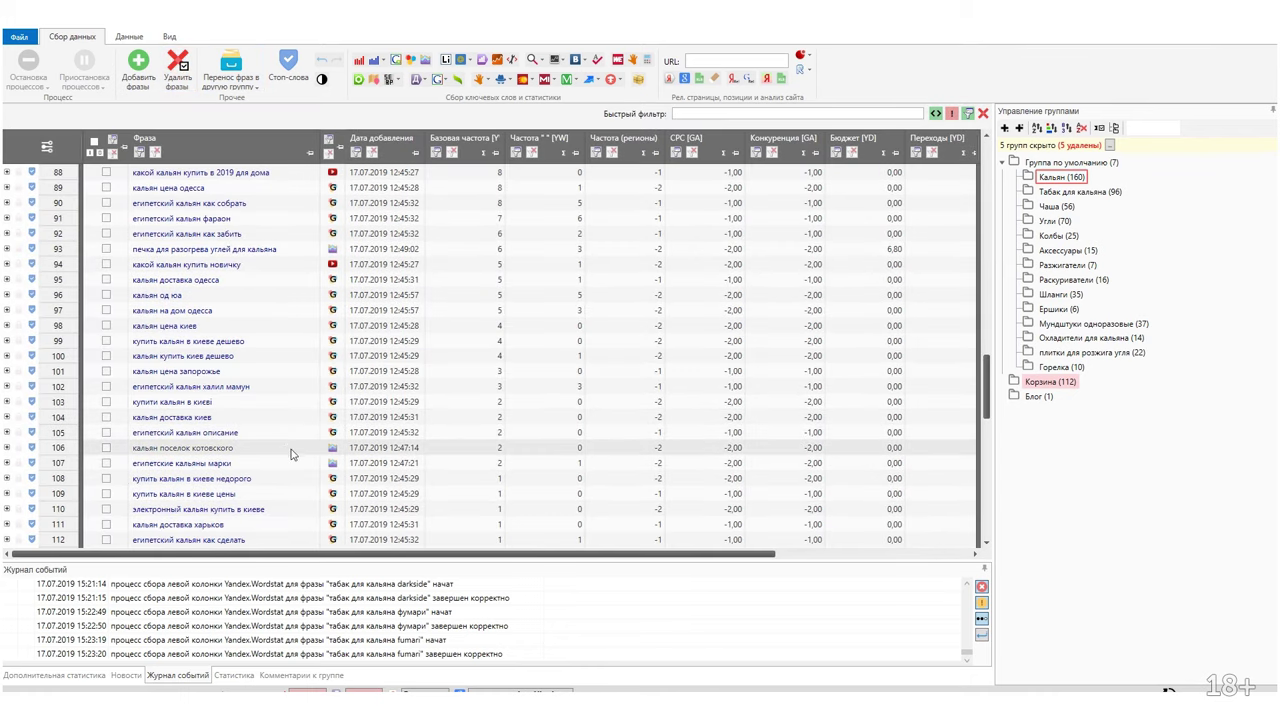
left_click(106, 448)
left_click(179, 68)
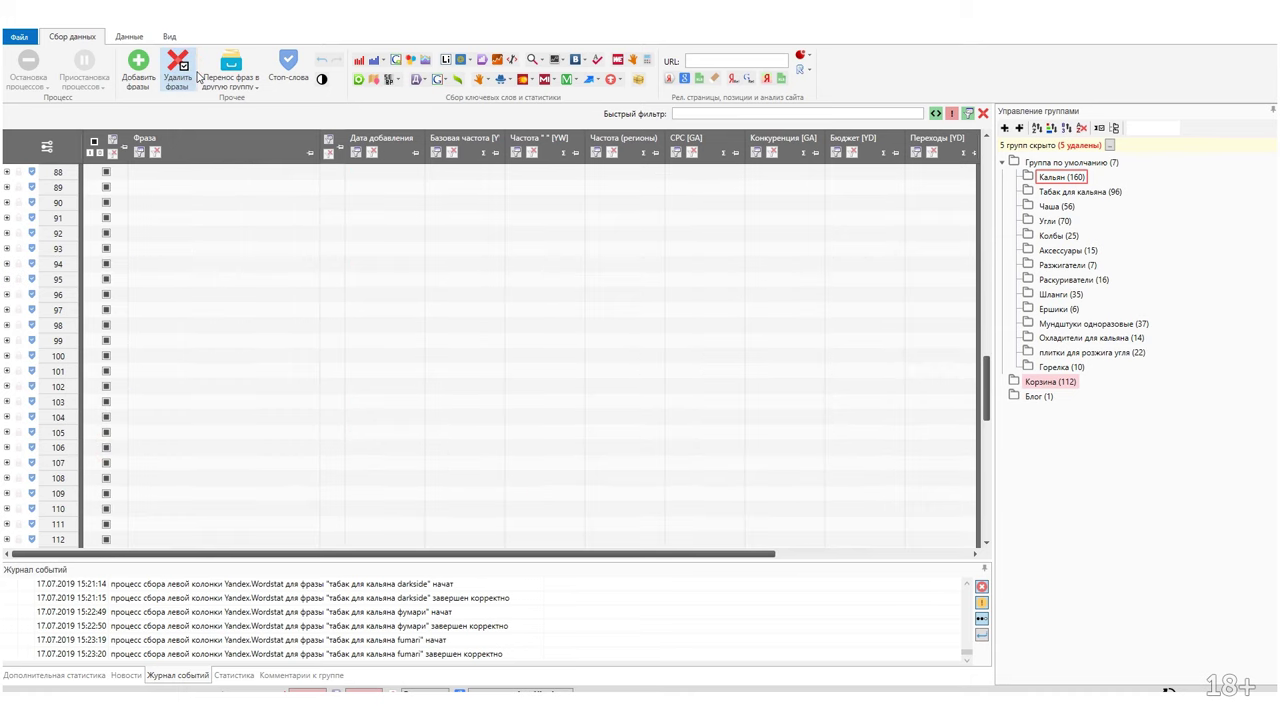
Transfer the phrase печка для разогрева углей для кальяна from Кальян to the Аксессуары group.
scroll(331, 397, "up", 4)
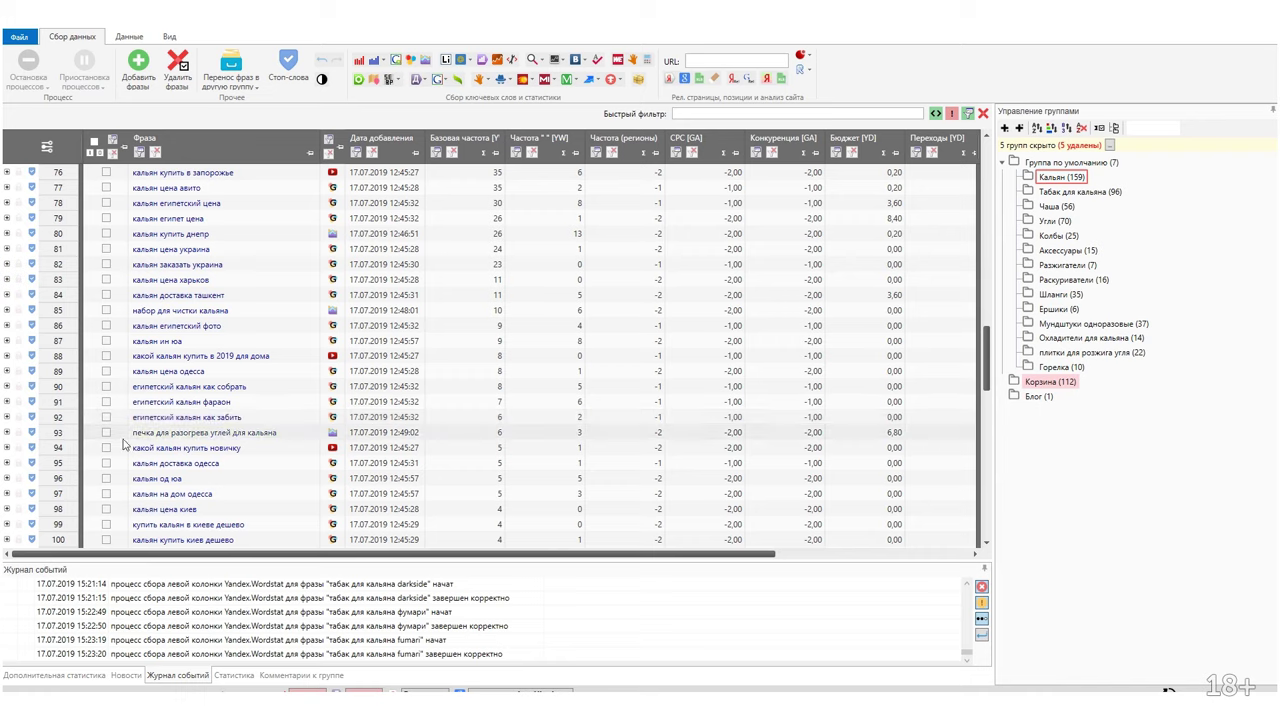
left_click(107, 432)
left_click(231, 72)
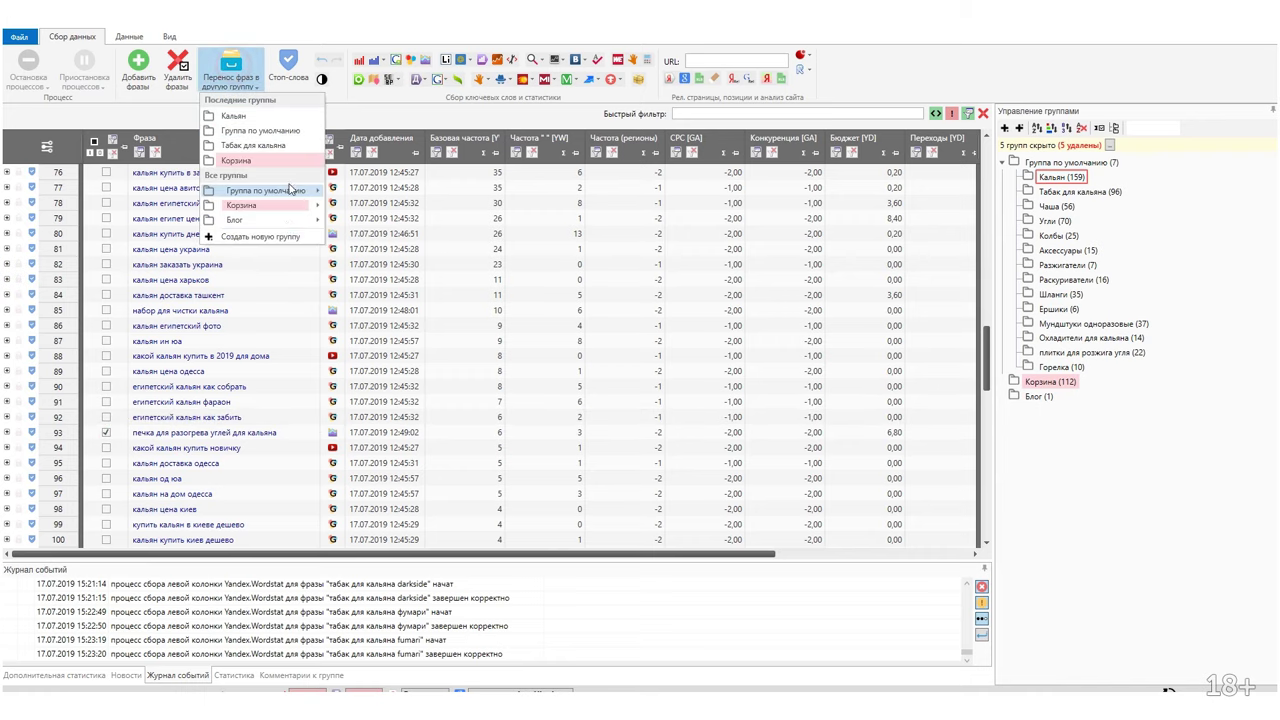
mouse_move(298, 192)
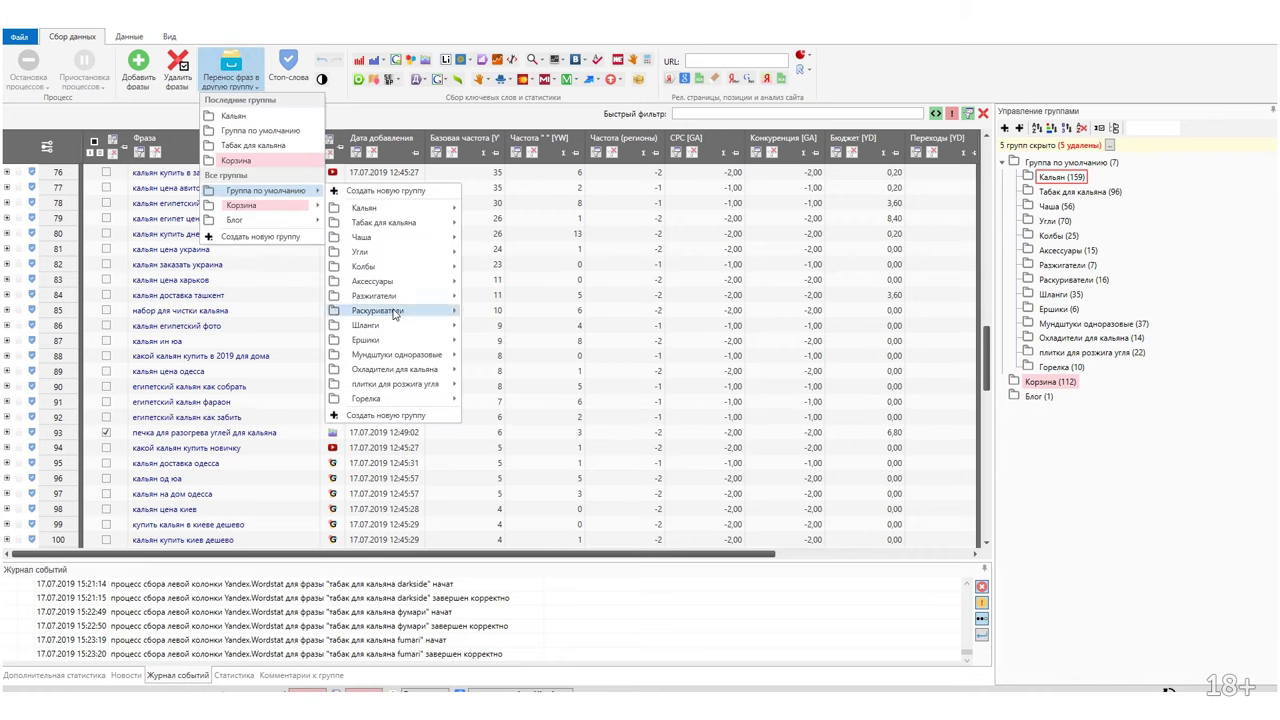
mouse_move(395, 300)
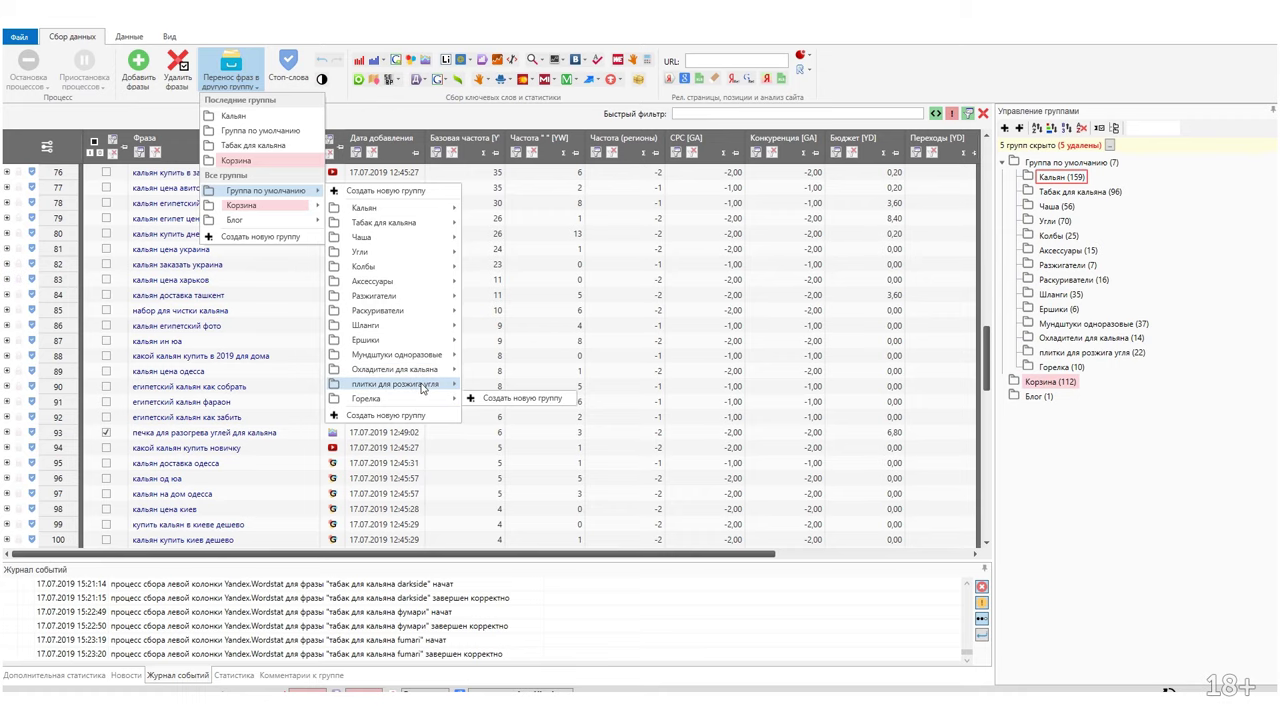
left_click(417, 281)
left_click(457, 457)
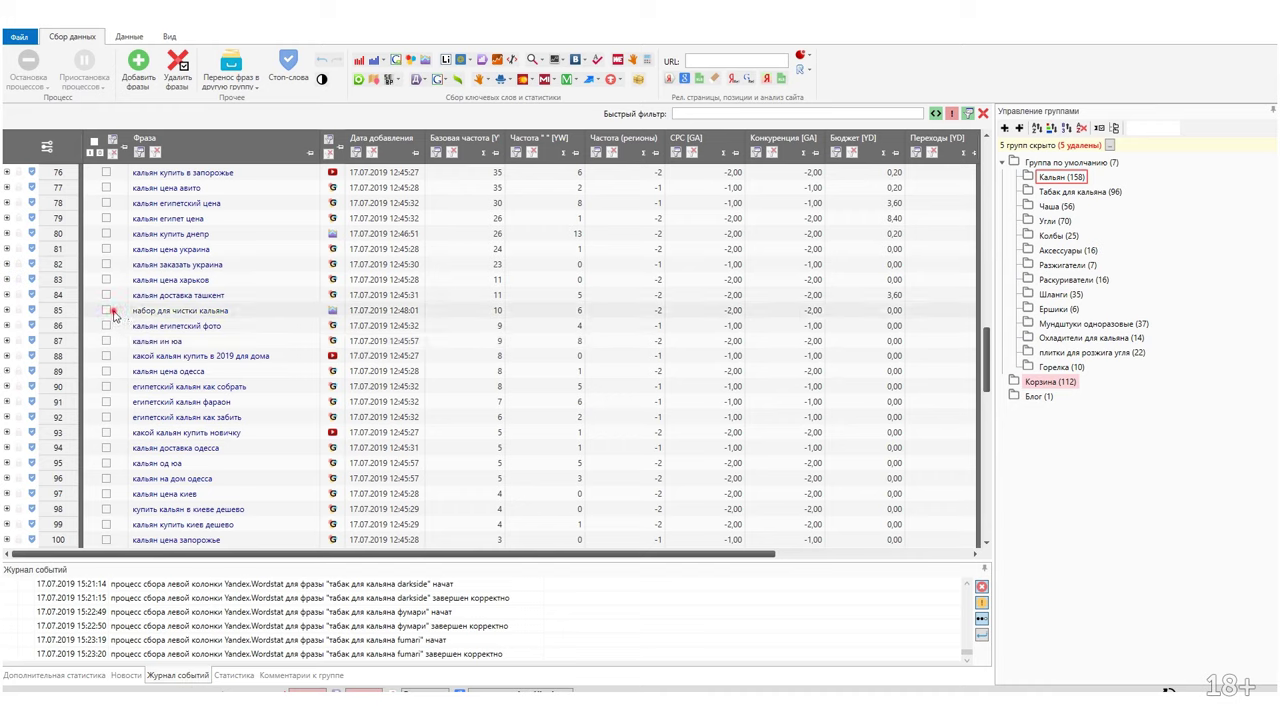
Transfer the phrase набор для чистки кальяна from Кальян to the Ершики group.
left_click(107, 311)
left_click(231, 72)
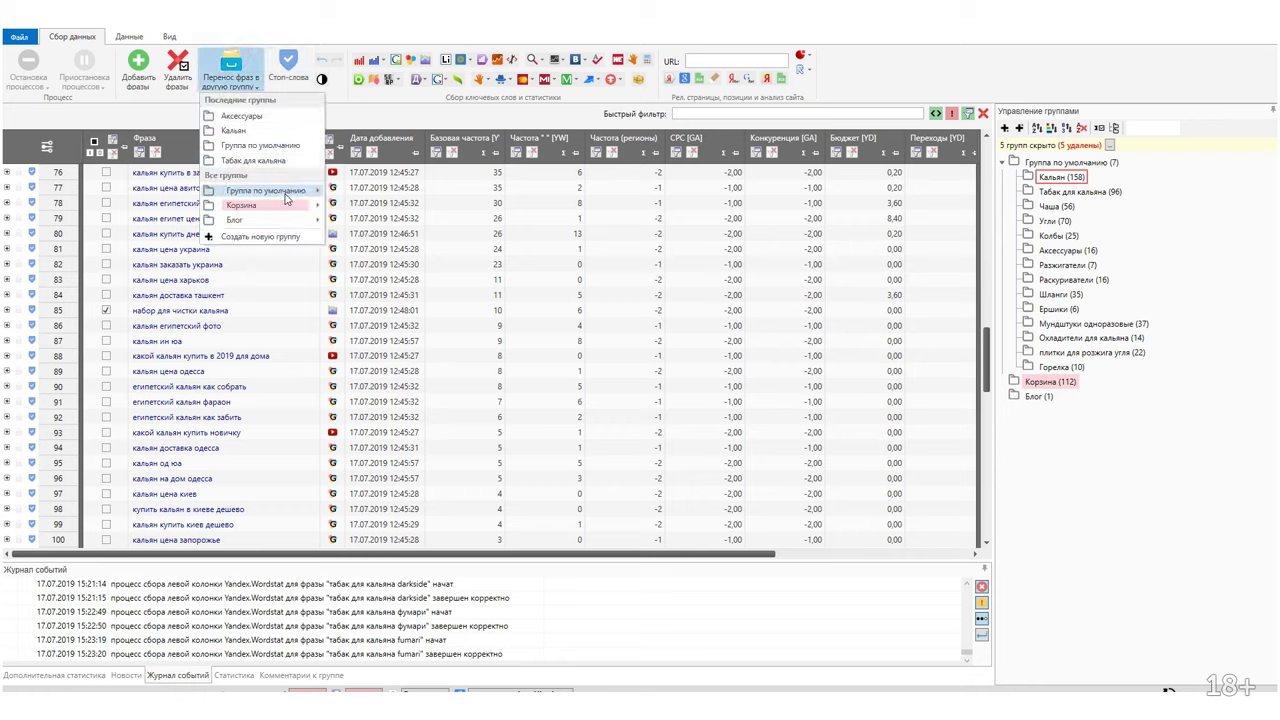
left_click(395, 338)
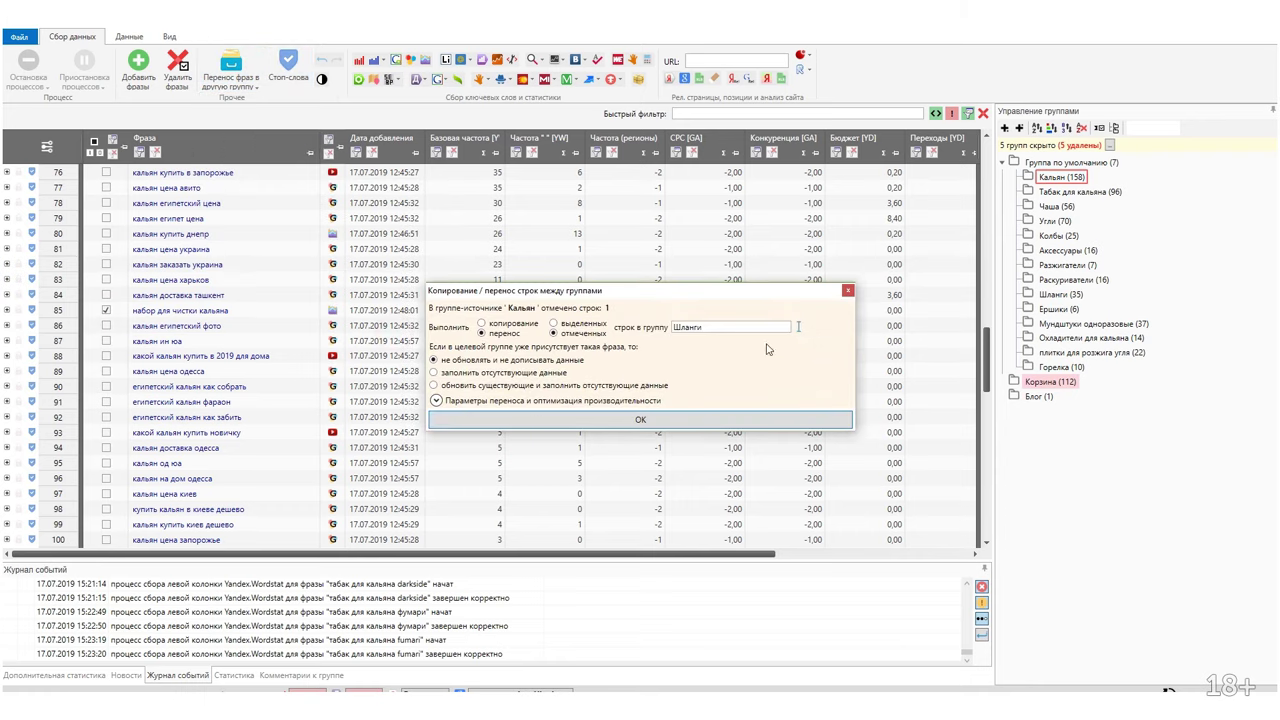
left_click(847, 291)
left_click(231, 72)
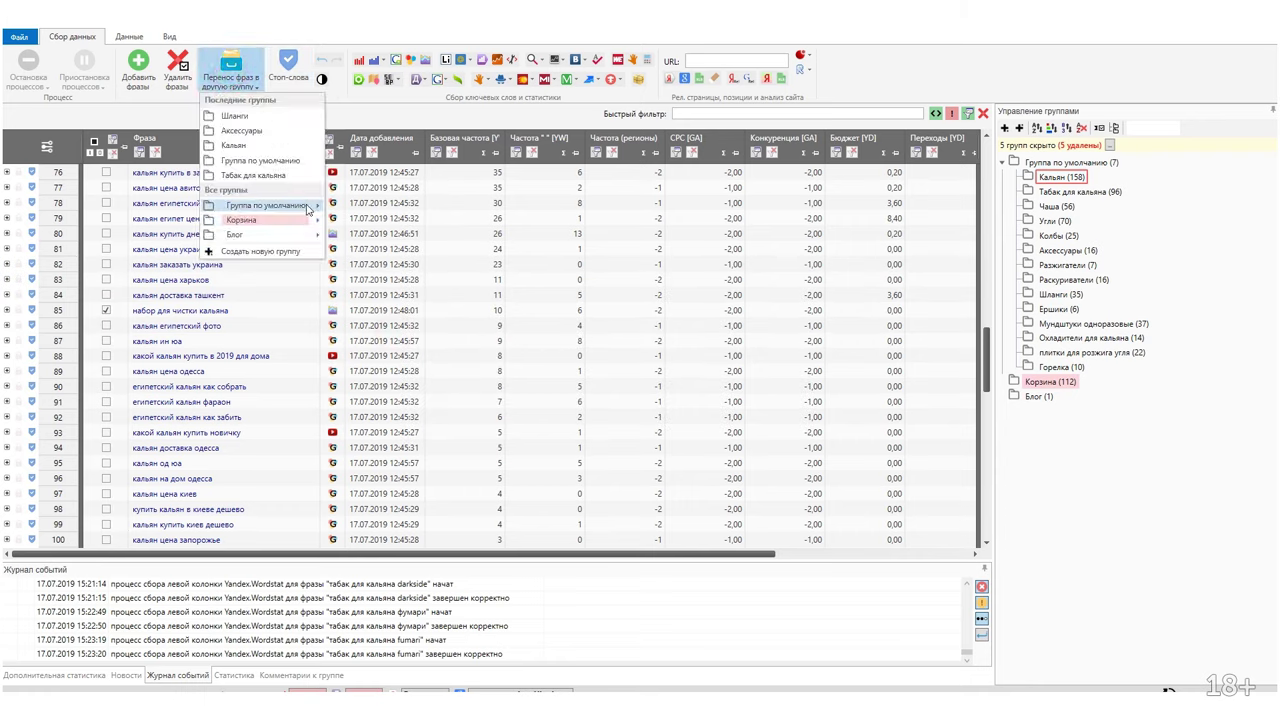
mouse_move(290, 205)
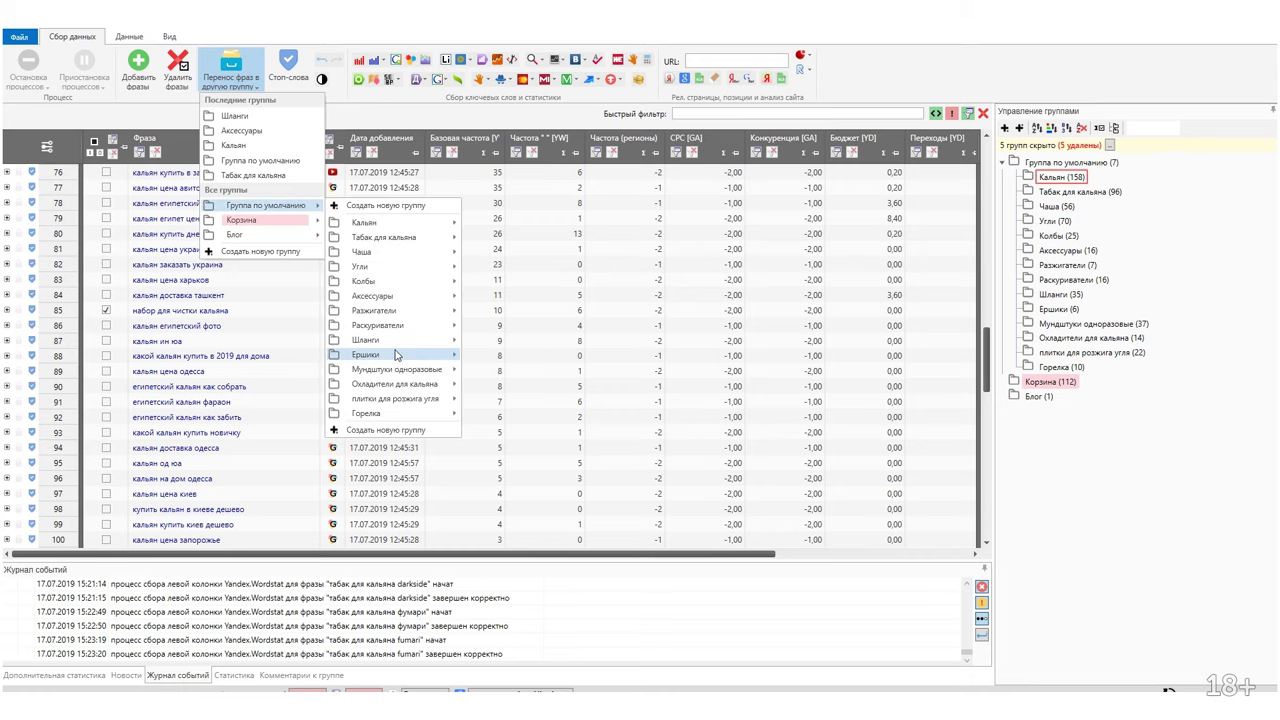
left_click(396, 355)
left_click(598, 428)
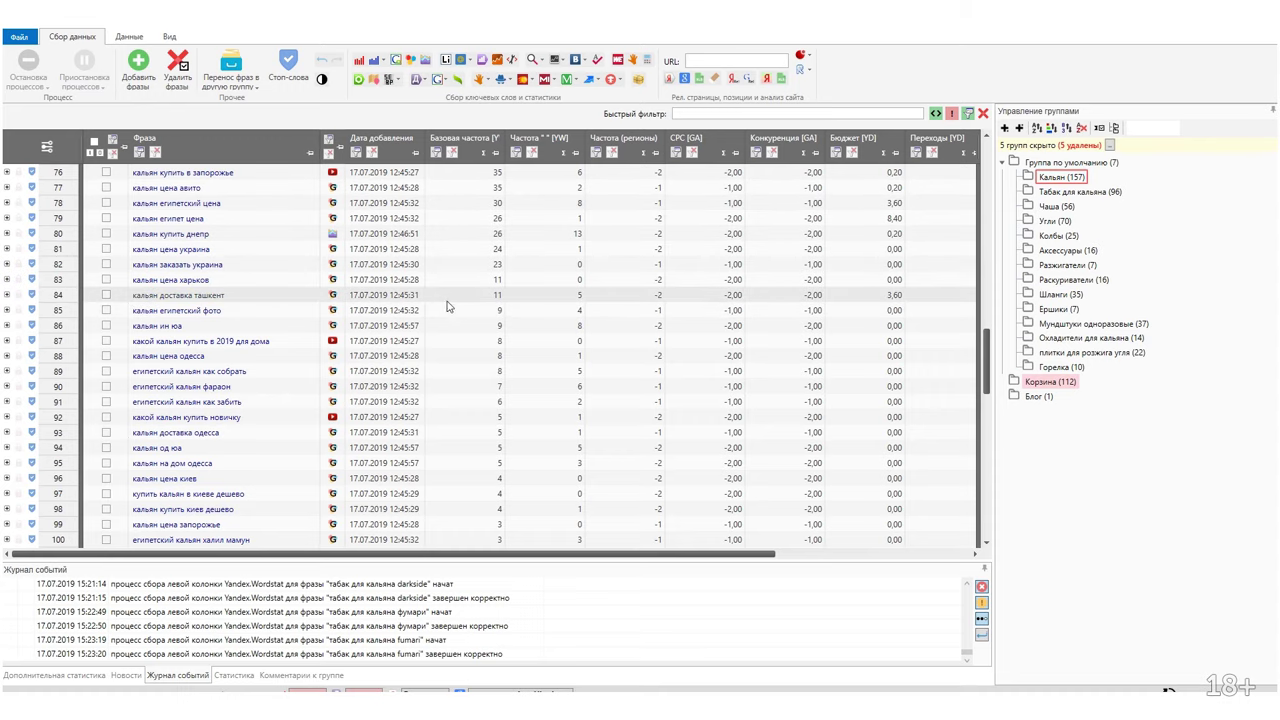
Delete the phrases аренда кальяна and кальян опт from the Кальян group.
scroll(444, 304, "up", 3)
scroll(444, 300, "up", 20)
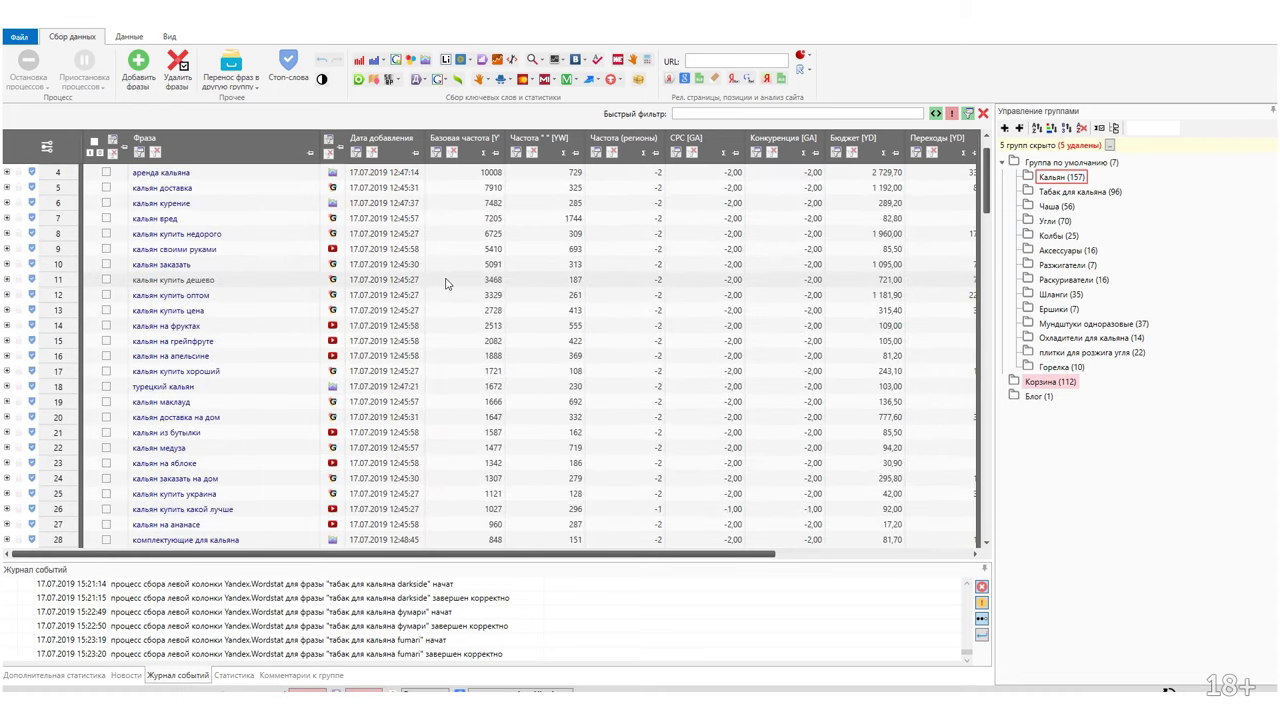
left_click(167, 265)
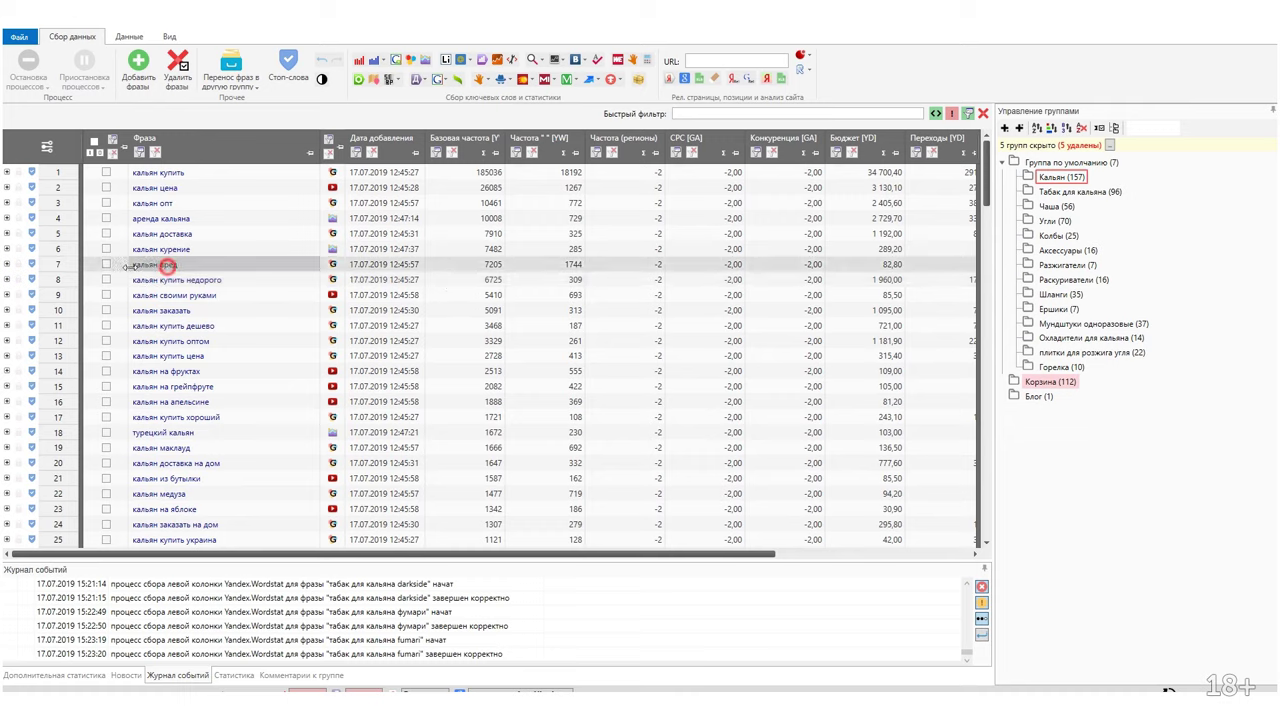
left_click(106, 250)
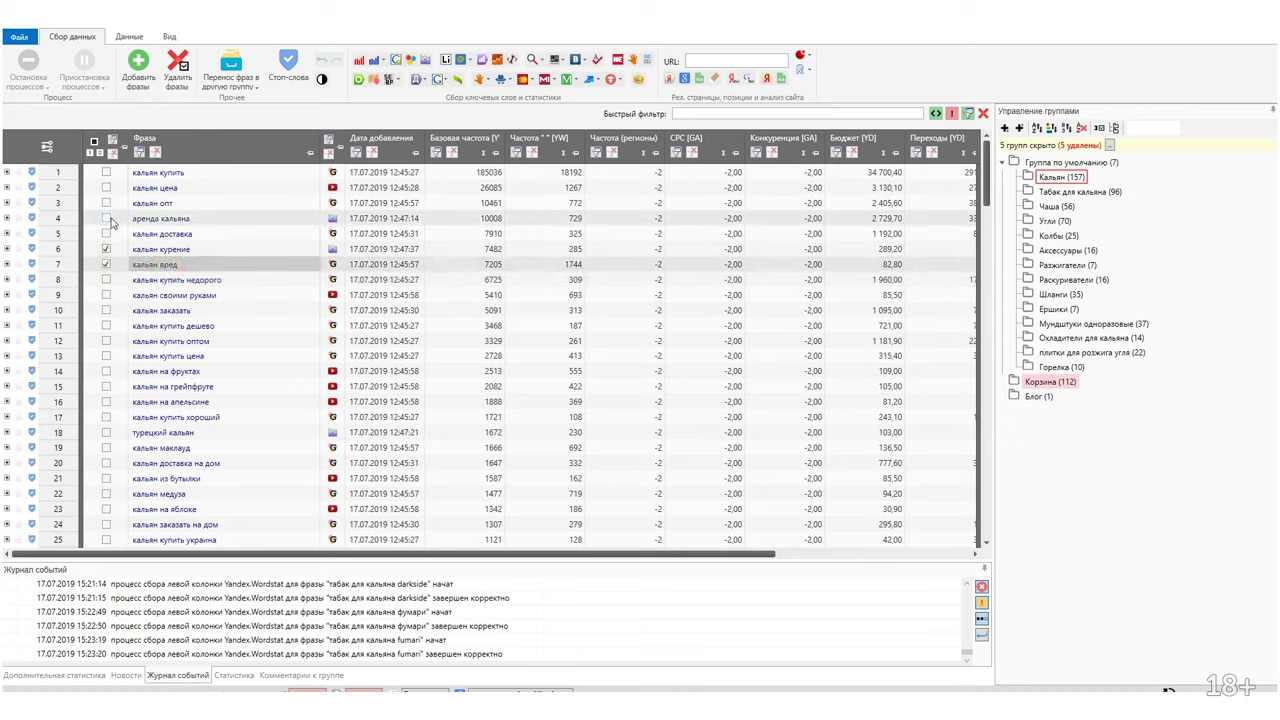
left_click(106, 250)
left_click(106, 218)
left_click(177, 70)
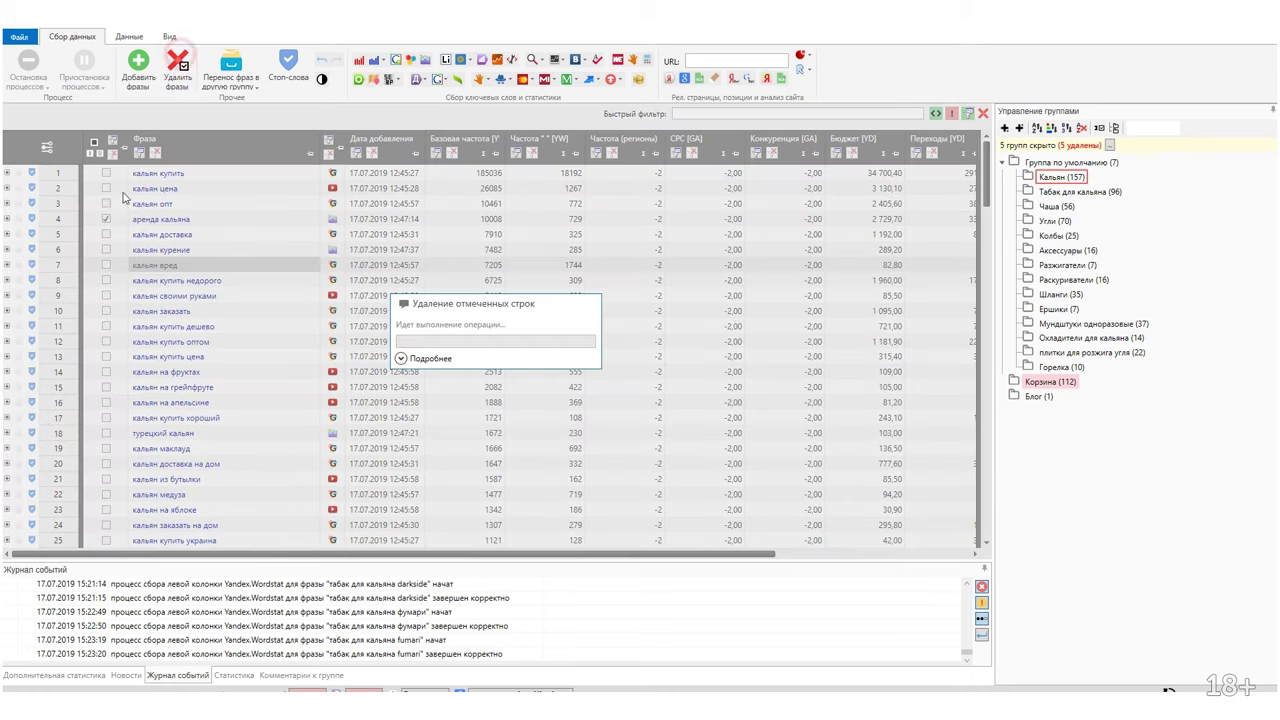
left_click(106, 203)
left_click(177, 70)
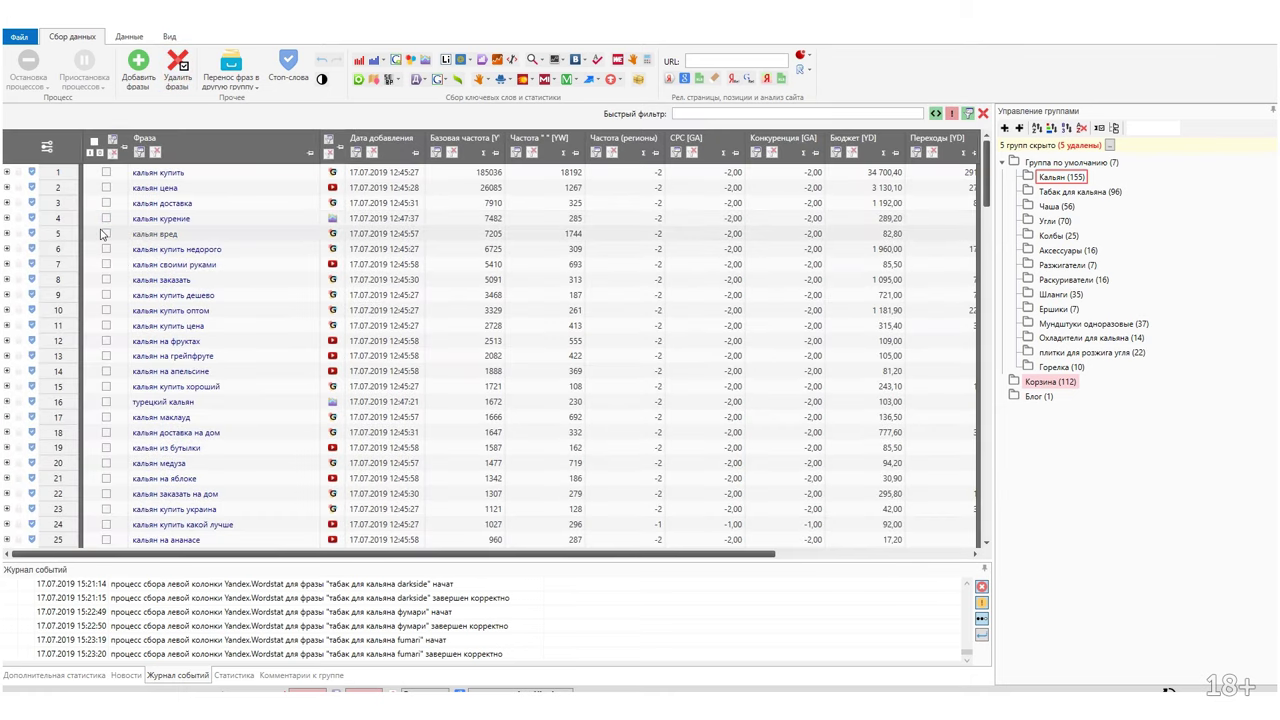
Mark the phrases кальян вред, кальян своими руками, кальян курение, кальян на грейпфруте, кальян на фруктах and кальян на апельсине.
left_click(106, 233)
left_click(106, 263)
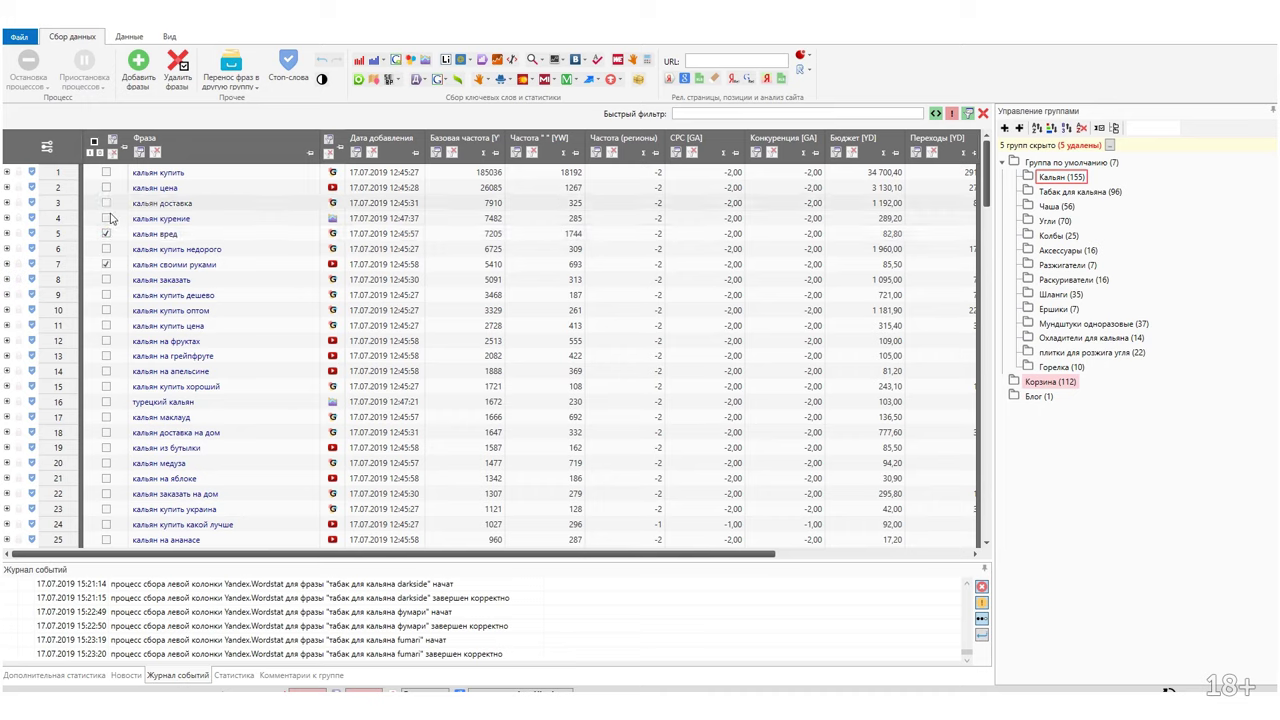
left_click(106, 218)
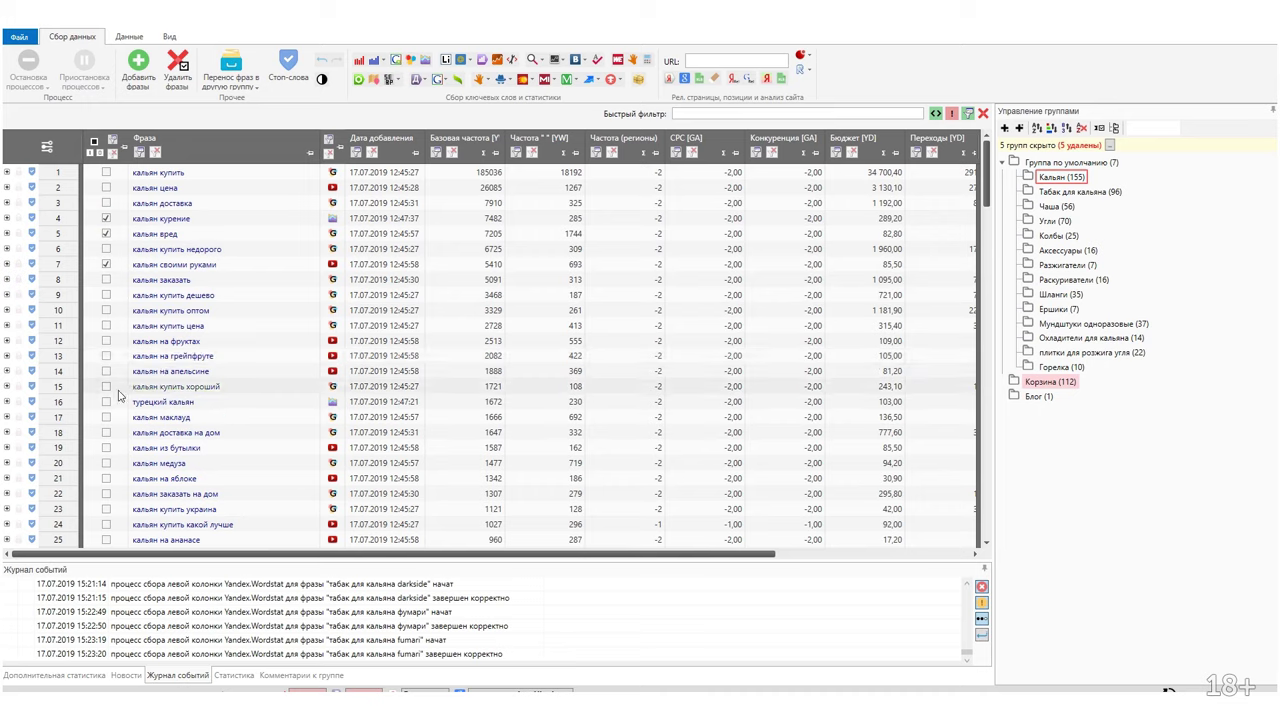
left_click(106, 355)
left_click(106, 340)
left_click(106, 371)
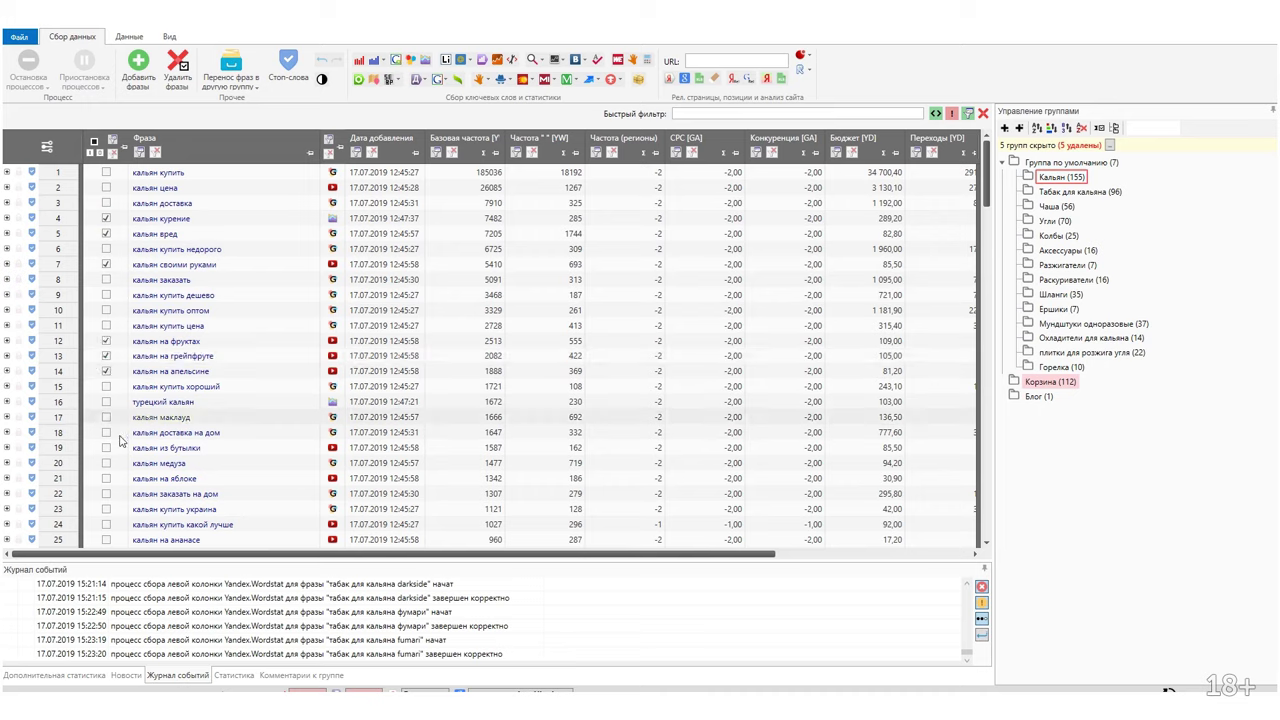
Mark the phrases кальян маклауд, турецкий кальян, кальян на яблоке and кальян медуза.
left_click(106, 417)
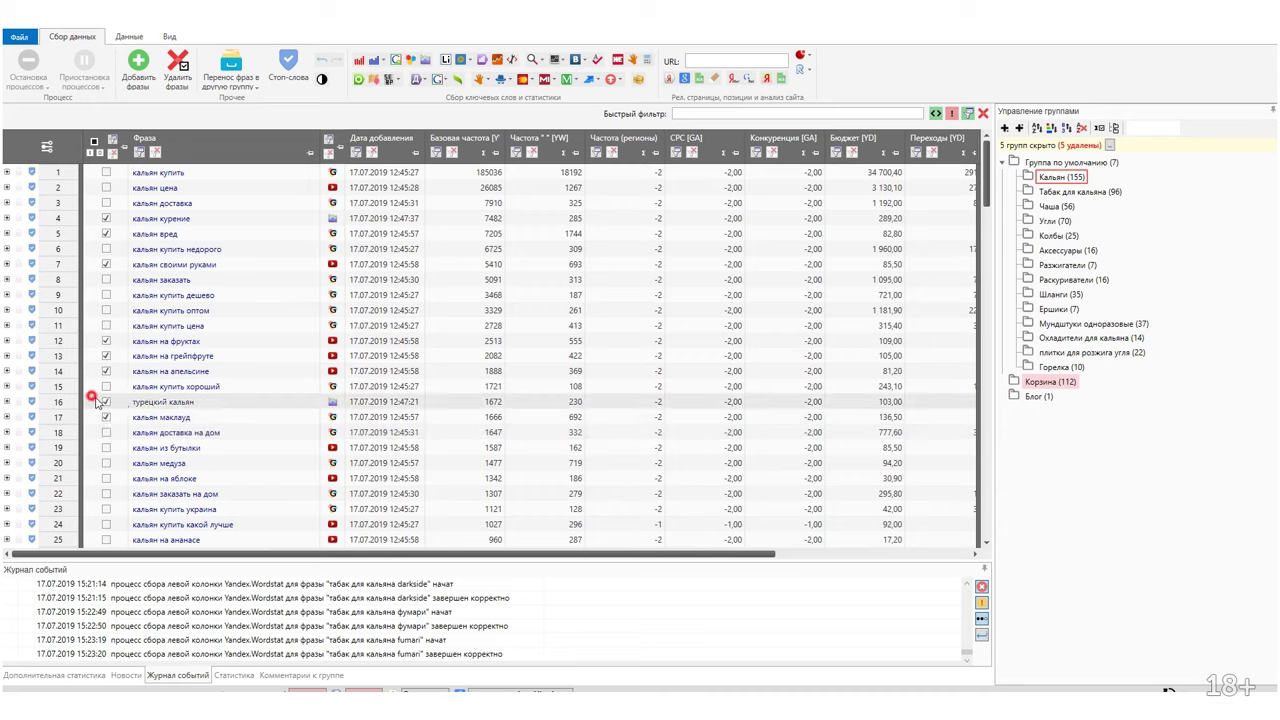
left_click(90, 478)
left_click(106, 463)
Mark кальян на стакане, русские кальяны, кальян на ананасе, кальян египет, кальян yahya, профессиональные кальяны and выездной кальян.
scroll(110, 480, "down", 4)
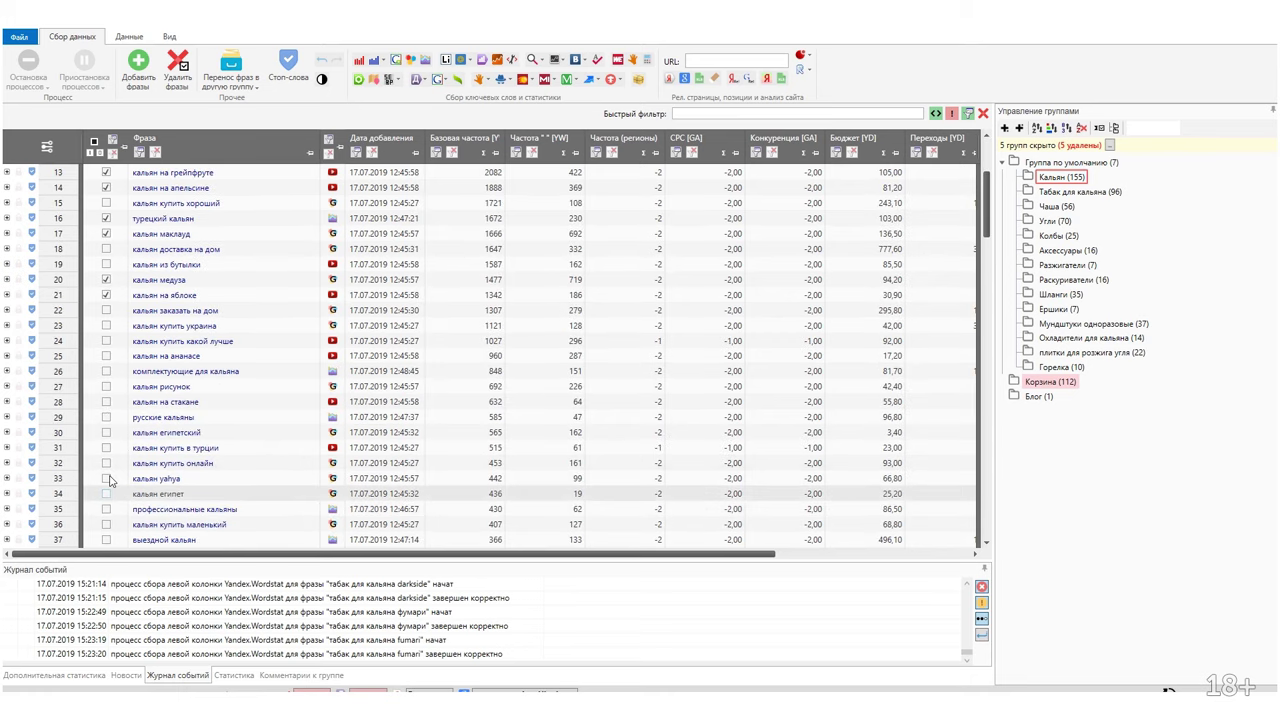
left_click(106, 401)
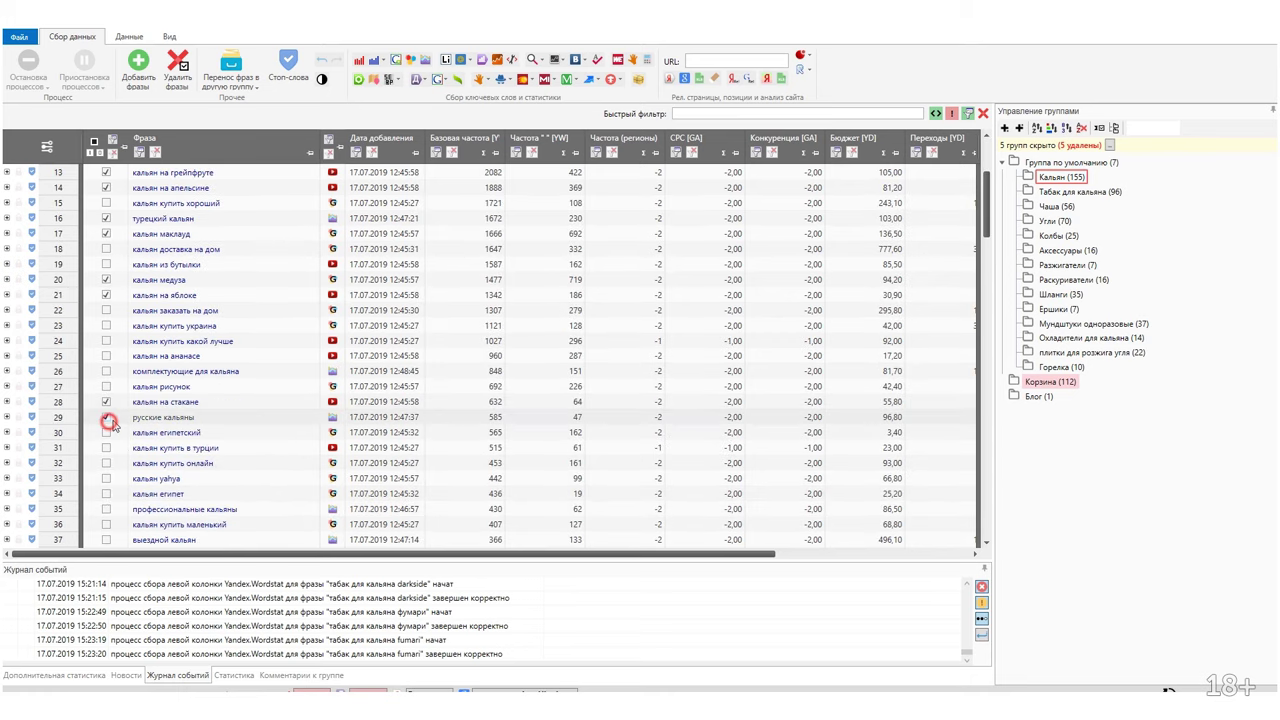
left_click(107, 419)
left_click(107, 358)
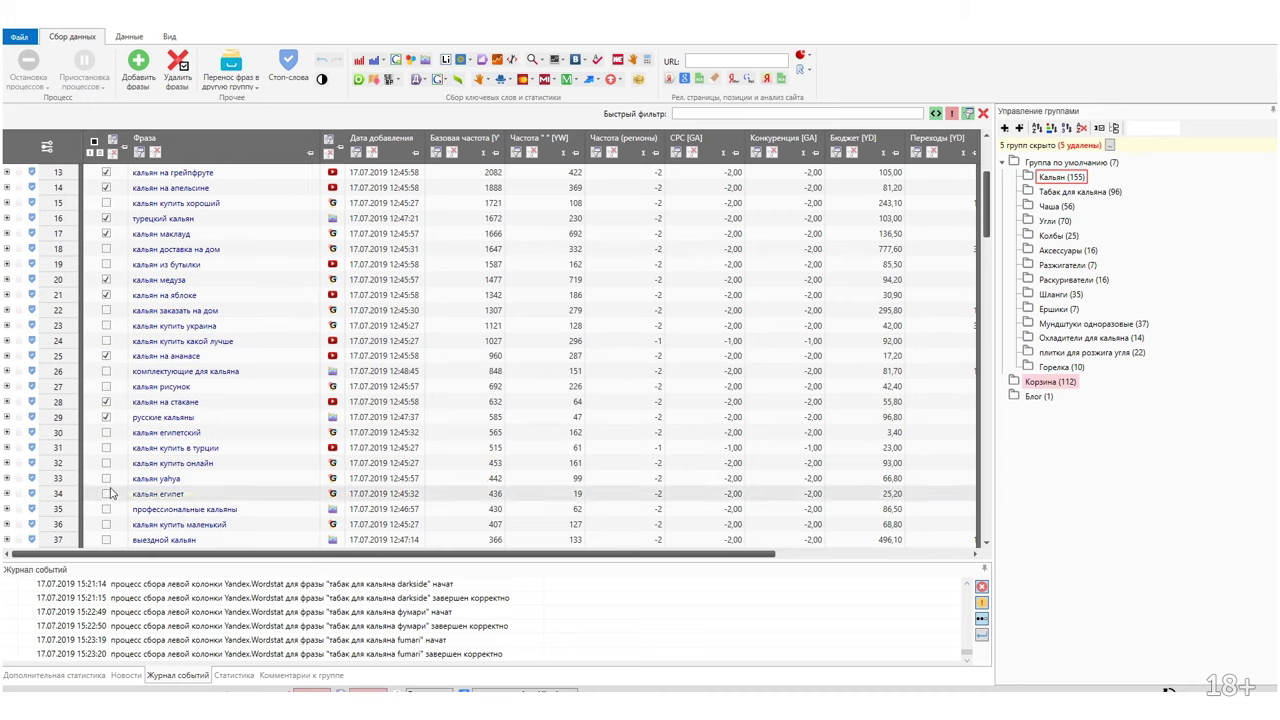
left_click(106, 493)
left_click(106, 478)
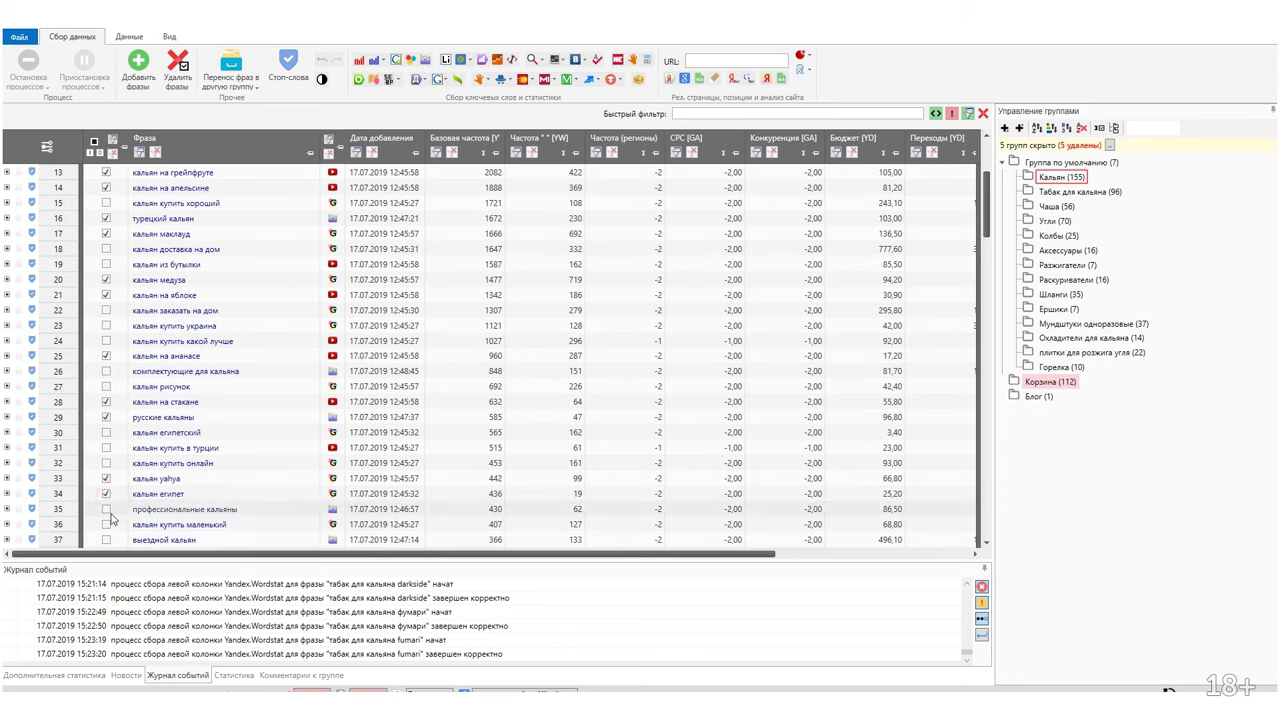
left_click(108, 511)
scroll(110, 446, "down", 2)
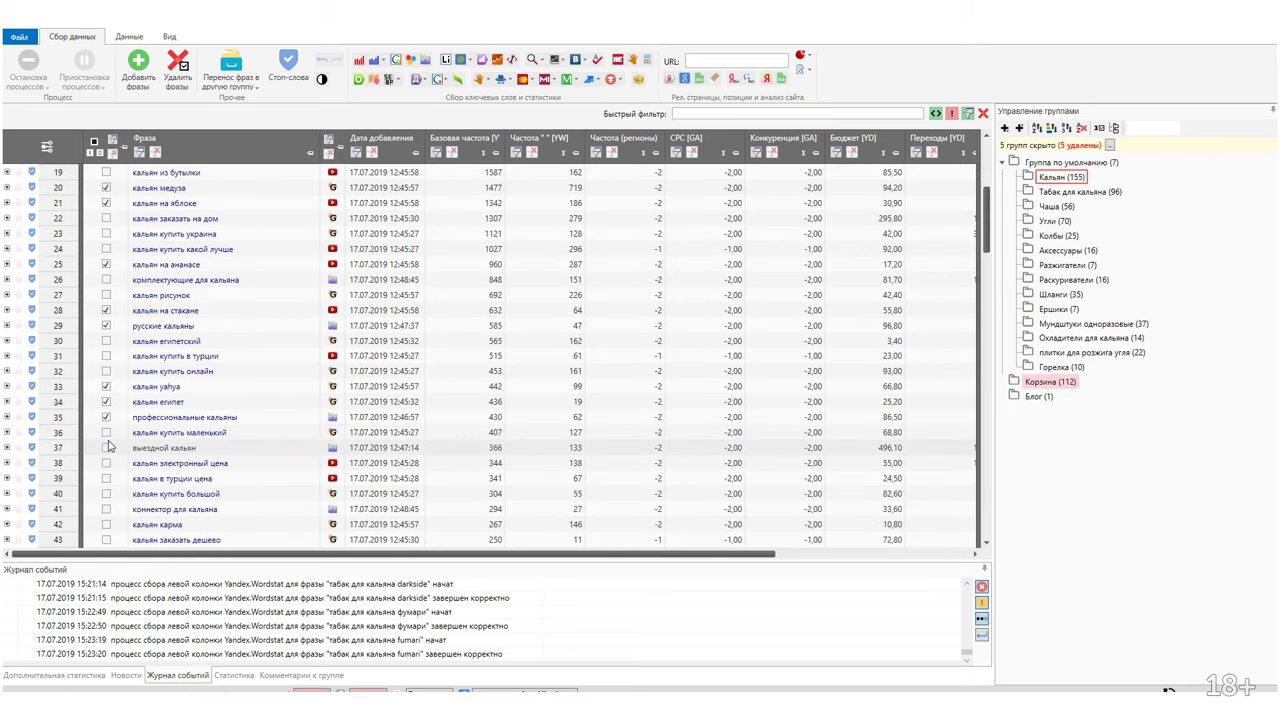
left_click(106, 448)
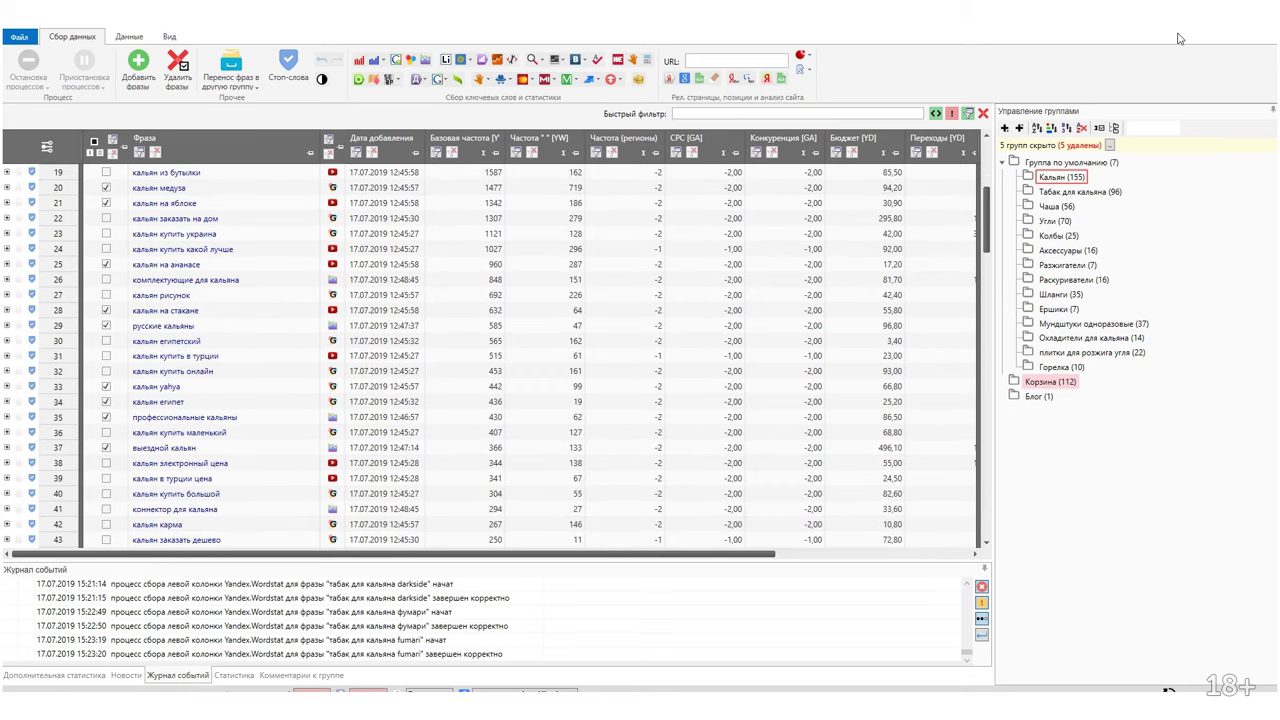
Sort the Кальян group by base frequency in descending order and look through its phrases.
left_click(1112, 162)
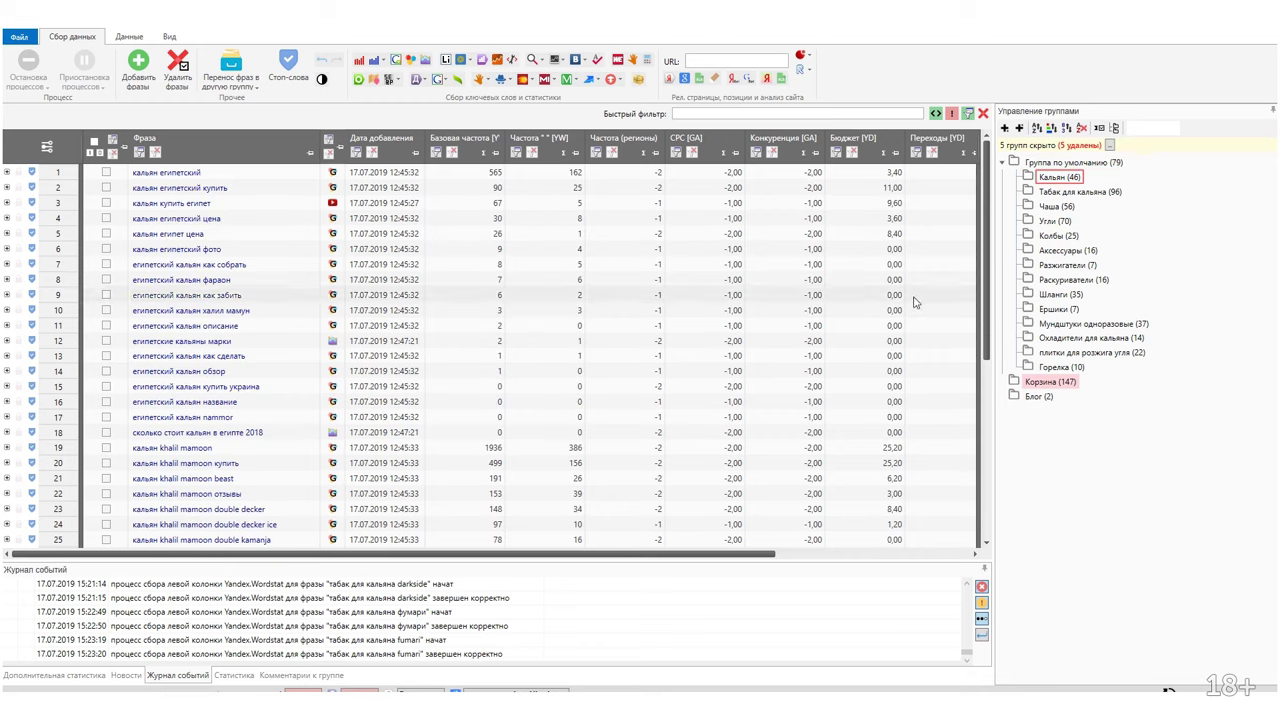
left_click(465, 140)
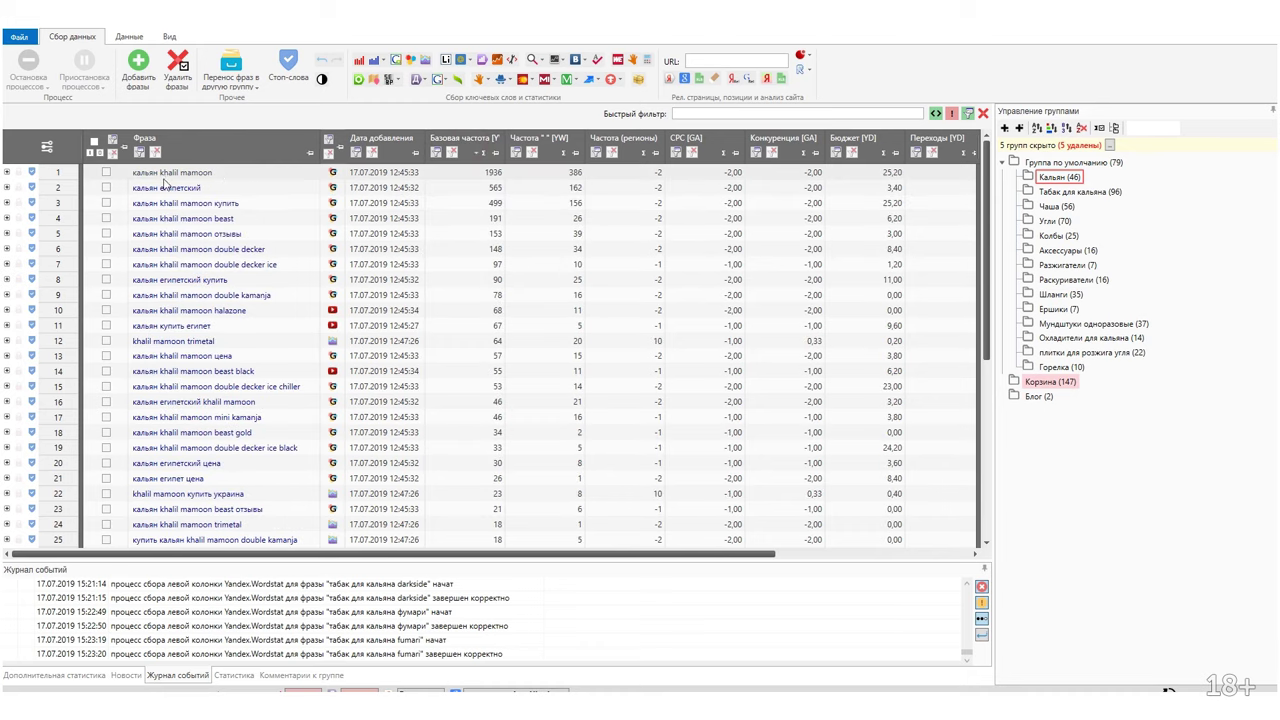
scroll(500, 285, "down", 7)
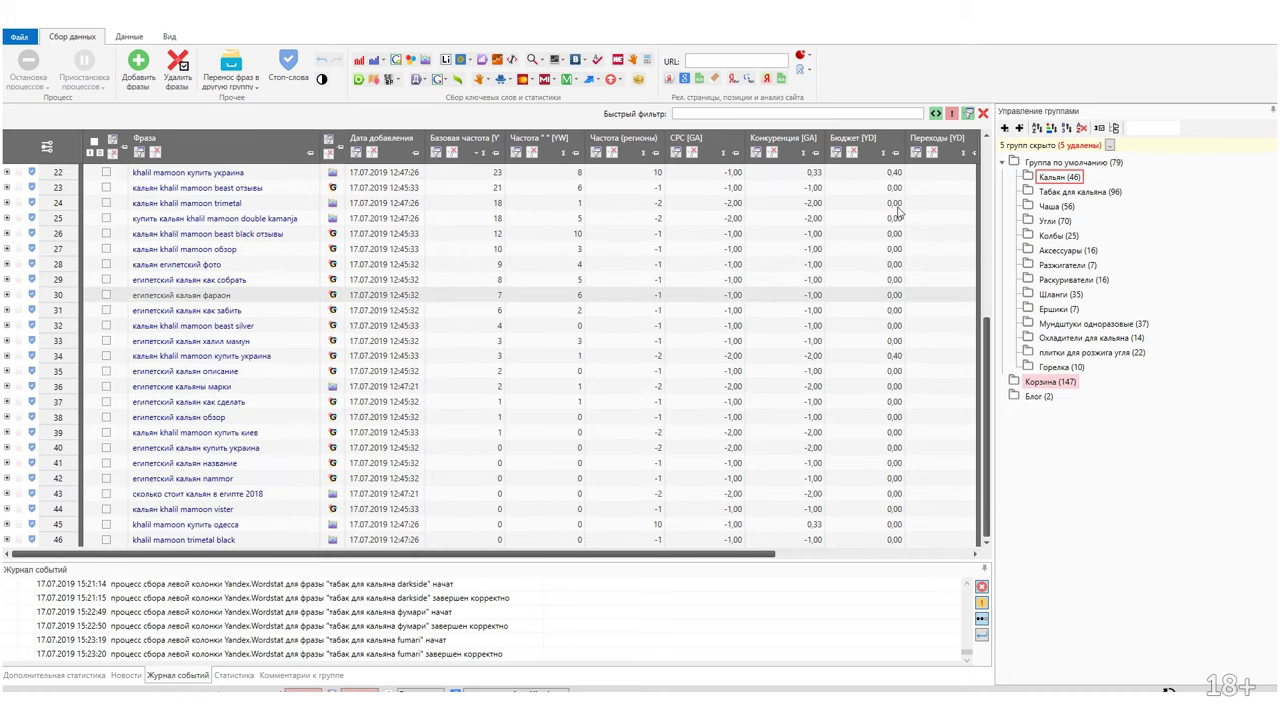
Transfer the phrase коннектор для кальяна from Группа по умолчанию to the Аксессуары group.
left_click(1068, 161)
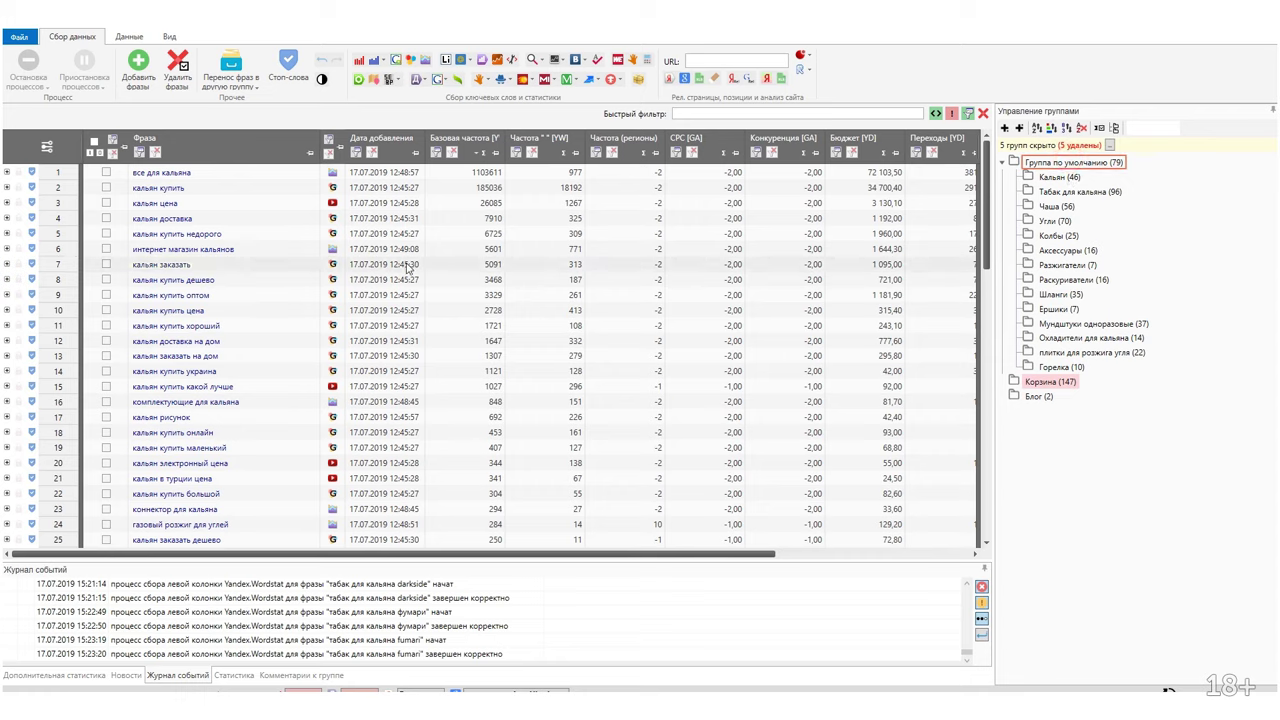
left_click(106, 509)
left_click(231, 72)
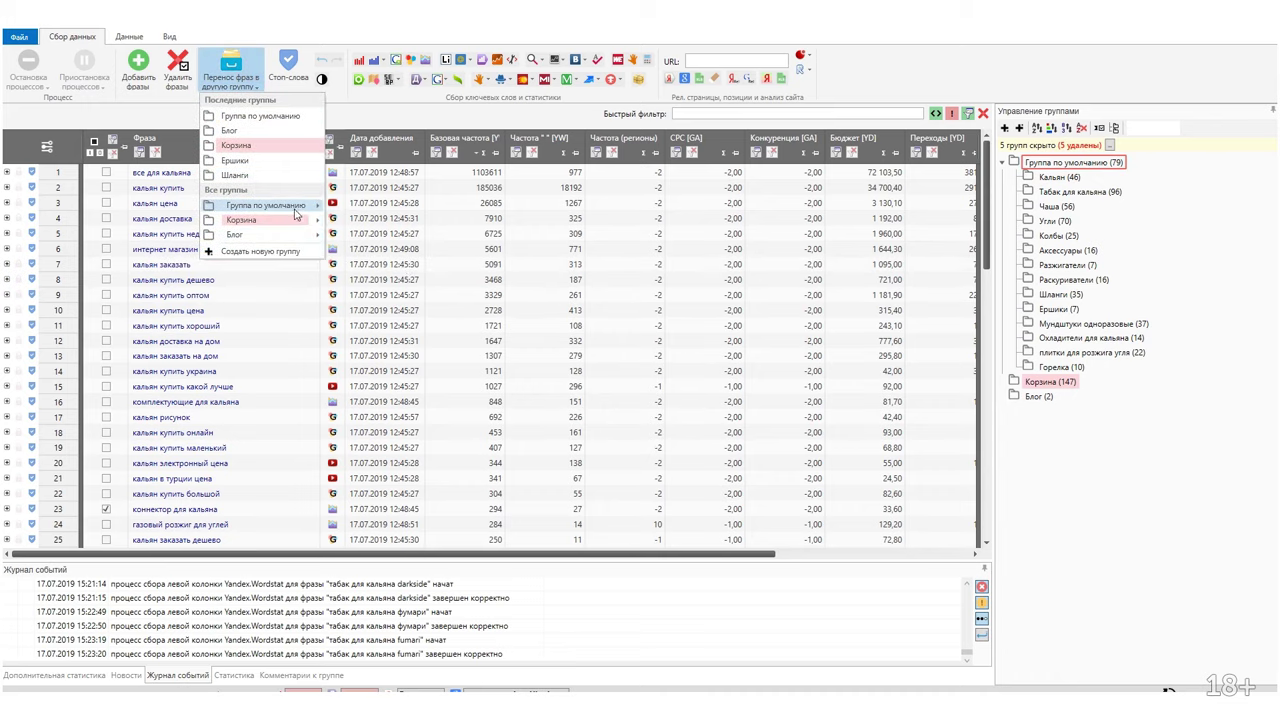
mouse_move(295, 207)
left_click(388, 298)
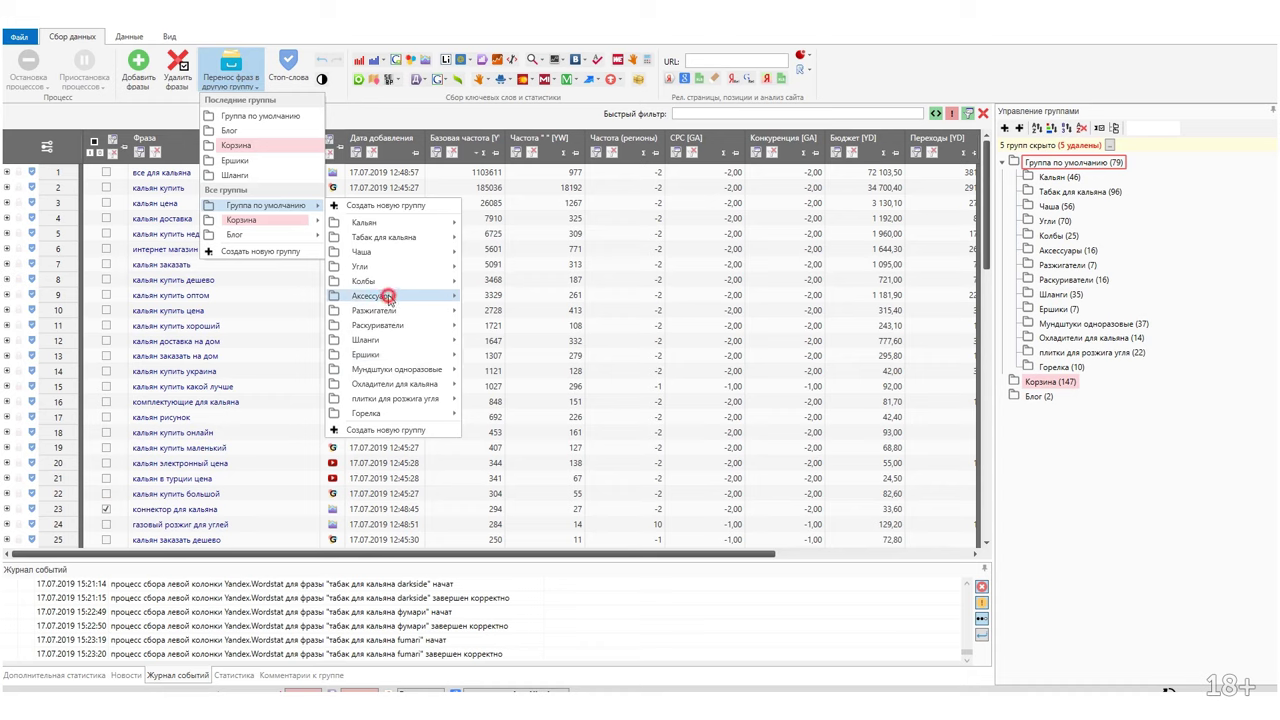
left_click(686, 437)
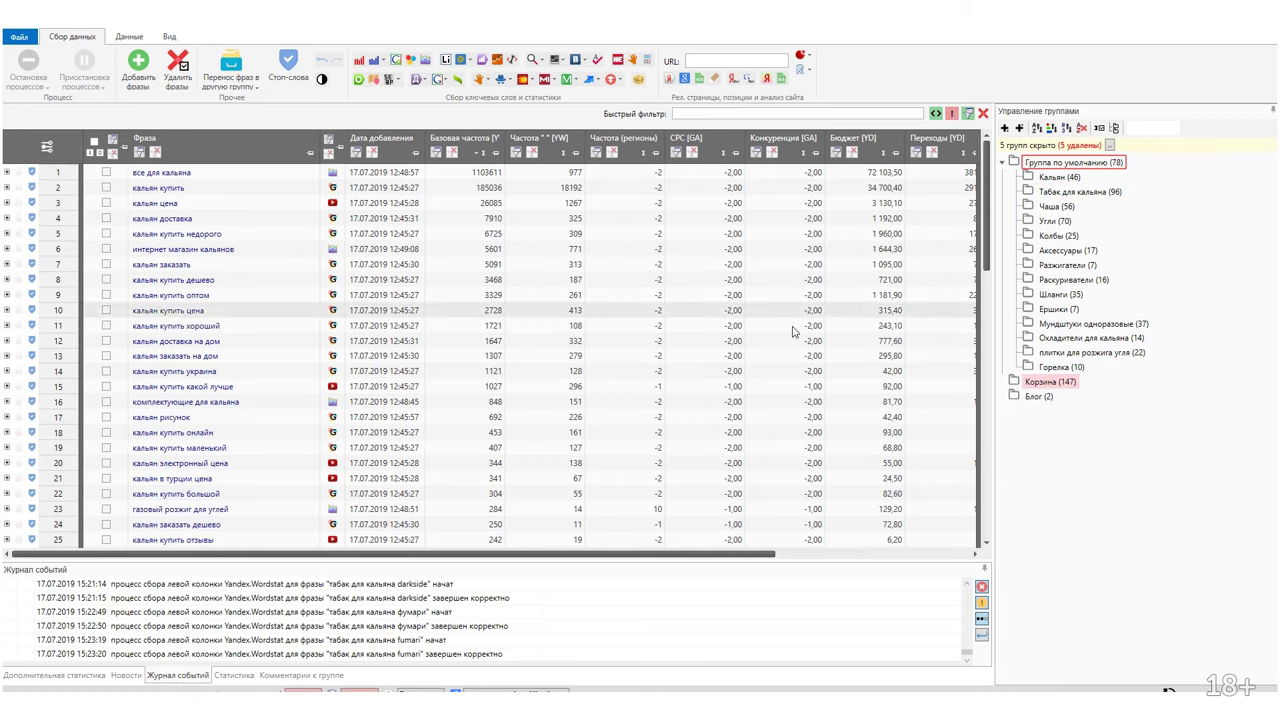
Review the phrases in Группа по умолчанию and in the Кальян group.
scroll(512, 272, "down", 18)
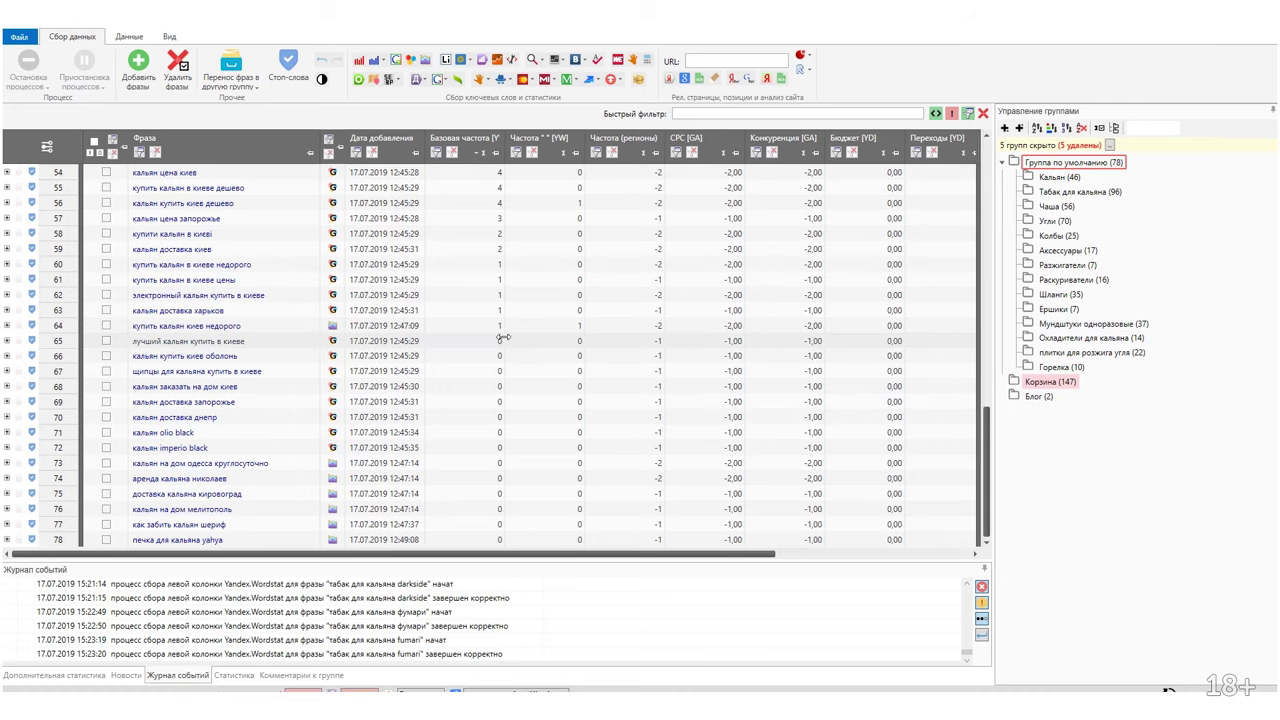
scroll(492, 336, "up", 1)
scroll(488, 341, "up", 15)
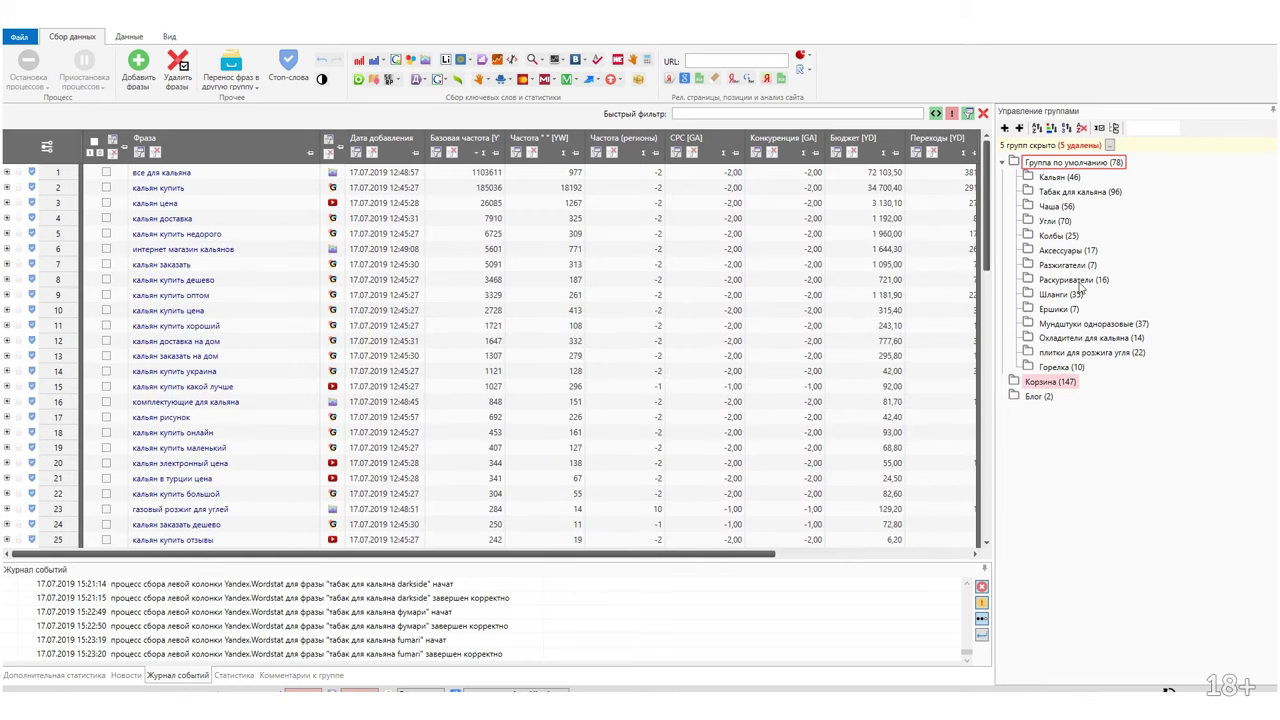
left_click(1058, 177)
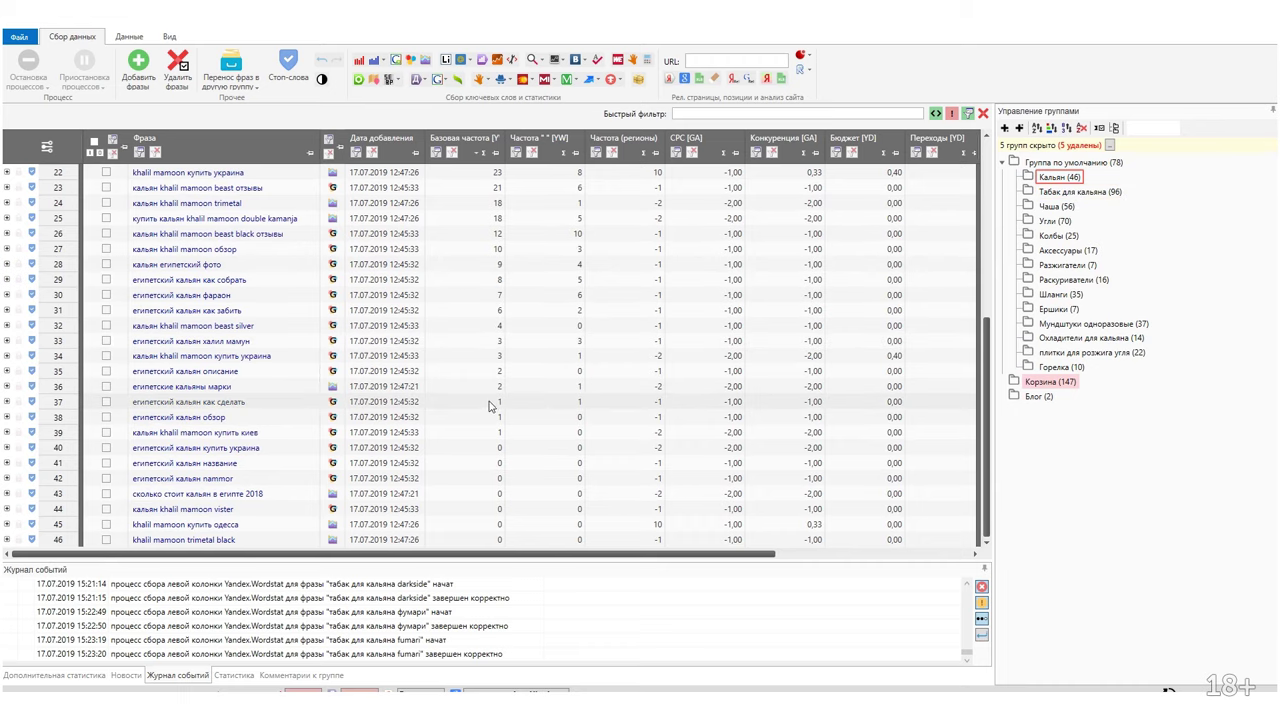
scroll(495, 405, "up", 7)
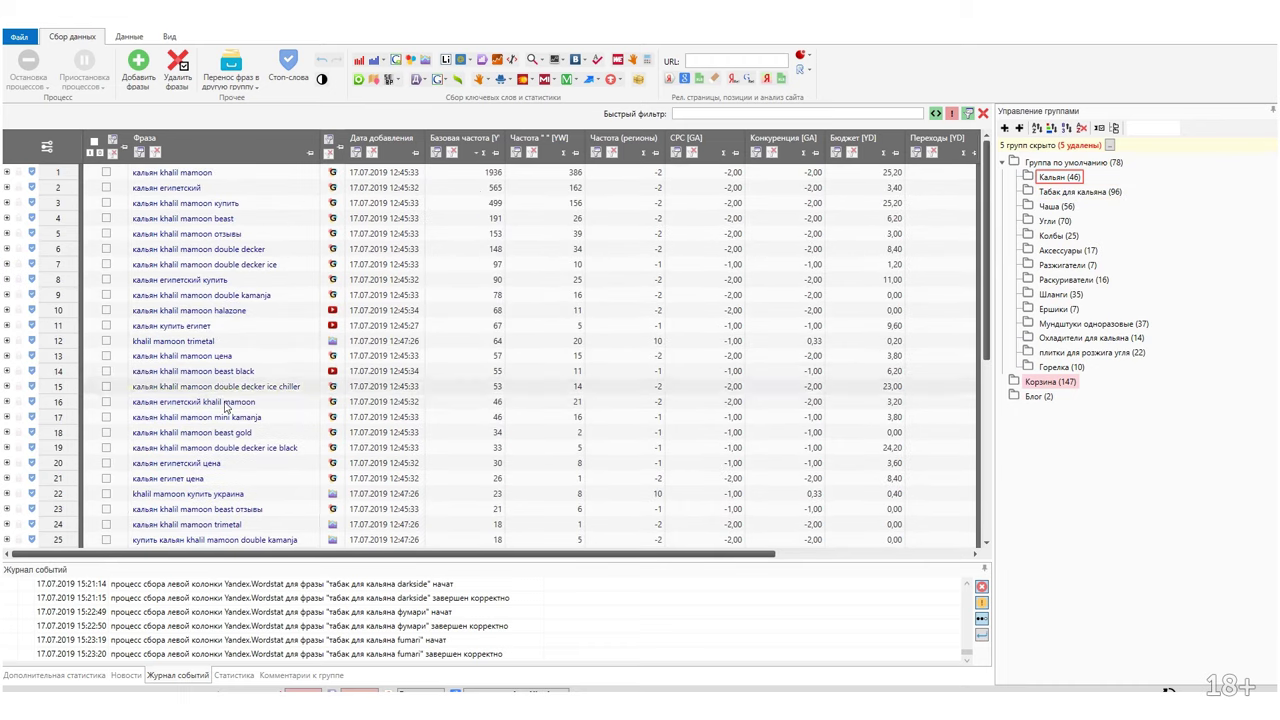
For the Табак для кальяна group, change the first stop-word entry to serbetli.
left_click(1062, 191)
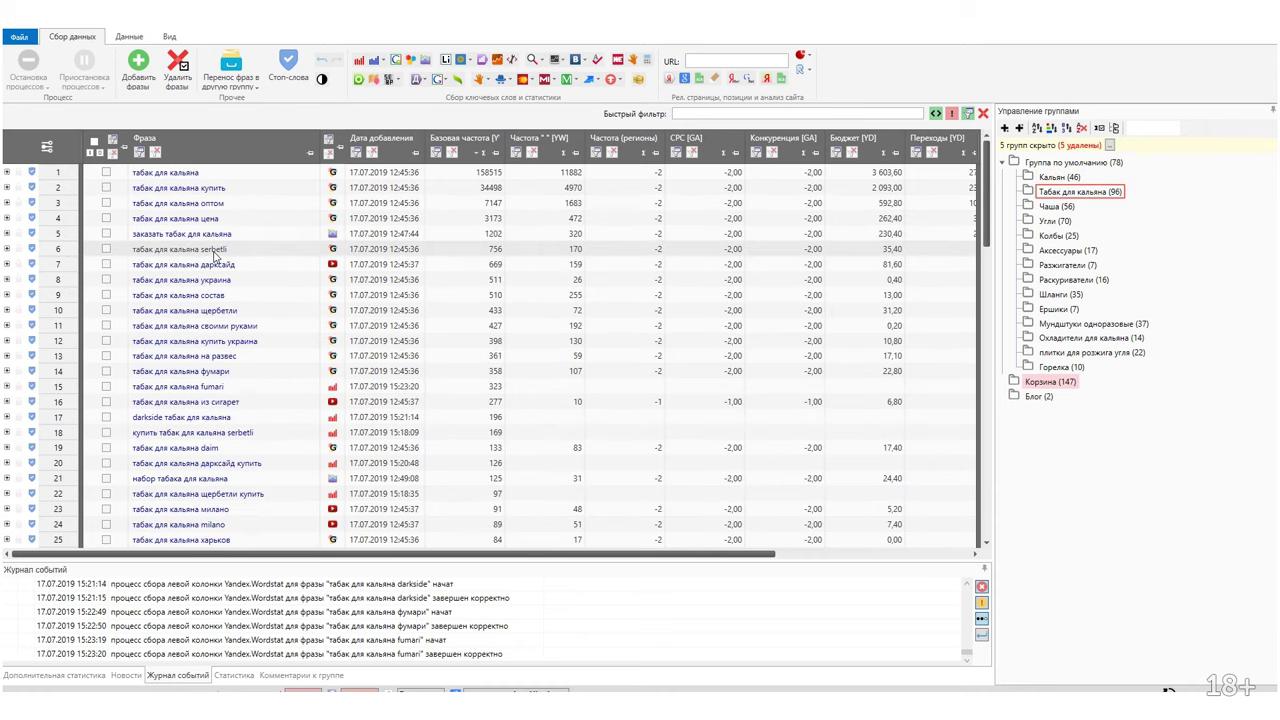
left_click(238, 251)
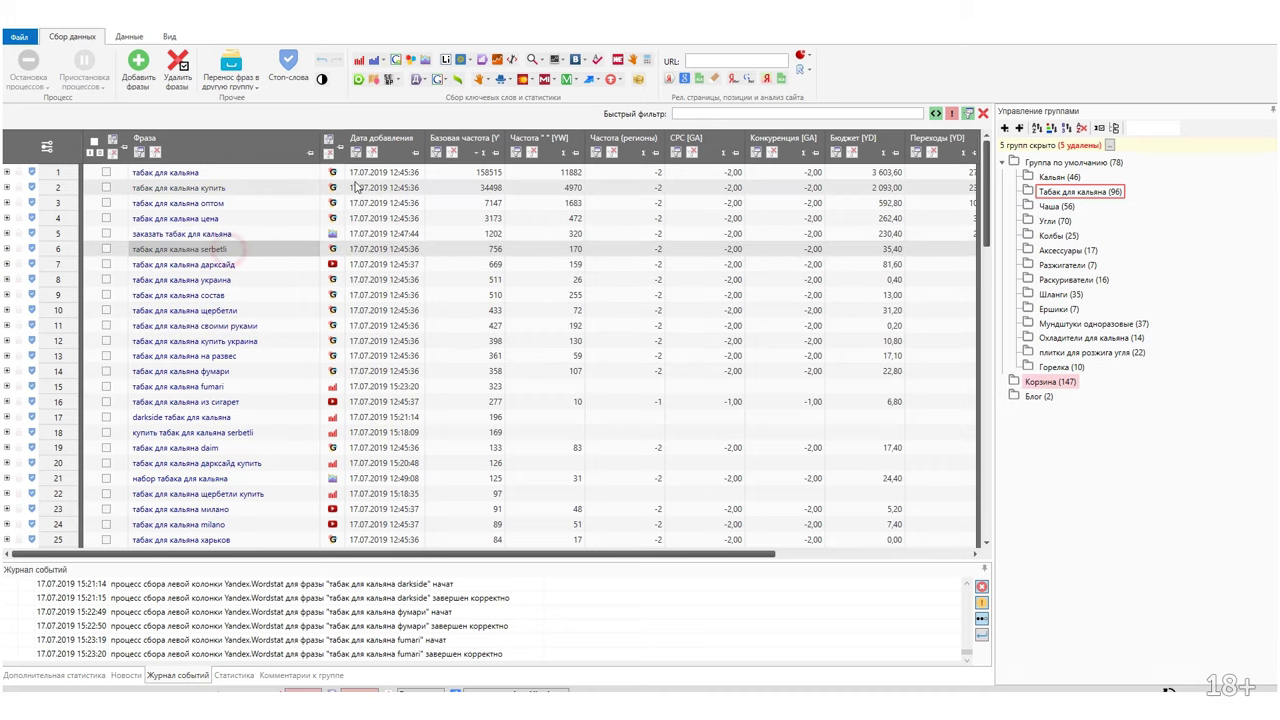
left_click(288, 65)
left_click(489, 262)
type("табак для кальяна serbetli")
left_click(497, 262)
left_click(472, 262)
key("shift+Home")
key("BackSpace")
Set the second stop-word to щербетли and delete the stop-word все from the list.
double_click(474, 276)
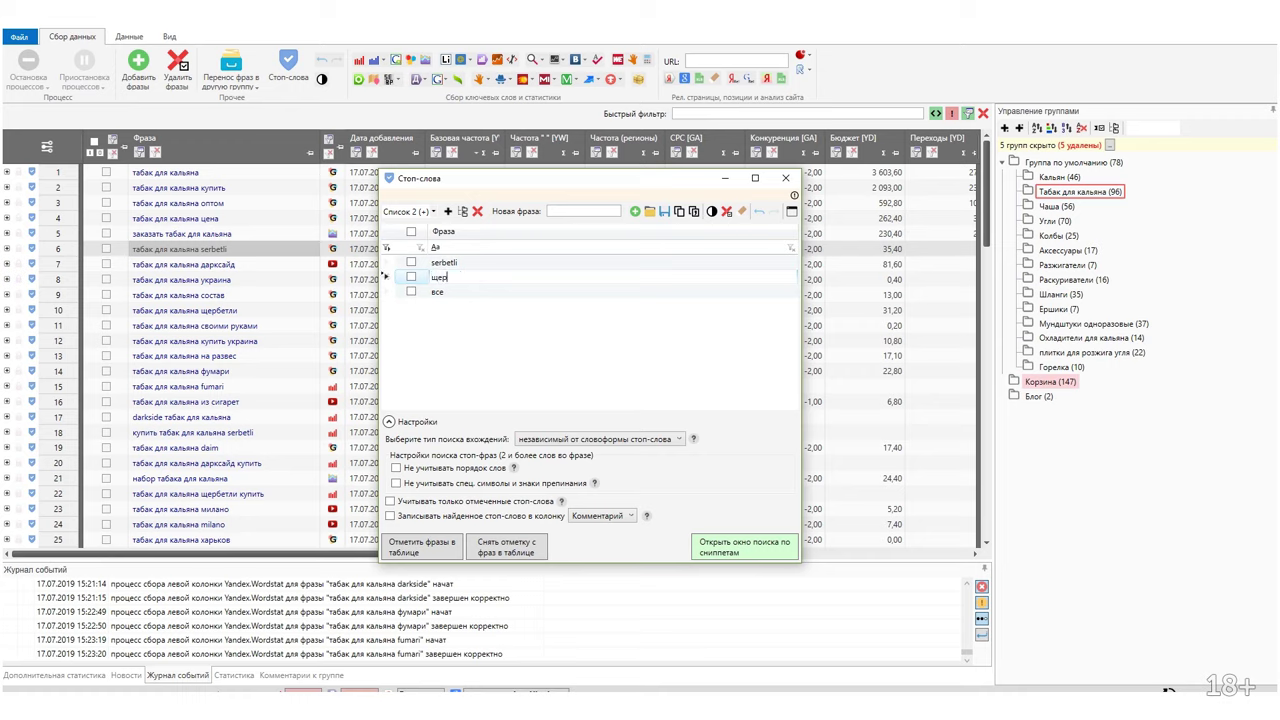
type("щербетли")
key("Return")
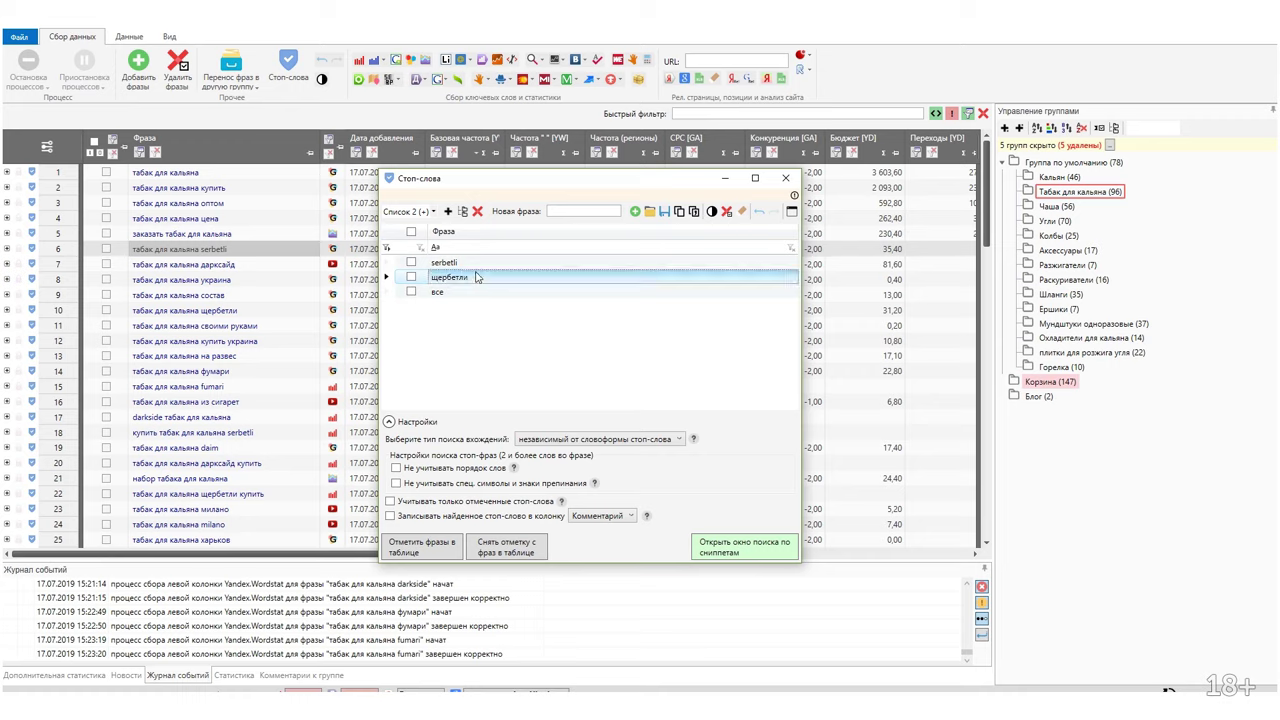
left_click(411, 293)
left_click(727, 211)
left_click(684, 407)
Mark the tobacco phrases containing the stop-words and sort the table so the marked phrases come first.
left_click(420, 547)
left_click(122, 143)
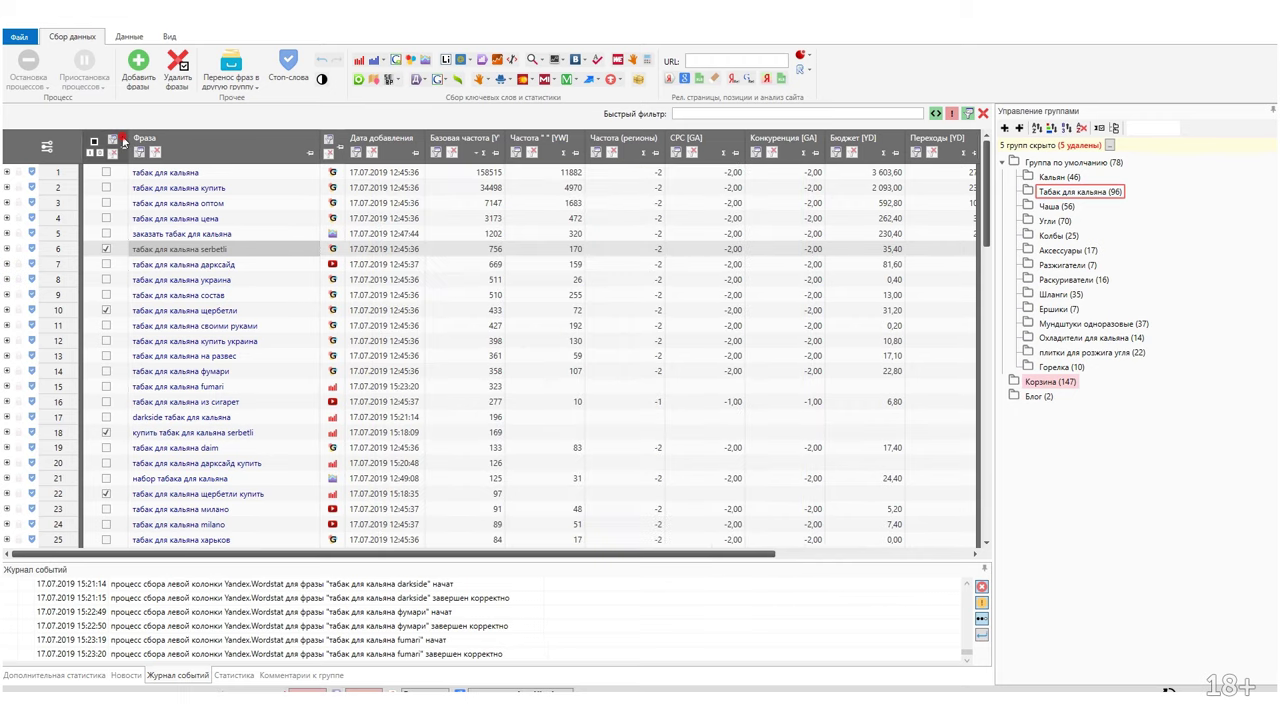
left_click(122, 143)
scroll(272, 410, "down", 3)
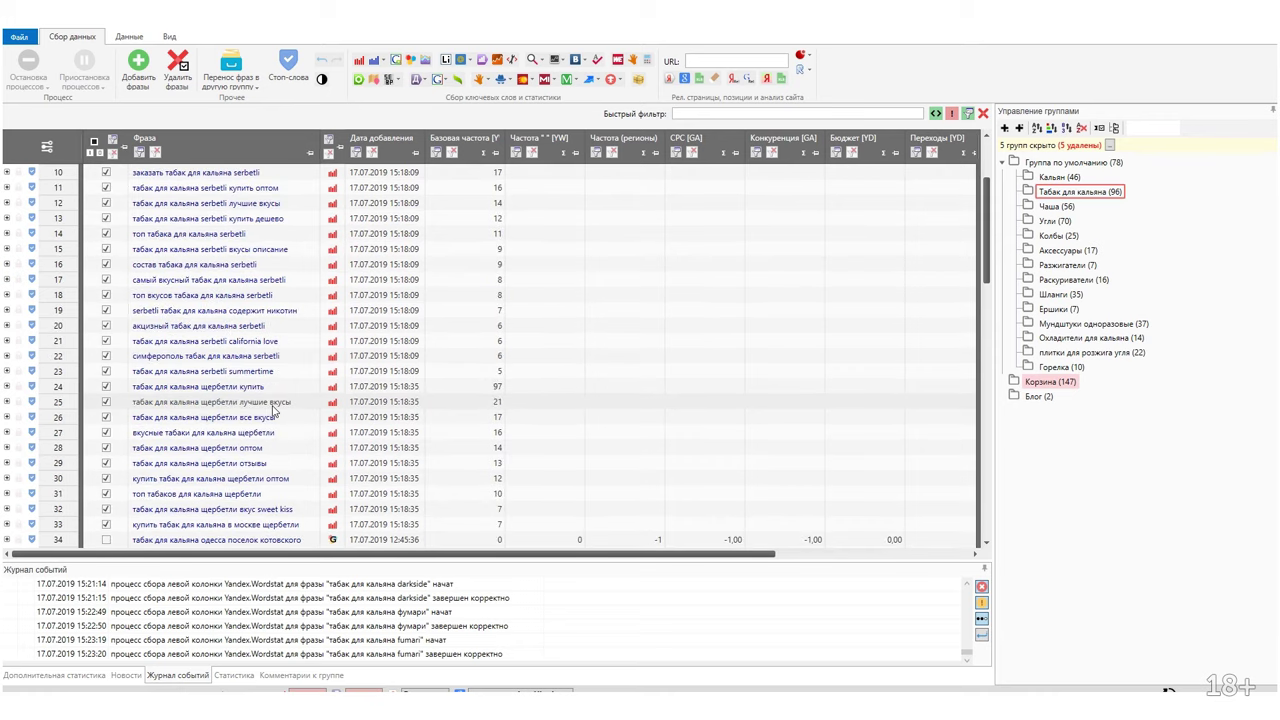
Transfer the marked phrases to a new subgroup named serbetli inside Табак для кальяна.
left_click(245, 80)
mouse_move(280, 208)
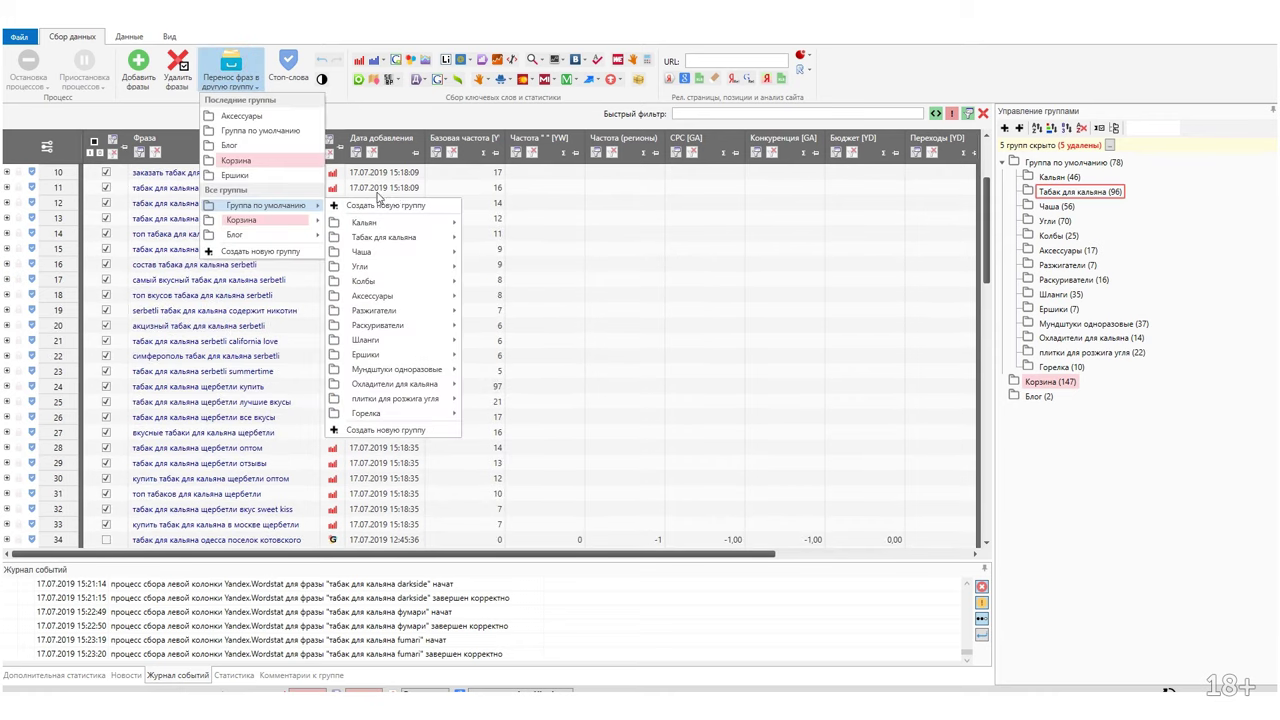
mouse_move(422, 239)
left_click(512, 246)
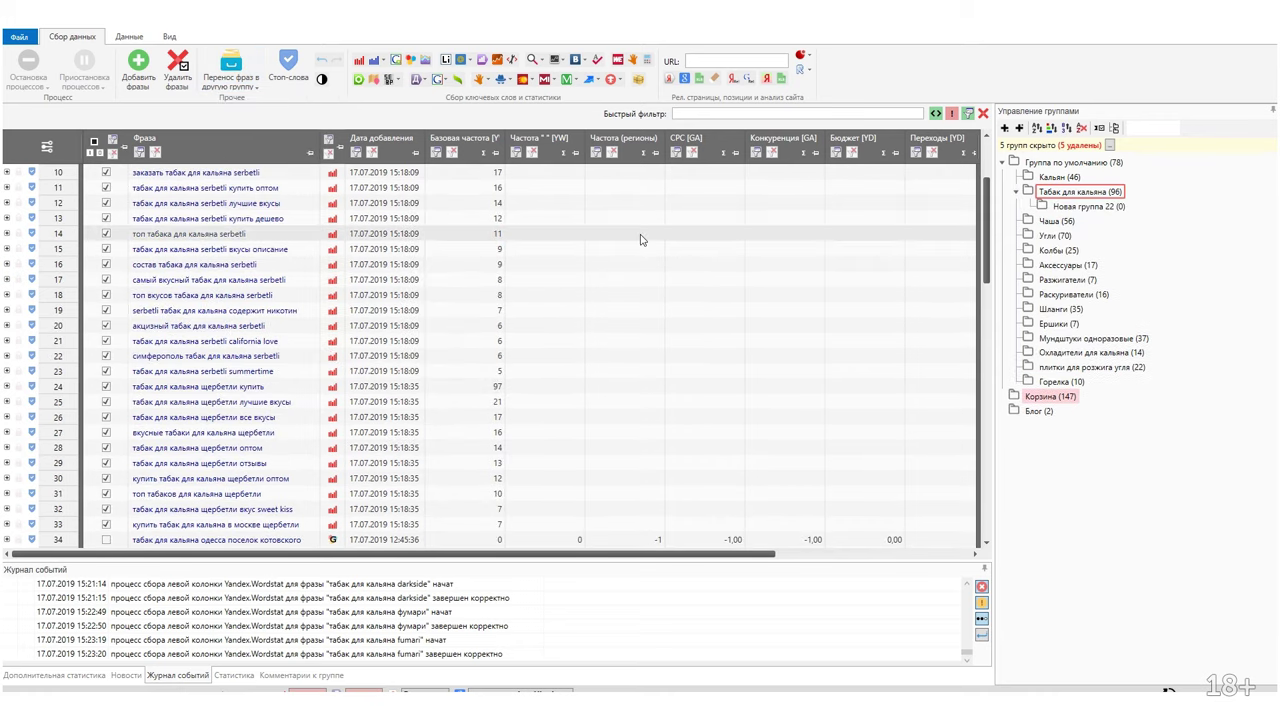
type("табак для кальяна serbetli")
key("Return")
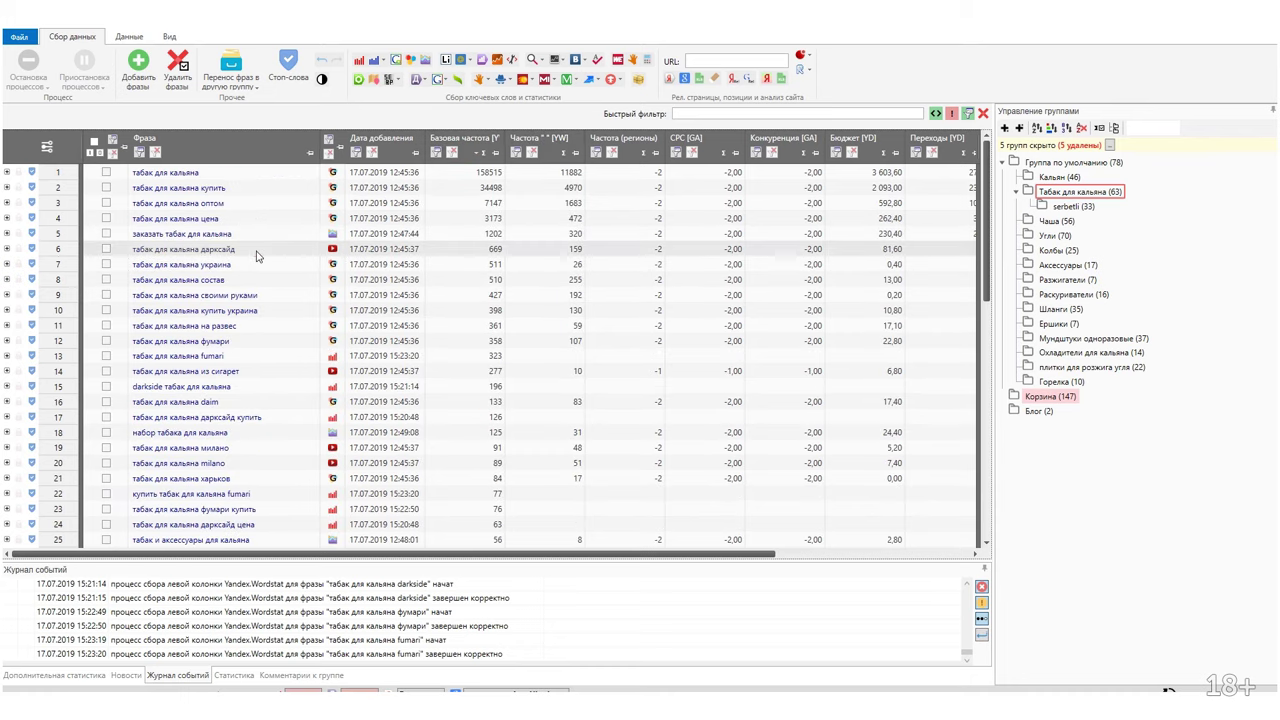
Replace the two stop-words with дарксайд and darkside and mark the phrases that contain them.
left_click(288, 70)
left_click(515, 264)
type("табак для кальяна дарксайд")
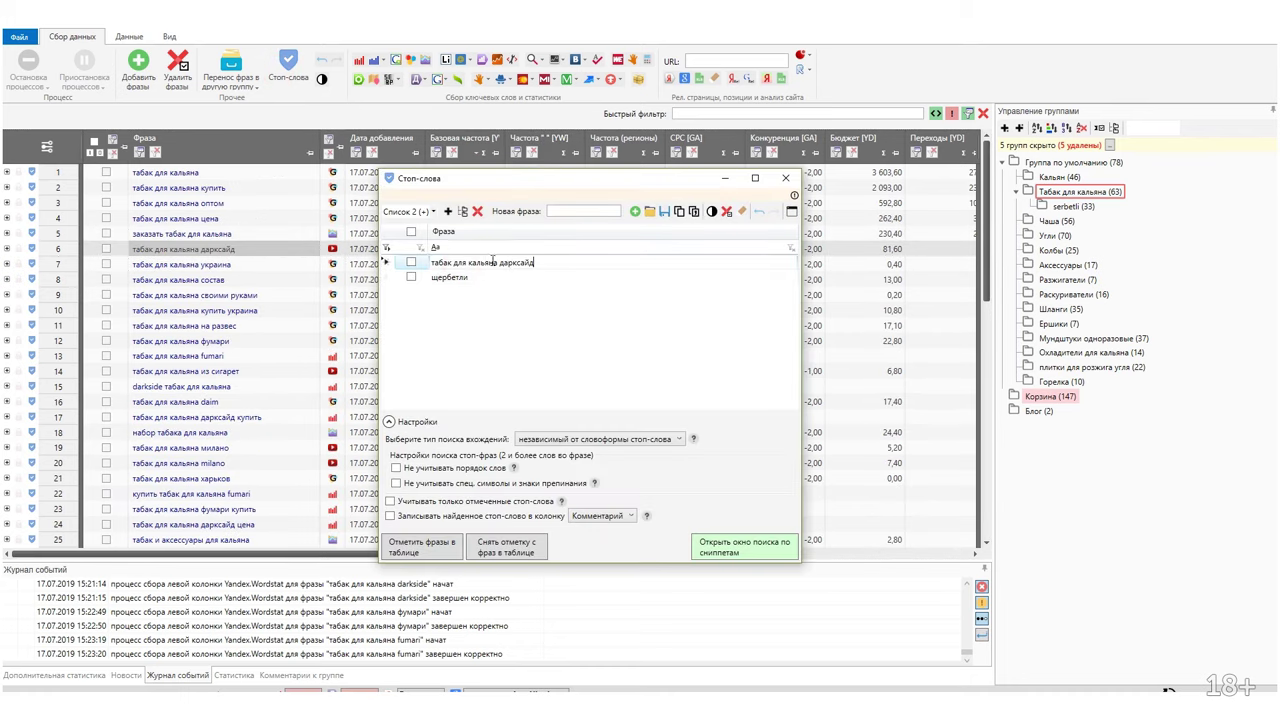
left_click_drag(497, 263, 431, 263)
key("BackSpace")
key("Return")
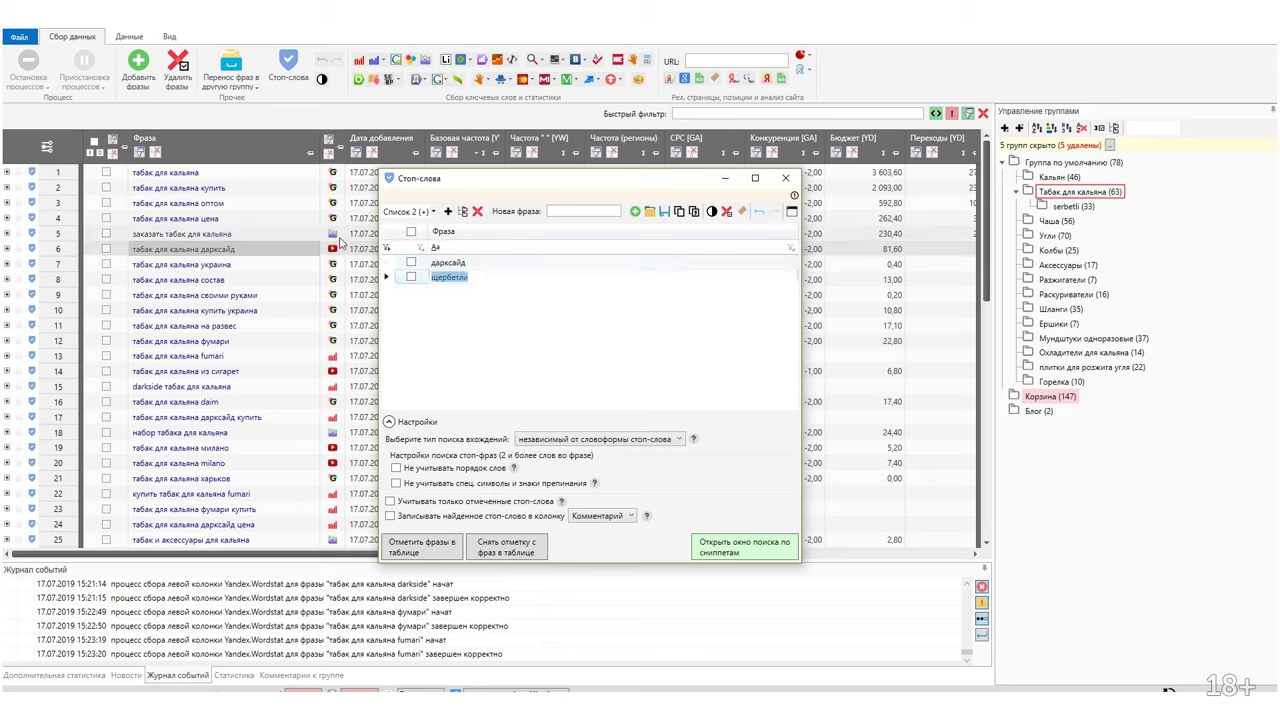
type("darkside")
key("Return")
left_click(455, 547)
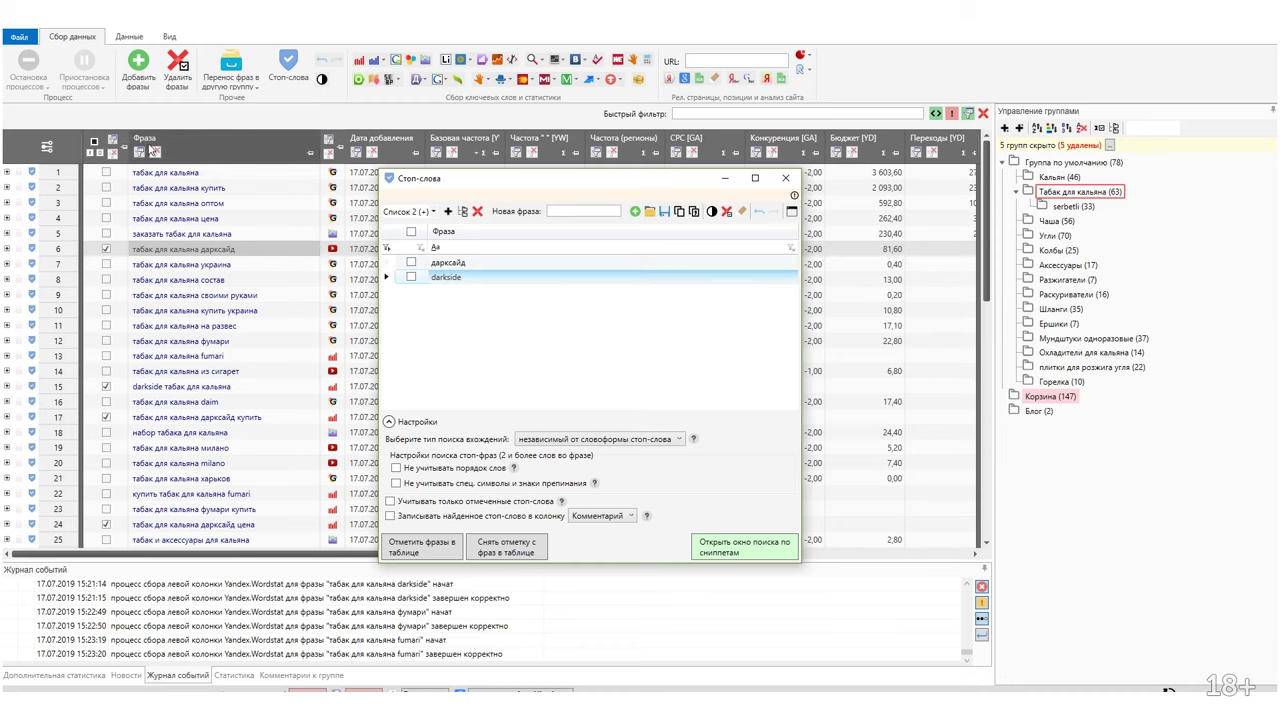
Transfer the marked phrases to a new subgroup named дарксайд inside Табак для кальяна.
left_click(241, 70)
mouse_move(290, 207)
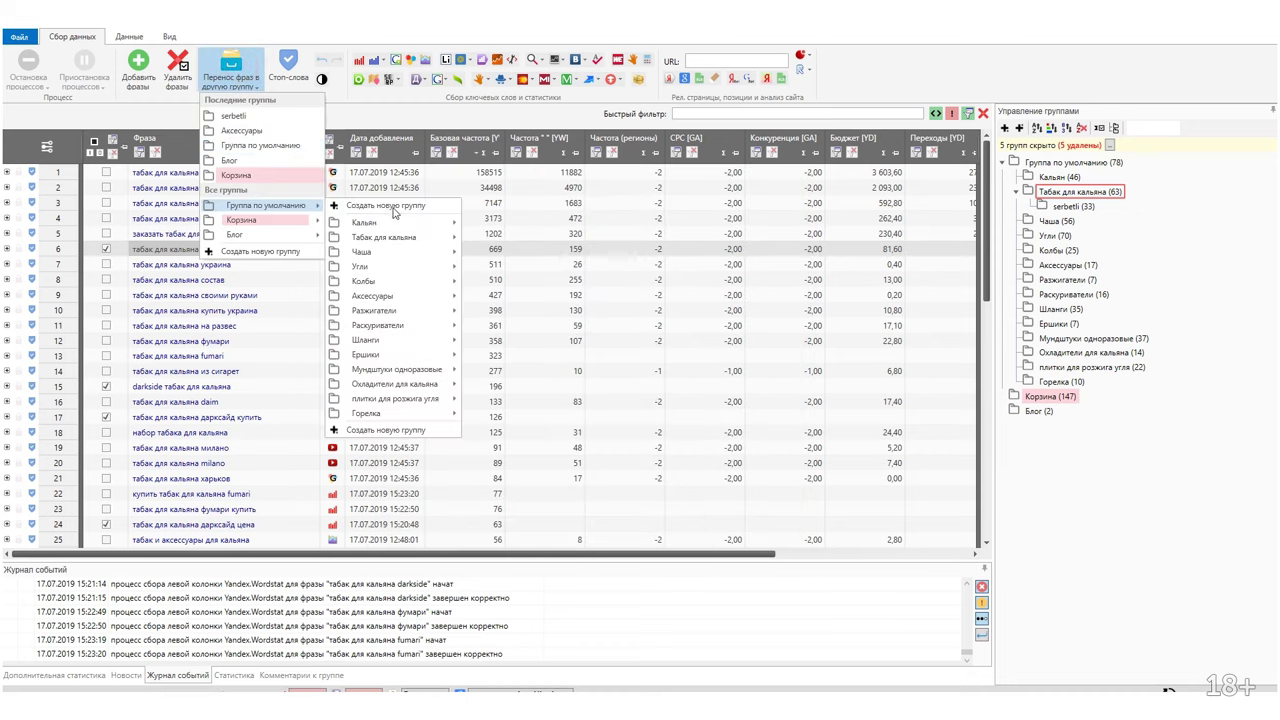
mouse_move(425, 237)
left_click(515, 241)
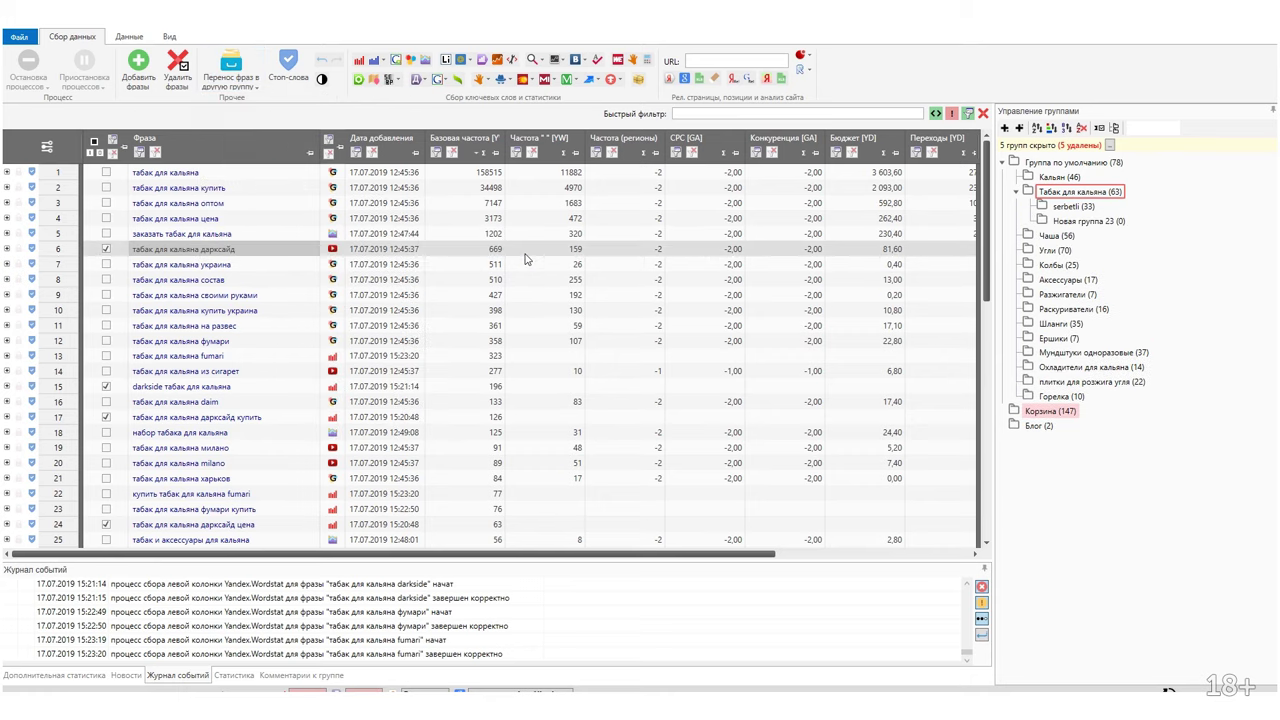
type("табак для кальяна дарксайд")
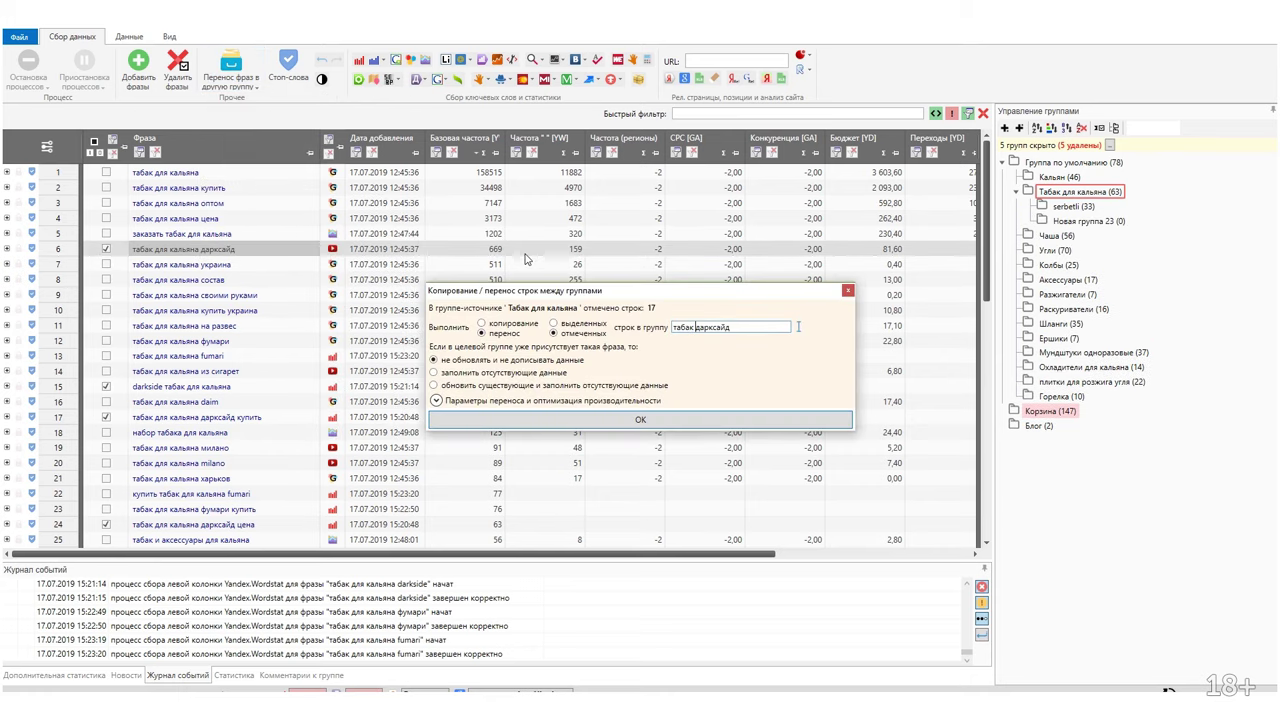
key("Return")
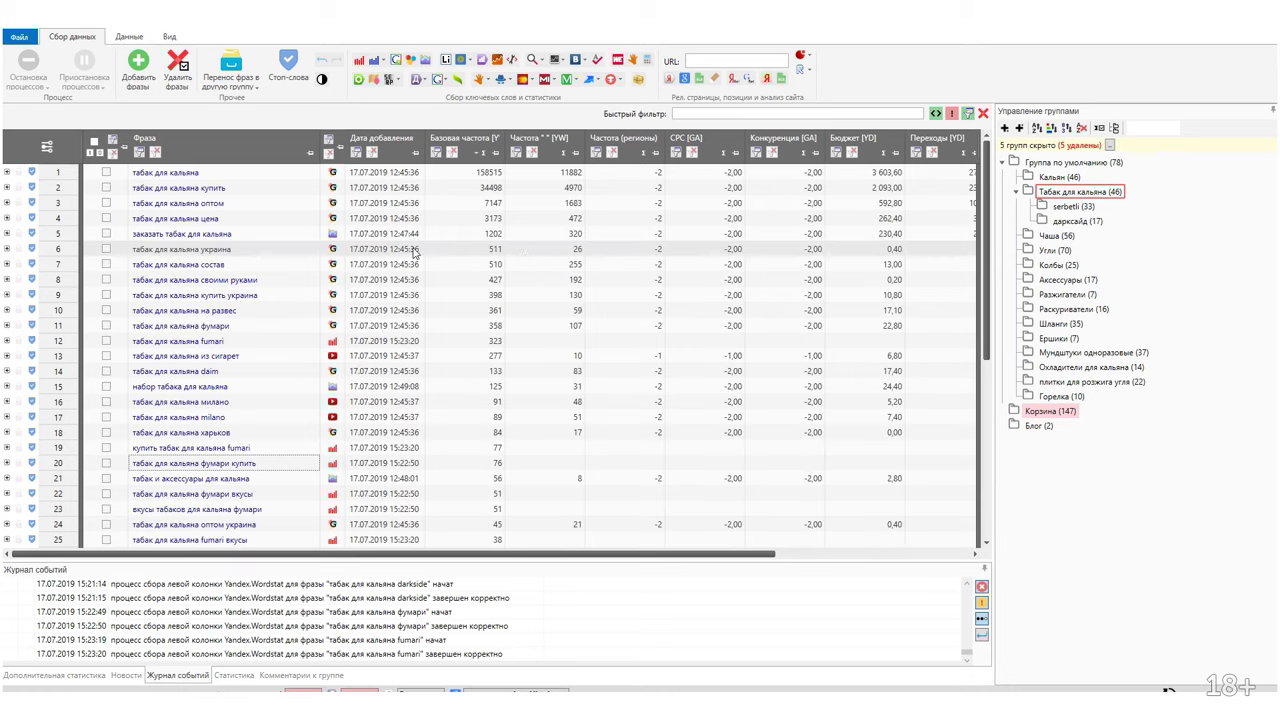
Replace the two stop-words with фумари and fumari and mark the phrases that contain them.
left_click(222, 328)
left_click(288, 68)
double_click(487, 261)
type("табак для кальяна фумари")
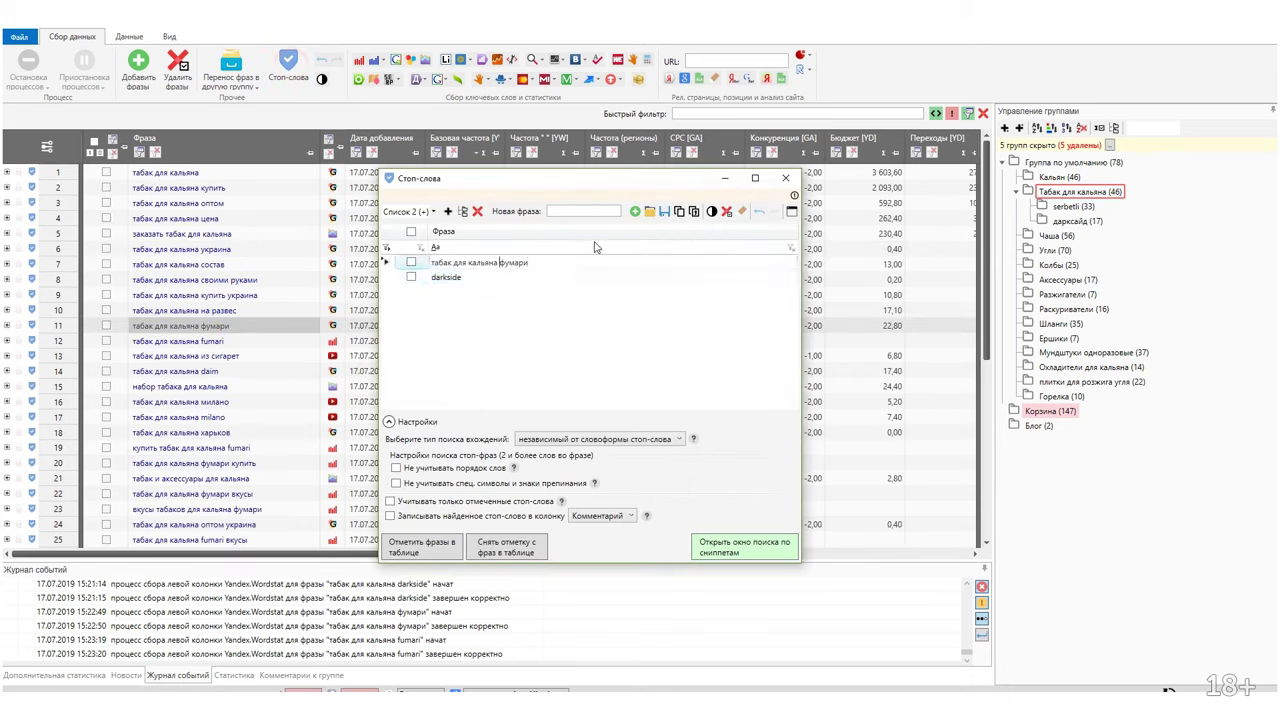
key("Down")
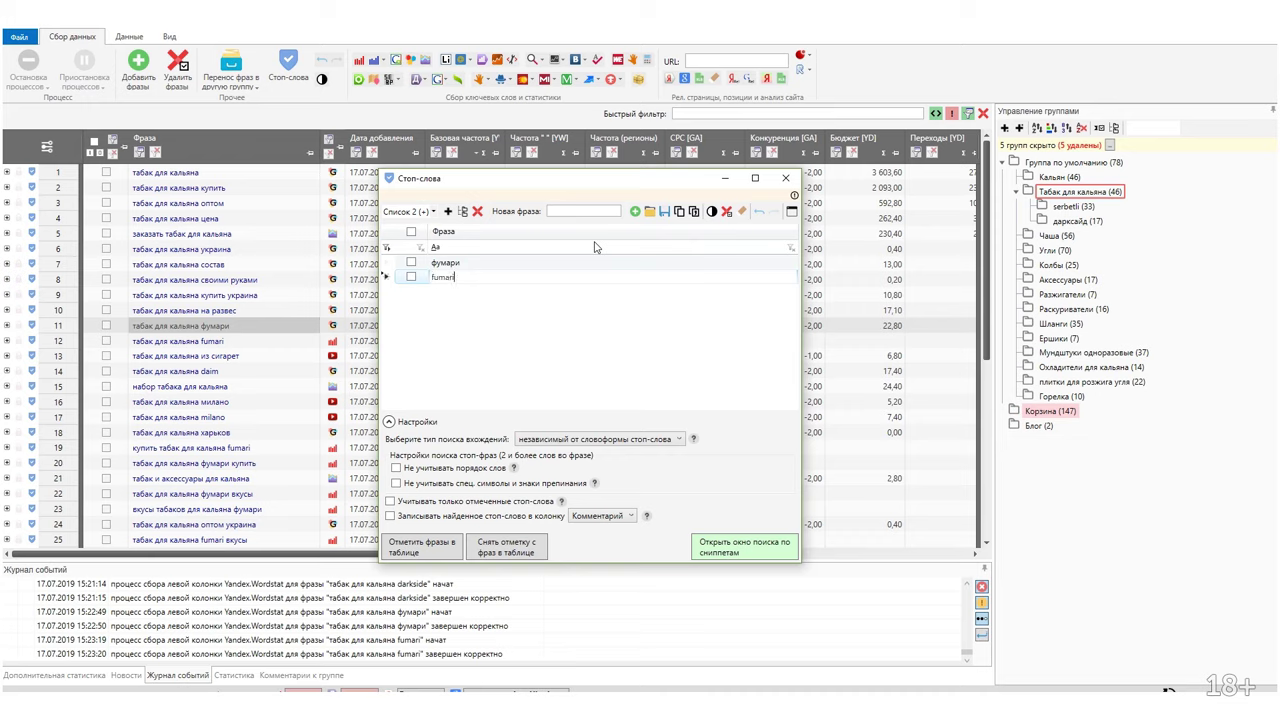
type("fumari")
key("Return")
left_click(440, 547)
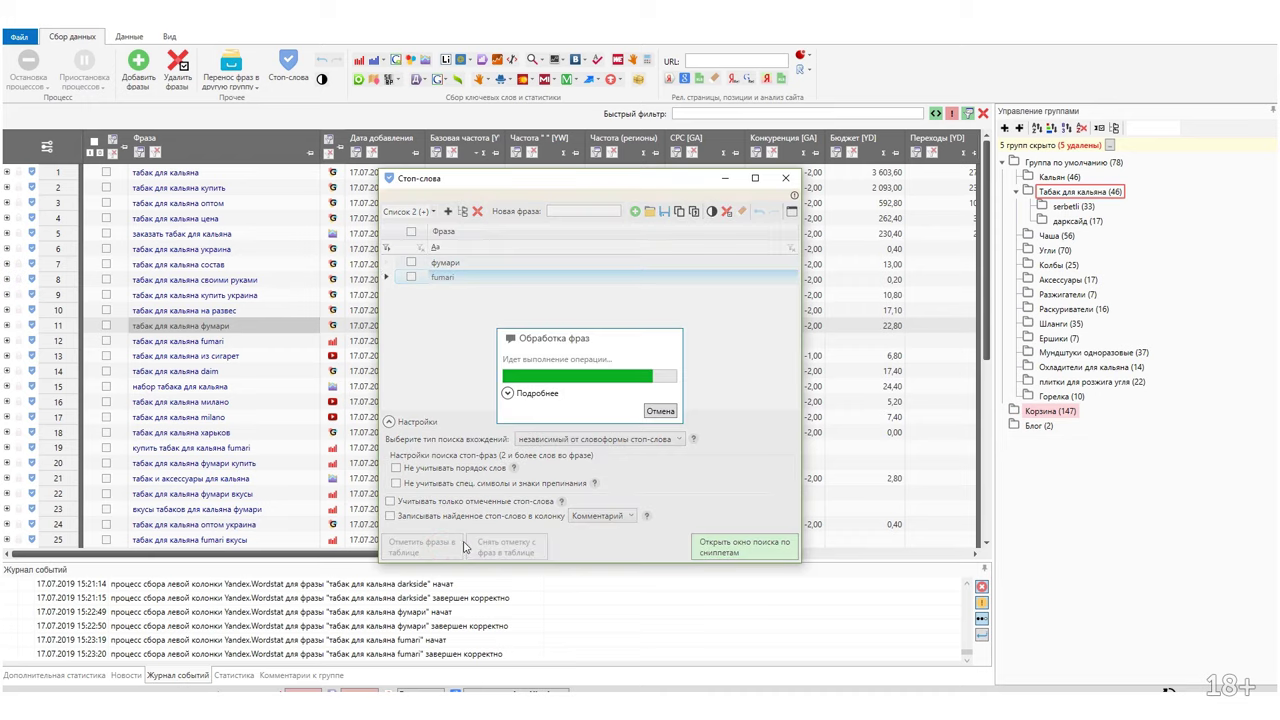
key("Escape")
Transfer the marked phrases to a new subgroup named фумари inside Табак для кальяна.
left_click(245, 66)
mouse_move(265, 205)
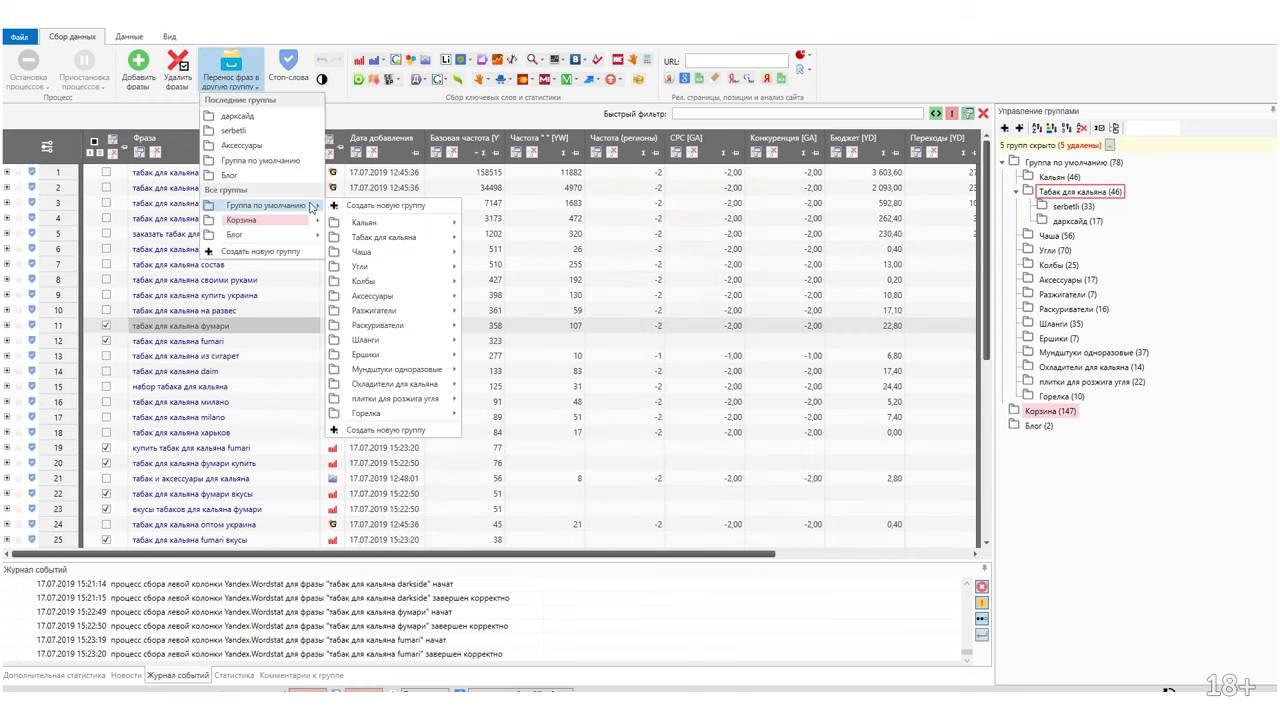
mouse_move(410, 237)
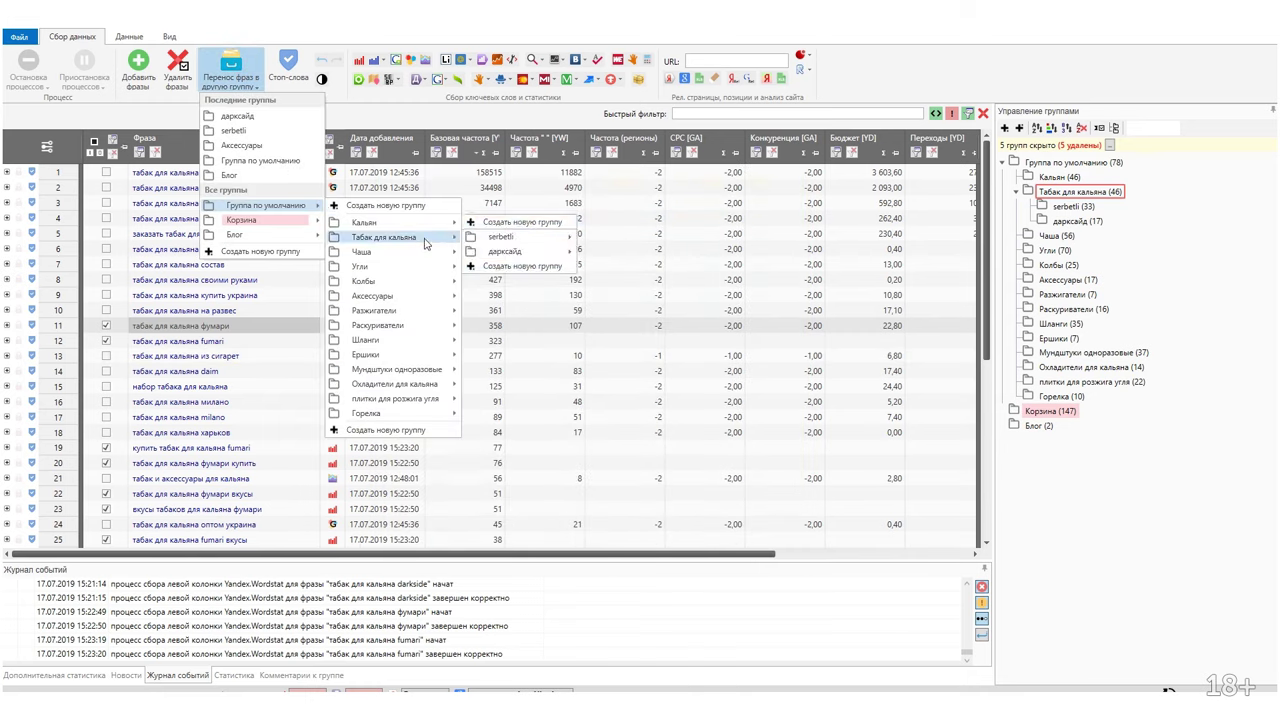
left_click(520, 267)
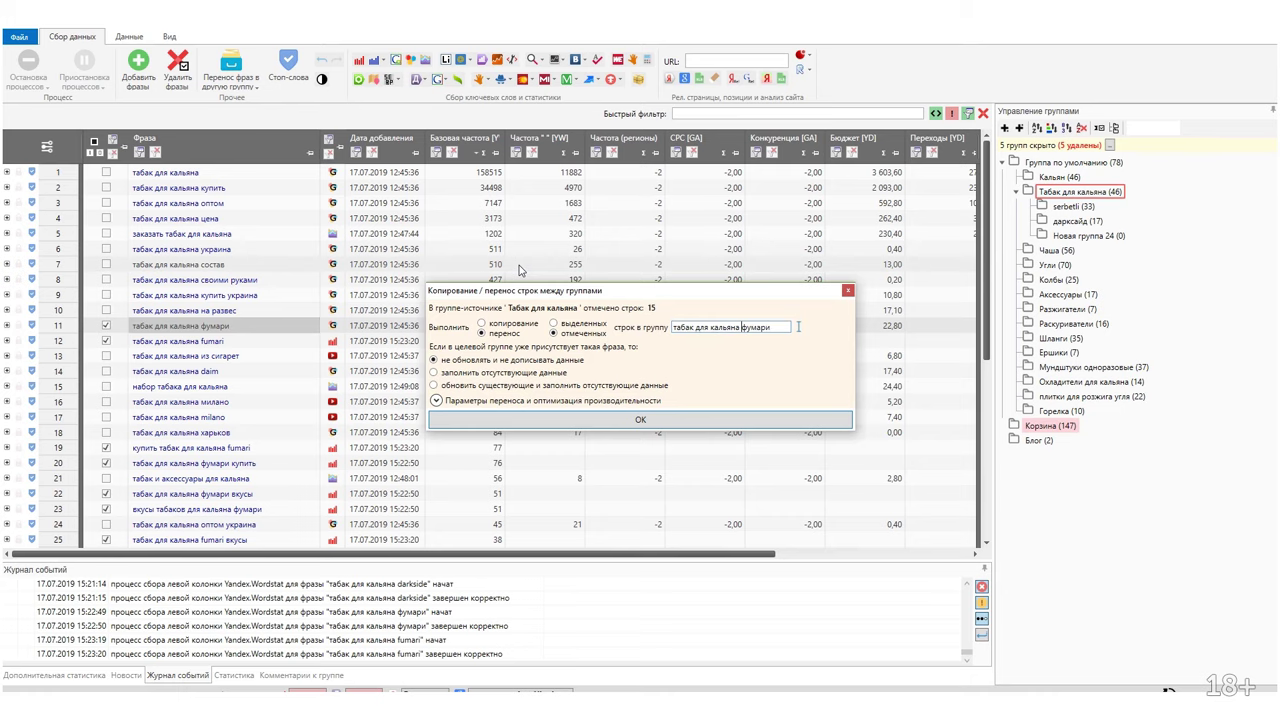
key("Return")
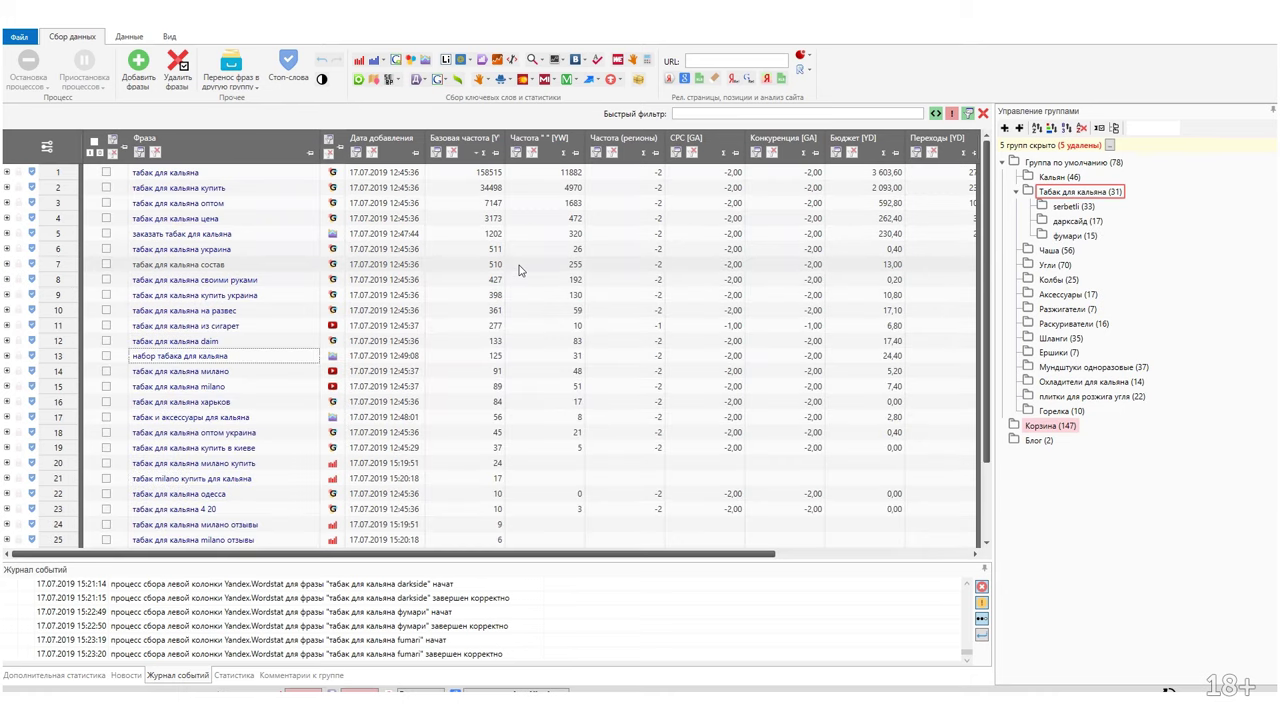
Look through the remaining tobacco phrases and undo the last phrase transfer.
left_click(233, 341)
scroll(343, 393, "down", 2)
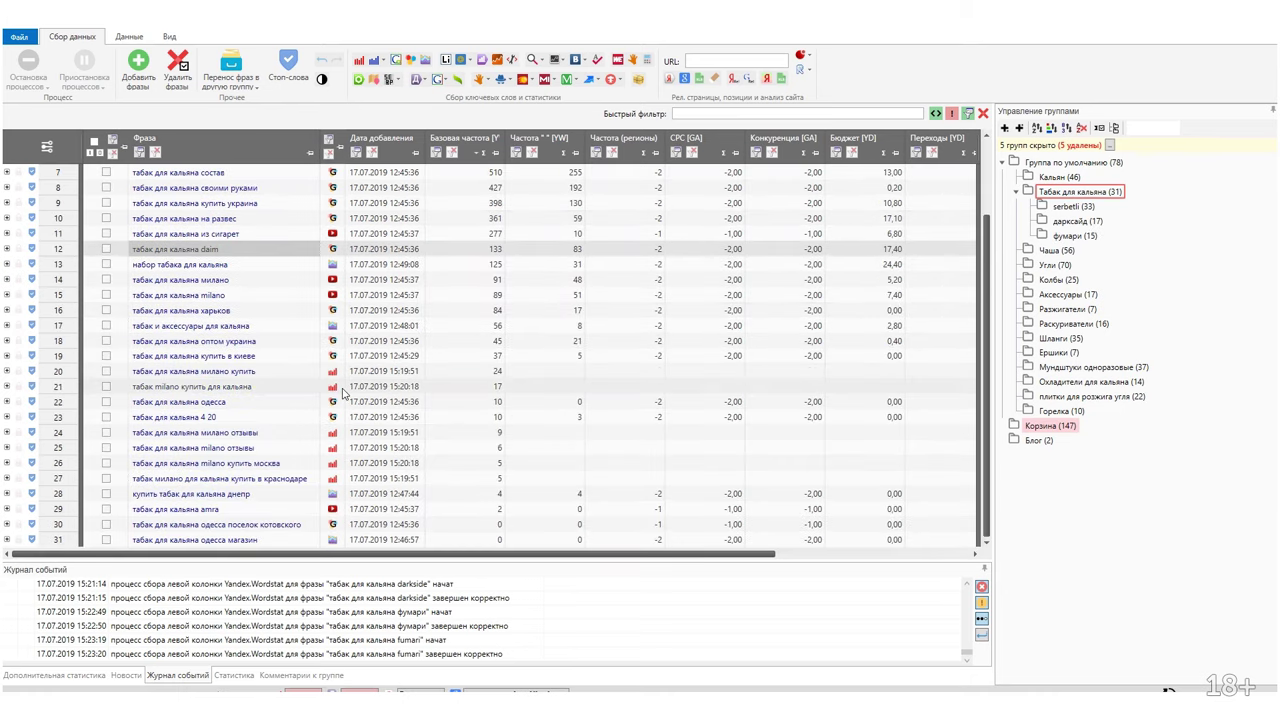
left_click(322, 61)
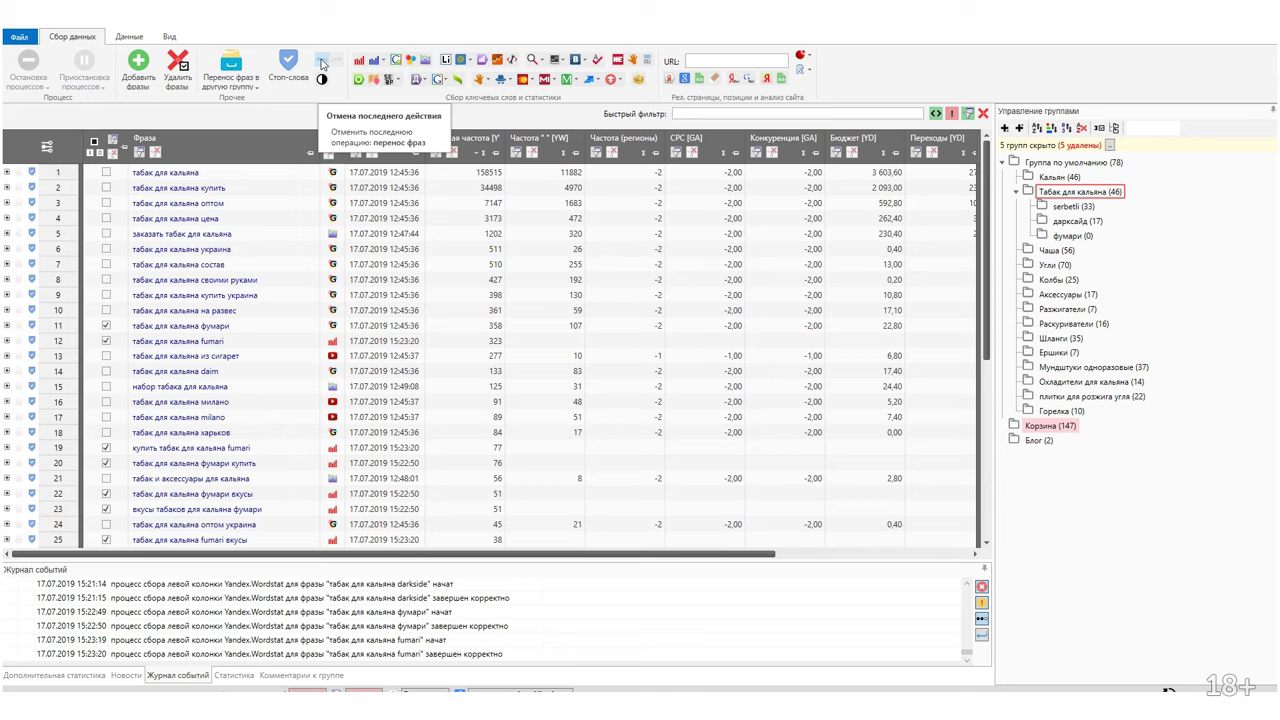
Transfer the marked phrases to the existing фумари subgroup inside Табак для кальяна.
left_click(231, 72)
mouse_move(295, 205)
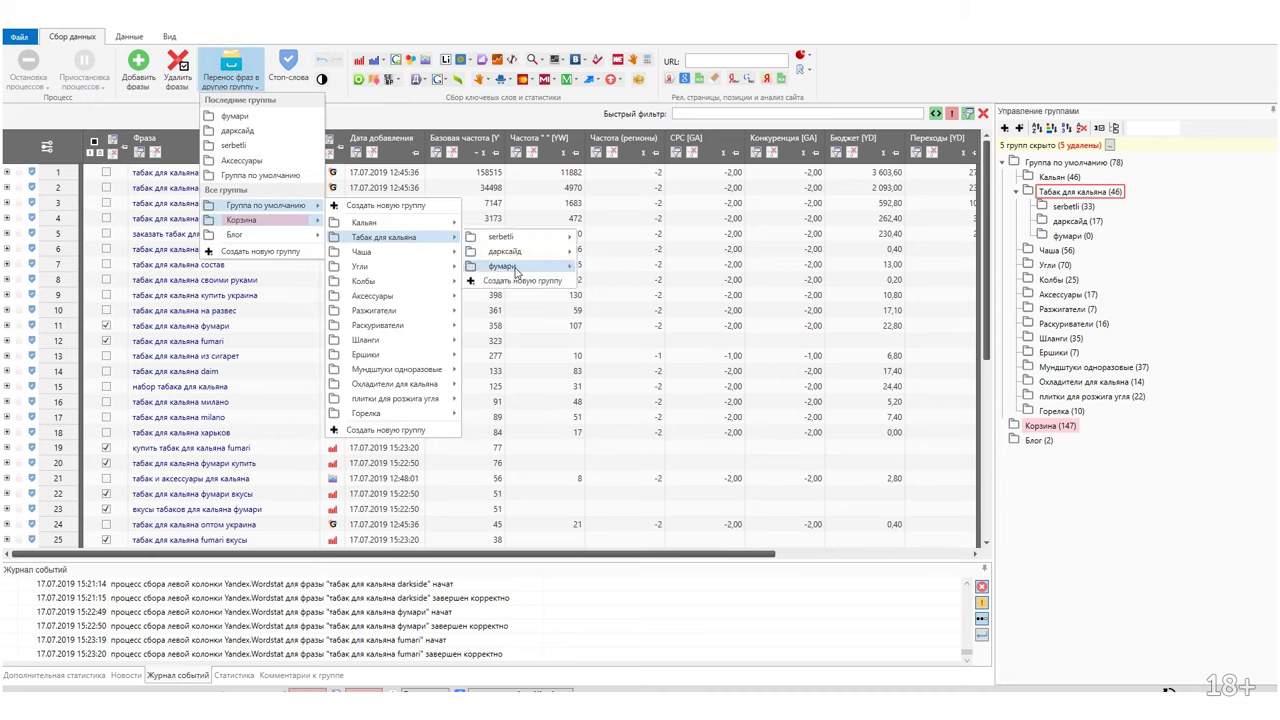
left_click(520, 266)
left_click(632, 420)
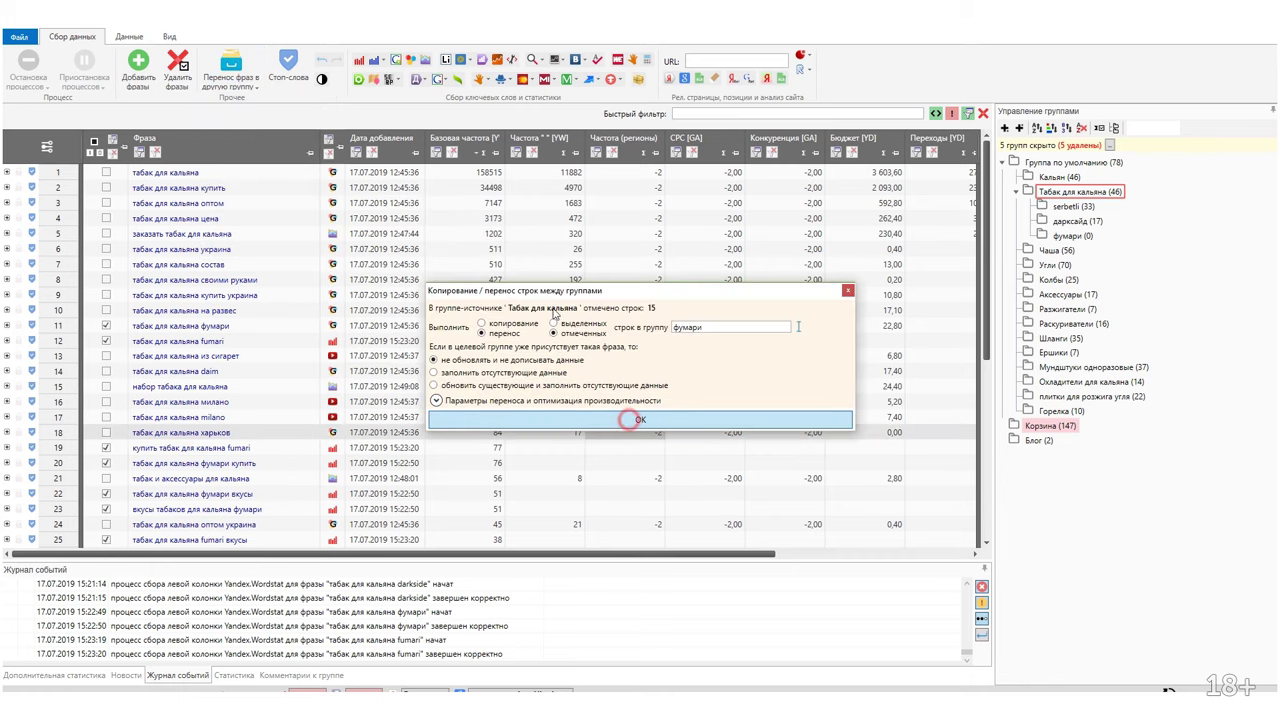
Replace the two stop-words with milano and милано and mark the phrases that contain them.
left_click(290, 68)
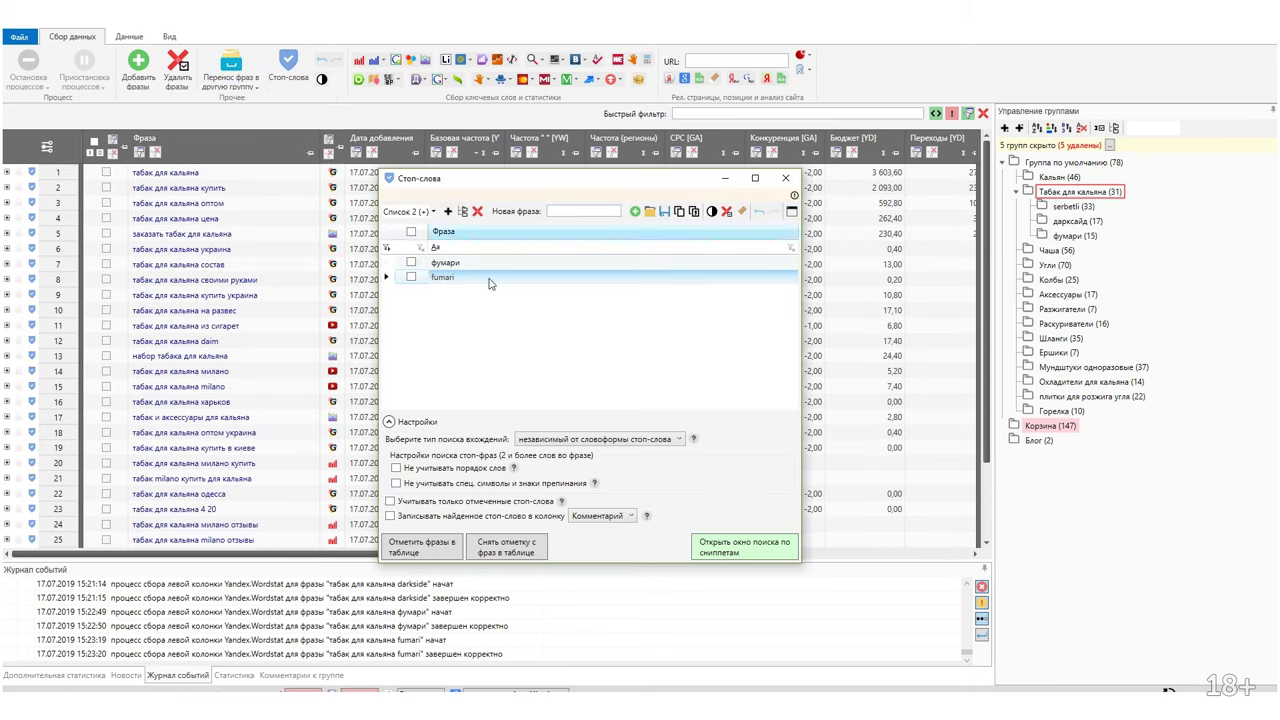
left_click(445, 262)
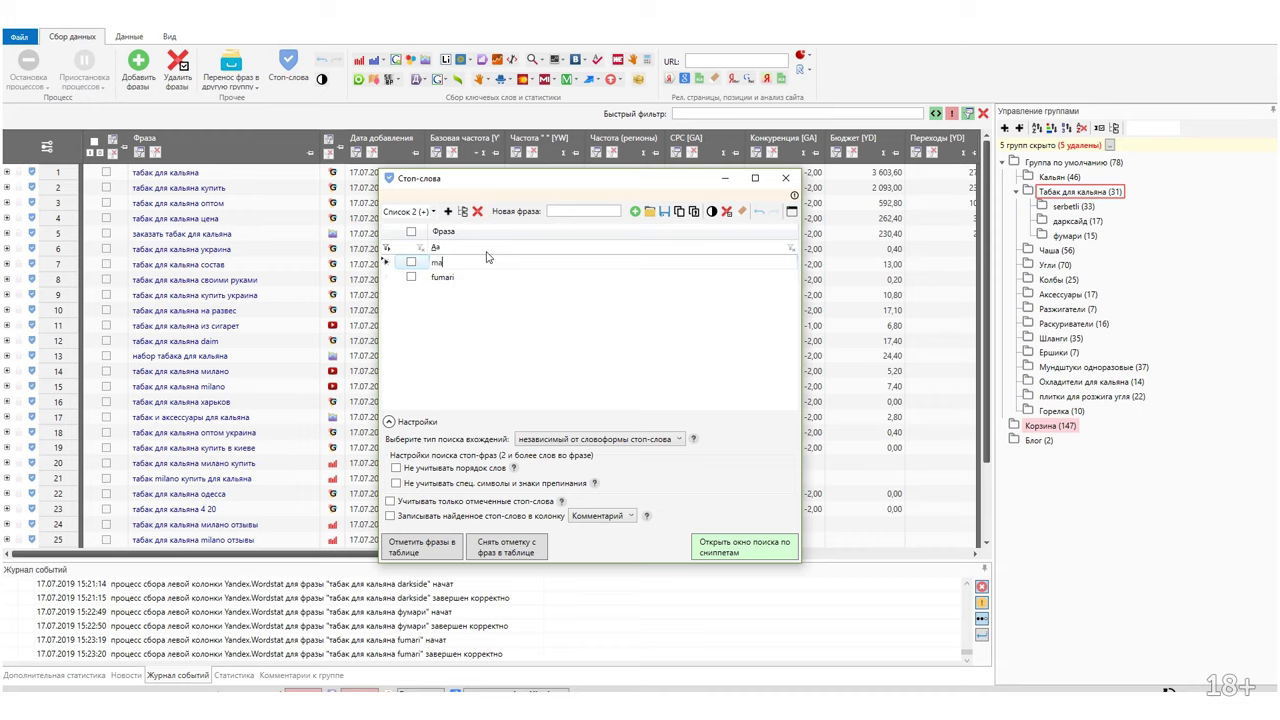
key("Down")
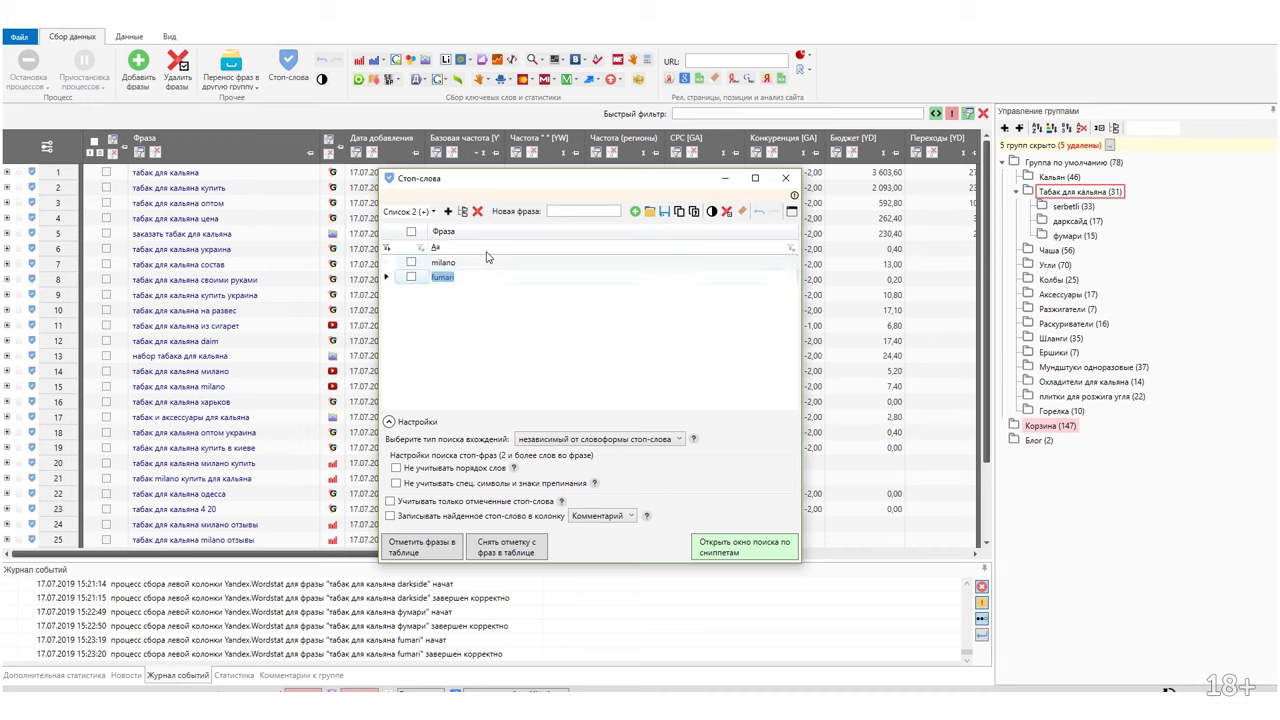
key("Return")
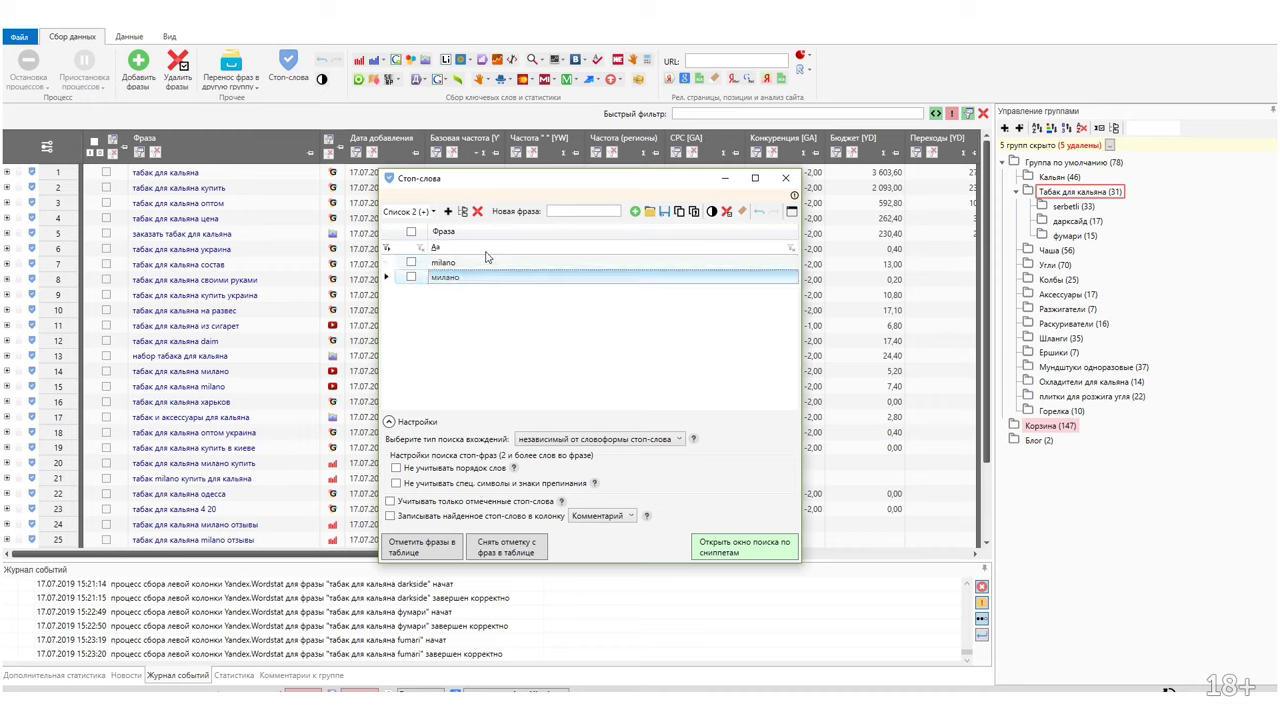
left_click(438, 555)
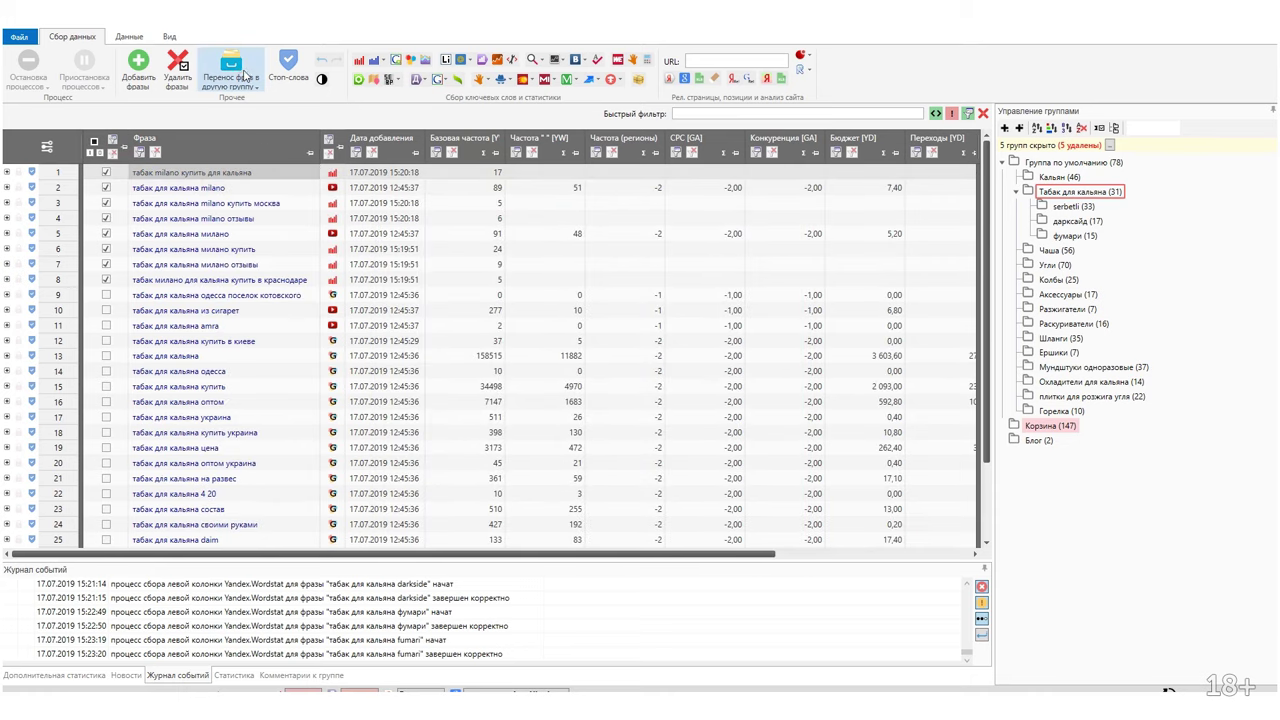
Transfer the marked phrases to a new subgroup named milano inside Табак для кальяна.
left_click(231, 80)
mouse_move(312, 205)
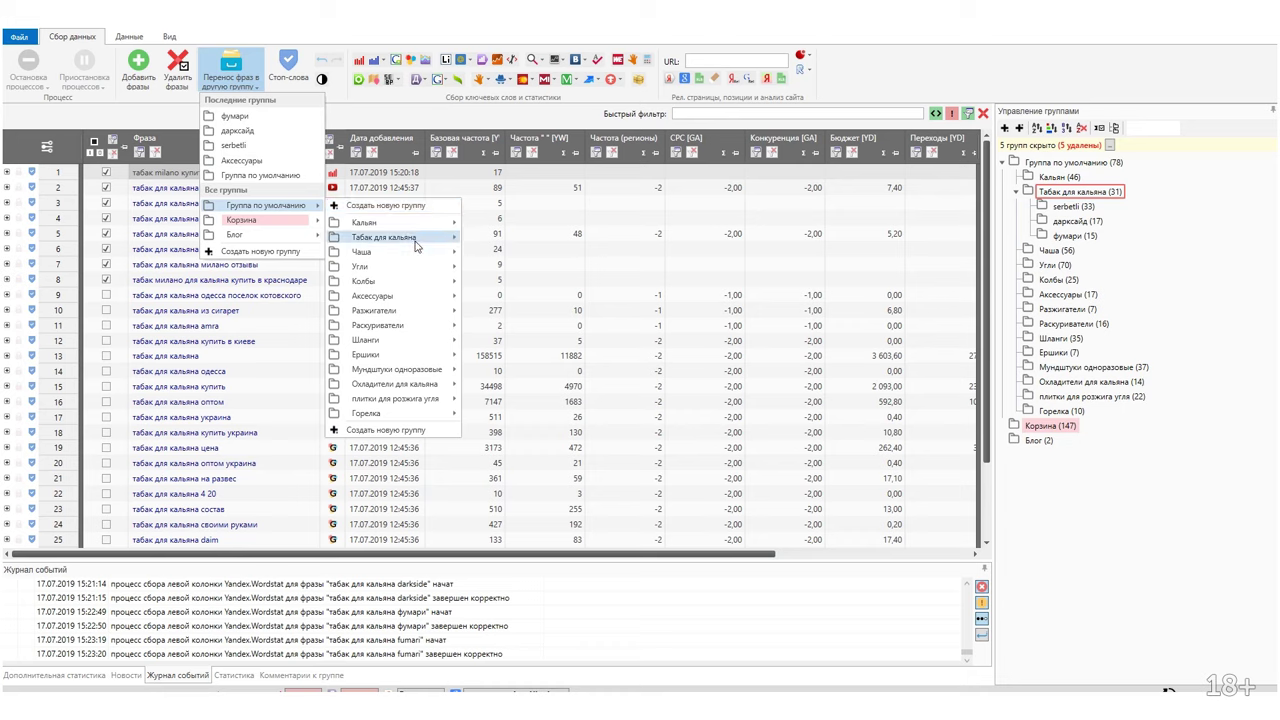
mouse_move(423, 238)
left_click(522, 280)
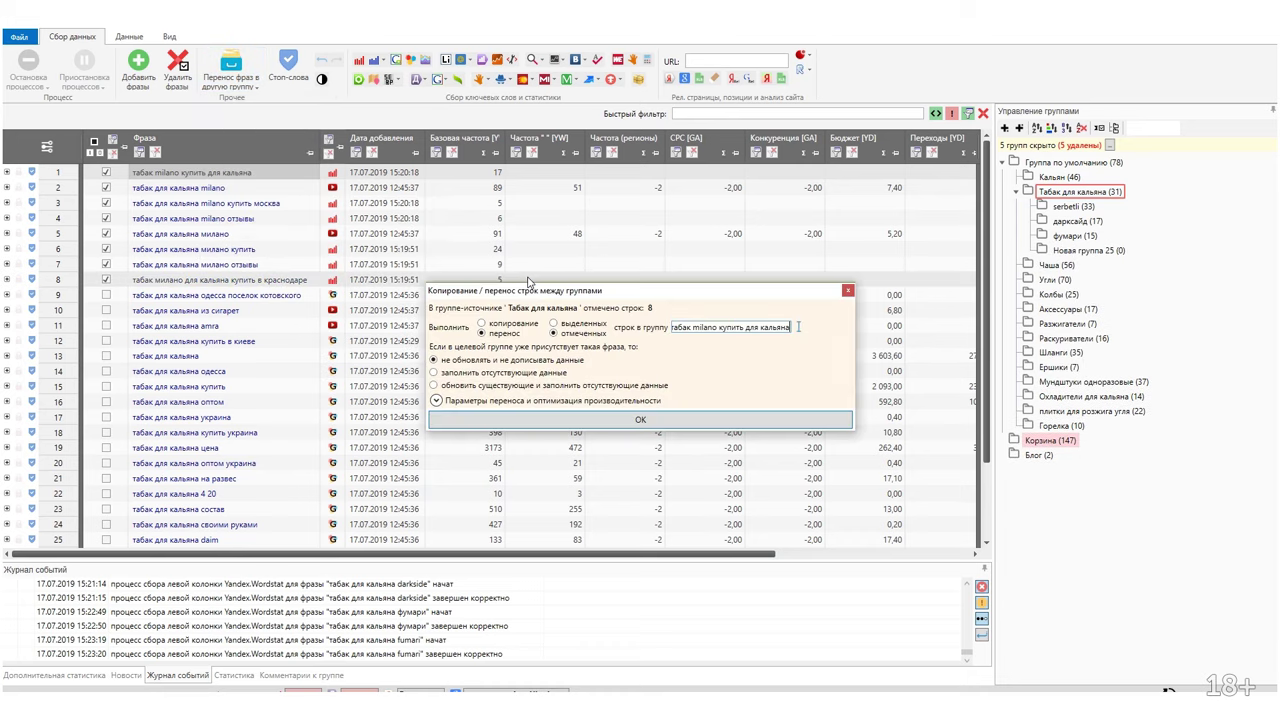
key("BackSpace")
key("BackSpace")
key("BackSpace")
key("BackSpace")
key("BackSpace")
key("BackSpace")
key("BackSpace")
key("BackSpace")
key("BackSpace")
key("BackSpace")
key("BackSpace")
key("BackSpace")
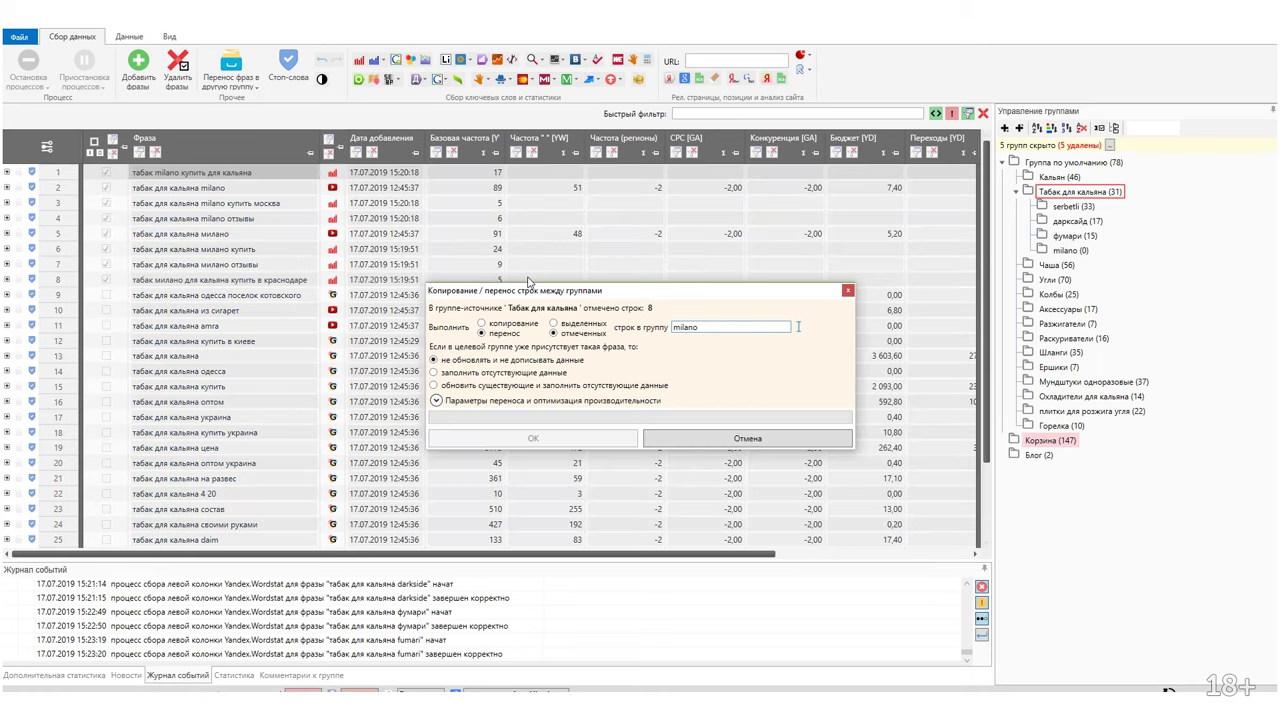
key("Return")
Sort the remaining phrases of the Табак для кальяна group by base frequency, highest first.
left_click(695, 113)
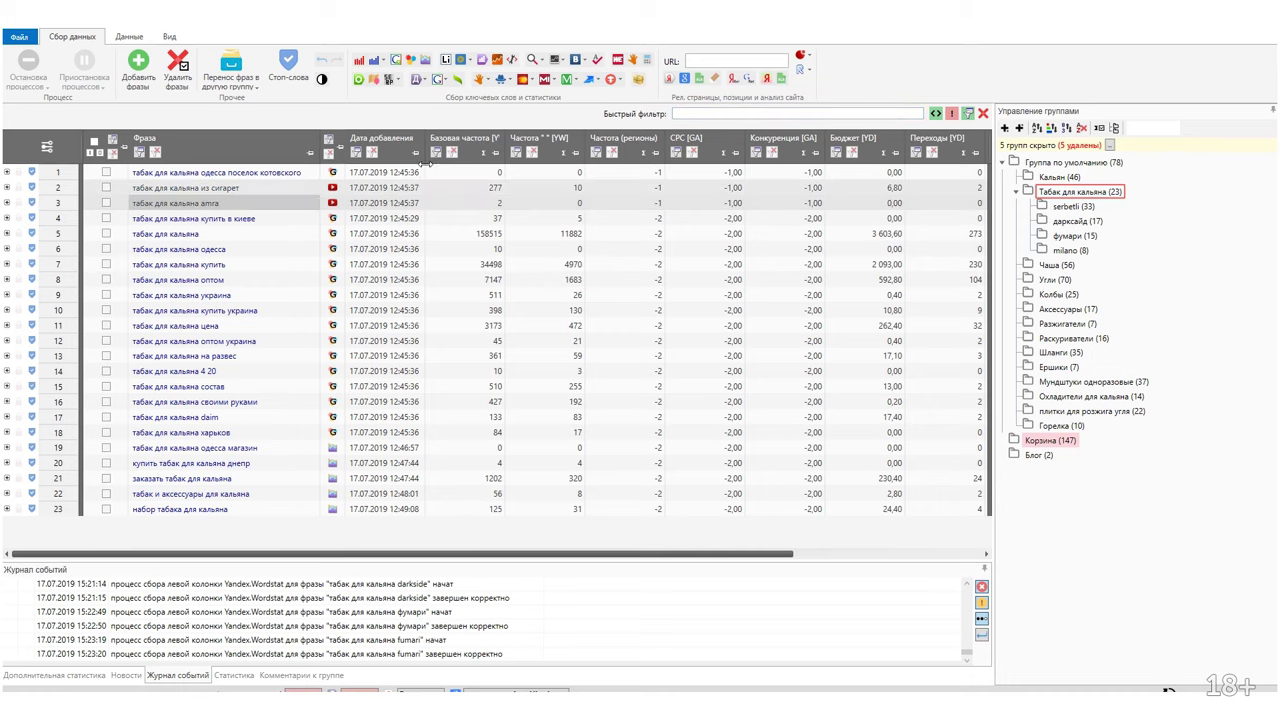
left_click(468, 130)
left_click(474, 131)
left_click(458, 140)
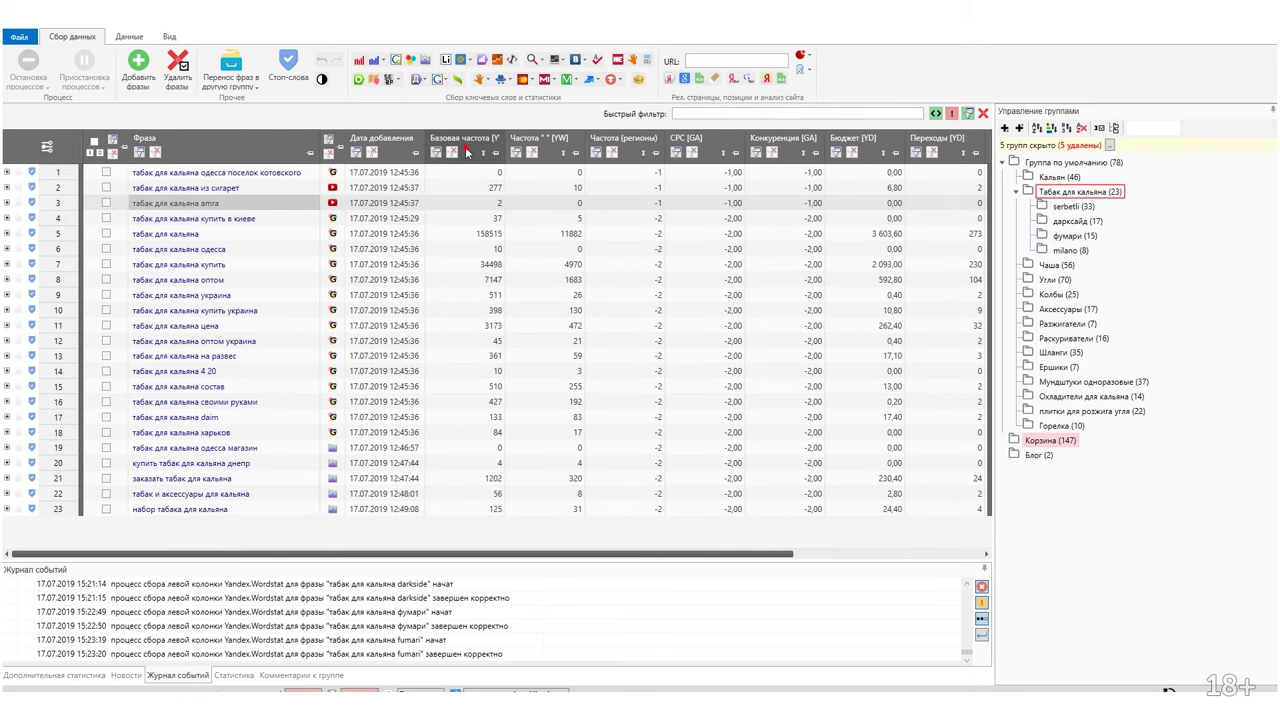
Replace the two stop-words with daim and даим and mark the phrases that contain them.
left_click(243, 217)
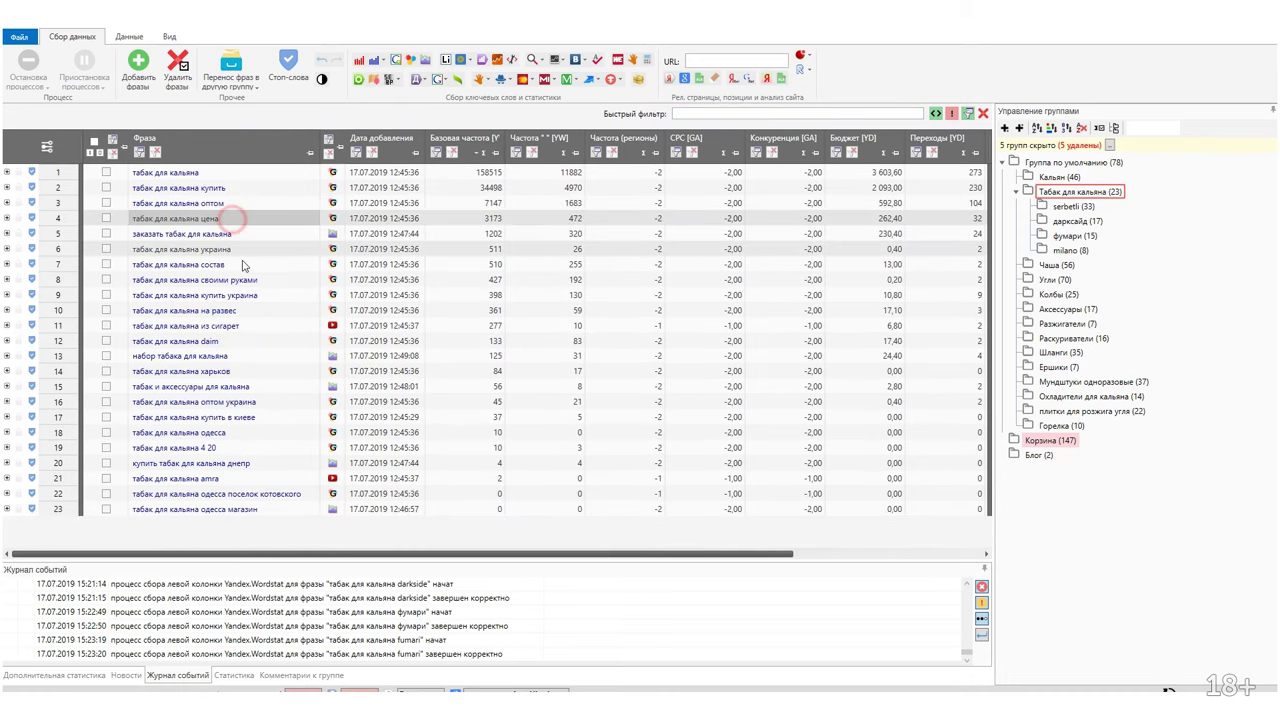
left_click(236, 342)
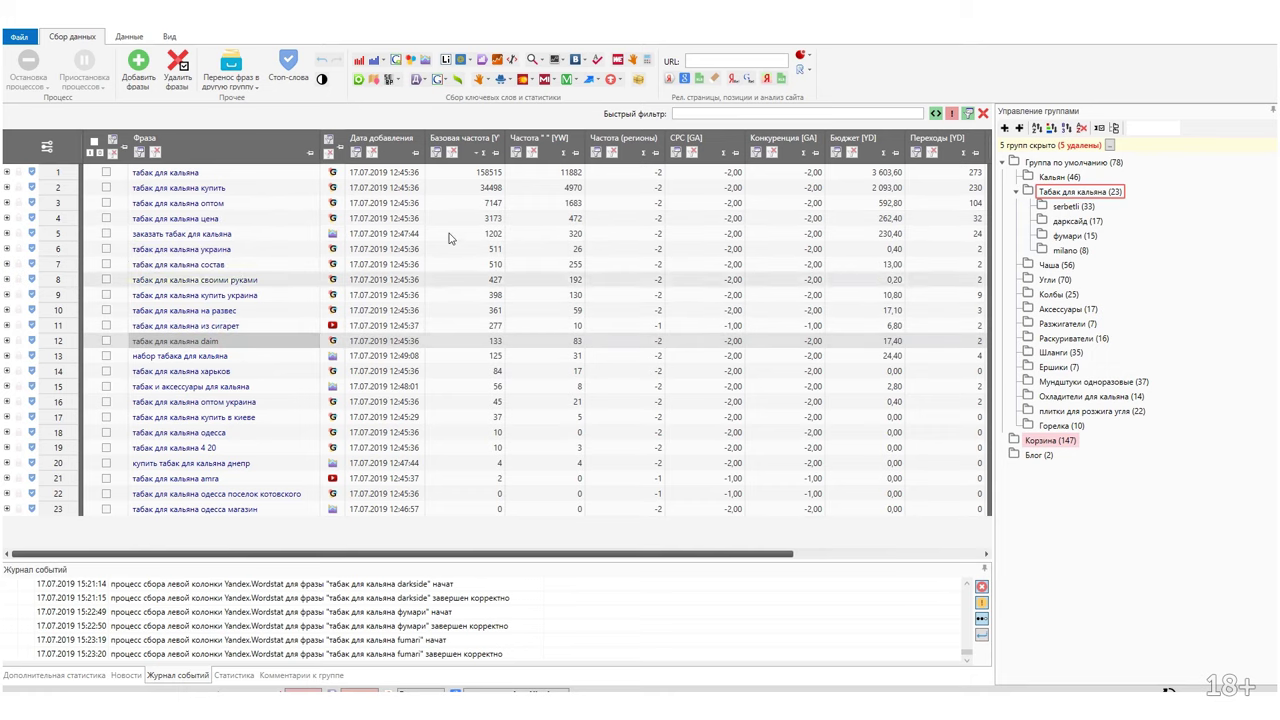
left_click(286, 68)
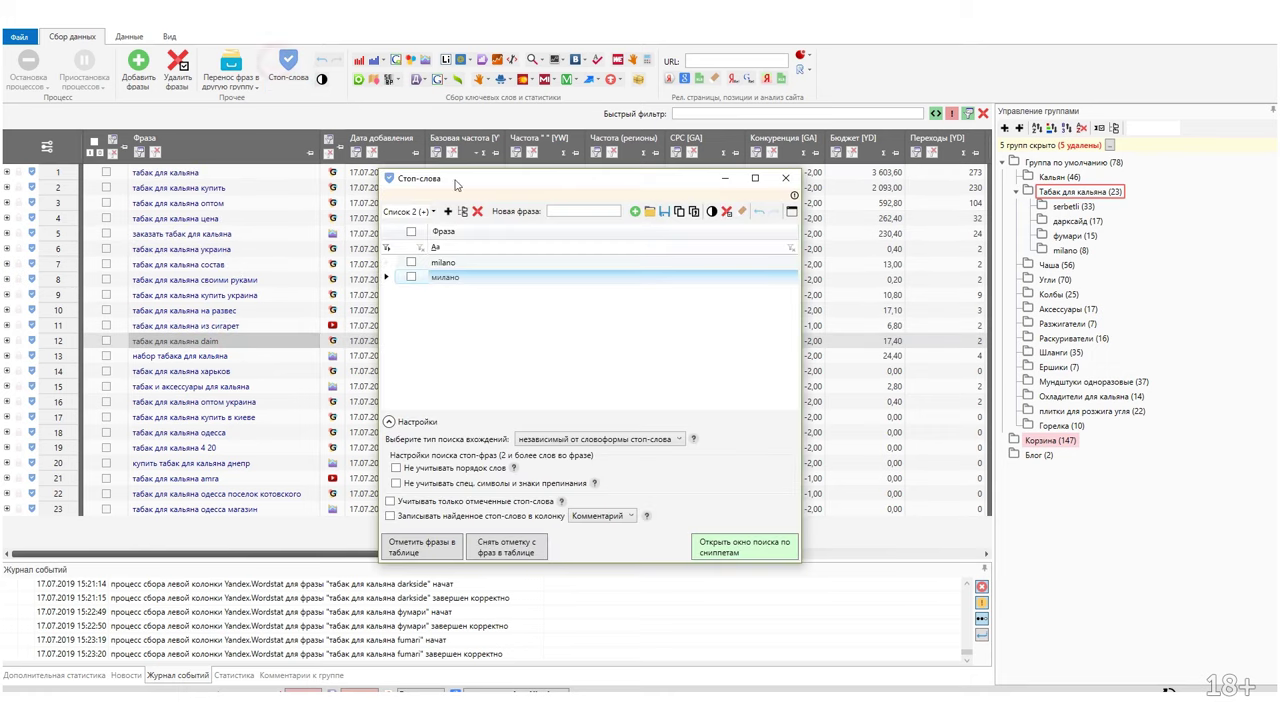
double_click(491, 262)
type("табак для кальяна daim")
key("Down")
type("даим")
key("Return")
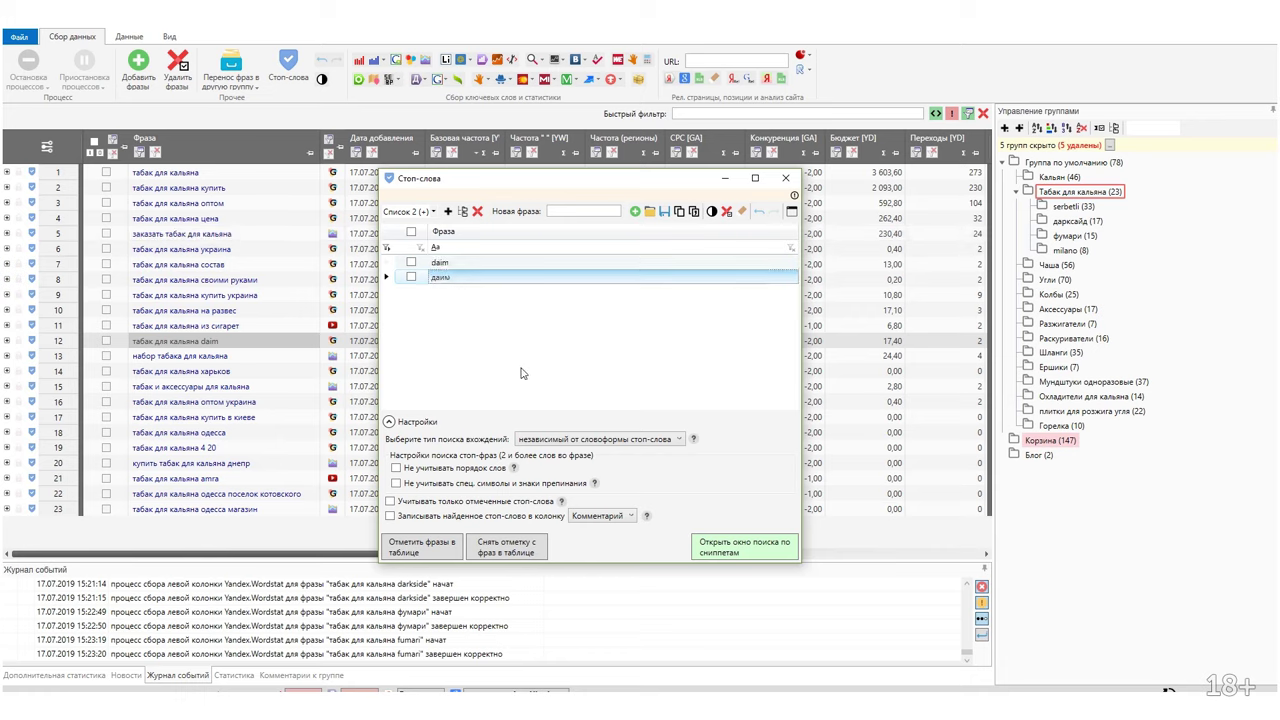
left_click(445, 556)
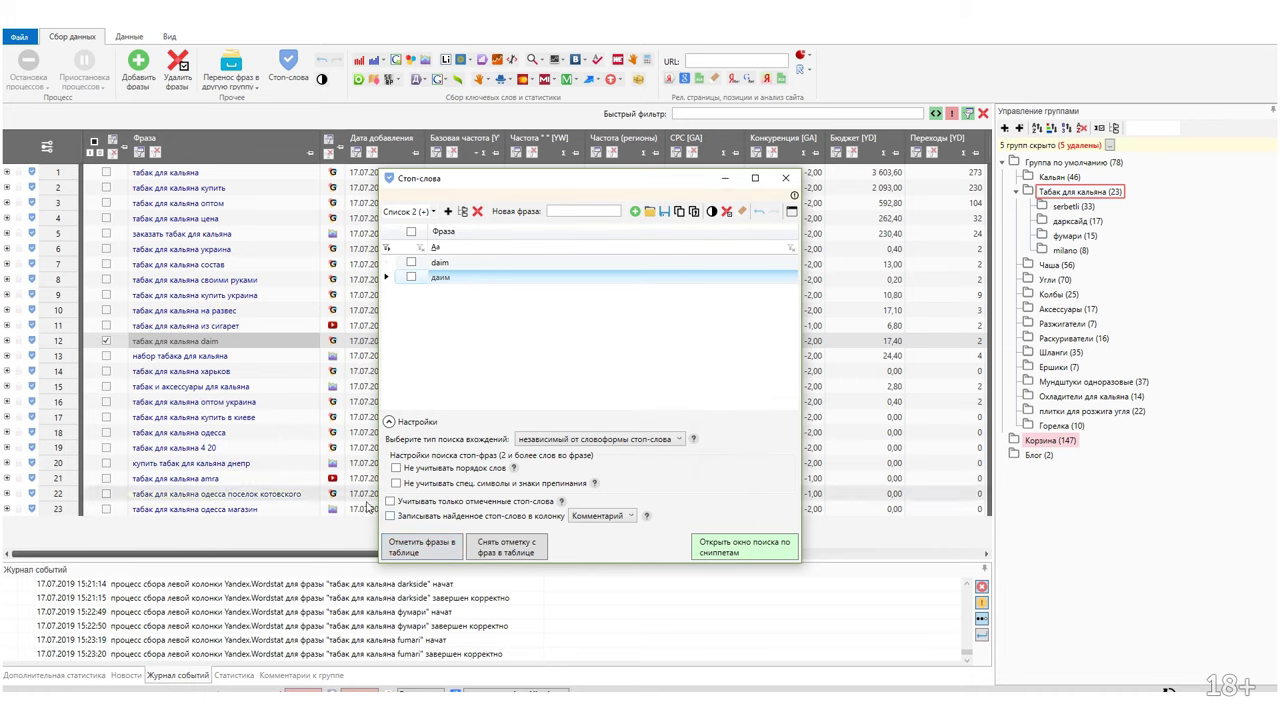
Transfer the marked phrase to a new subgroup named daim inside Табак для кальяна.
left_click(262, 340)
left_click(231, 78)
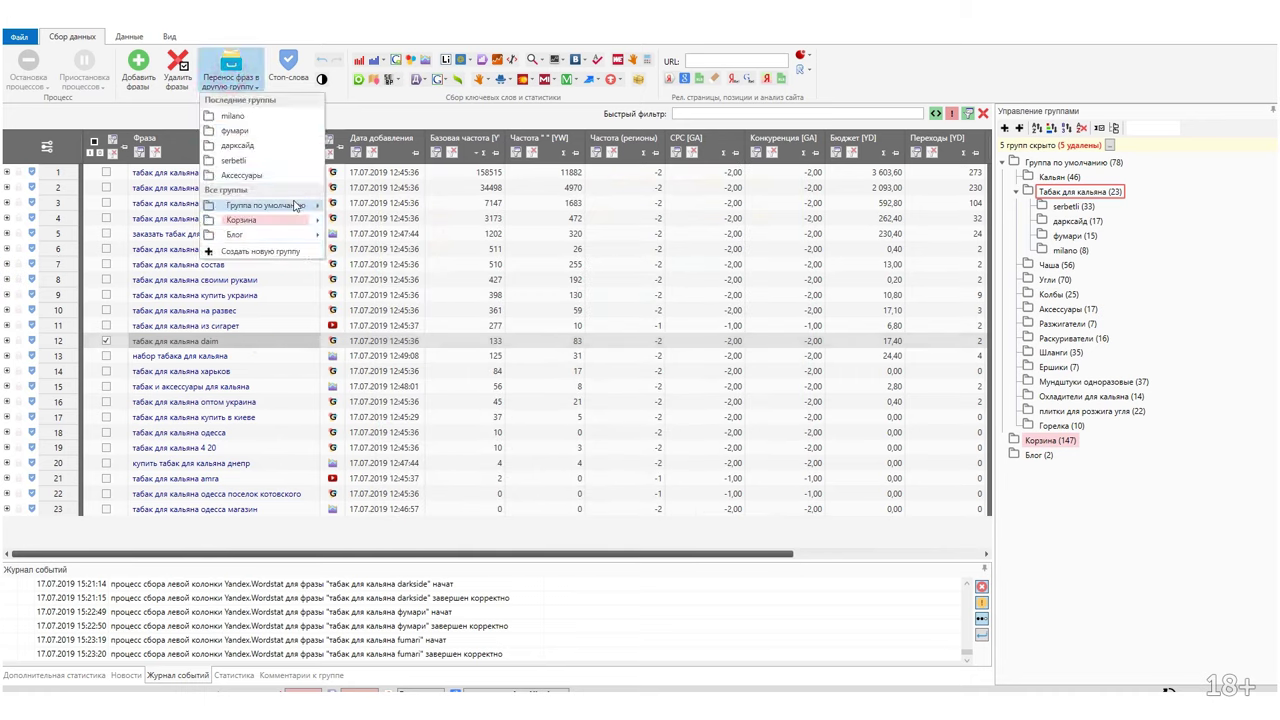
mouse_move(296, 206)
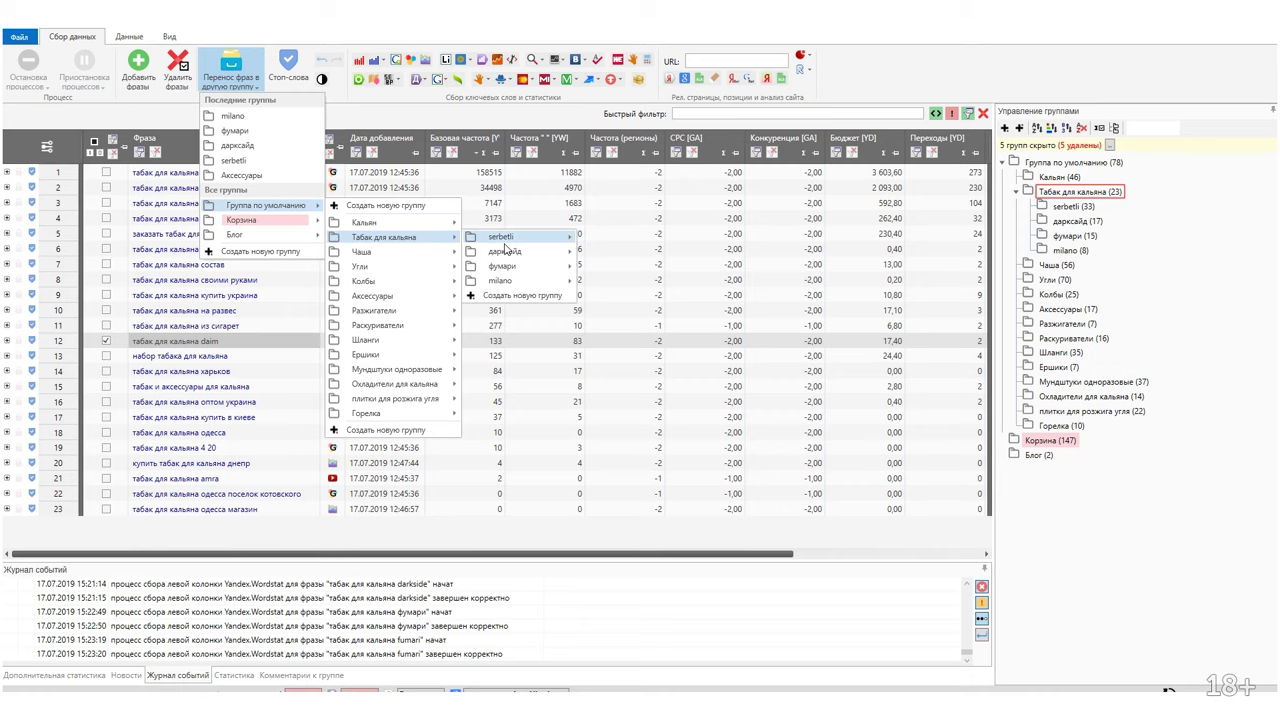
left_click(514, 293)
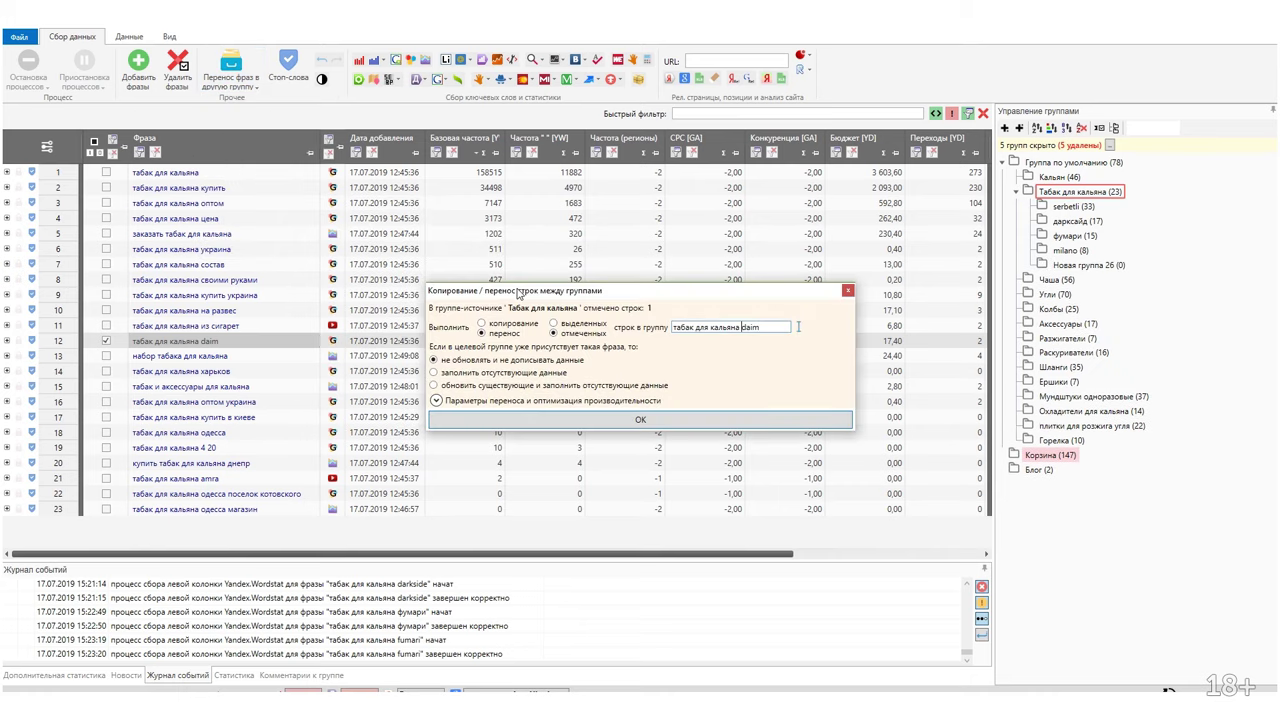
type("daim")
key("Return")
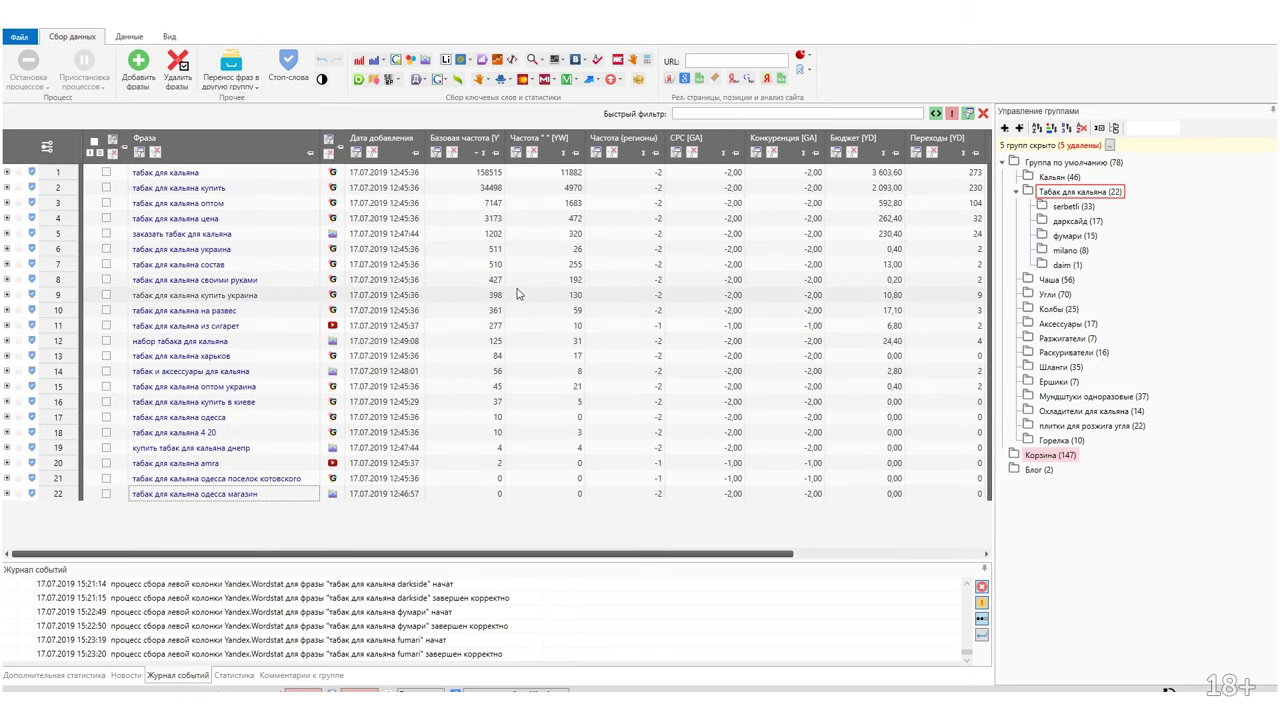
Collect Yandex.Wordstat left-column phrases into the daim subgroup for табак для кальяна daim and табак для кальяна даим.
left_click(1062, 266)
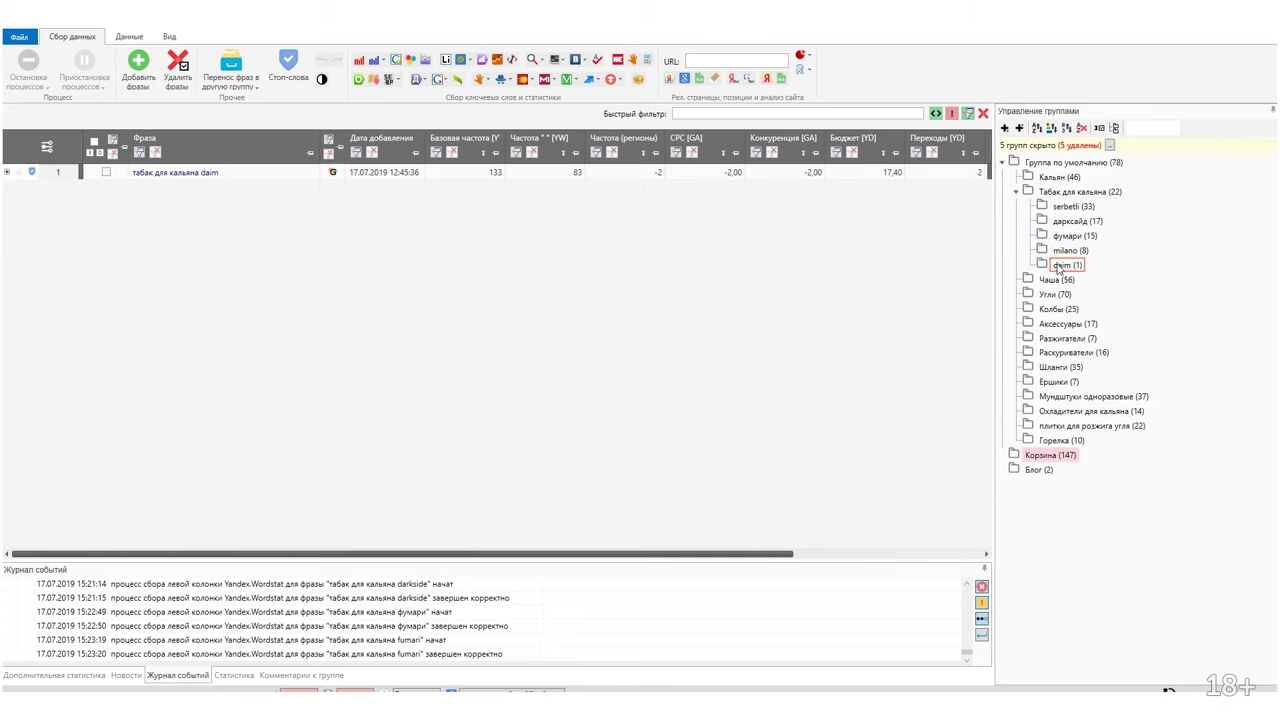
left_click(242, 171)
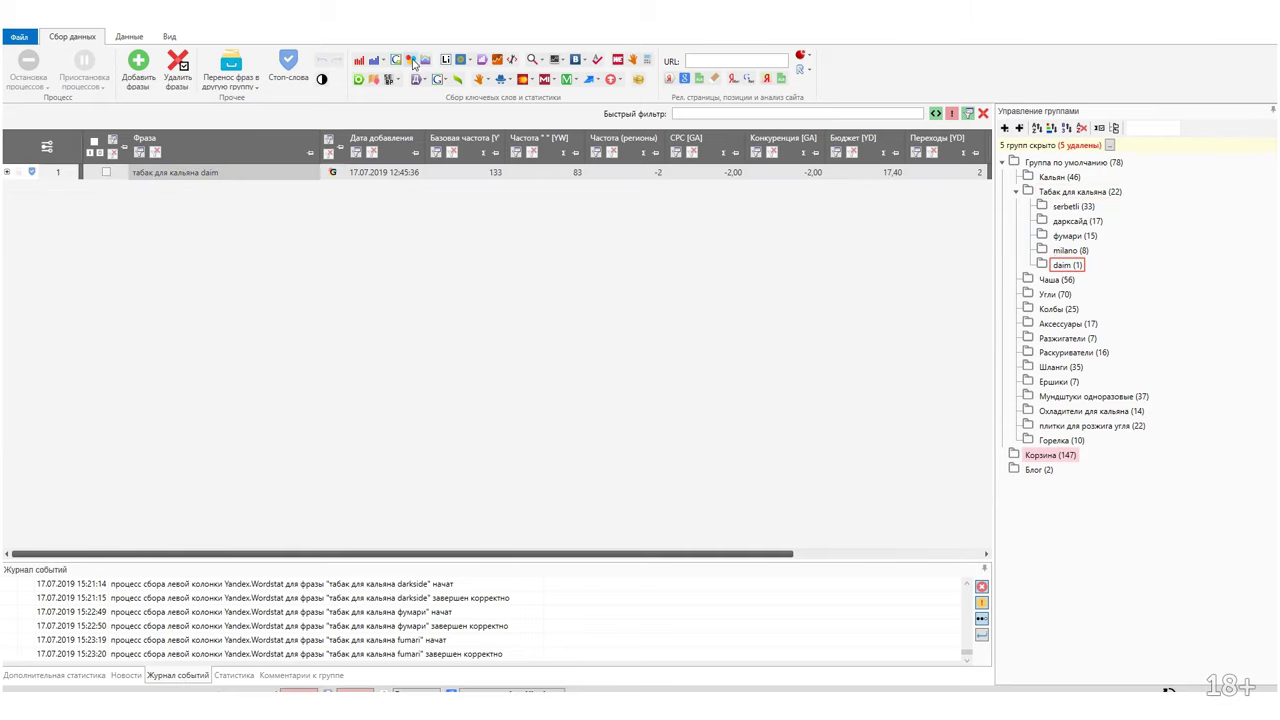
left_click(377, 60)
left_click(400, 118)
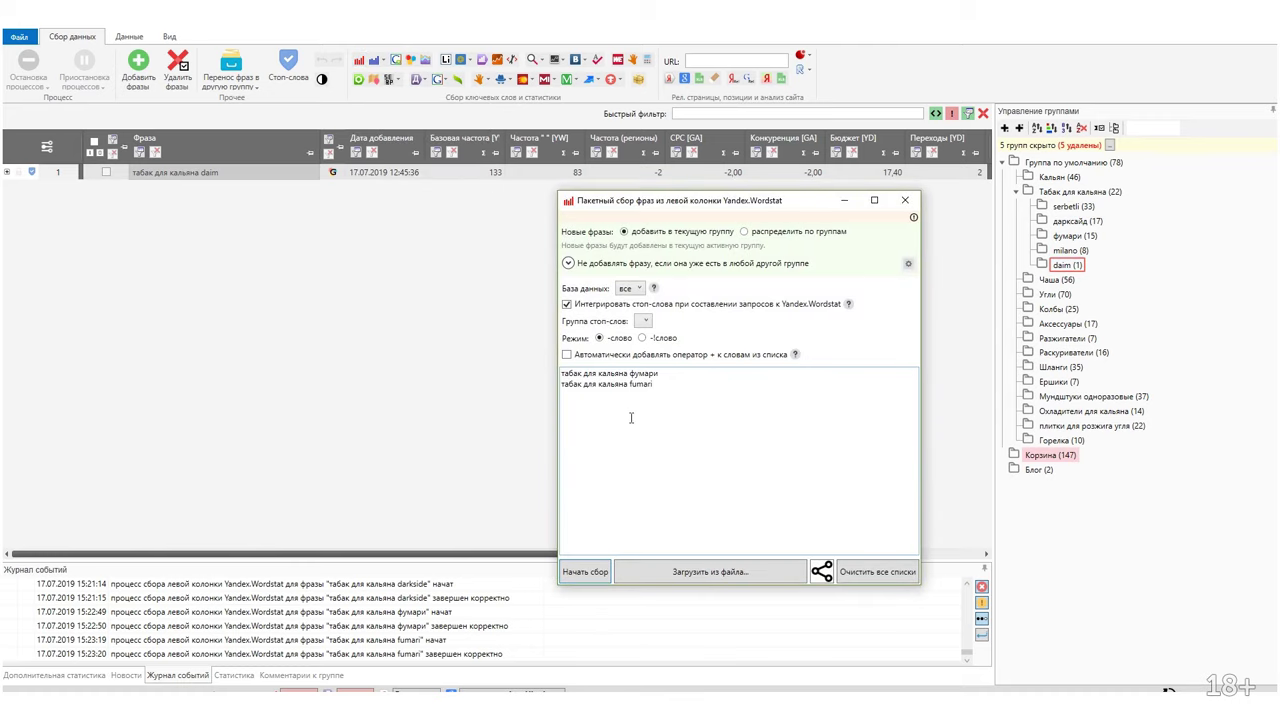
type("табак для кальяна daim")
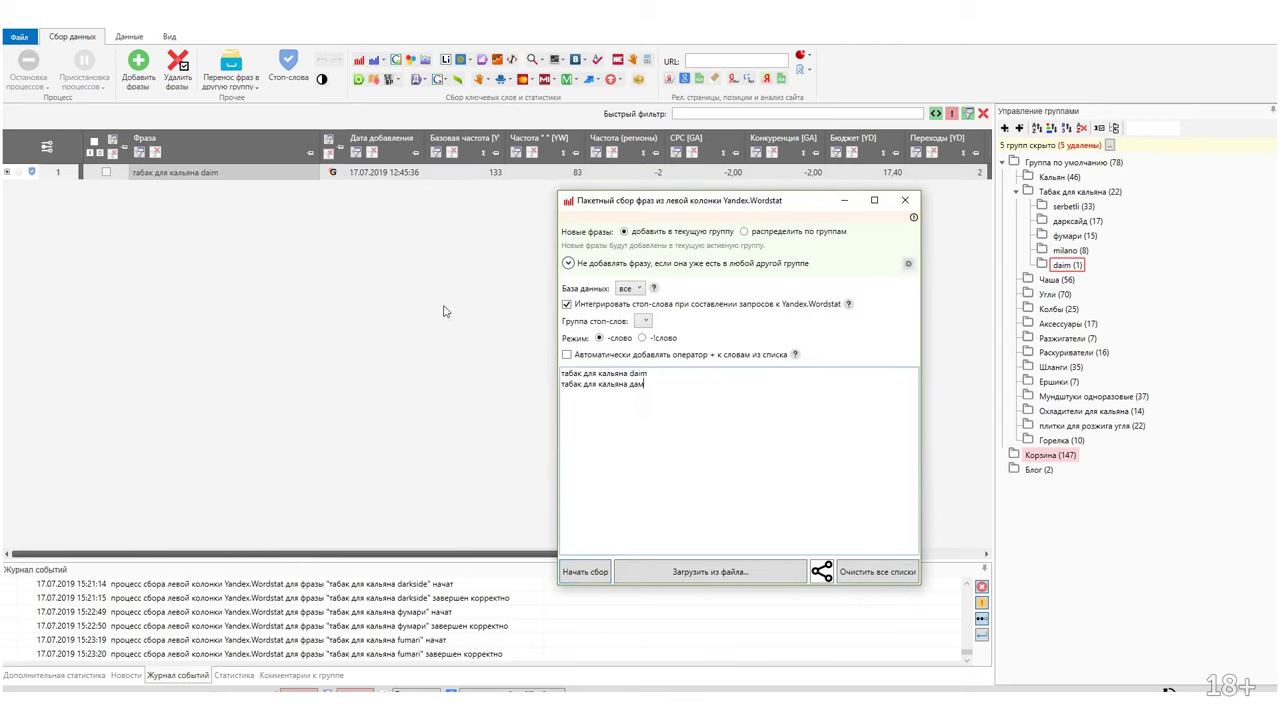
key("ctrl+Return")
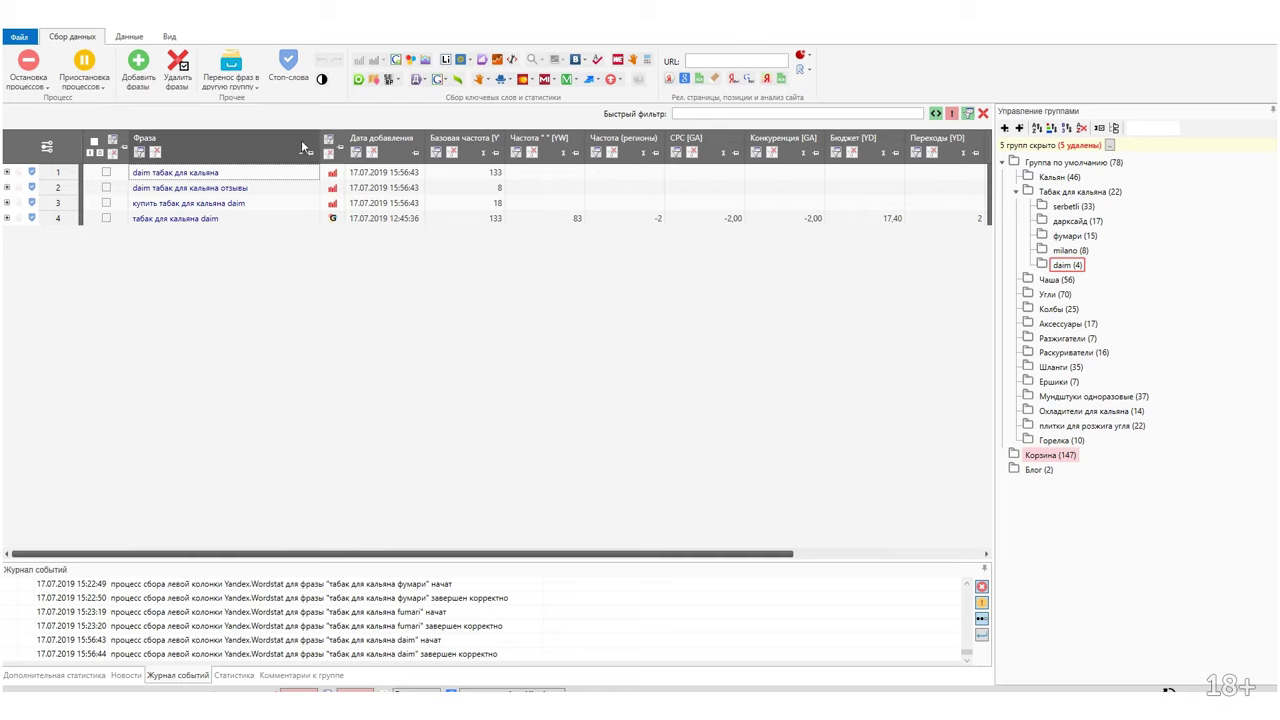
Sort the daim subgroup by base frequency, highest first, and delete the implicit duplicate daim табак для кальяна.
left_click(462, 140)
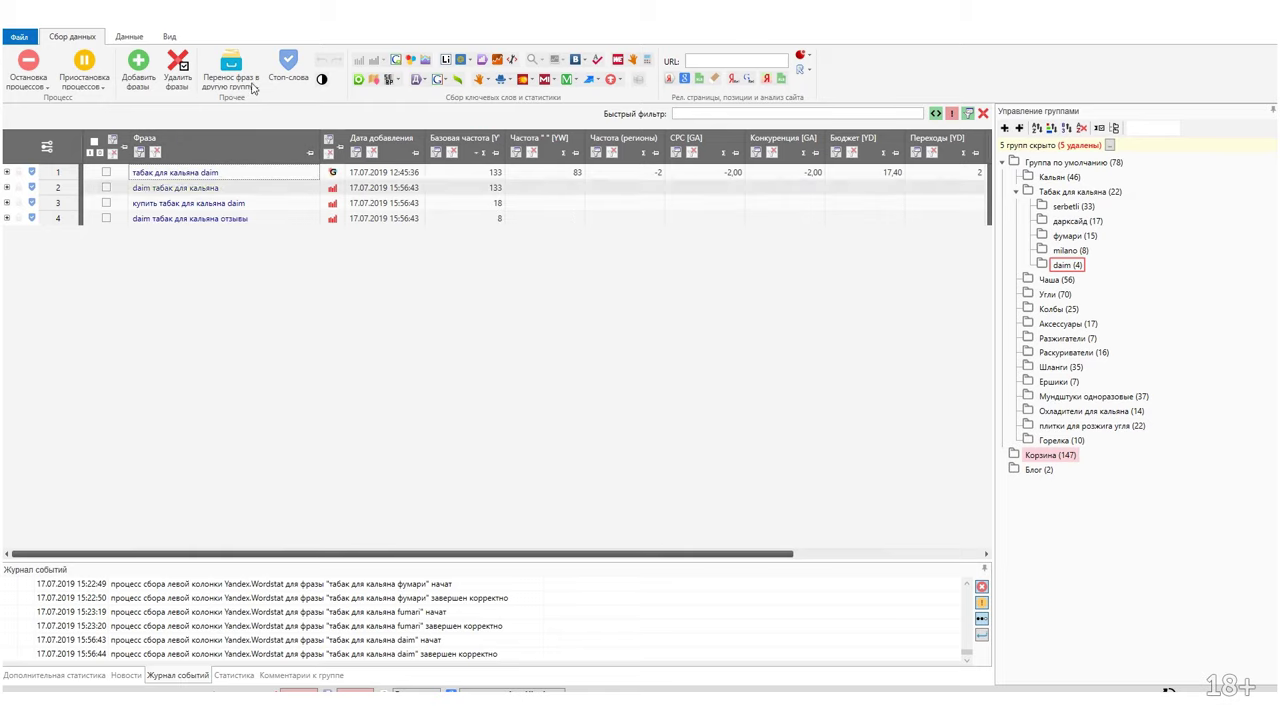
left_click(129, 36)
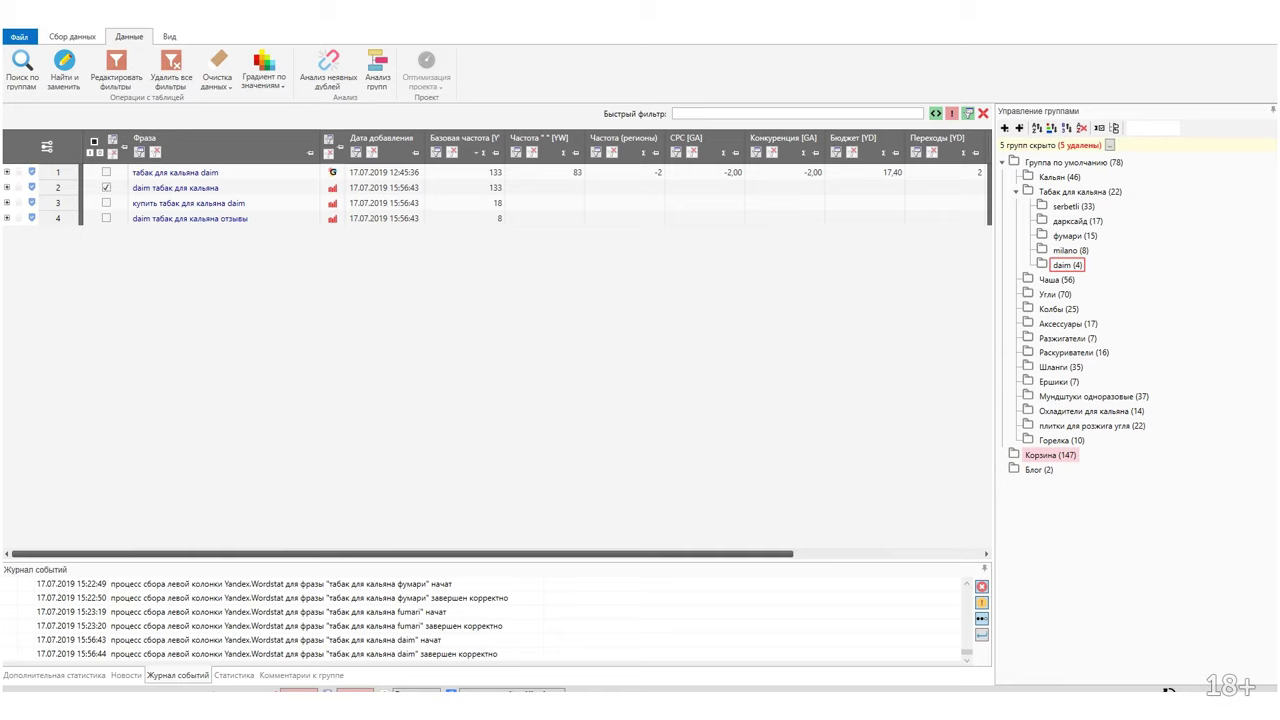
key("Delete")
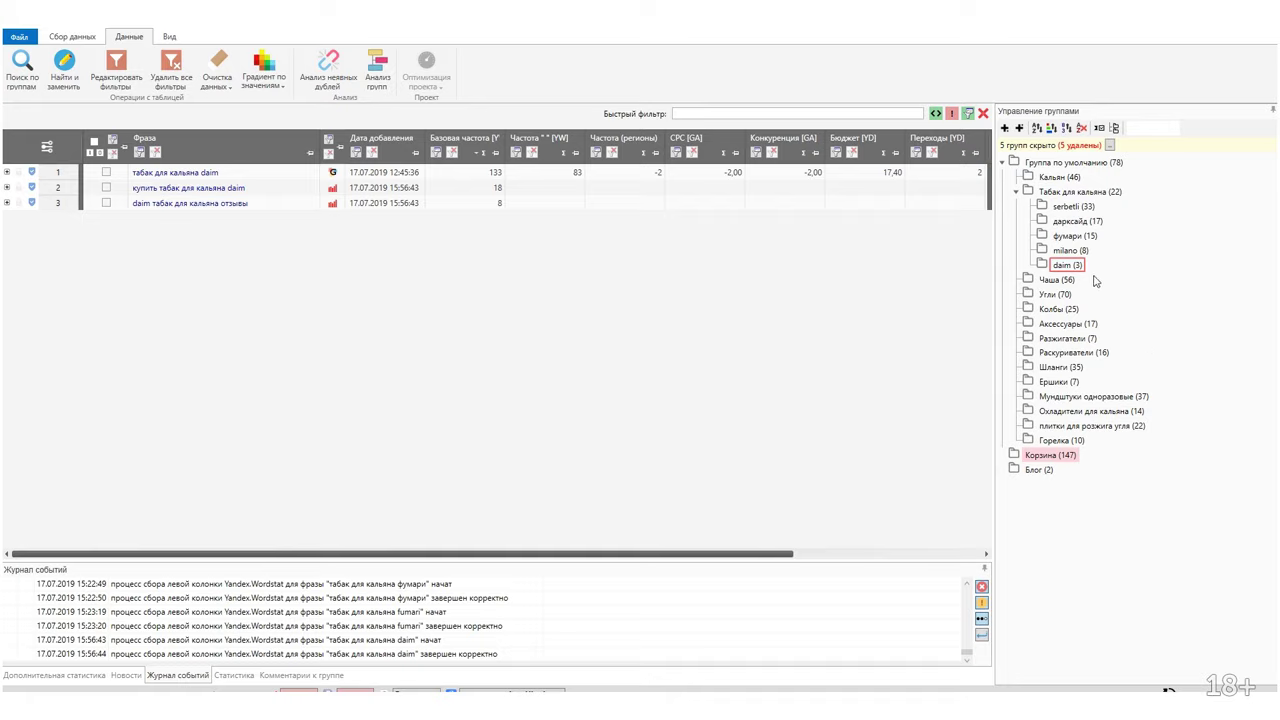
Review the phrases in the Табак для кальяна group and in its serbetli, дарксайд, фумари, milano and daim subgroups.
left_click(1068, 251)
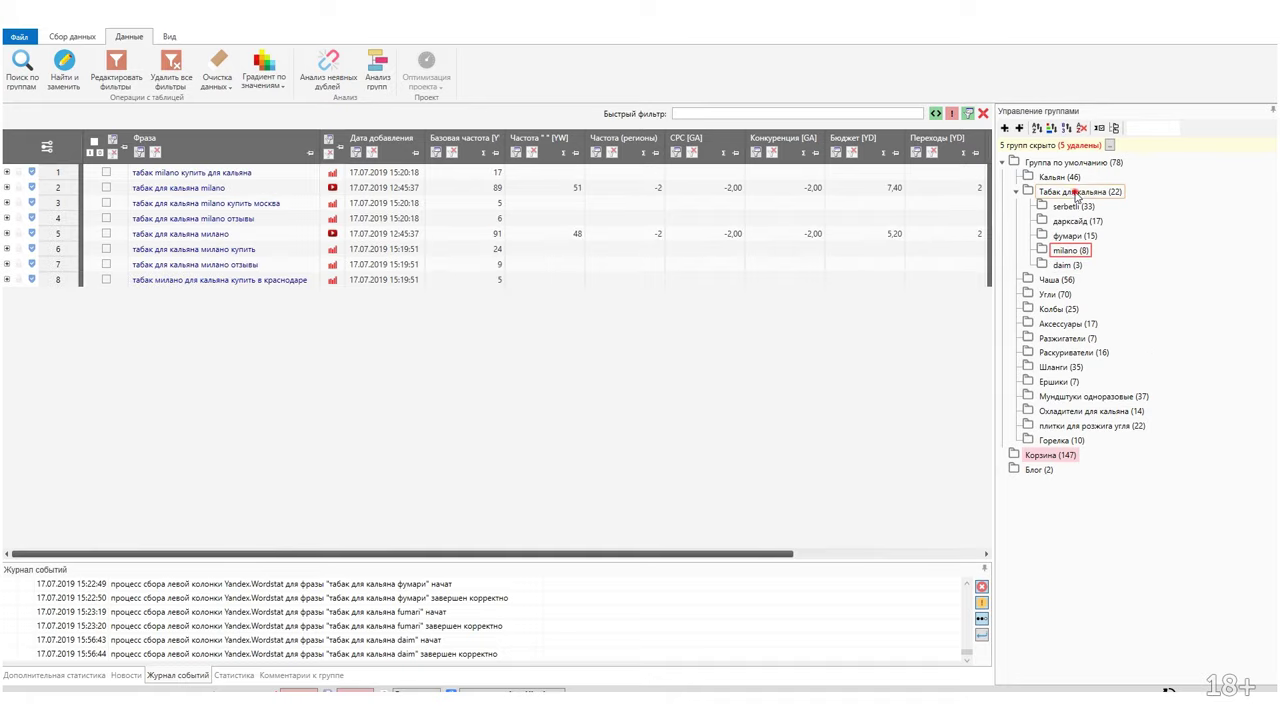
left_click(1072, 192)
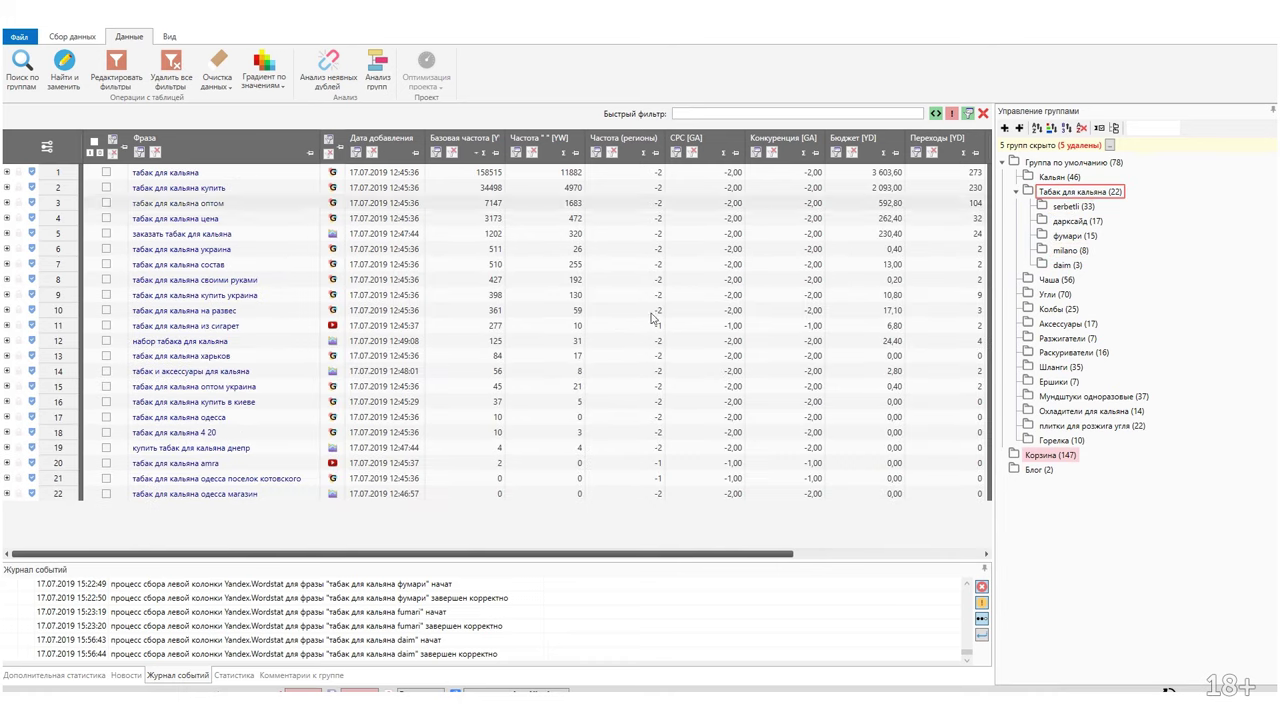
left_click(1066, 207)
left_click(1070, 221)
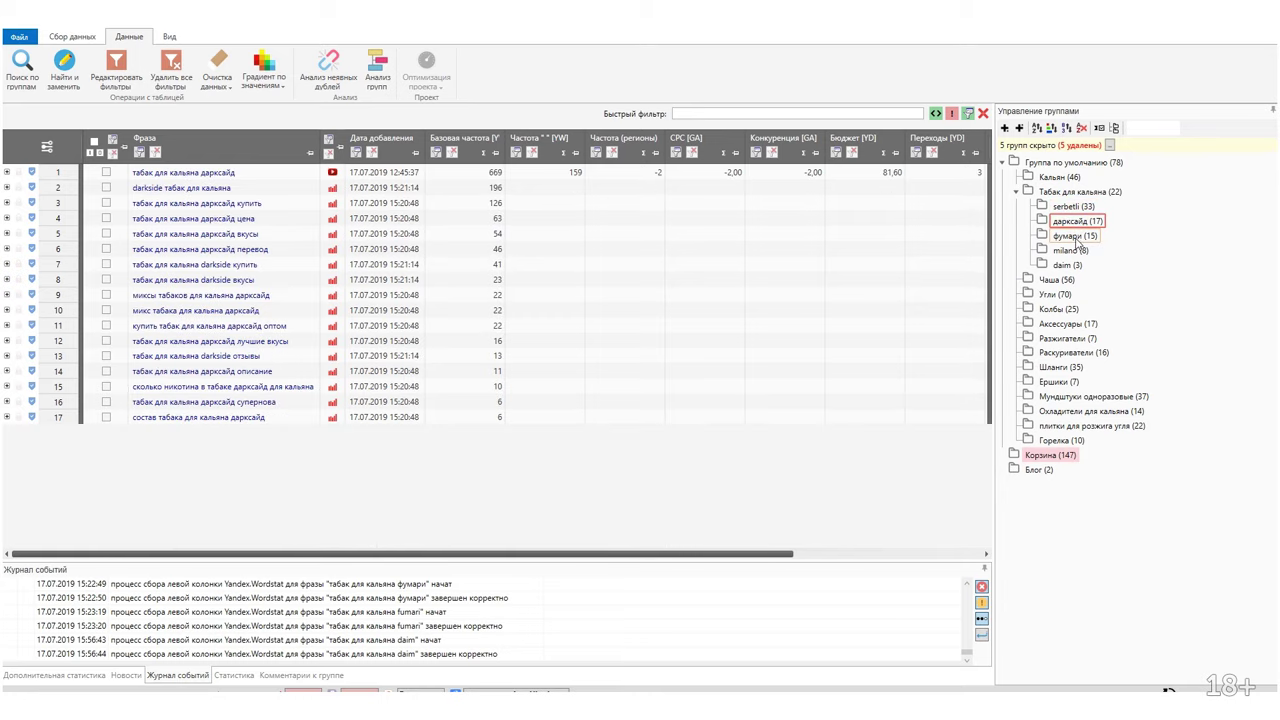
left_click(1068, 236)
left_click(1062, 265)
left_click(1067, 251)
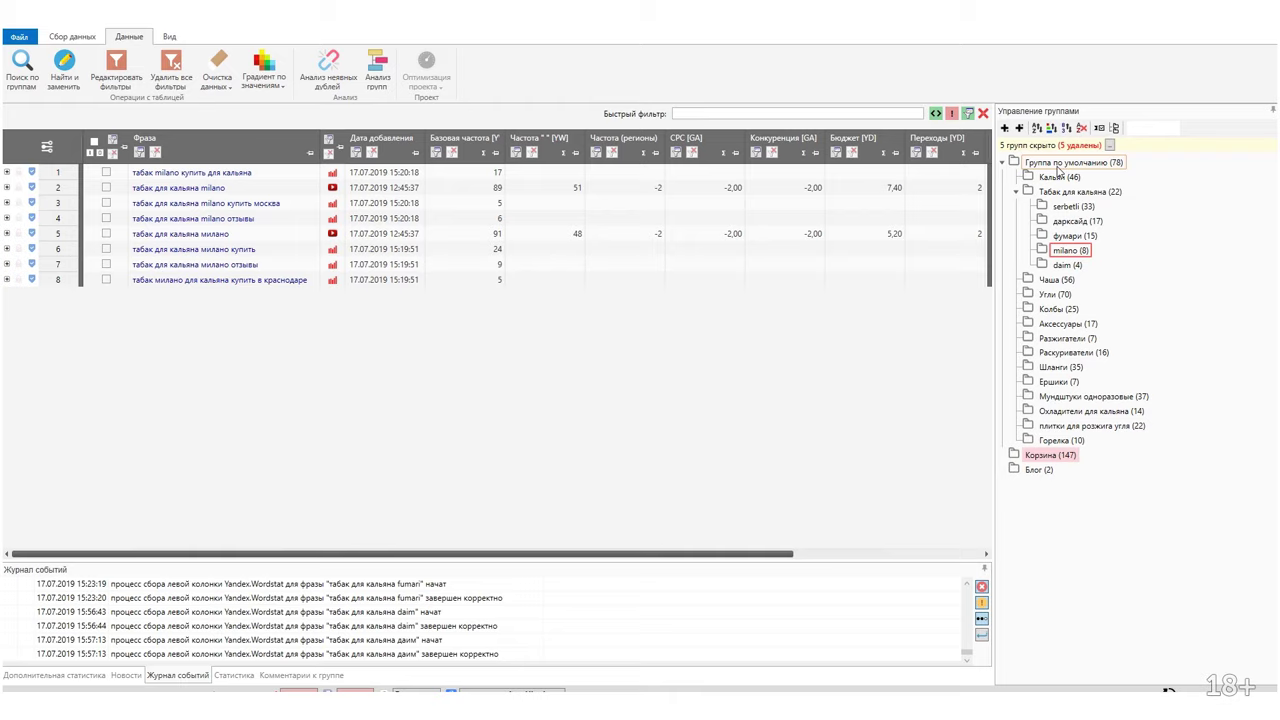
left_click(1079, 207)
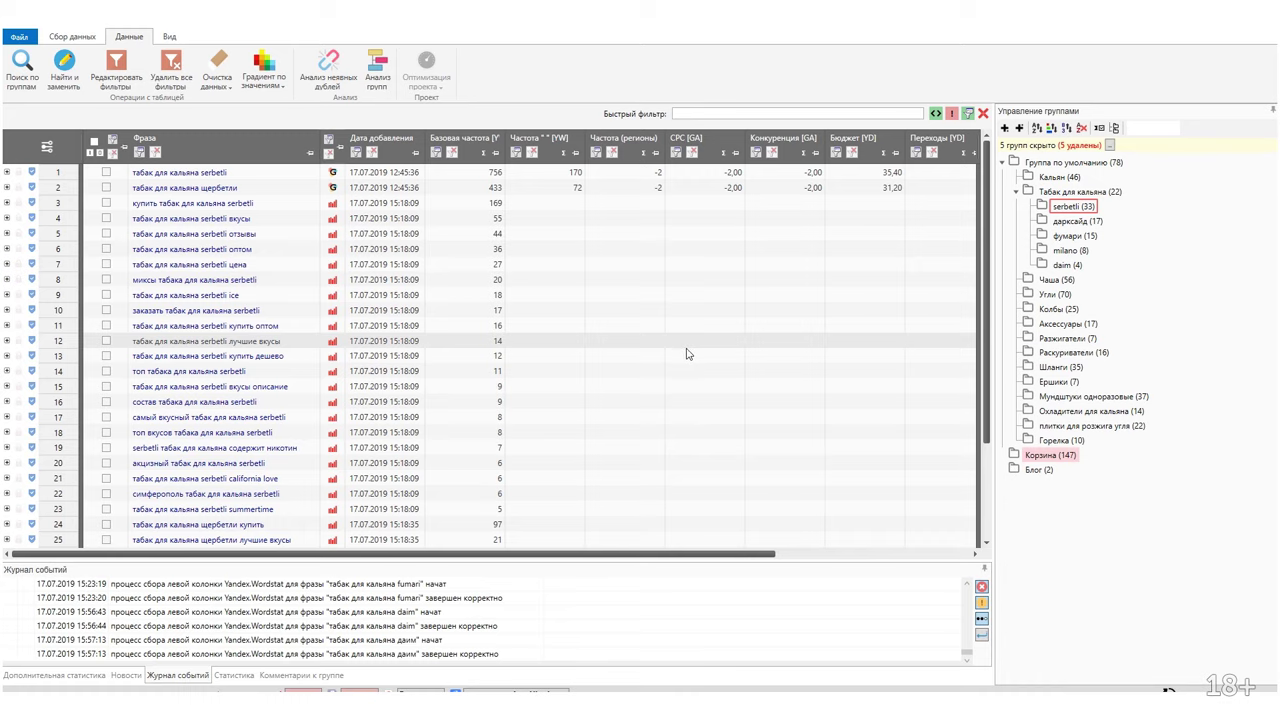
left_click(1079, 185)
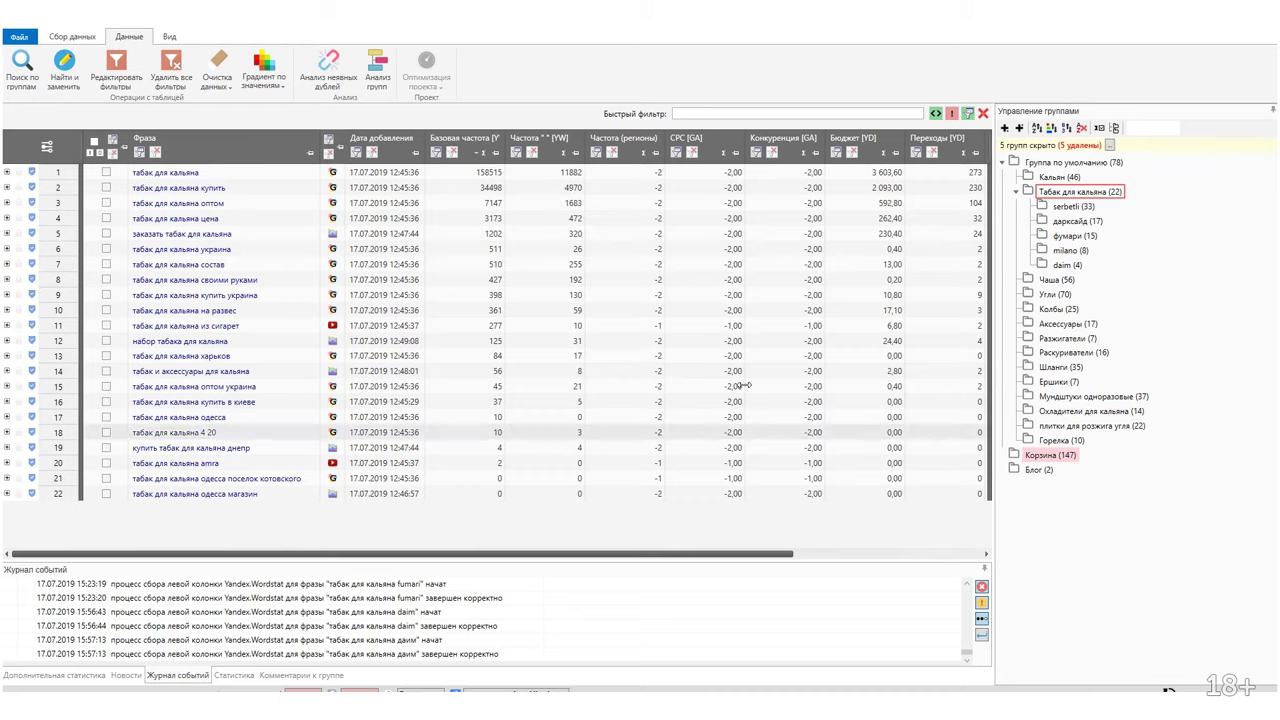
left_click(1072, 265)
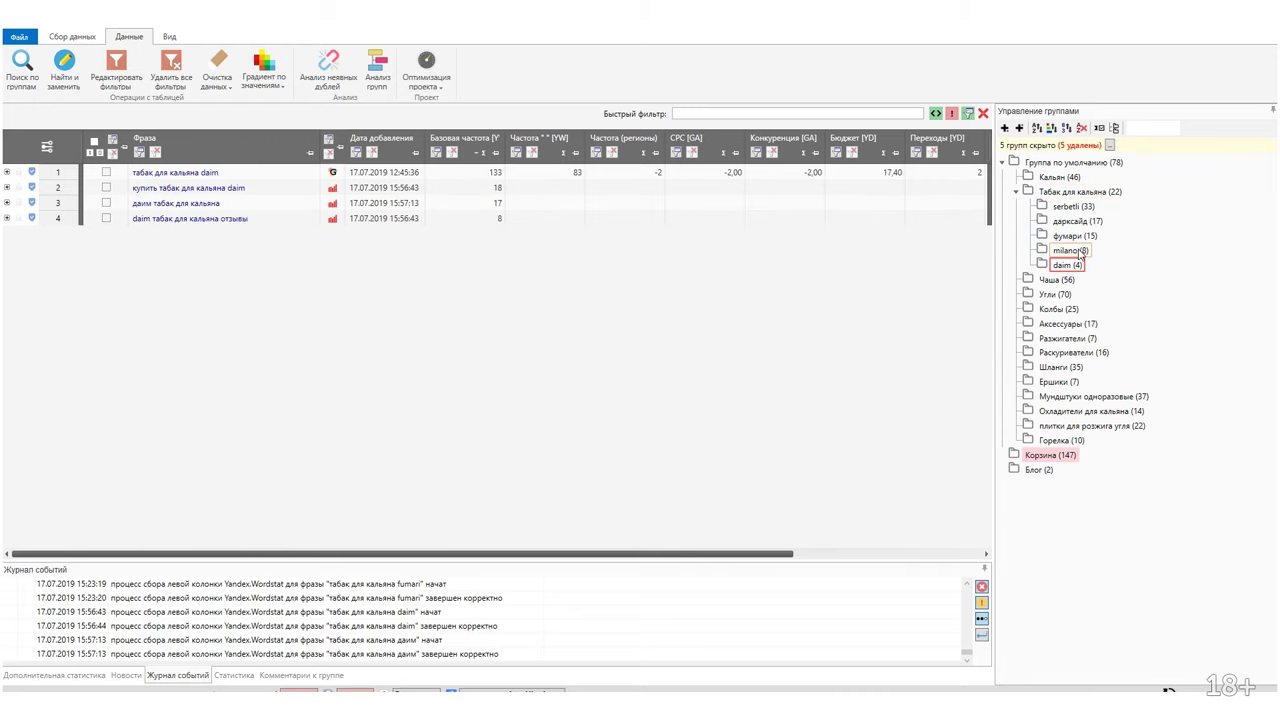
left_click(1068, 250)
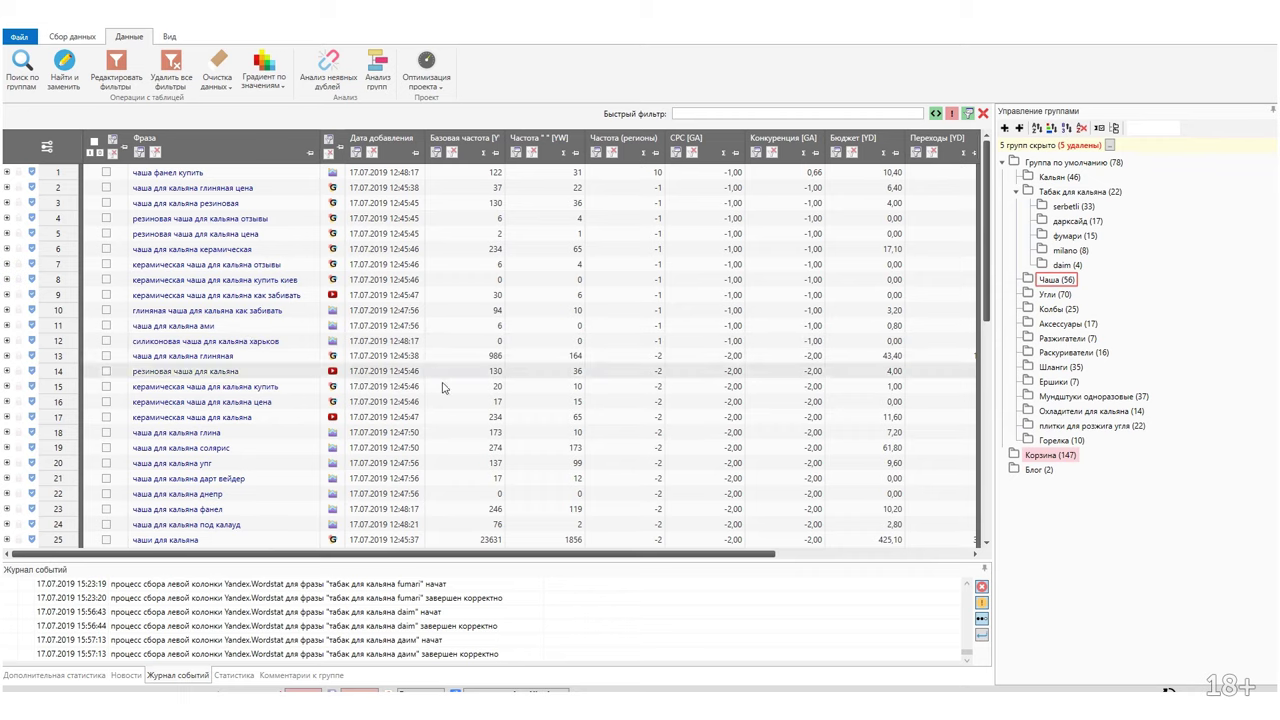
Sort the Чаша group by base frequency, highest first, and mark all its phrases filtered by глин.
left_click(468, 152)
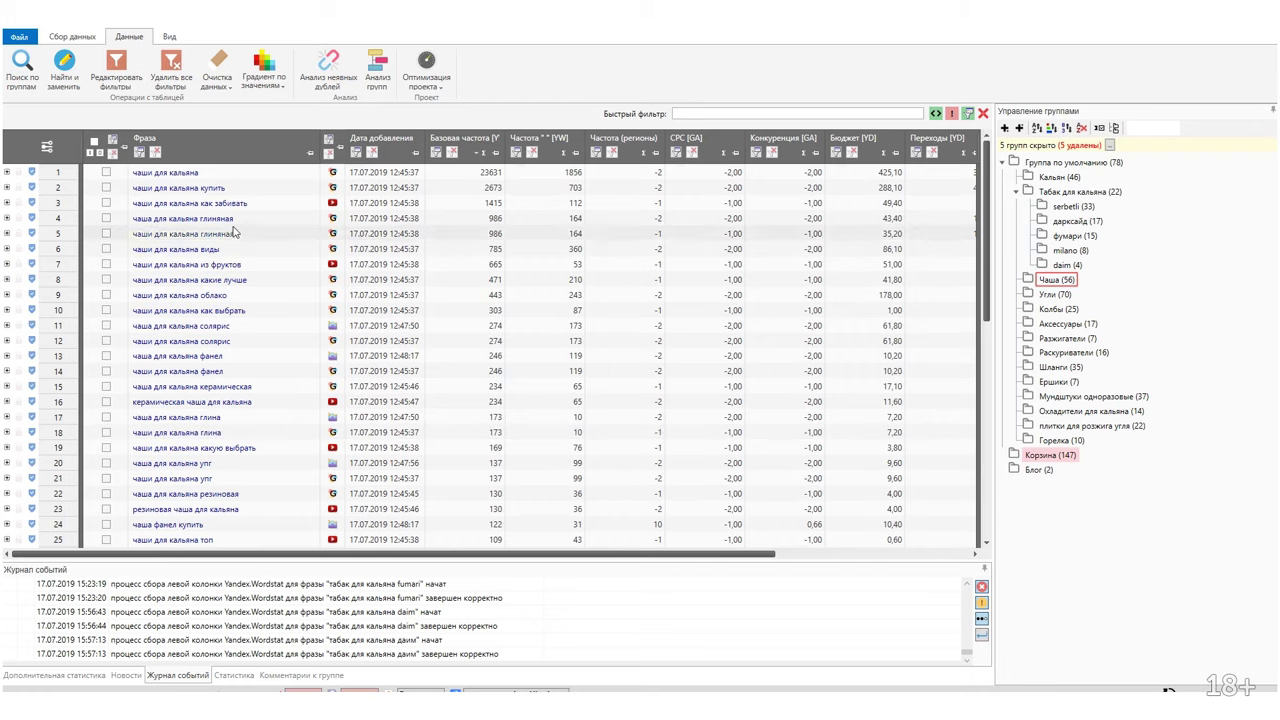
left_click(230, 218)
left_click(730, 113)
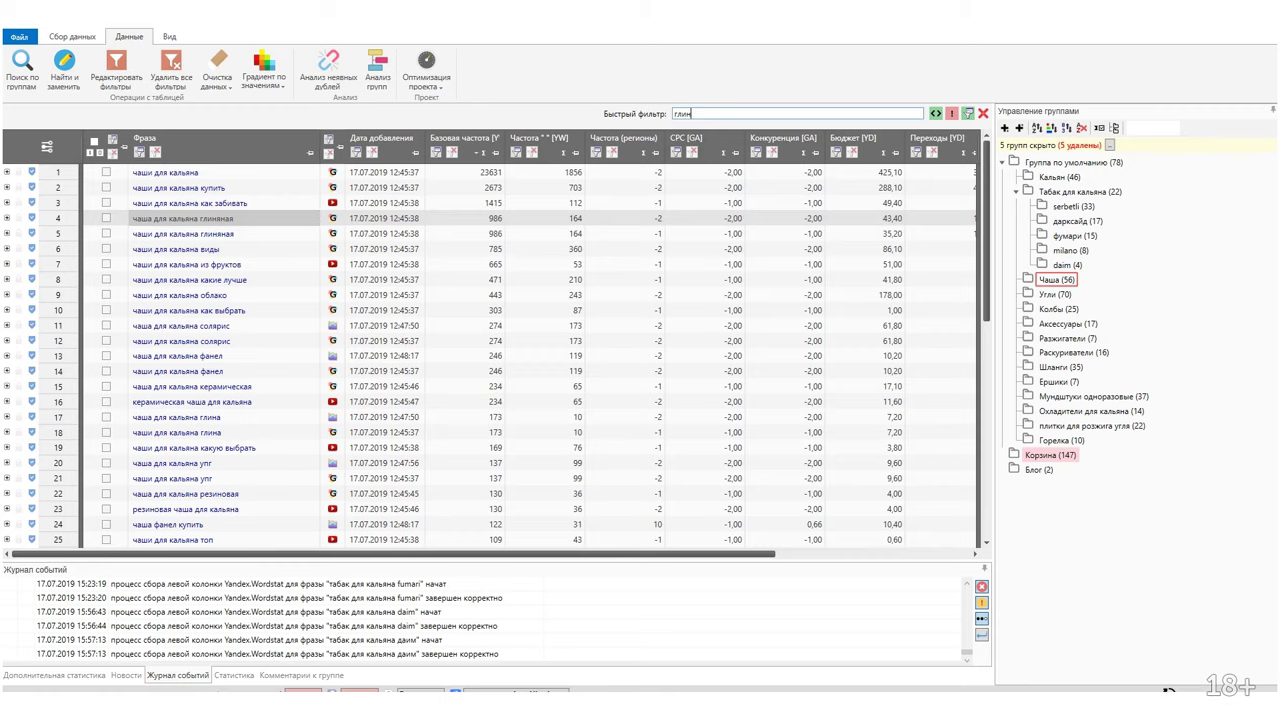
left_click(93, 142)
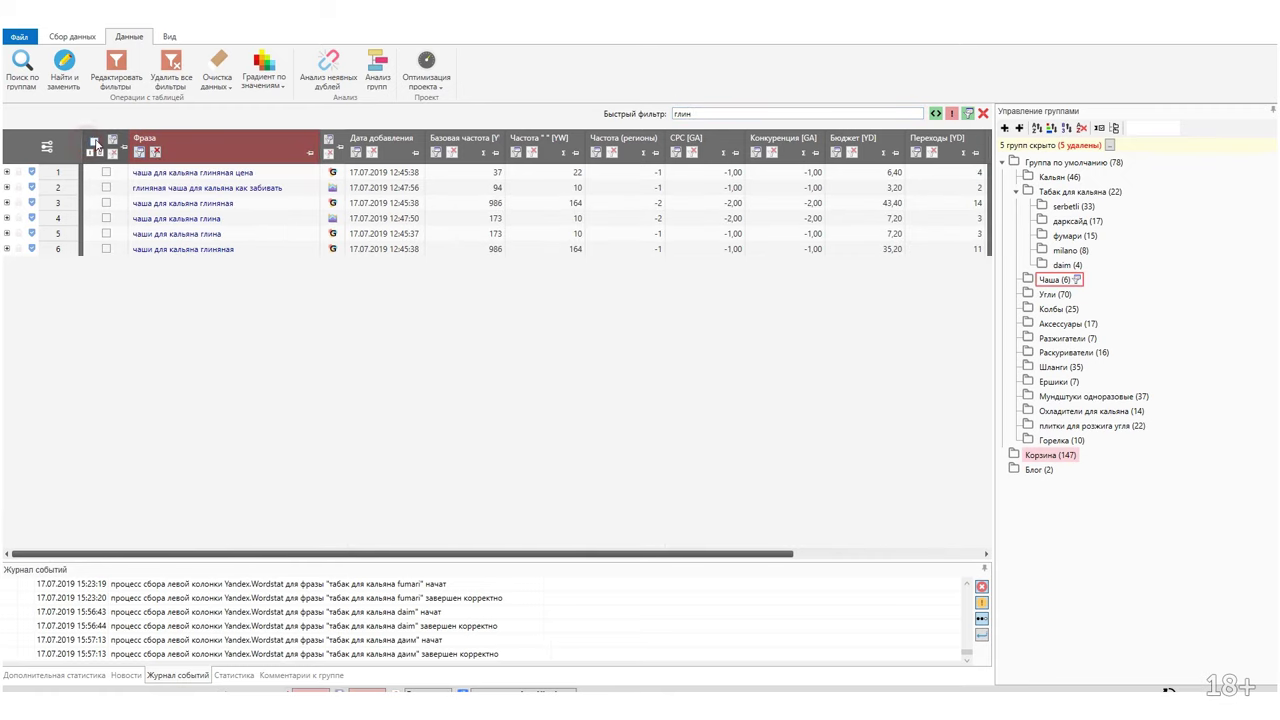
Transfer the marked clay-bowl phrases to a new subgroup named Глиняная inside Чаша.
left_click(72, 36)
left_click(230, 72)
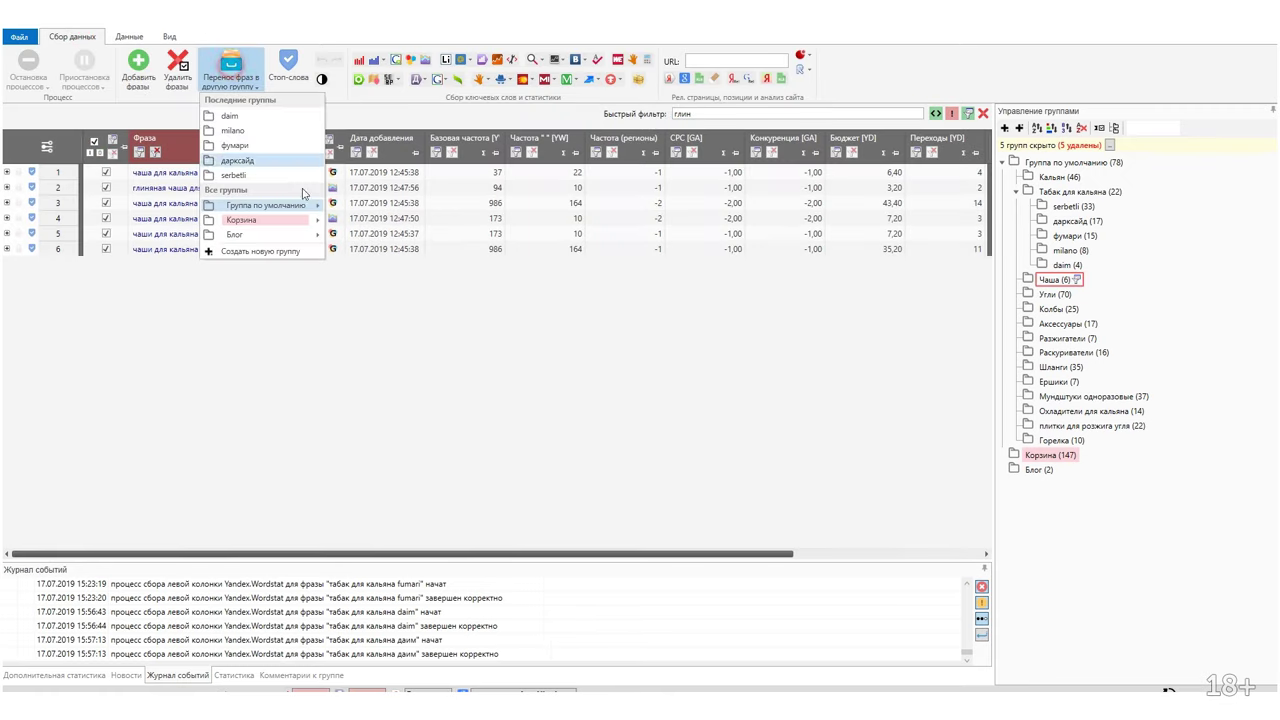
mouse_move(303, 210)
mouse_move(409, 255)
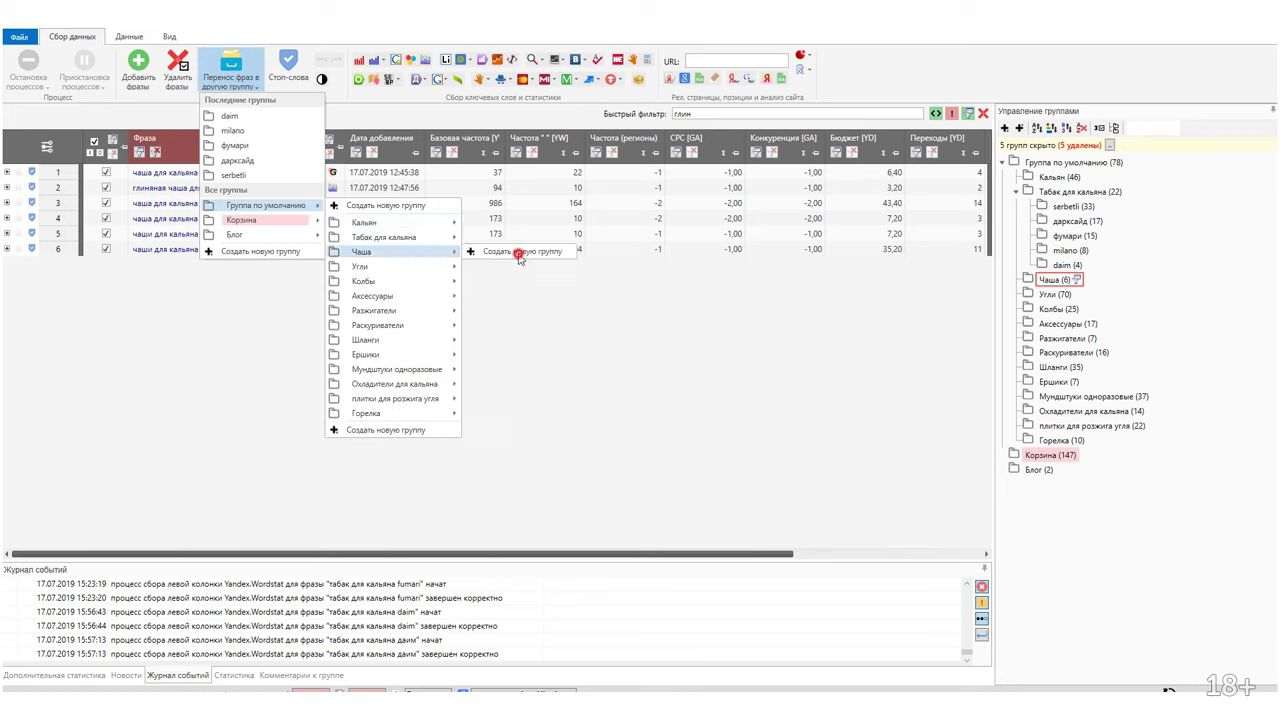
left_click(519, 254)
key("BackSpace")
key("BackSpace")
key("BackSpace")
key("BackSpace")
key("BackSpace")
key("BackSpace")
key("BackSpace")
key("BackSpace")
key("BackSpace")
key("BackSpace")
key("BackSpace")
key("BackSpace")
key("BackSpace")
key("BackSpace")
key("BackSpace")
key("BackSpace")
key("BackSpace")
type("г")
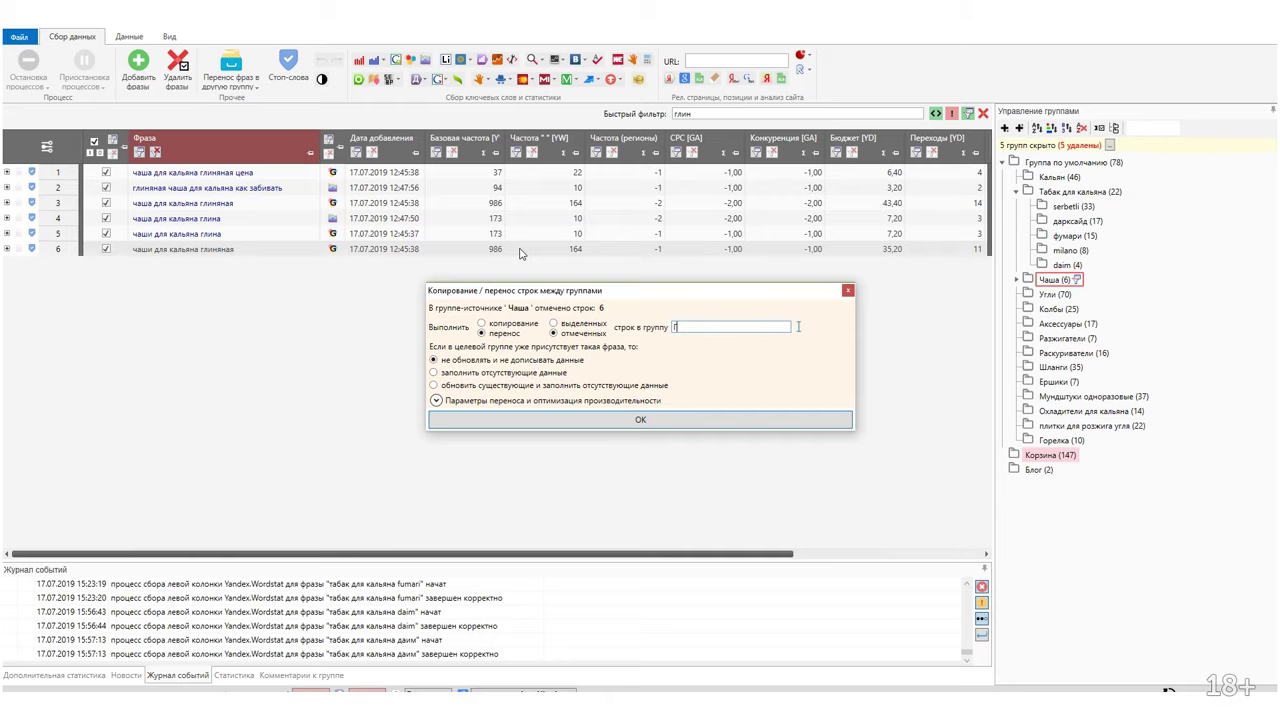
key("Return")
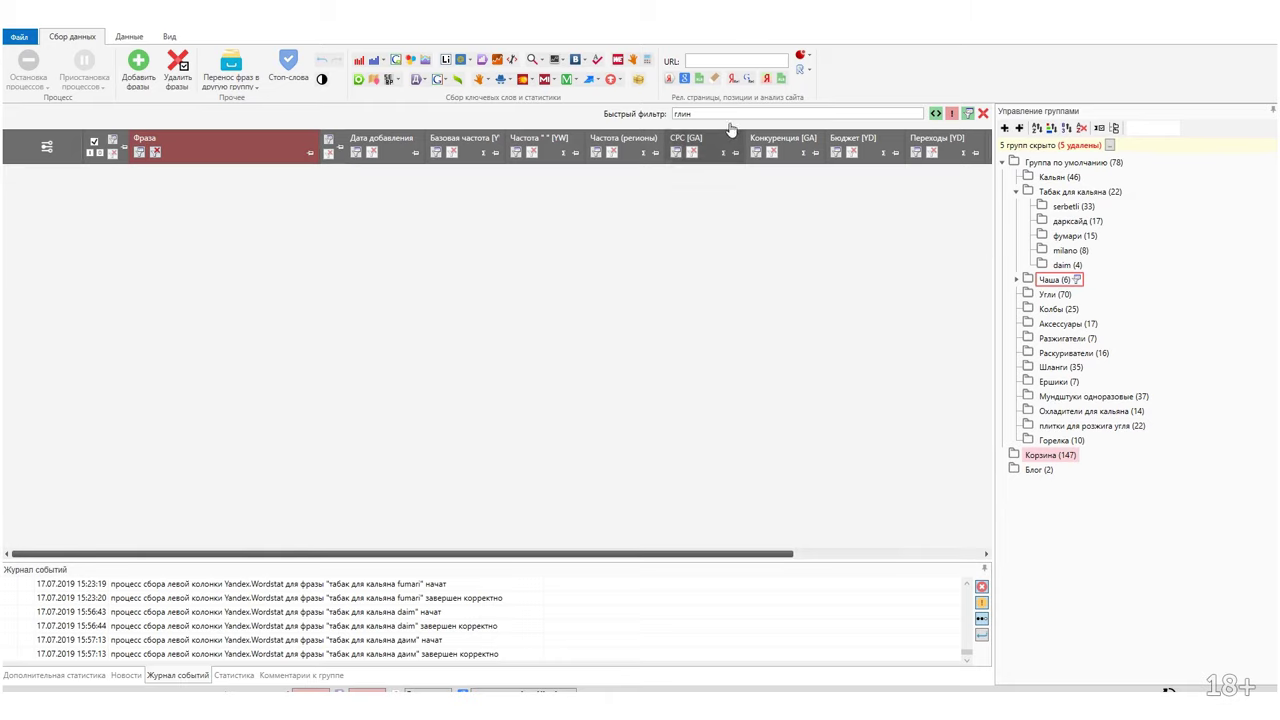
type("рези")
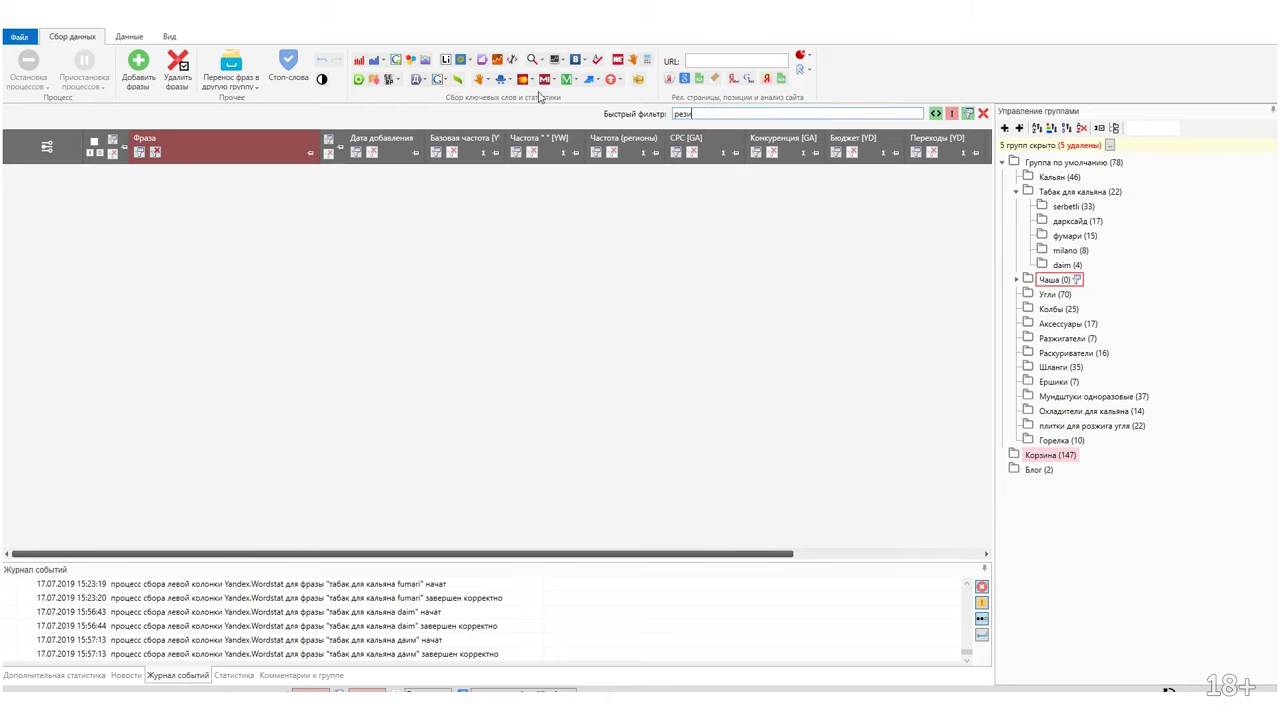
left_click(94, 143)
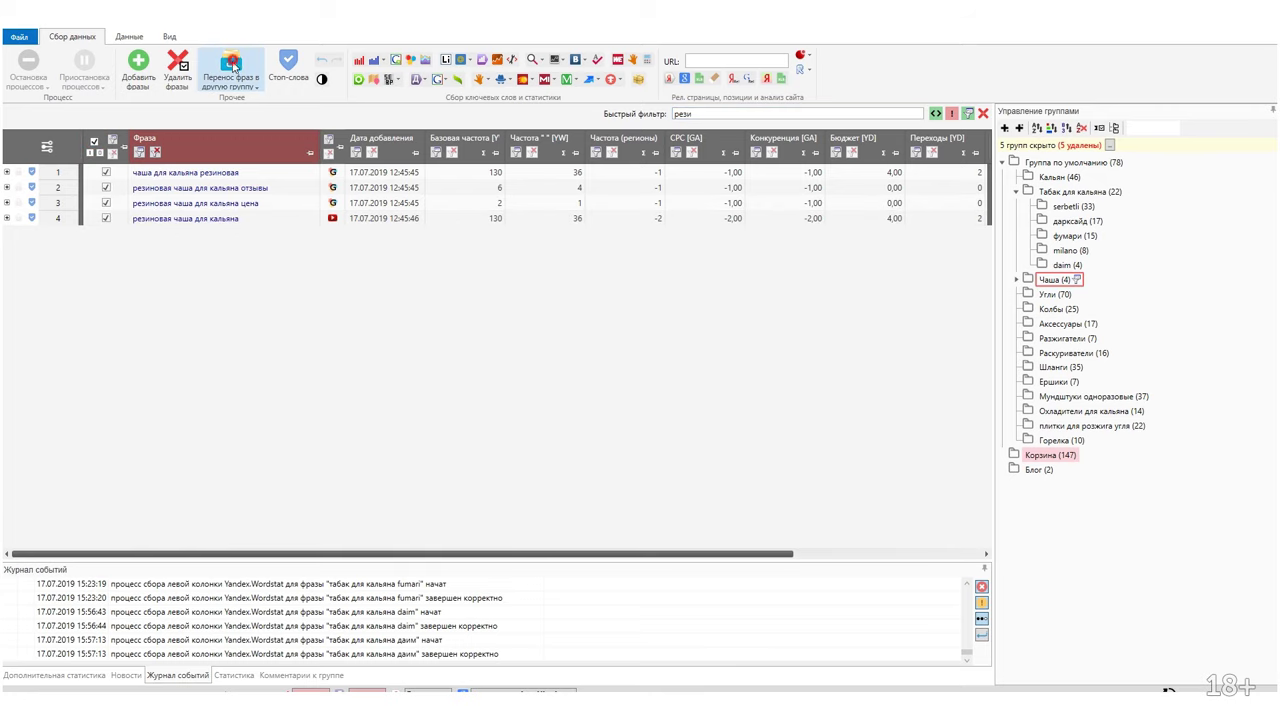
left_click(210, 86)
mouse_move(298, 207)
mouse_move(400, 248)
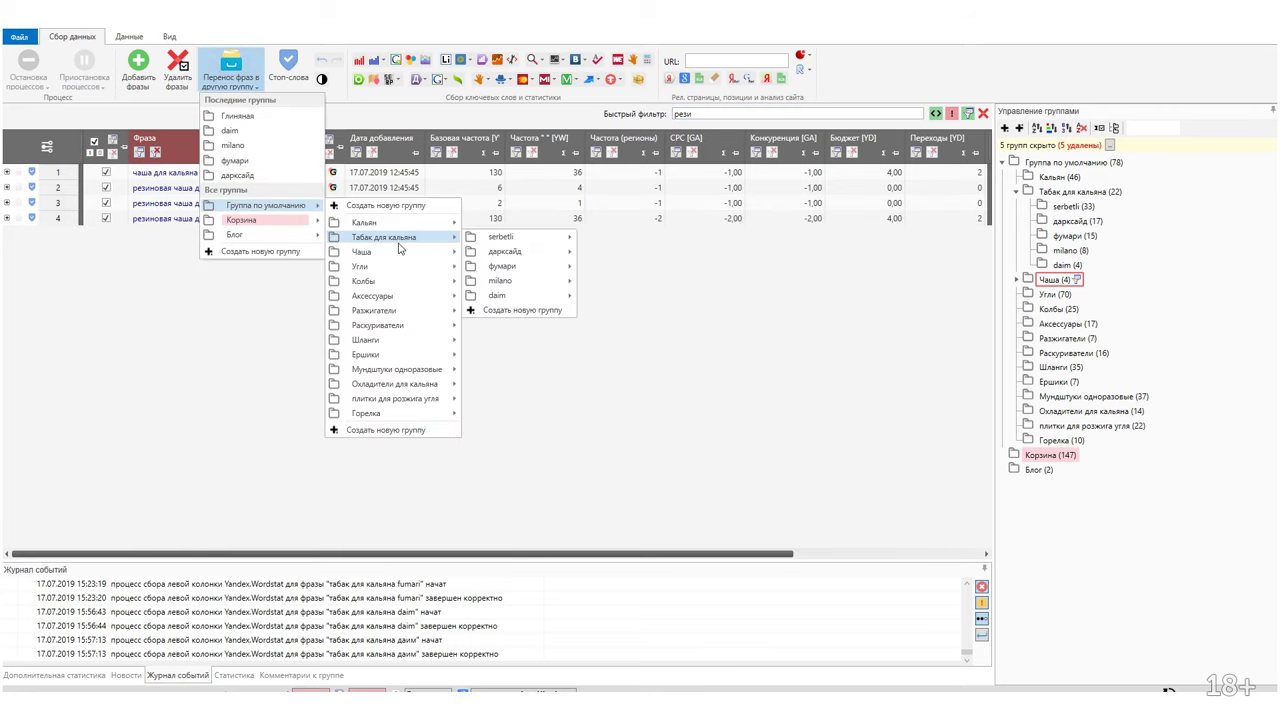
left_click(751, 314)
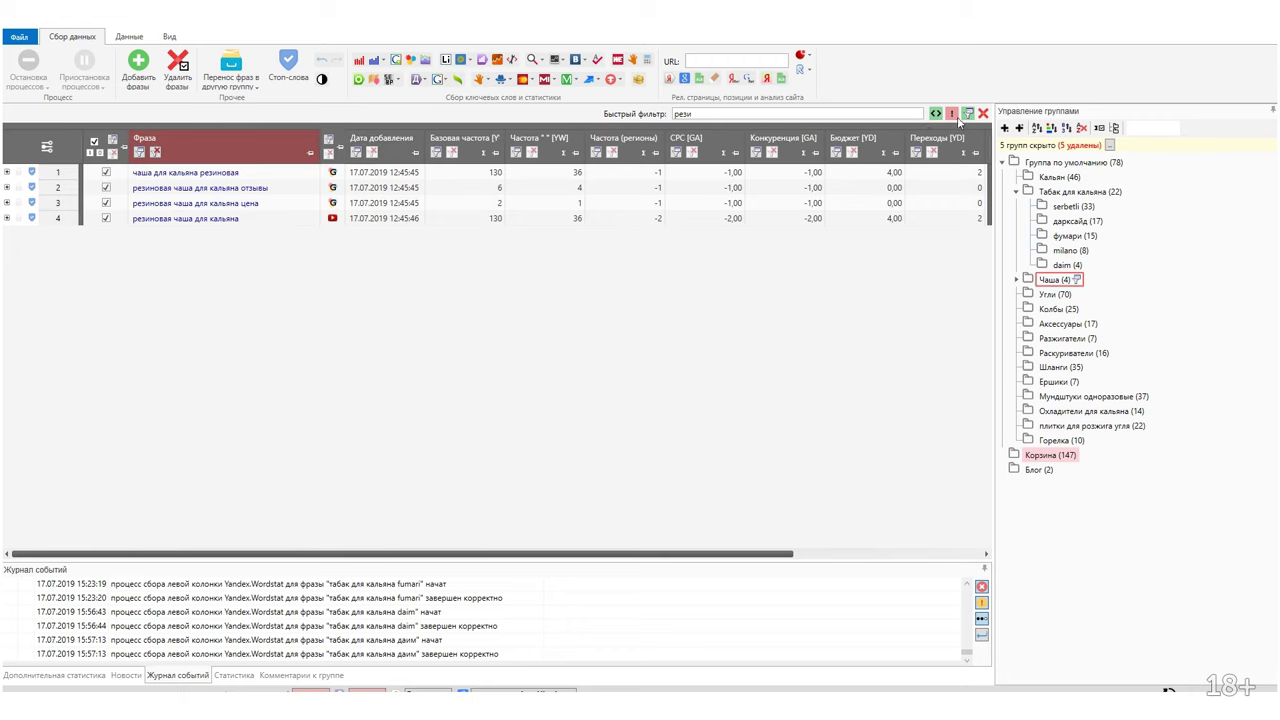
Delete the implicit duplicates in the Чаша group and sort the remaining phrases by base frequency, highest first.
left_click(1015, 281)
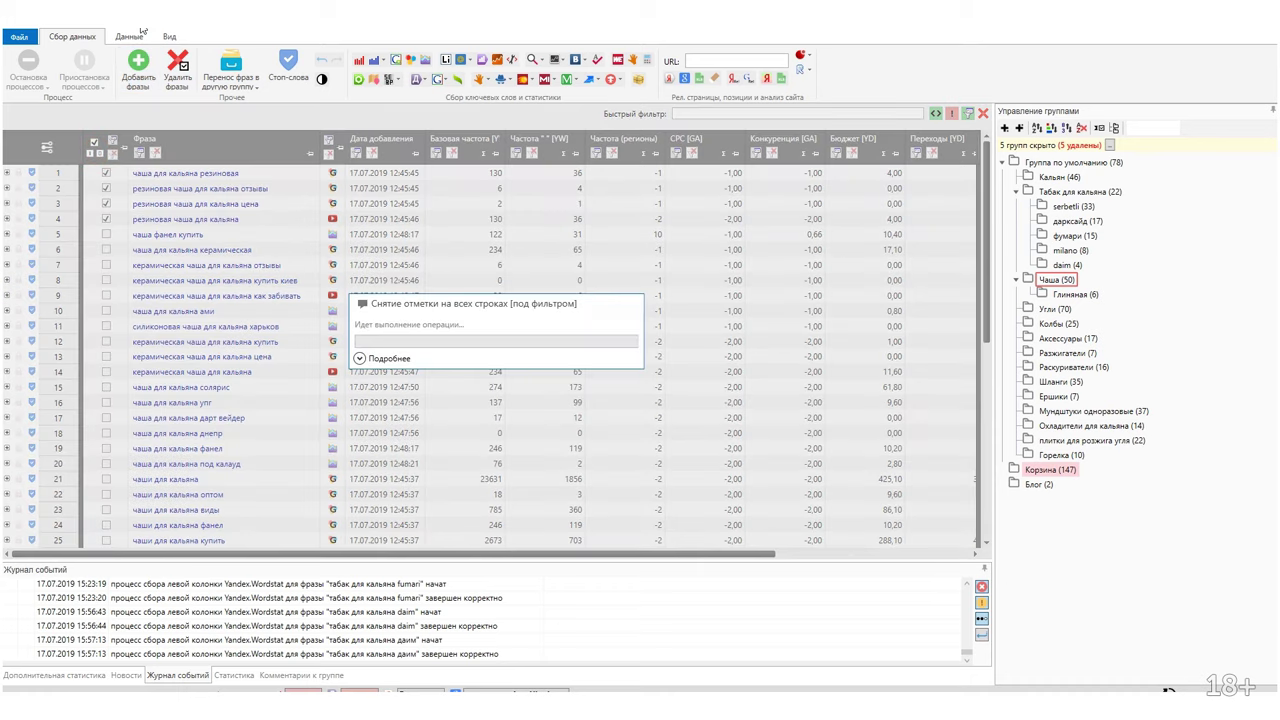
left_click(129, 36)
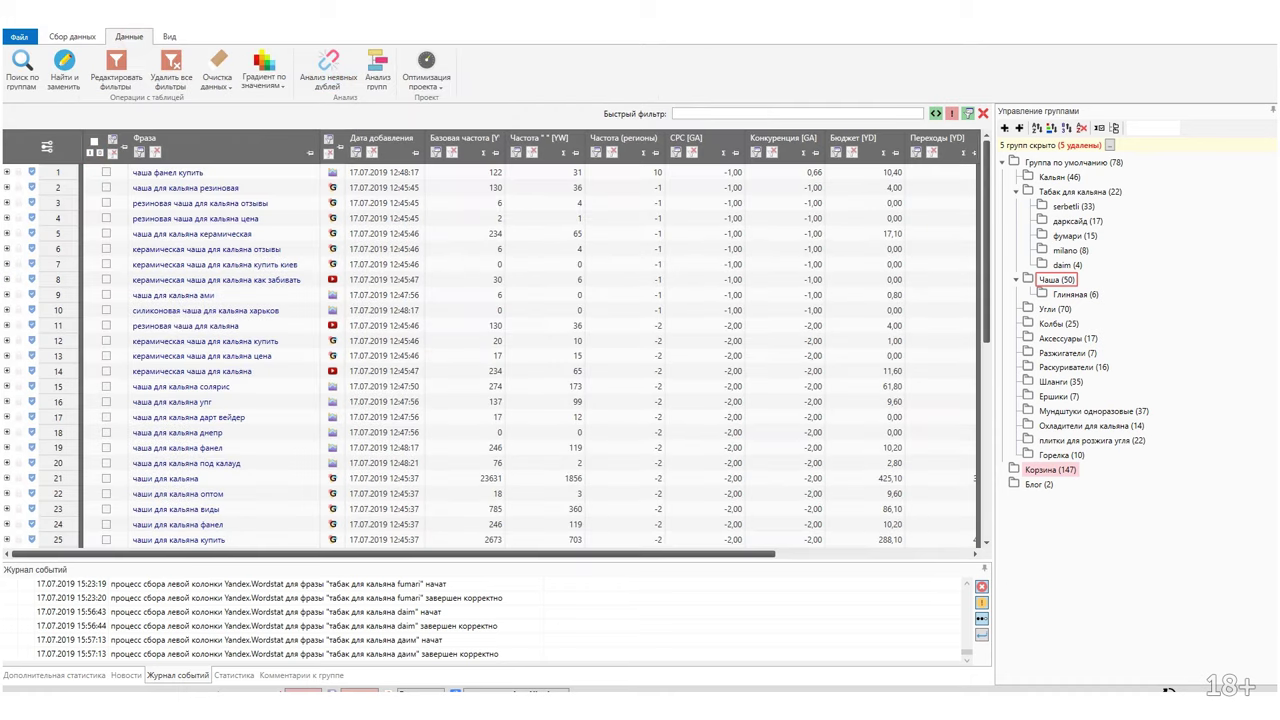
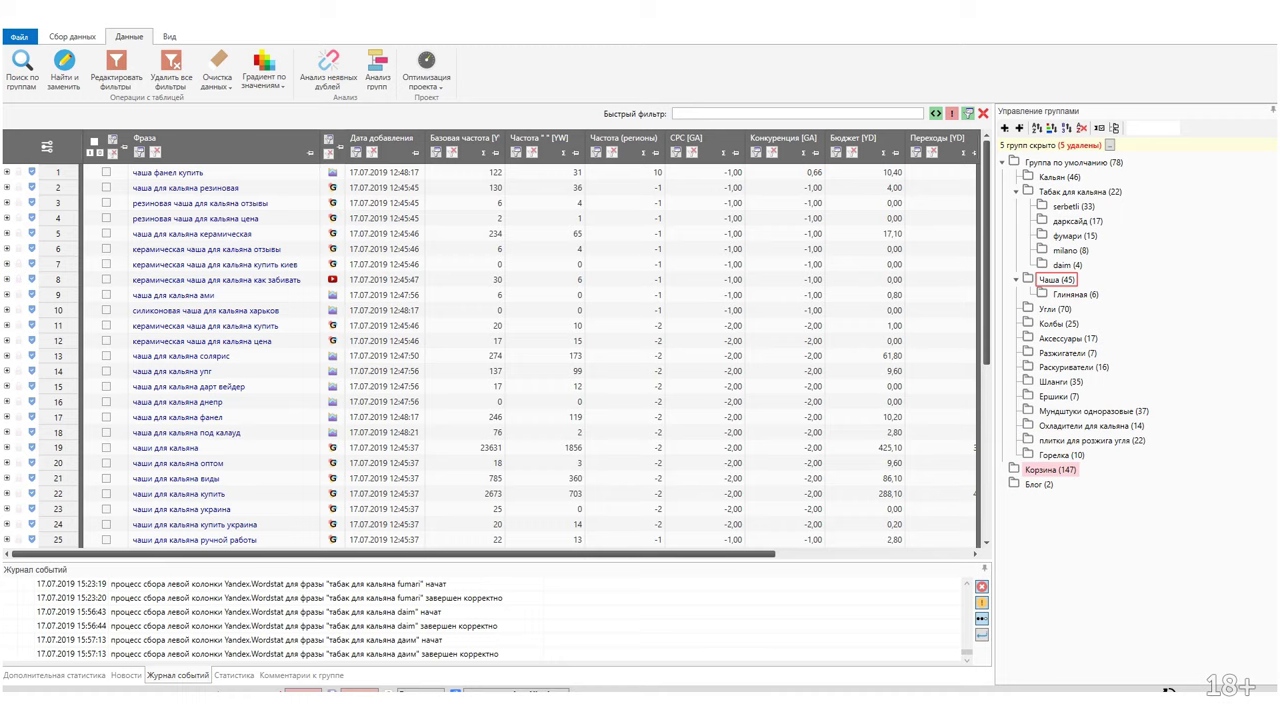
left_click(445, 138)
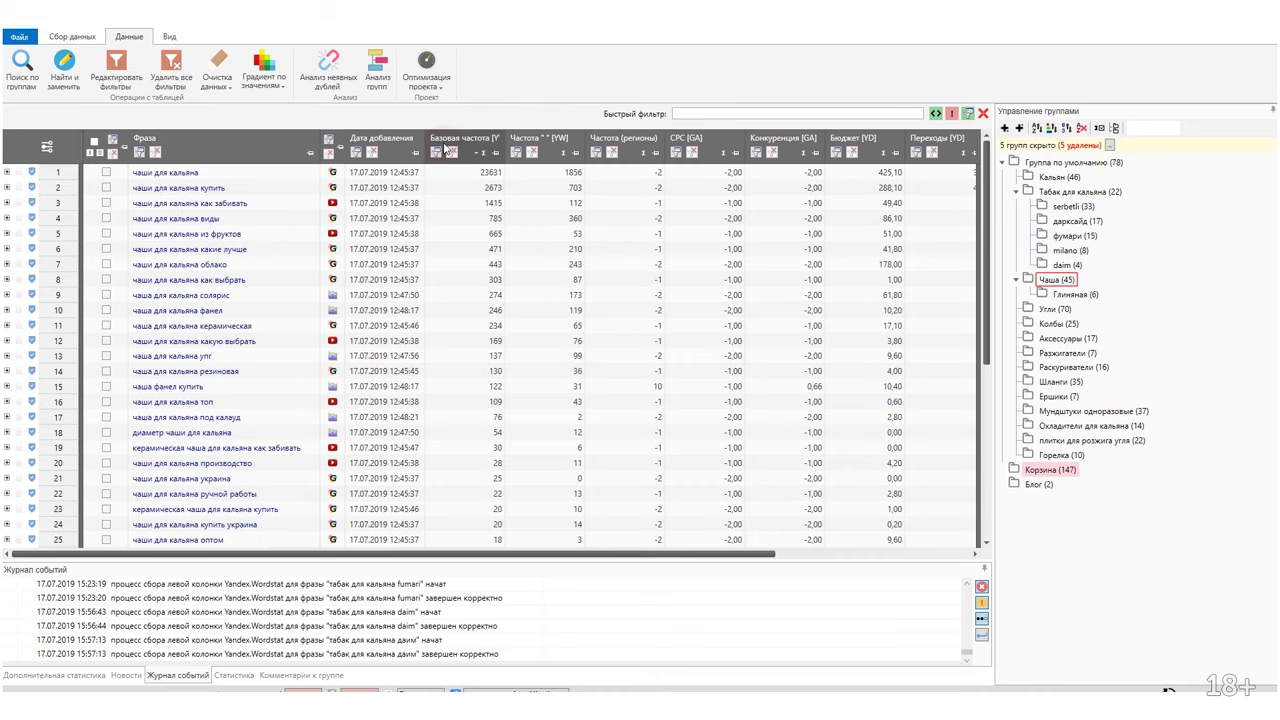
Filter the Чаша group by резин, transfer all the filtered phrases to a new subgroup named Резиновая inside Чаша, and clear the filter.
left_click(700, 113)
type("ope")
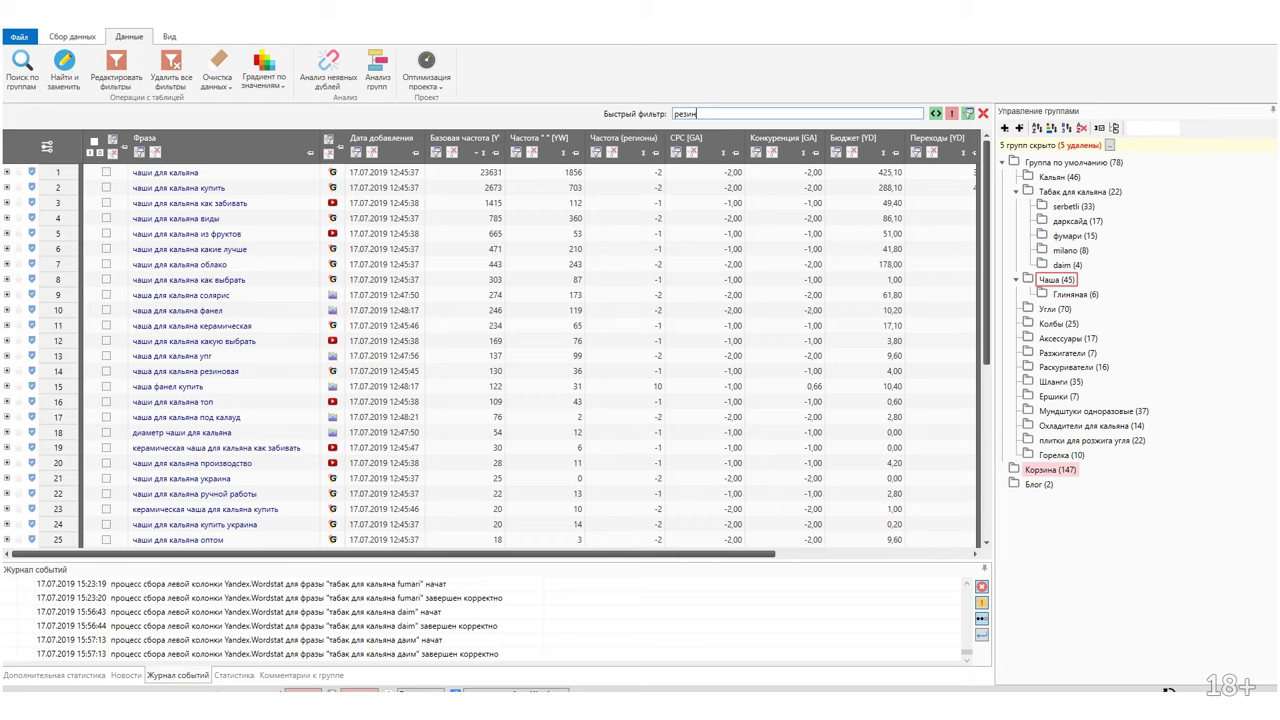
left_click(94, 146)
left_click(72, 36)
left_click(231, 70)
mouse_move(295, 213)
mouse_move(445, 251)
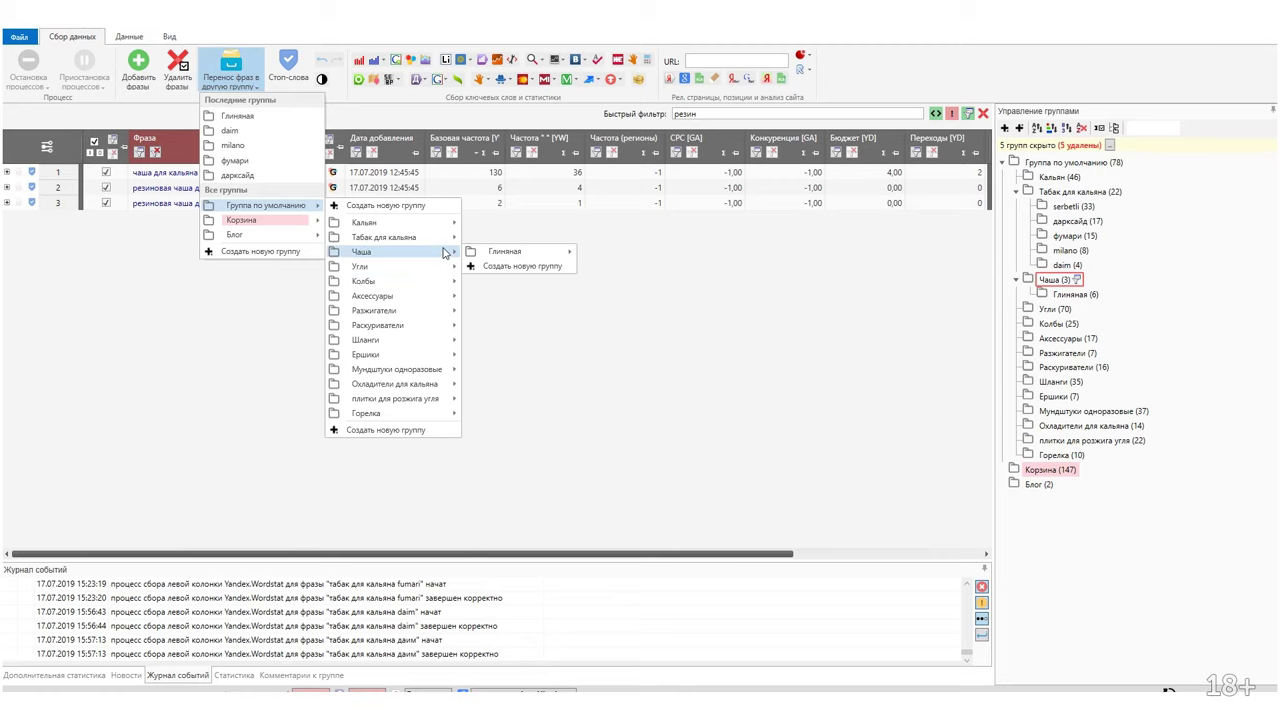
left_click(513, 268)
type("Резиновая")
key("Return")
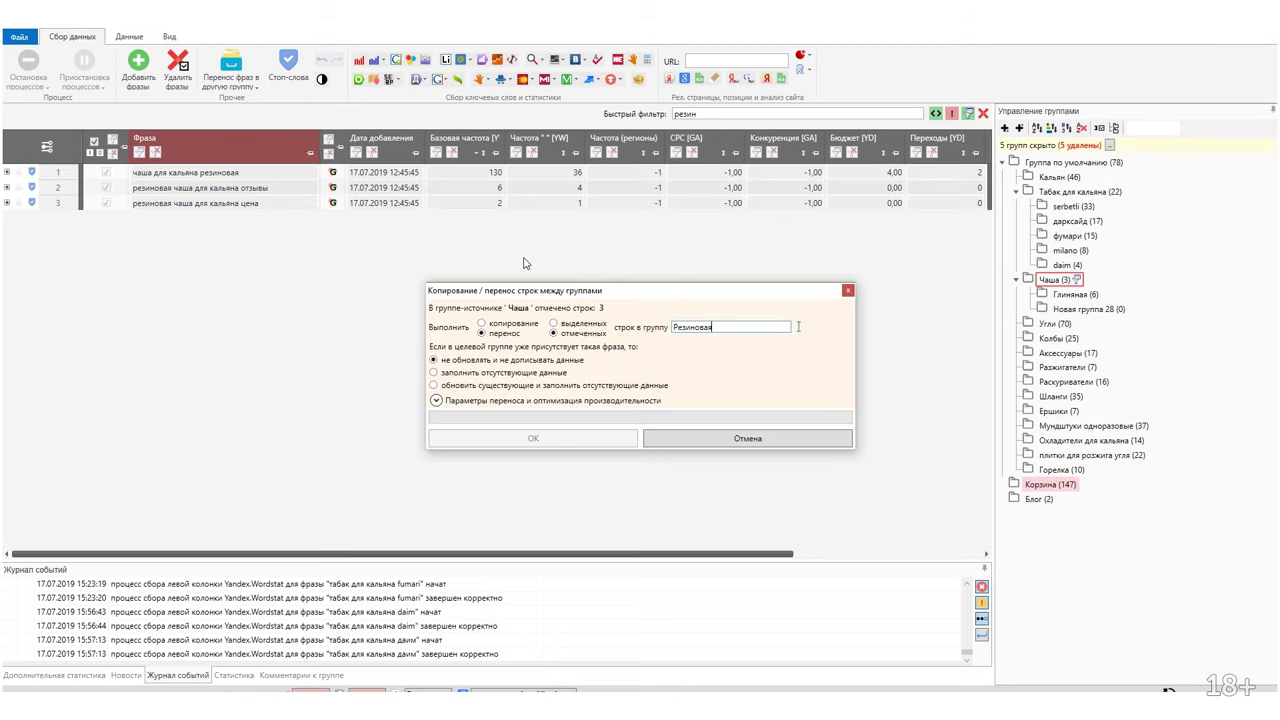
left_click(968, 116)
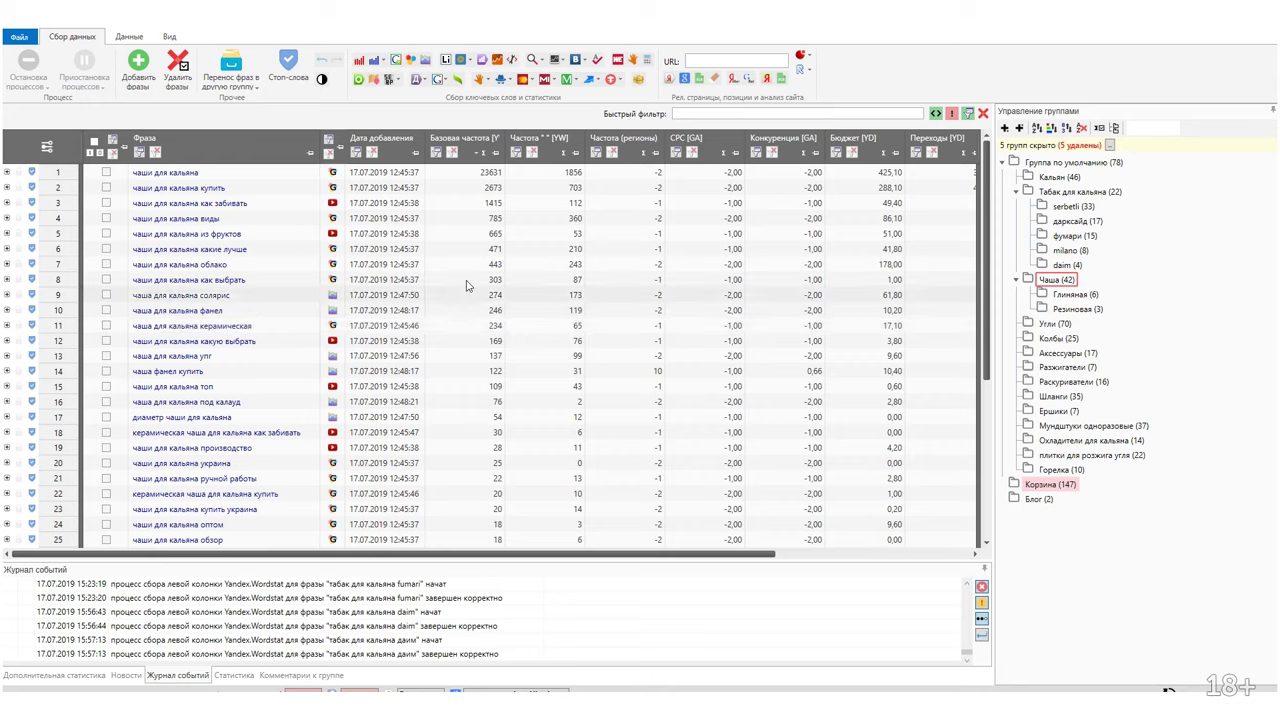
Filter the Чаша group by керам, transfer all the filtered phrases to a new subgroup named Керамическая inside Чаша, and clear the filter.
left_click(697, 112)
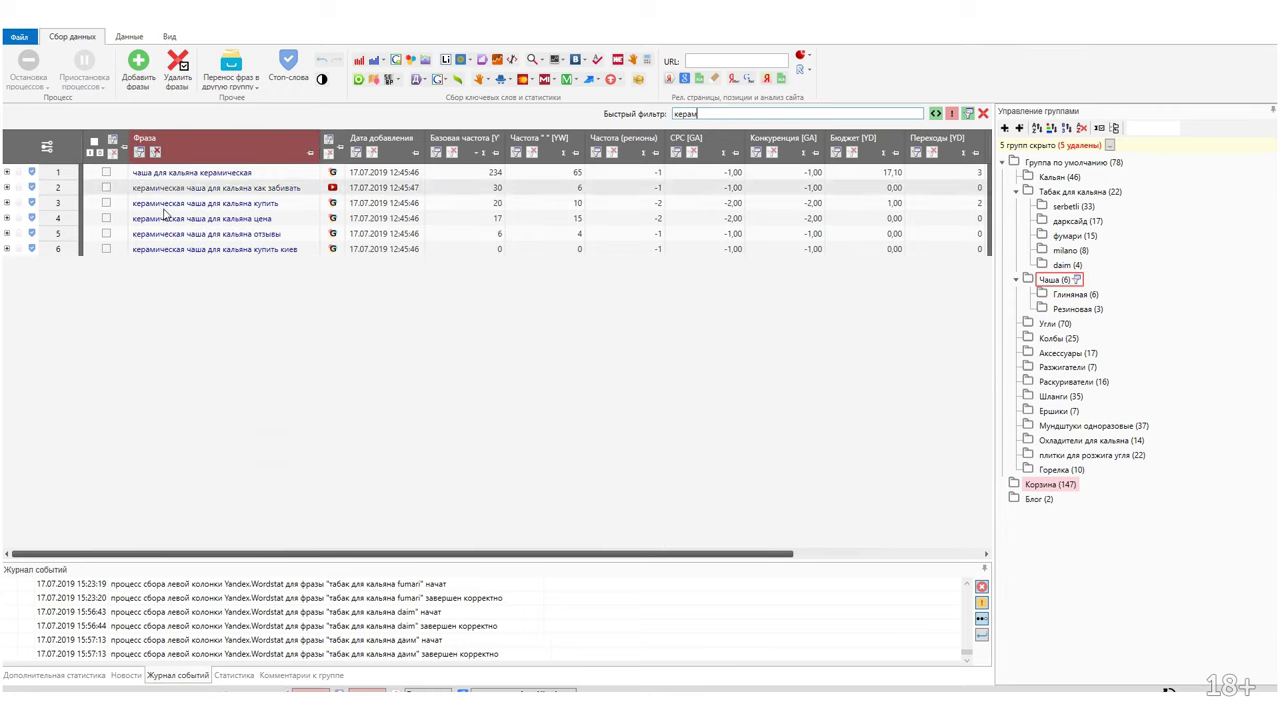
left_click(92, 140)
left_click(231, 70)
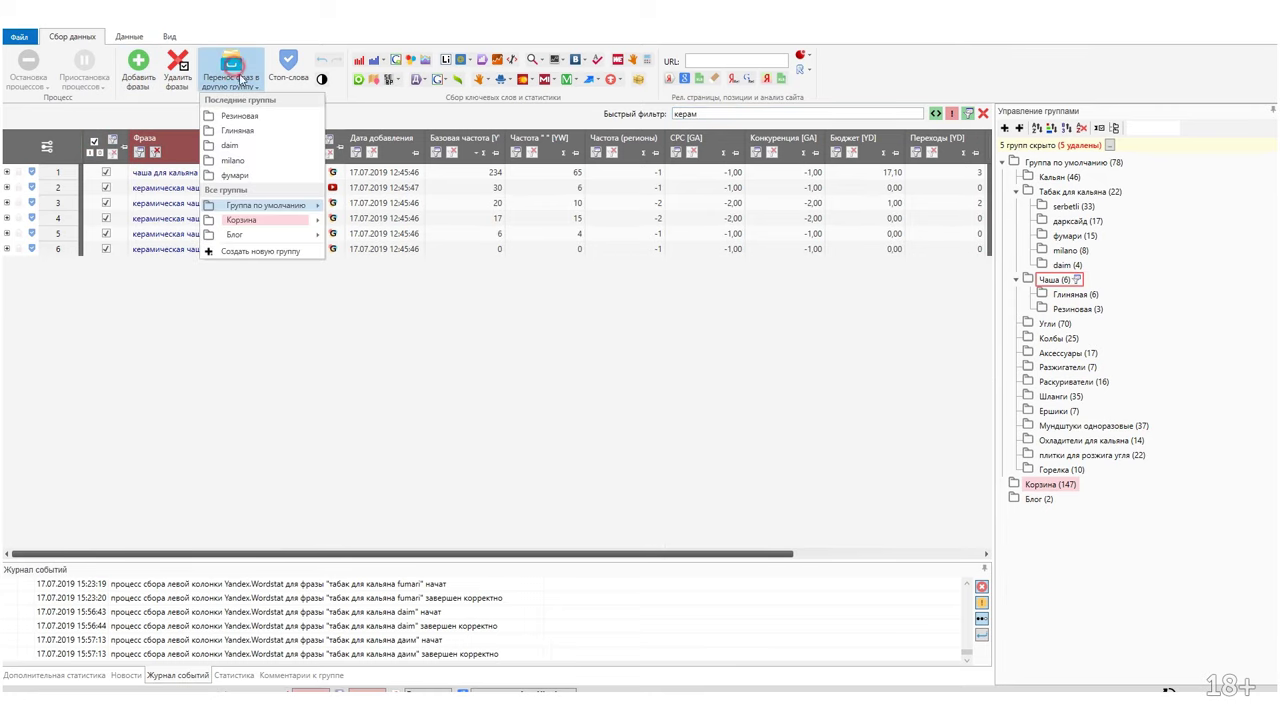
mouse_move(310, 212)
mouse_move(437, 254)
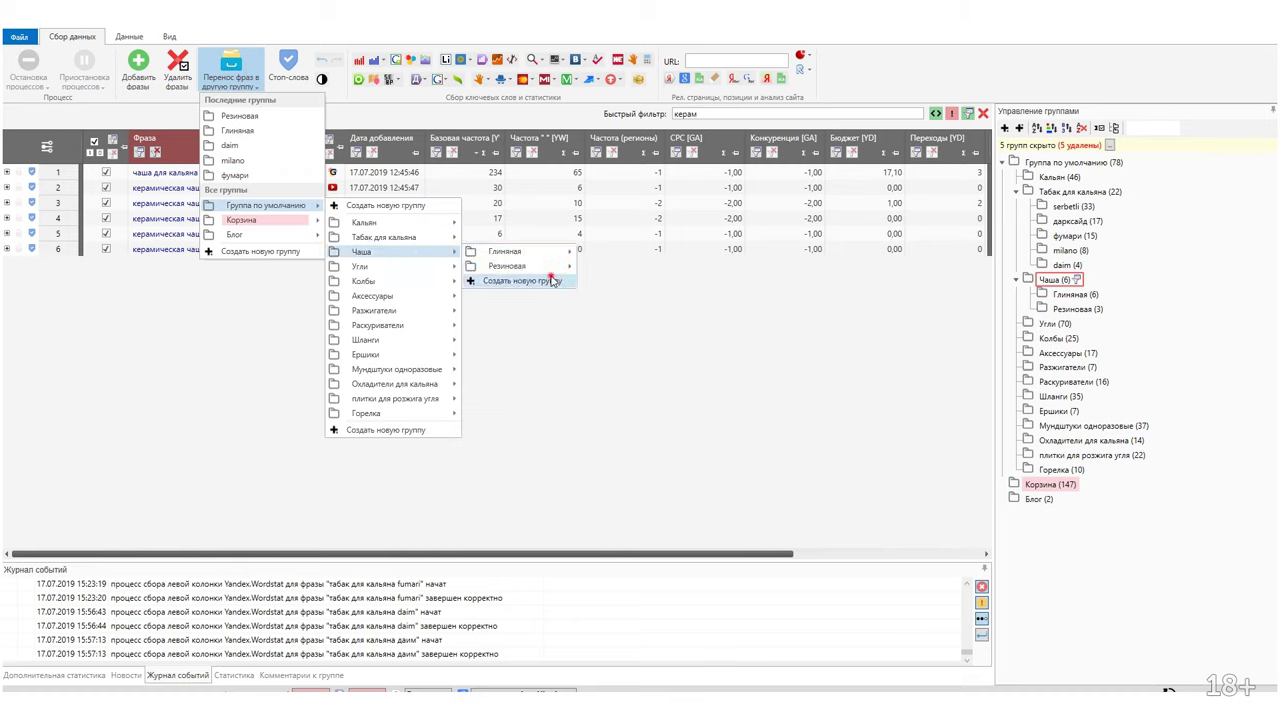
left_click(552, 277)
type("Керамическая")
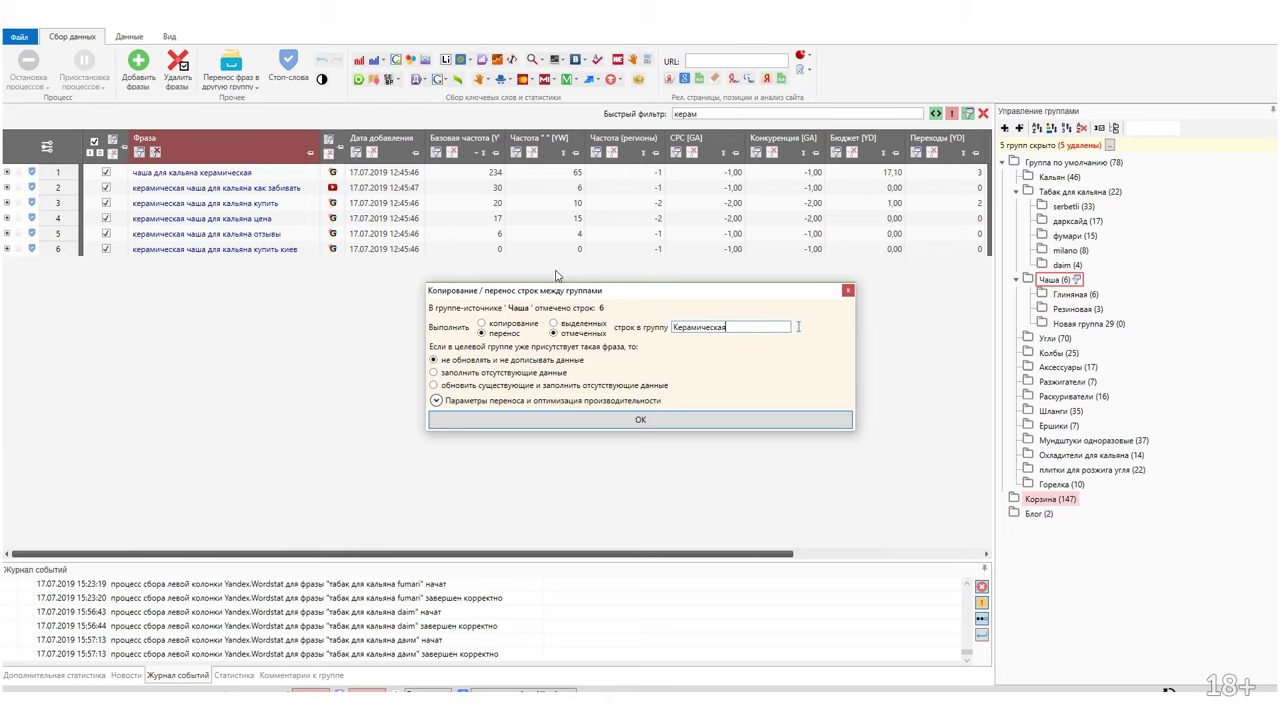
key("Return")
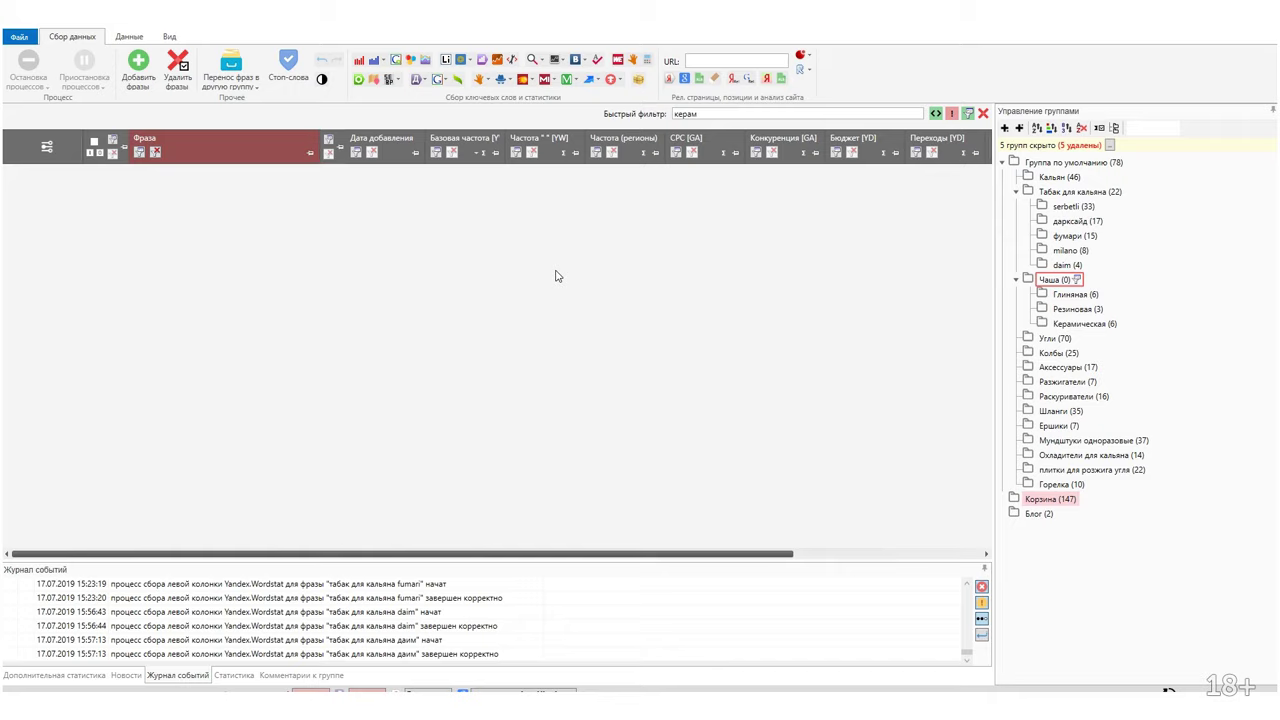
left_click(983, 113)
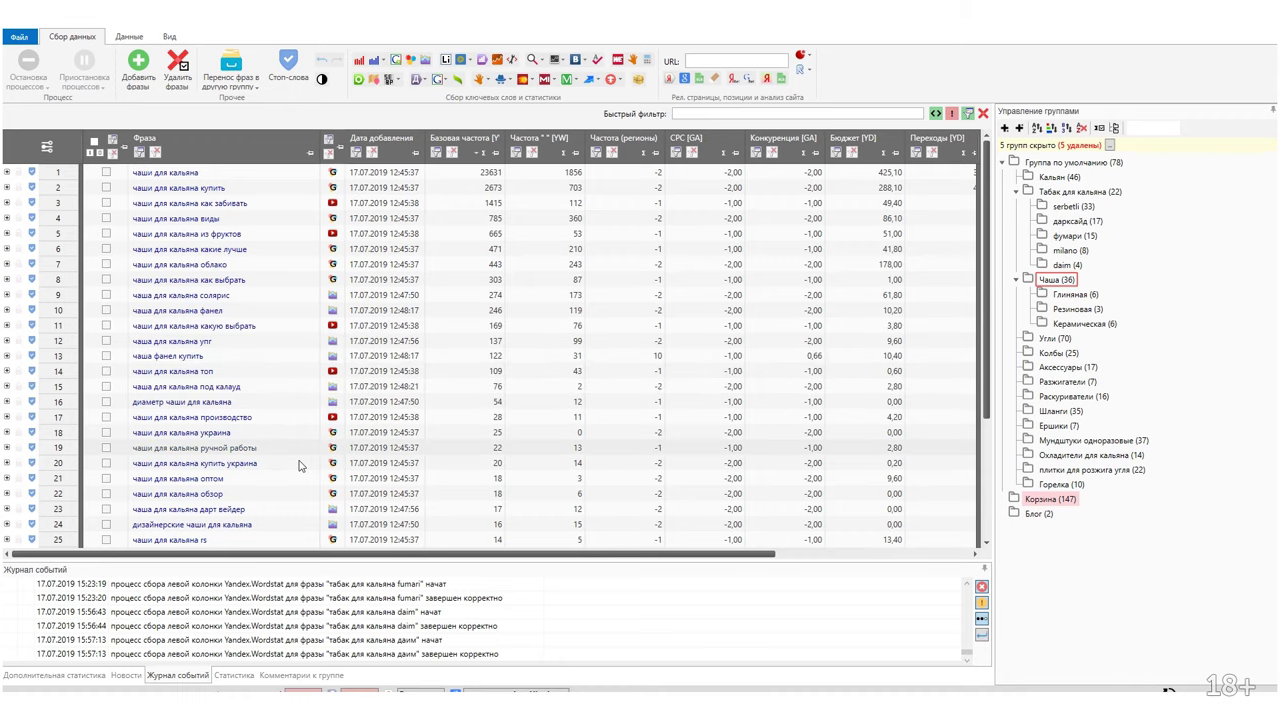
Delete the phrase чаши для кальяна из фруктов from the Чаша group.
scroll(296, 468, "down", 4)
scroll(296, 486, "up", 4)
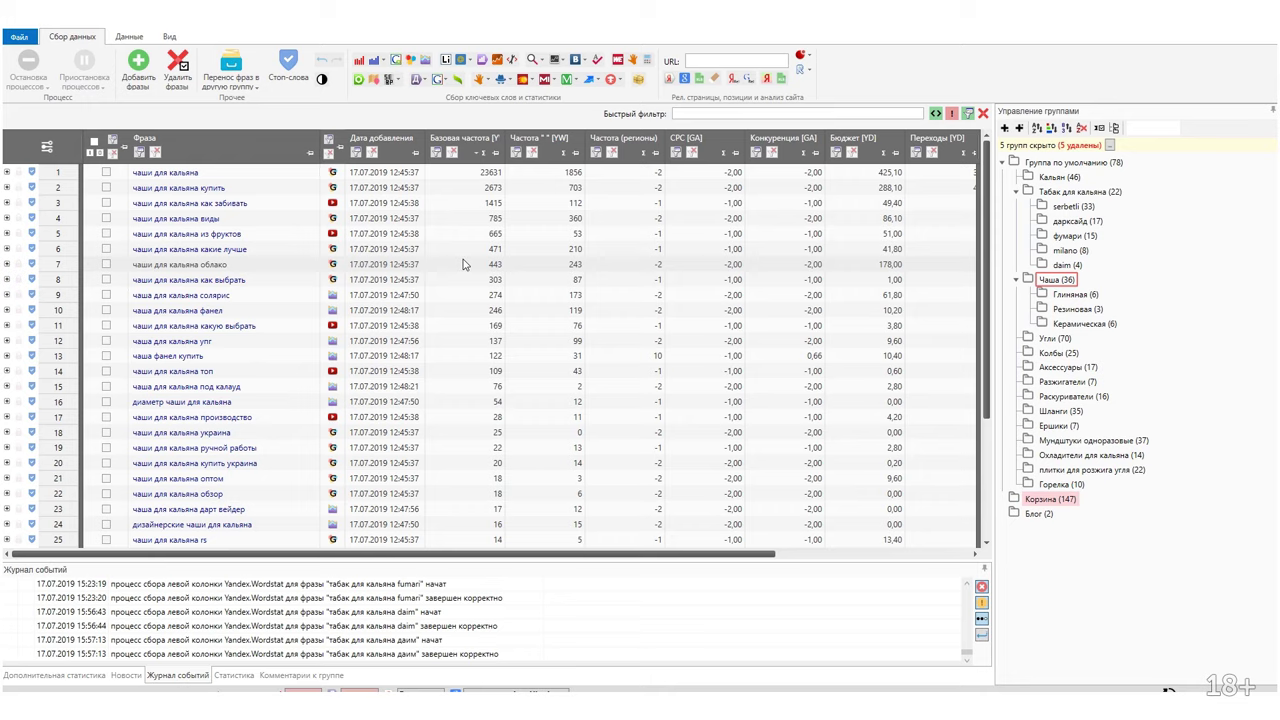
left_click(257, 238)
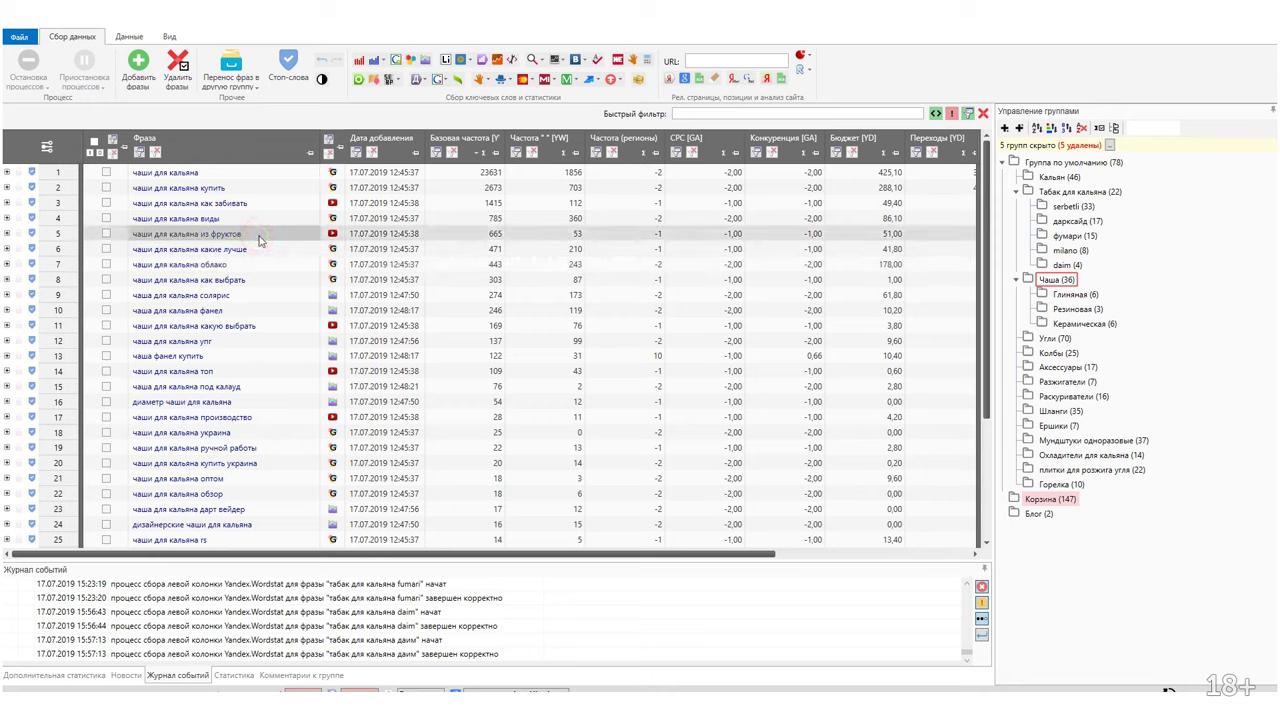
left_click(106, 233)
left_click(180, 75)
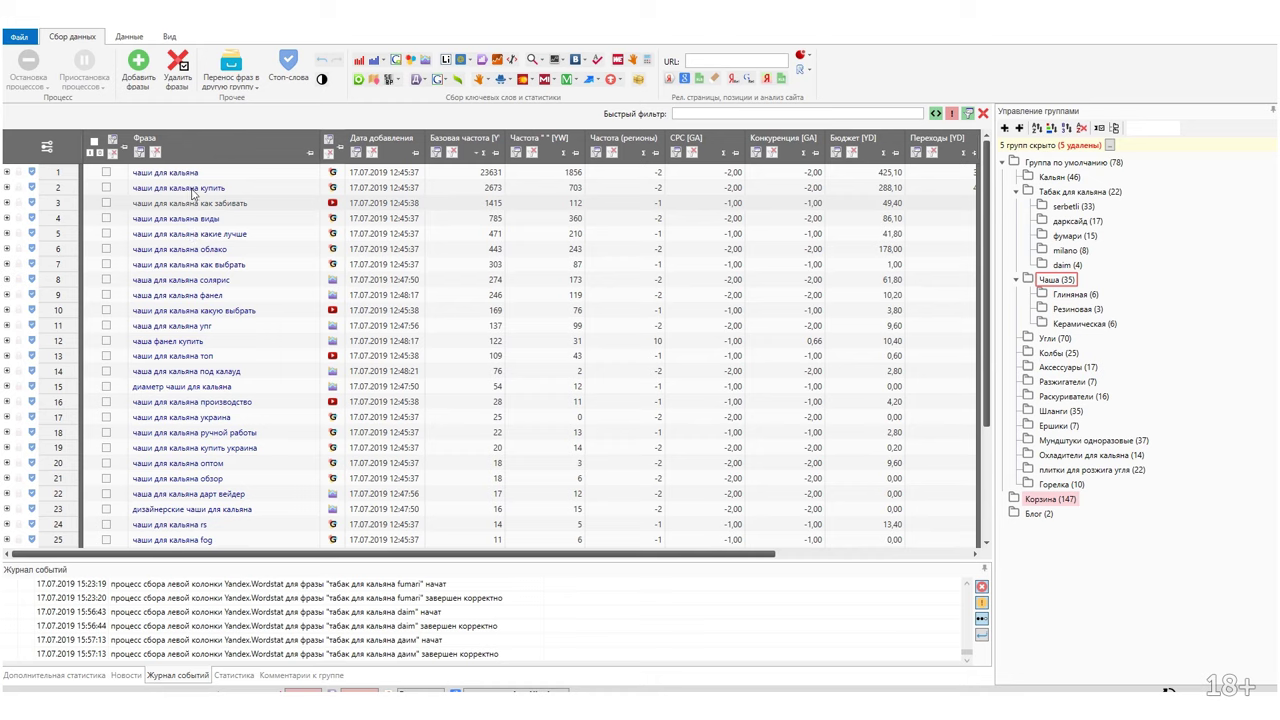
Transfer the Чаша phrases with как забивать, какие лучше and как выбрать to the Блог group.
left_click(106, 202)
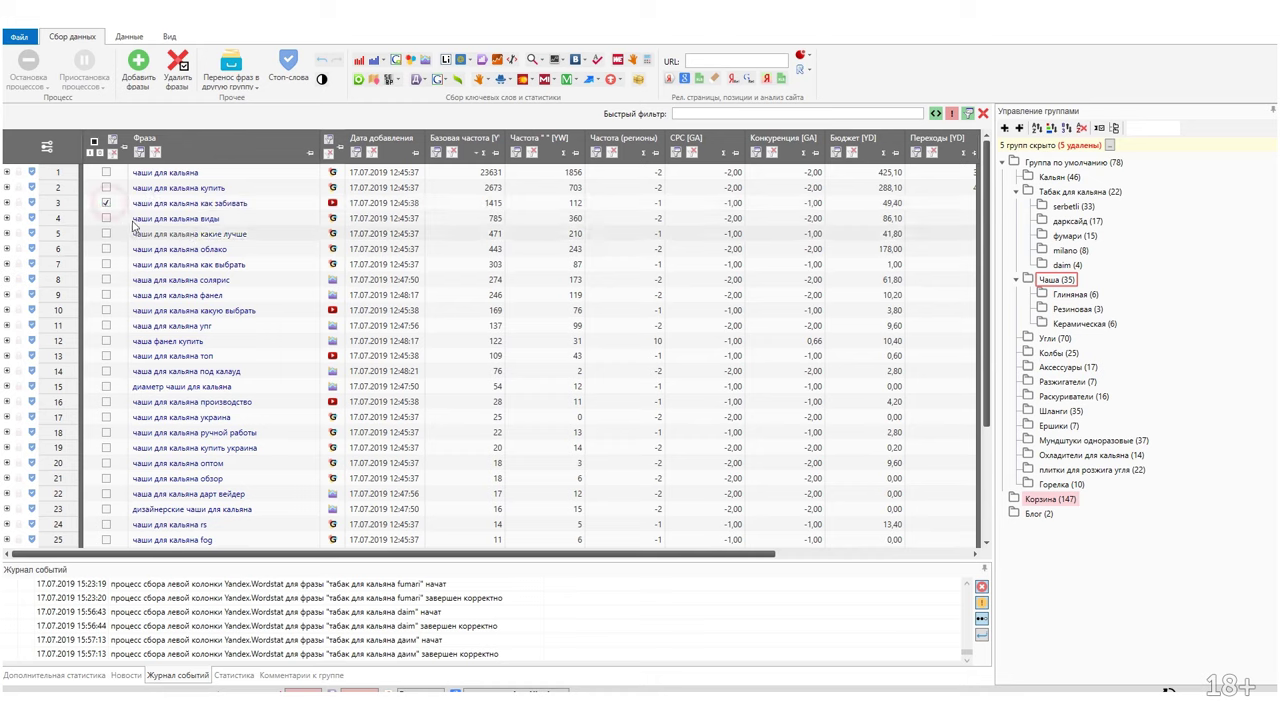
left_click(106, 233)
left_click(106, 264)
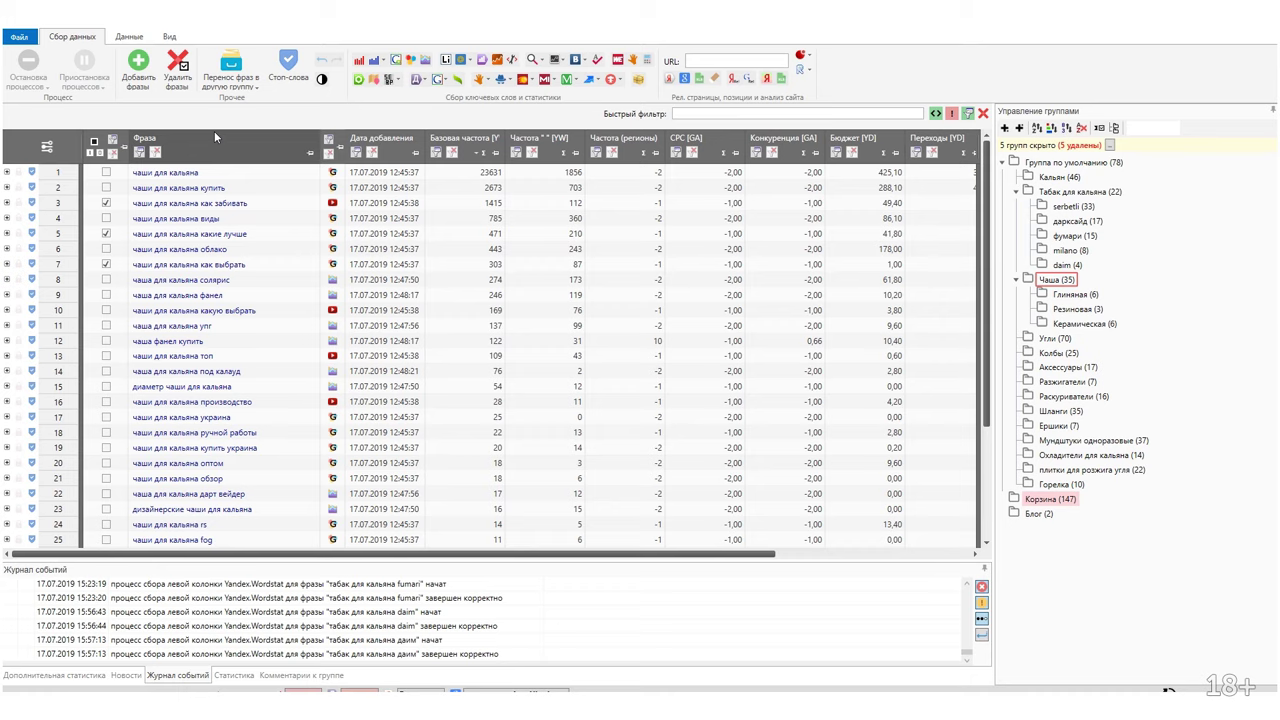
left_click(231, 72)
left_click(268, 235)
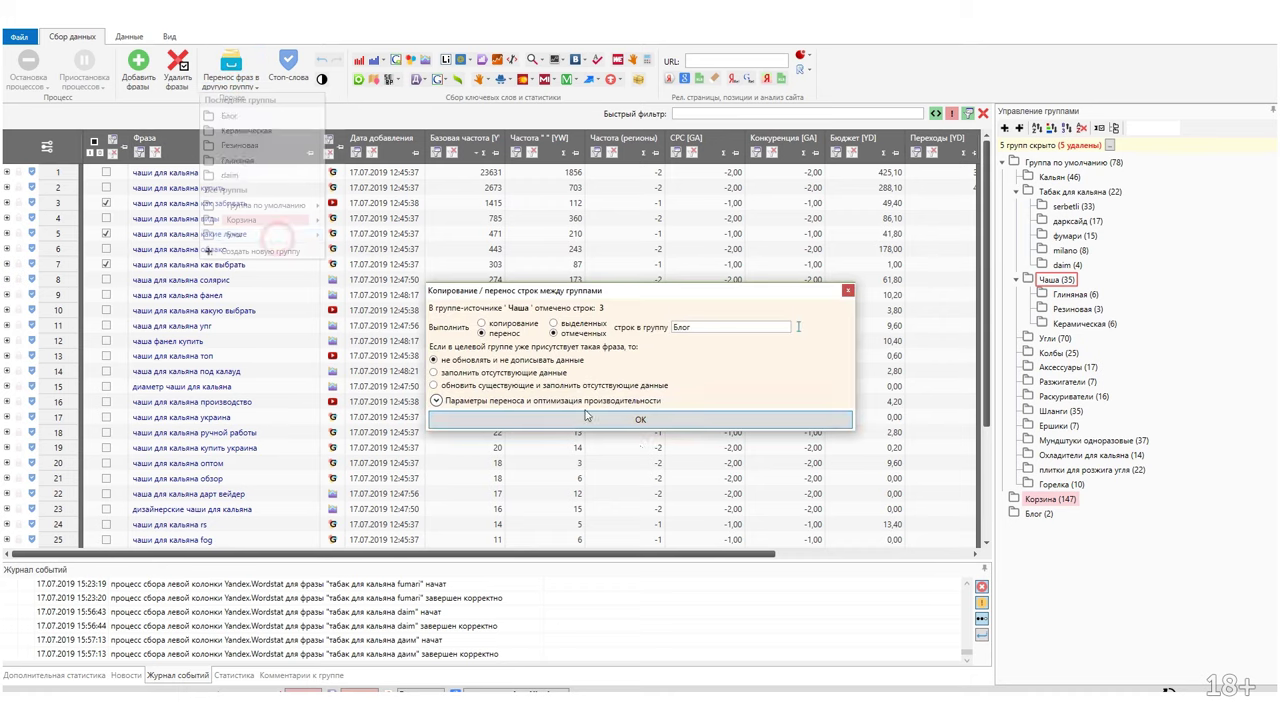
left_click(595, 419)
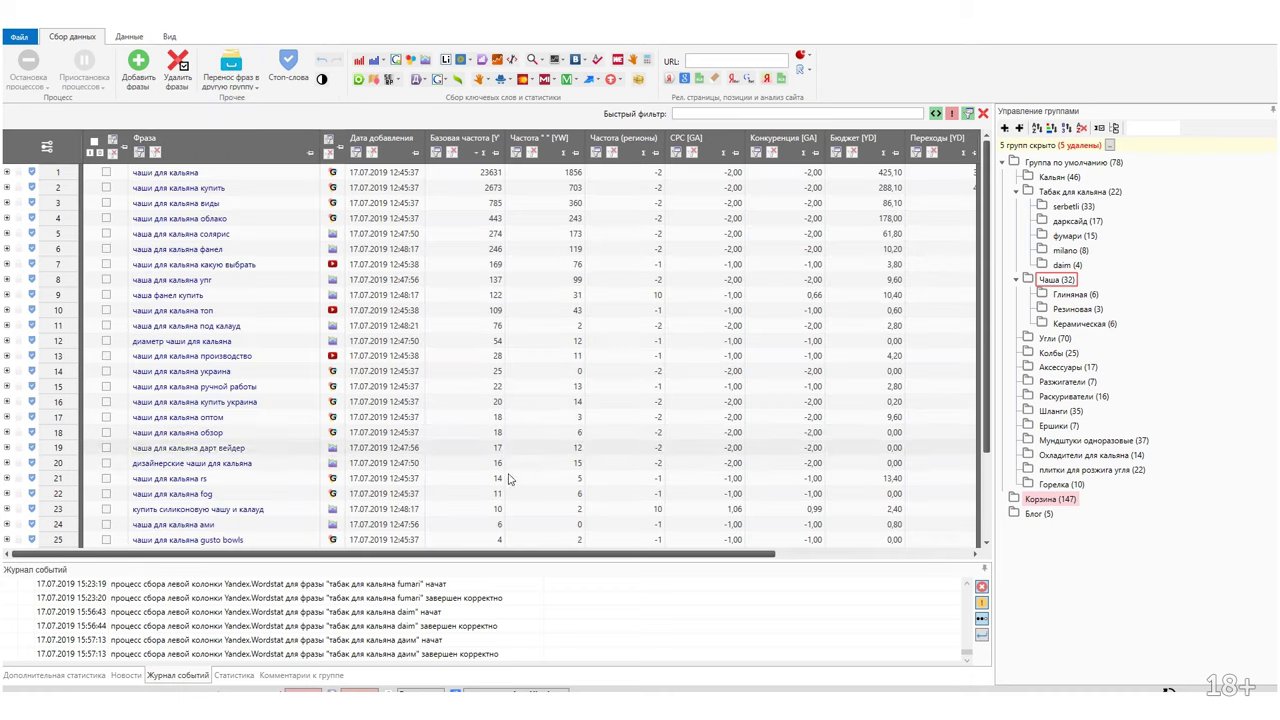
Transfer the Чаша phrases with какую выбрать, солярис and облако to the Блог group, one at a time.
left_click(107, 264)
left_click(231, 72)
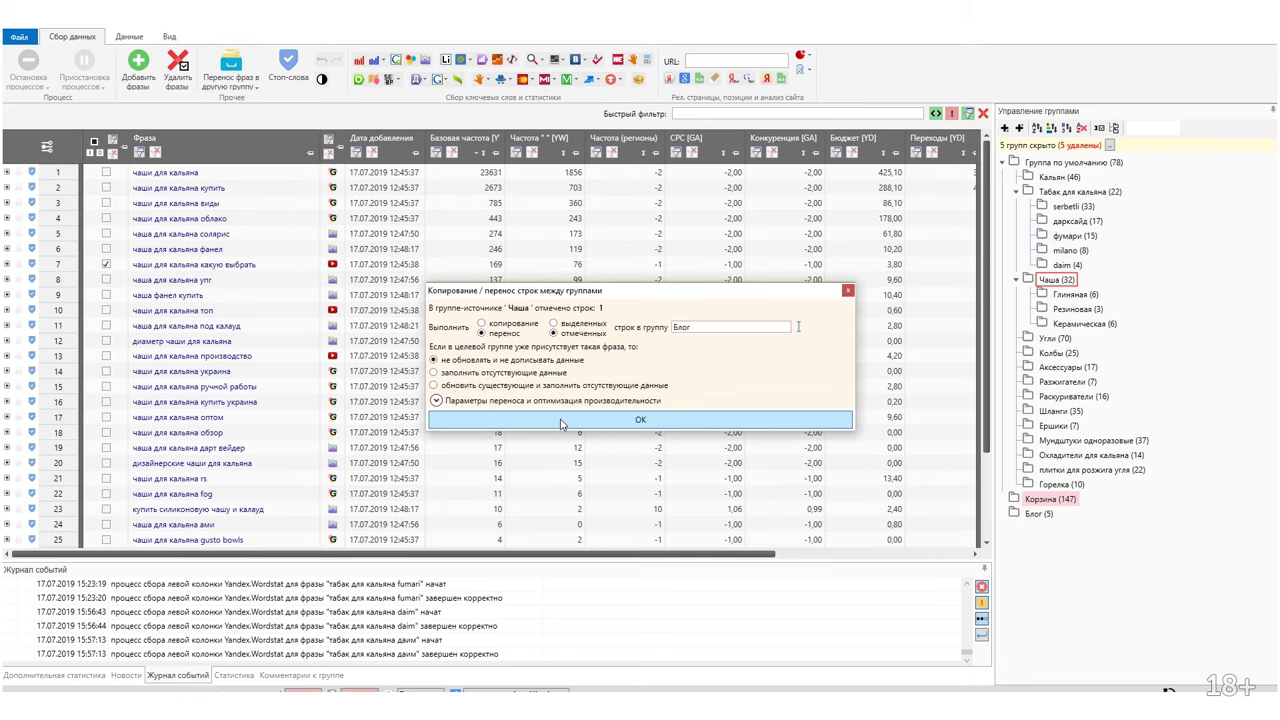
left_click(563, 421)
left_click(106, 233)
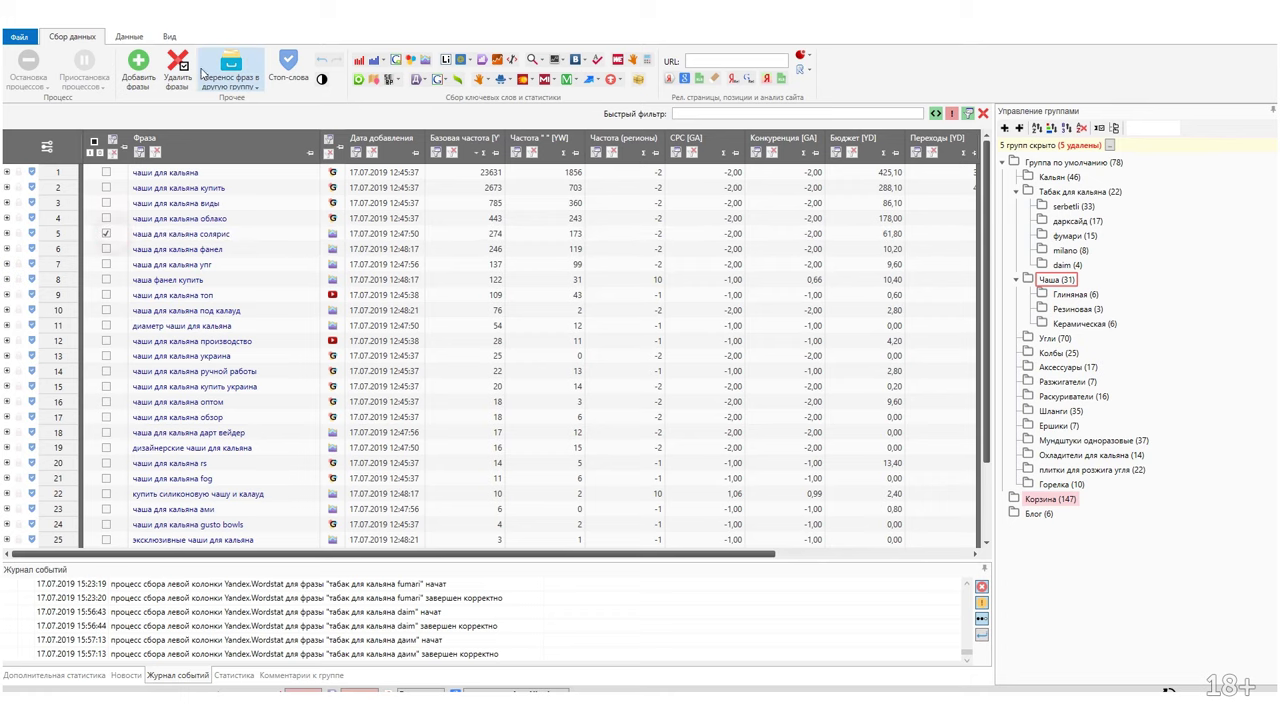
left_click(231, 72)
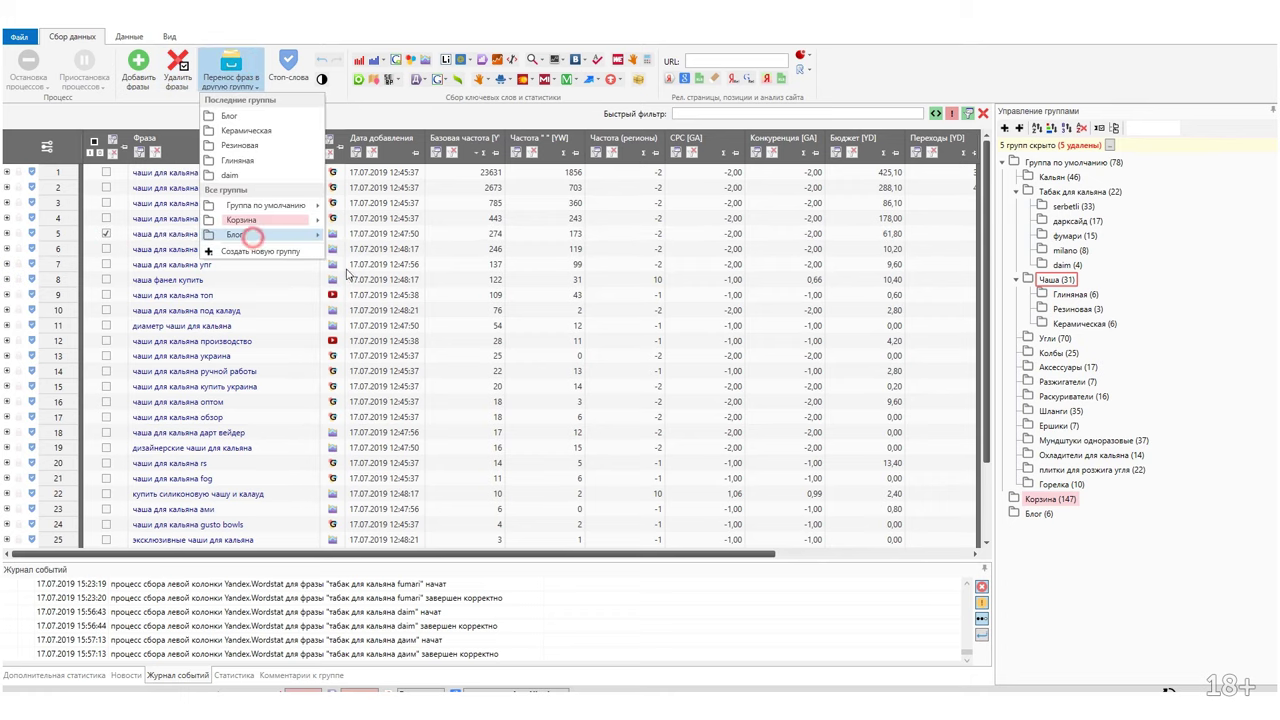
left_click(543, 426)
left_click(106, 218)
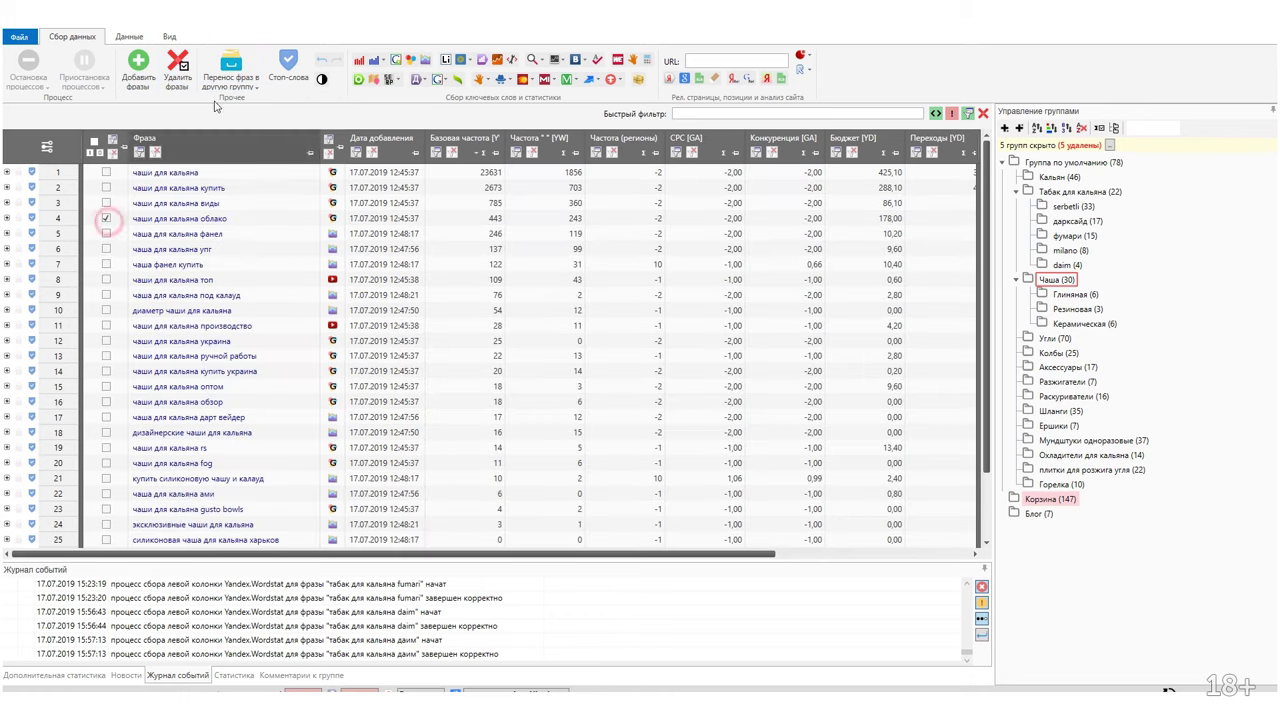
left_click(231, 75)
left_click(263, 234)
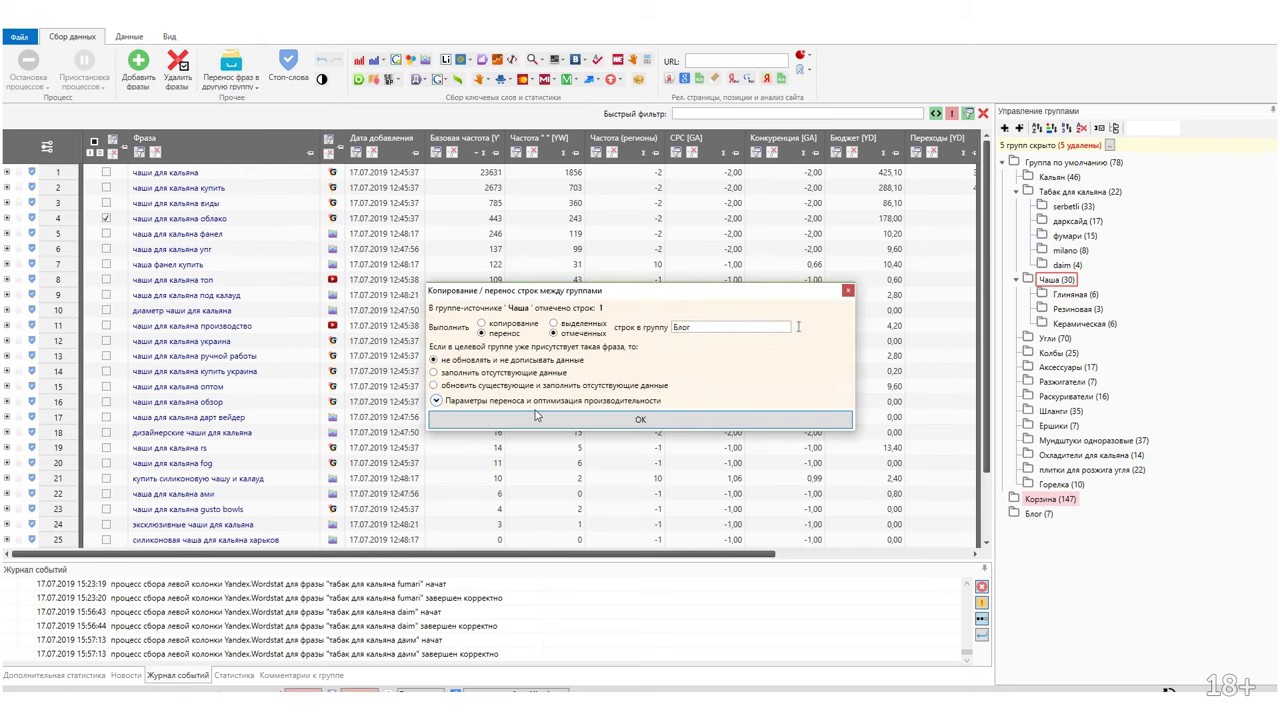
left_click(537, 416)
Review the remaining phrases in the Чаша group and open the Табак для кальяна group.
scroll(305, 478, "down", 2)
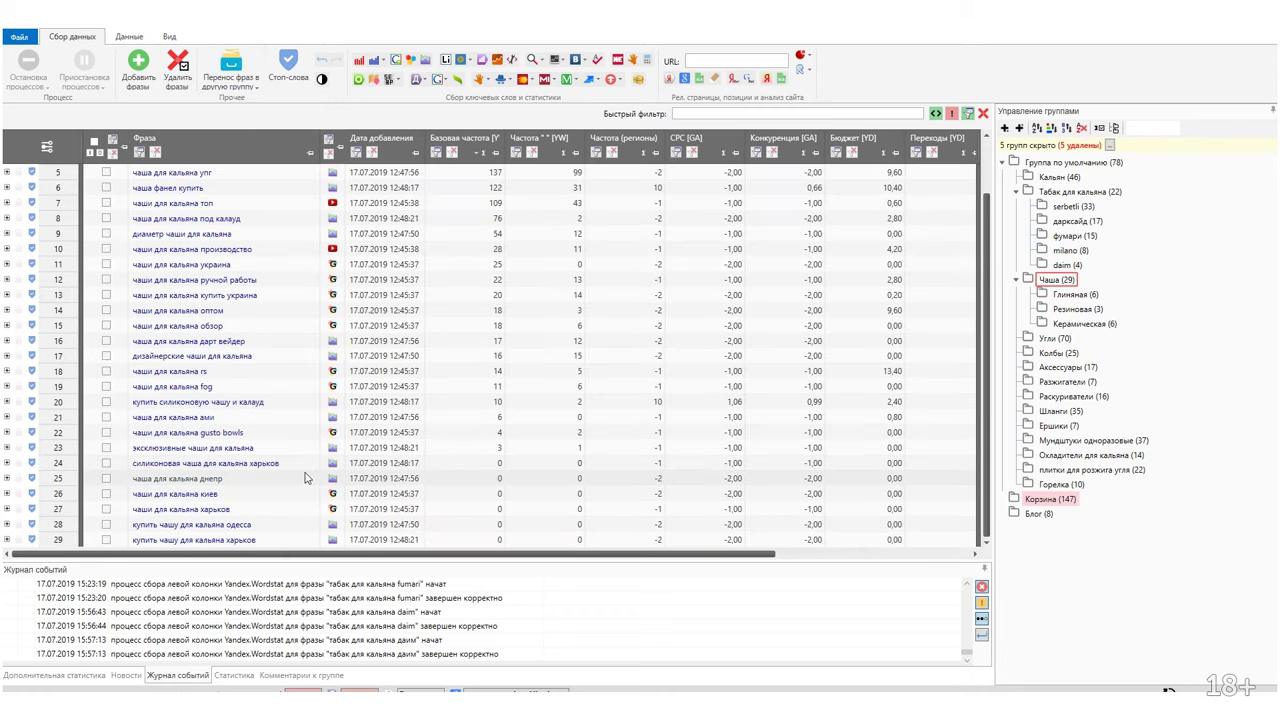
scroll(309, 481, "up", 2)
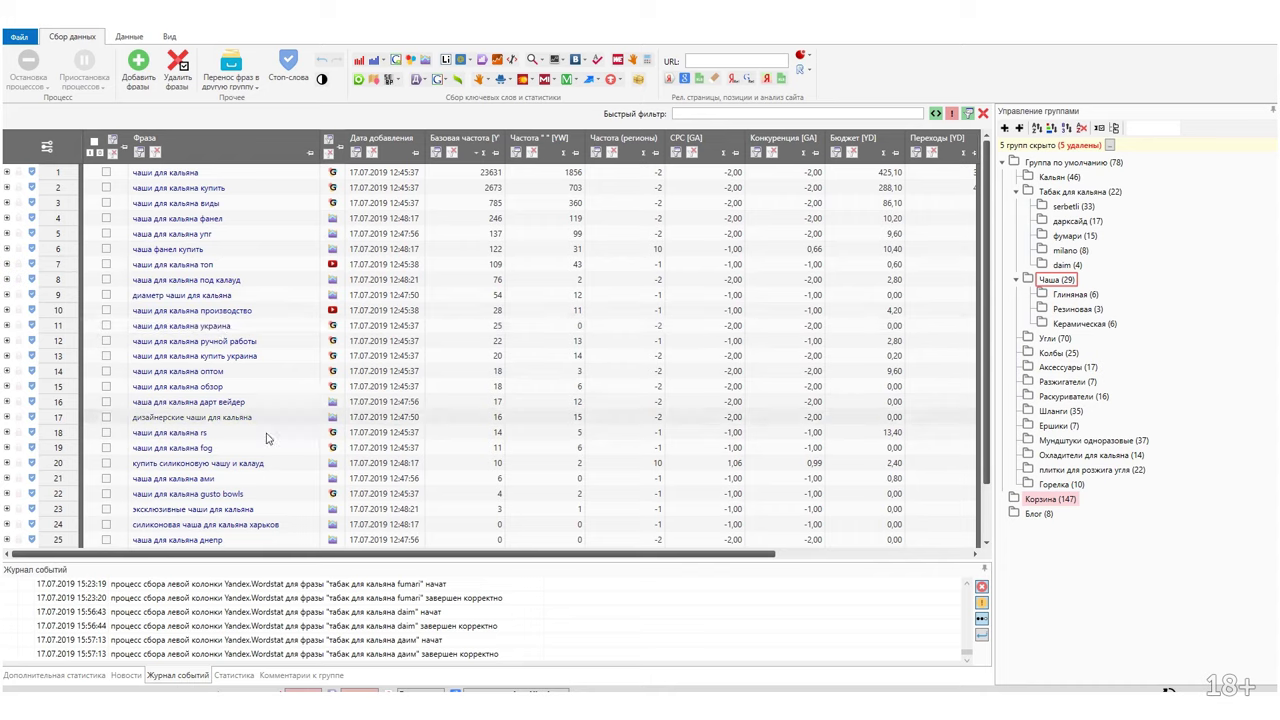
left_click(109, 401)
scroll(352, 485, "down", 2)
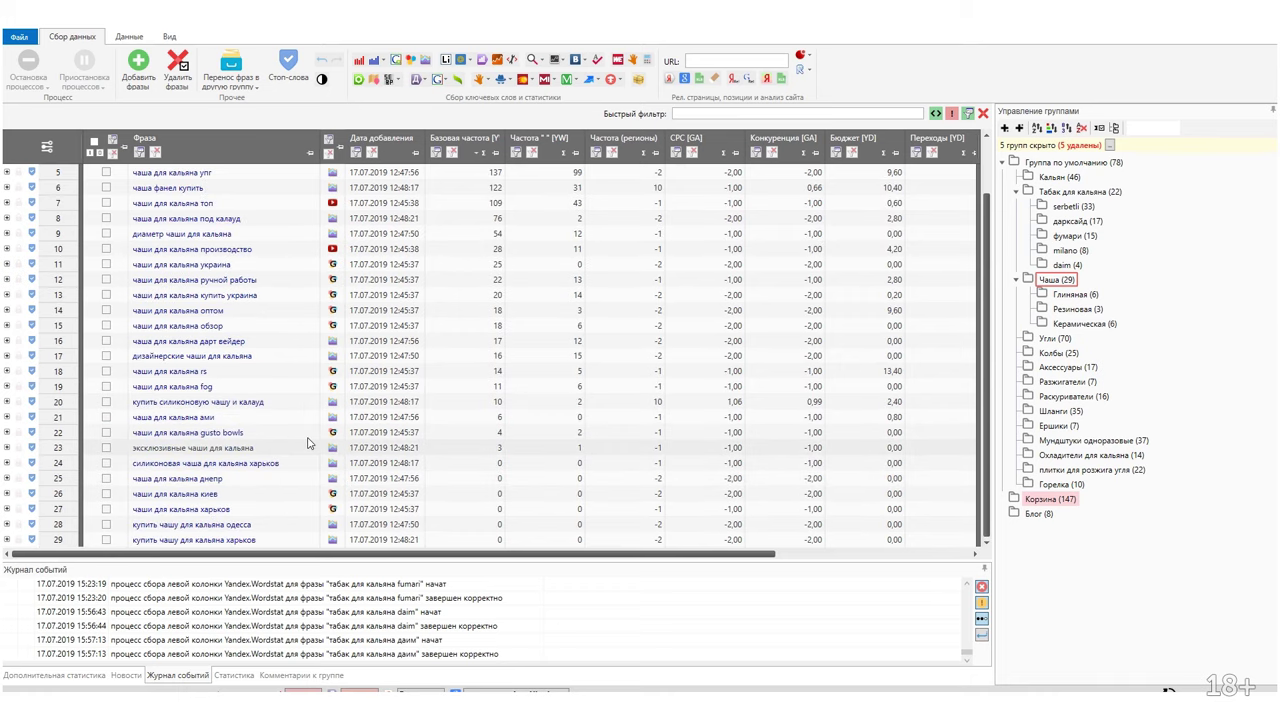
scroll(325, 400, "up", 2)
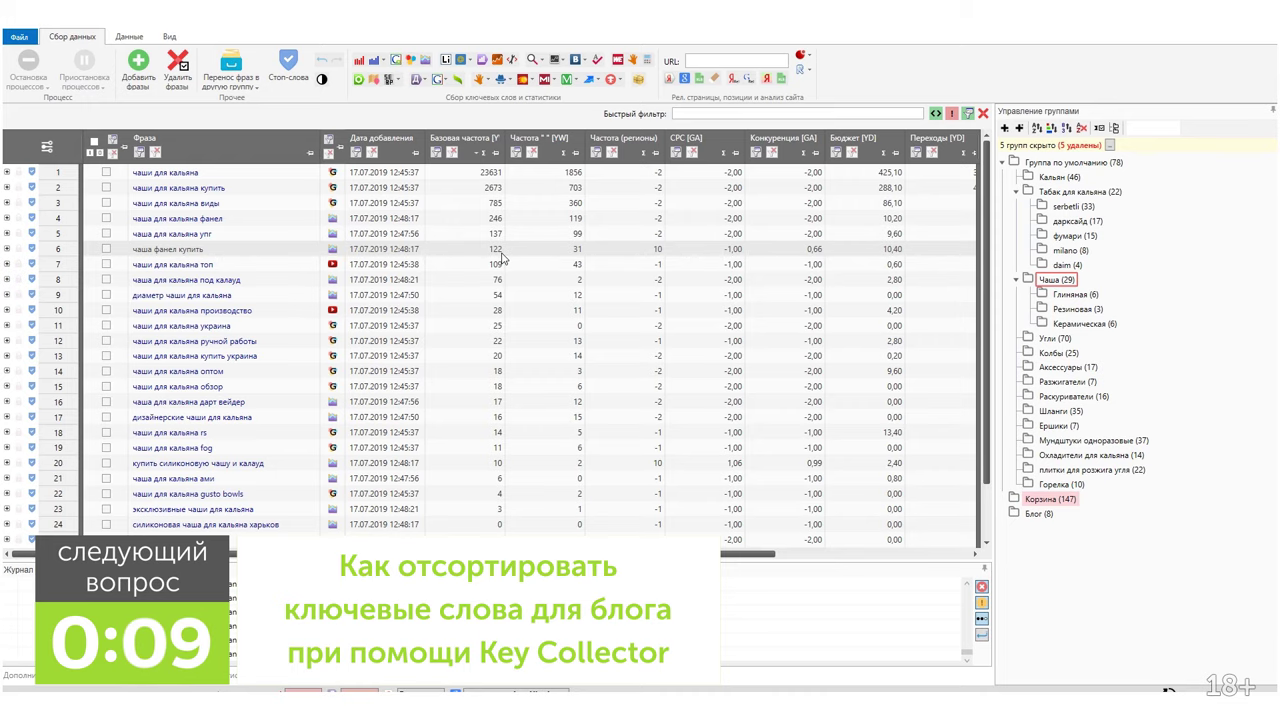
left_click(1093, 193)
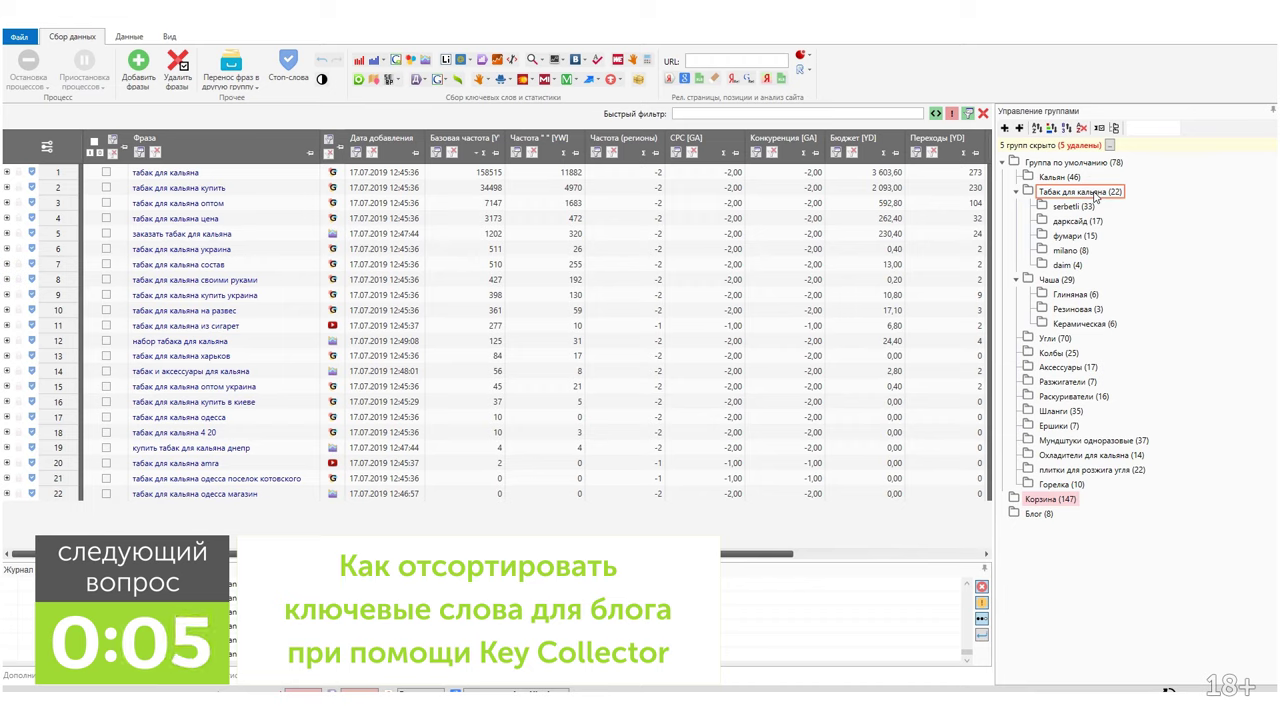
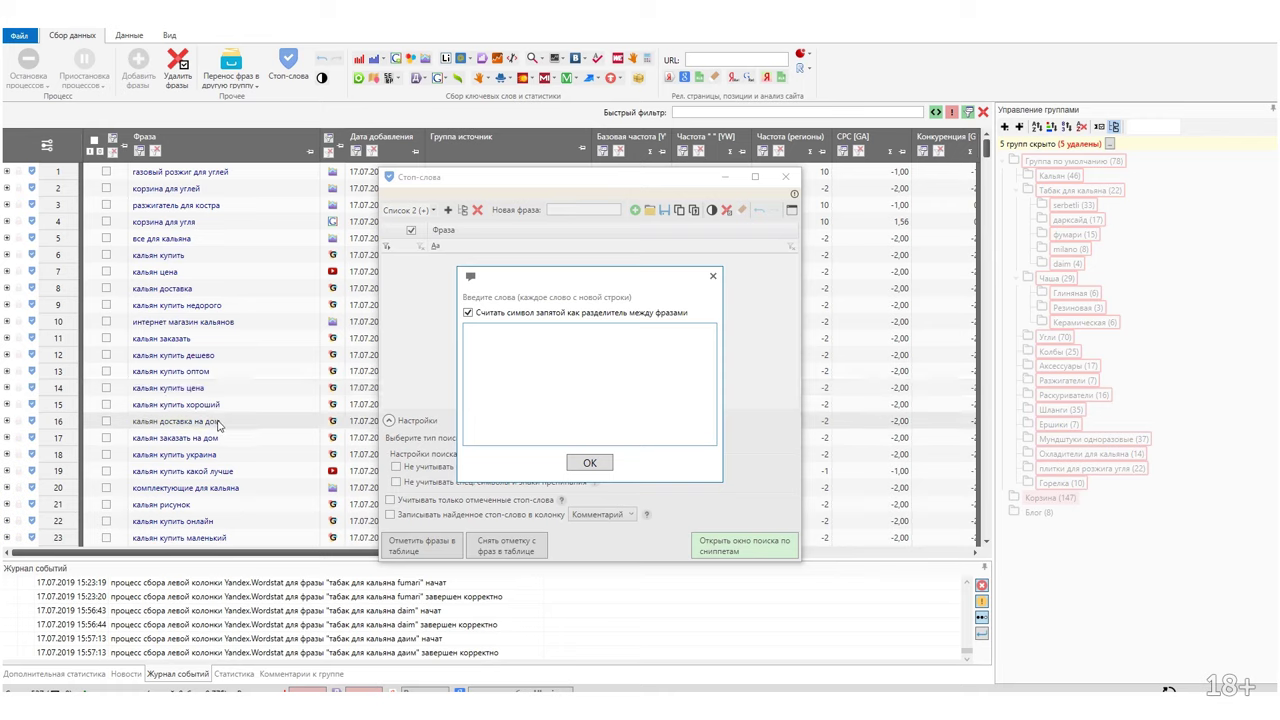
Enter the words какой, как and выбрать on separate lines in the stop-word entry for Список 2.
scroll(220, 421, "down", 4)
scroll(218, 421, "down", 5)
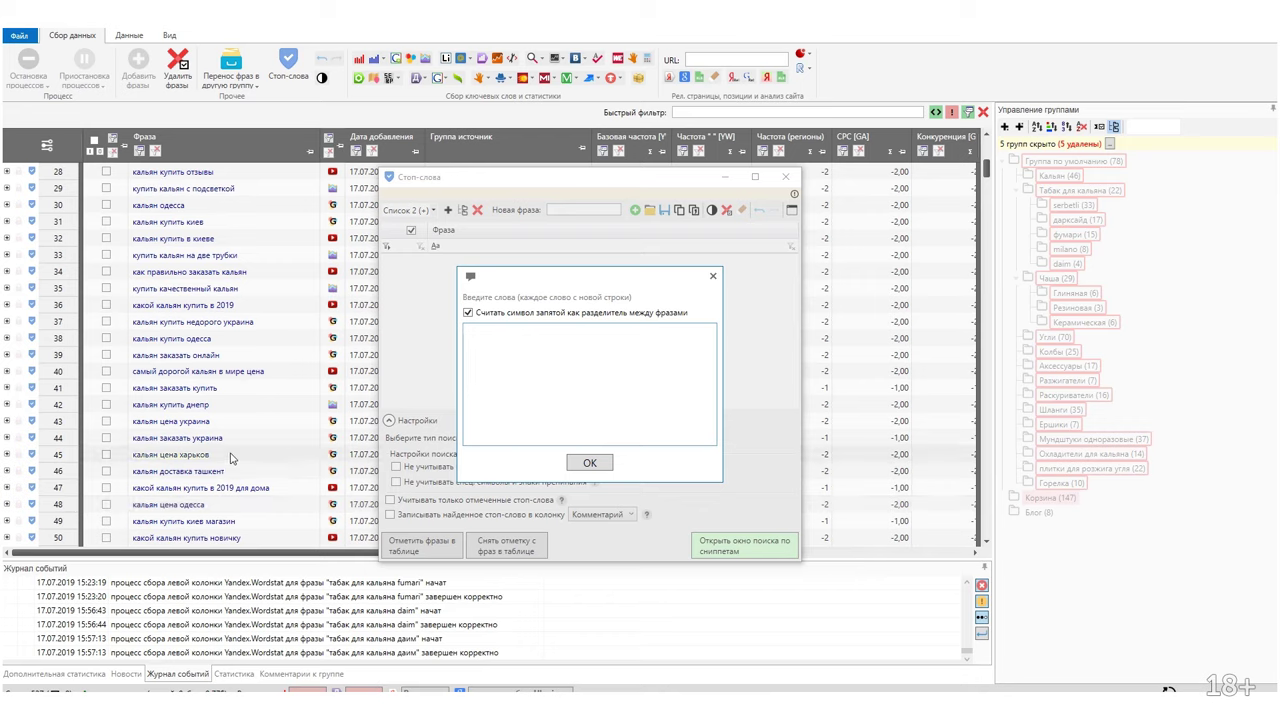
left_click(514, 363)
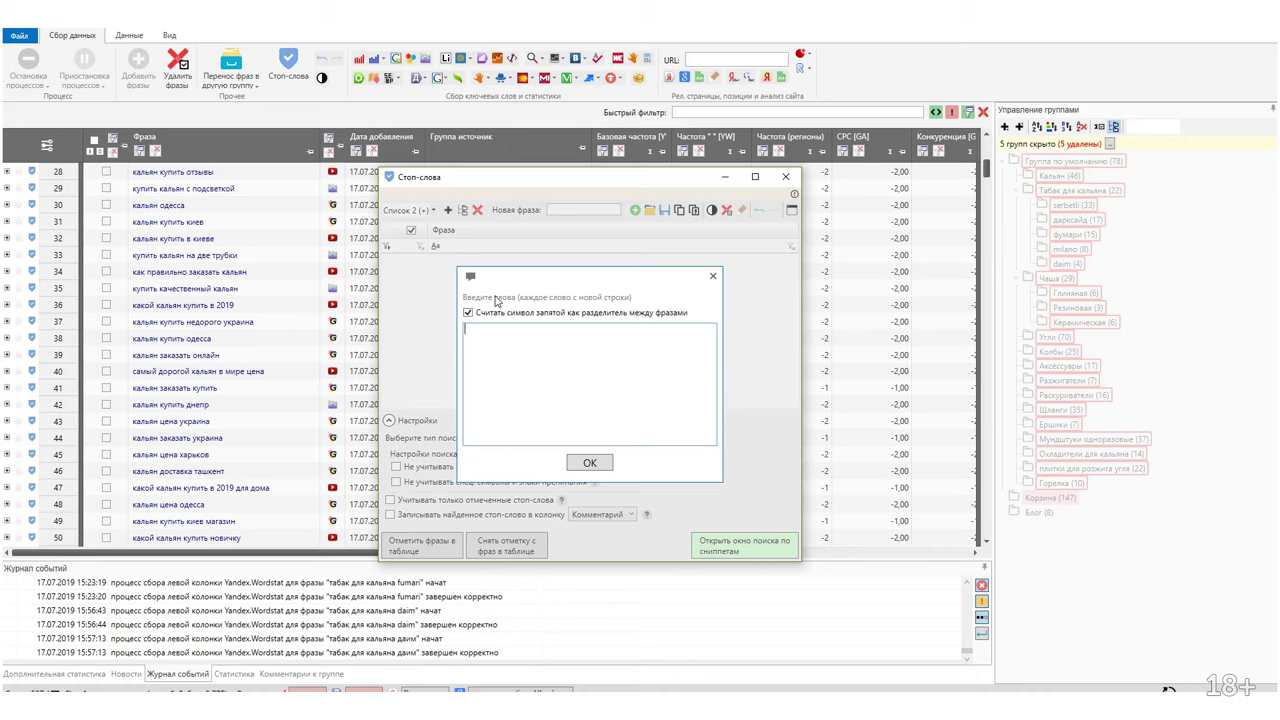
type("какой какой")
key("BackSpace")
key("BackSpace")
key("Return")
type("выбрать")
Look through the phrases for further informational words and add обзор and виды on separate lines of the stop-word entry.
scroll(245, 460, "down", 9)
scroll(245, 470, "down", 3)
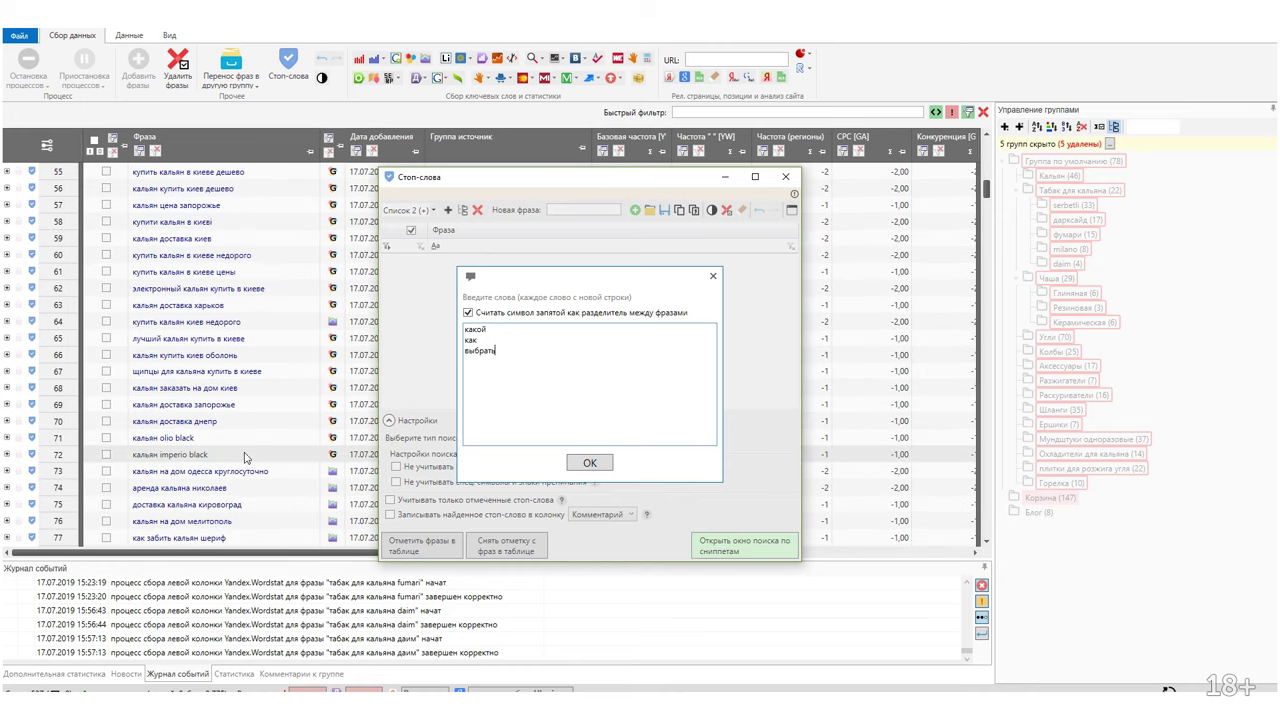
scroll(272, 450, "down", 17)
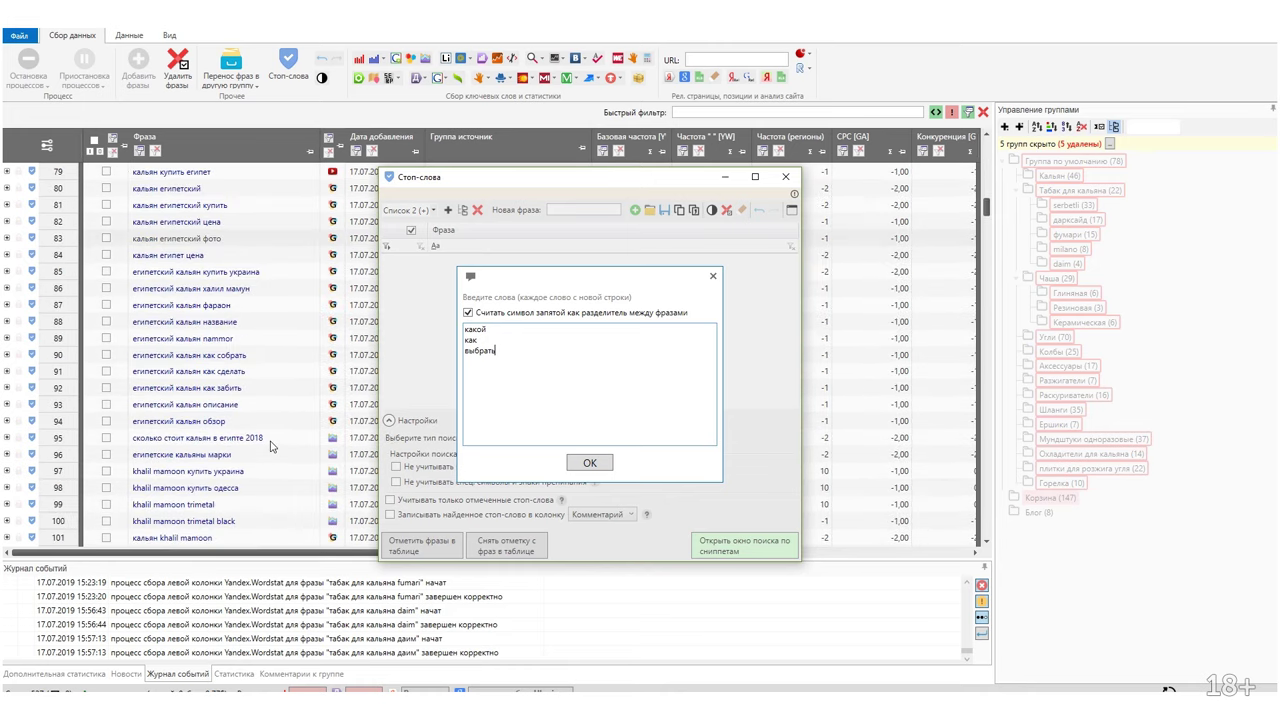
scroll(272, 455, "down", 2)
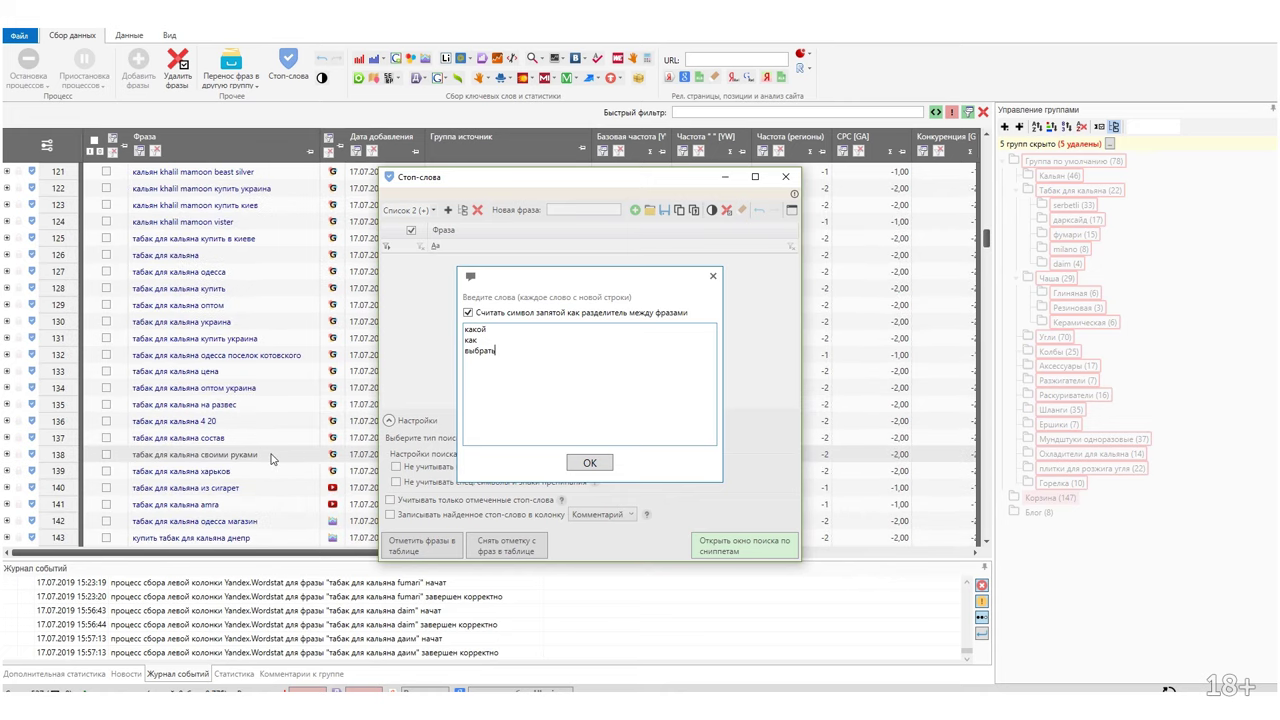
scroll(272, 458, "down", 7)
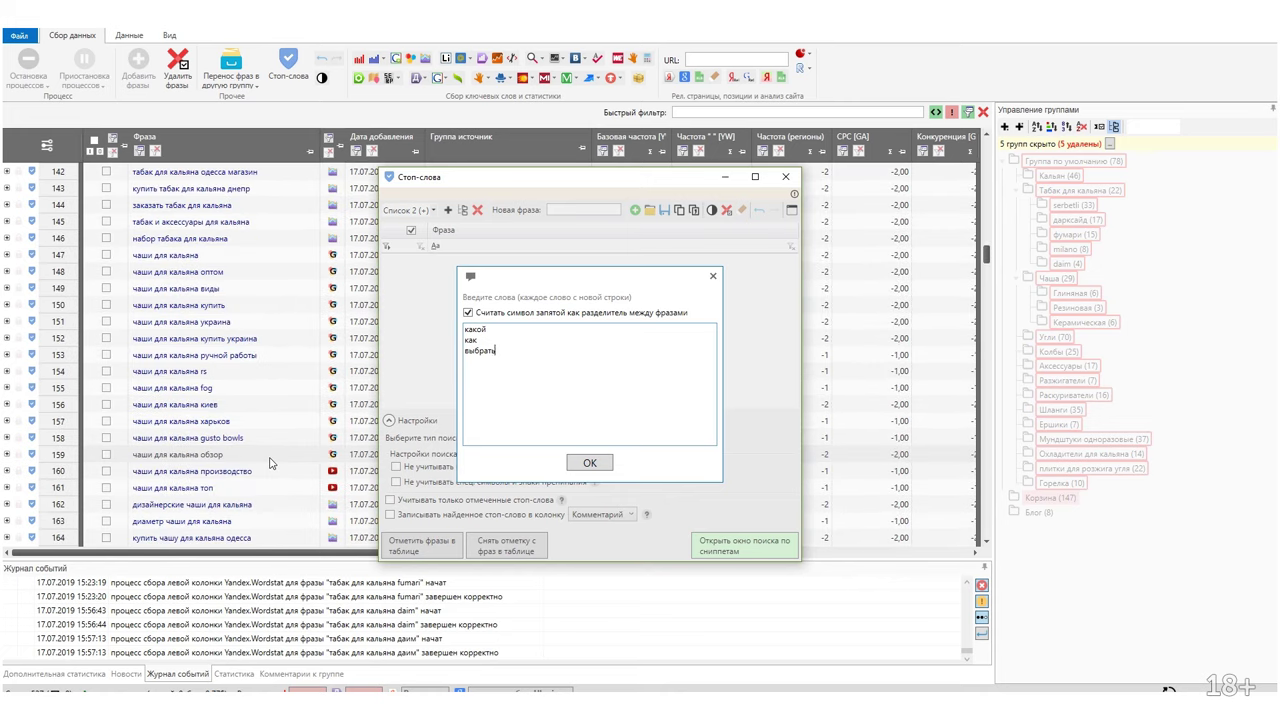
key("Return")
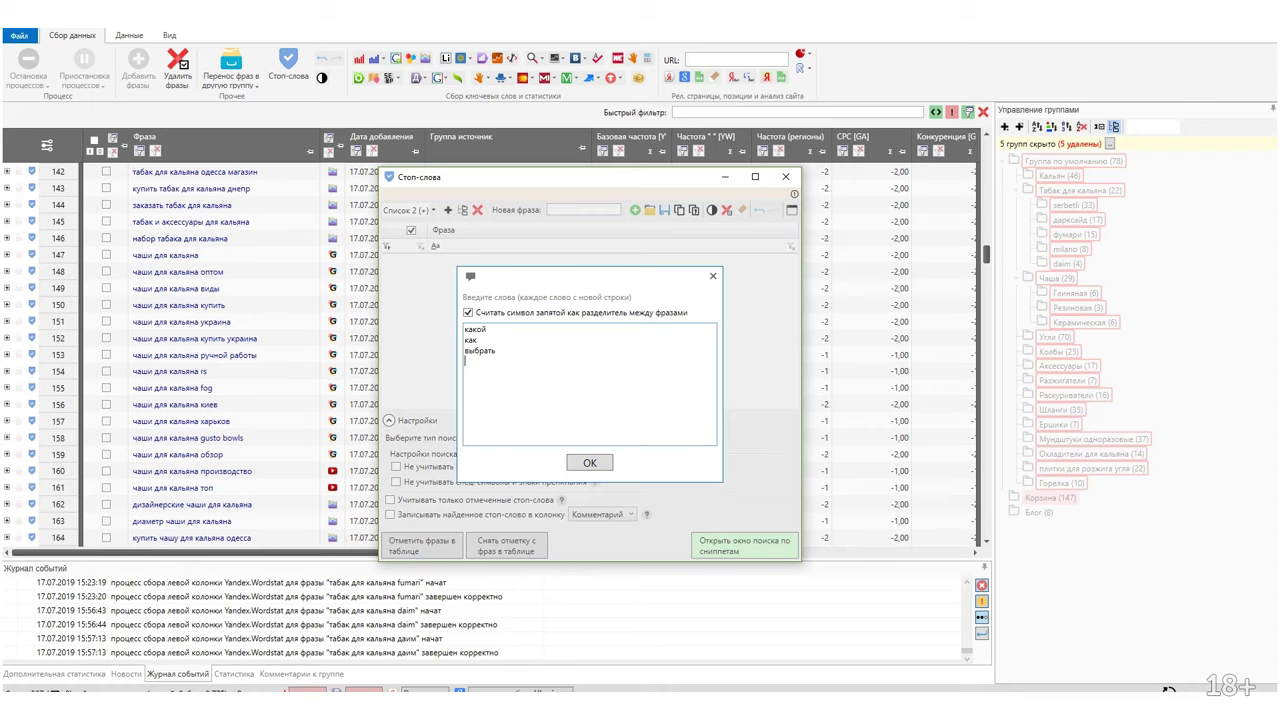
type("обзор ")
type("виды")
Check the coal phrases for informational words and add разжечь to the stop-word entry.
scroll(247, 453, "down", 7)
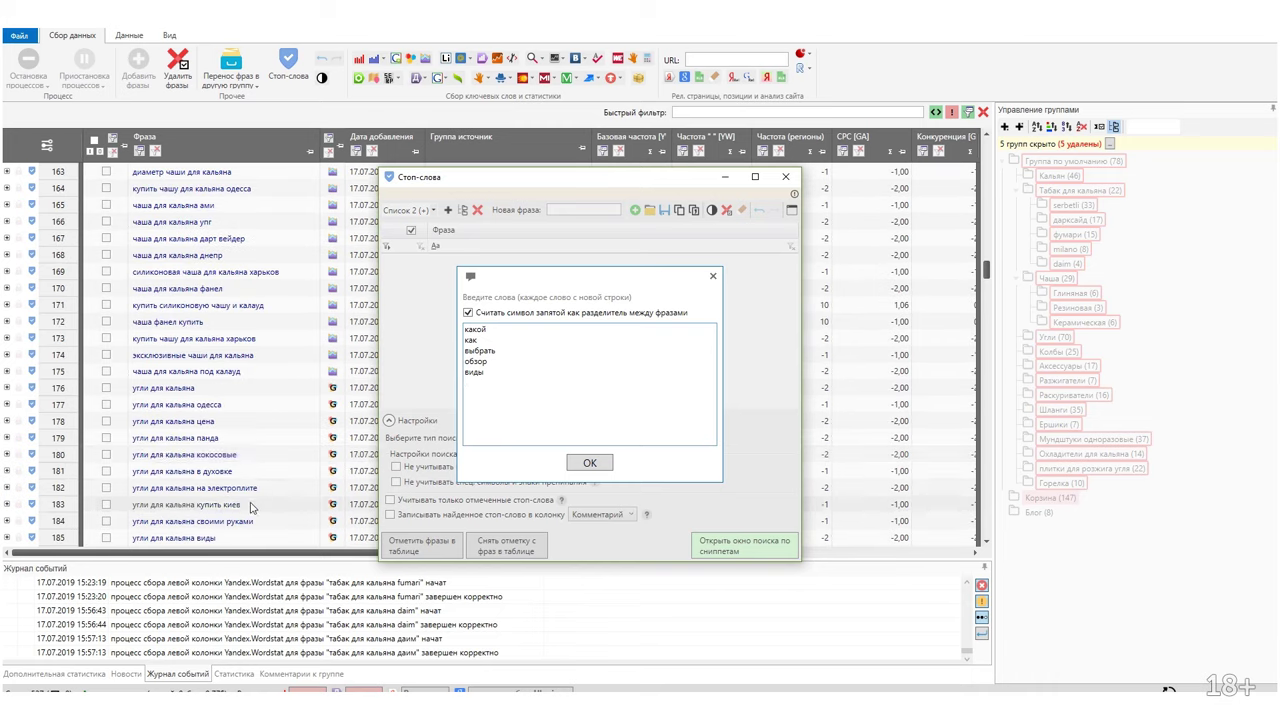
scroll(255, 513, "down", 8)
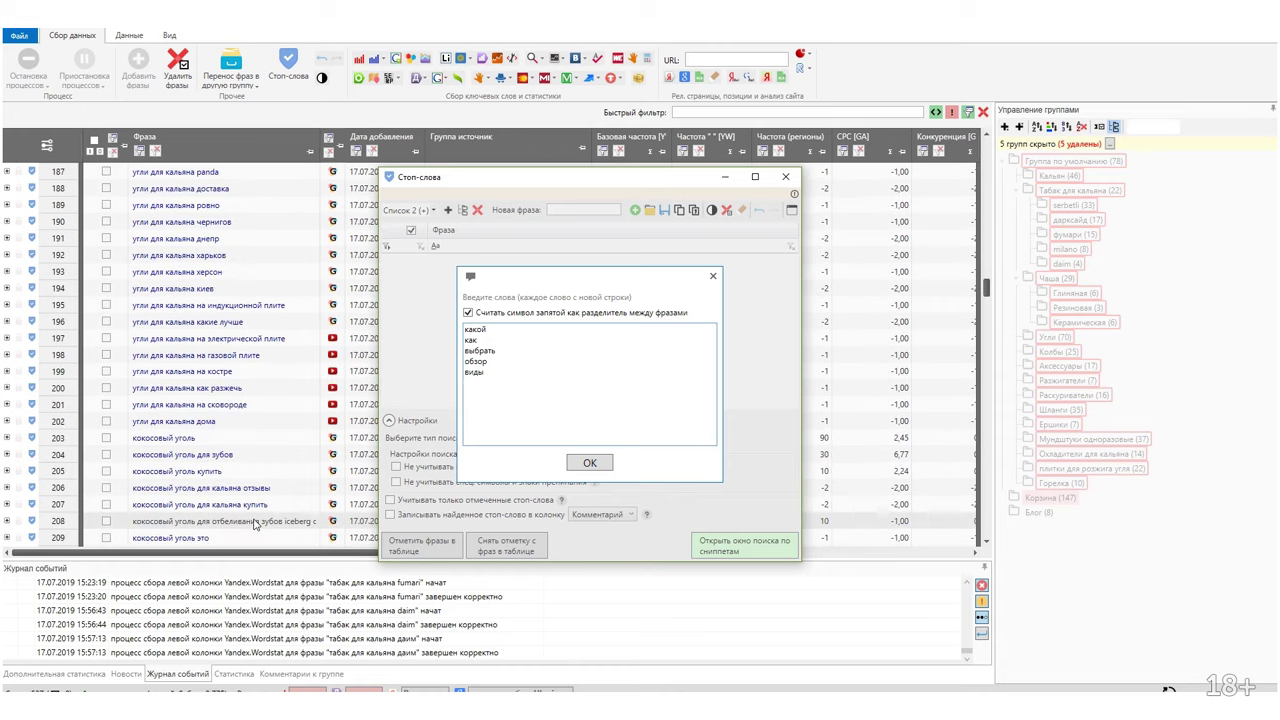
scroll(253, 524, "down", 4)
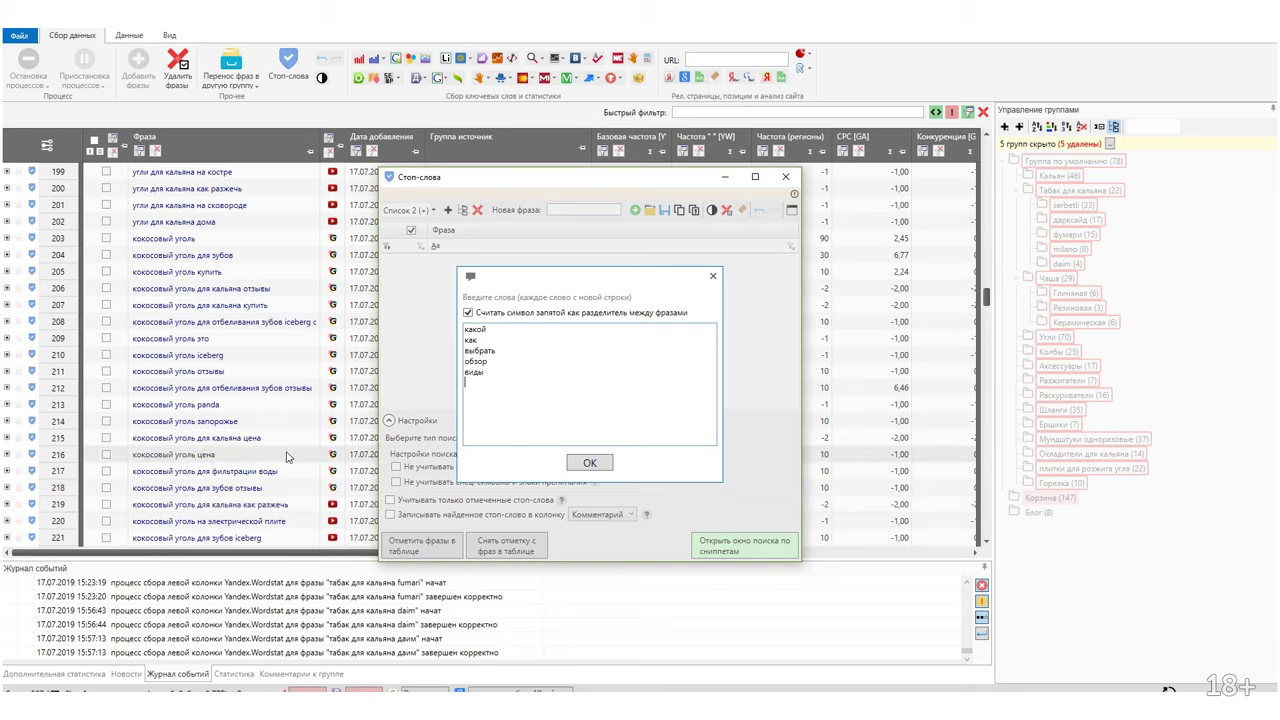
left_click(522, 389)
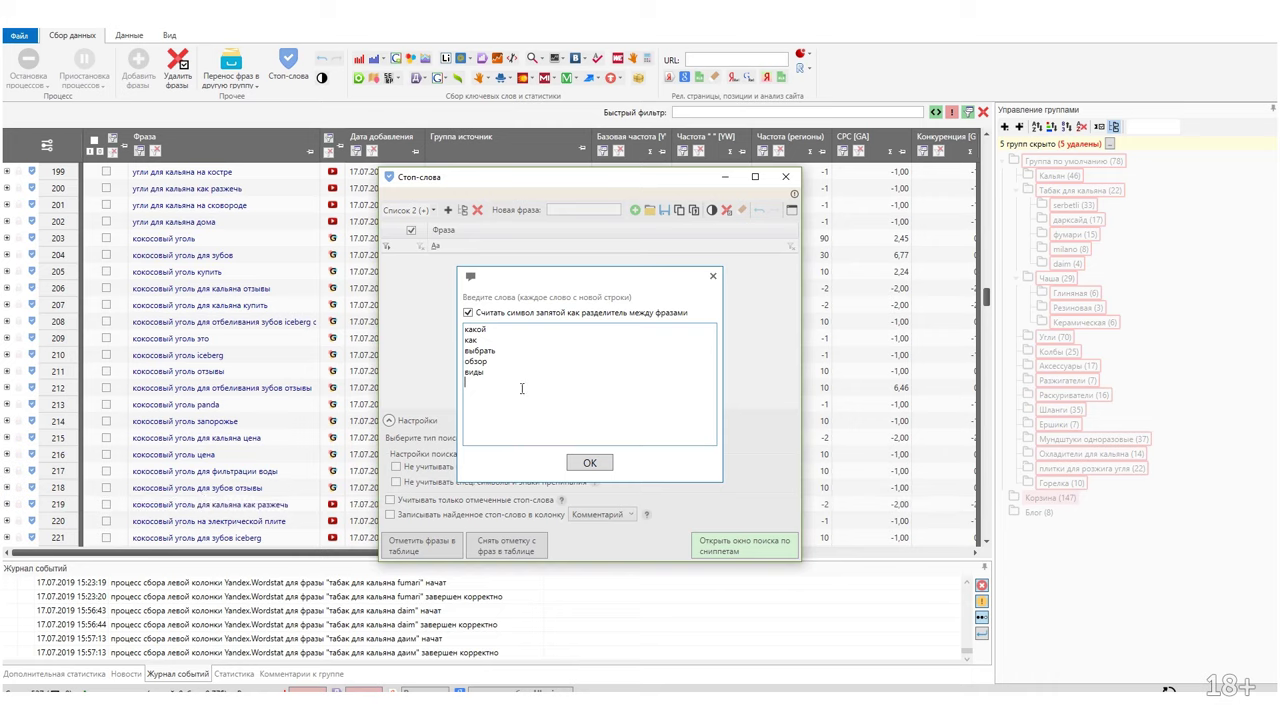
type("разжечь")
Continue through the phrases to the silicone hose ones and add воняет and пахнет as separate stop words.
scroll(280, 500, "down", 4)
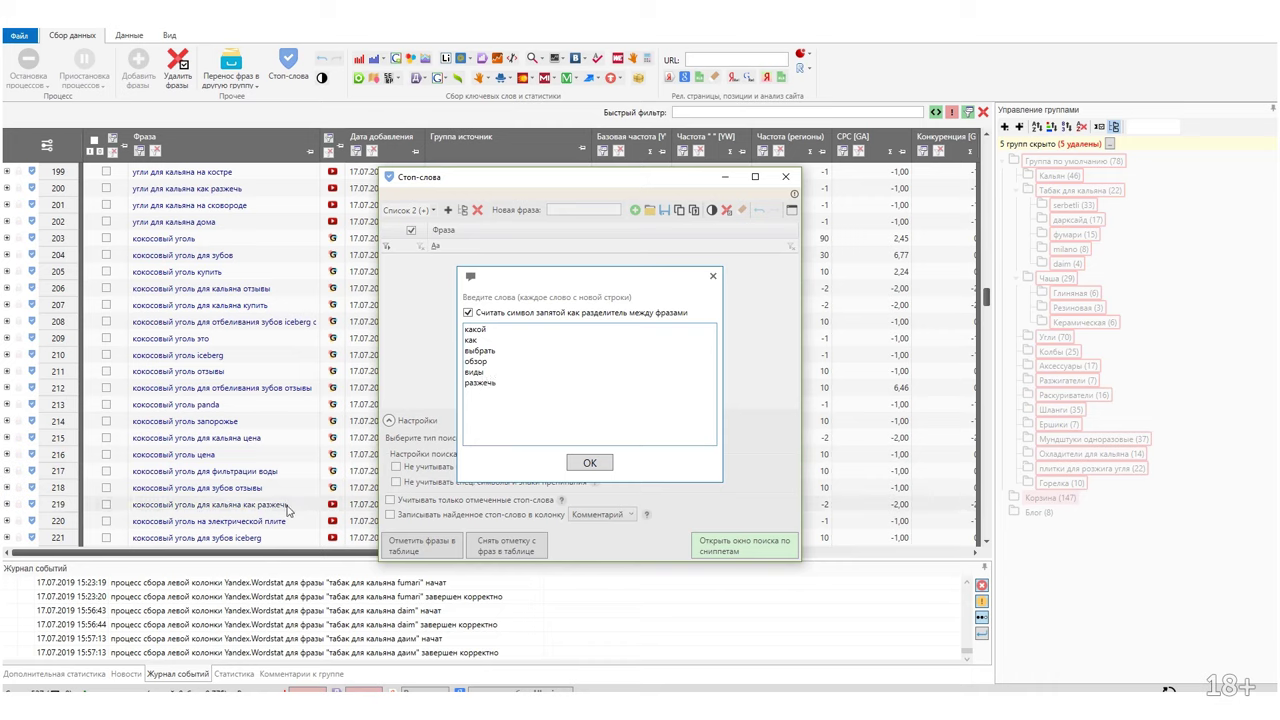
scroll(288, 521, "down", 10)
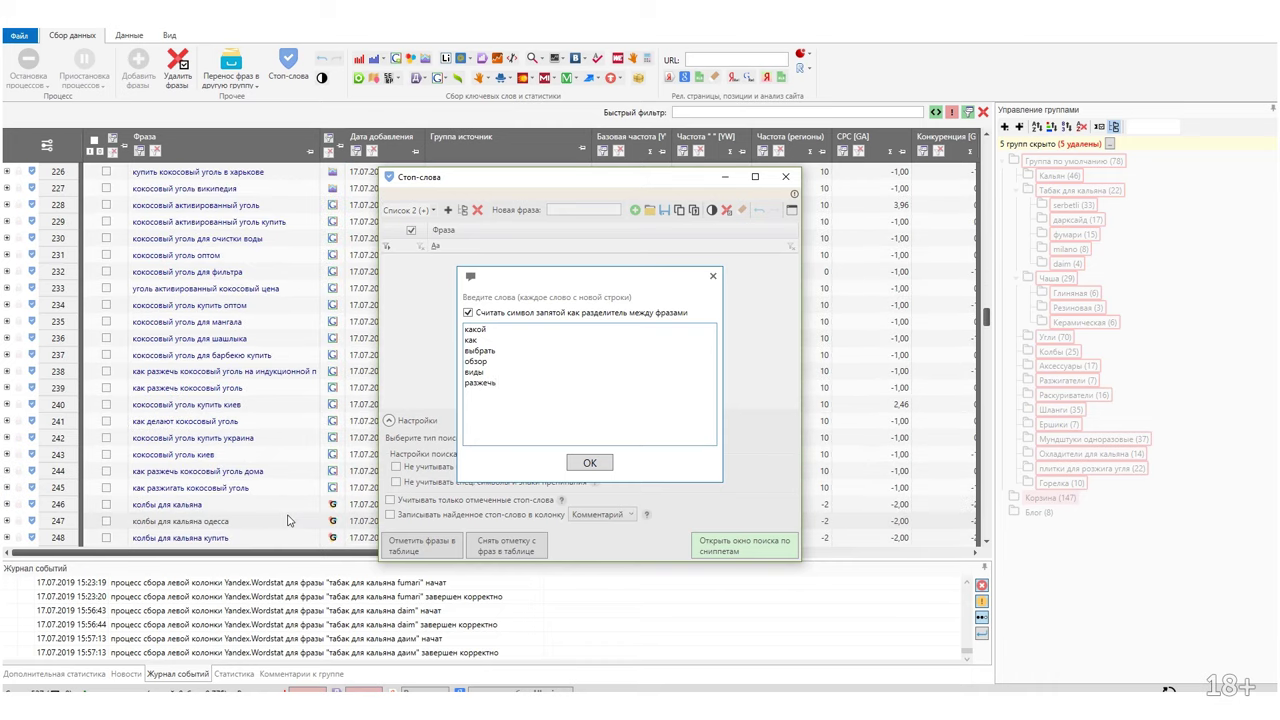
scroll(288, 521, "down", 19)
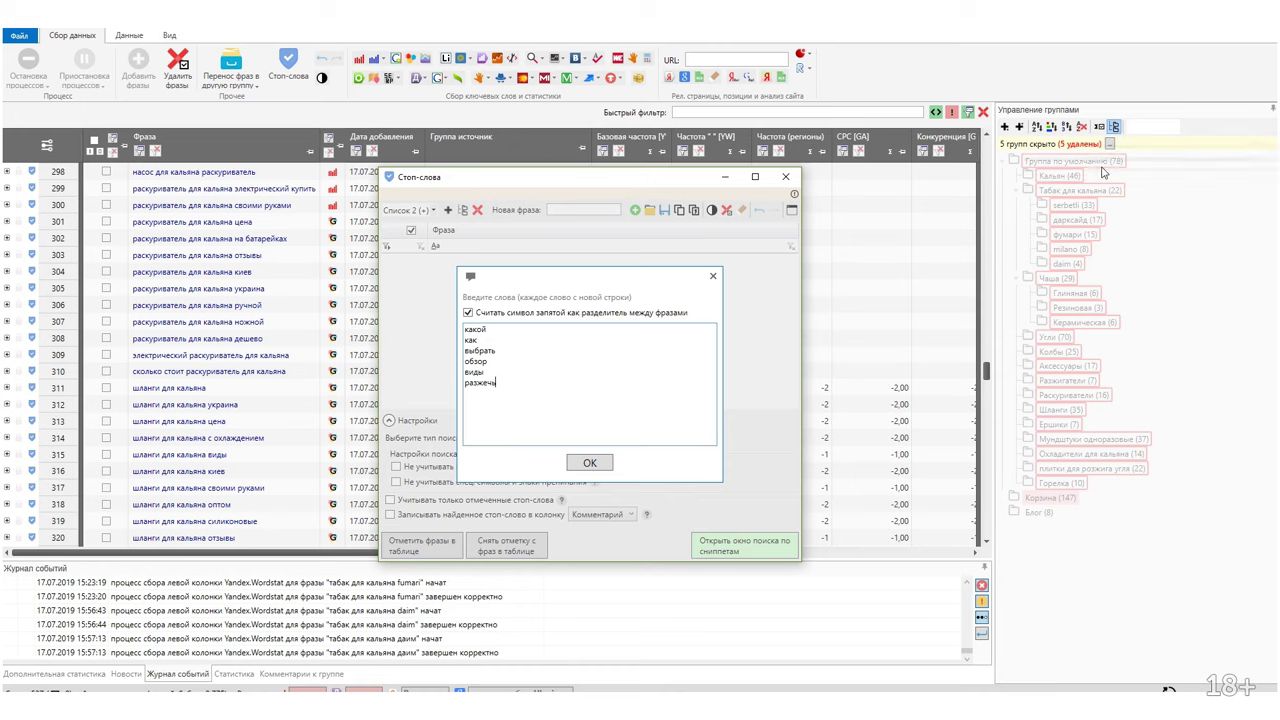
scroll(215, 478, "down", 4)
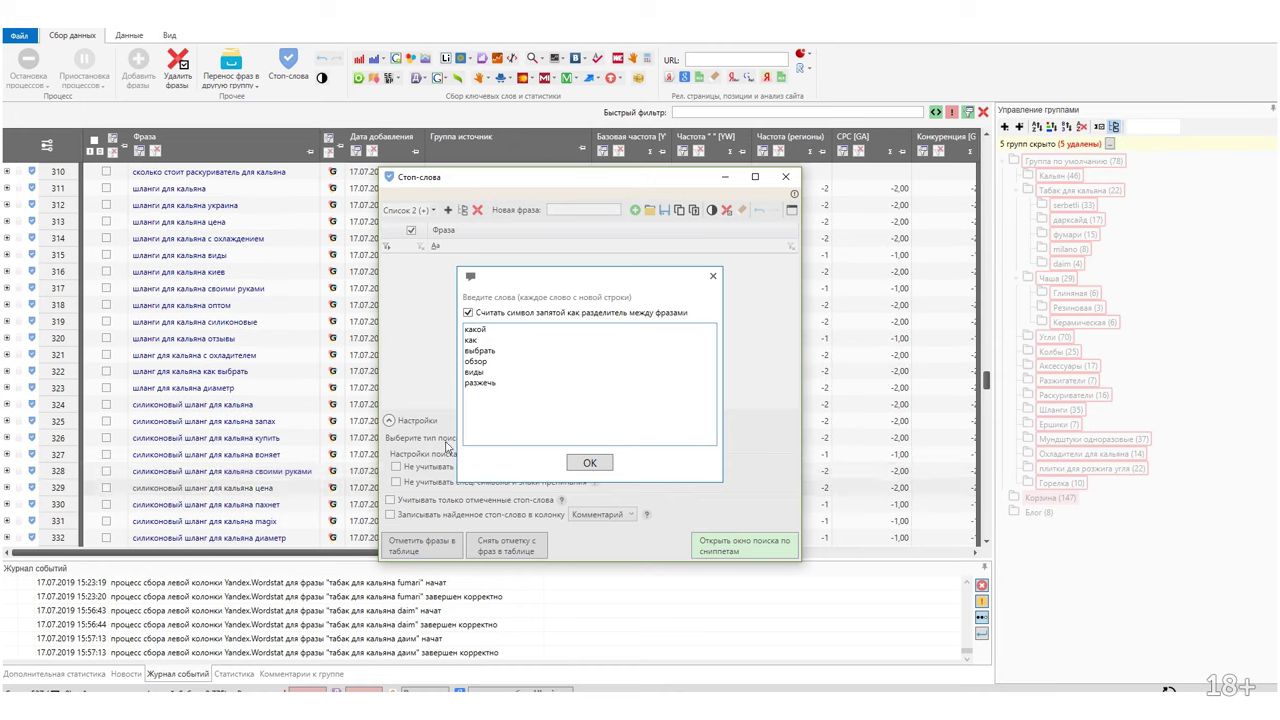
type("воняет")
key("Return")
type("пахнет")
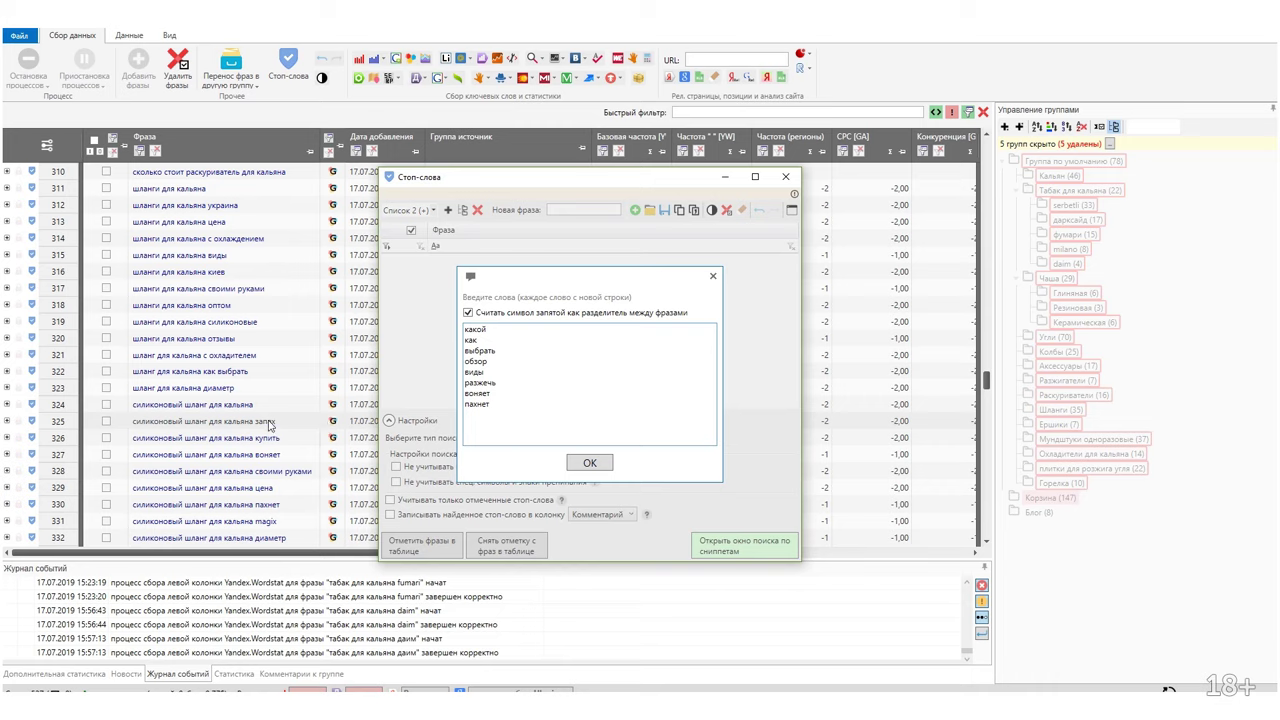
Add сделать, из чего and материалы on separate lines of the stop-word entry.
scroll(270, 425, "down", 4)
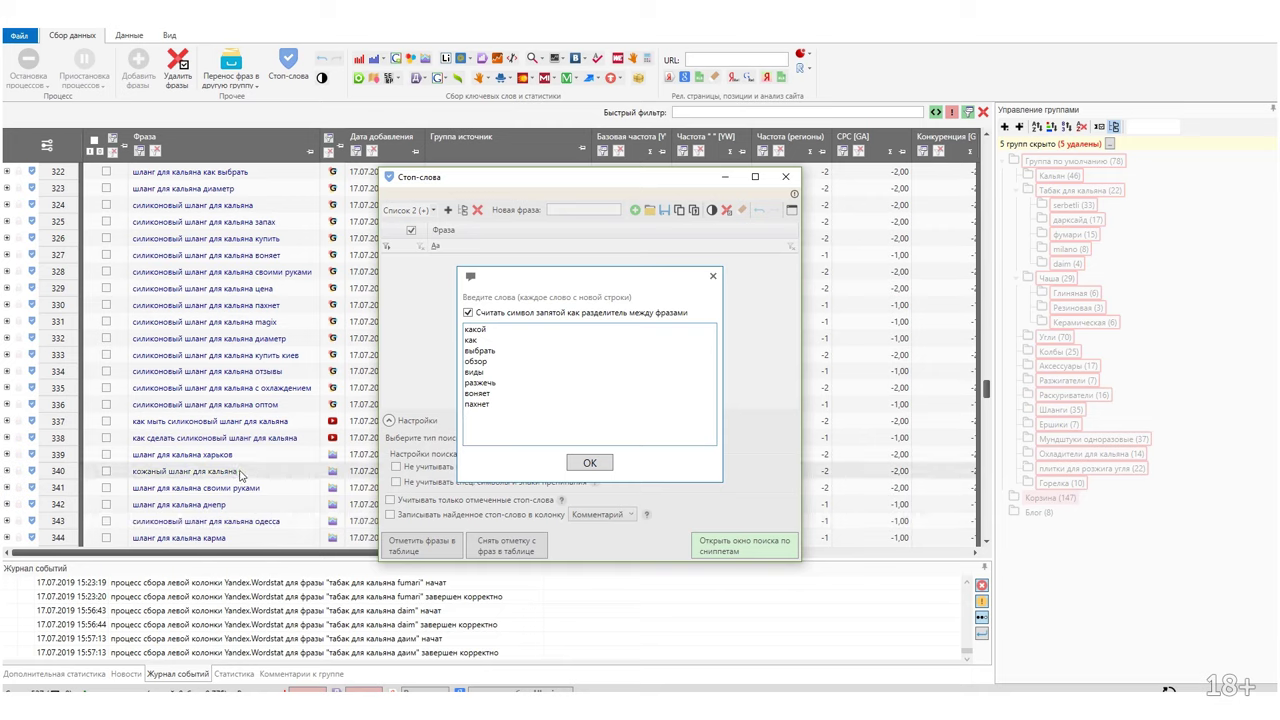
left_click(474, 428)
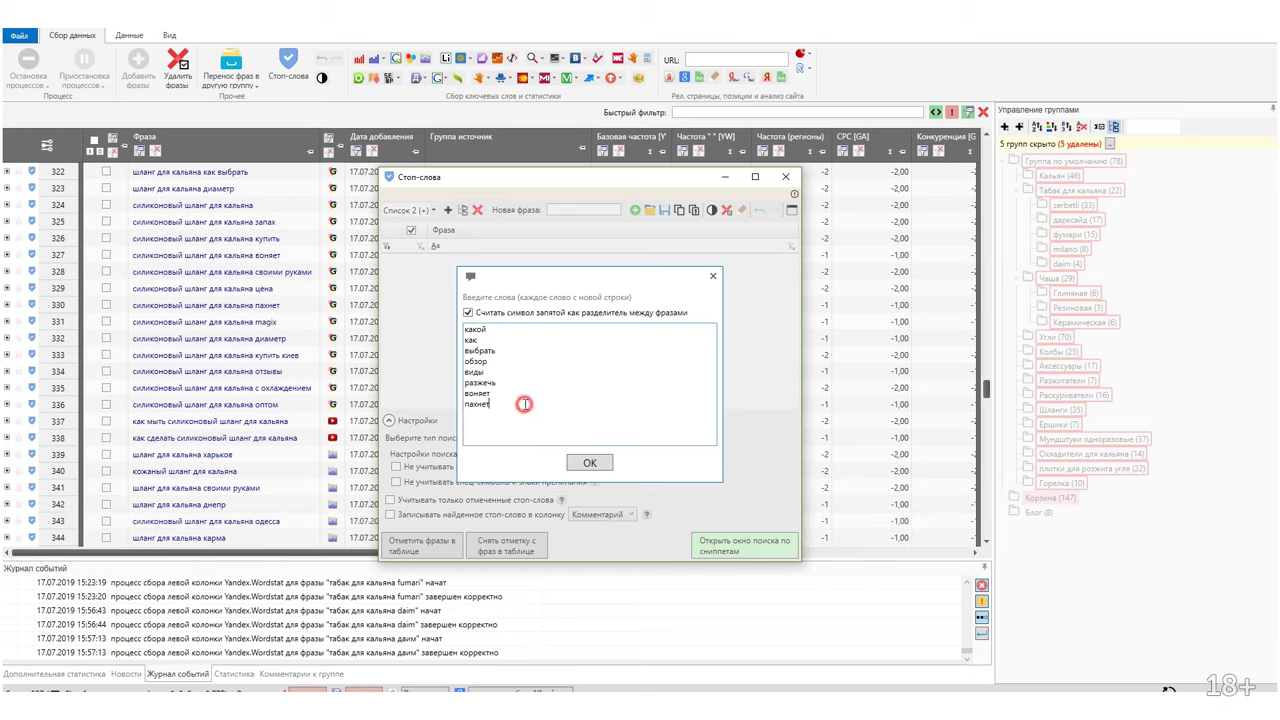
type("сделать")
key("Return")
type("из чего")
key("Return")
type("материалы")
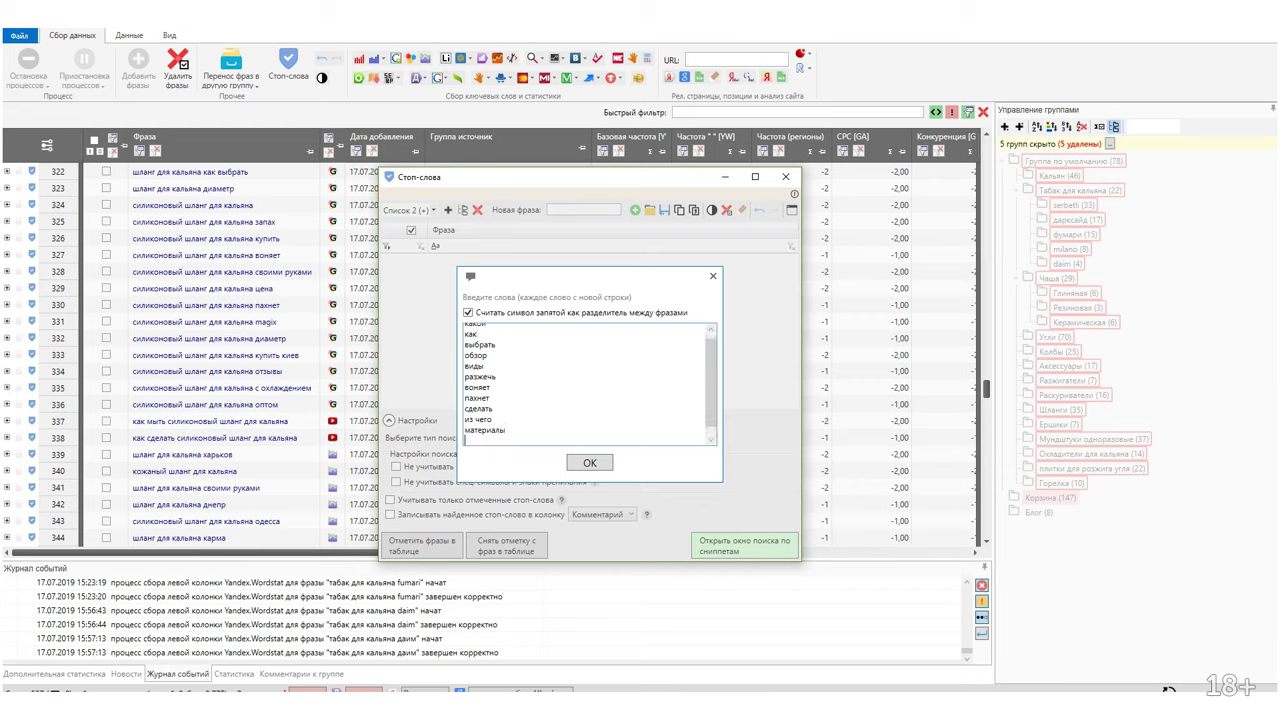
Check the mouthpiece, cooler, hot-plate and burner phrases and add сколько стоит to the stop-word entry.
scroll(225, 515, "down", 8)
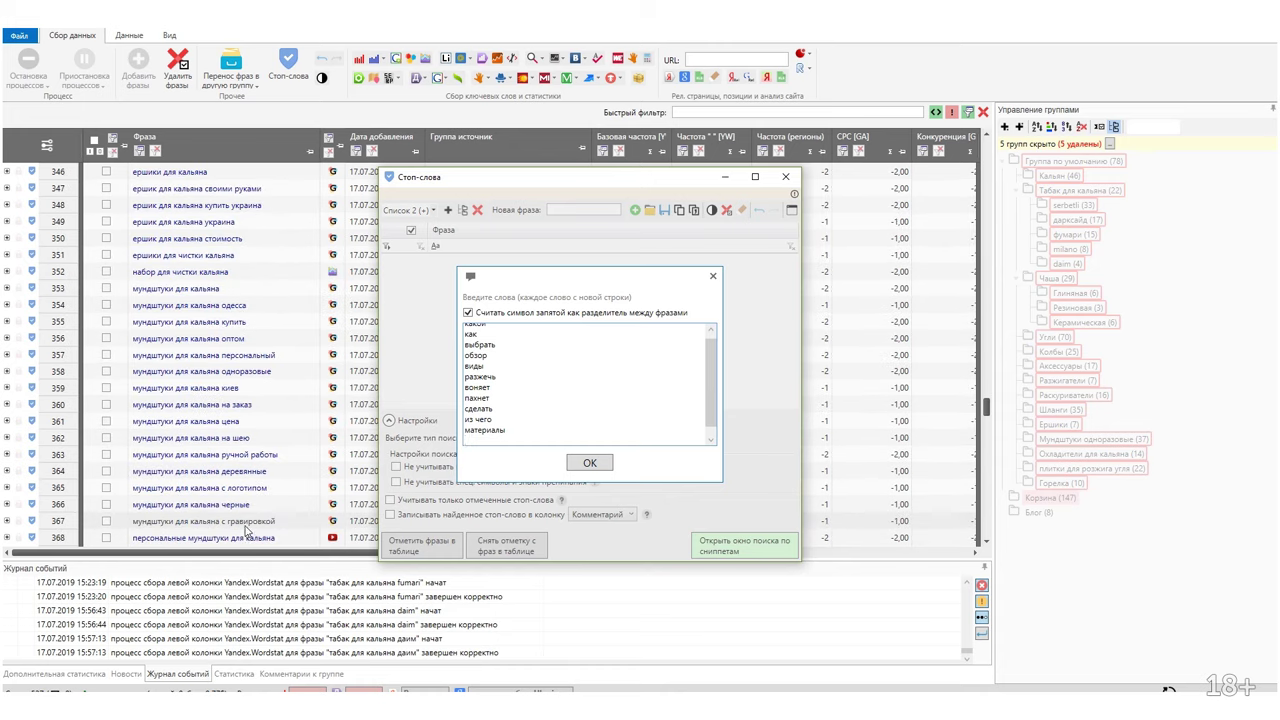
scroll(245, 530, "down", 4)
scroll(245, 530, "down", 9)
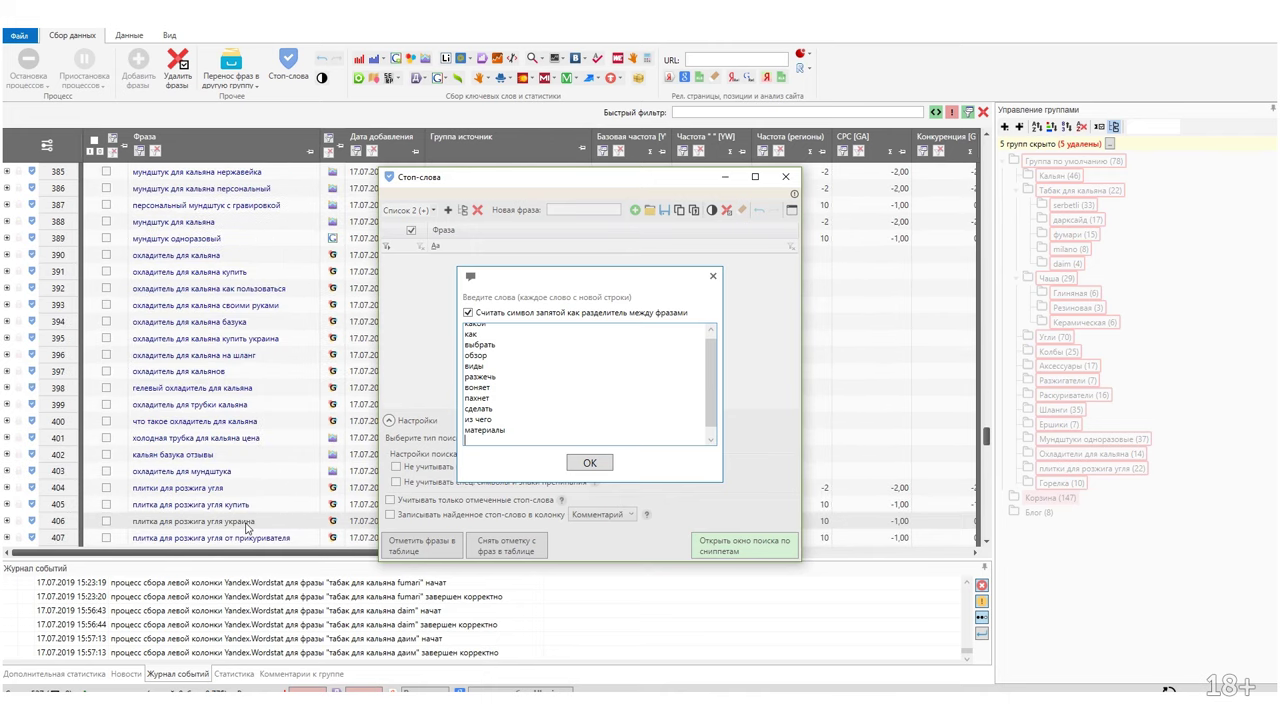
scroll(238, 524, "down", 3)
scroll(238, 524, "down", 5)
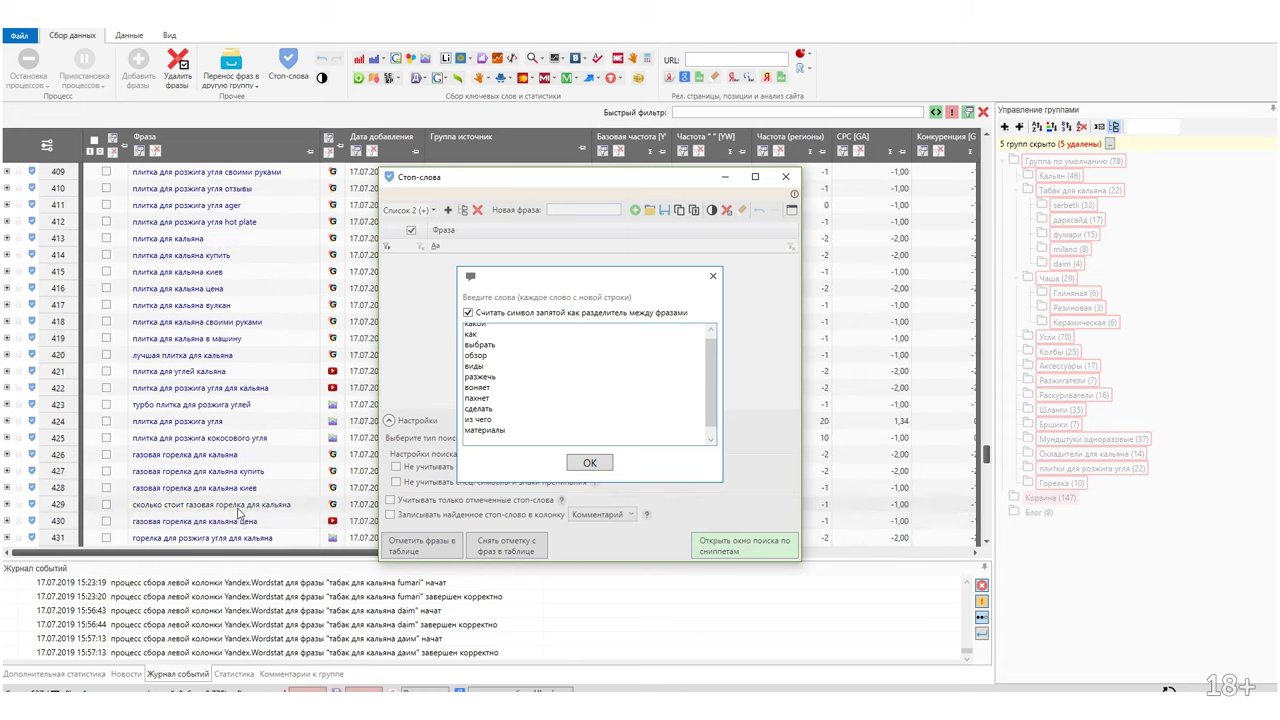
scroll(530, 392, "up", 1)
scroll(532, 394, "down", 1)
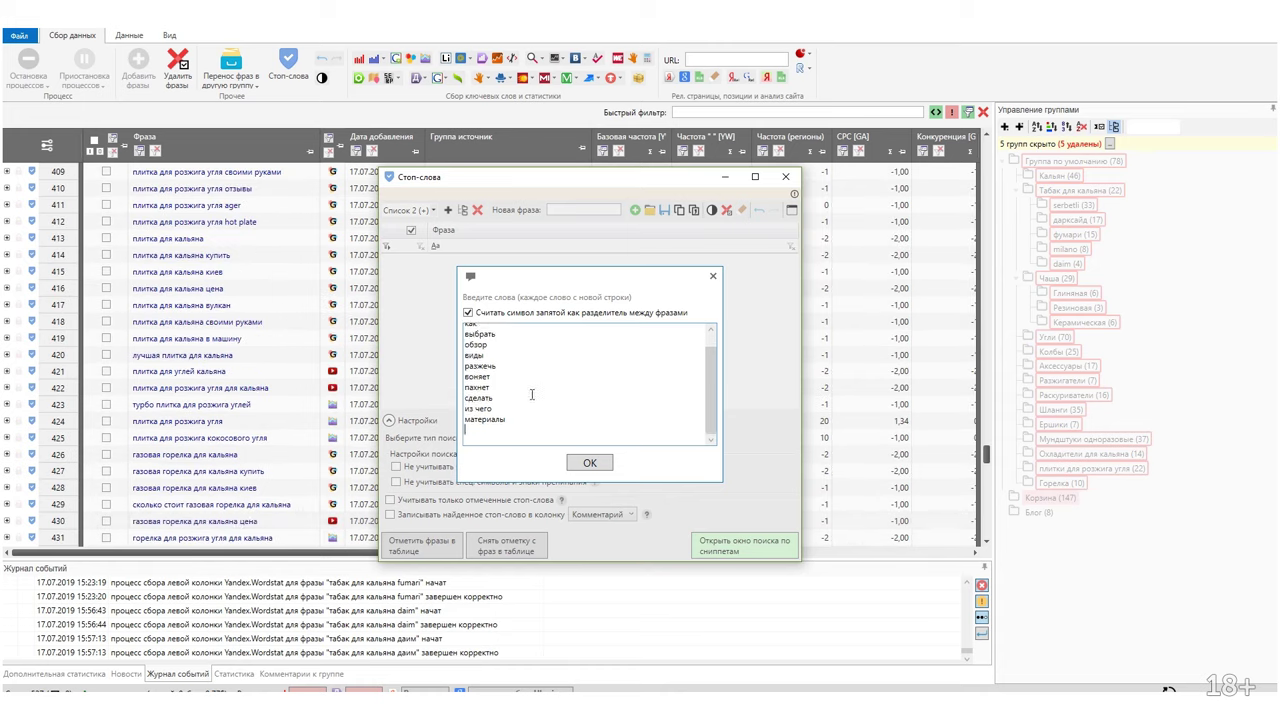
type("сколько стоит")
scroll(347, 505, "down", 3)
key("Return")
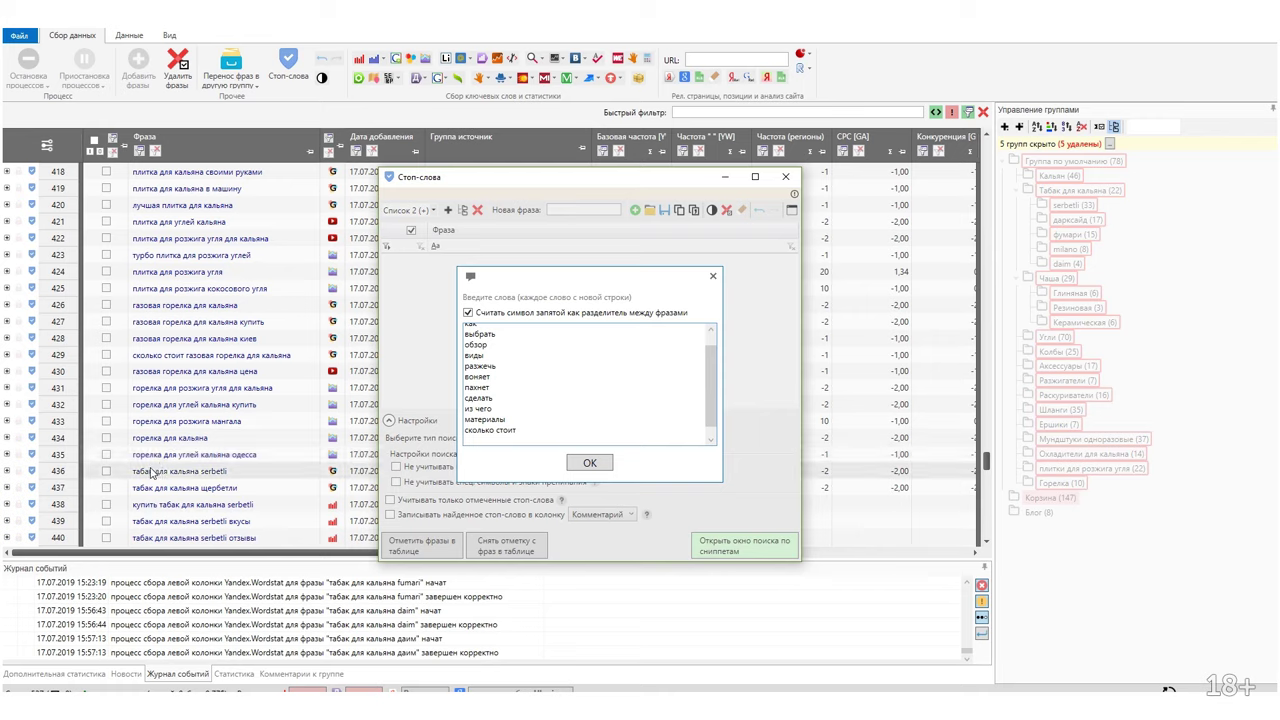
Check the serbetli tobacco phrases and add лучший and вкусы on separate lines of the stop-word entry.
scroll(152, 472, "down", 3)
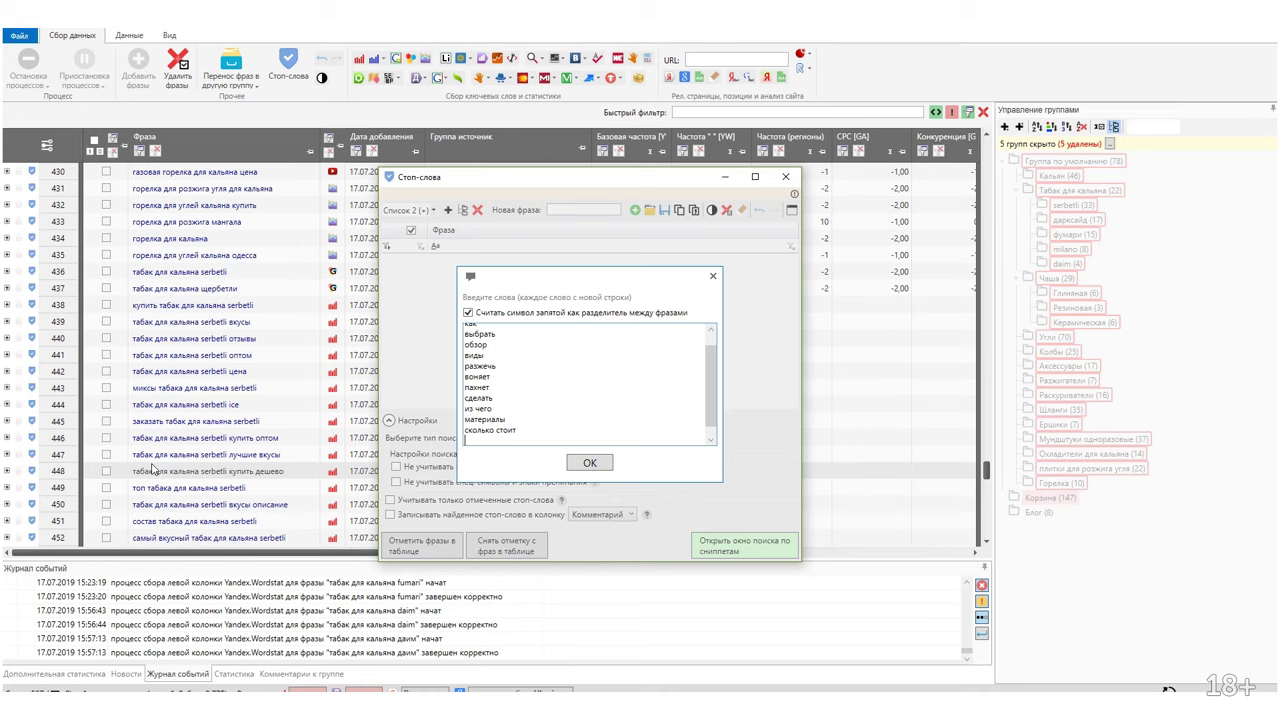
scroll(153, 469, "down", 3)
scroll(153, 469, "down", 5)
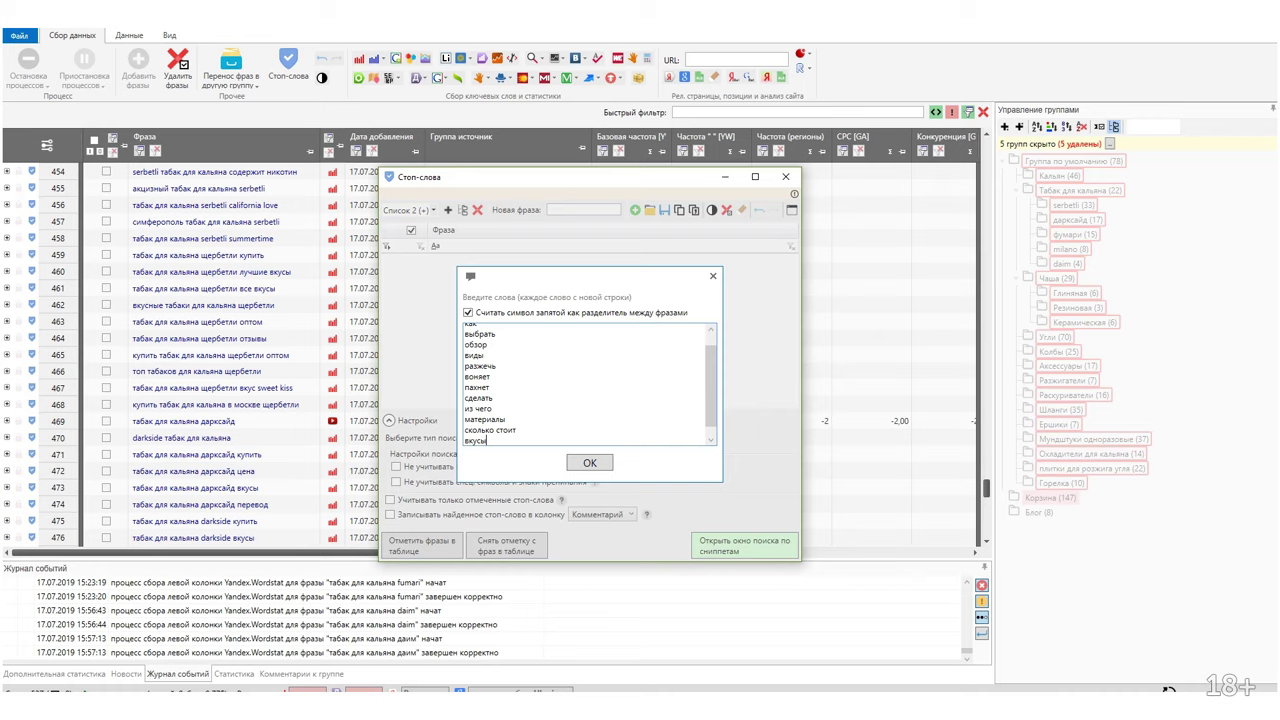
type("ший")
key("Return")
type("вкусы")
key("Return")
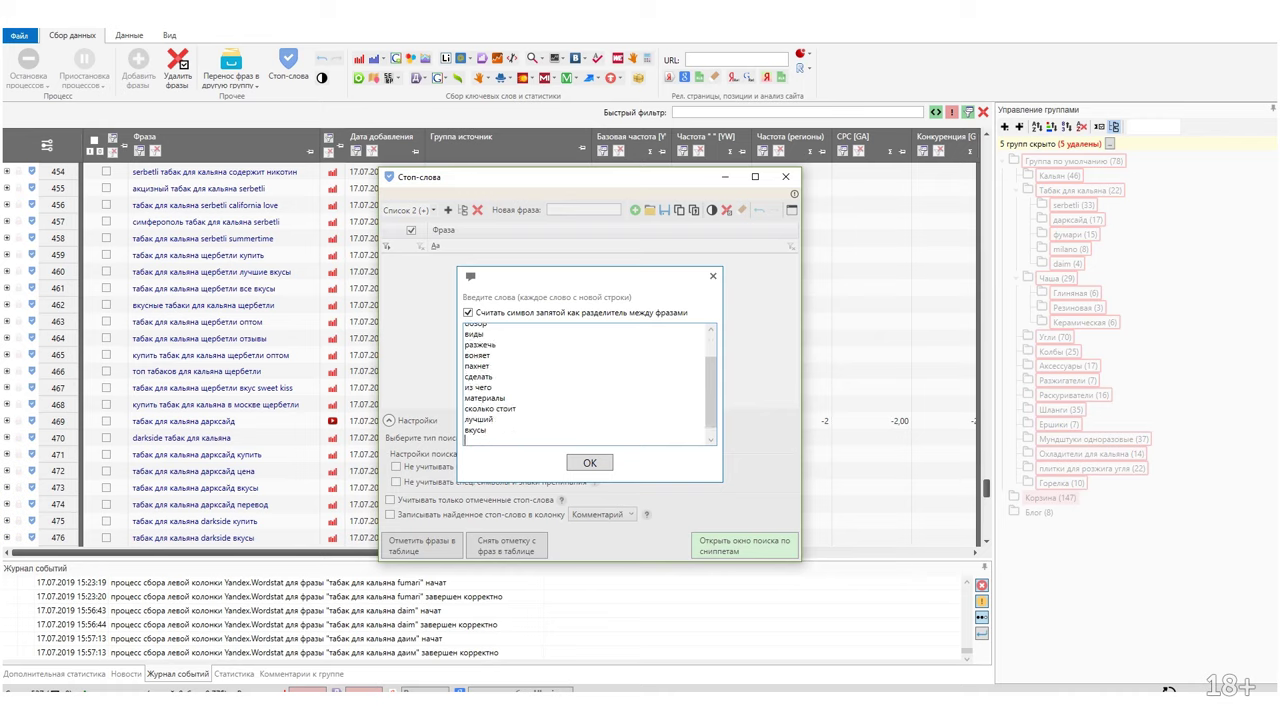
Check the remaining tobacco and bowl phrases, add the entered stop words to Список 2, and mark the matching phrases in the table.
scroll(208, 505, "down", 4)
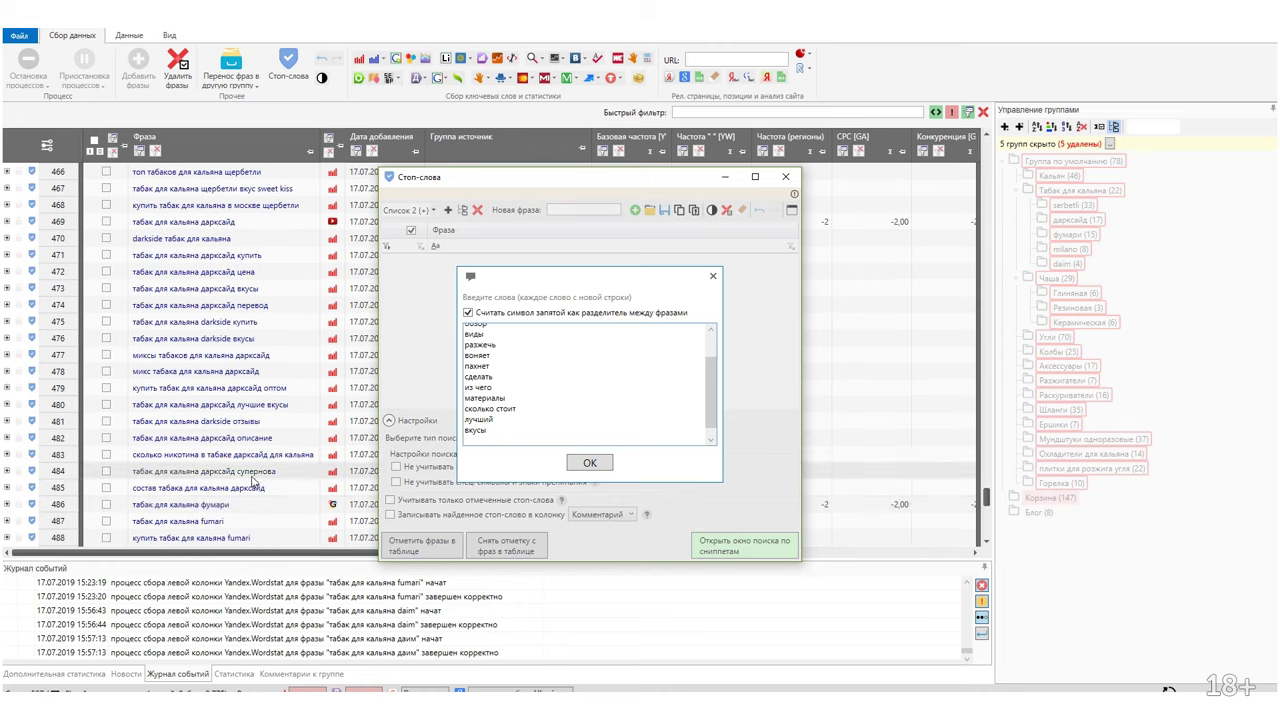
scroll(510, 388, "up", 1)
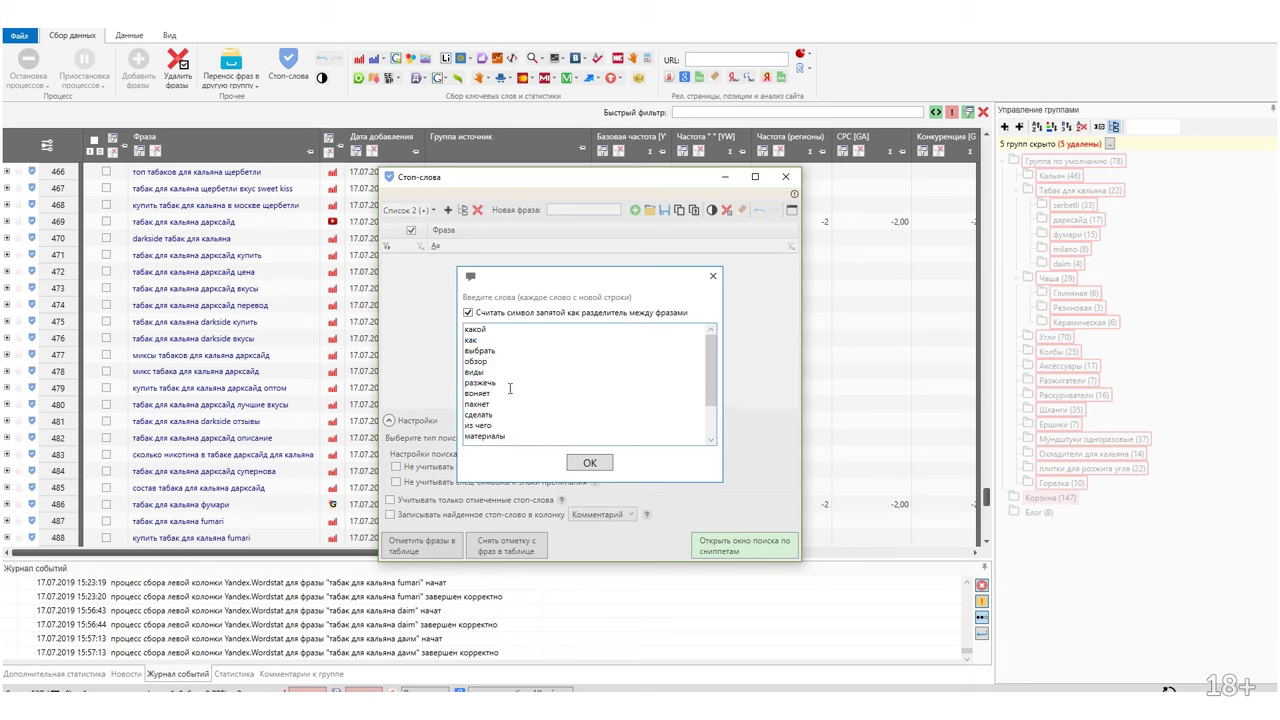
scroll(510, 388, "down", 1)
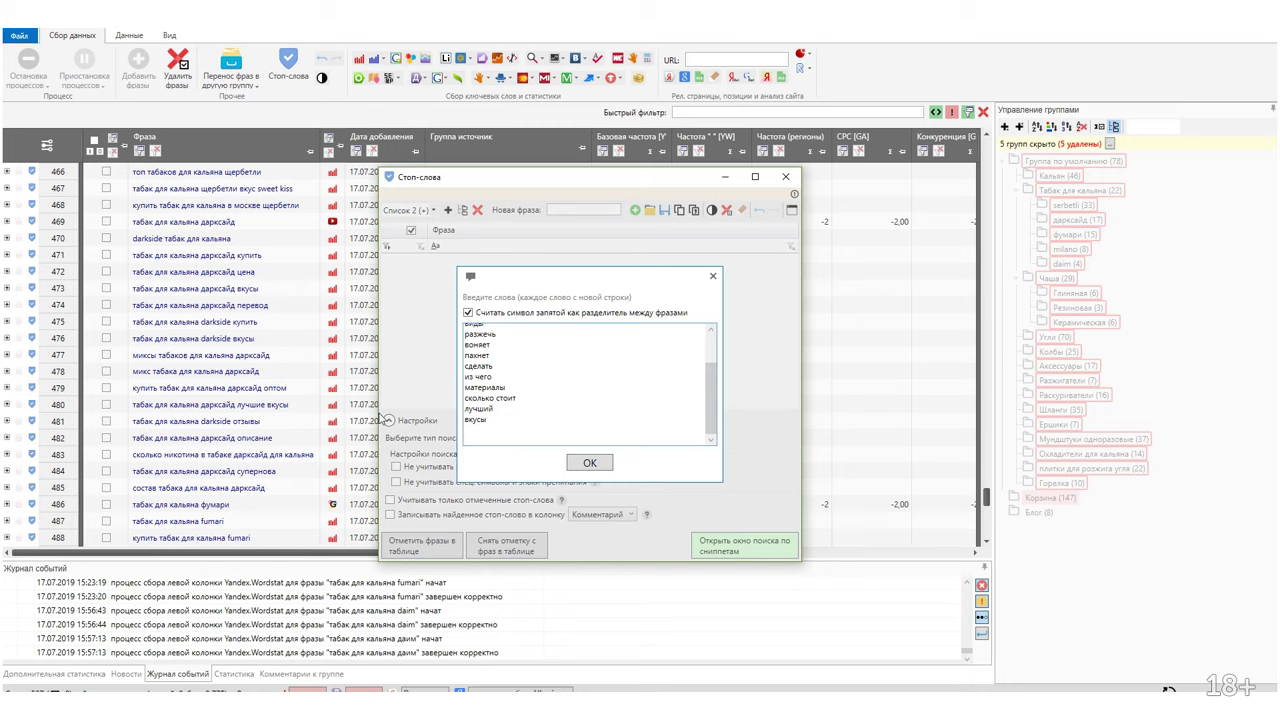
scroll(293, 470, "down", 3)
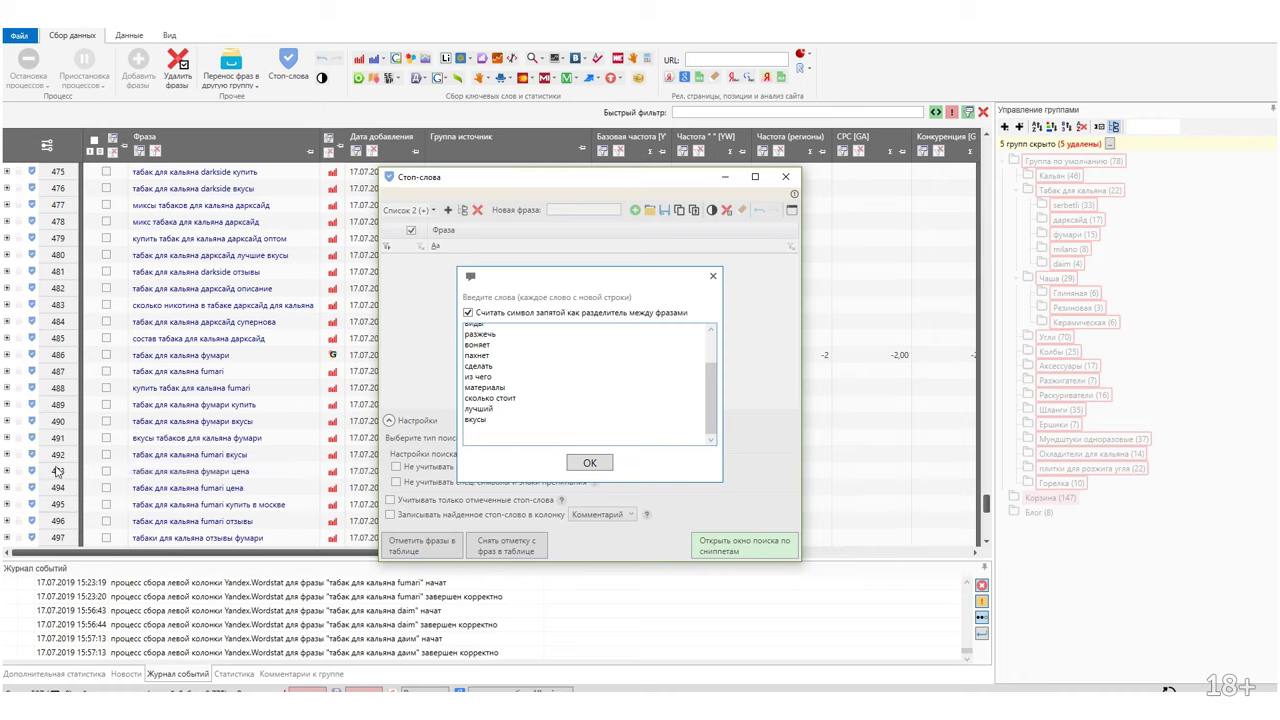
scroll(57, 521, "down", 3)
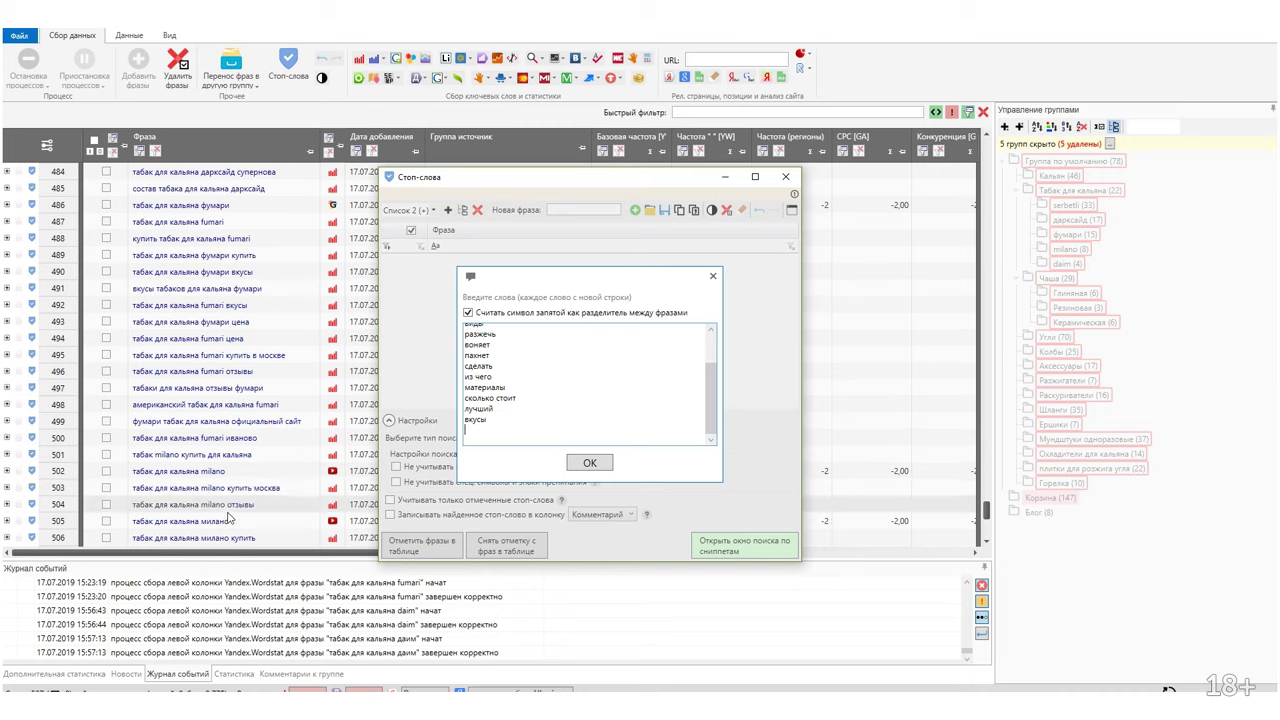
scroll(228, 518, "down", 3)
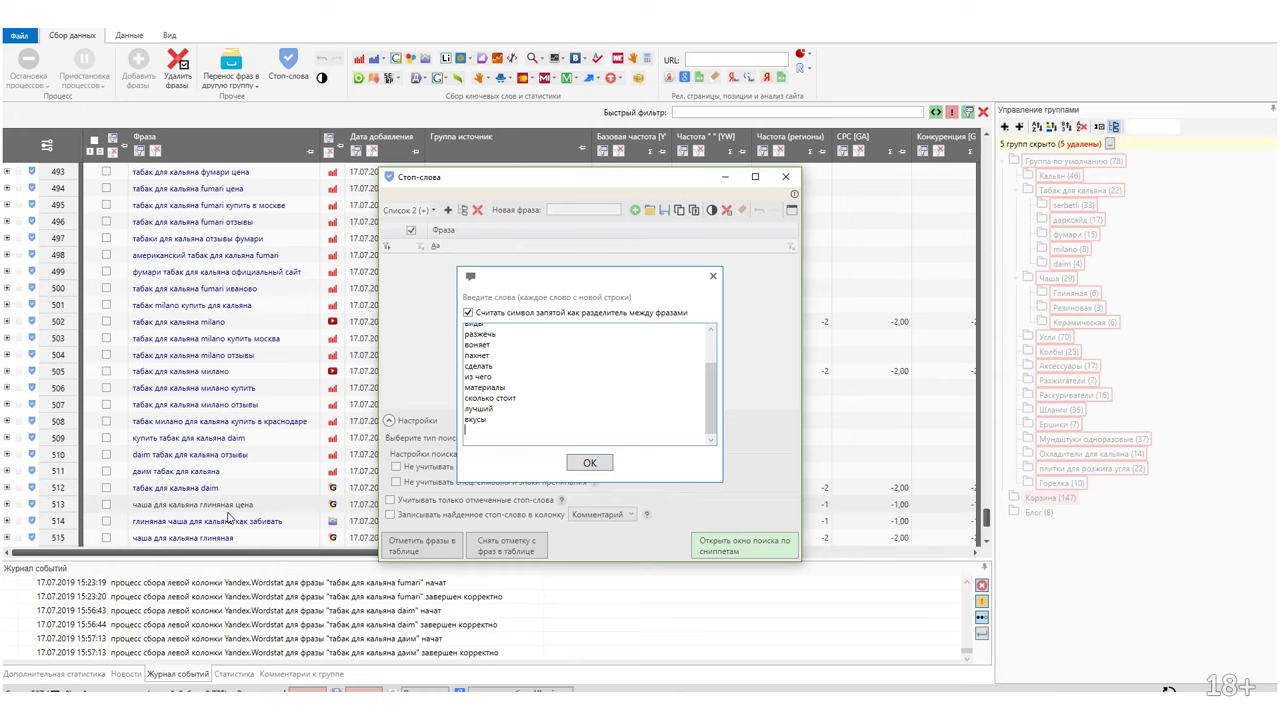
scroll(228, 515, "down", 4)
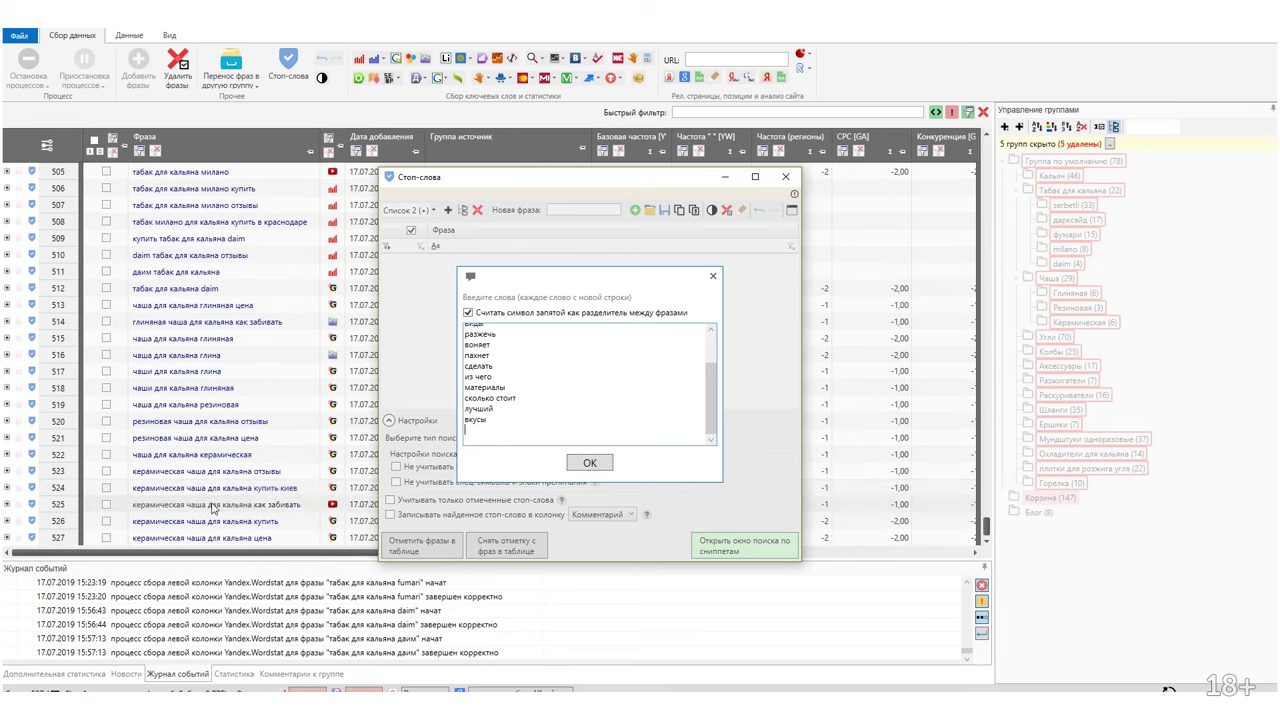
left_click(598, 470)
left_click(425, 546)
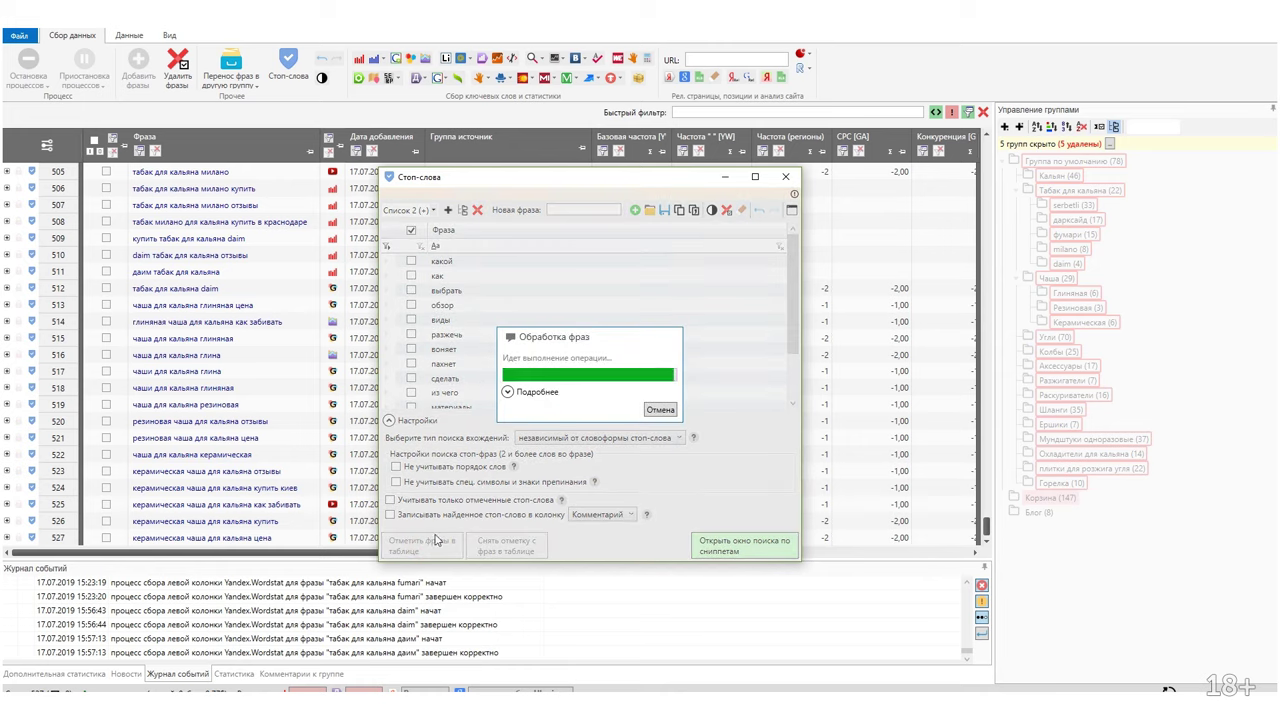
Filter the phrase table to show only marked phrases, with the IsChecked condition set to истина.
left_click(114, 138)
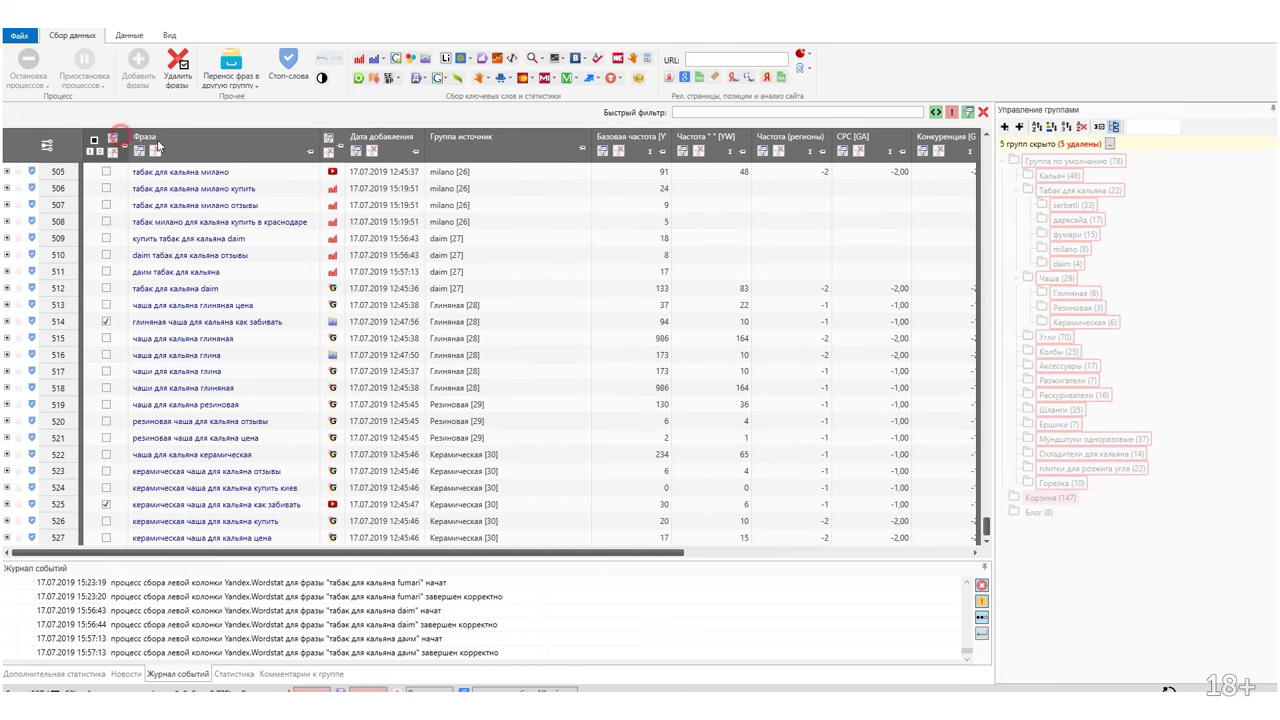
left_click(114, 138)
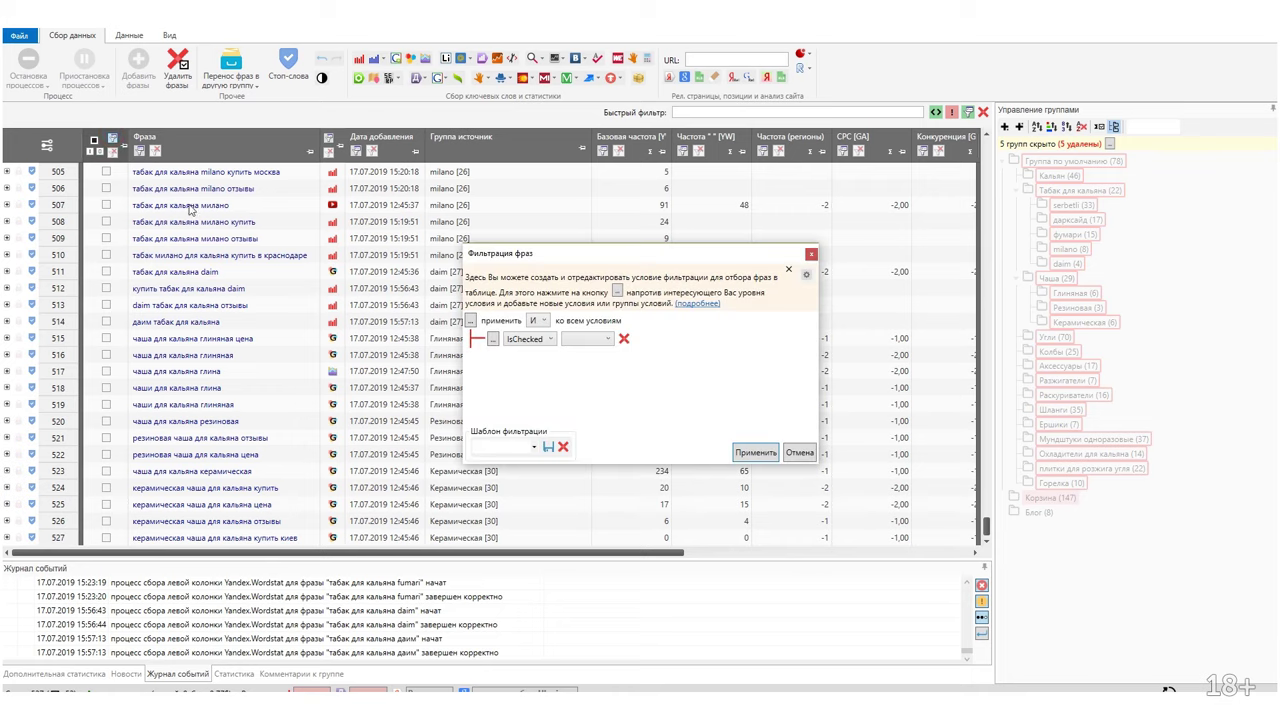
left_click(596, 340)
left_click(604, 368)
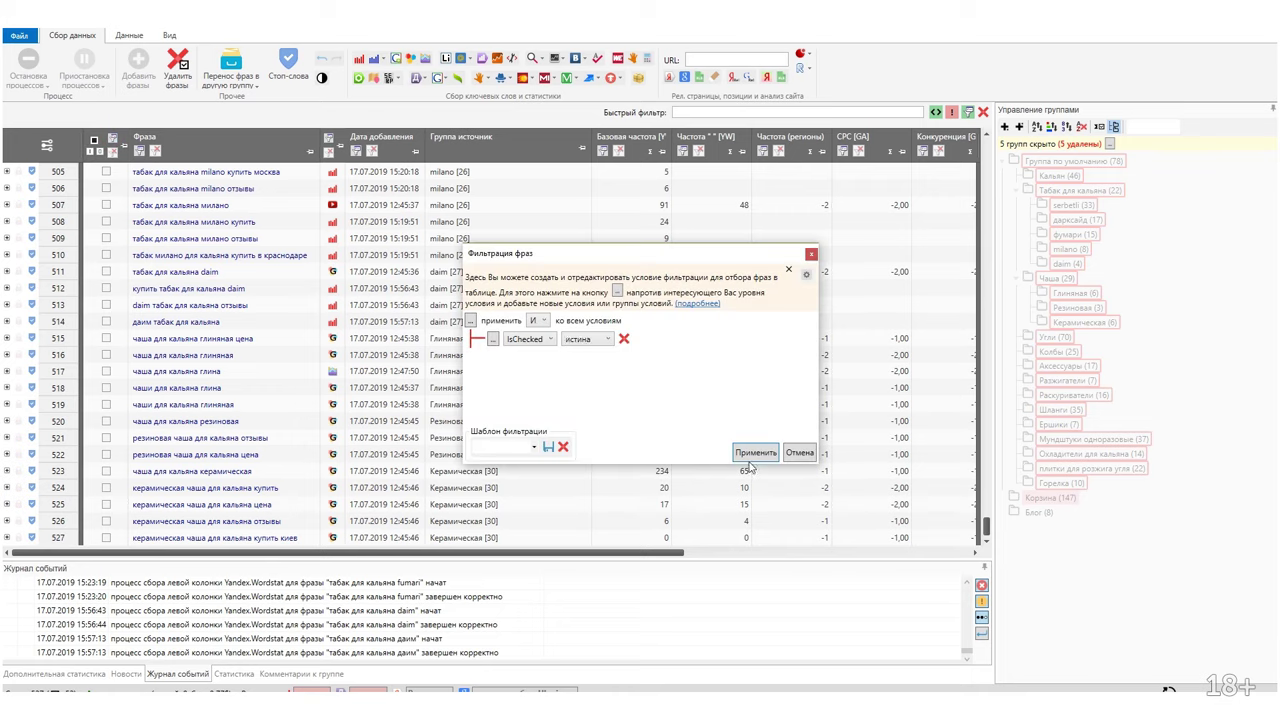
left_click(755, 452)
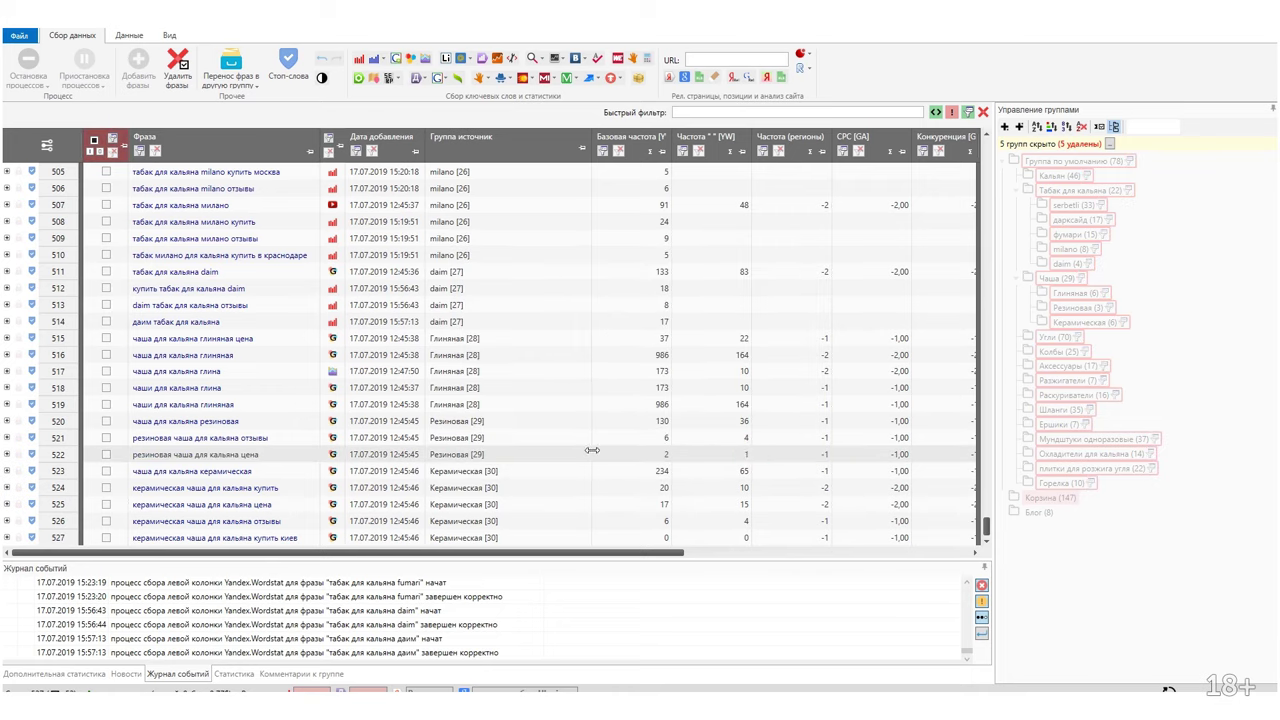
Examine the whole filtered list of marked informational phrases and their source groups.
left_click_drag(987, 428, 987, 165)
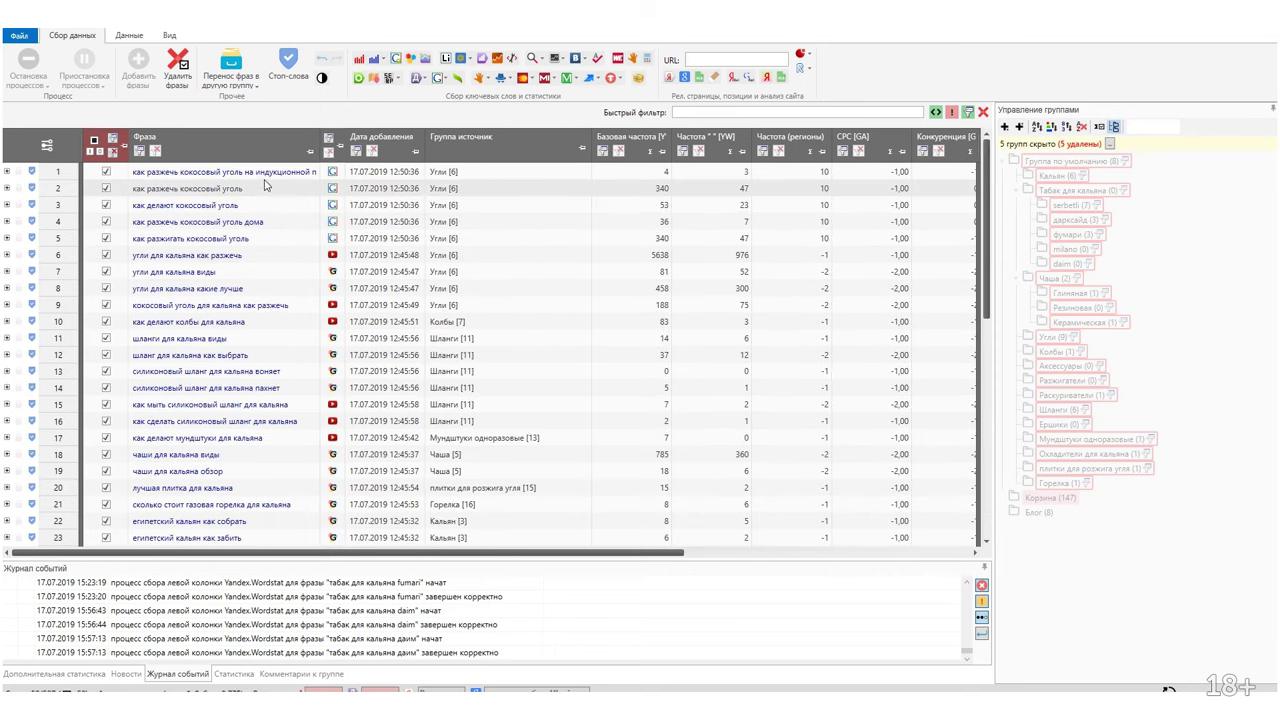
scroll(250, 400, "down", 9)
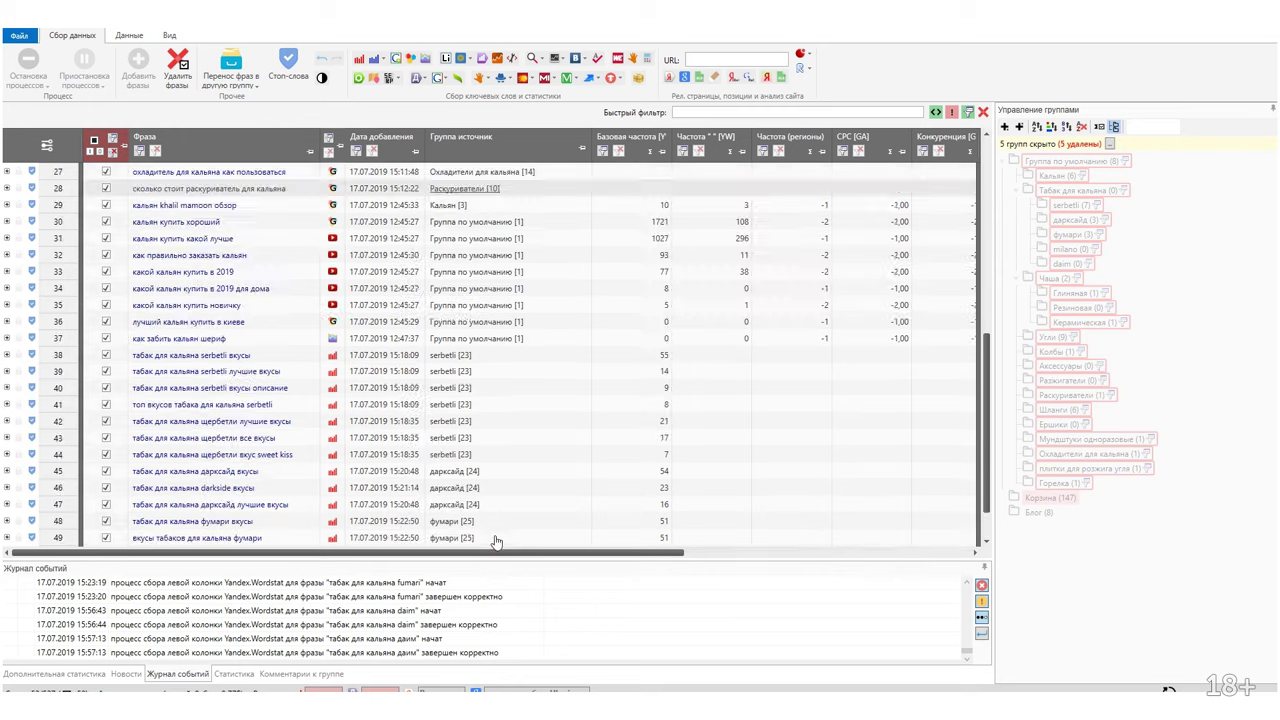
scroll(528, 394, "up", 9)
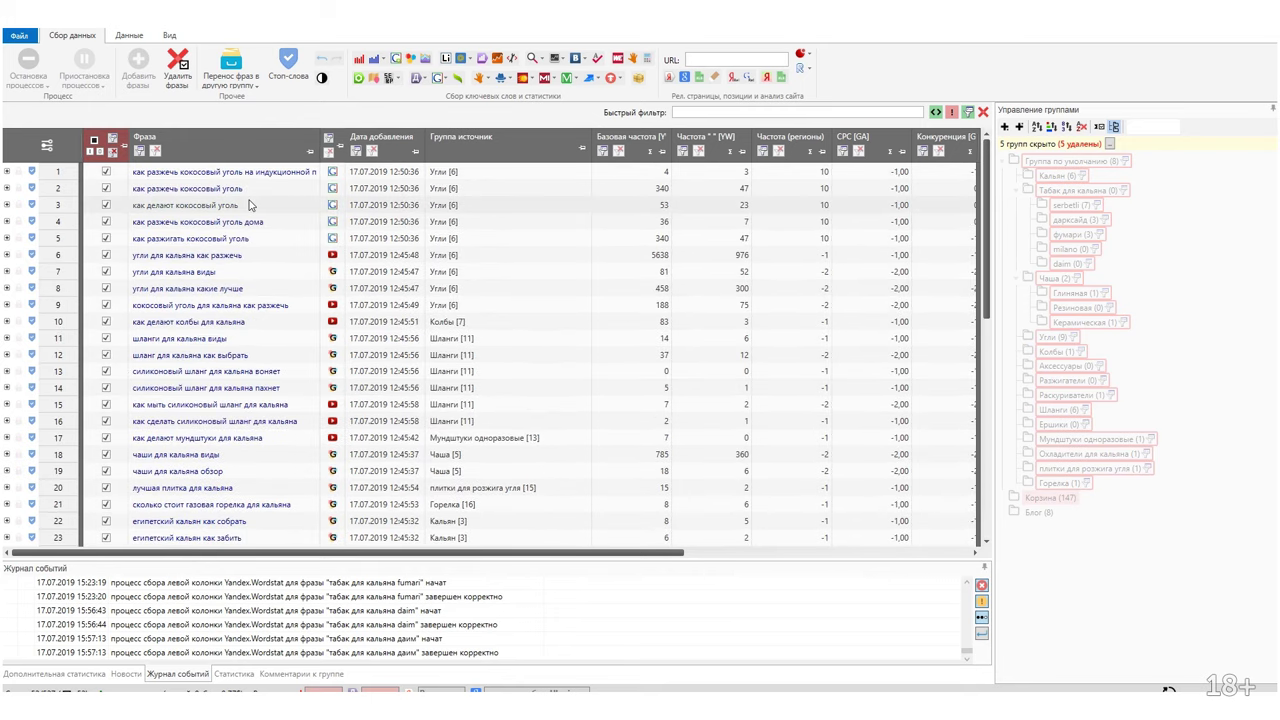
scroll(465, 490, "down", 4)
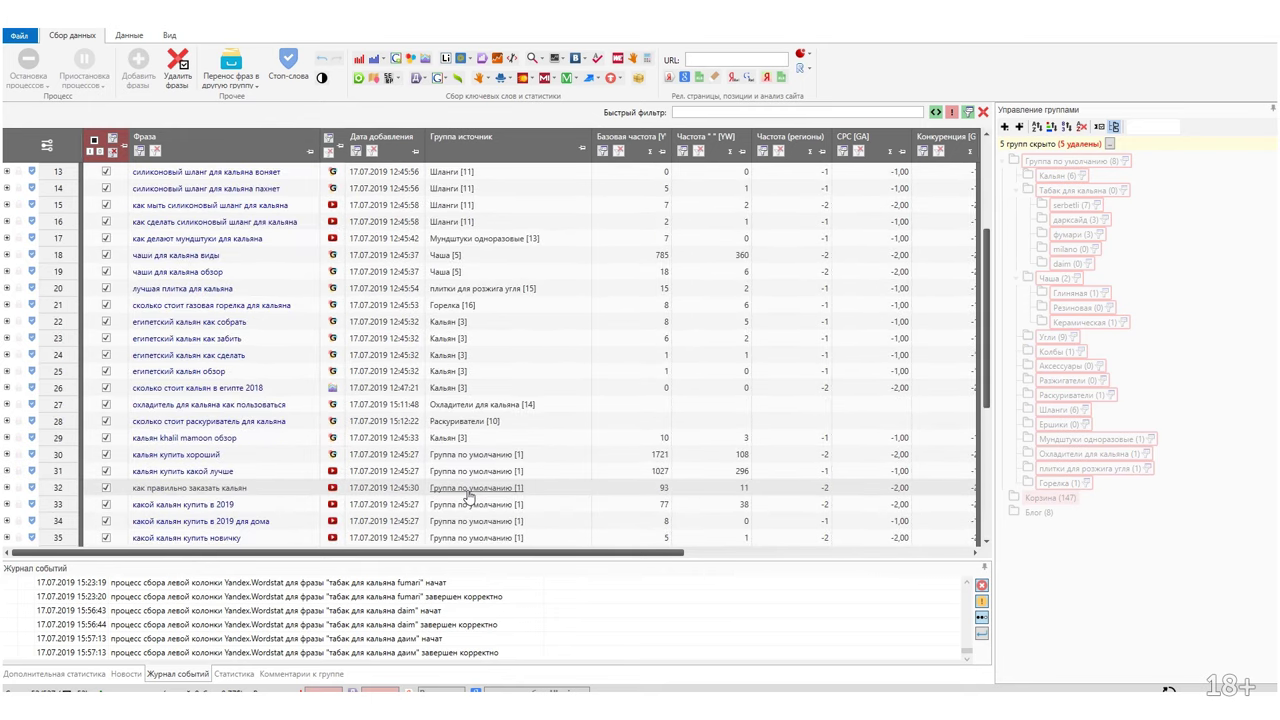
scroll(467, 495, "up", 2)
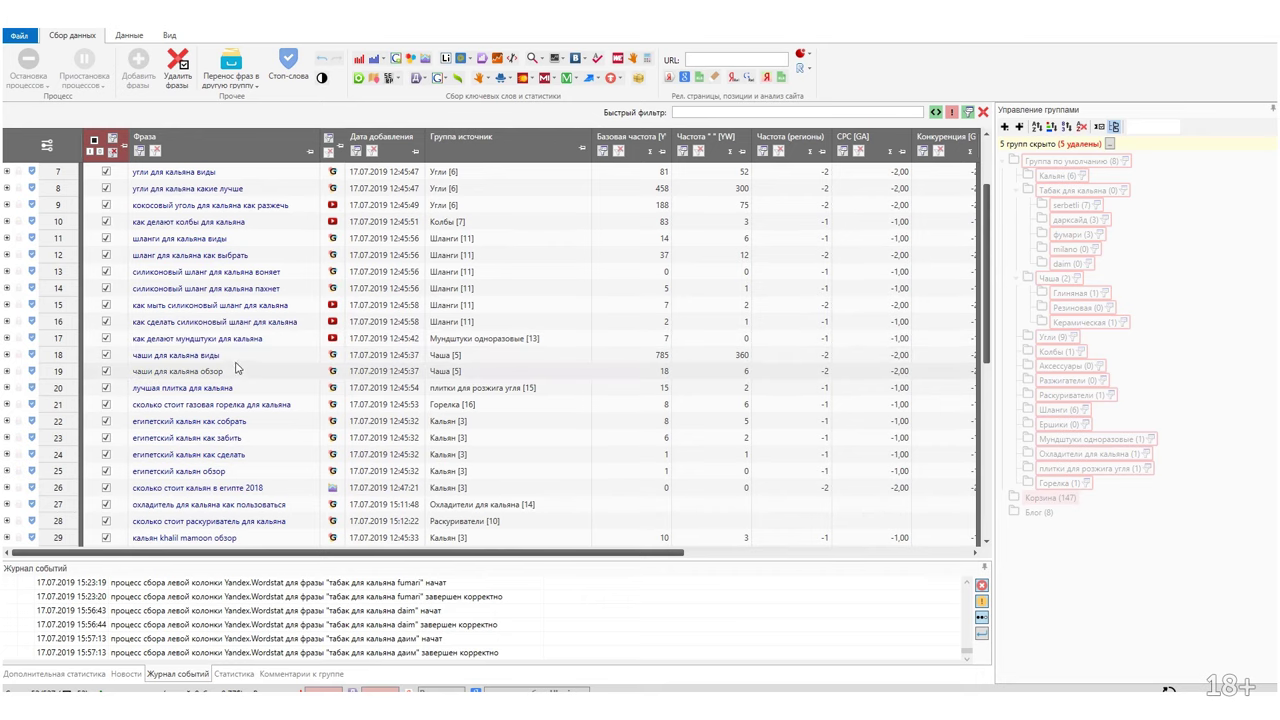
scroll(255, 445, "down", 8)
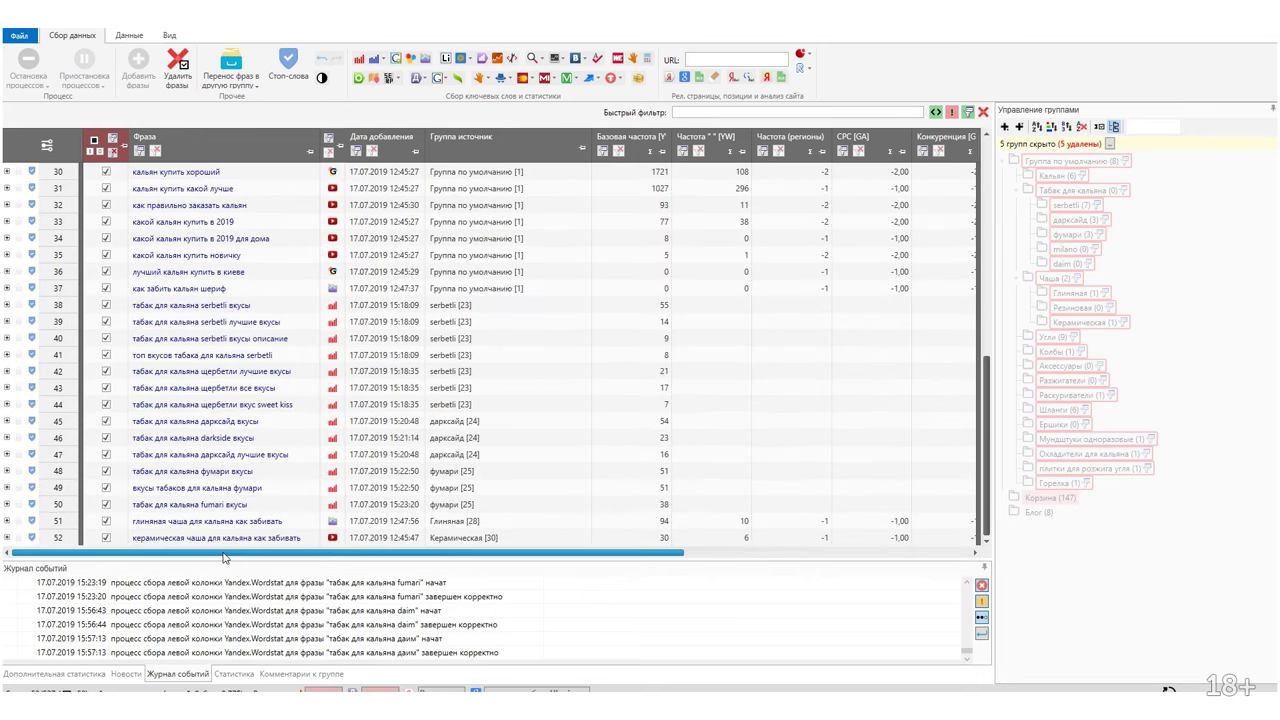
Start exporting the filtered marked phrases to an xlsx file in the Загрузки folder.
left_click(220, 538)
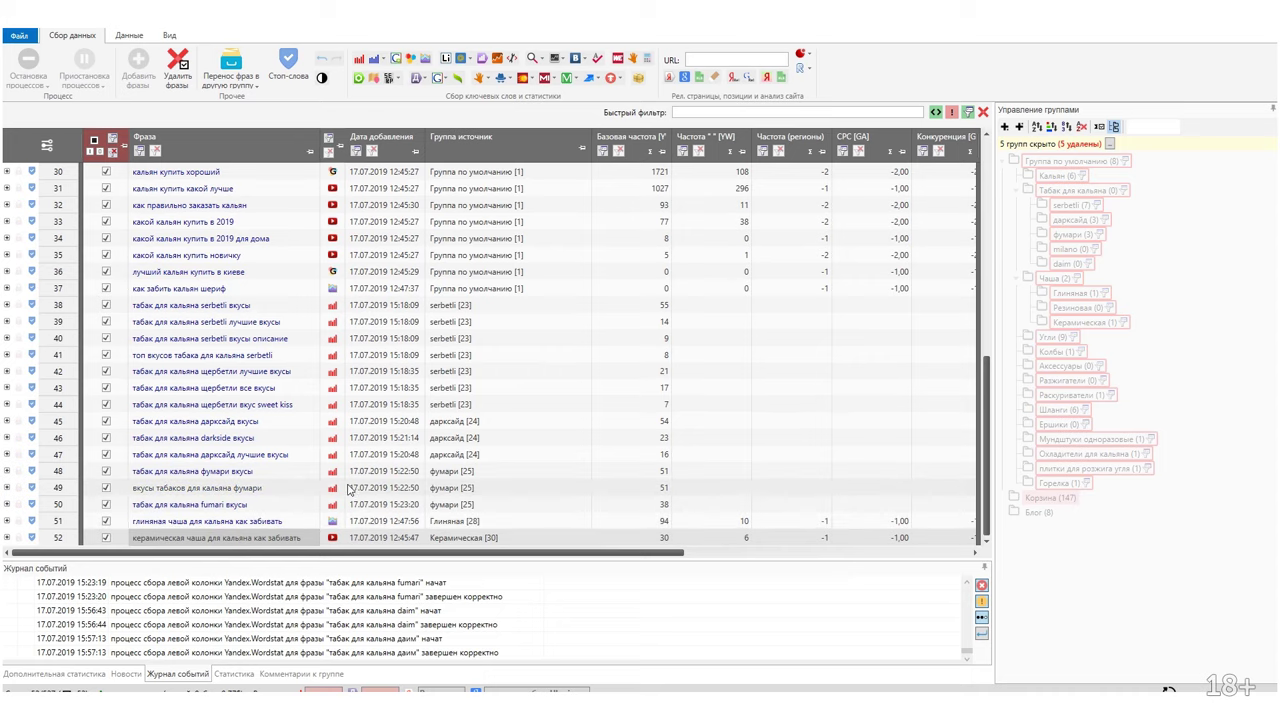
left_click(133, 36)
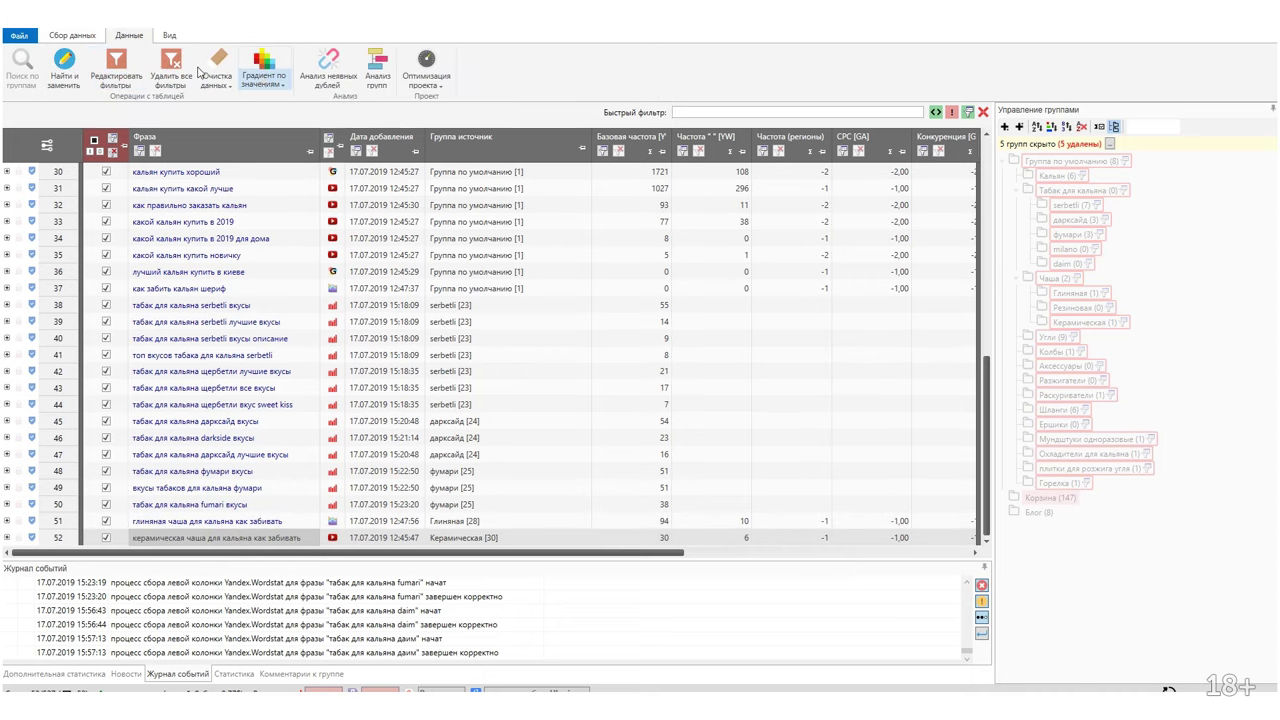
left_click(73, 35)
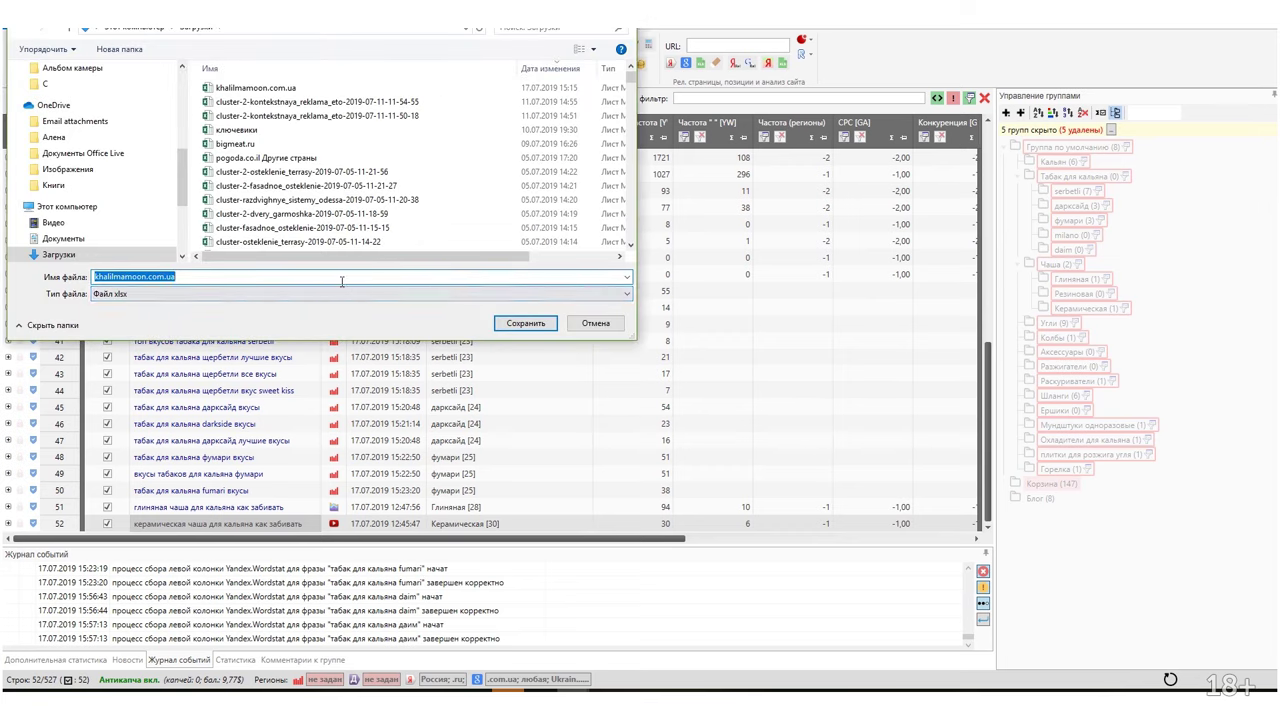
Save the exported phrases as the xlsx file "khalilmamoon.com.ua блог" and open it in Excel.
left_click(345, 274)
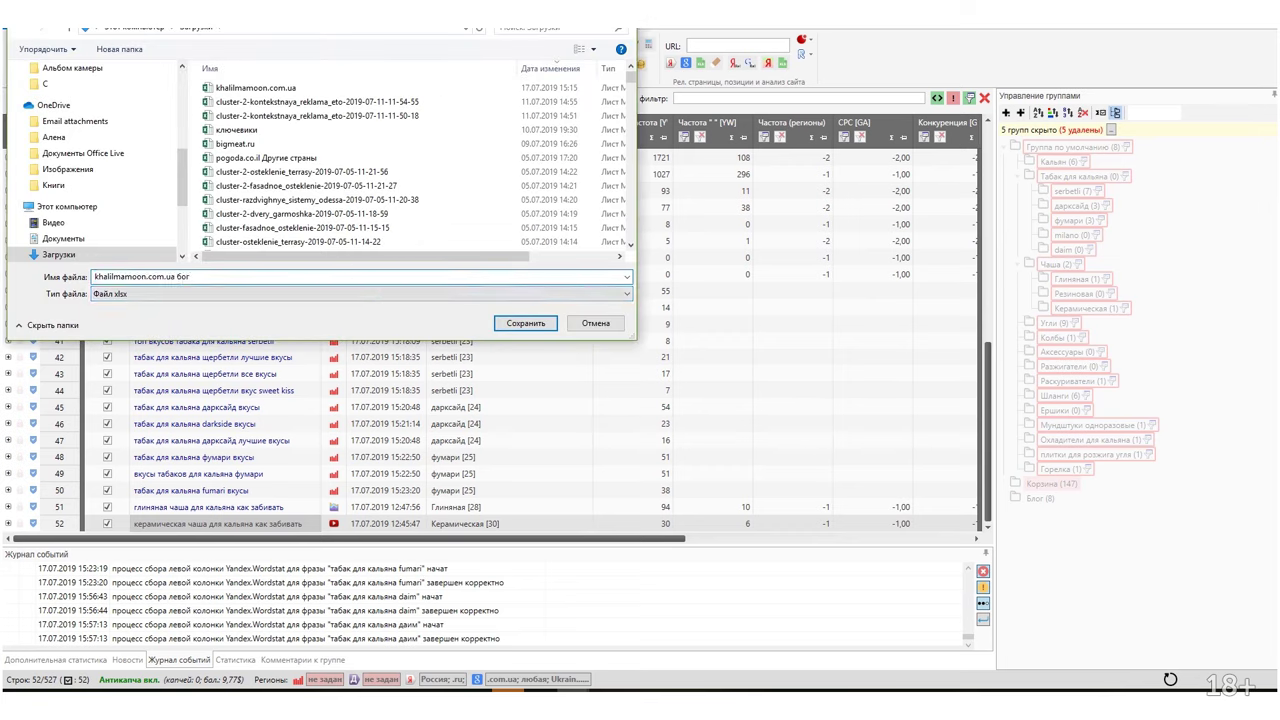
key("Return")
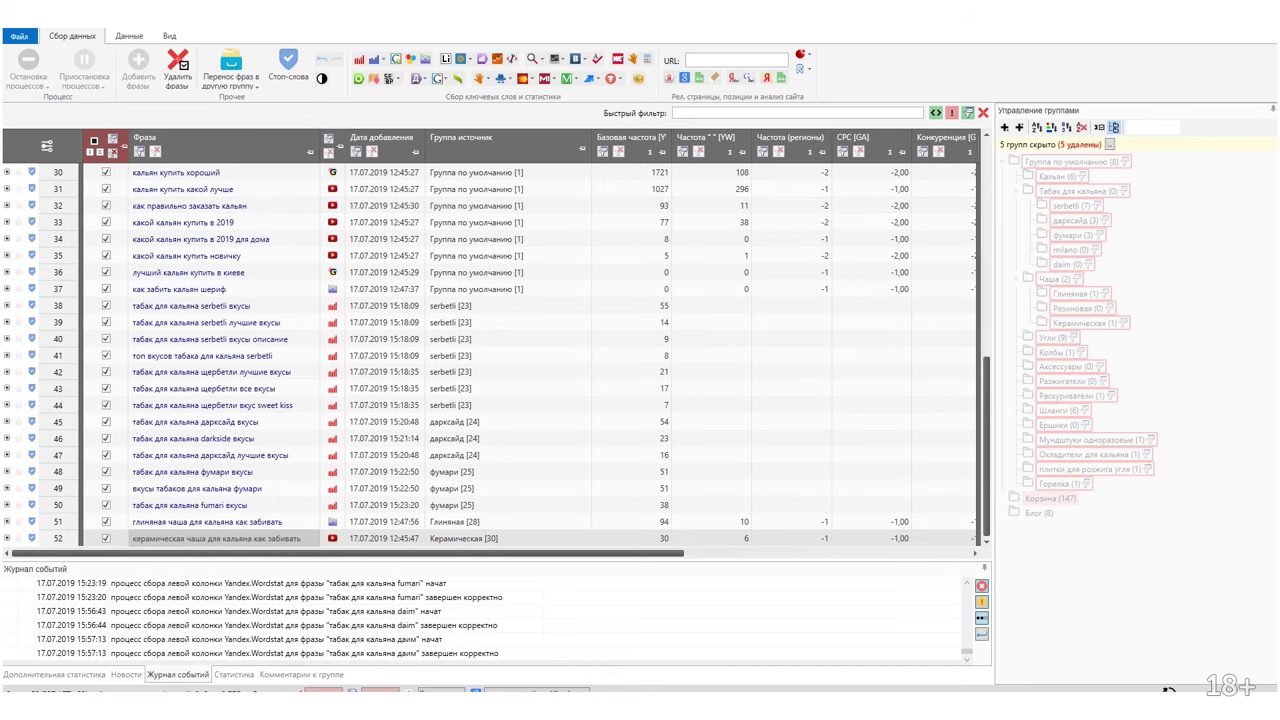
left_click(1168, 690)
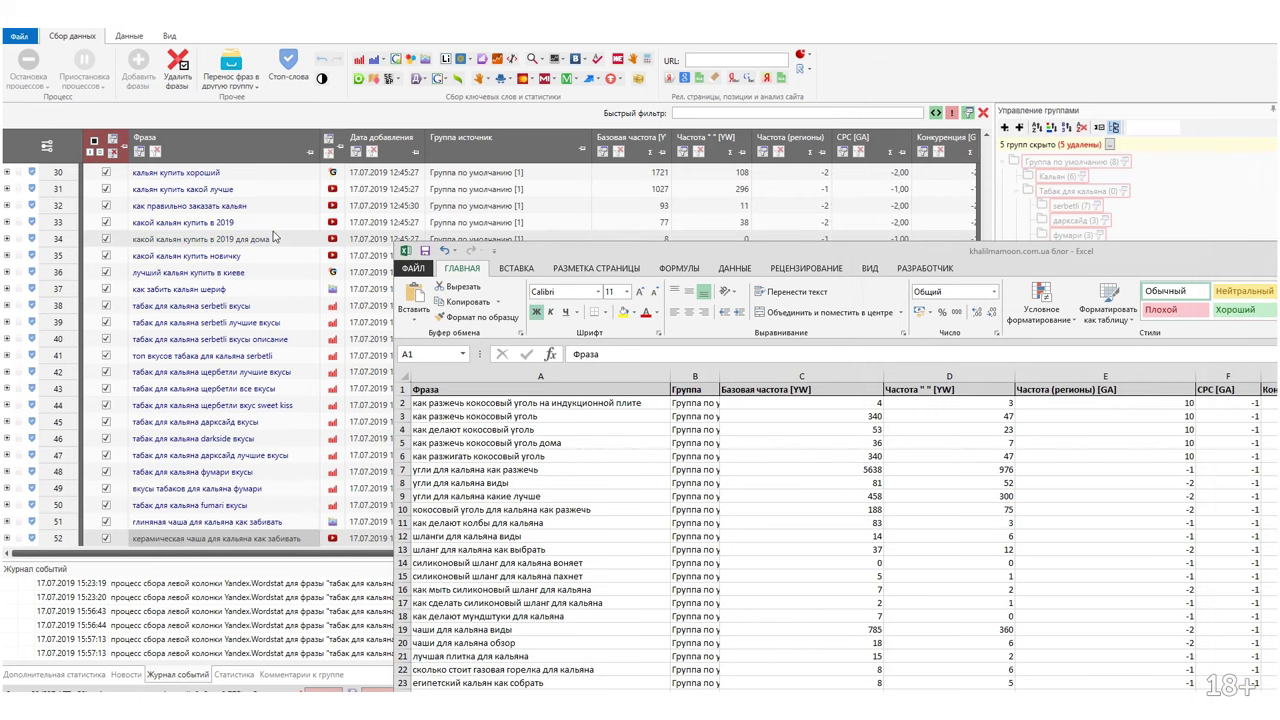
Delete the checked phrases from the multi-group table, clear the mark filter, and switch to the Блог group alone.
left_click(177, 68)
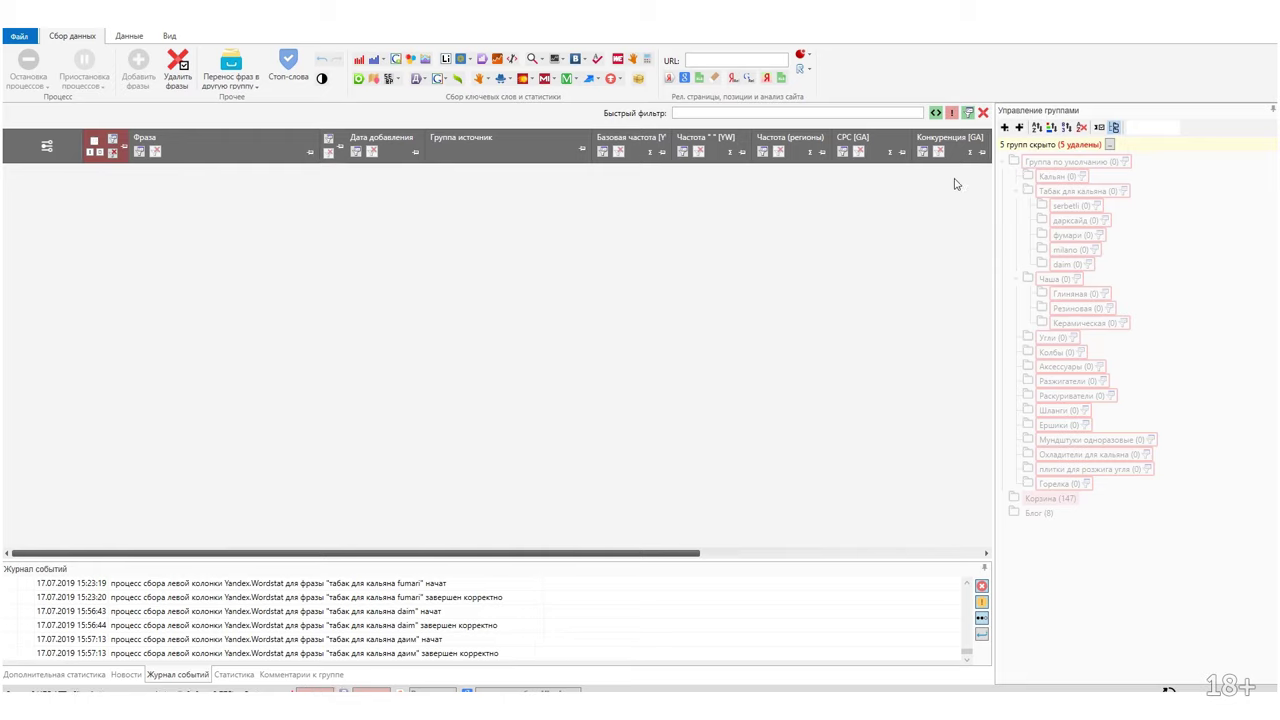
left_click(112, 152)
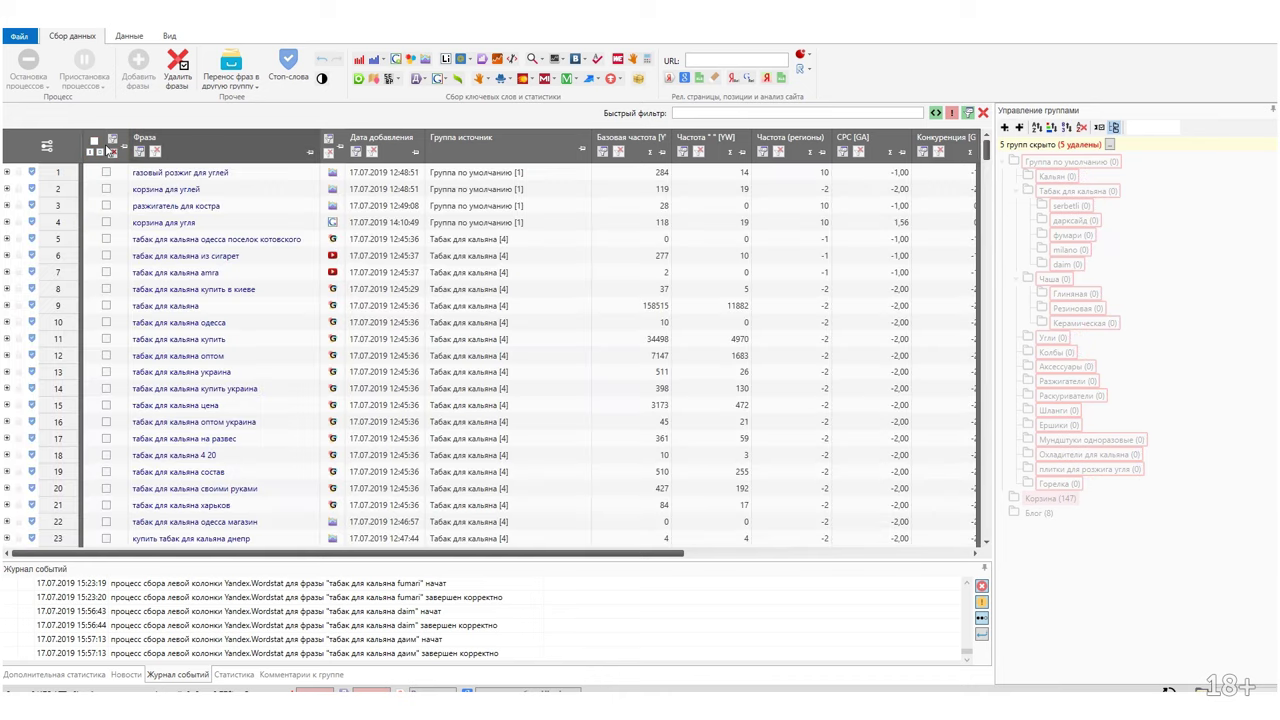
left_click(1114, 127)
left_click(1040, 513)
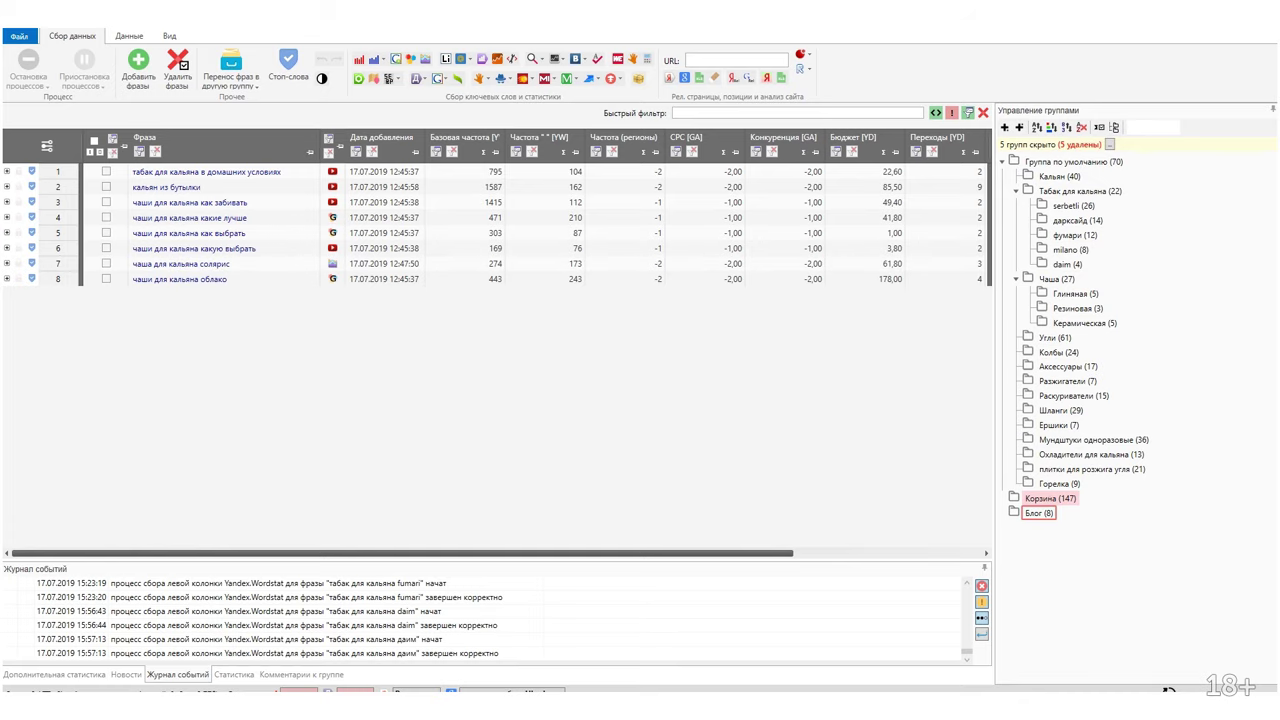
Switch to the exported Excel workbook in full size and autofit the Группа column to its contents.
mouse_move(441, 705)
left_click(590, 645)
double_click(704, 243)
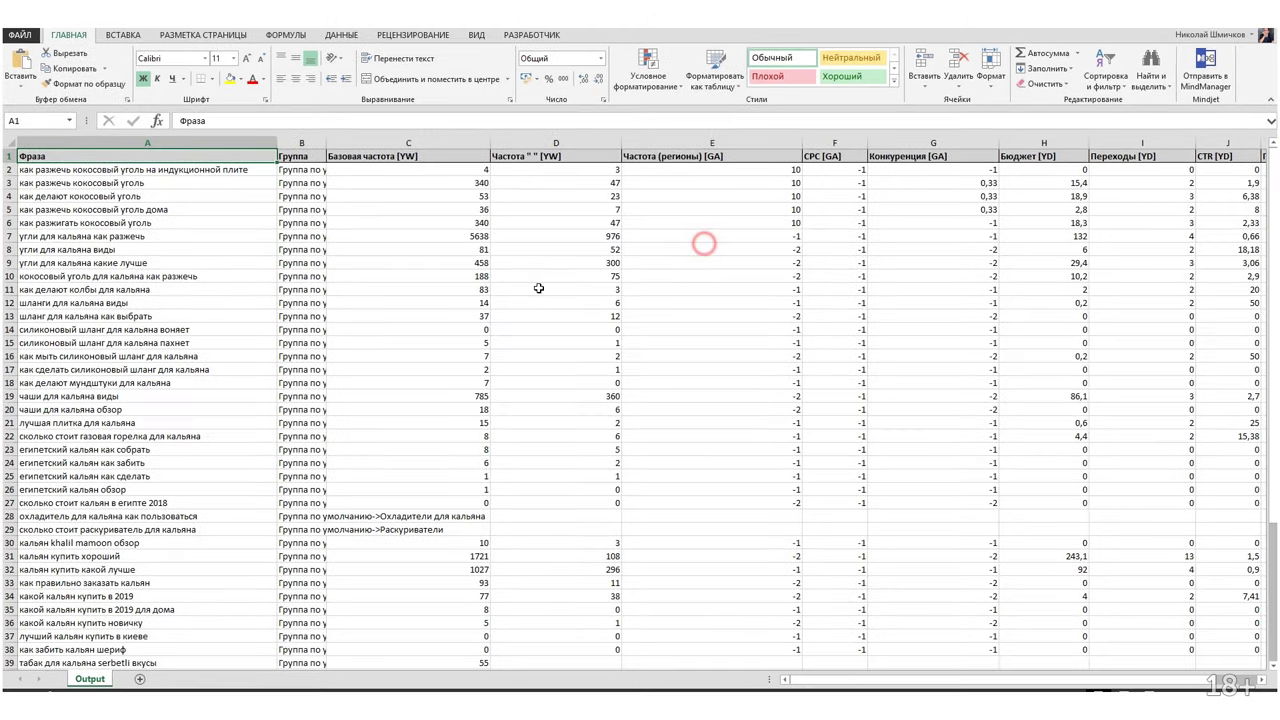
double_click(326, 143)
Copy the prefix "Группа по умолчанию->" from the group name in cell B2.
left_click(382, 170)
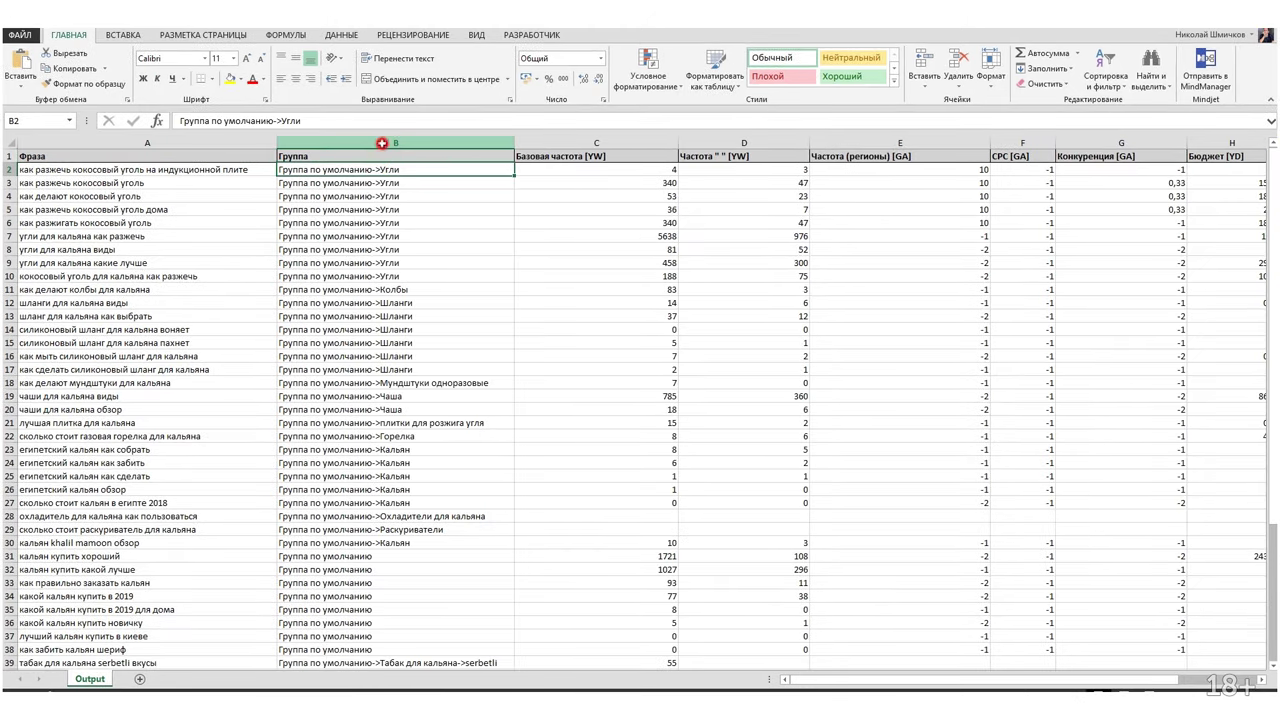
left_click(382, 143)
double_click(378, 170)
key("shift+End")
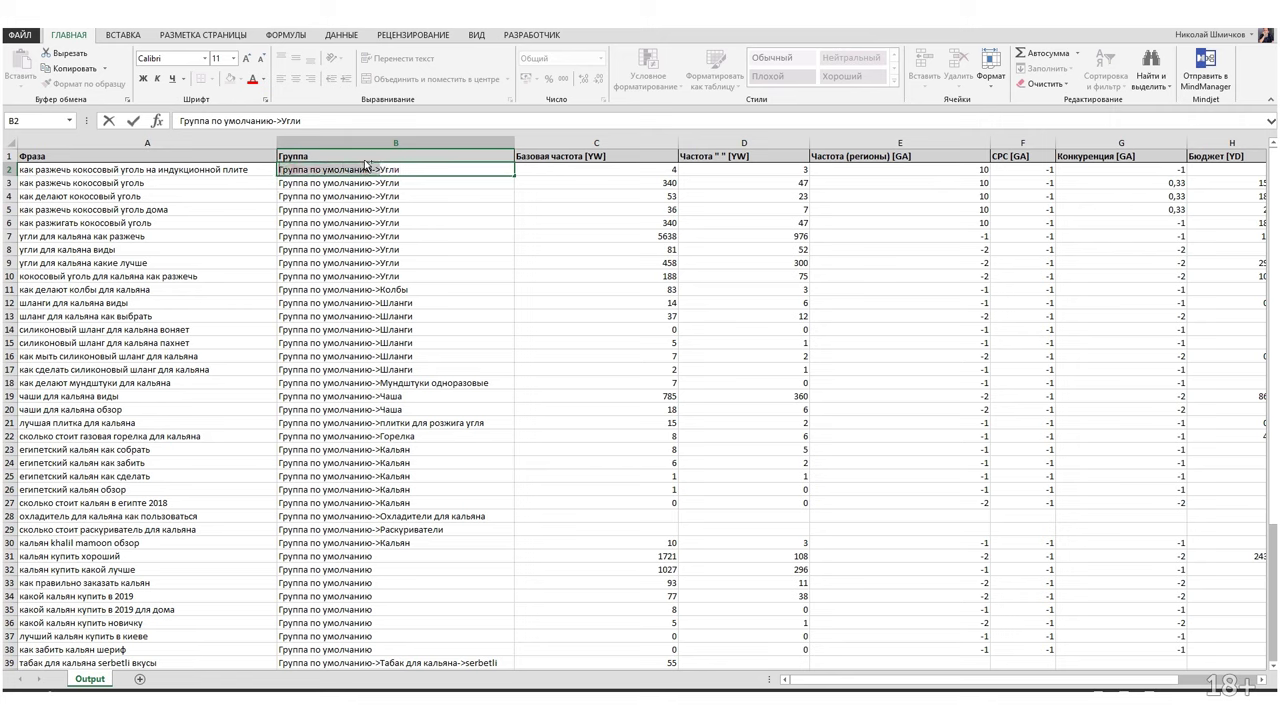
Remove the text "Группа по умолчанию->" throughout the Группа column by replacing all its occurrences with nothing.
left_click(360, 143)
key("ctrl+f")
left_click_drag(500, 358, 160, 392)
type("Группа по умолчанию->")
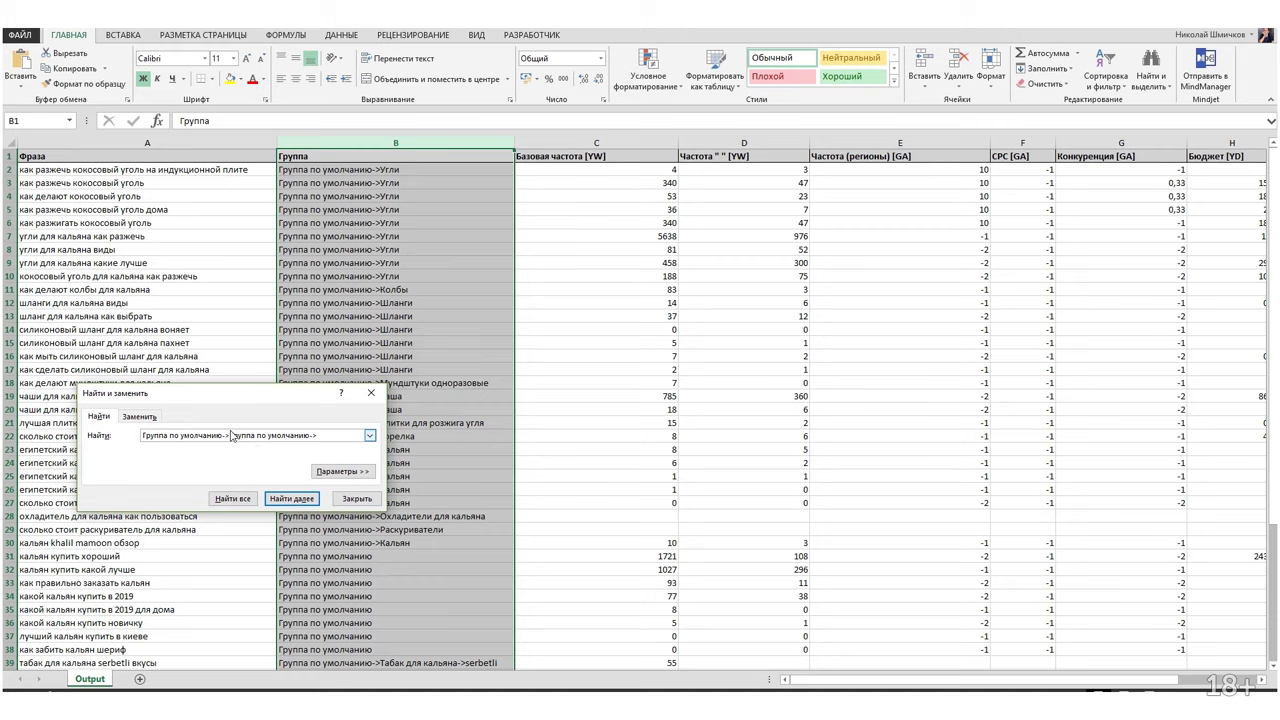
left_click(232, 436)
left_click_drag(232, 436, 318, 436)
key("BackSpace")
left_click(140, 416)
left_click(109, 498)
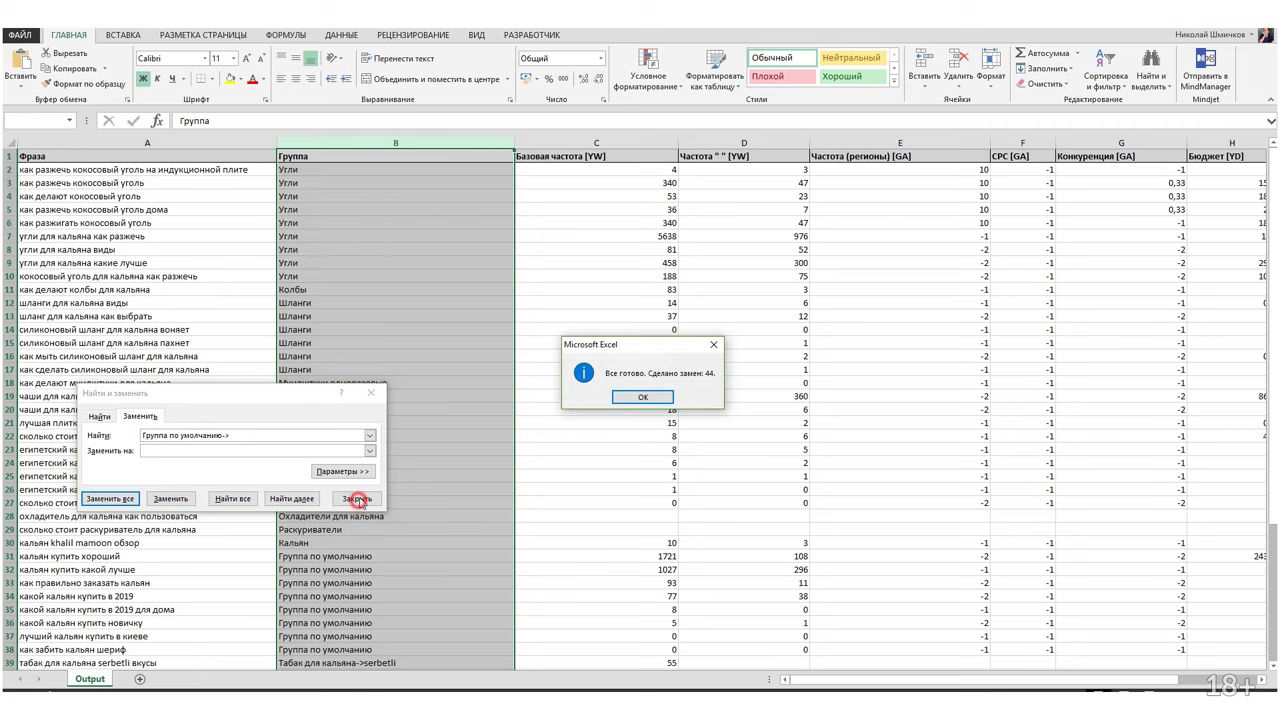
left_click(662, 400)
Insert an empty column between Группа and Базовая частота [YW].
left_click(566, 145)
right_click(565, 145)
left_click(601, 238)
Enter the formula =B2&":"&A2 in cell C2 to join group and phrase with a colon.
left_click(550, 172)
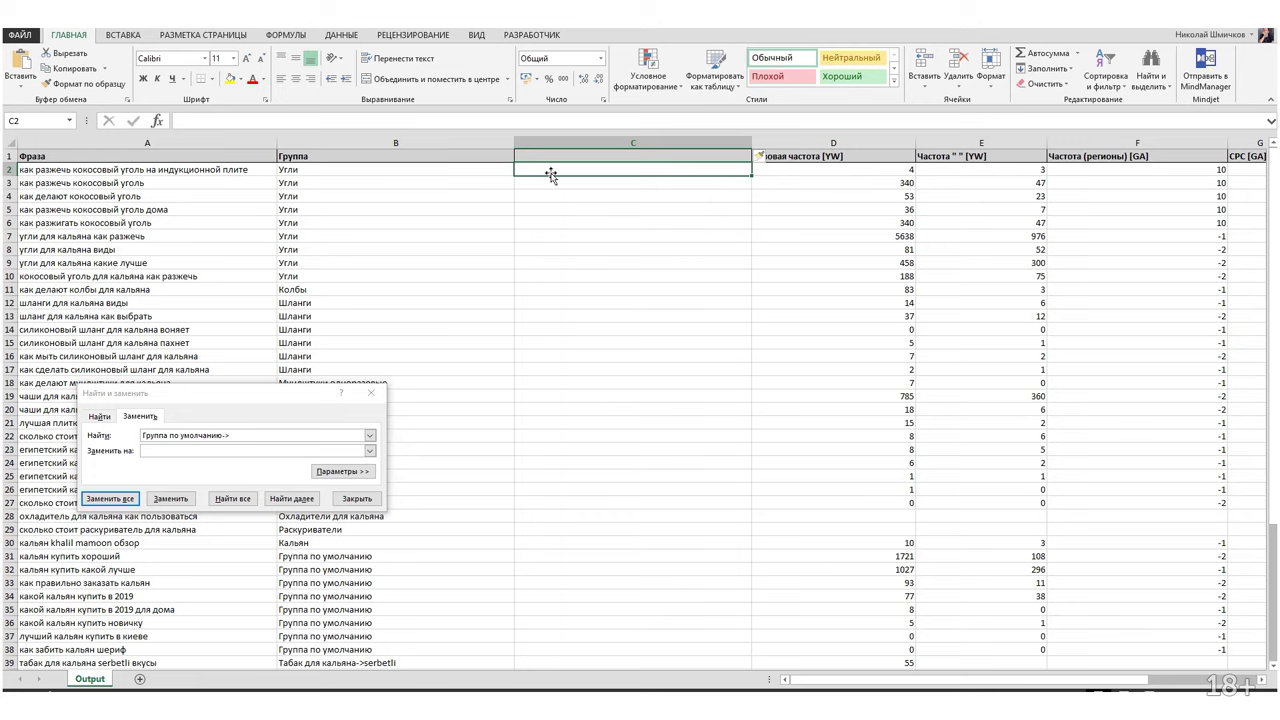
type("=")
key("Left")
type("?")
key("BackSpace")
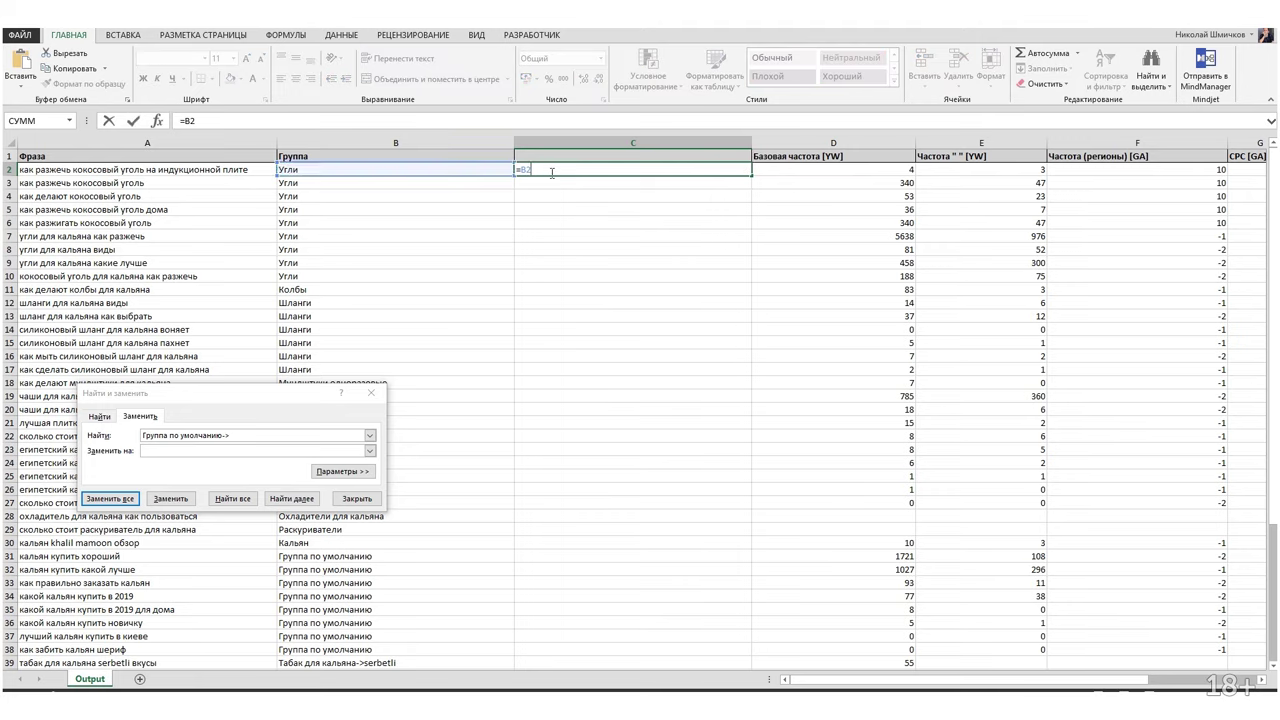
type("&\":\"&")
left_click(252, 172)
key("Return")
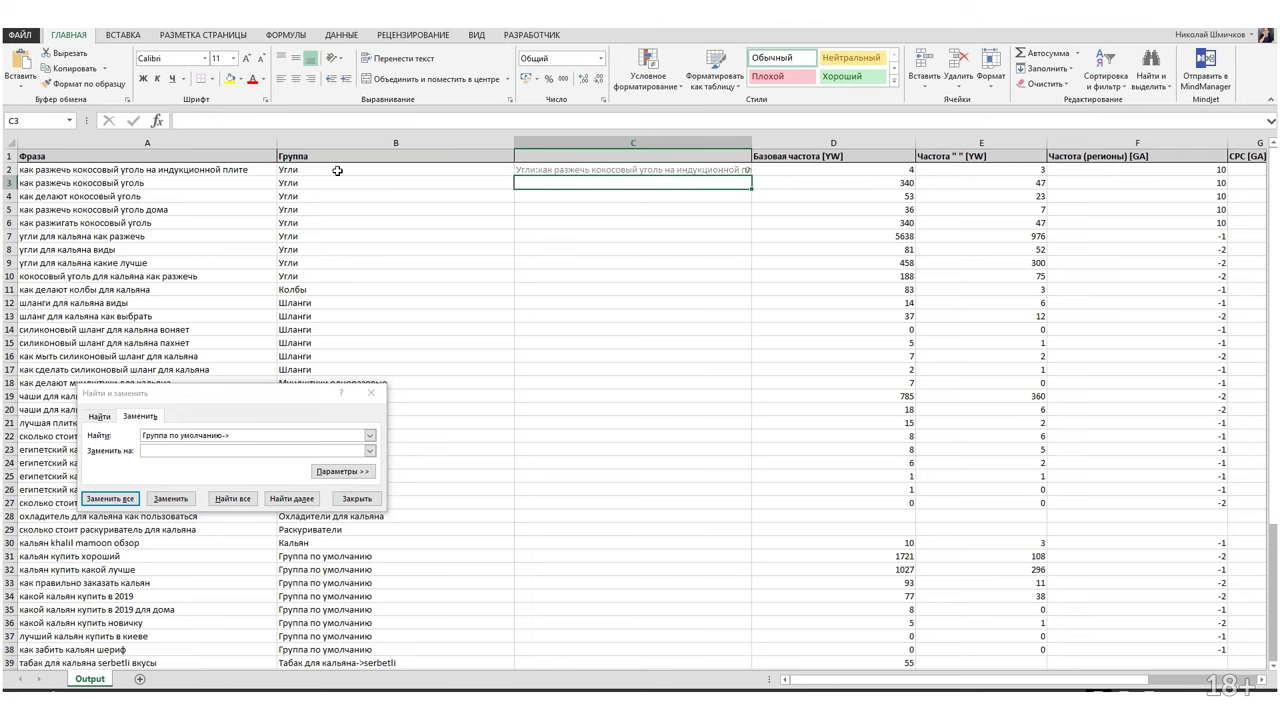
Fill the C2 formula down to the last phrase row and copy the combined group:phrase values.
left_click(586, 170)
double_click(752, 176)
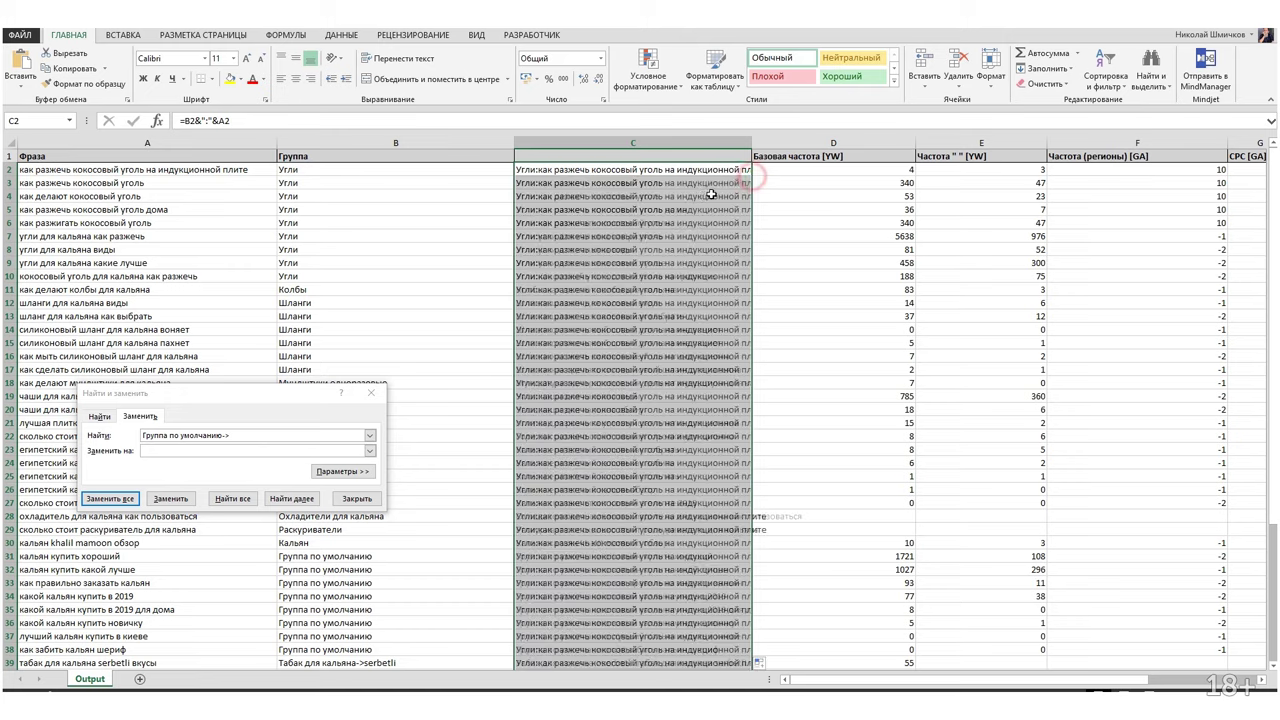
left_click(633, 170)
key("ctrl+shift+Down")
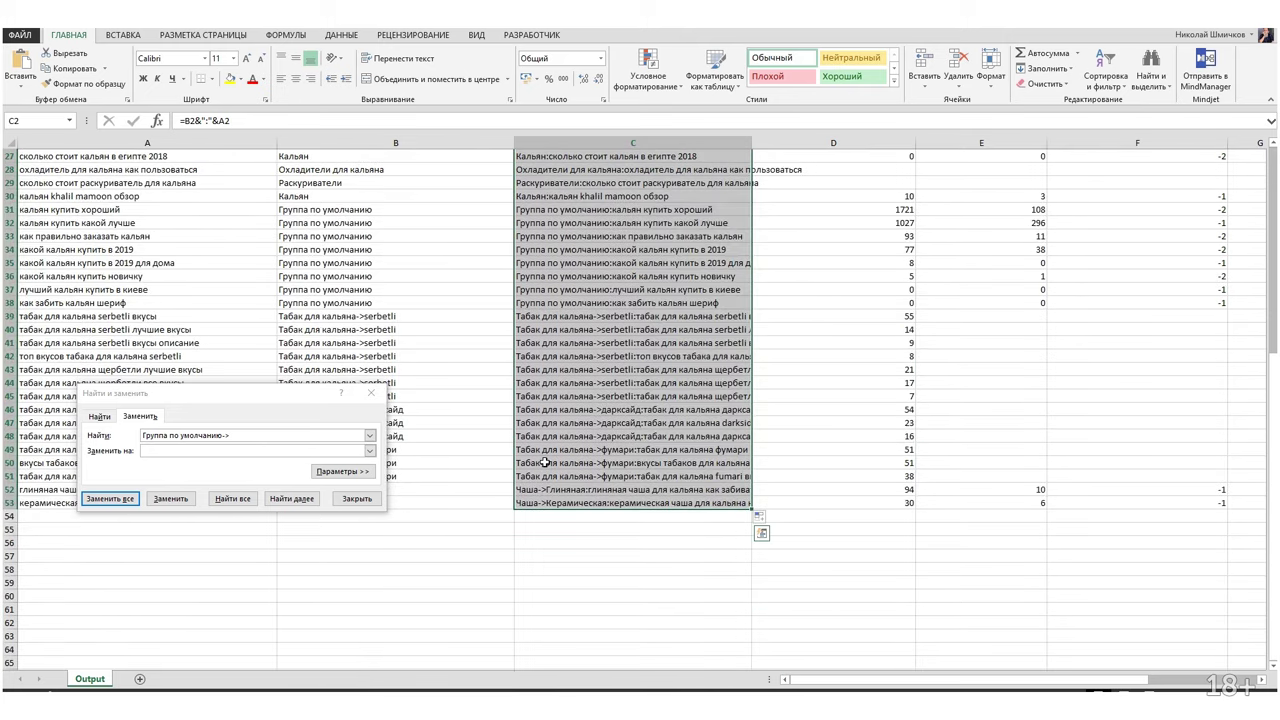
key("ctrl+c")
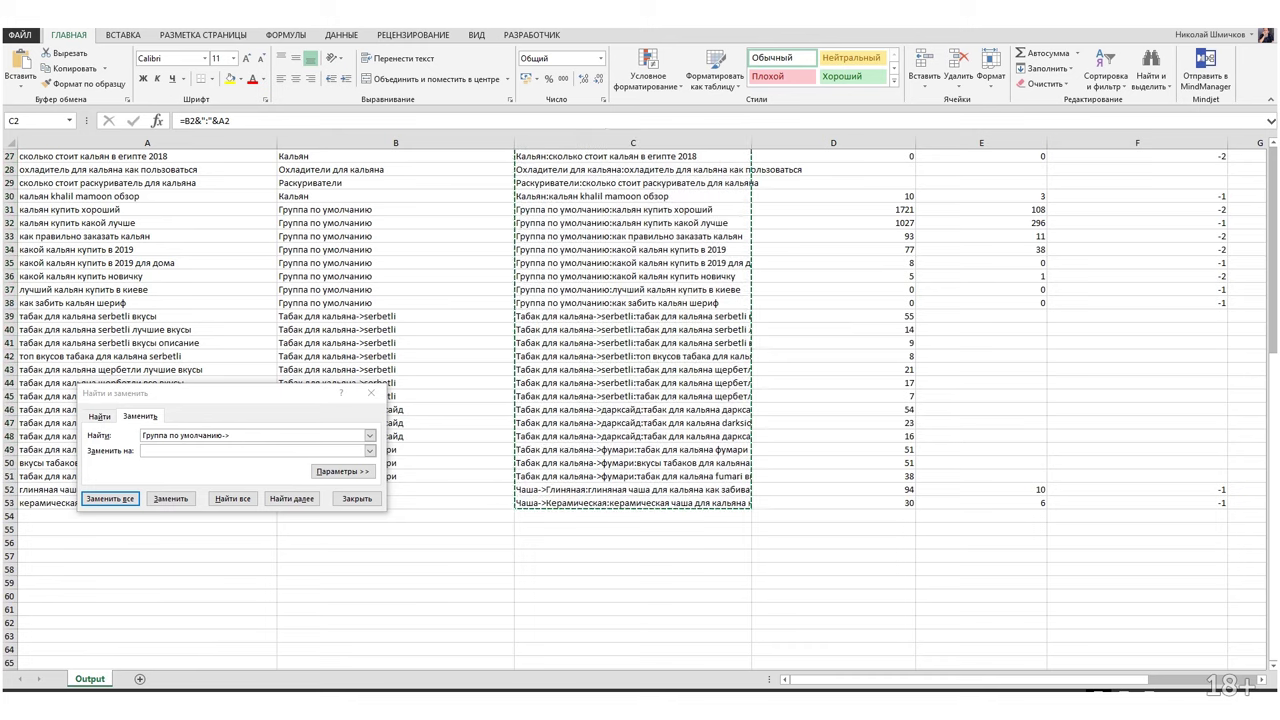
Switch to Key Collector and paste the copied group:phrase list into the phrase-adding window for the Блог group.
left_click(475, 628)
left_click(139, 68)
key("ctrl+v")
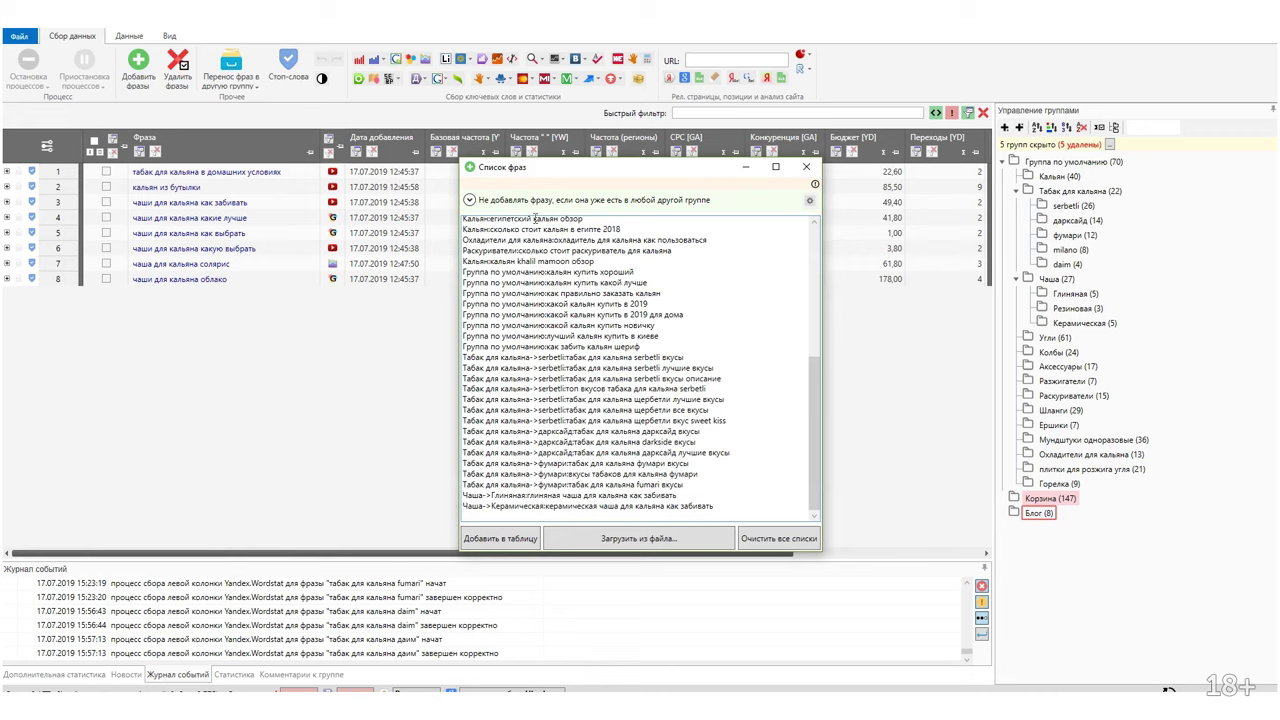
Show the import options and add the pasted phrases to the table in "Группа:Ключ" mode at the selected group's level.
left_click(469, 200)
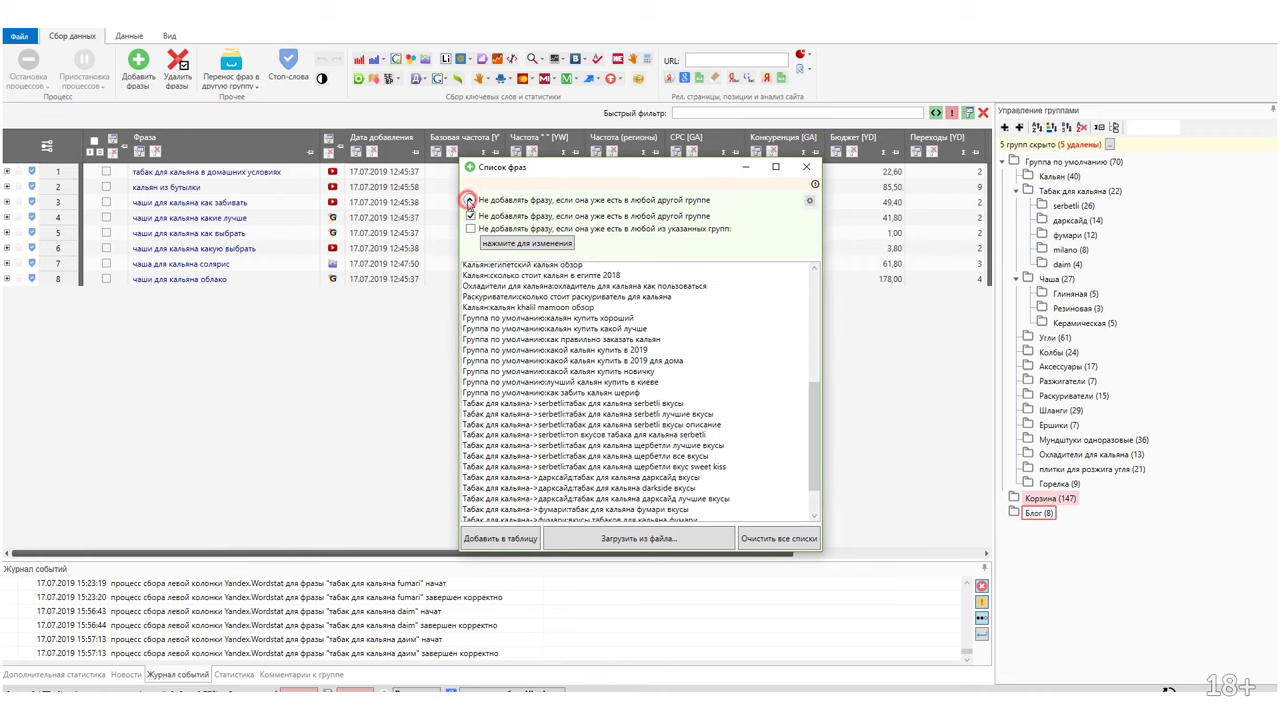
left_click(811, 201)
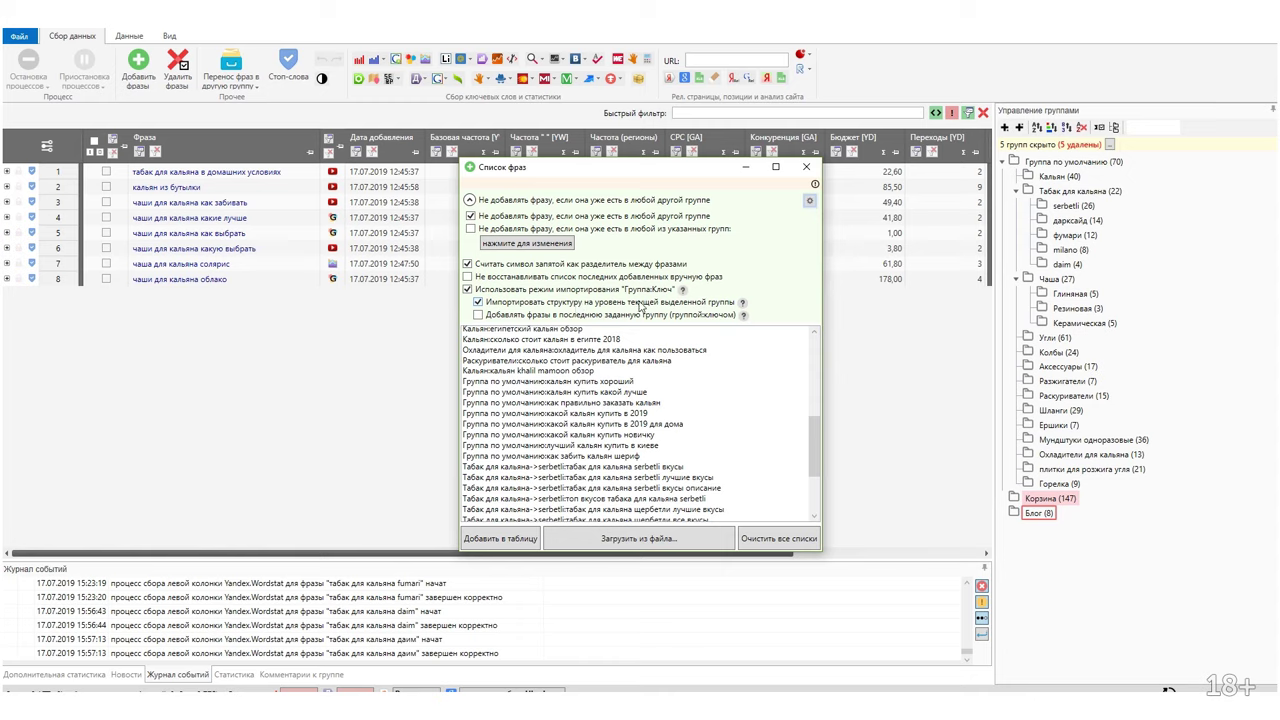
left_click(500, 538)
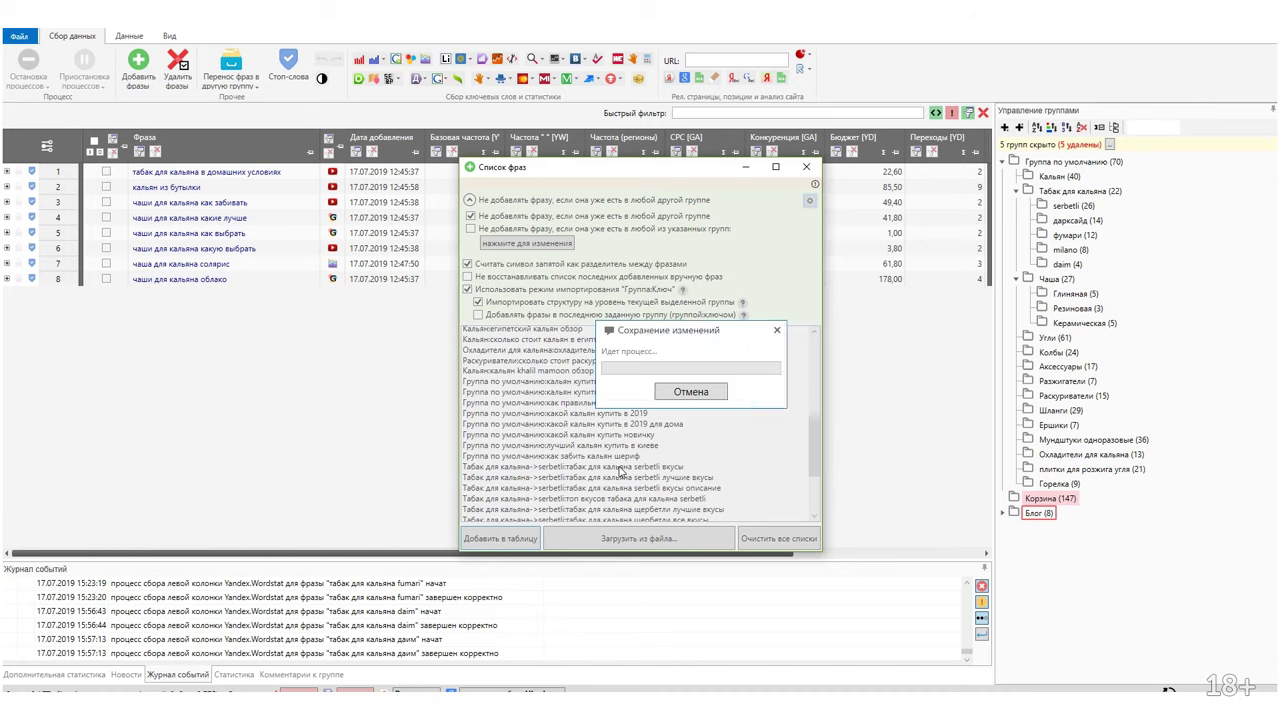
Expand the Блог group to review its imported subgroups and view the phrases of Чаша->Керамическая.
left_click(1003, 513)
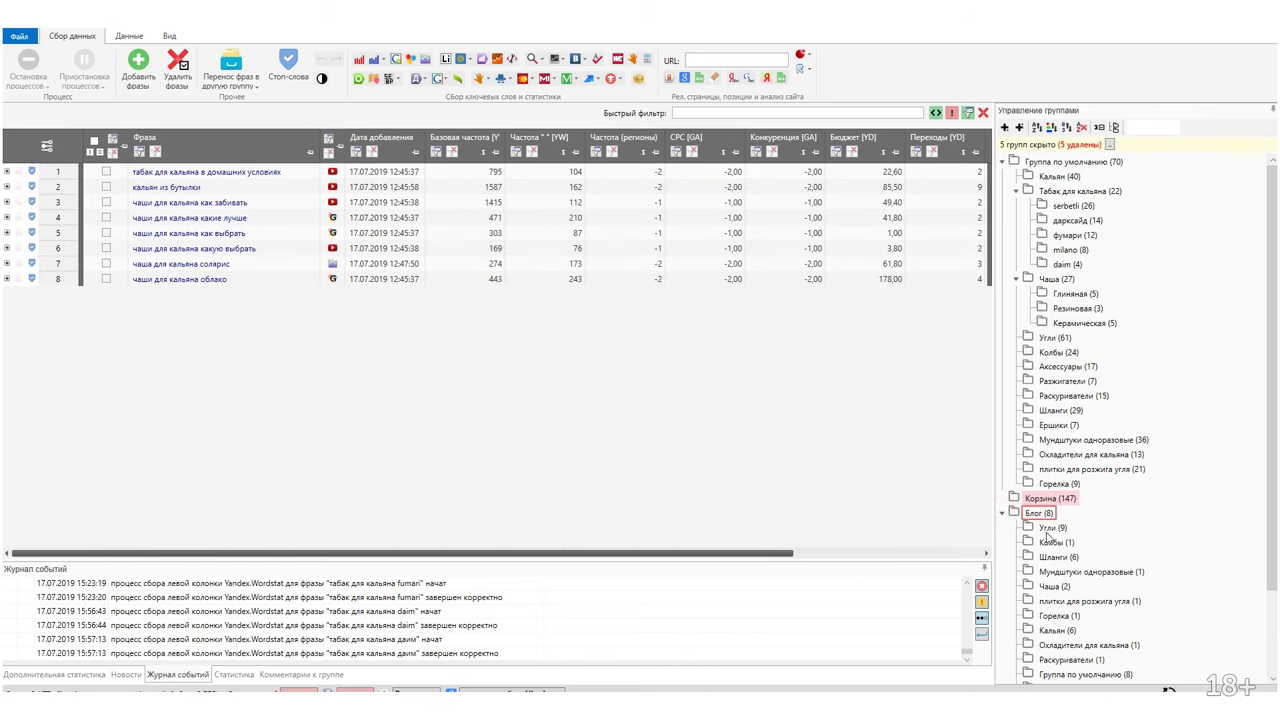
scroll(1060, 600, "down", 2)
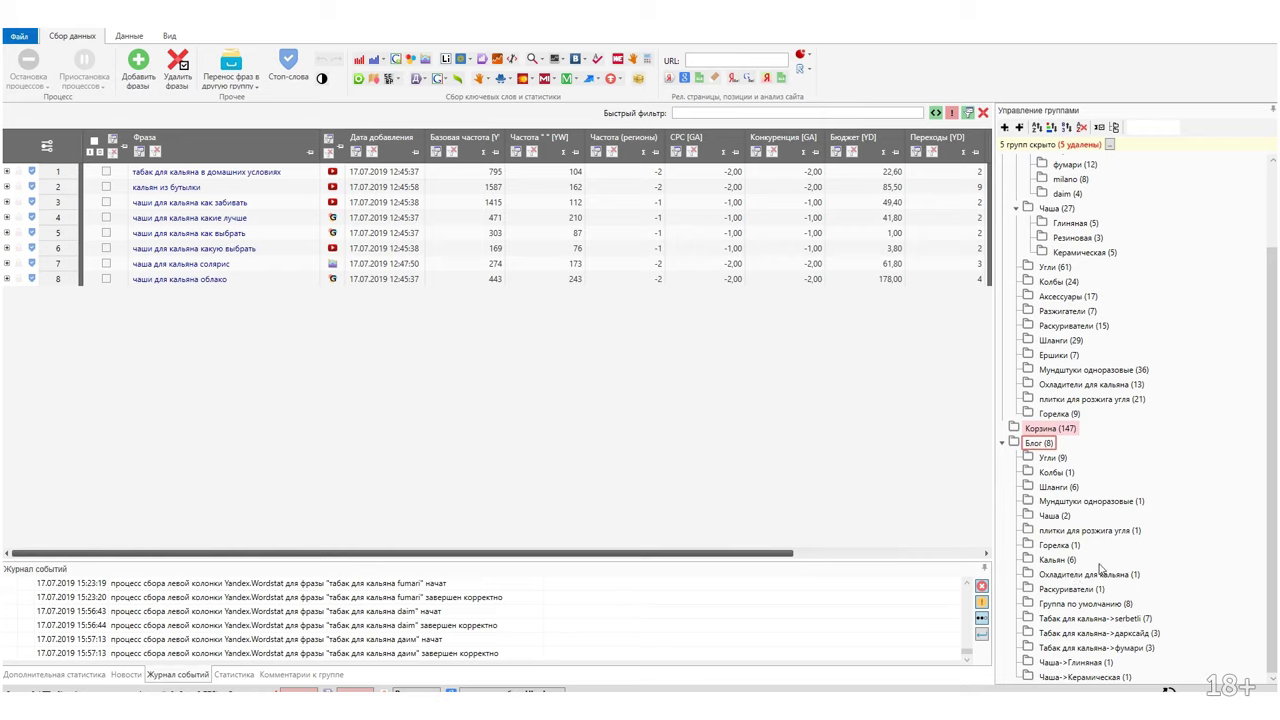
left_click(1095, 677)
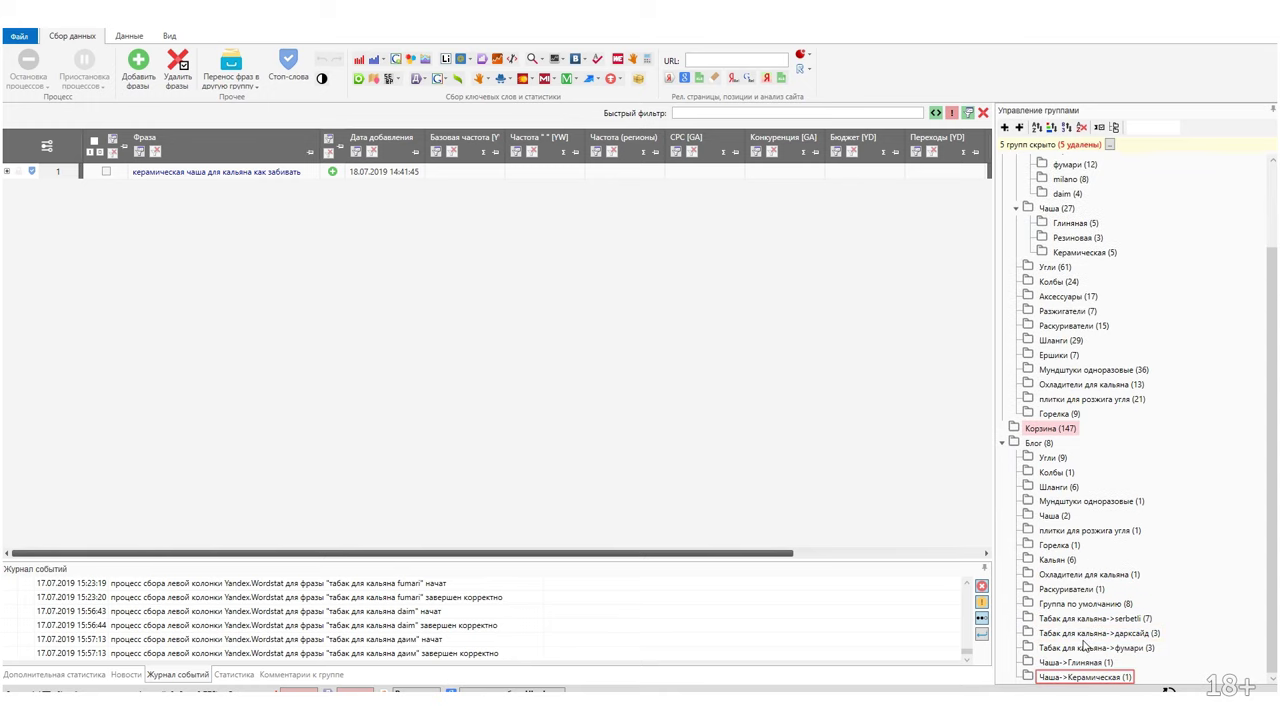
Rename the Группа по умолчанию subgroup inside Блог to "Общие запросы".
left_click(1090, 605)
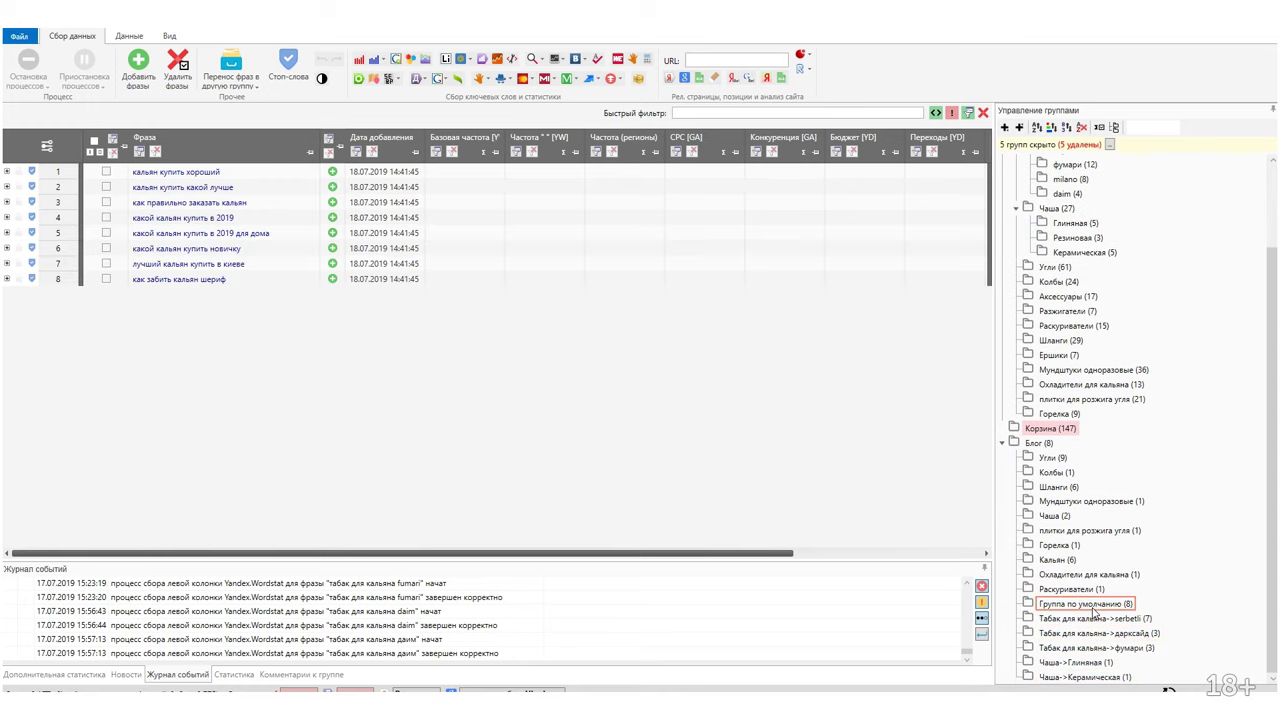
left_click(1092, 608)
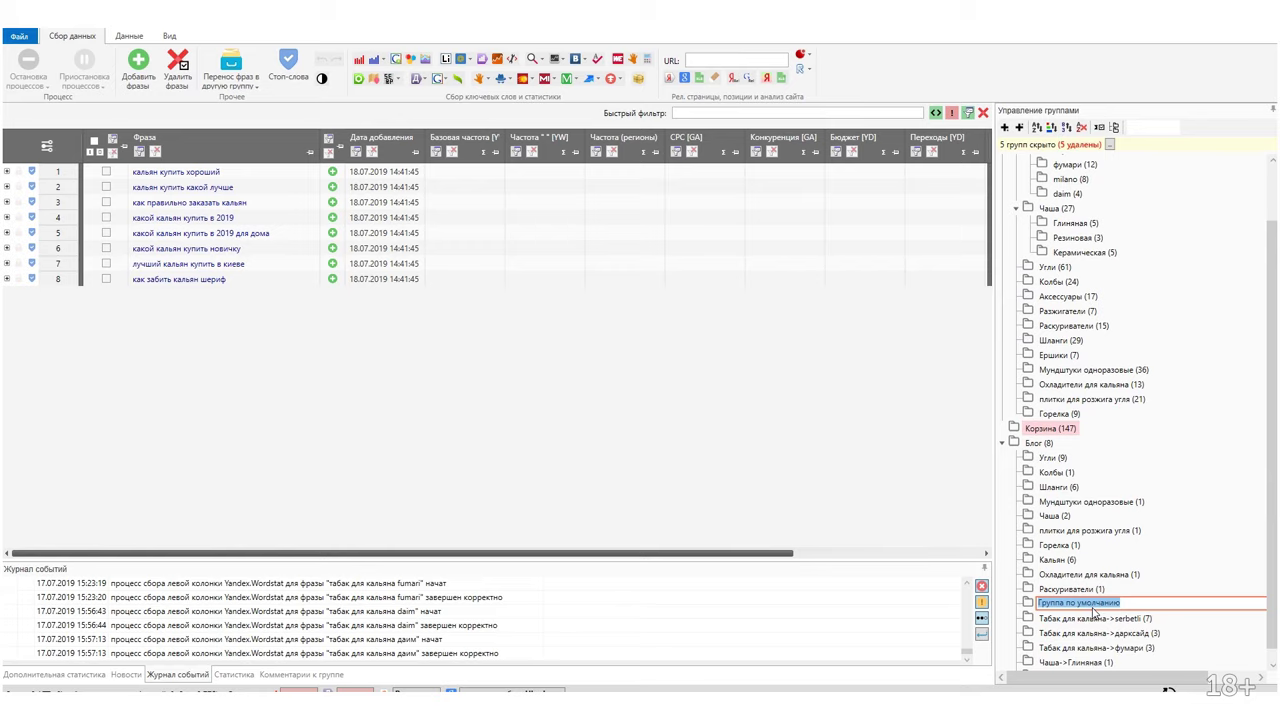
type("Л")
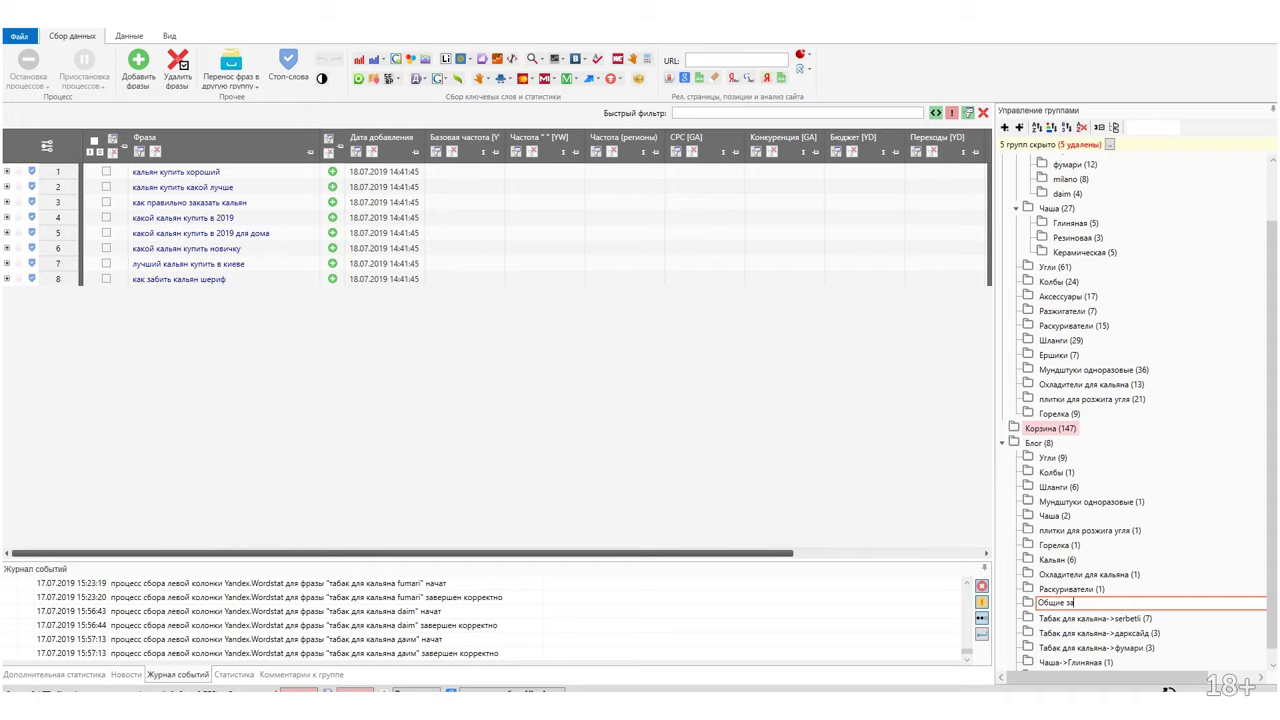
type("сы")
key("Return")
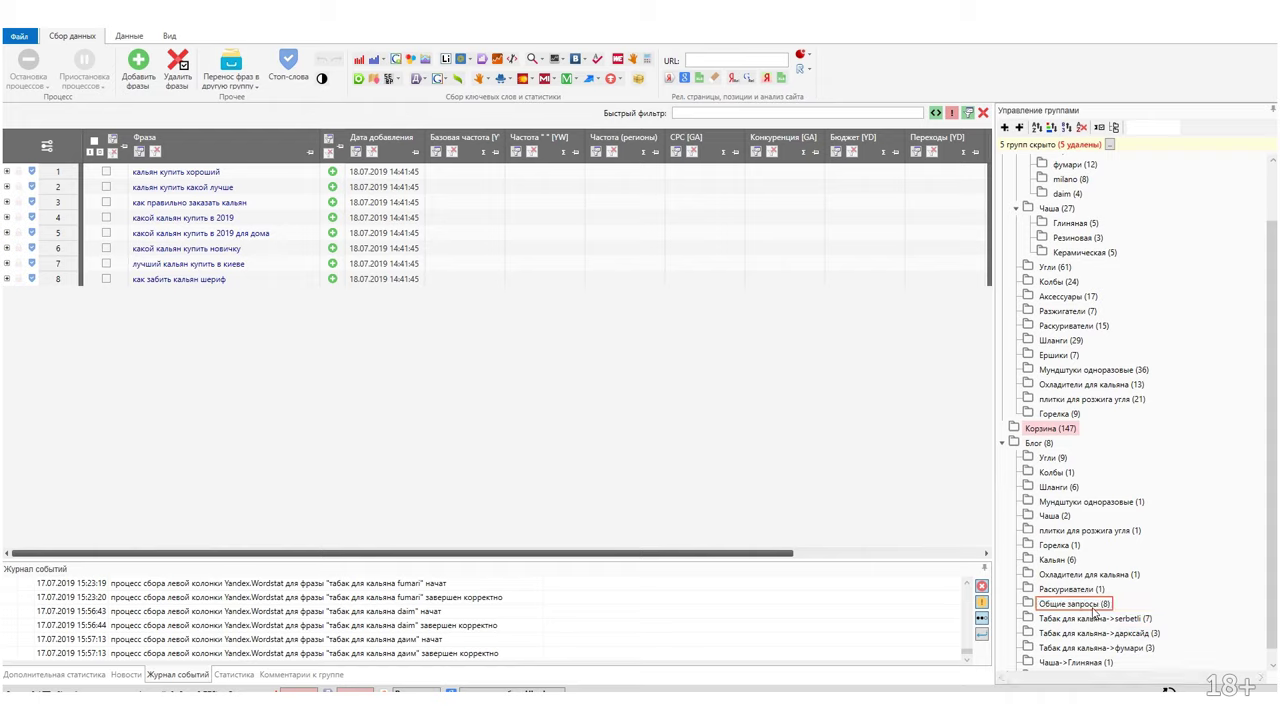
Select all Блог subgroups from Угли through Чаша->Керамическая and show their phrases together in multi-group mode.
left_click(1058, 458)
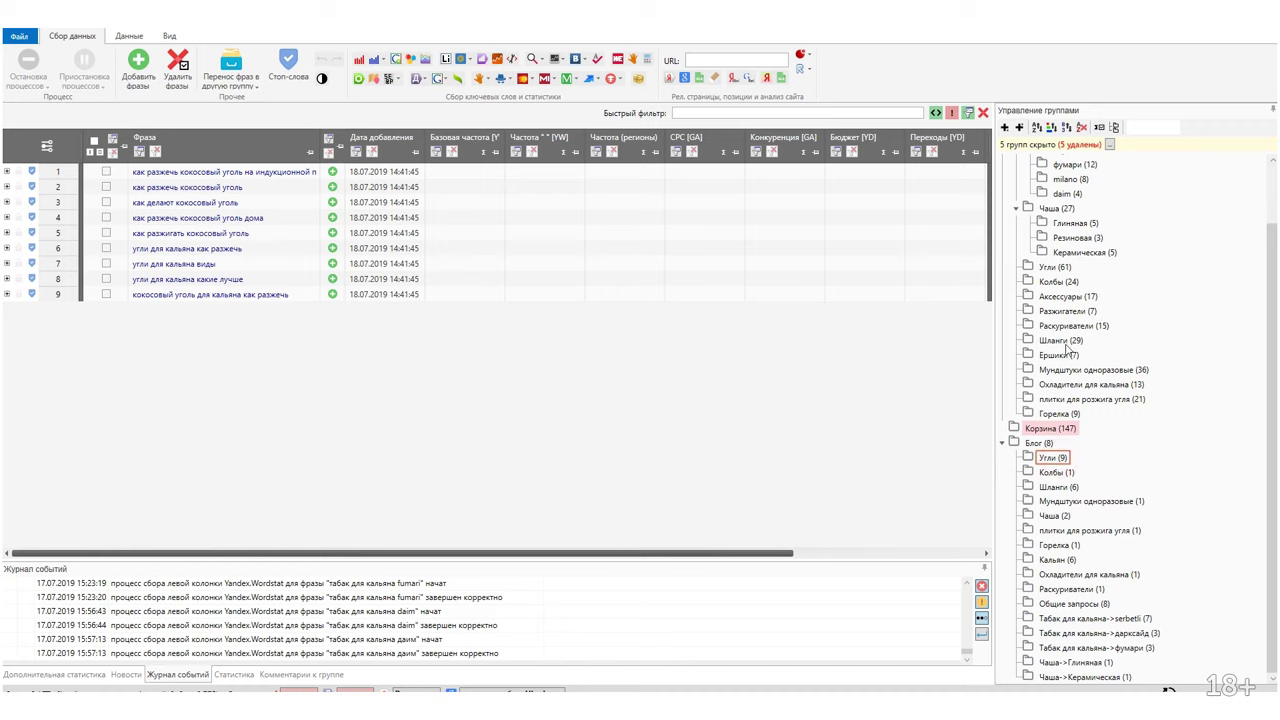
scroll(1093, 320, "up", 2)
scroll(1073, 427, "down", 2)
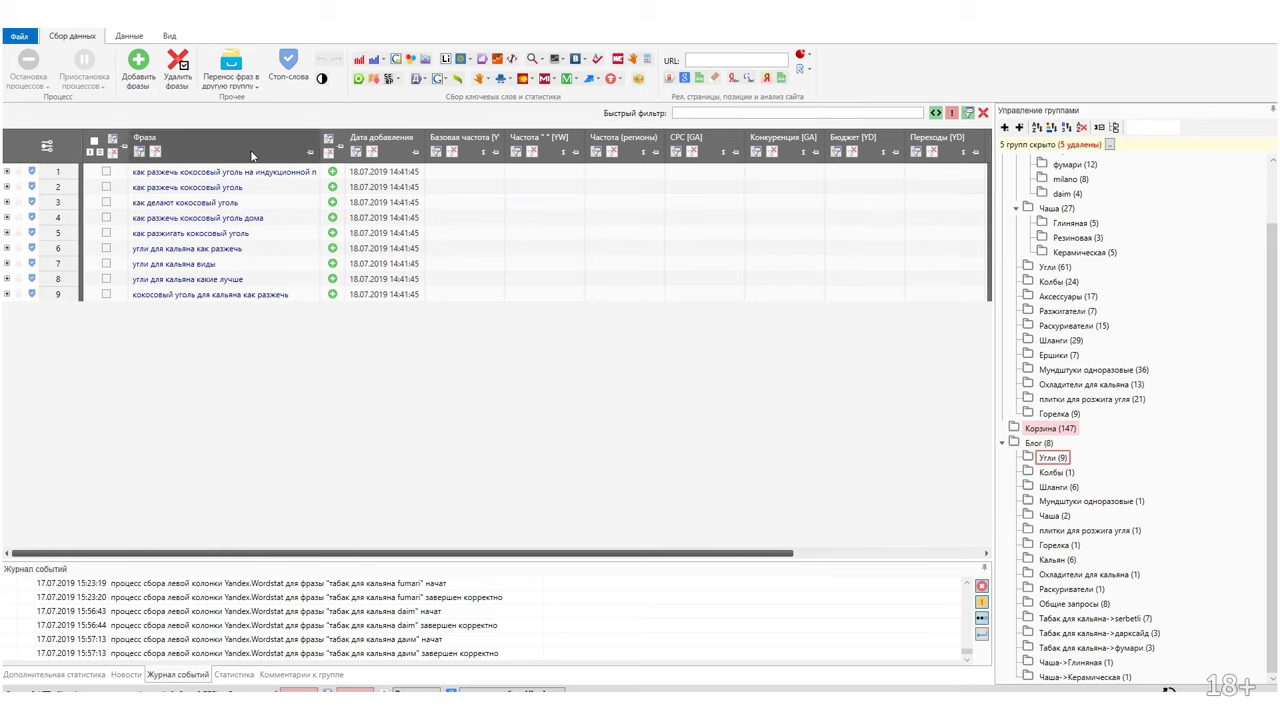
left_click(1088, 679, "shift")
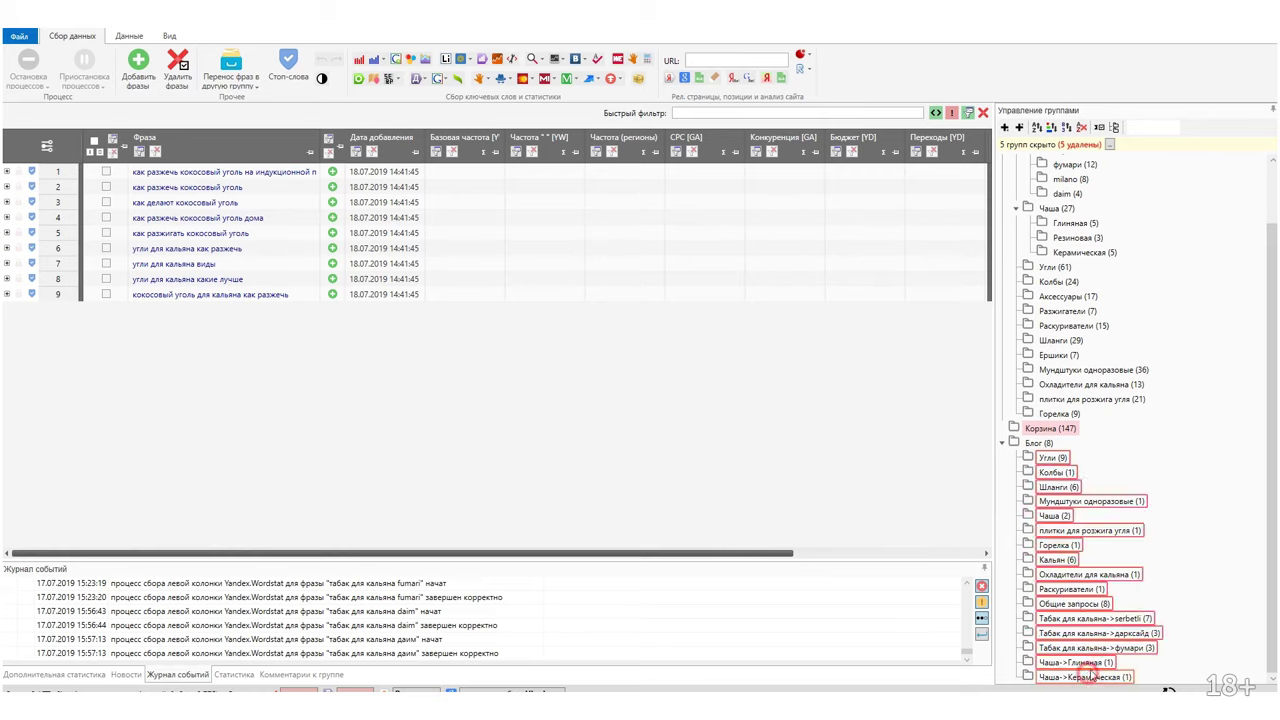
left_click(1116, 128)
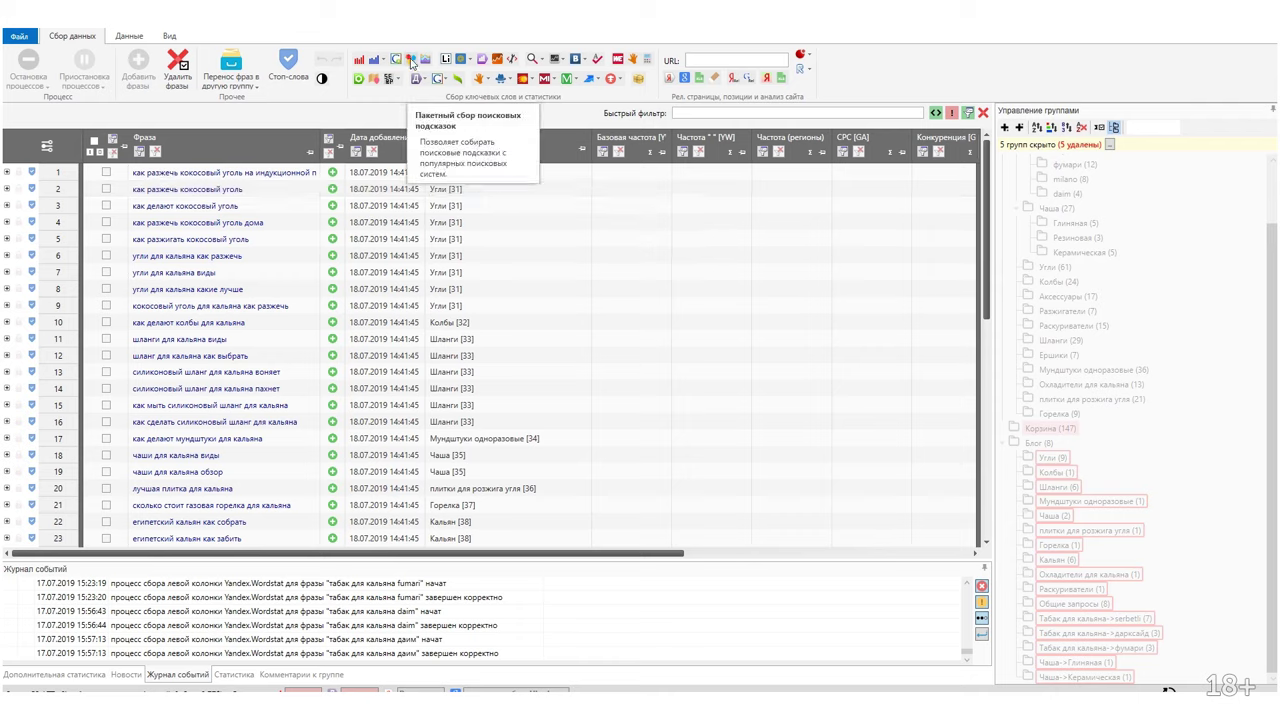
Open the batch search-suggestion collection in a maximized window and remove the preloaded Раскуриватели group from its list.
left_click(411, 62)
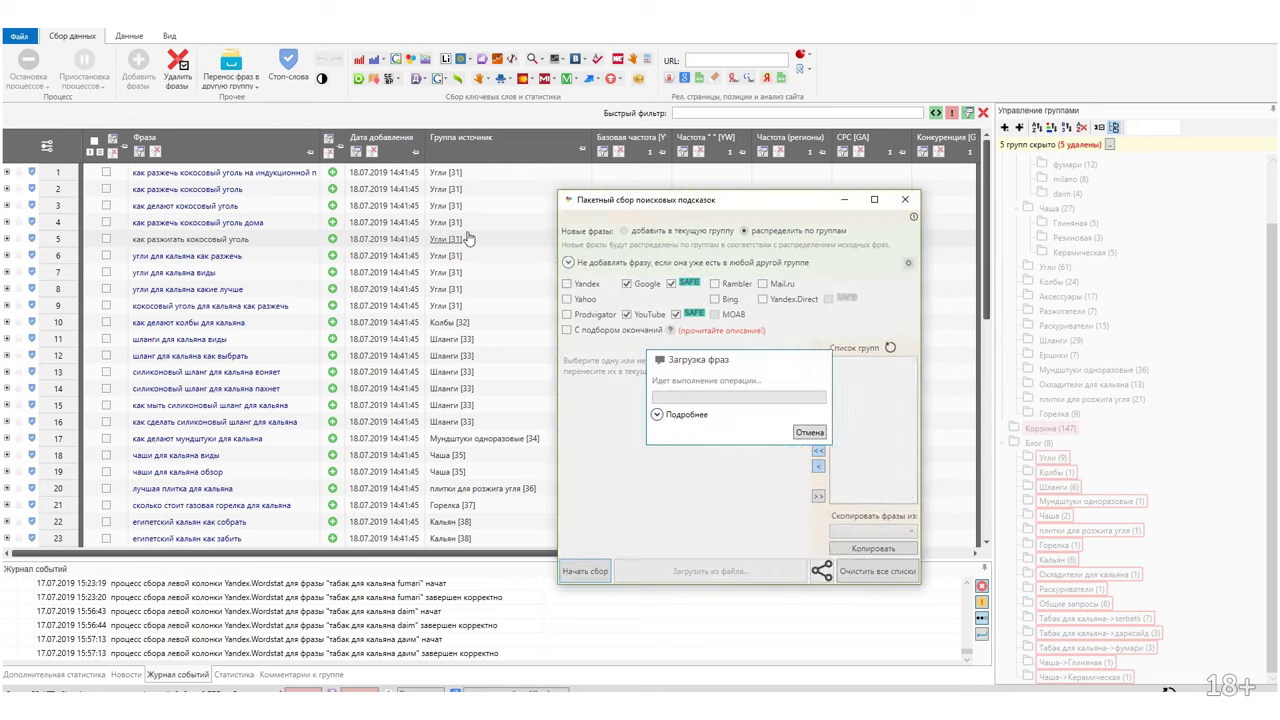
left_click(874, 199)
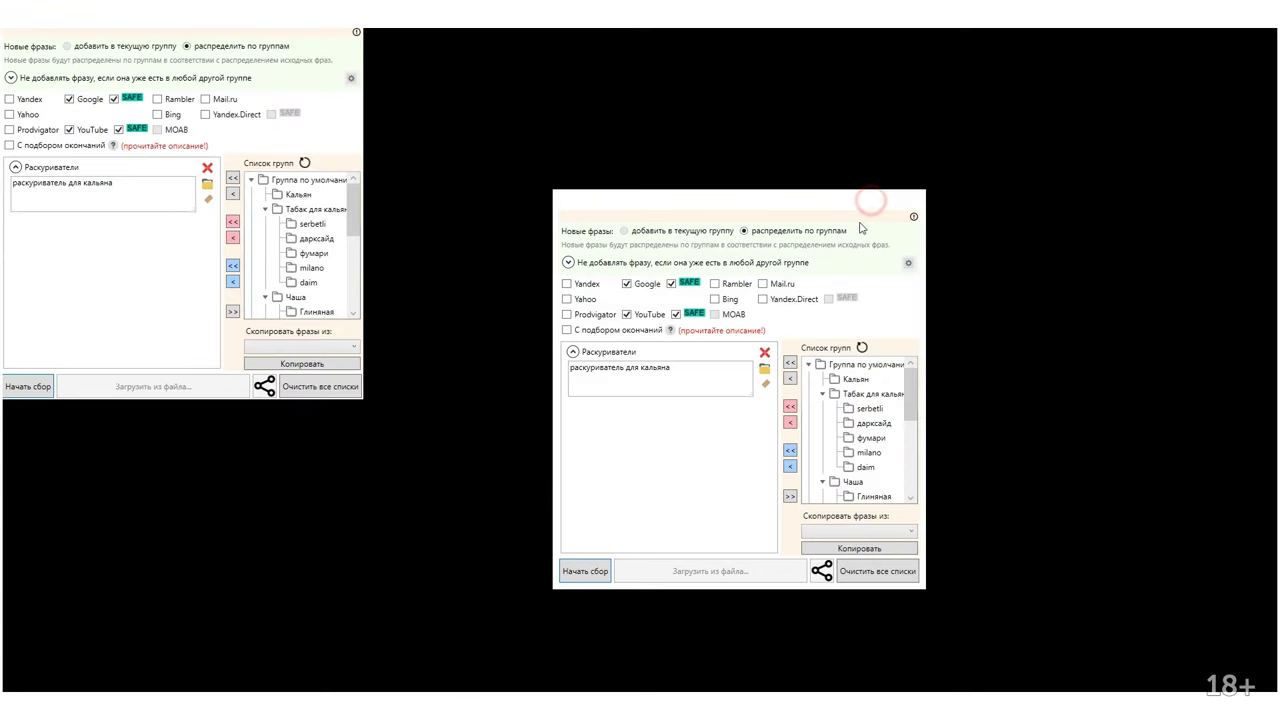
left_click(1091, 167)
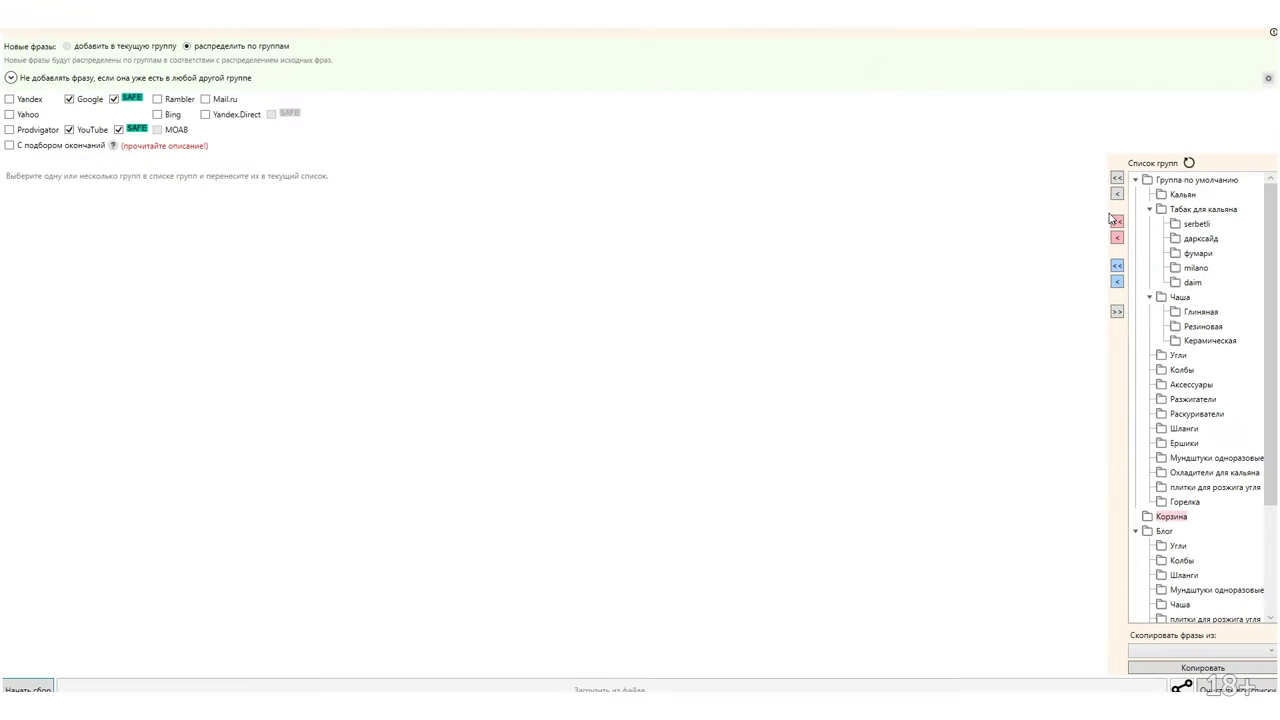
Add all Блог subgroups from Угли through Чаша->Керамическая to the batch list and start collecting their Google and YouTube suggestions.
scroll(1216, 541, "down", 3)
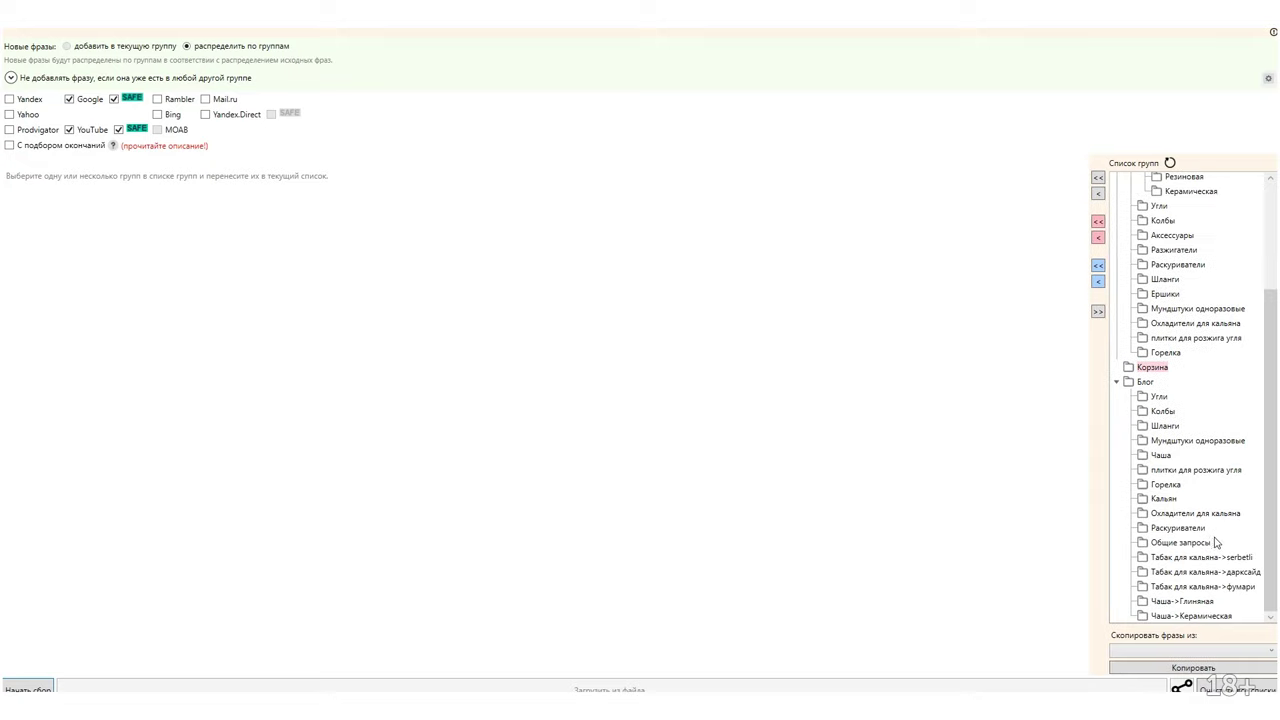
left_click(1159, 396)
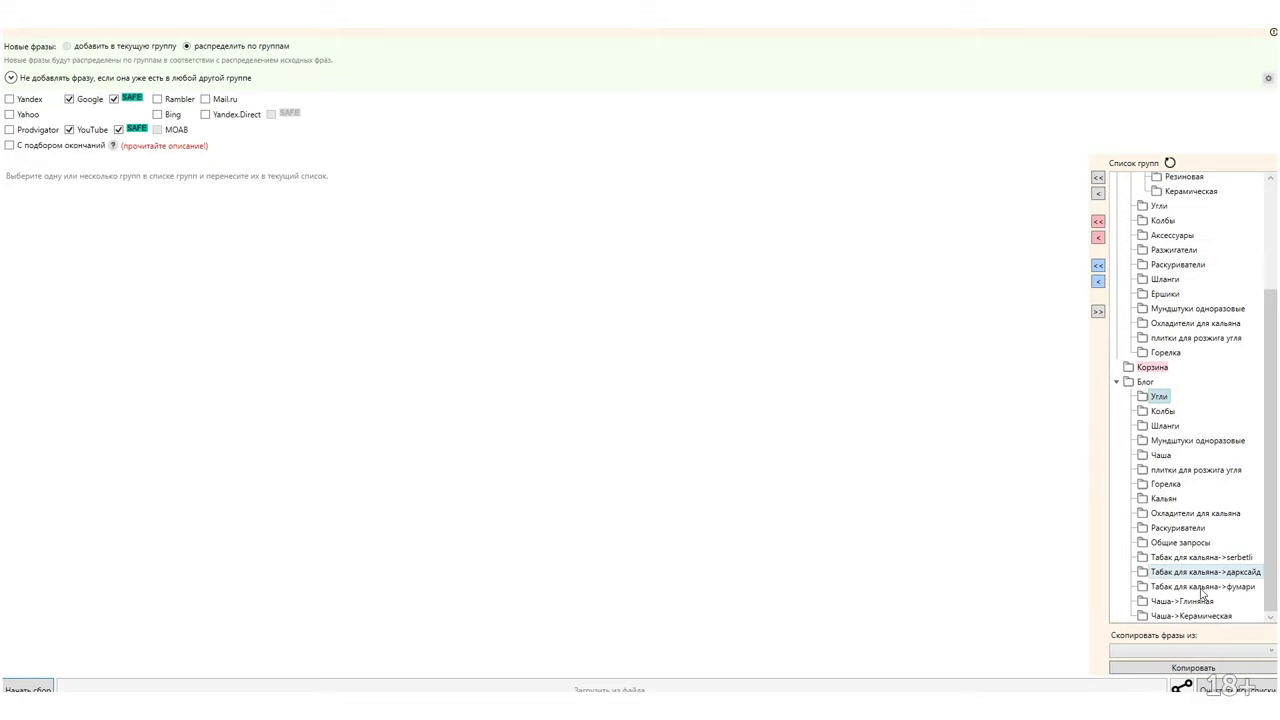
left_click(1190, 616, "shift")
left_click(1098, 281)
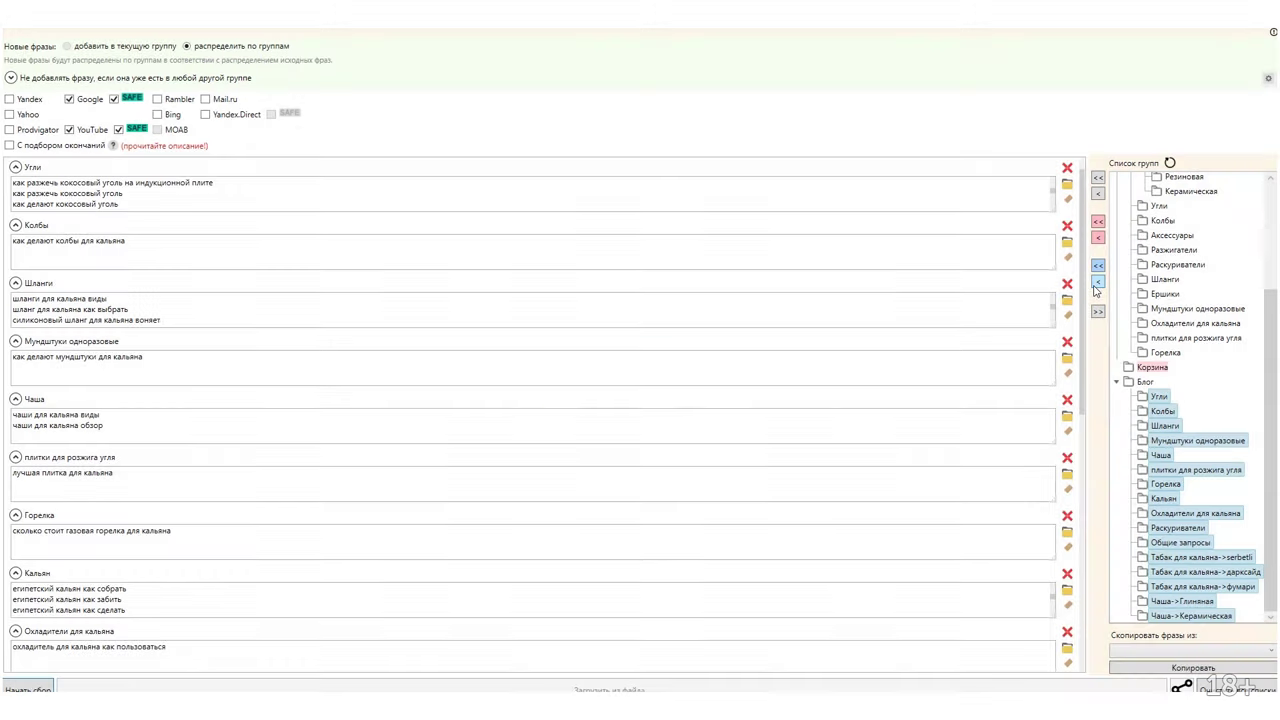
left_click(29, 689)
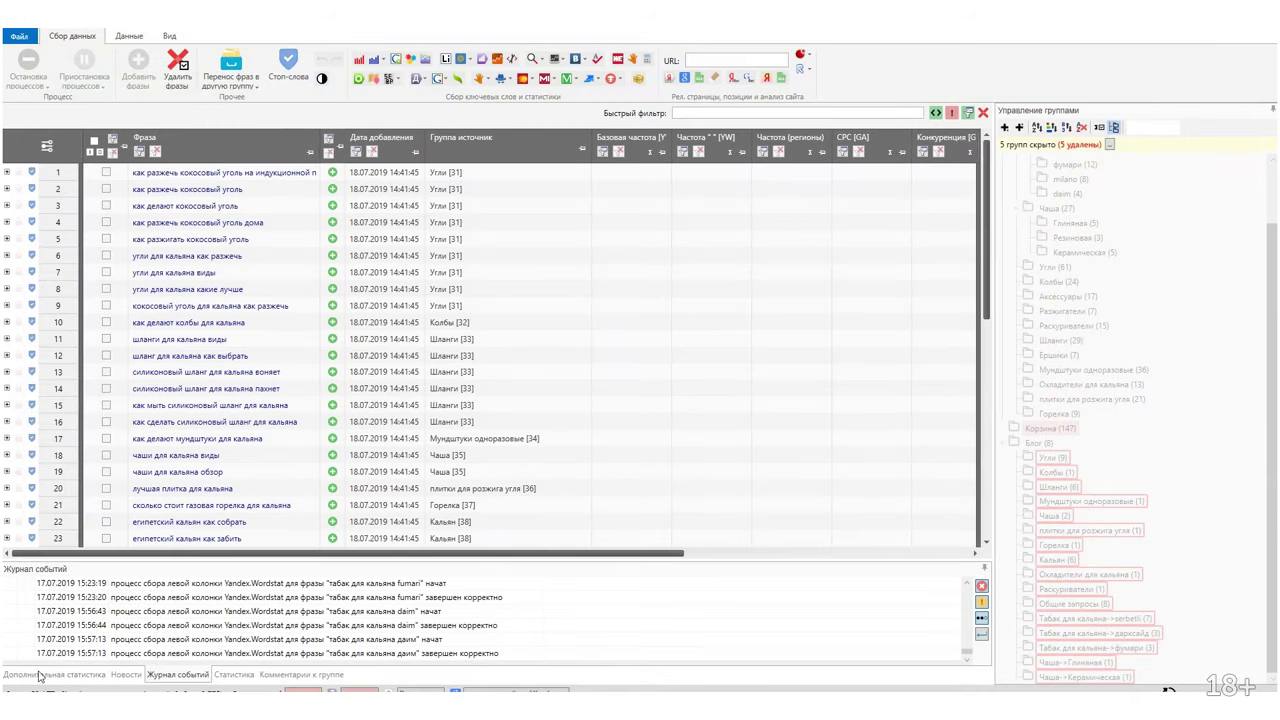
Add the Блог subgroups to the batch collection of similar queries from search results and start it for Google.
left_click(424, 60)
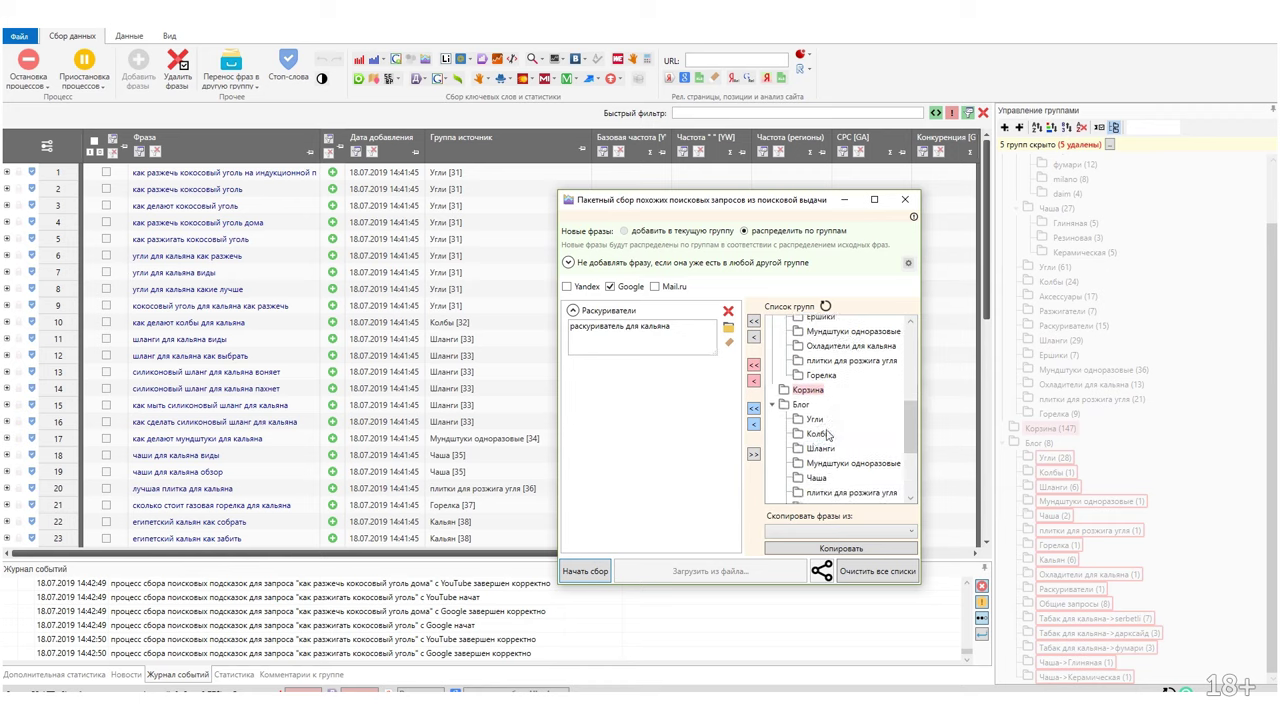
left_click(754, 455)
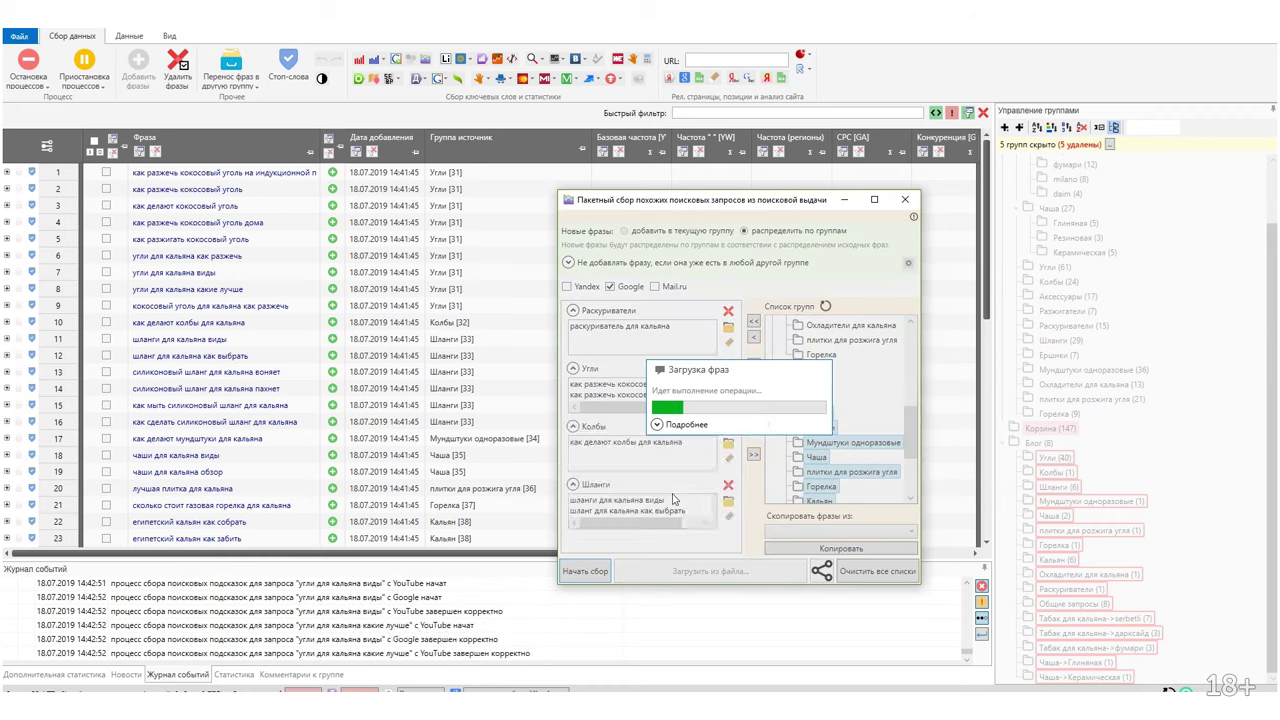
left_click(586, 572)
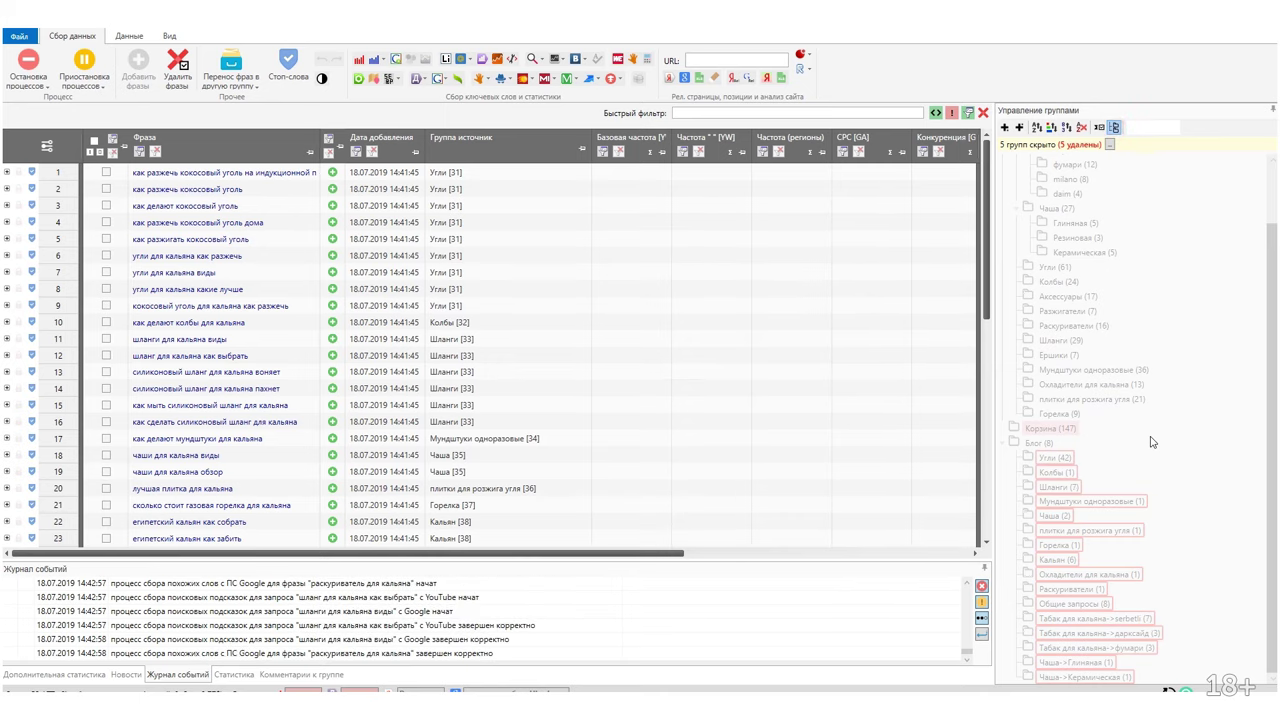
Review the newly collected phrases in the Угли and Шланги subgroups of Блог.
left_click(1058, 471)
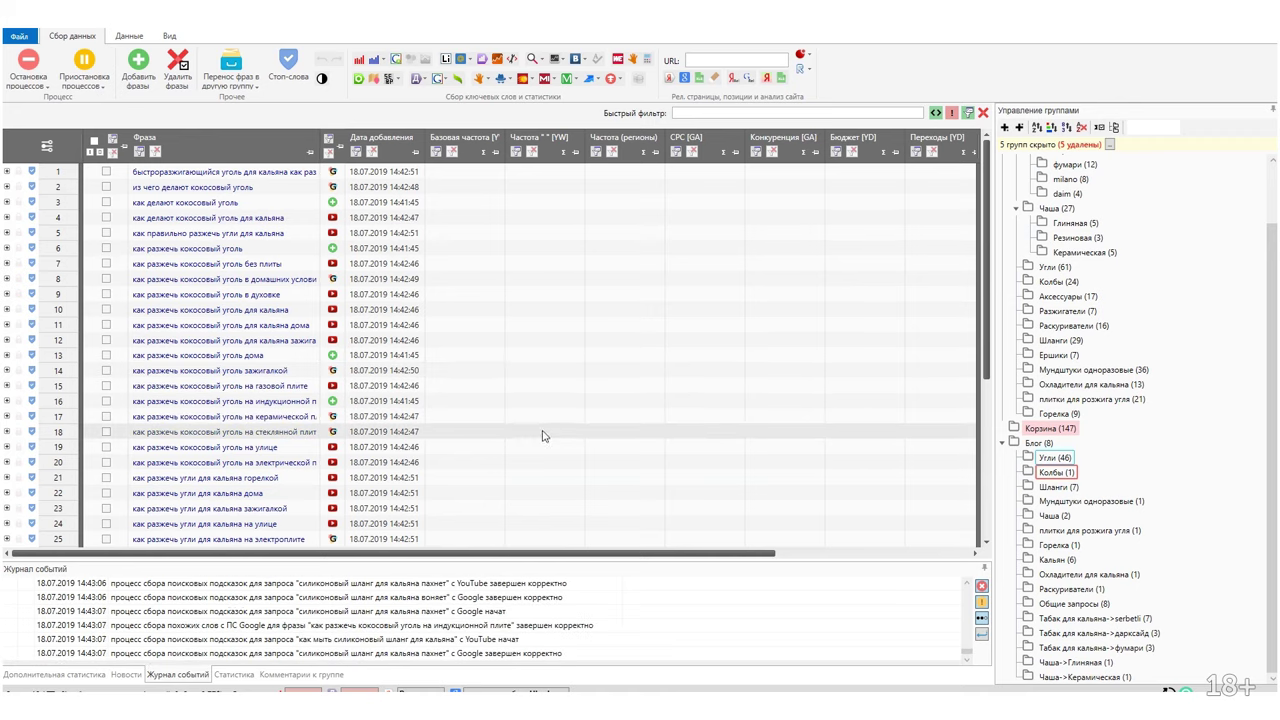
scroll(543, 434, "down", 6)
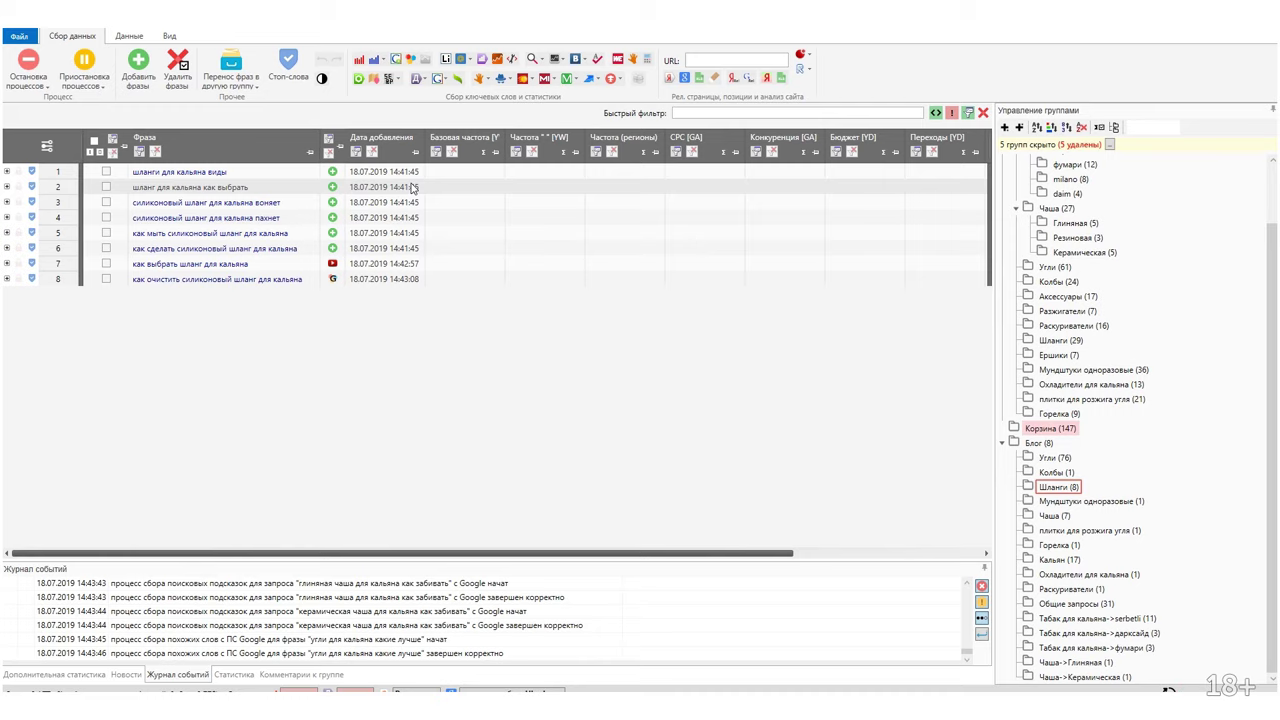
left_click(1045, 459)
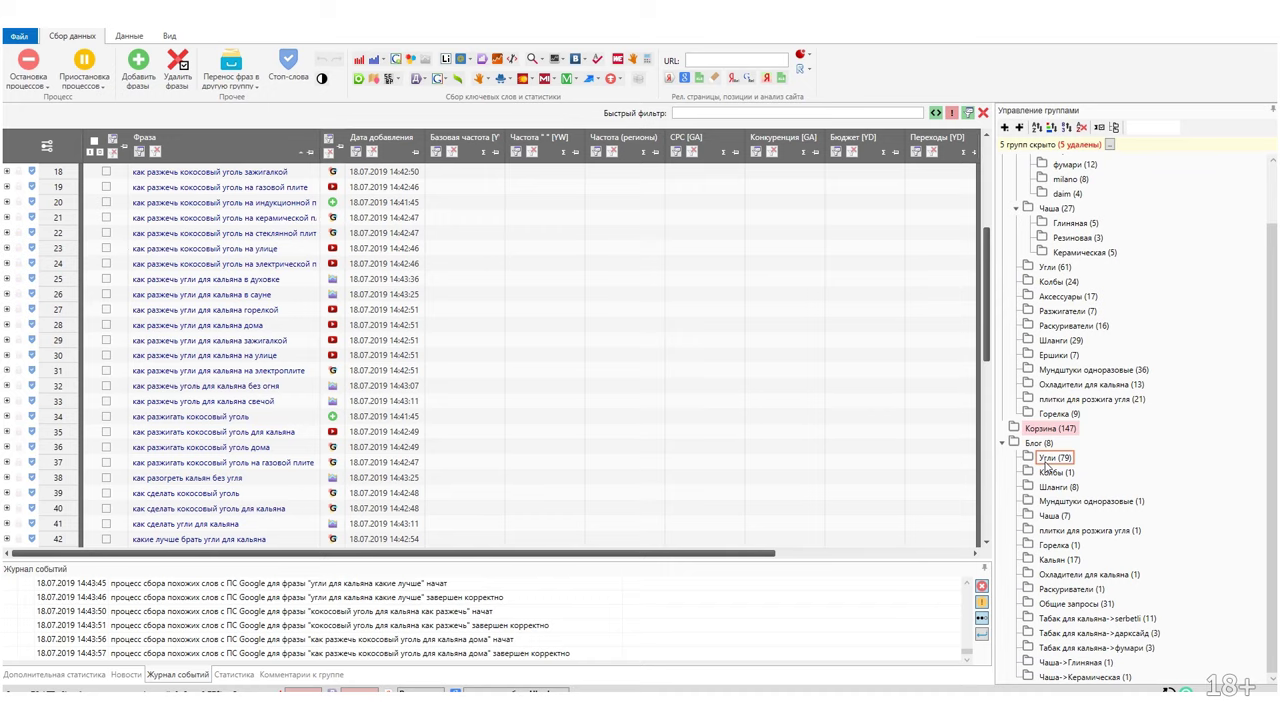
scroll(743, 471, "down", 11)
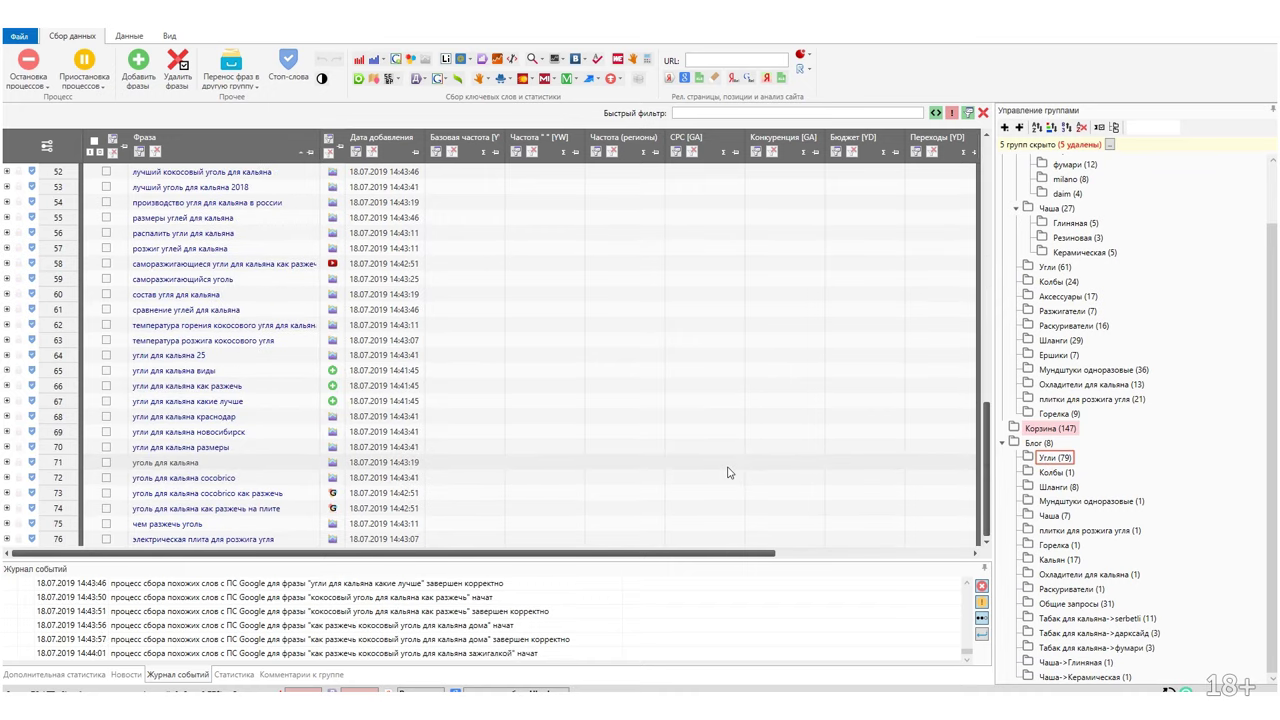
left_click(1057, 487)
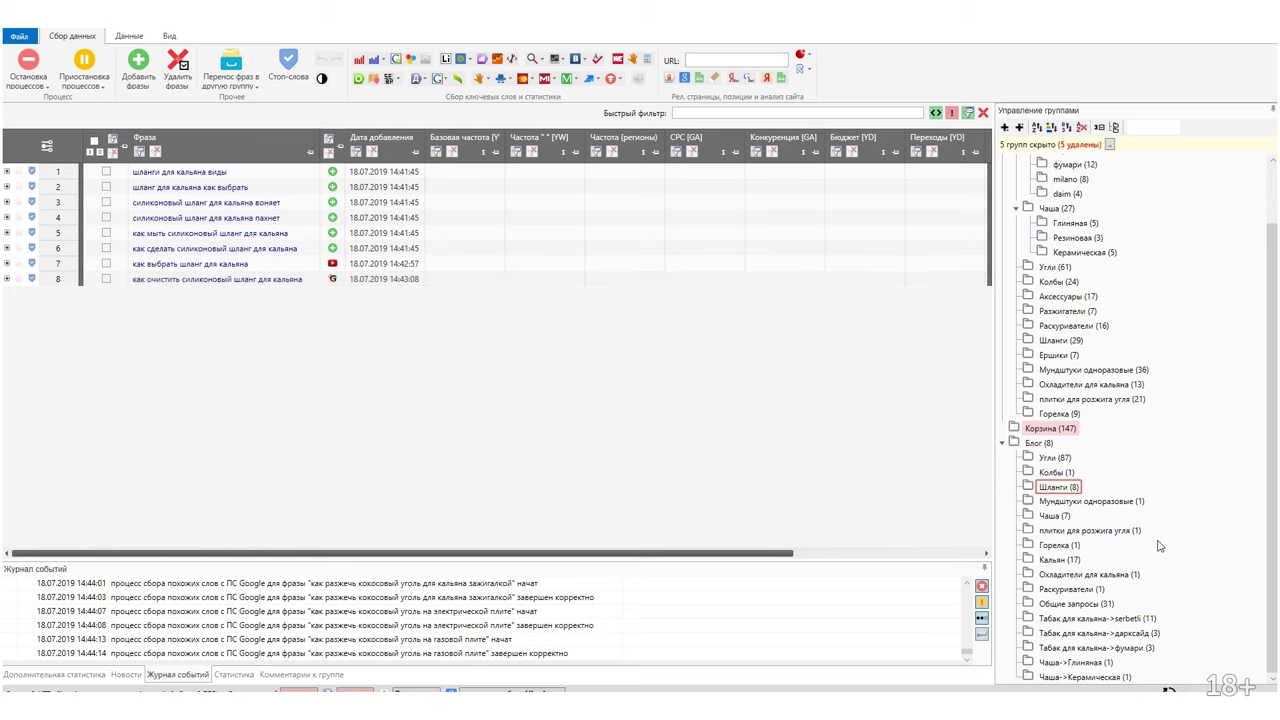
Mark the phrases in Блог's Кальян subgroup that match stop-word list Список 1 and delete them.
left_click(1060, 561)
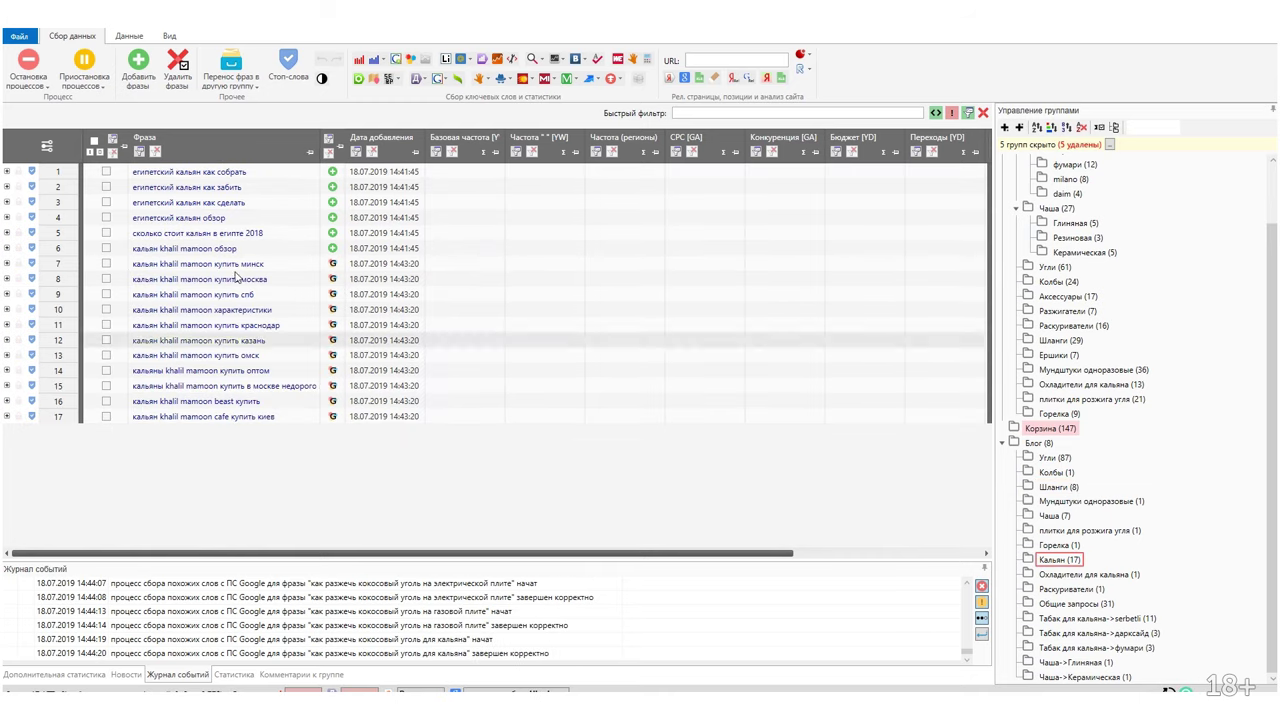
left_click(255, 264)
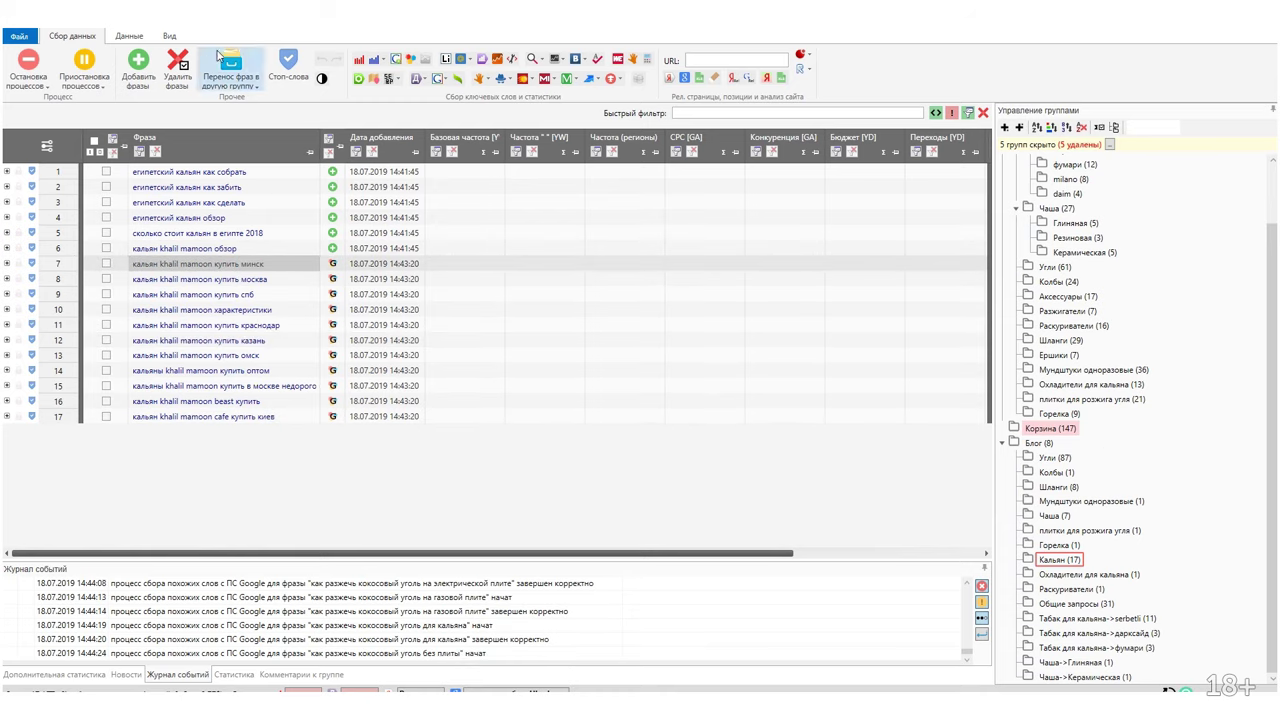
left_click(288, 65)
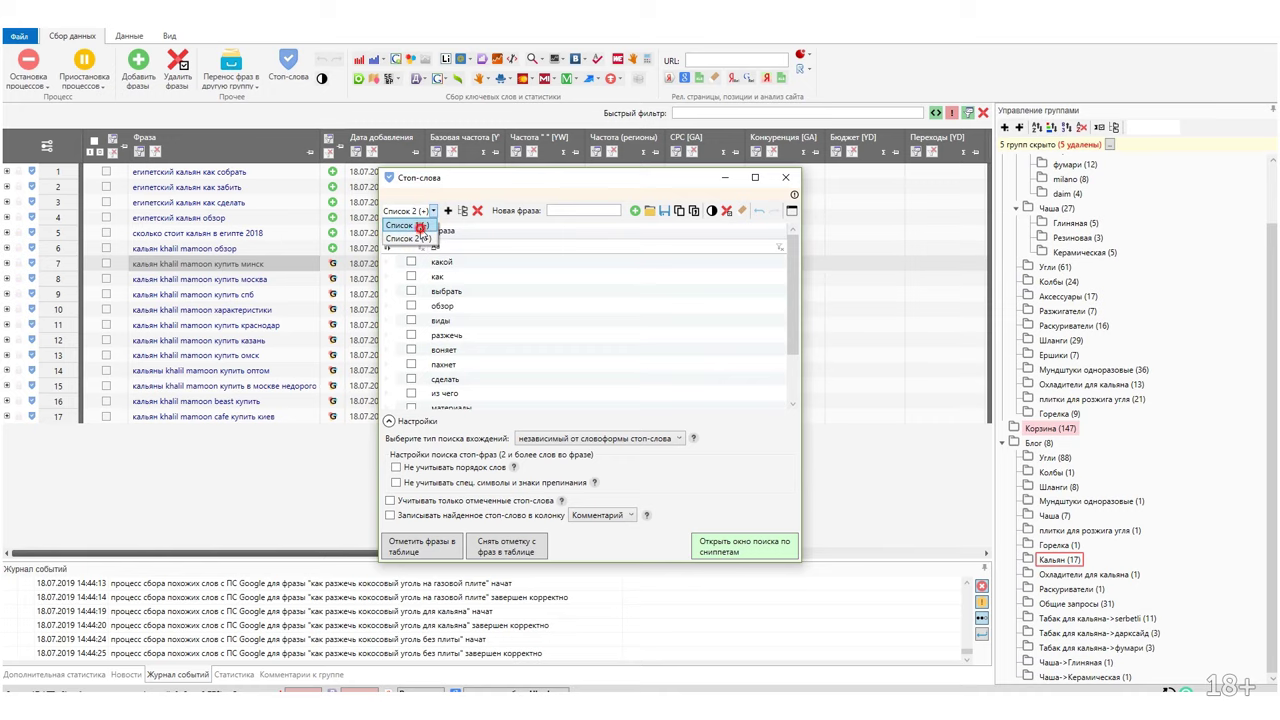
left_click(426, 241)
left_click(433, 548)
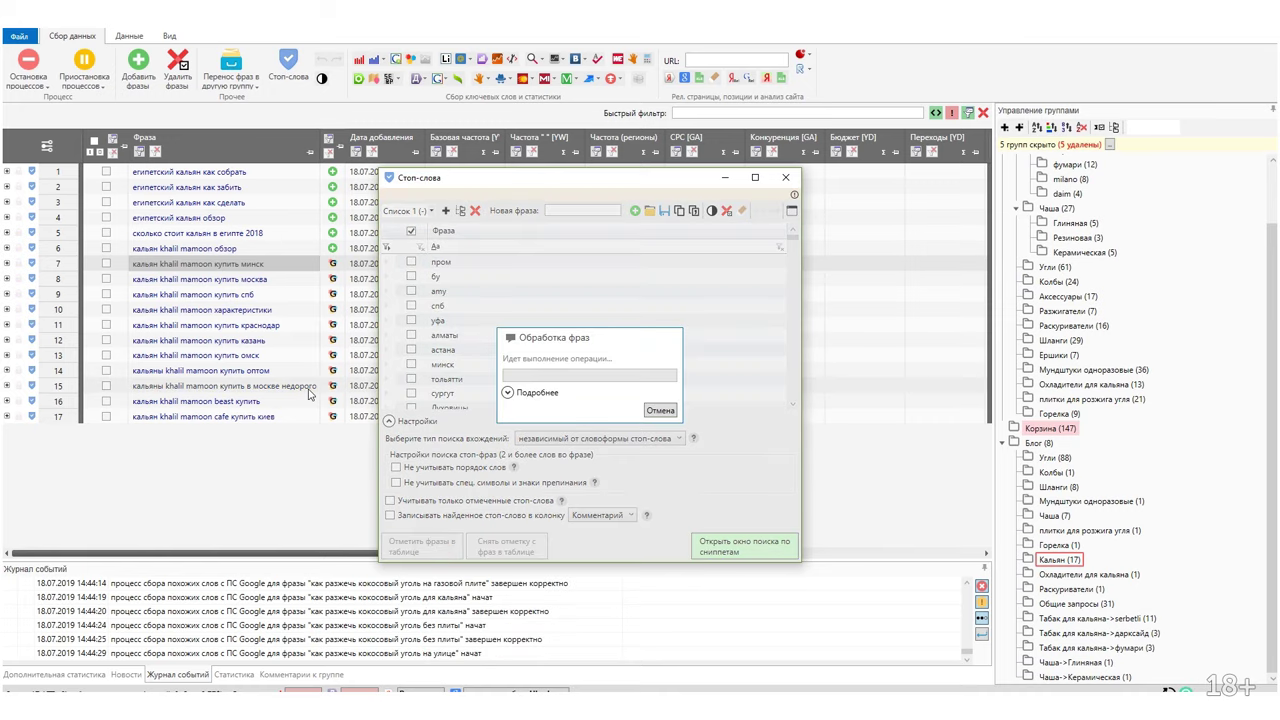
left_click(178, 76)
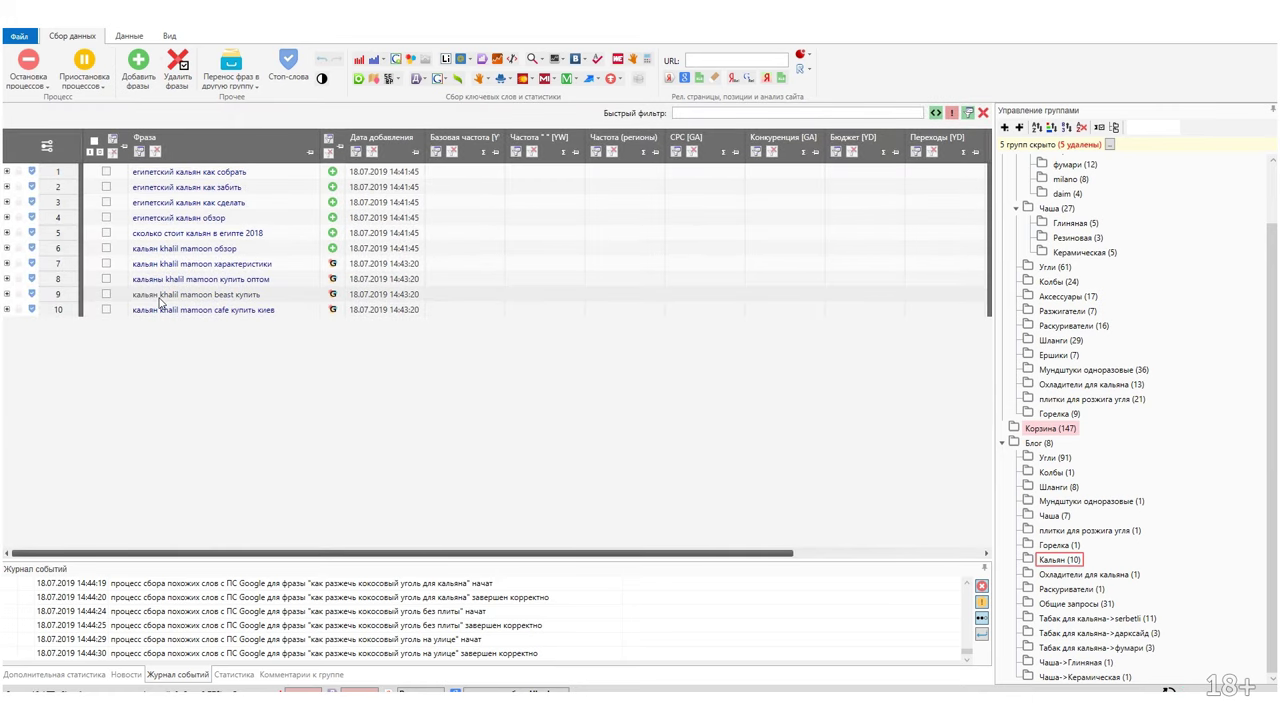
Move the phrases "кальян khalil mamoon beast купить" and "кальян khalil mamoon cafe купить киев" into the Группа по умолчанию branch.
left_click(106, 310)
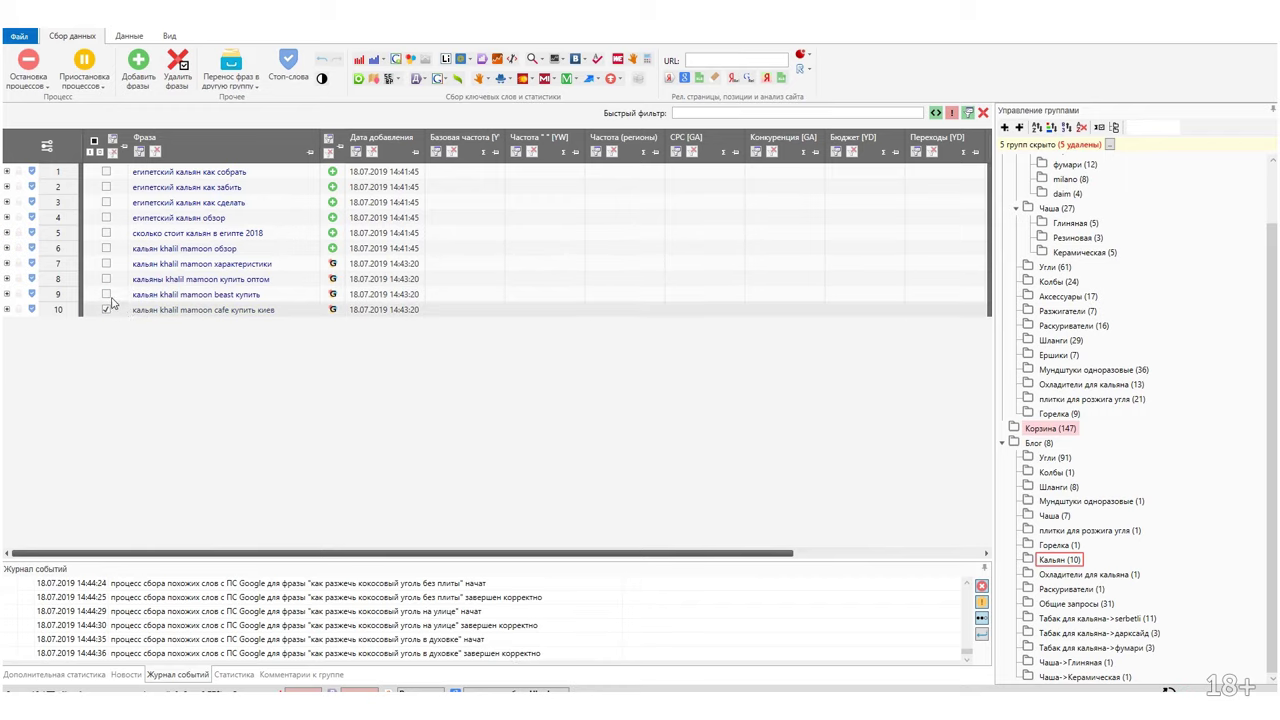
left_click(106, 294)
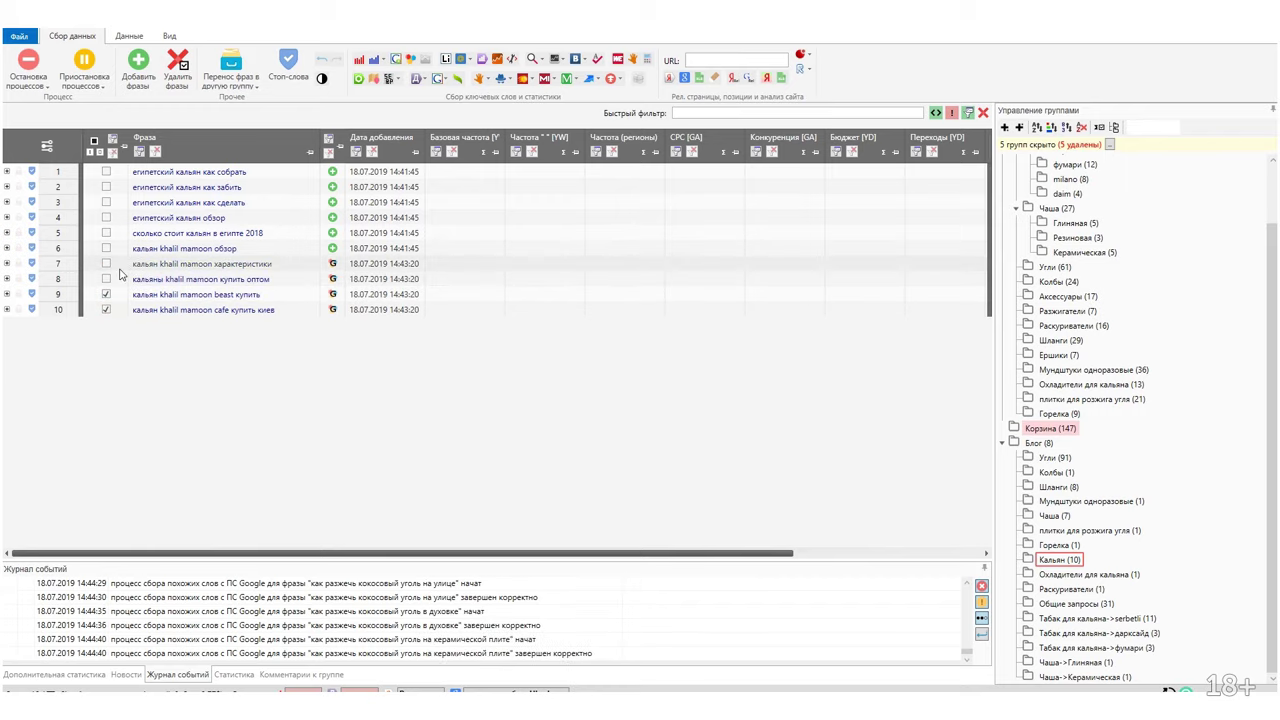
left_click(231, 70)
left_click(268, 206)
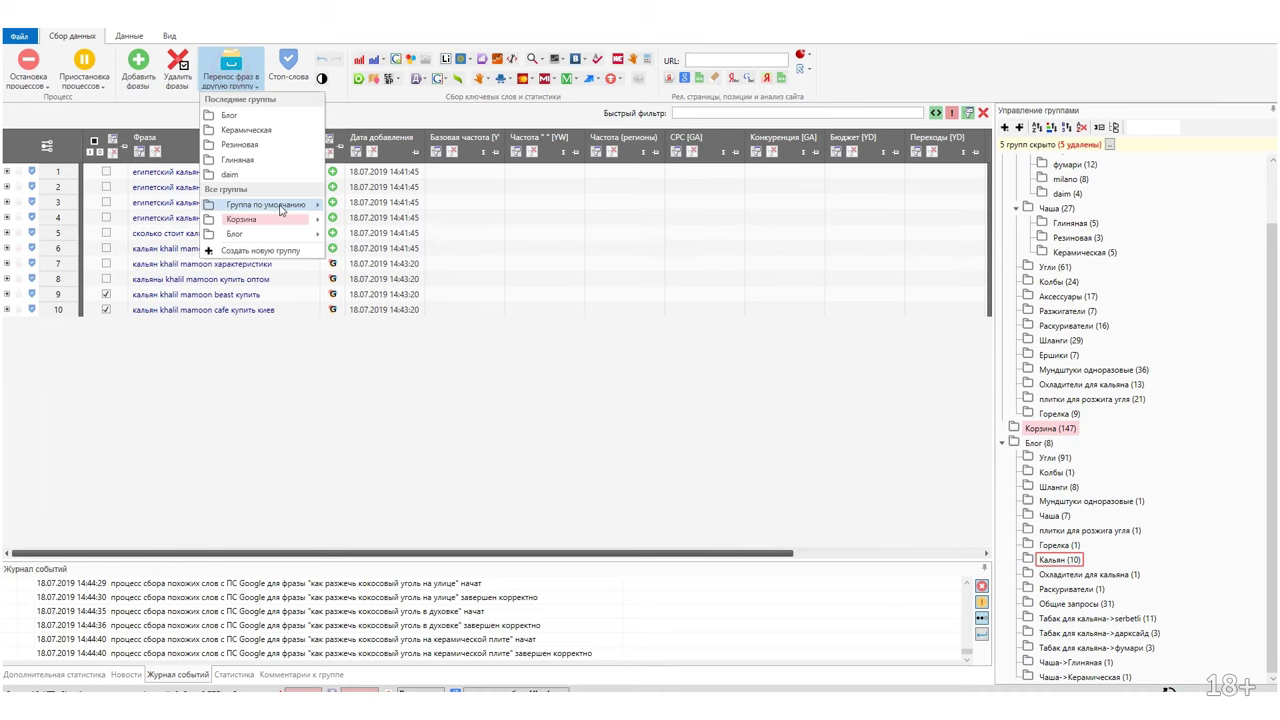
left_click(405, 220)
left_click(648, 423)
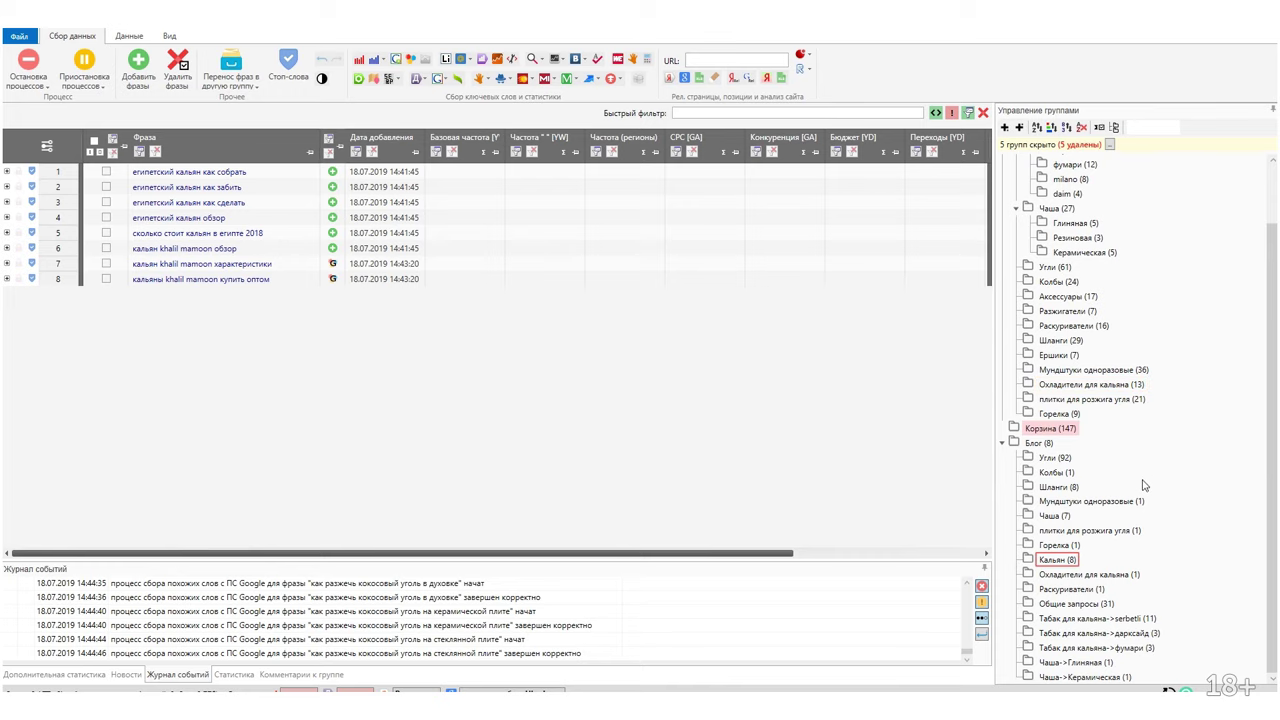
Look through Блог's Угли subgroup and delete its irrelevant phrase "индукционная плита".
left_click(1078, 617)
left_click(1055, 457)
scroll(414, 343, "down", 20)
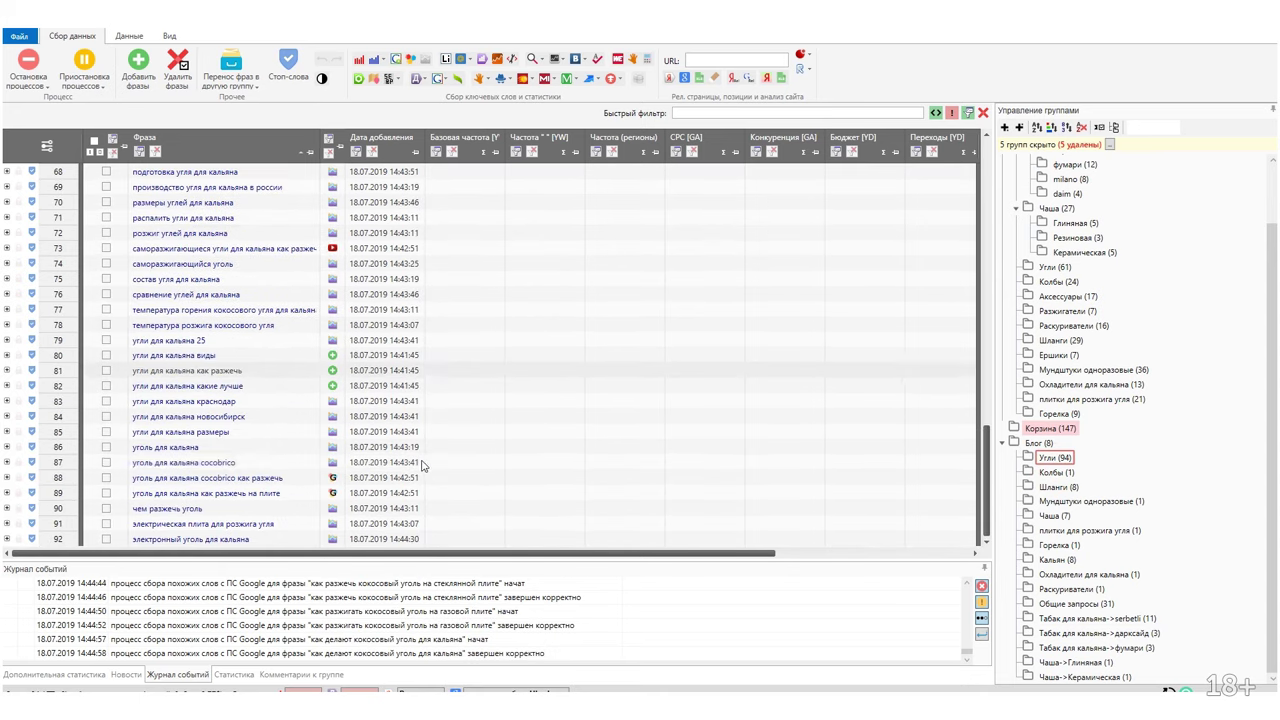
scroll(194, 434, "up", 18)
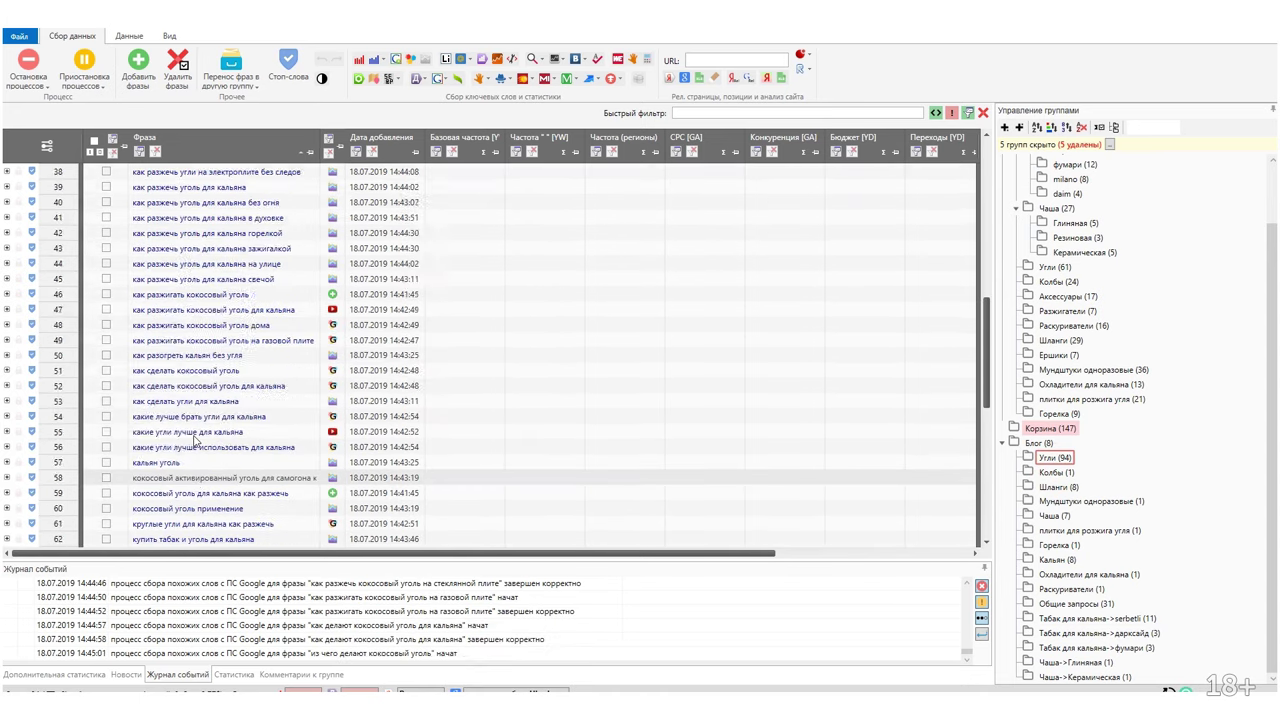
scroll(194, 434, "up", 5)
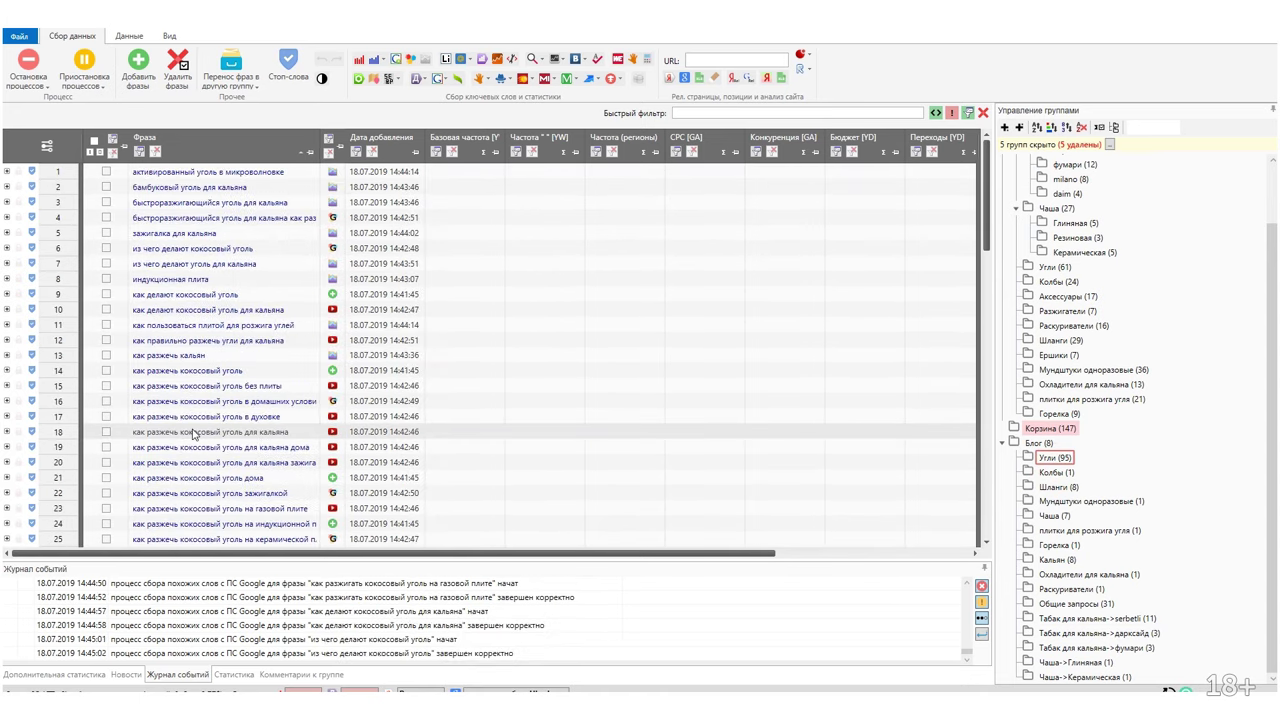
left_click(106, 280)
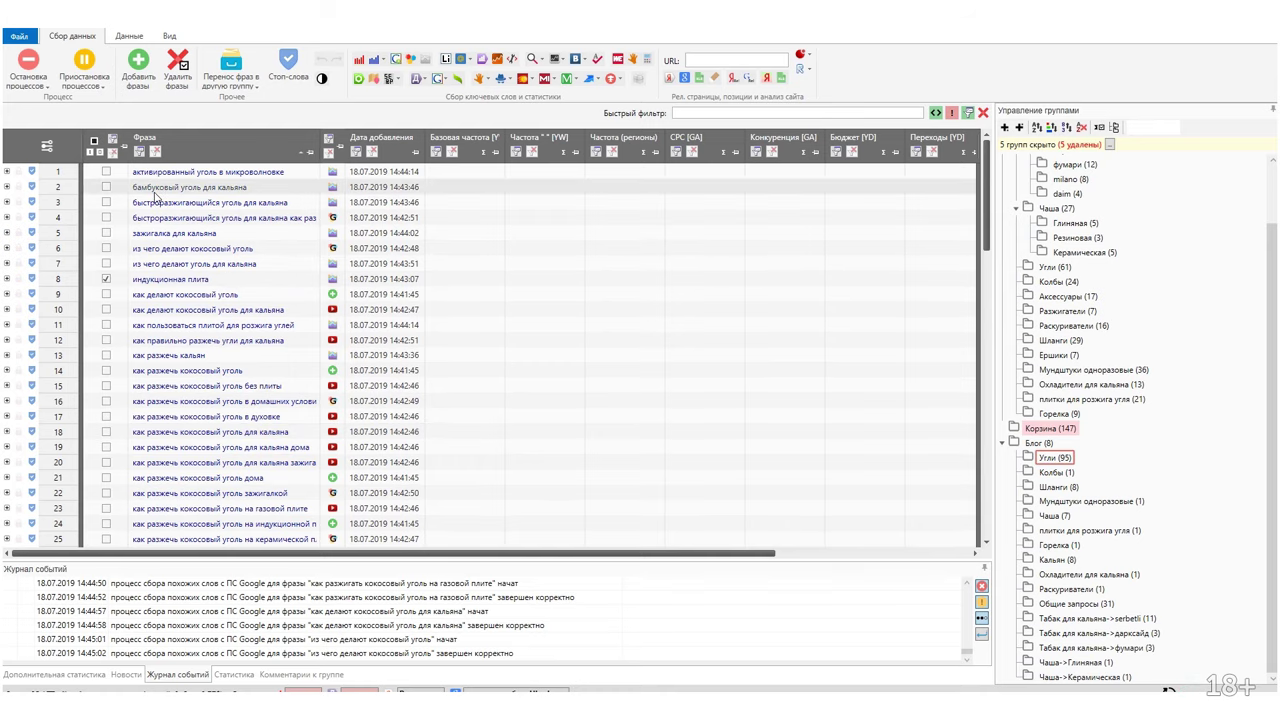
left_click(175, 68)
Review the remaining phrases in Блог's Угли subgroup for other irrelevant queries.
scroll(265, 280, "down", 8)
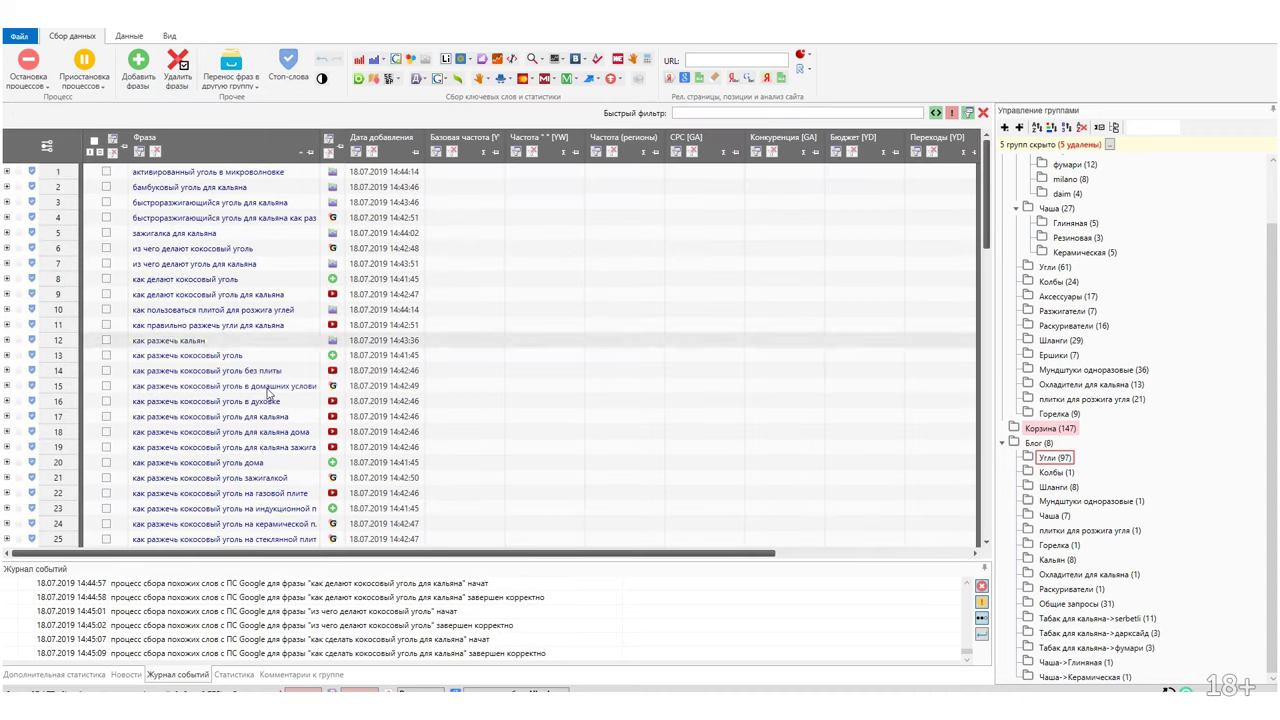
scroll(265, 404, "down", 8)
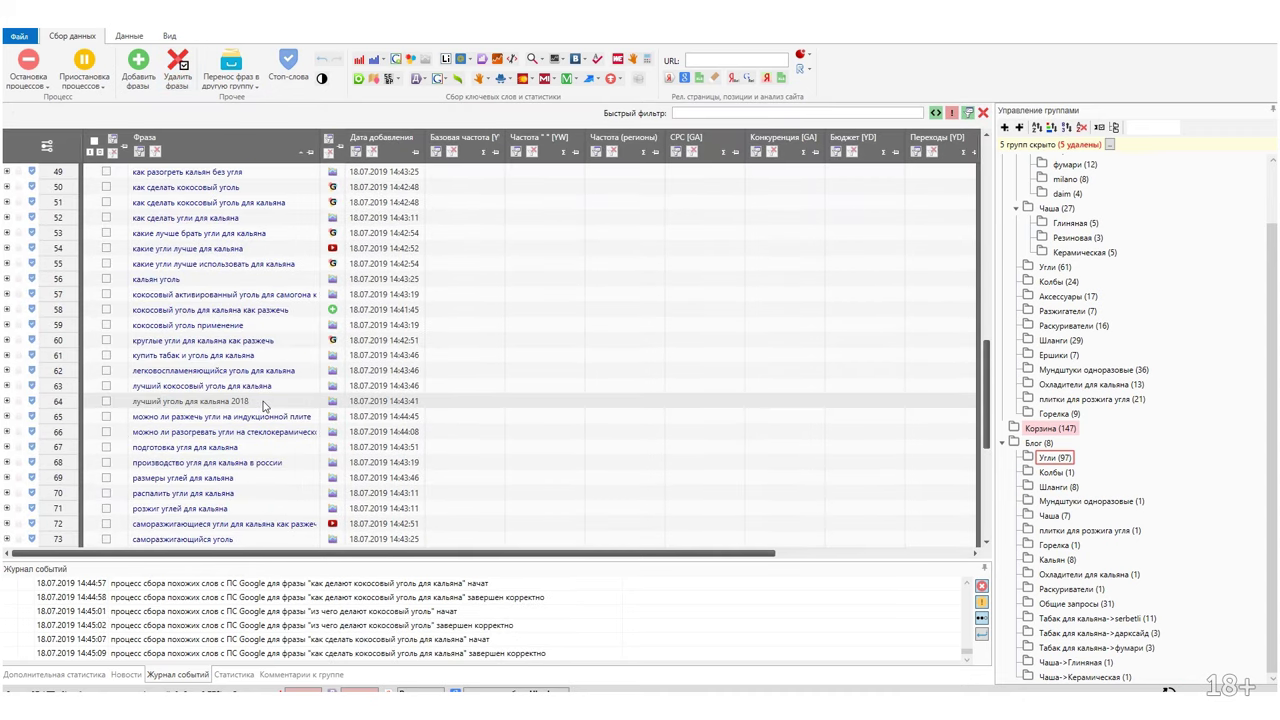
scroll(265, 404, "down", 7)
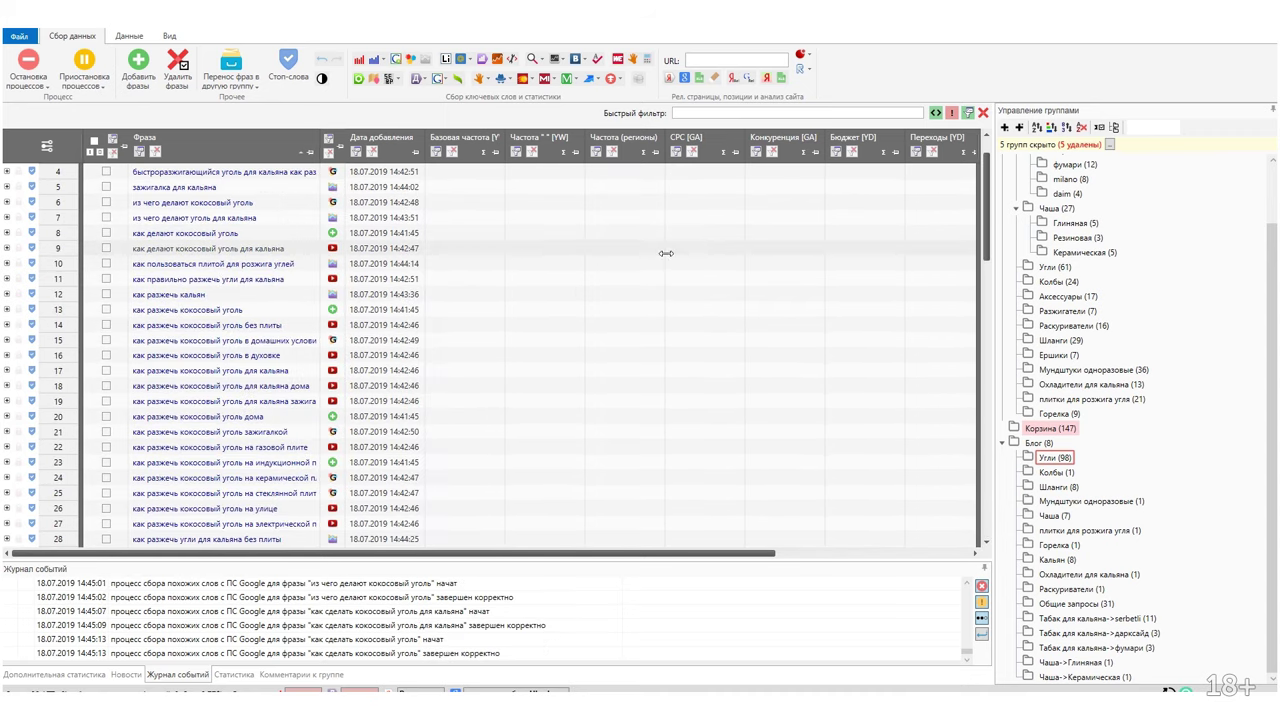
Check the Yandex.Direct statistics collection settings without running it, and view the phrases of Табак для кальяна->serbetli.
left_click(416, 78)
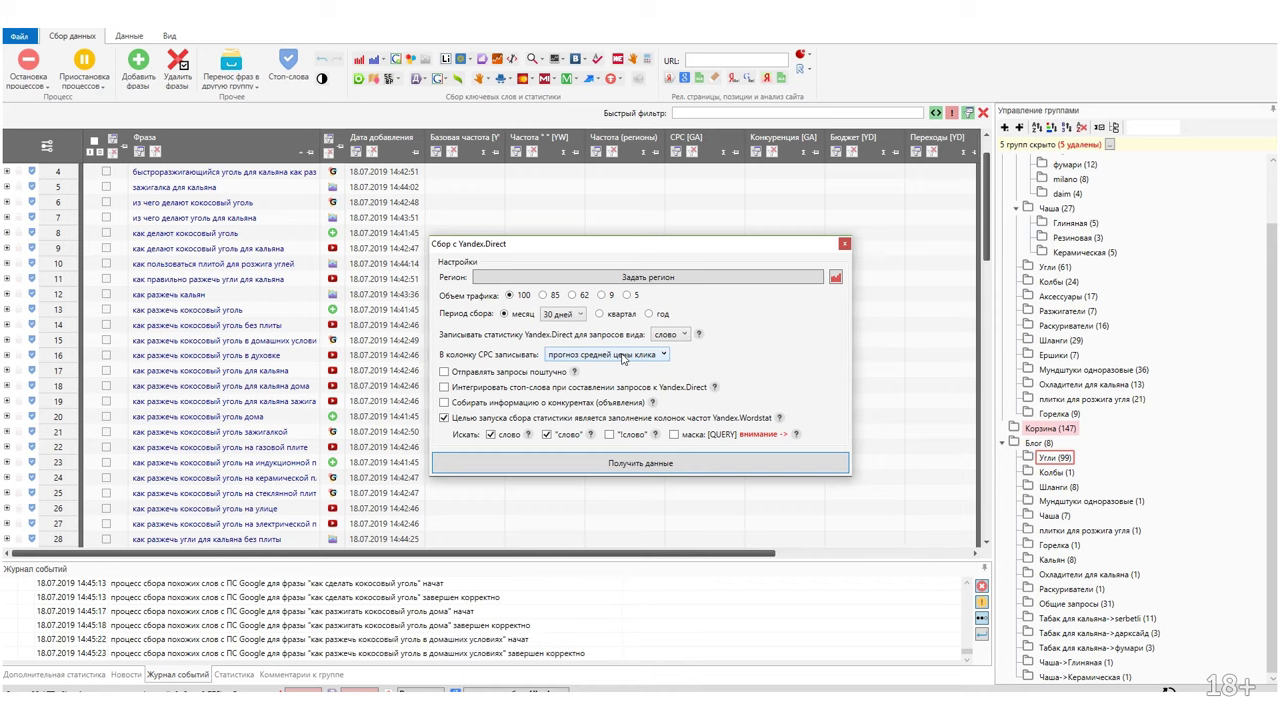
left_click(844, 243)
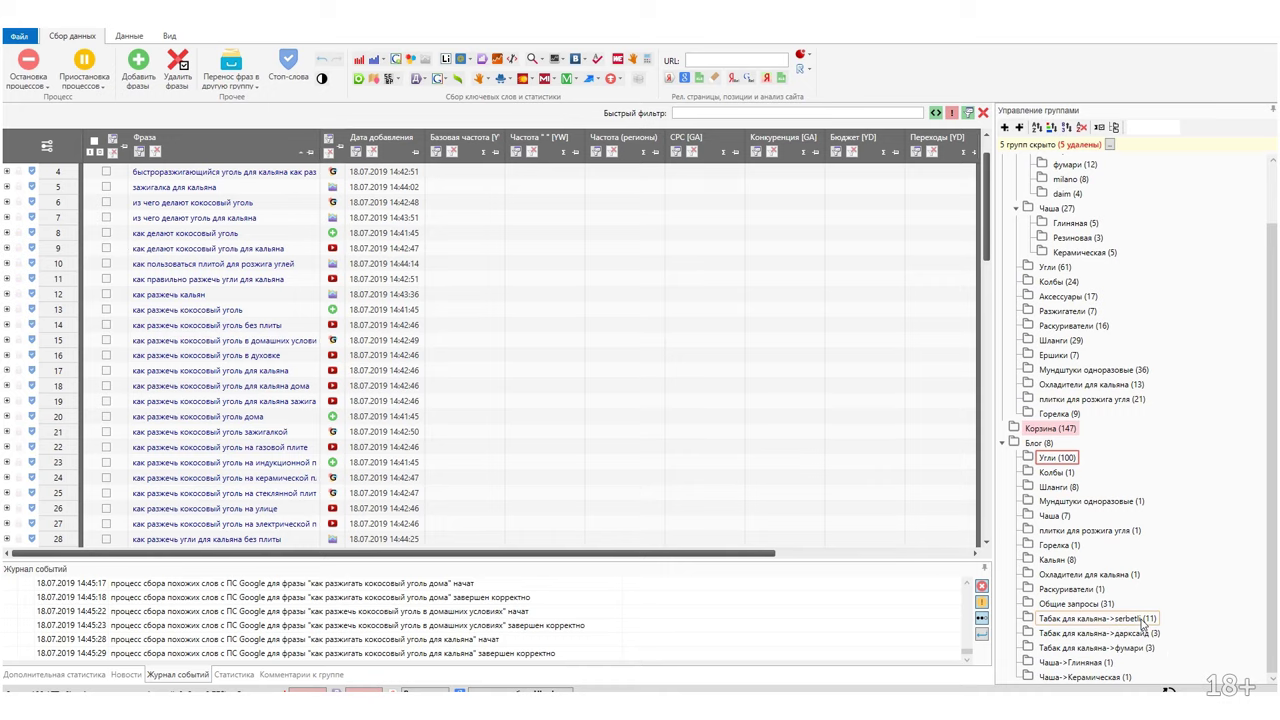
left_click(1076, 622)
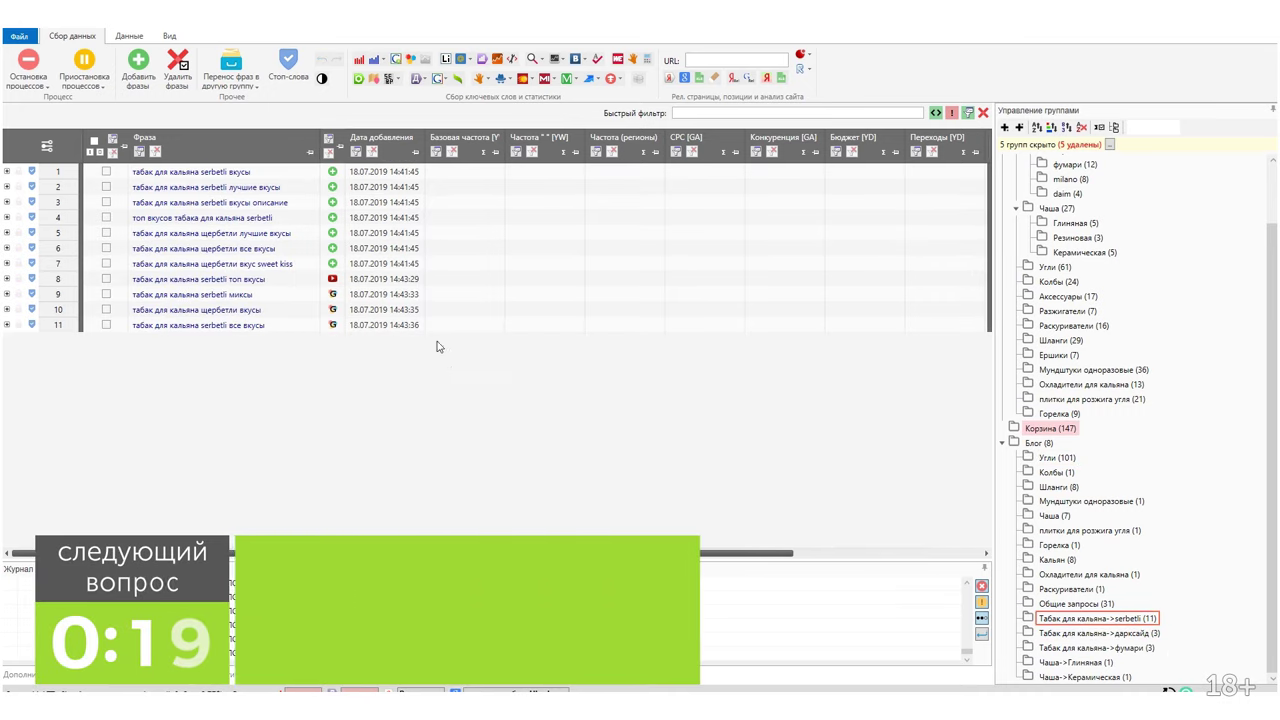
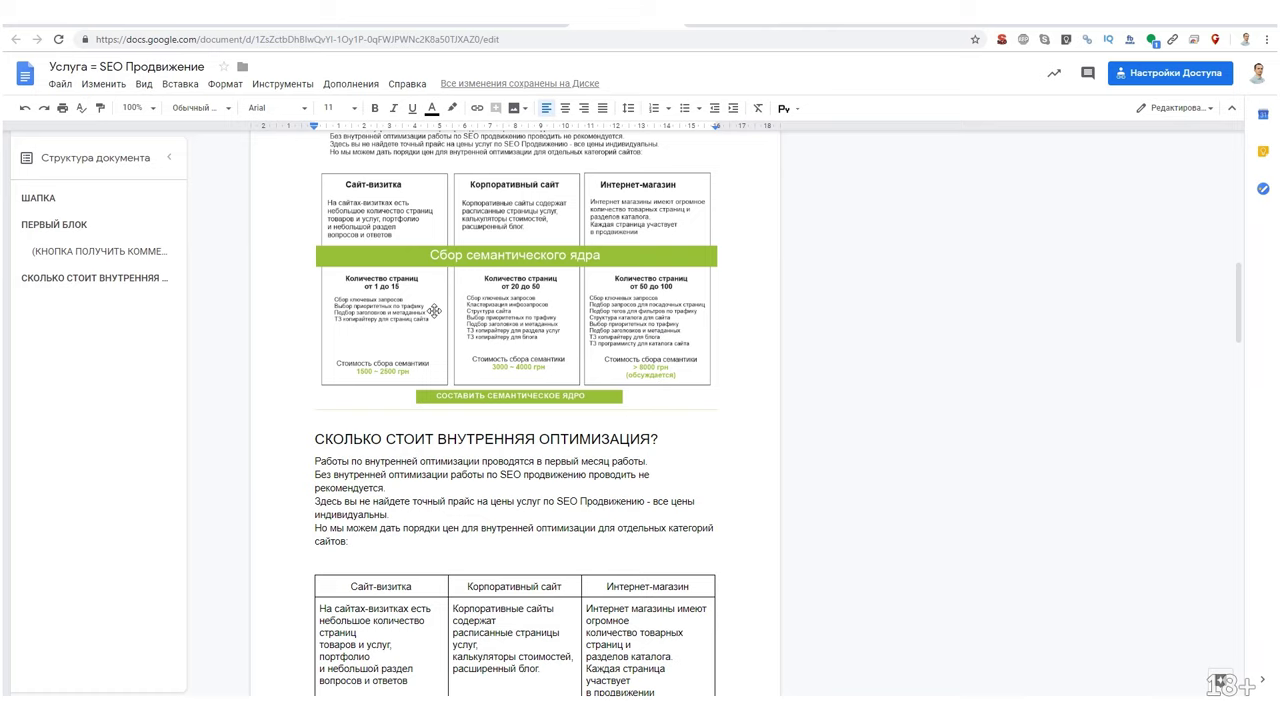
Examine the Google Docs document "Услуга = SEO Продвижение", from the semantic core pricing tables through the site audit table.
scroll(505, 398, "down", 3)
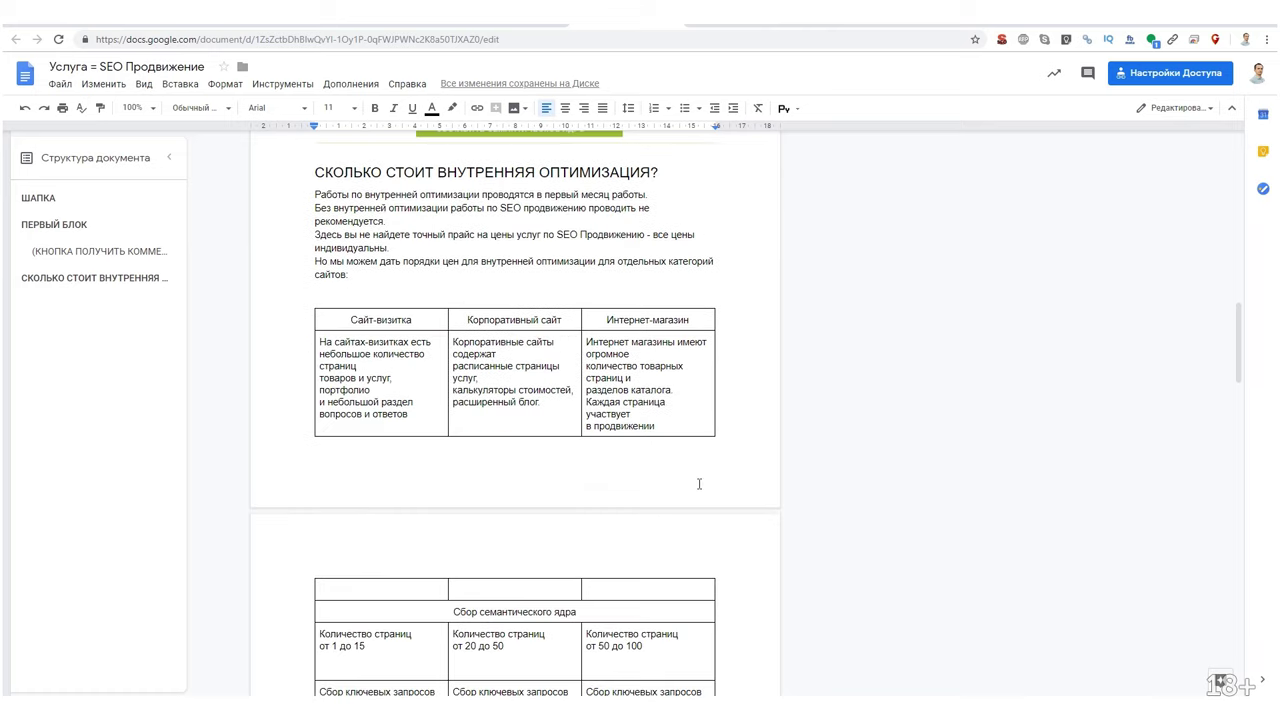
scroll(543, 526, "down", 4)
scroll(505, 400, "down", 10)
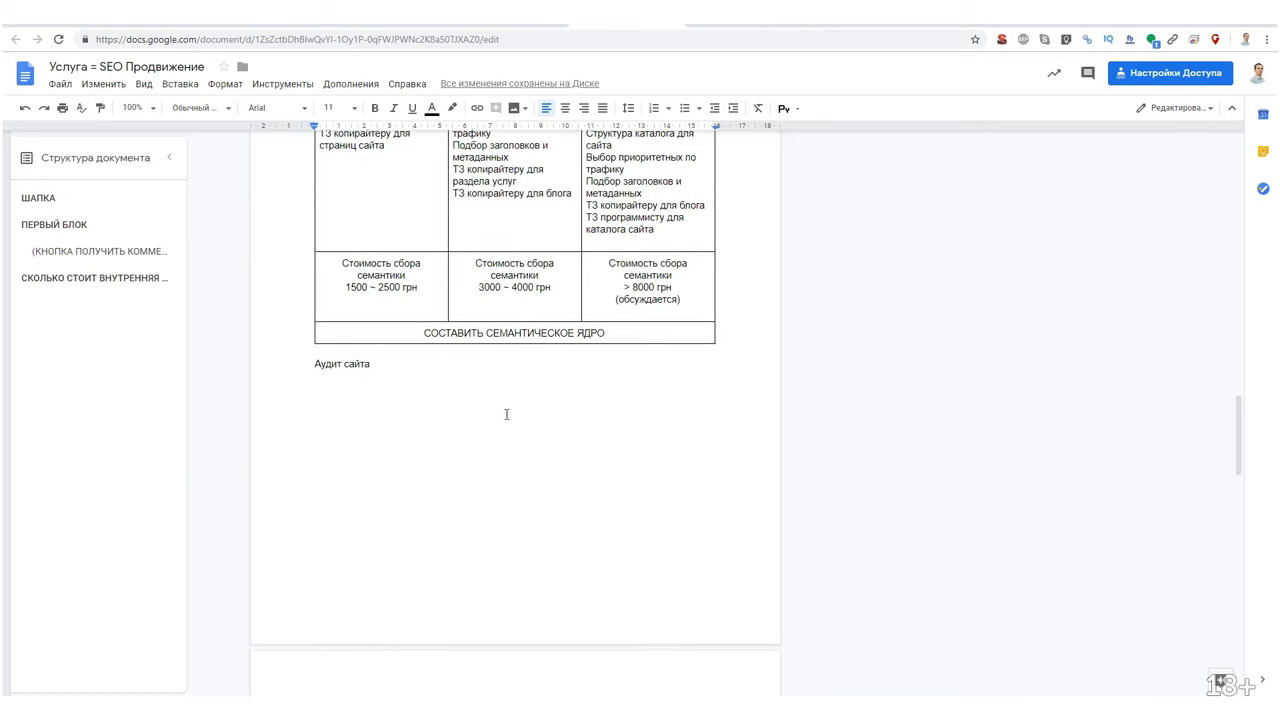
scroll(501, 406, "up", 3)
scroll(695, 440, "down", 9)
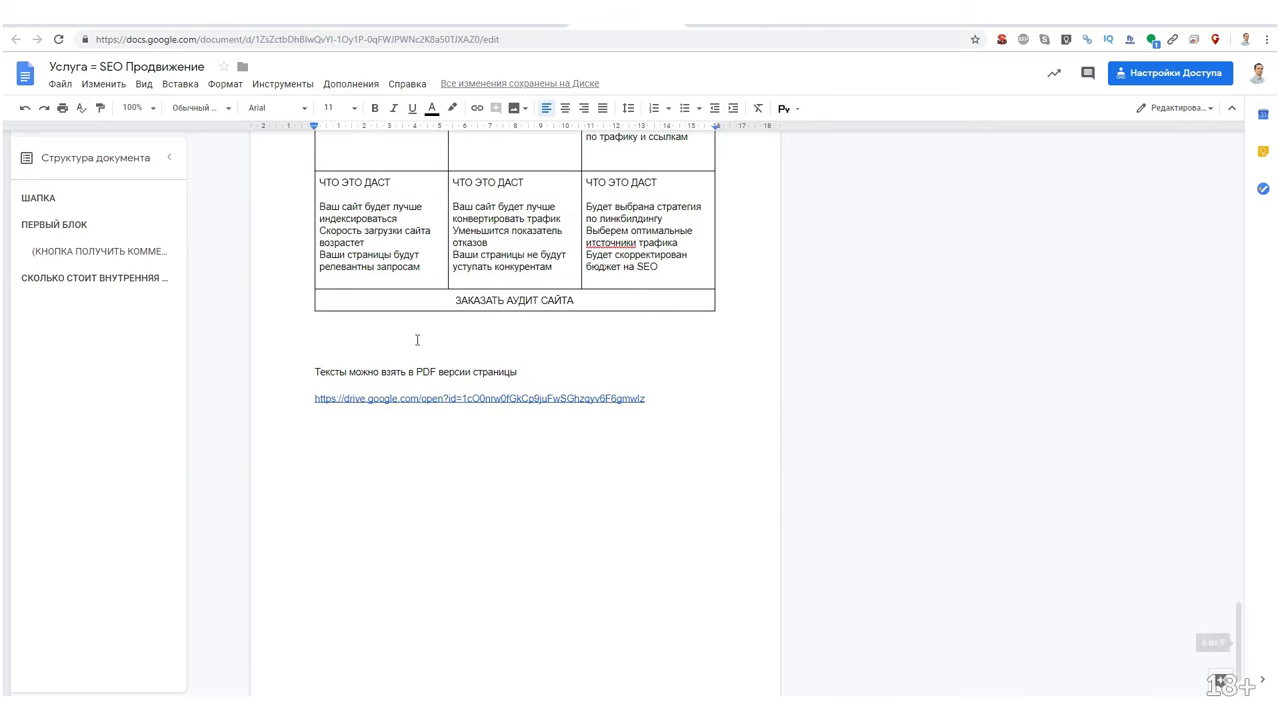
Look through the open documents "ТЗ по разработке страниц услуг и главной" and "Поисковое продвижение" and the design image "ПОИСКОВОЕ ПРОДВИЖЕНИЕ.png".
scroll(543, 405, "up", 6)
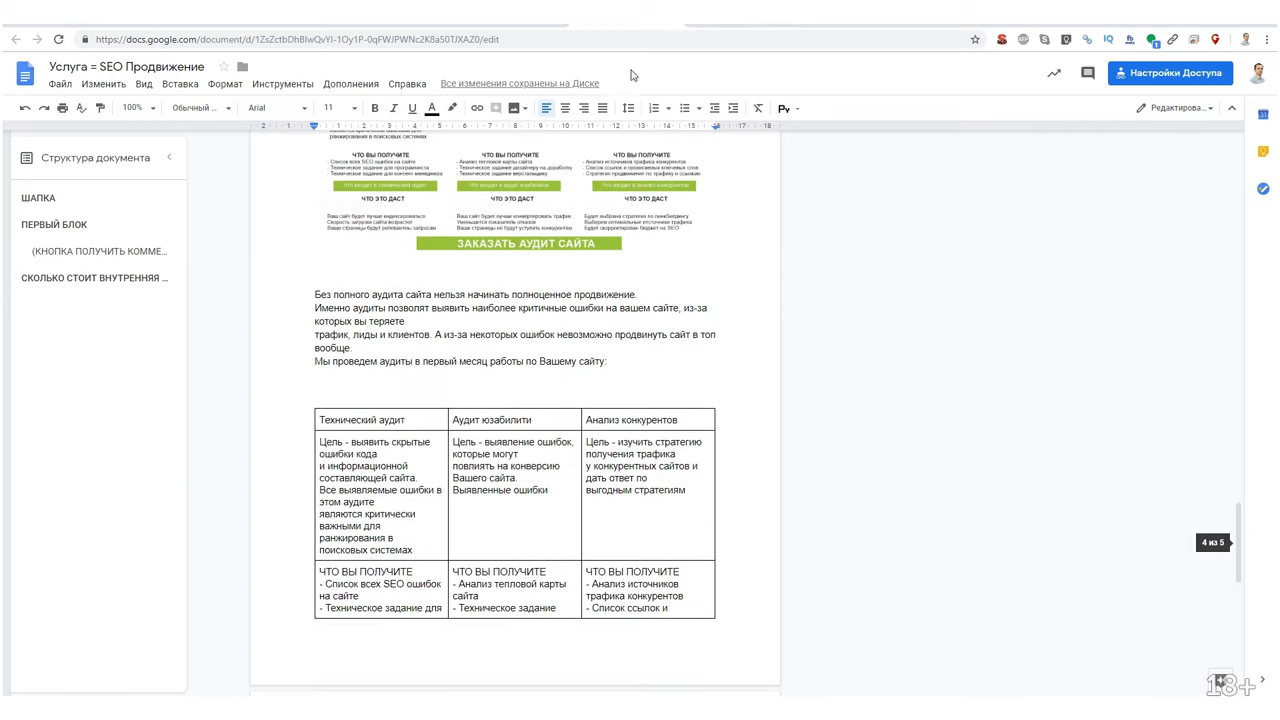
left_click(727, 30)
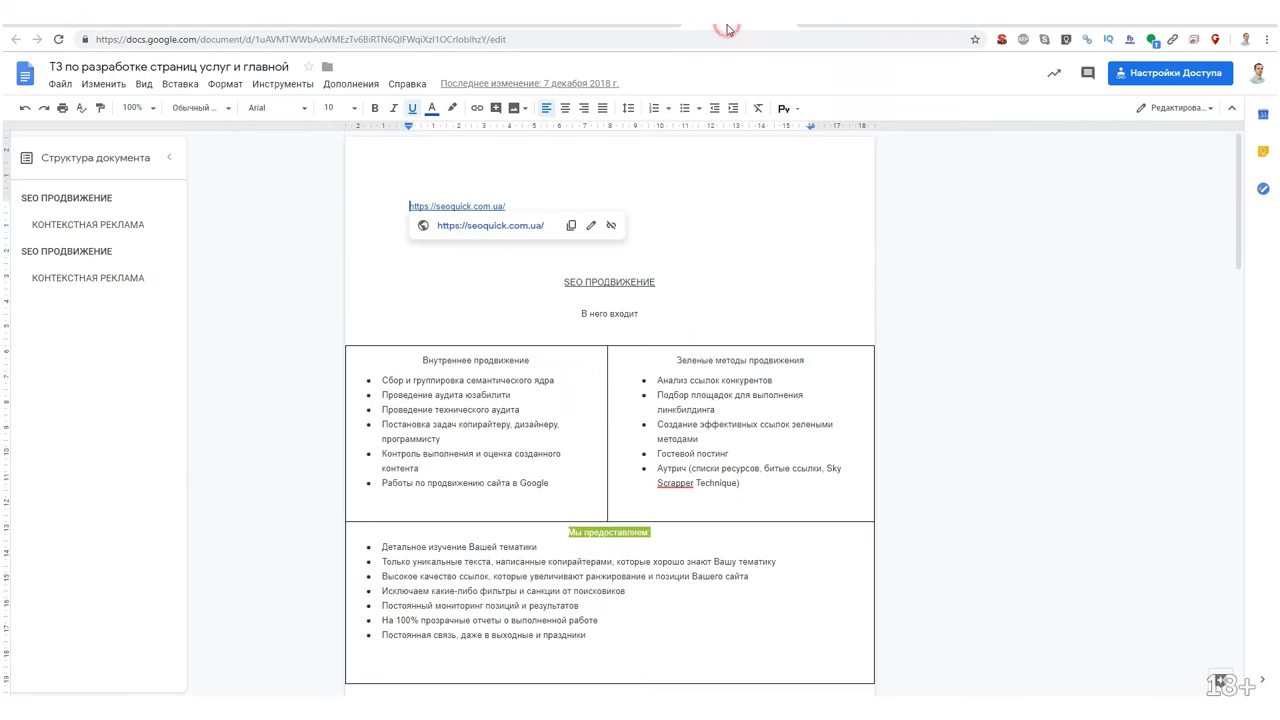
left_click(820, 30)
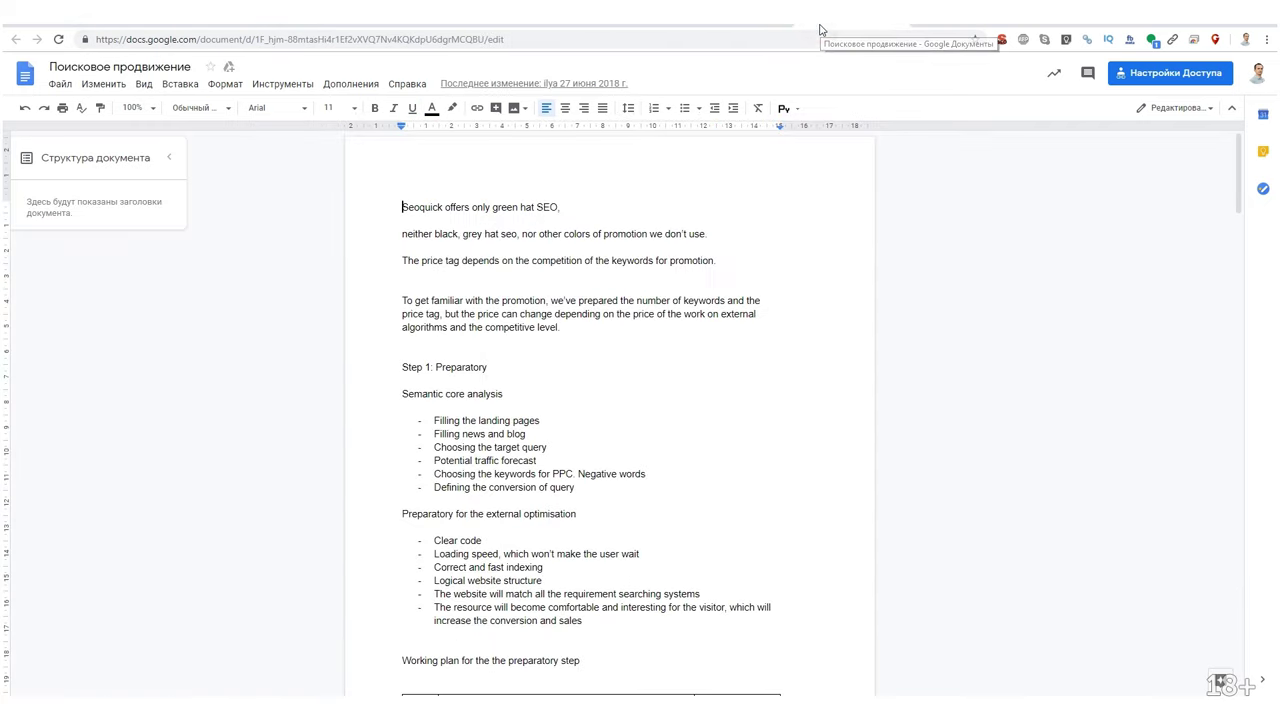
left_click(933, 30)
left_click(626, 179)
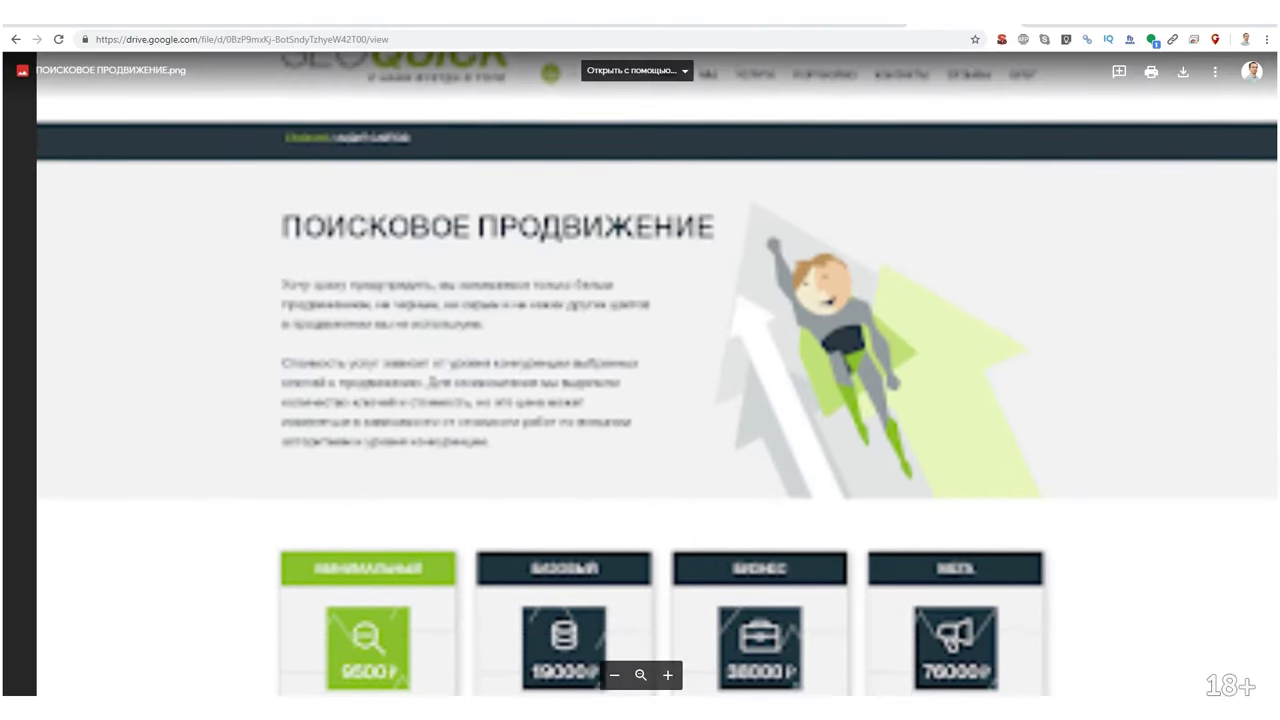
Preview "Страница услуг_SEO продвижение_com_ua.png" from the Drive folder "seo продвижение" and examine the page mockup from the header down to the footer.
key("Escape")
double_click(425, 194)
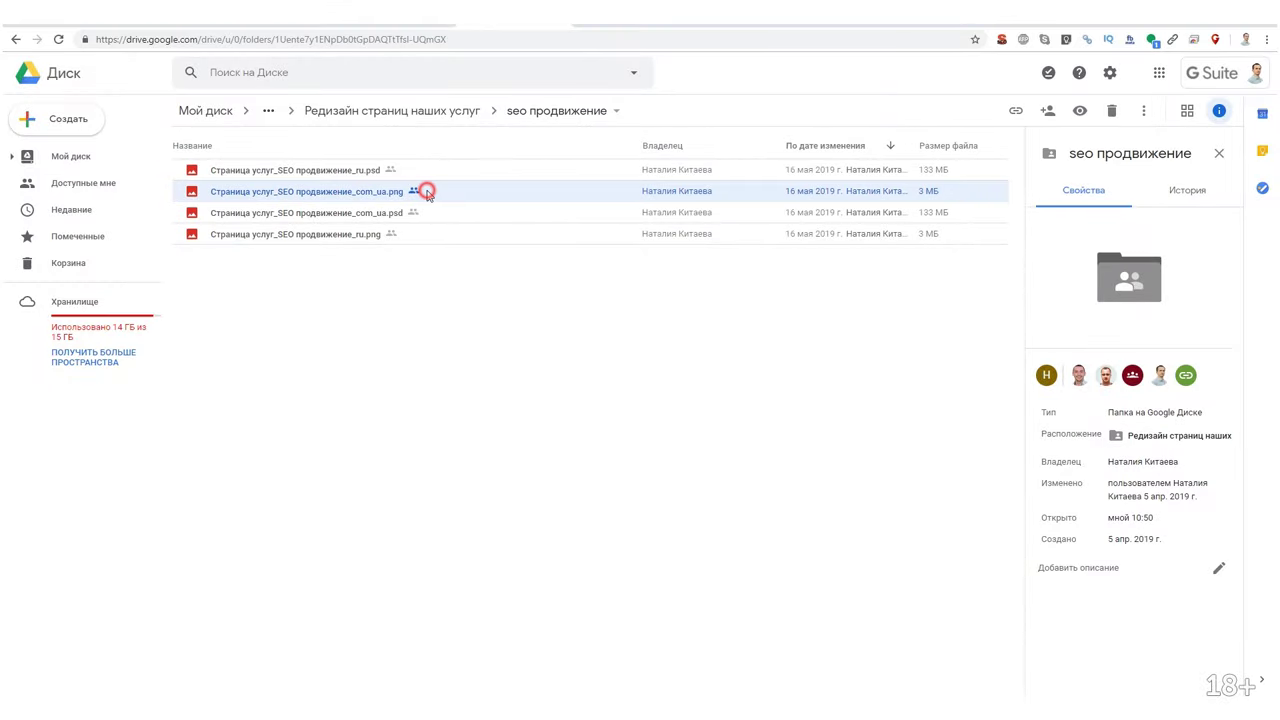
left_click(641, 174)
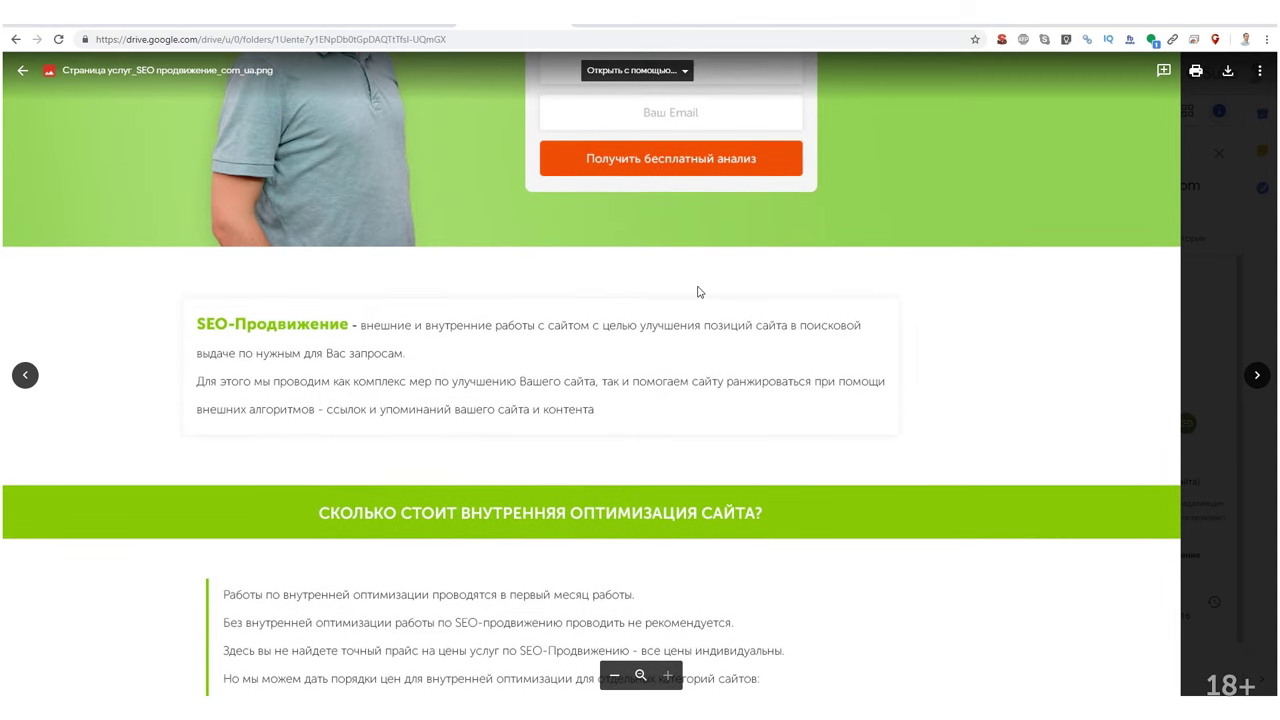
left_click_drag(714, 359, 587, 295)
scroll(606, 366, "down", 8)
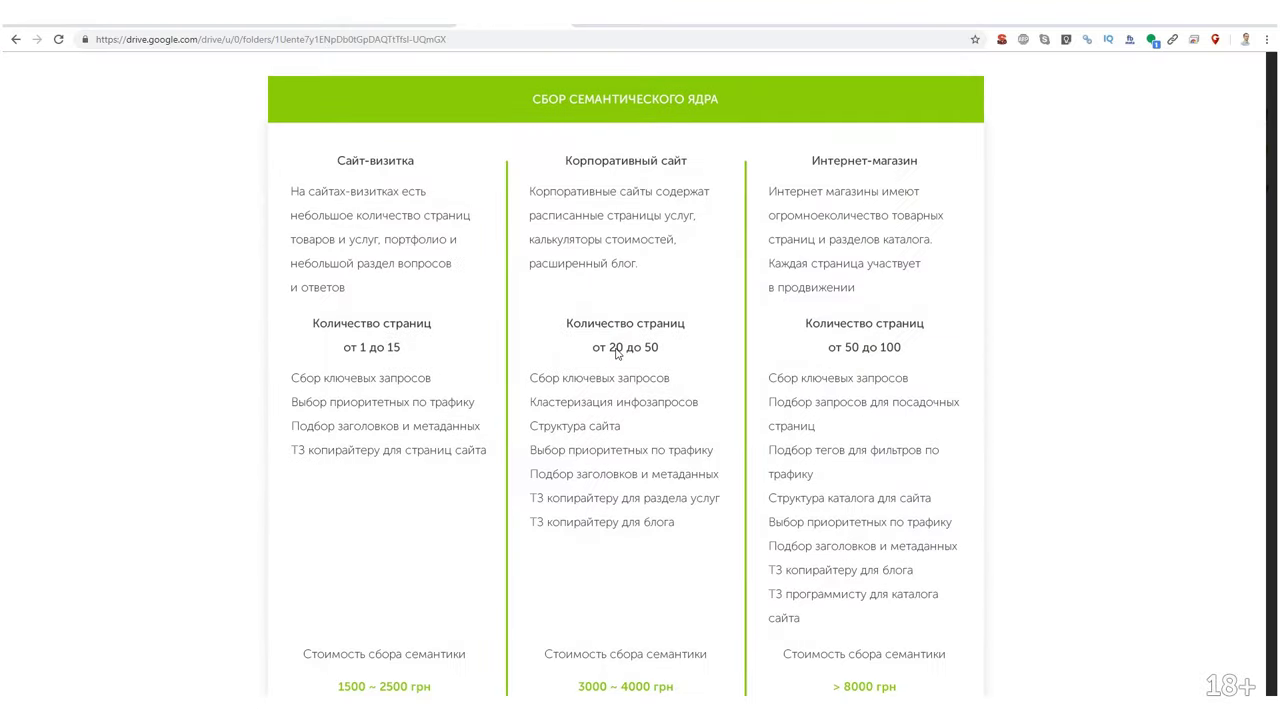
scroll(664, 454, "down", 10)
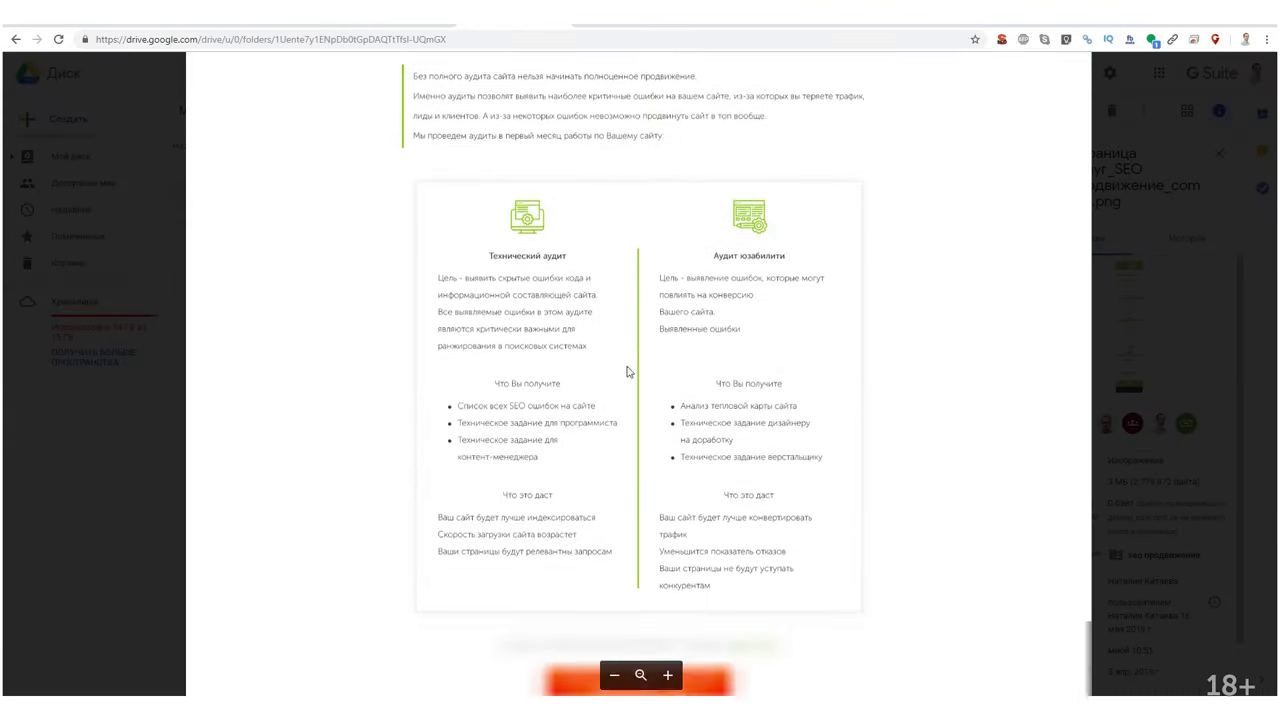
scroll(620, 366, "down", 10)
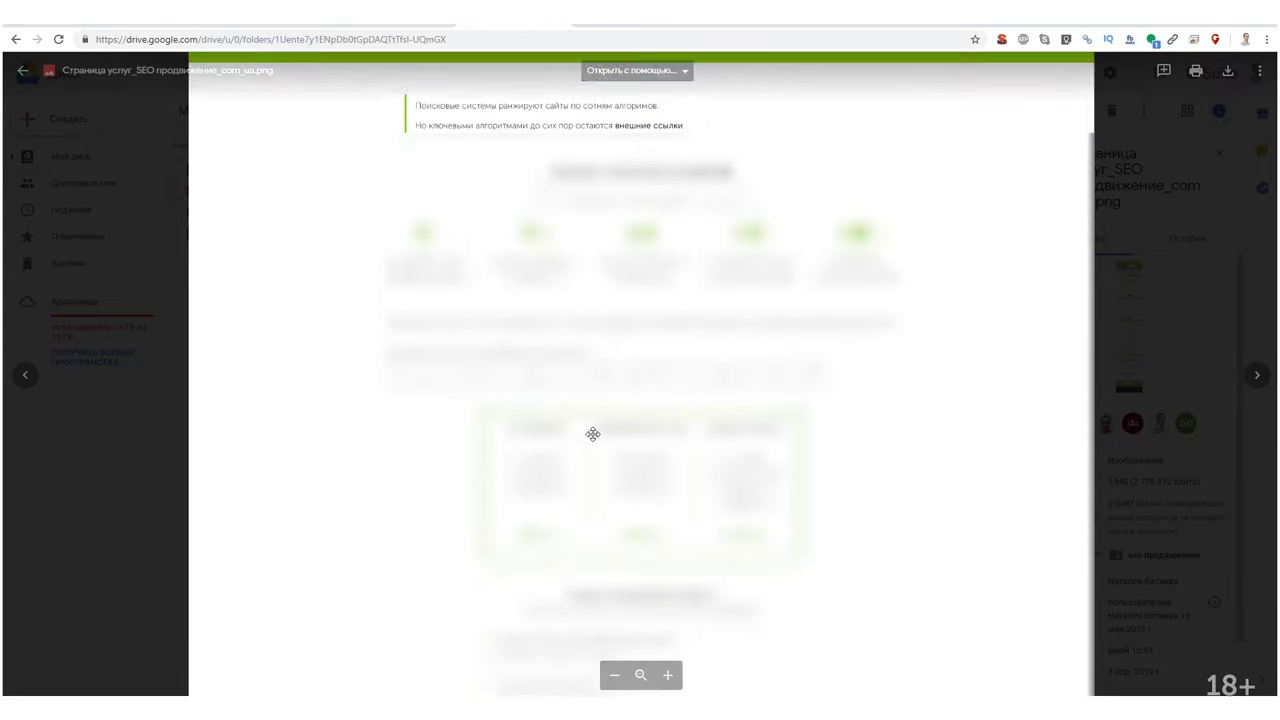
scroll(597, 423, "down", 5)
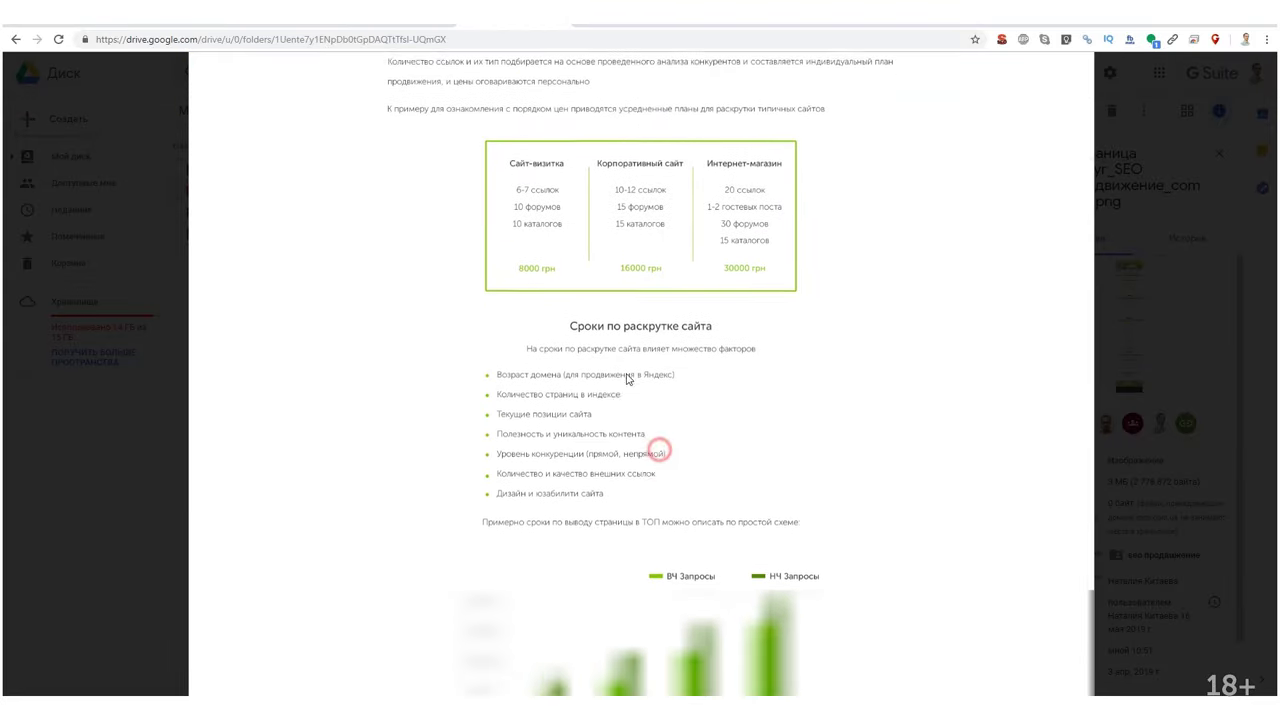
scroll(634, 415, "down", 2)
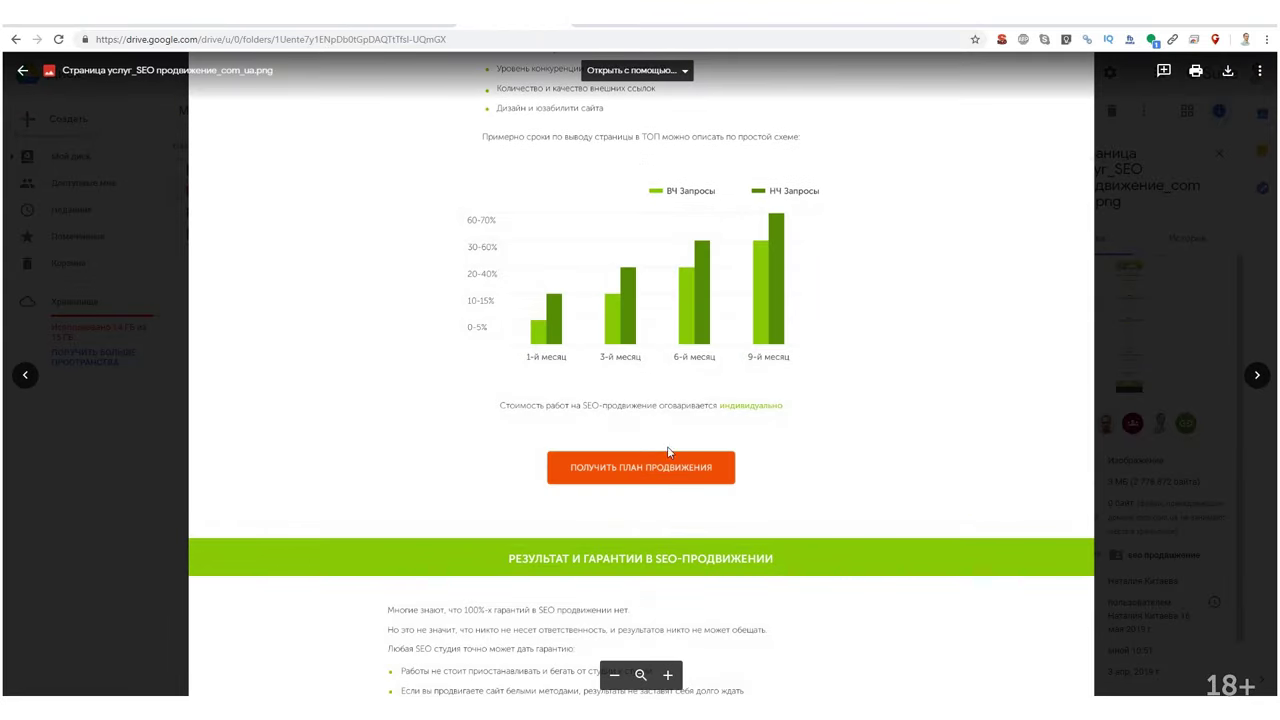
scroll(638, 412, "down", 5)
scroll(638, 412, "down", 8)
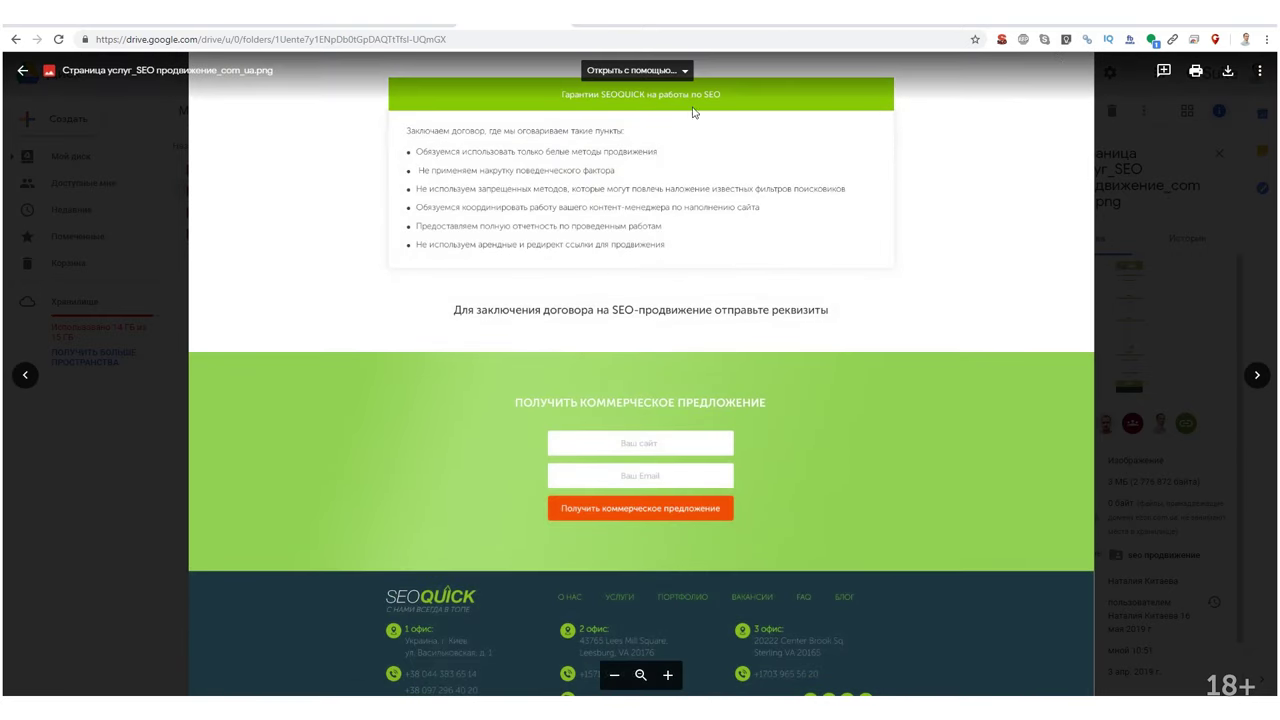
Examine the brief "ТЗ по разработке страниц услуг и главной" from its SEO ПРОДВИЖЕНИЕ tables to the КОНТЕКСТНАЯ РЕКЛАМА section.
left_click(609, 30)
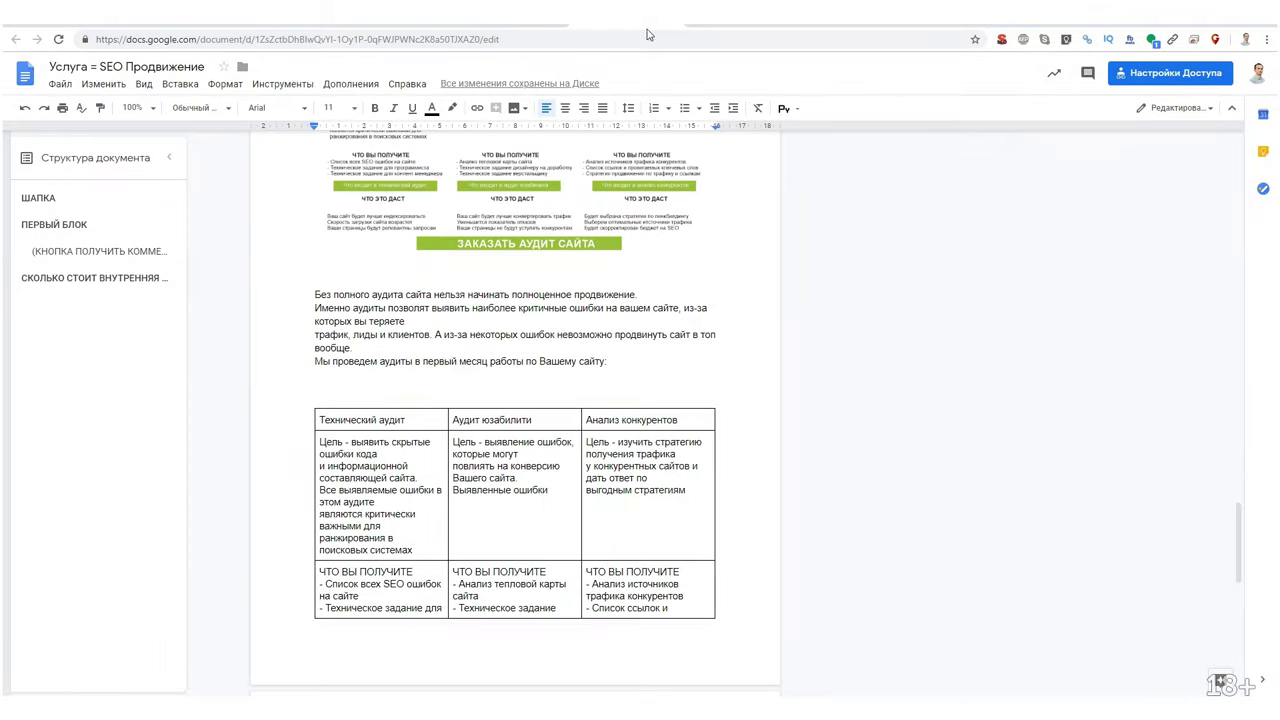
left_click(703, 30)
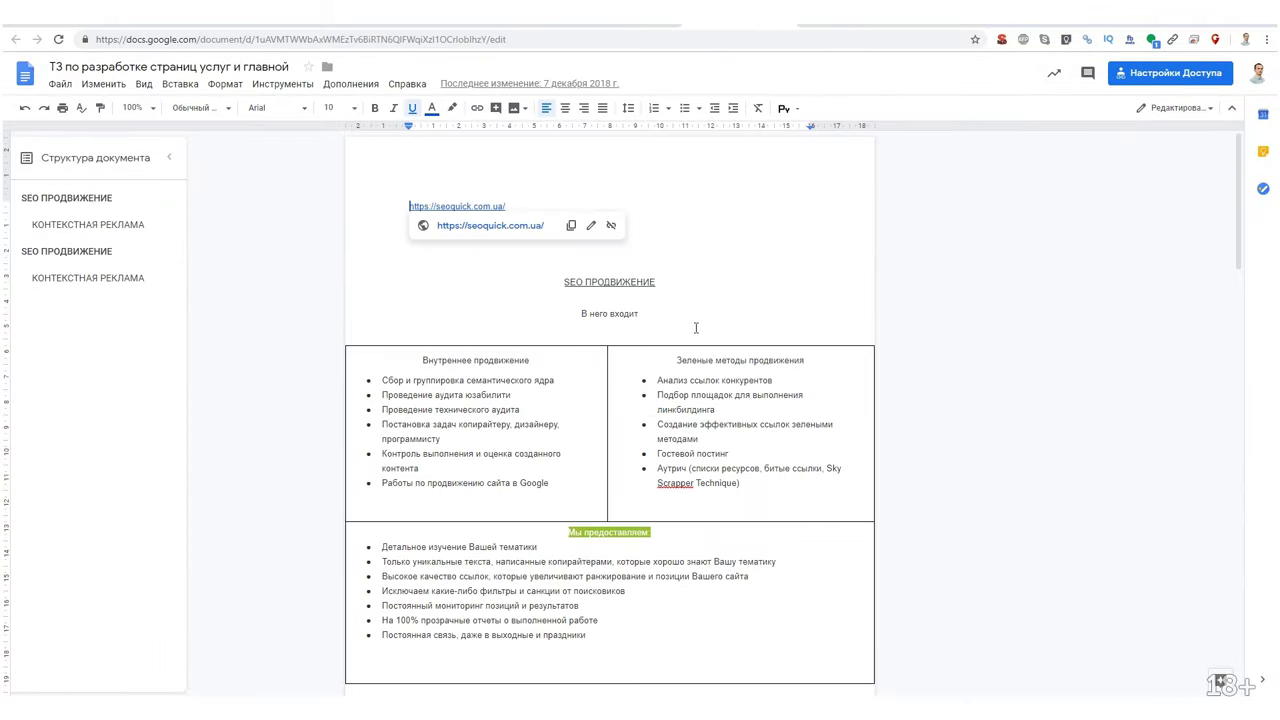
scroll(696, 328, "down", 13)
scroll(692, 333, "down", 8)
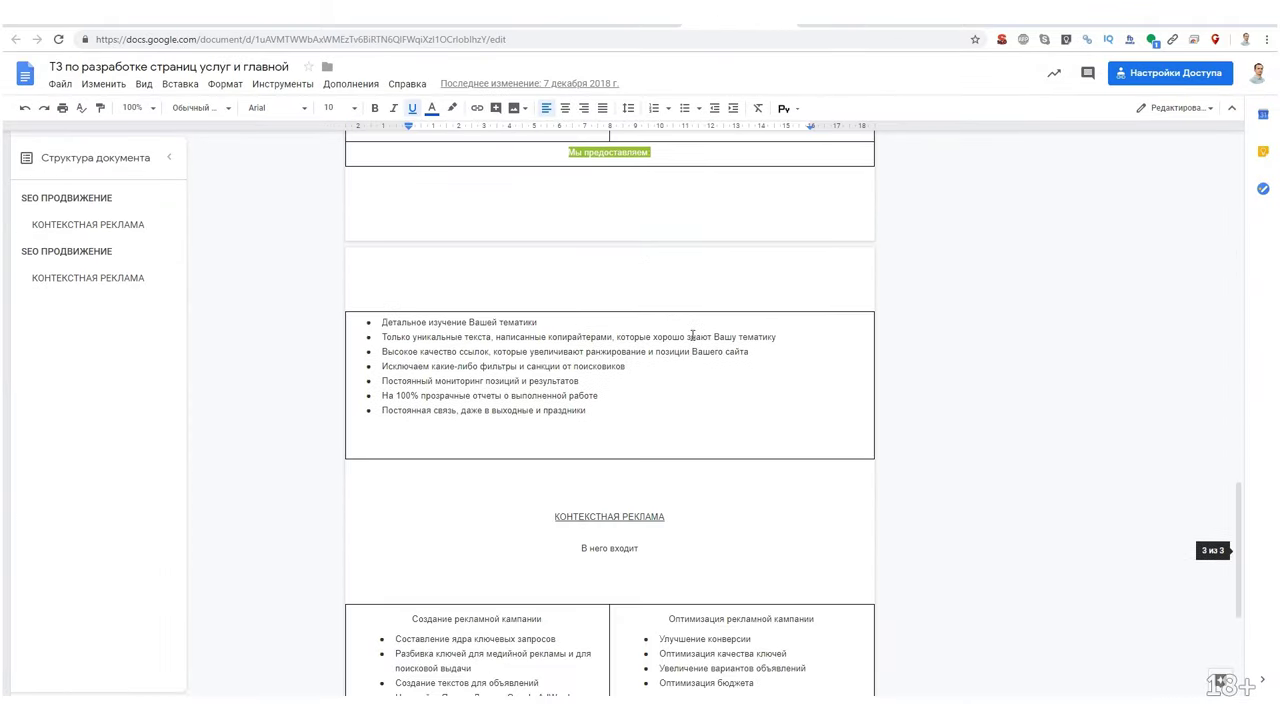
Load seoquick.com.ua in place of the "Поисковое продвижение" document and examine the home page's SEO-ПРОДВИЖЕНИЕ, "Мы предоставляем" and "Мы гарантируем" blocks.
left_click(805, 29)
left_click(760, 44)
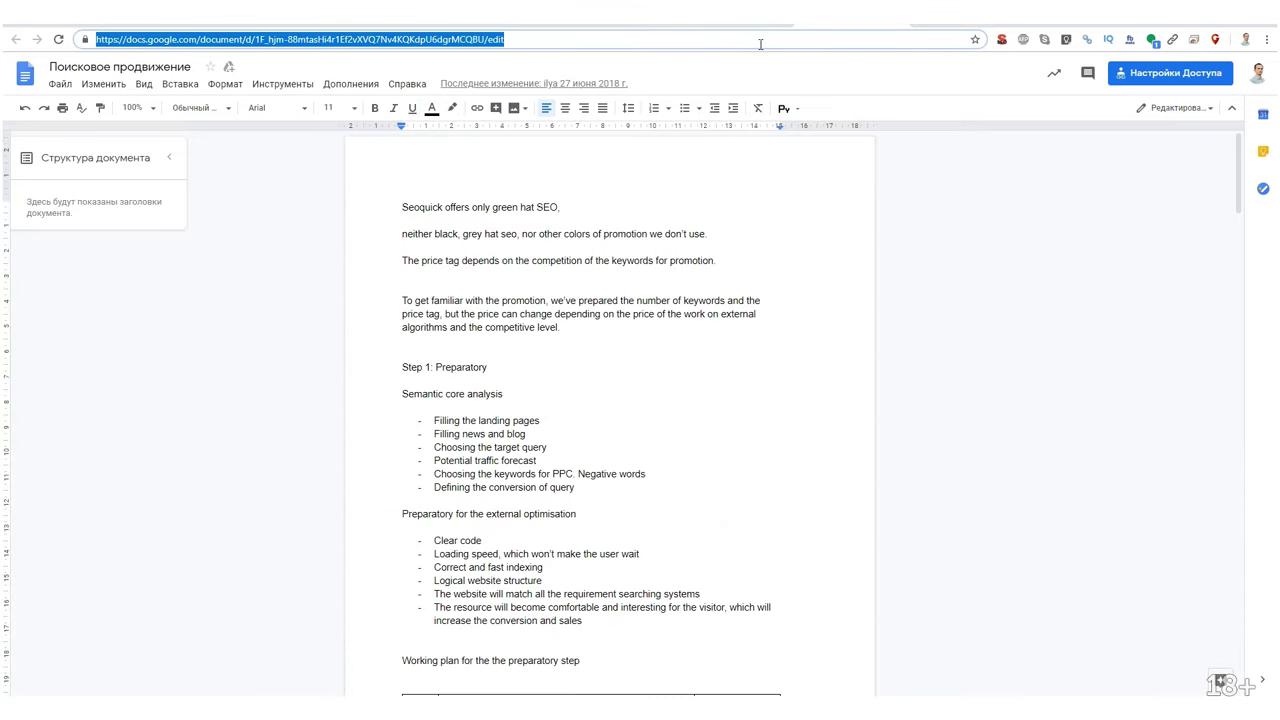
type("seoq")
key("Return")
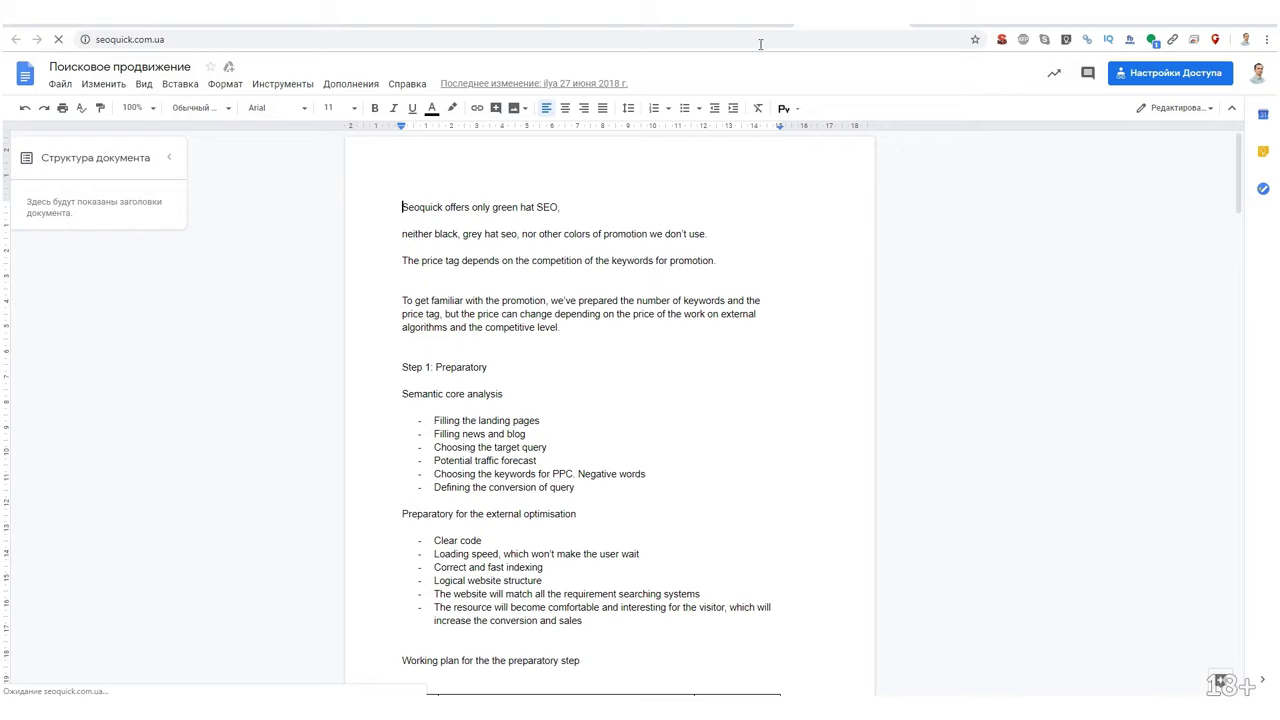
scroll(746, 331, "down", 5)
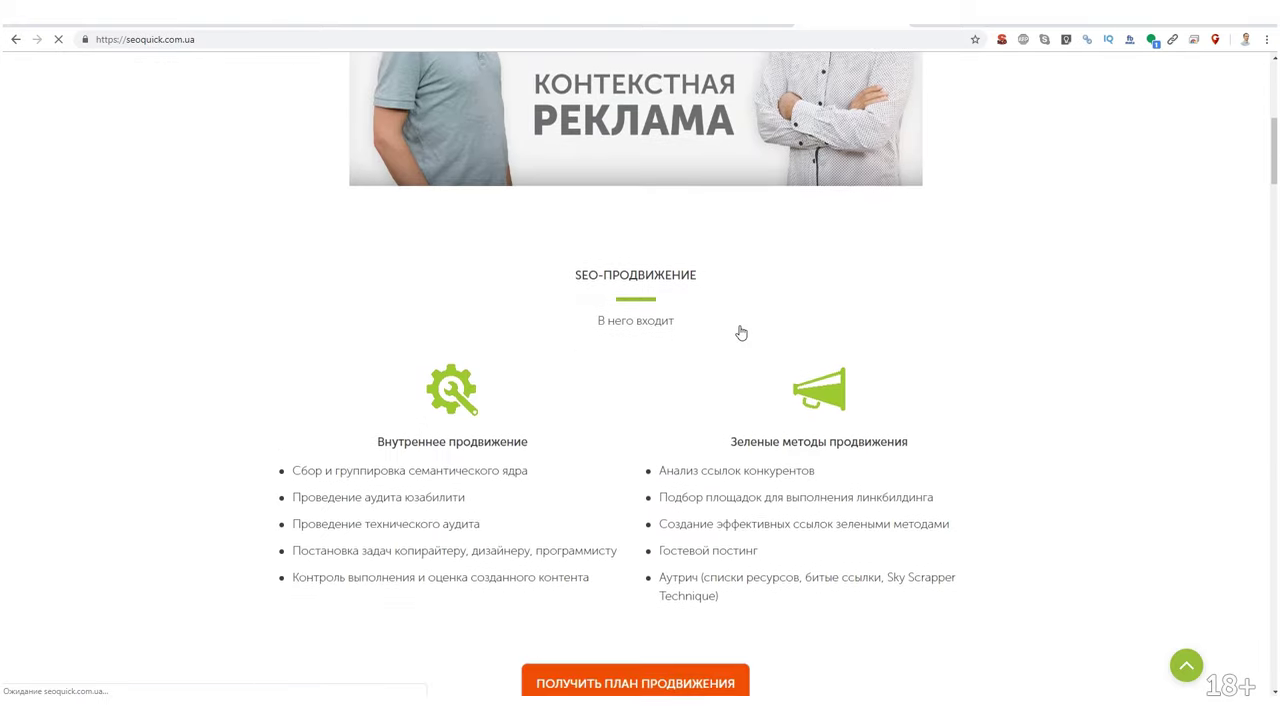
scroll(741, 333, "down", 1)
left_click_drag(363, 310, 911, 484)
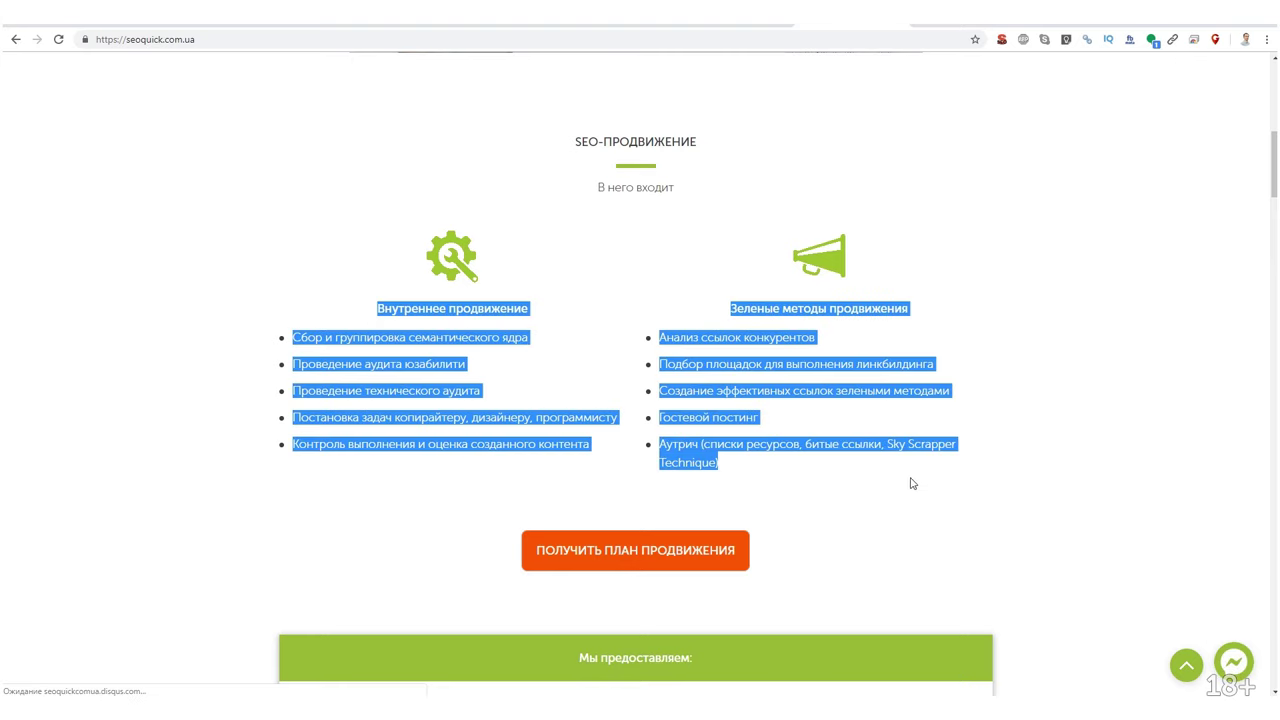
scroll(900, 480, "down", 5)
left_click_drag(316, 104, 363, 357)
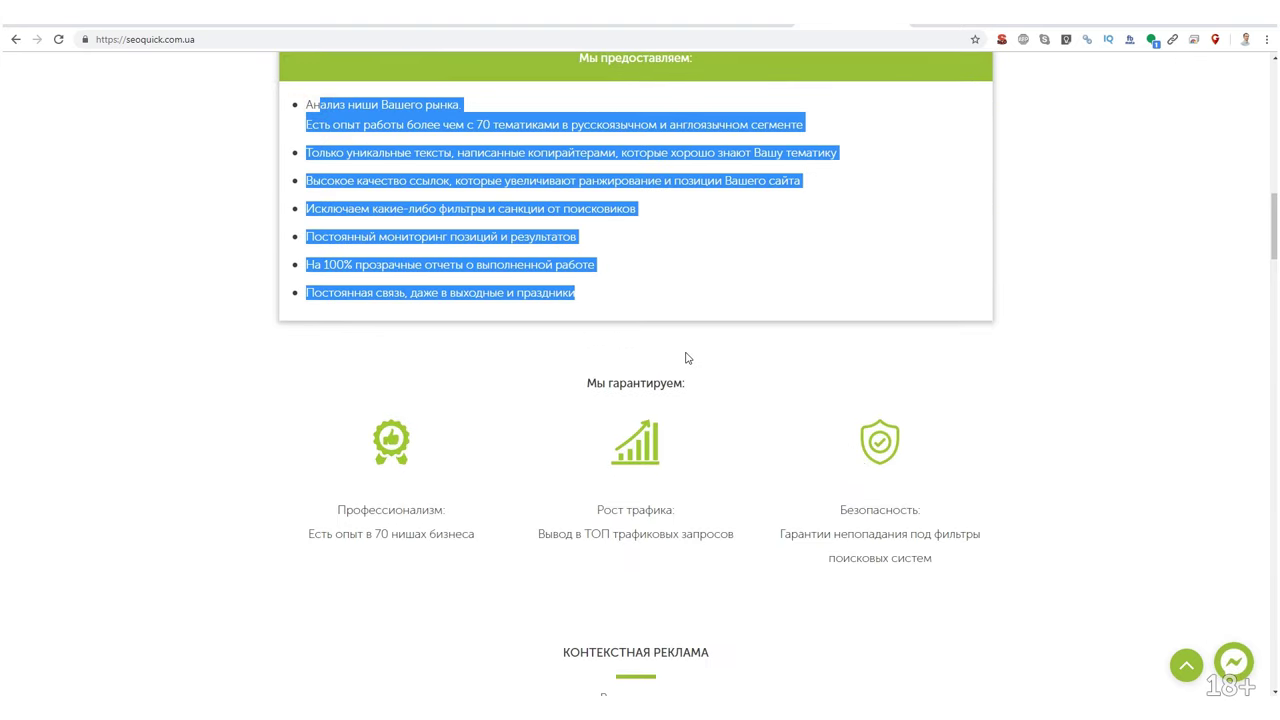
scroll(674, 374, "down", 2)
left_click_drag(341, 249, 806, 443)
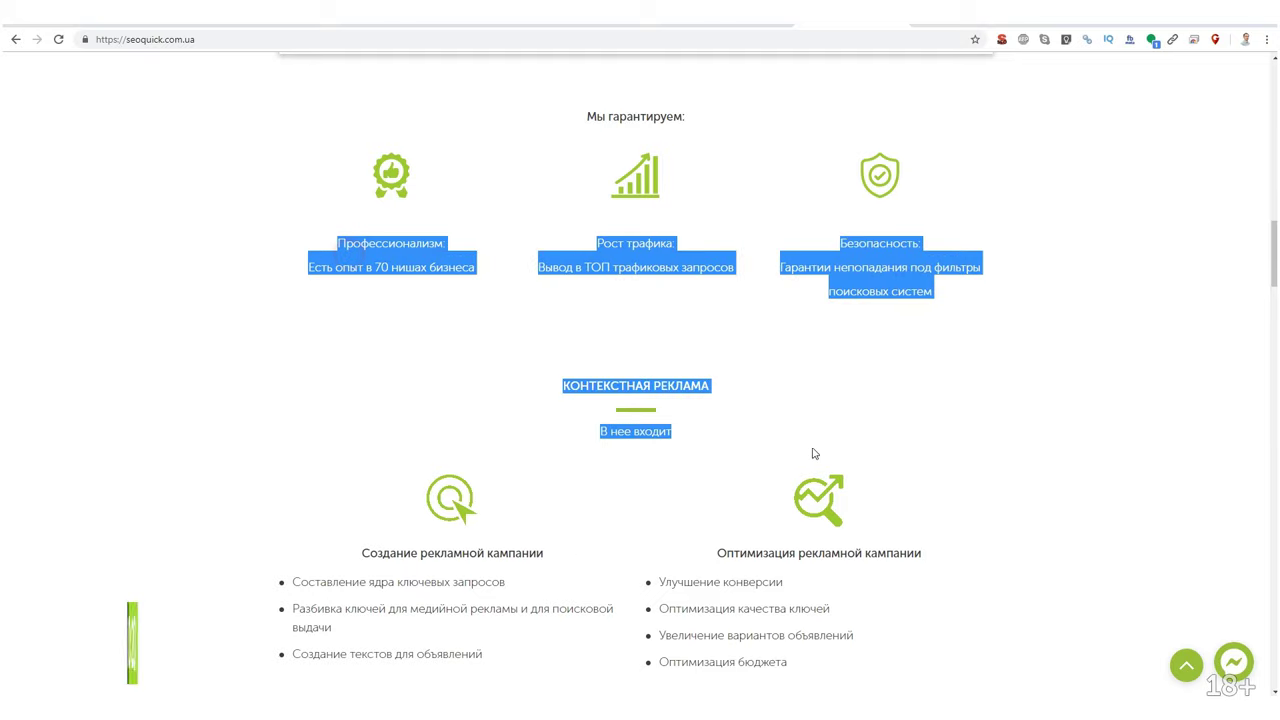
Review the rest of the seoquick.com.ua home page, from contextual advertising and case studies to the blog, and return to its header.
scroll(797, 500, "down", 2)
scroll(646, 451, "down", 3)
scroll(645, 453, "down", 15)
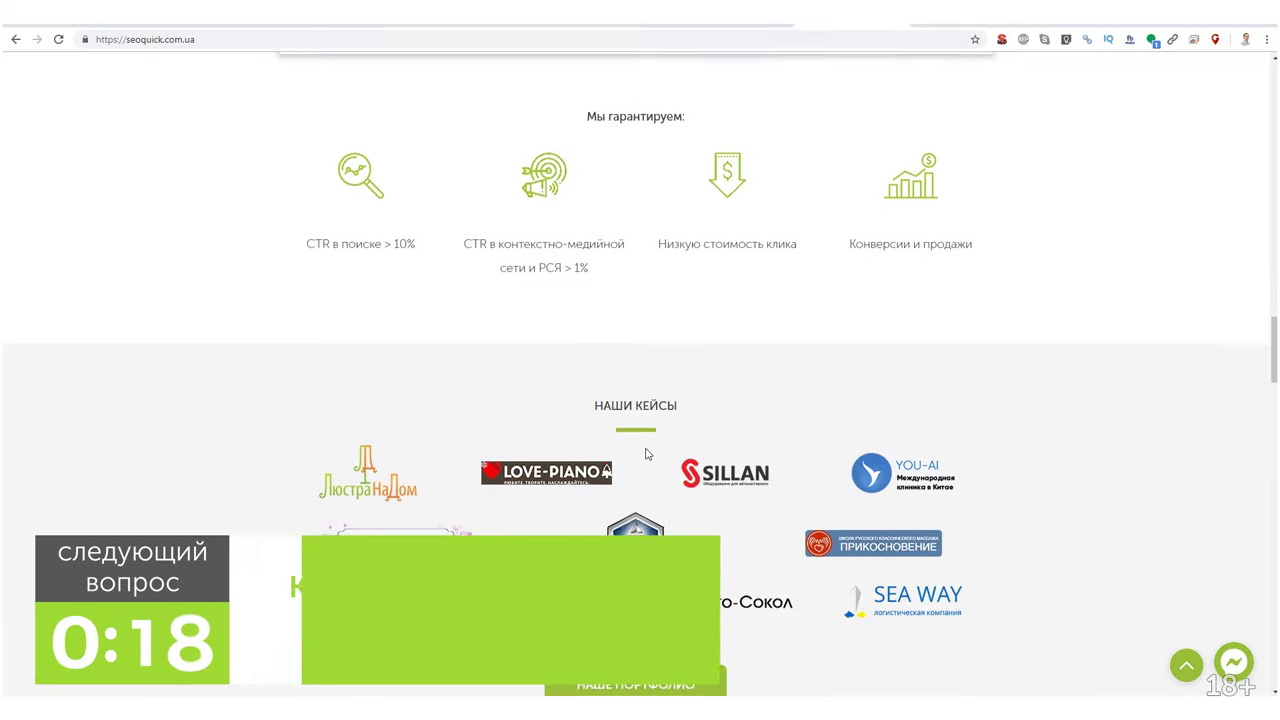
scroll(652, 459, "down", 15)
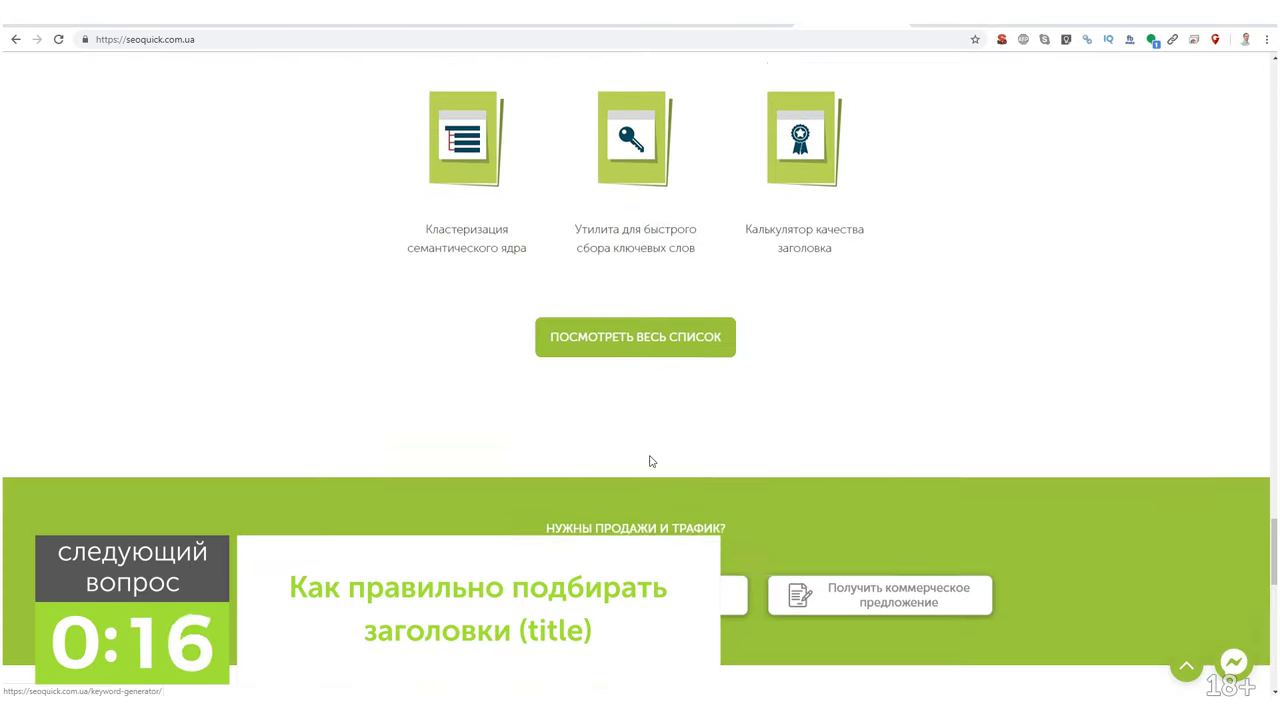
scroll(654, 464, "up", 15)
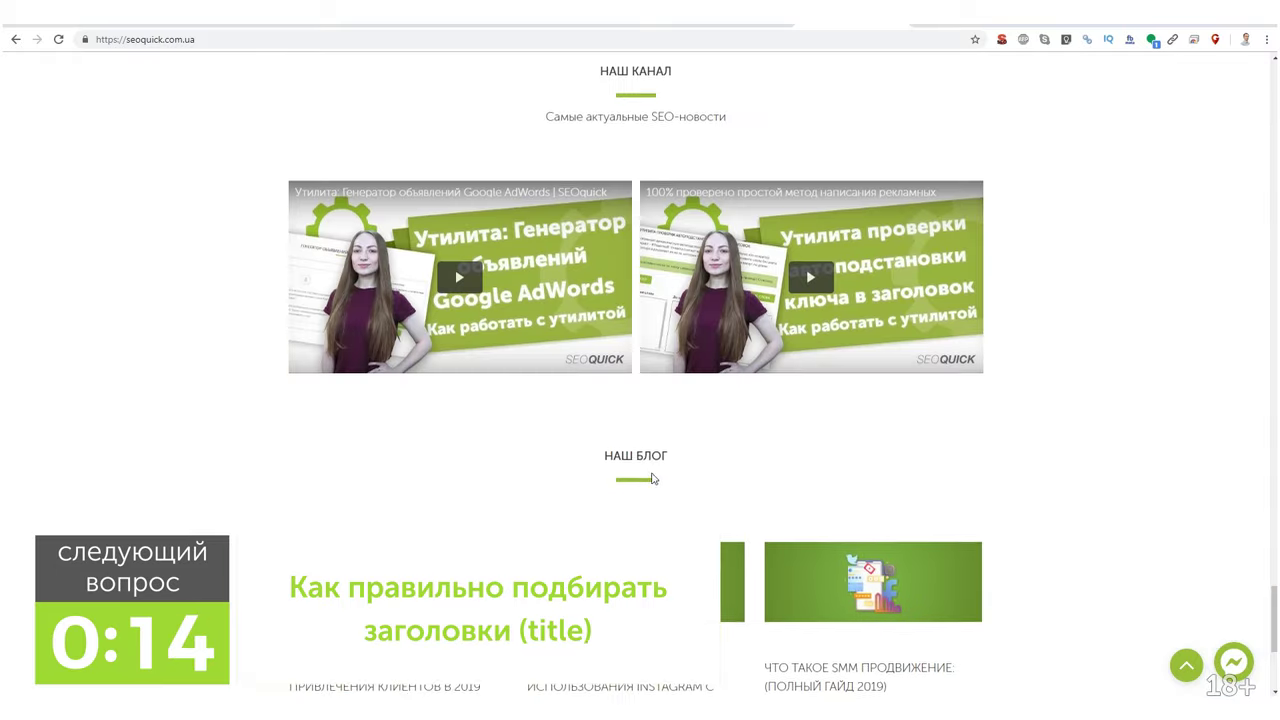
scroll(647, 498, "up", 15)
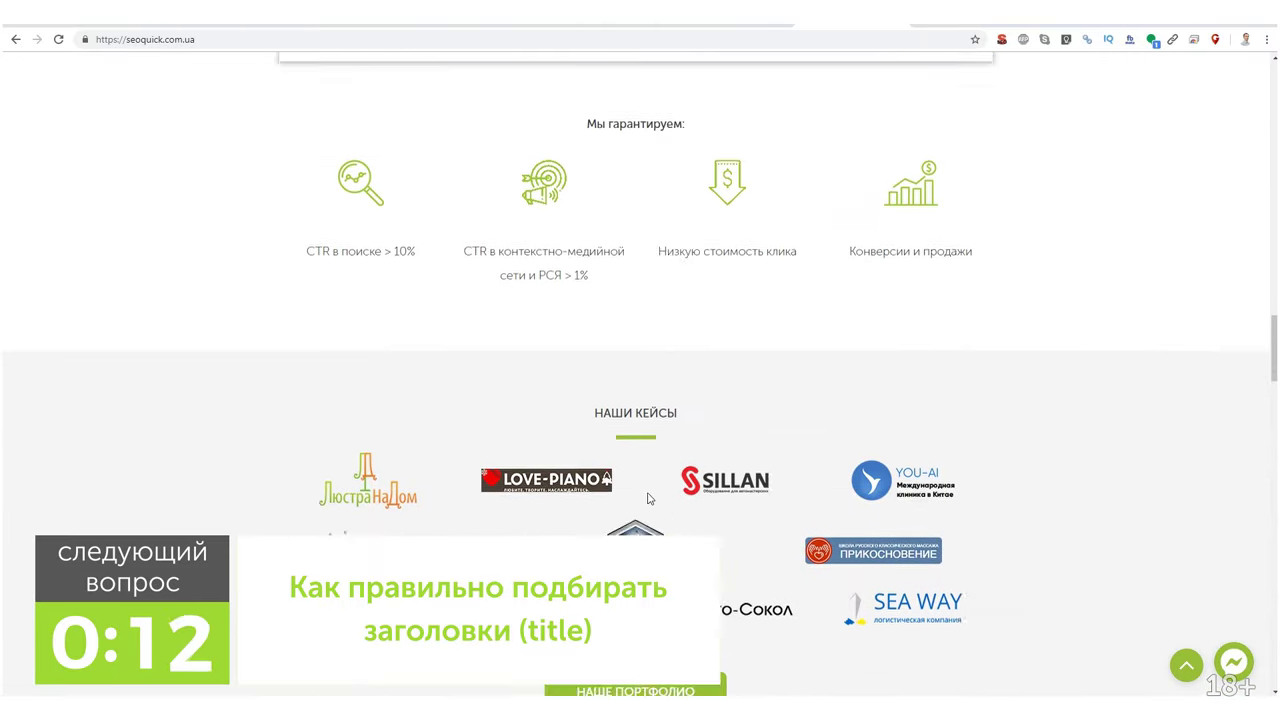
scroll(646, 522, "up", 10)
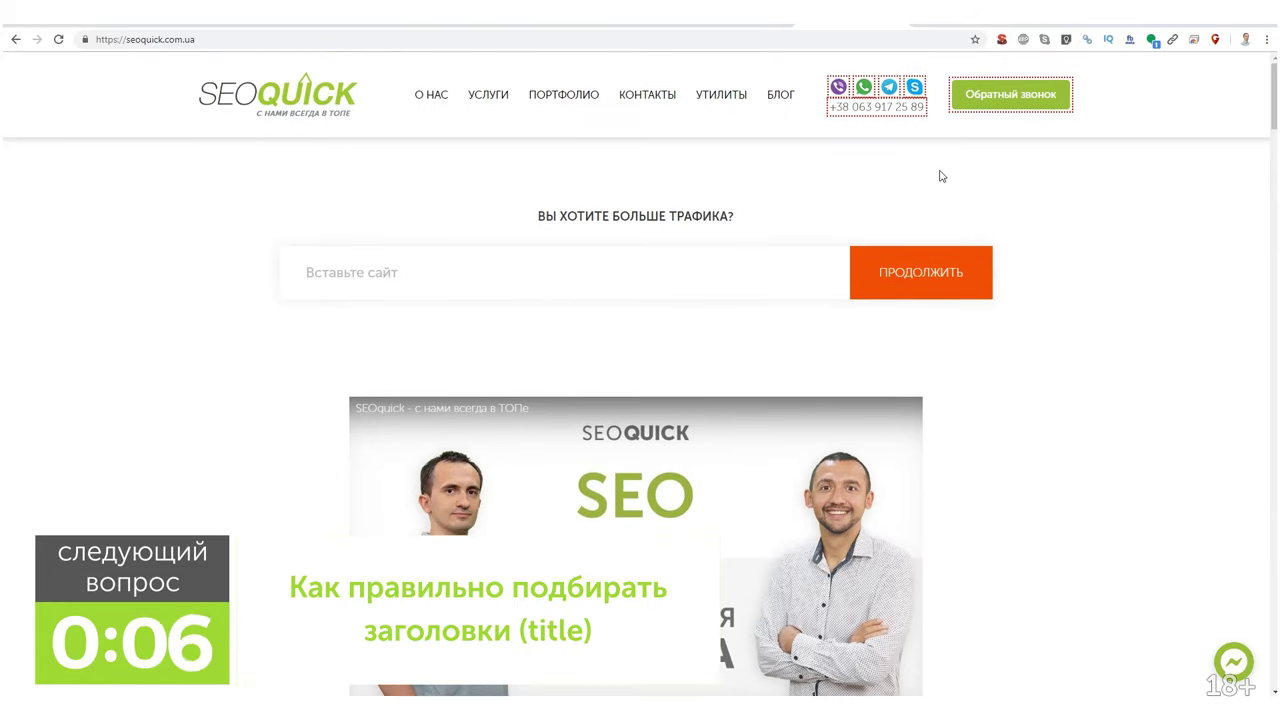
left_click(831, 33)
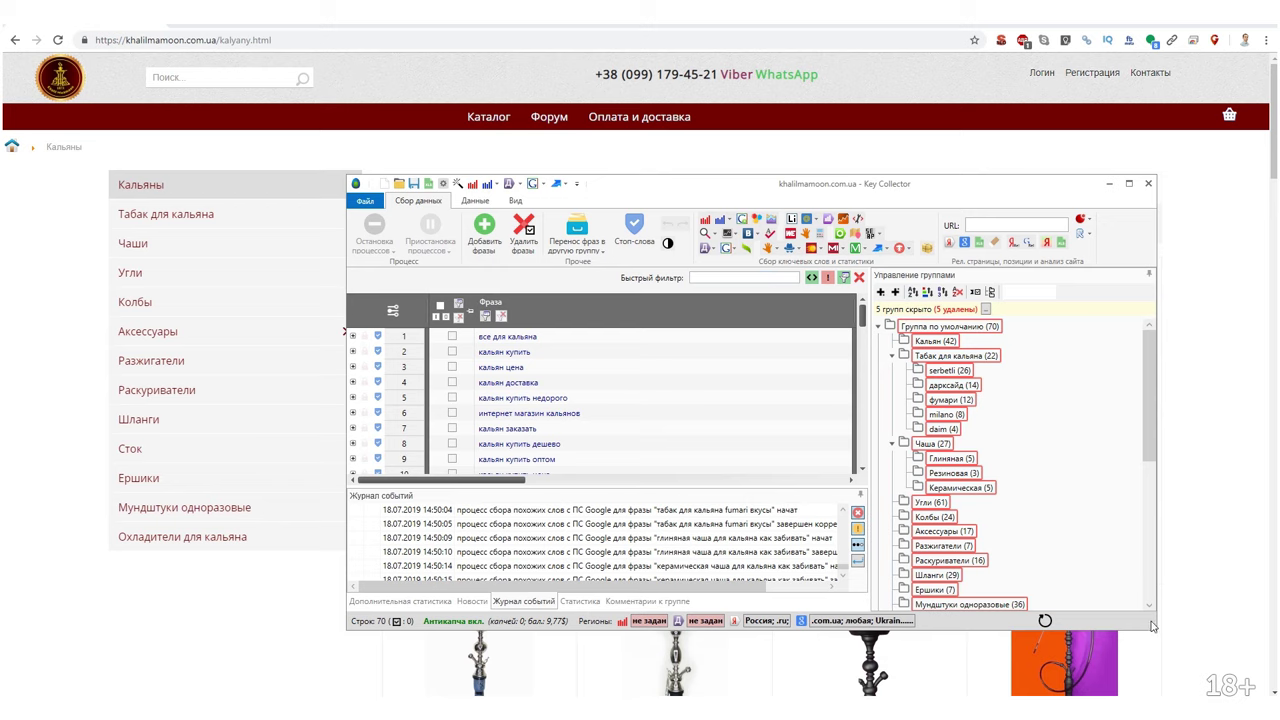
Enlarge the Key Collector window and rename the root group "Группа по умолчанию" as "Главная".
left_click_drag(1157, 632, 1153, 683)
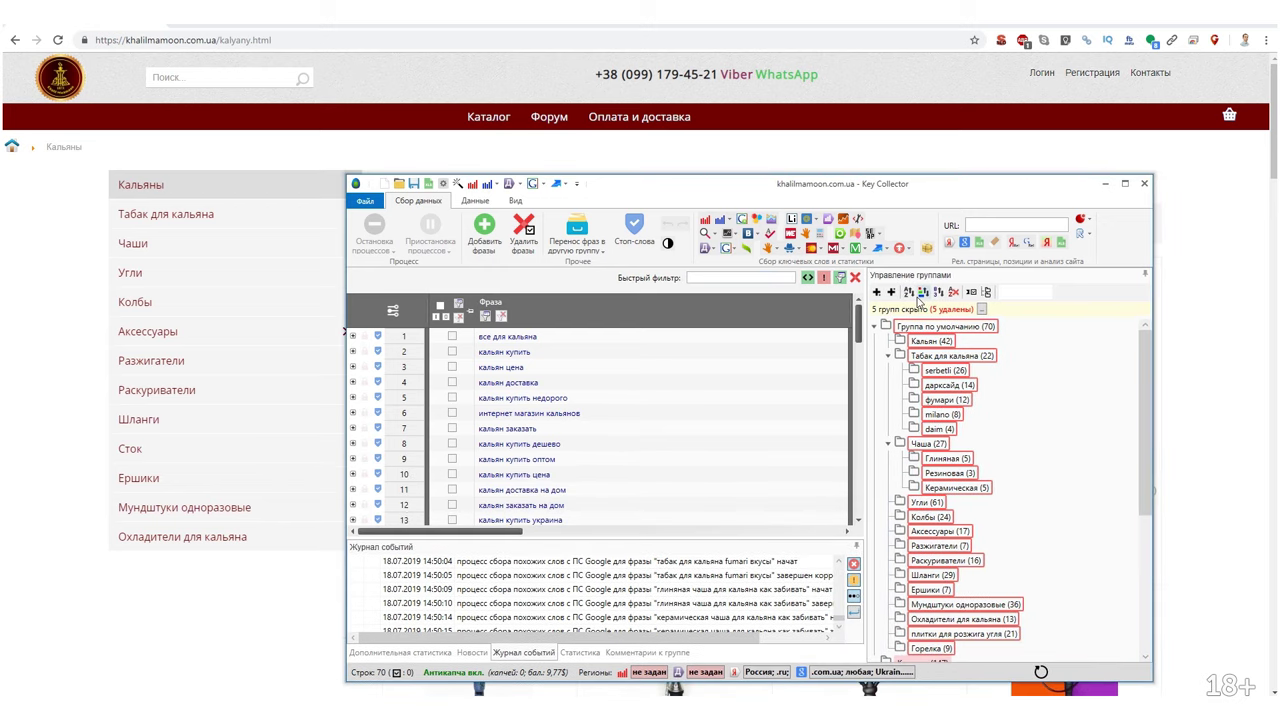
left_click(985, 329)
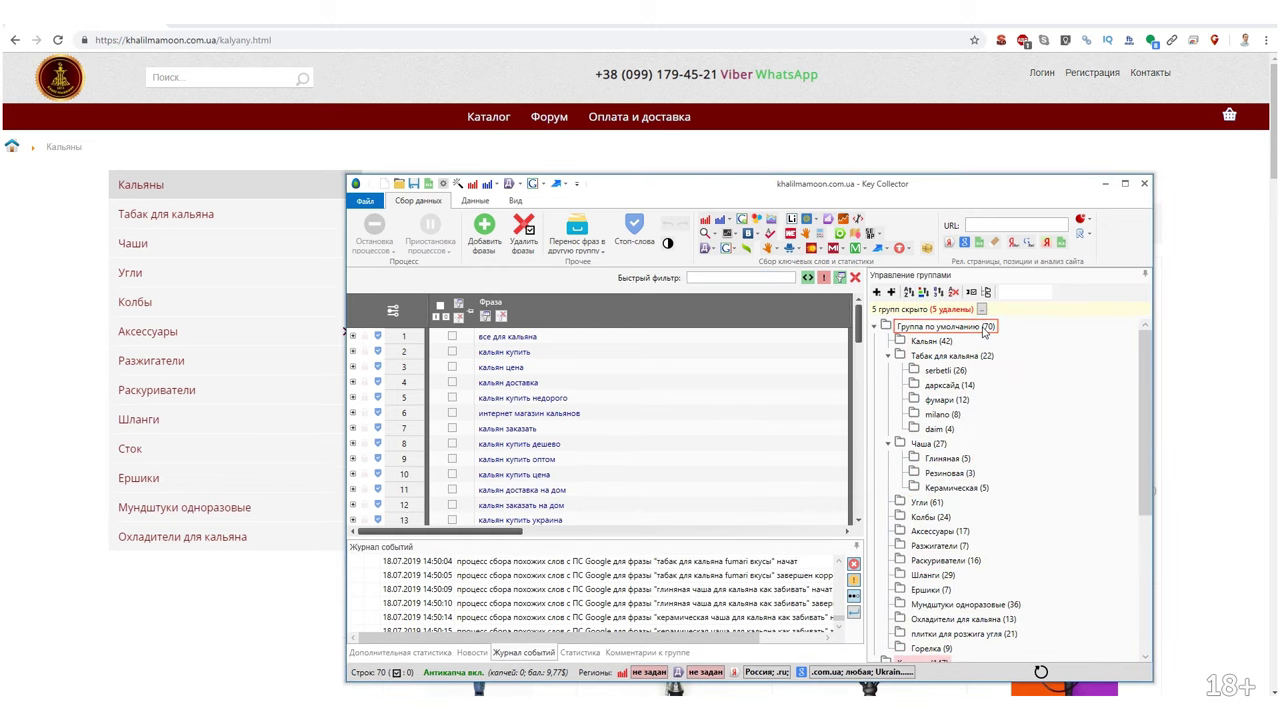
left_click(958, 330)
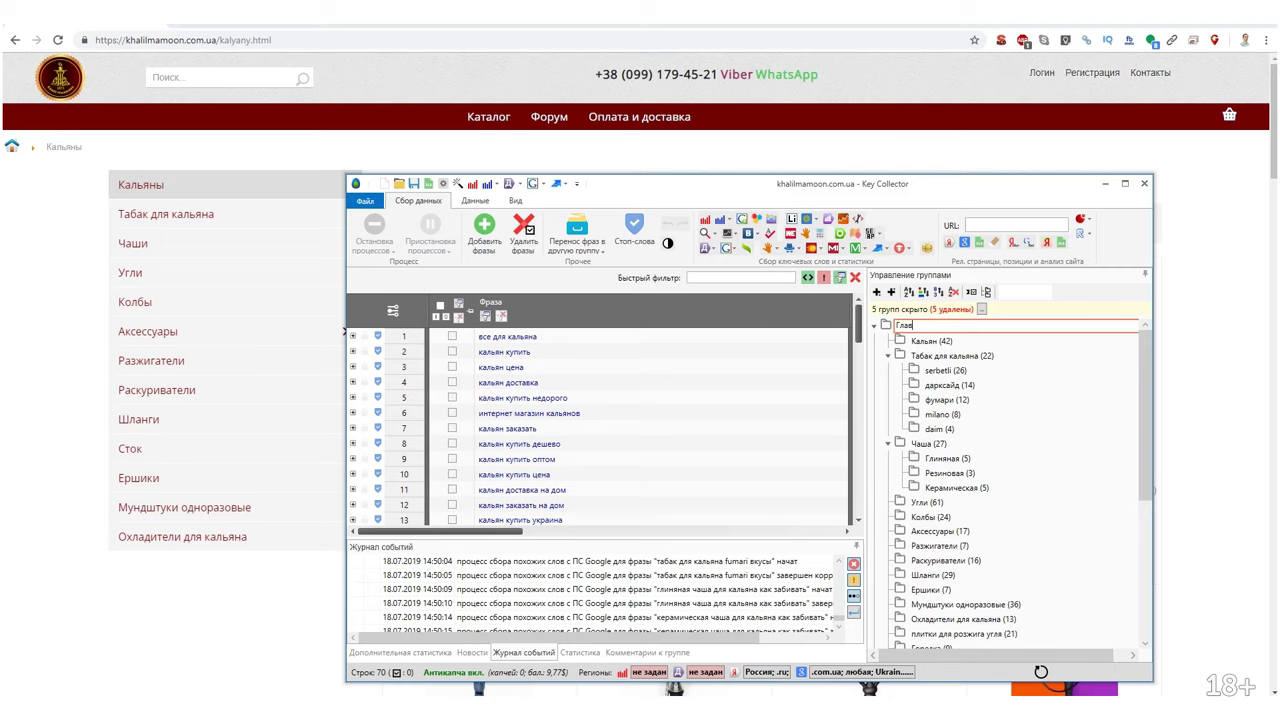
type("Главная")
key("Return")
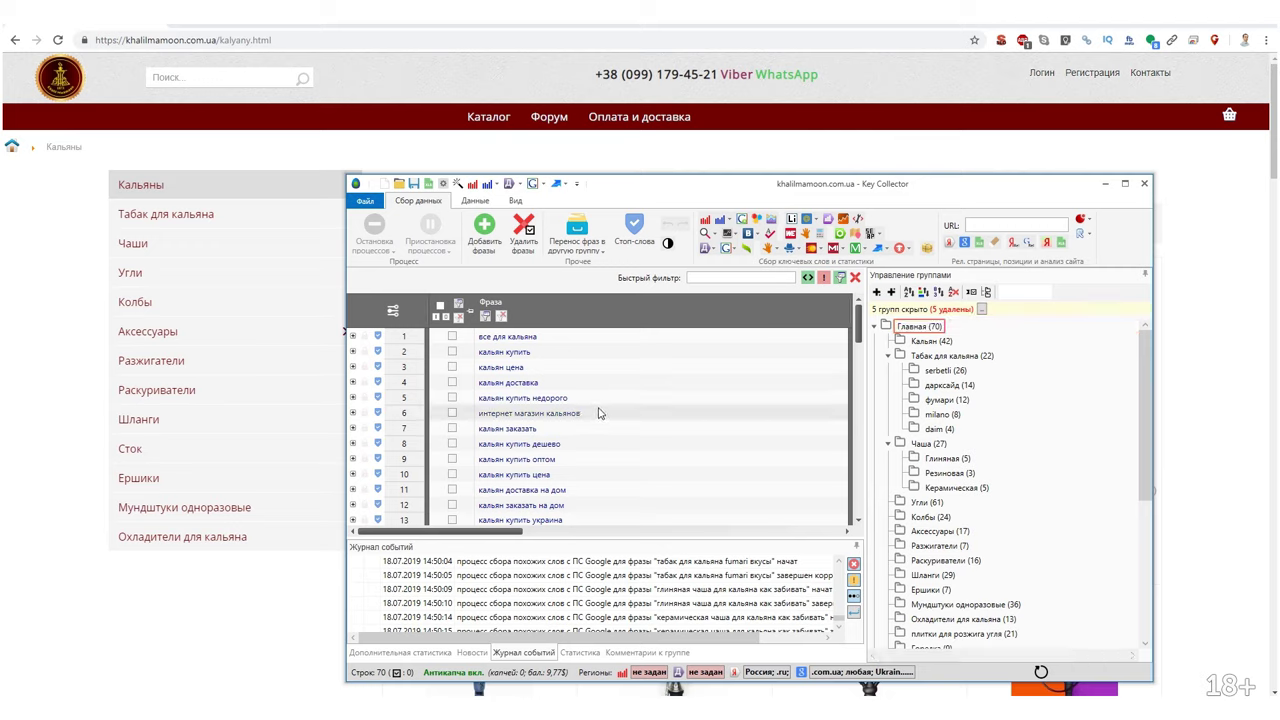
Compare the Кальян group's phrases with the Кальяны catalogue page of khalilmamoon.com.ua, and view the phrases of the Главная group.
left_click(930, 342)
scroll(694, 457, "down", 5)
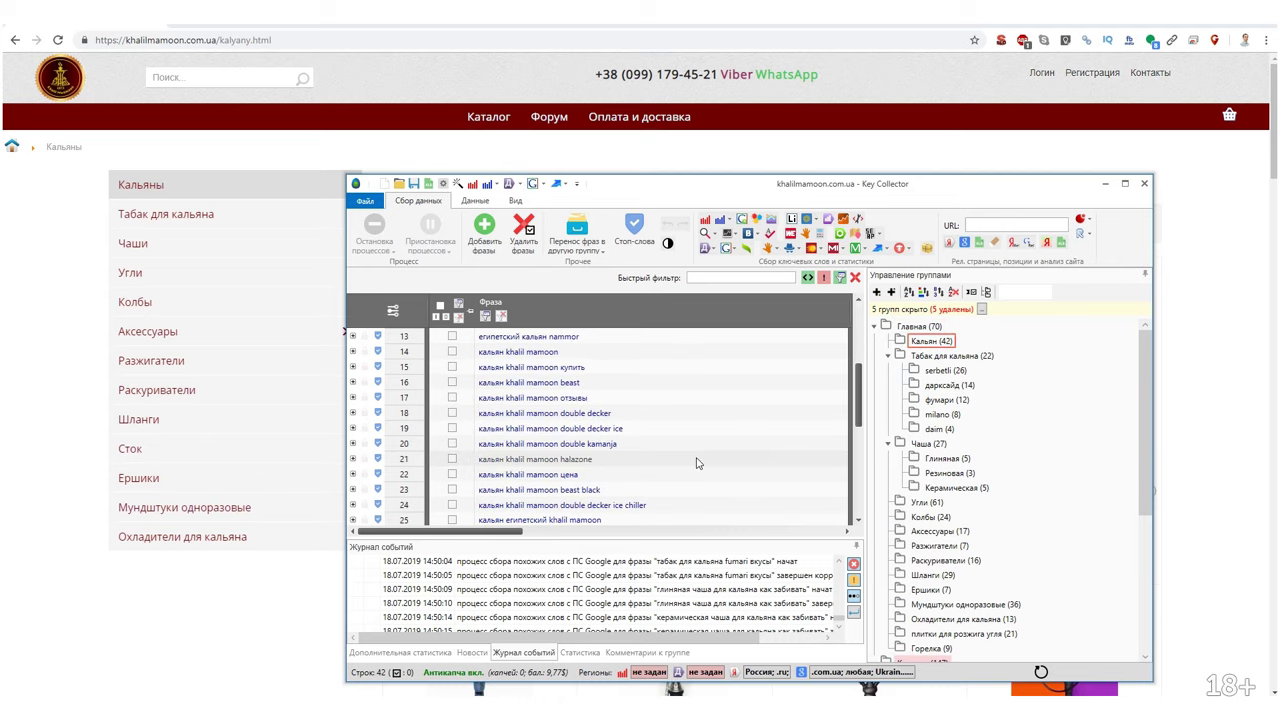
scroll(690, 458, "up", 5)
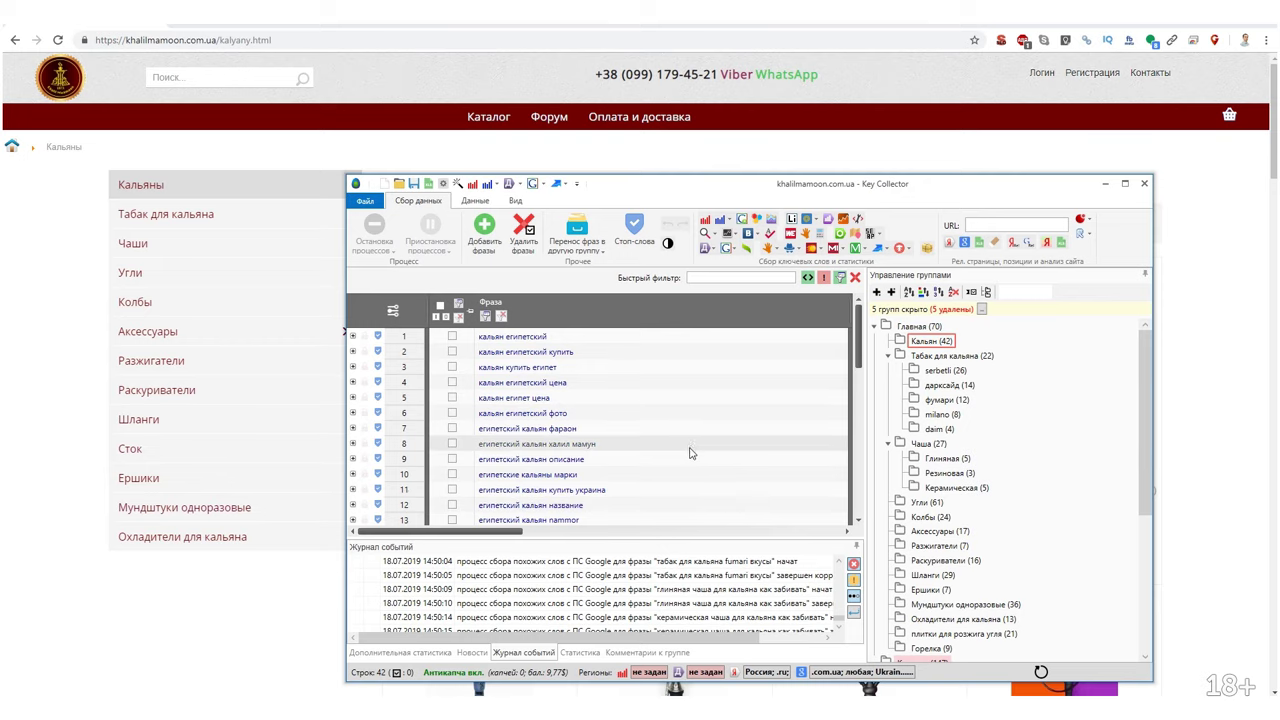
left_click(362, 156)
scroll(650, 450, "down", 9)
scroll(647, 515, "down", 4)
scroll(654, 503, "up", 13)
key("alt+Tab")
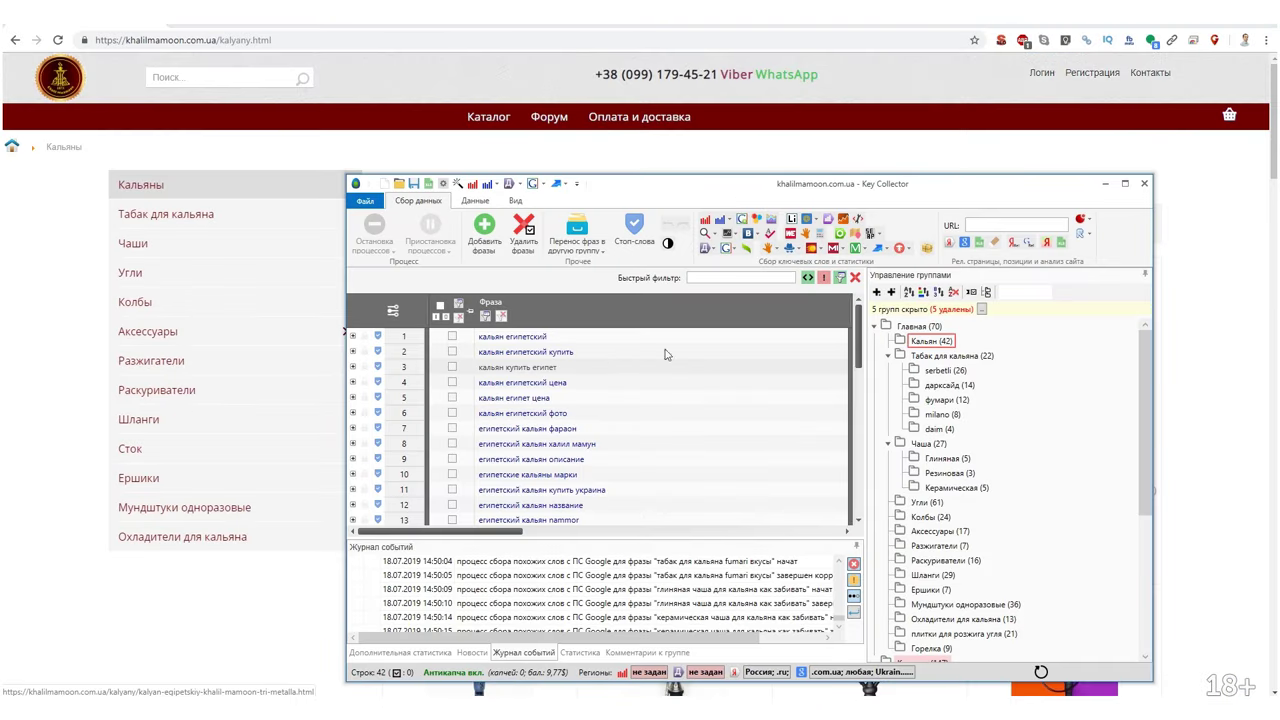
left_click(917, 327)
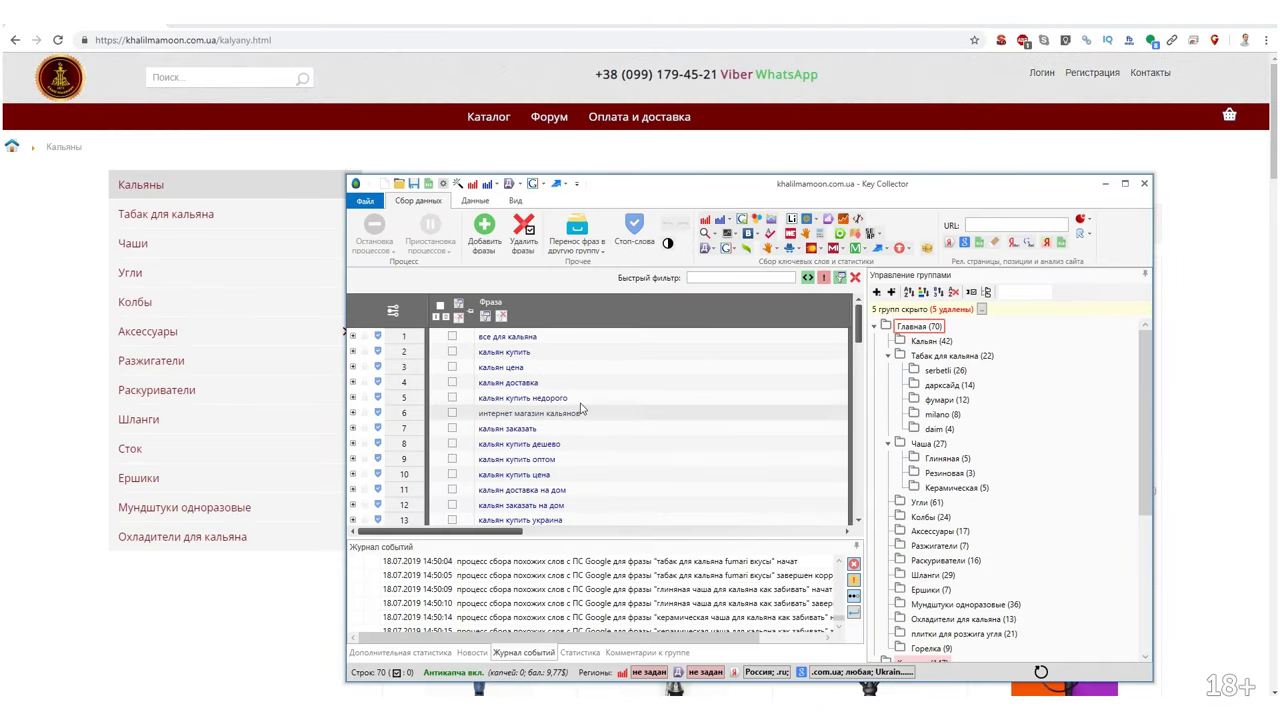
Delete the phrases "кальян заказать", "кальян доставка на дом", "кальян рисунок" and "газовый розжиг для углей" from the Главная group.
left_click(452, 428)
left_click(523, 228)
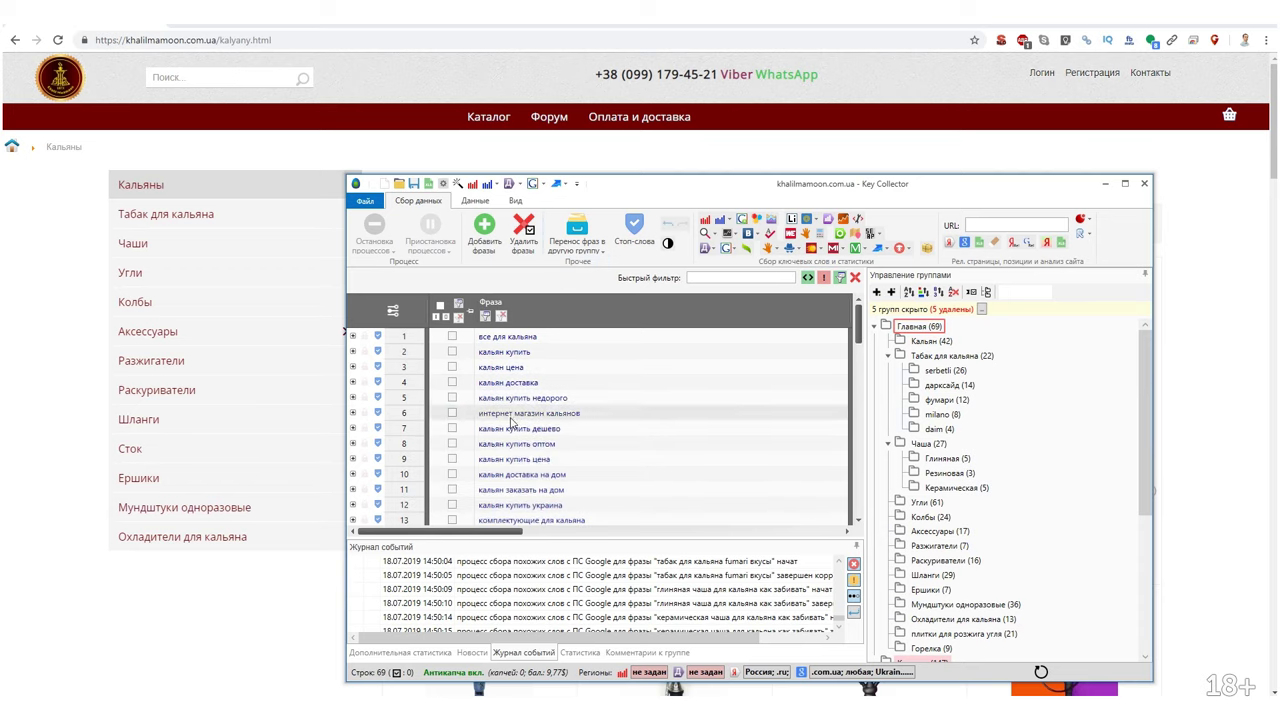
left_click(451, 474)
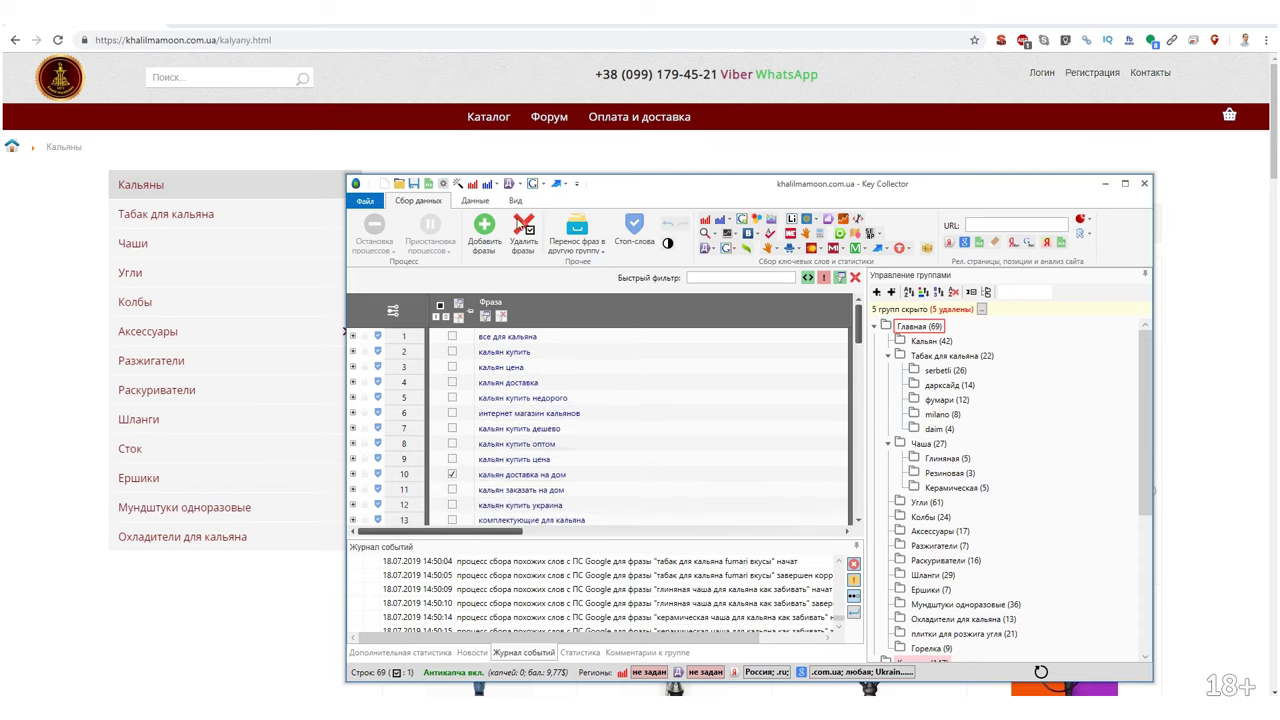
left_click(530, 234)
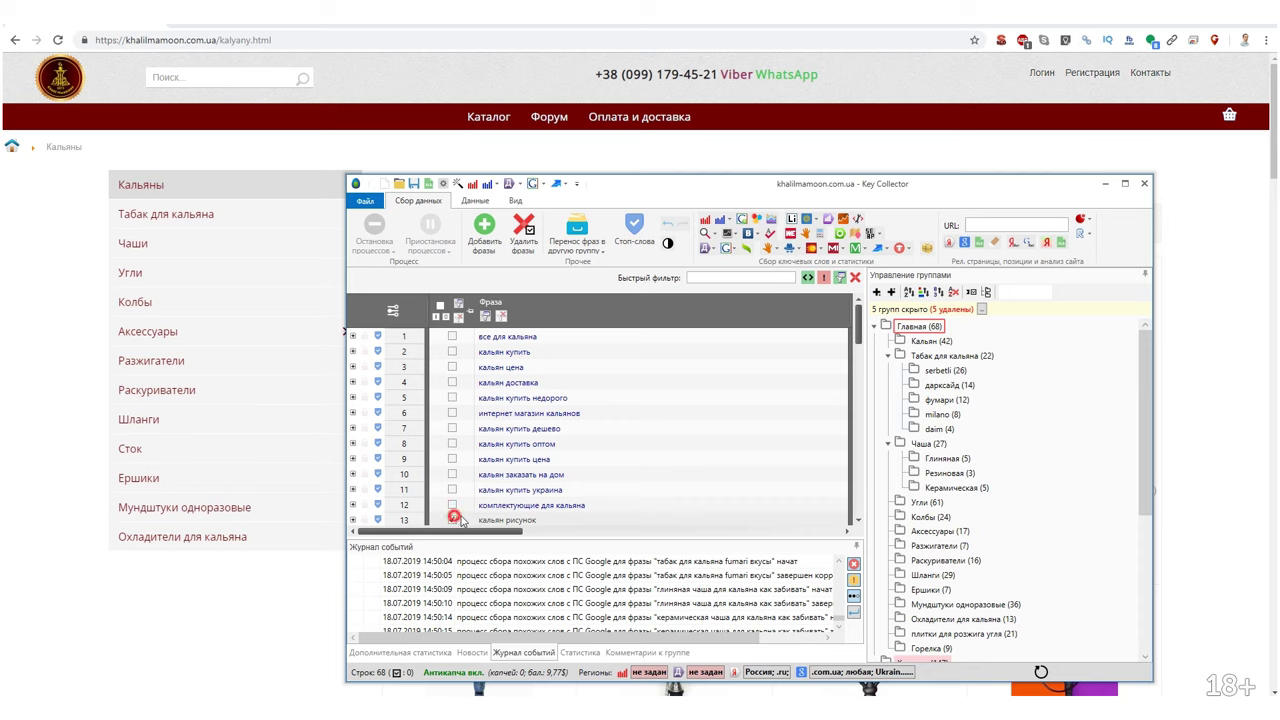
left_click(523, 233)
scroll(600, 422, "down", 3)
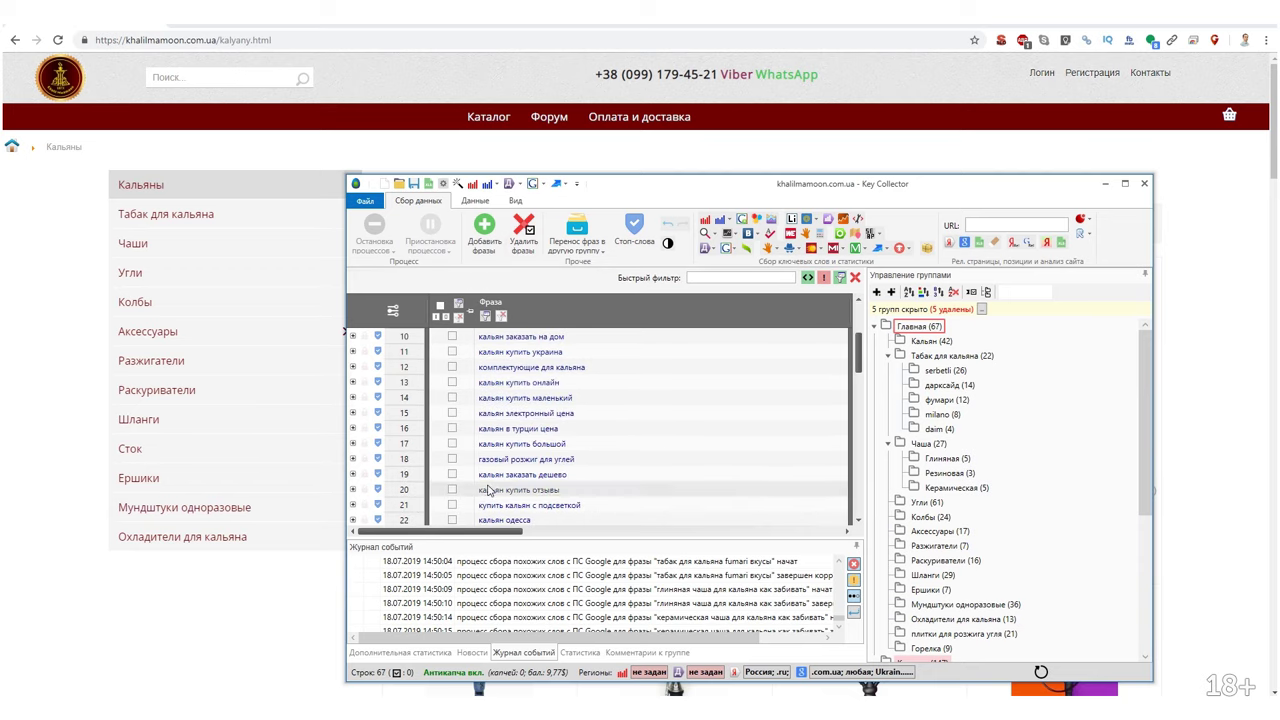
left_click(452, 458)
left_click(523, 233)
Filter the Главная group's phrases by "заказ", delete all the matching phrases and clear the filter.
scroll(560, 490, "down", 10)
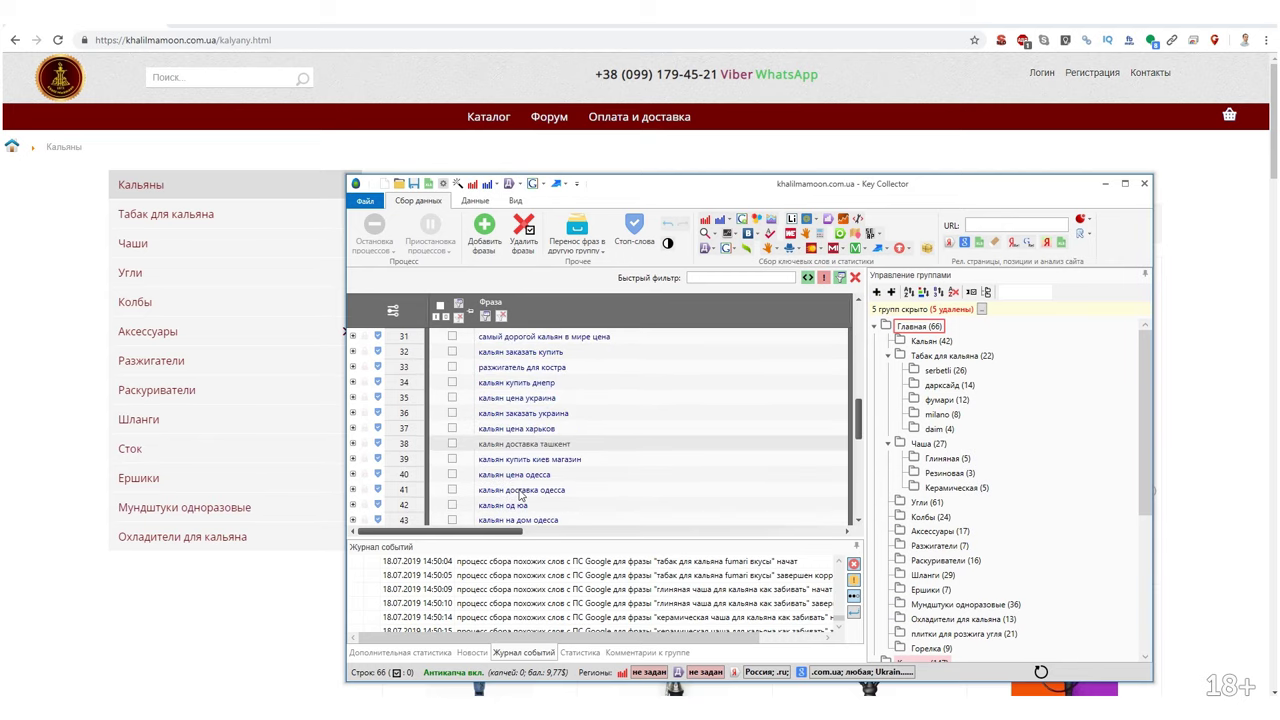
scroll(520, 497, "up", 5)
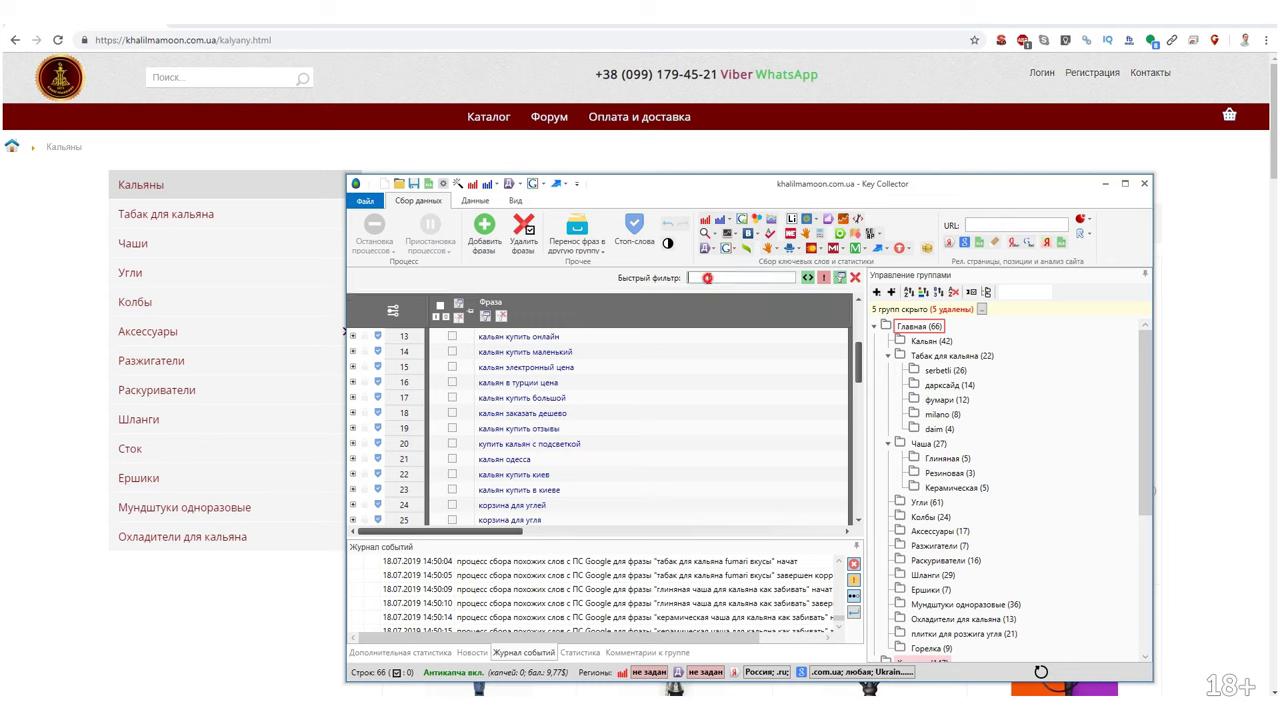
left_click(731, 277)
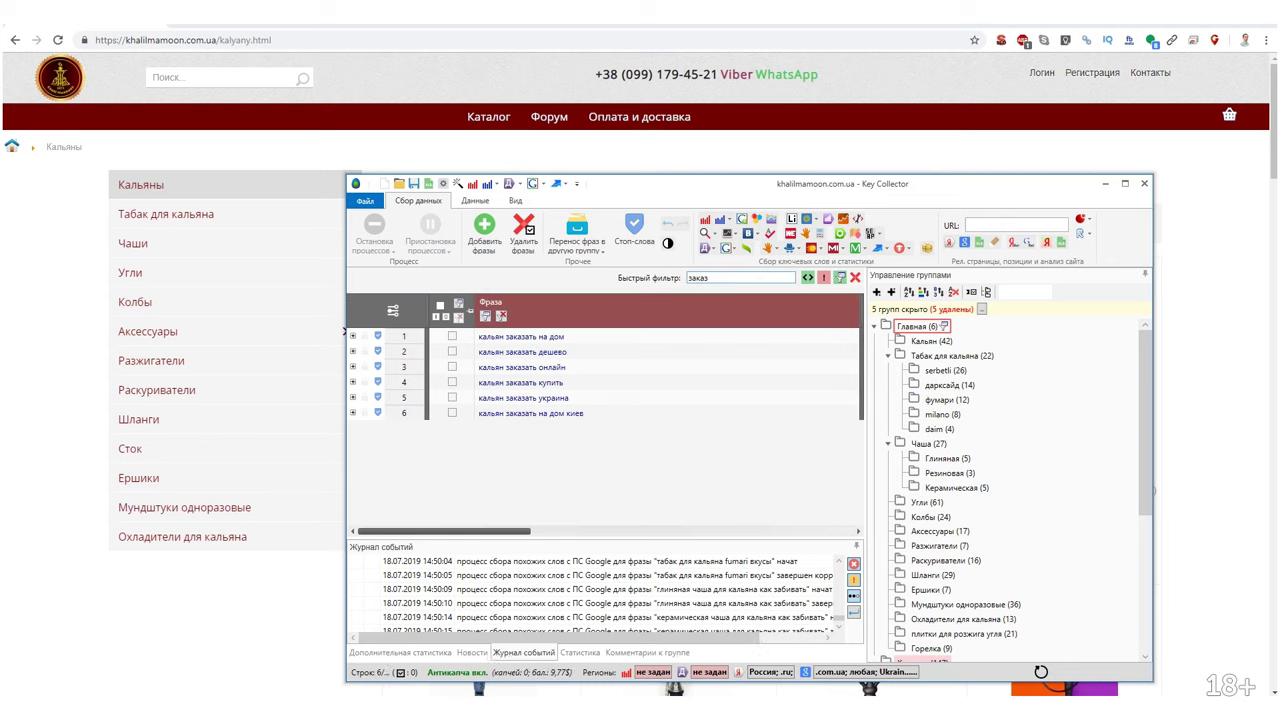
left_click(519, 234)
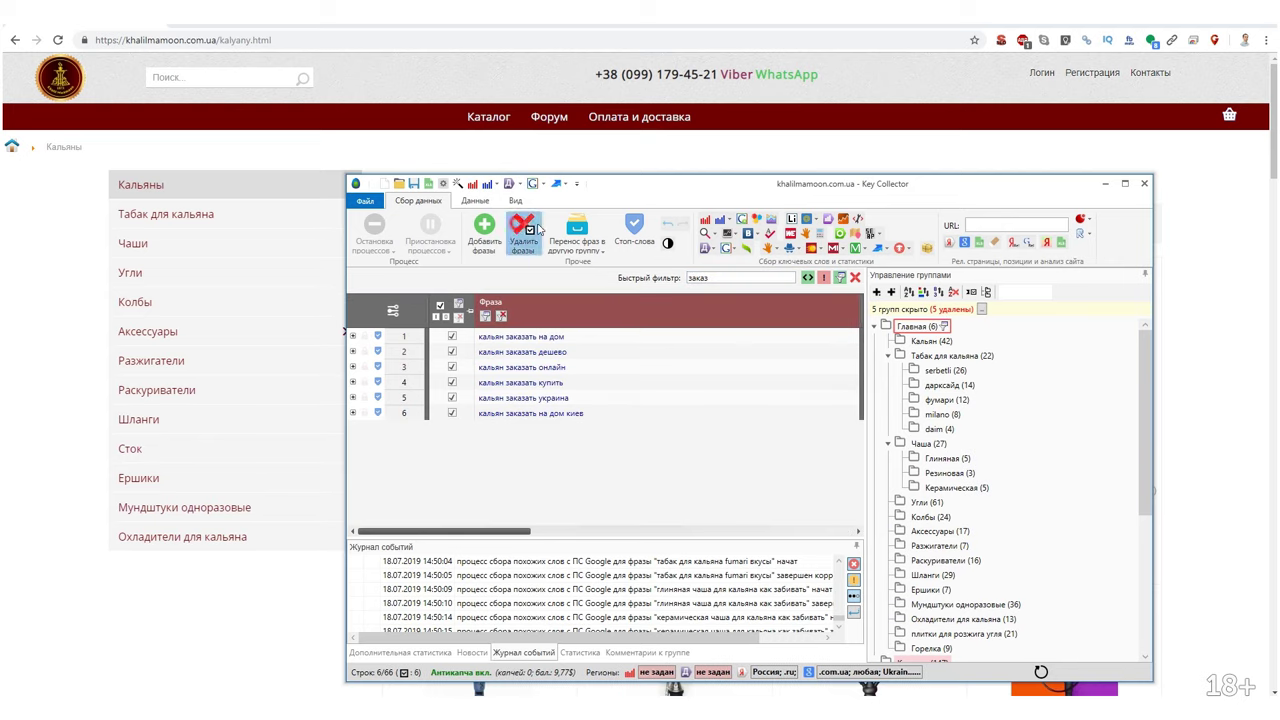
left_click(855, 277)
Widen the Key Collector window, narrow the Фраза column, and sort the phrases by exact frequency (Частота " " [YW]) in descending order.
scroll(650, 490, "down", 15)
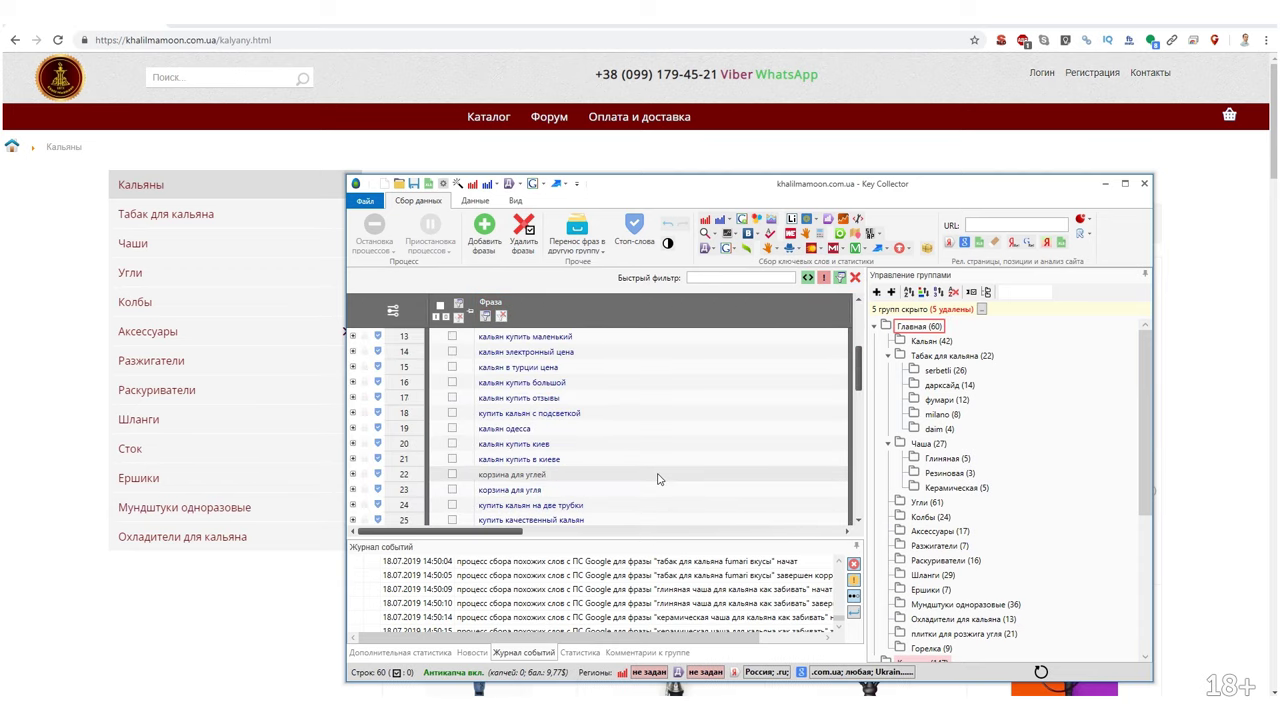
scroll(665, 483, "up", 6)
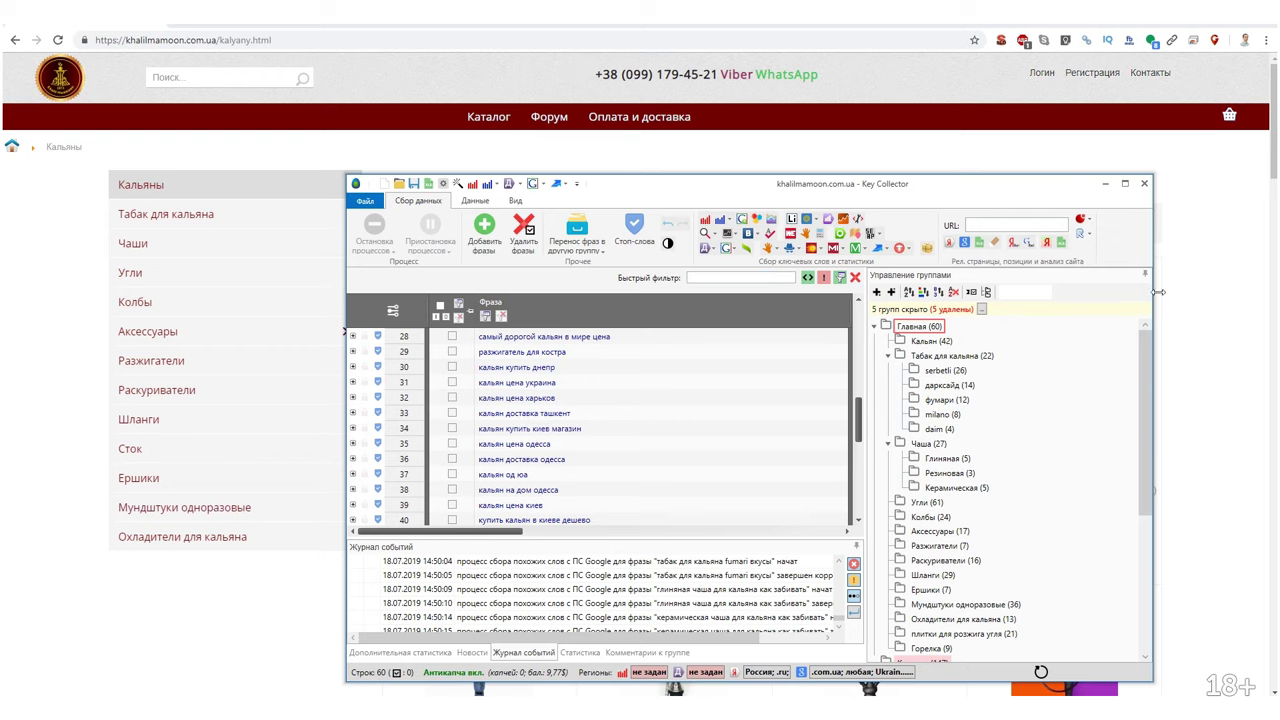
left_click_drag(1150, 330, 1249, 330)
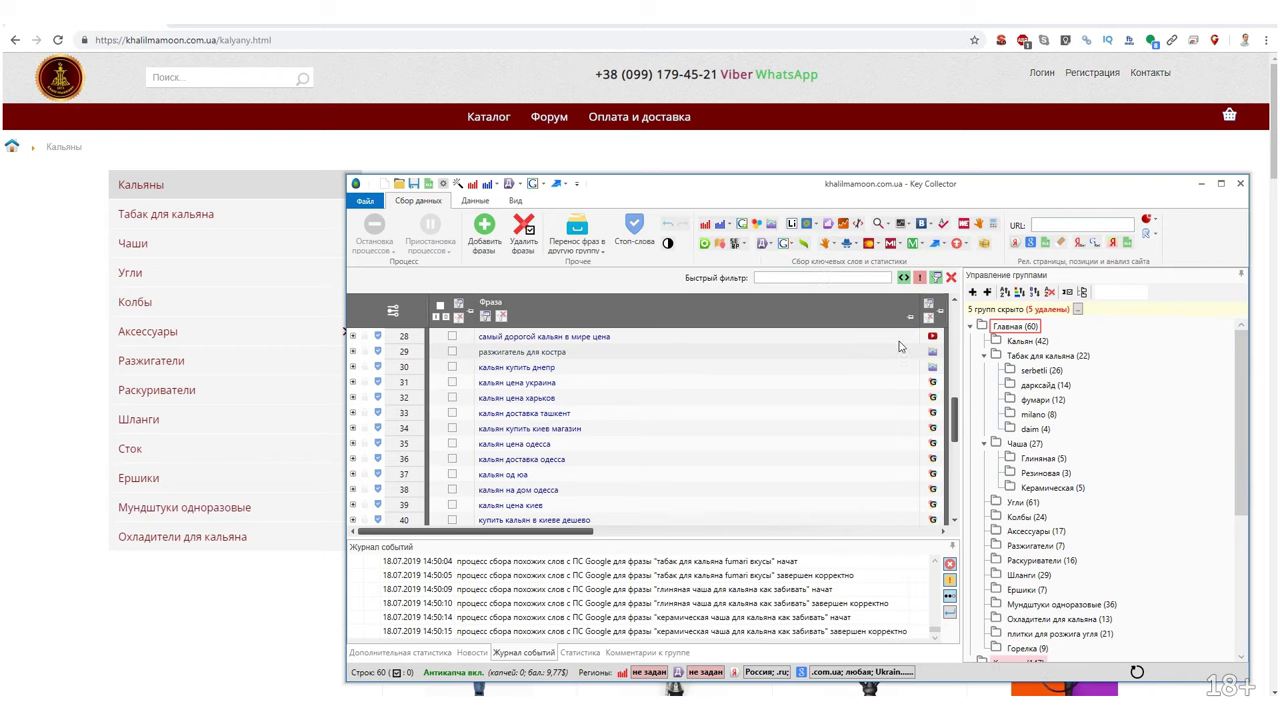
left_click_drag(901, 305, 665, 305)
scroll(850, 390, "up", 9)
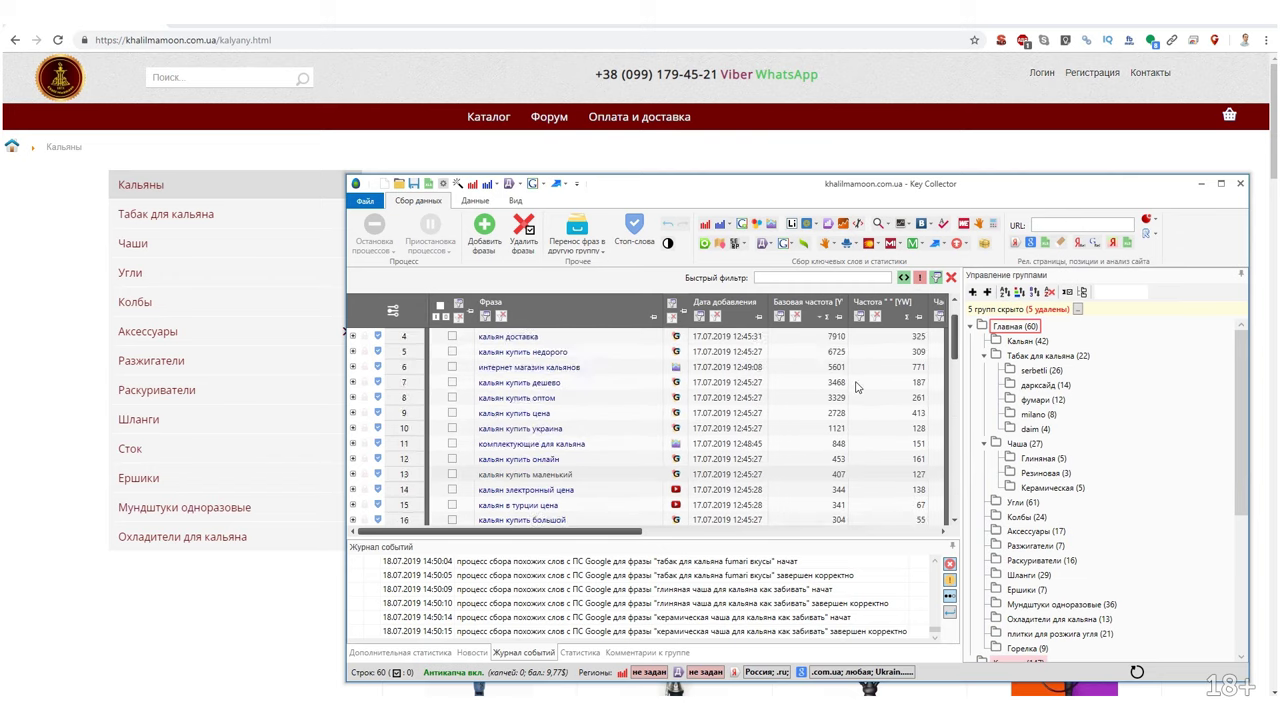
left_click(885, 302)
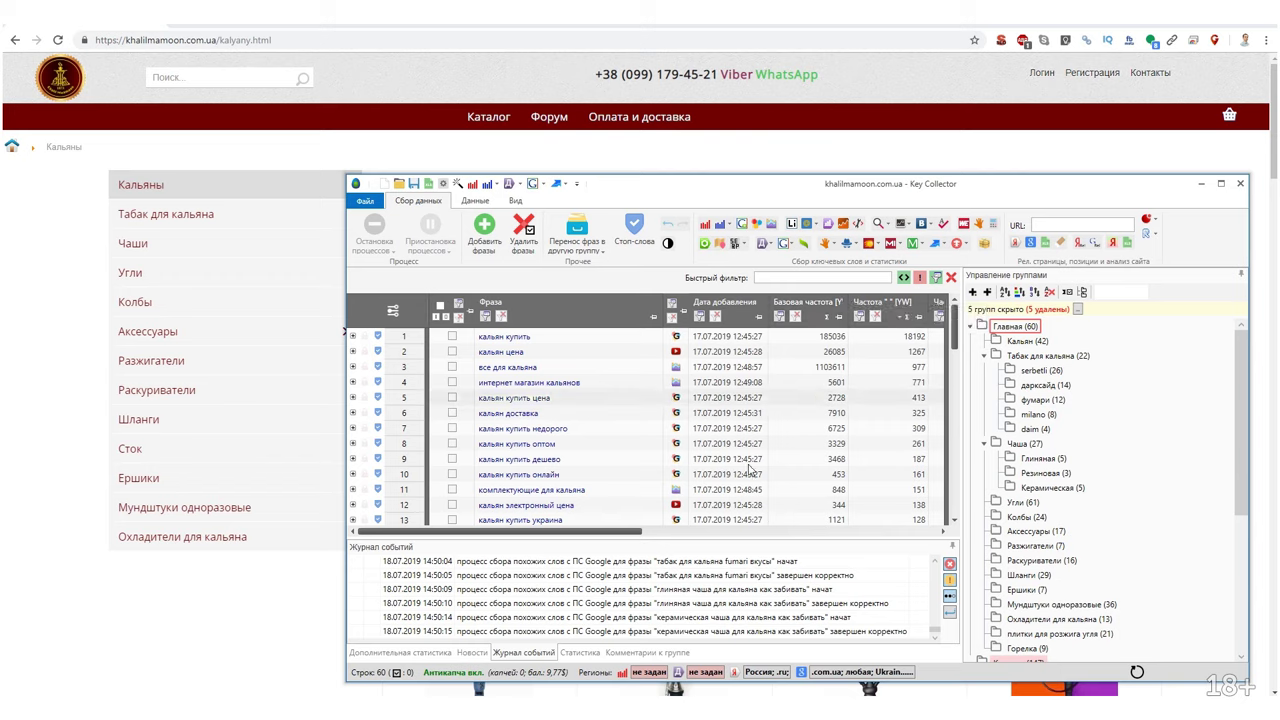
Examine the frequency, competition, budget, click, CTR, impression and CPC columns for the Главная group's phrases.
left_click_drag(638, 531, 940, 549)
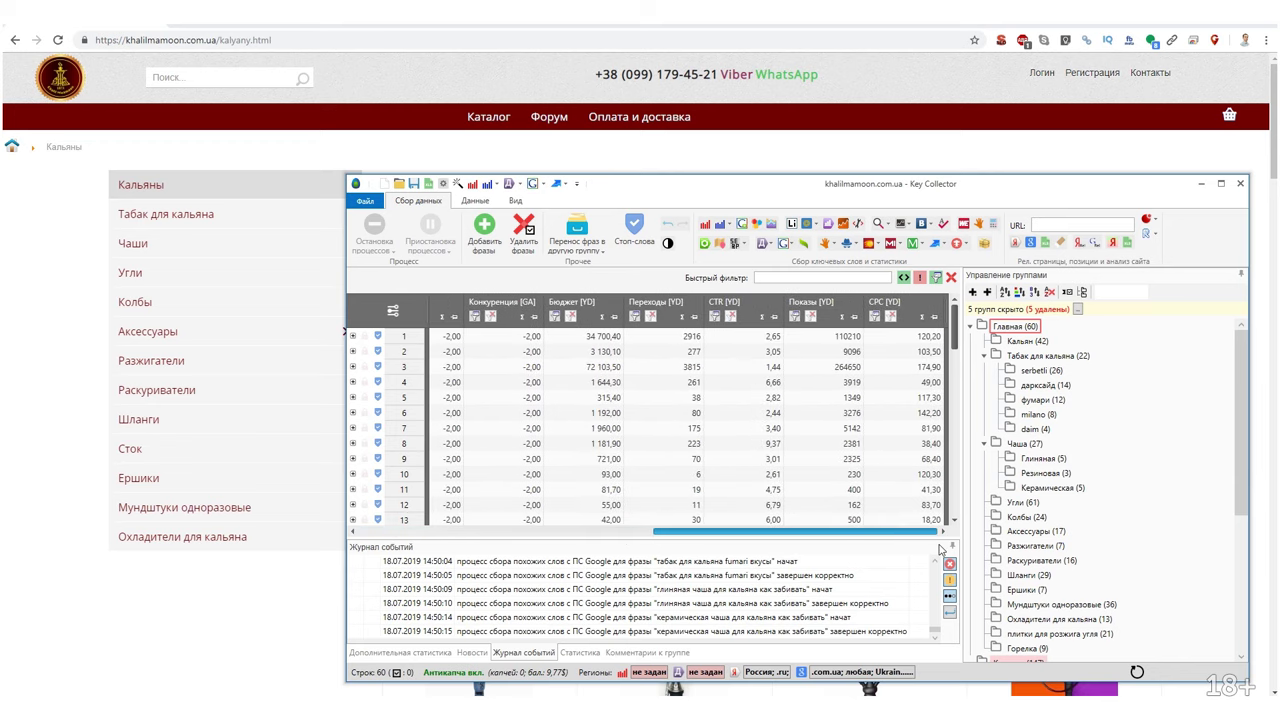
left_click_drag(921, 550, 768, 557)
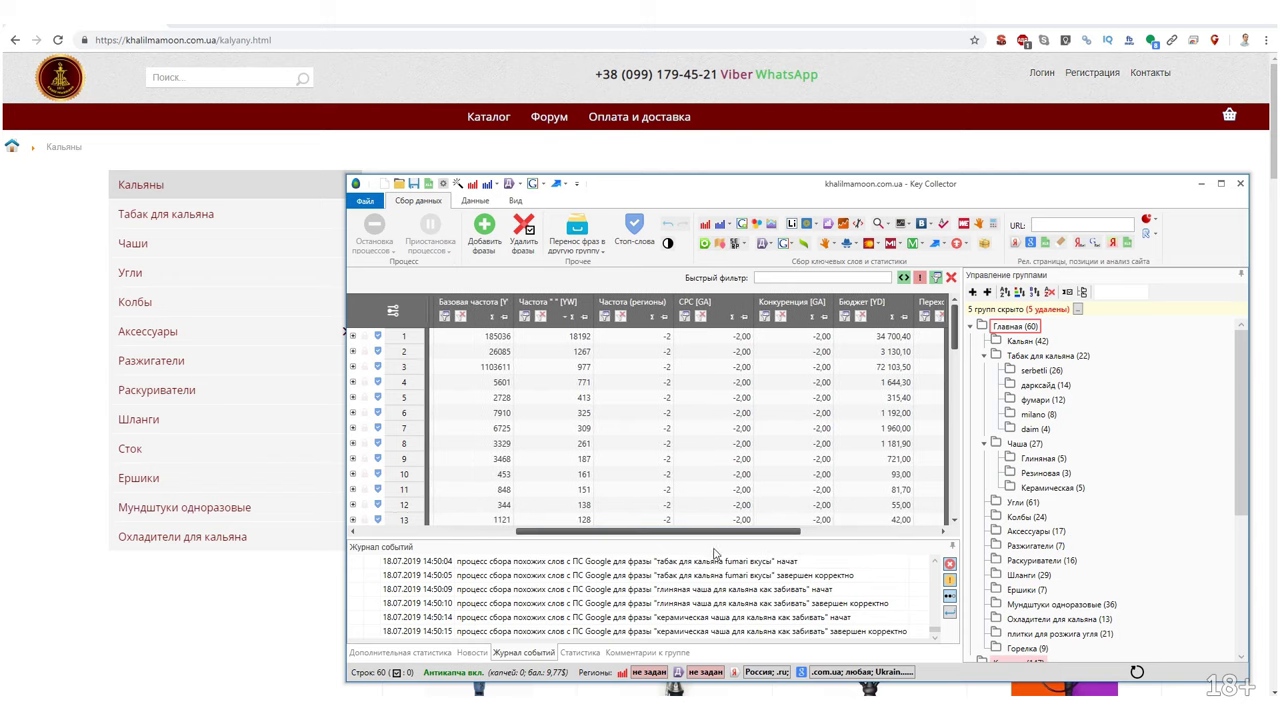
left_click_drag(714, 533, 947, 537)
left_click_drag(815, 545, 521, 545)
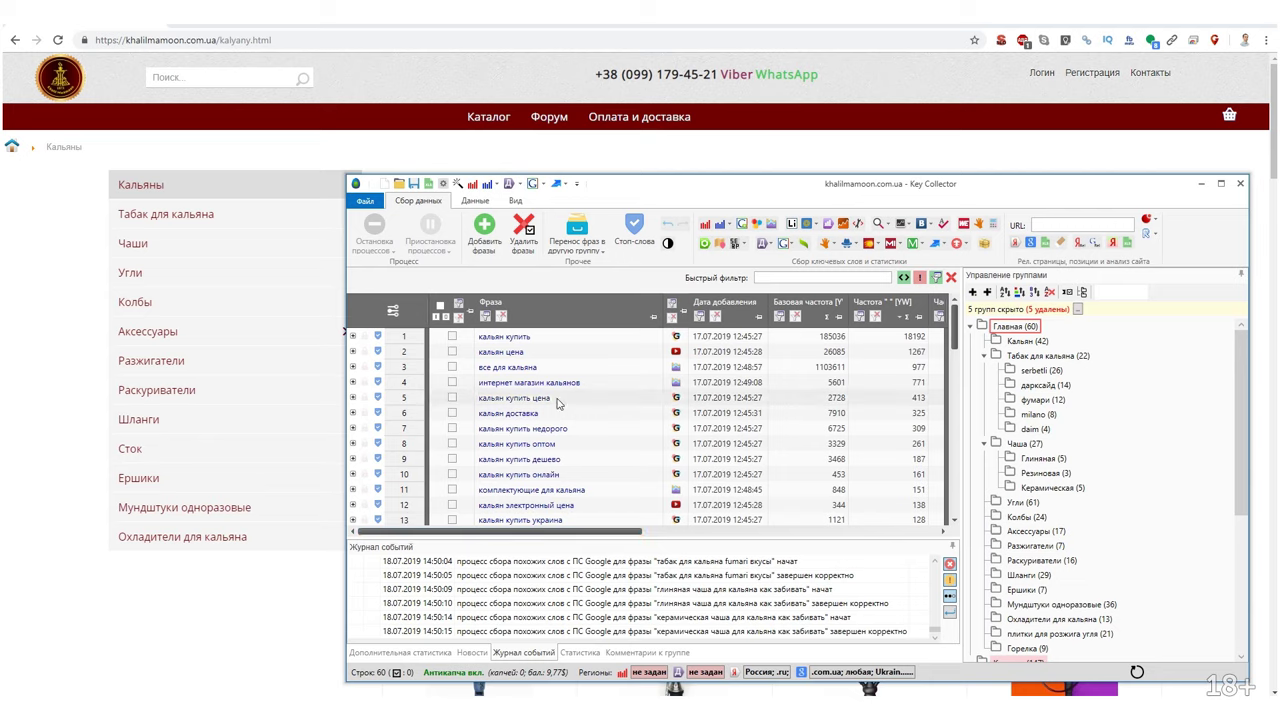
Select and copy all phrases of the Главная group, from "печка для кальяна yahya" back to "кальян купить".
scroll(557, 403, "down", 9)
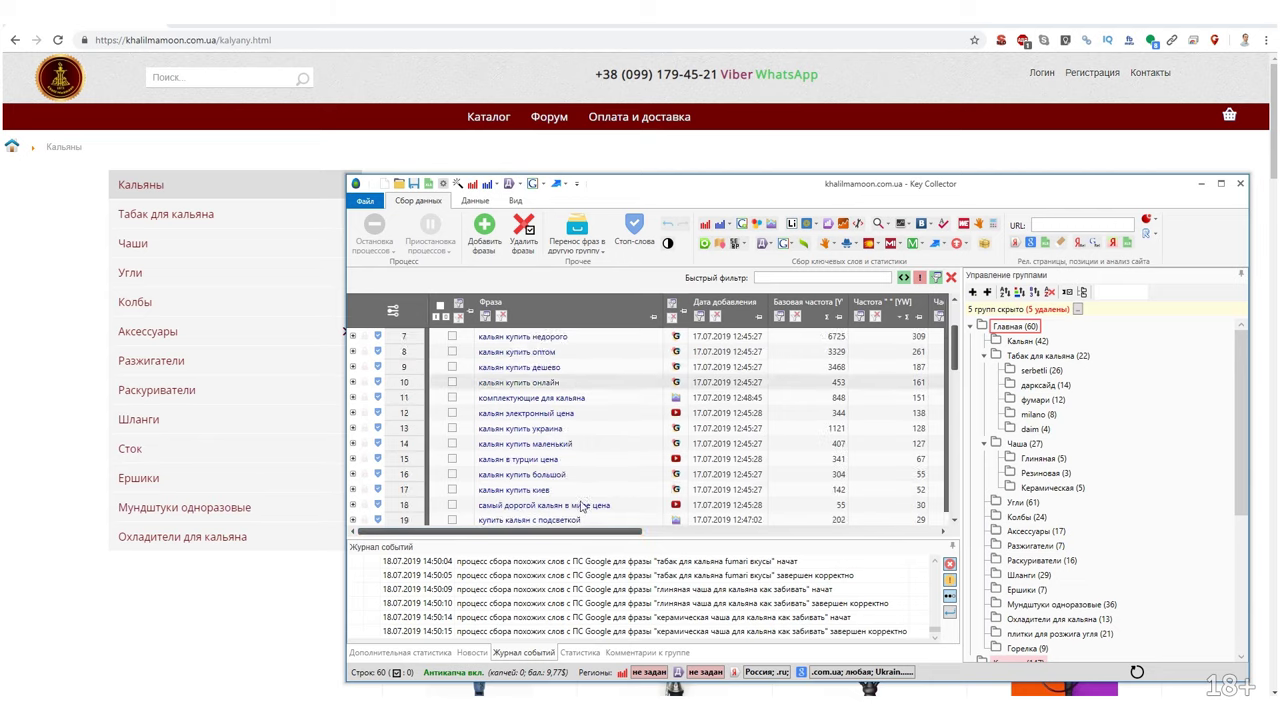
scroll(583, 520, "down", 7)
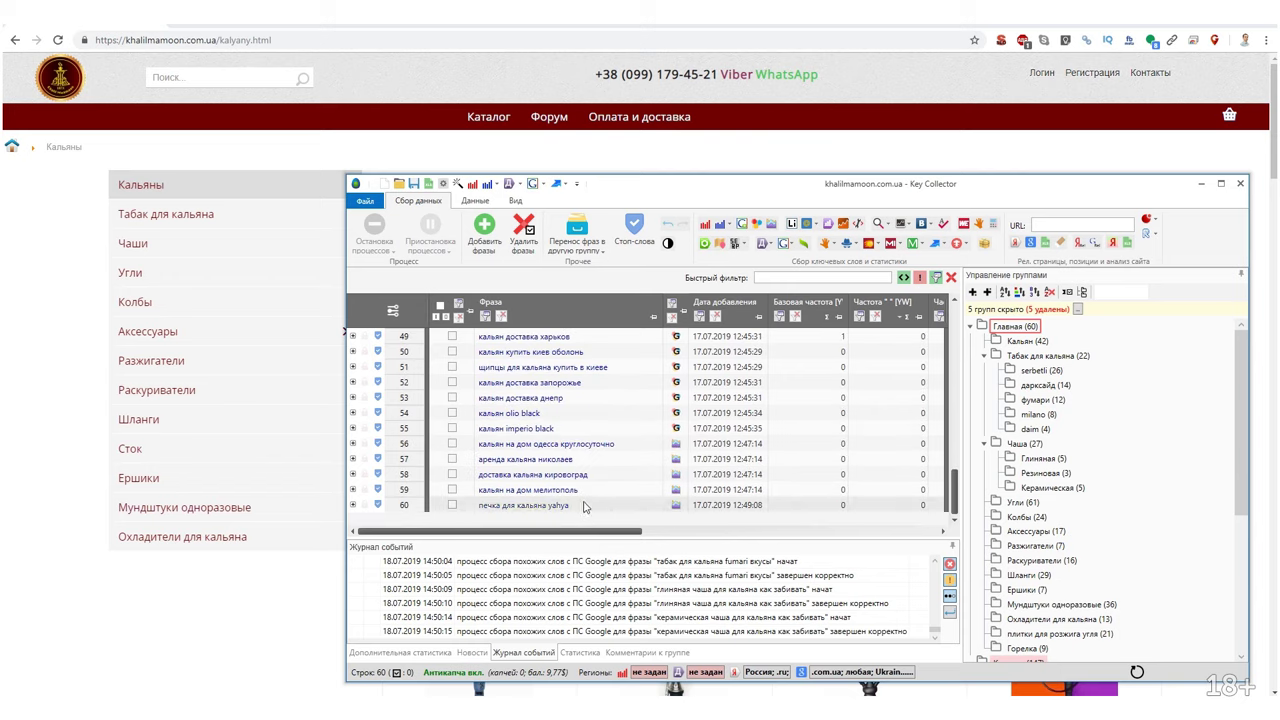
left_click(588, 505)
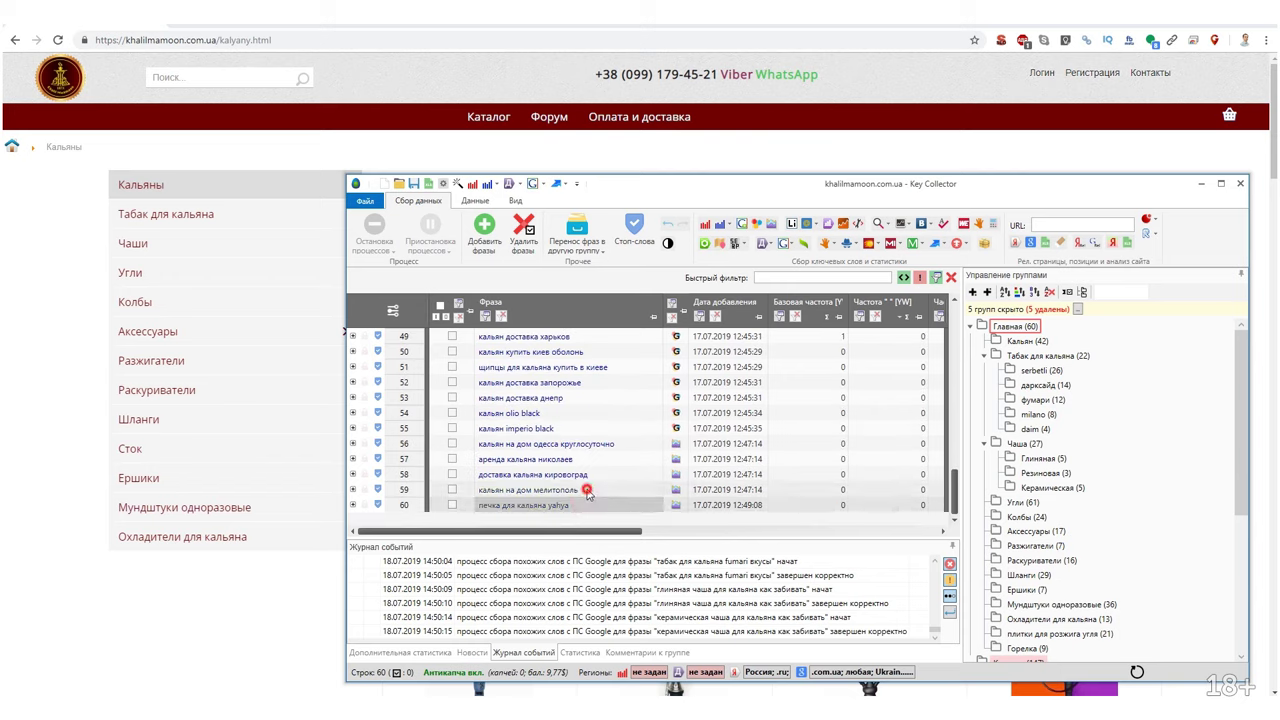
scroll(590, 470, "up", 16)
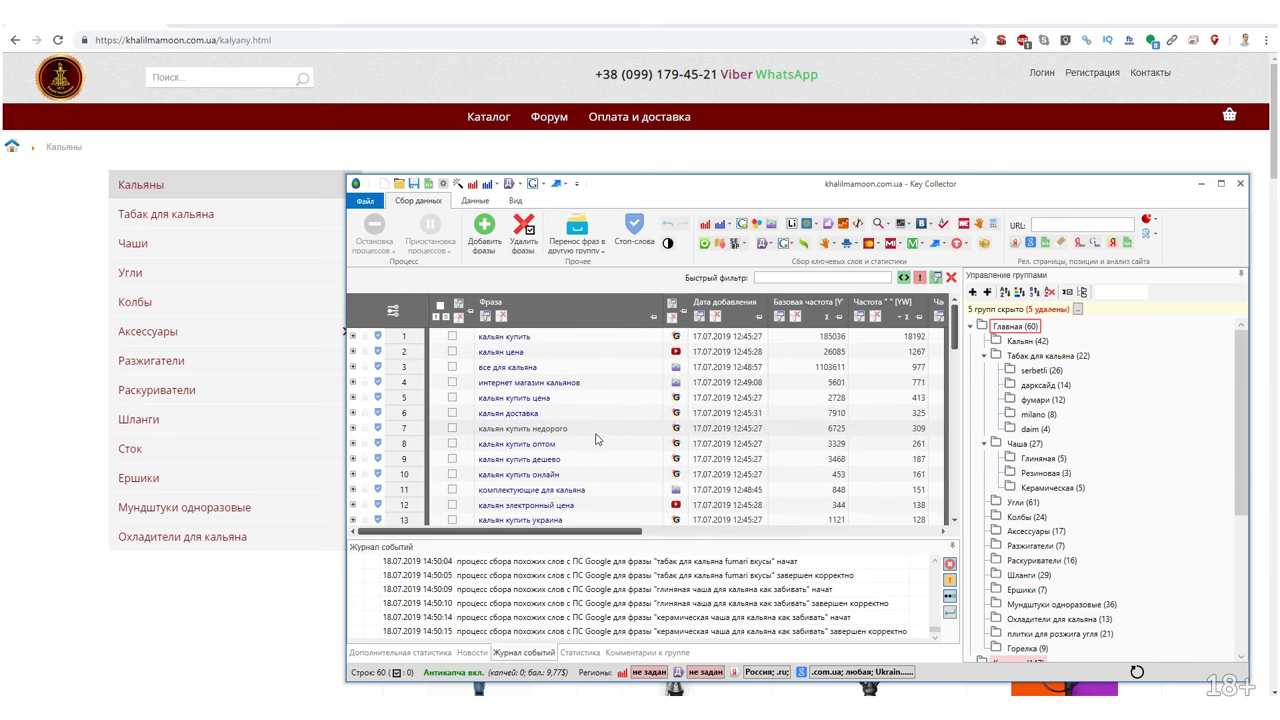
left_click(574, 340, "shift")
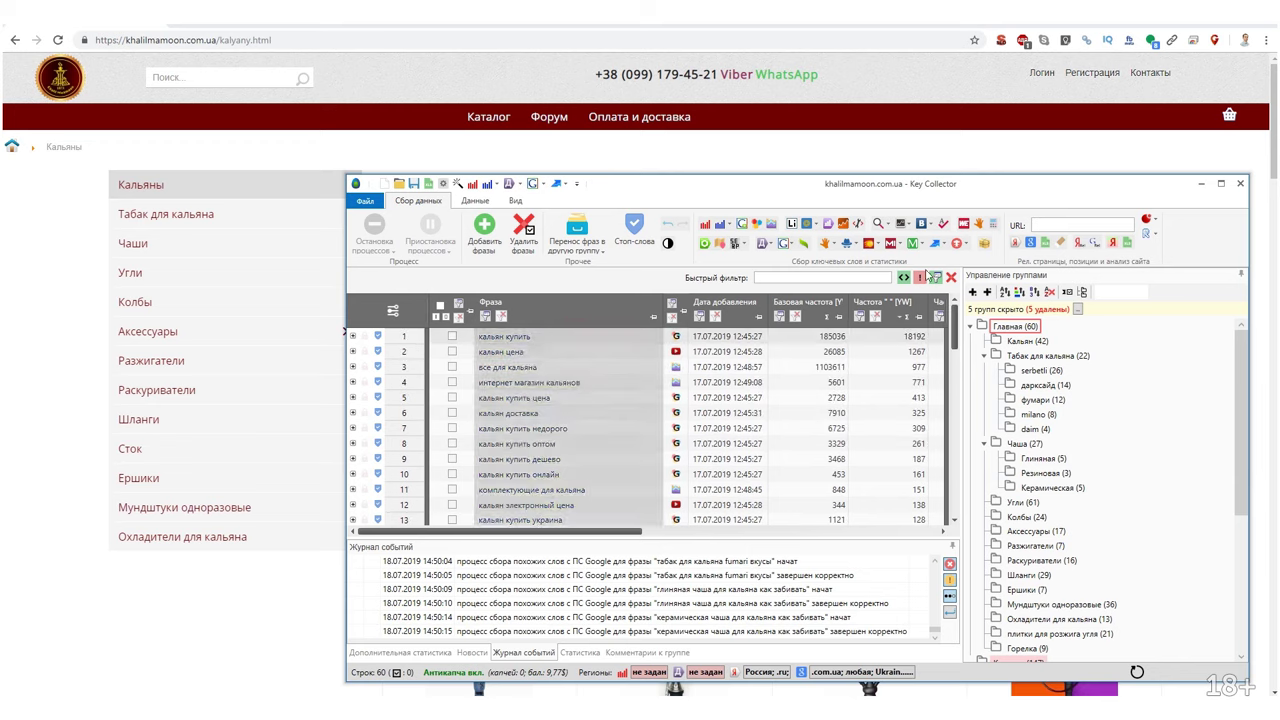
Switch to Ahrefs, open Keywords explorer and paste the copied phrases as the keywords for Google.
left_click(1188, 27)
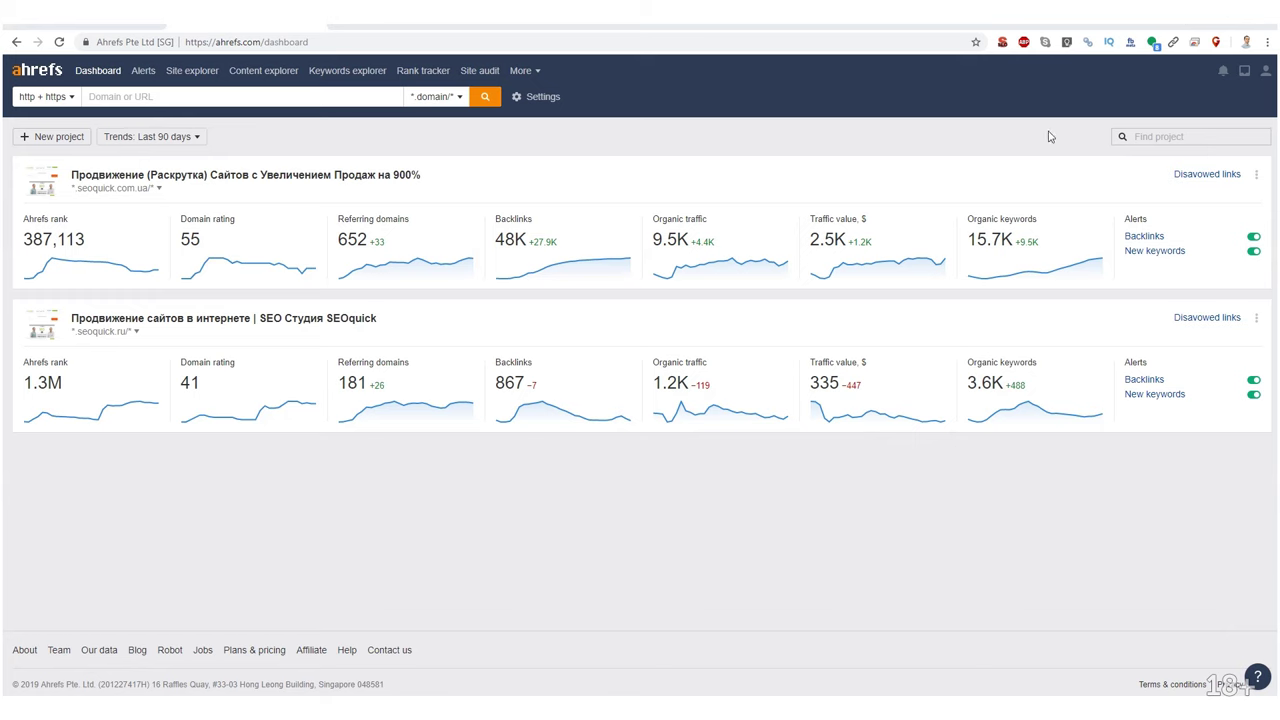
left_click(263, 70)
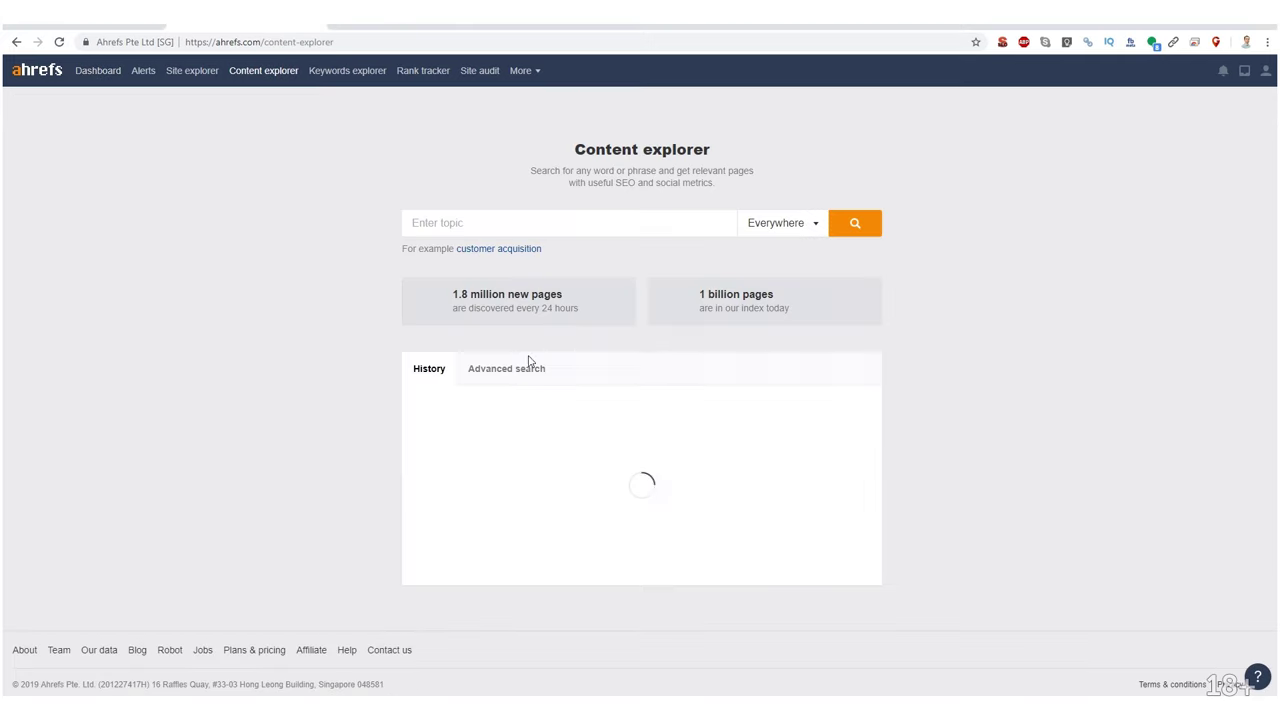
left_click(347, 70)
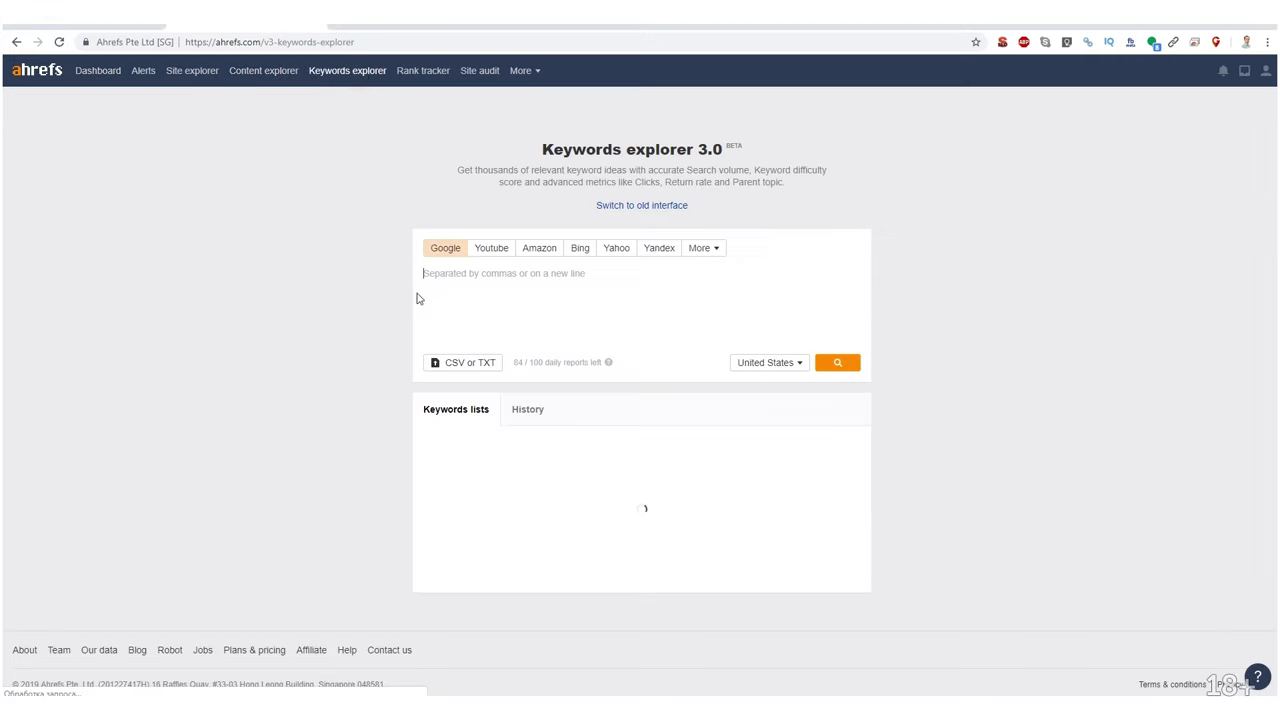
left_click(509, 291)
key("ctrl+v")
Set the search country to Ukraine and run the analysis of the pasted keywords.
scroll(840, 480, "down", 3)
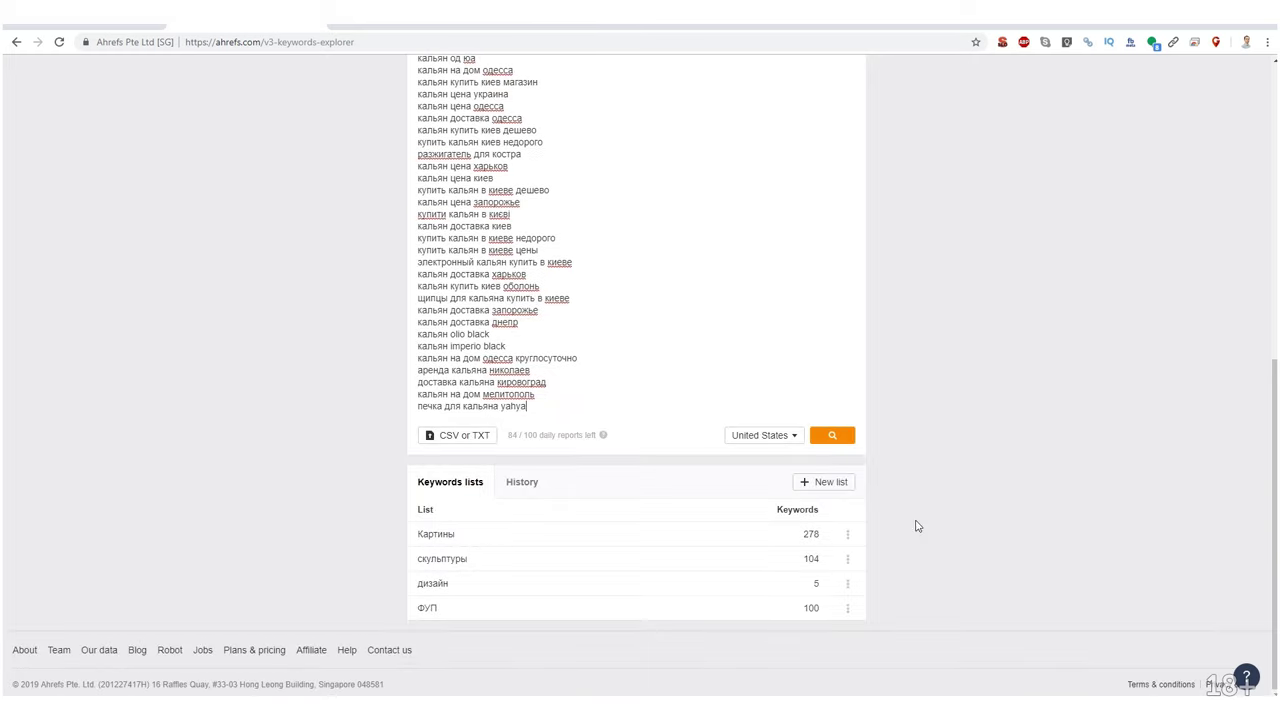
left_click(778, 437)
type("гп")
key("BackSpace")
key("BackSpace")
type("uk")
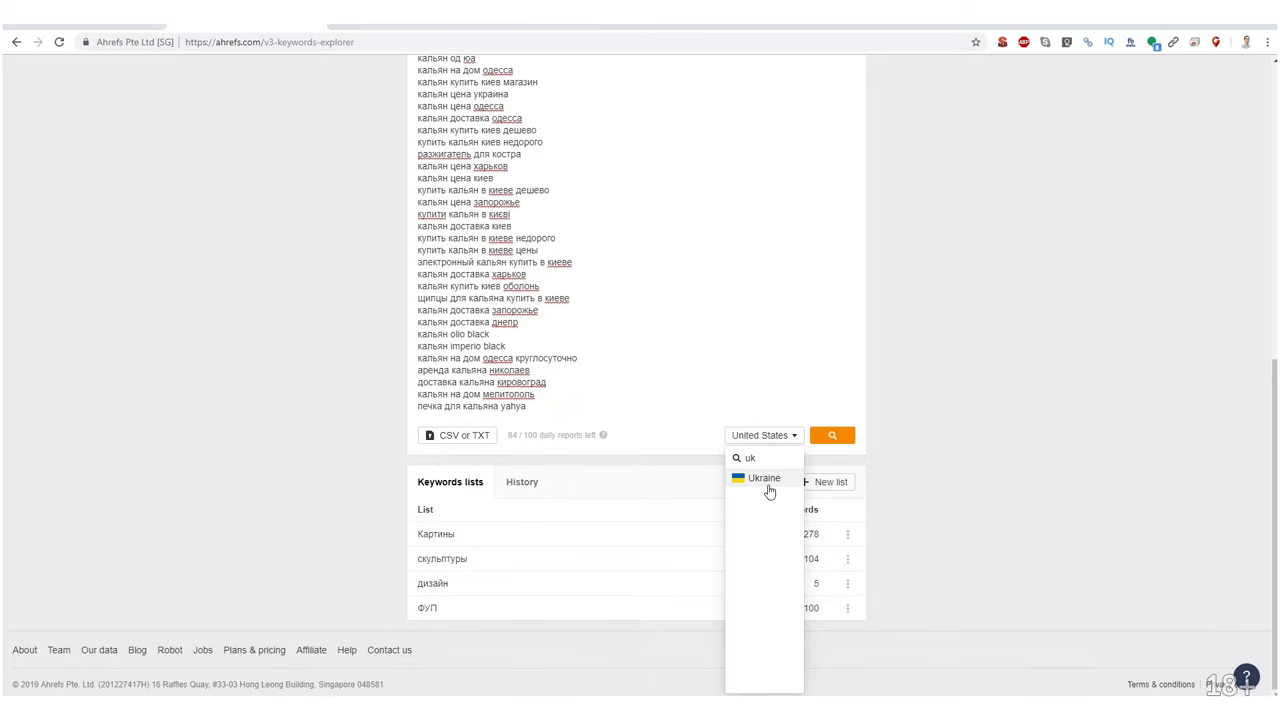
left_click(770, 481)
left_click(835, 441)
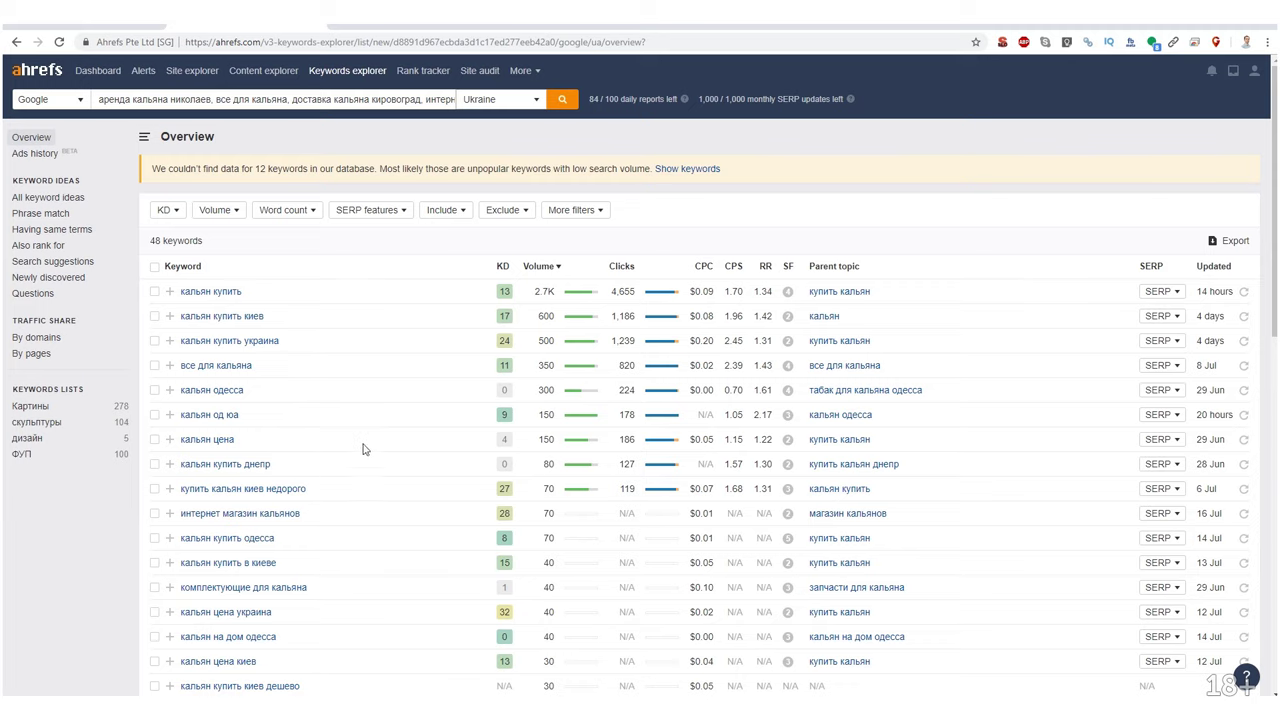
Filter the analysed keywords to a minimum search volume of 10.
scroll(364, 449, "down", 3)
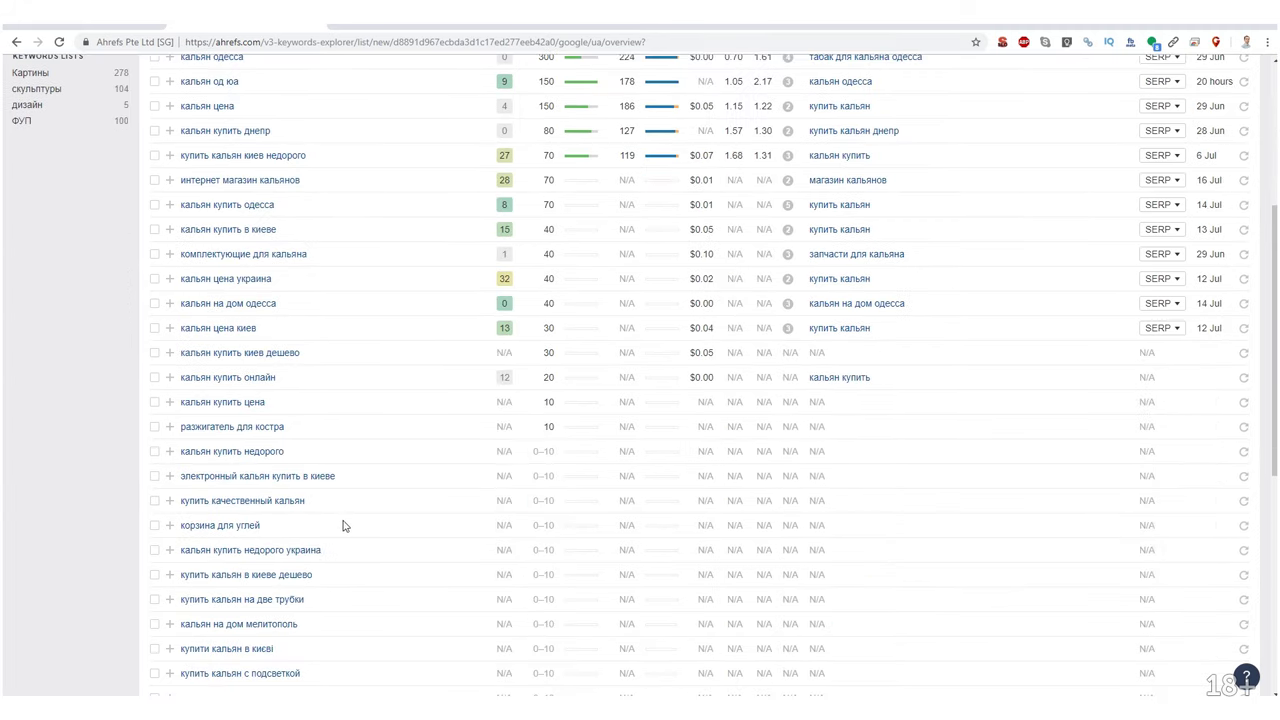
left_click(154, 402)
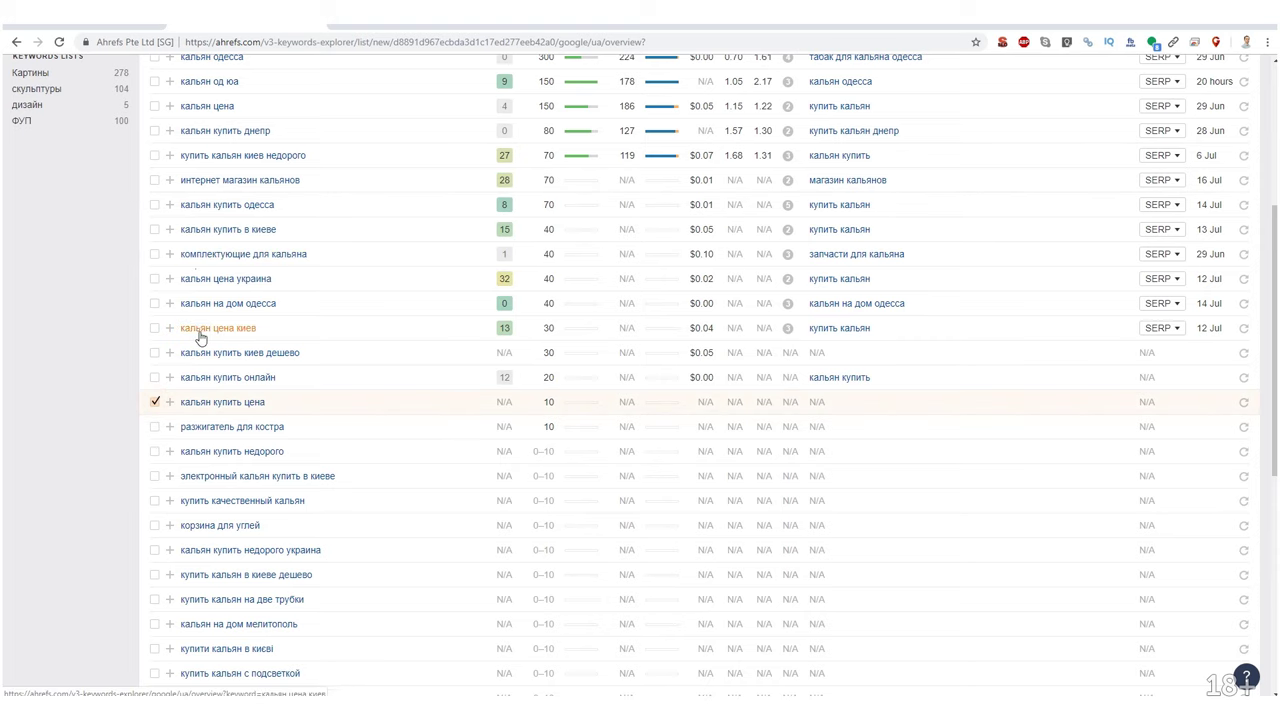
scroll(175, 300, "up", 3)
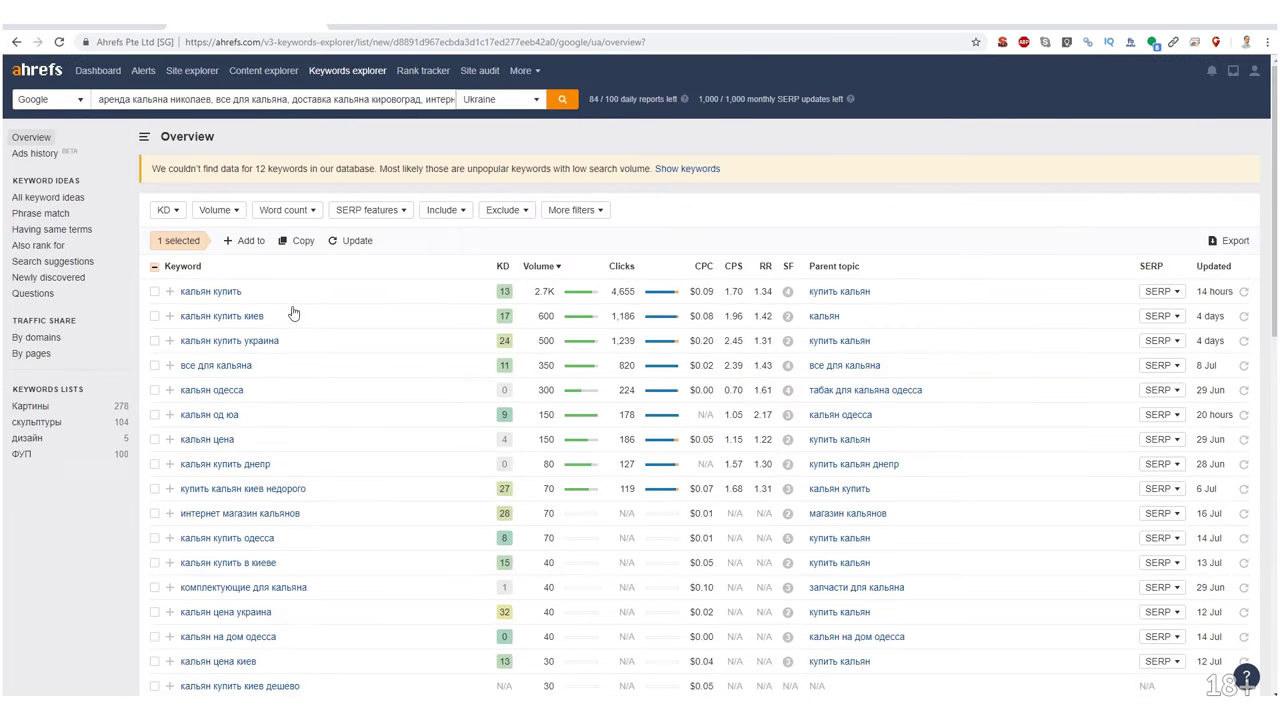
left_click(220, 210)
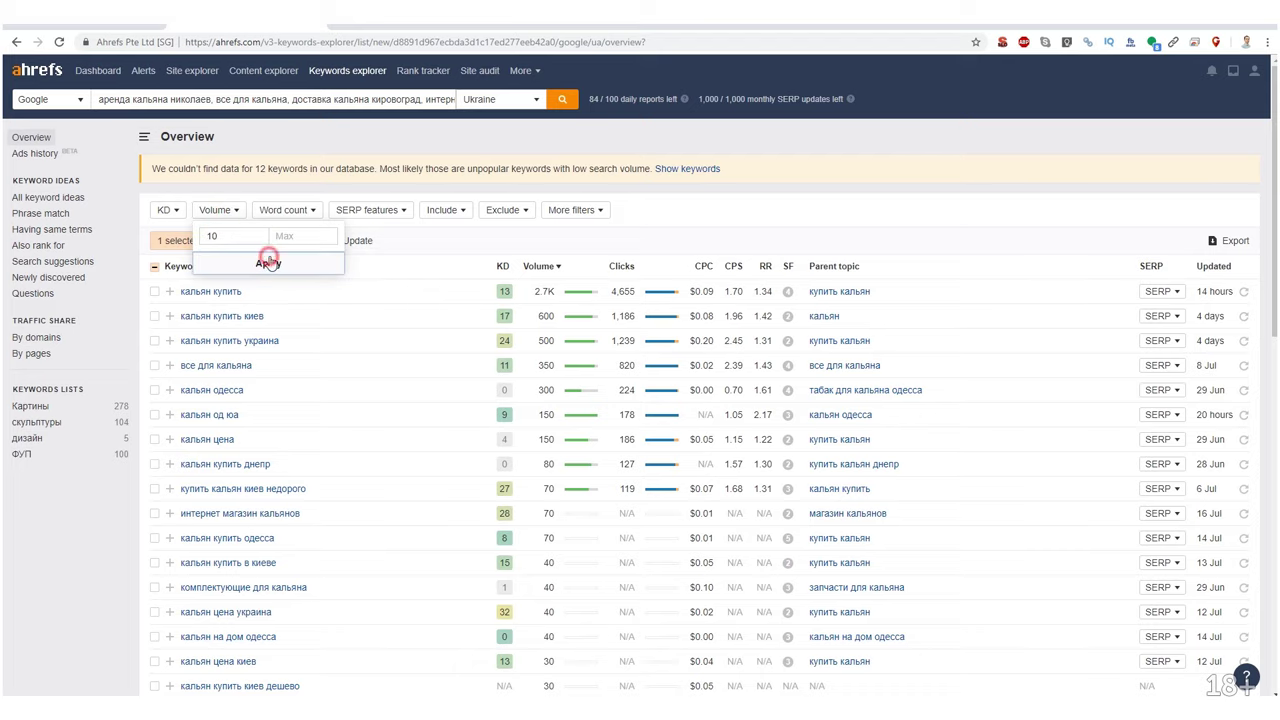
left_click(268, 263)
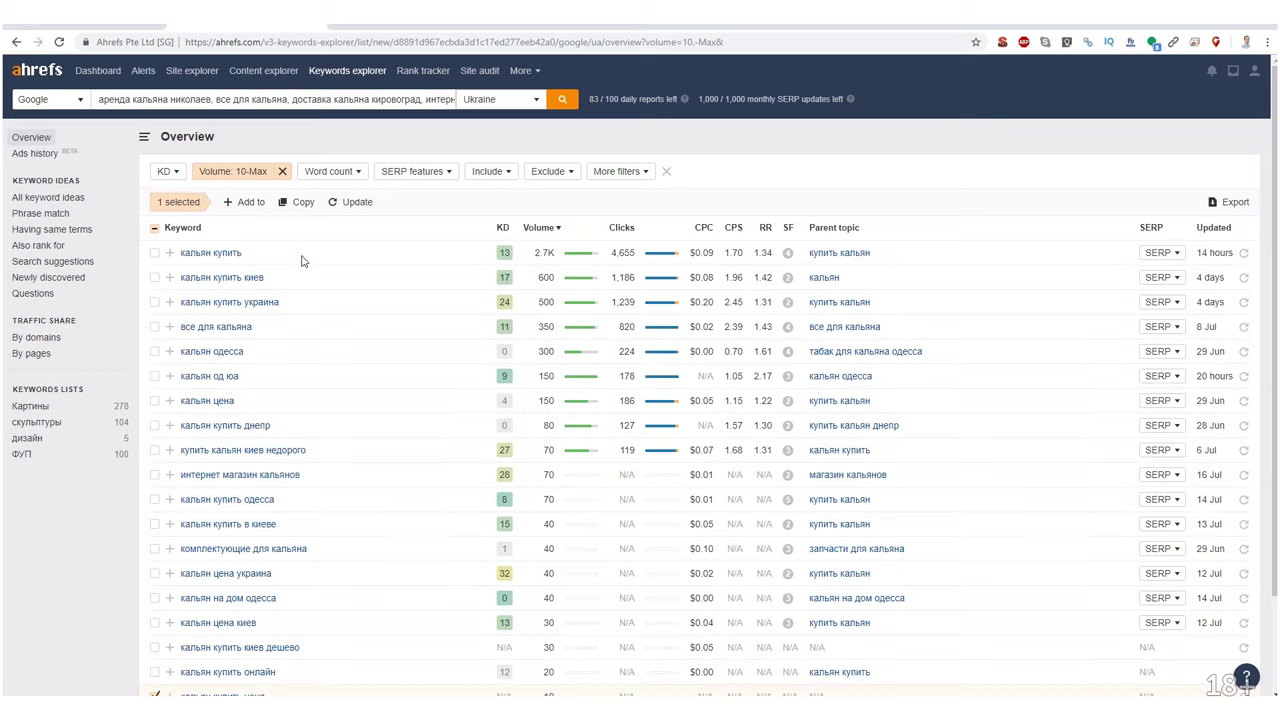
Select all the filtered keywords except "разжигатель для костра" and "кальян од юа".
left_click(154, 228)
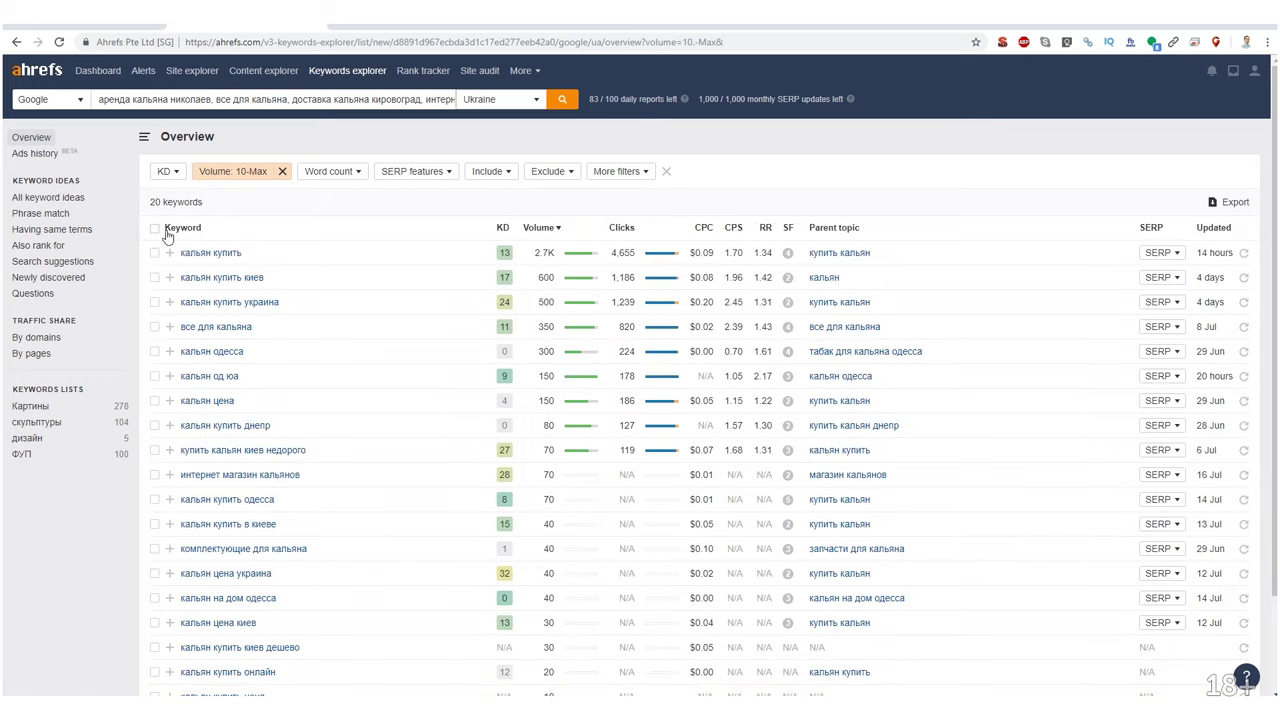
left_click(156, 232)
scroll(160, 420, "down", 2)
left_click(156, 609)
scroll(385, 541, "up", 2)
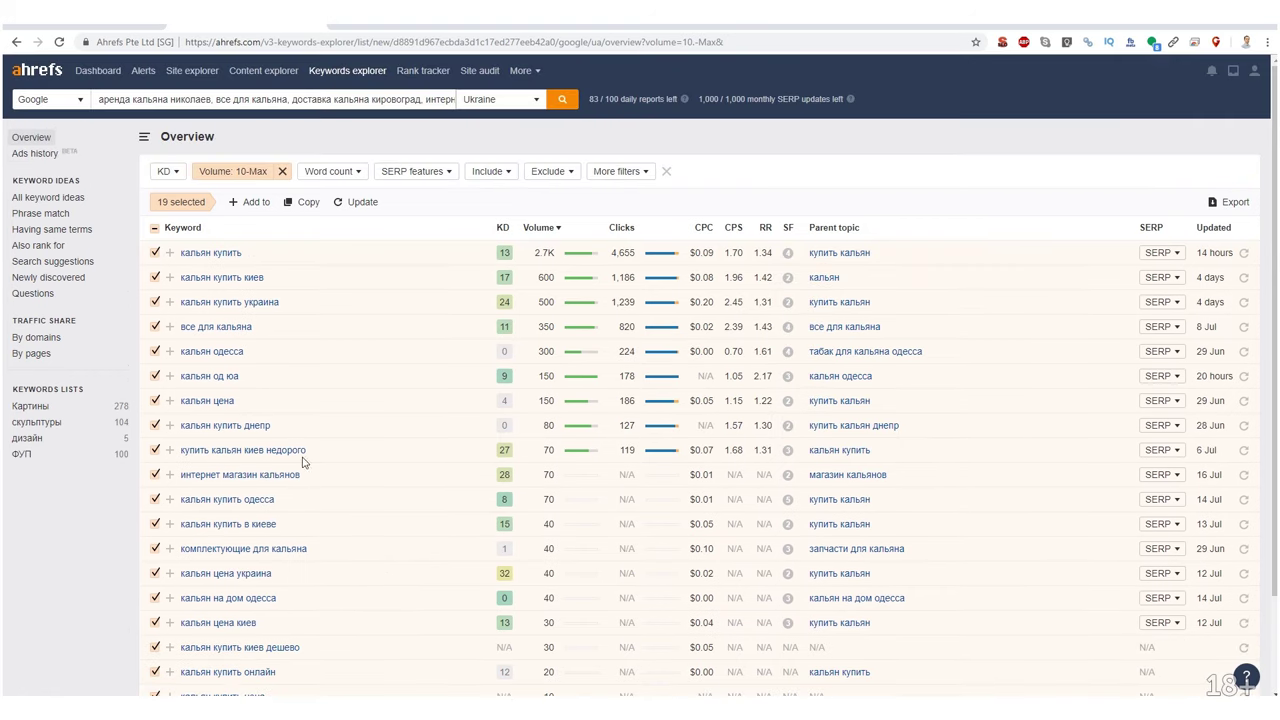
scroll(330, 450, "down", 2)
left_click(155, 262)
scroll(420, 491, "up", 2)
scroll(422, 489, "down", 2)
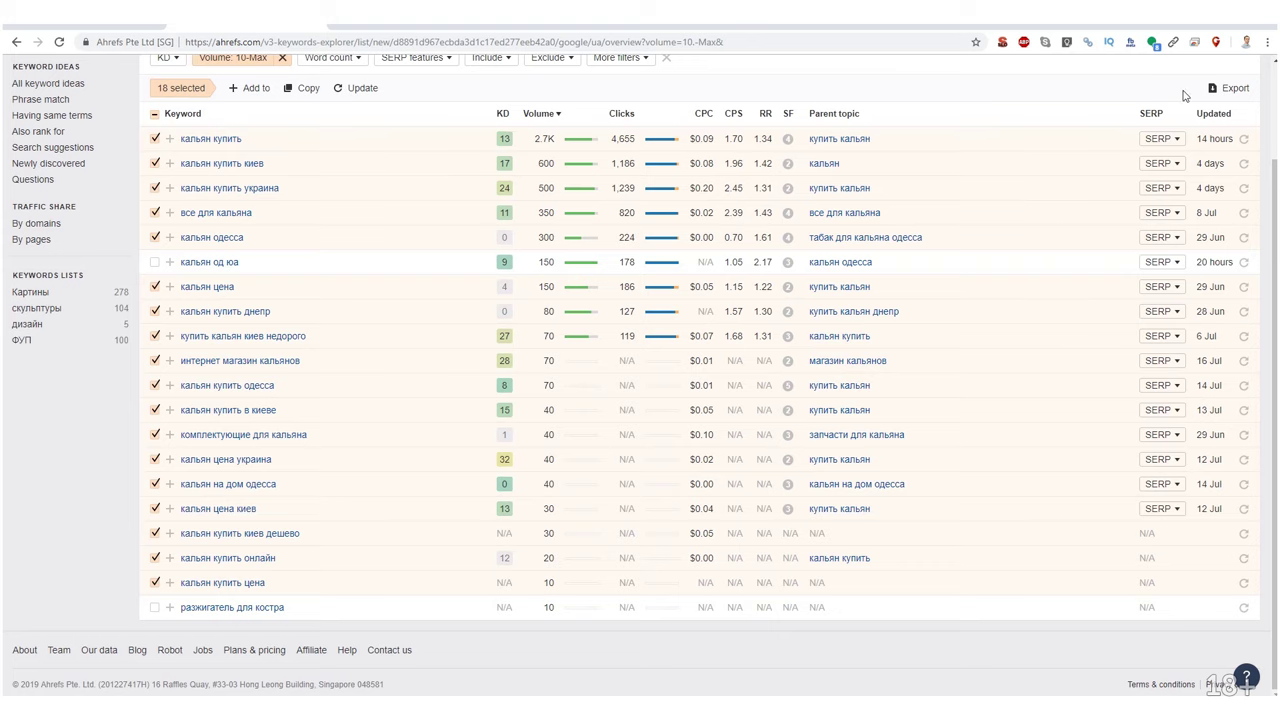
Export only the selected keywords to CSV with Microsoft Excel encoding and open the exported file.
left_click(1224, 88)
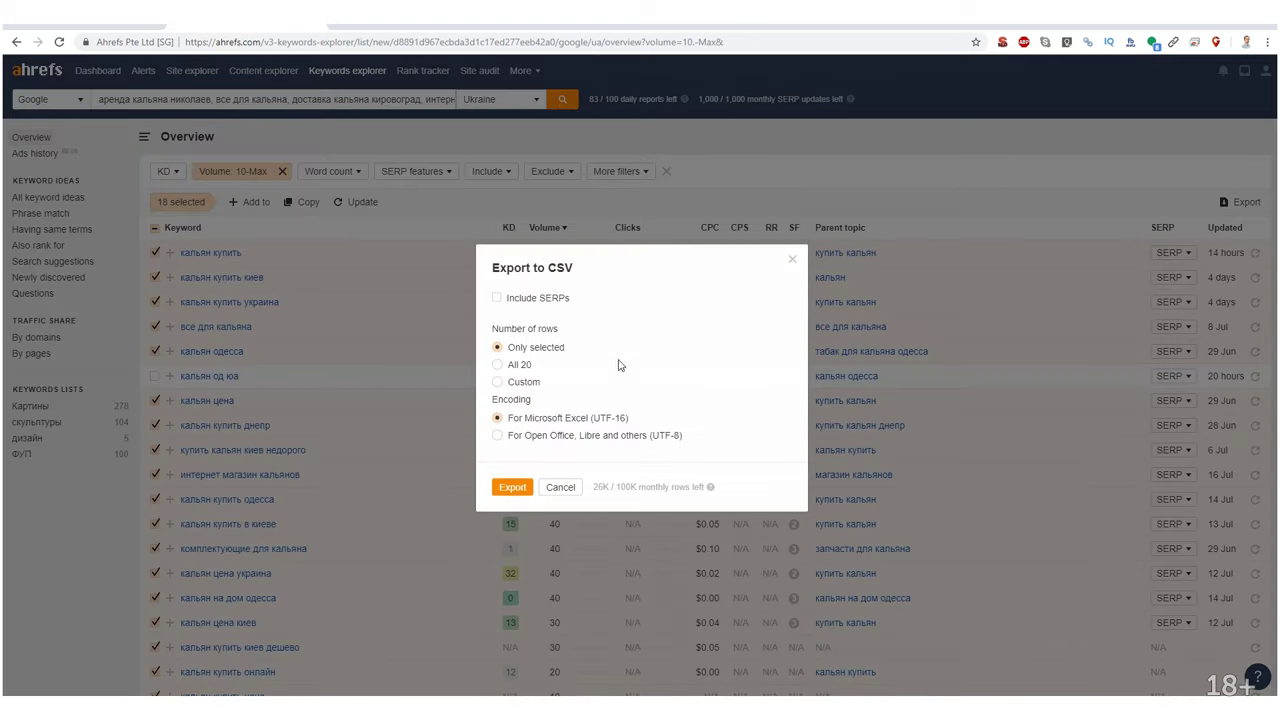
left_click(514, 488)
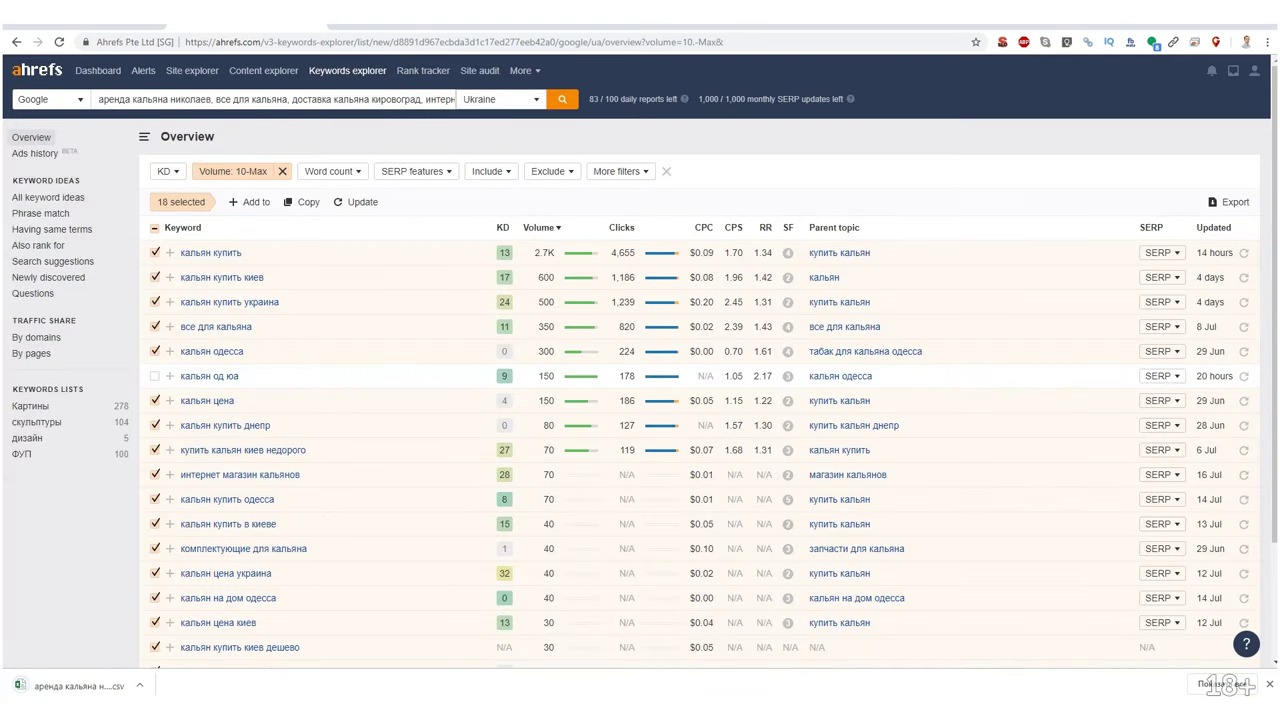
left_click(70, 684)
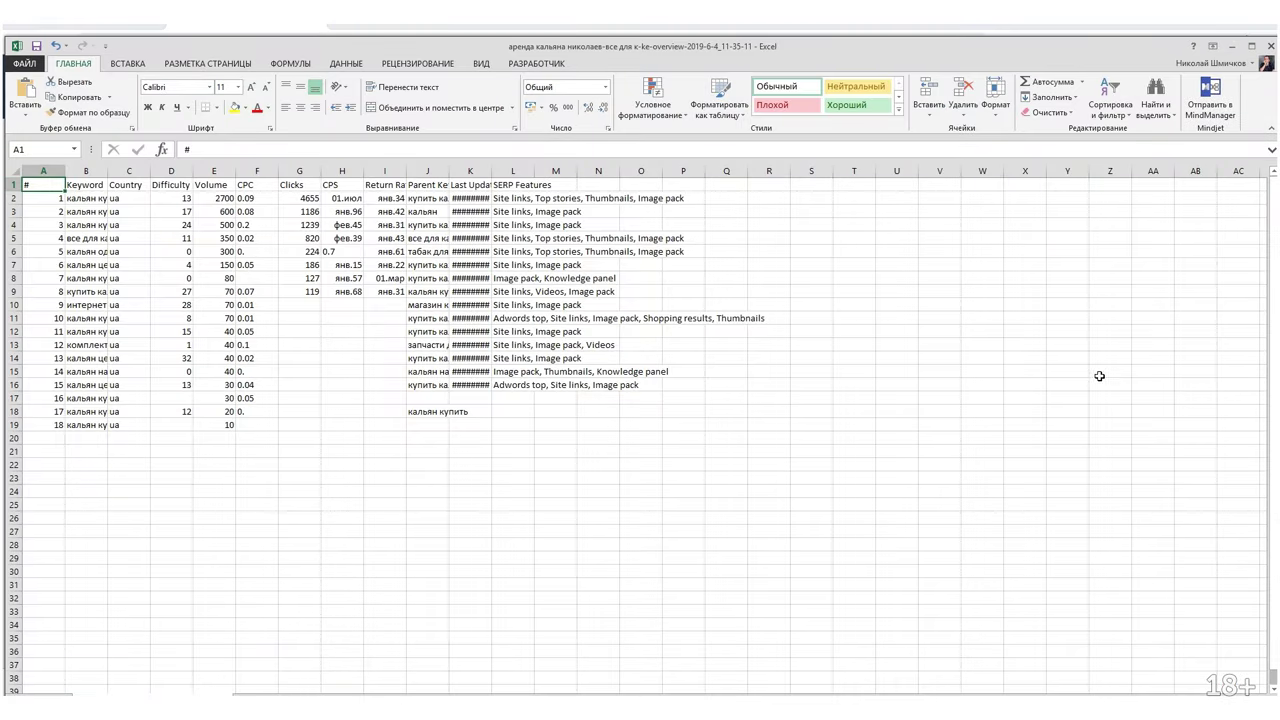
Fit all column widths to their contents and apply a colour scale from green (low) to red (high) to the Difficulty column.
left_click(16, 170)
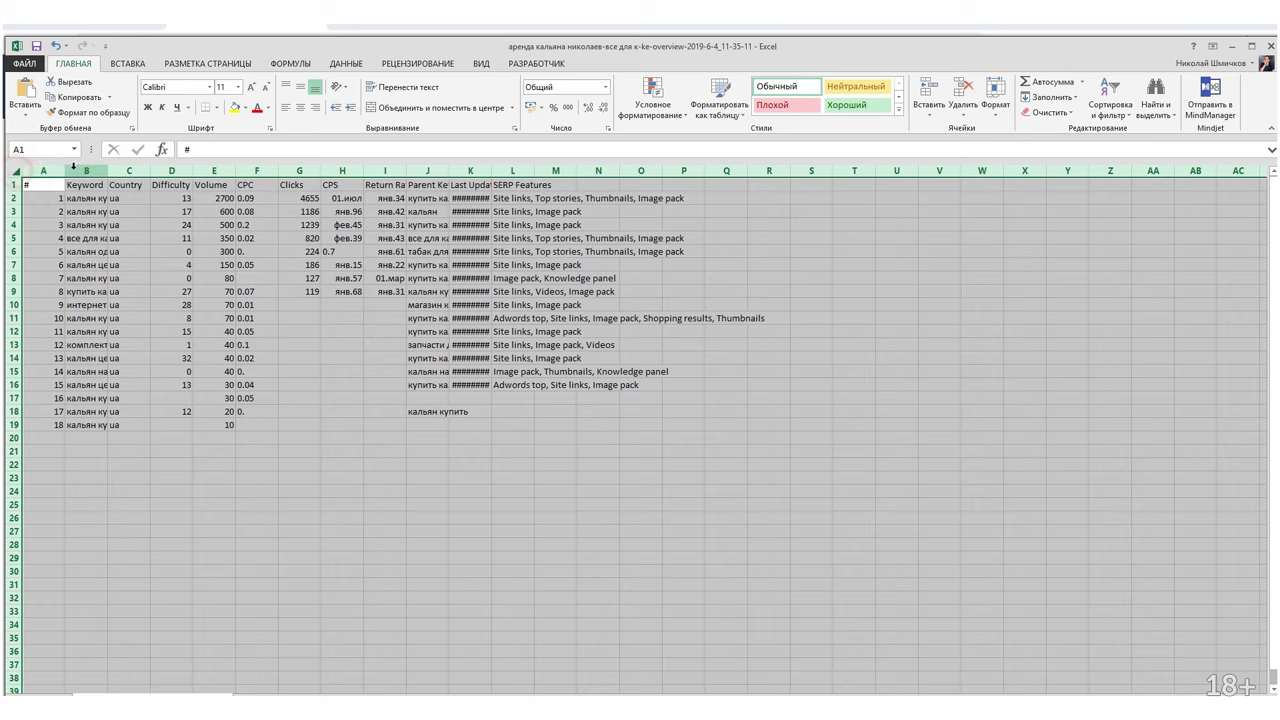
double_click(64, 171)
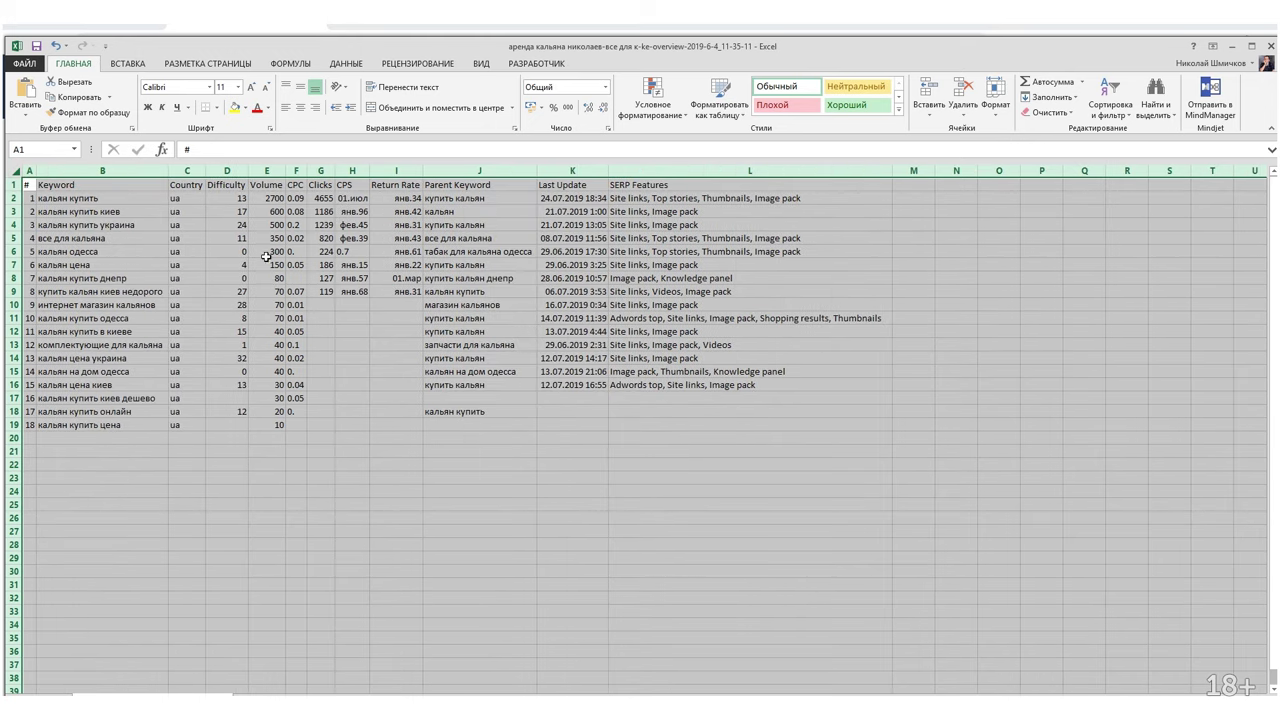
left_click(236, 172)
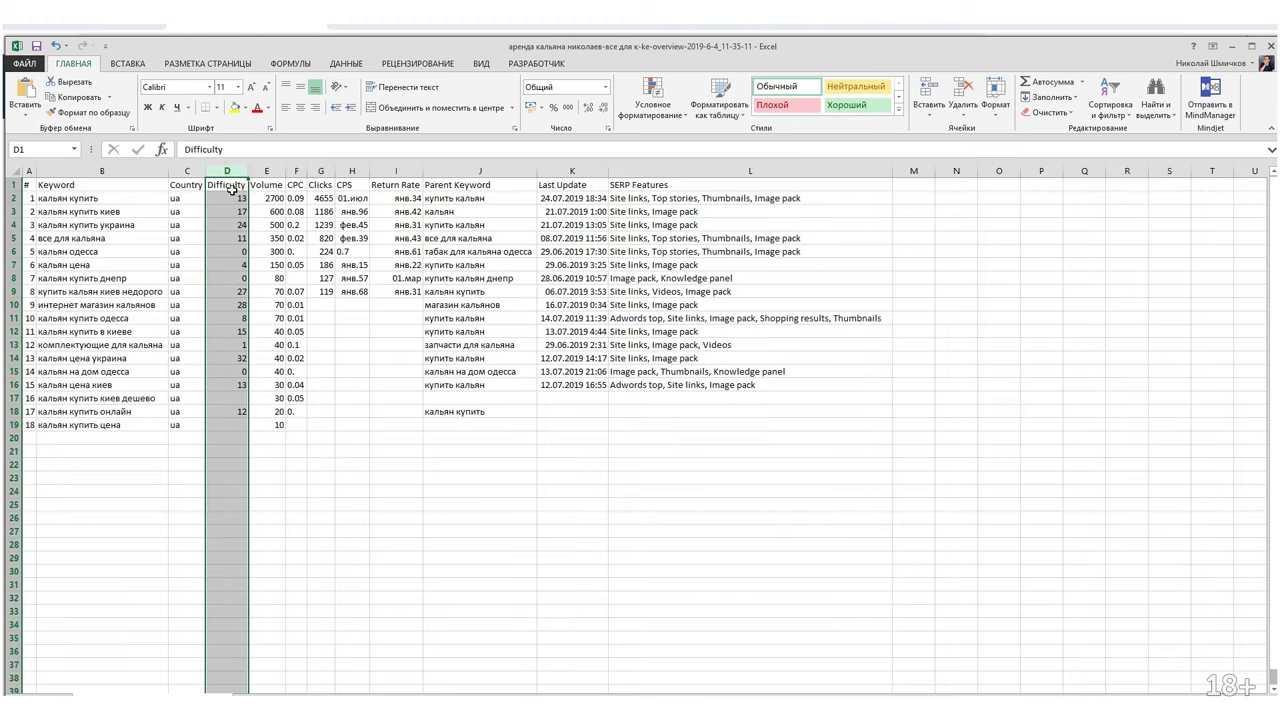
left_click_drag(232, 199, 211, 428)
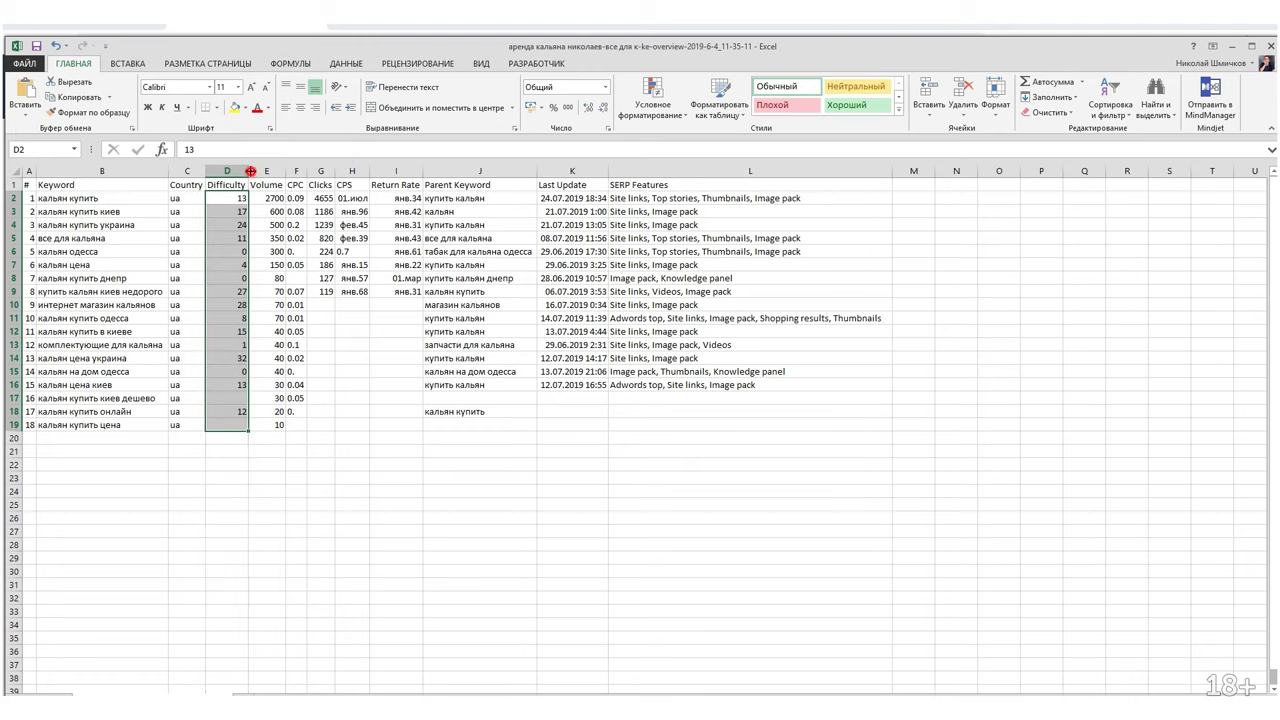
left_click(234, 201)
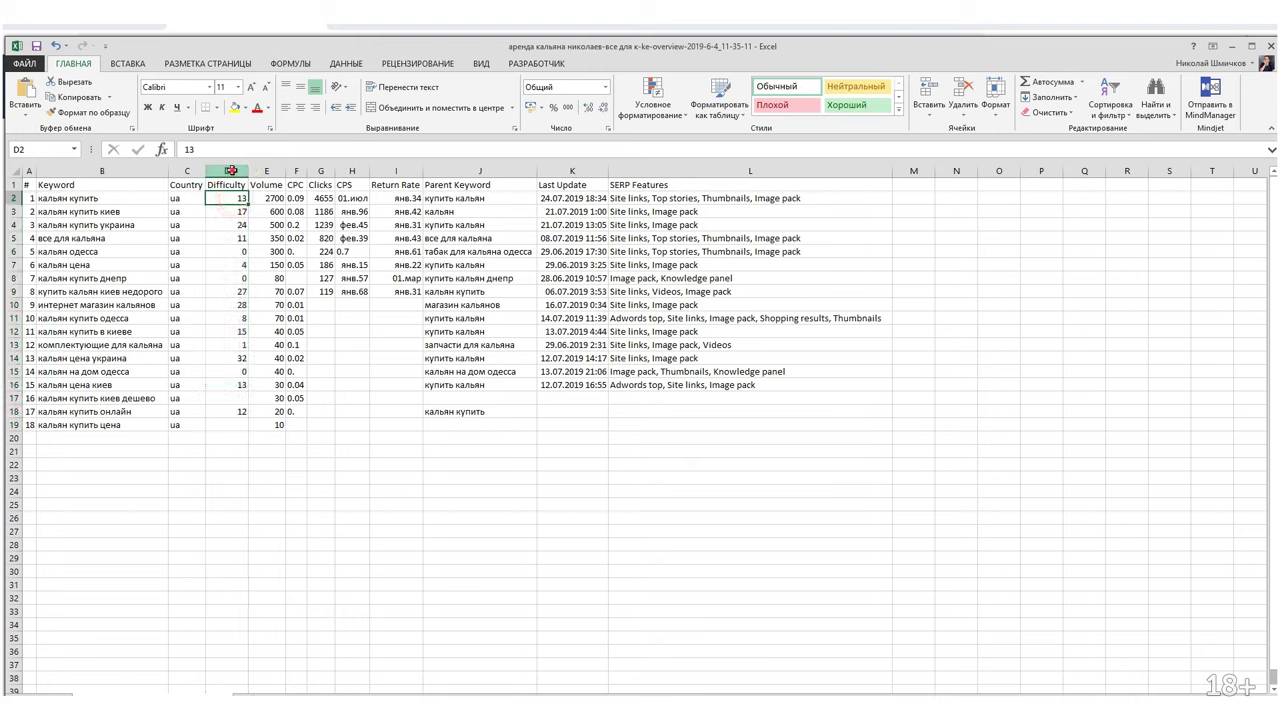
left_click(232, 171)
left_click(672, 111)
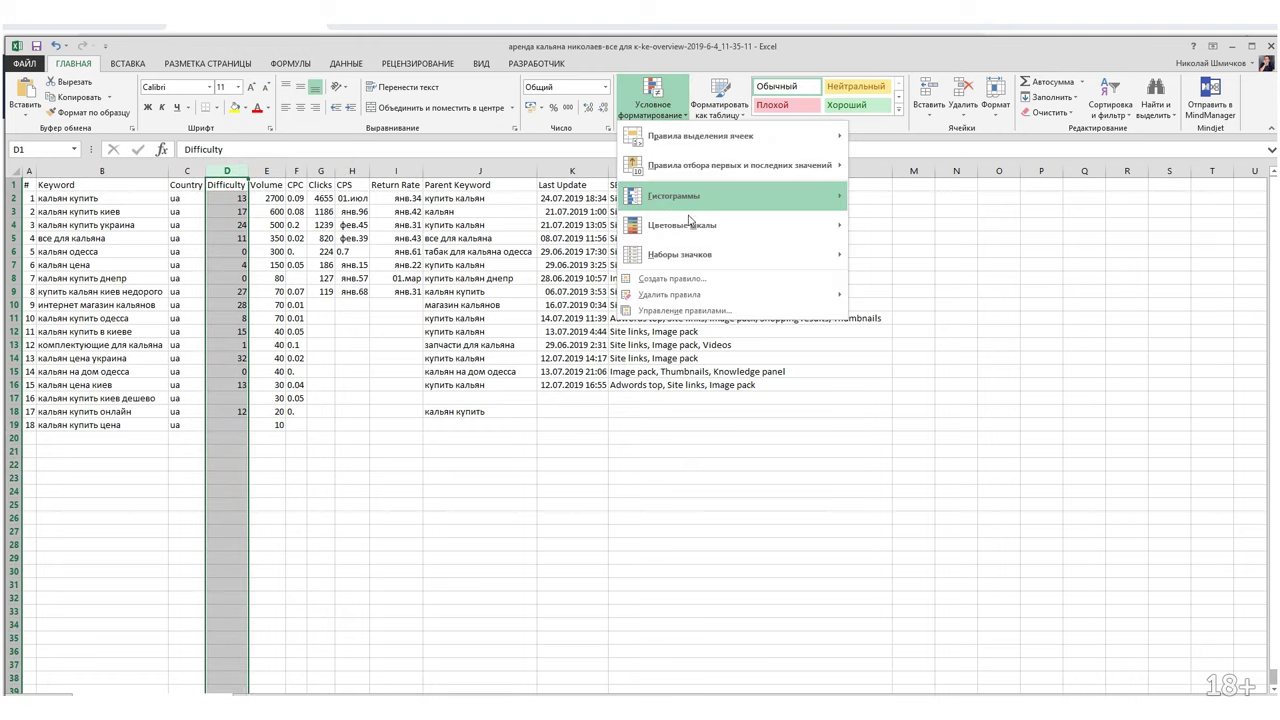
mouse_move(760, 225)
left_click(888, 224)
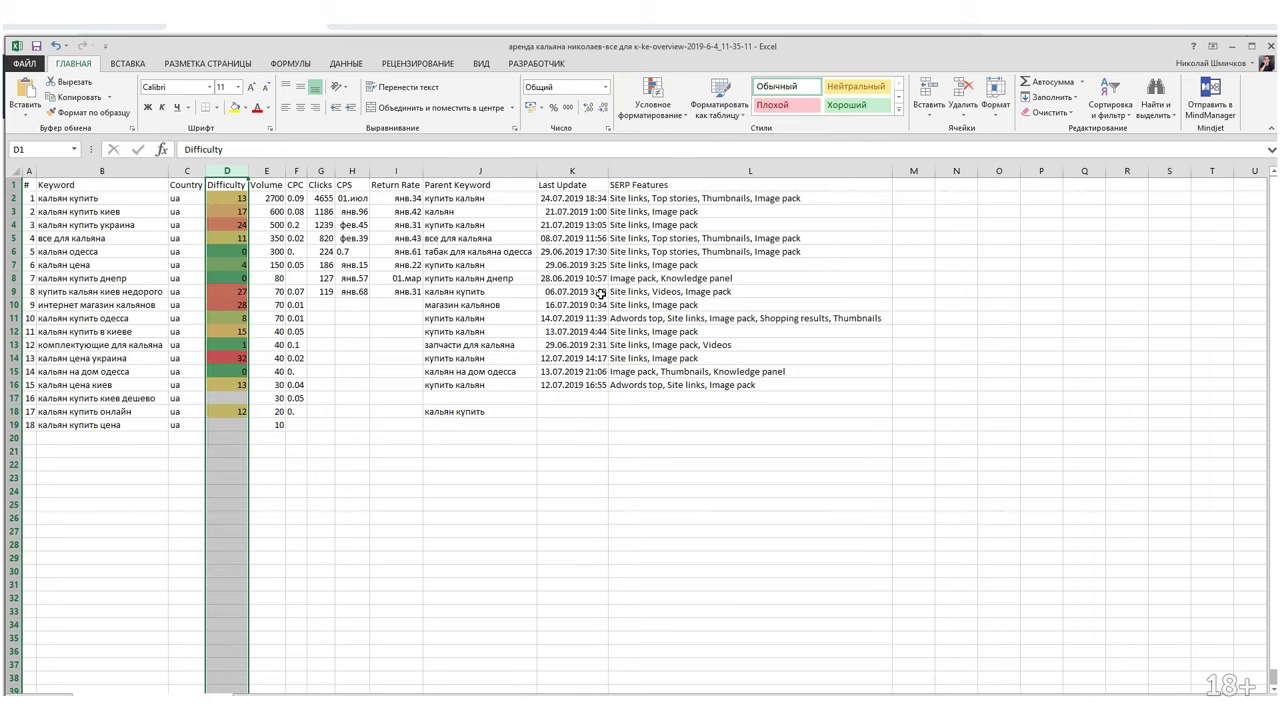
Examine the difficulty, volume and clicks of "кальян купить" and compare its clicks with the other keywords.
left_click(444, 293)
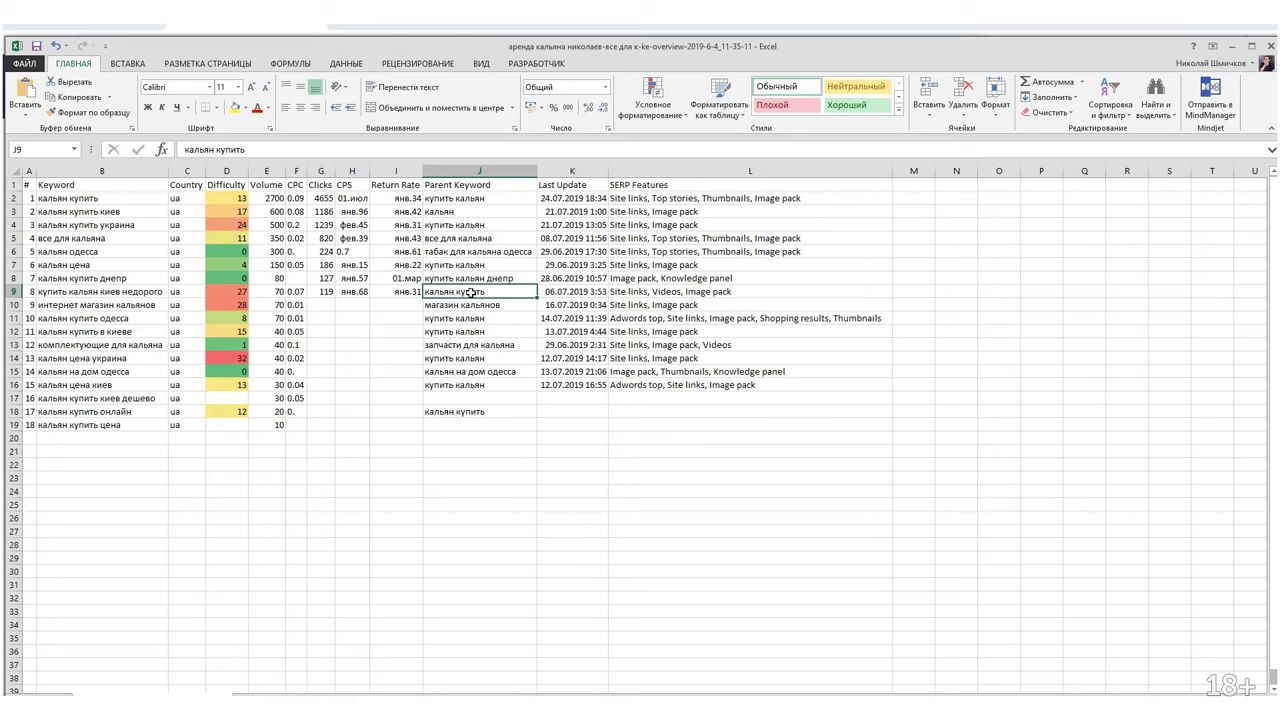
left_click_drag(263, 271, 96, 266)
left_click_drag(96, 198, 282, 198)
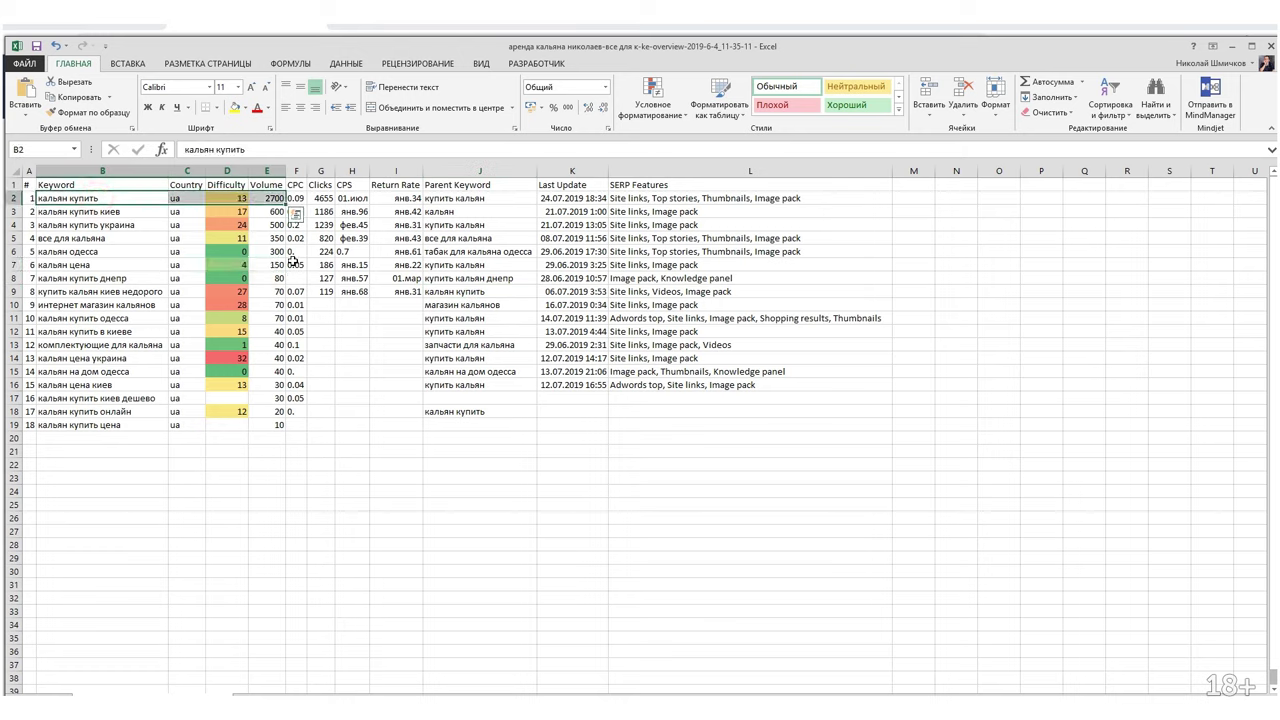
left_click(327, 200)
left_click_drag(325, 292, 323, 196)
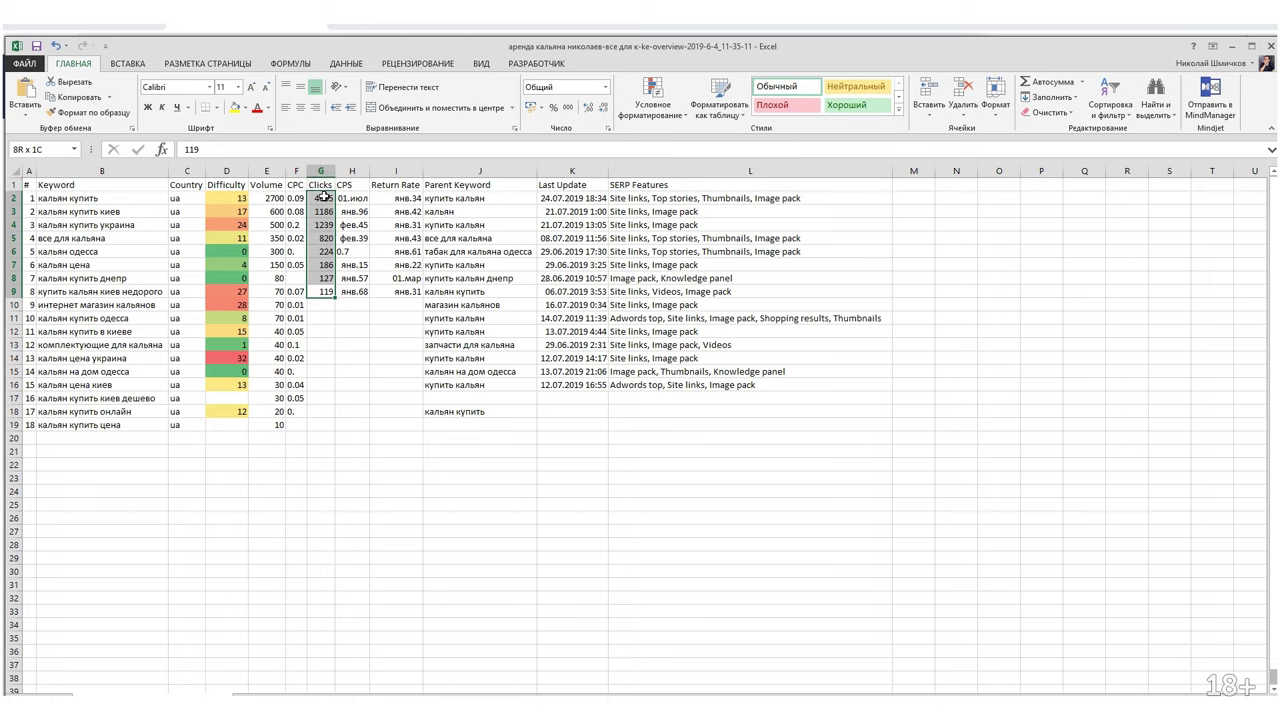
left_click(98, 199)
key("shift+Right")
key("shift+Right")
key("shift+Right")
key("shift+Right")
key("shift+Right")
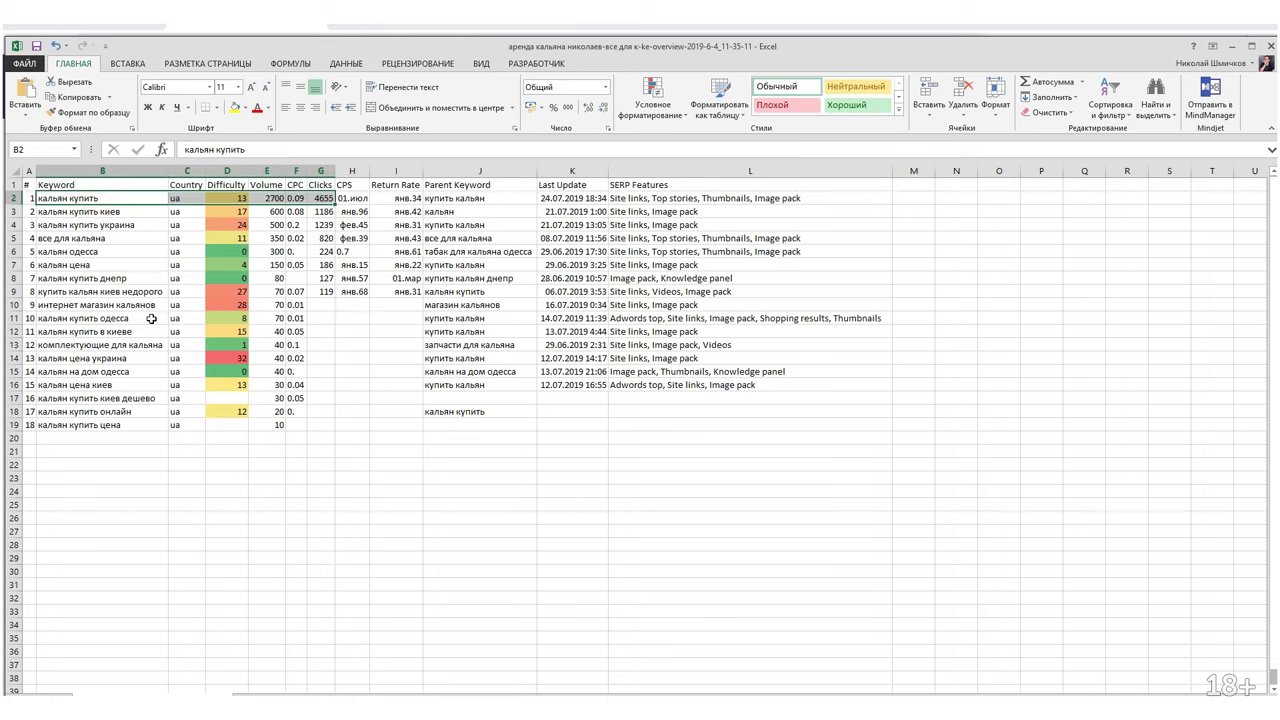
Make the keyword "кальян купить" bold and "кальян купить украина" italic.
left_click(139, 199)
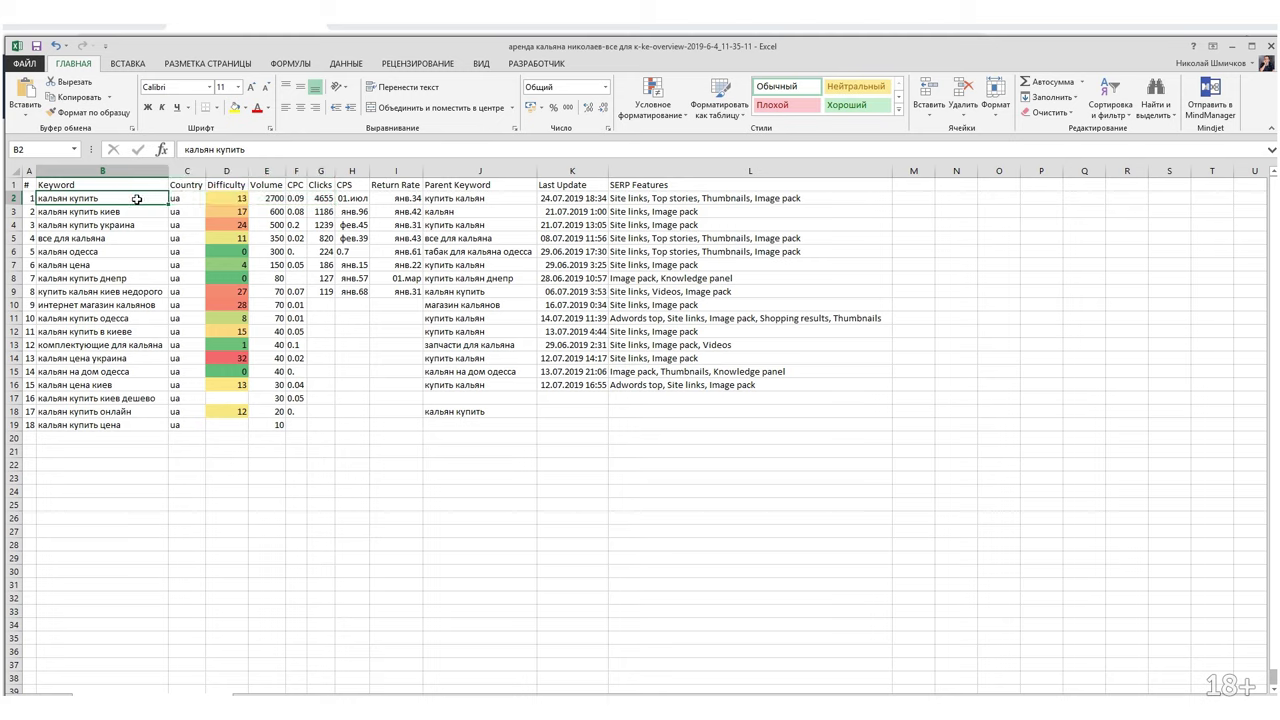
key("ctrl+b")
left_click(119, 226)
key("ctrl+i")
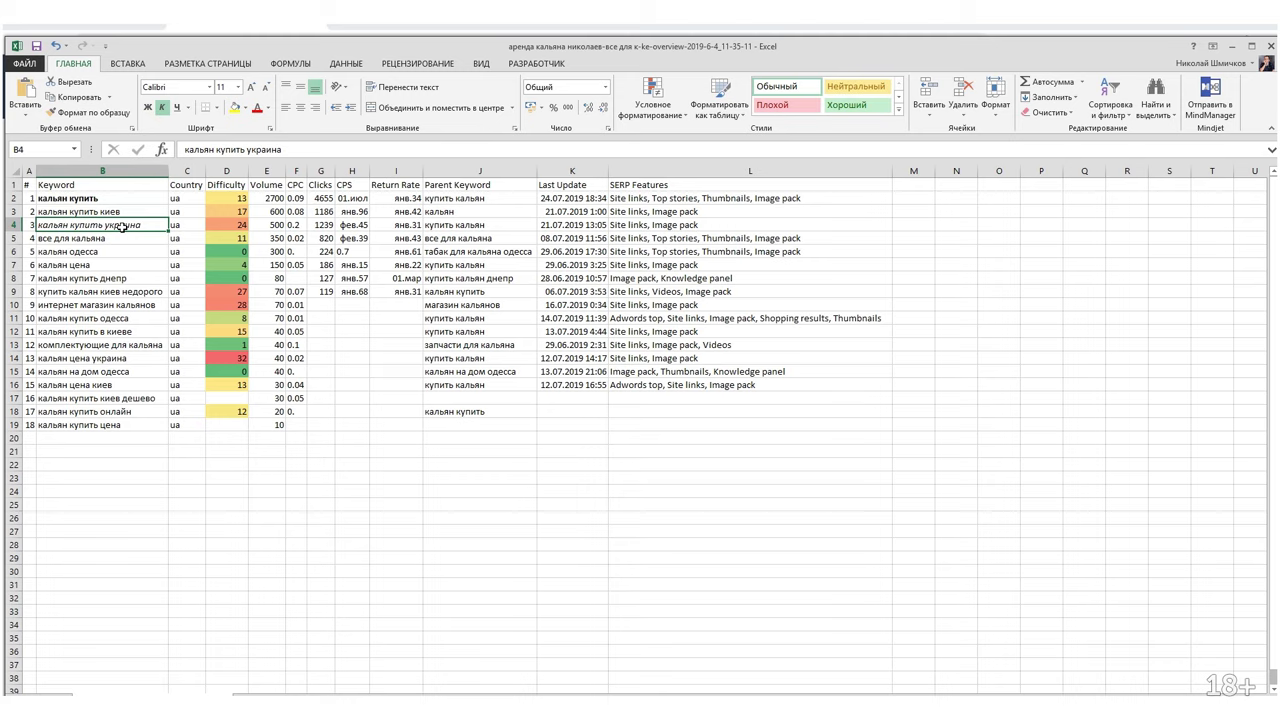
Make the keywords "кальян купить киев" and "все для кальяна" bold.
key("Right")
key("Right")
key("Right")
key("Right")
key("Right")
key("Left")
key("Left")
key("Left")
key("Up")
key("Down")
key("Up")
key("Left")
key("Left")
key("ctrl+b")
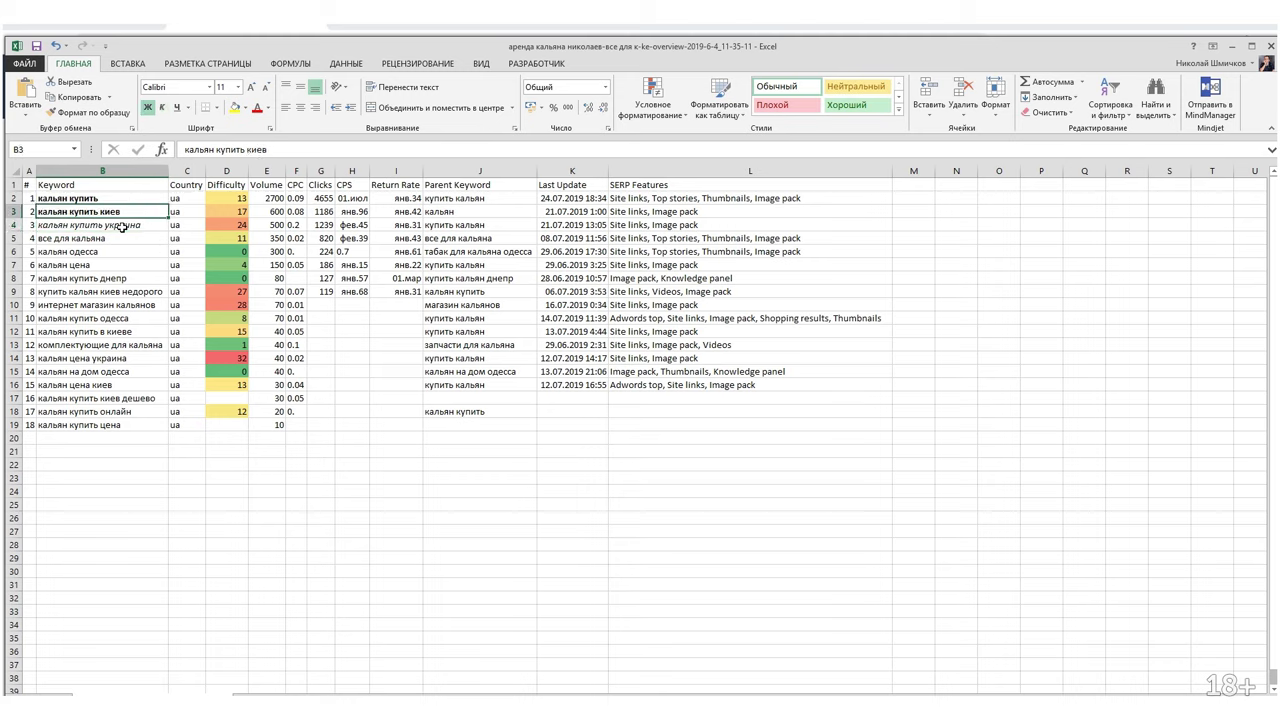
key("Down")
key("Down")
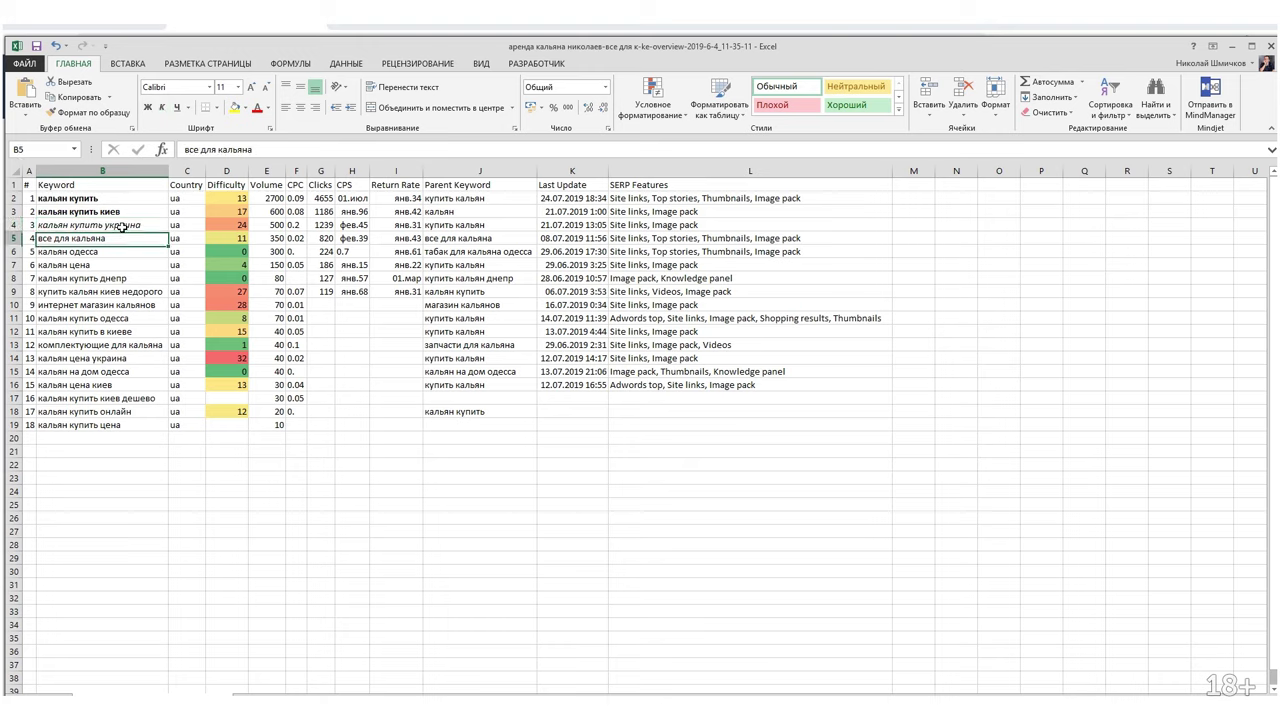
key("ctrl+b")
Make the keyword "кальян цена" bold, leaving "кальян одесса" unformatted.
key("Right")
key("Right")
key("Right")
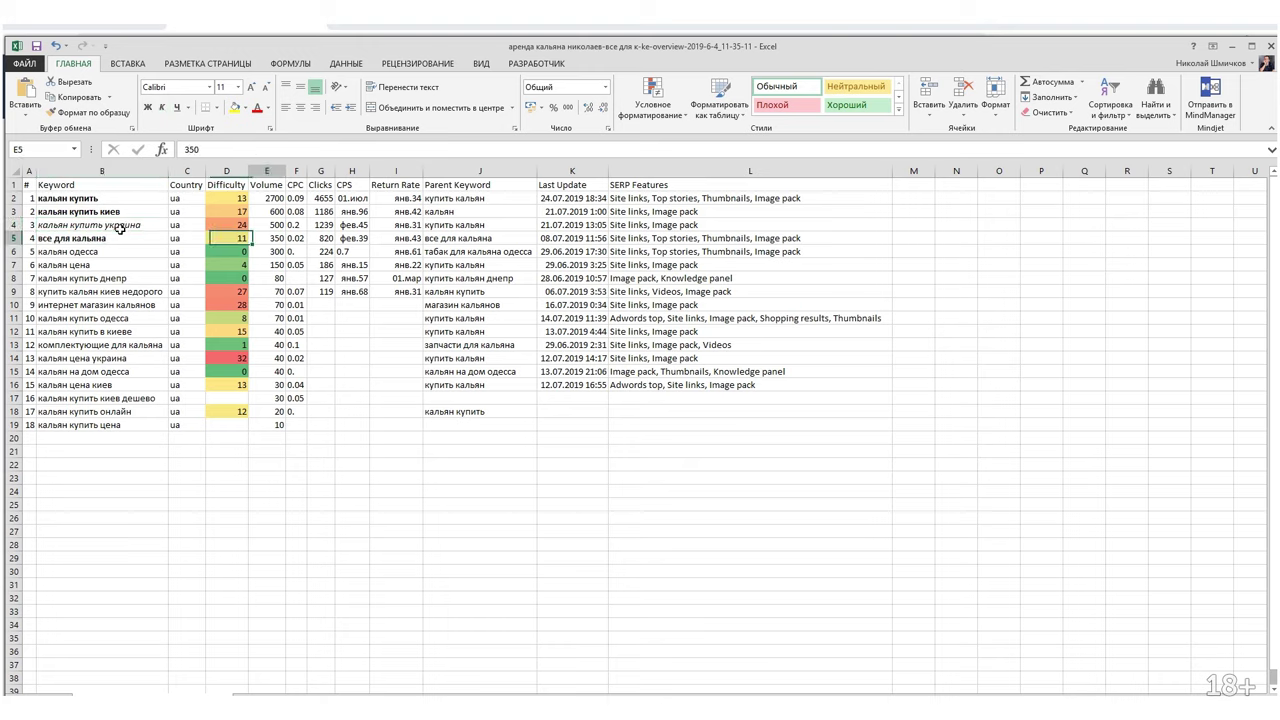
key("Left")
key("Left")
key("Left")
key("Right")
key("Left")
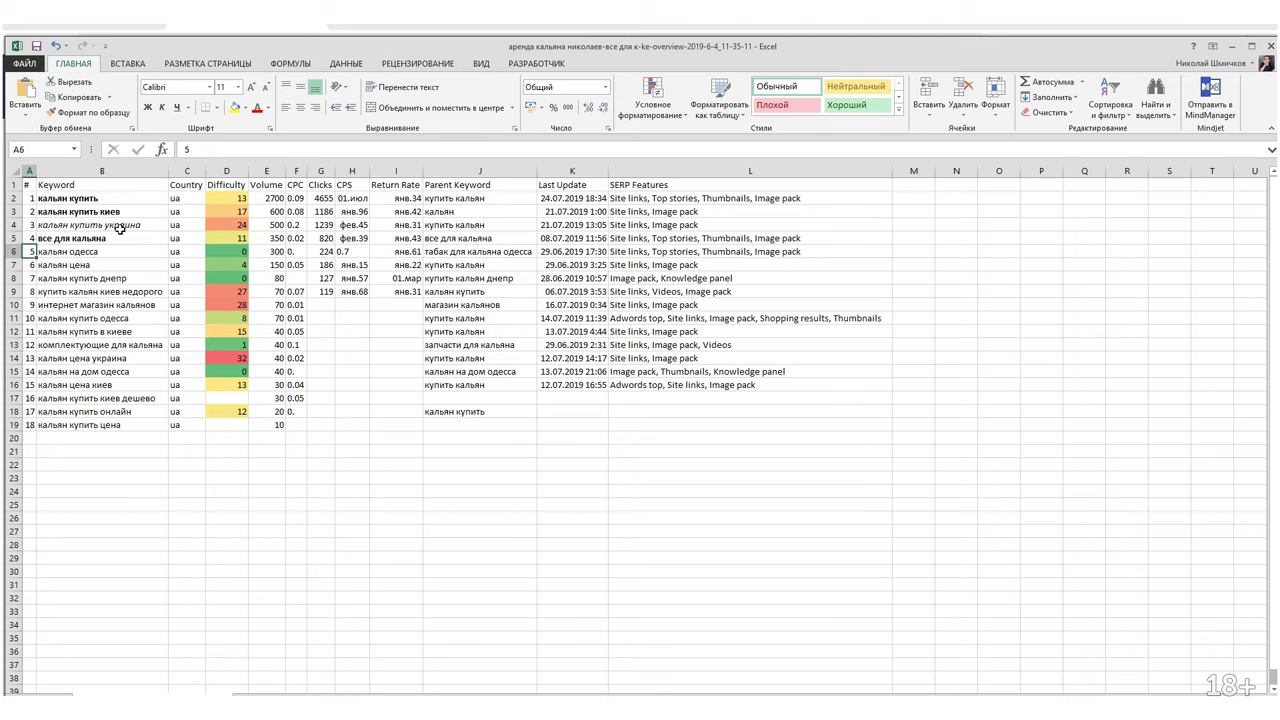
key("Down")
key("Down")
key("Down")
key("Down")
key("Up")
key("Up")
key("Up")
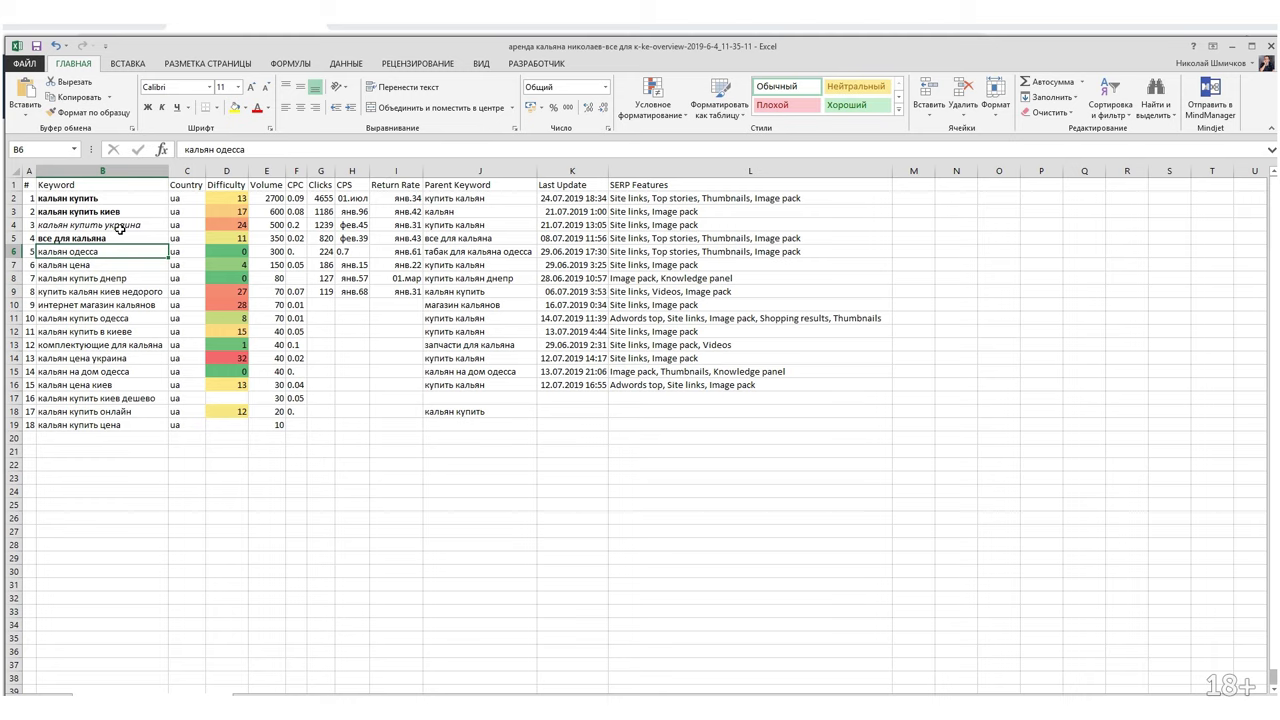
key("Down")
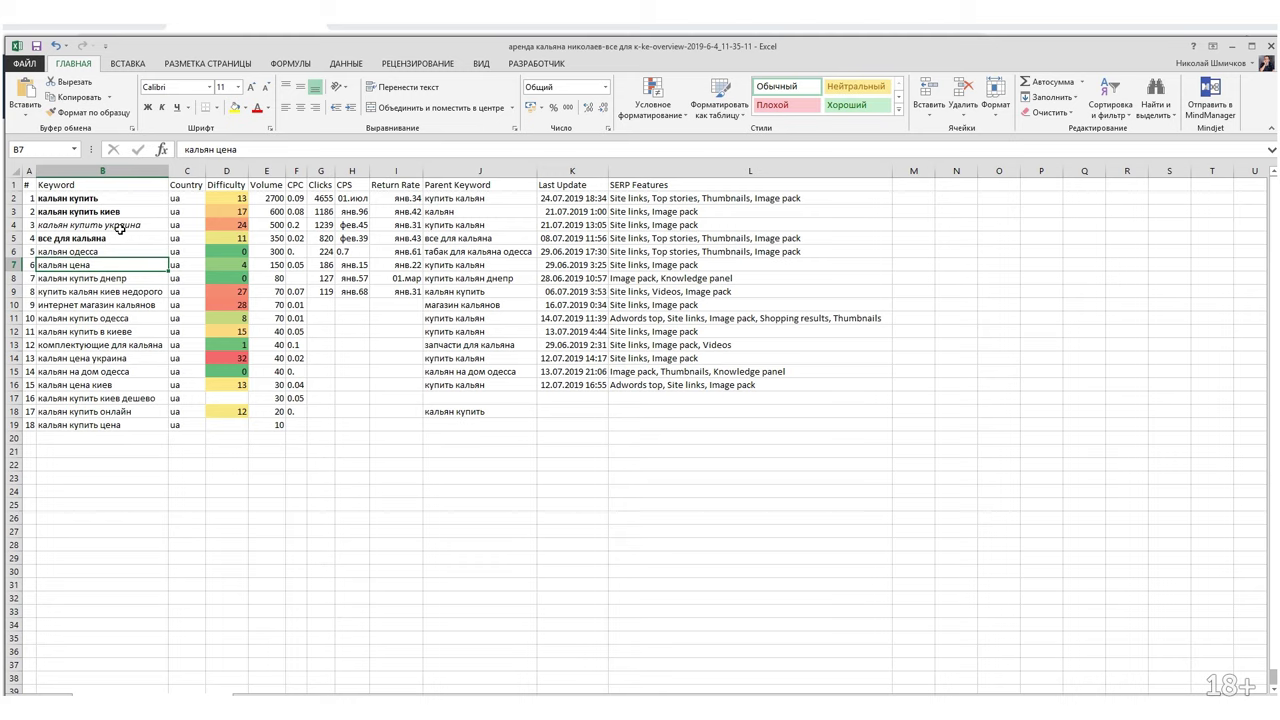
key("ctrl+b")
Make the neighbouring keywords "купить кальян киев недорого" and "интернет магазин кальянов" italic.
key("Down")
key("Down")
key("Up")
key("Down")
key("Up")
key("Down")
key("Up")
key("Down")
key("Up")
key("Down")
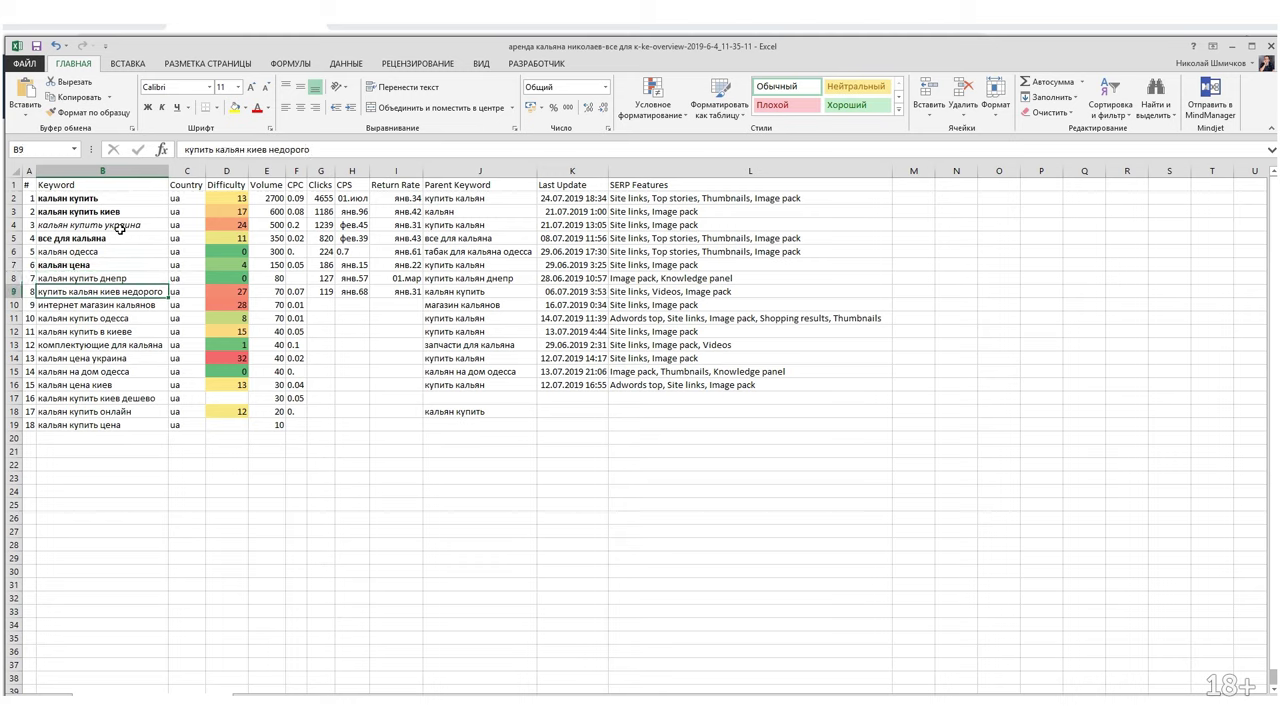
key("Down")
key("Up")
key("shift+Down")
key("ctrl+i")
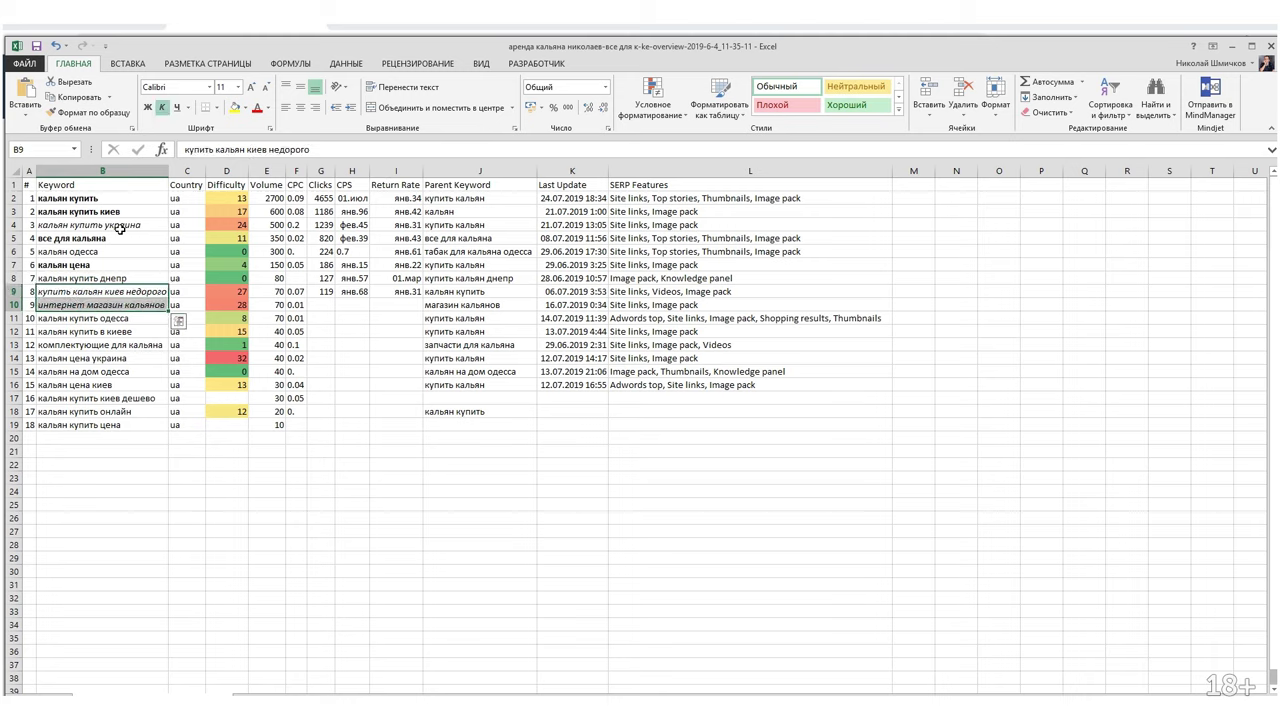
Examine the keywords below the italic ones, starting from "кальян купить одесса".
key("Down")
key("Down")
key("Down")
key("Down")
key("Up")
key("Up")
key("Up")
key("Down")
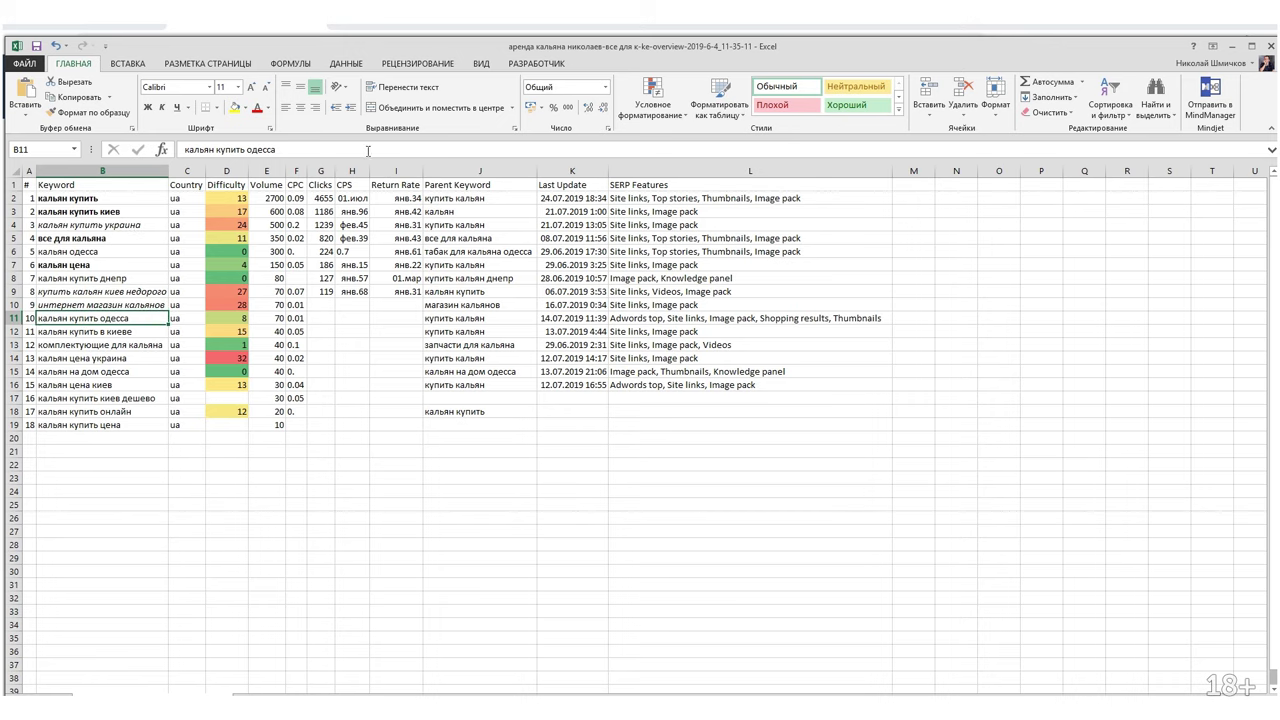
Move the keyword workbook aside and open seoquick.com.ua/calculator-title/ in a new Chrome tab.
left_click_drag(425, 48, 1013, 156)
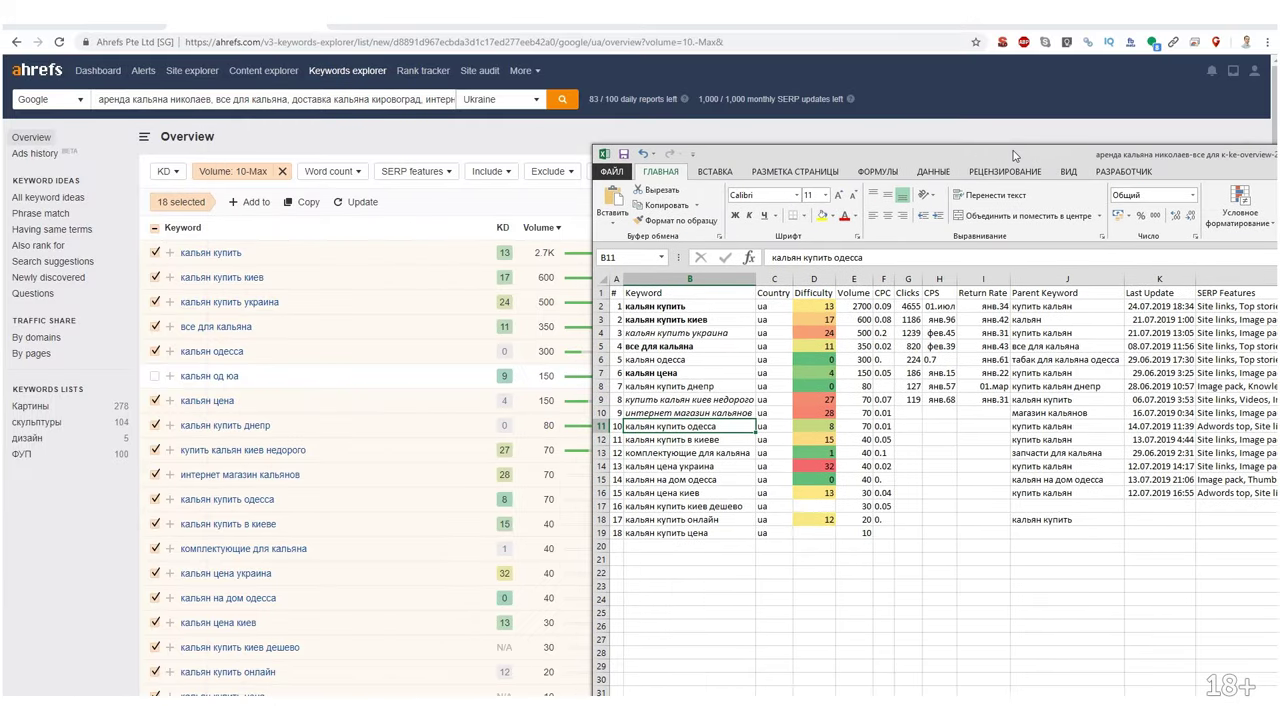
left_click(336, 32)
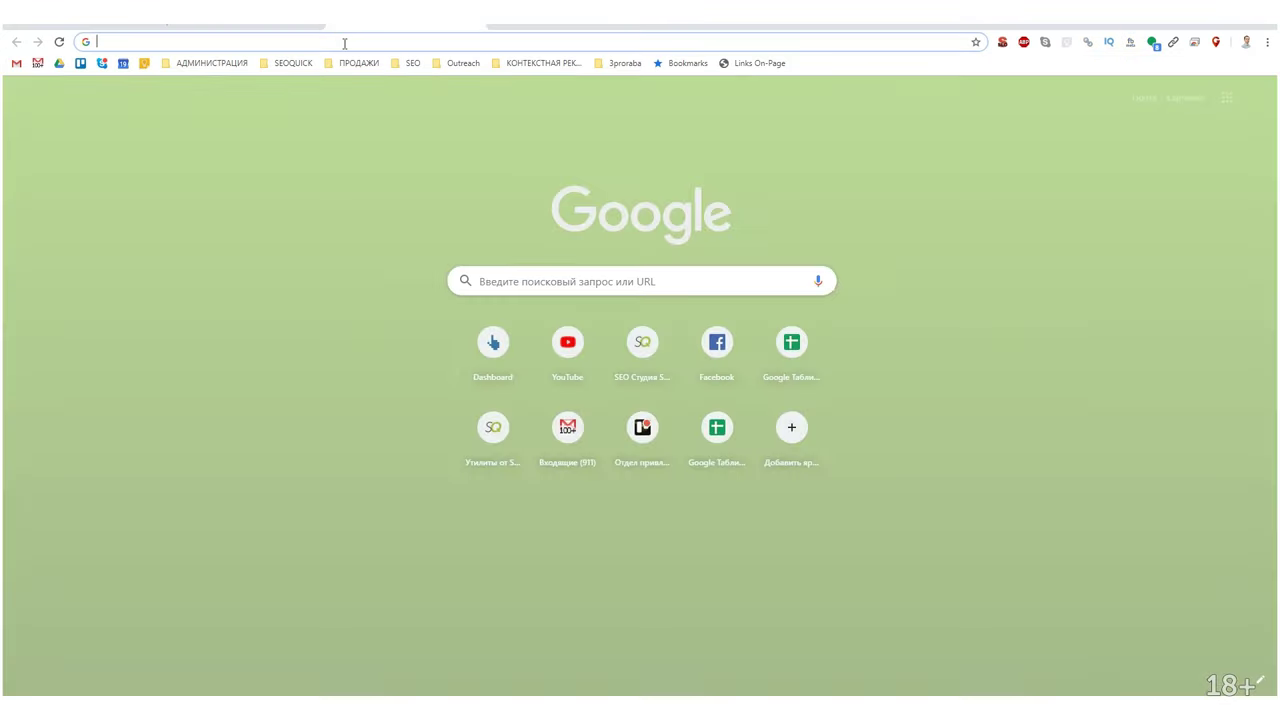
type("ыущ")
key("BackSpace")
key("BackSpace")
key("BackSpace")
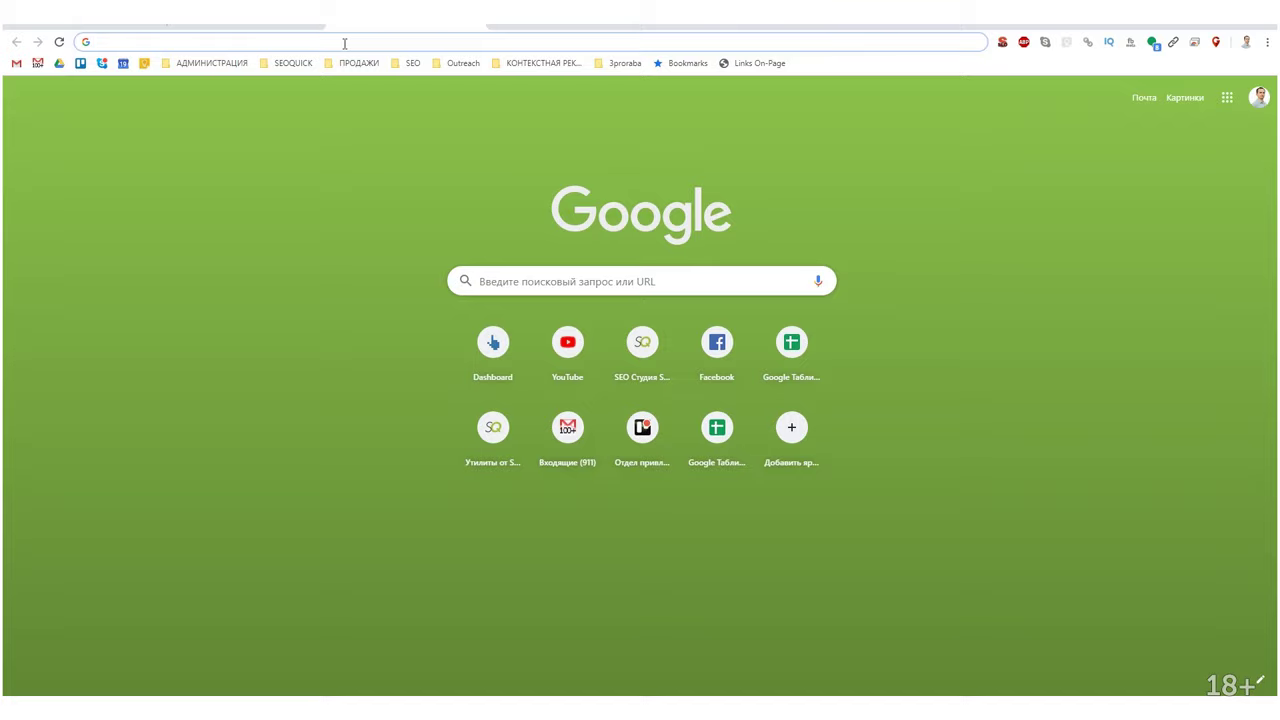
type("seoquick.com.ua/calculator-title/")
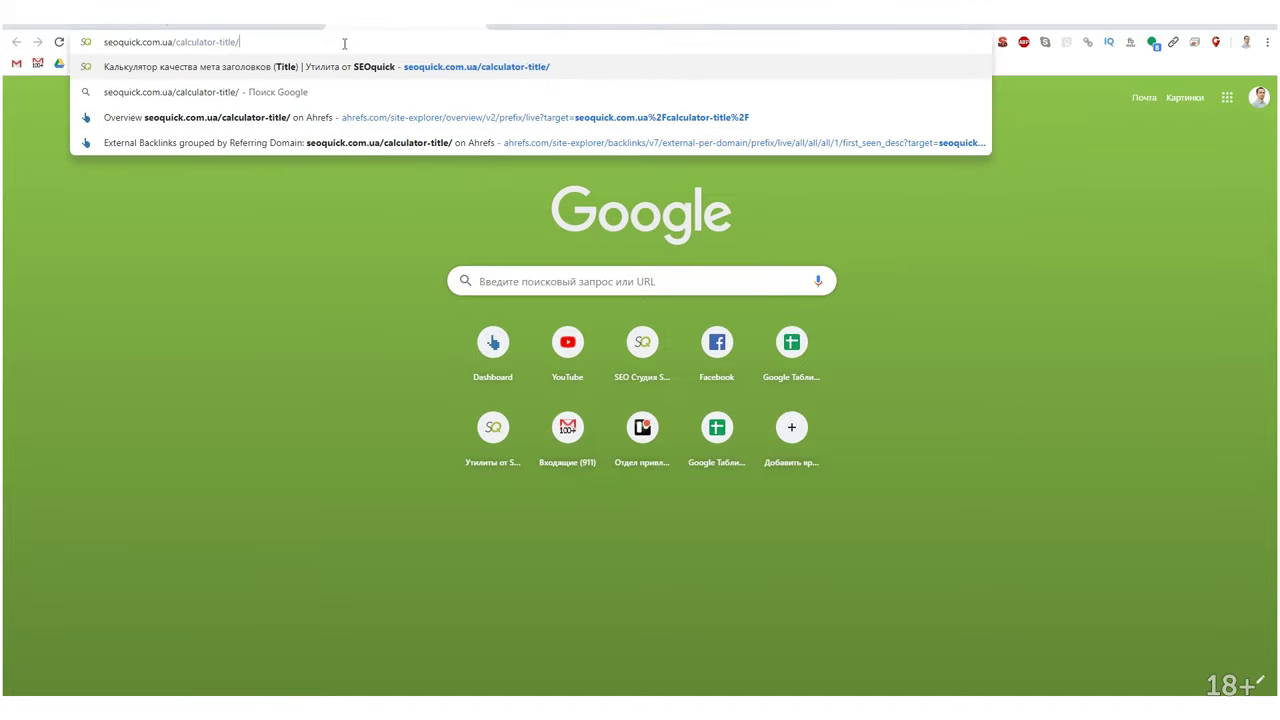
key("Return")
left_click(305, 30)
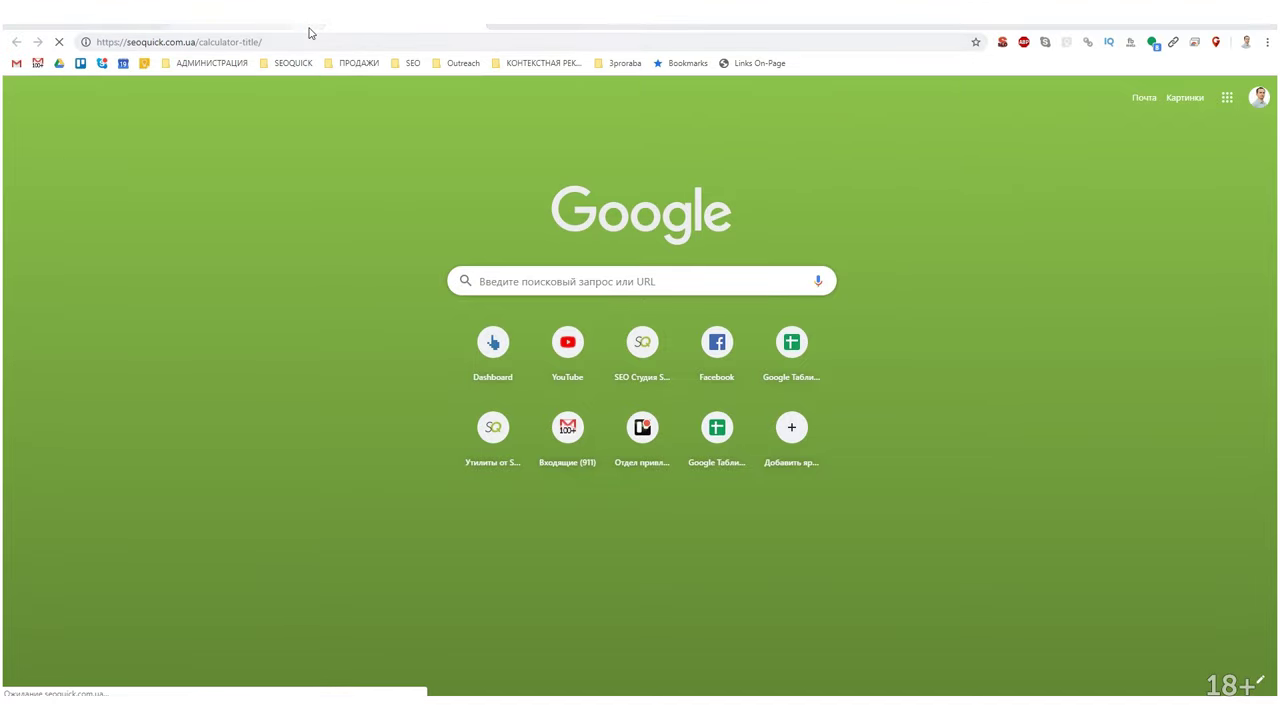
left_click(134, 30)
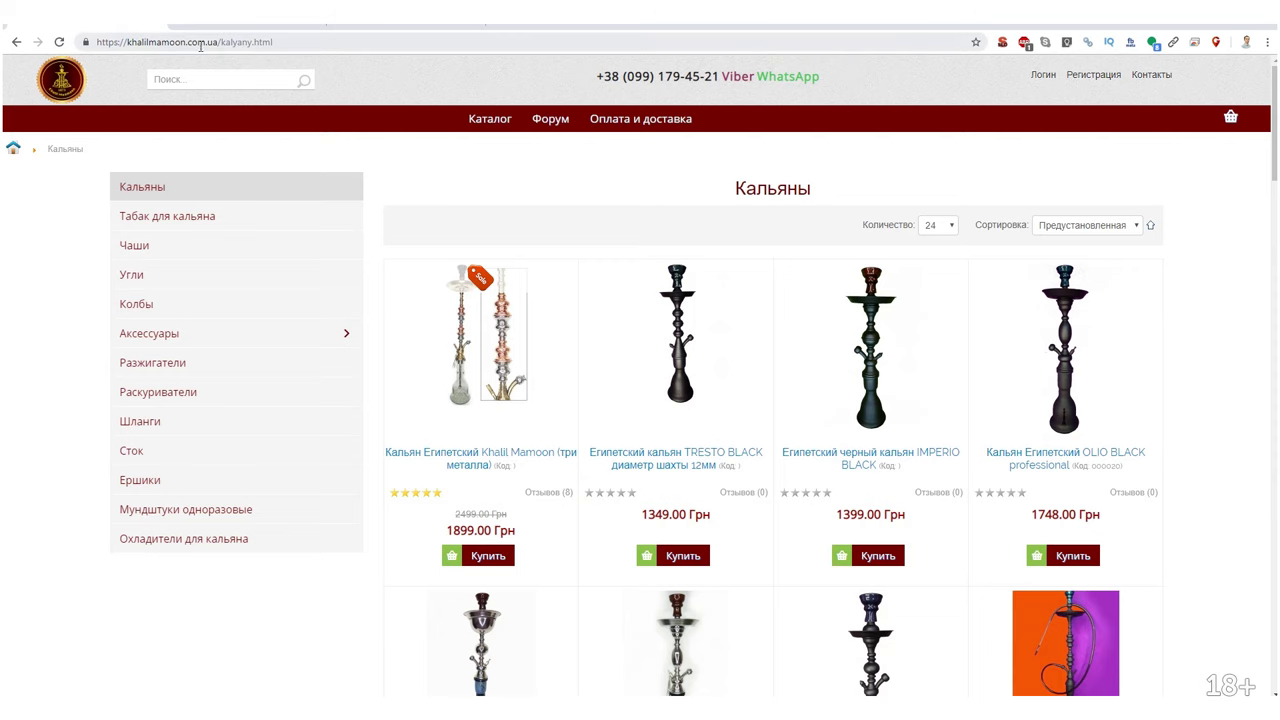
left_click(415, 30)
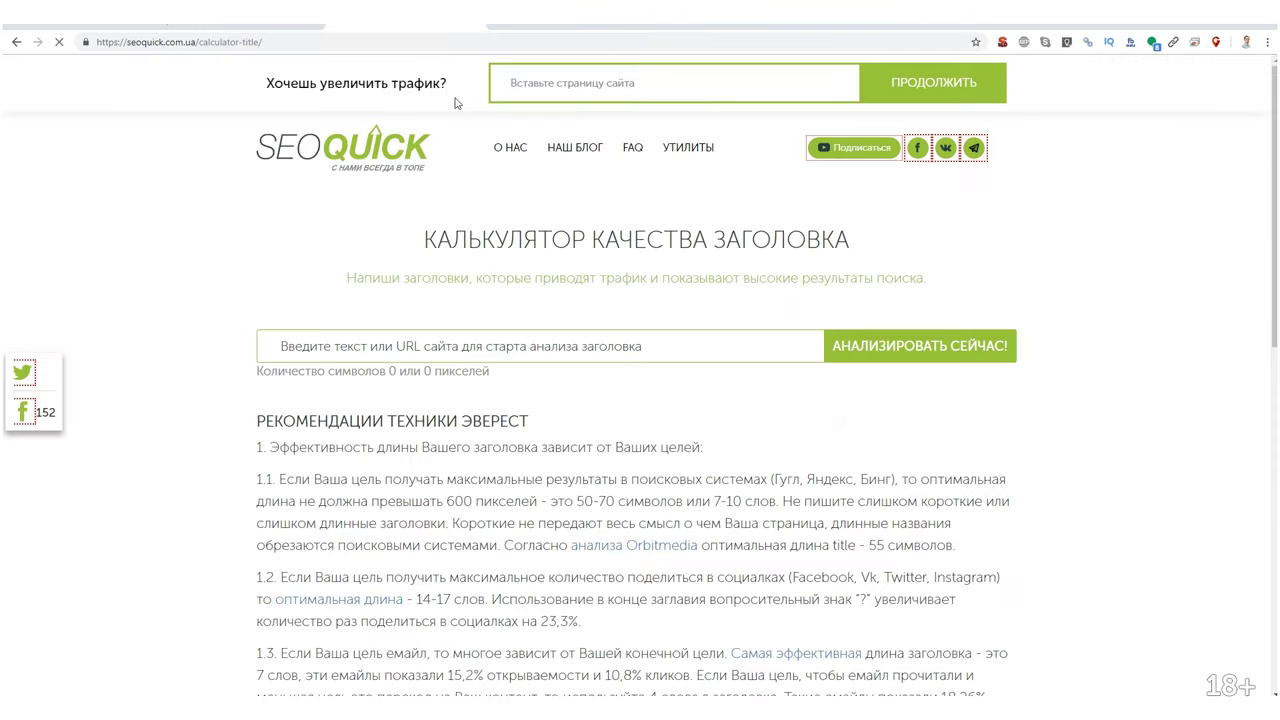
left_click(494, 346)
type("https://khalilmamoon.com.ua")
scroll(925, 360, "down", 4)
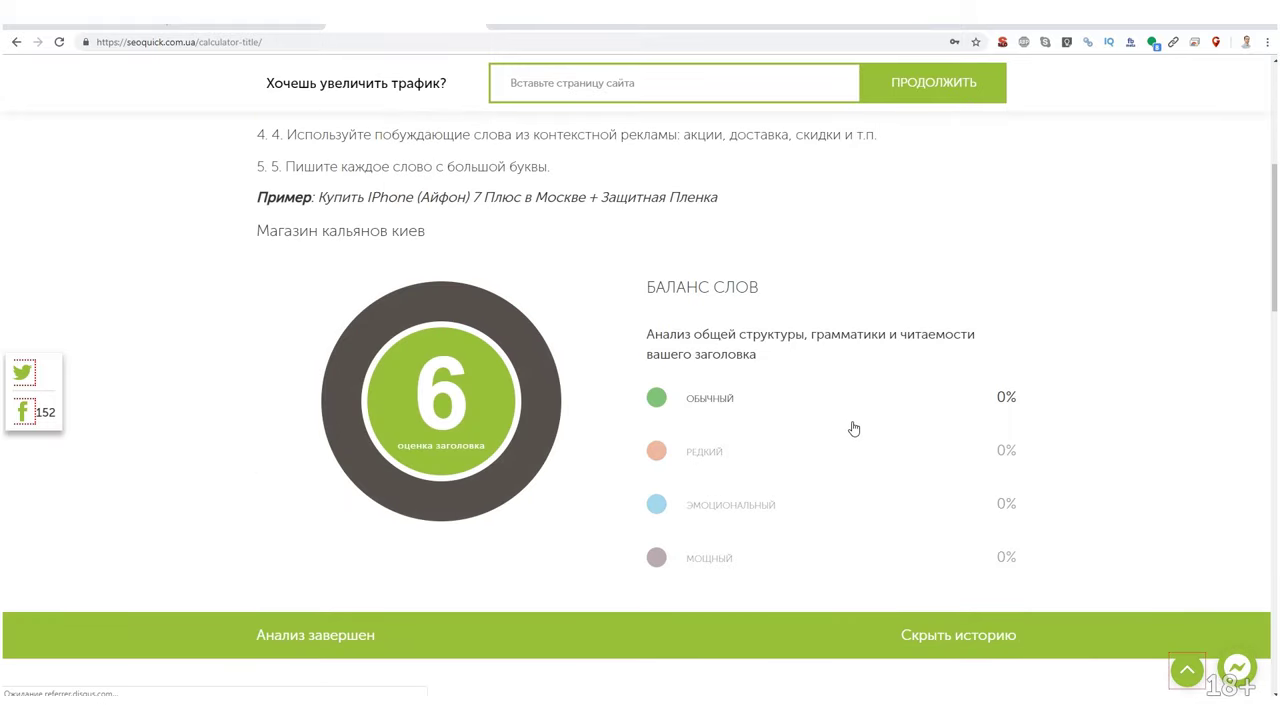
scroll(853, 428, "up", 4)
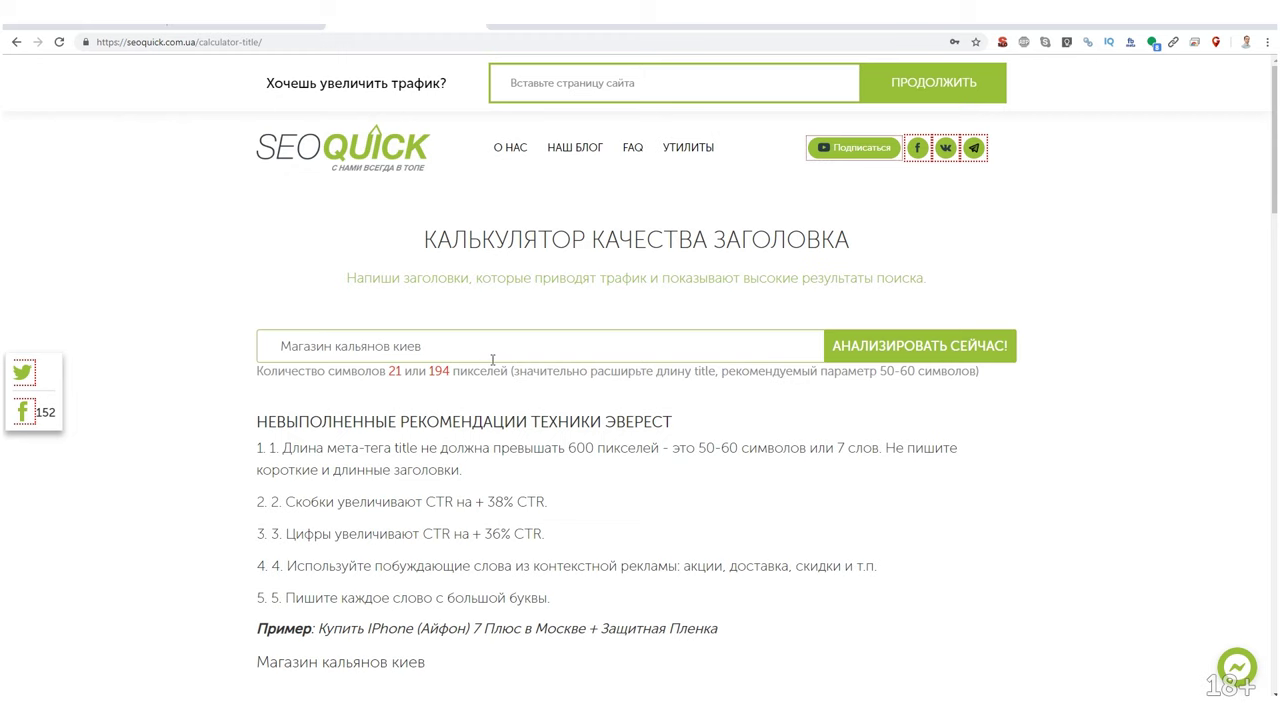
key("alt+Tab")
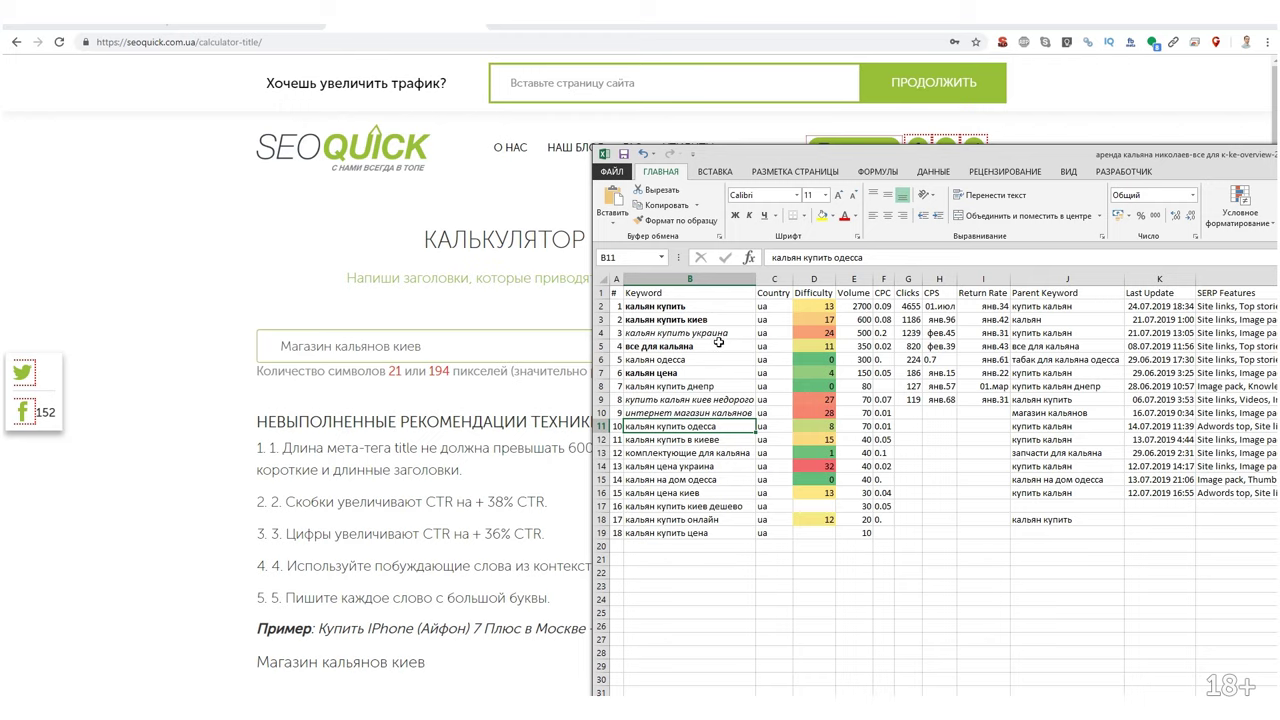
Select the keyword "кальян купить" in the workbook and replace the calculator's title with "Купить Кальян в Киеве".
left_click(665, 307)
left_click_drag(445, 345, 176, 348)
type("Regbnm")
key("BackSpace")
key("BackSpace")
key("BackSpace")
key("BackSpace")
key("BackSpace")
key("BackSpace")
type("Куп")
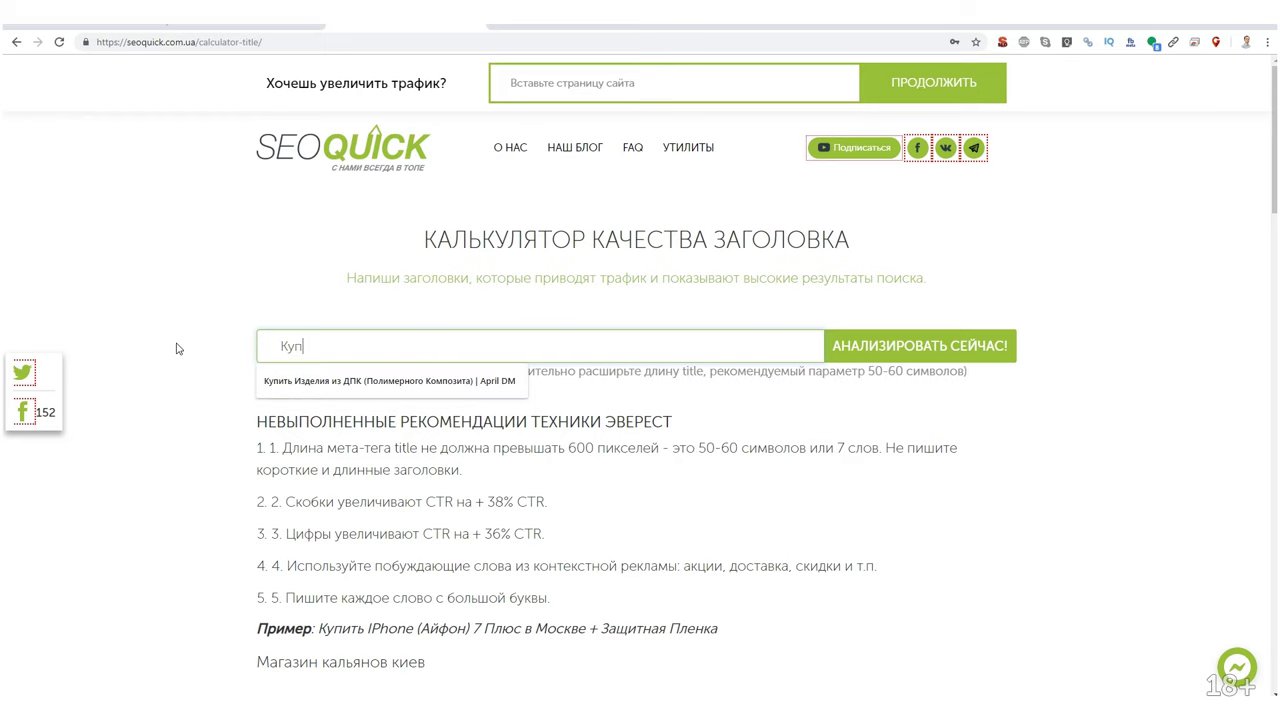
type("ить Кальян в Киеве")
Check the keyword workbook and change "Кальян" to lowercase "кальян" in the title.
key("alt+Tab")
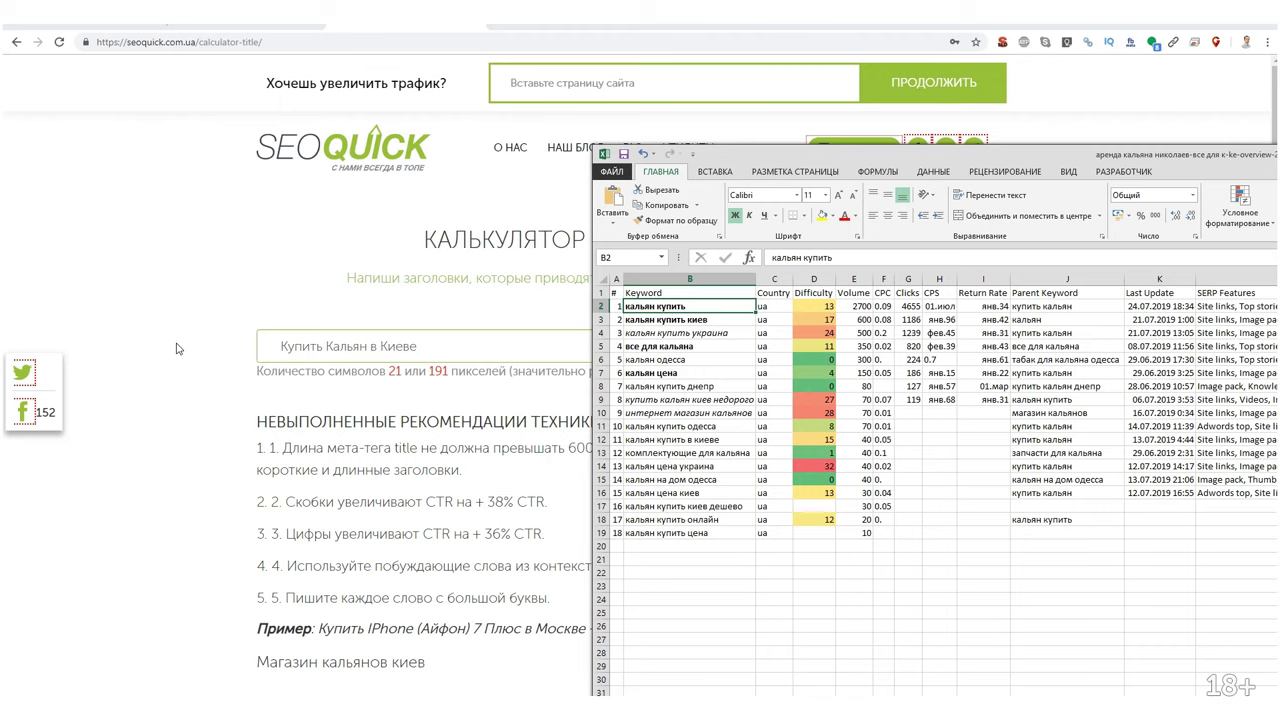
key("alt+Tab")
left_click(334, 342)
key("BackSpace")
type("к")
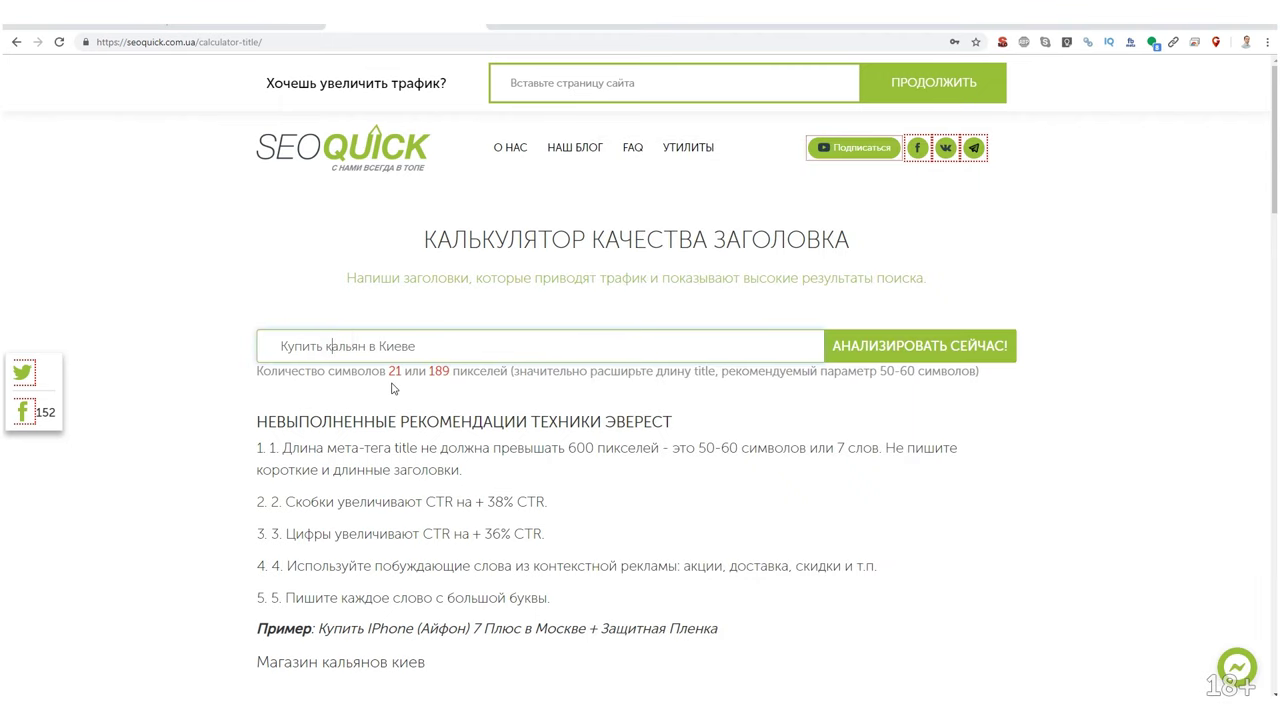
Consult the keyword list and extend the title with ". Все для Кальяна по Доступной Цене".
key("alt+Tab")
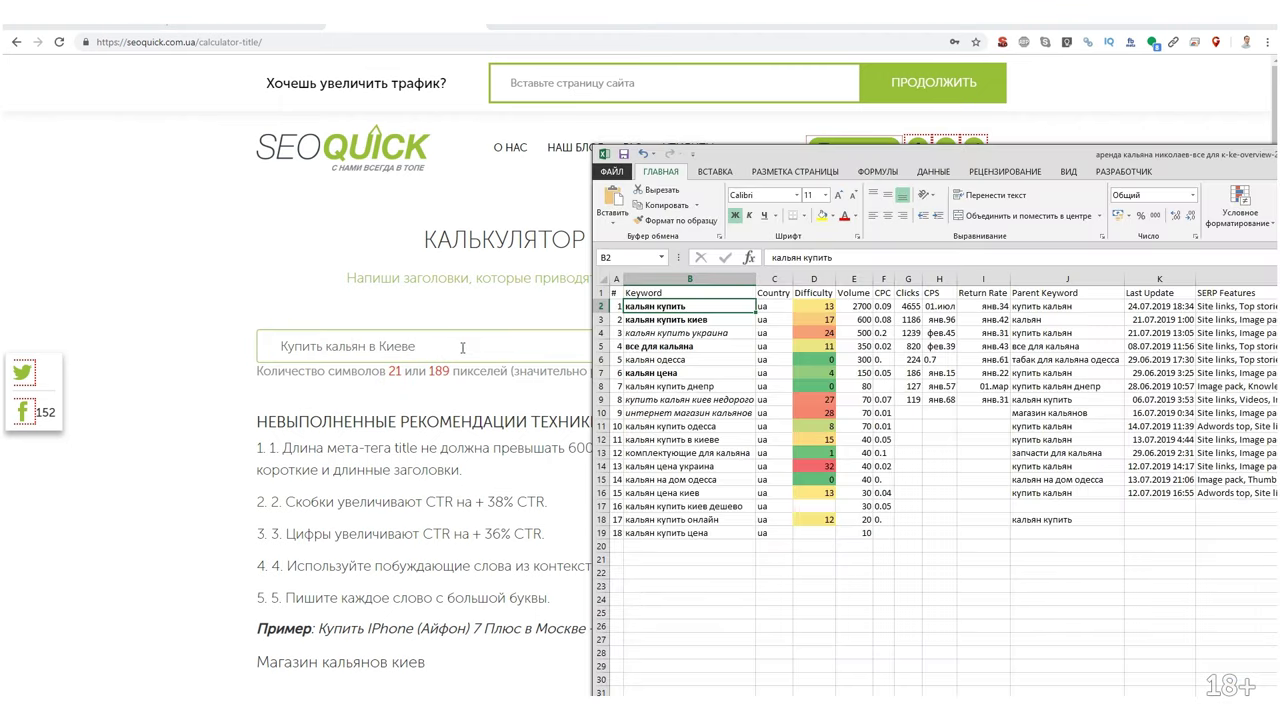
left_click(456, 346)
type("(Д")
key("BackSpace")
key("BackSpace")
key("BackSpace")
type(". Все для Кальяна по ")
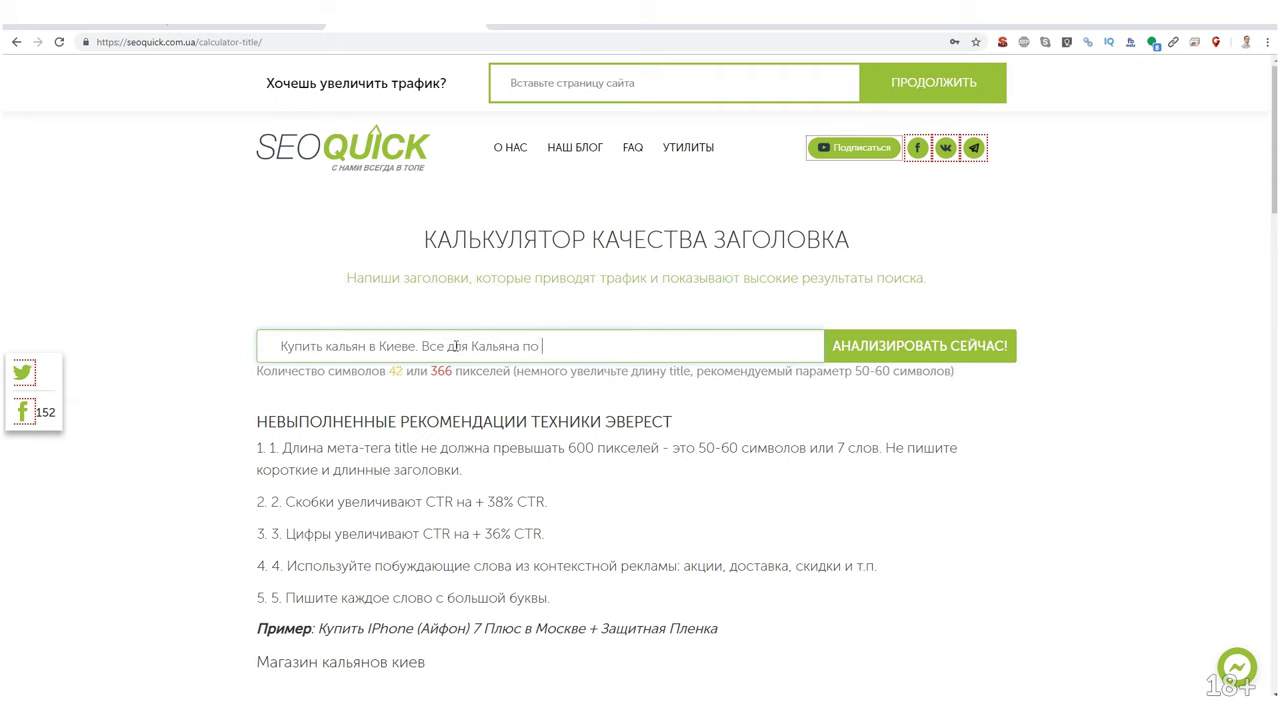
type("Доступной Цене (")
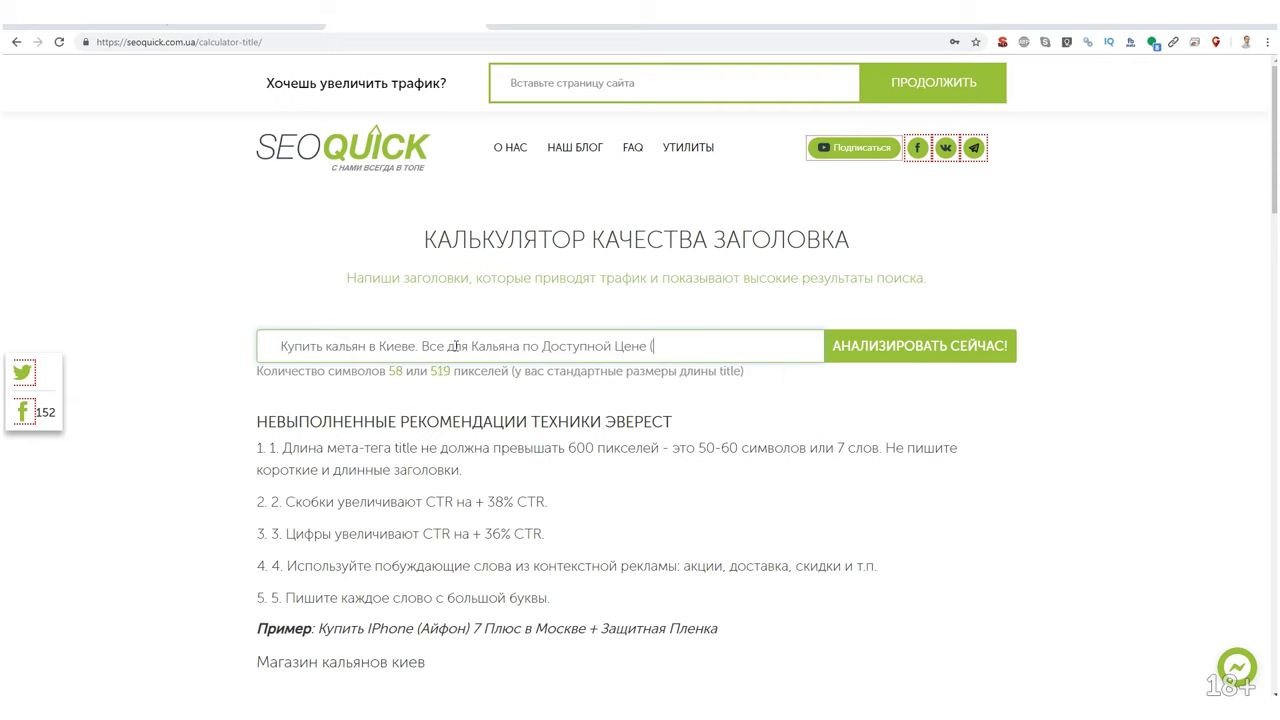
key("BackSpace")
key("BackSpace")
Analyse the title "Купить кальян в Киеве. Все для Кальяна по Доступной Цене" and review its recommendations.
left_click(930, 357)
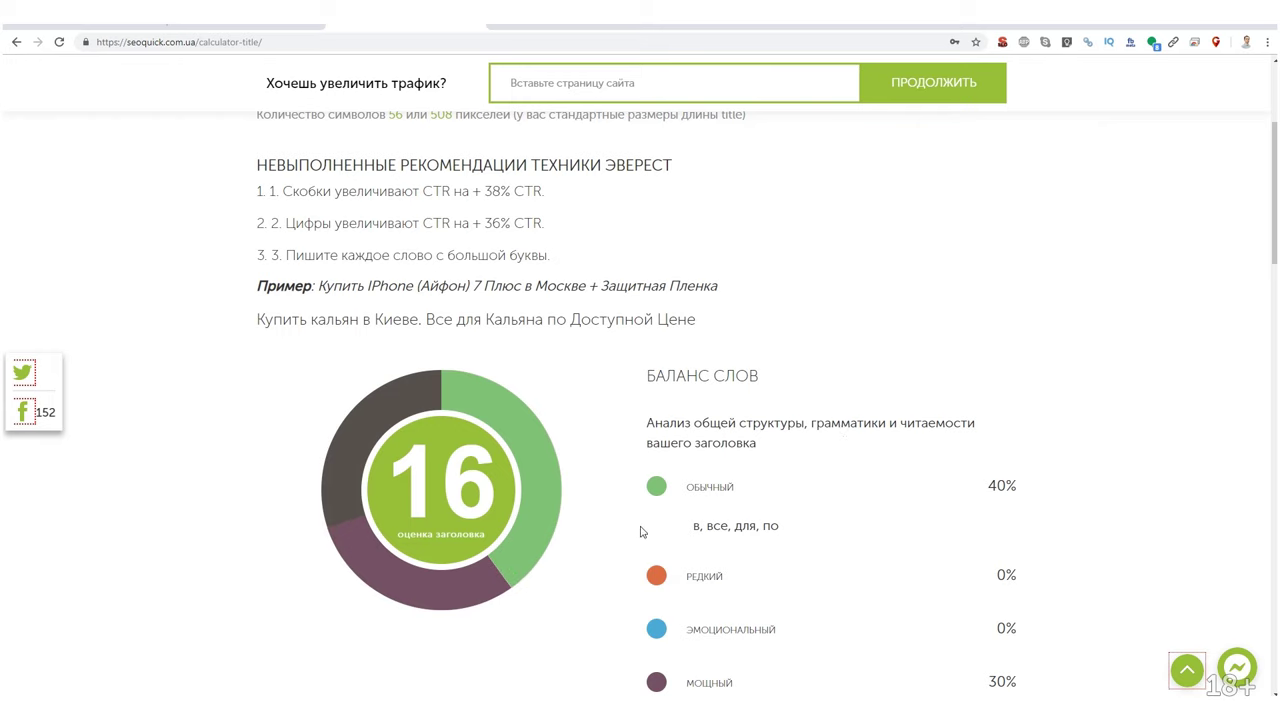
scroll(640, 537, "down", 5)
scroll(641, 539, "down", 2)
scroll(640, 534, "up", 8)
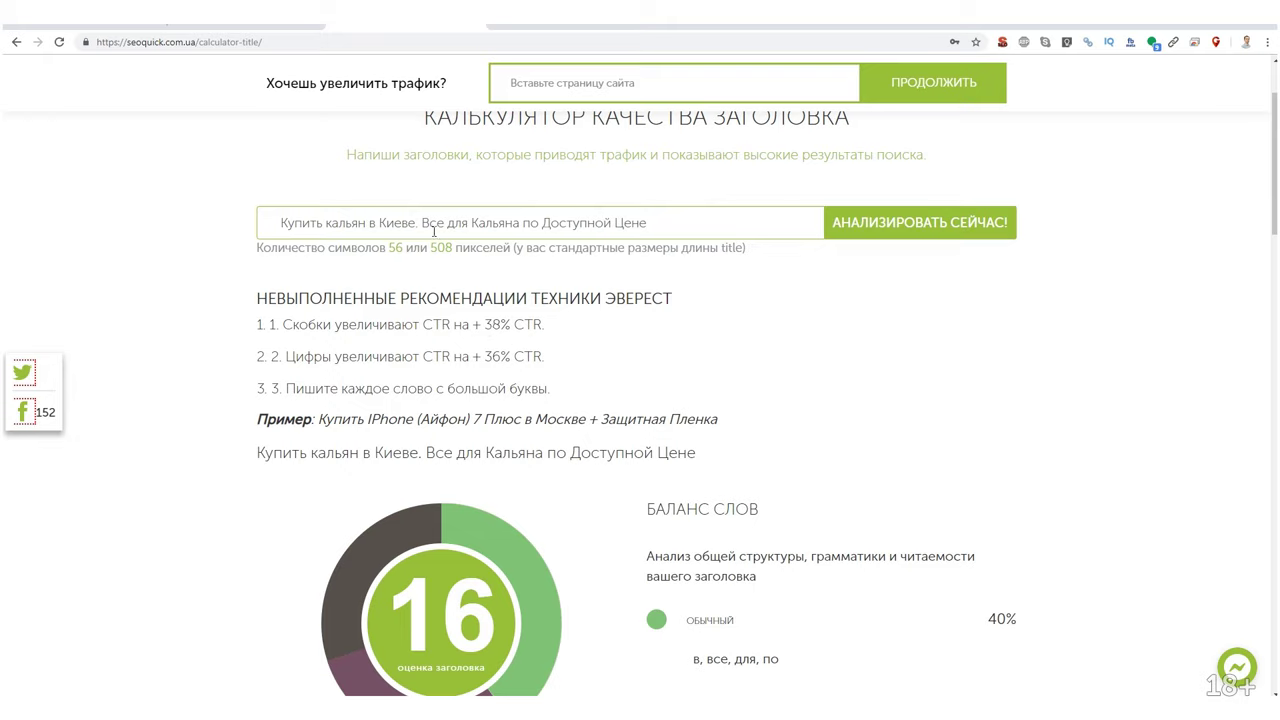
Replace the period after "Киеве" with a "|" separator and analyse the title again.
left_click(415, 226)
key("BackSpace")
type("|")
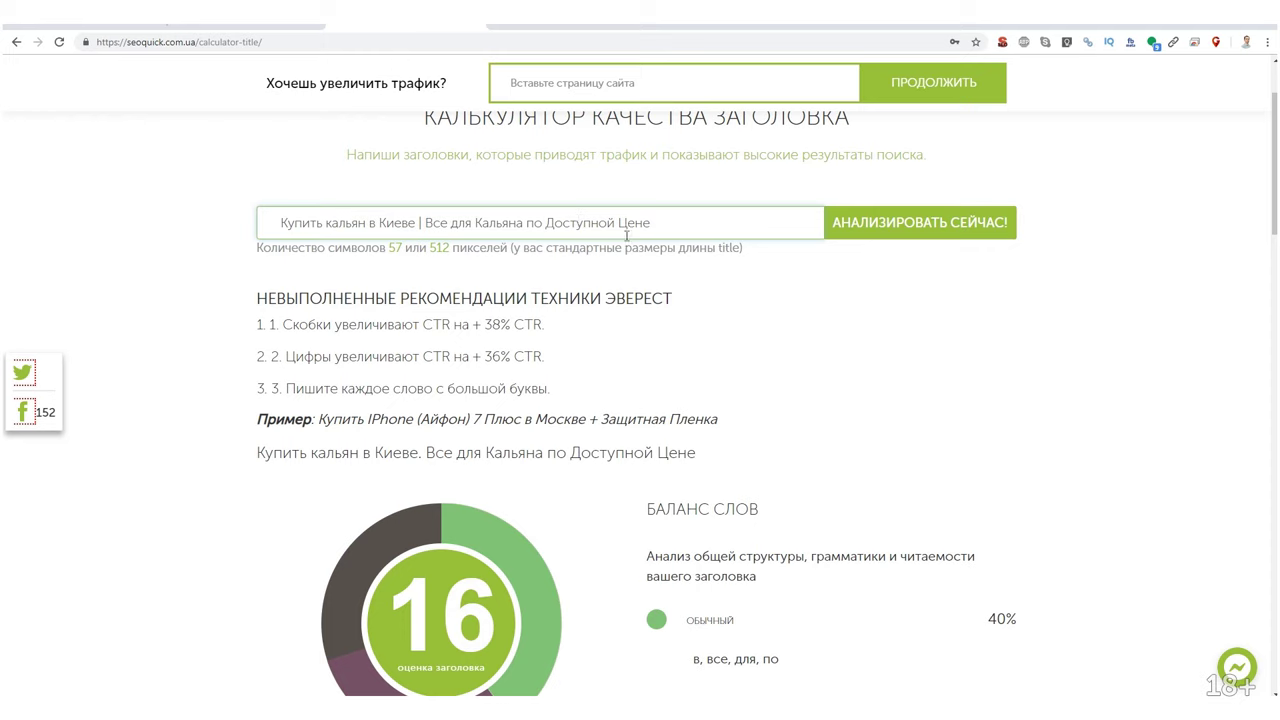
left_click(903, 235)
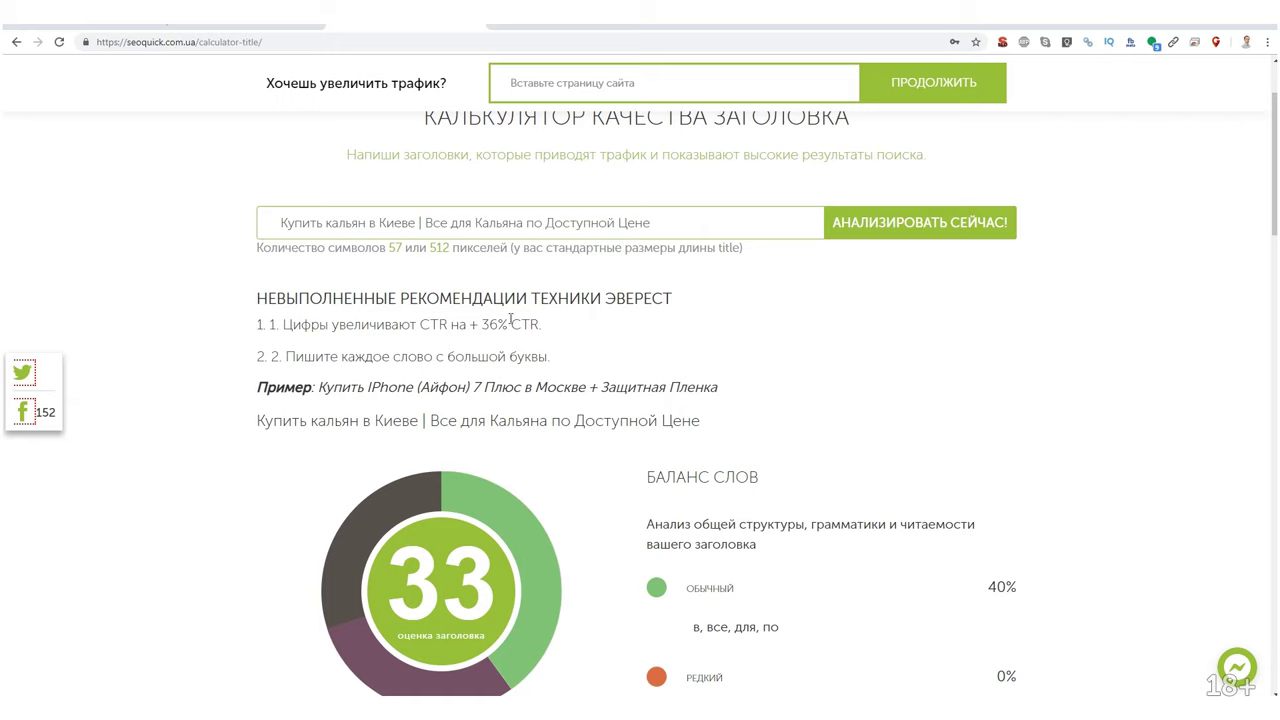
Try adding "(2019)" at the end of the title.
left_click(675, 218)
type("(2019)")
key("BackSpace")
type(")")
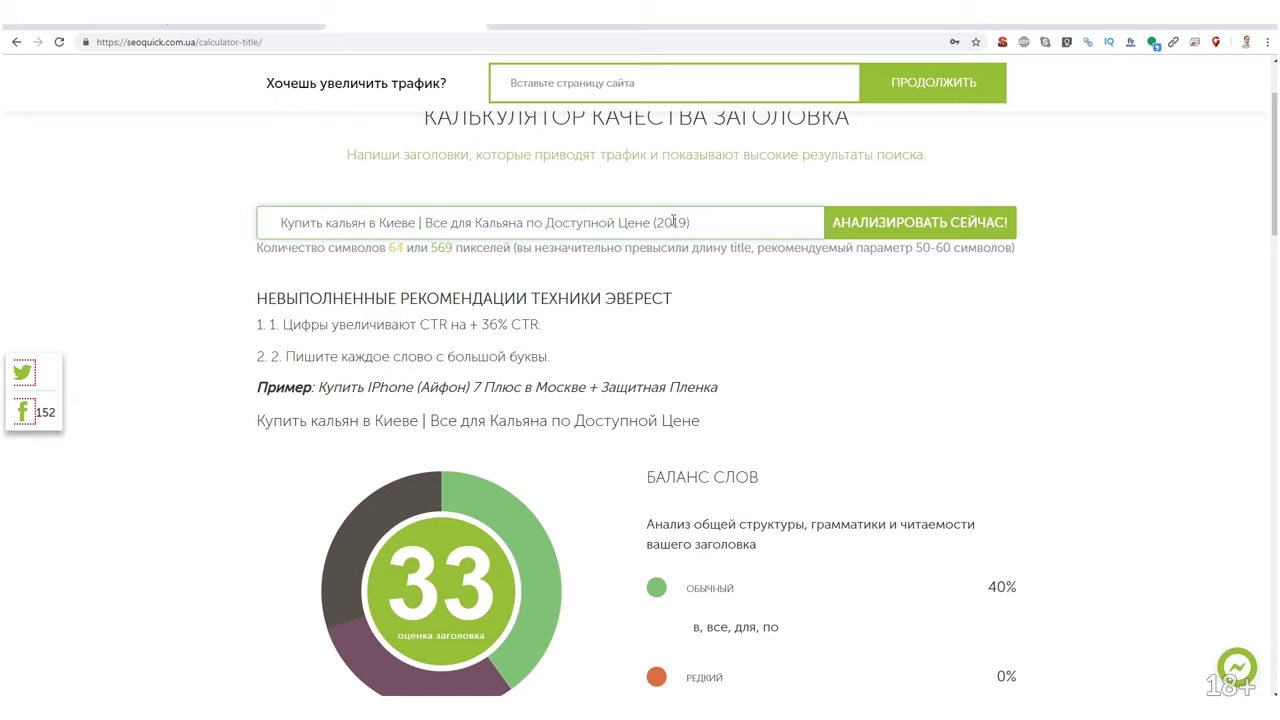
key("BackSpace")
key("BackSpace")
key("BackSpace")
key("BackSpace")
key("BackSpace")
key("BackSpace")
key("BackSpace")
Capitalise the first "кальян" in the title as "Кальян".
key("ctrl+Left")
key("ctrl+Left")
key("ctrl+Left")
key("ctrl+Left")
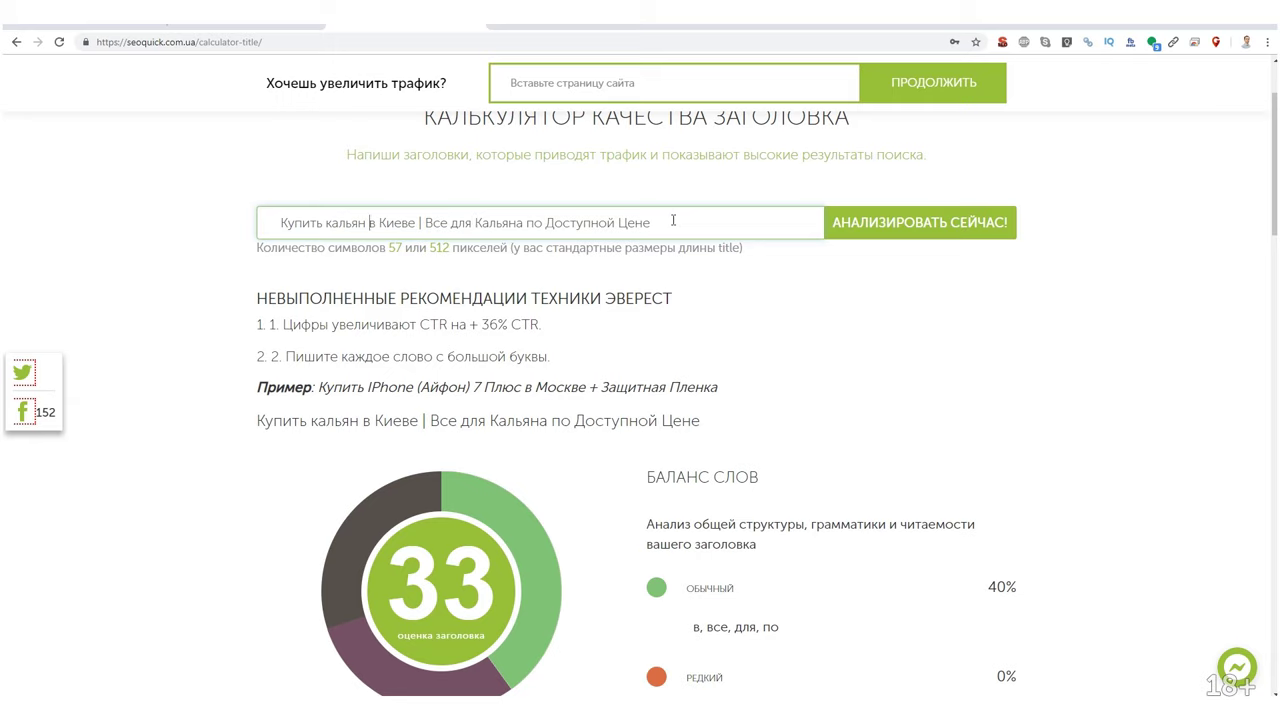
key("BackSpace")
type("К")
key("BackSpace")
type("К")
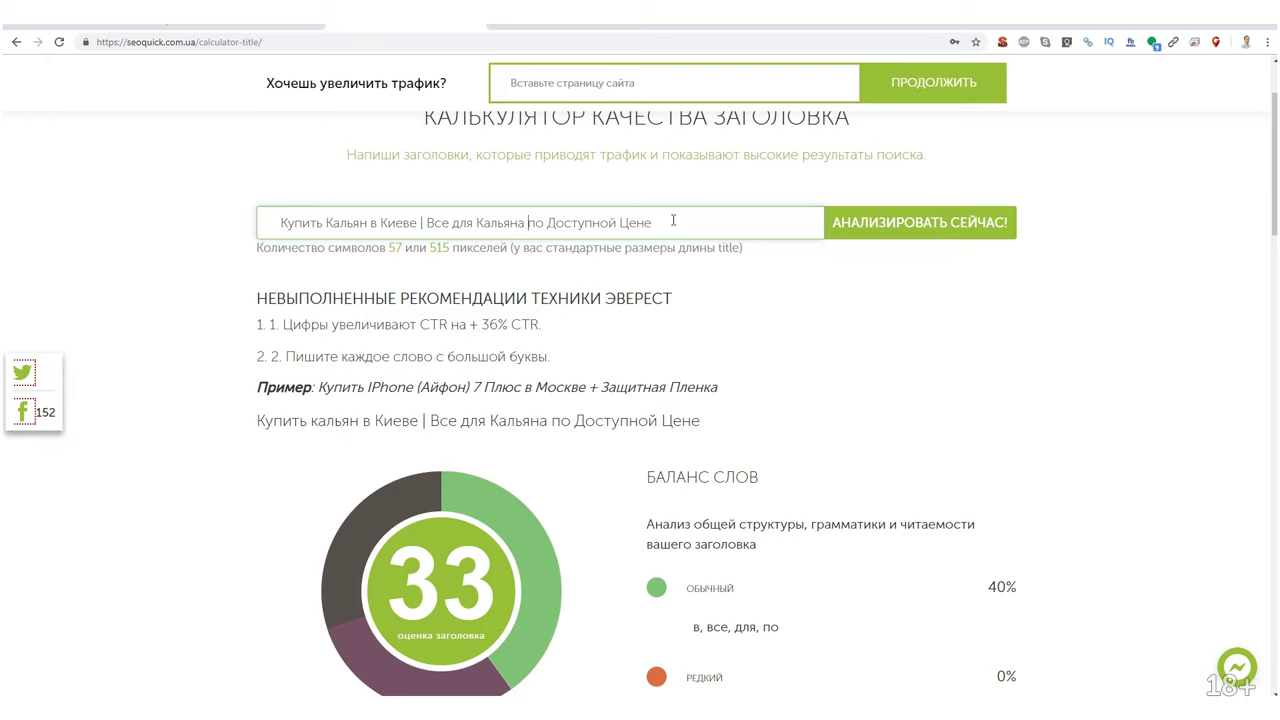
Try a capital letter in "для", restore its lowercase letter and analyse the title again.
key("Delete")
type("Д")
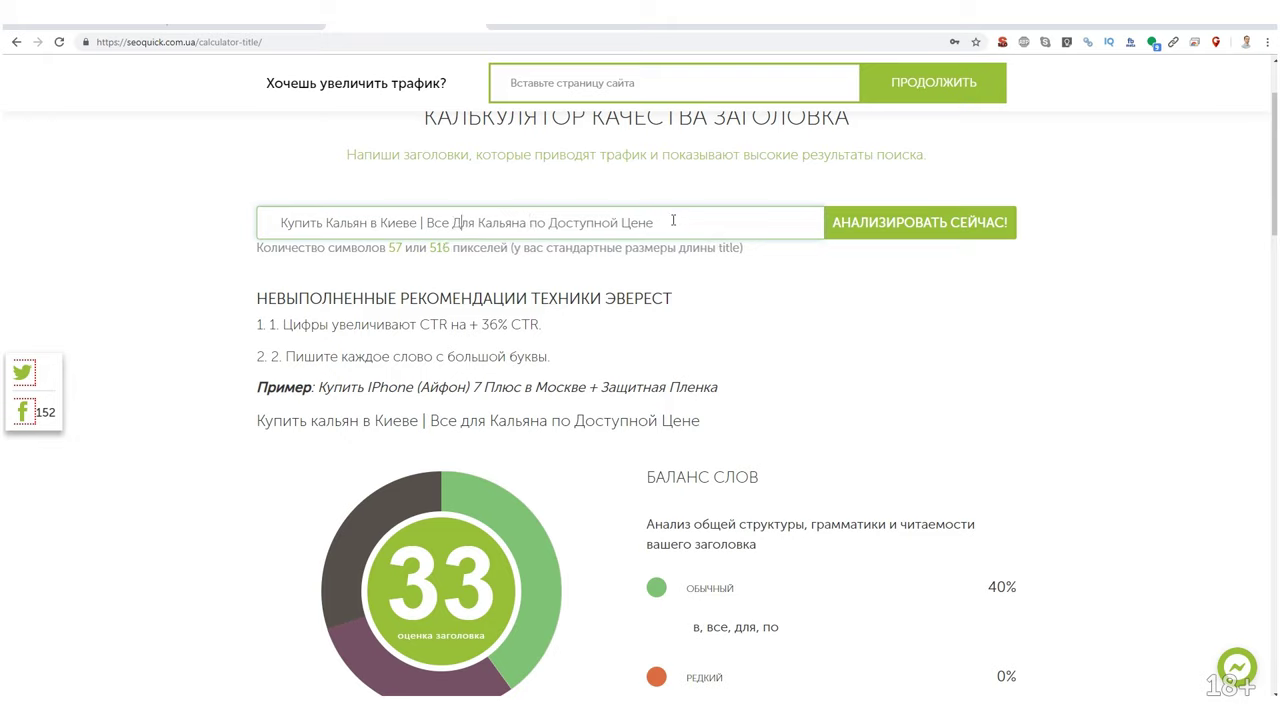
key("BackSpace")
type("д")
left_click(897, 233)
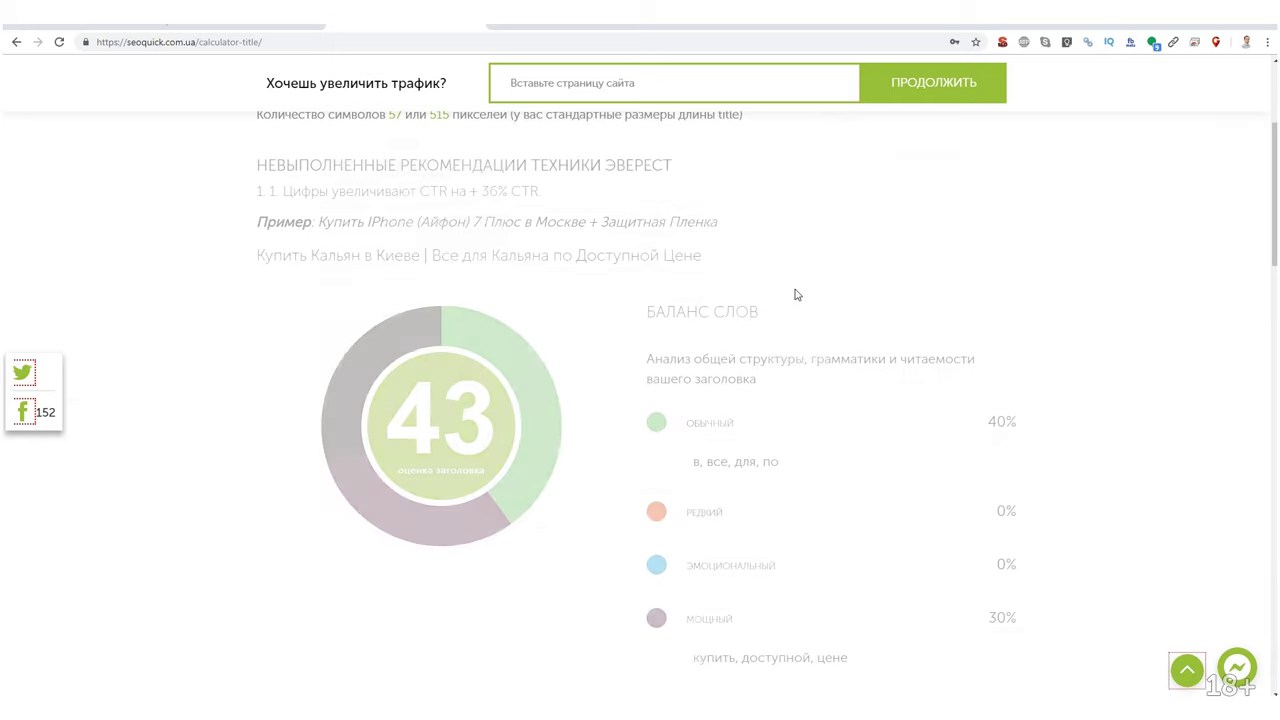
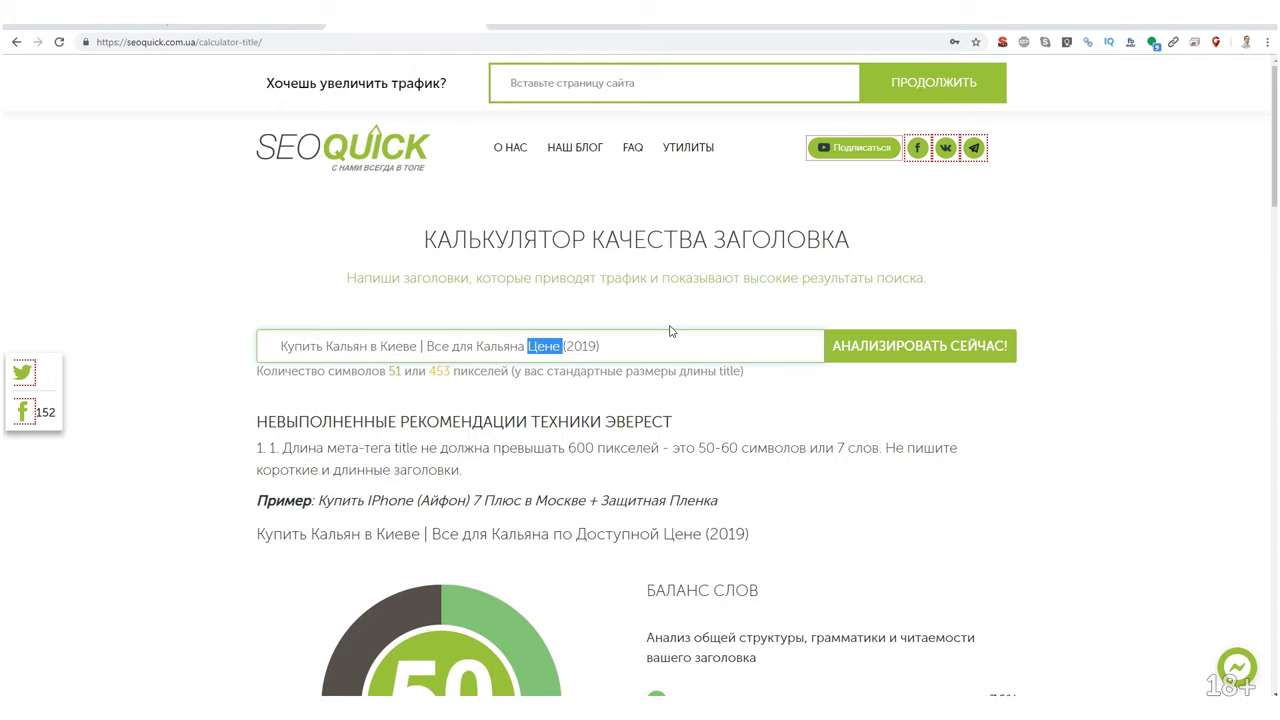
Undo the removal of "Доступной", analyse the title ending in "(2019)" and review its Google search preview.
key("ctrl+z")
left_click(740, 428)
left_click(890, 364)
scroll(876, 425, "down", 1)
scroll(850, 450, "down", 2)
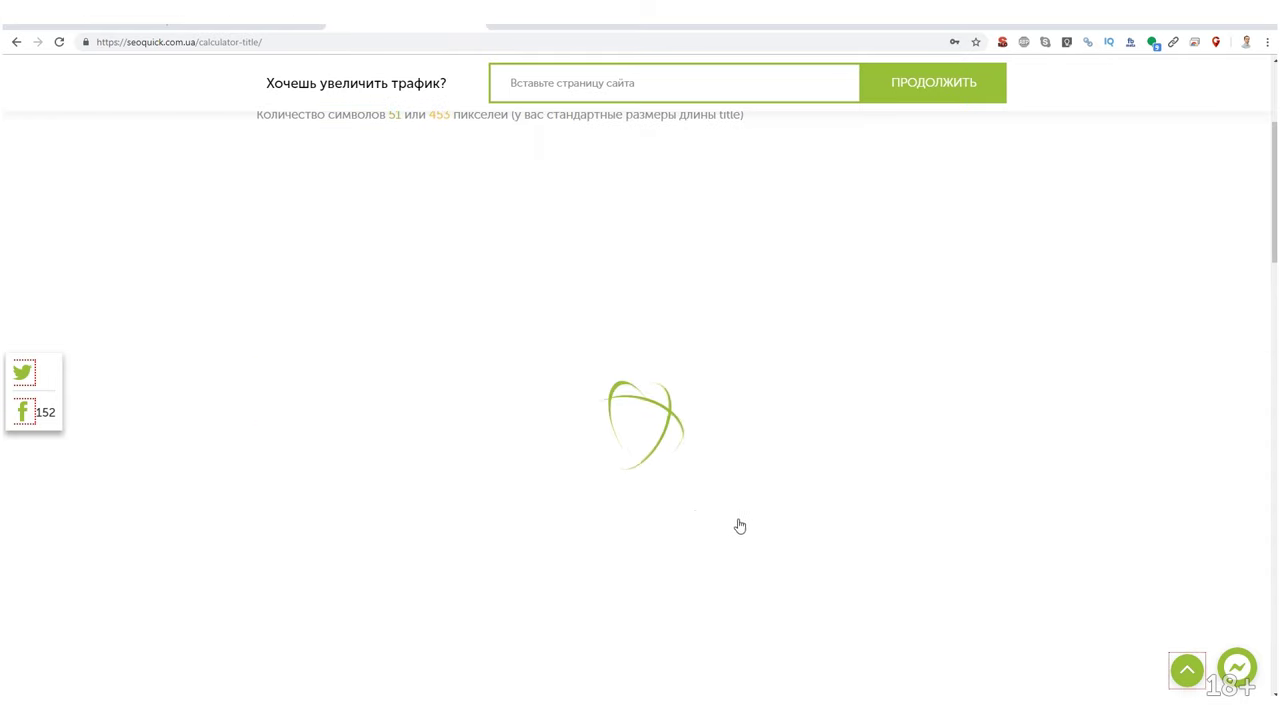
scroll(690, 520, "down", 10)
scroll(676, 520, "up", 5)
scroll(670, 526, "up", 1)
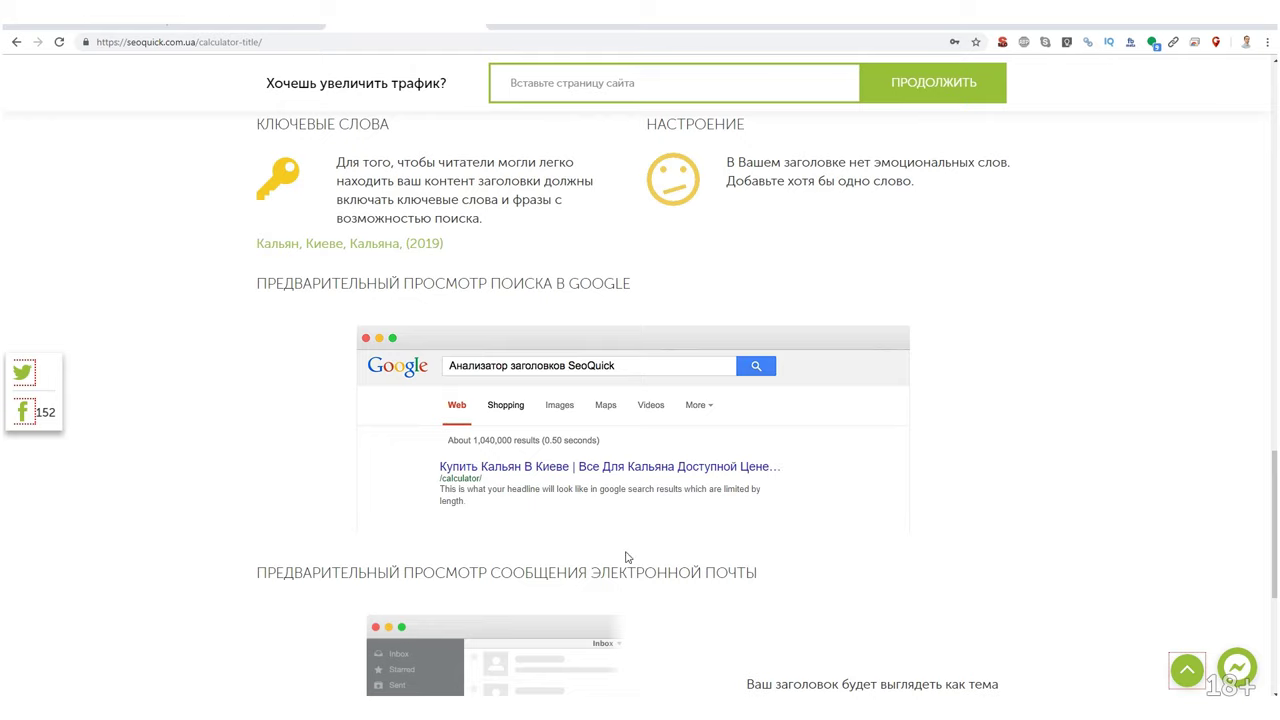
scroll(785, 504, "up", 12)
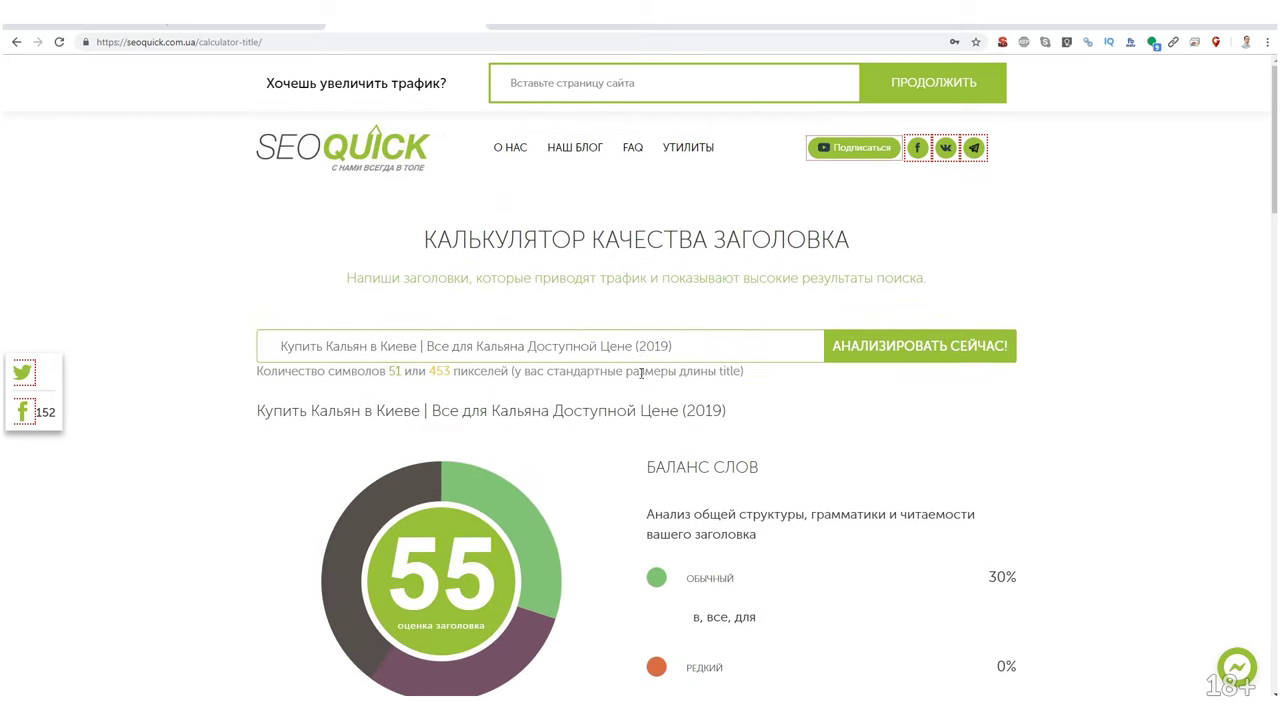
Remove "(2019)" from the end of the title, analyse it again and check the Google search preview.
left_click_drag(633, 346, 760, 338)
key("BackSpace")
left_click(906, 346)
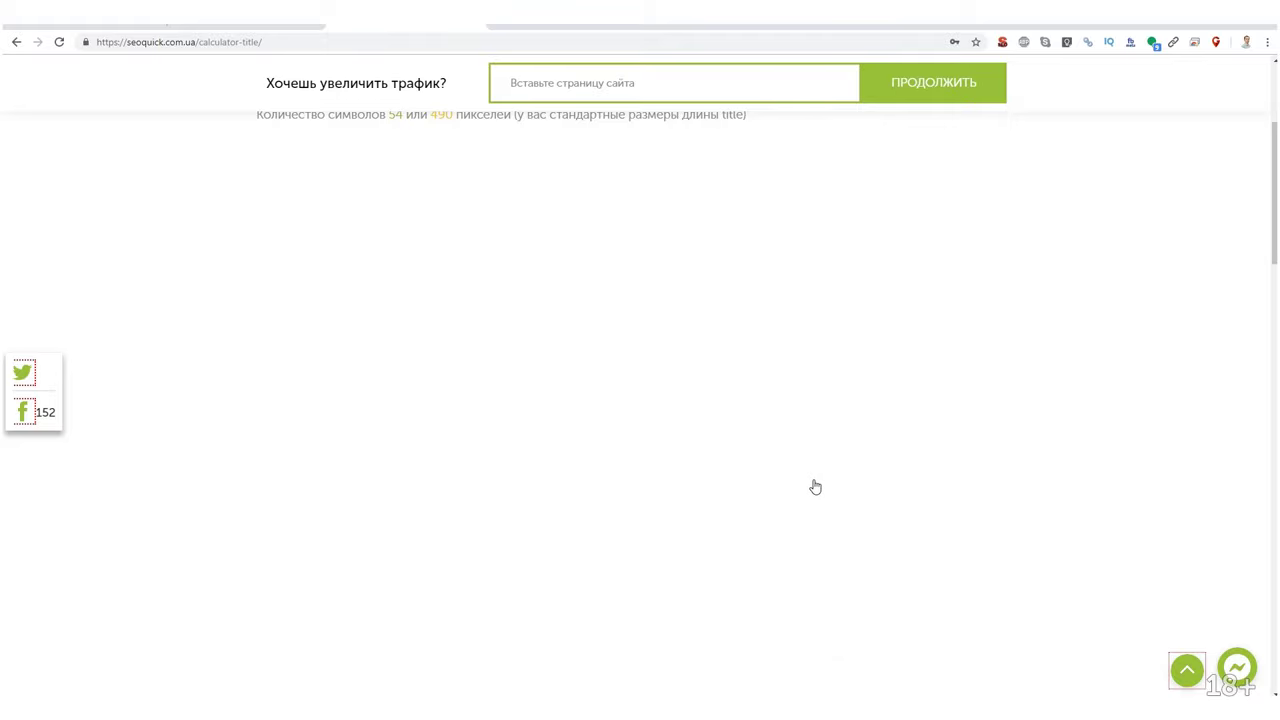
scroll(815, 486, "down", 15)
scroll(783, 518, "up", 4)
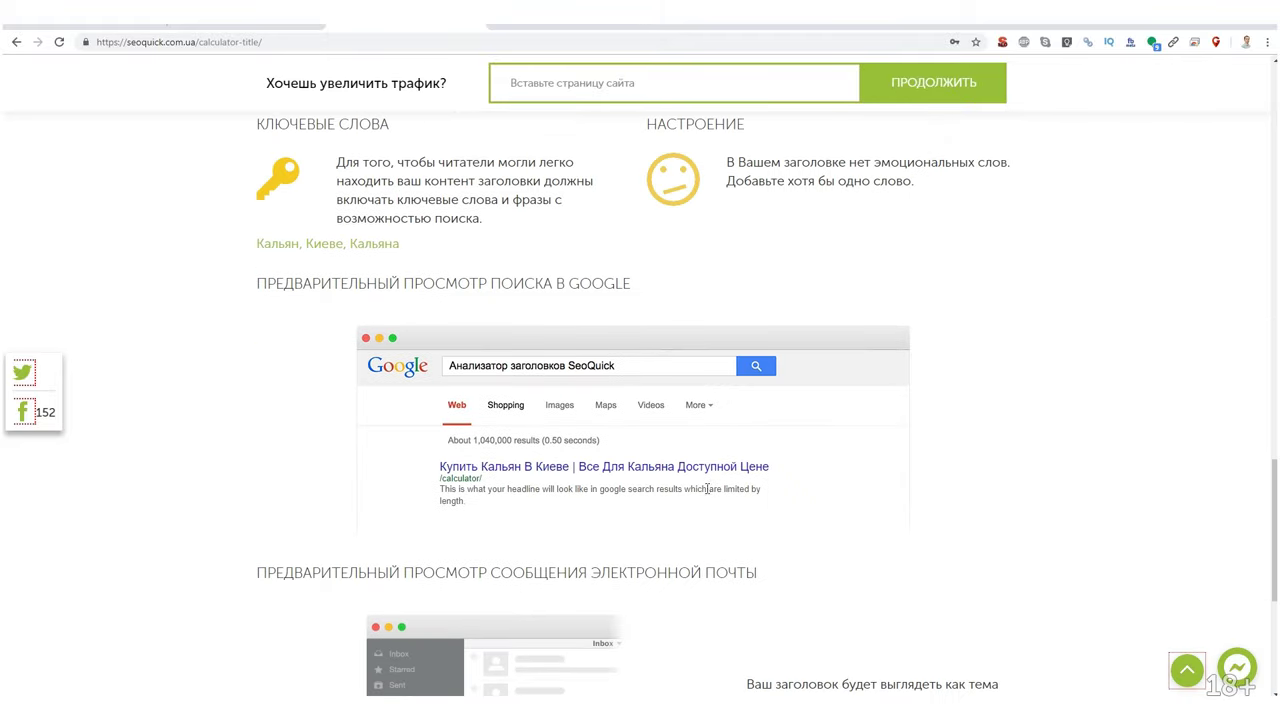
scroll(700, 516, "up", 12)
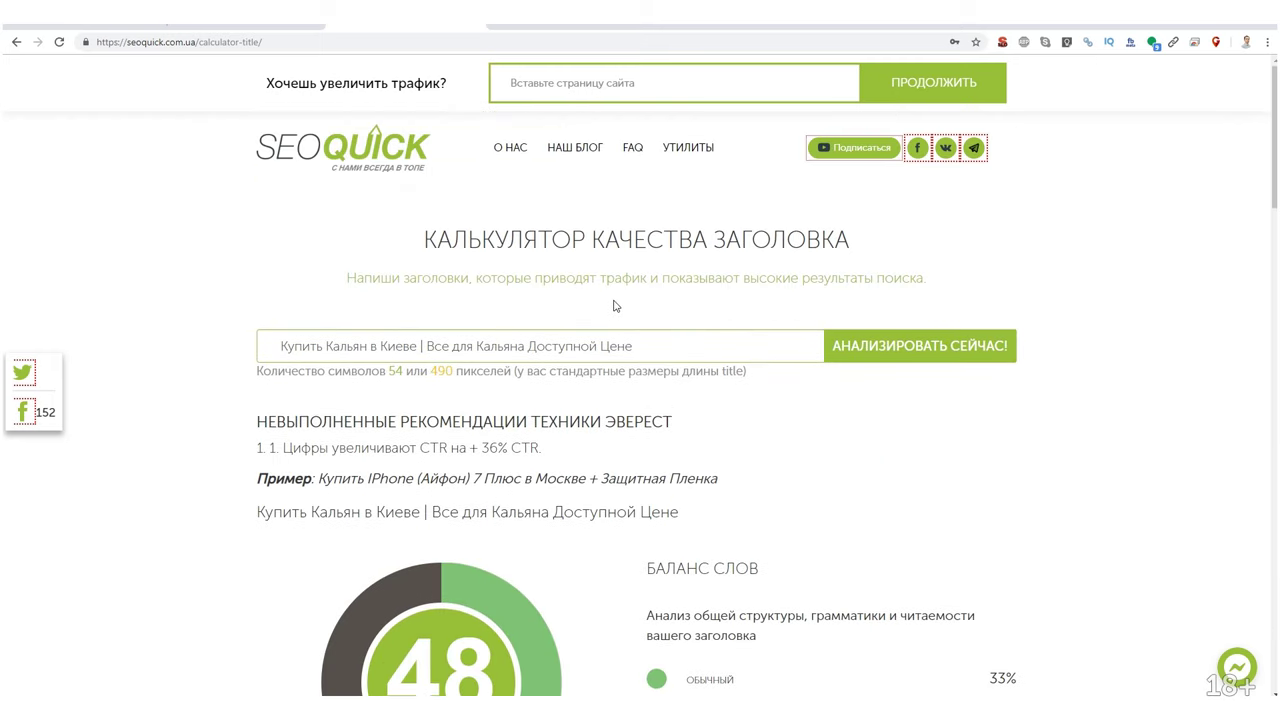
Search Google for "кальянная одесса" in a new tab and examine the result titles, highlighting the Мята Lounge one containing "№1".
left_click(505, 31)
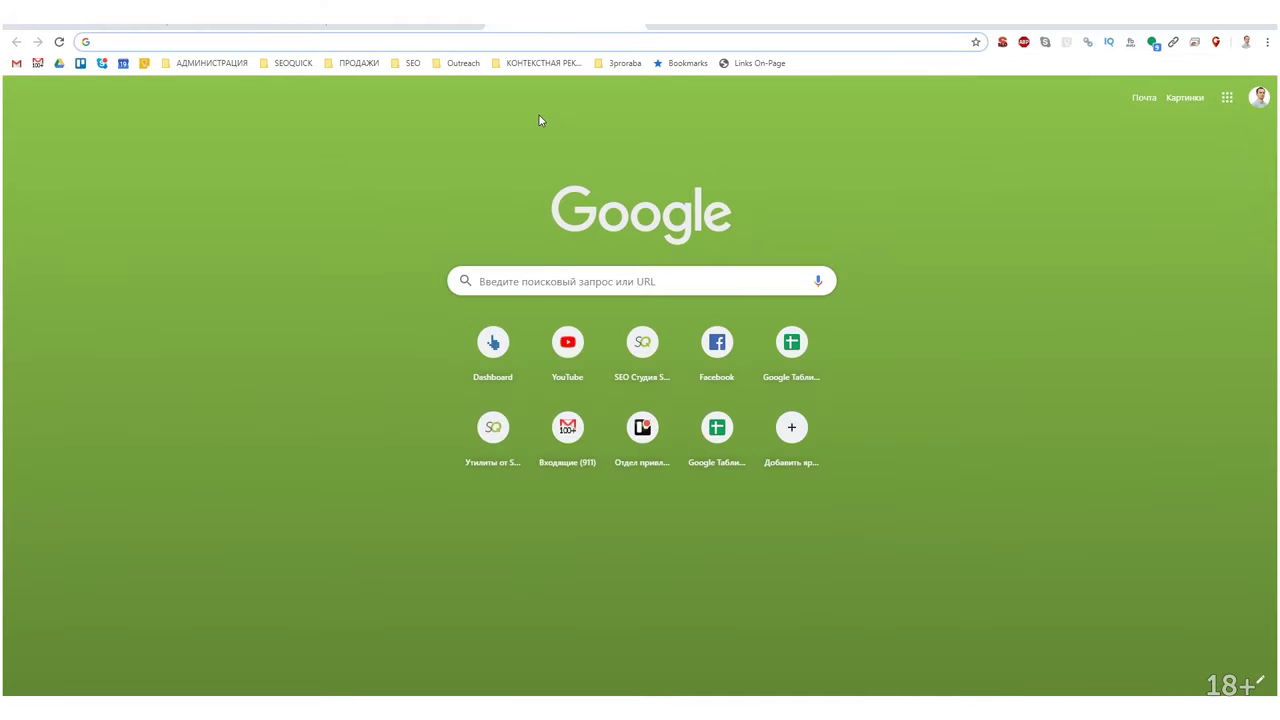
type("кальянная одесса")
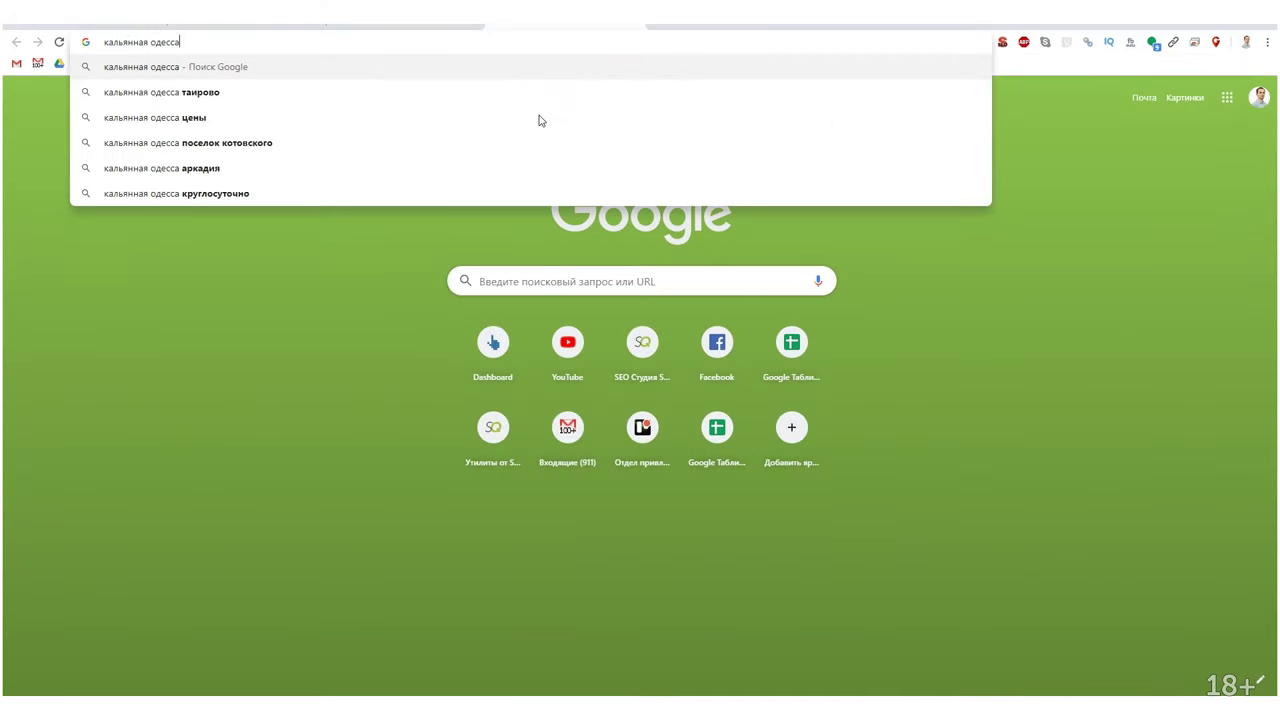
key("Return")
scroll(440, 335, "down", 4)
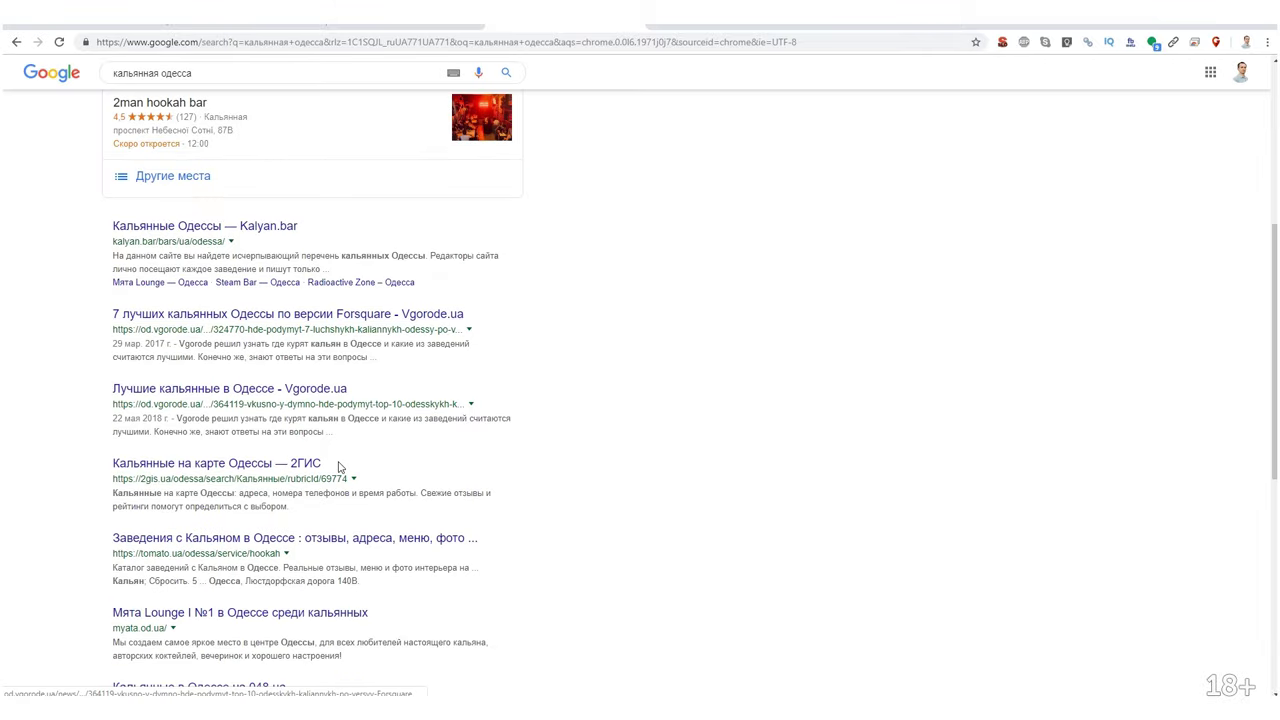
scroll(257, 529, "down", 3)
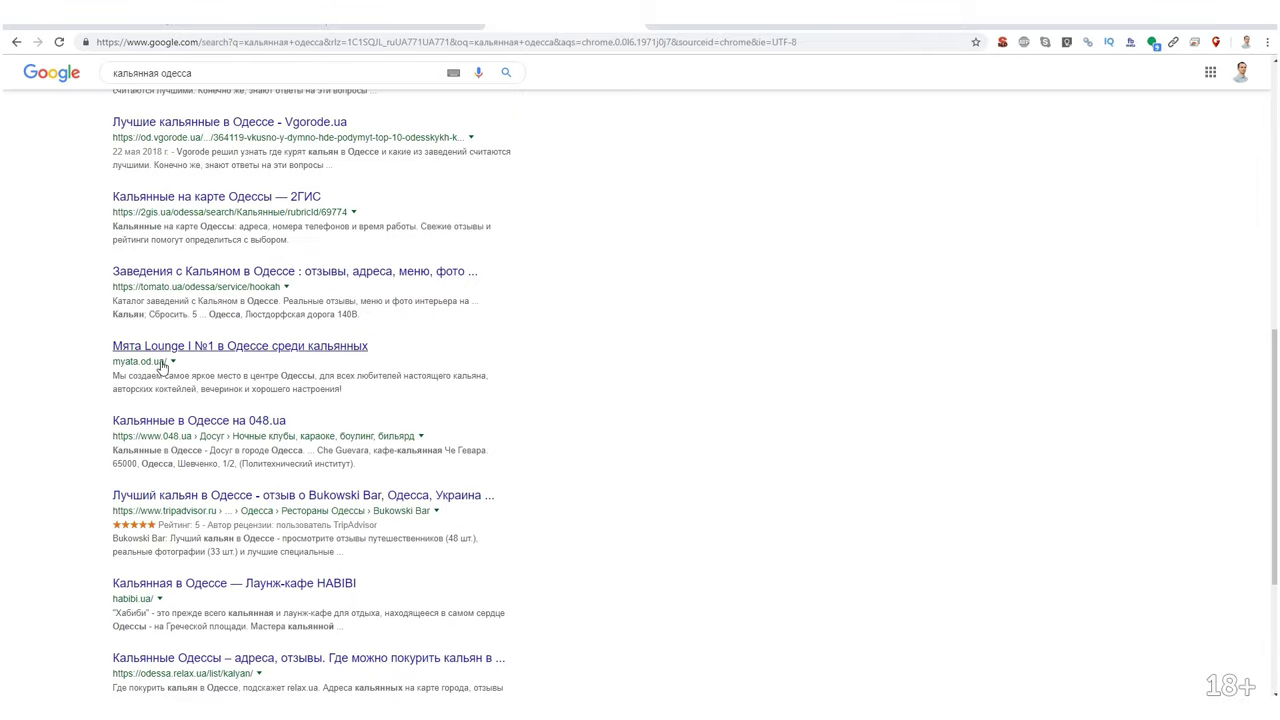
left_click_drag(95, 352, 375, 352)
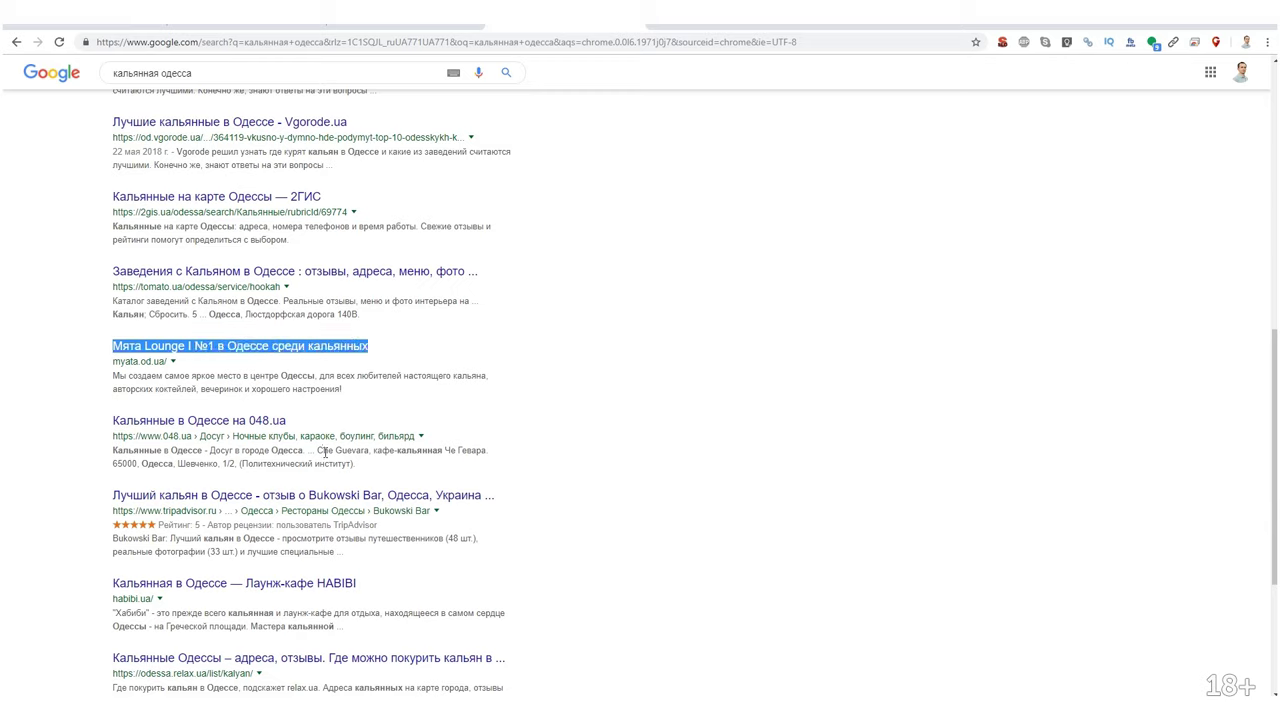
scroll(365, 500, "down", 2)
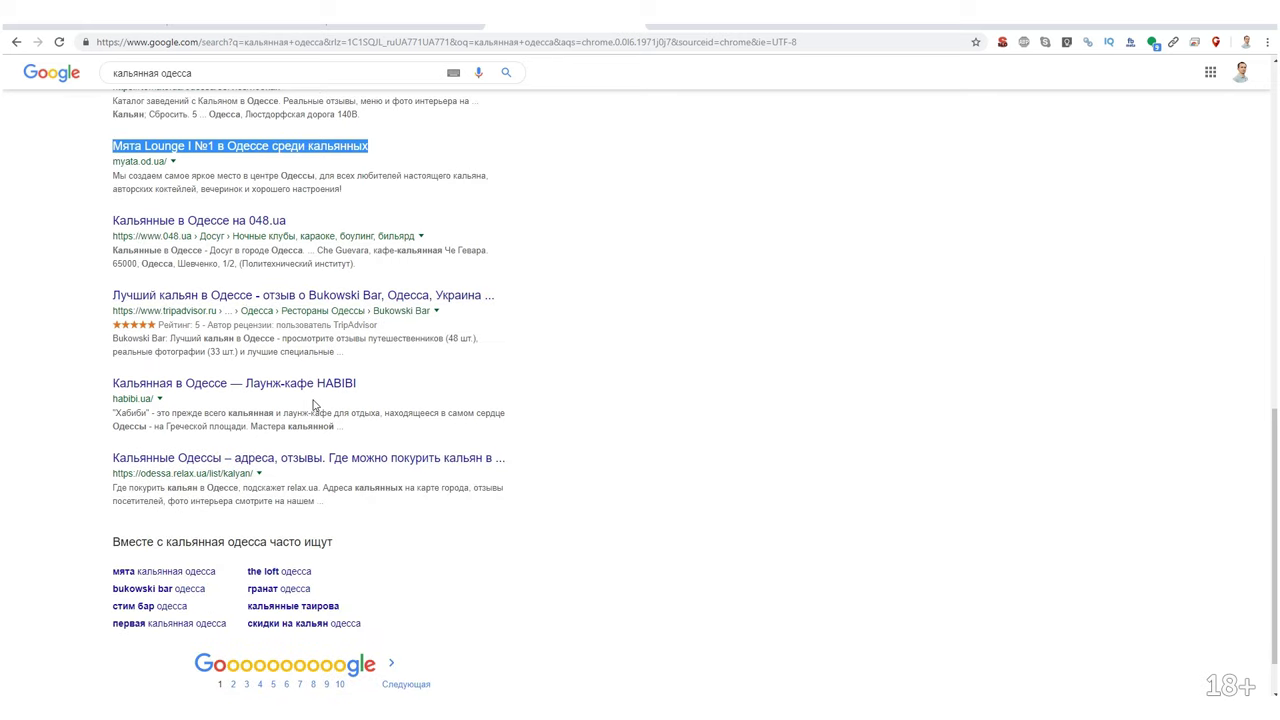
Return to the title calculator and insert "№1" before "Все для Кальяна" in the title.
key("alt+Tab")
key("alt+Tab")
left_click(391, 30)
left_click(391, 30)
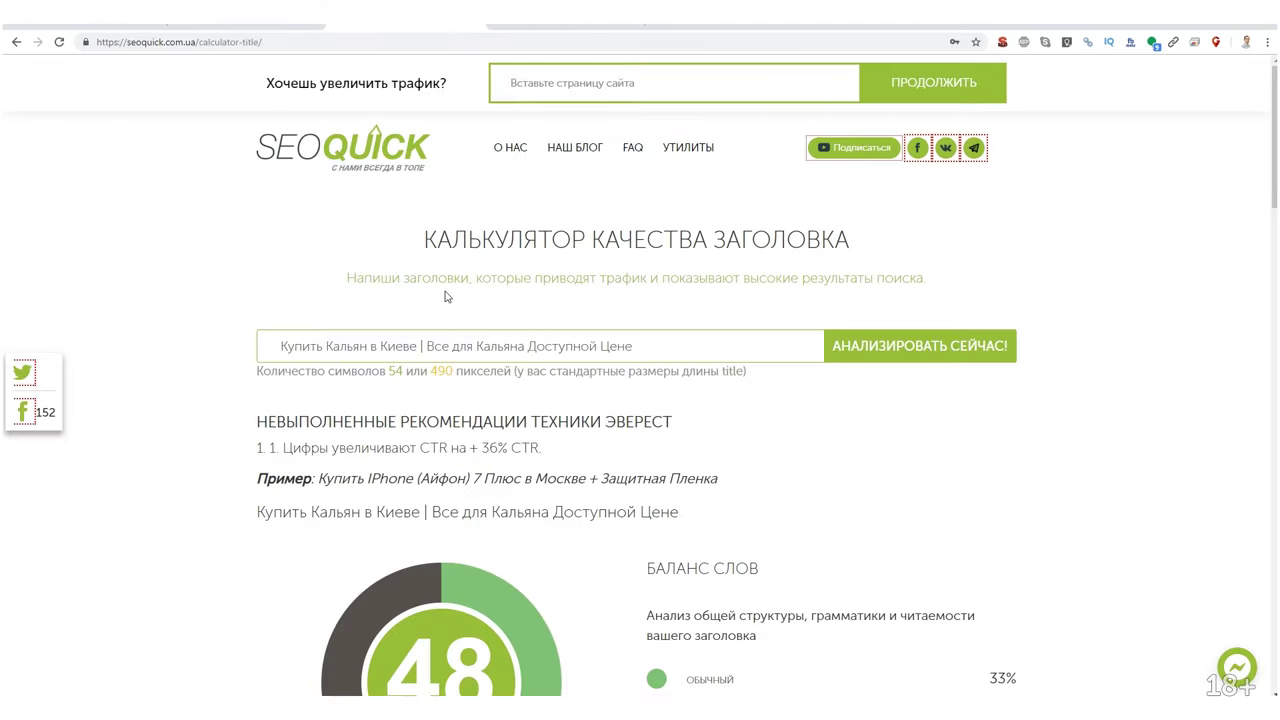
left_click(645, 347)
left_click(419, 345)
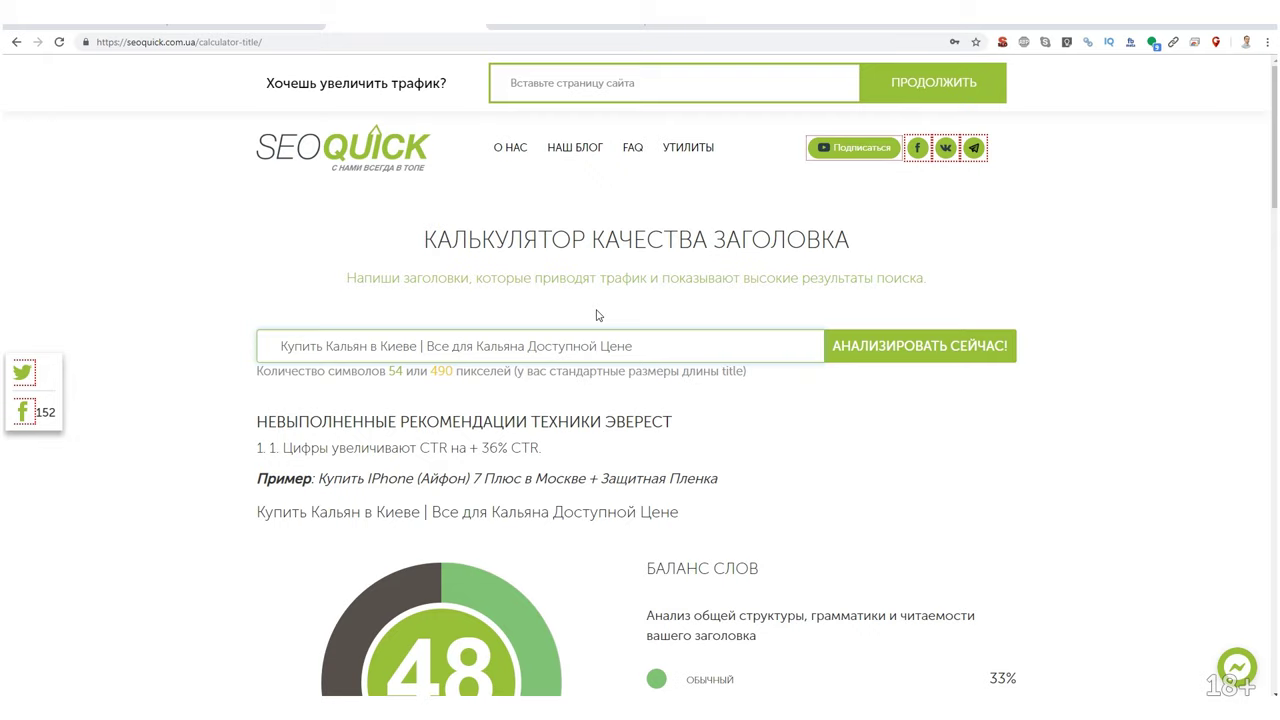
type("| ")
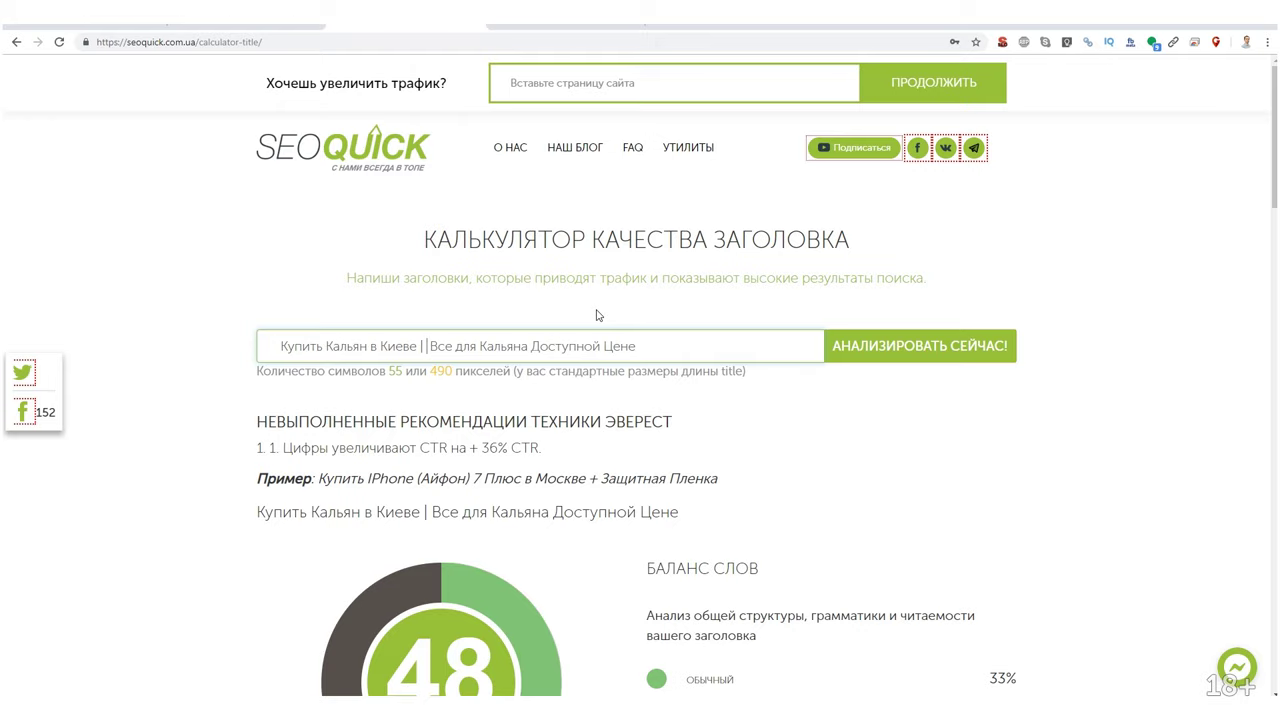
type("№1")
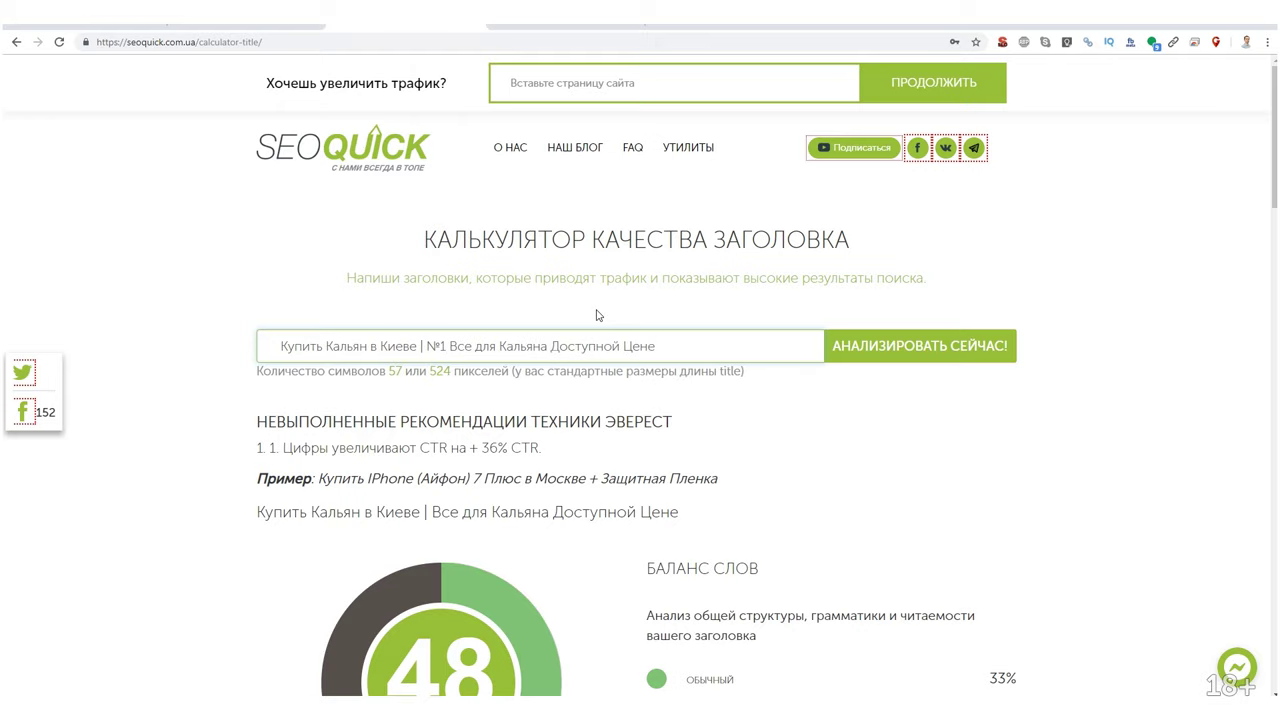
Analyse the title containing "№1" and review its score, word balance, keywords and mood.
left_click(900, 352)
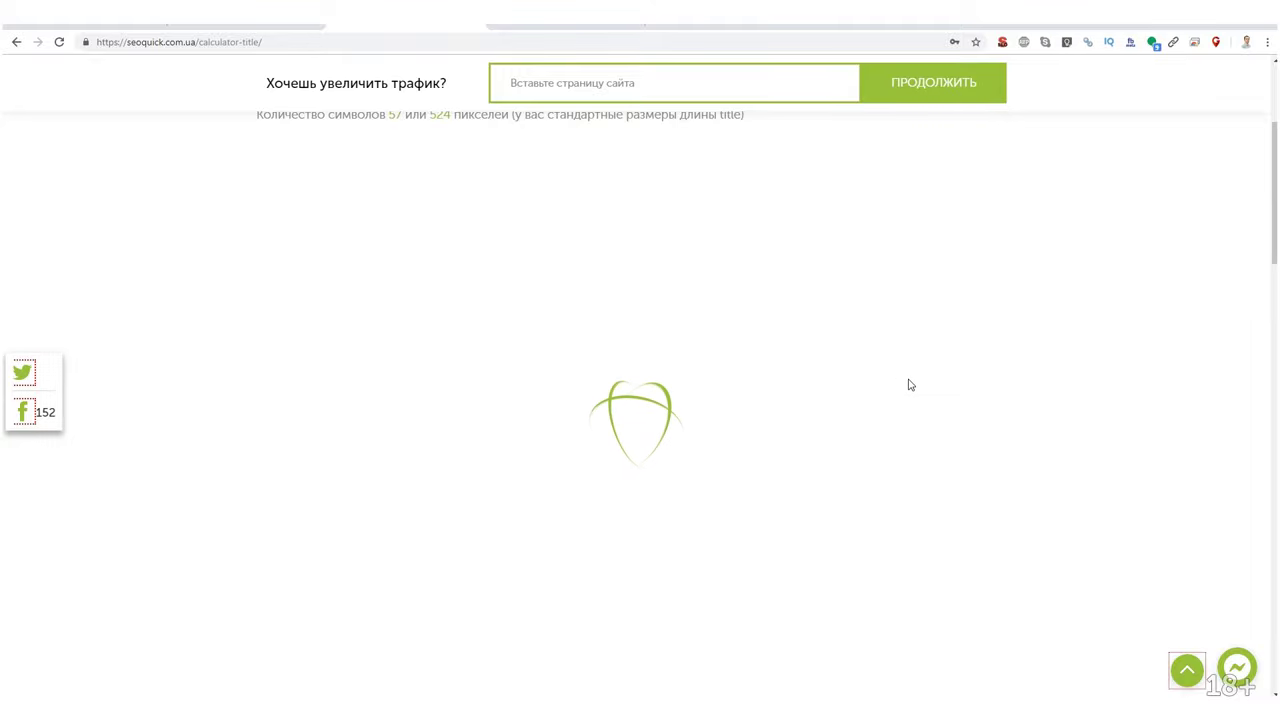
scroll(743, 471, "down", 3)
scroll(743, 475, "up", 5)
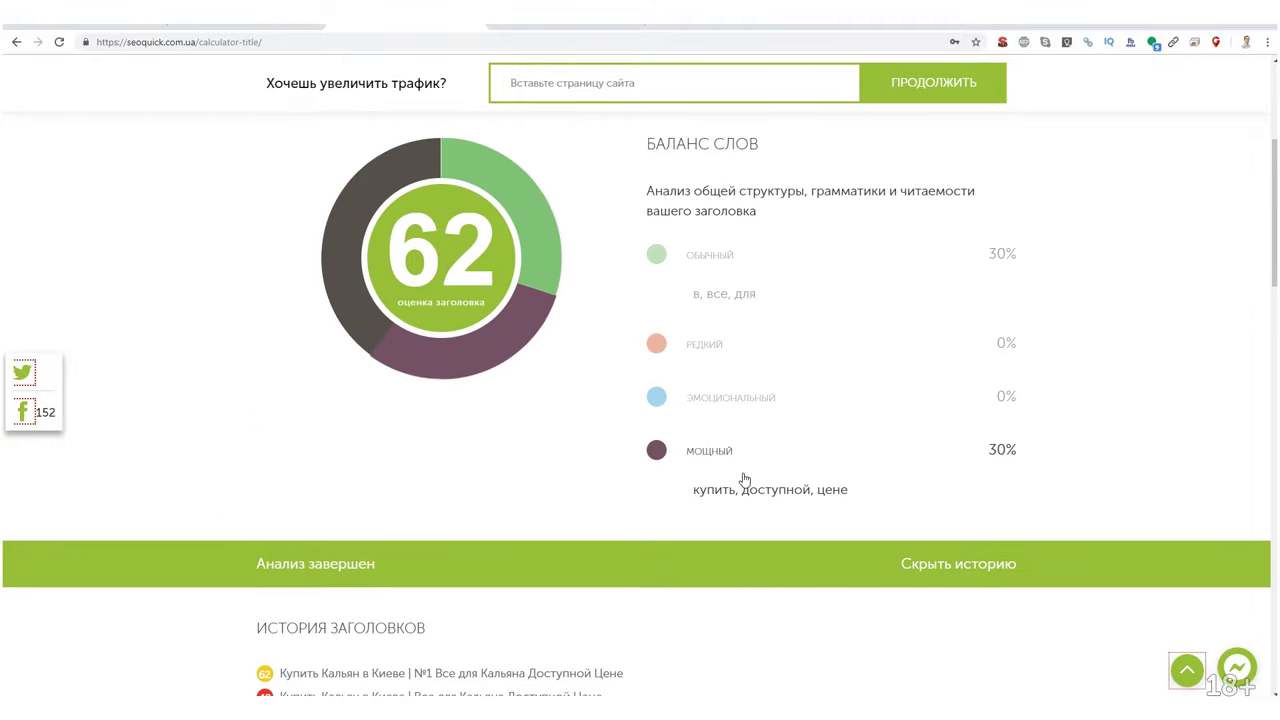
scroll(743, 470, "down", 15)
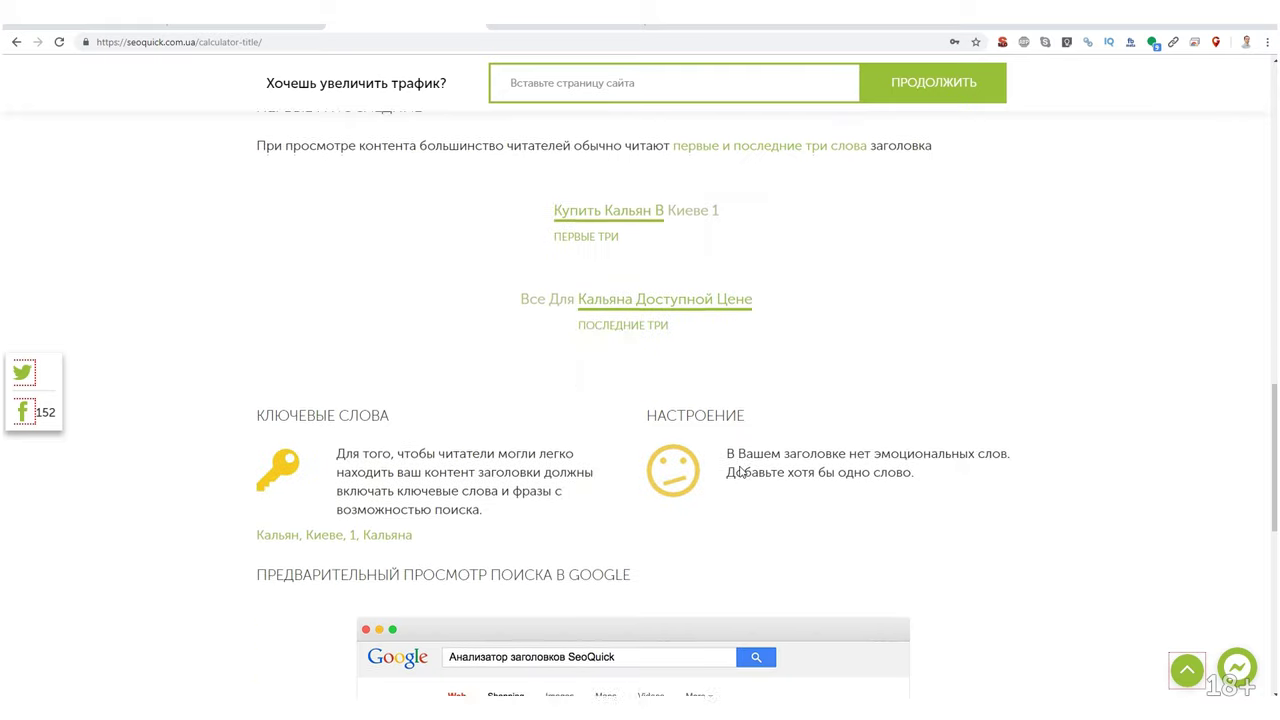
Check how the title containing "№1" looks in the Google search preview.
scroll(743, 471, "down", 3)
scroll(743, 473, "up", 4)
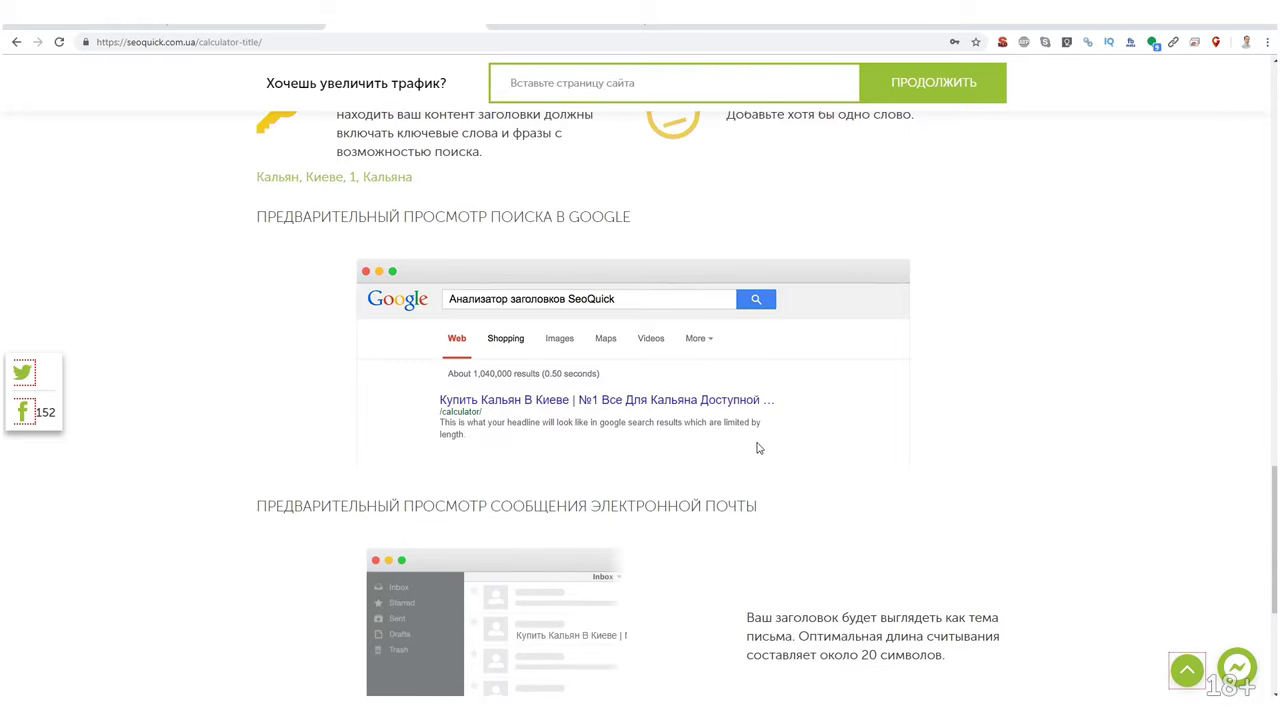
scroll(788, 459, "up", 20)
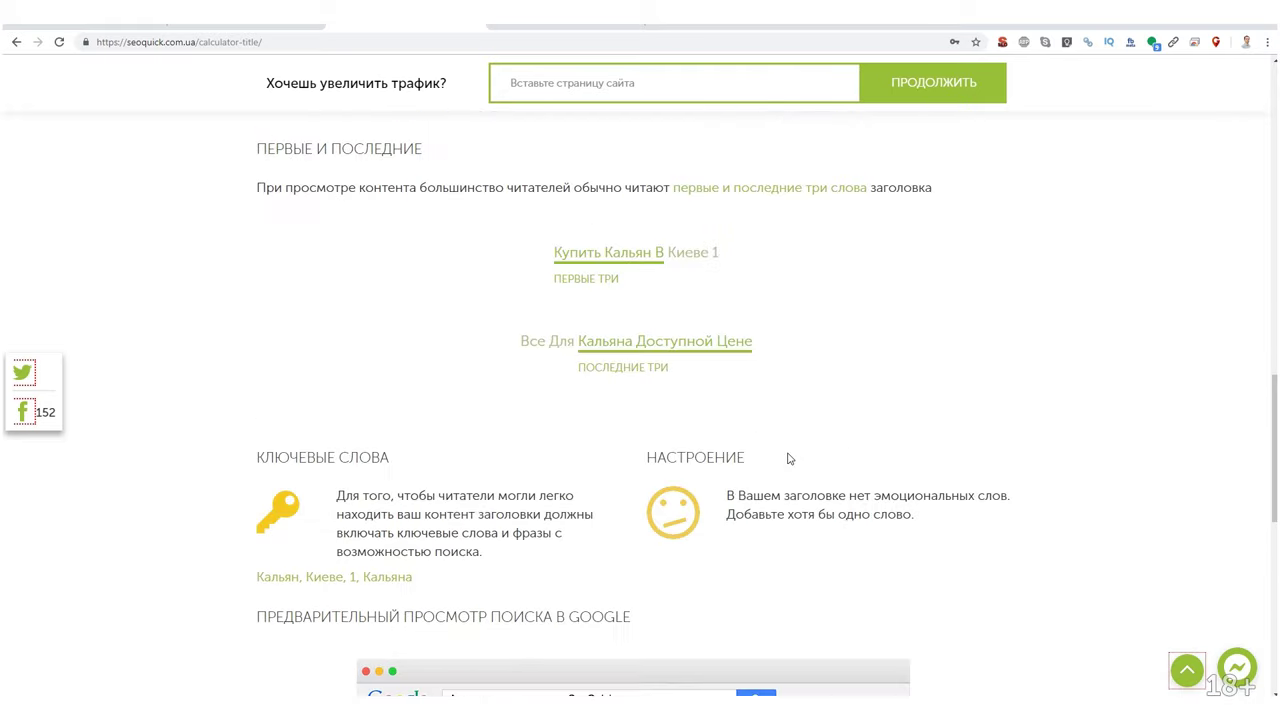
Insert "по" after "Кальяна" in the title and replace "Доступной" with "Низкой".
left_click(737, 349)
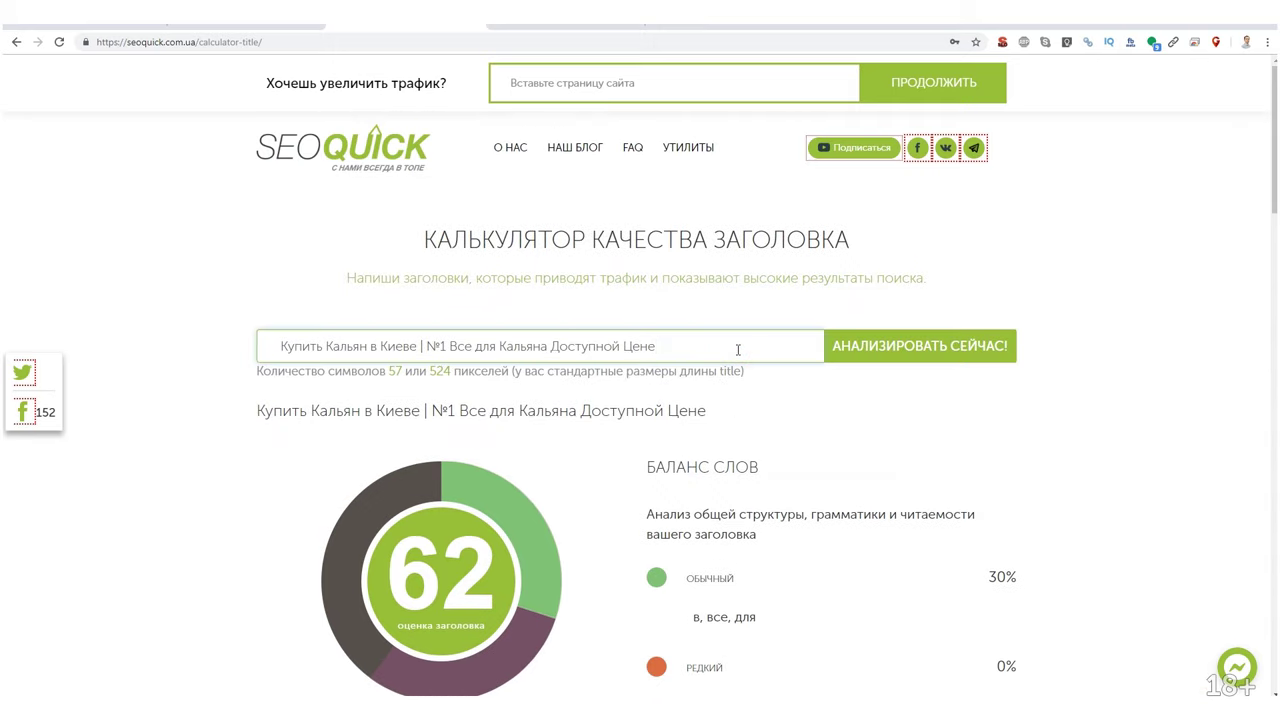
left_click(418, 345)
left_click(547, 346)
type("по")
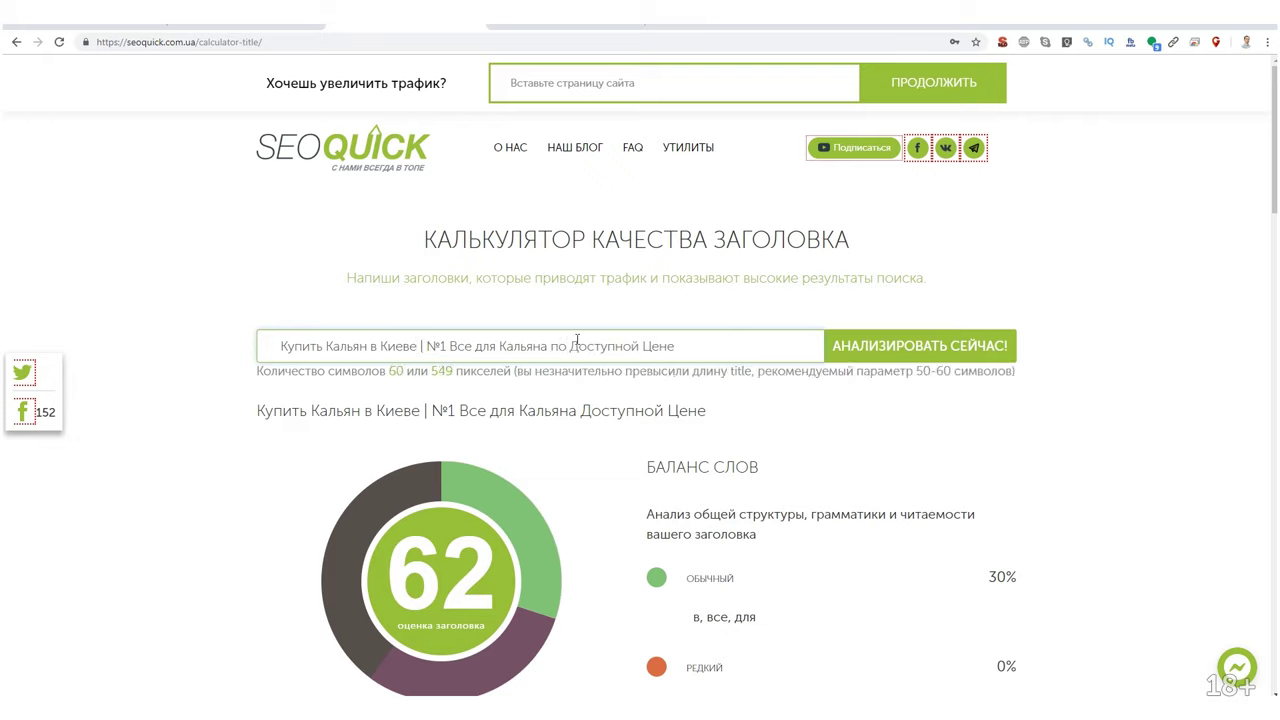
left_click_drag(569, 346, 637, 349)
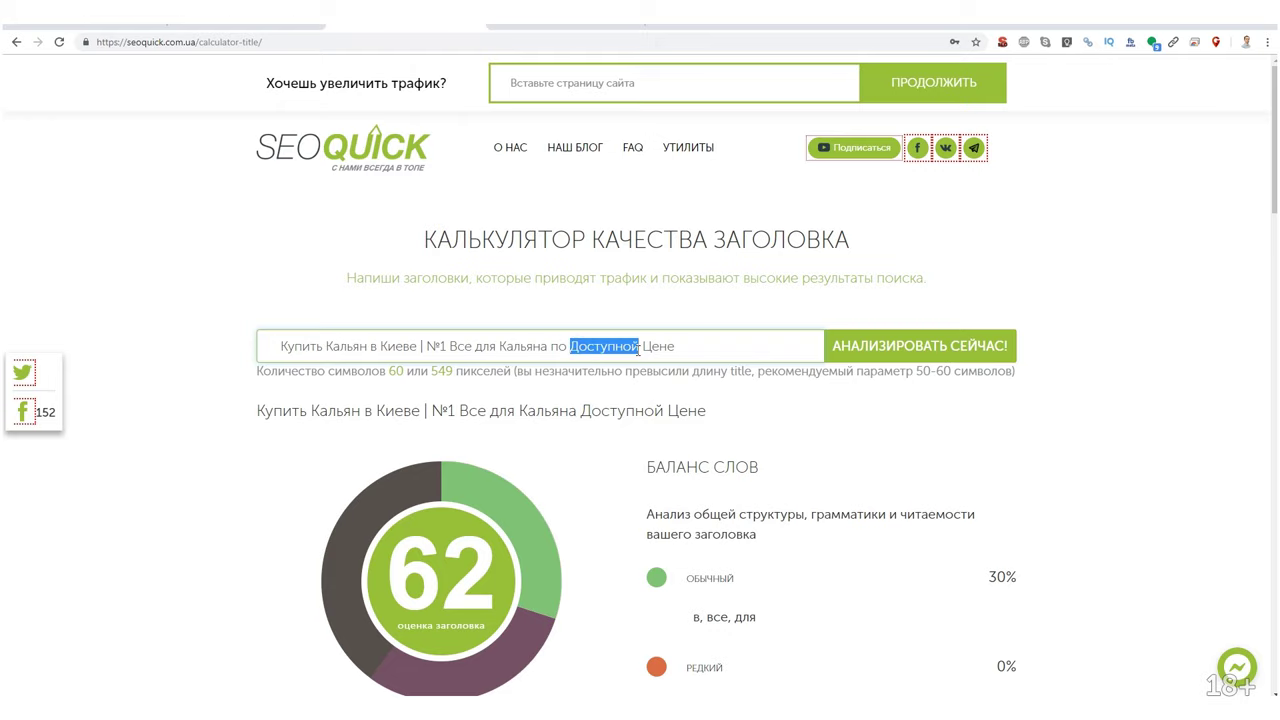
type("Низкой")
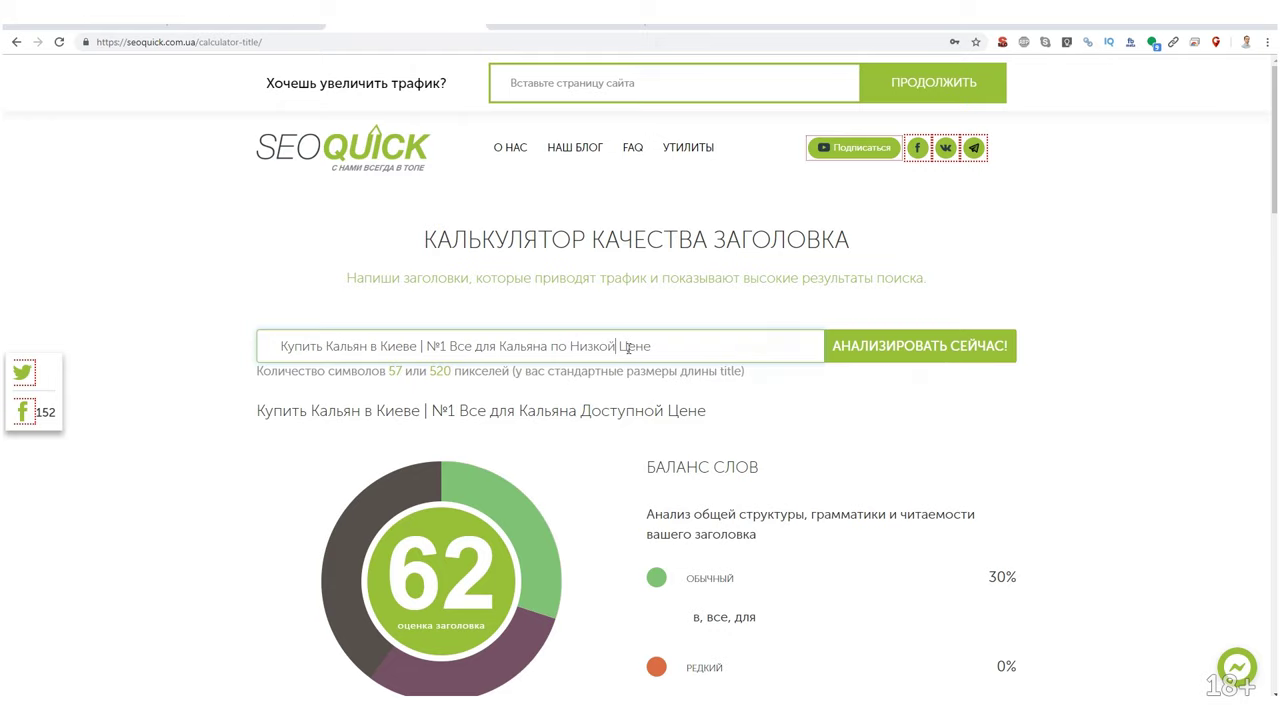
Analyse the title ending in "по Низкой Цене" and review its Google preview, keywords, first and last words, and score.
left_click(908, 347)
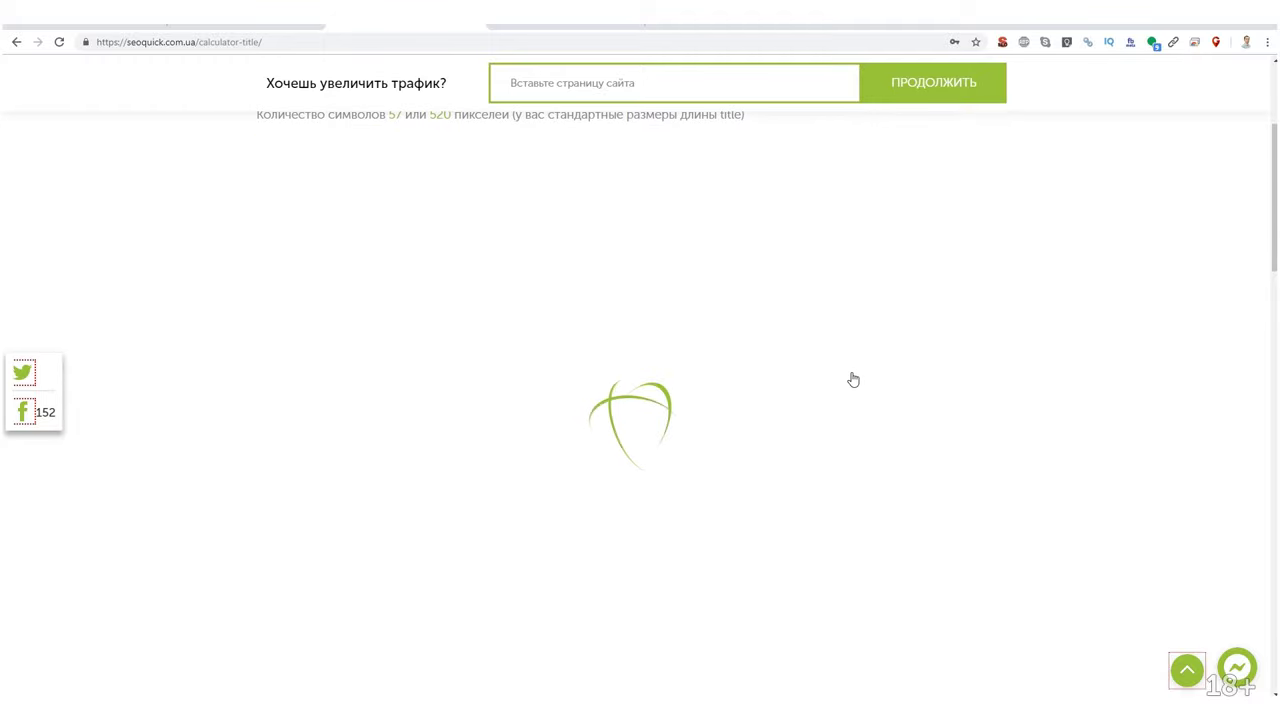
scroll(849, 383, "down", 15)
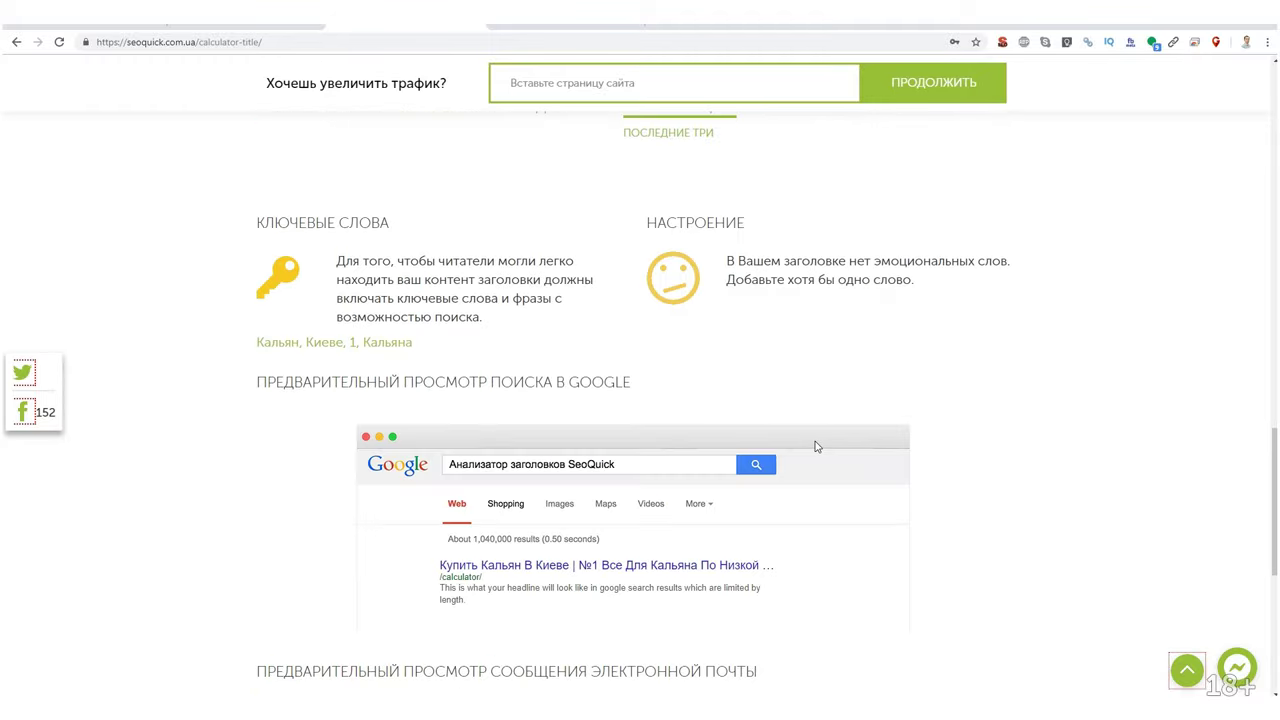
scroll(815, 447, "up", 3)
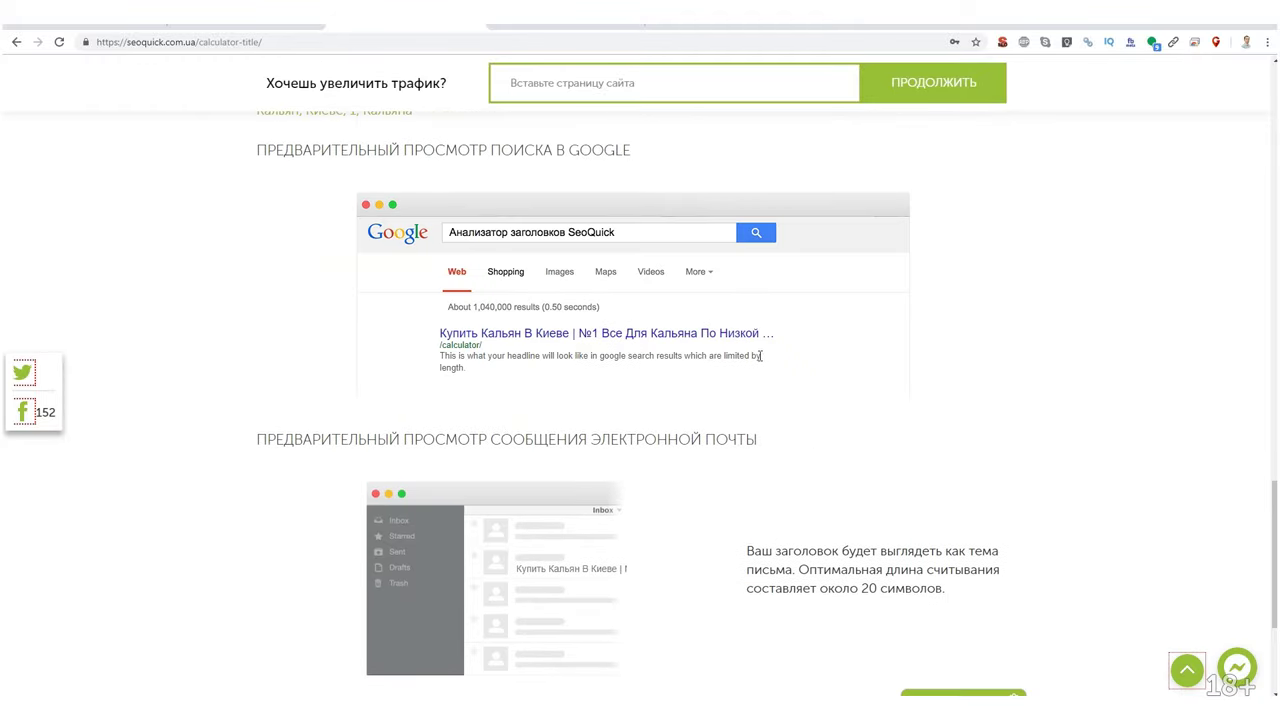
scroll(794, 403, "up", 4)
scroll(852, 484, "down", 3)
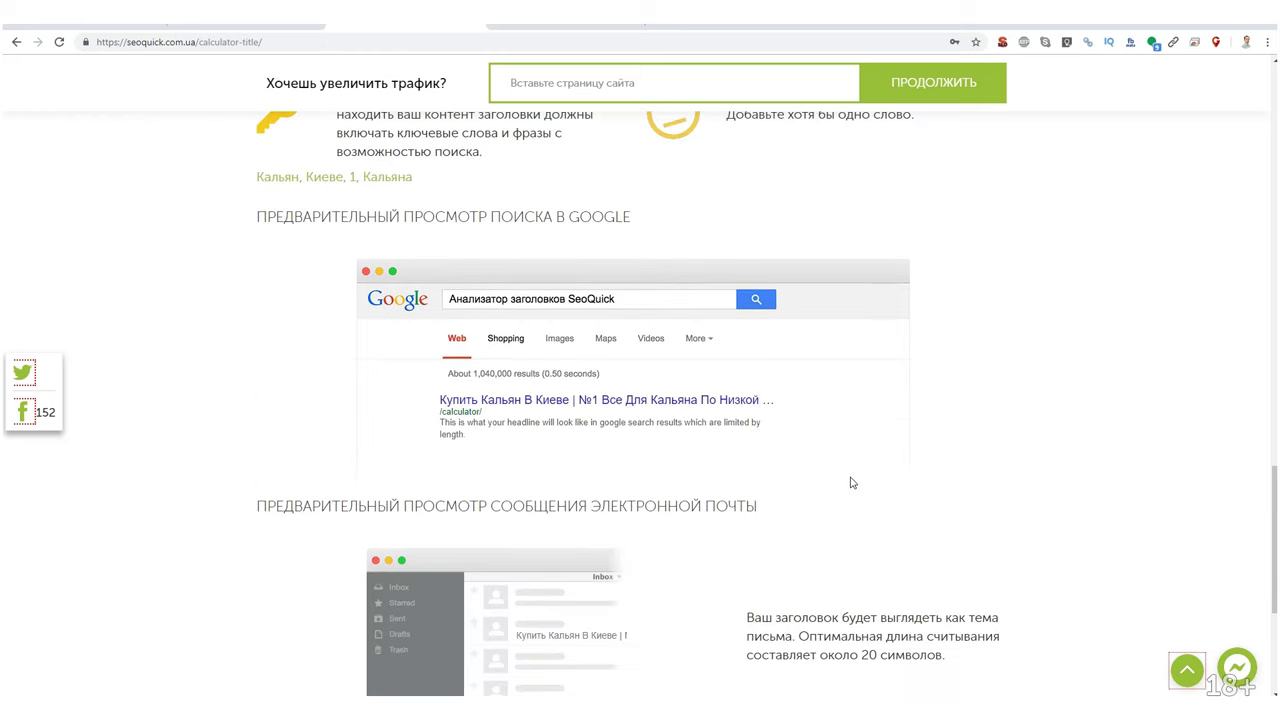
scroll(720, 450, "up", 3)
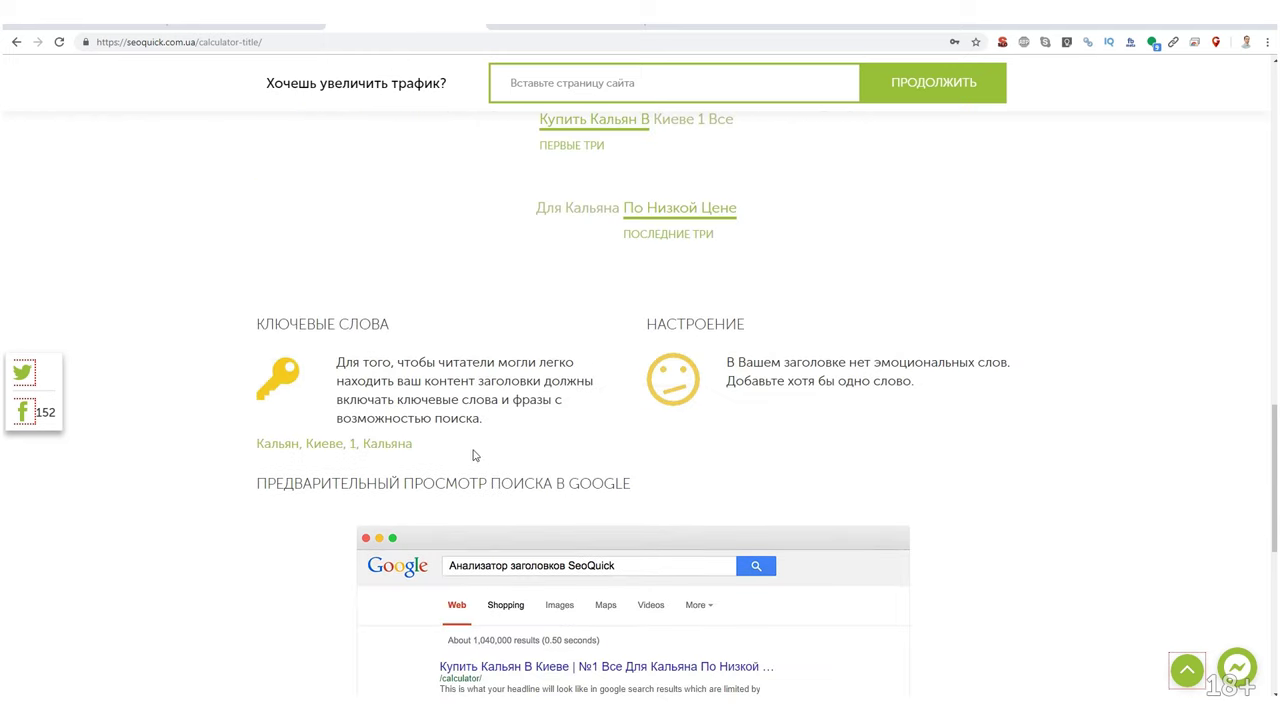
scroll(662, 432, "up", 3)
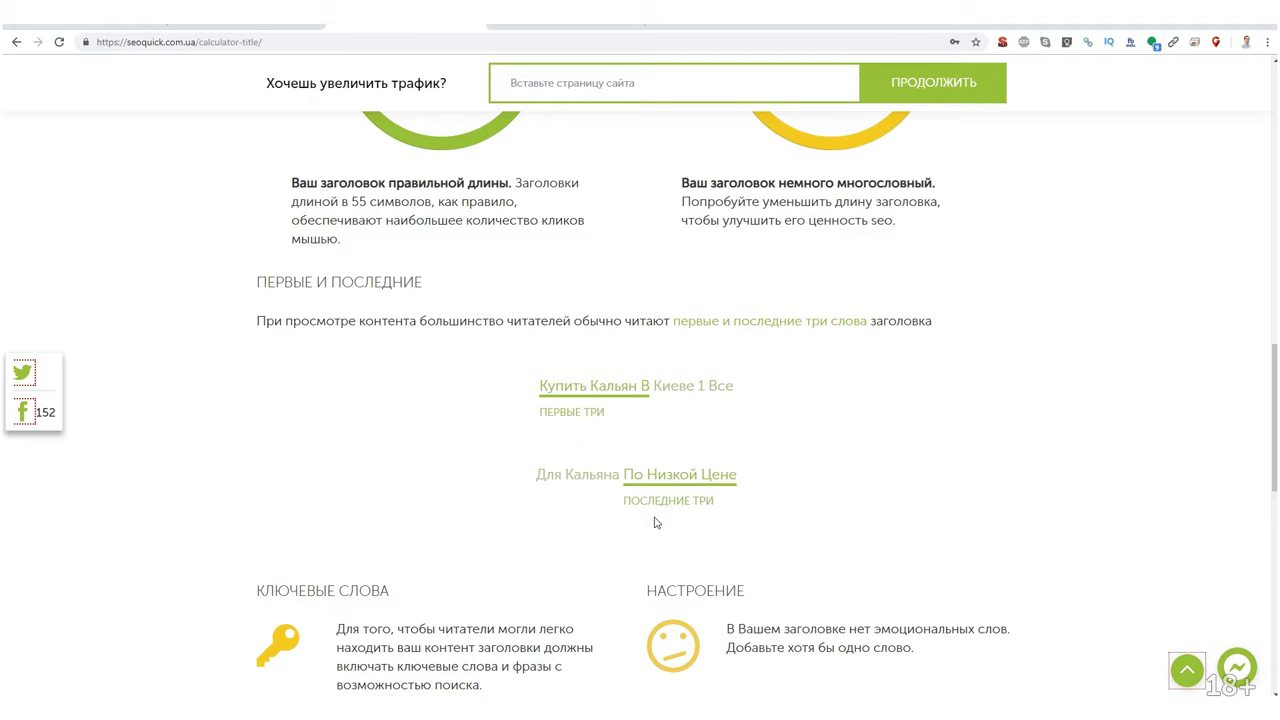
scroll(656, 522, "up", 10)
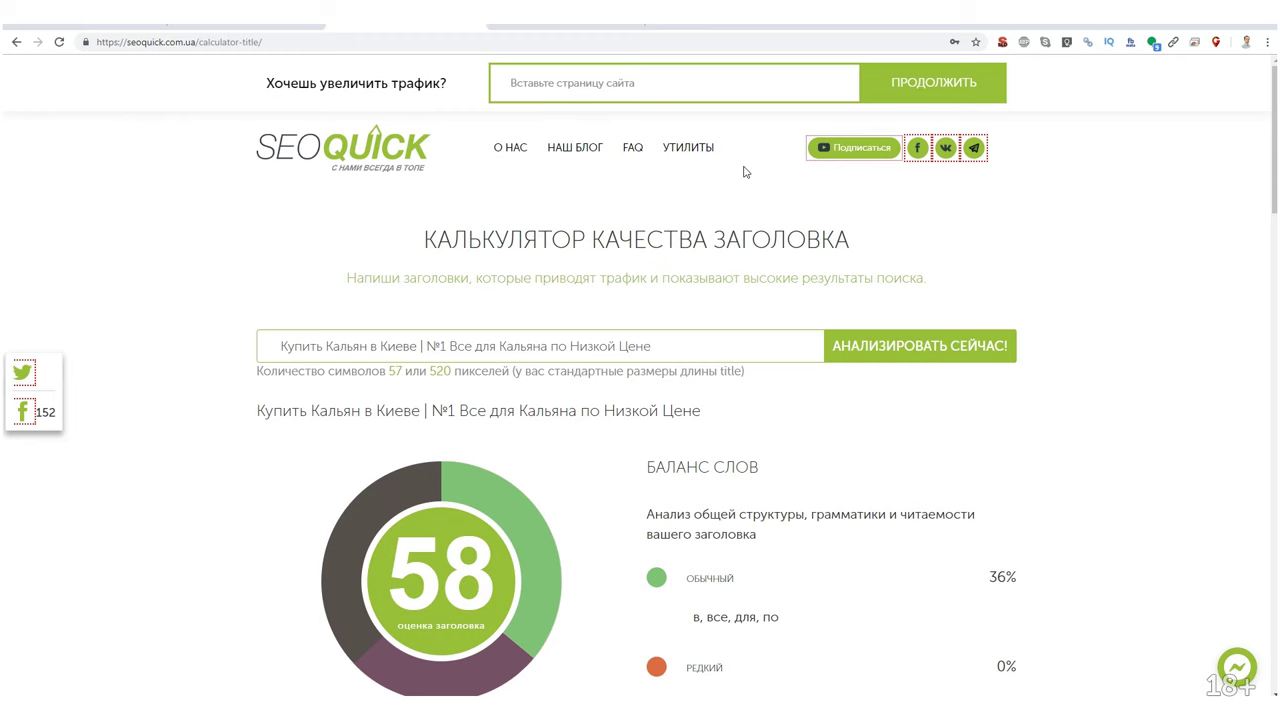
Copy the full title from the calculator and switch to the Key Collector project.
left_click_drag(664, 352, 120, 351)
key("ctrl+c")
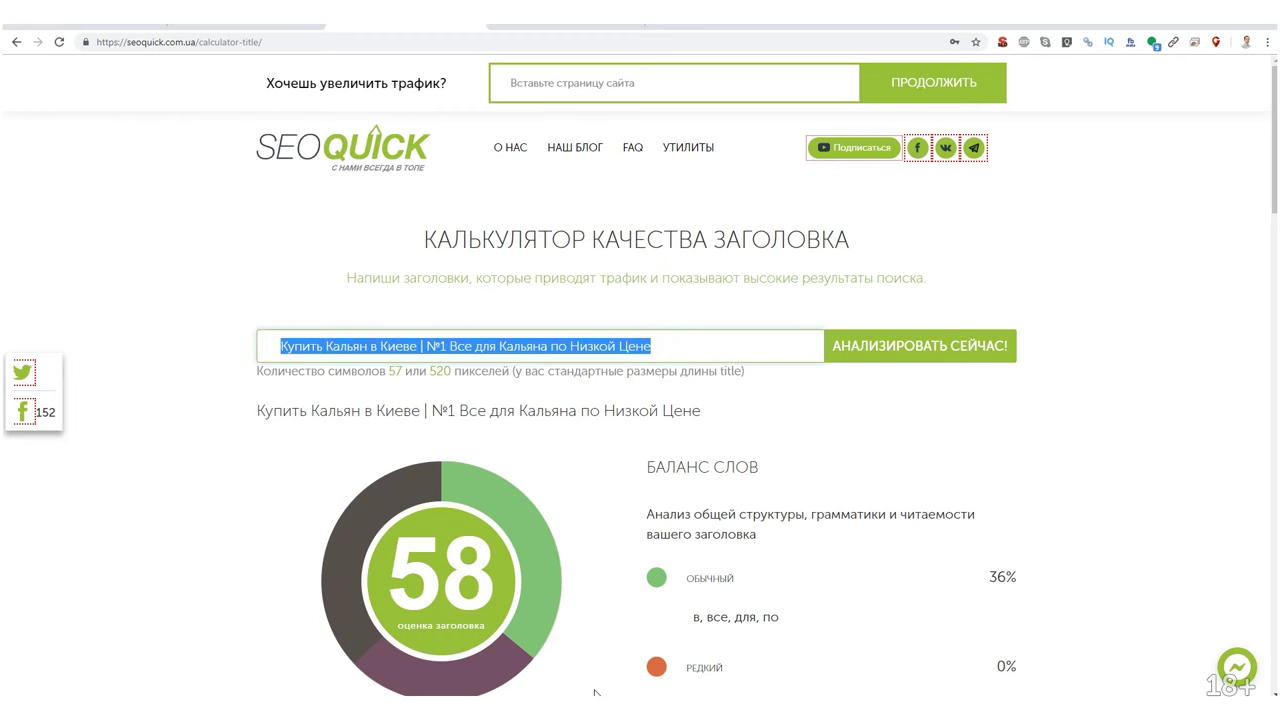
left_click(700, 716)
left_click(703, 656)
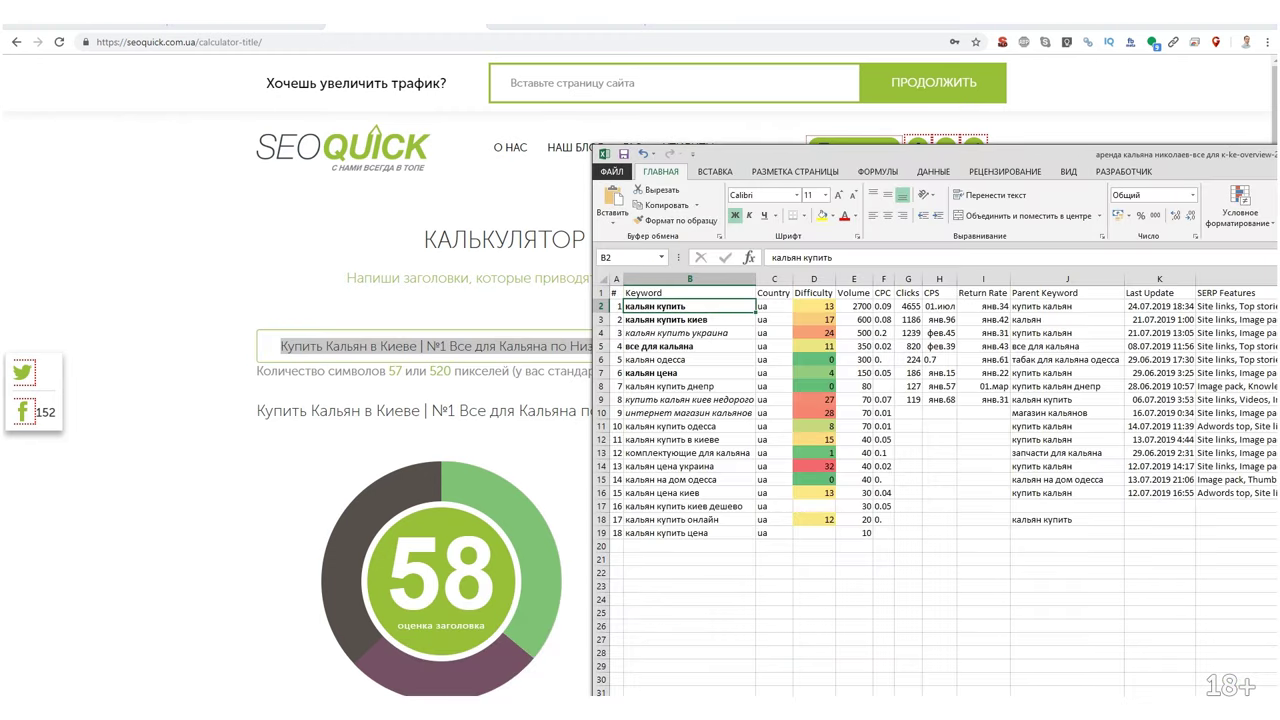
left_click(222, 28)
key("alt+Tab")
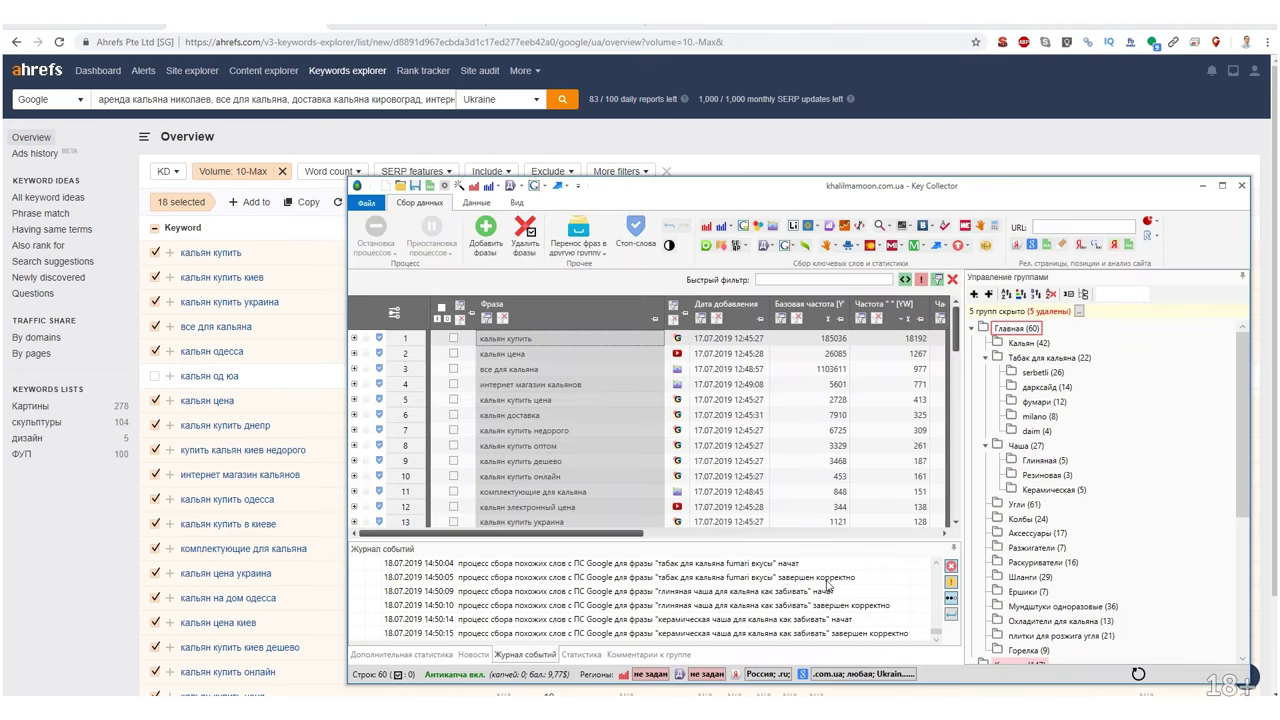
Try renaming the "Главная" group in Key Collector with the copied title.
right_click(1017, 327)
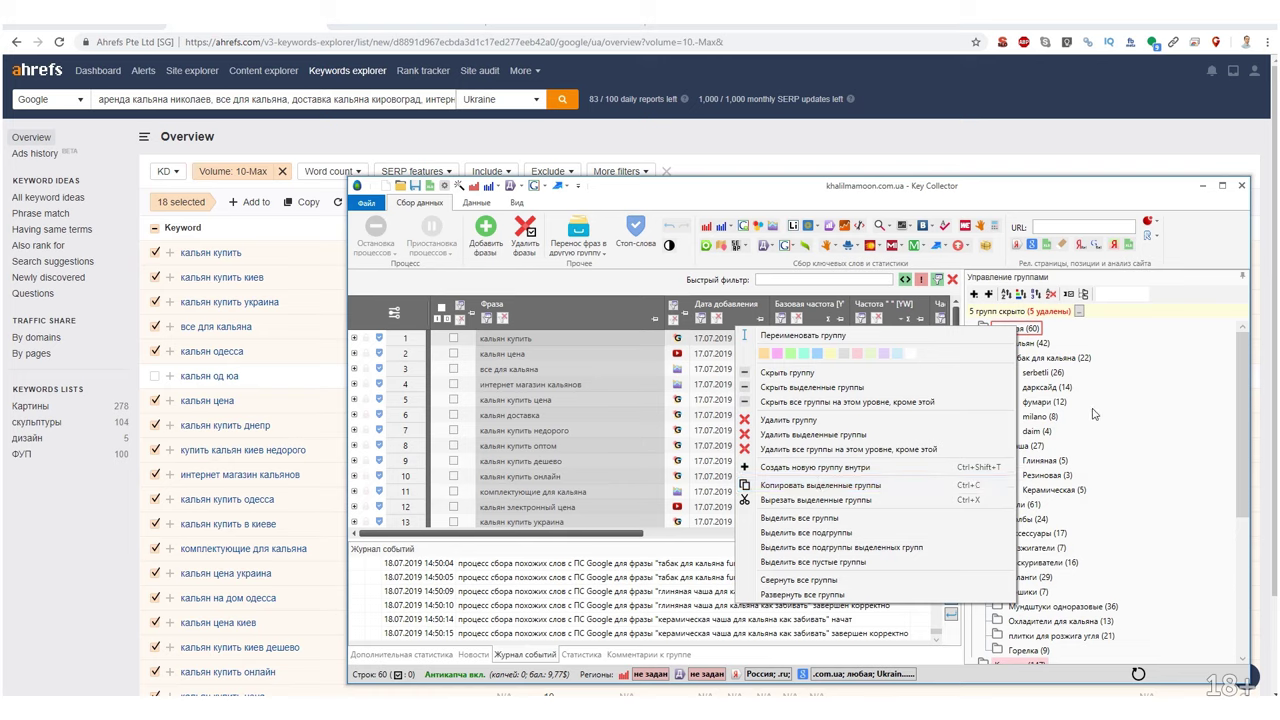
left_click(1038, 330)
key("ctrl+v")
key("Return")
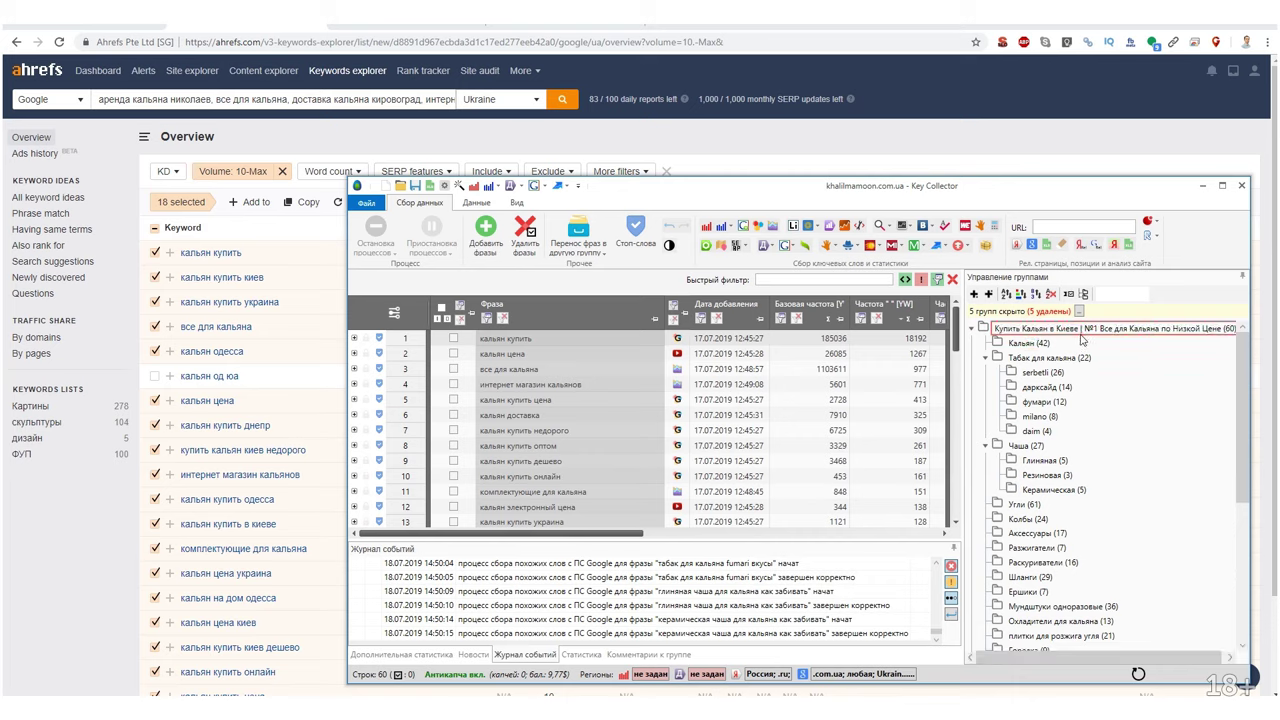
Set the top group's name back to "Главная".
left_click(1080, 339)
key("ctrl+a")
type("Гл")
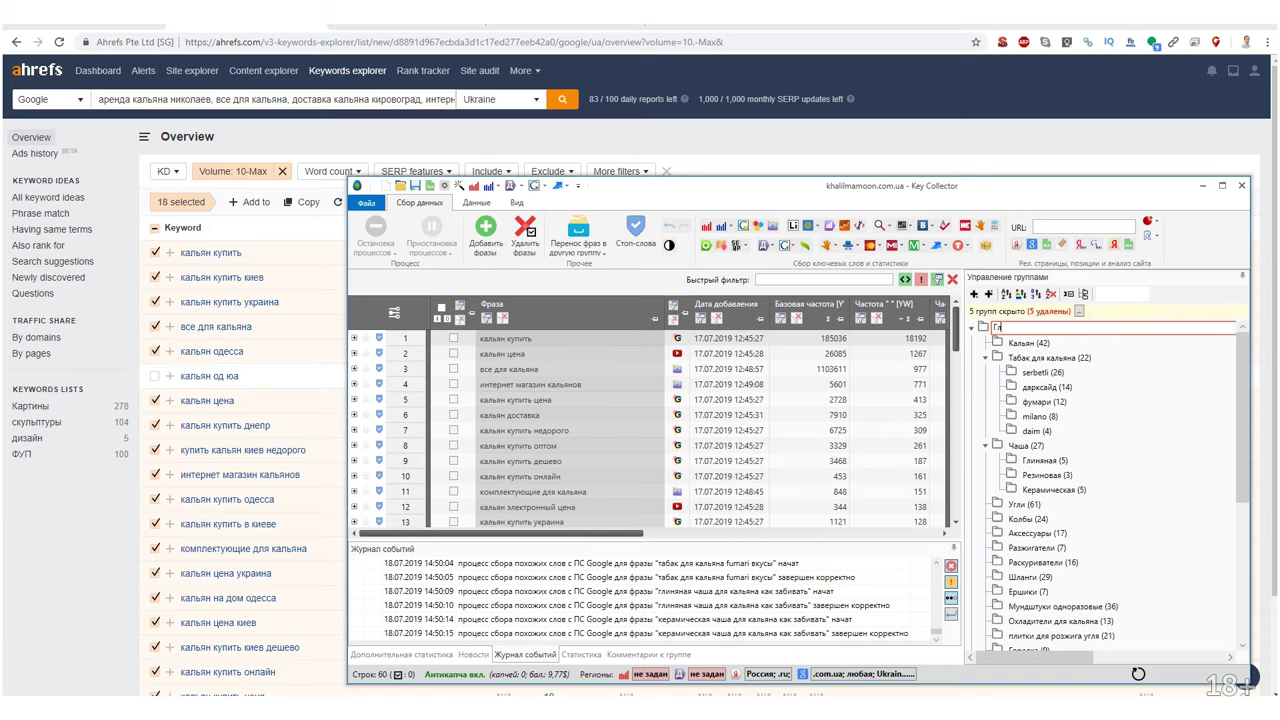
type("авная")
key("Return")
Switch to Notepad++, create a new document and paste the copied title, adding a main-page label after it.
key("alt+Tab")
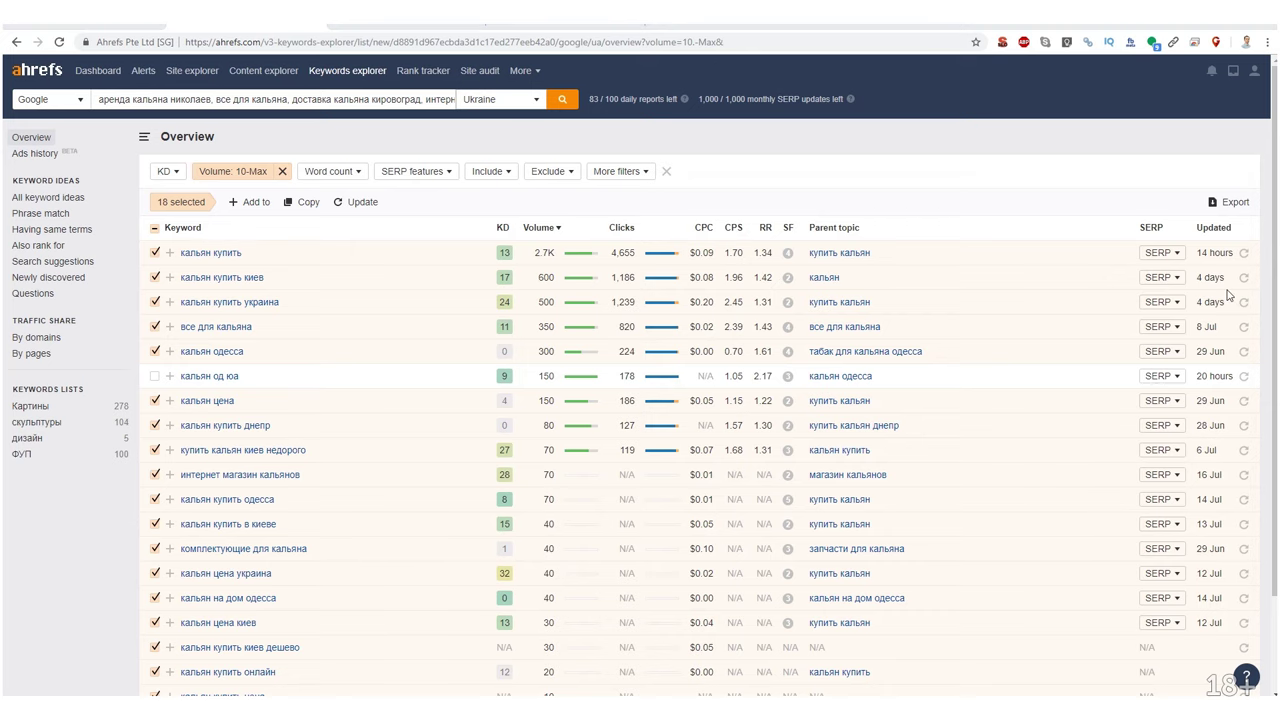
key("alt+Tab")
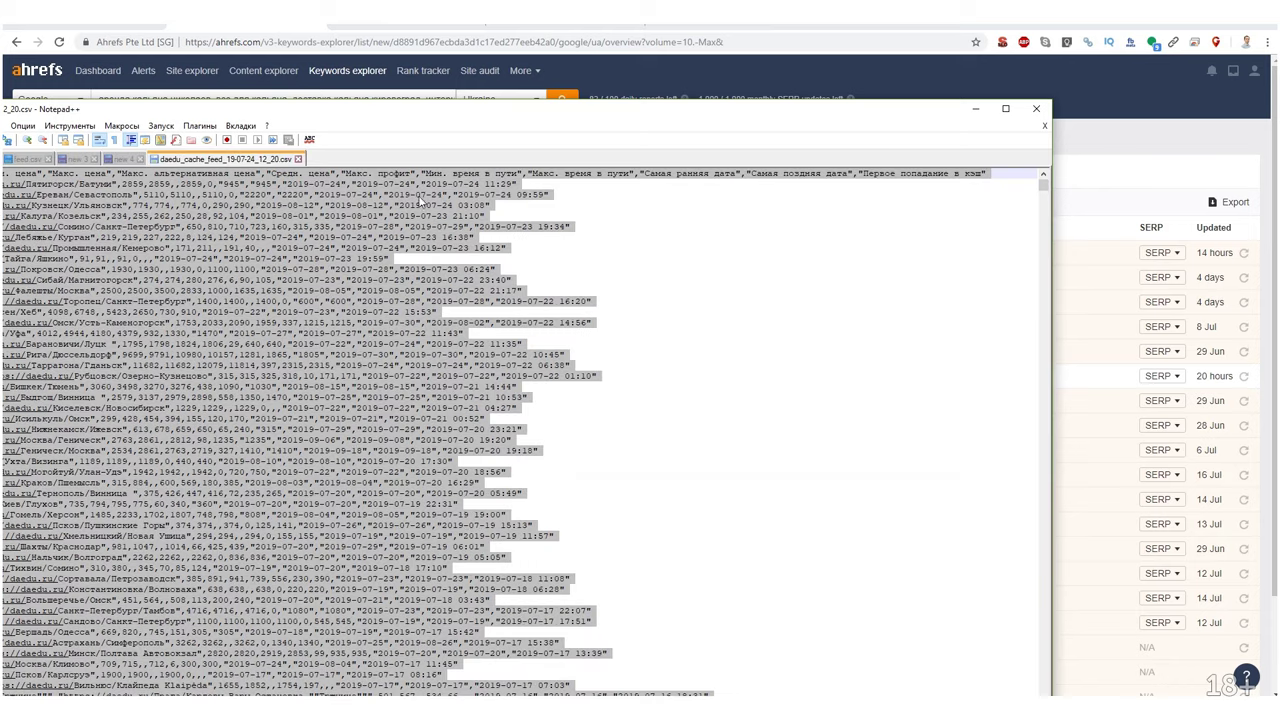
double_click(386, 160)
double_click(403, 127)
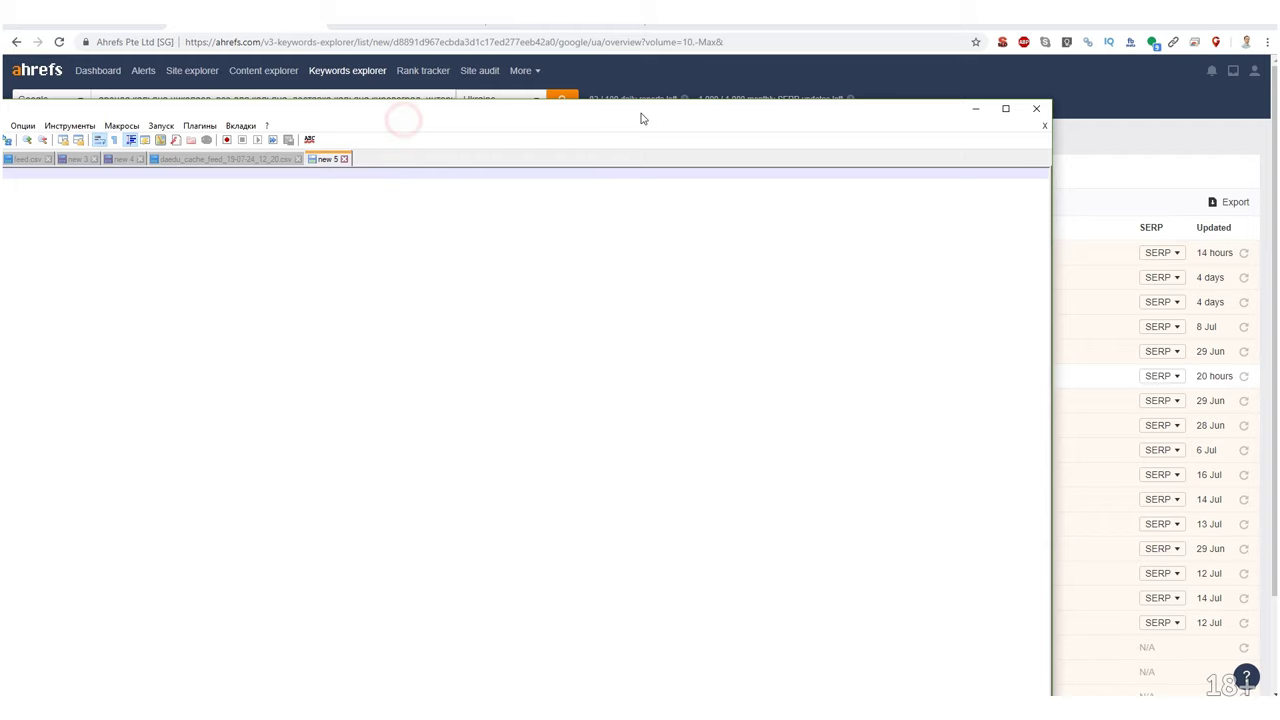
key("ctrl+v")
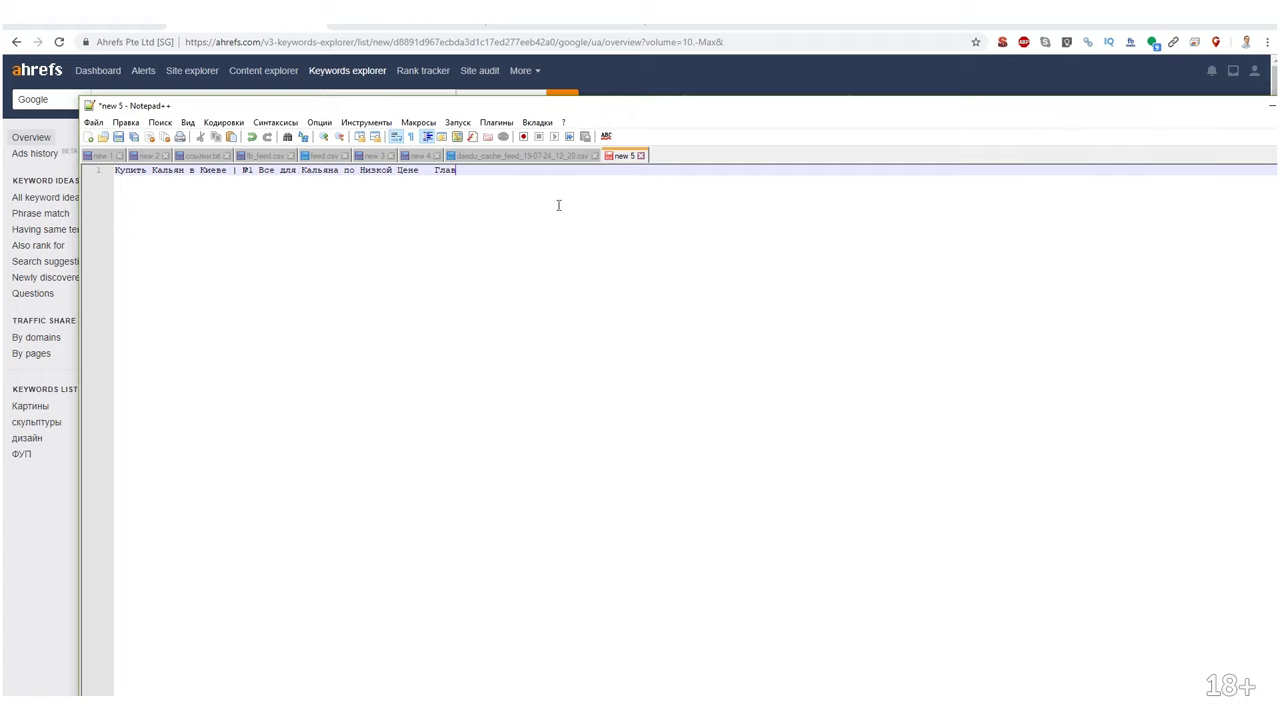
Switch back to Key Collector, open the "Кальян" group and look through its phrases.
key("alt+Tab")
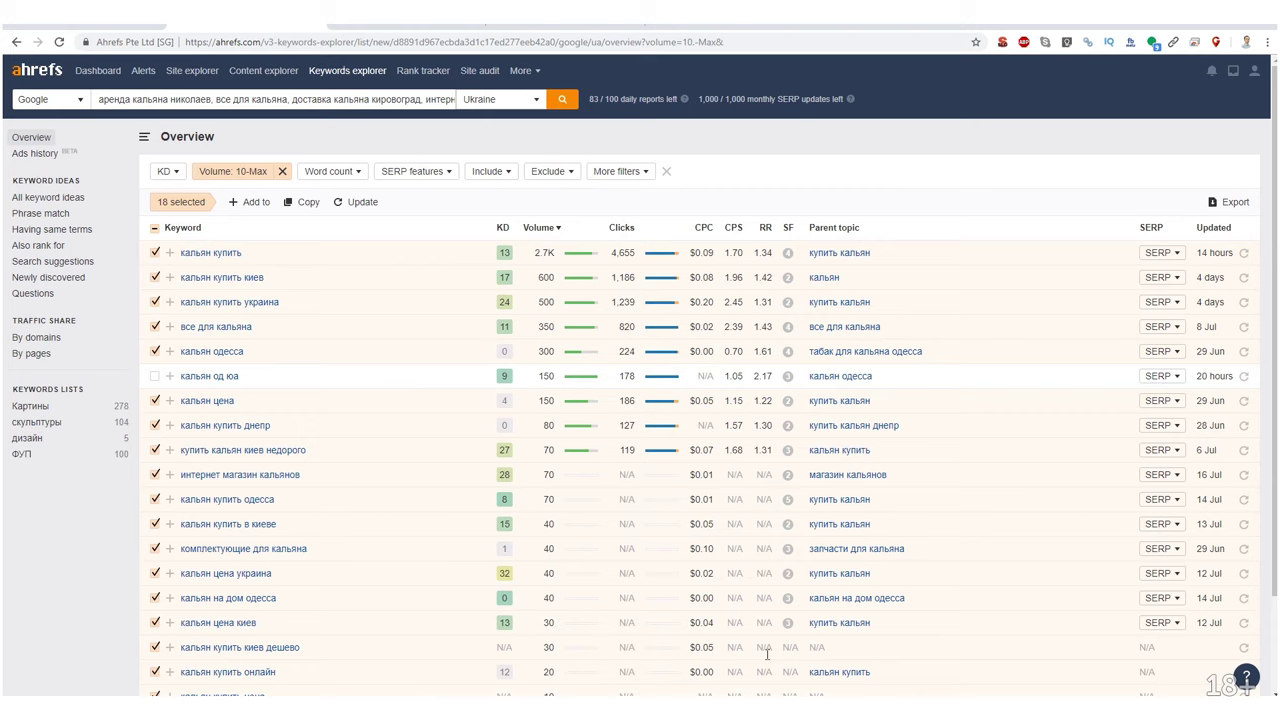
key("alt+Tab")
left_click(1025, 345)
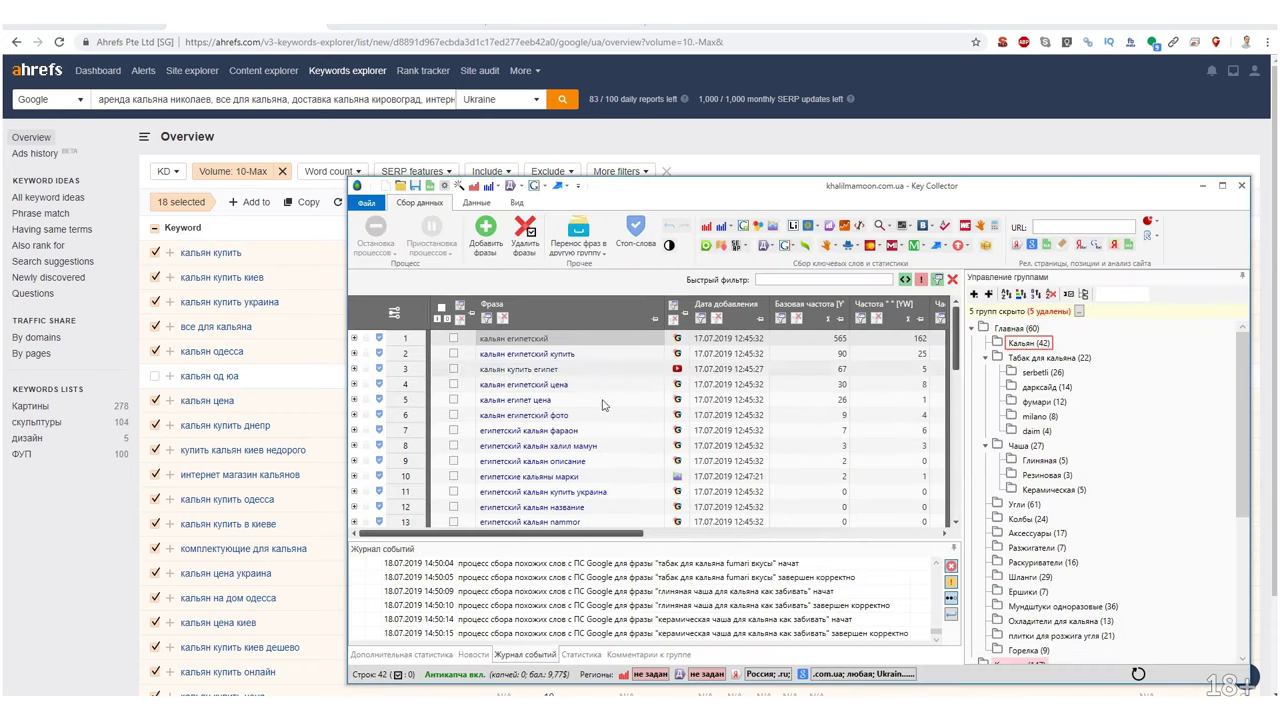
scroll(595, 470, "down", 5)
scroll(585, 480, "down", 3)
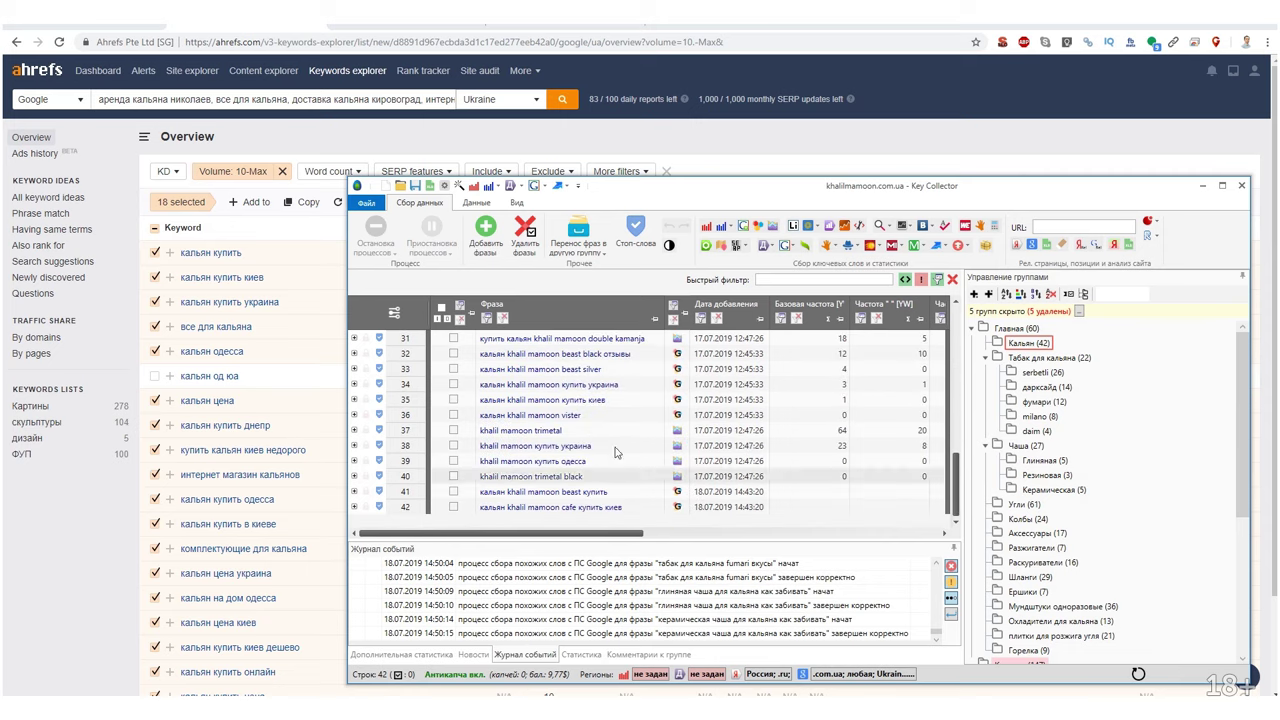
Sort the "Кальян" group's phrases by base frequency in descending order and copy them all.
left_click(824, 320)
scroll(735, 400, "down", 2)
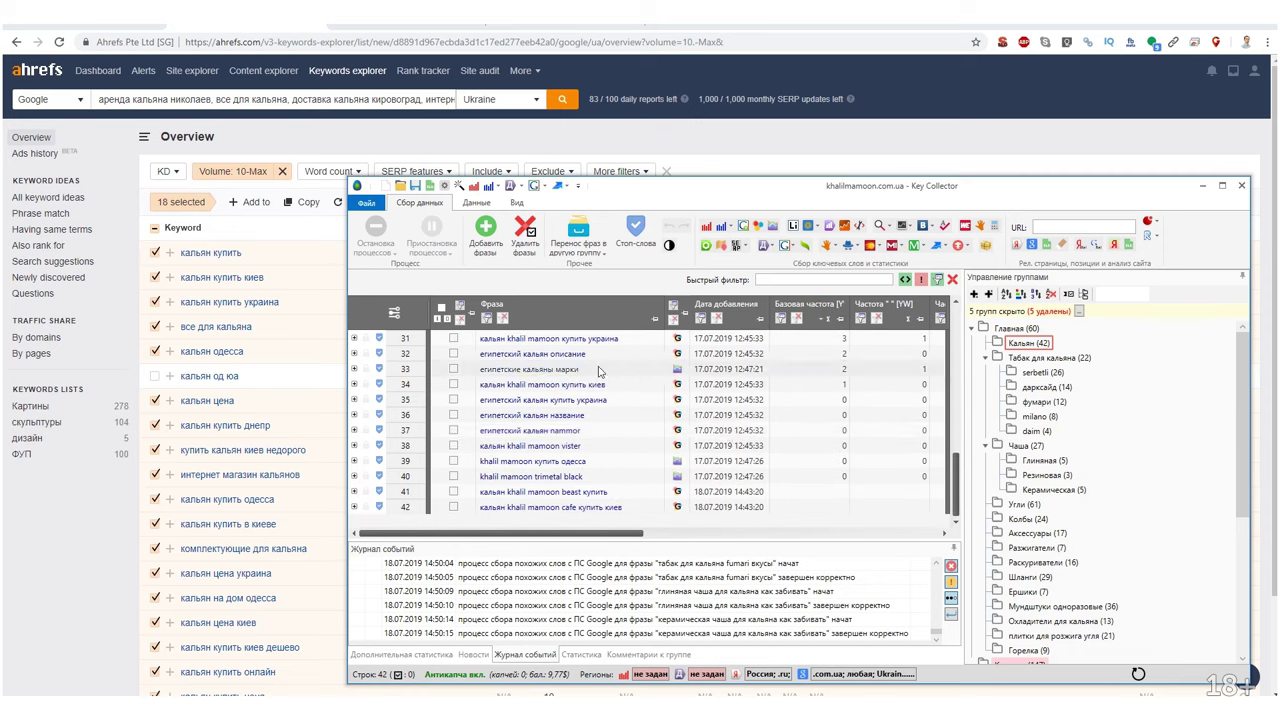
scroll(620, 480, "up", 10)
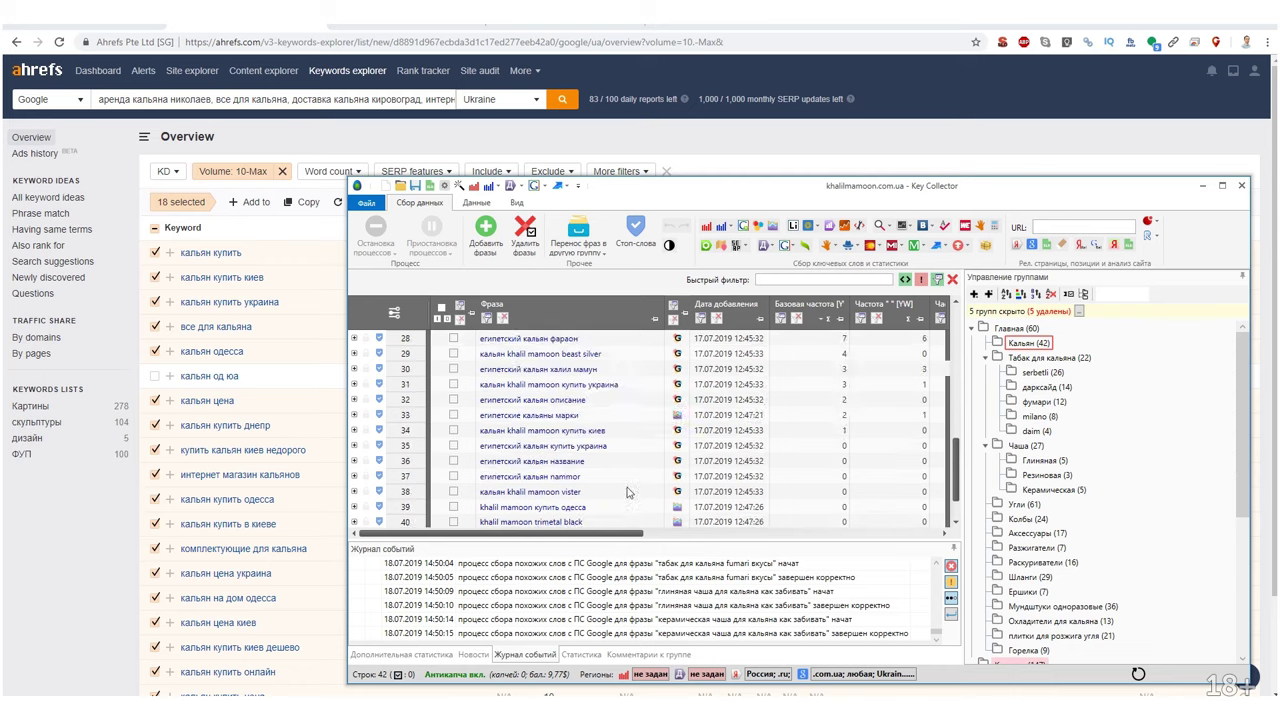
key("ctrl+a")
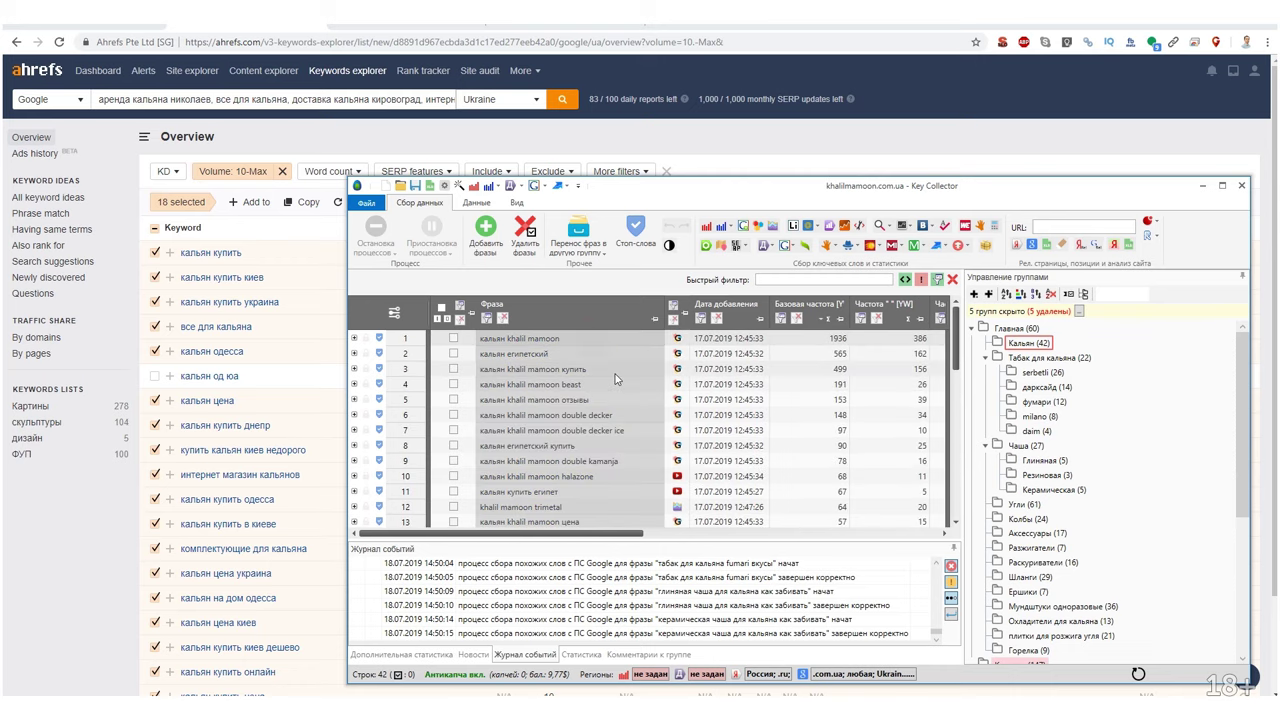
Try to replace the Ahrefs Keywords Explorer query with the copied phrases and search them for Ukraine.
left_click(305, 98)
key("ctrl+a")
key("ctrl+v")
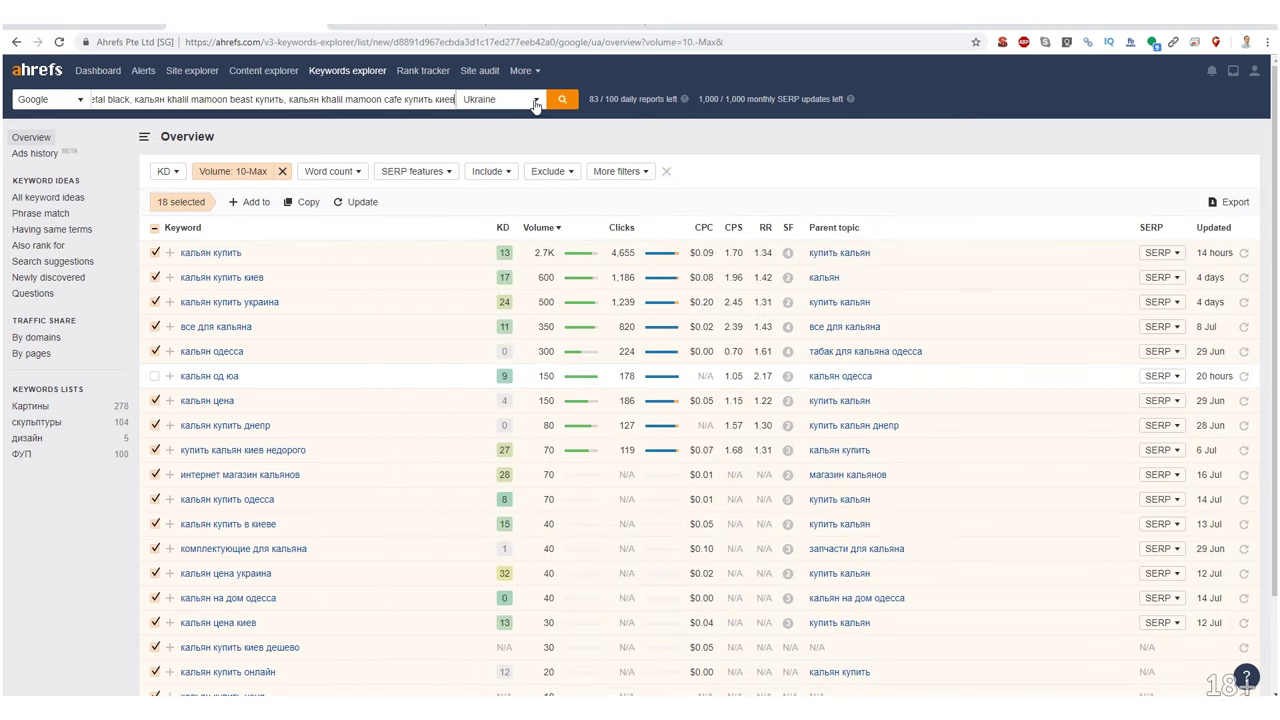
left_click(573, 103)
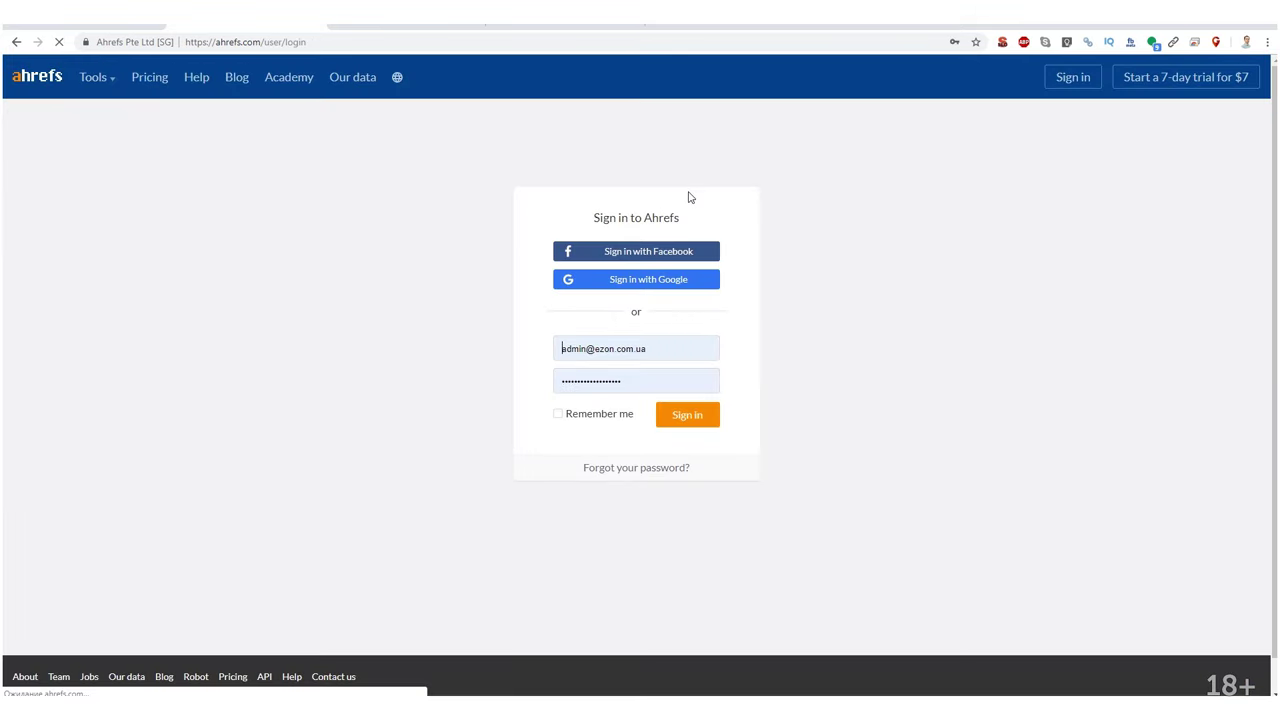
Sign in to Ahrefs with the saved account and look up the copied phrases in Keywords Explorer for Ukraine.
left_click(617, 420)
left_click(700, 420)
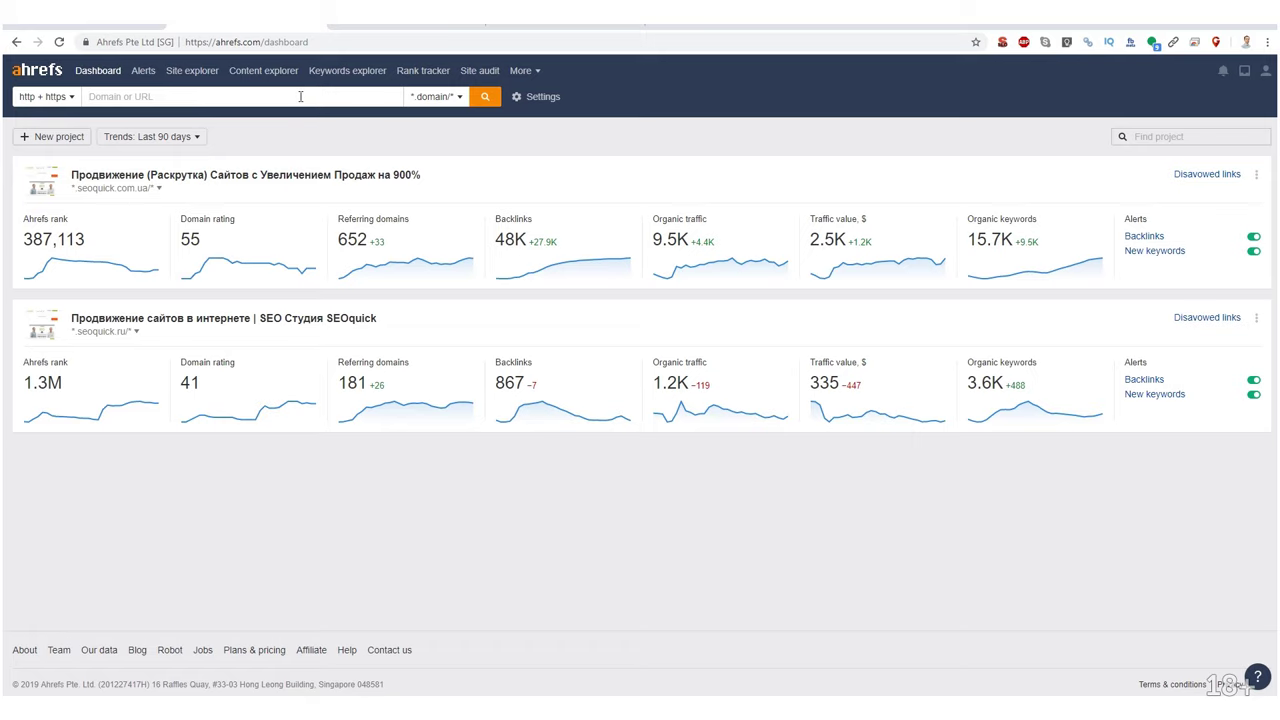
left_click(328, 76)
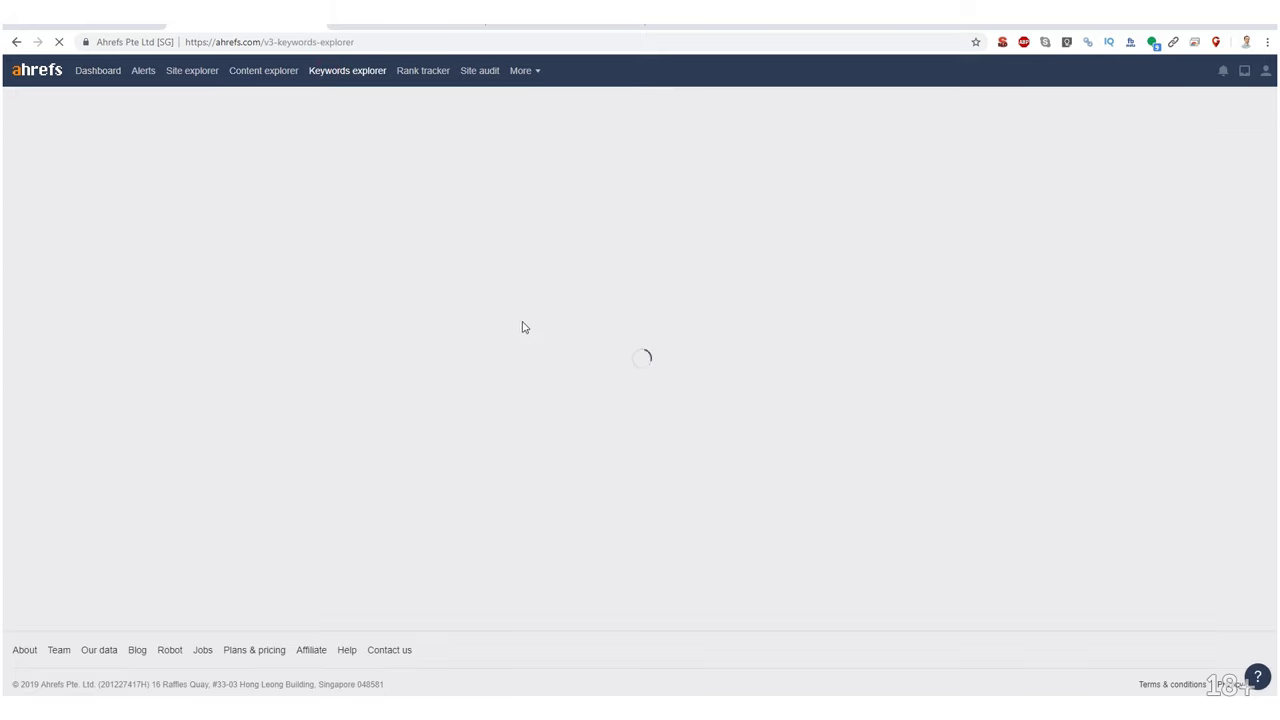
key("ctrl+v")
scroll(817, 374, "down", 5)
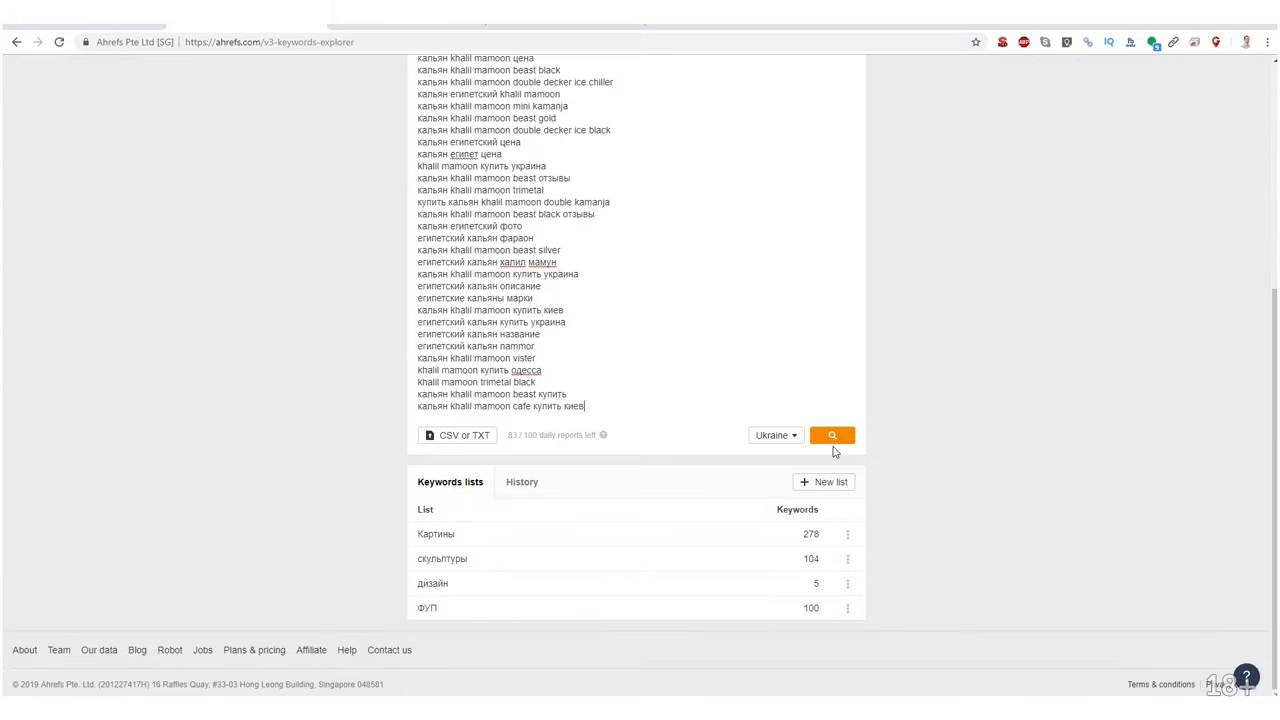
left_click(831, 434)
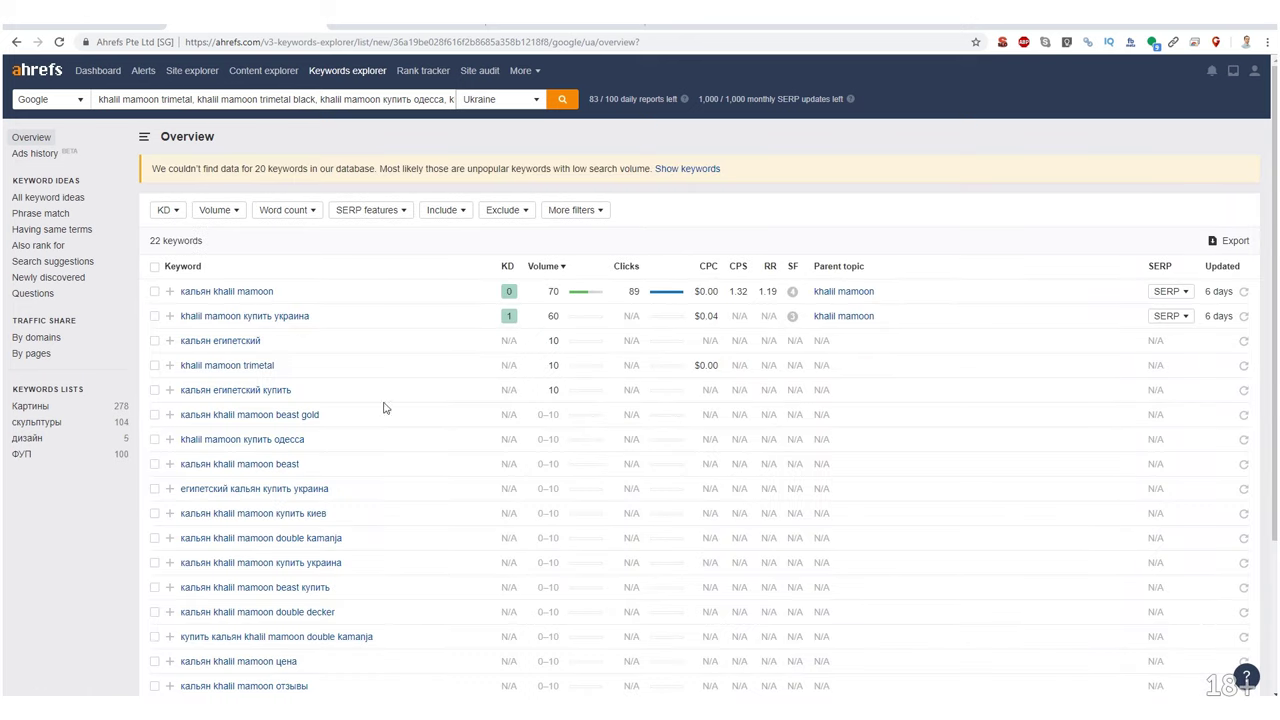
Select the five keywords from "кальян khalil mamoon" to "кальян египетский купить" in the Ahrefs list and copy them.
left_click(155, 390)
left_click(155, 365)
left_click(155, 316)
left_click(156, 292)
left_click(155, 340)
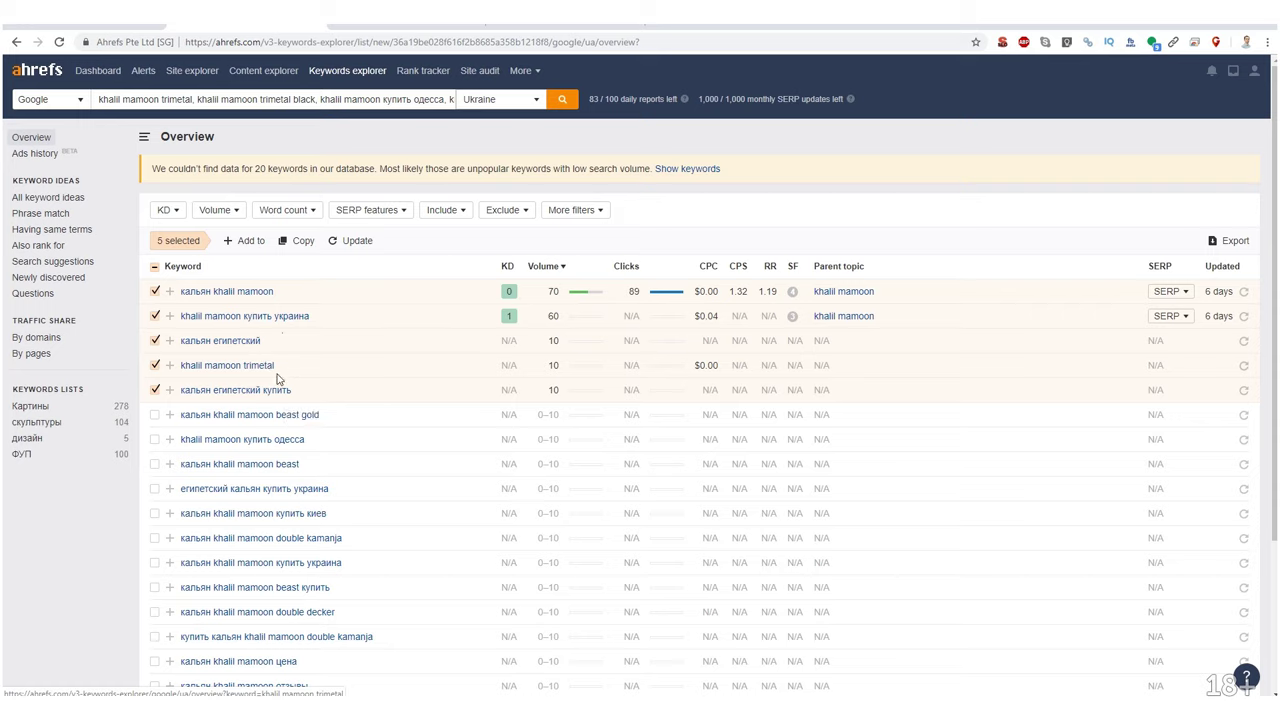
left_click(388, 31)
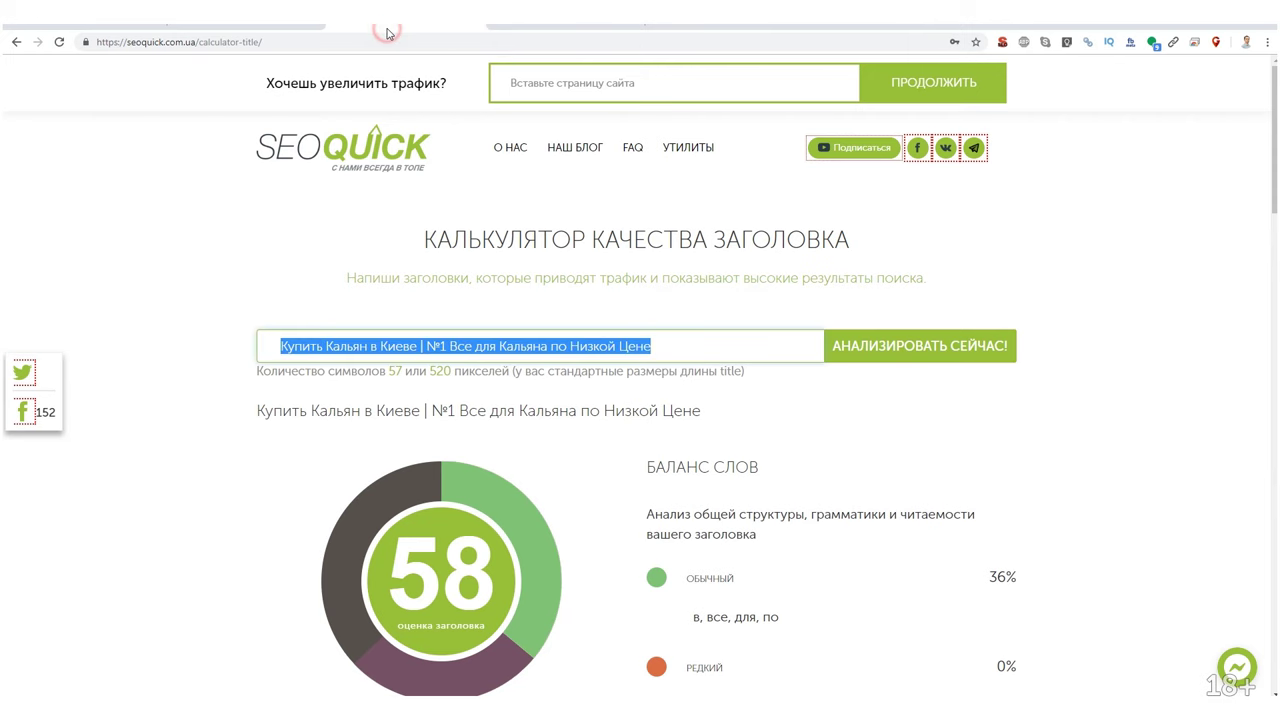
left_click(268, 27)
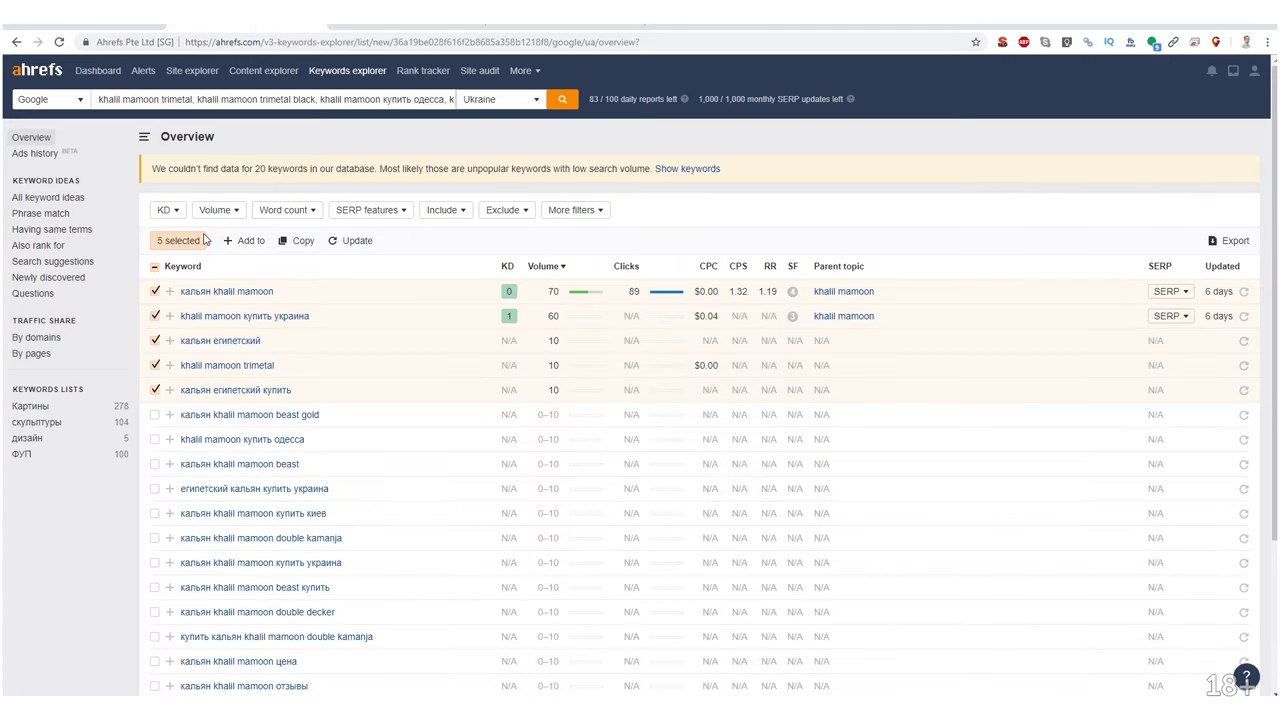
left_click(303, 242)
Switch to the Excel keyword workbook and paste the copied keywords below the table, starting in B22.
mouse_move(614, 706)
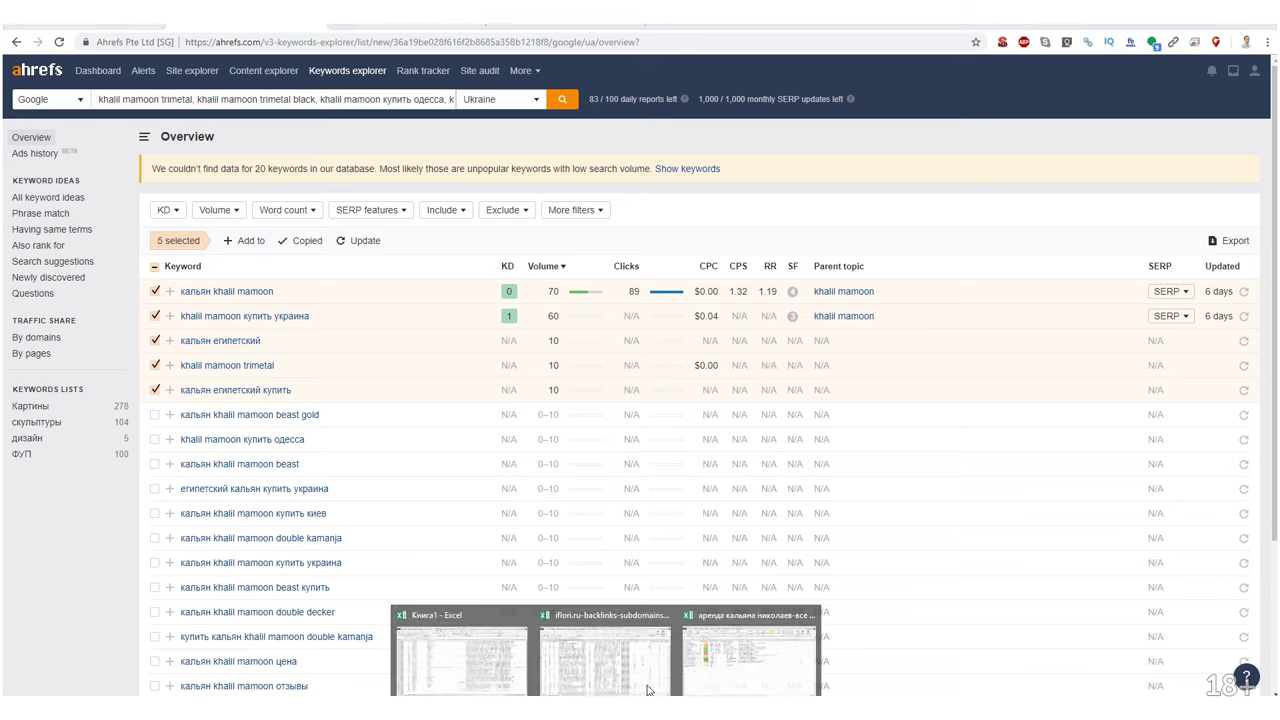
left_click(720, 662)
left_click(657, 663)
left_click(720, 585)
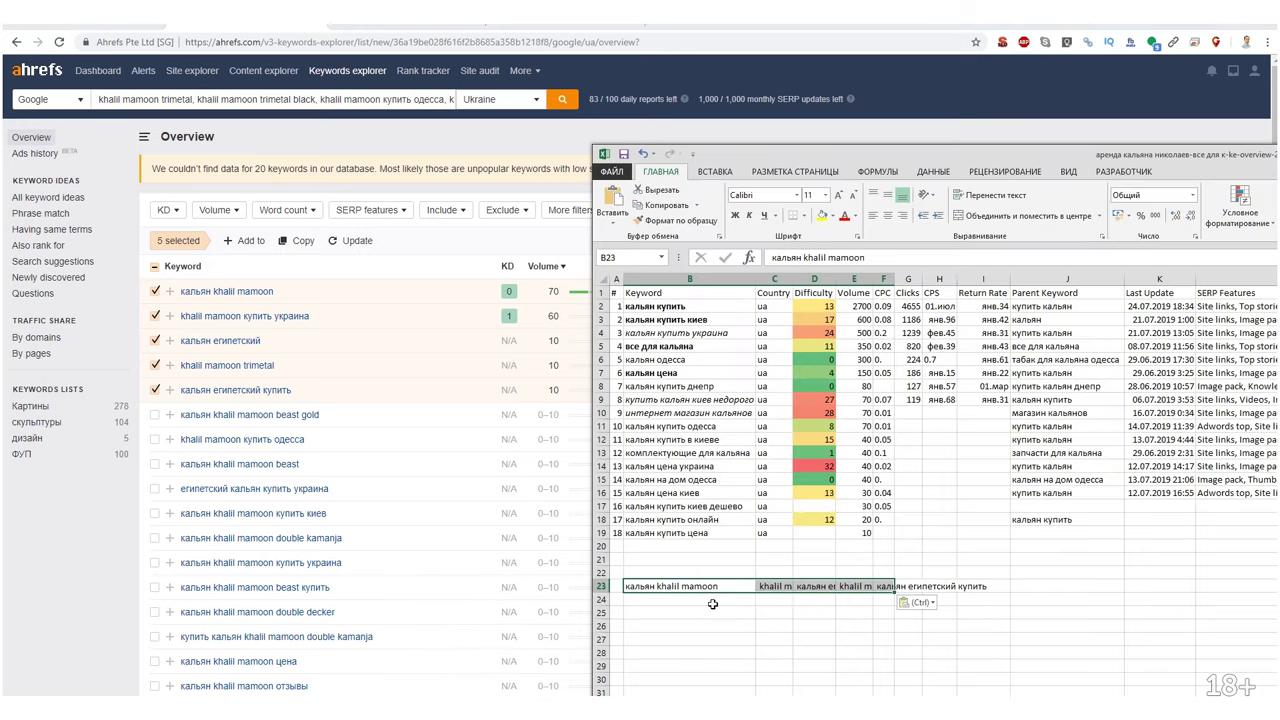
left_click(700, 574)
right_click(690, 573)
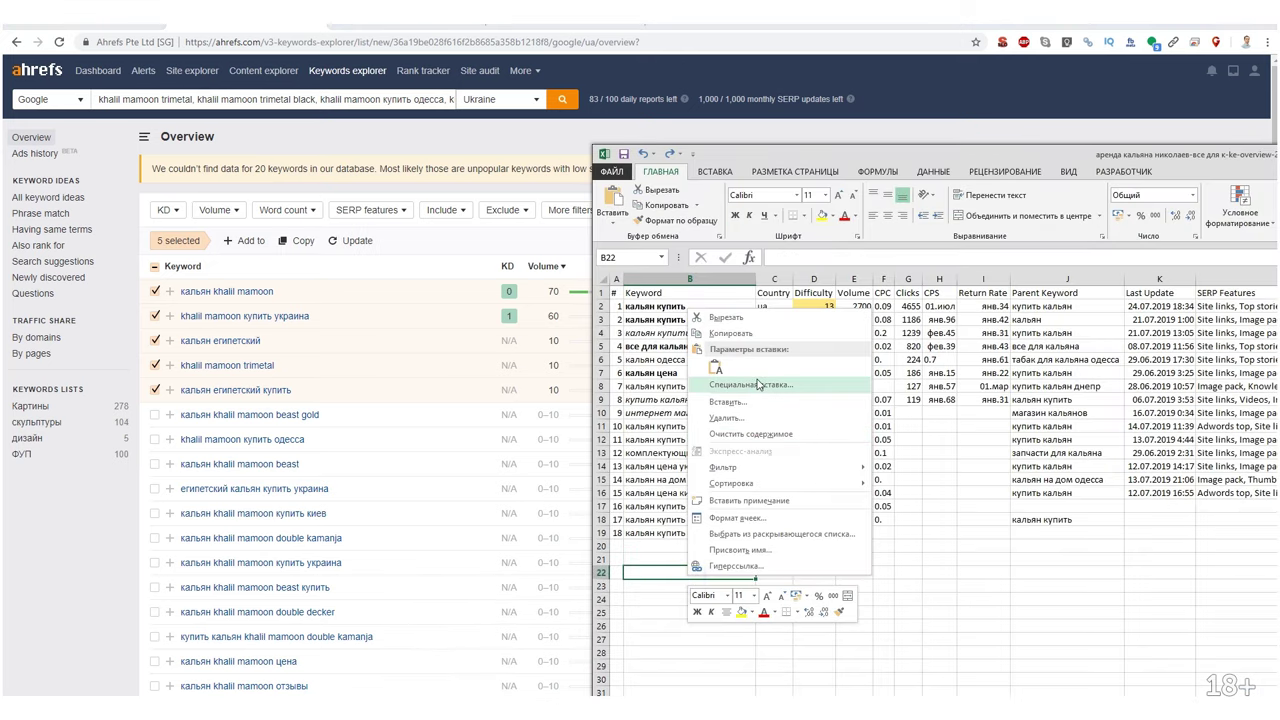
left_click(716, 368)
Transpose the pasted keywords into a column starting at B24 and clear the original row 22.
key("ctrl+c")
right_click(670, 600)
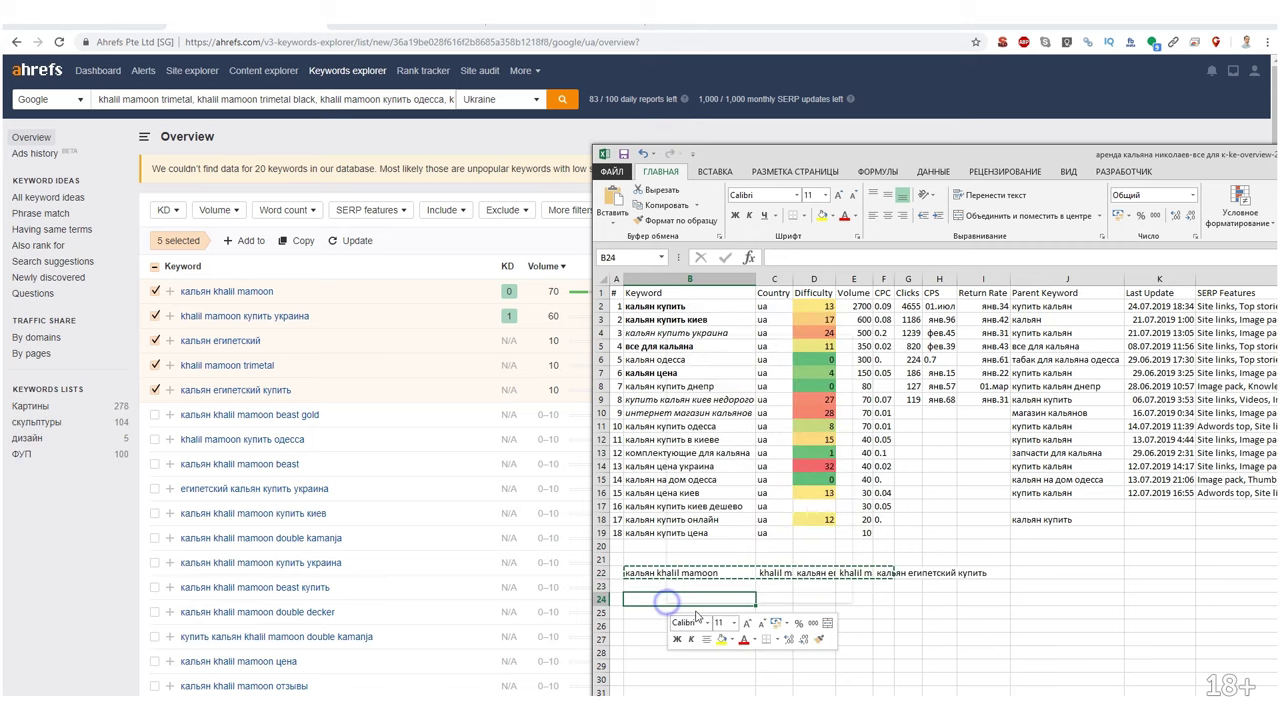
left_click(760, 393)
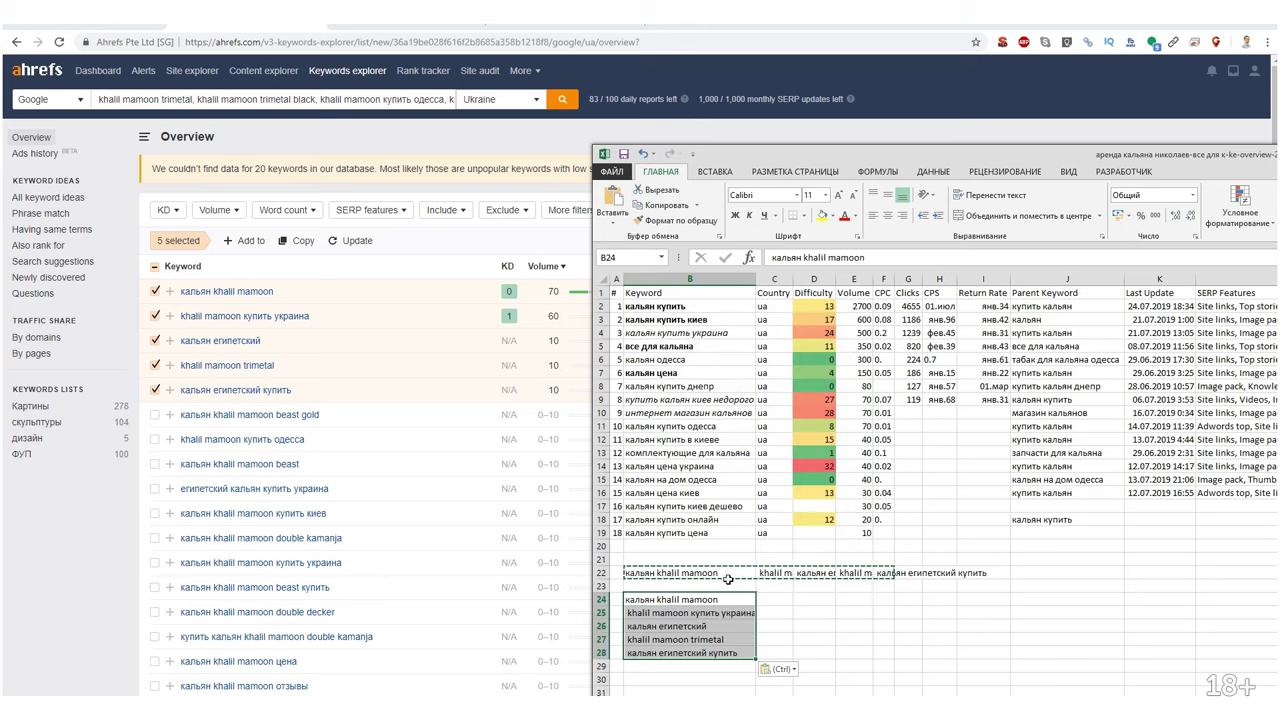
left_click_drag(812, 573, 725, 578)
left_click_drag(859, 567, 885, 573)
key("Delete")
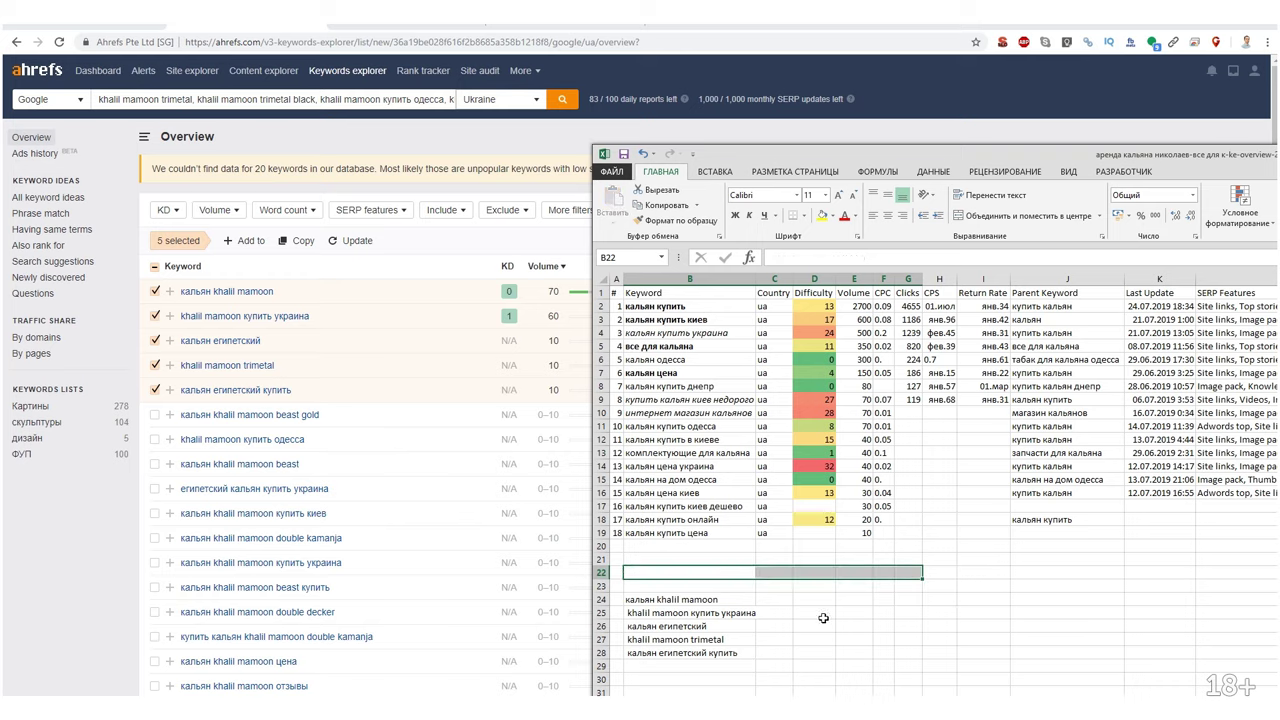
Arrange the SEOquick title calculator and the Excel keyword workbook side by side, with B24 selected in the sheet.
left_click(710, 598)
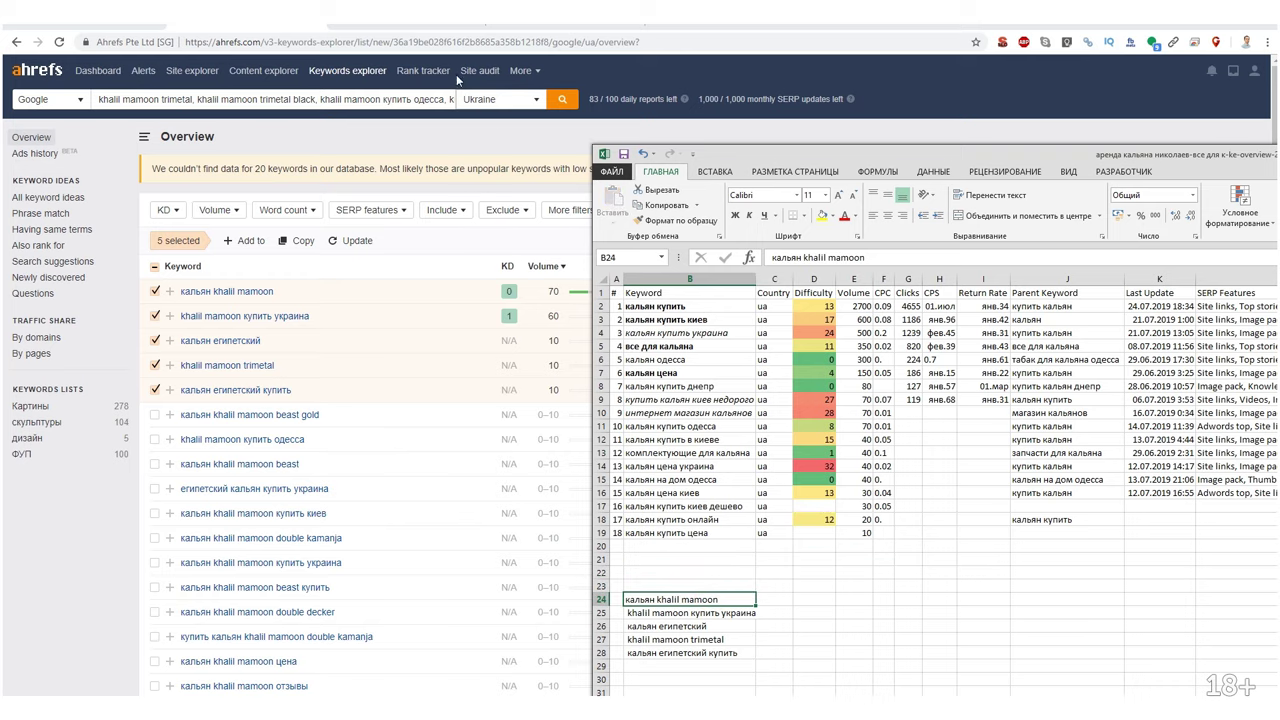
left_click(388, 30)
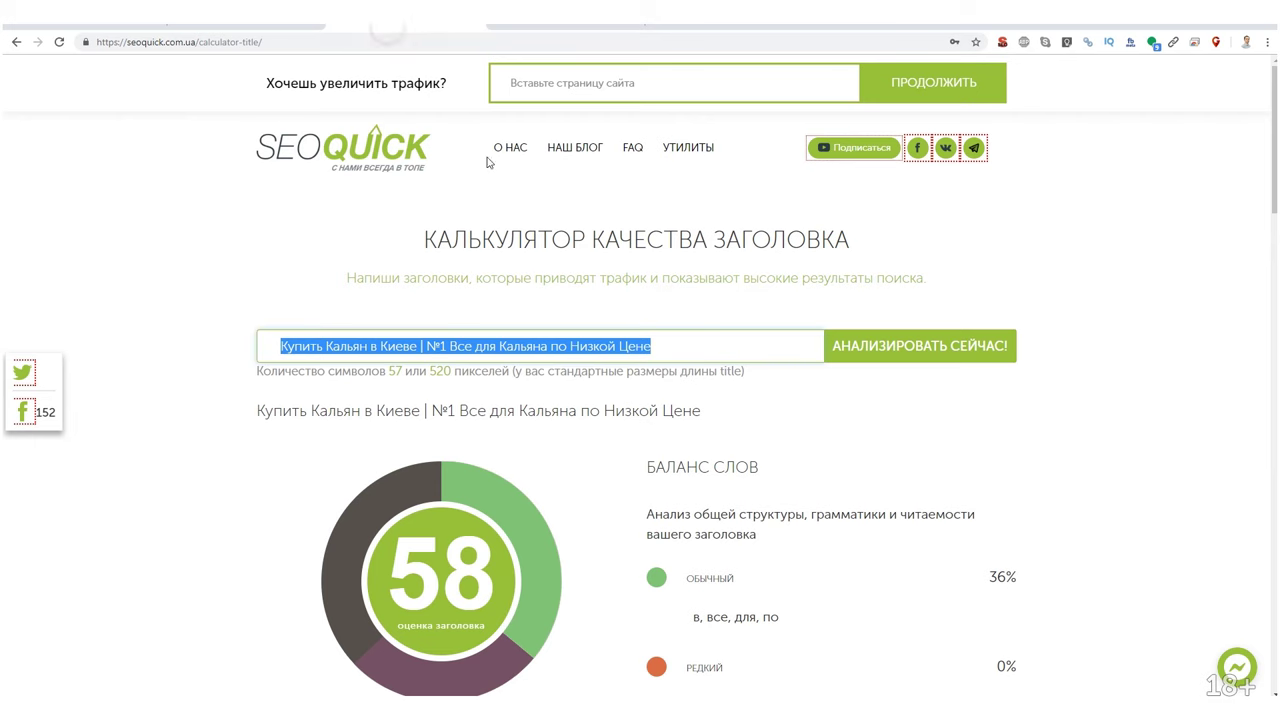
key("super+Left")
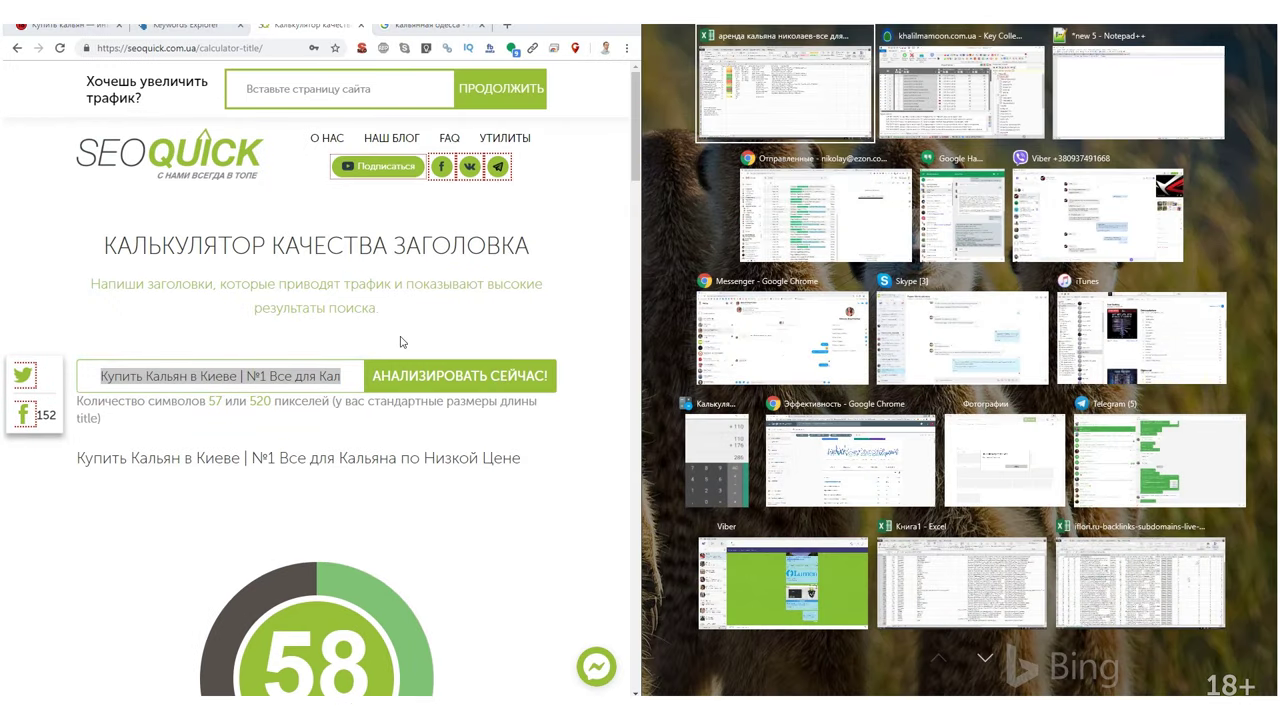
left_click(766, 121)
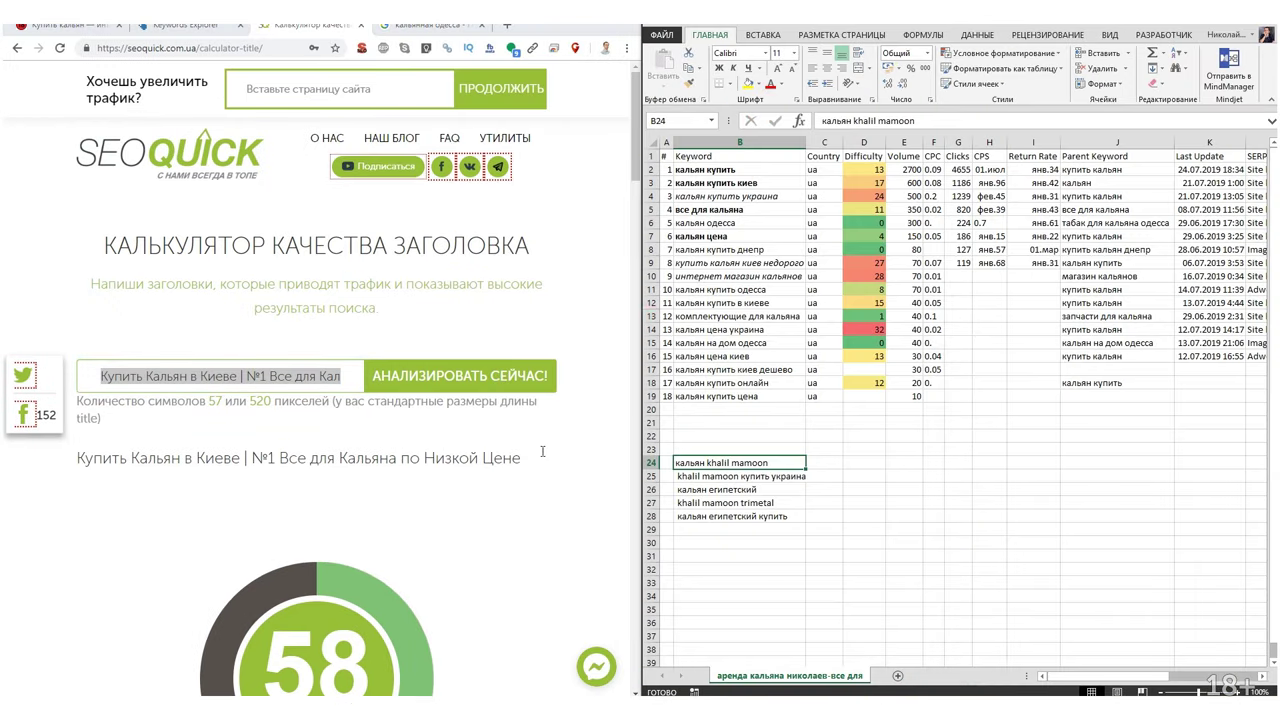
Replace the calculator's title with the B24 keyword followed by "Египетский Купить в Украине Trimetal".
key("ctrl+c")
left_click(277, 376)
key("ctrl+a")
key("ctrl+v")
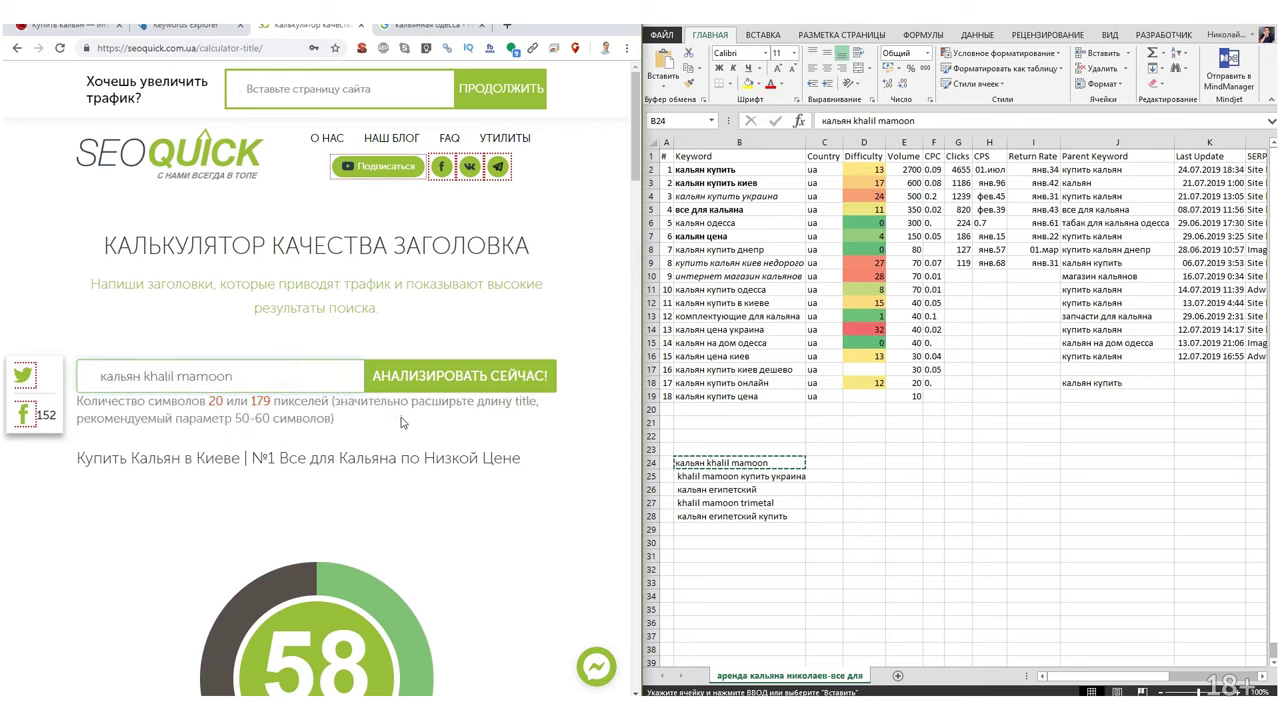
type("Еги")
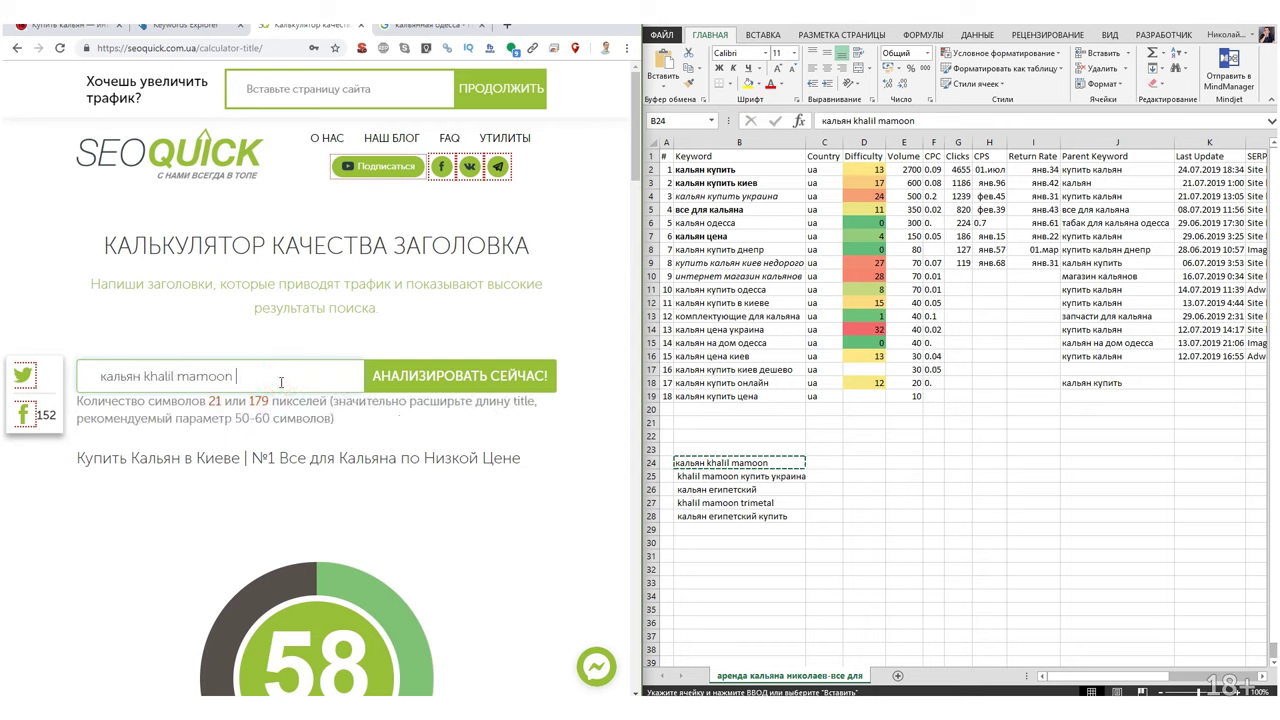
type("петский ")
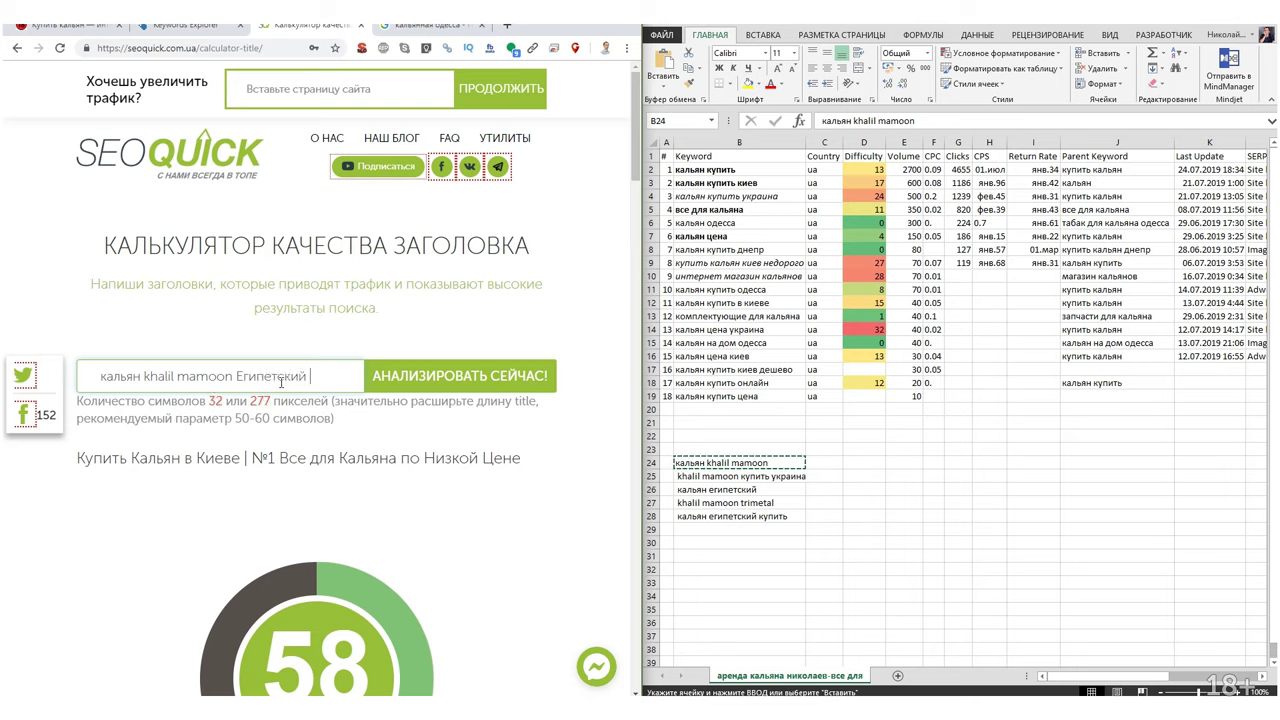
type("Купить в Украине")
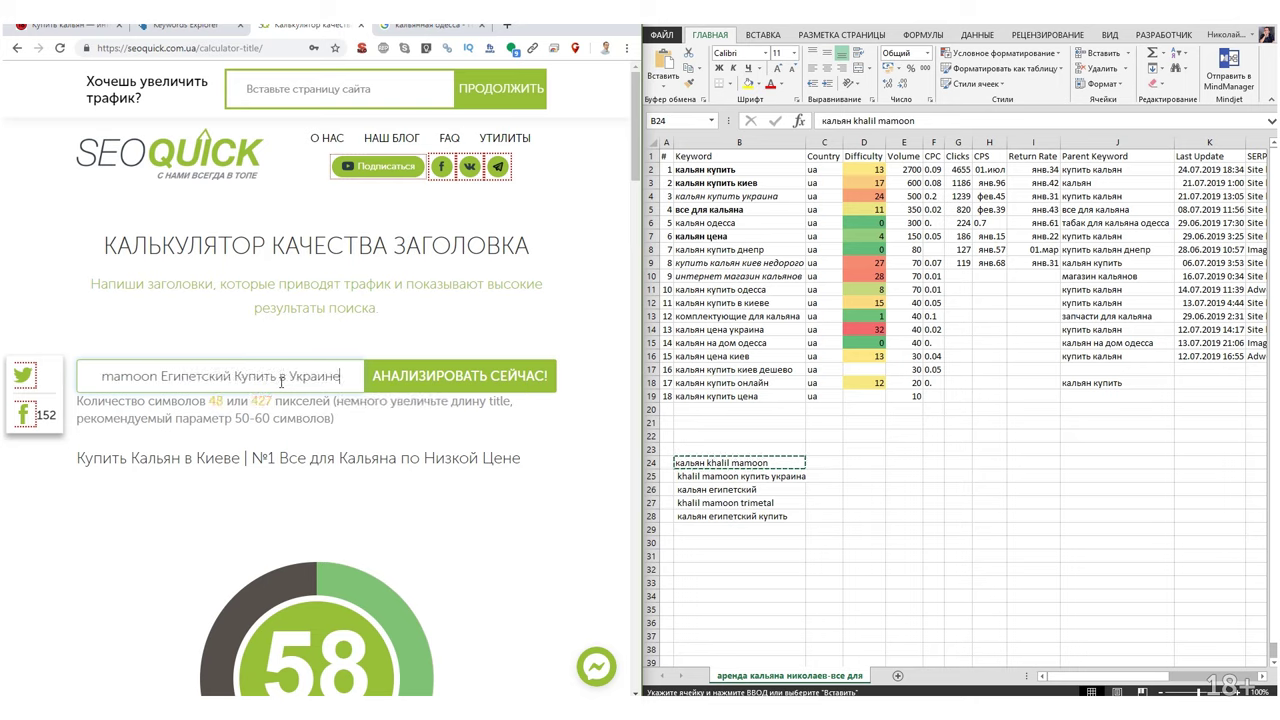
type(" Trimetal")
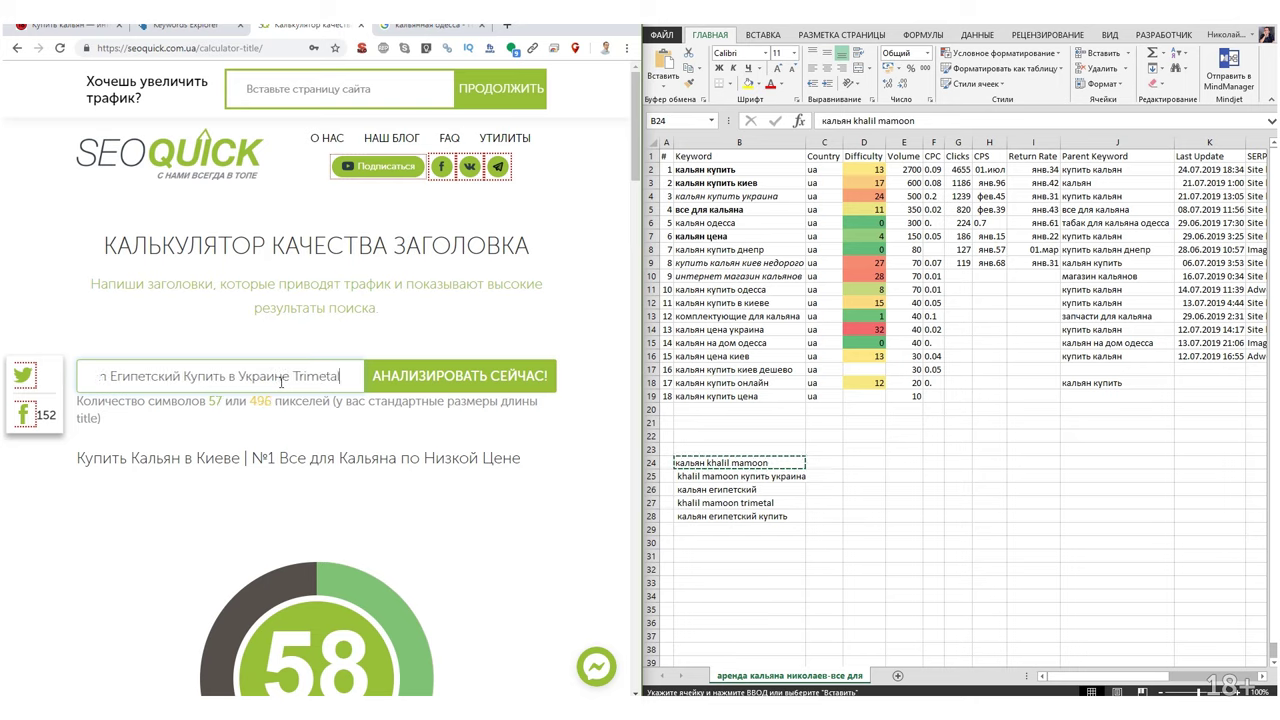
key("Home")
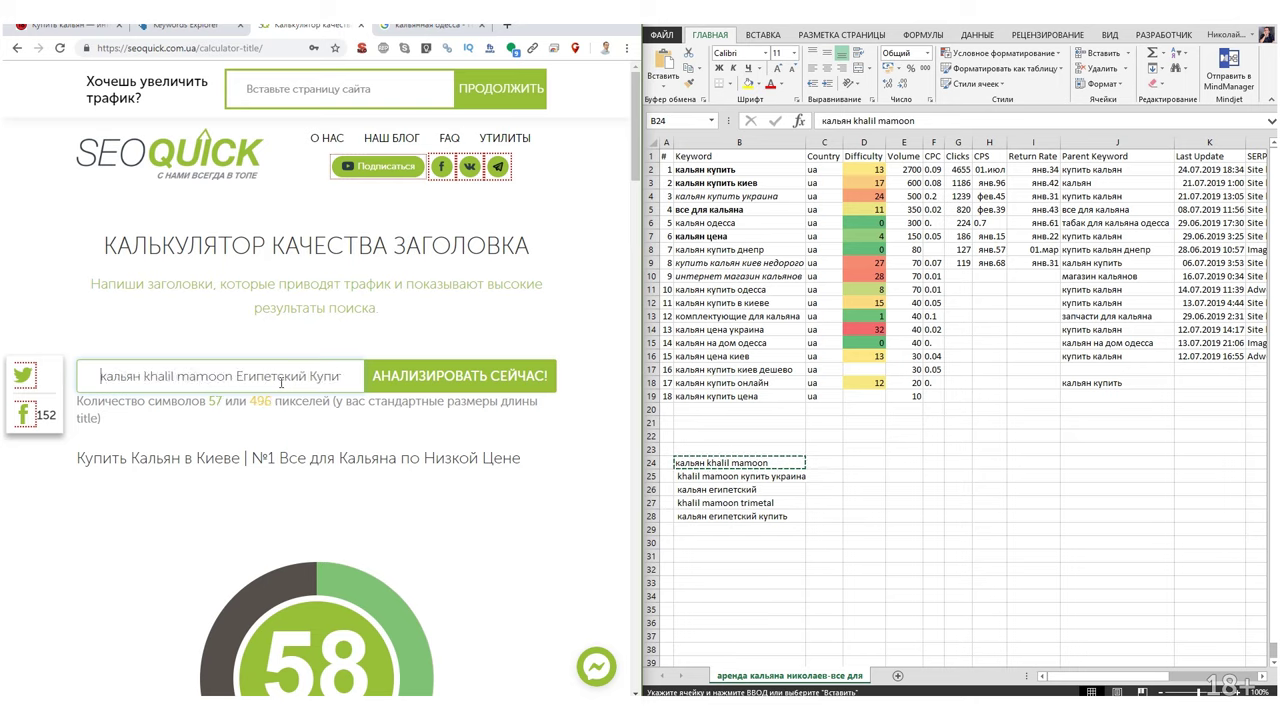
double_click(281, 376)
key("BackSpace")
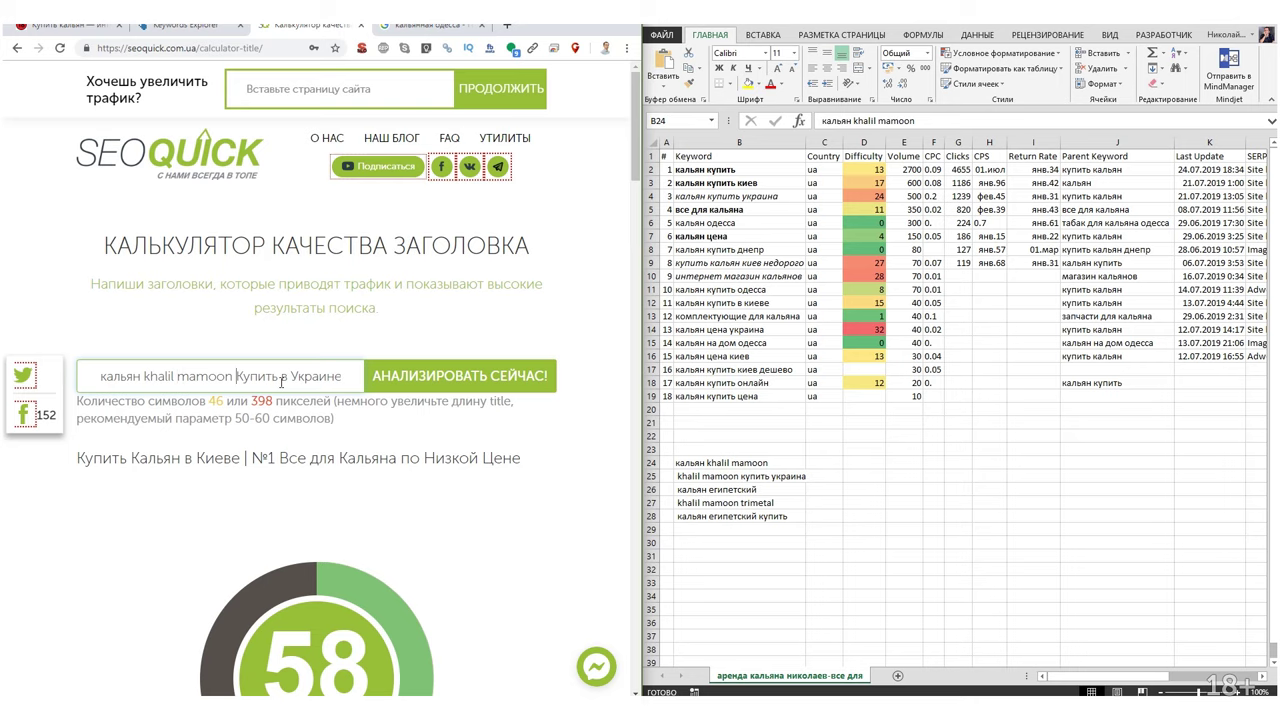
key("ctrl+v")
key("End")
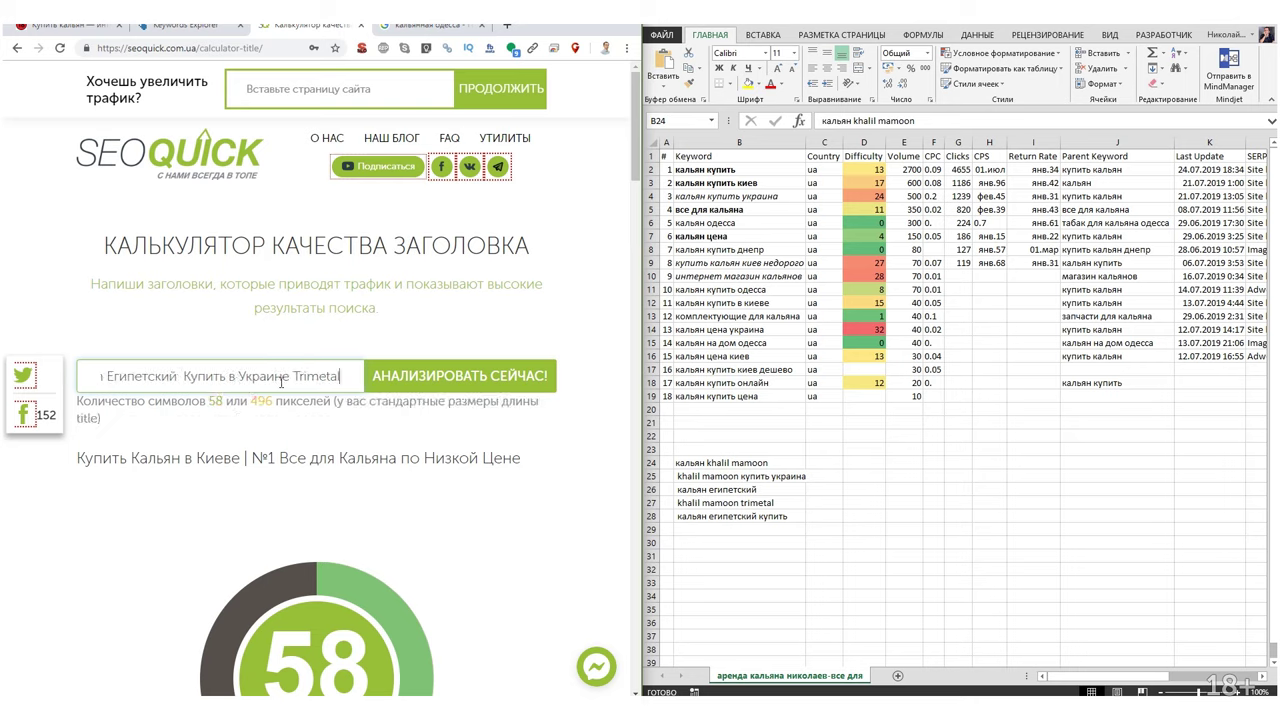
Enclose "Trimetal" in parentheses at the end of the title and analyse the title.
left_click(283, 376)
type("(")
key("Home")
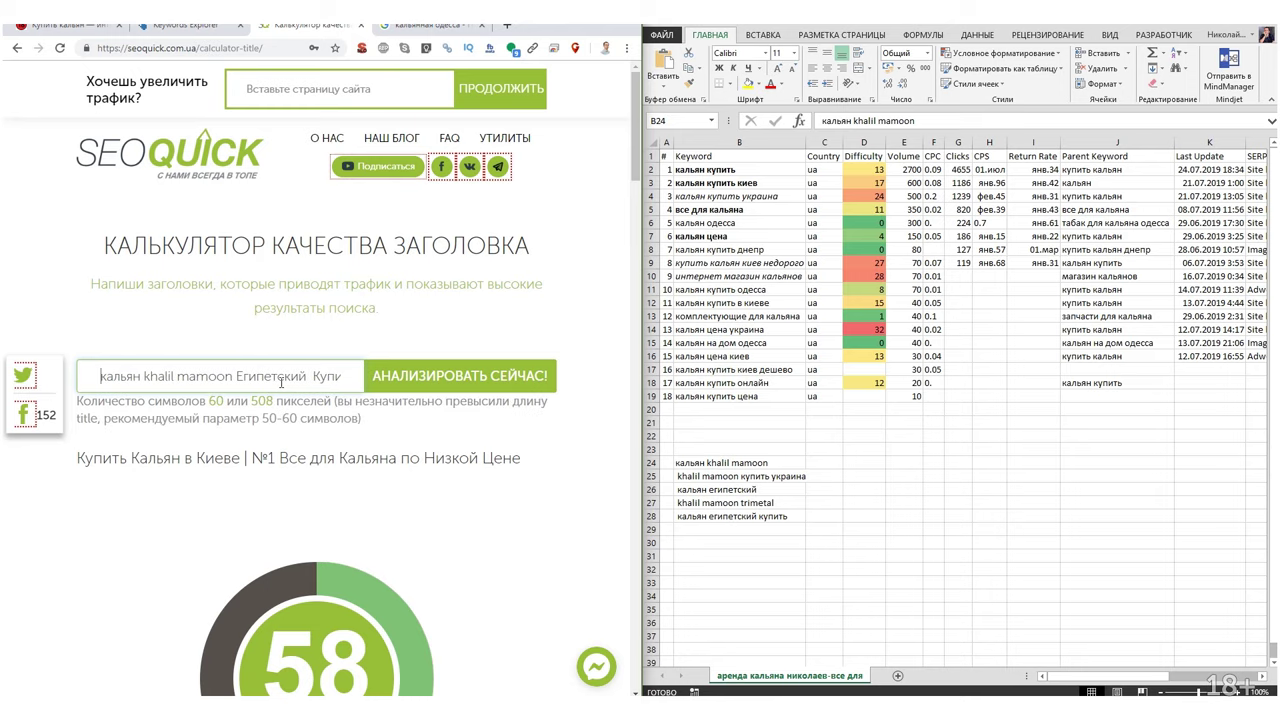
left_click(449, 383)
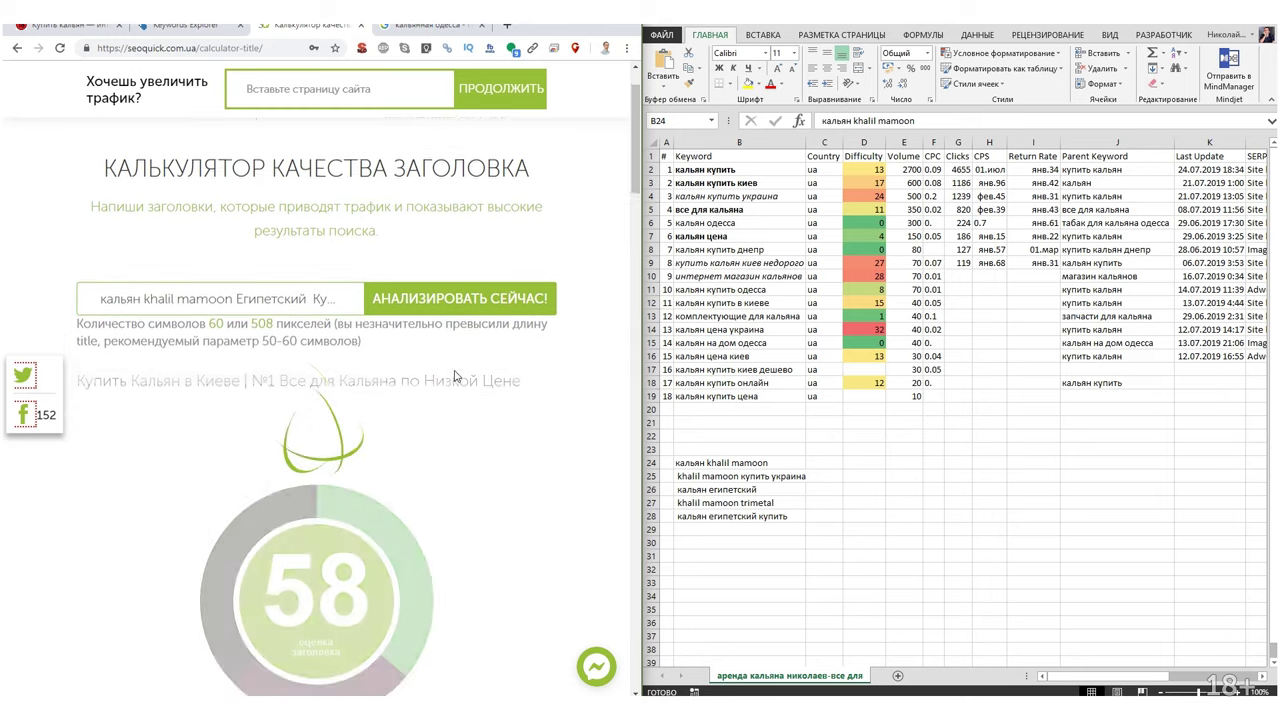
Maximise the browser window with the title calculator.
key("super+Up")
key("super+Right")
key("super+Up")
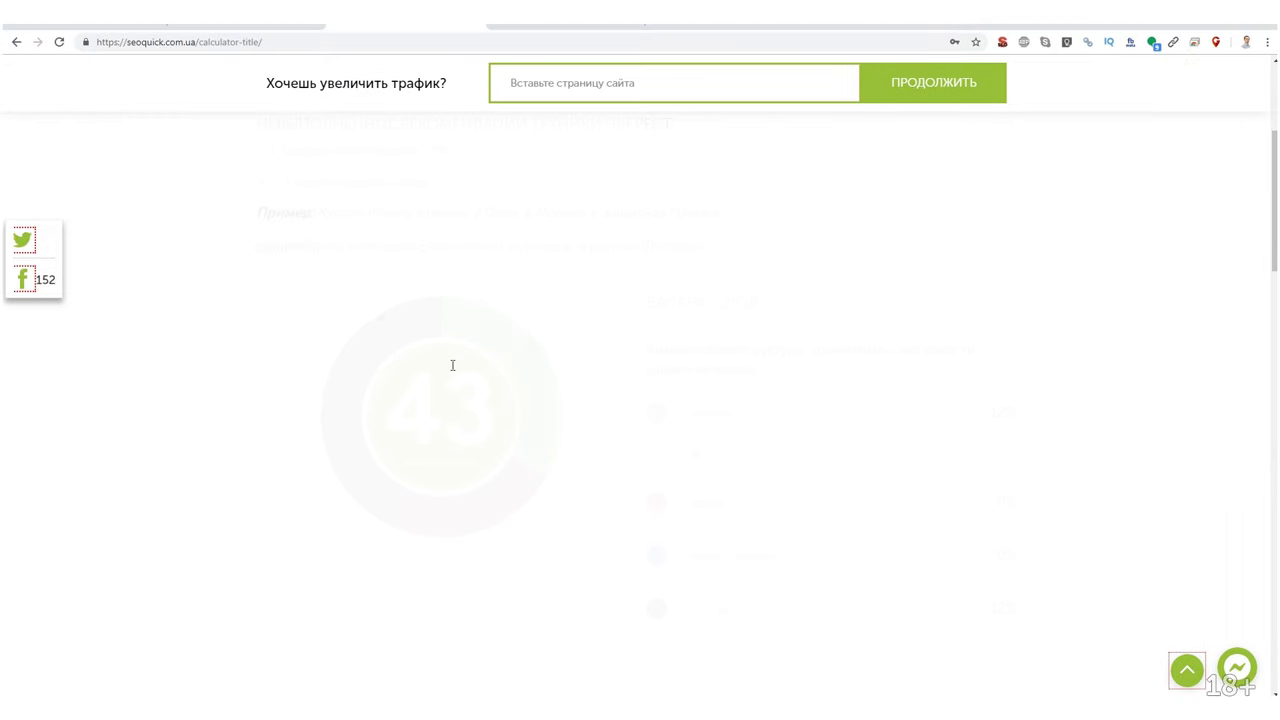
Capitalise the first three words of the title so they read "Кальян Khalil Mamoon".
scroll(380, 462, "up", 3)
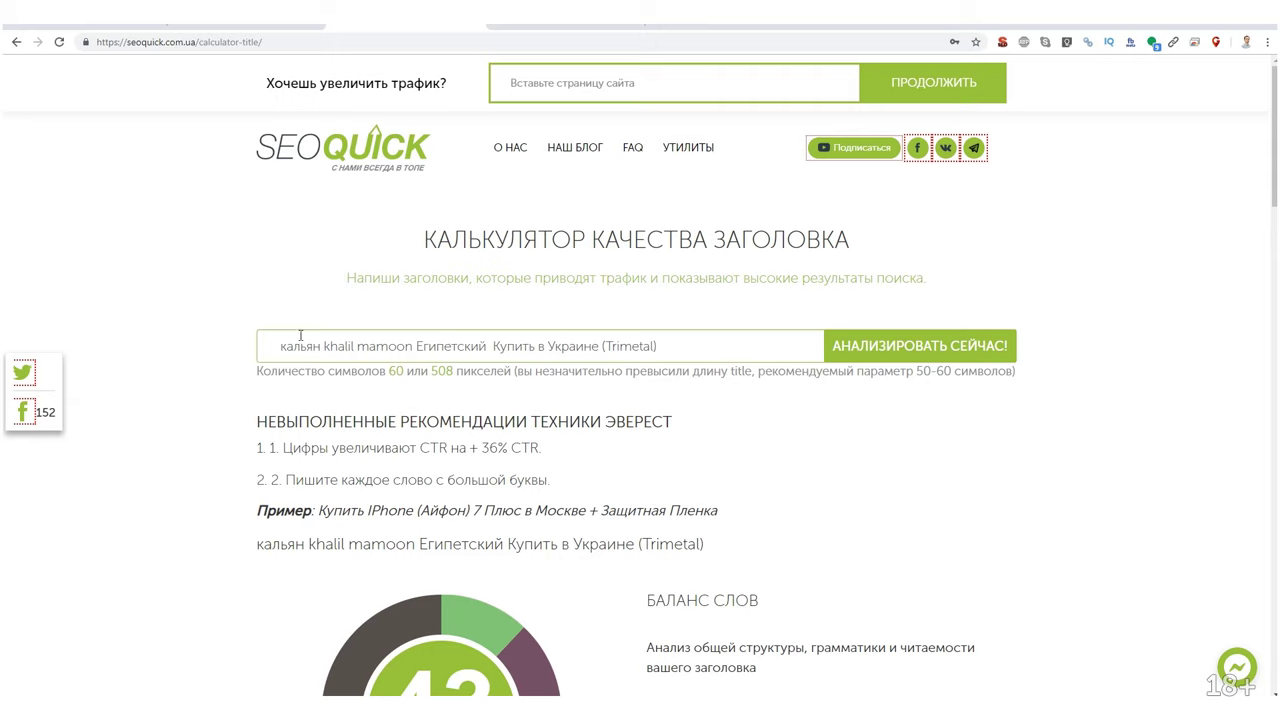
left_click_drag(289, 345, 263, 341)
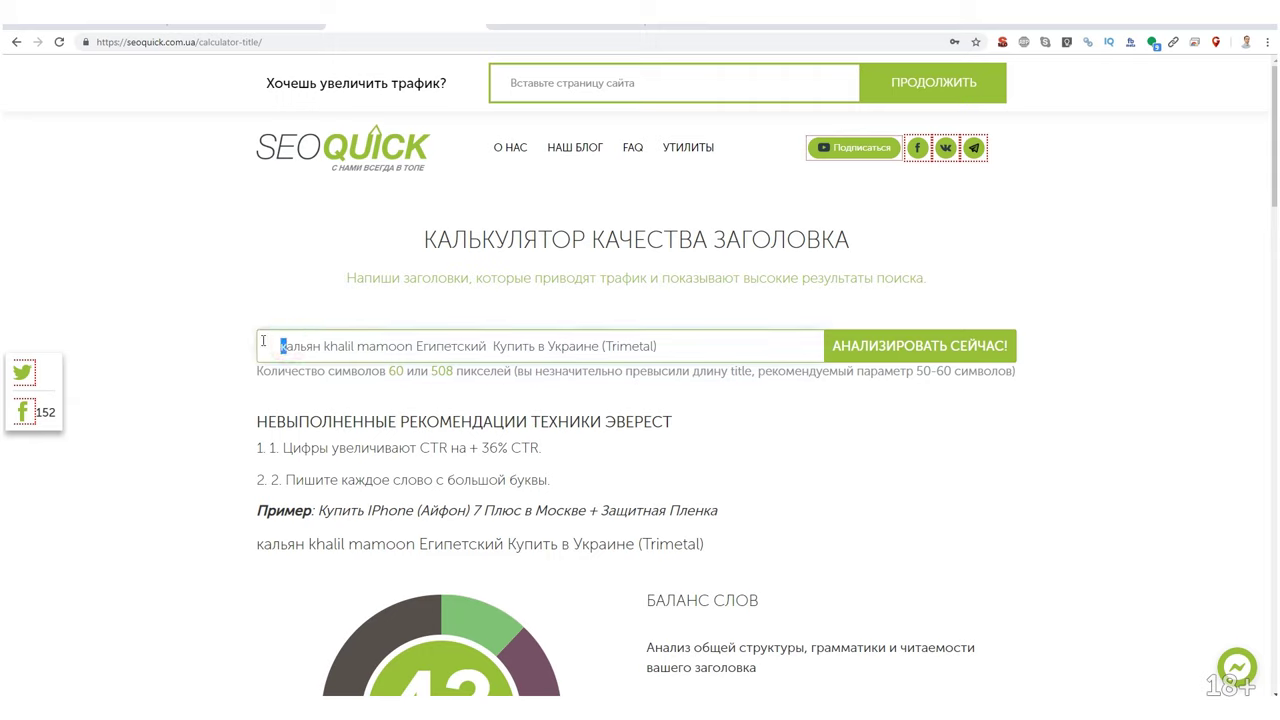
type("К")
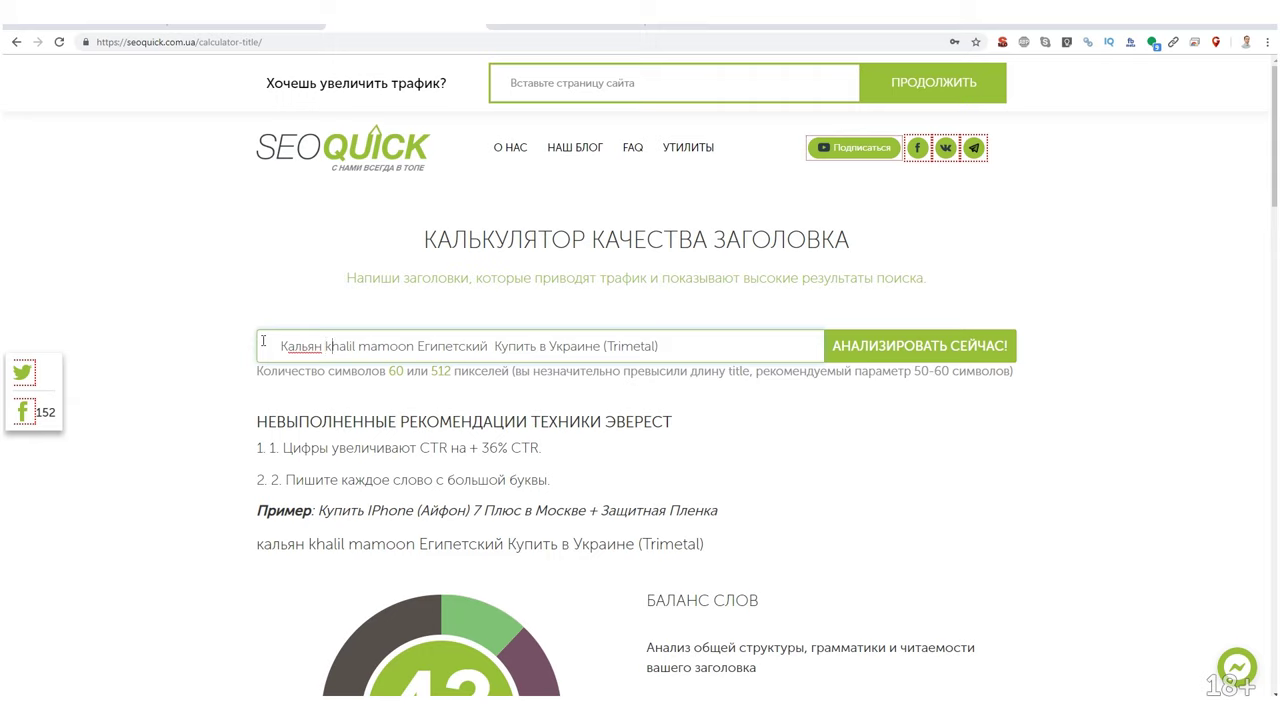
key("Delete")
type("K")
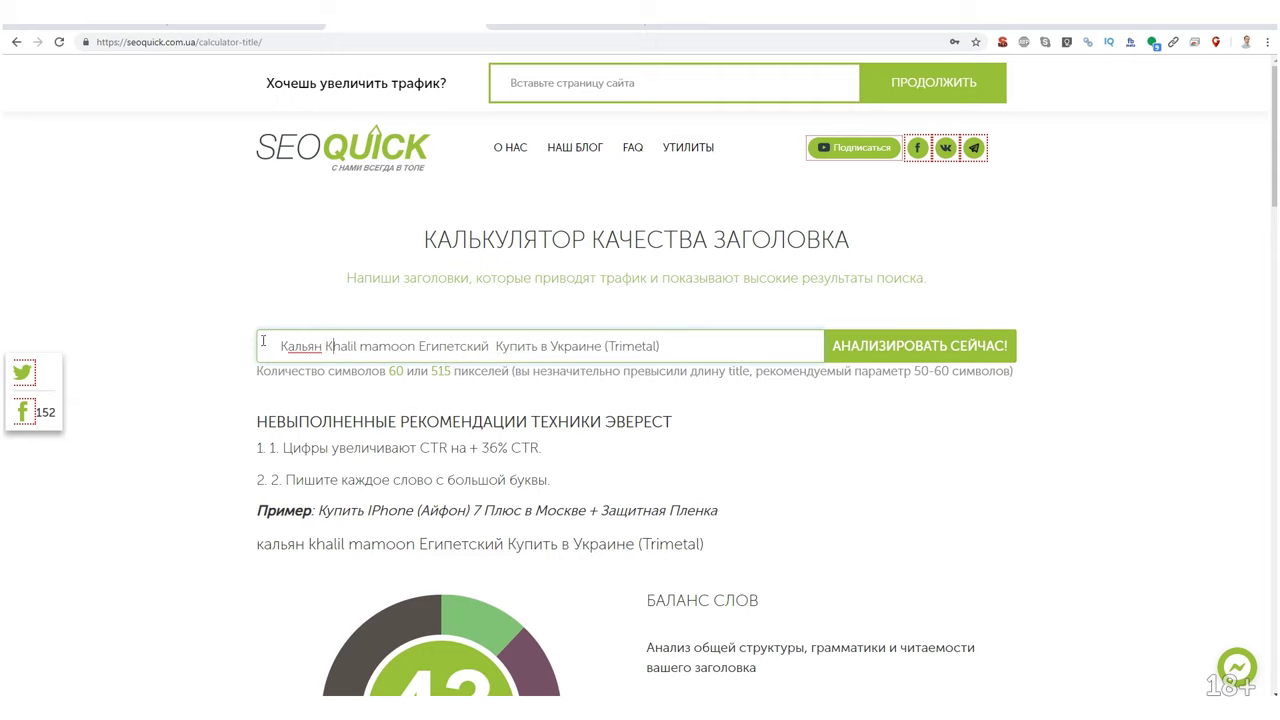
key("Delete")
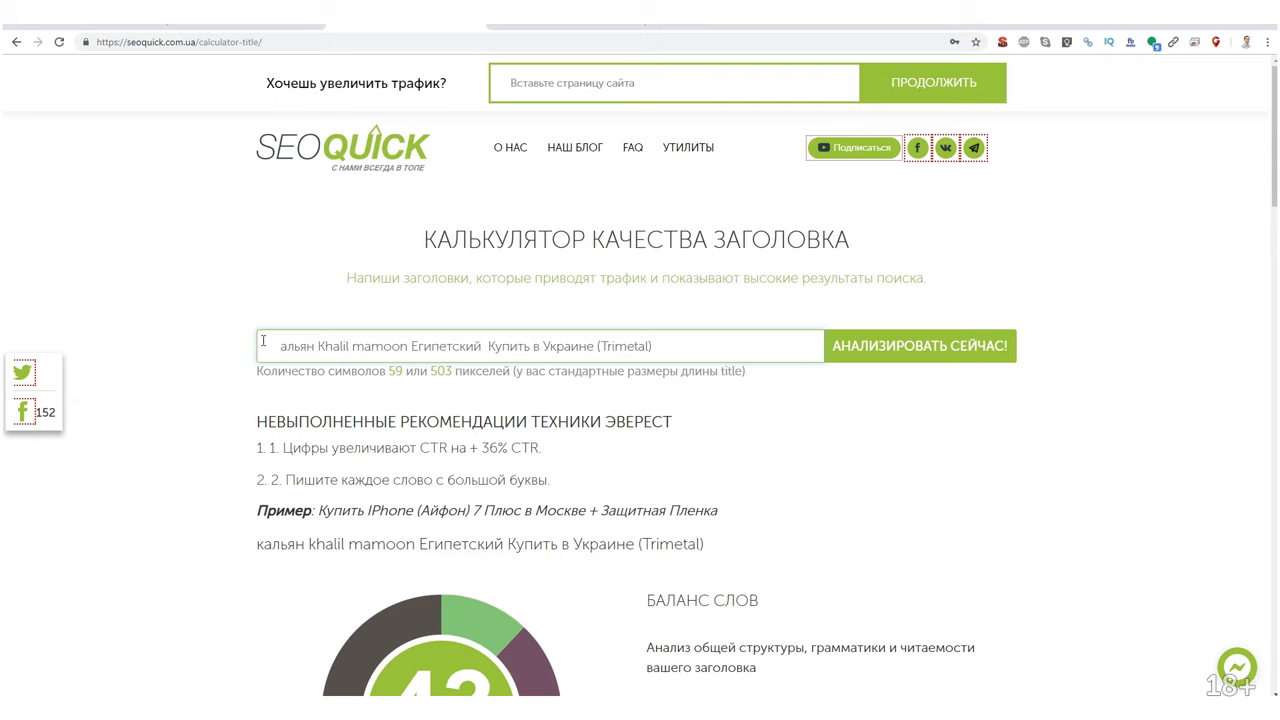
type("К")
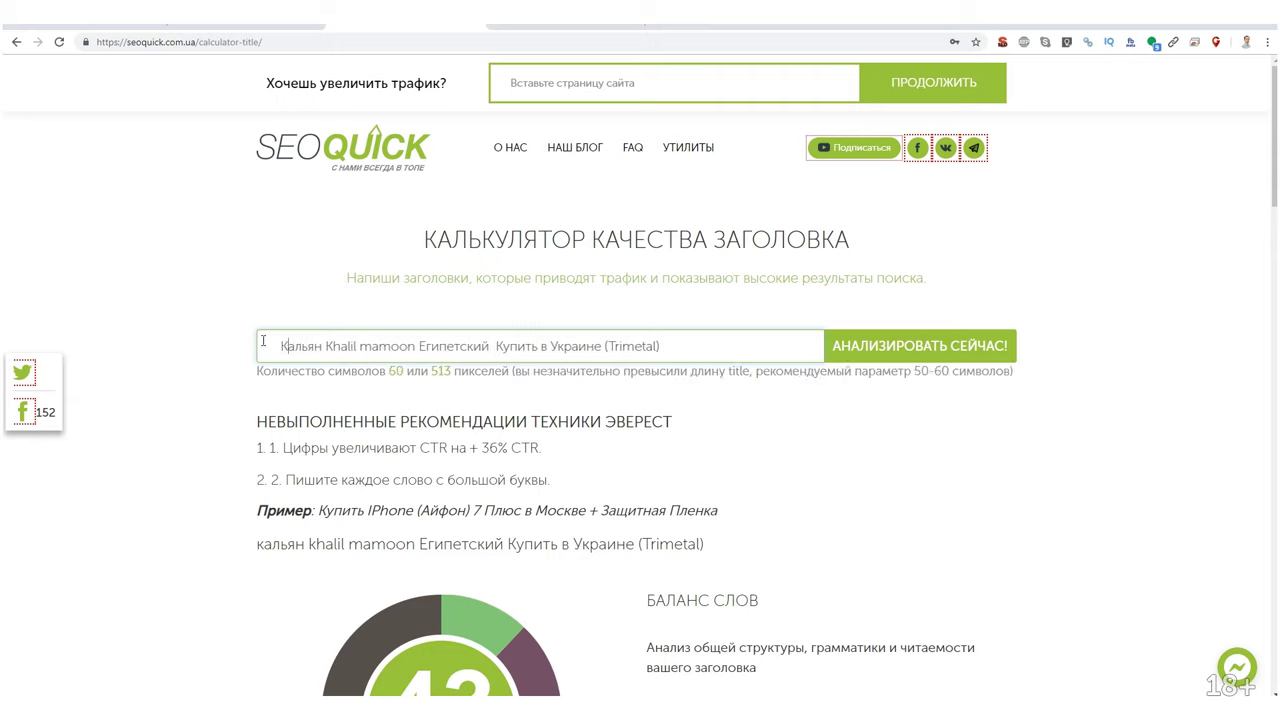
key("Delete")
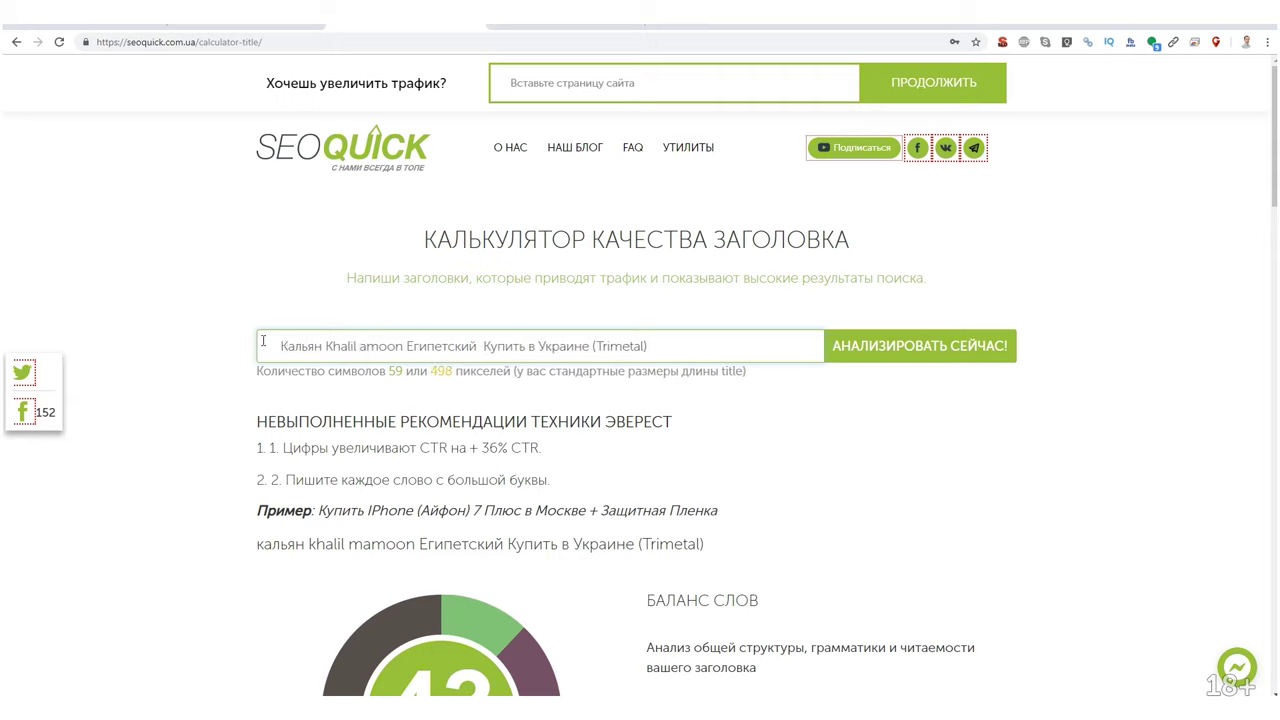
type("M")
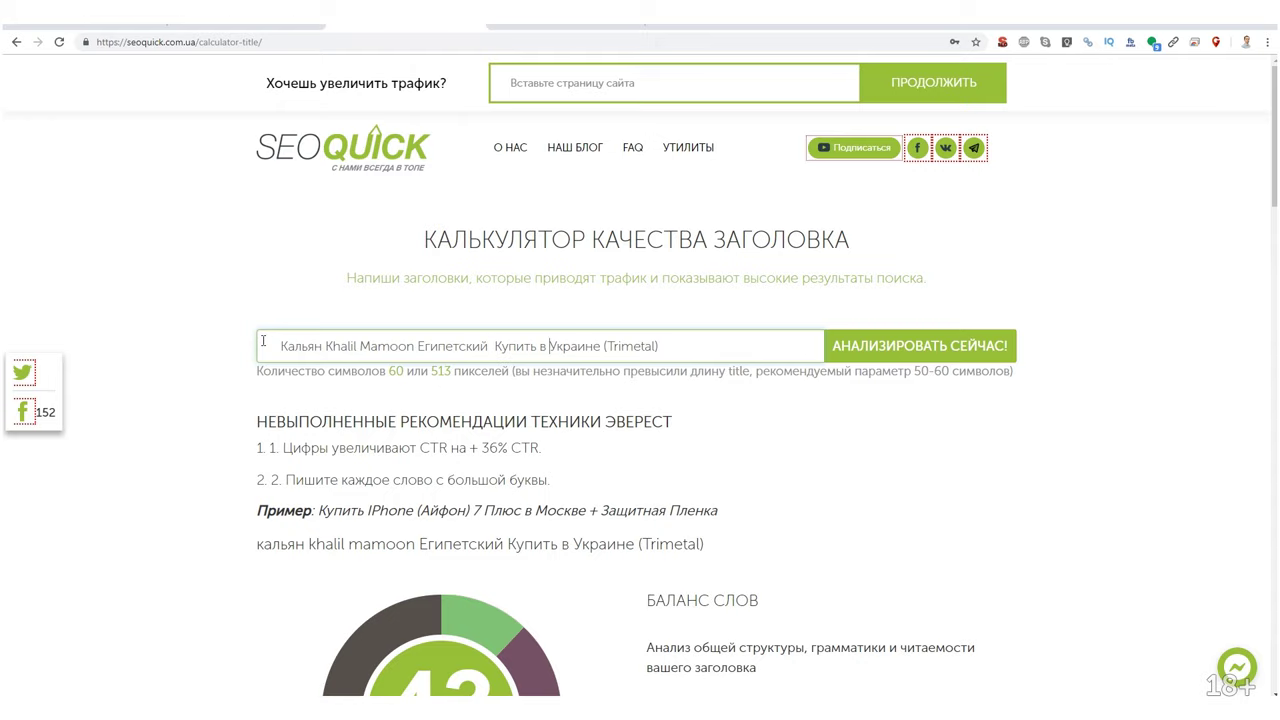
Analyse the capitalised title and review its score, word balance and title history.
left_click(850, 345)
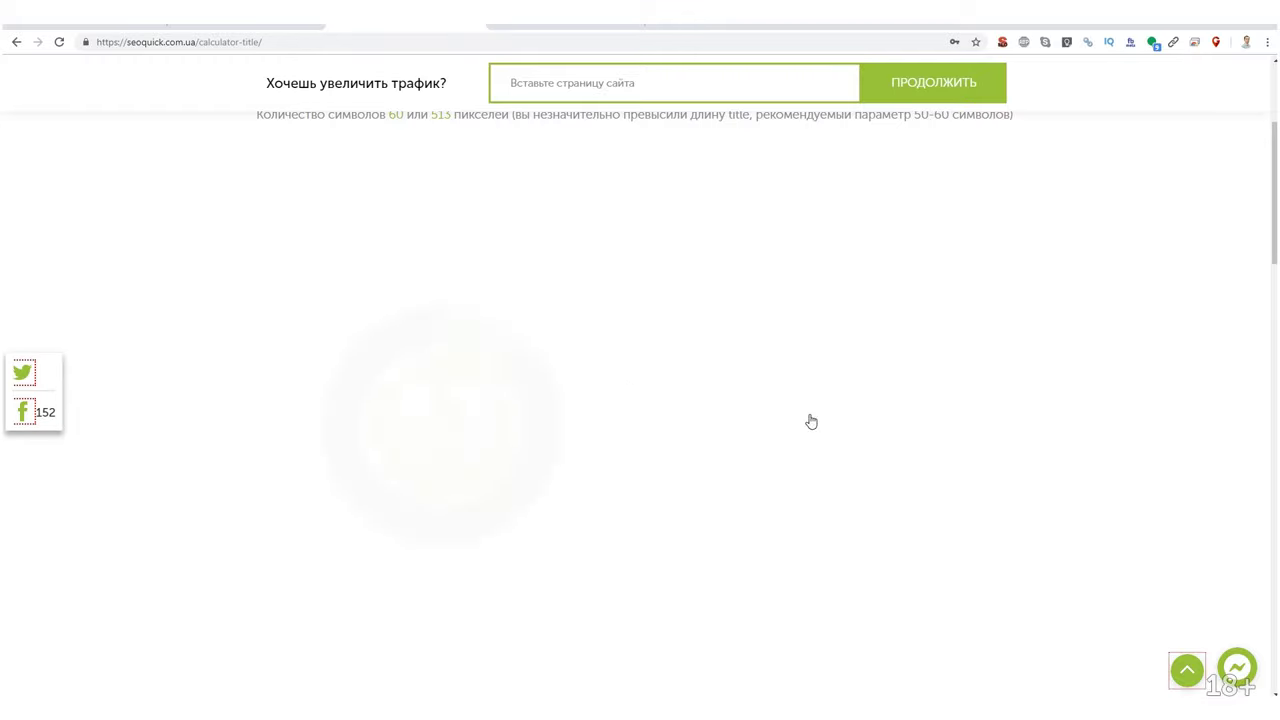
scroll(610, 497, "down", 3)
scroll(610, 497, "down", 3)
scroll(689, 314, "up", 3)
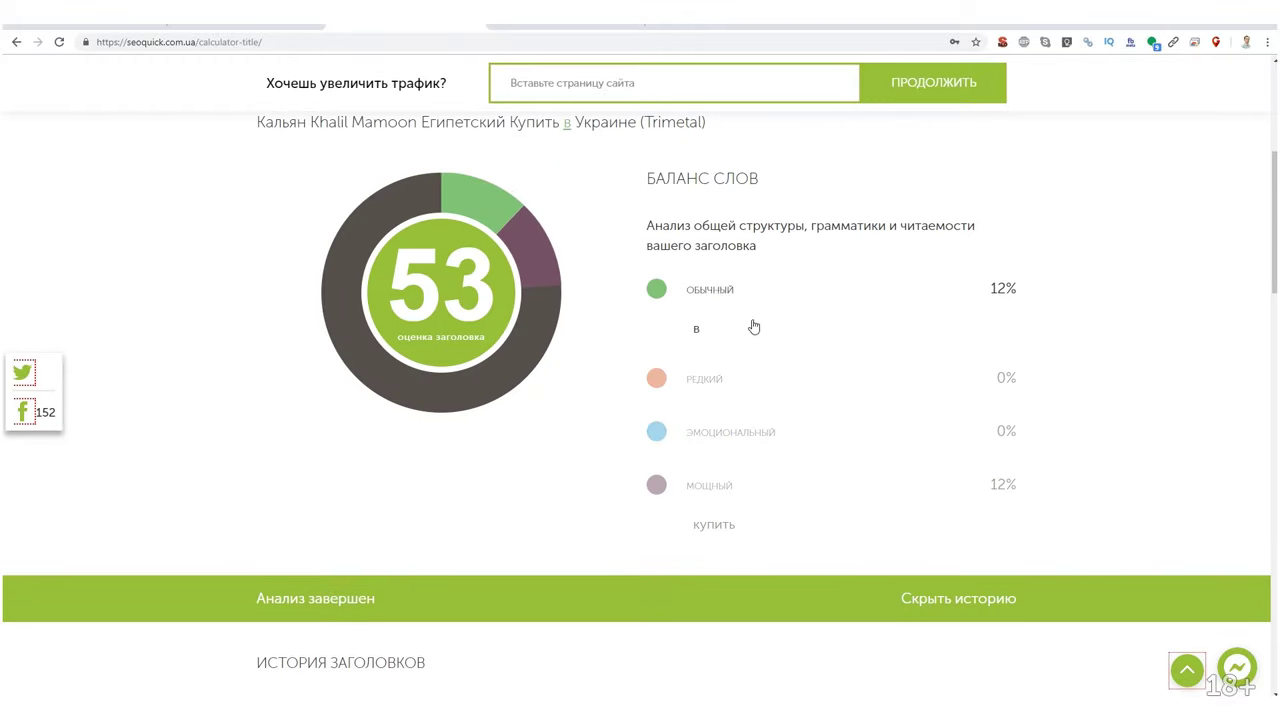
scroll(689, 491, "down", 6)
scroll(490, 510, "up", 2)
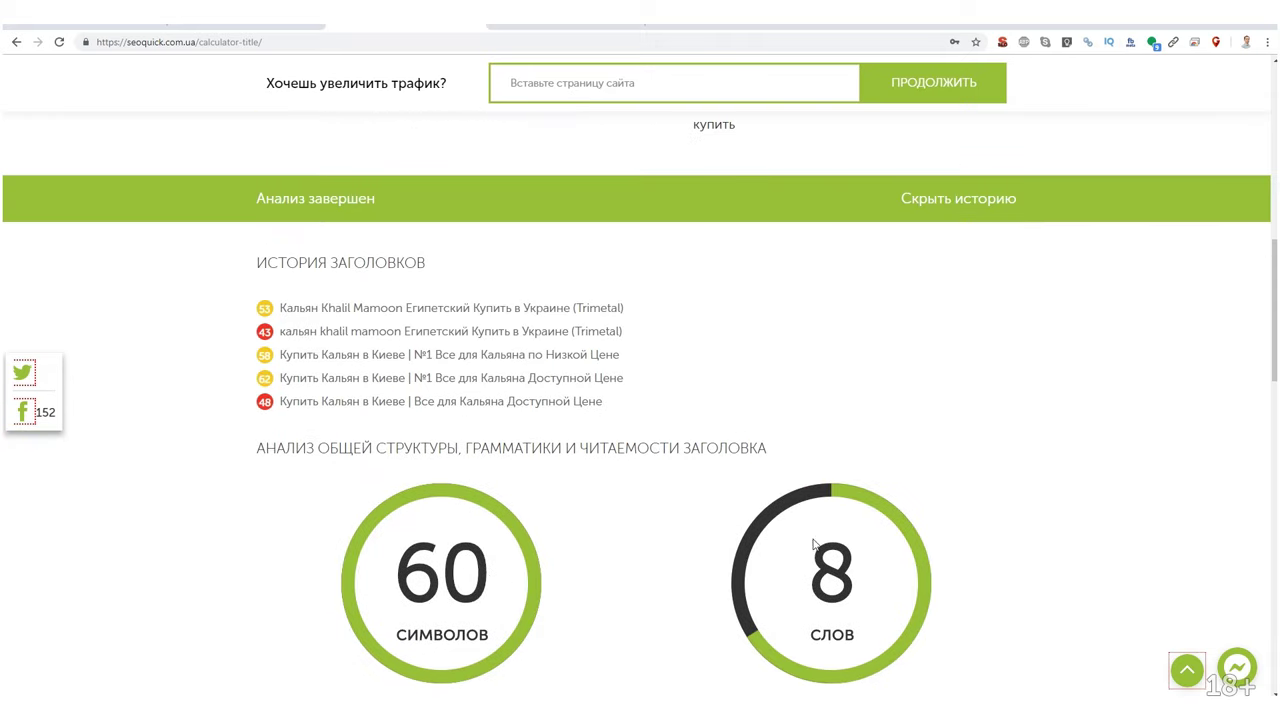
Copy the finished Khalil Mamoon title from the calculator into the second line of the Notepad++ list and label it "Кальяны".
scroll(654, 570, "down", 13)
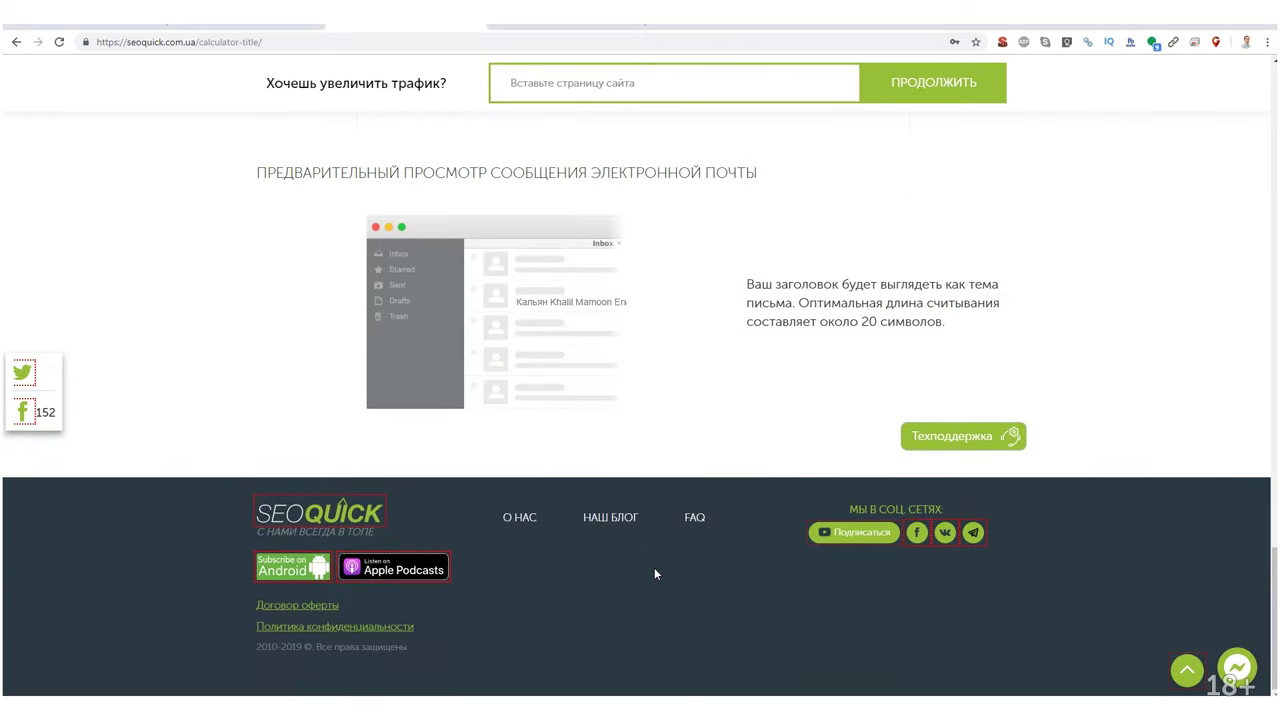
scroll(654, 570, "up", 4)
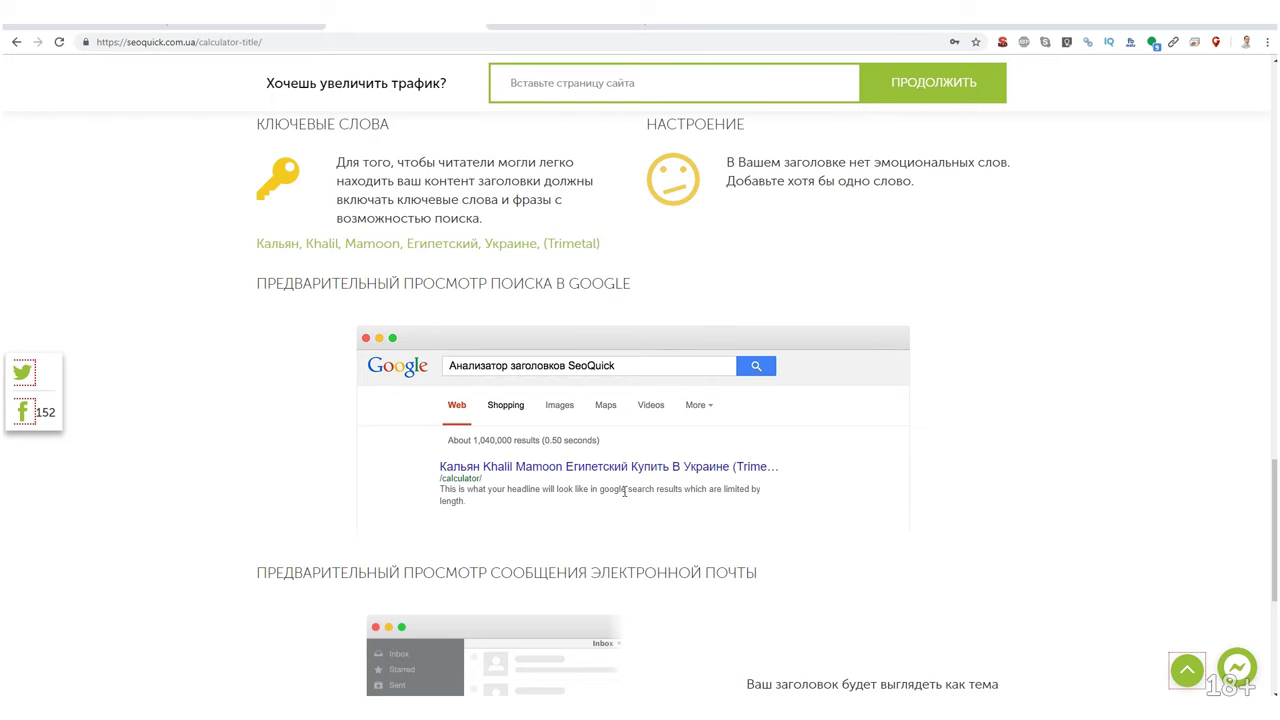
scroll(596, 532, "up", 15)
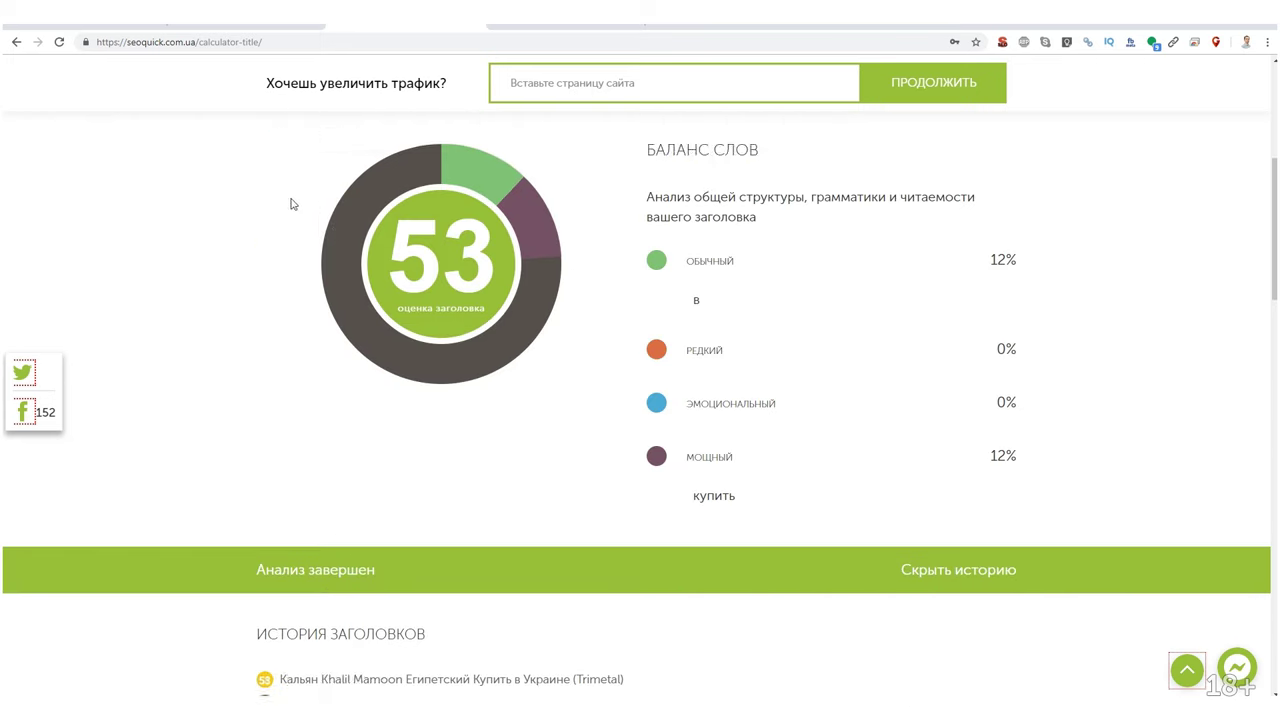
triple_click(690, 352)
key("ctrl+c")
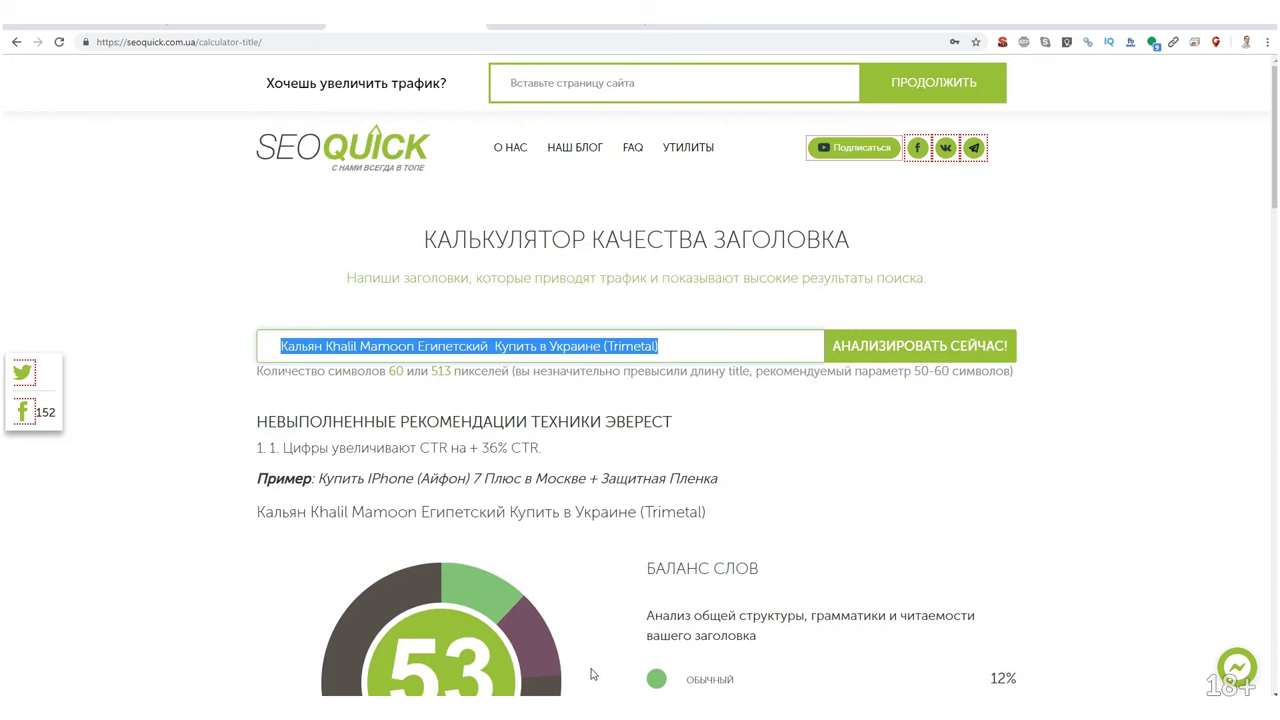
key("alt+Tab")
key("ctrl+v")
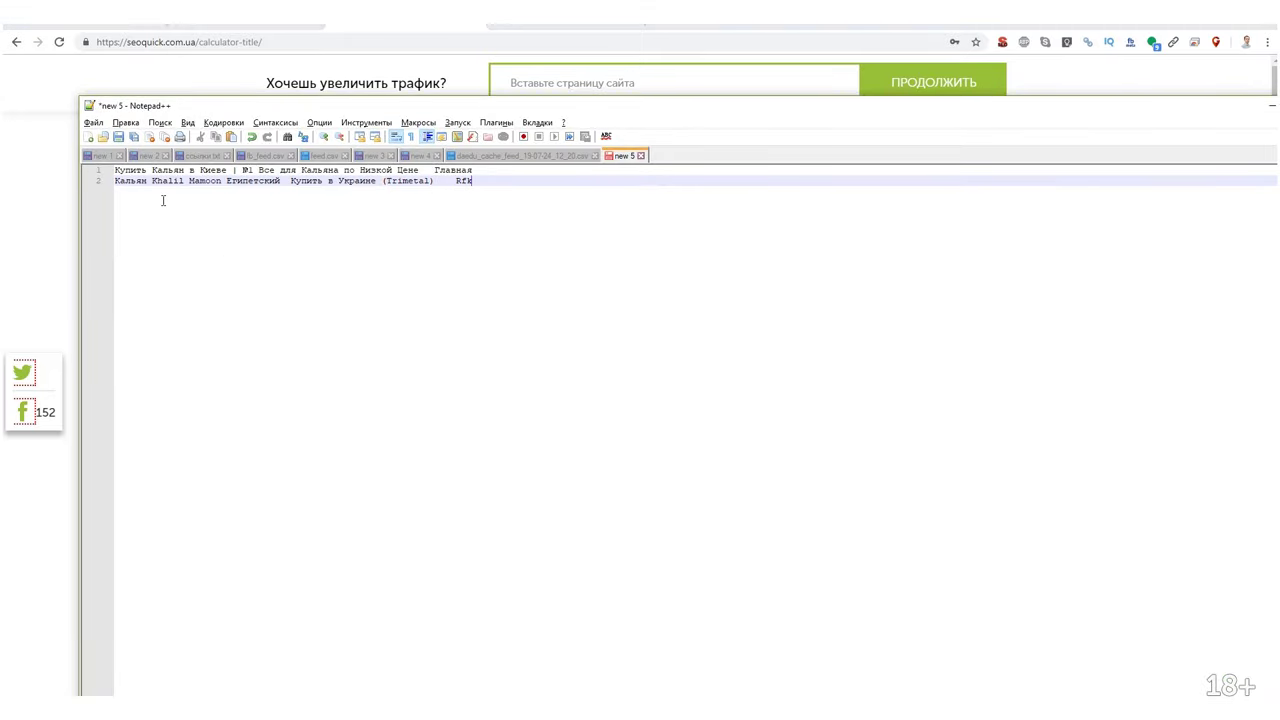
key("BackSpace")
key("BackSpace")
key("BackSpace")
type("Кальяны")
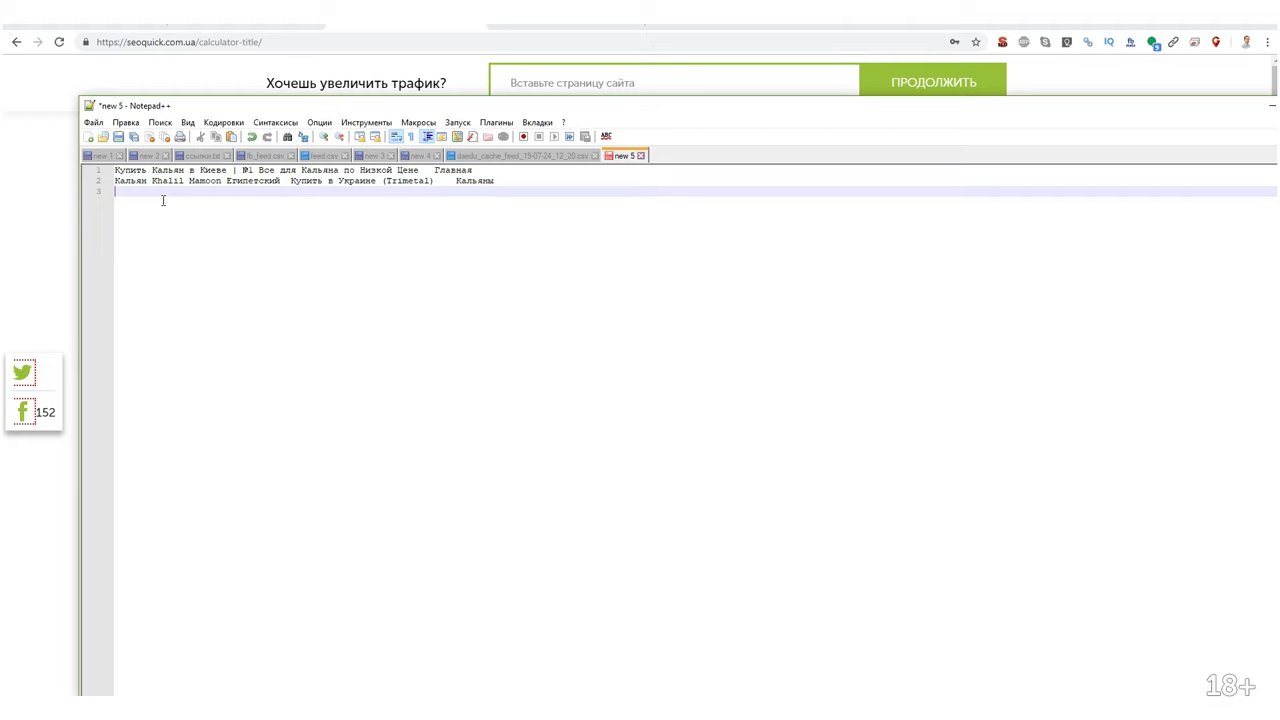
Switch to Key Collector, open the "Табак для кальяна" group, sort it by base frequency descending and copy all its phrases.
key("alt+Tab")
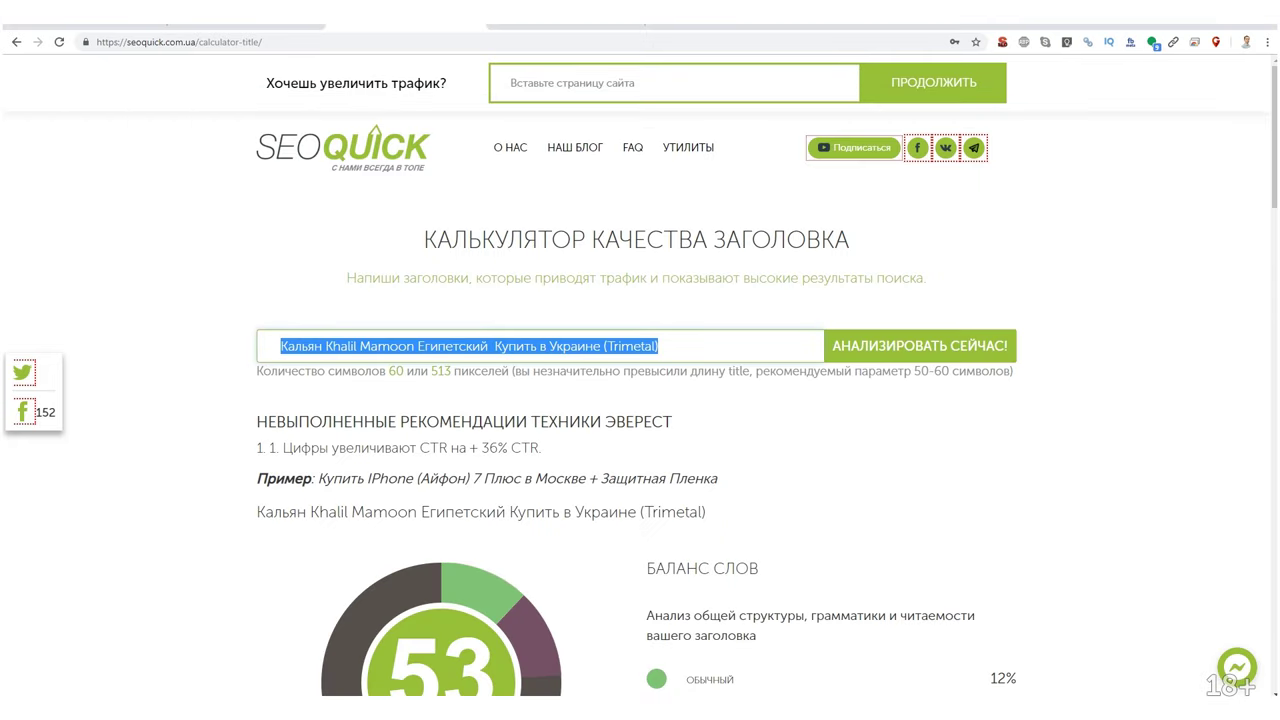
key("alt+Tab")
left_click(1045, 357)
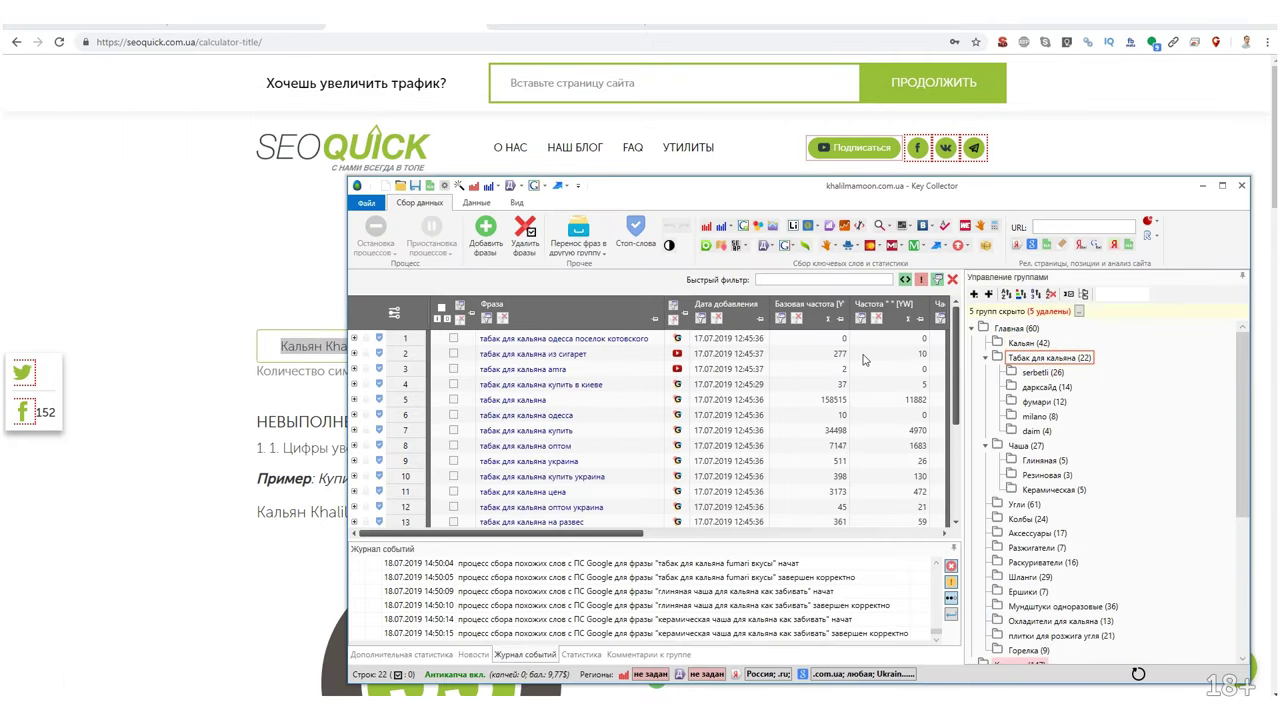
left_click(808, 304)
scroll(568, 400, "down", 4)
key("ctrl+a")
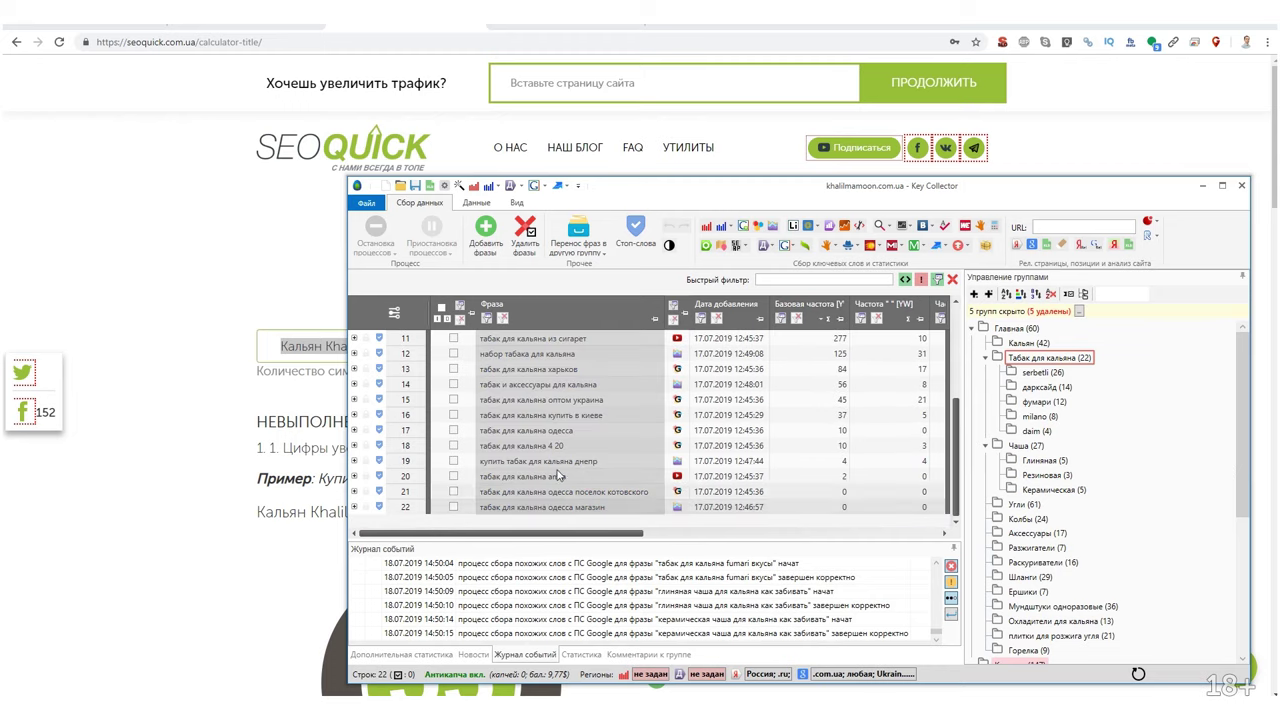
Switch to Ahrefs Keywords Explorer, replace the query with the copied tobacco phrases and run the search for Ukraine.
left_click(265, 27)
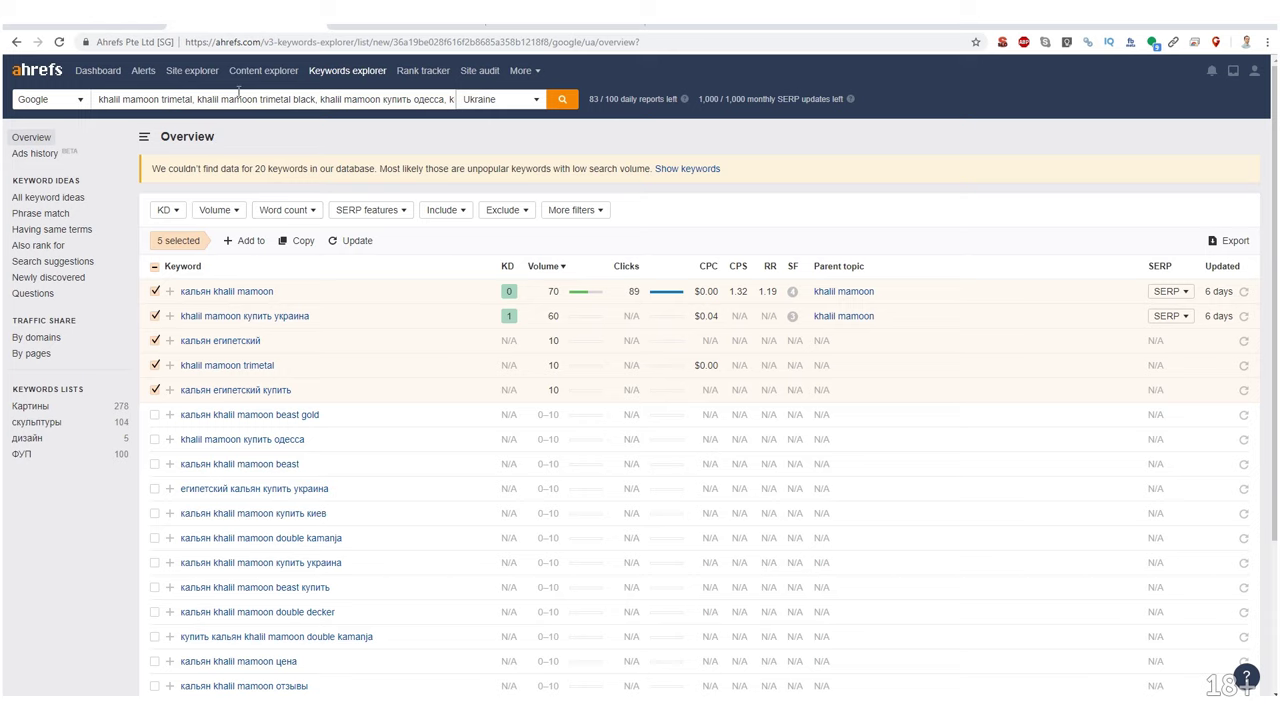
left_click(238, 92)
key("ctrl+a")
key("ctrl+v")
left_click(560, 104)
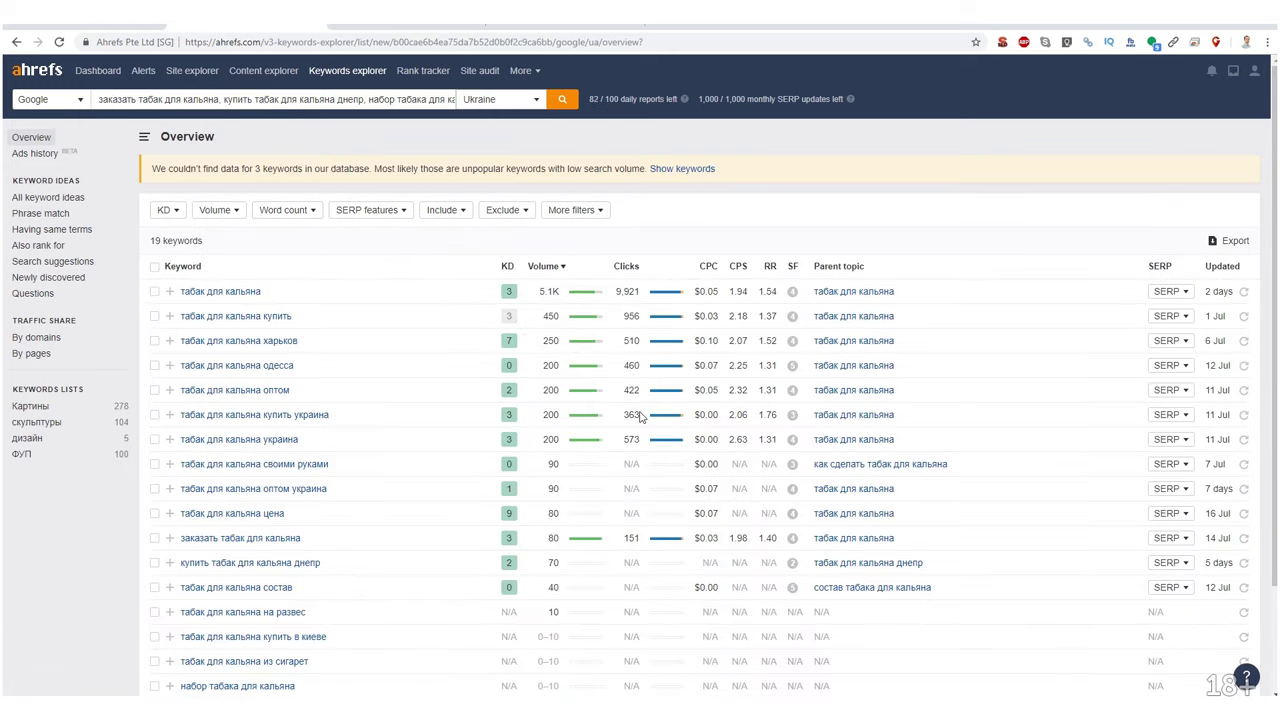
Select the 14 keywords from "табак для кальяна" down to "табак для кальяна на развес" and copy them.
left_click(155, 611)
left_click(153, 587)
left_click(155, 562)
left_click(155, 538)
left_click(155, 513)
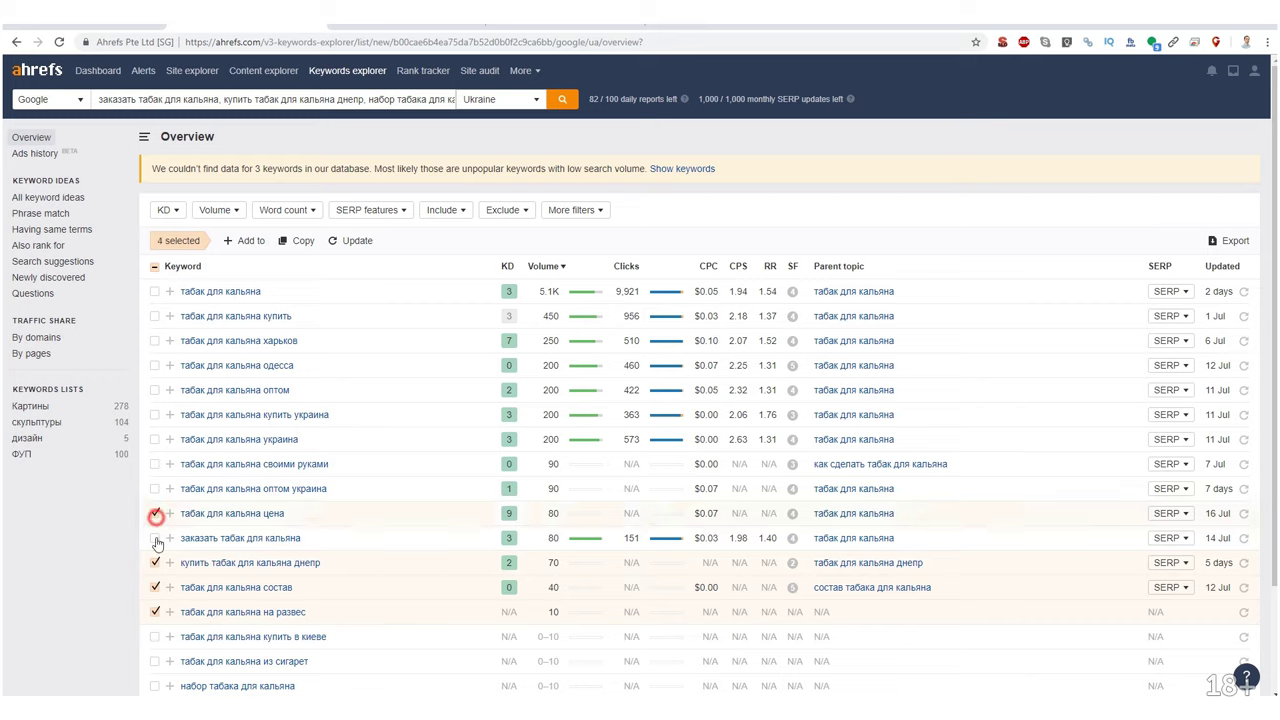
left_click(154, 489)
left_click(155, 464)
left_click(155, 414)
left_click(155, 439)
left_click(155, 389)
left_click(155, 365)
left_click(155, 340)
left_click(153, 316)
left_click(155, 291)
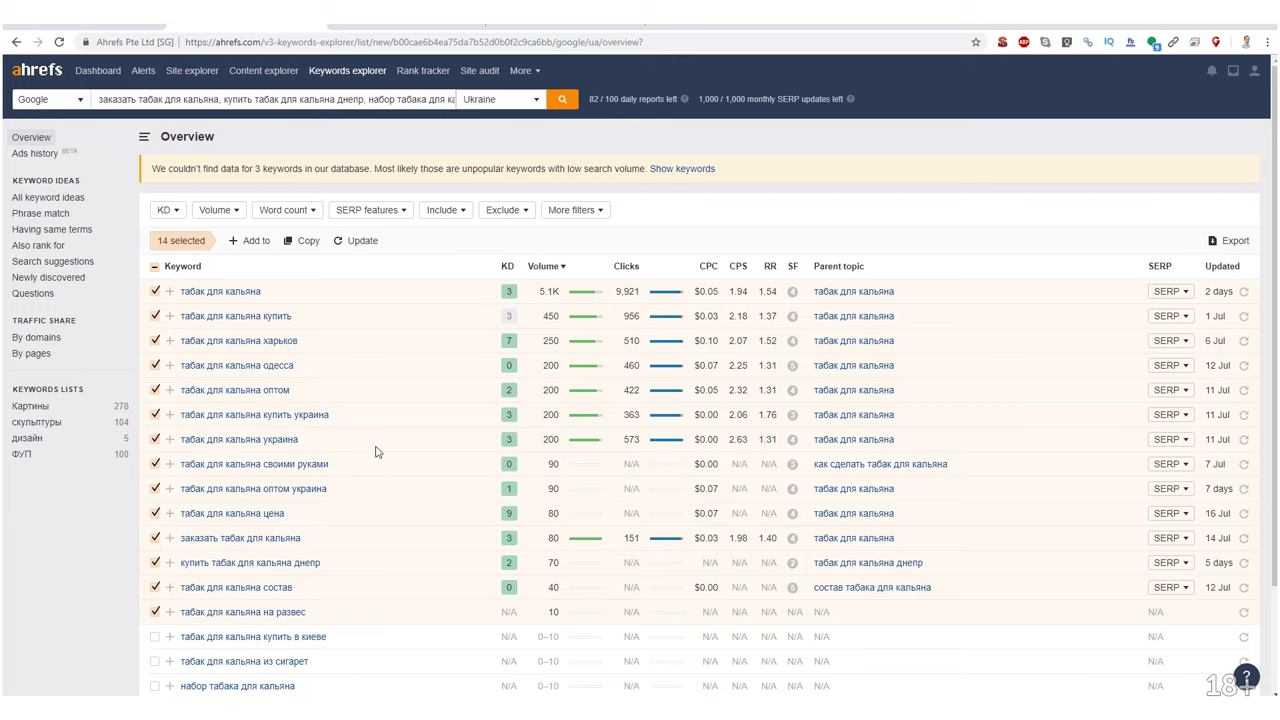
left_click(302, 240)
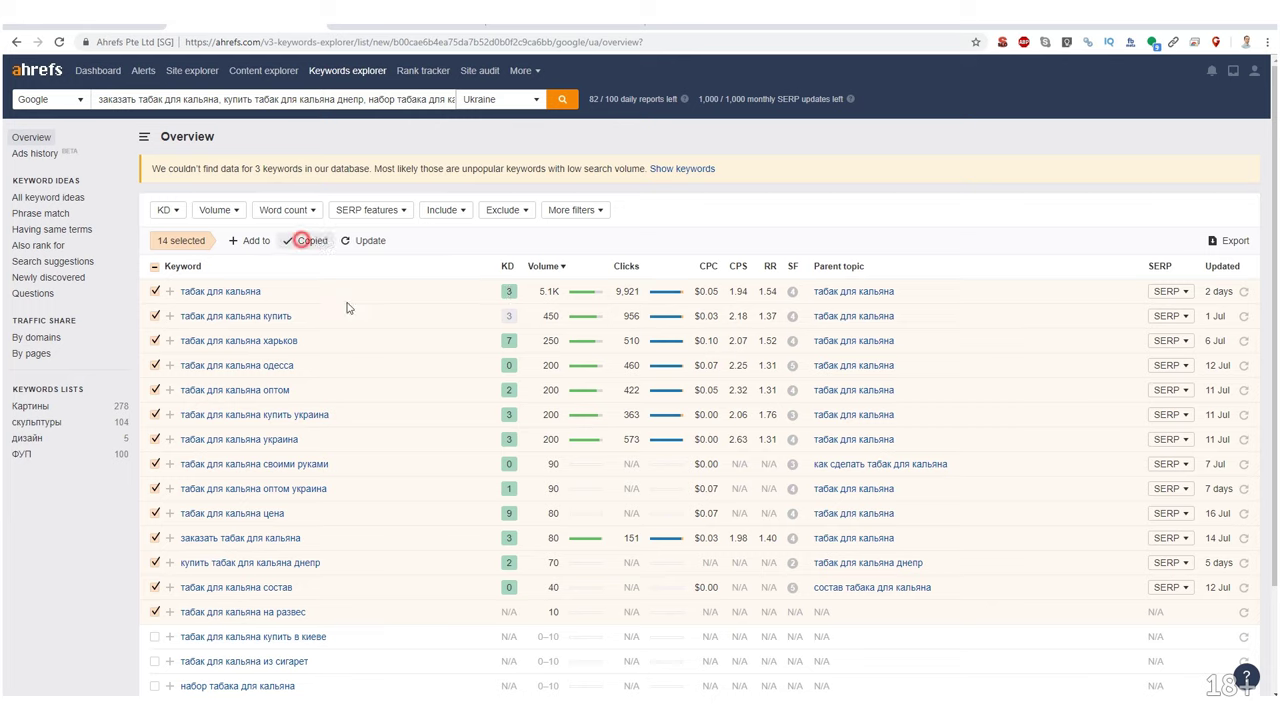
Switch to the hookah keyword workbook in Excel, paste the keywords across row 22 from D22 and copy that row.
left_click(571, 660)
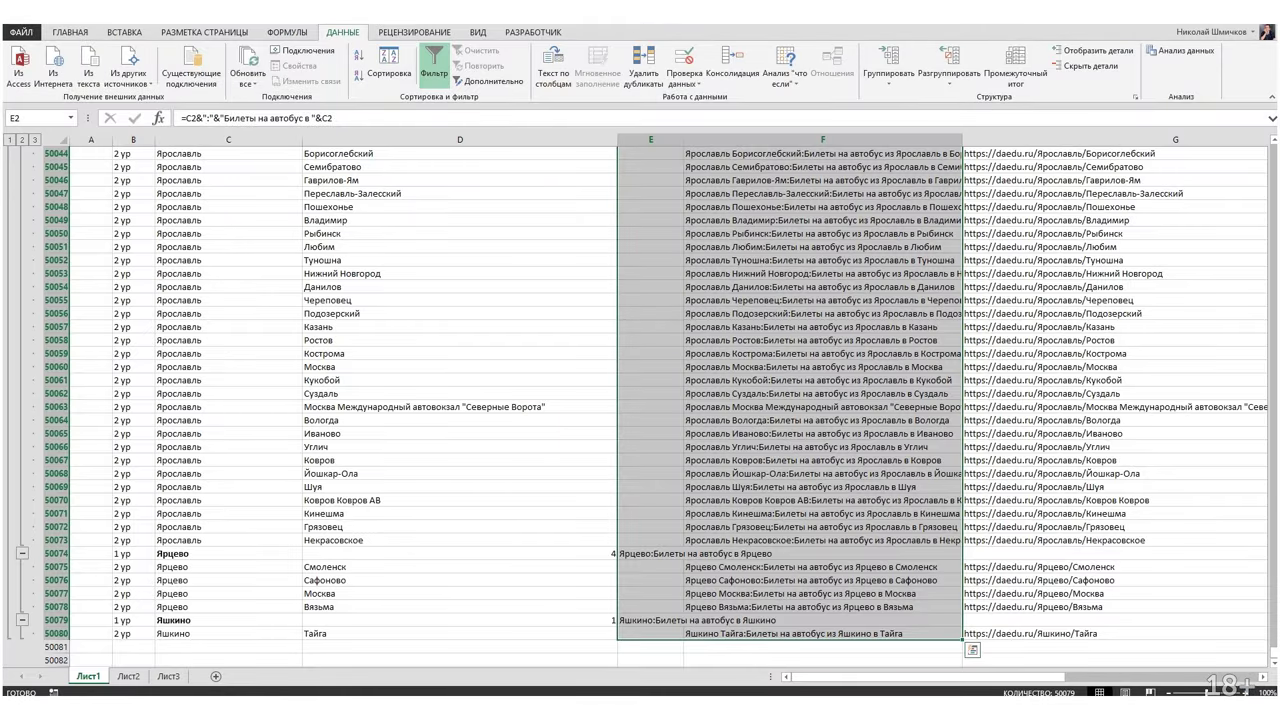
key("alt+Tab")
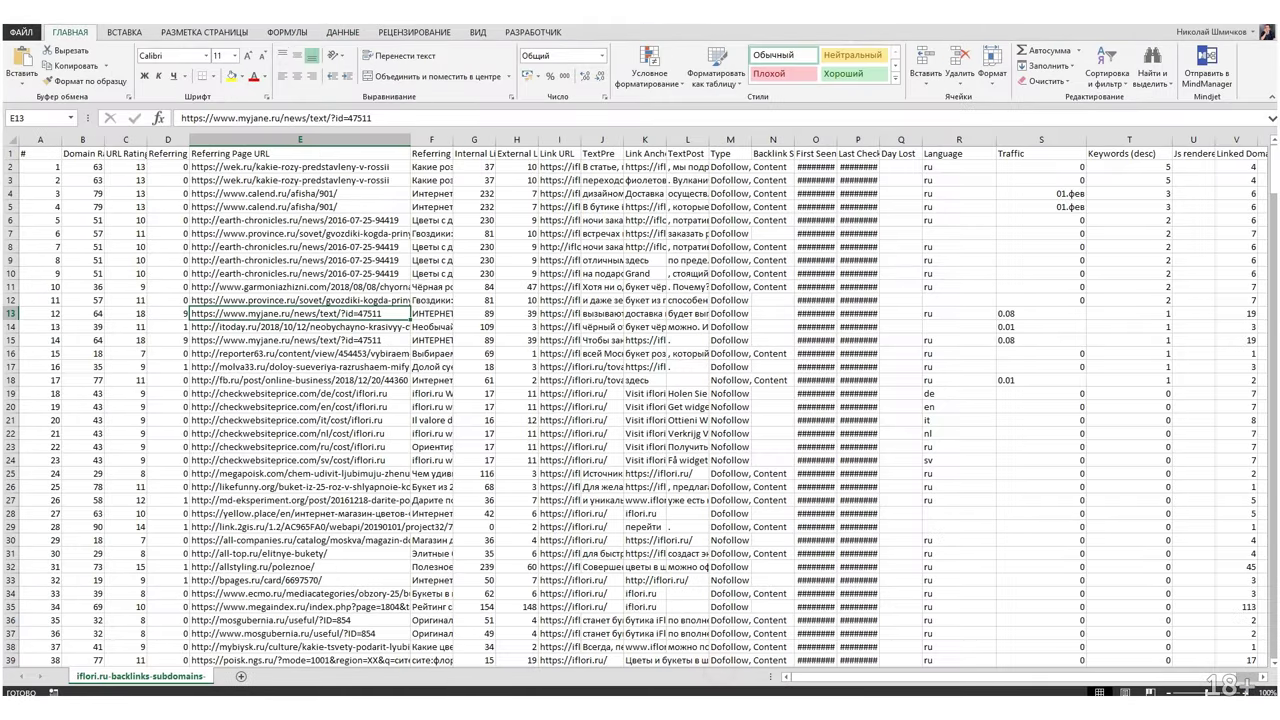
left_click(753, 661)
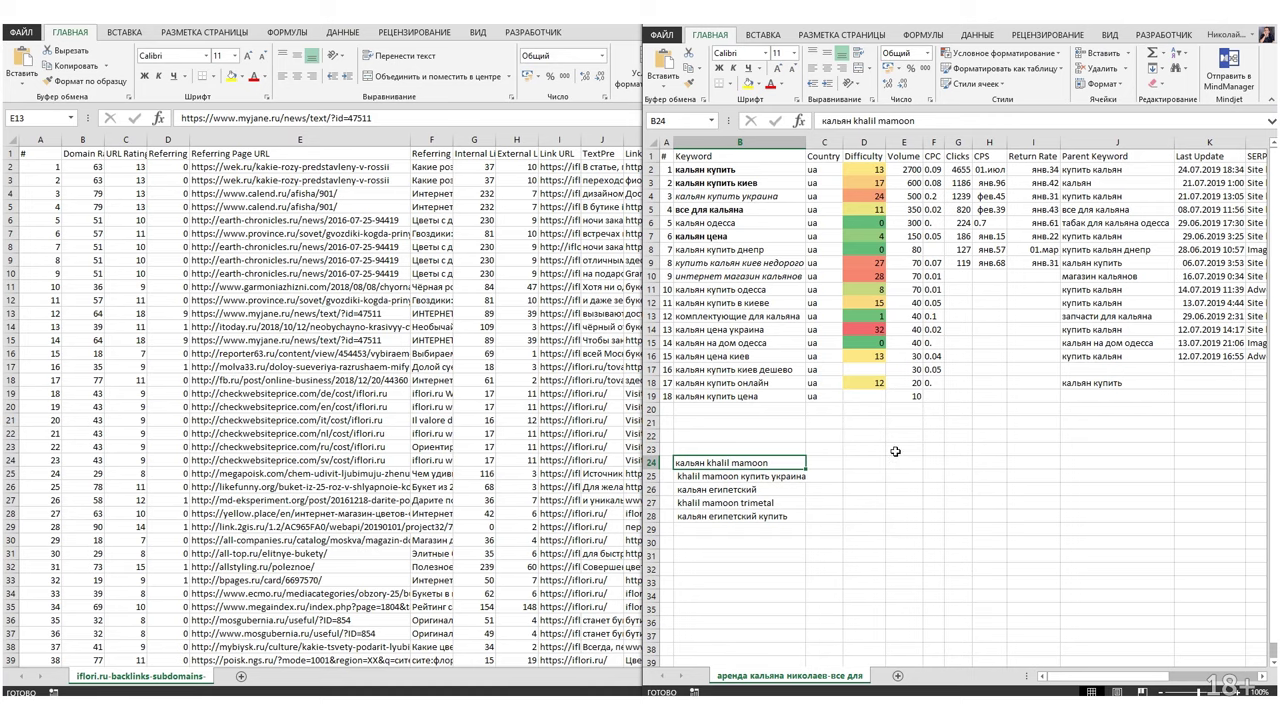
left_click(860, 433)
key("ctrl+v")
key("ctrl+c")
right_click(724, 557)
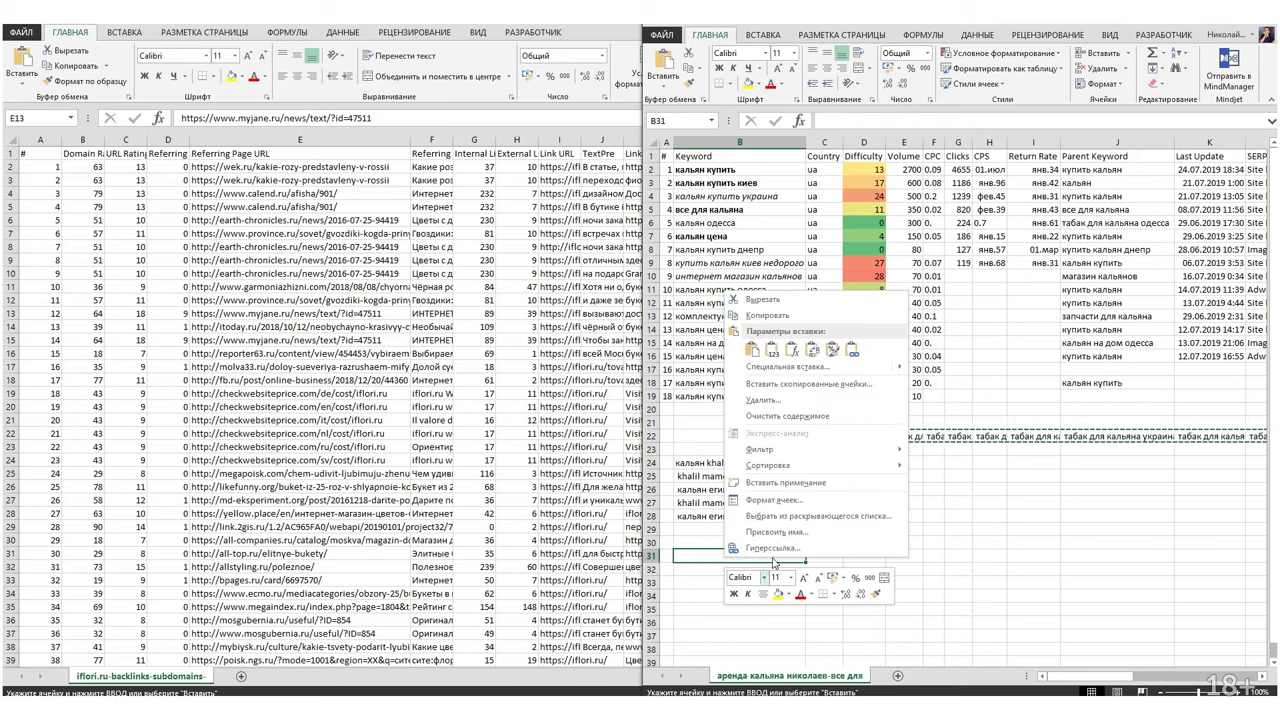
left_click(772, 349)
key("ctrl+z")
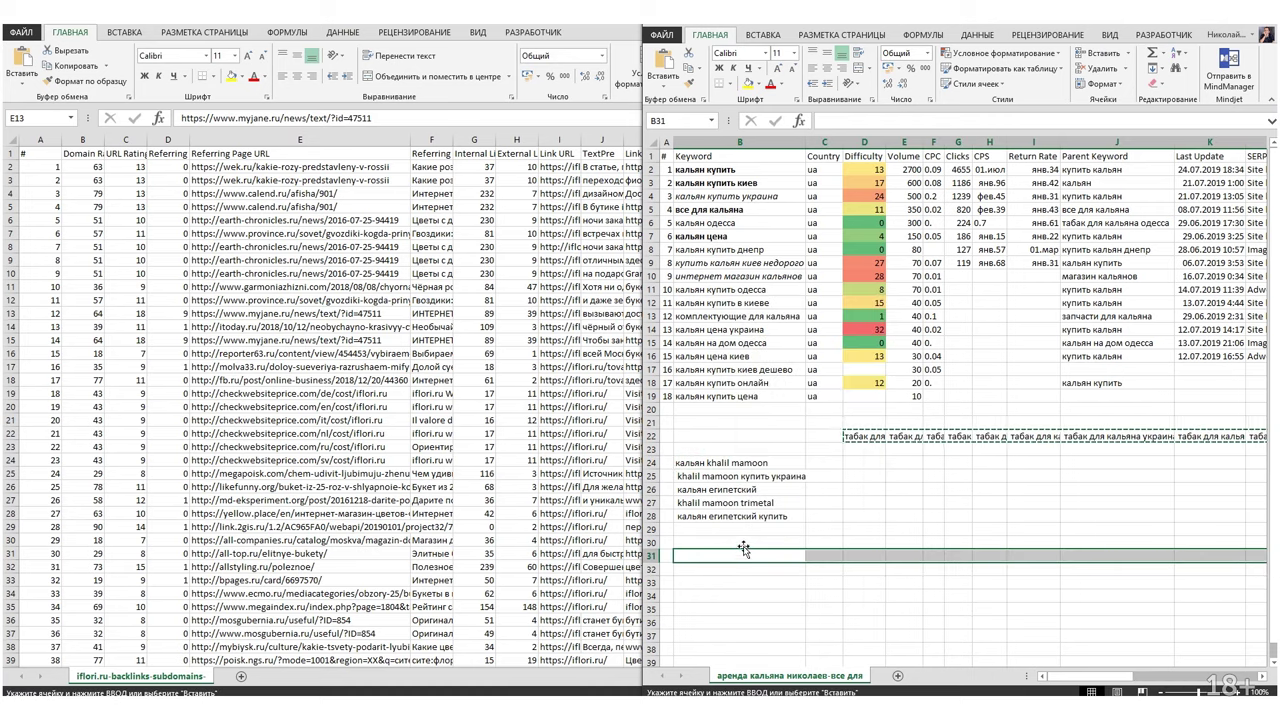
Paste the copied keyword row transposed into column B, starting at cell B31.
right_click(745, 562)
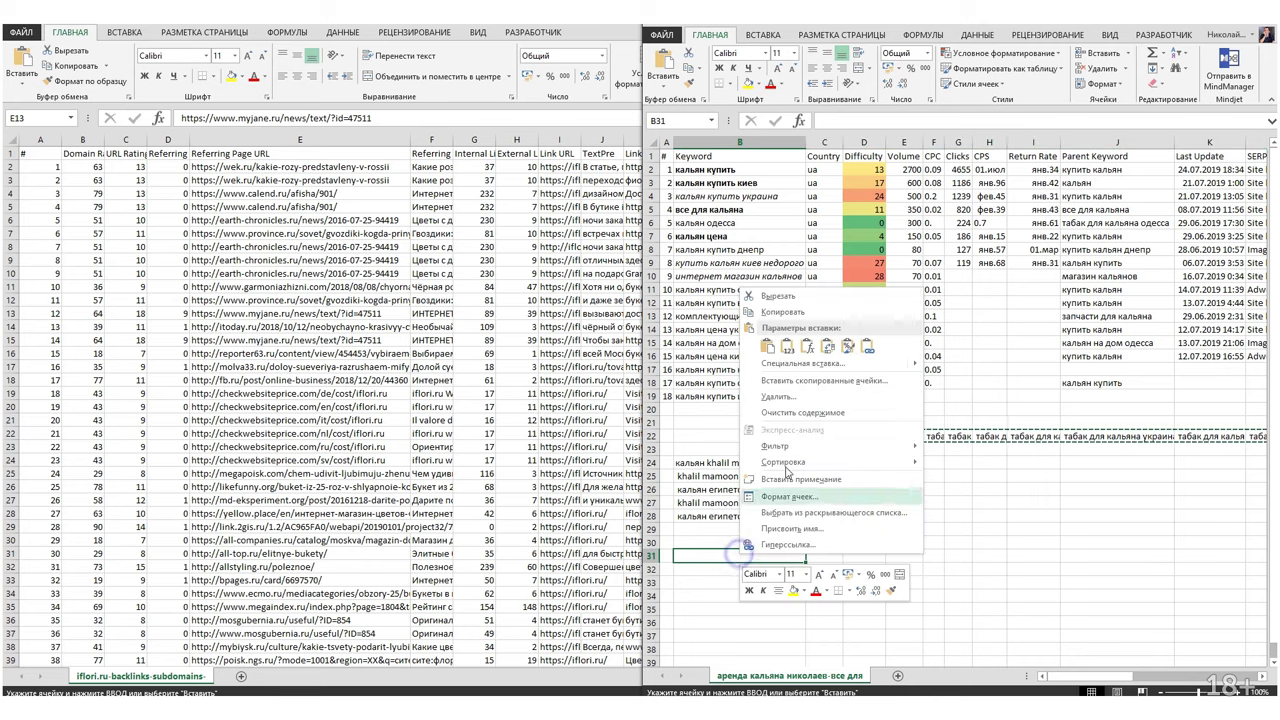
left_click(830, 345)
scroll(740, 510, "down", 3)
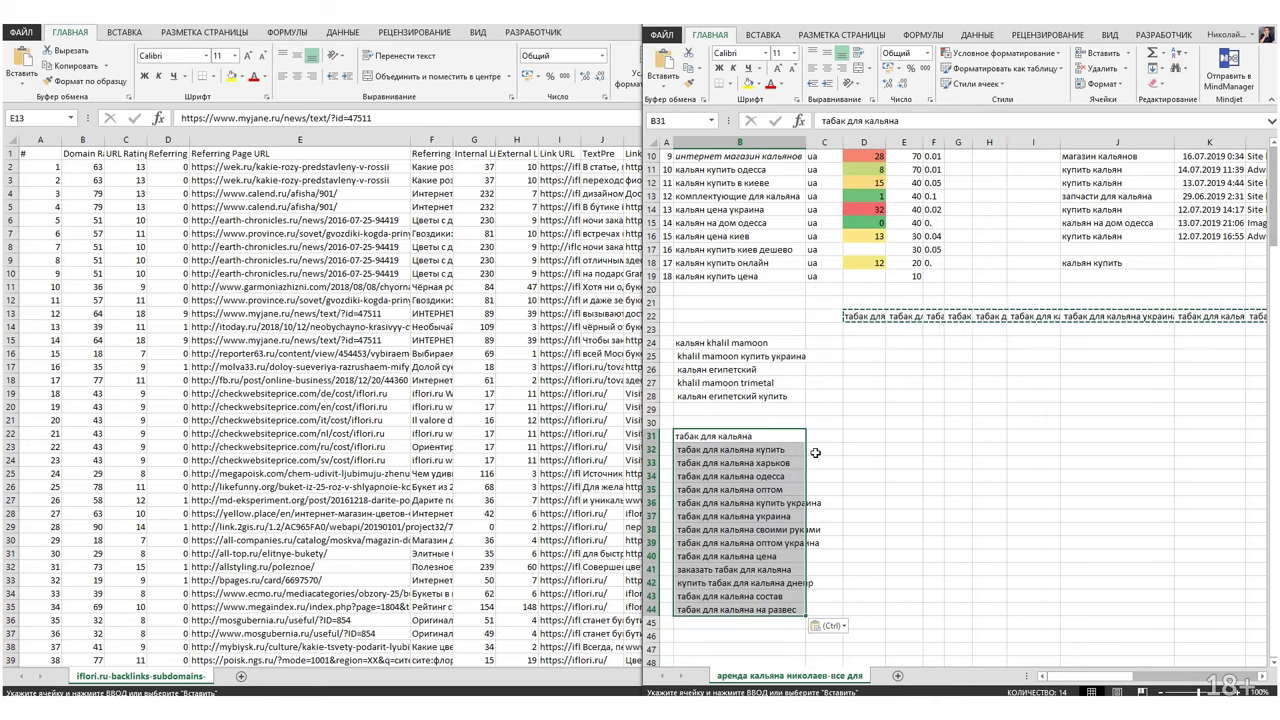
Italicise the keyword "табак для кальяна харьков" in B33 and move on to "табак для кальяна оптом" in B35.
left_click(780, 463)
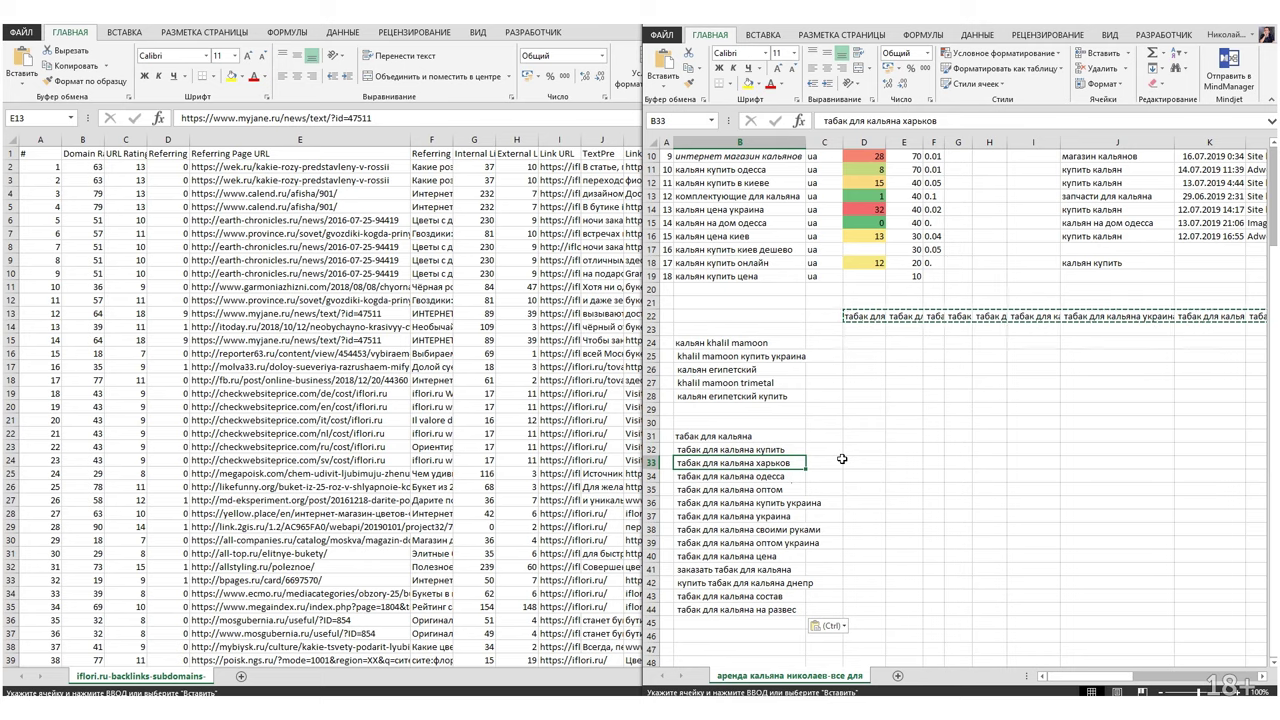
key("ctrl+i")
key("Down")
key("Down")
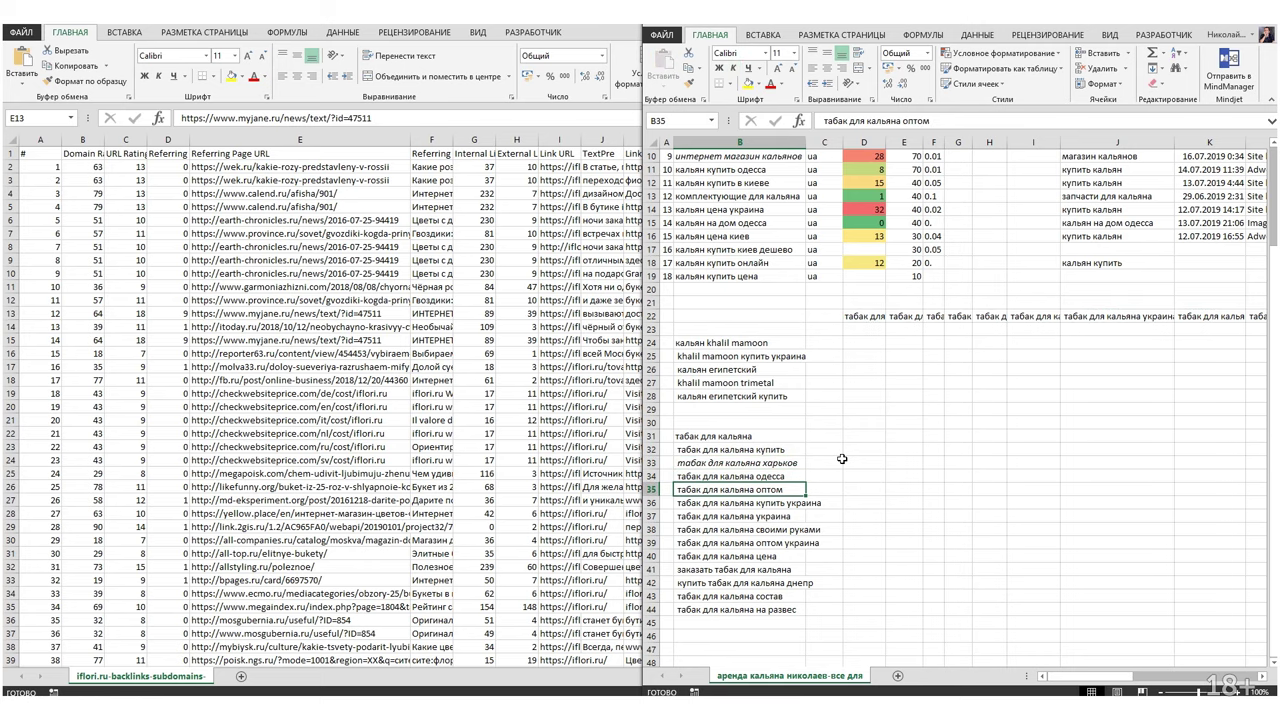
Switch the browser to the SEOquick title calculator and bring up the keyword workbook alongside it, with B35 selected.
double_click(608, 40)
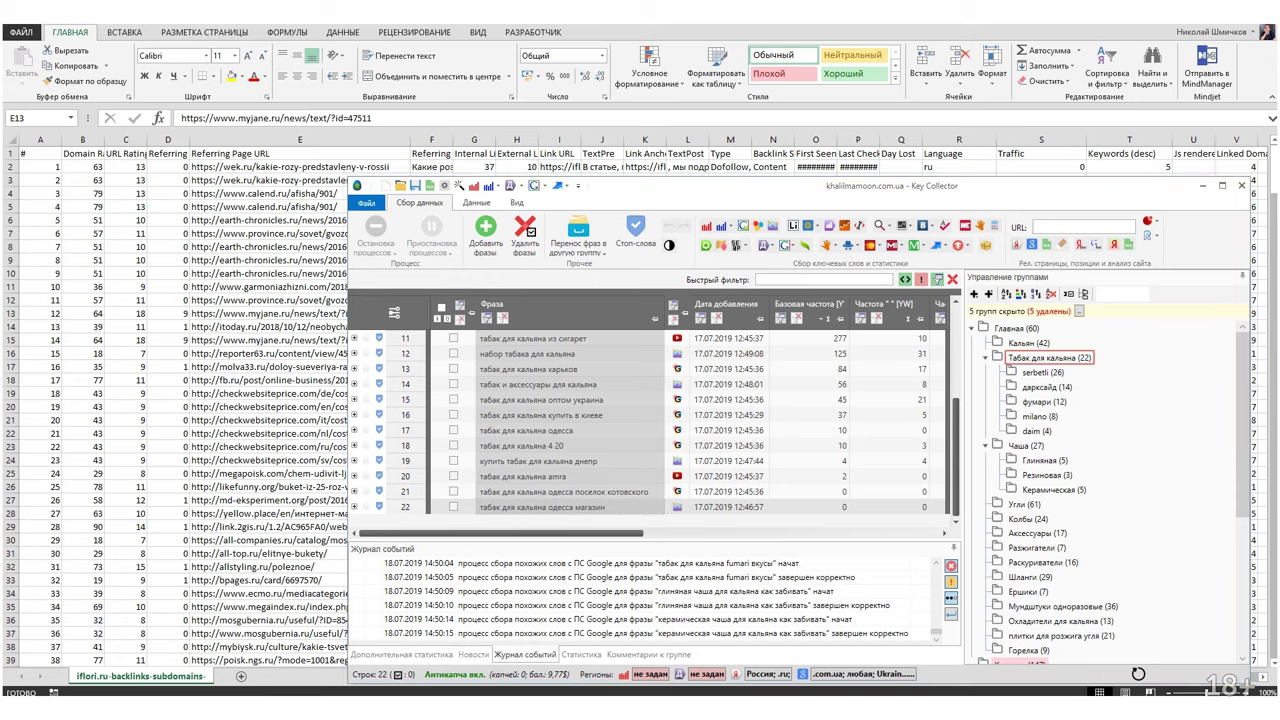
key("alt+Tab")
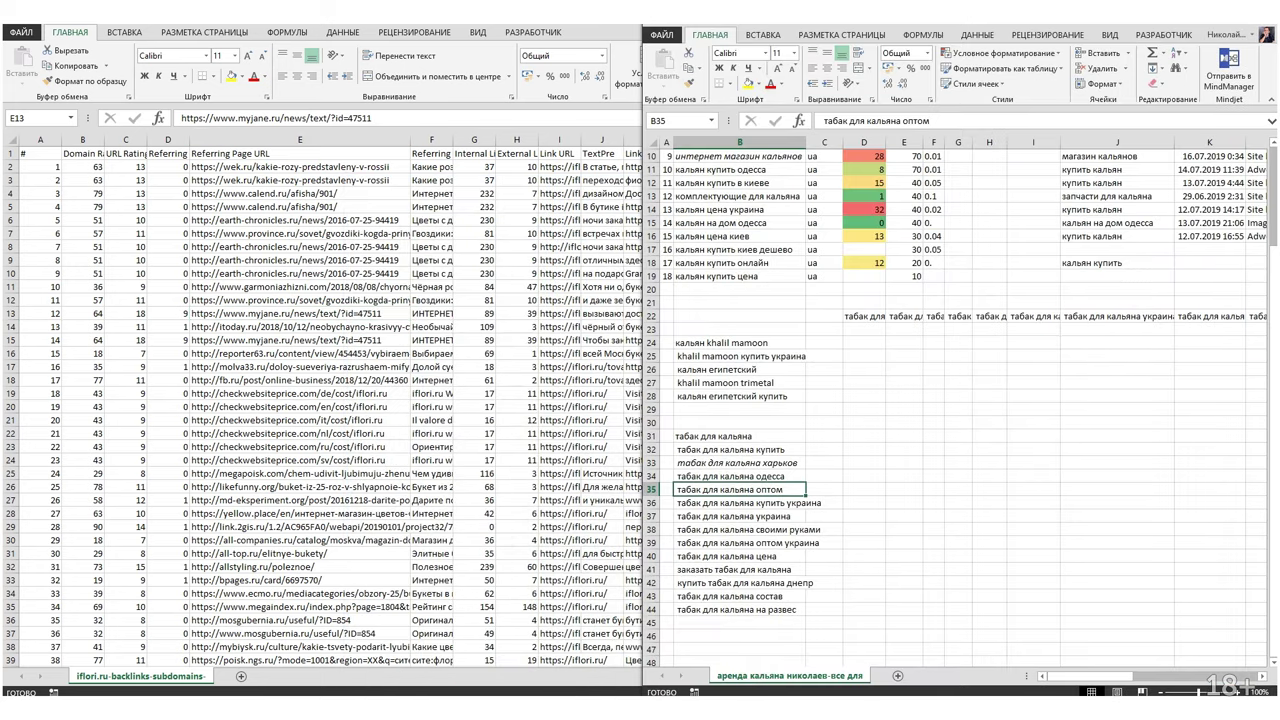
left_click(268, 673)
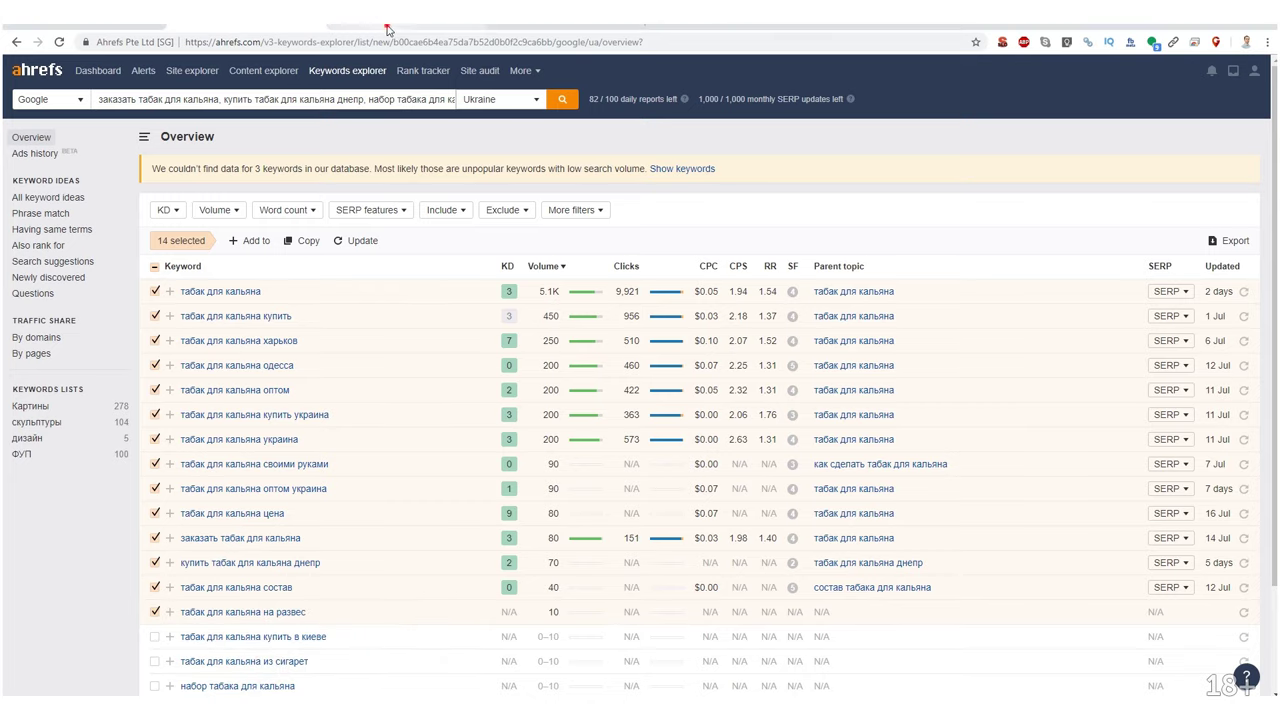
left_click(391, 25)
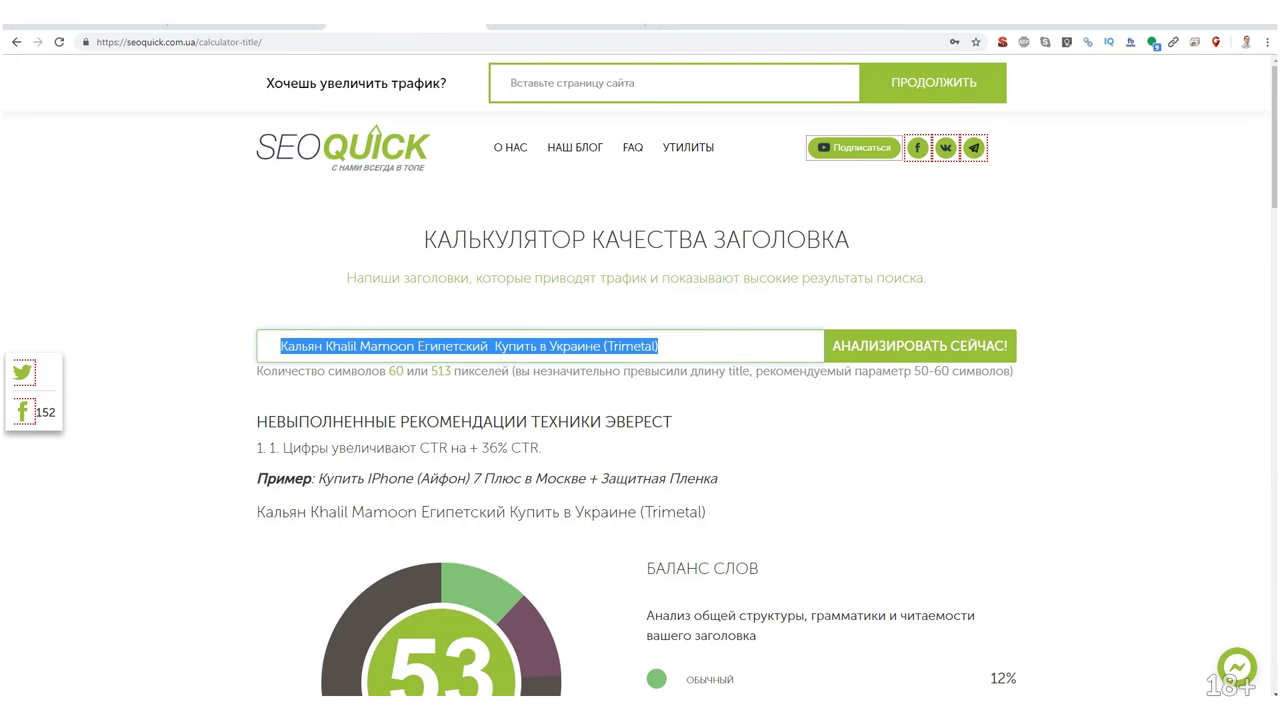
mouse_move(675, 675)
left_click(765, 645)
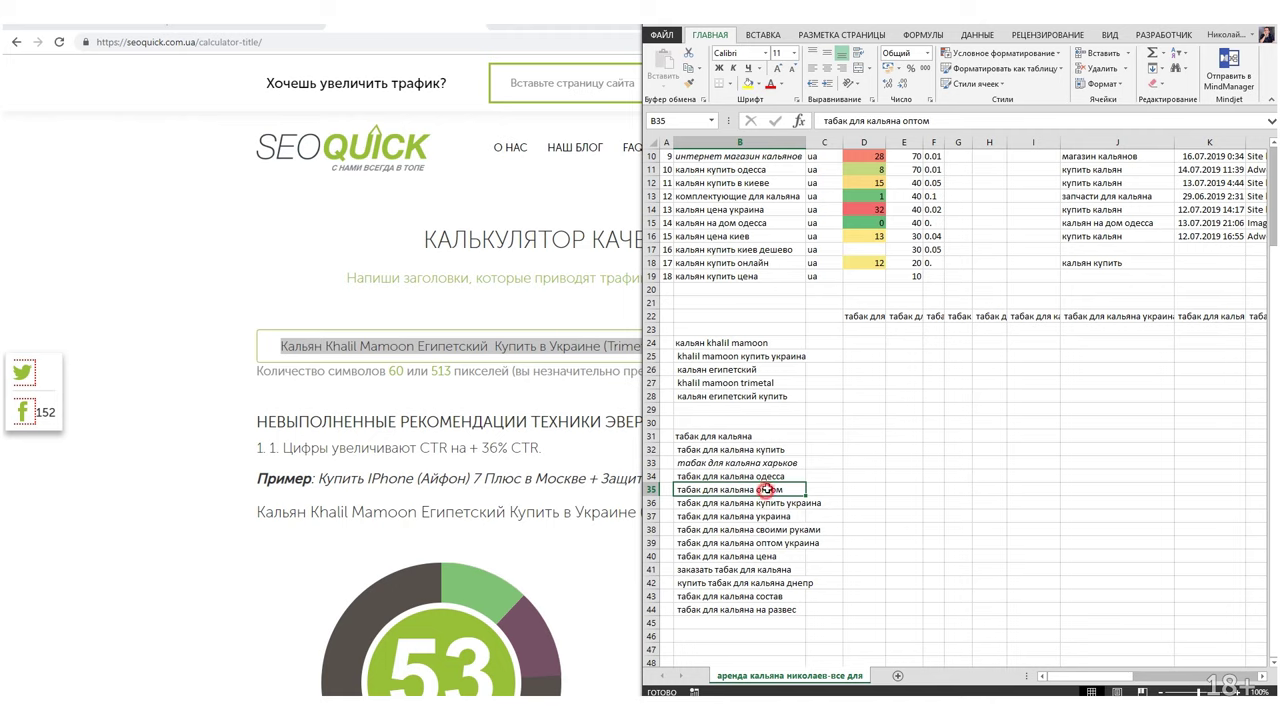
Italicise the keywords "табак для кальяна оптом", "табак для кальяна своими руками" and "табак для кальяна оптом украина".
key("ctrl+i")
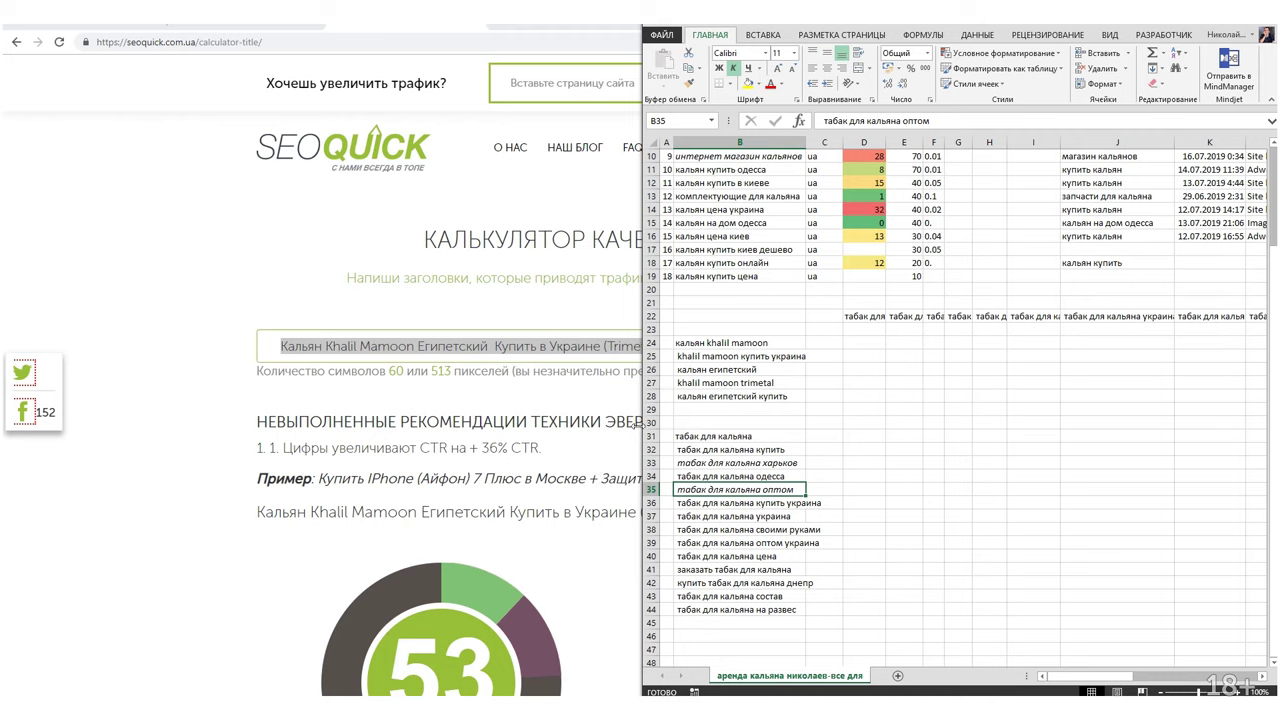
left_click(780, 531)
key("ctrl+i")
key("Down")
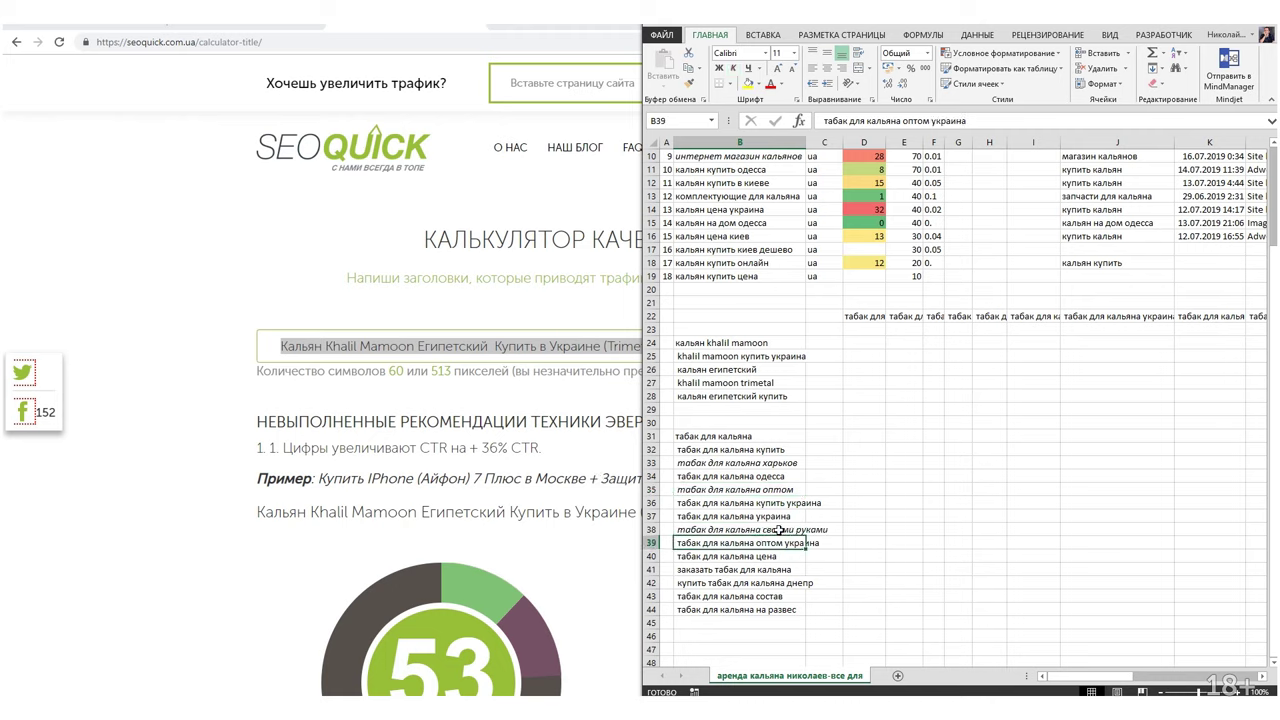
key("ctrl+i")
key("Down")
key("Down")
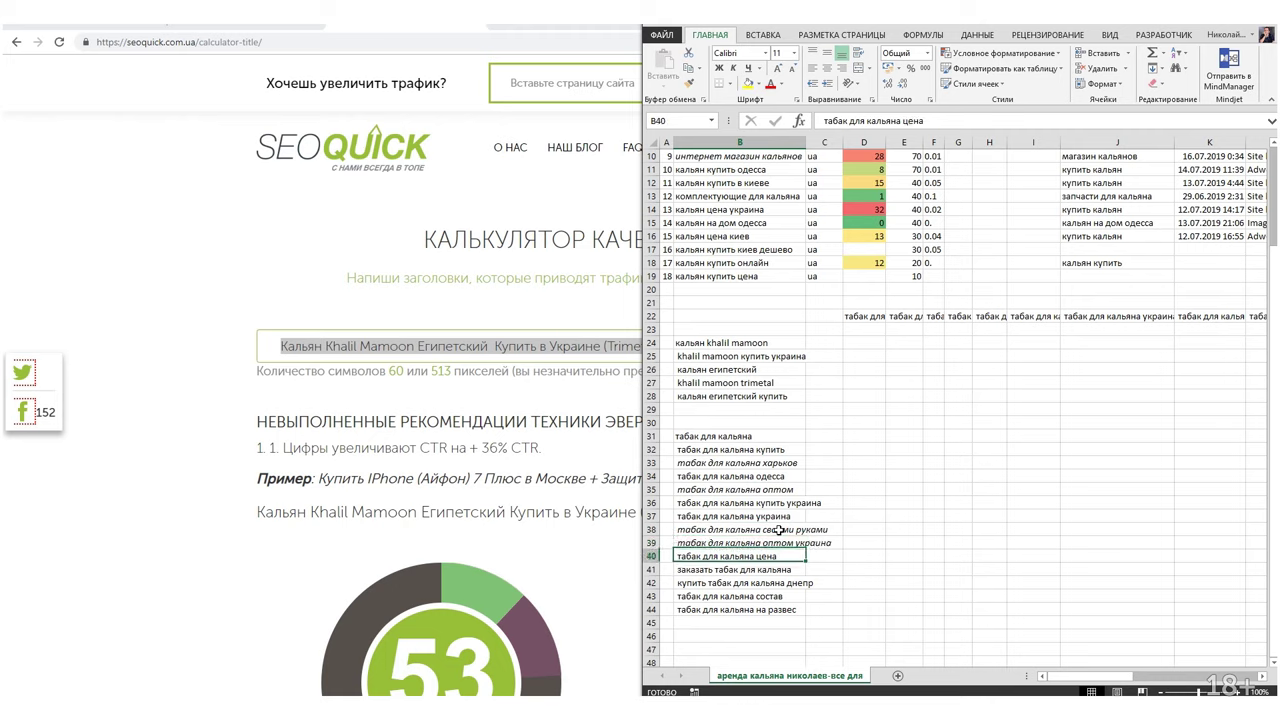
Make "табак для кальяна" and "табак для кальяна купить" bold, and italicise "табак для кальяна одесса".
left_click_drag(772, 441, 776, 449)
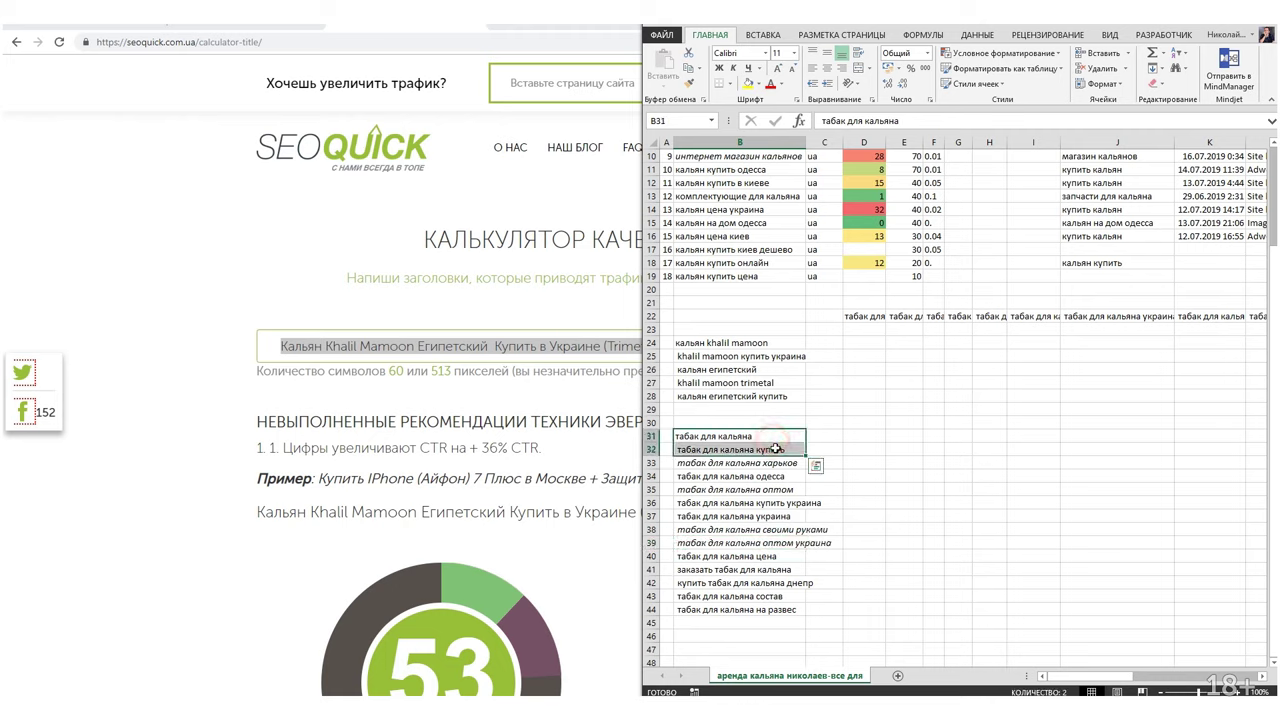
key("ctrl+b")
left_click(762, 479)
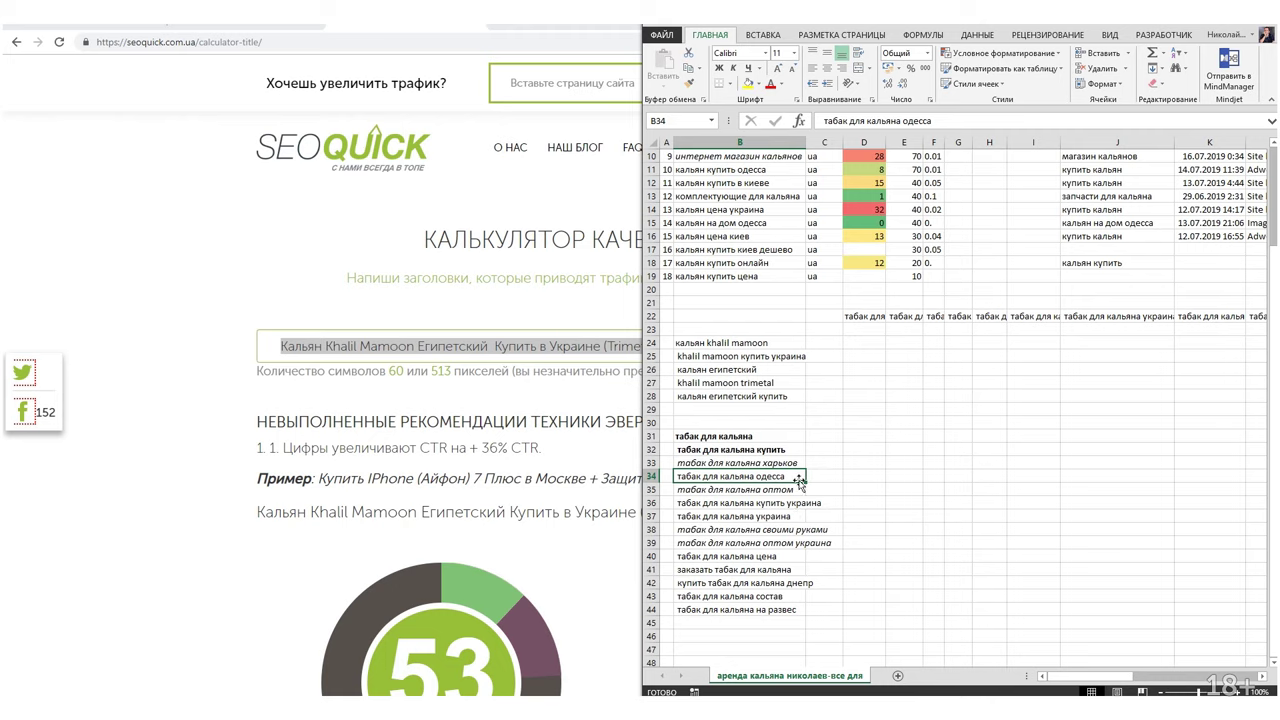
key("ctrl+i")
Make the keywords "табак для кальяна купить украина" and "табак для кальяна украина" bold.
left_click(781, 506)
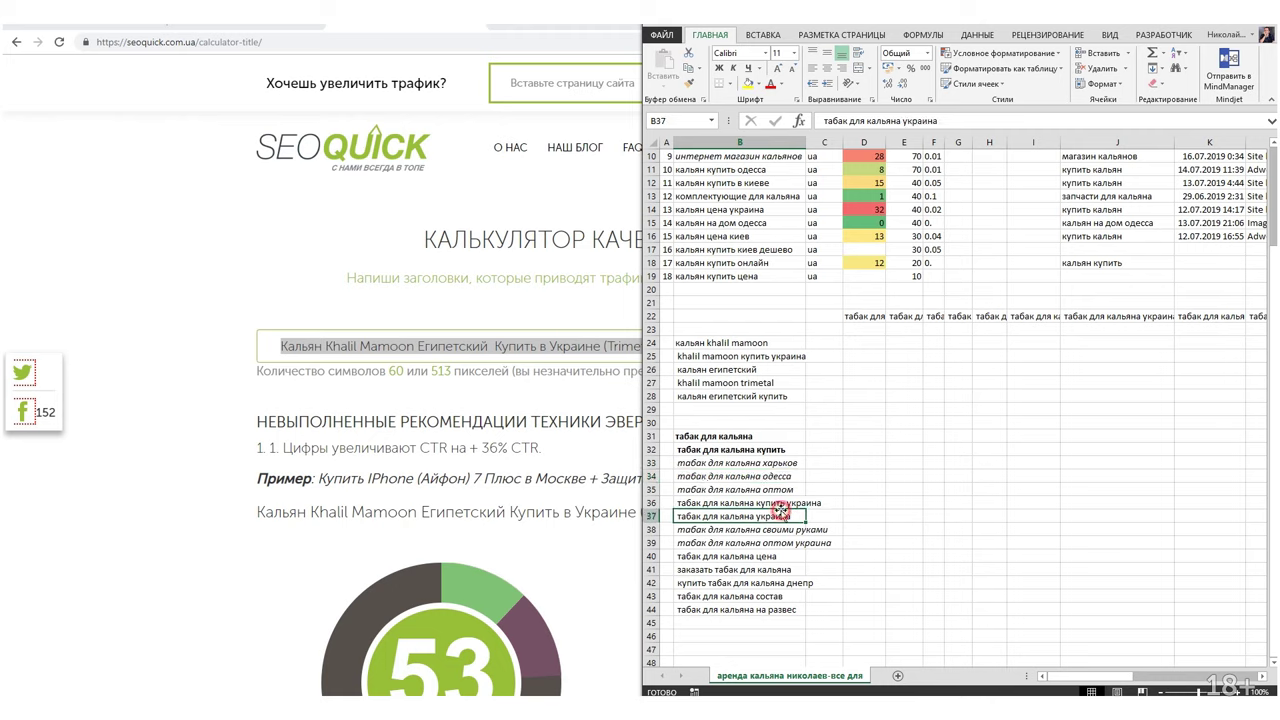
key("ctrl+b")
left_click(780, 516)
key("ctrl+b")
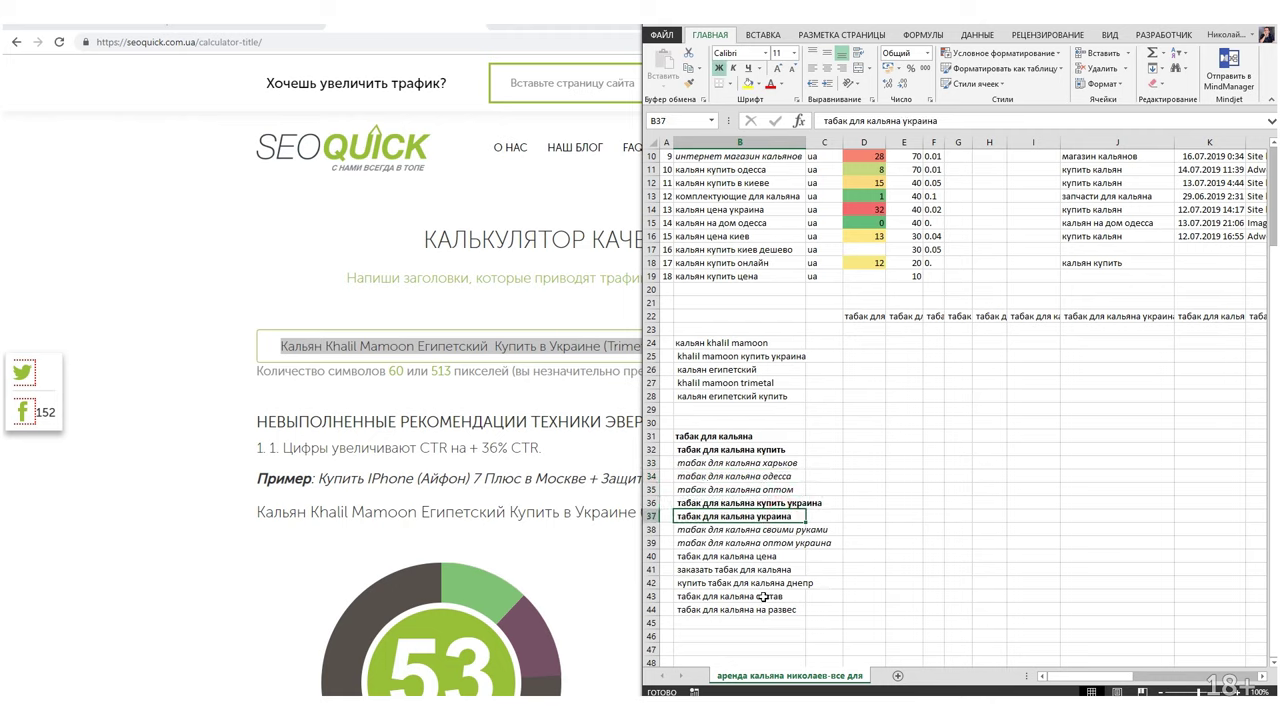
Make the keyword "табак для кальяна цена" bold.
left_click(778, 556)
key("ctrl+b")
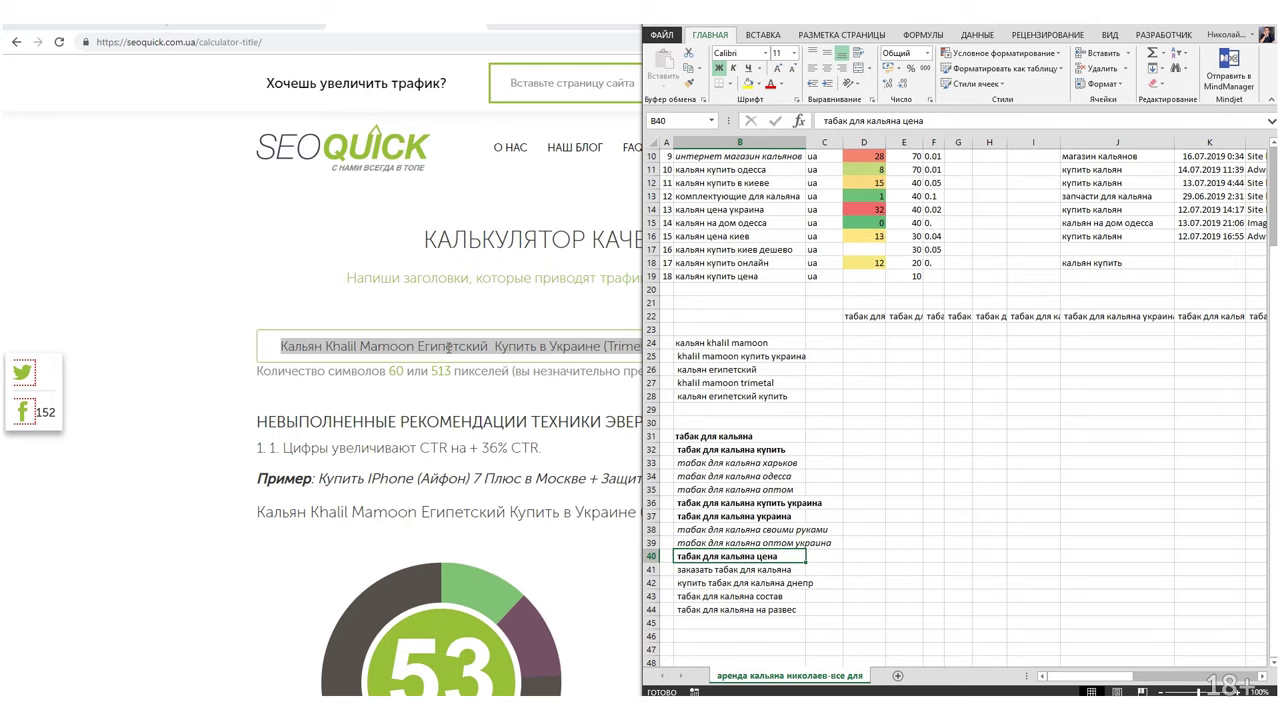
Switch to the title calculator and replace the title with "Табак для Кальяна Купить в Украине".
triple_click(448, 346)
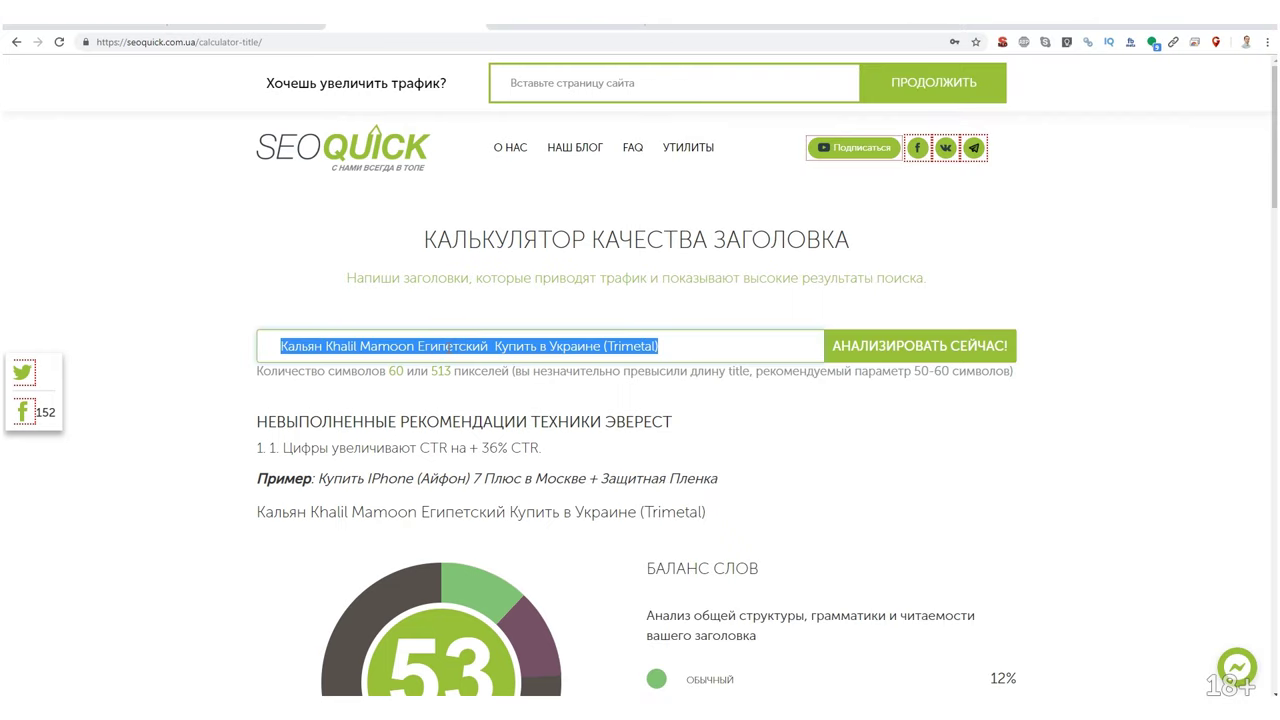
type("Табак для Кальяна ")
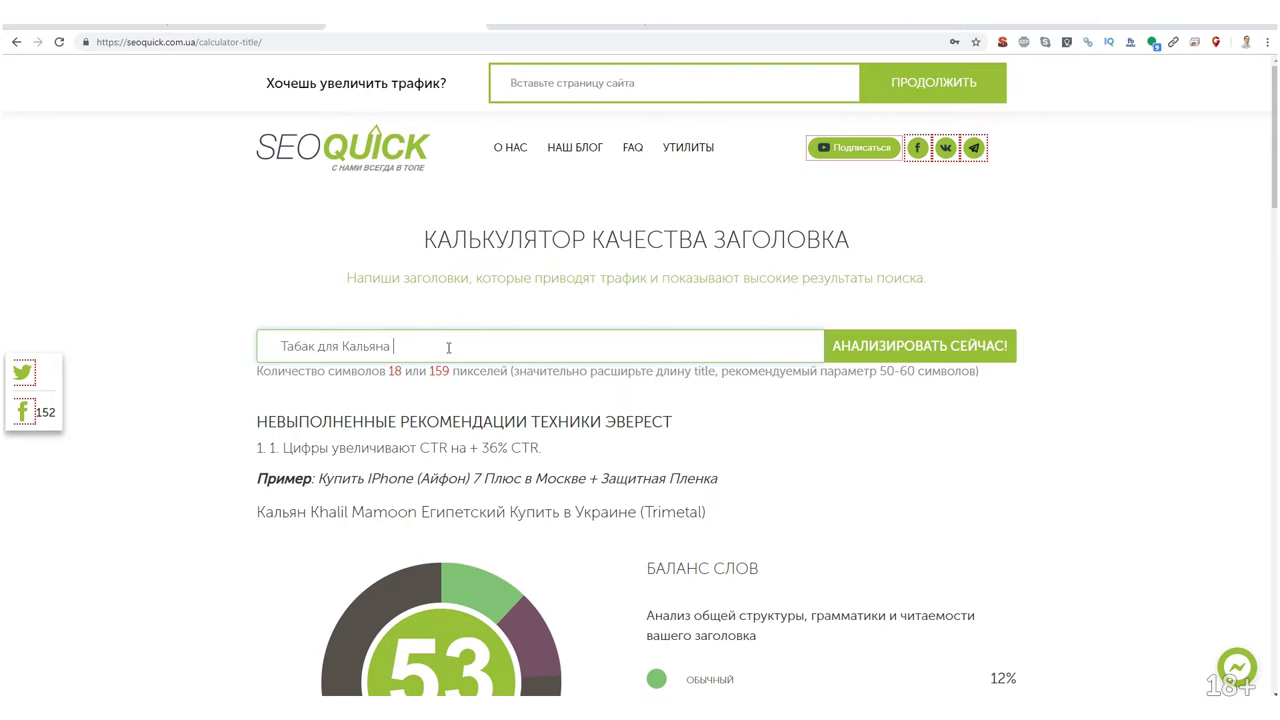
type("Купить в У")
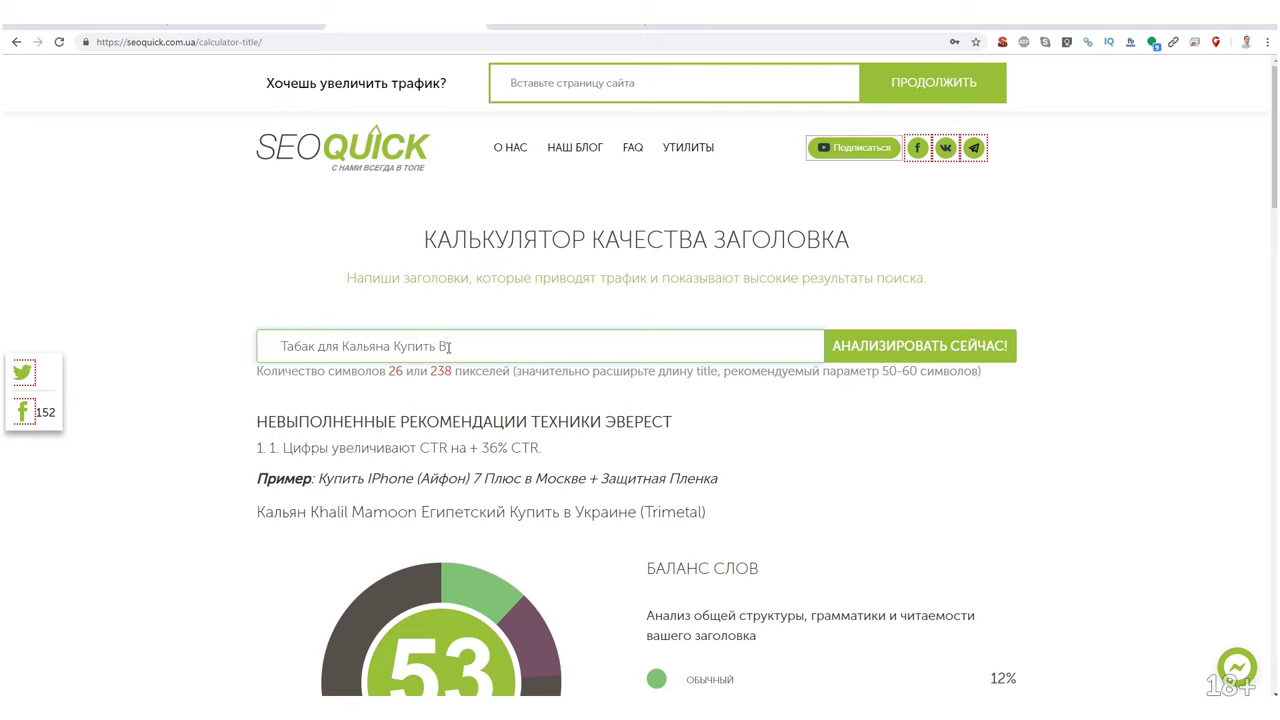
type("кра")
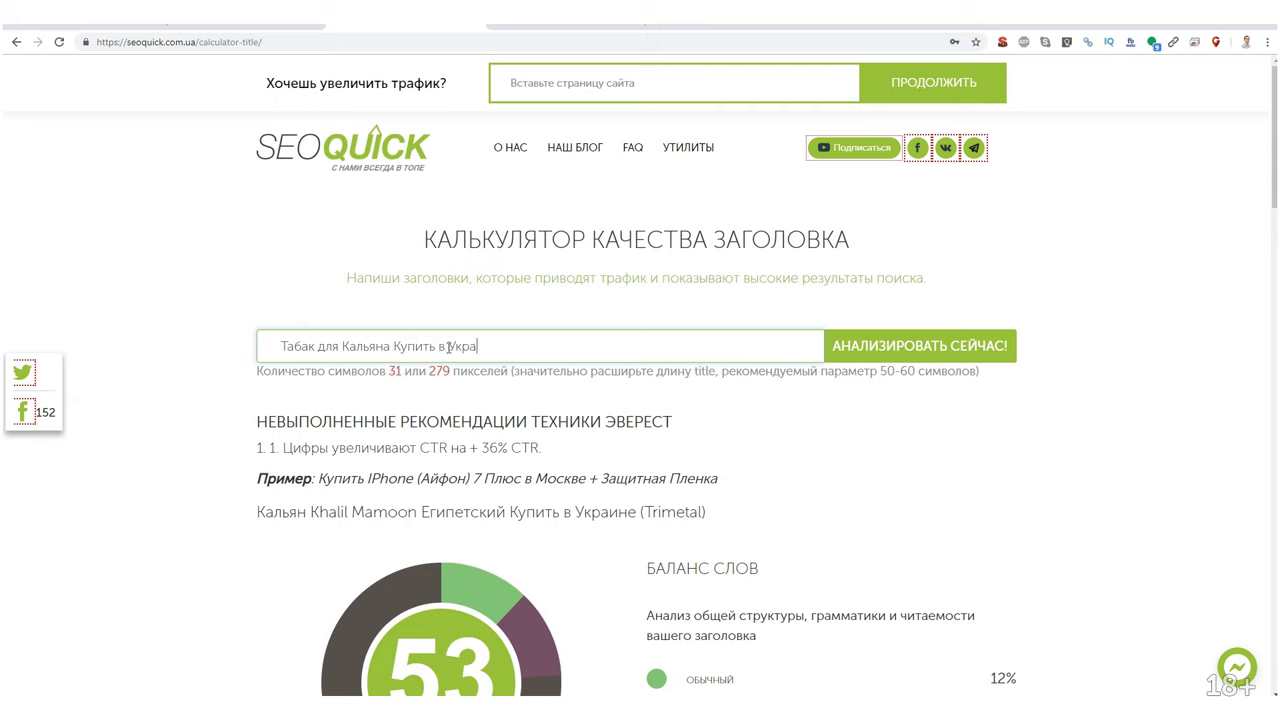
type("и")
key("BackSpace")
key("BackSpace")
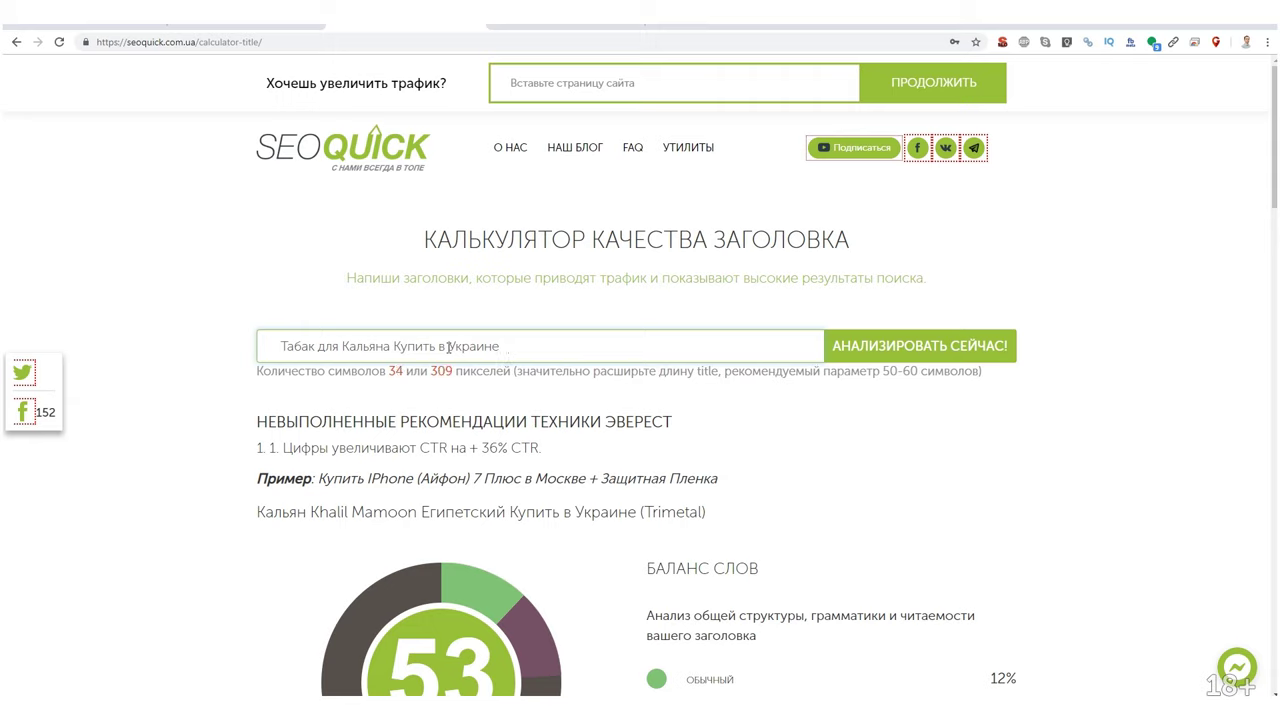
Extend the title with "по Низкой Цене" followed by an empty pair of parentheses.
type("по Низкой Це")
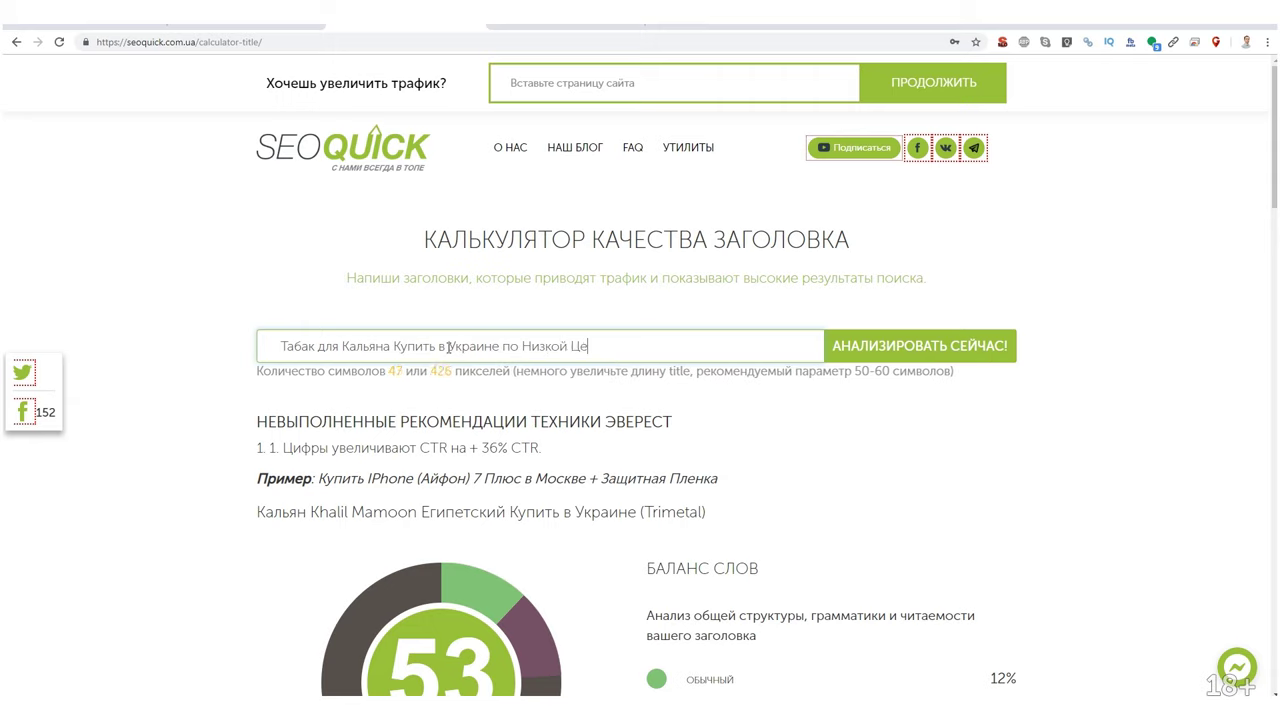
type("не (2019")
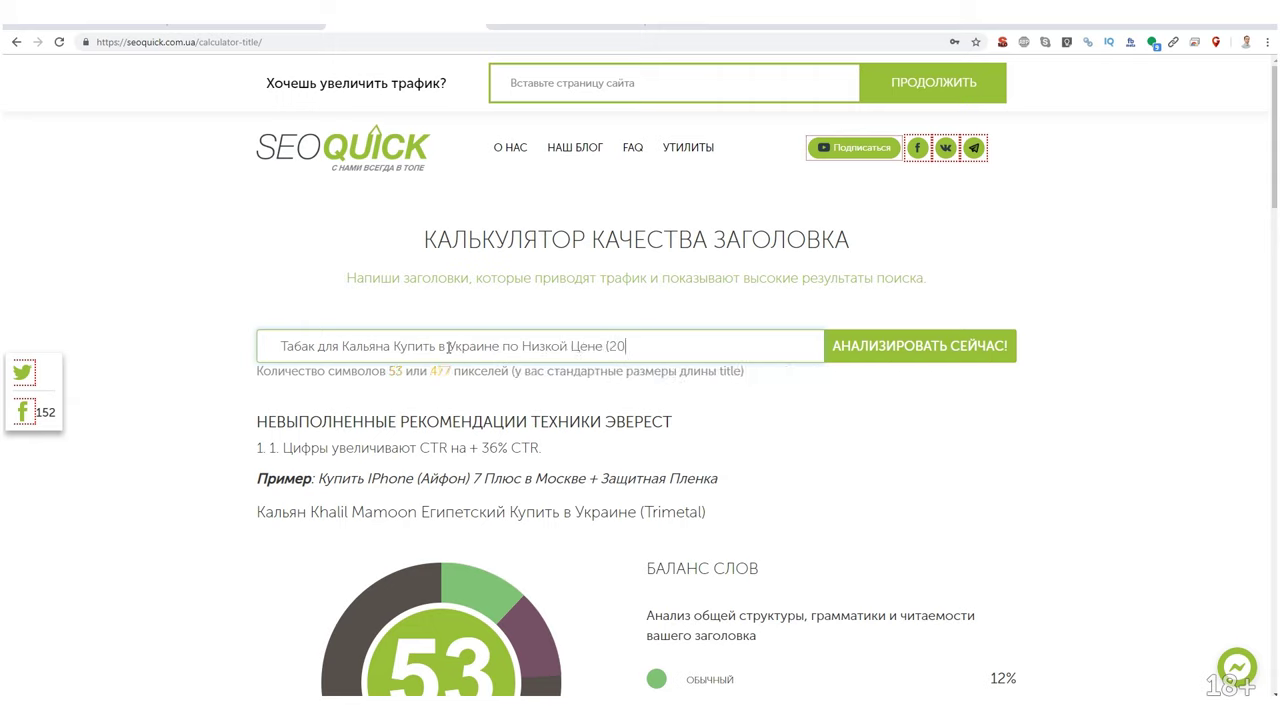
key("BackSpace")
key("BackSpace")
key("BackSpace")
key("BackSpace")
type(")")
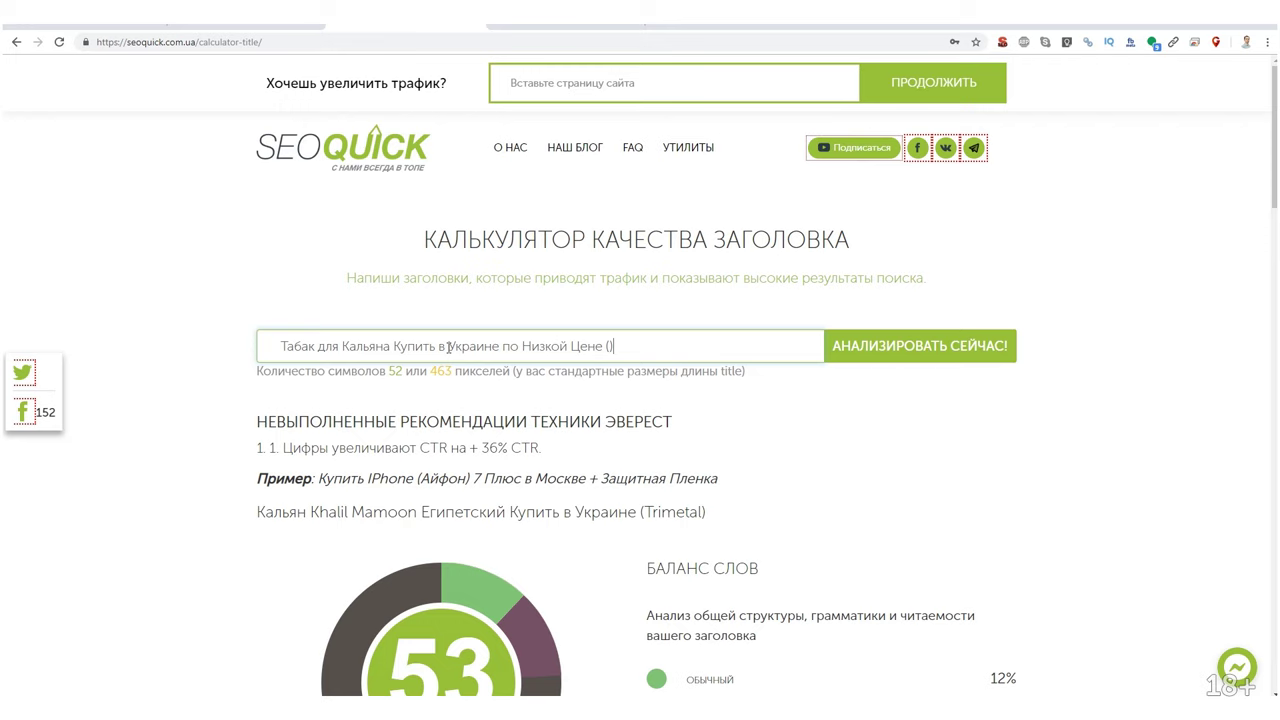
Search Google for the title's "Табак для Кальяна Купить в Украине" part and examine the competitors' titles.
left_click(275, 28)
left_click(398, 27)
left_click_drag(437, 346, 399, 327)
left_click_drag(496, 352, 520, 60)
key("ctrl+c")
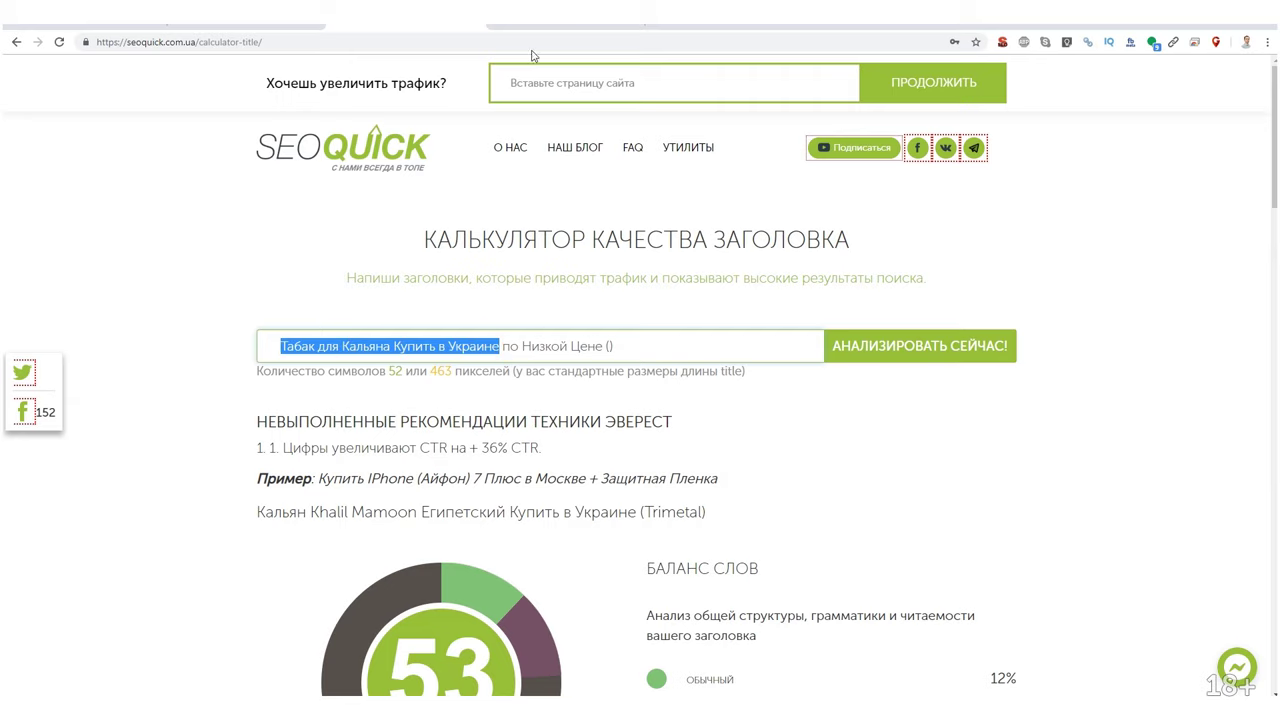
left_click(554, 31)
left_click(257, 72)
key("ctrl+a")
key("ctrl+v")
key("Return")
scroll(329, 434, "down", 4)
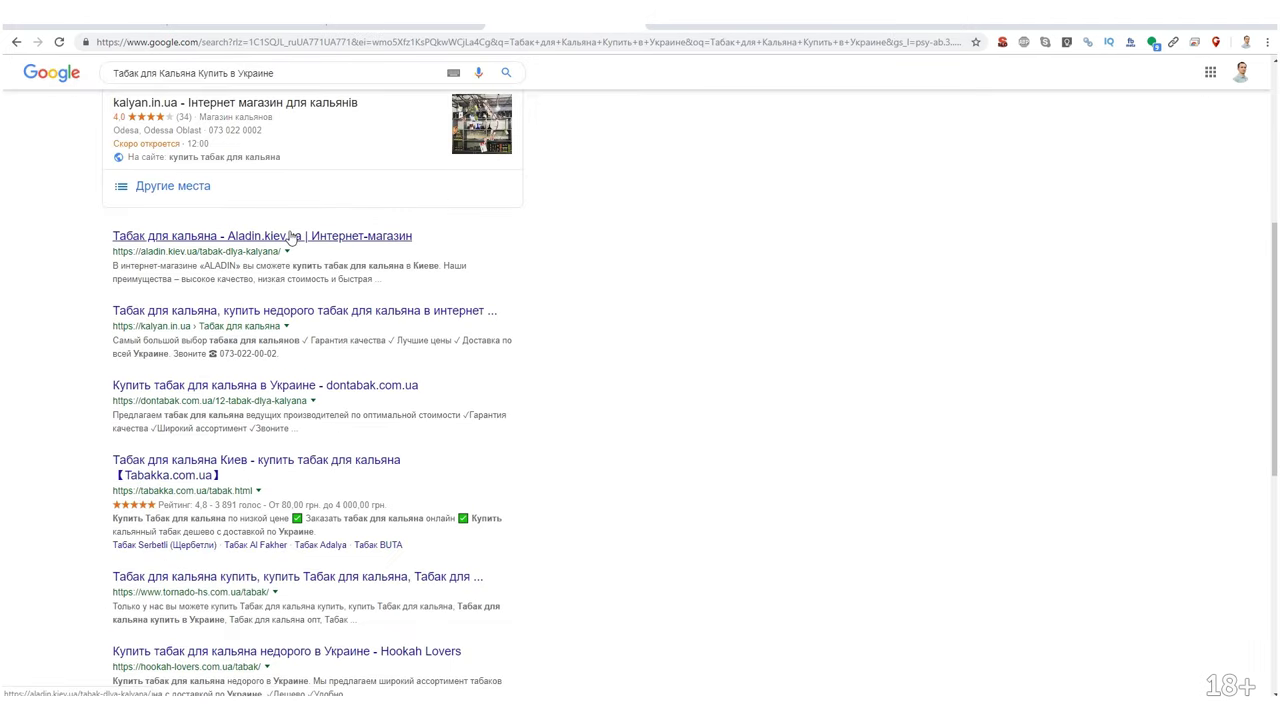
left_click(244, 34)
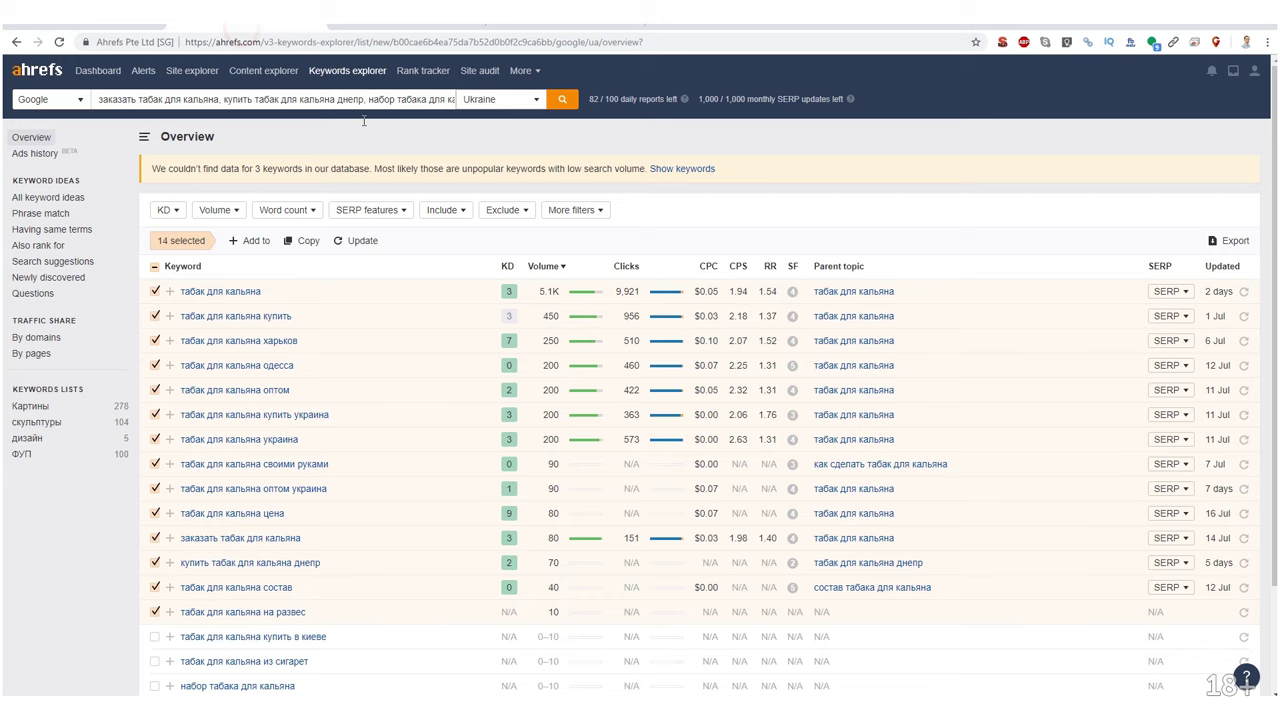
Replace the empty parentheses at the end of the calculator's title with "| Khalil Mammon".
left_click(385, 30)
left_click(629, 346)
left_click(611, 343)
double_click(611, 344)
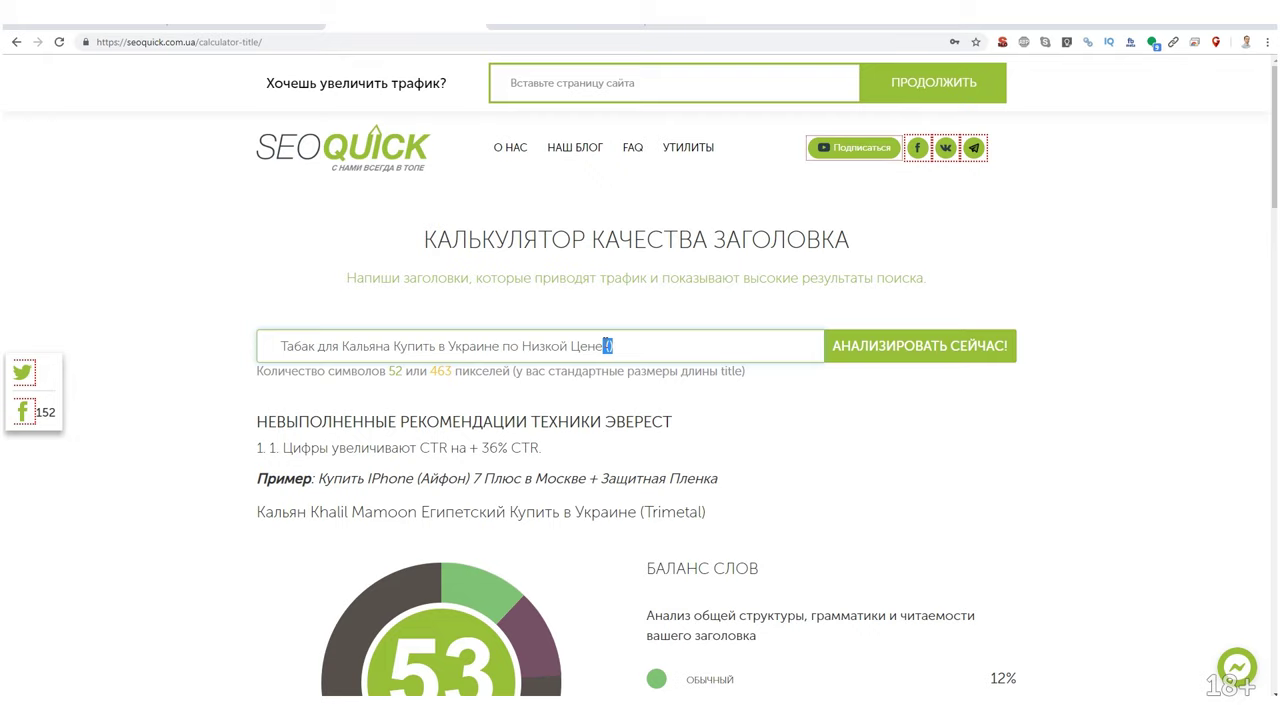
key("BackSpace")
type("К")
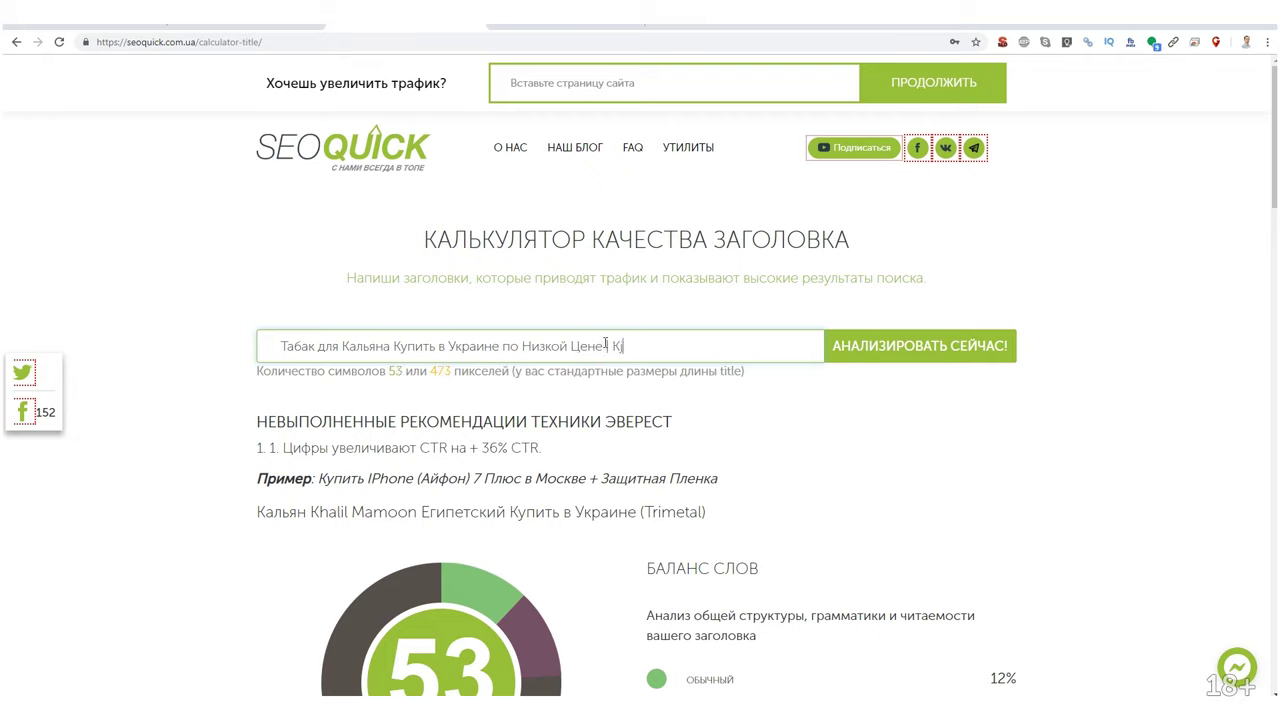
type("halilmami")
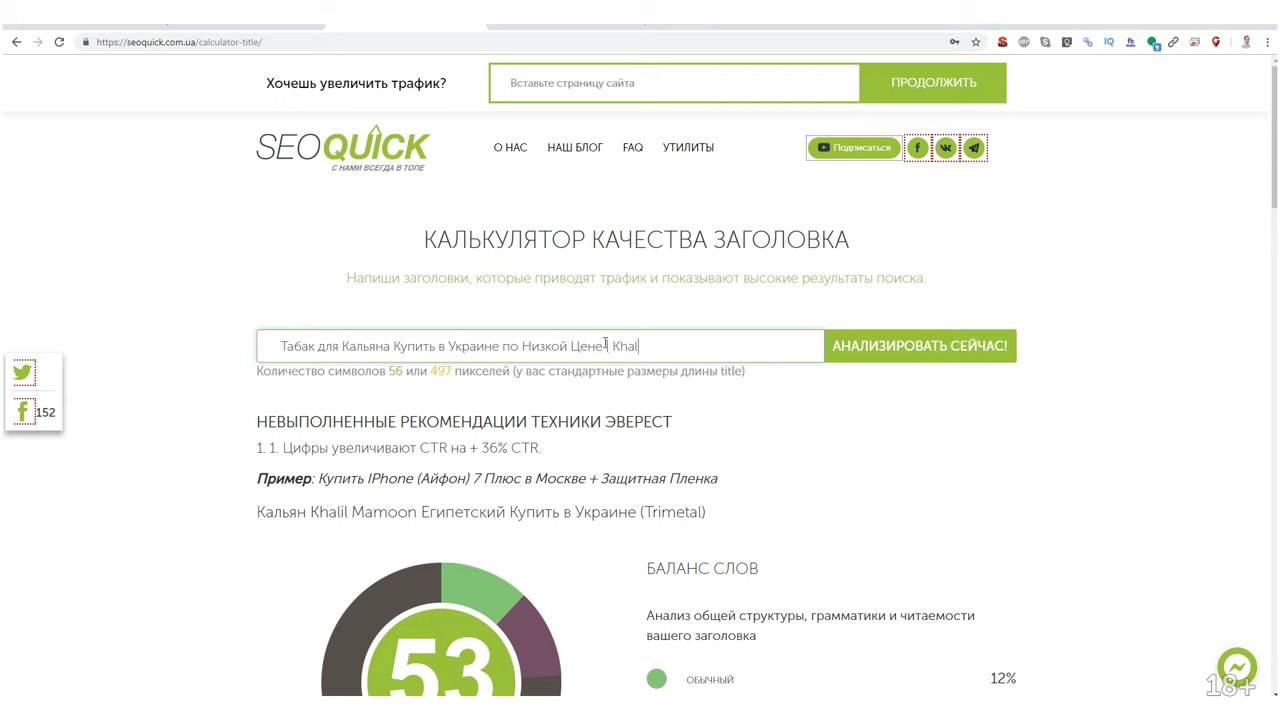
key("BackSpace")
key("BackSpace")
type("mmon")
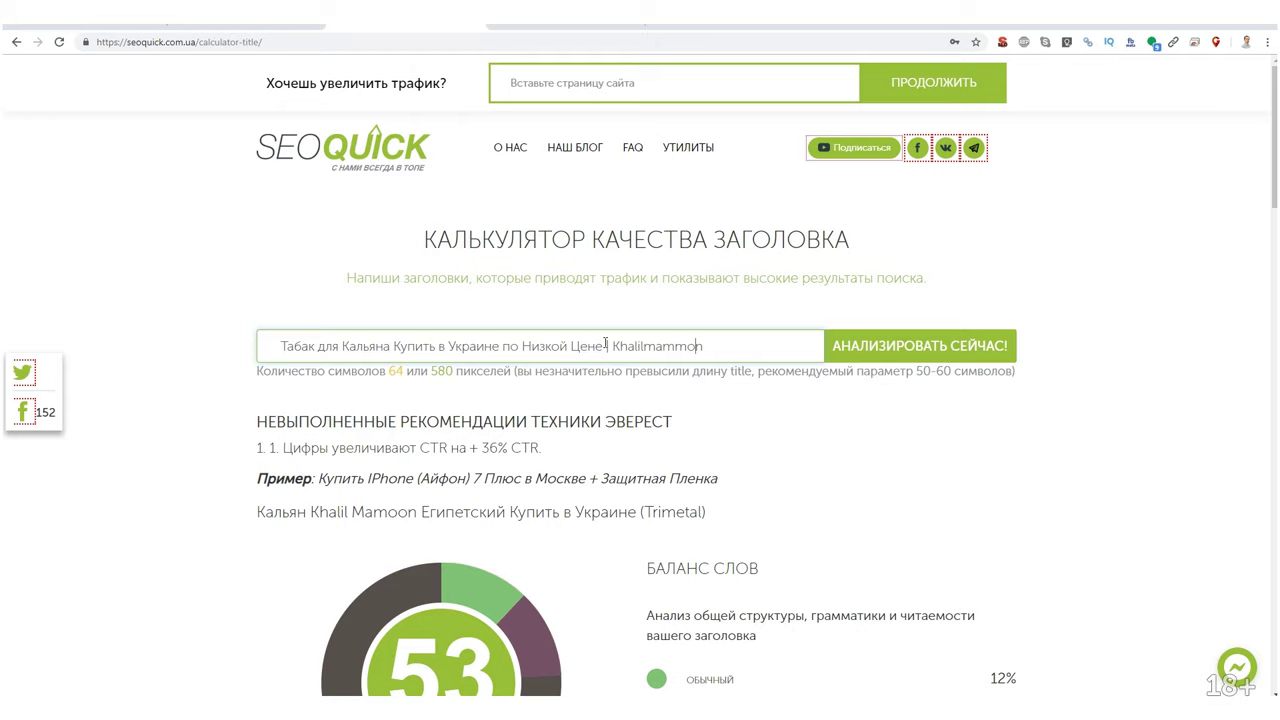
key("Left")
key("Left")
key("Delete")
type("M")
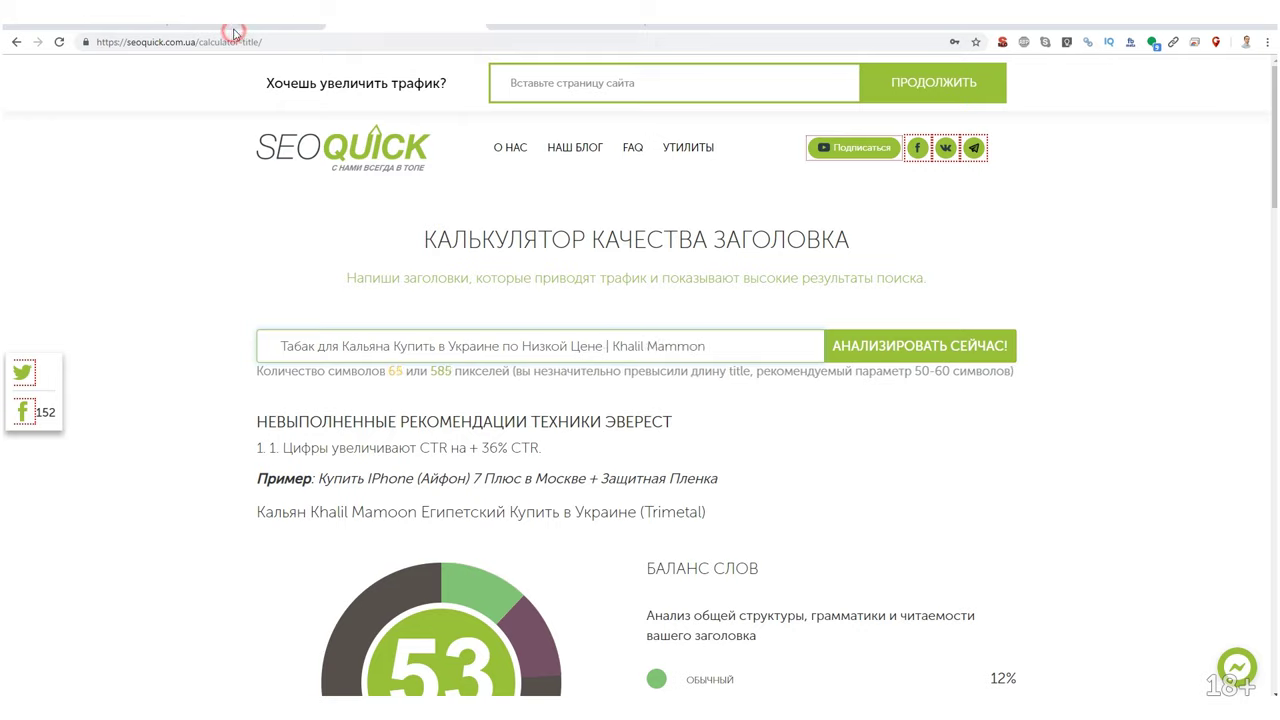
Check the brand spelling in the hookah shop's web address and correct the title's ending to "Khalil Mamoon".
key("ctrl+Tab")
key("ctrl+Tab")
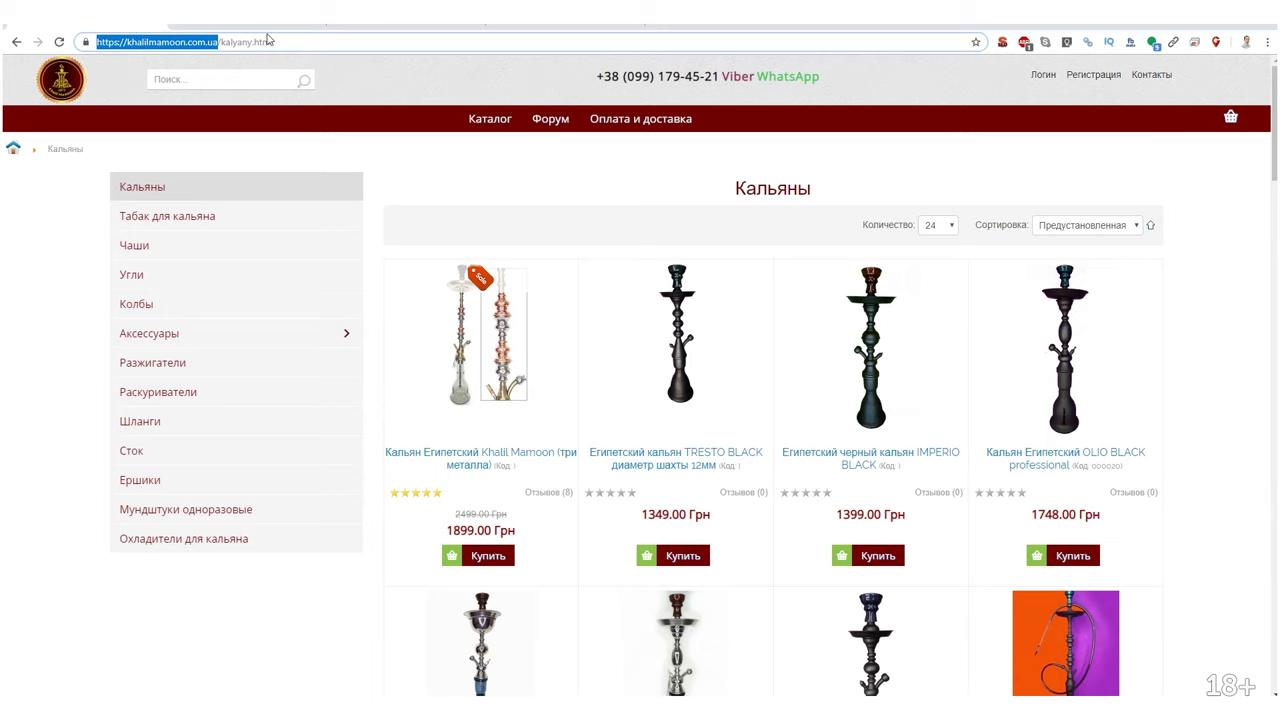
left_click(590, 28)
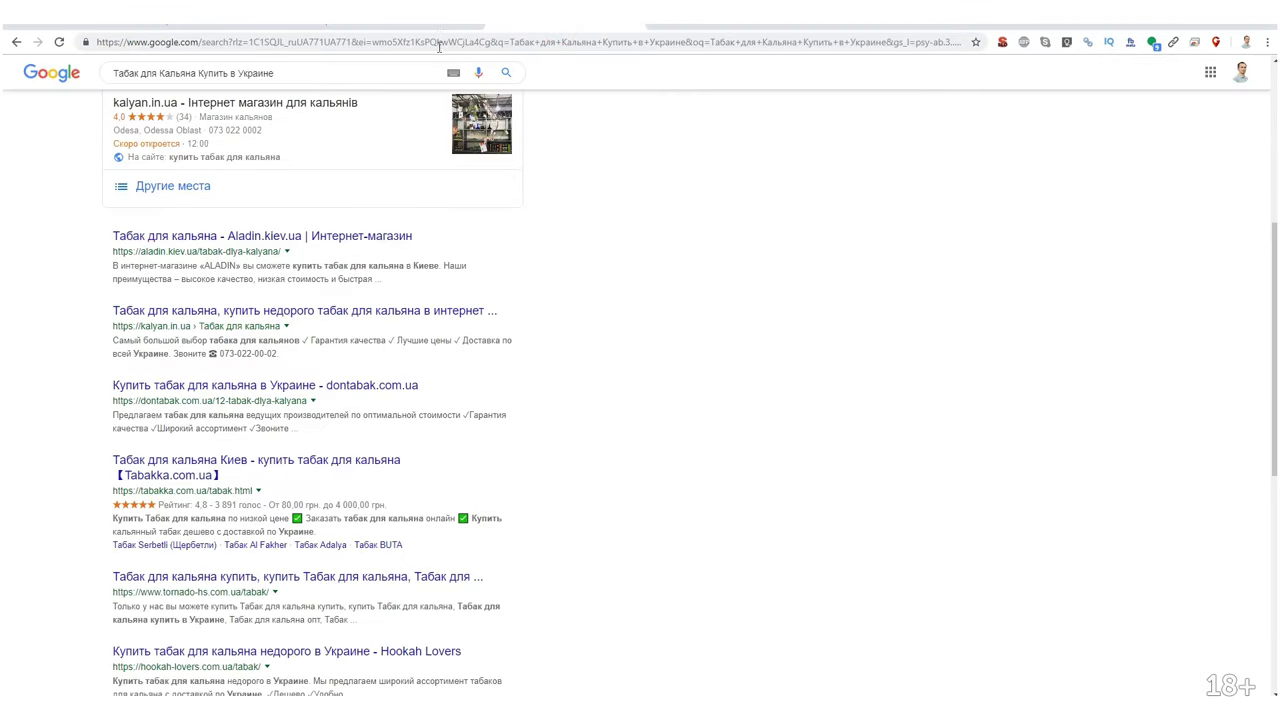
left_click(440, 30)
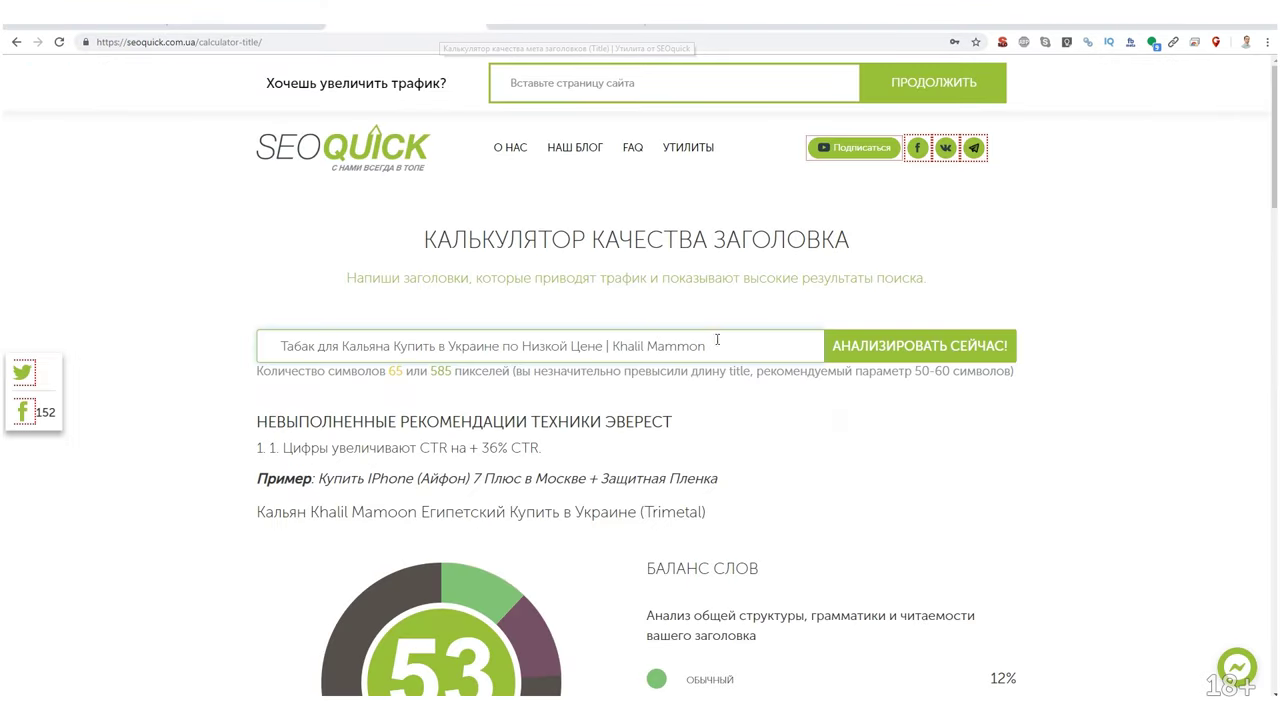
left_click(685, 345)
key("shift+Left")
type("o")
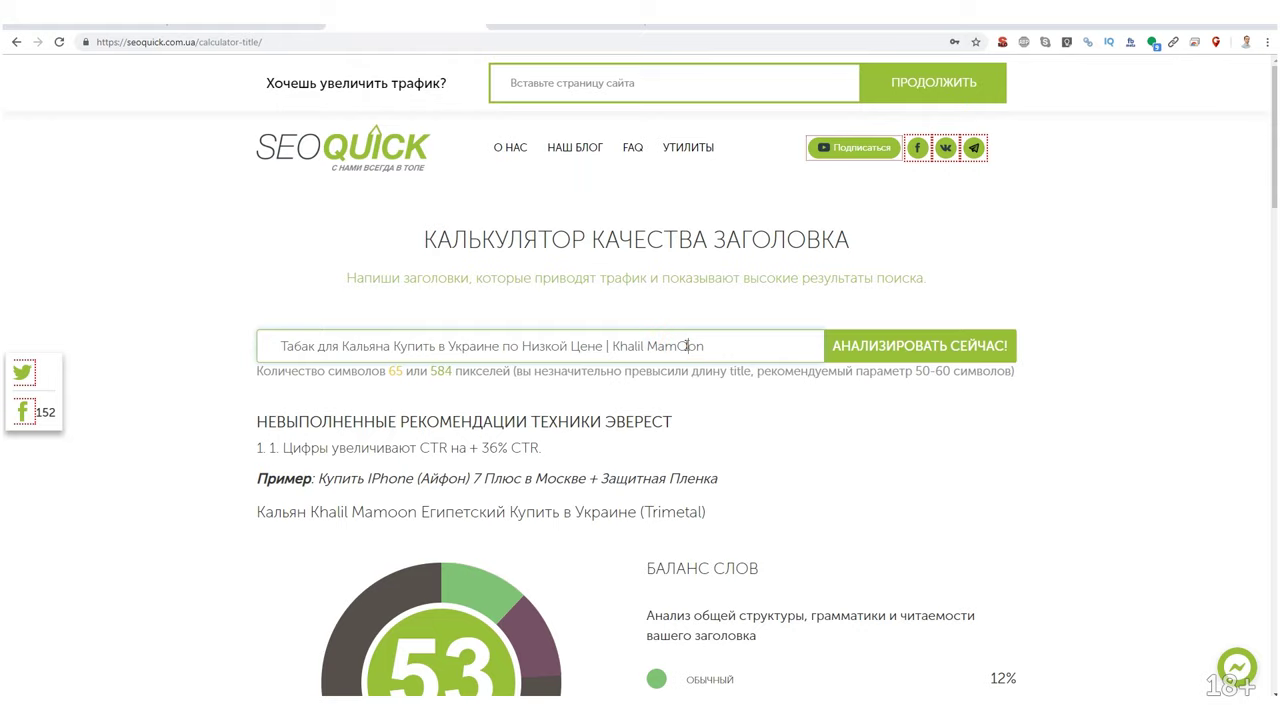
key("BackSpace")
type("o")
Analyse the new title and review its Google preview, first and last words, keywords, mood and recommendations.
left_click(915, 335)
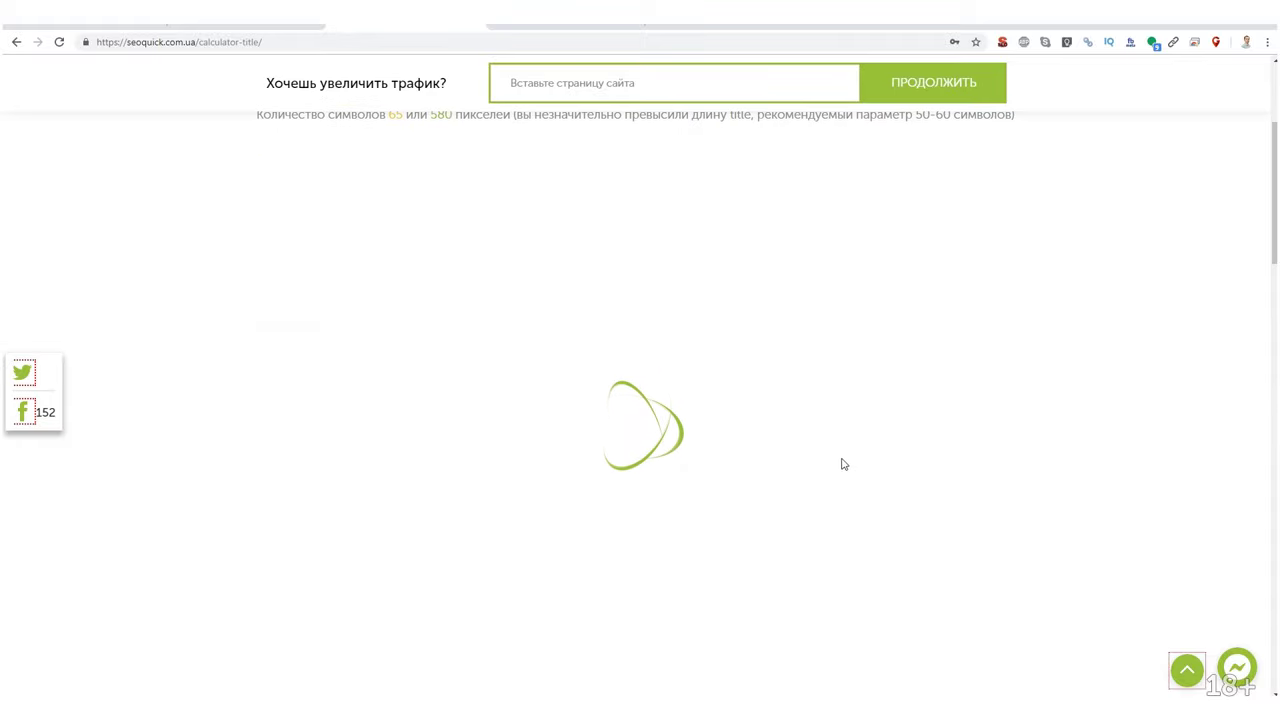
scroll(848, 469, "down", 10)
scroll(842, 491, "down", 8)
scroll(842, 487, "up", 4)
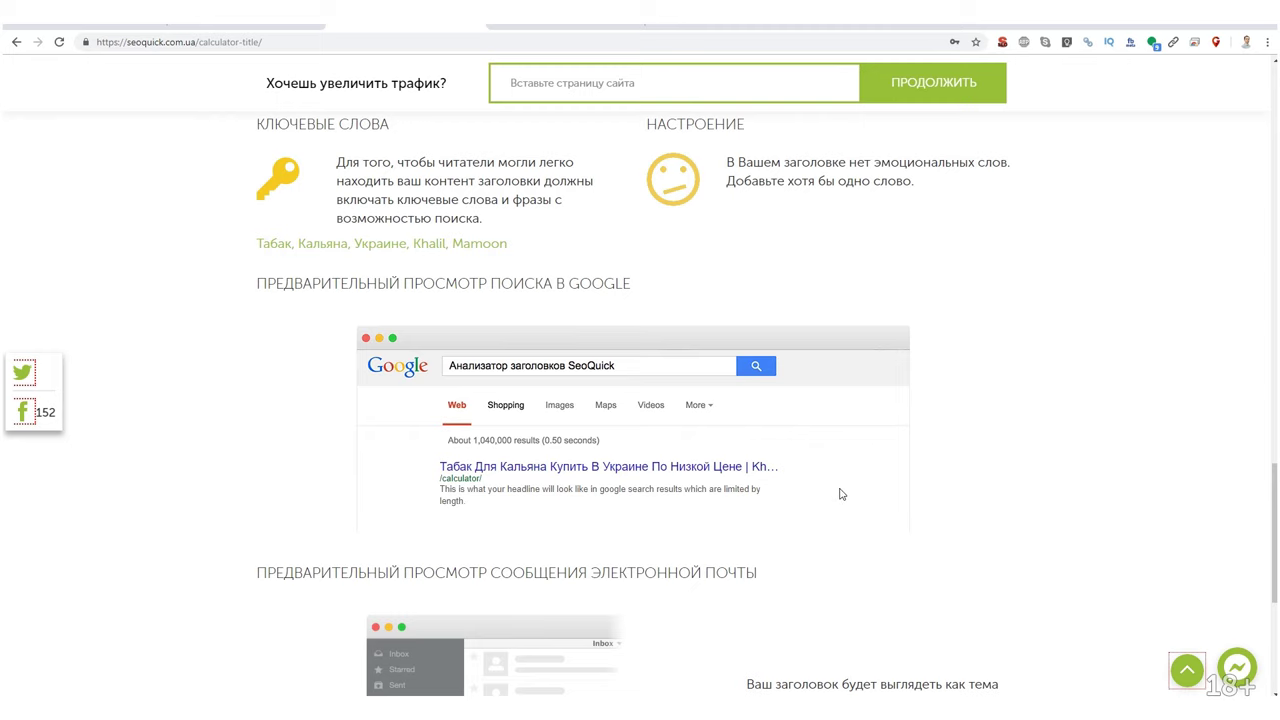
scroll(841, 494, "up", 3)
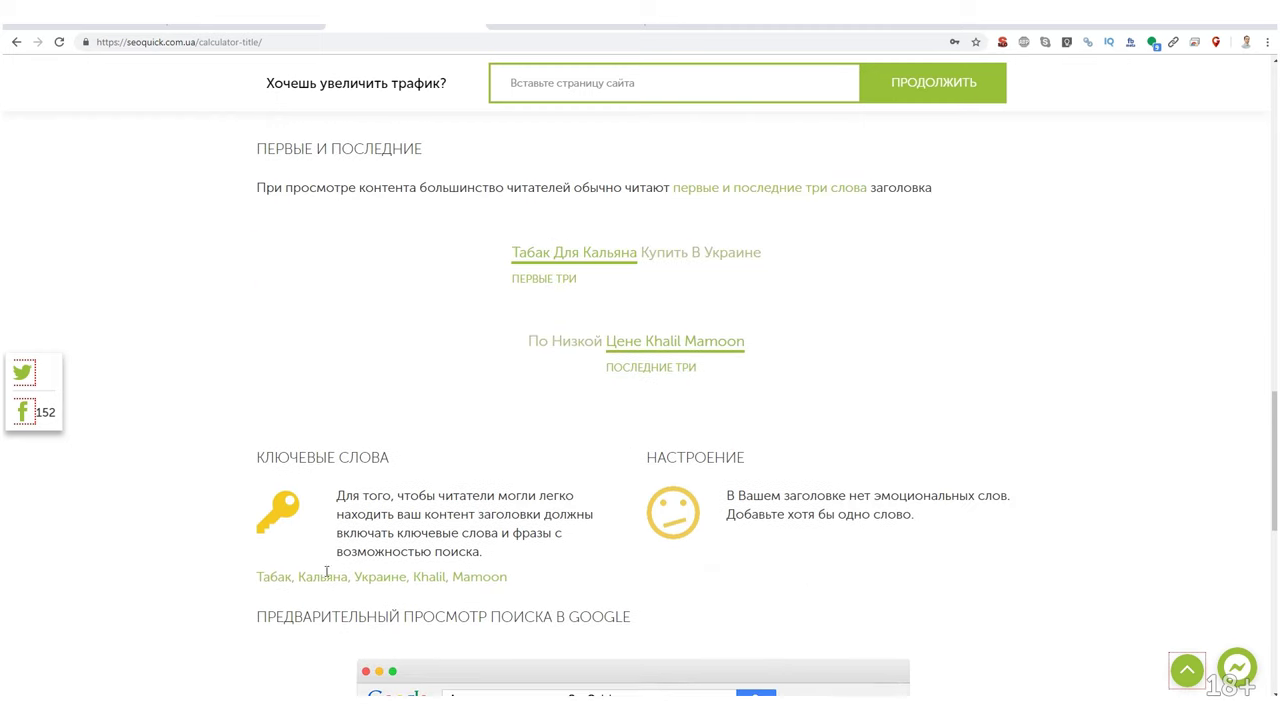
scroll(632, 585, "up", 1)
scroll(632, 582, "up", 15)
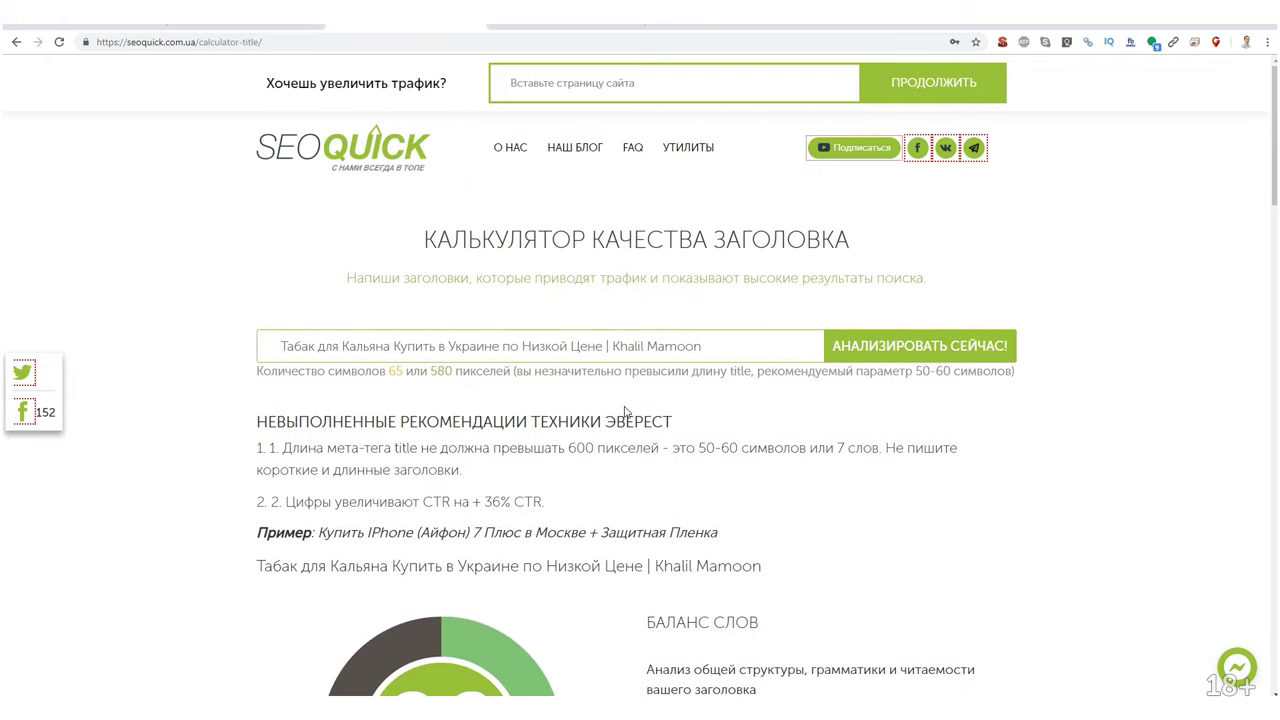
Copy the finished title into the third line of the Notepad++ list and label it "Табак для кальяна".
left_click_drag(718, 350, 175, 327)
key("ctrl+c")
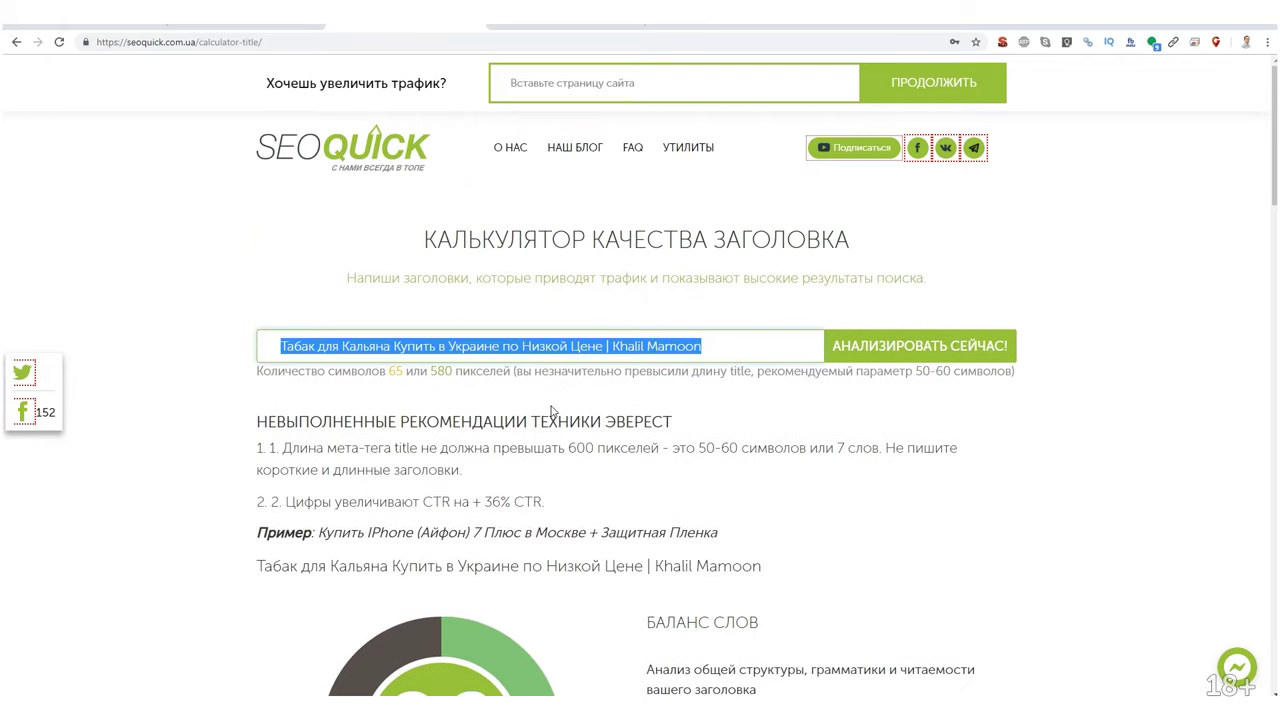
key("alt+Tab")
key("ctrl+v")
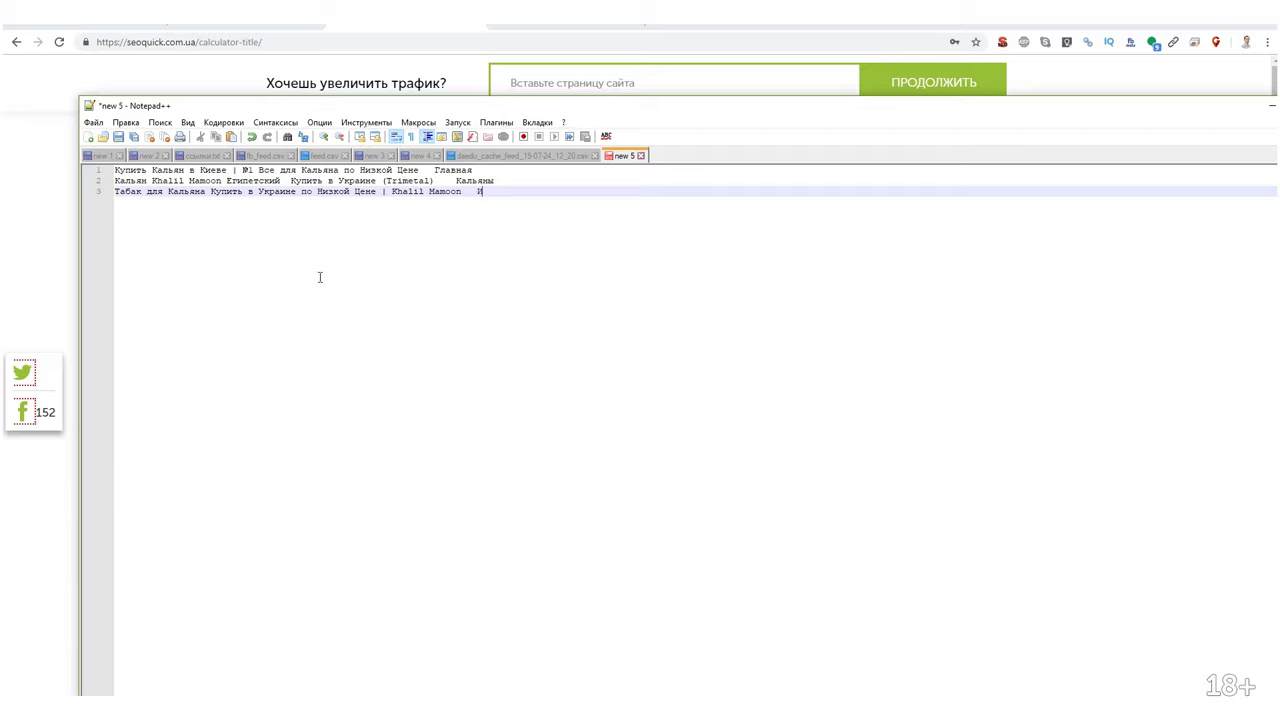
type("Табак для кальяна")
left_click(586, 189)
left_click(15, 200)
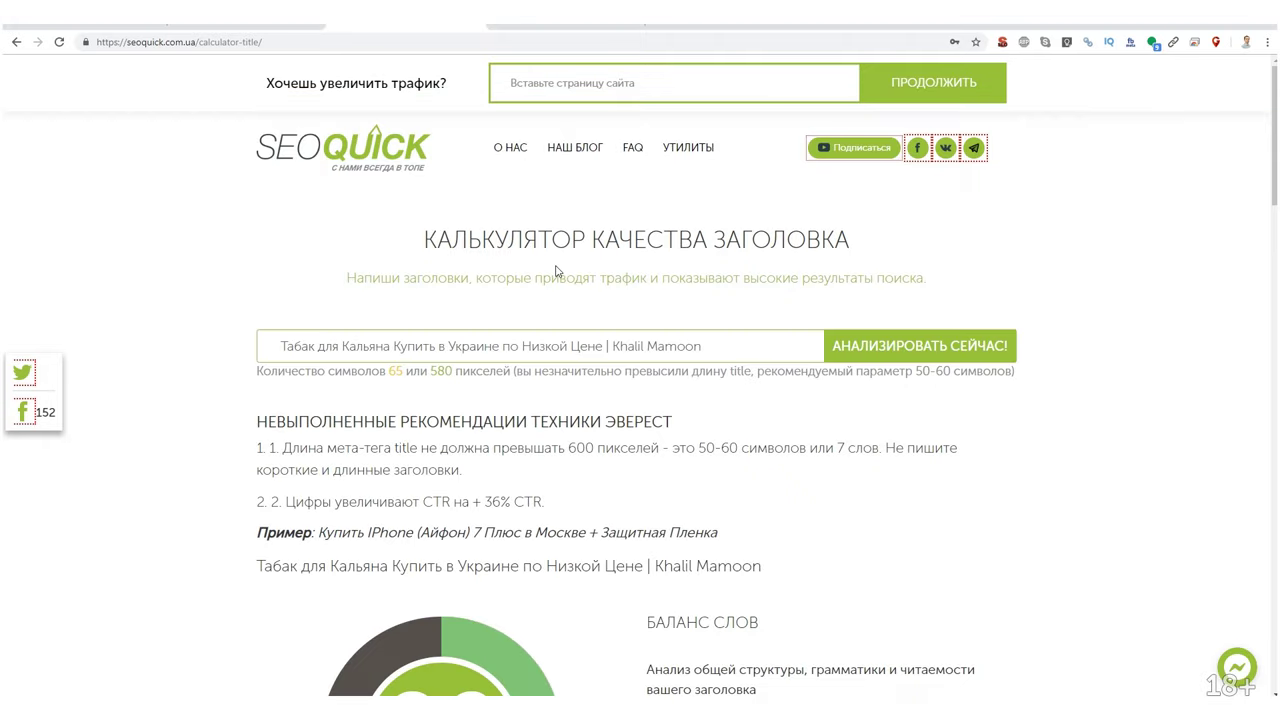
Copy the three labelled title lines from Notepad++ into a new sheet of the Excel keyword workbook and autofit the columns.
key("alt+Tab")
key("alt+Tab")
key("alt+Tab")
key("alt+Tab")
left_click_drag(593, 192, 21, 165)
key("ctrl+c")
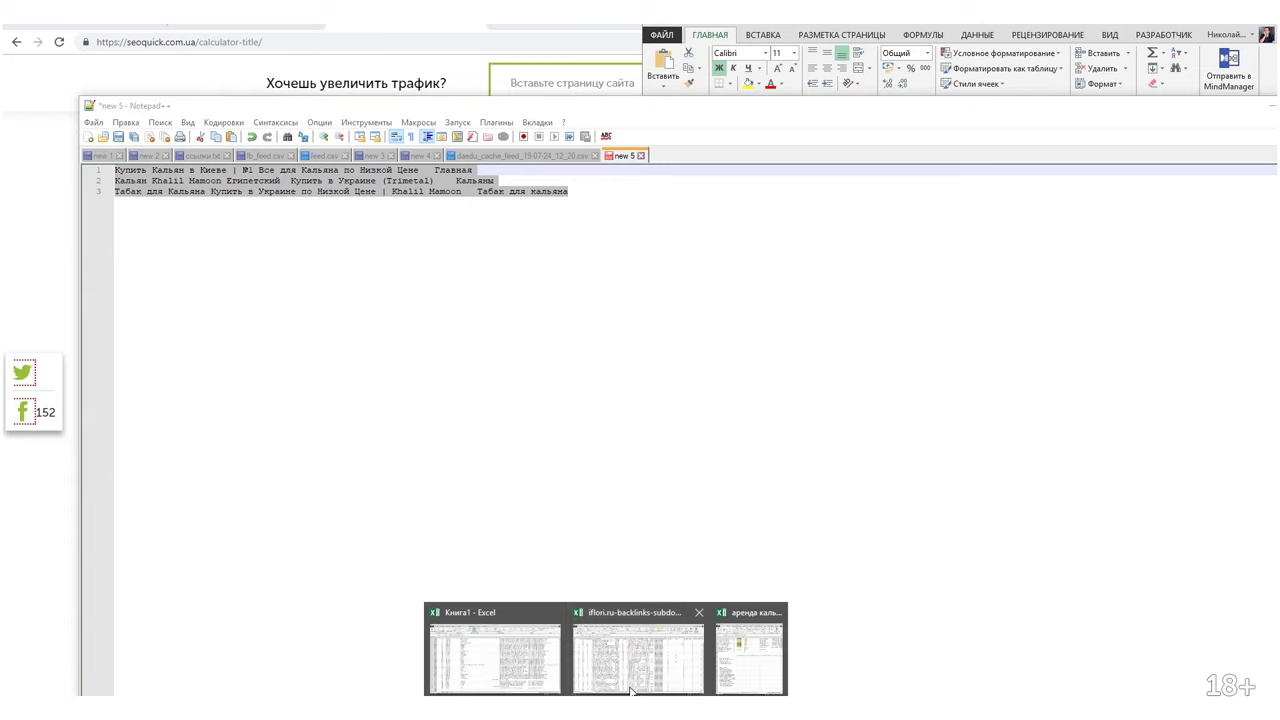
left_click(748, 680)
left_click(897, 677)
key("ctrl+v")
double_click(703, 137)
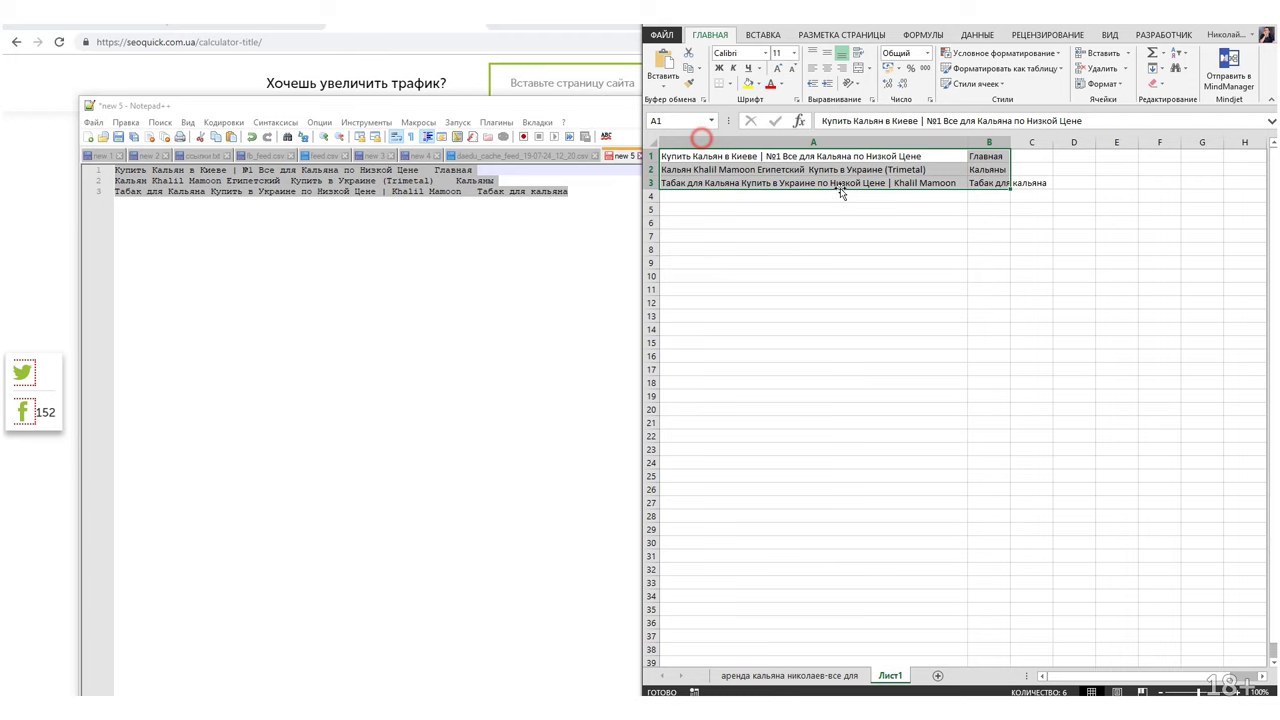
Insert an empty row above the first title row.
right_click(650, 156)
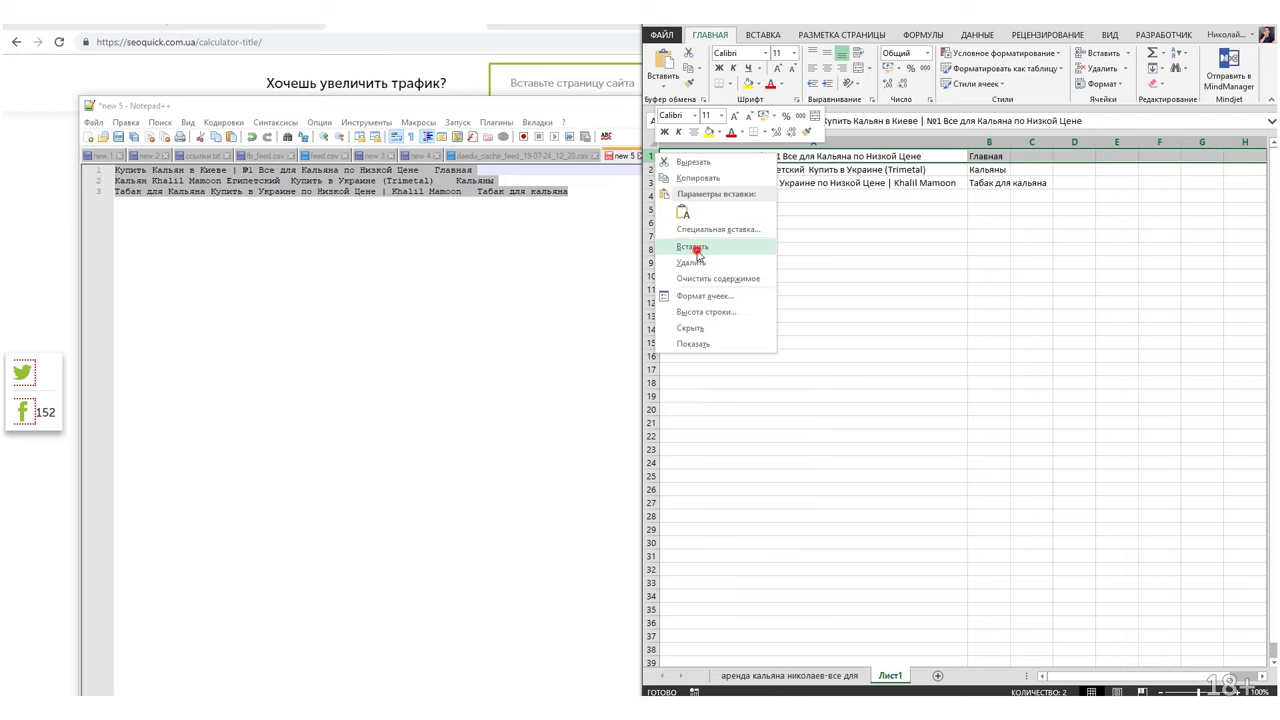
Insert a blank row above the first title row and return to the Google results for 'Табак для Кальяна Купить в Украине'.
left_click(692, 246)
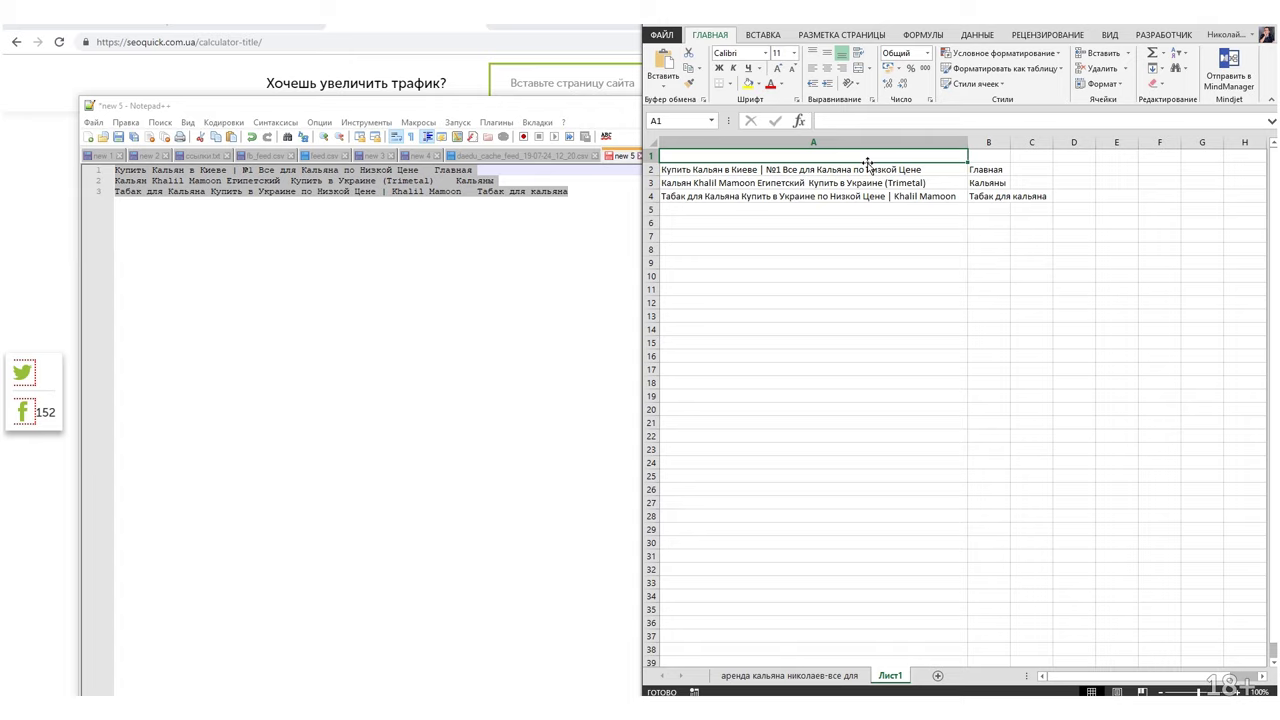
left_click(310, 34)
left_click(565, 30)
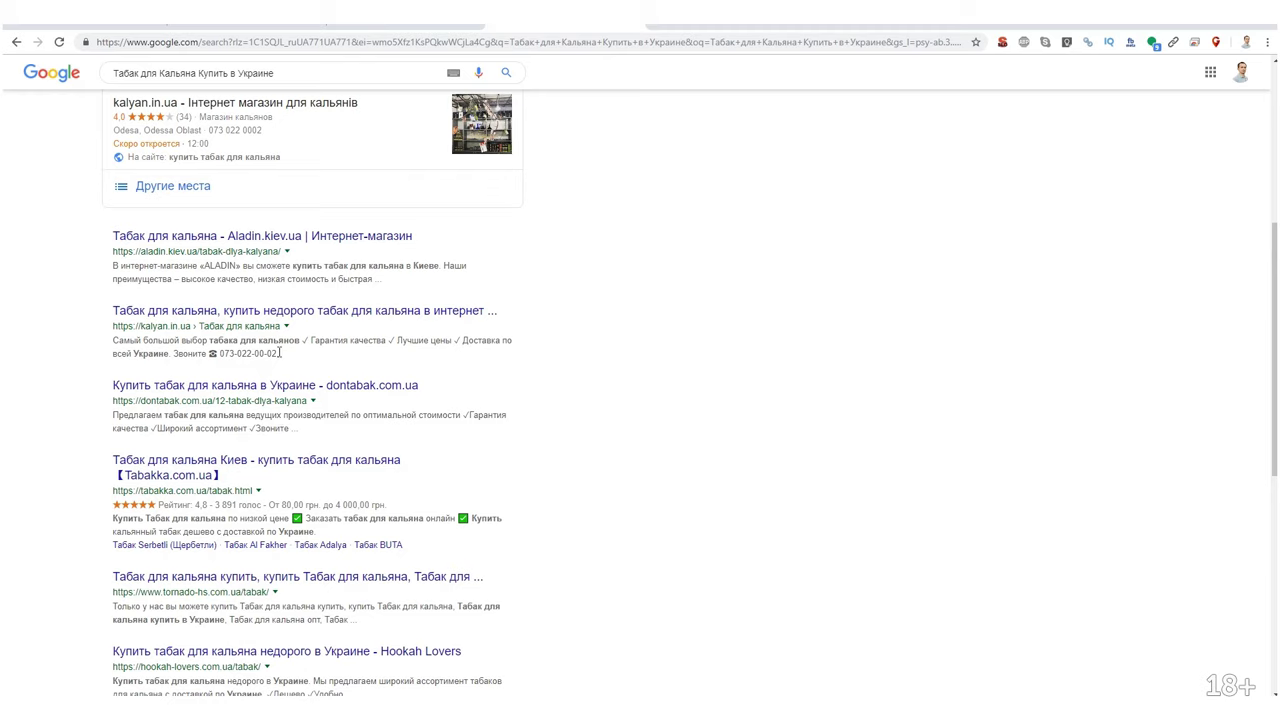
Examine how the competing shops word their description snippets in the Google results, starting with kalyan.in.ua.
left_click_drag(279, 353, 113, 347)
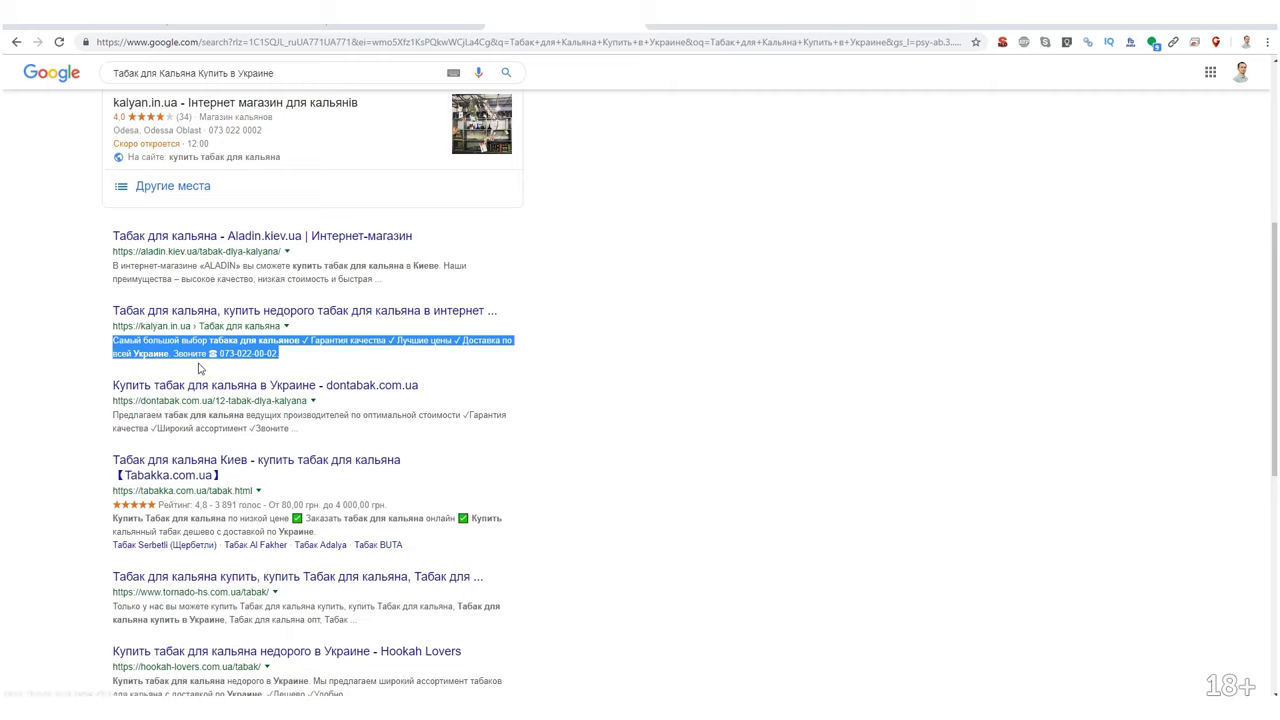
left_click(145, 366)
left_click_drag(207, 338, 270, 354)
left_click(285, 345)
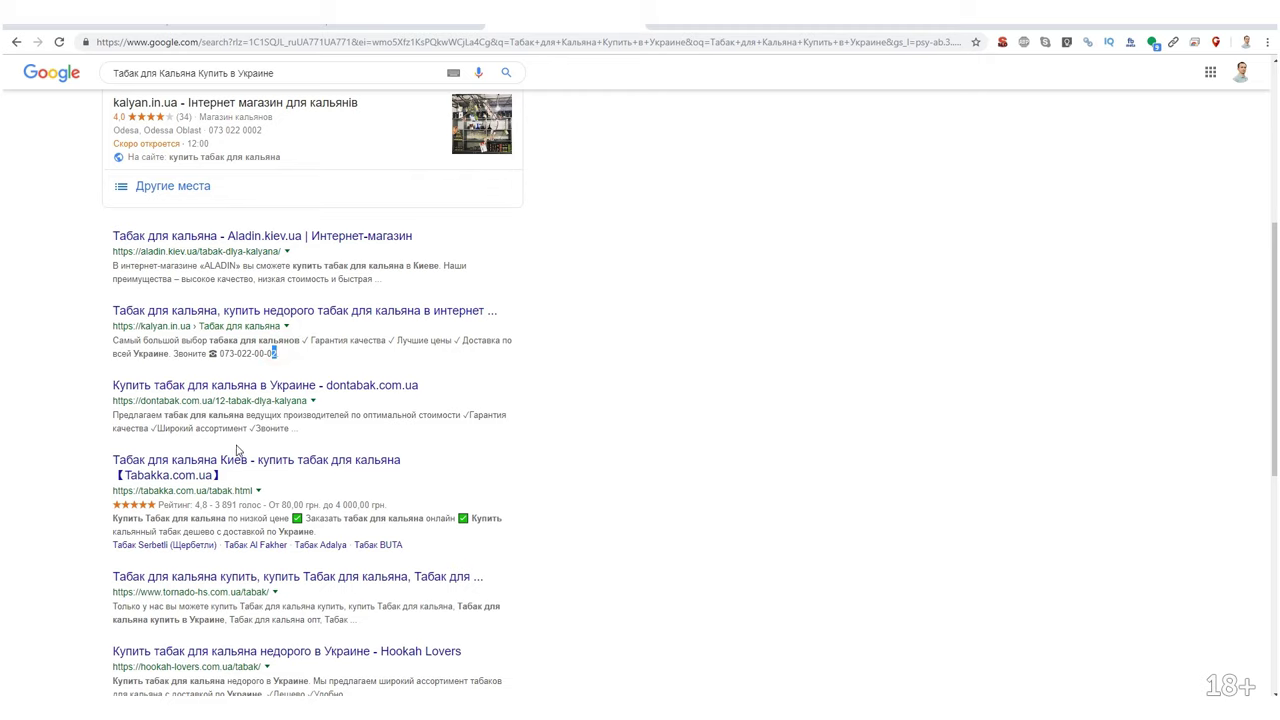
scroll(345, 338, "up", 1)
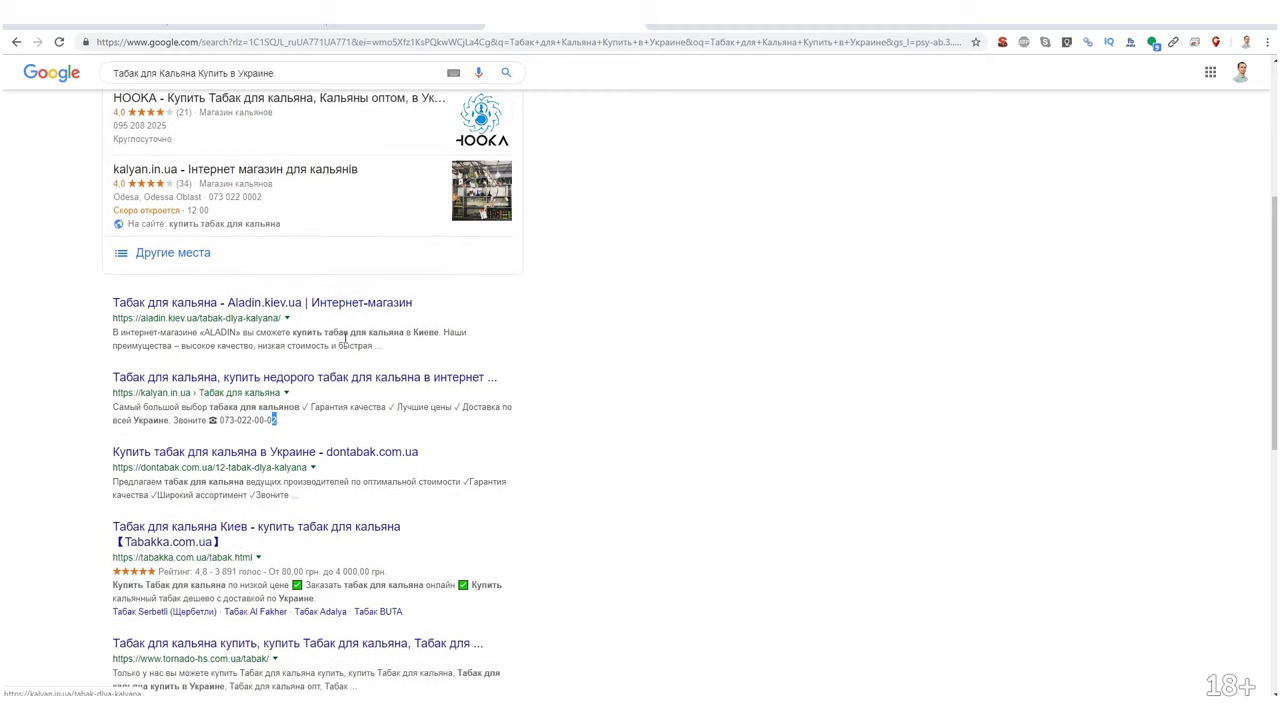
scroll(386, 357, "up", 1)
scroll(298, 535, "down", 6)
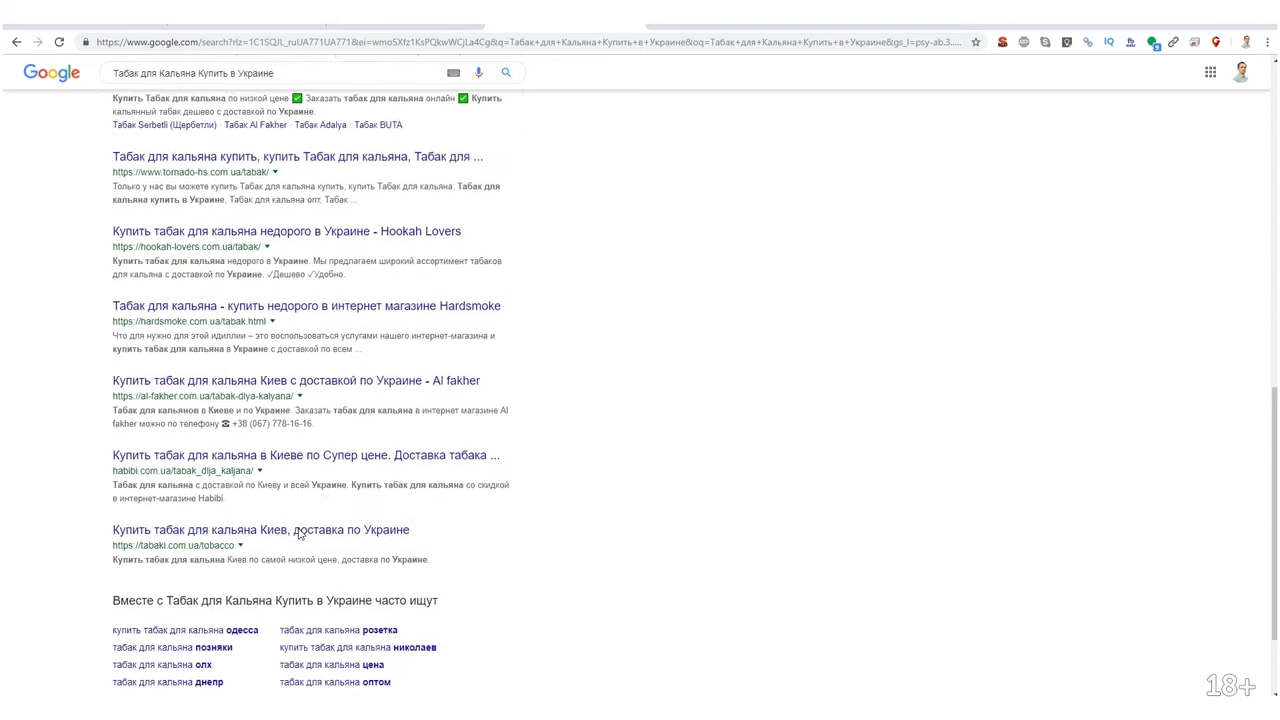
scroll(298, 535, "up", 1)
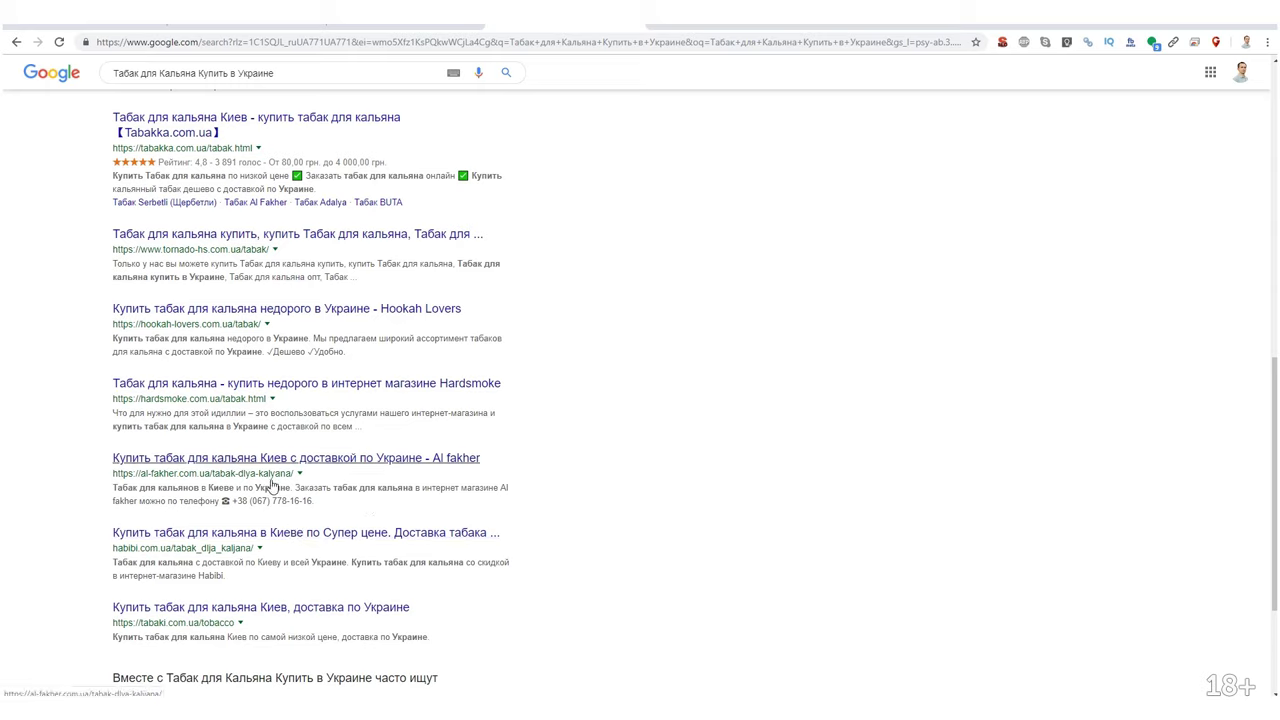
scroll(300, 500, "up", 2)
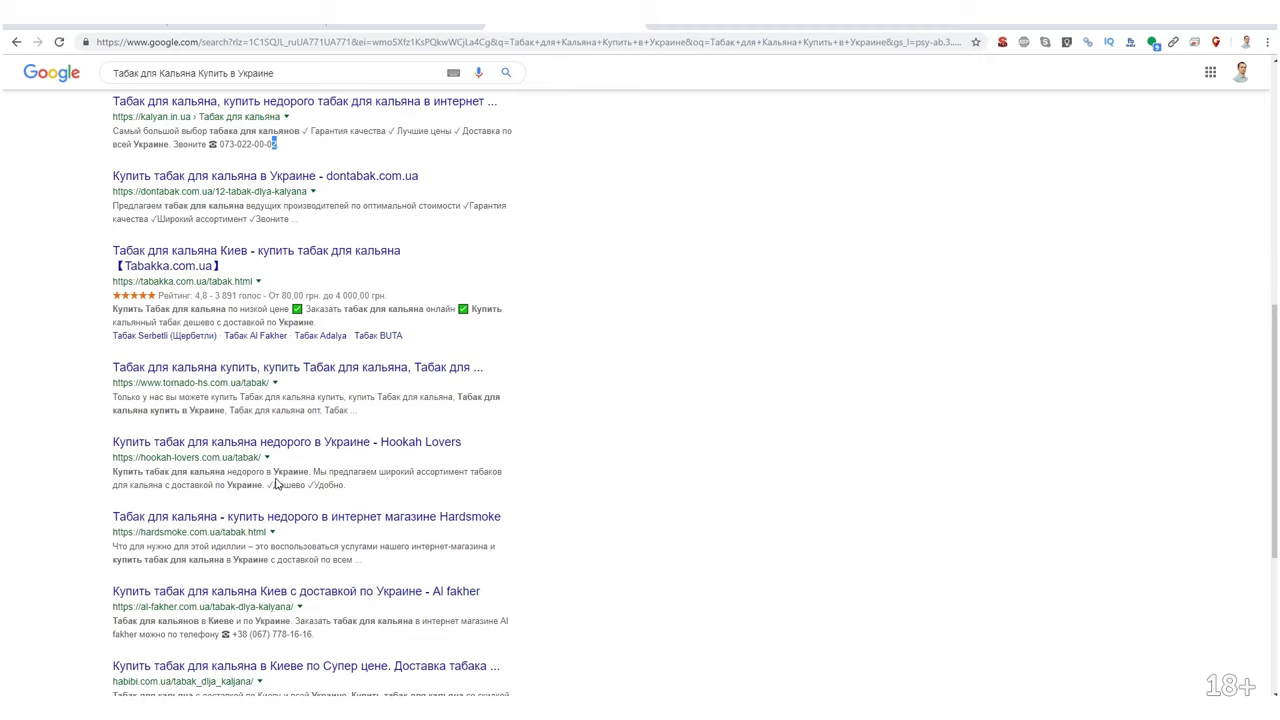
Copy the full Hookah Lovers description snippet from the search results into cell C2 of the Excel sheet.
left_click_drag(347, 486, 313, 471)
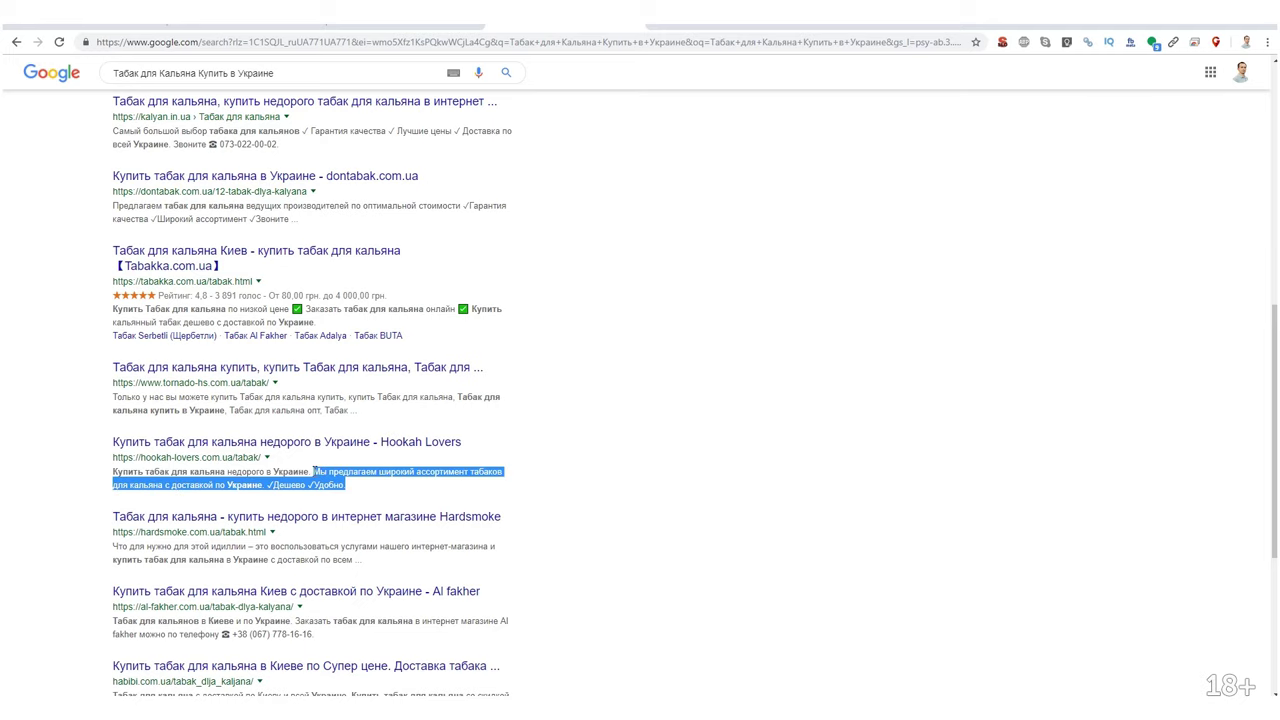
scroll(395, 575, "up", 5)
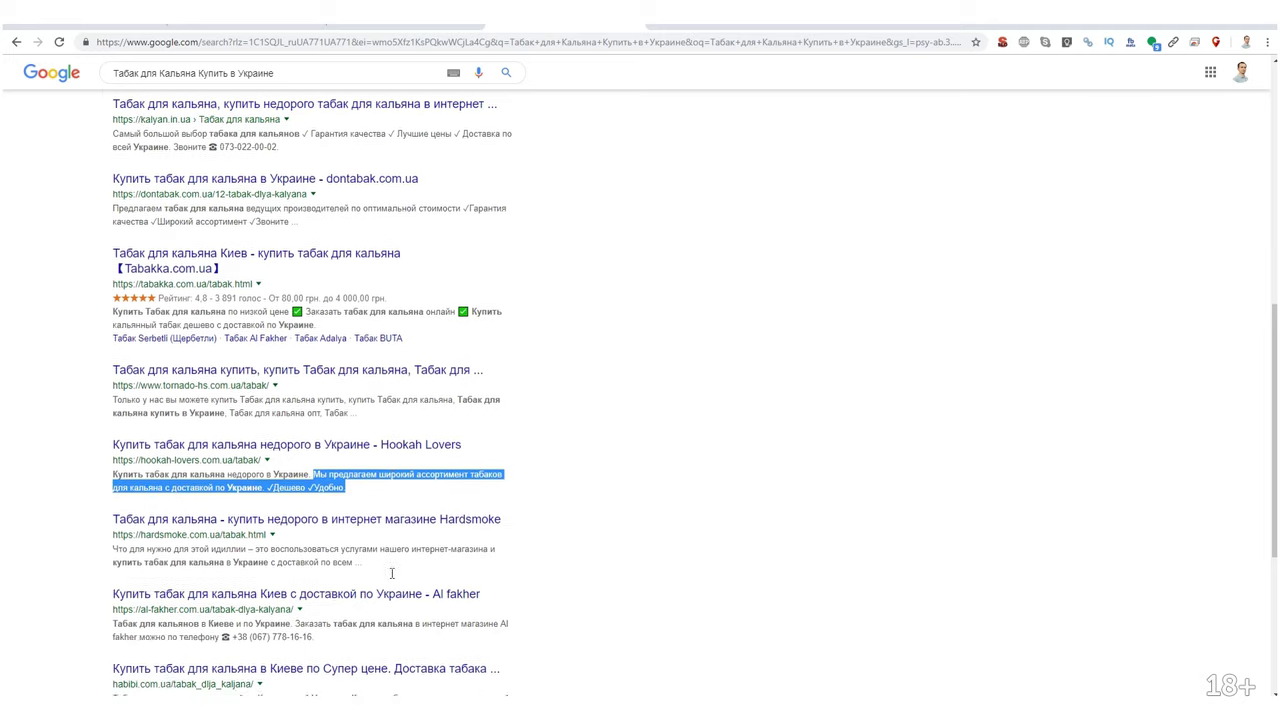
scroll(395, 578, "down", 5)
left_click(350, 485)
left_click_drag(350, 485, 113, 471)
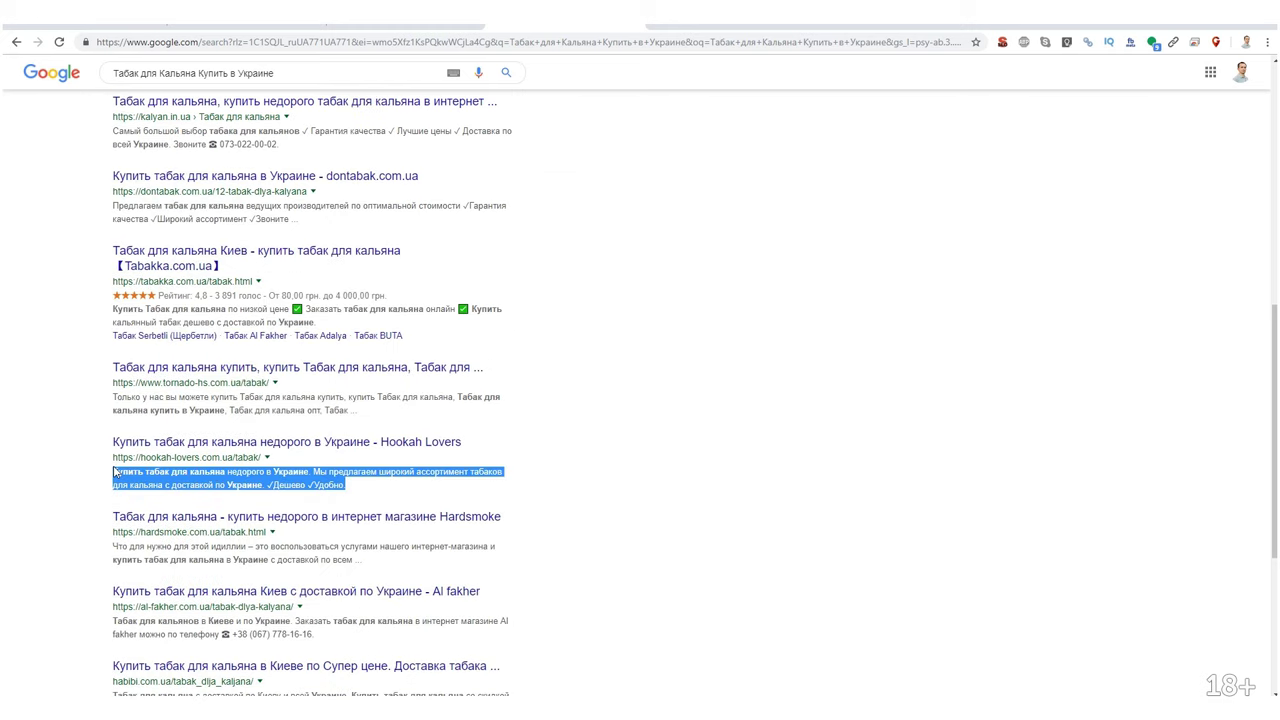
key("alt+Tab")
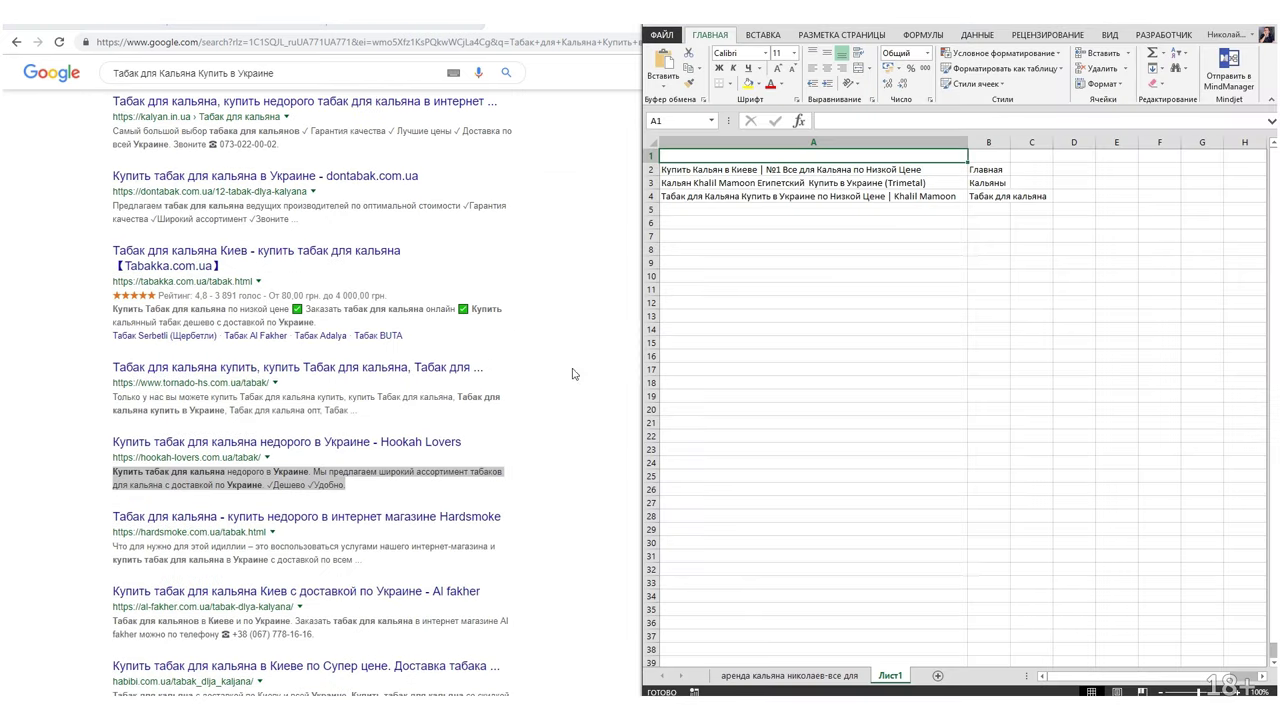
left_click(1030, 170)
key("F2")
key("ctrl+v")
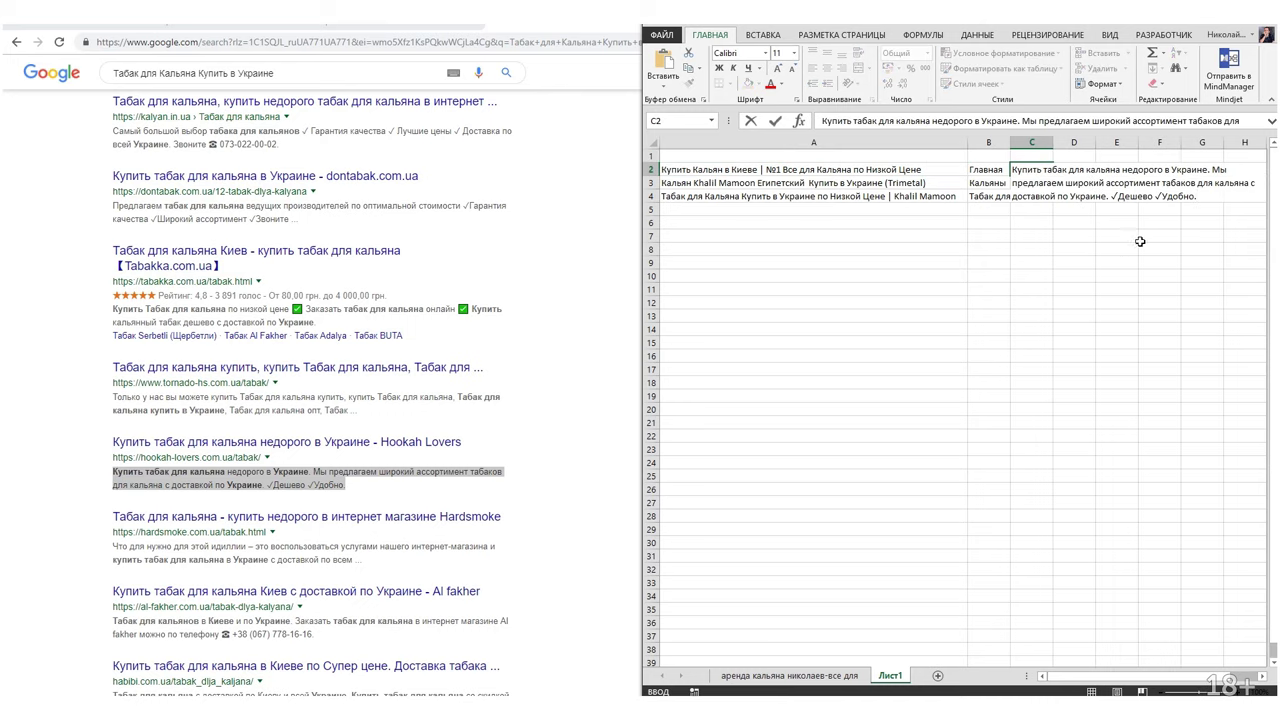
key("Return")
key("Up")
key("Right")
key("Right")
key("Right")
key("Right")
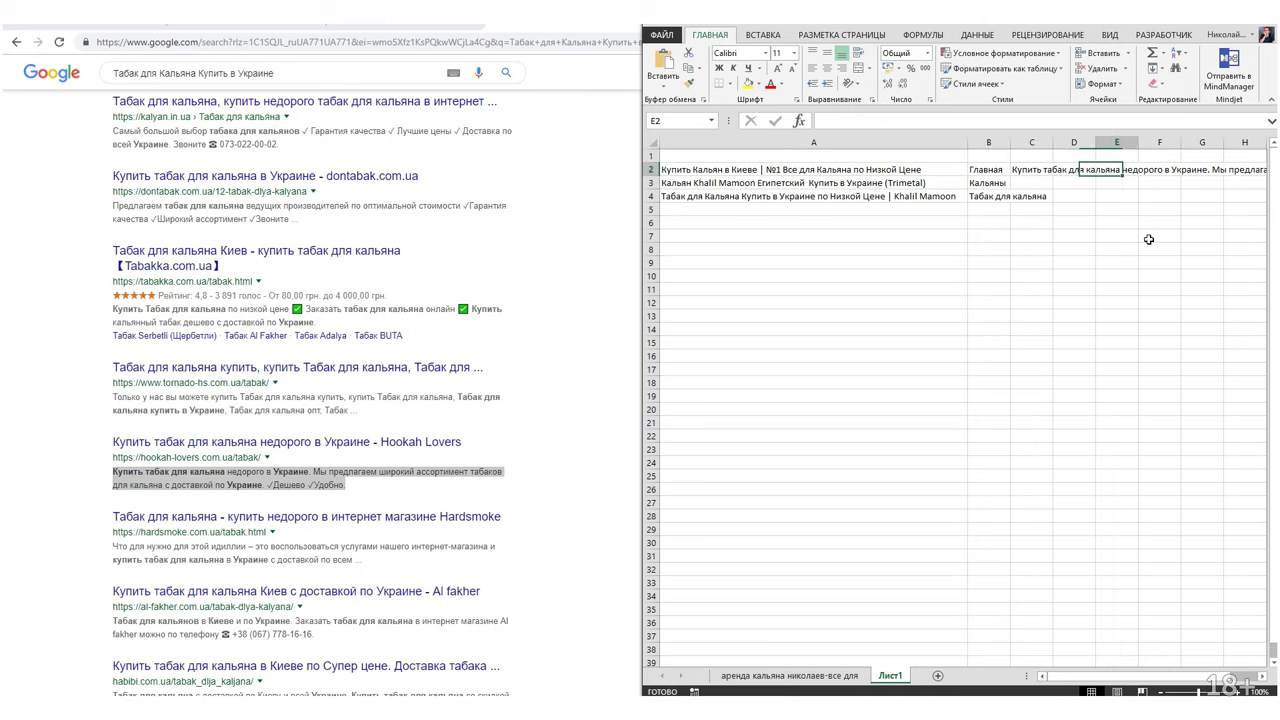
key("Left")
key("Left")
key("Left")
key("Left")
key("Left")
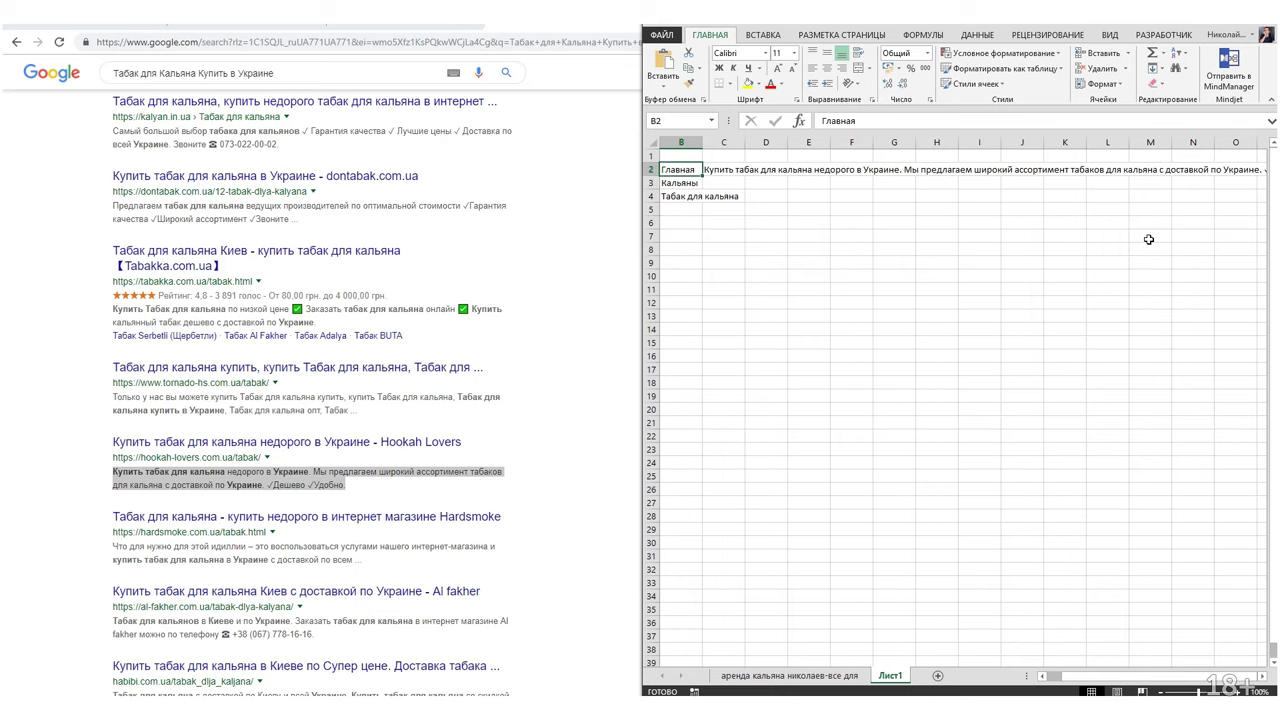
Remove the opening word 'Купить' from the description in C2 so that it starts with a capitalised 'Табак'.
key("Right")
key("F2")
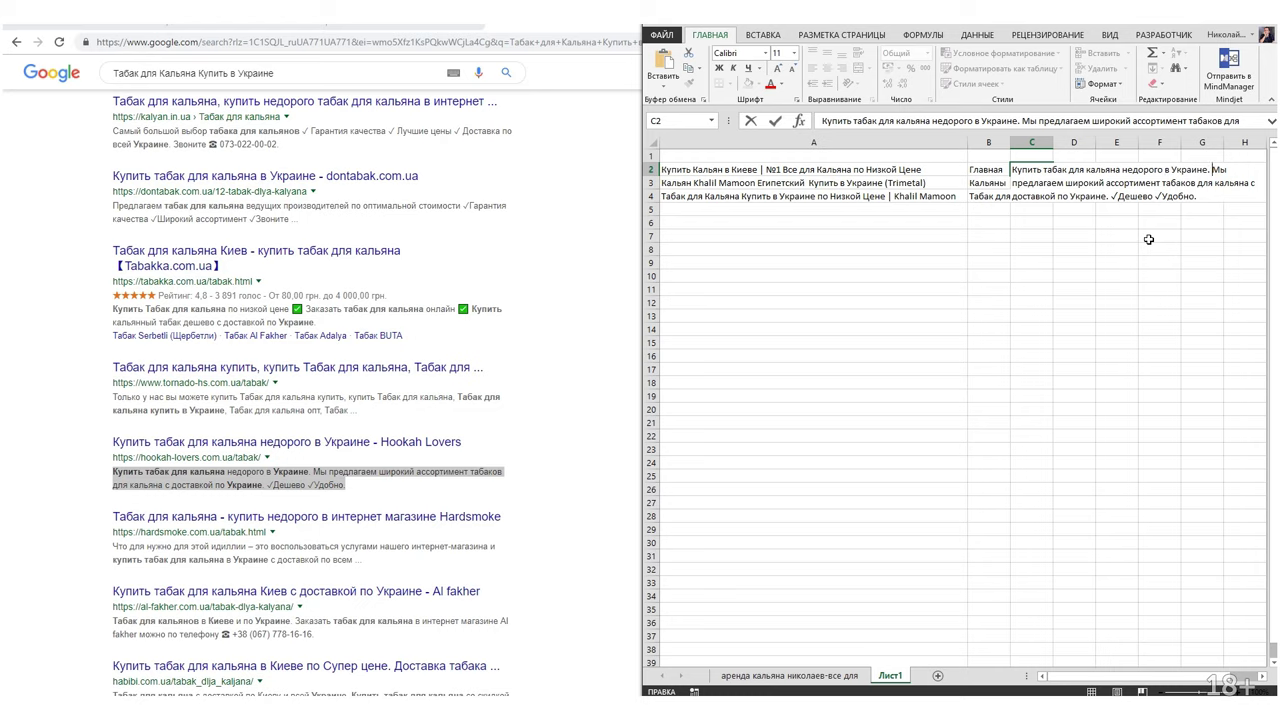
key("shift+Home")
key("Delete")
key("Delete")
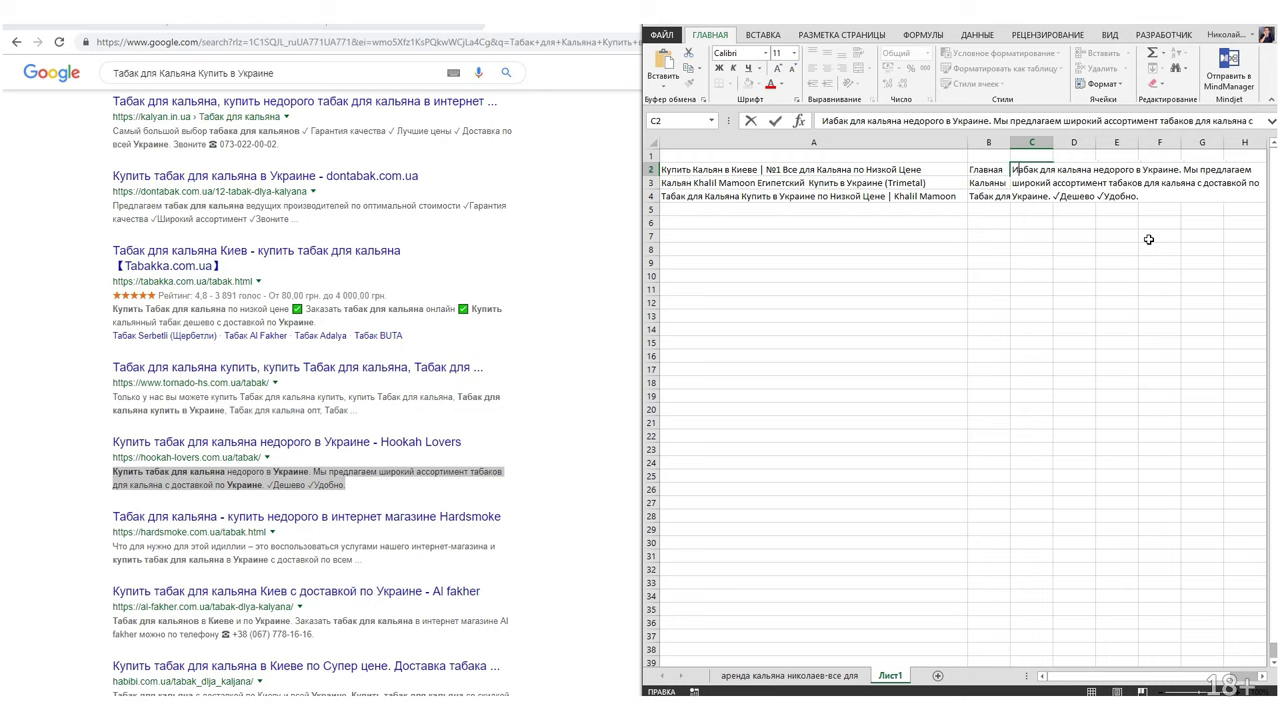
type("Т")
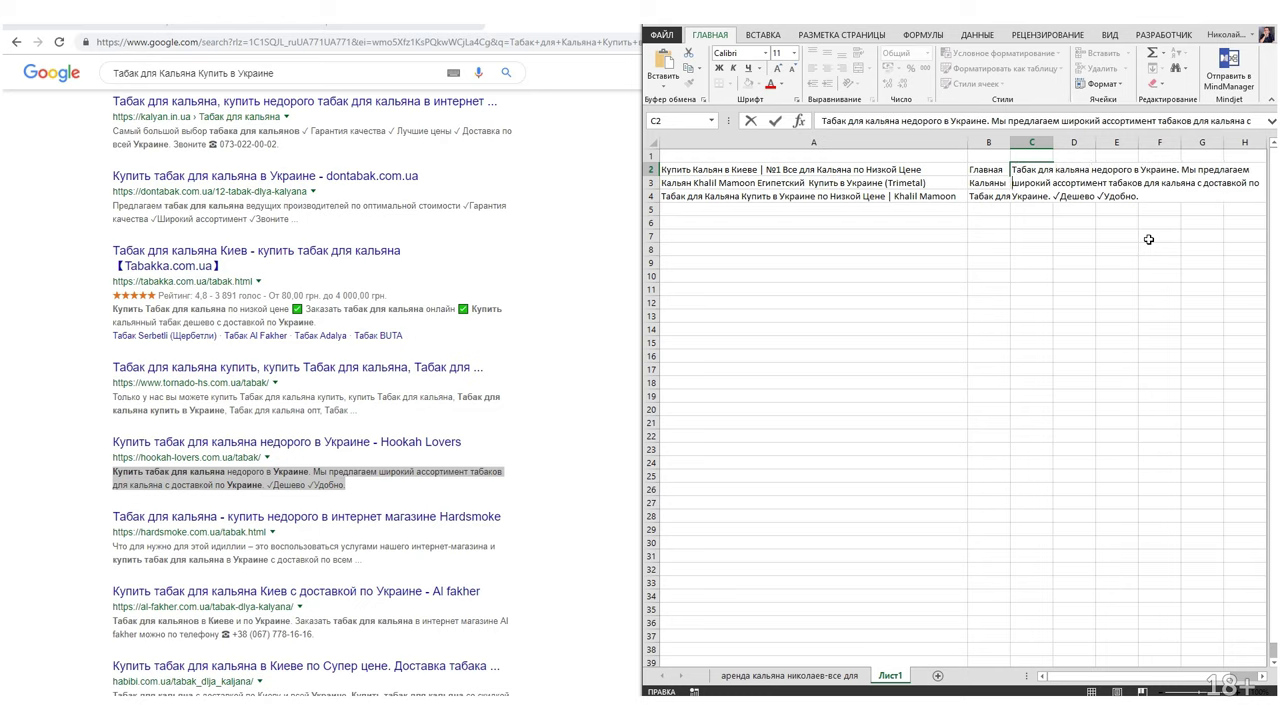
Add 'купить по низкой цене' after 'Табак для кальяна недорого в Украине' in the C2 description.
type(" купить п")
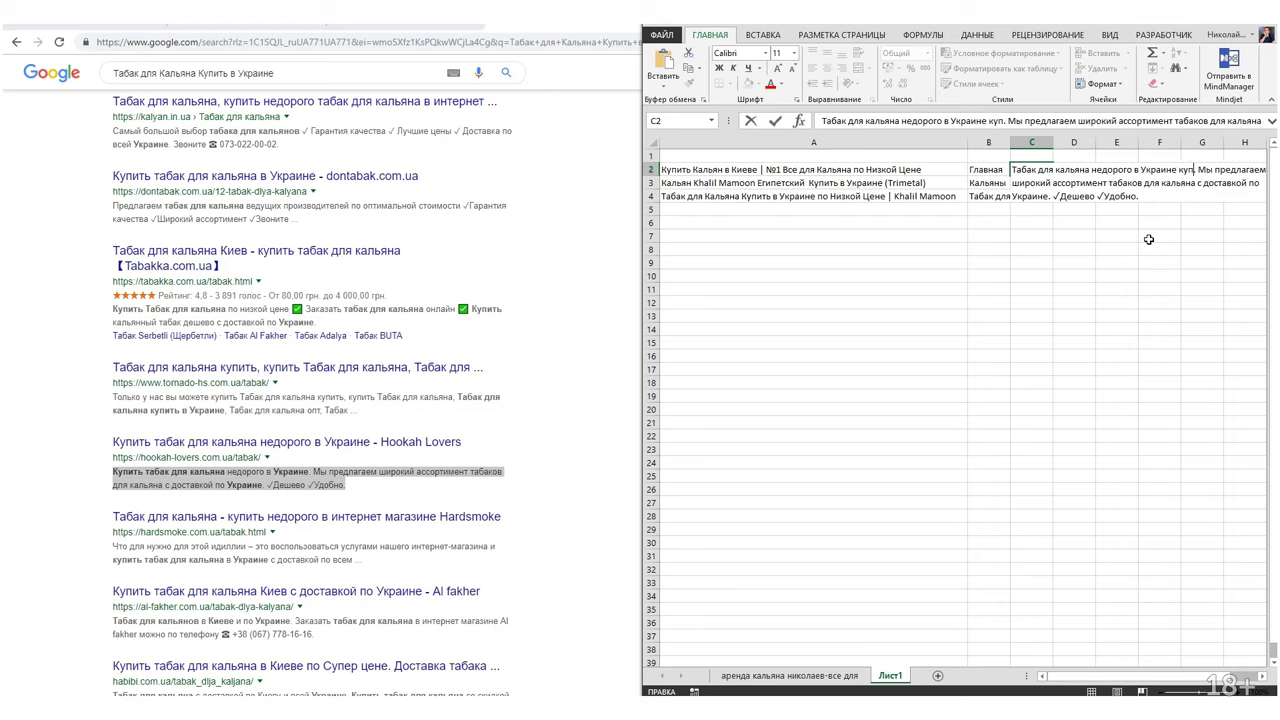
type("о низкой уене")
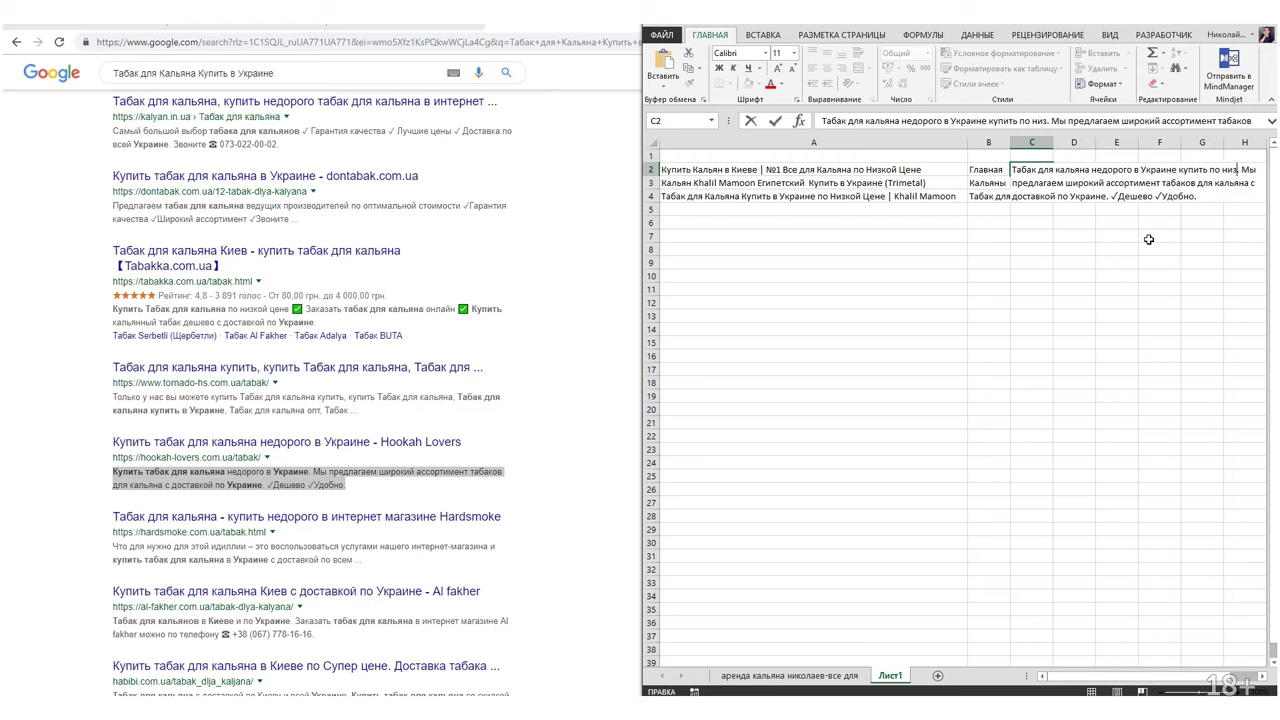
key("BackSpace")
key("BackSpace")
key("BackSpace")
key("BackSpace")
type("цеен")
key("BackSpace")
type("к")
key("BackSpace")
key("BackSpace")
key("BackSpace")
type("не")
key("BackSpace")
key("BackSpace")
type("е")
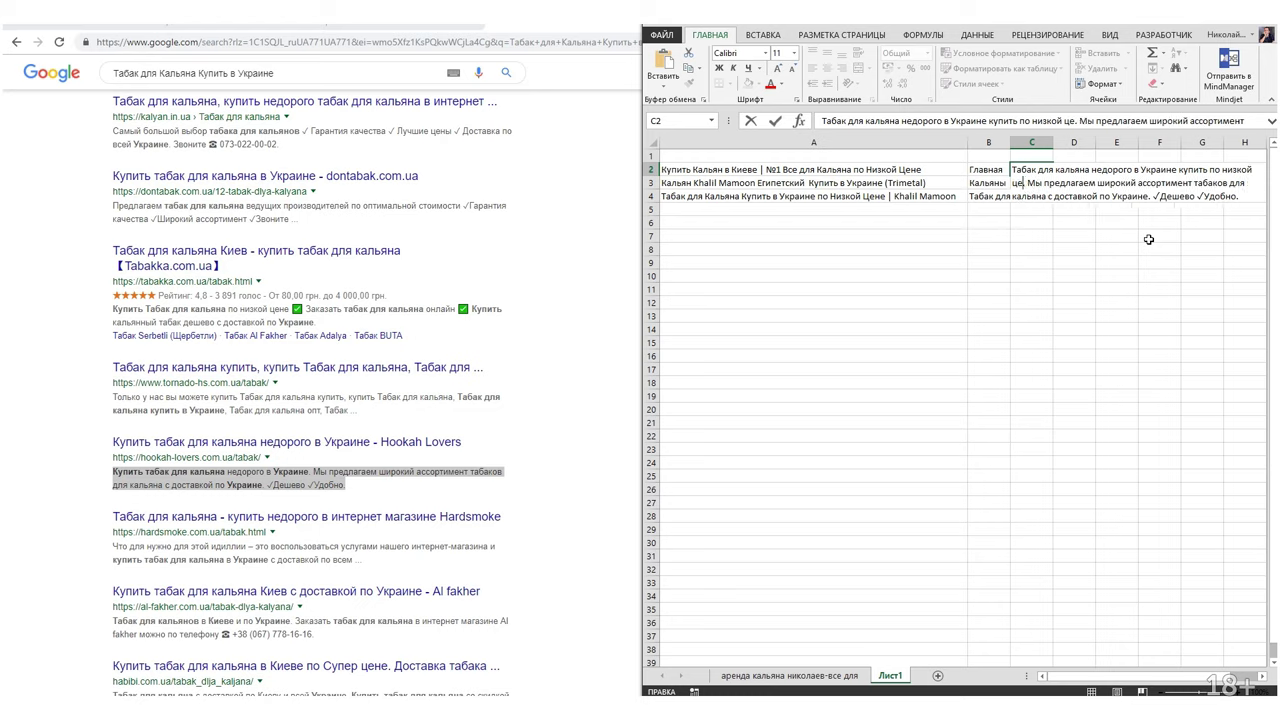
type("не")
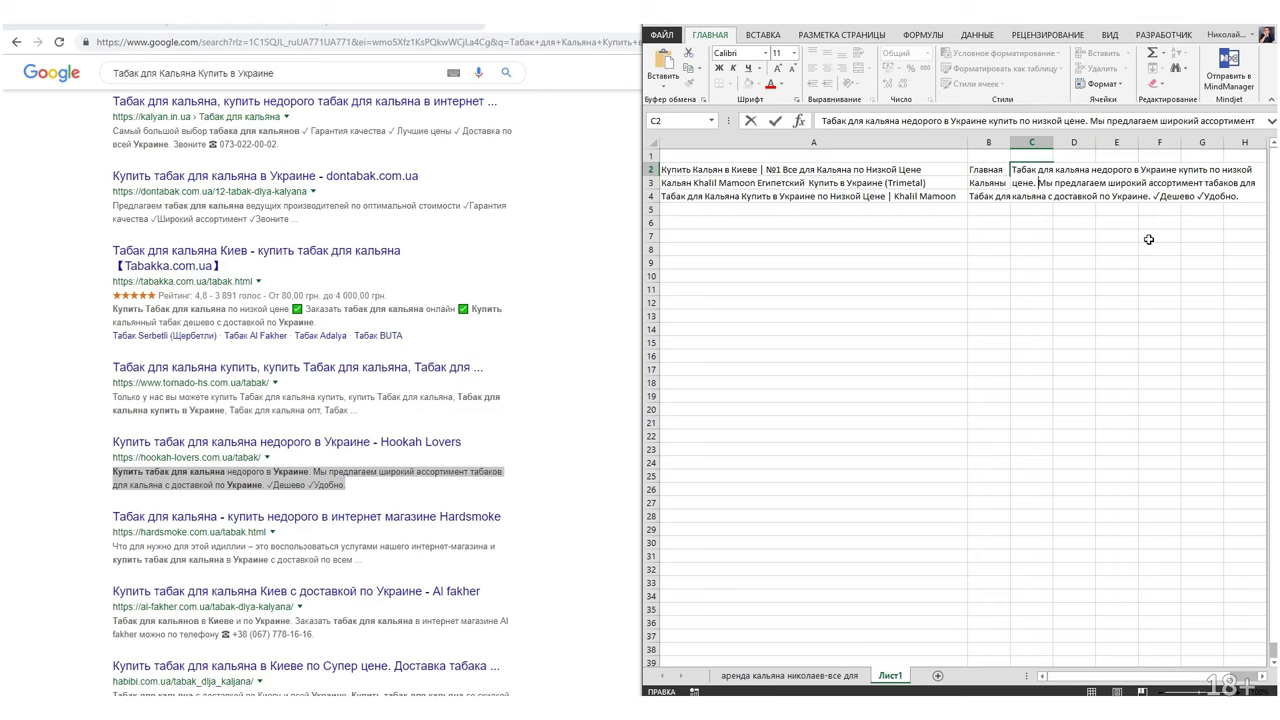
Replace 'Мы предлагаем широкий ассортимент табаков для кальяна с доставкой' in C2 with 'Доставка'.
key("shift+Down")
key("shift+Right")
key("shift+Right")
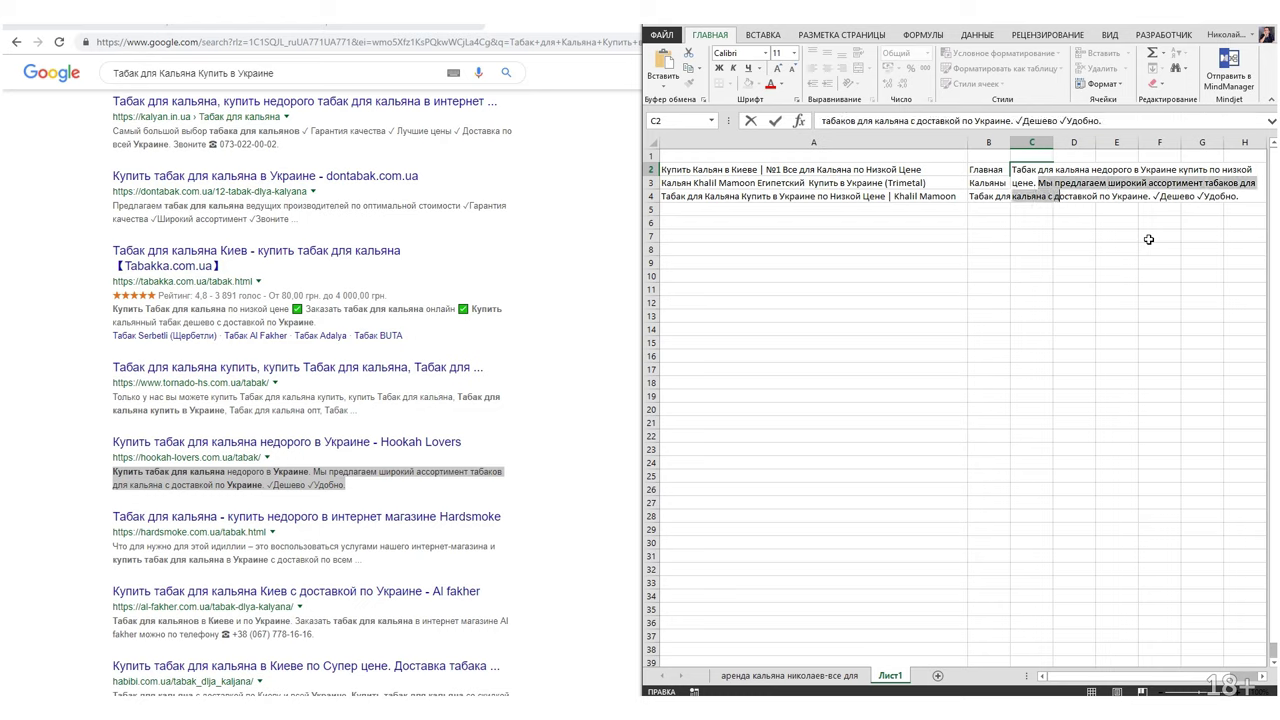
key("shift+Right")
key("shift+Right")
type("Д")
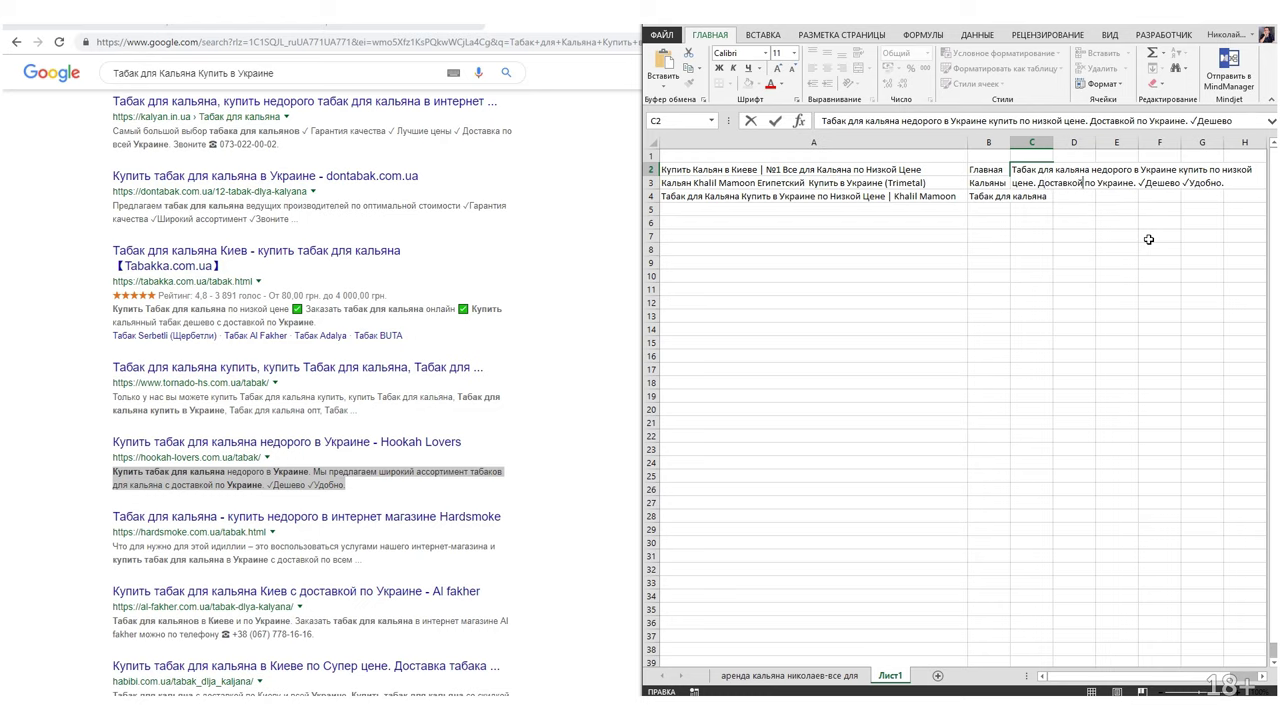
key("BackSpace")
key("BackSpace")
type("а")
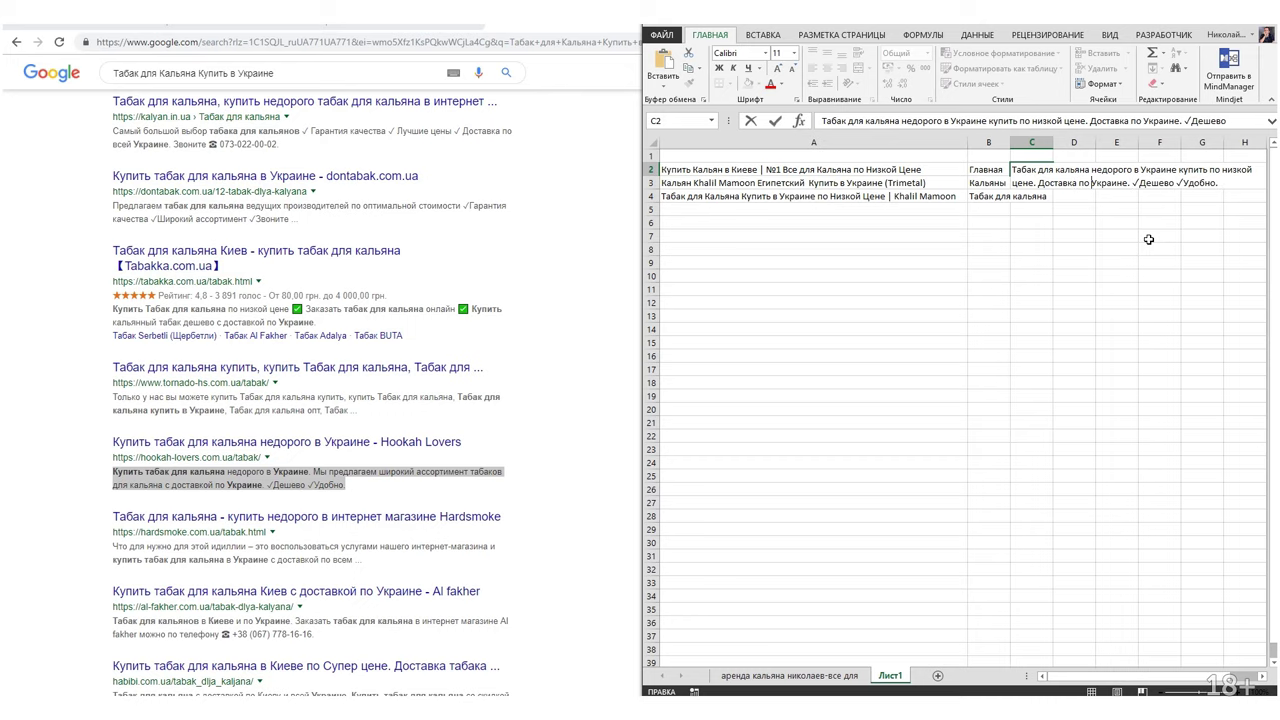
Put a ✓ before 'Доставка по Украине' in C2 and append '✓Гарантия качества товара' to the end of the description.
key("Delete")
type("✓")
type("✓")
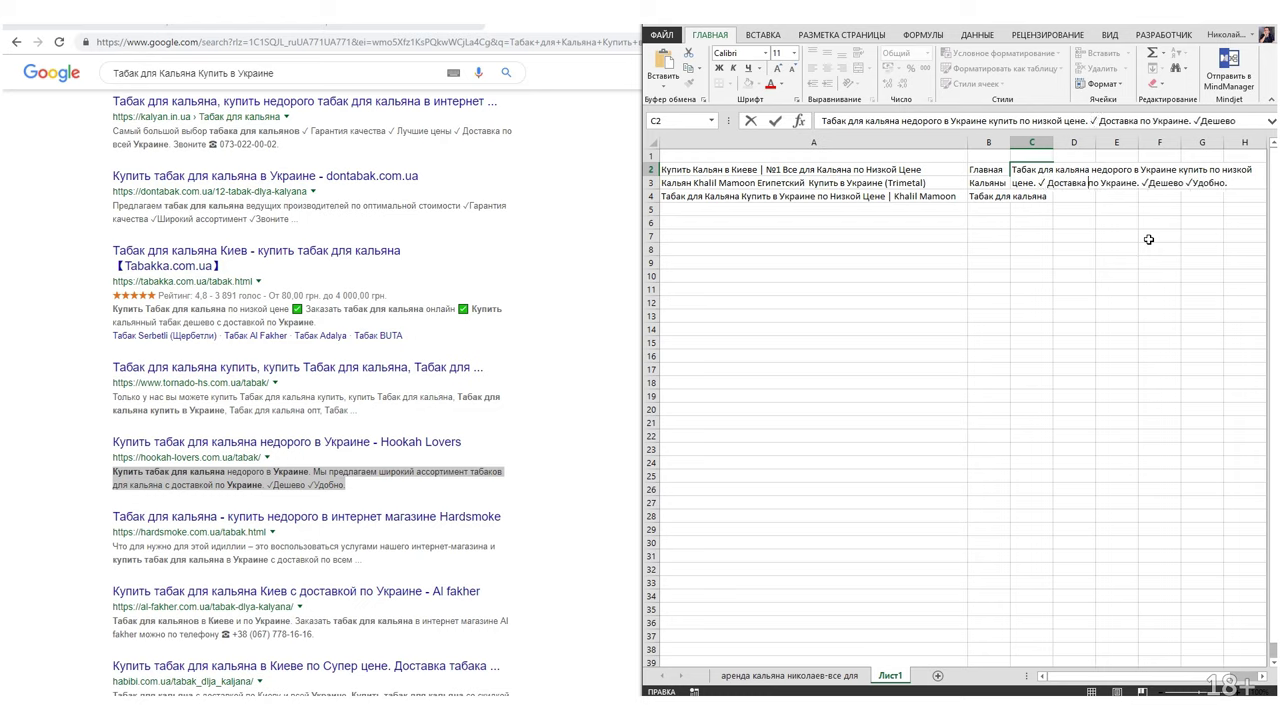
key("End")
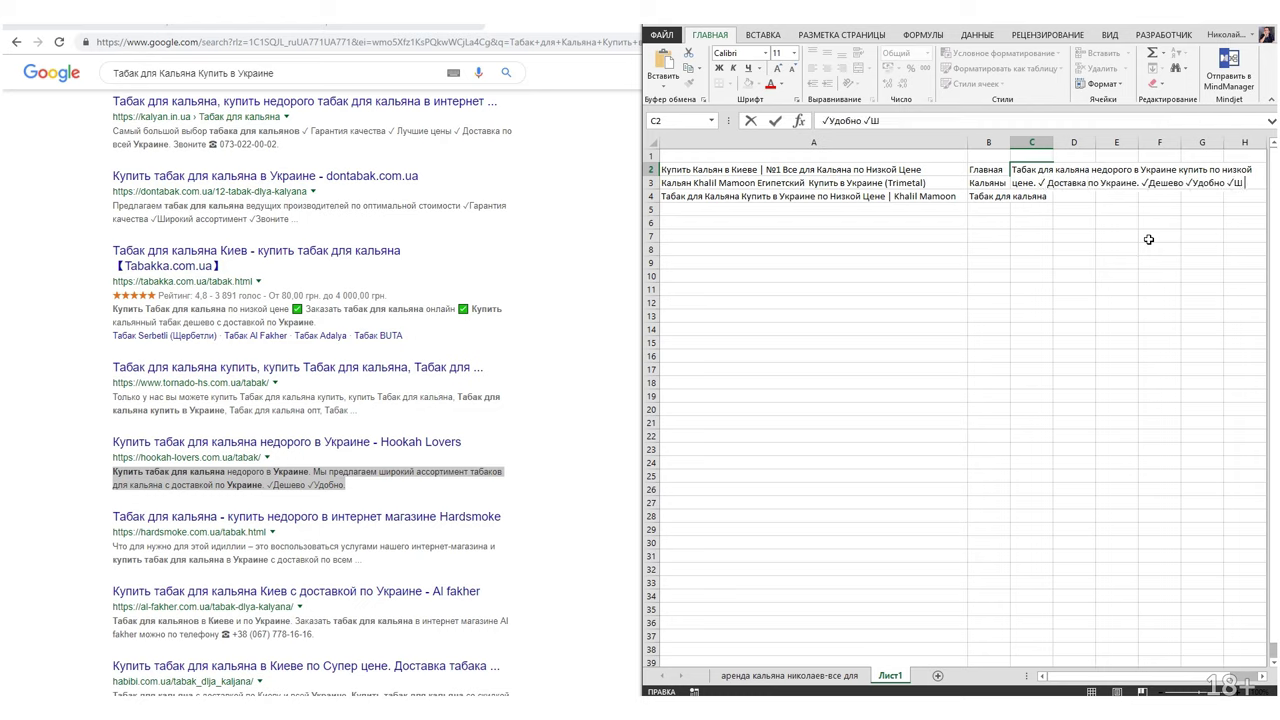
type("Гарантия")
type(" качества товара")
key("Return")
key("Up")
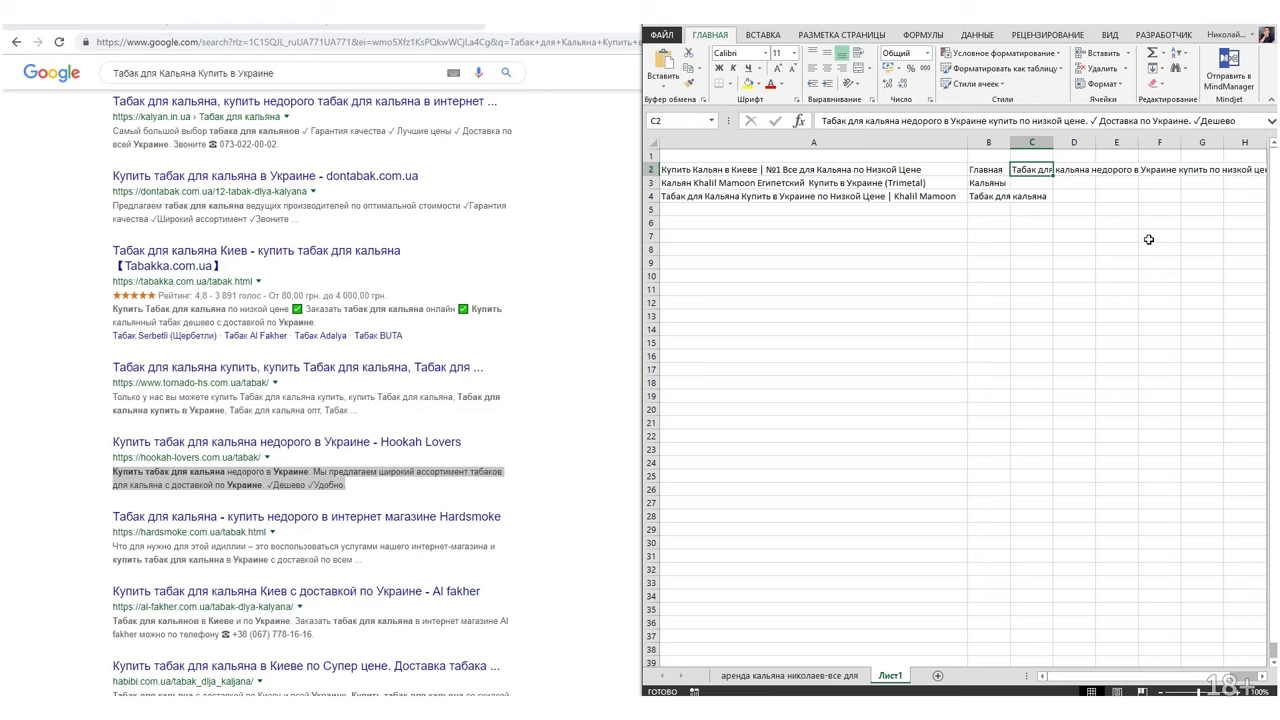
key("Down")
key("Left")
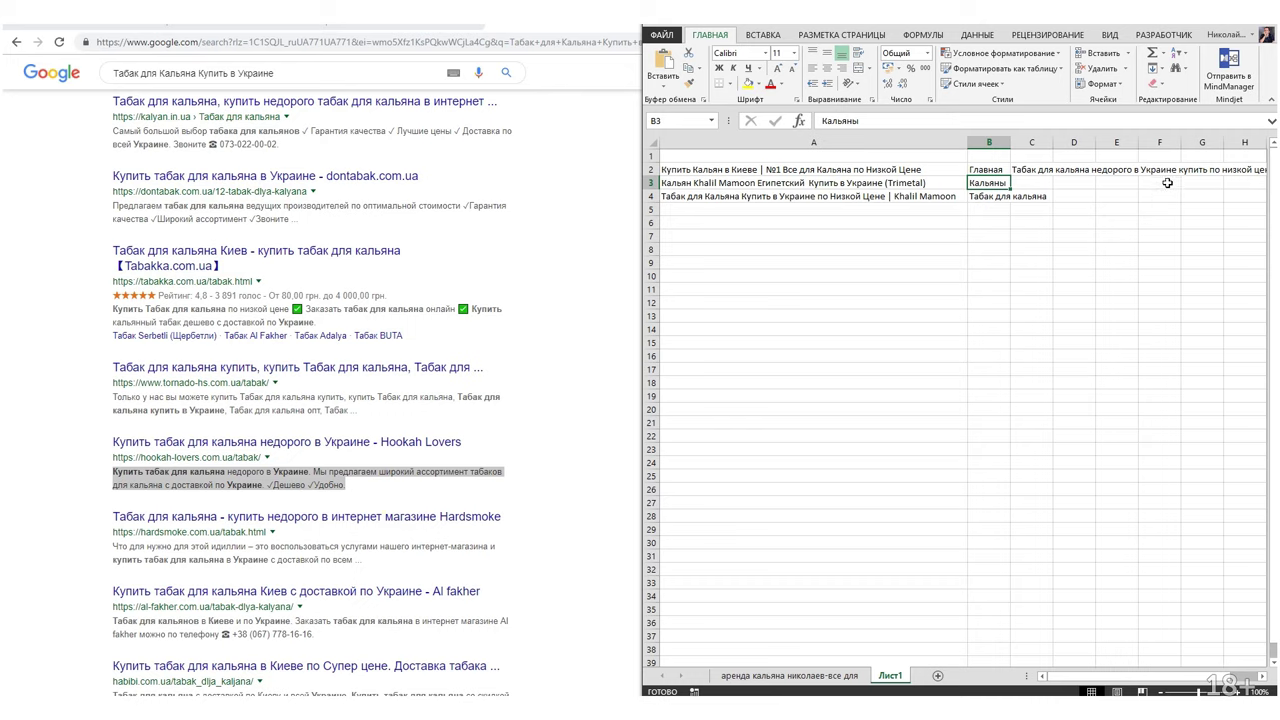
Switch back to the browser and search Google for 'факторы ранжирования поисковых систем'.
key("super+Up")
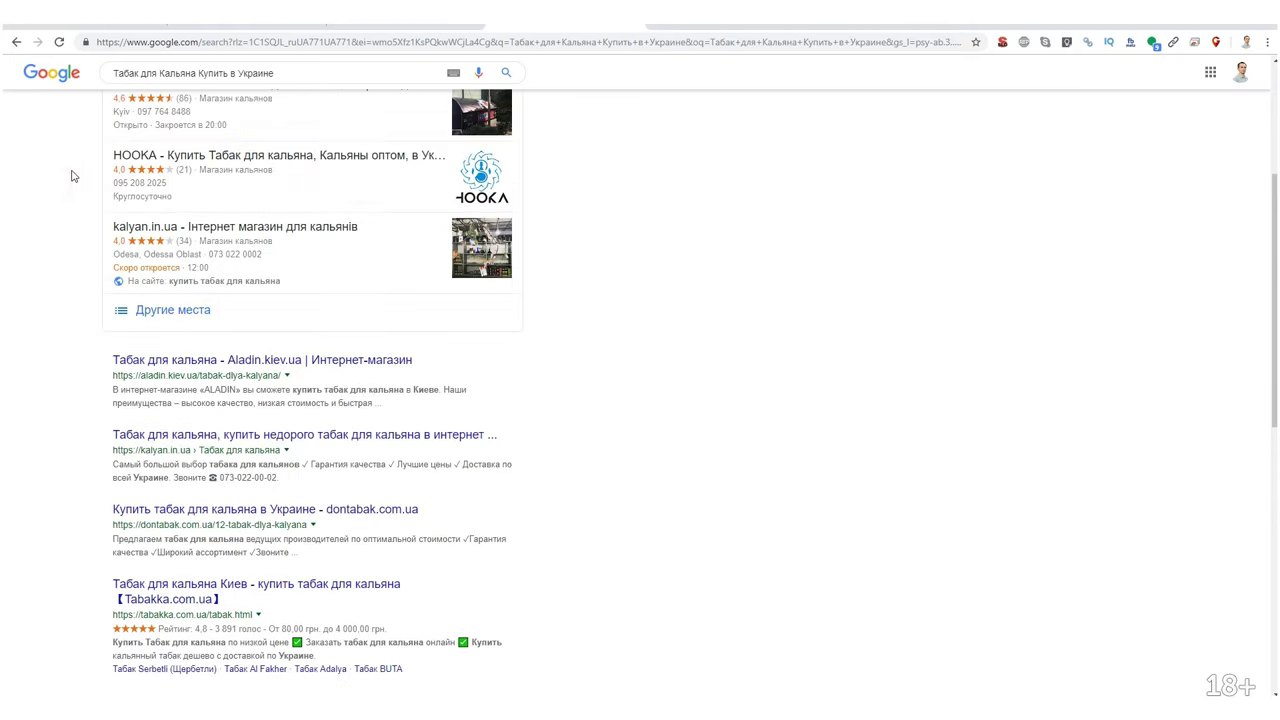
scroll(71, 177, "up", 3)
left_click_drag(329, 82, 5, 55)
type("afr")
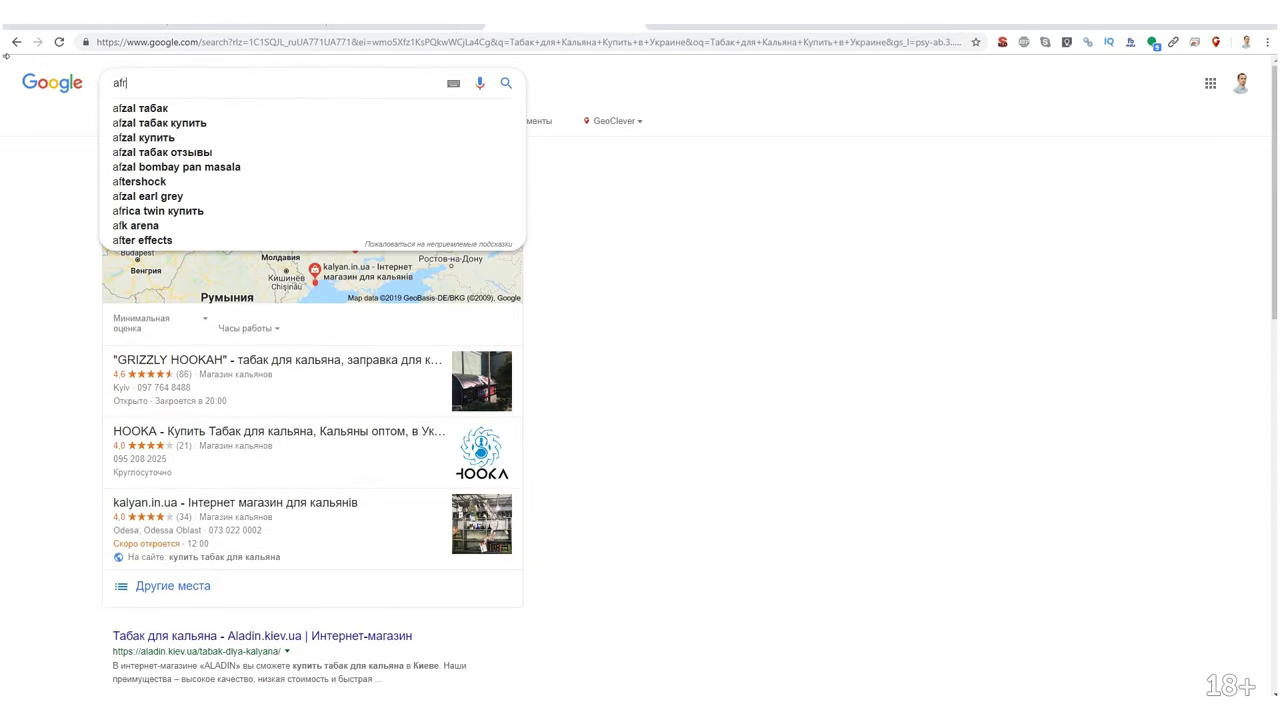
key("BackSpace")
type("факторы ранжирован")
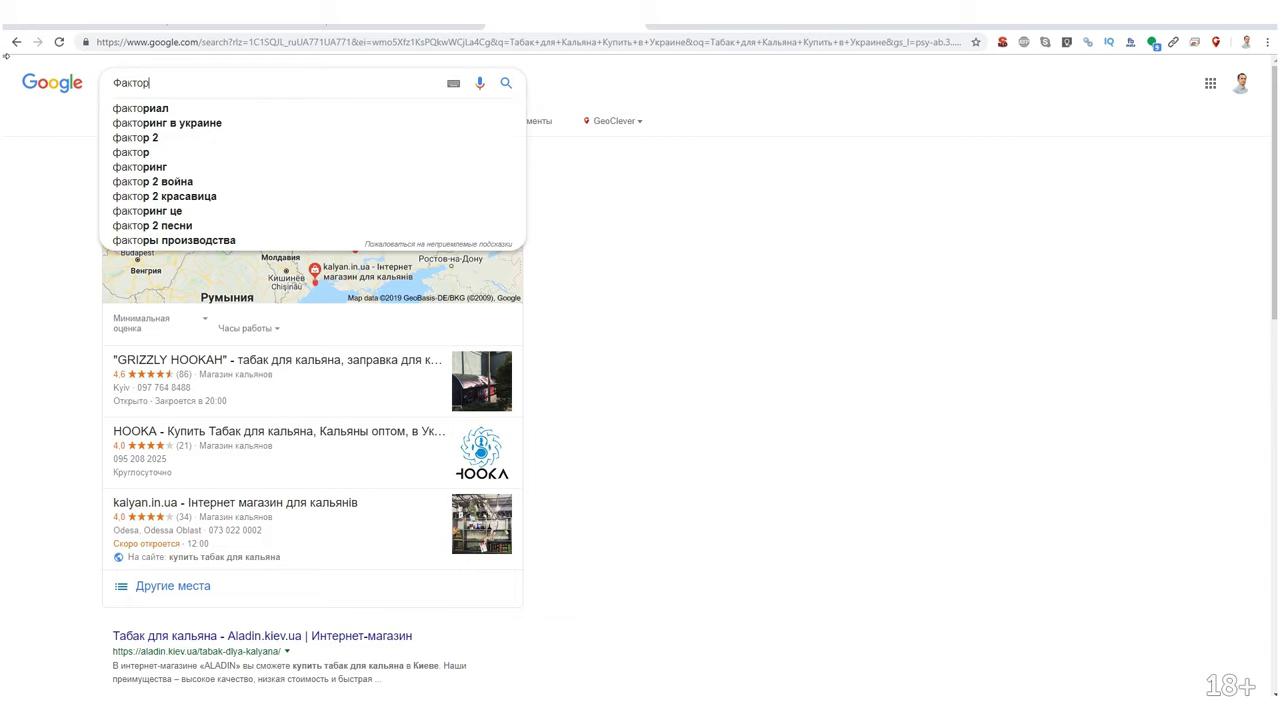
type("ие")
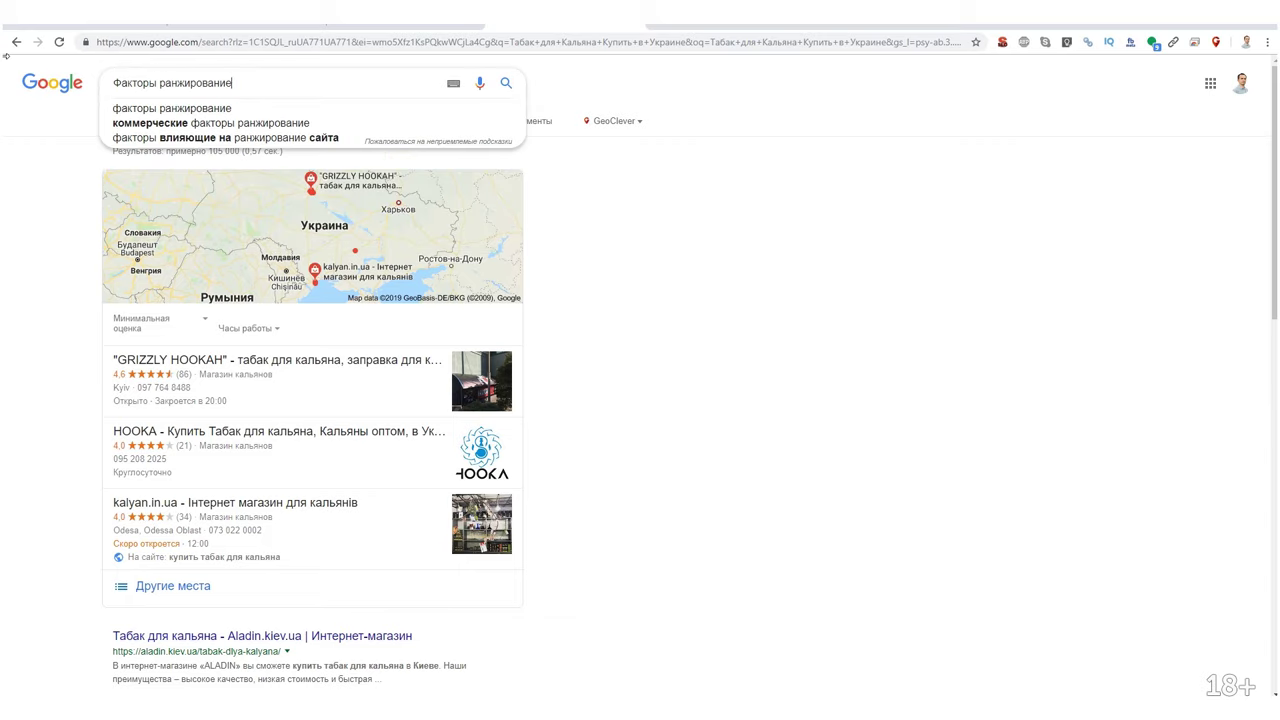
key("BackSpace")
type("я")
left_click(230, 106)
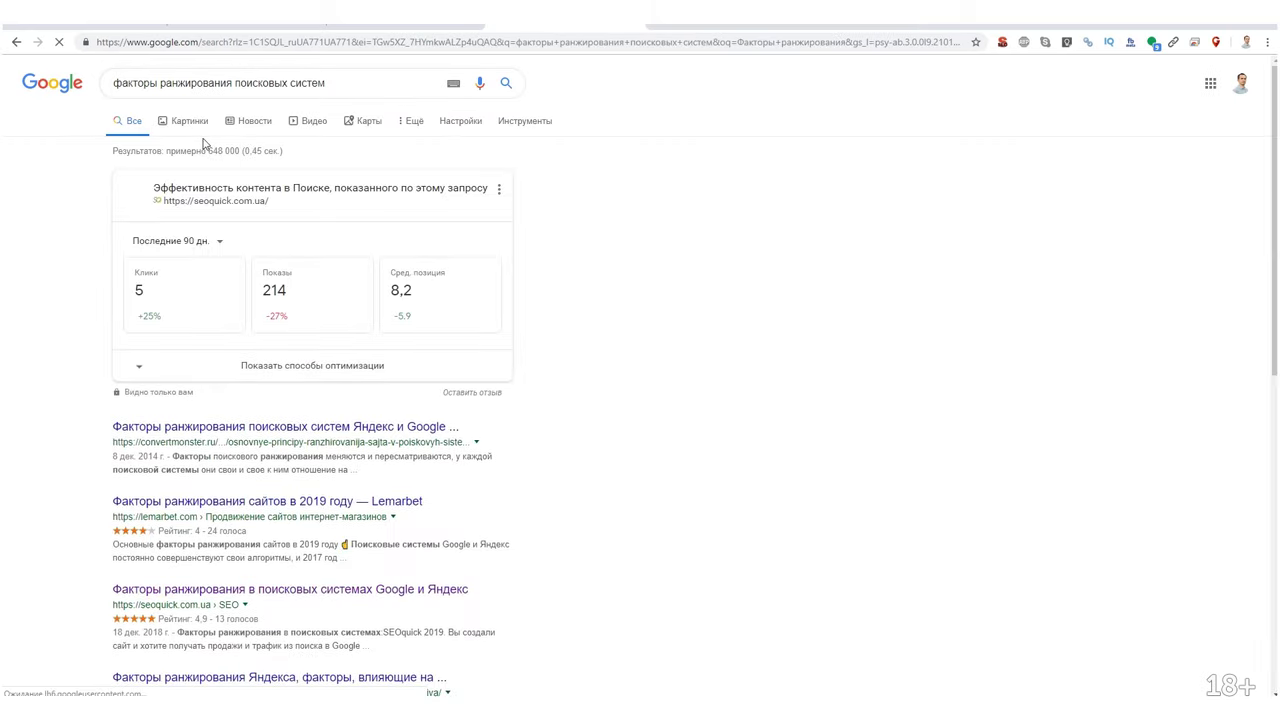
scroll(379, 392, "down", 3)
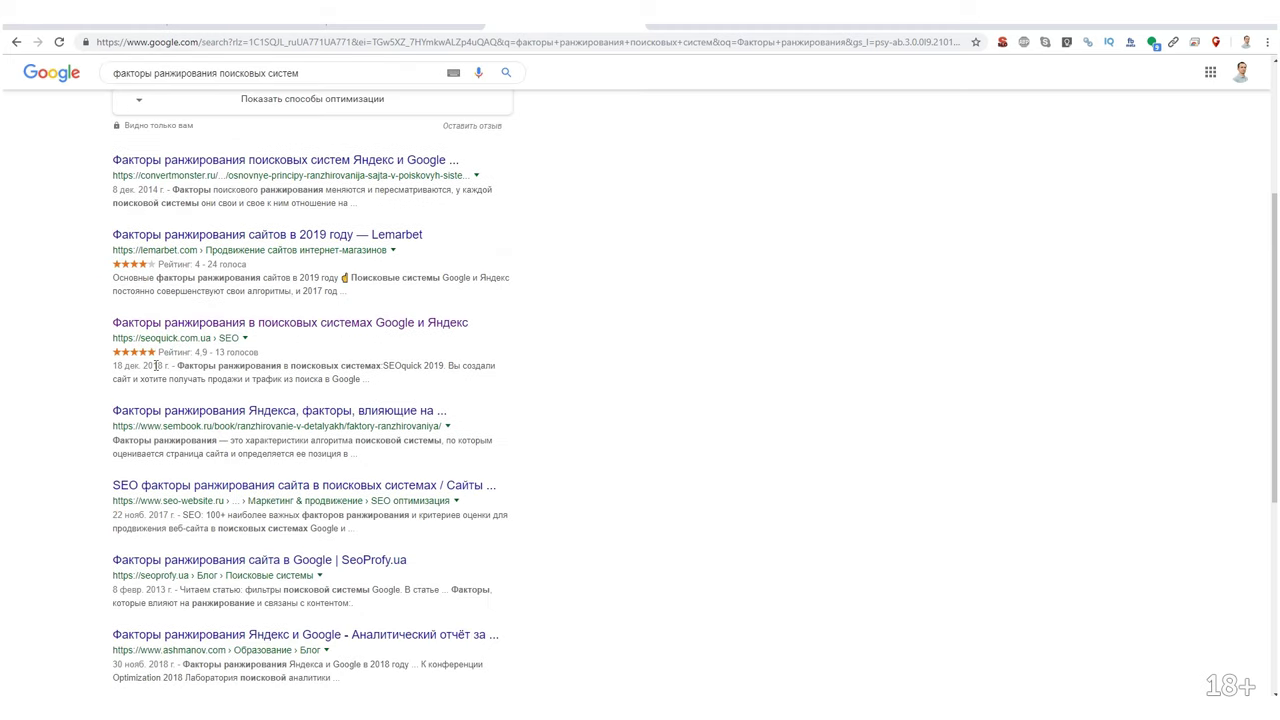
Examine the seoquick.com.ua result for ranking factors and highlight 'Факторы ранжирования в поисковых системах' in its snippet.
scroll(170, 357, "up", 3)
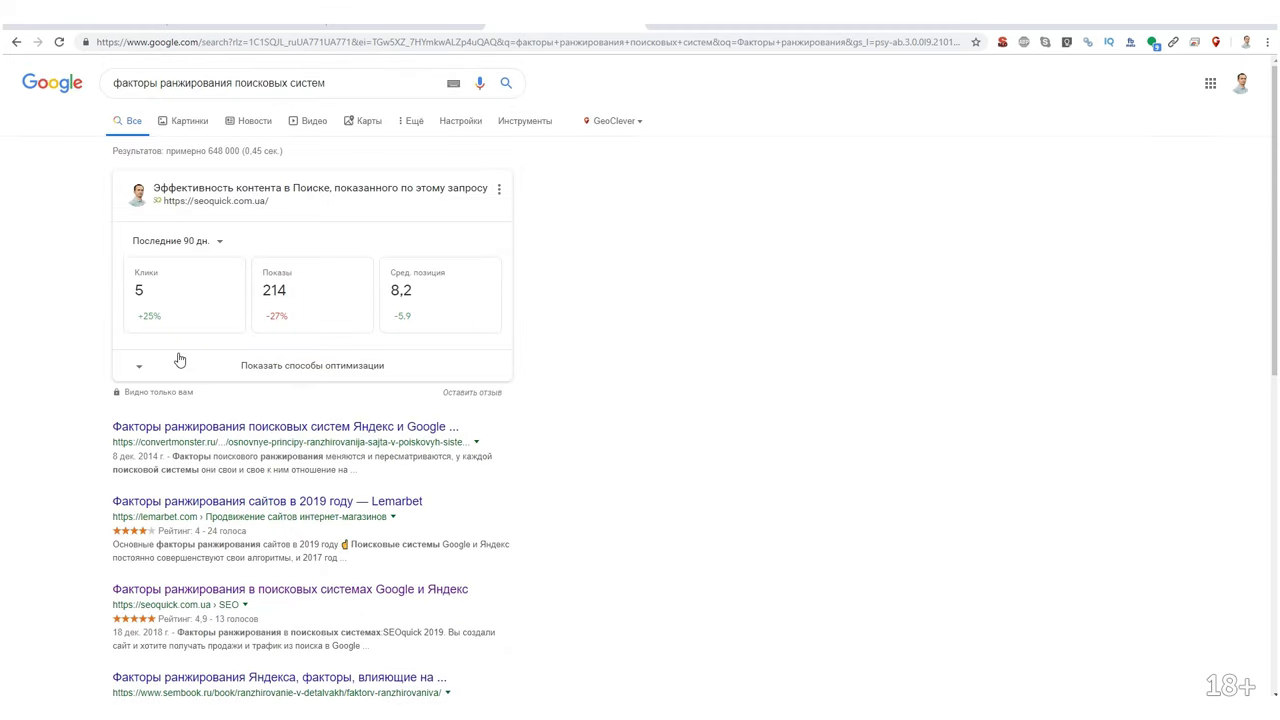
scroll(150, 220, "down", 3)
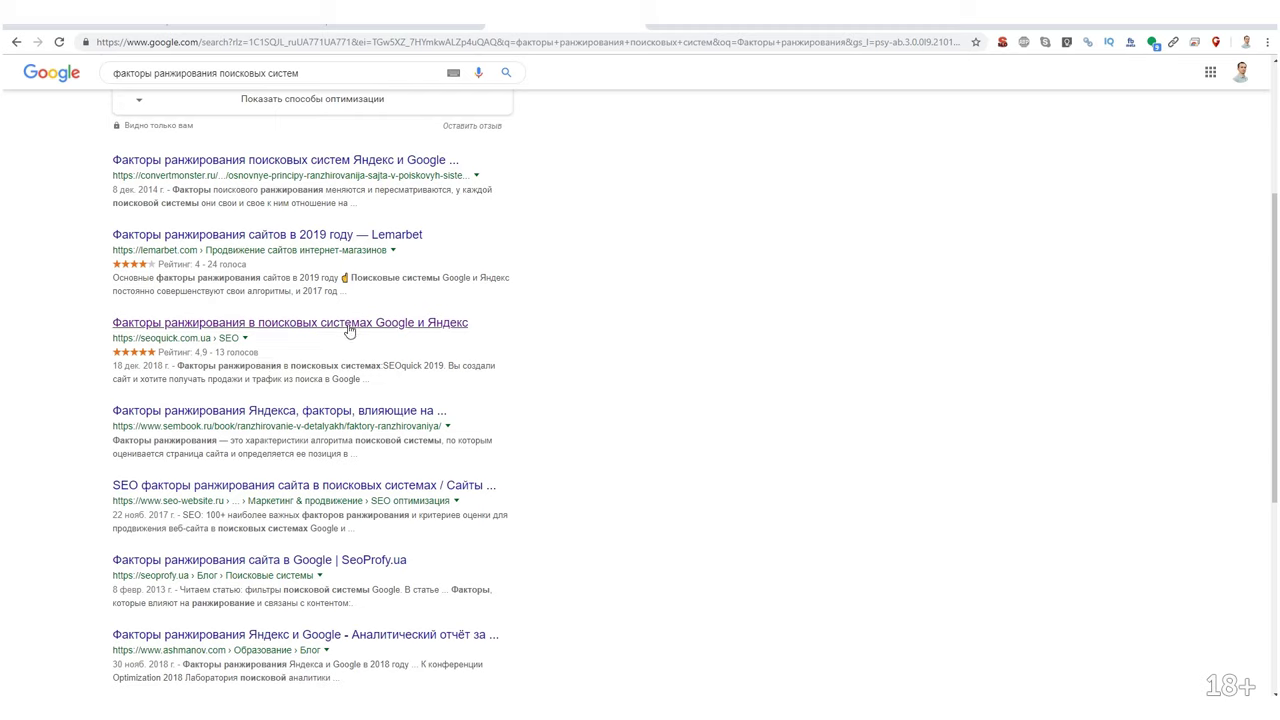
left_click_drag(178, 366, 382, 366)
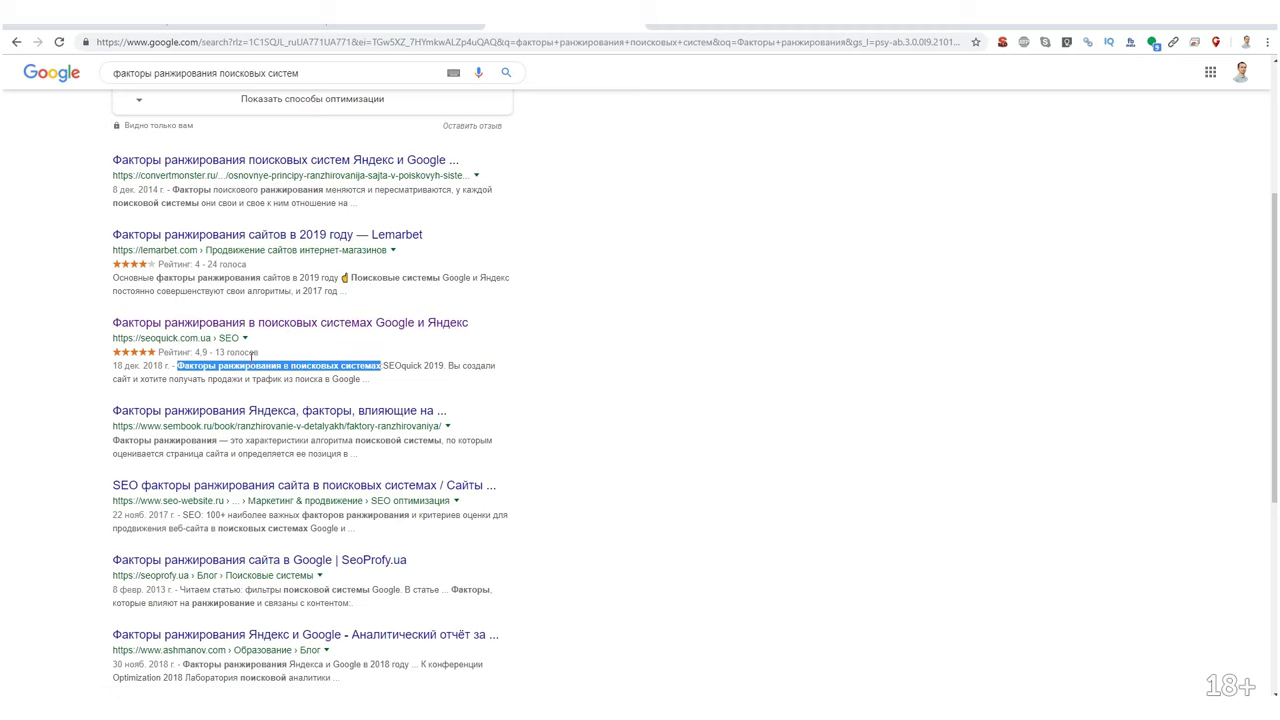
scroll(289, 364, "down", 1)
scroll(292, 355, "up", 4)
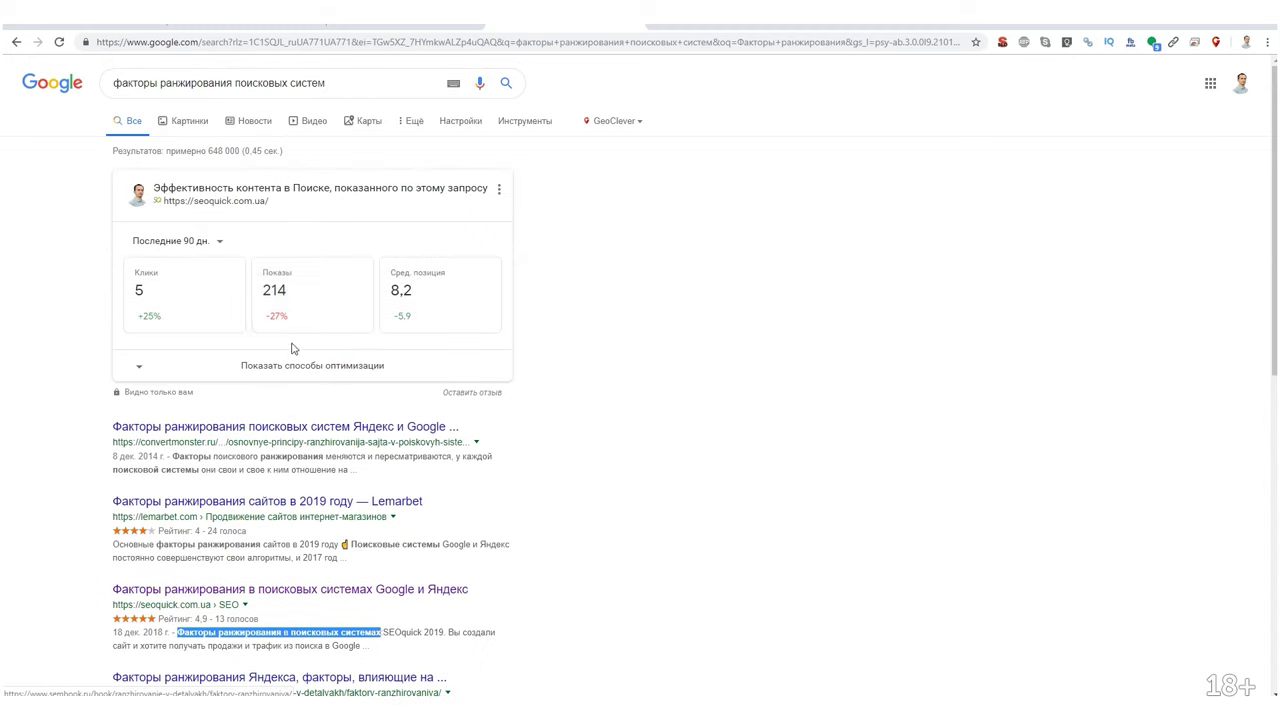
Search Google for 'продвижение в ютуб'.
triple_click(331, 88)
type("прод")
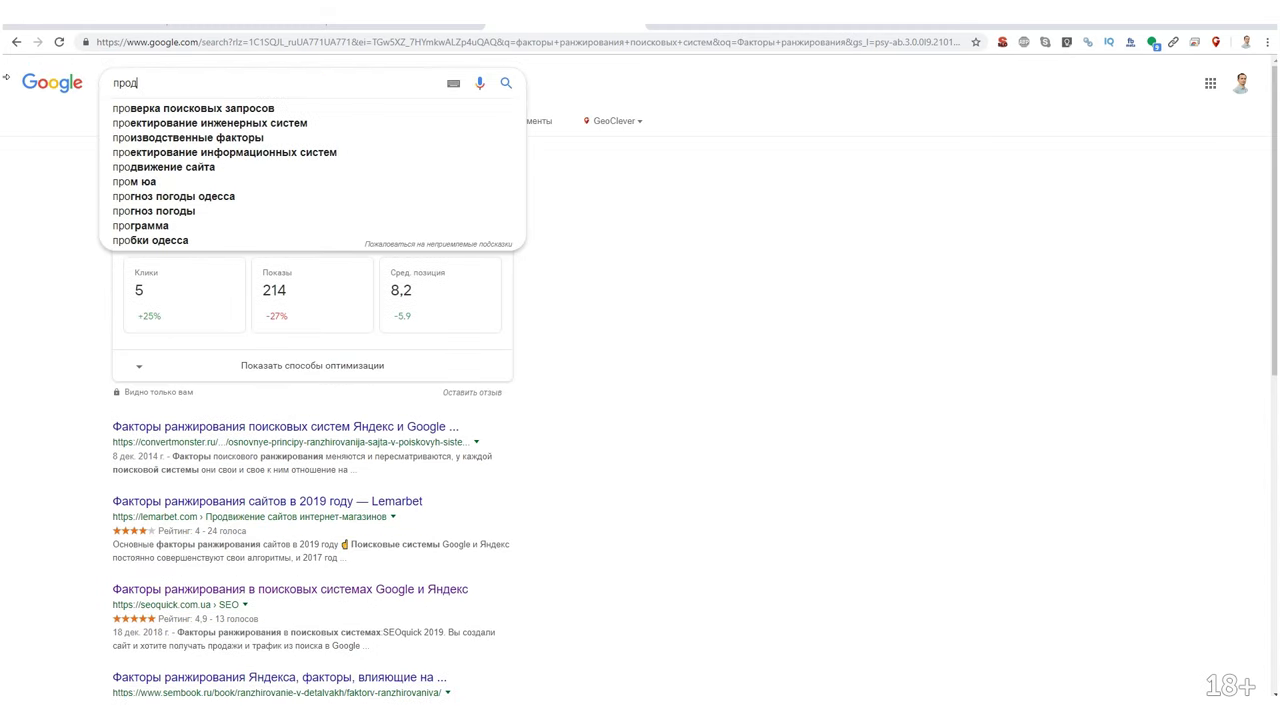
type("вижение")
key("Down")
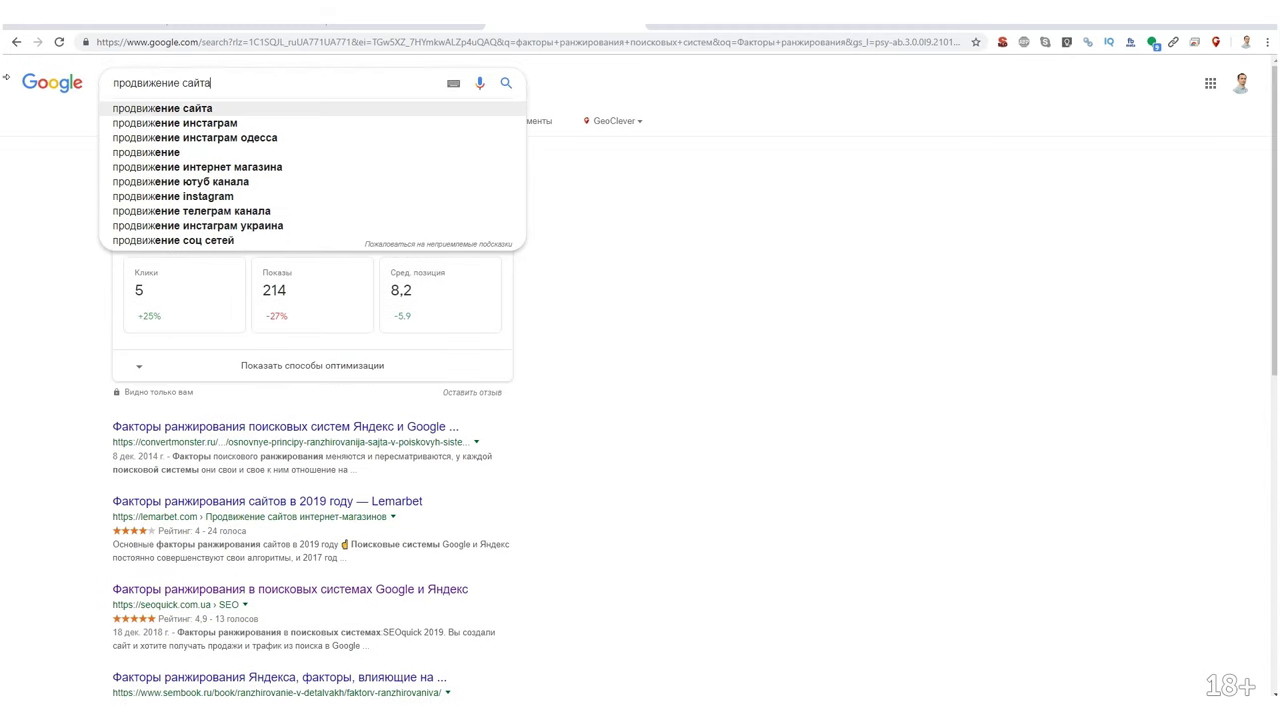
key("Up")
type("в ютуб")
key("Return")
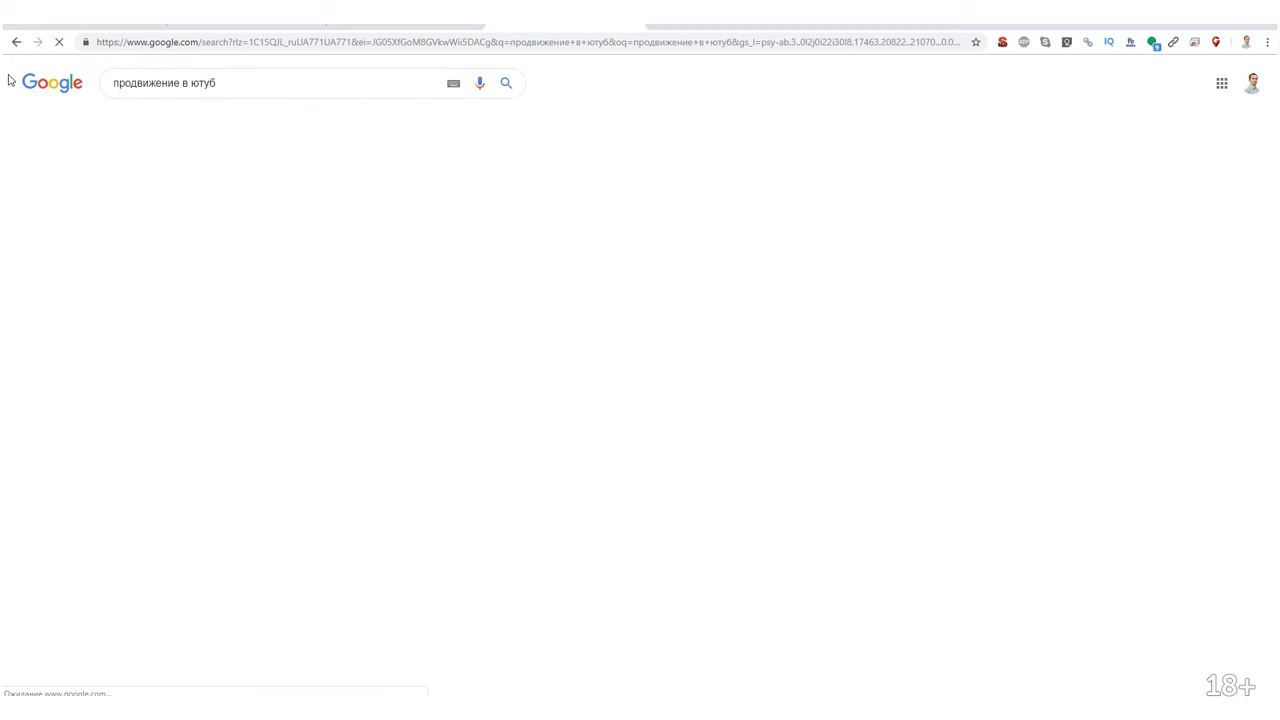
Examine the ads, the video block and the organic snippets in the results for YouTube promotion.
scroll(396, 290, "down", 6)
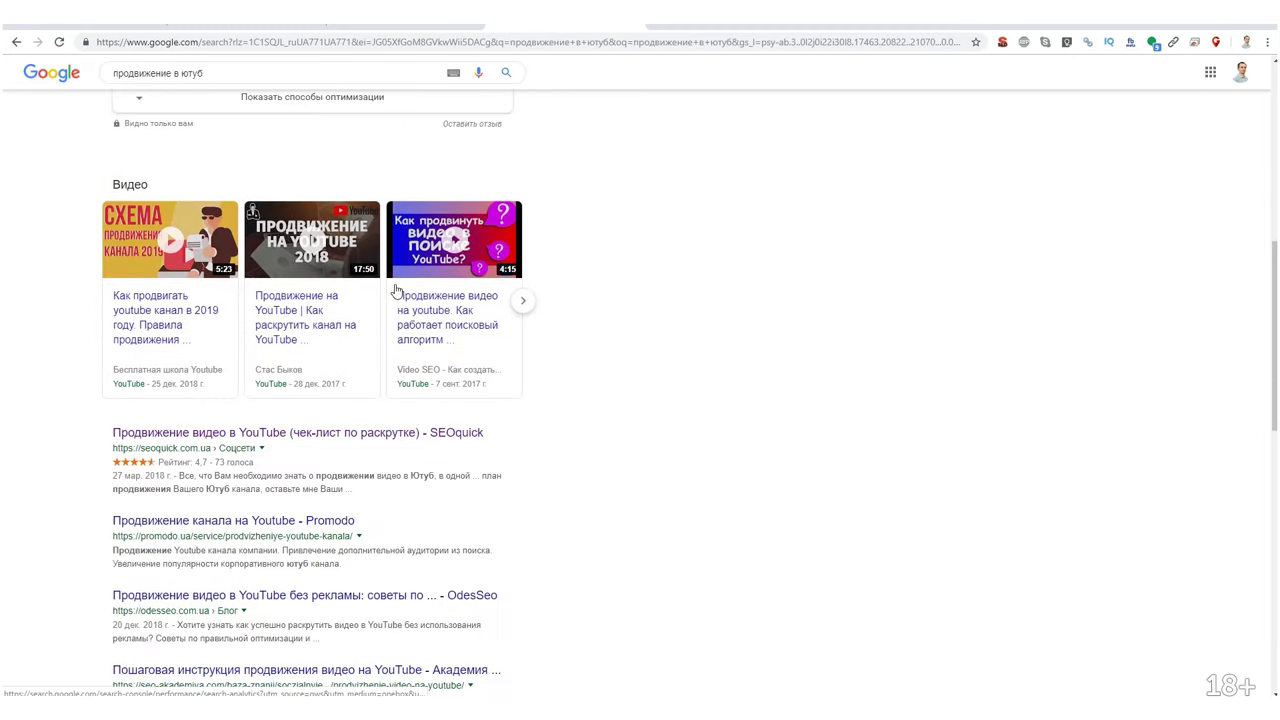
scroll(396, 290, "down", 2)
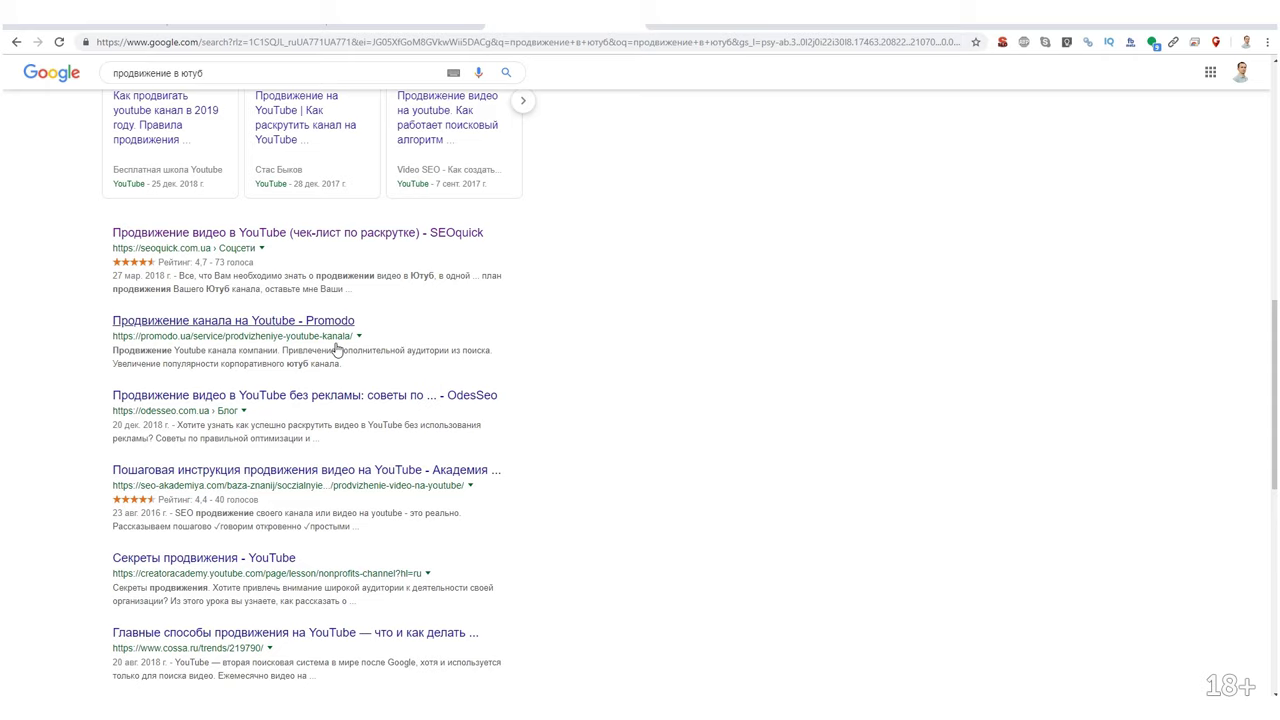
scroll(335, 355, "up", 5)
scroll(320, 357, "down", 2)
scroll(320, 357, "down", 2)
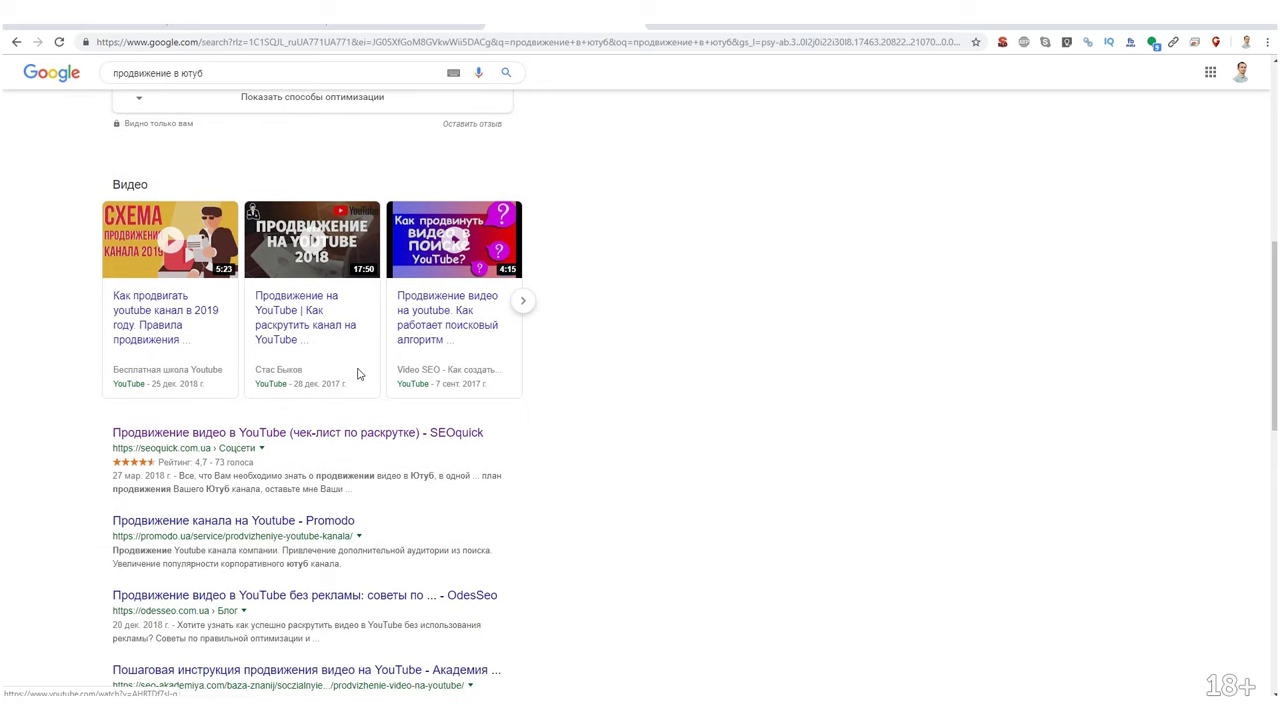
scroll(350, 375, "up", 6)
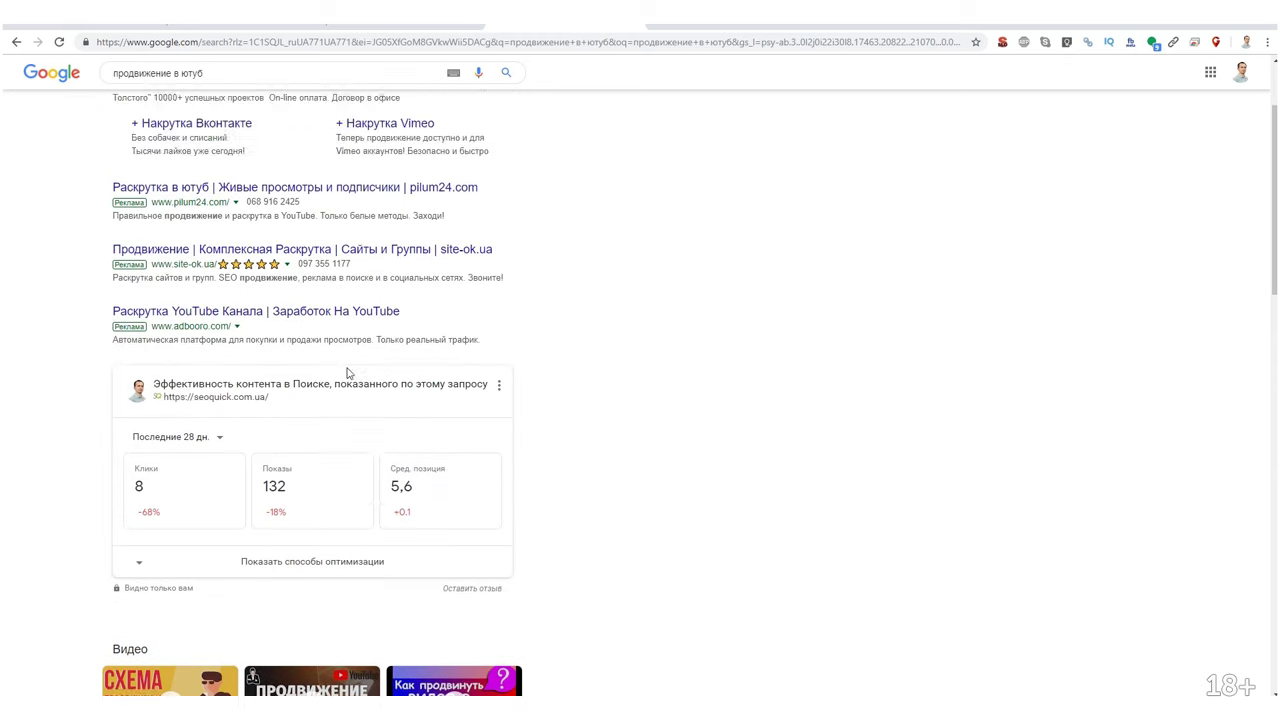
scroll(405, 318, "down", 3)
scroll(405, 318, "up", 3)
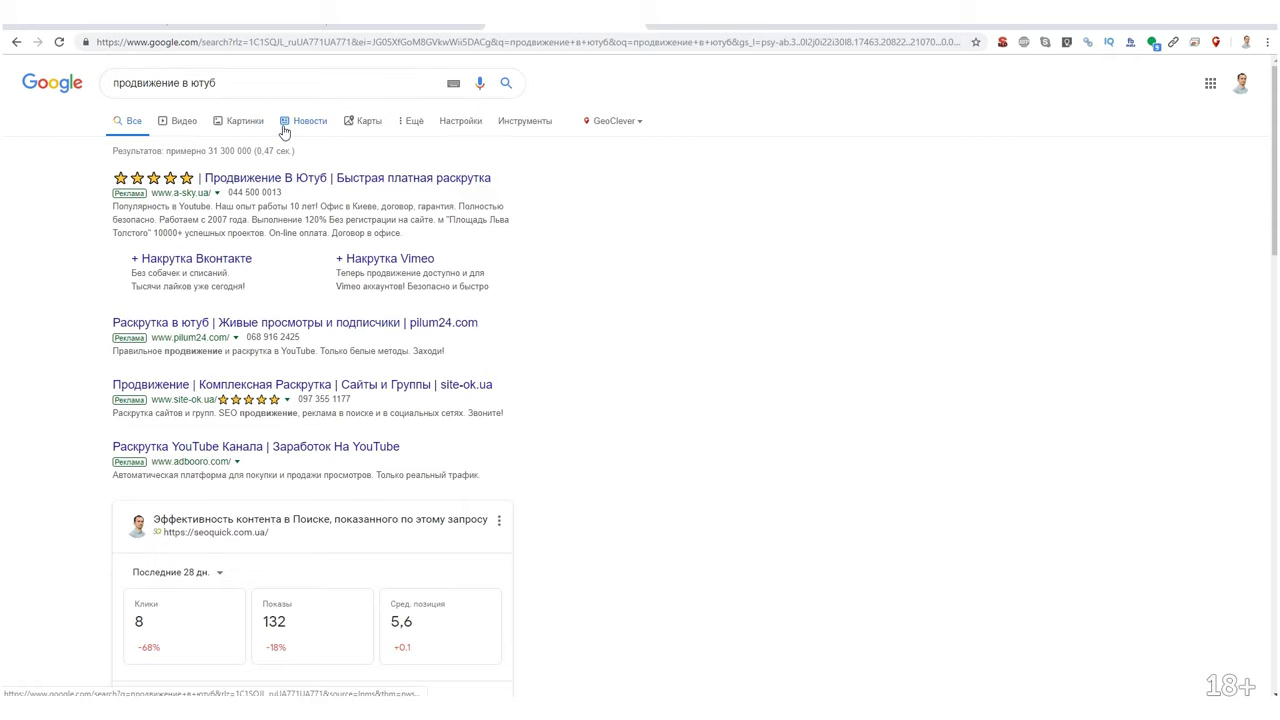
scroll(250, 290, "down", 2)
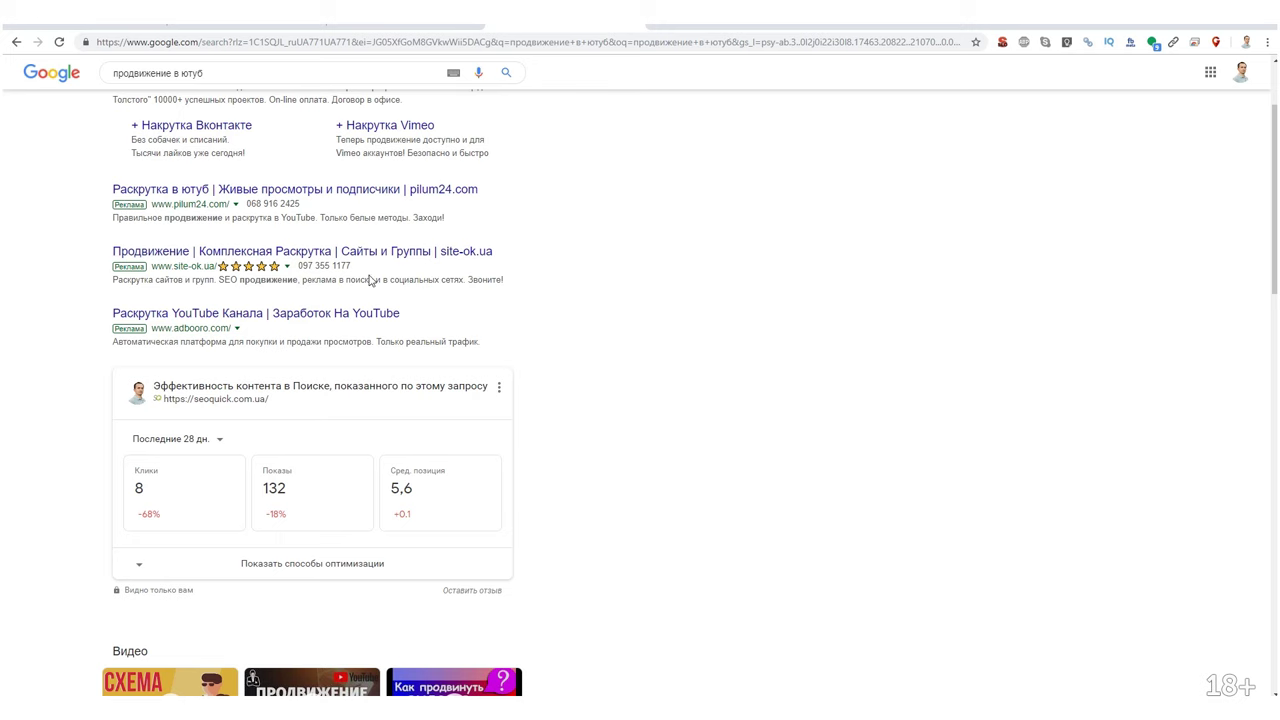
scroll(353, 328, "down", 1)
scroll(353, 328, "down", 5)
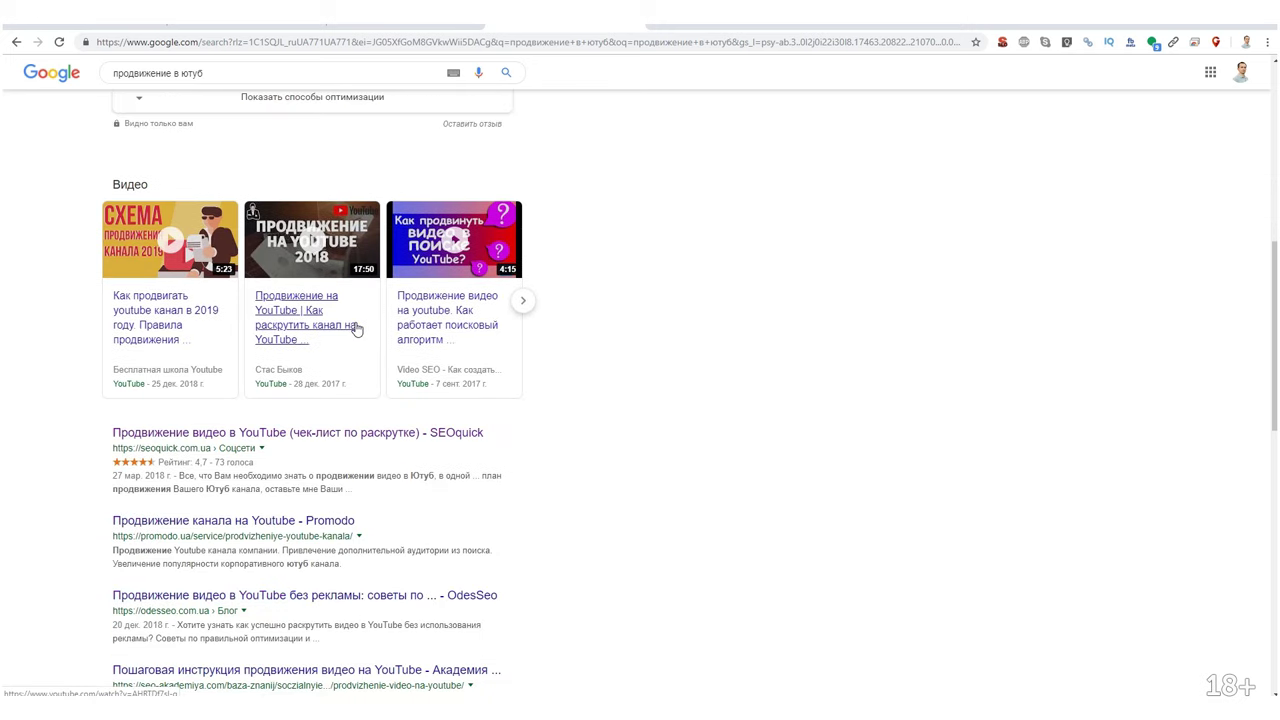
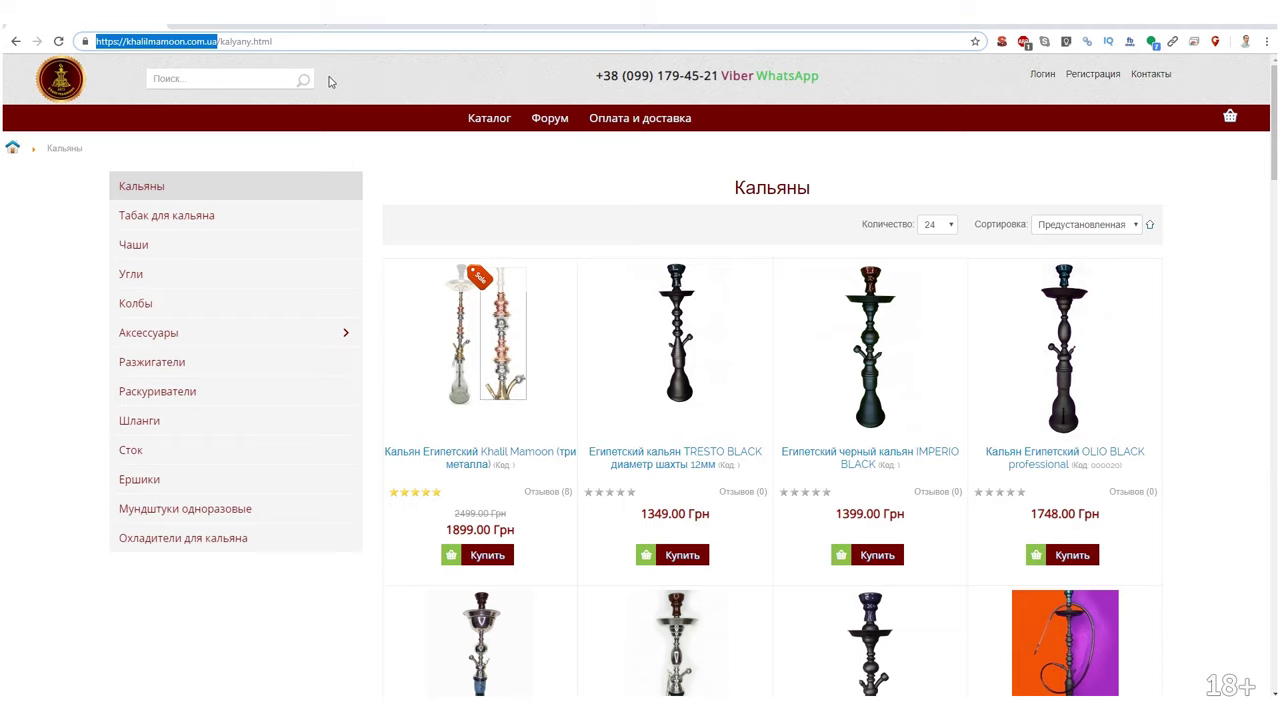
Switch to the Ahrefs tab, sign back in with 'Remember me' enabled, and go to the dashboard.
key("ctrl+Tab")
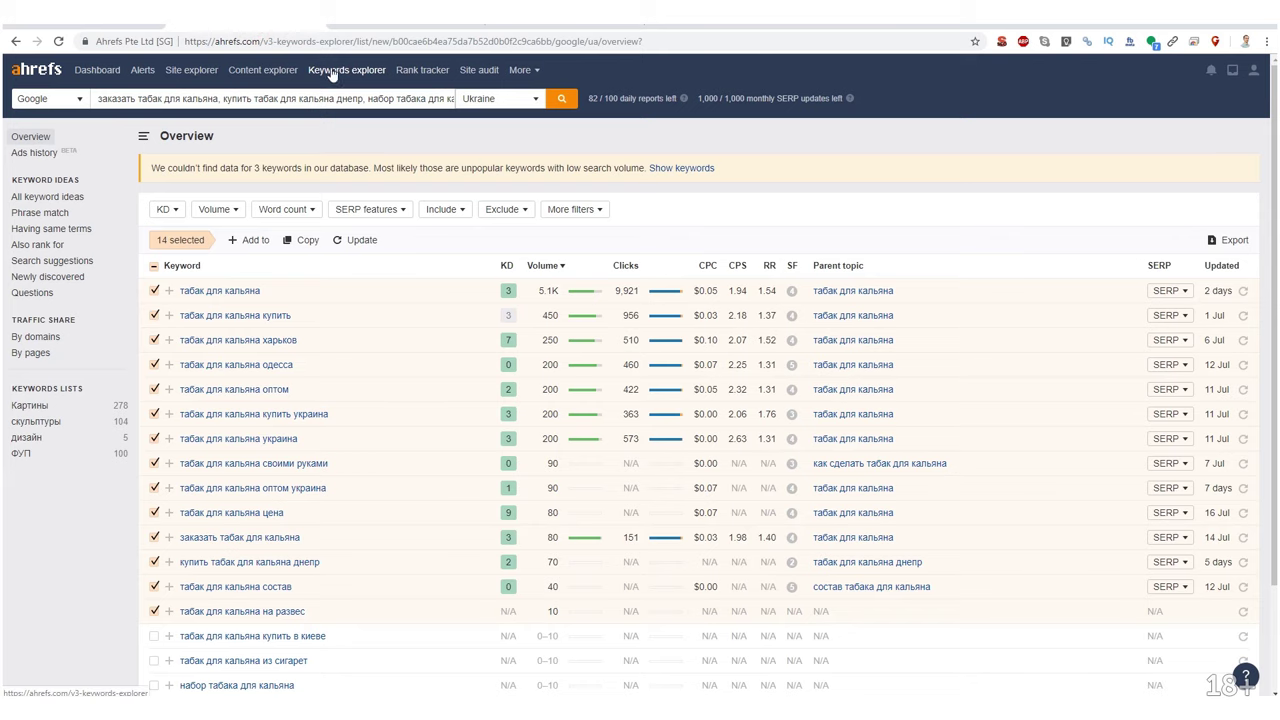
left_click(110, 74)
left_click(559, 449)
left_click(706, 452)
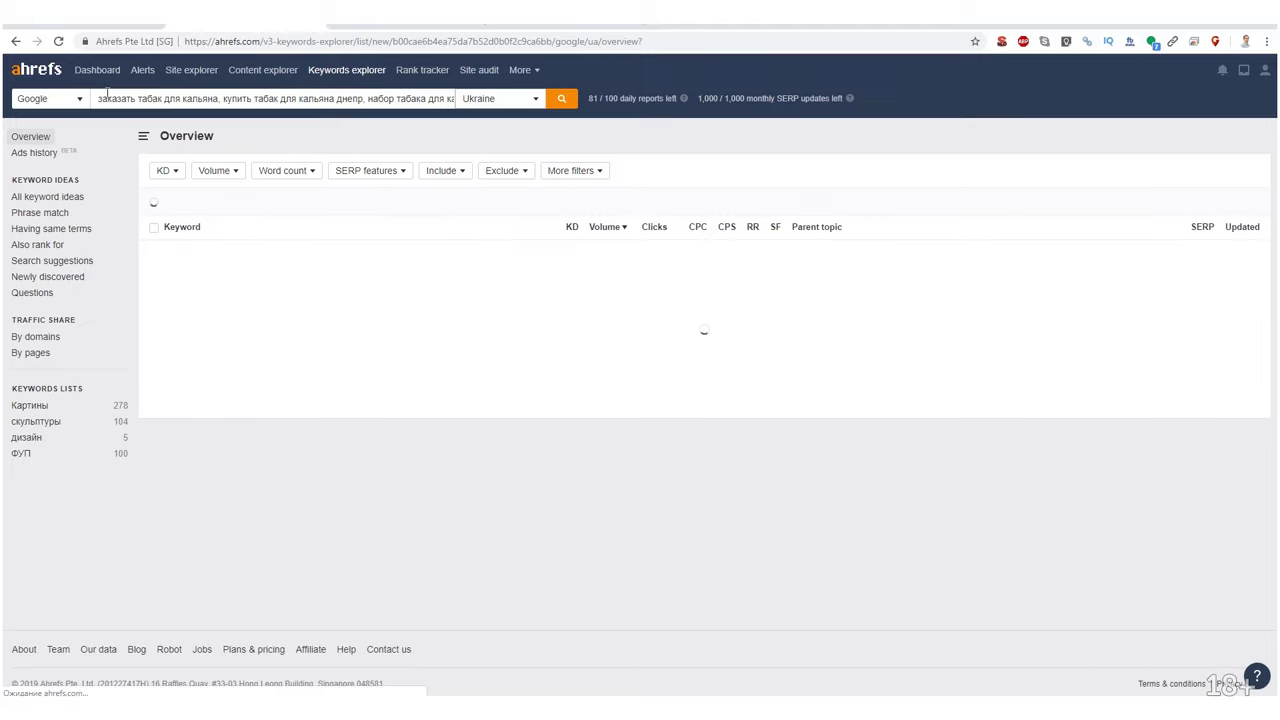
left_click(97, 70)
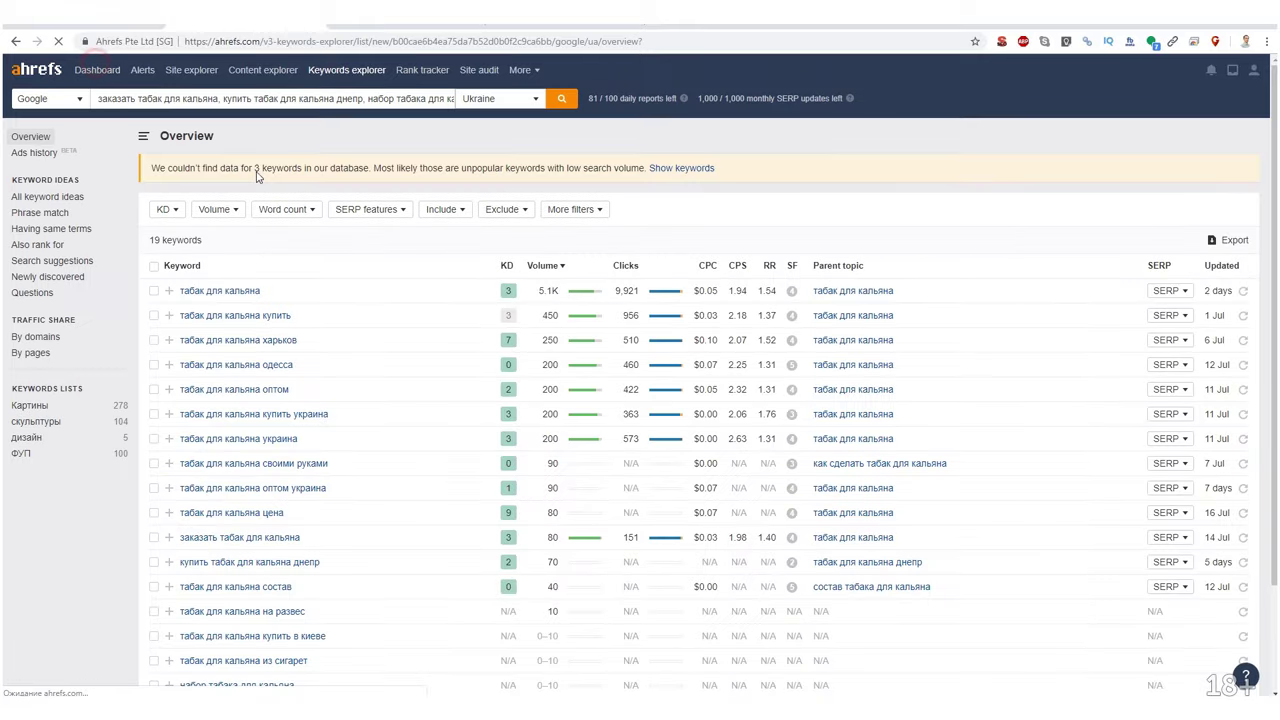
Analyse khalilmamoon.com.ua in Site Explorer and open its competing domains report.
left_click(158, 96)
type("https://khalilmamedov.com.ua")
key("Return")
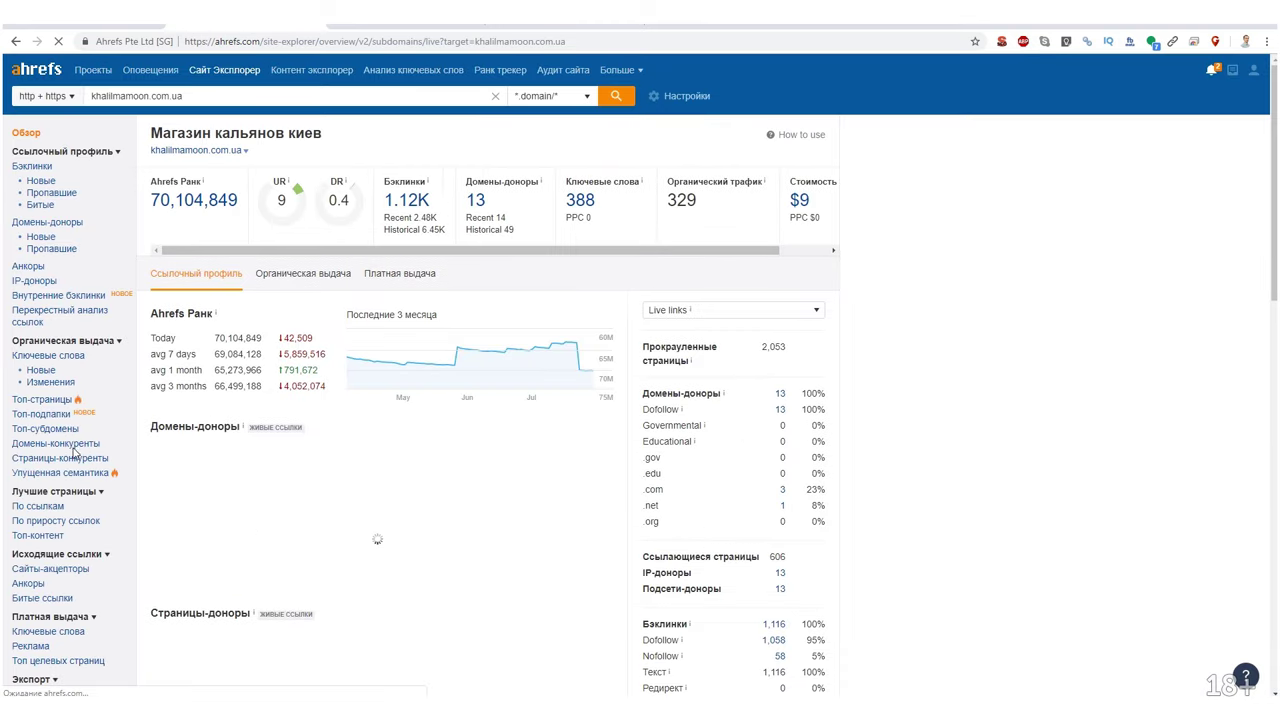
left_click(75, 446)
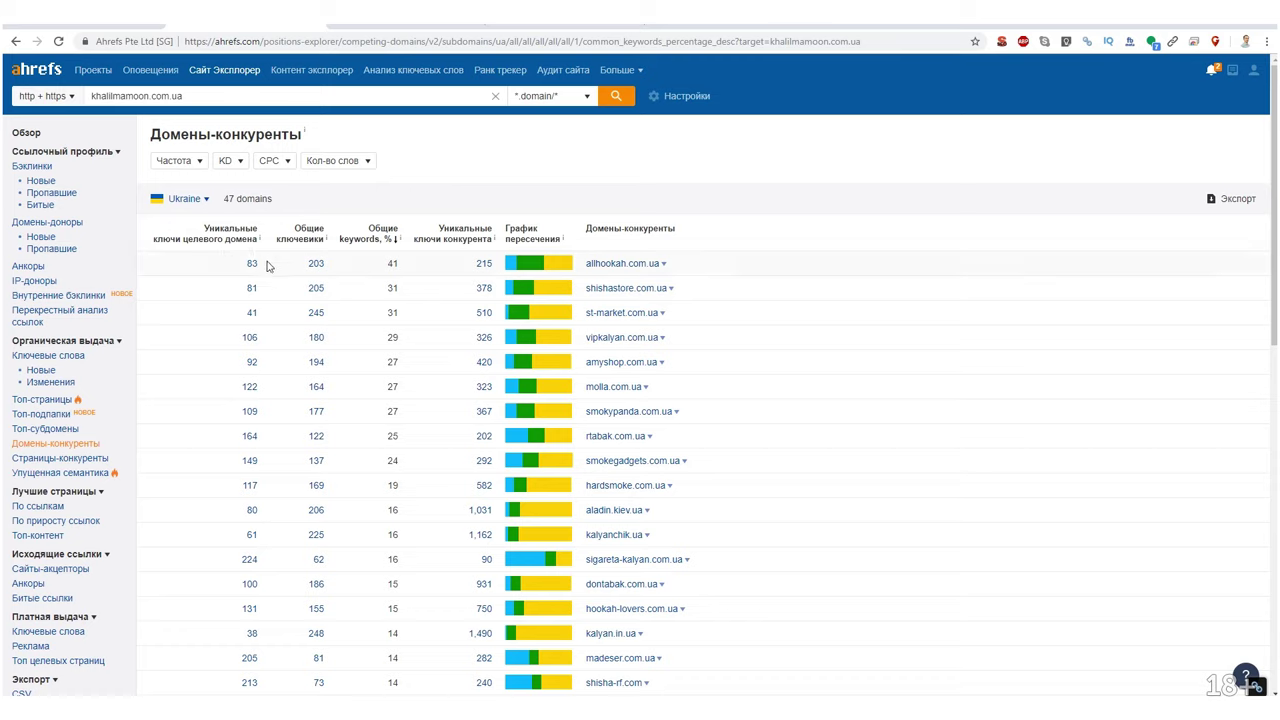
Highlight the shared-keyword percentage and unique keyword count of allhookah.com.ua, and view the hookah tobacco subcategories on the aladin.kiev.ua site.
double_click(392, 263)
double_click(468, 265)
left_click(393, 31)
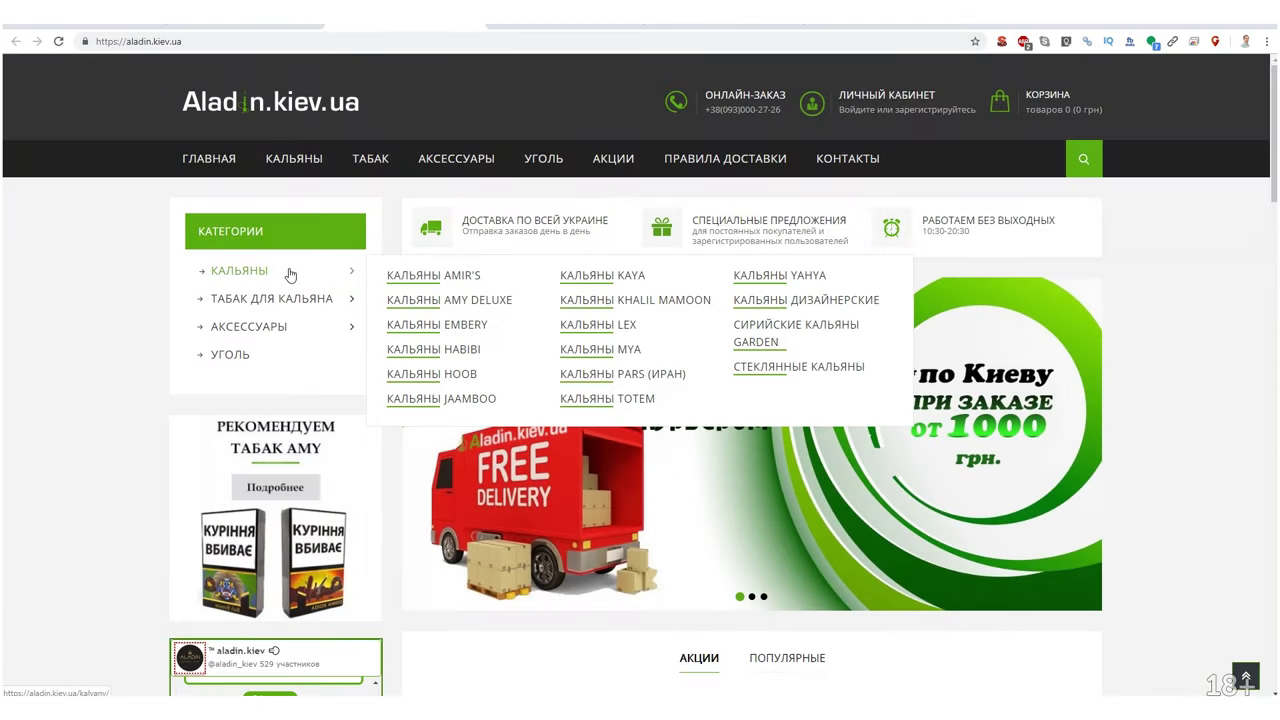
mouse_move(300, 298)
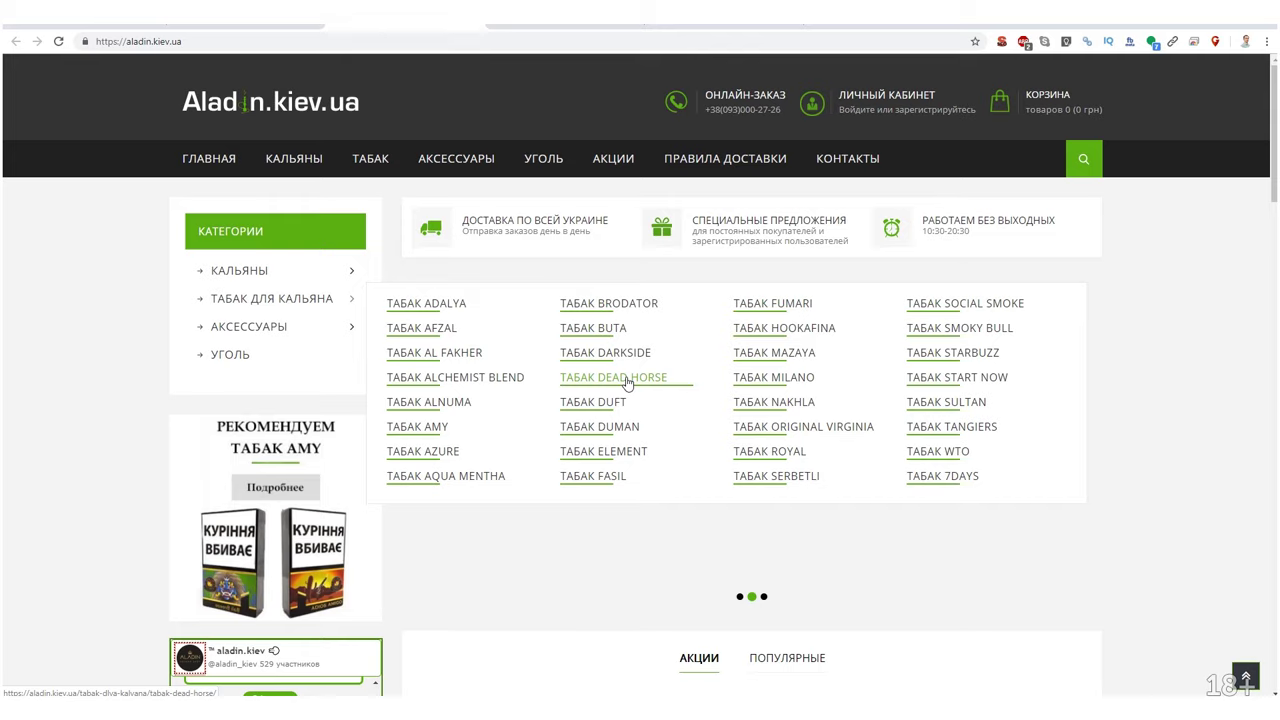
Return to the khalilmamoon.com.ua site and look through its 'Табак для кальяна' category for comparison.
left_click(82, 27)
left_click(181, 217)
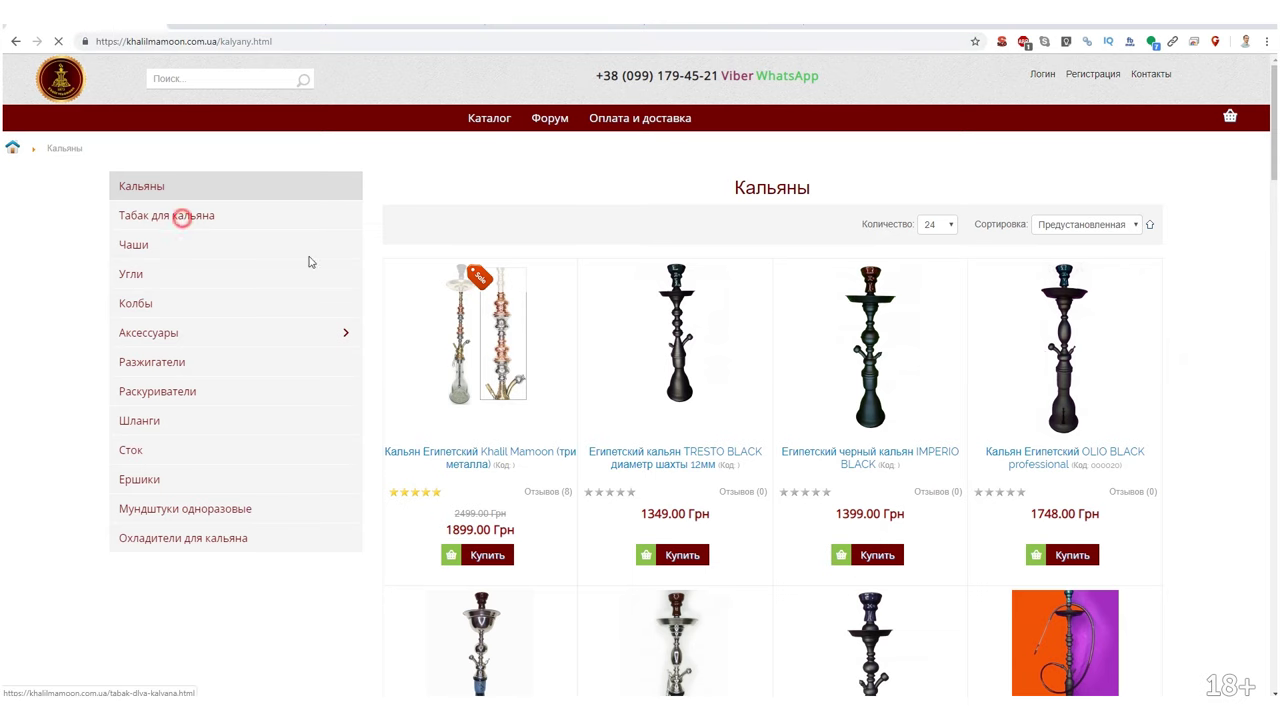
scroll(500, 350, "down", 5)
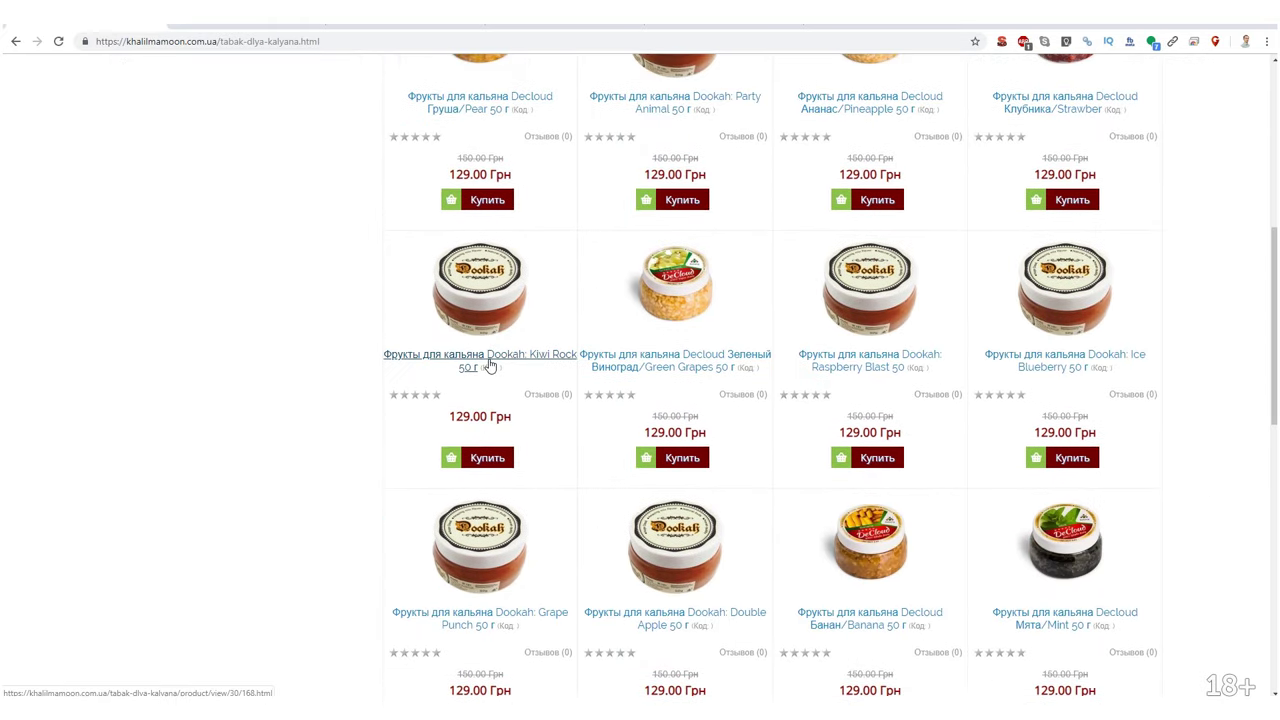
scroll(489, 366, "down", 10)
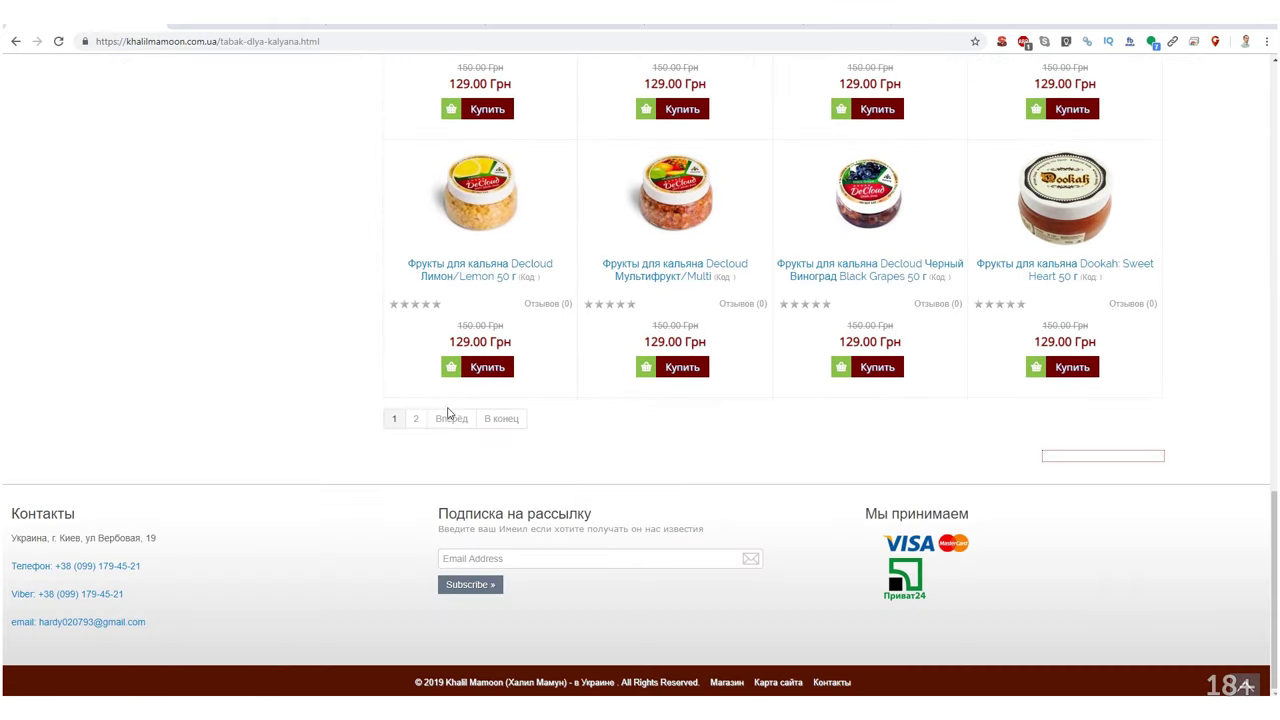
scroll(448, 414, "up", 15)
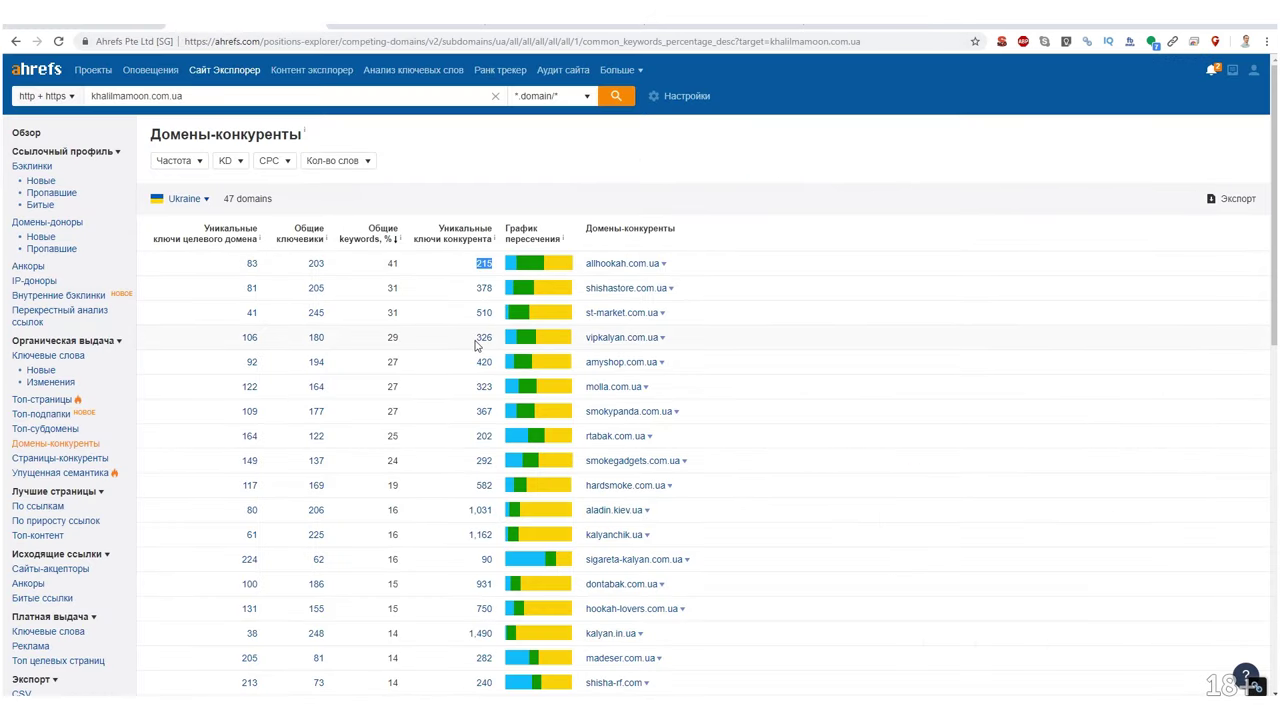
Try to open the keywords shared with allhookah.com.ua, sign back in to Ahrefs and reload the competing domains report for khalilmamoon.com.ua.
scroll(533, 390, "down", 1)
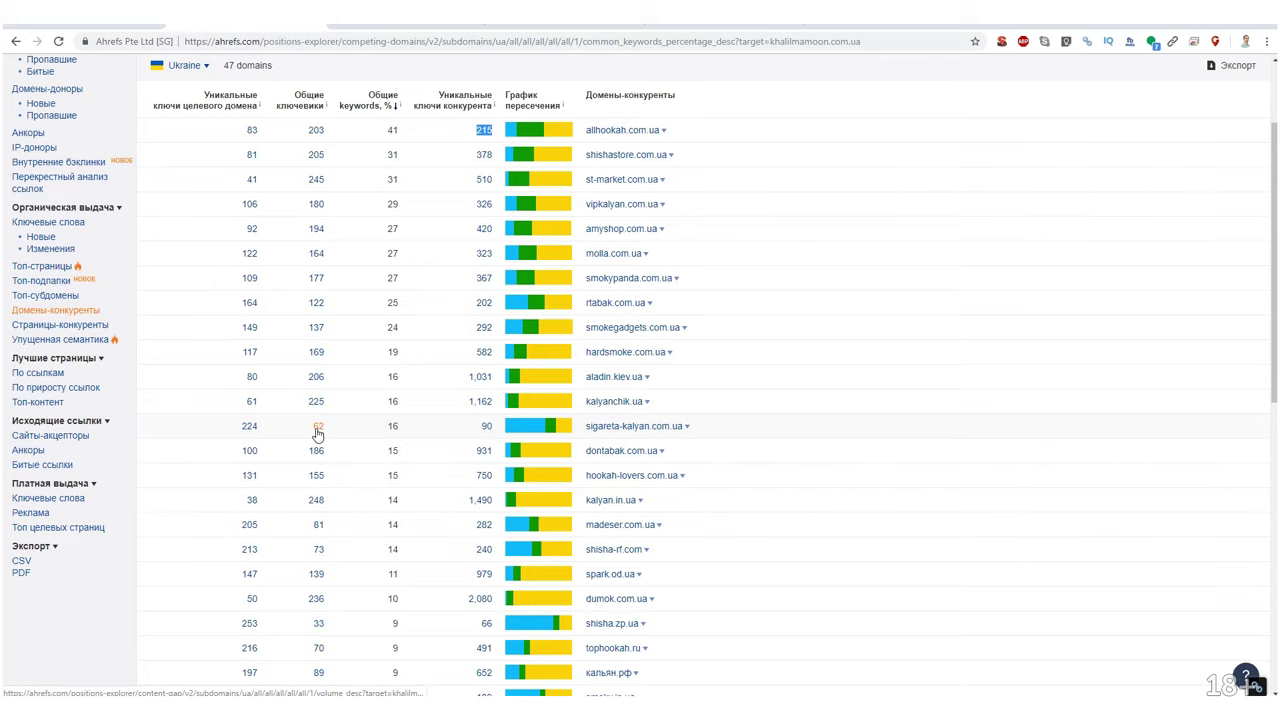
left_click(315, 130)
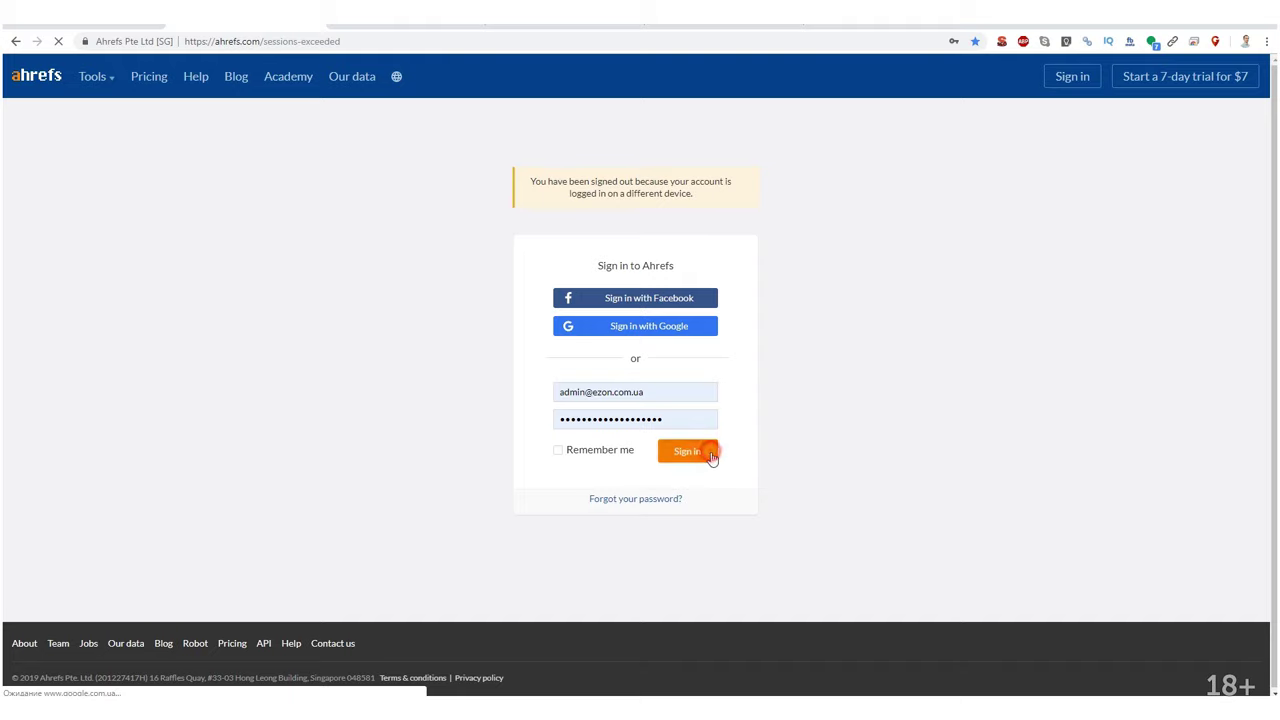
left_click(712, 455)
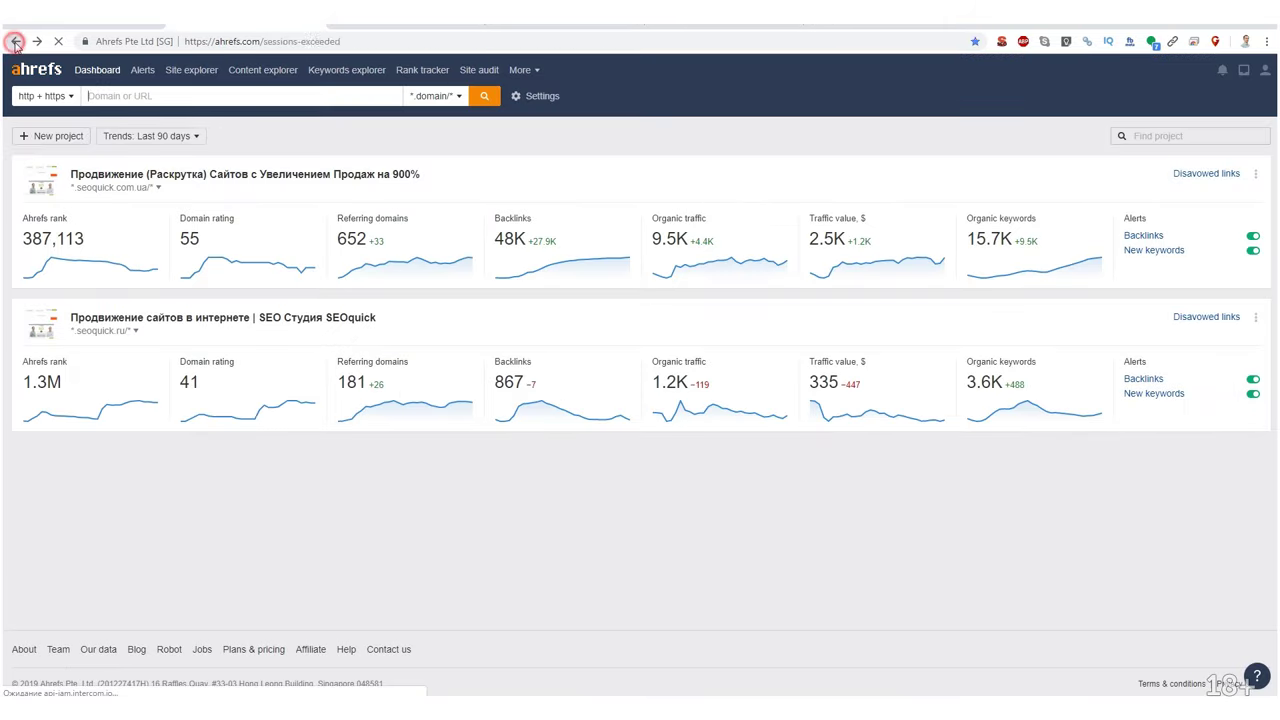
left_click(16, 41)
left_click(16, 41)
left_click(16, 41)
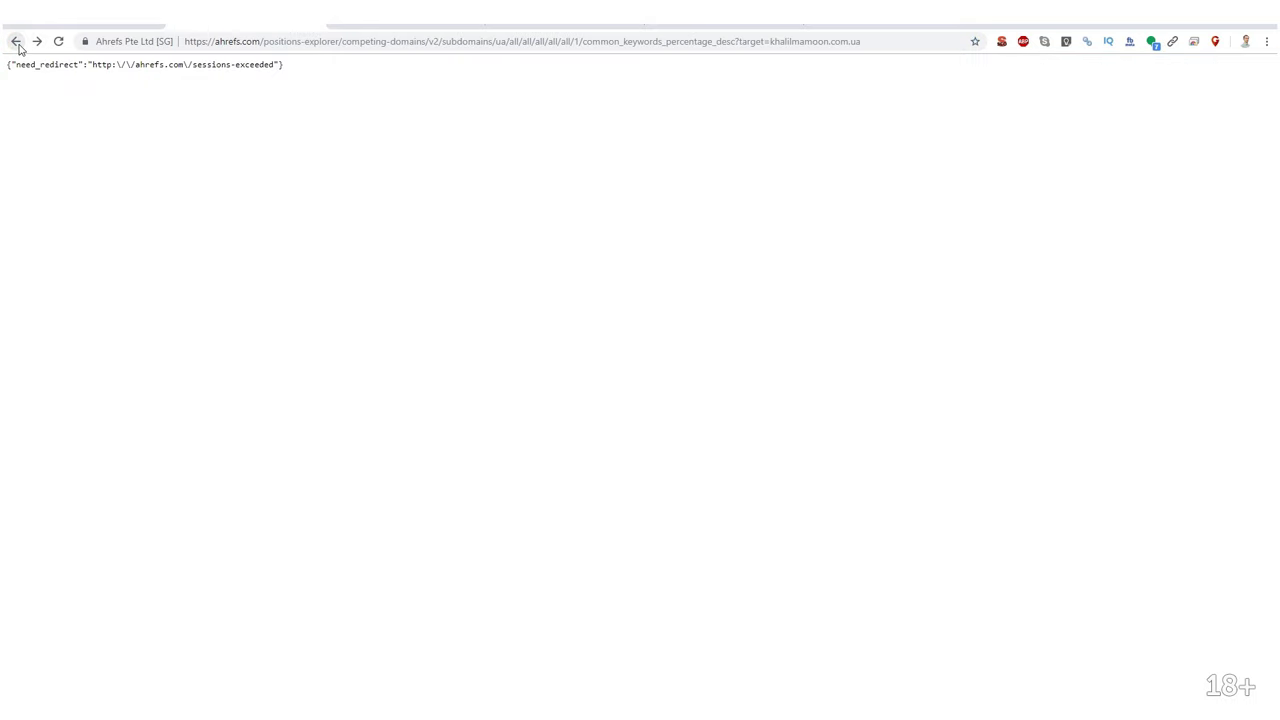
left_click(277, 45)
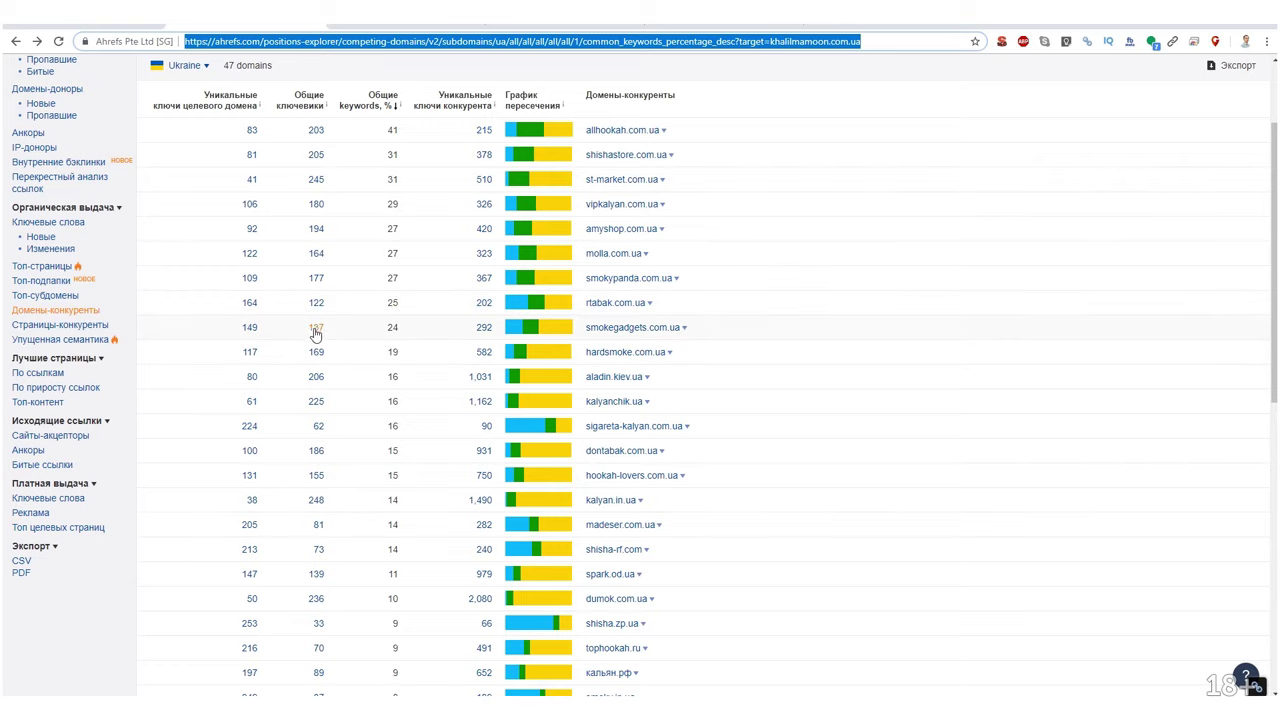
Open the keywords shared with allhookah.com.ua and show only those where at least one of the two sites ranks in the top 10.
left_click(318, 184)
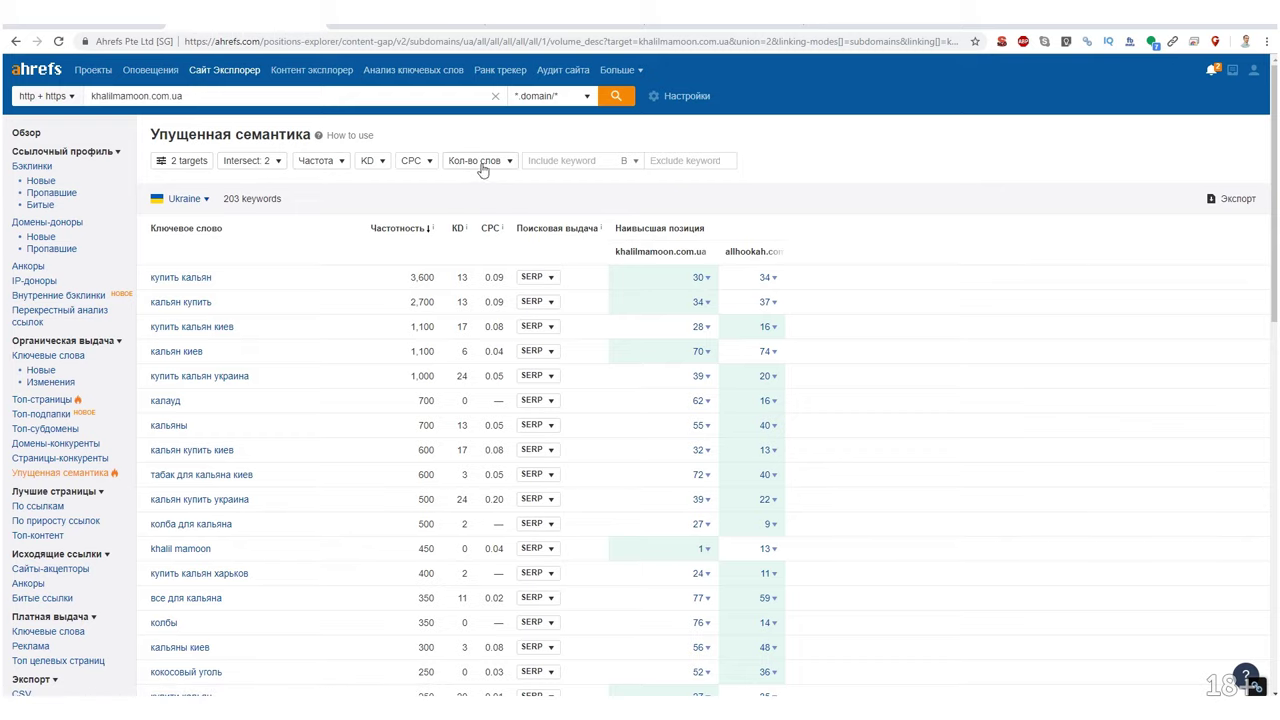
left_click(193, 162)
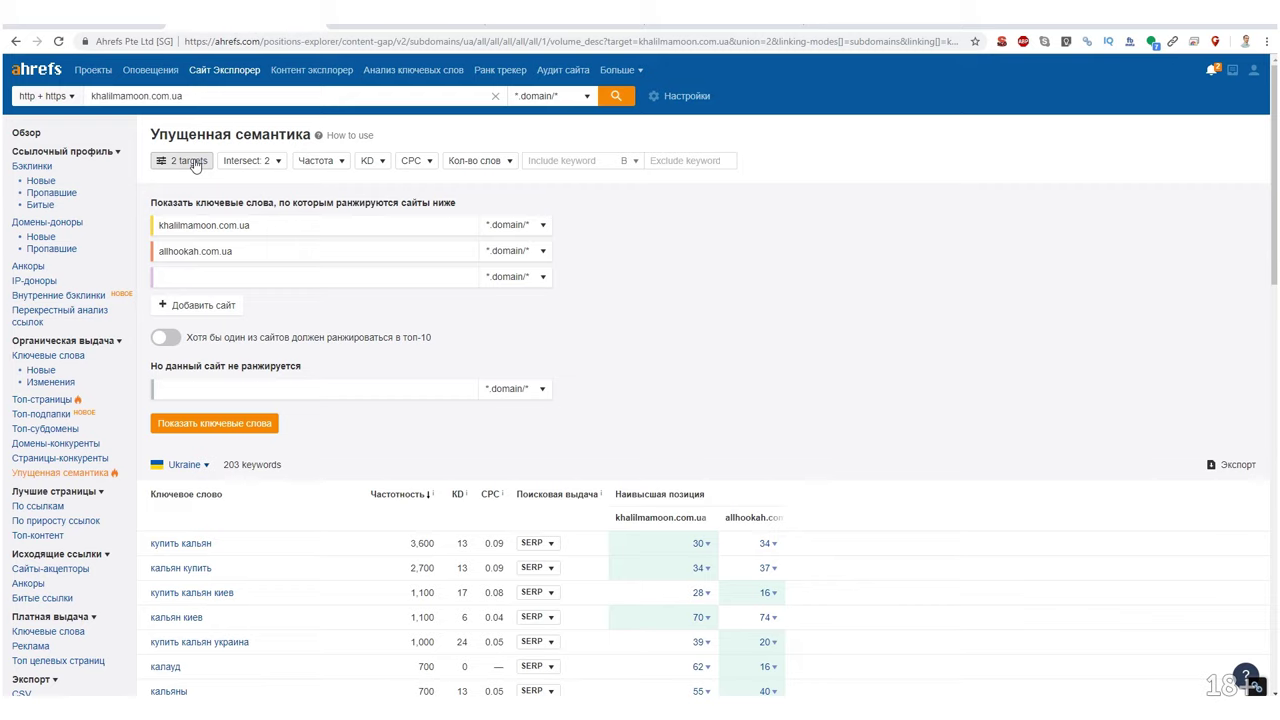
left_click(166, 337)
left_click(247, 424)
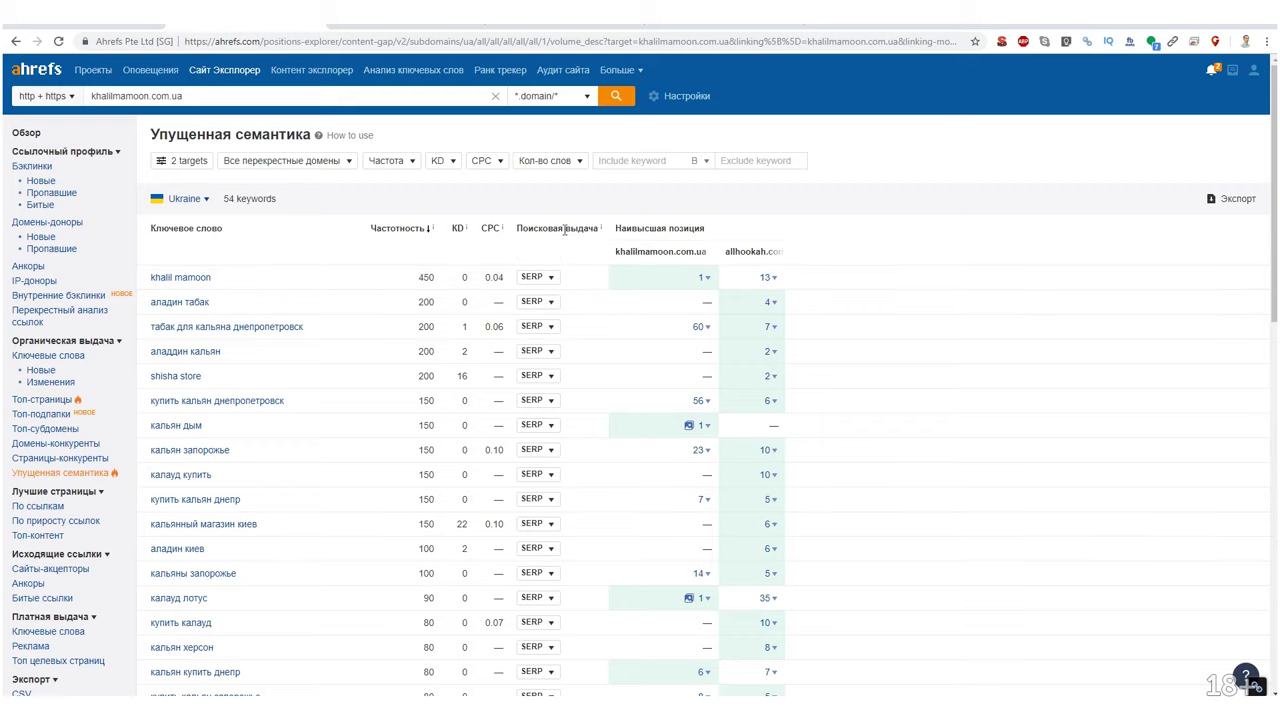
scroll(490, 425, "down", 3)
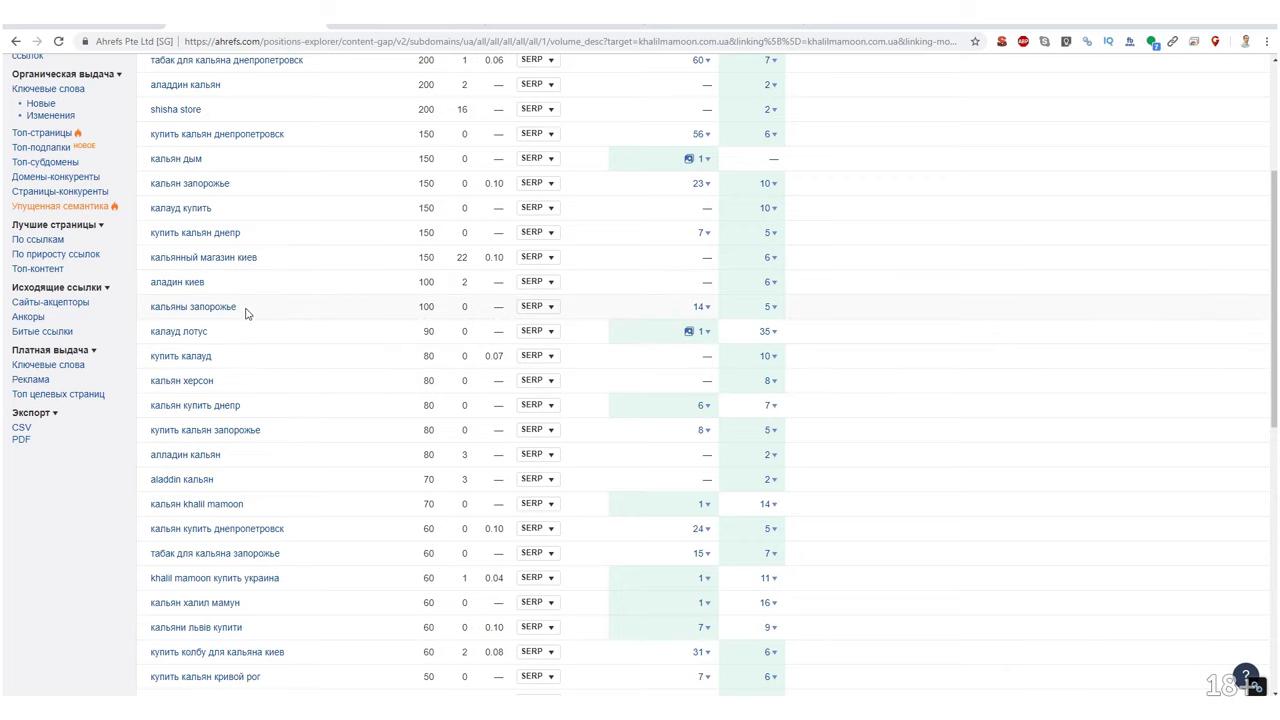
Compare the Ukraine ranking positions of khalilmamoon.com.ua and allhookah.com.ua across the content gap keywords.
scroll(293, 295, "up", 2)
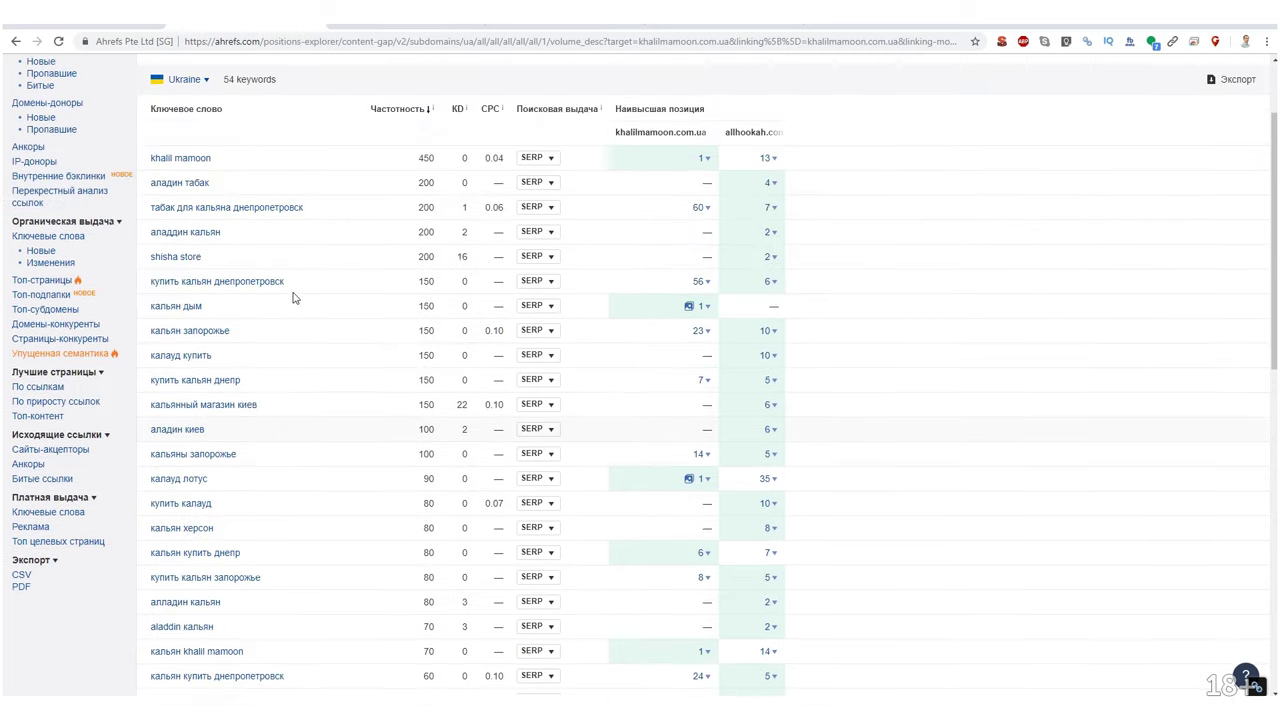
scroll(250, 345, "down", 6)
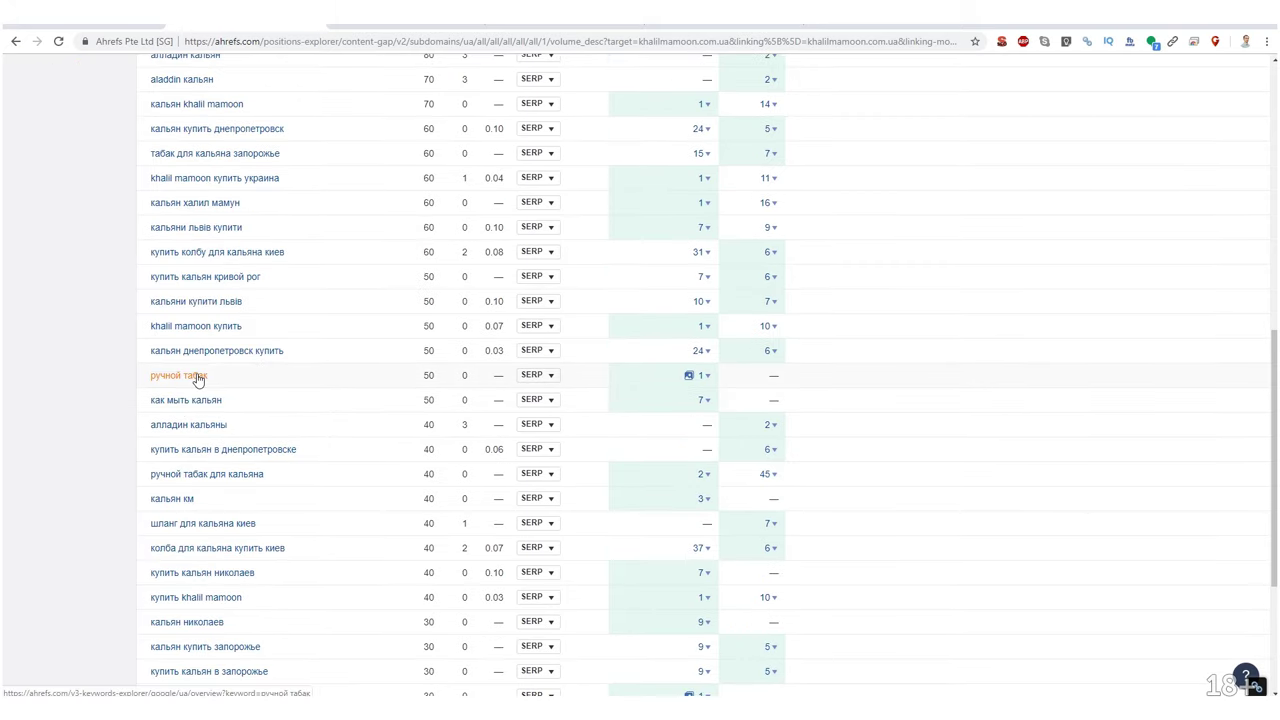
scroll(197, 337, "up", 4)
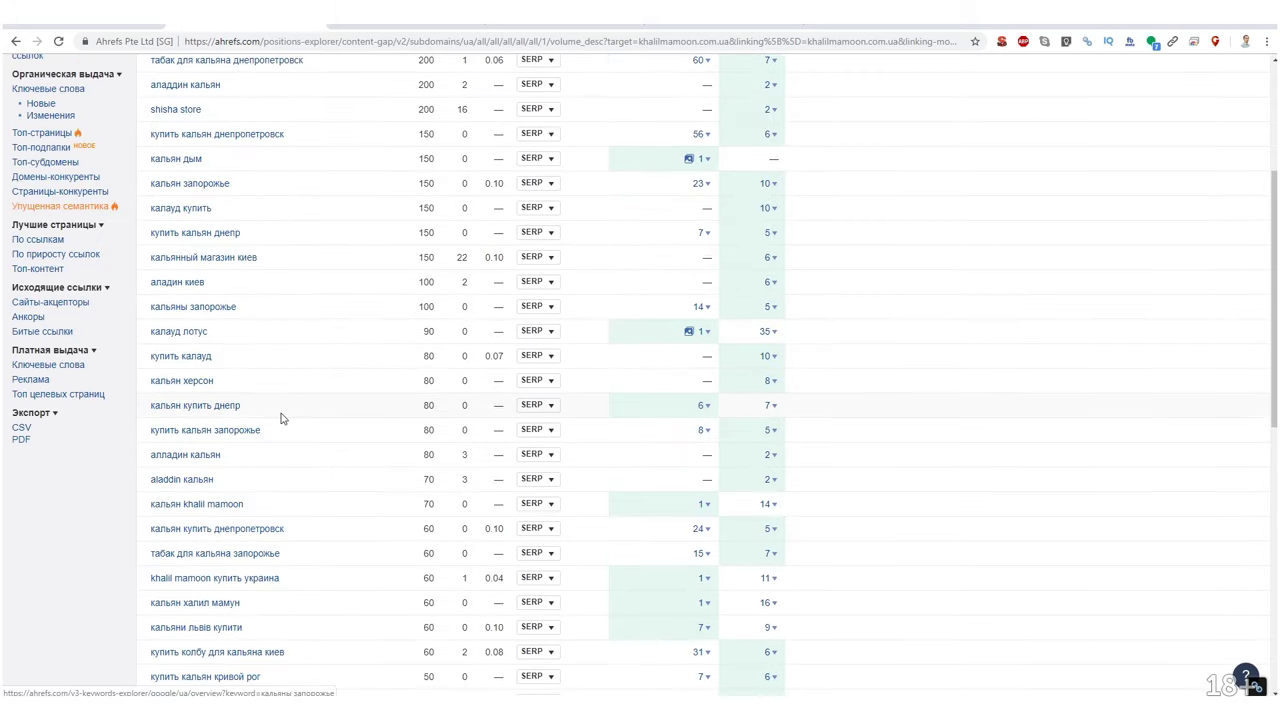
scroll(280, 417, "down", 3)
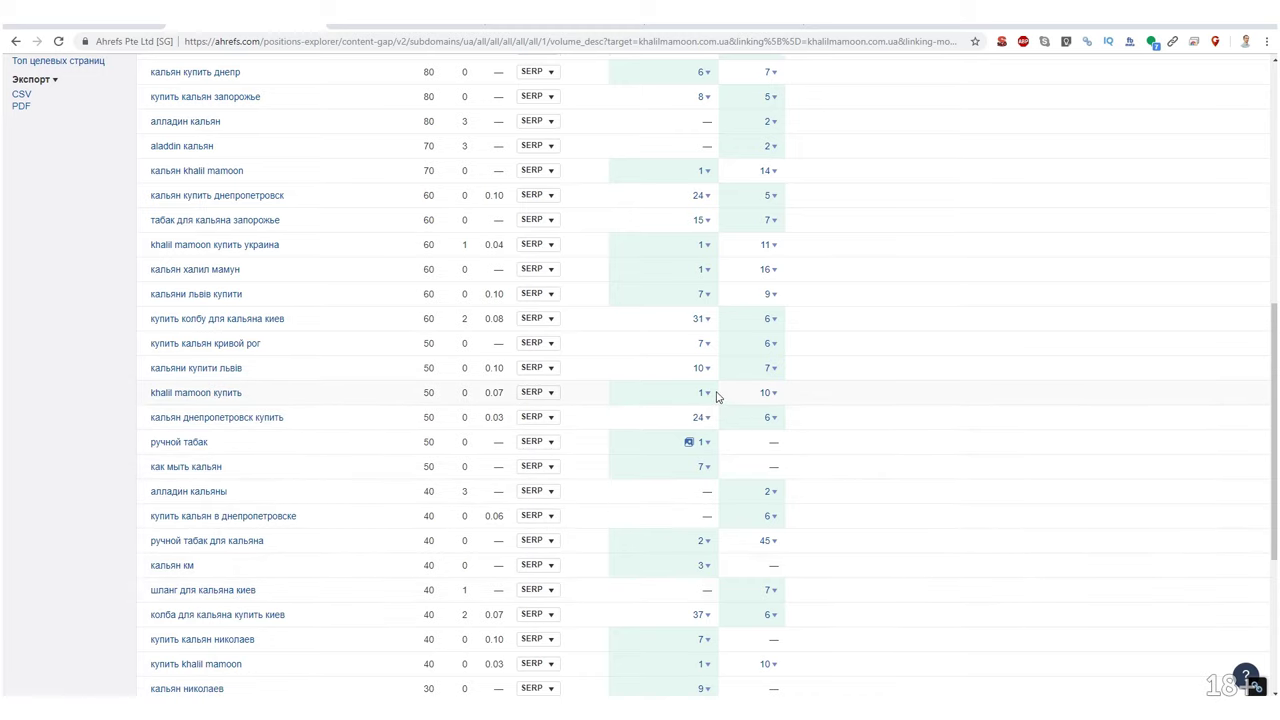
scroll(790, 388, "up", 1)
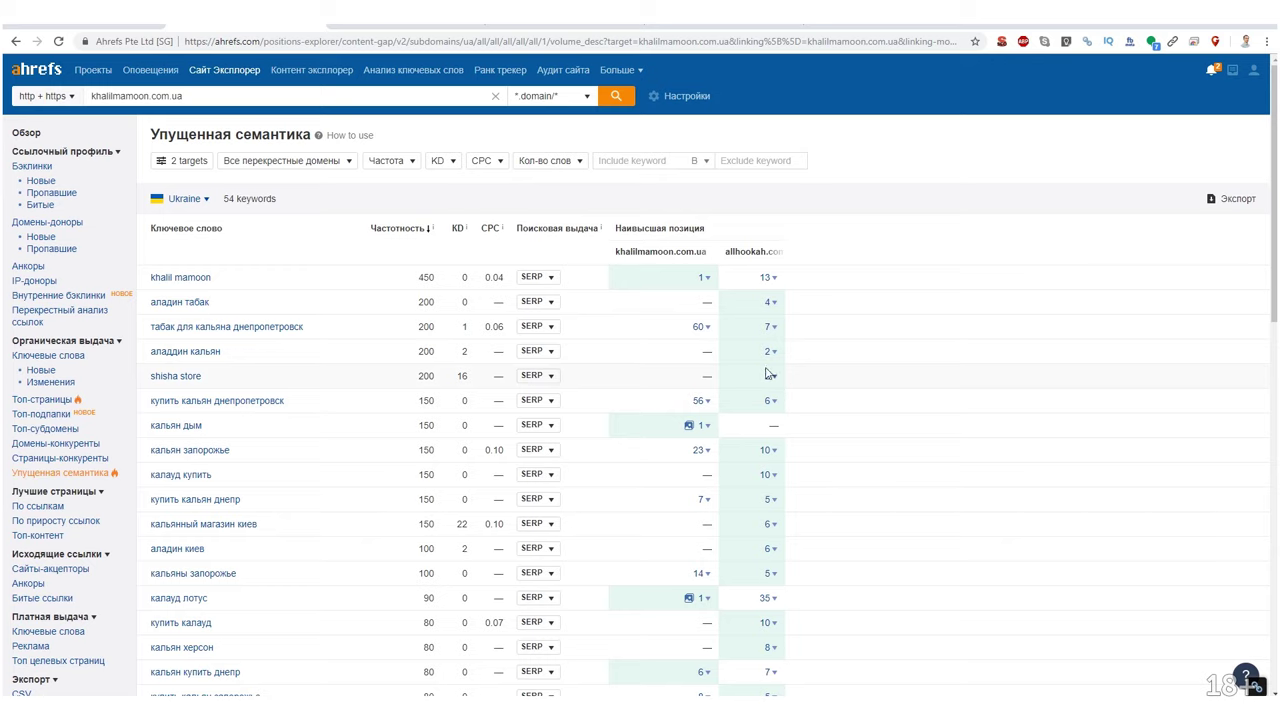
Return to the competing domains report, copy the allhookah.com.ua domain and load the same report for it.
left_click(15, 41)
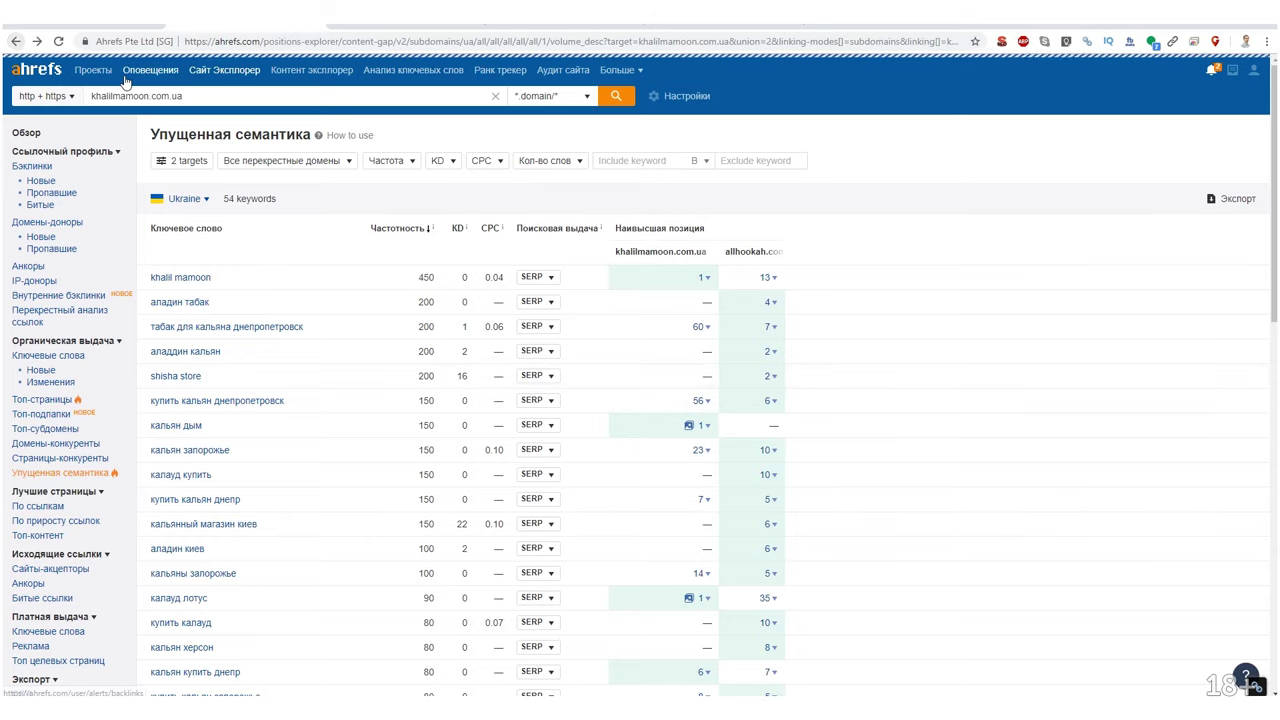
left_click(15, 41)
left_click_drag(675, 263, 587, 266)
key("ctrl+c")
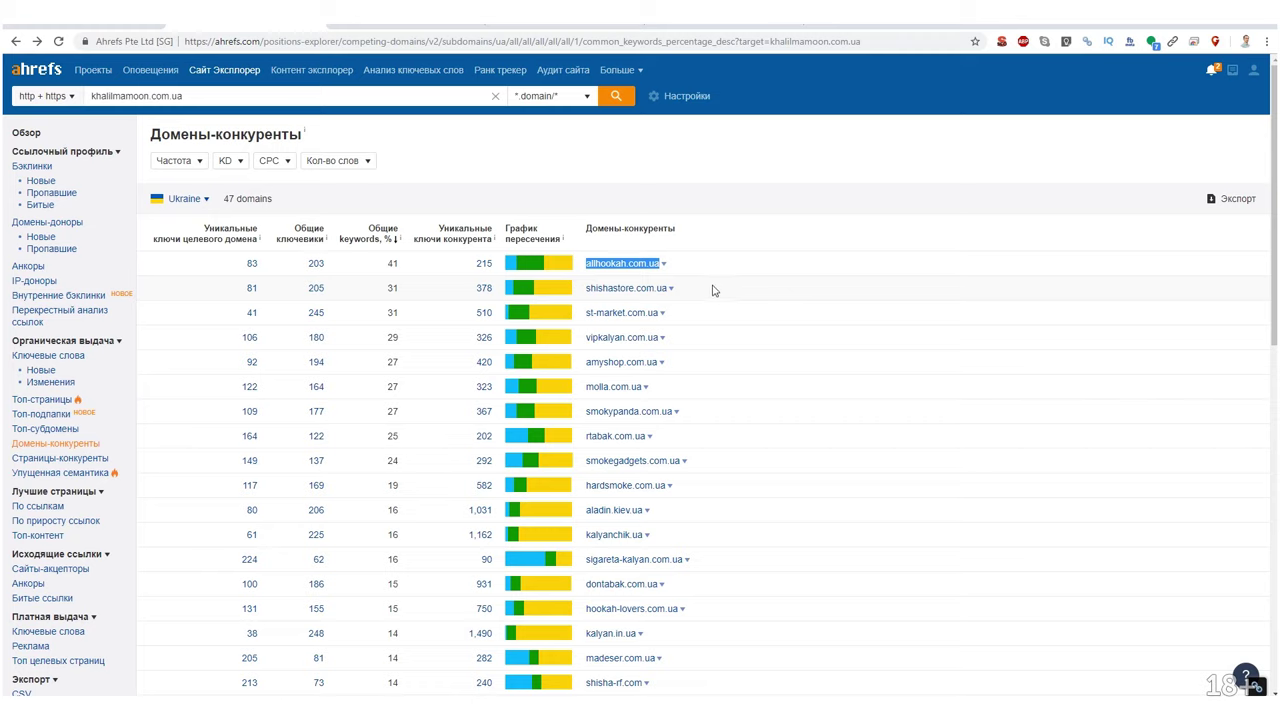
triple_click(244, 97)
key("ctrl+v")
key("Return")
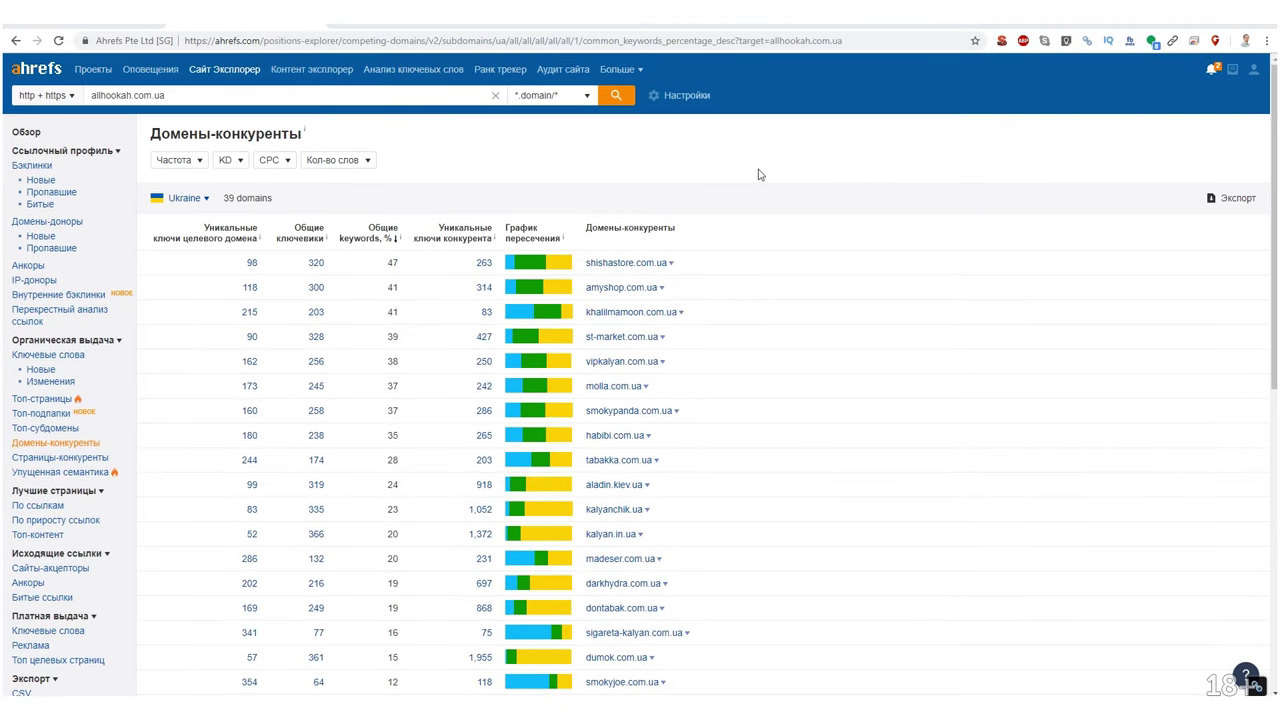
Open the overview of allhookah.com.ua and examine its referring domains and referring pages charts.
triple_click(168, 96)
left_click(46, 168)
left_click(559, 453)
left_click(712, 450)
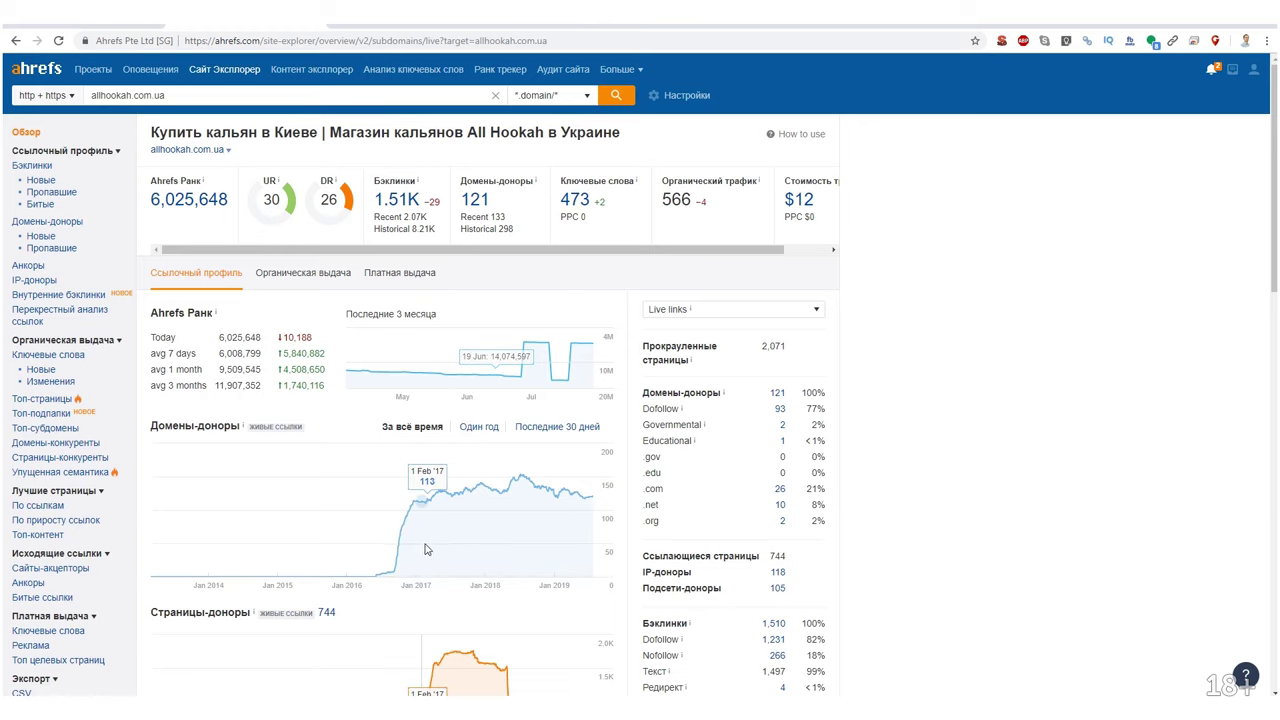
scroll(588, 534, "down", 1)
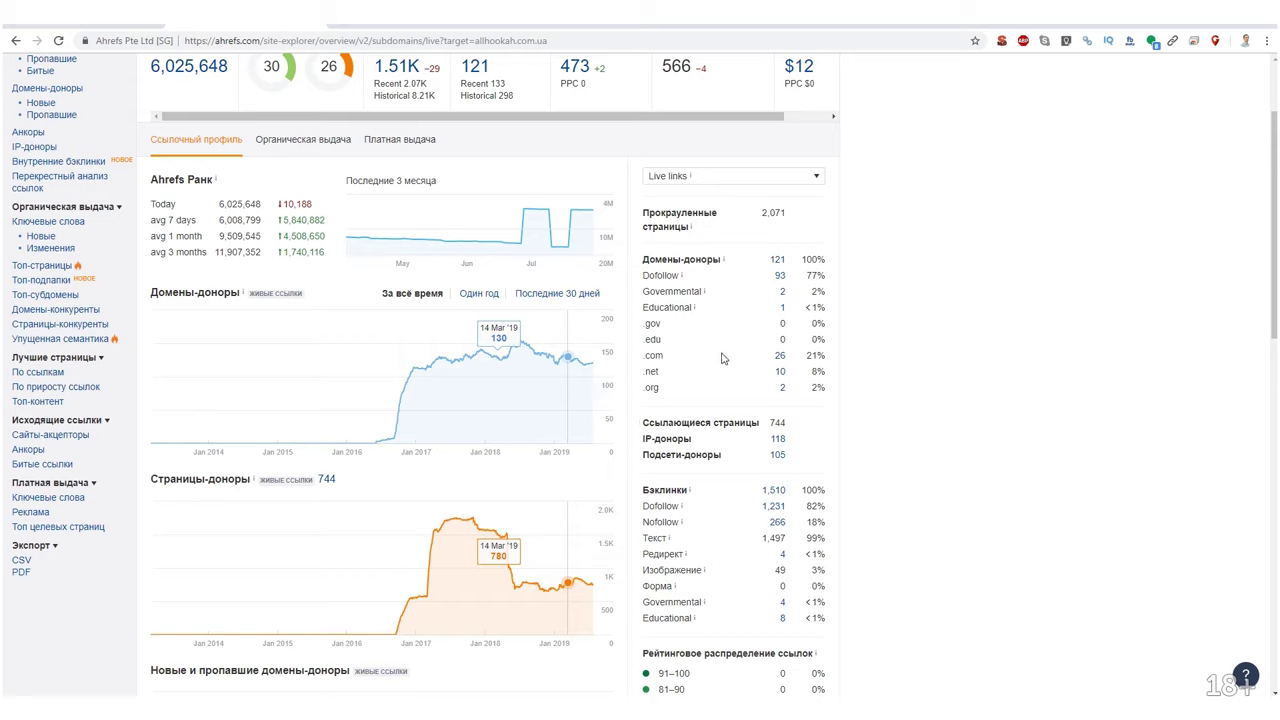
View the dofollow referring domains of allhookah.com.ua, and open its backlinks sorted by the referring page's keyword count.
left_click(780, 277)
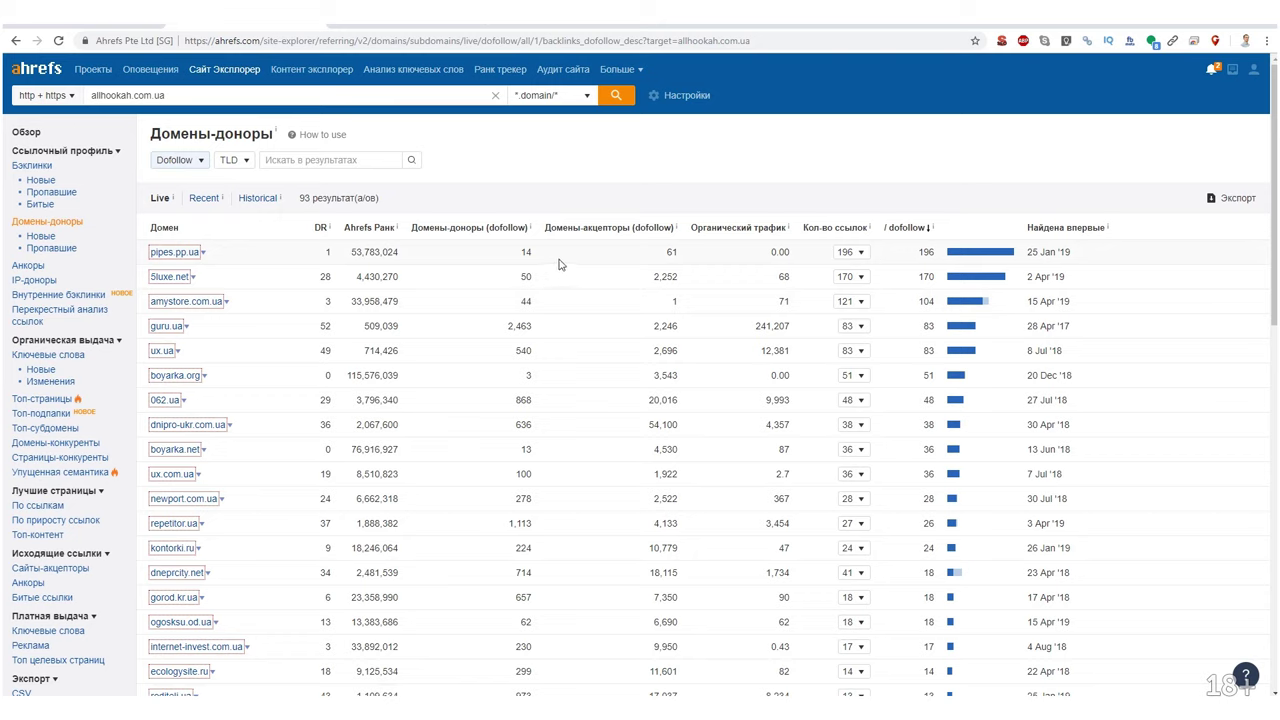
left_click(28, 168)
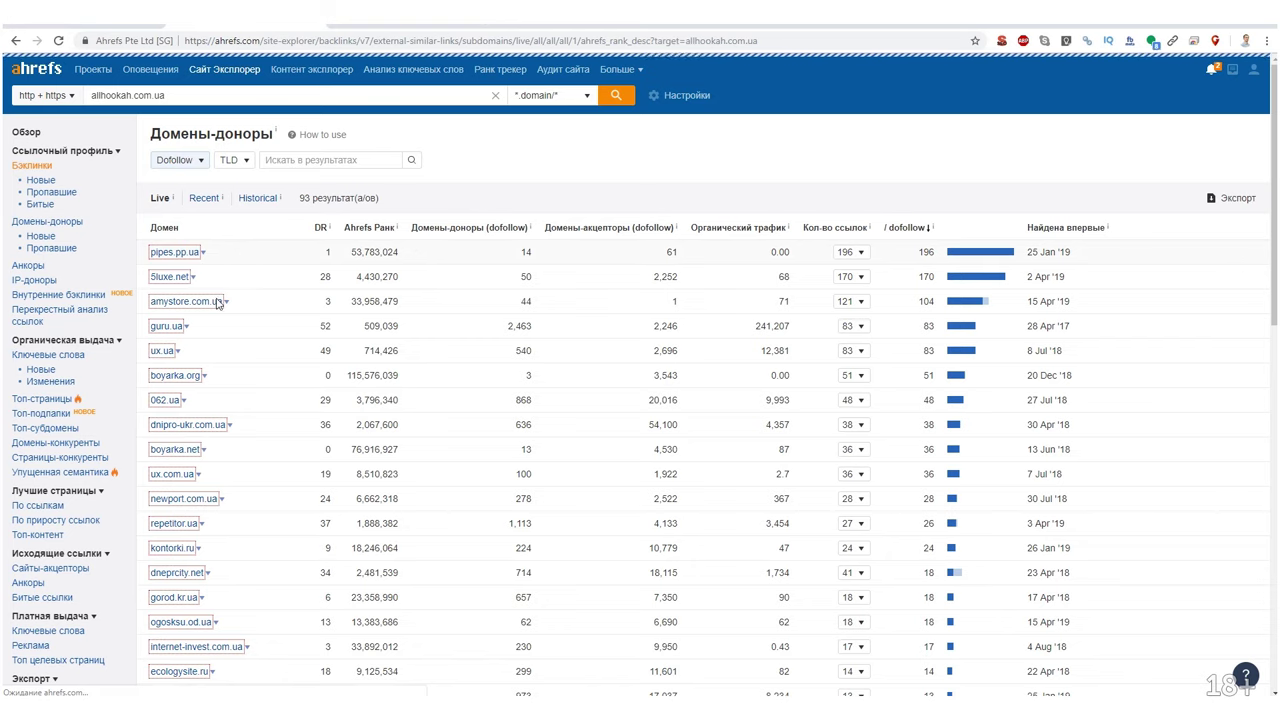
left_click(745, 225)
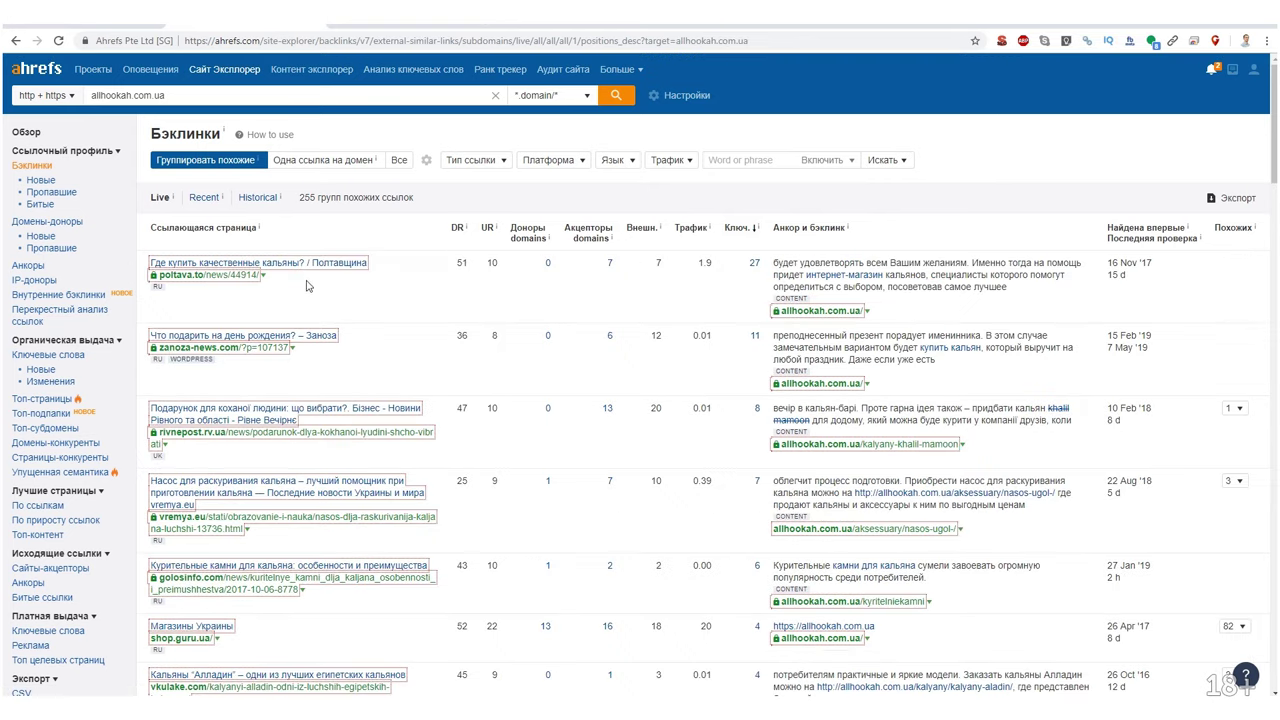
Open the poltava.to article linking to allhookah.com.ua, read through it and return to the backlinks list.
left_click(222, 278)
left_click(234, 276)
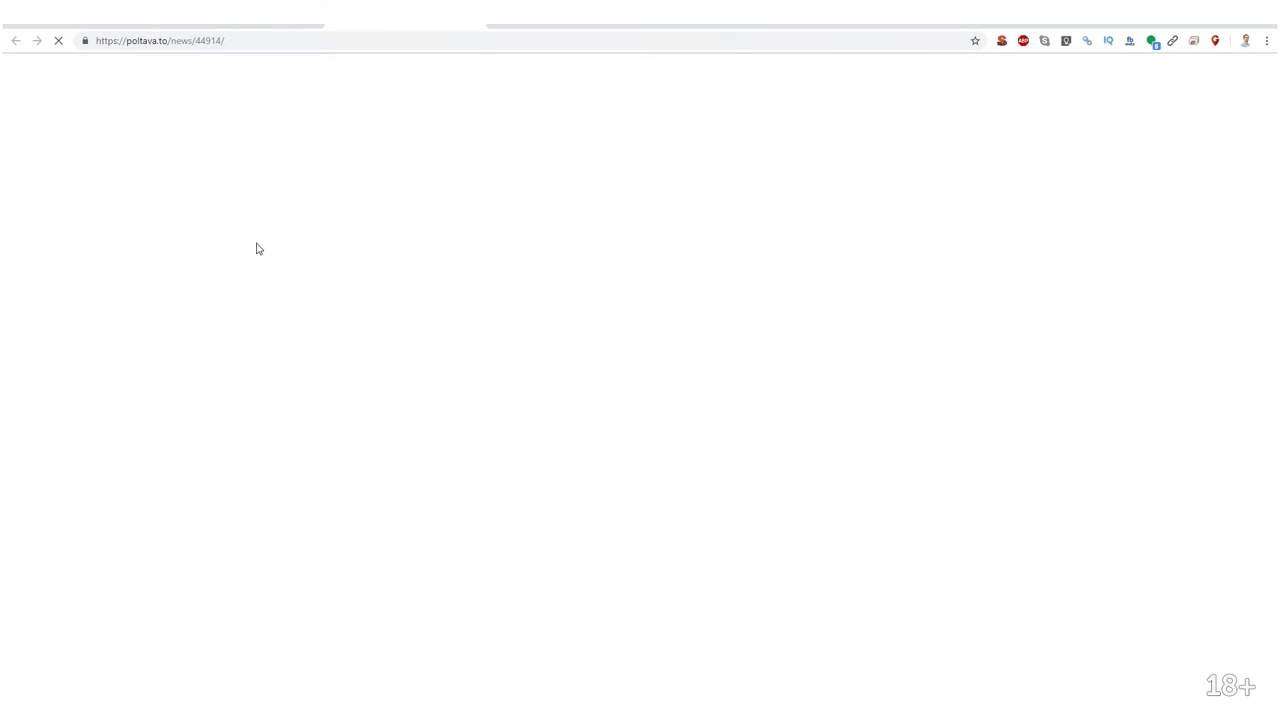
scroll(404, 180, "down", 15)
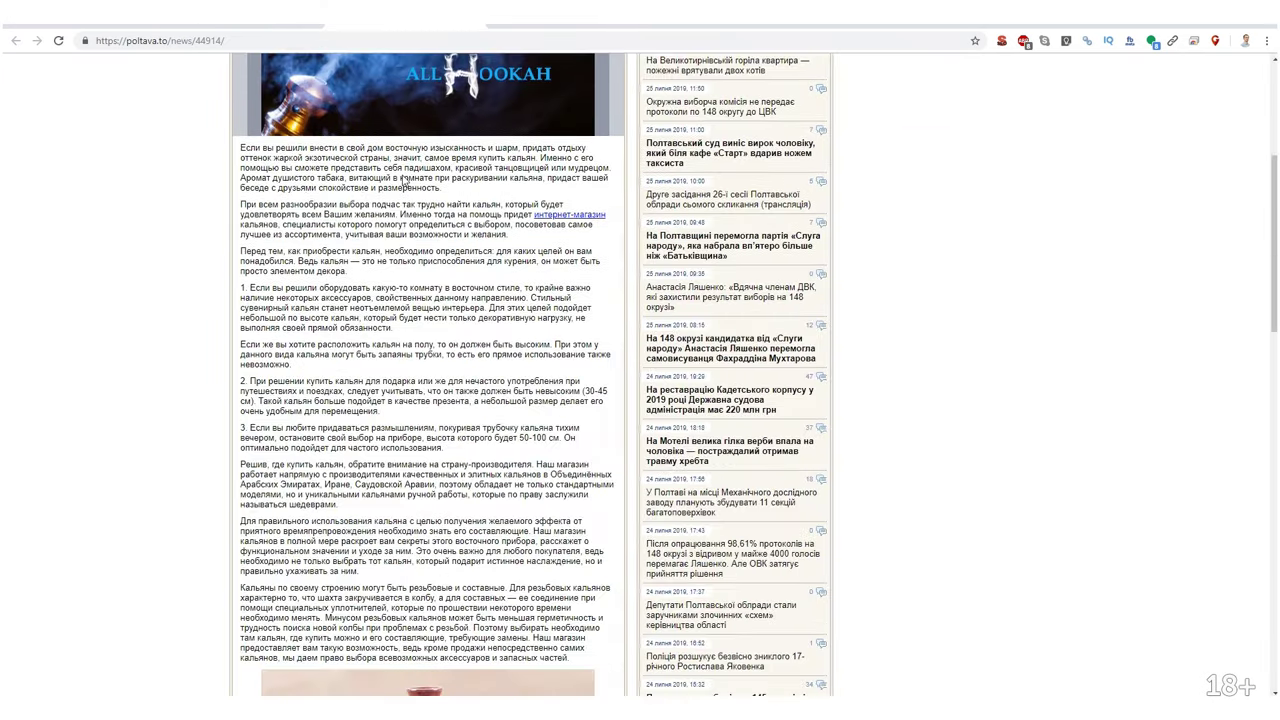
scroll(406, 180, "down", 1)
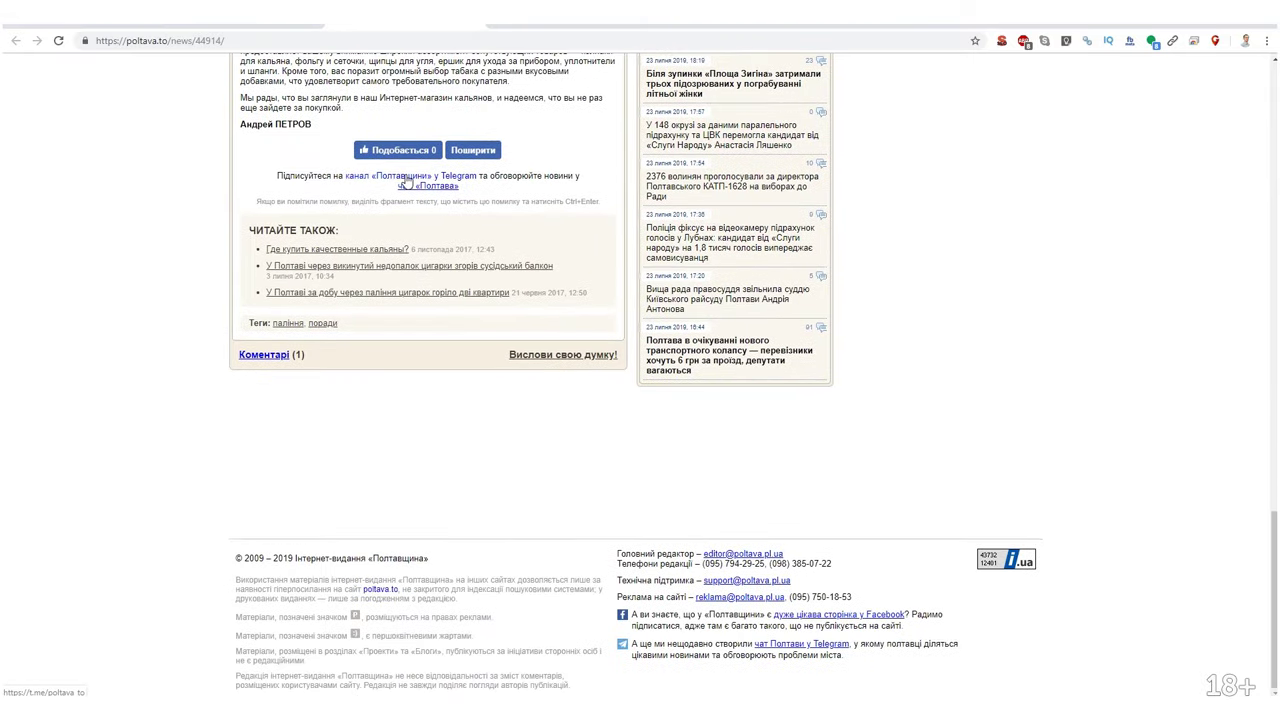
scroll(374, 346, "up", 20)
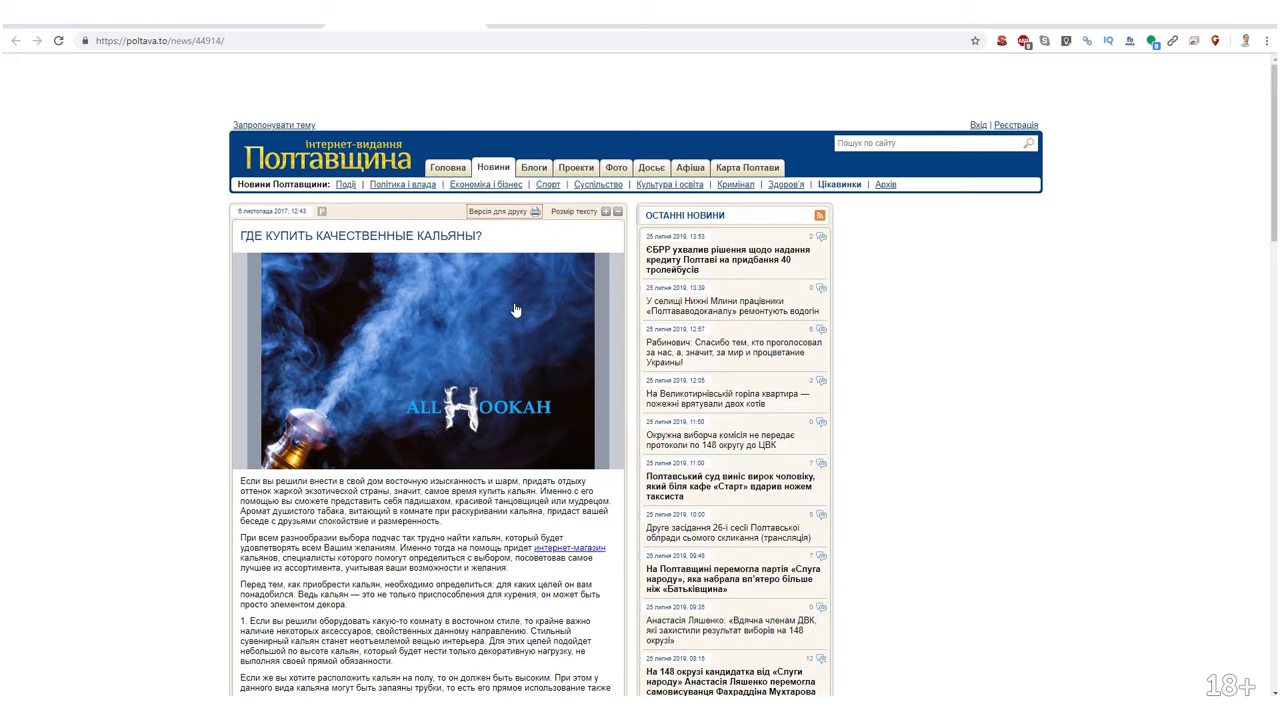
scroll(514, 306, "down", 3)
scroll(516, 322, "down", 12)
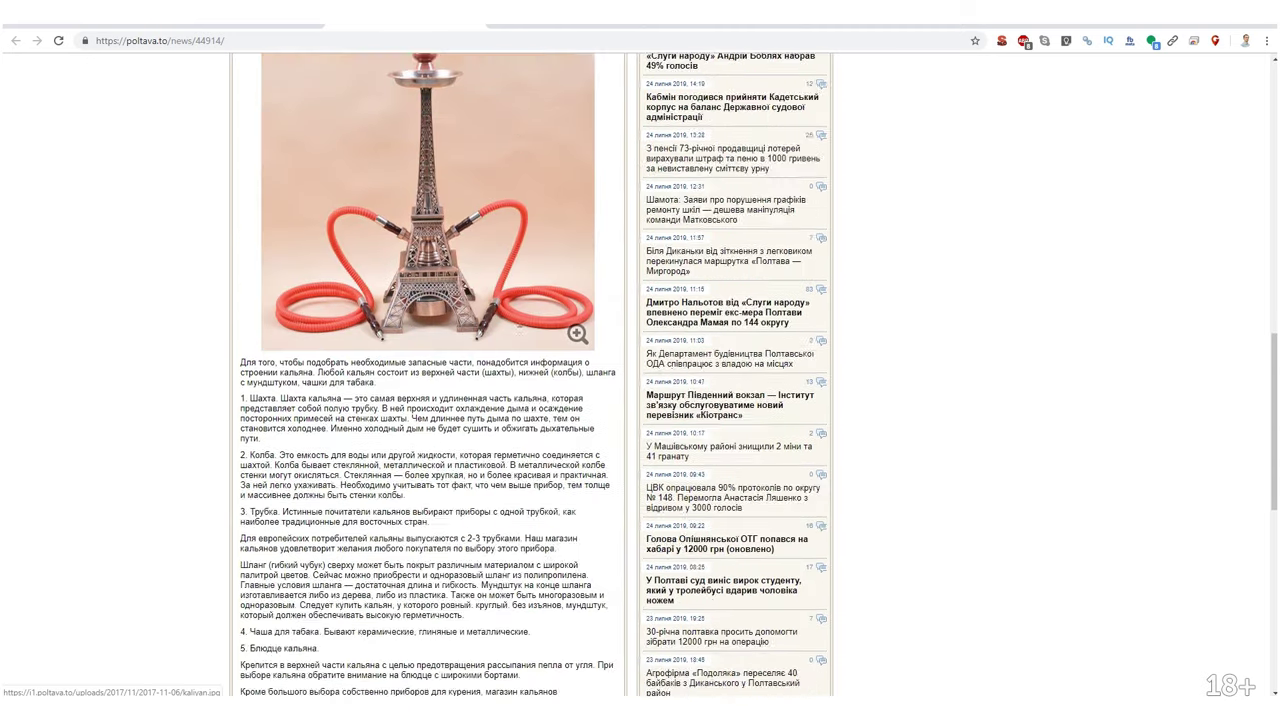
scroll(518, 322, "down", 1)
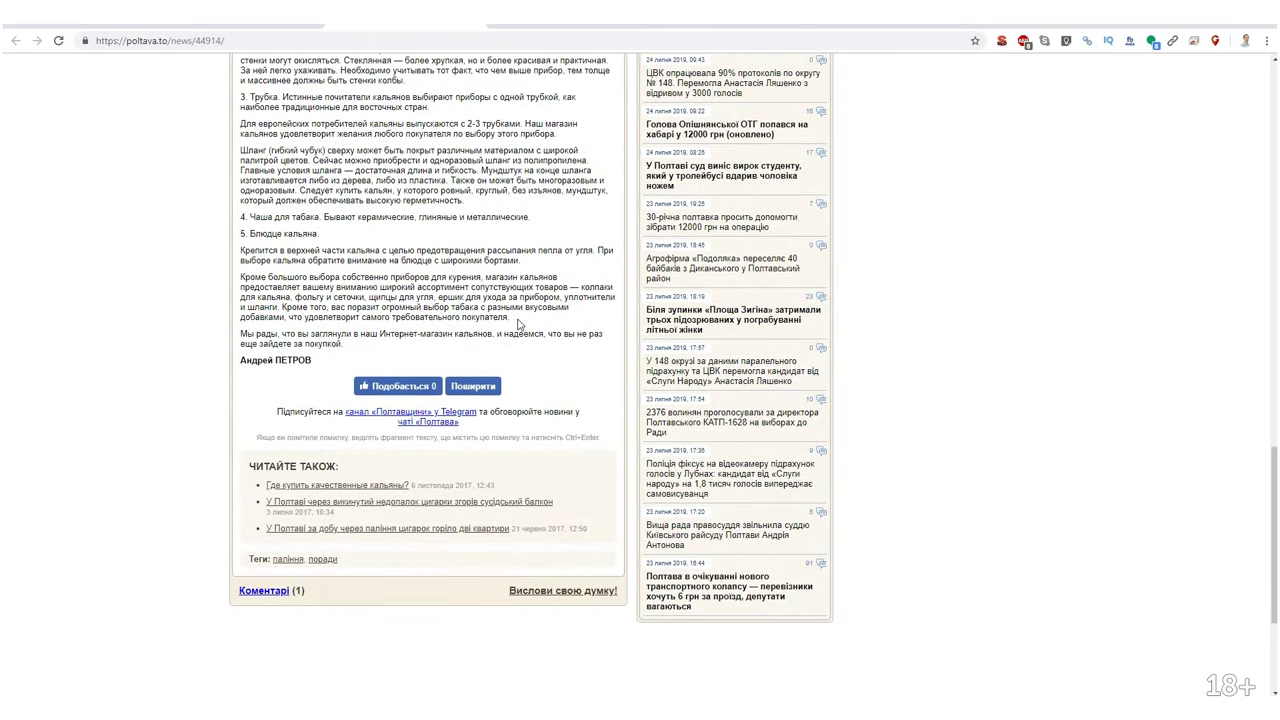
scroll(518, 332, "up", 15)
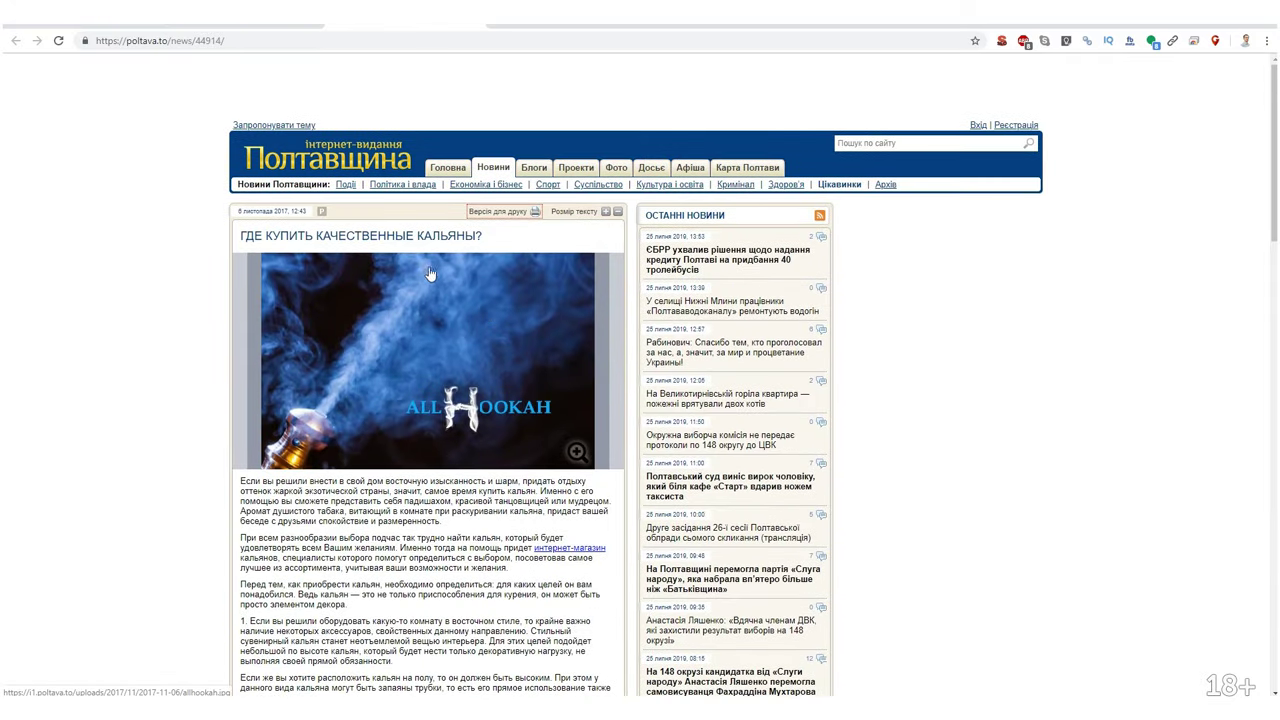
key("ctrl+w")
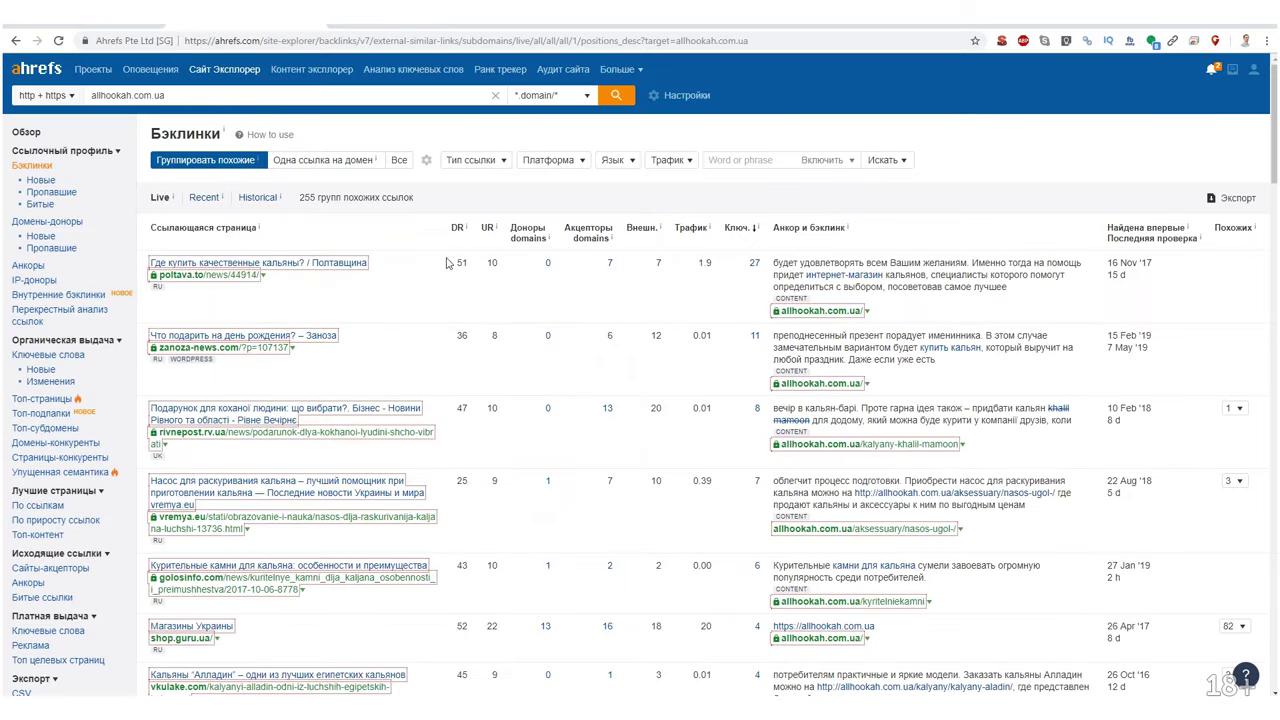
Open the zanoza-news.com birthday gift article that links to allhookah.com.ua, look through it and return to the backlinks list.
left_click(277, 349)
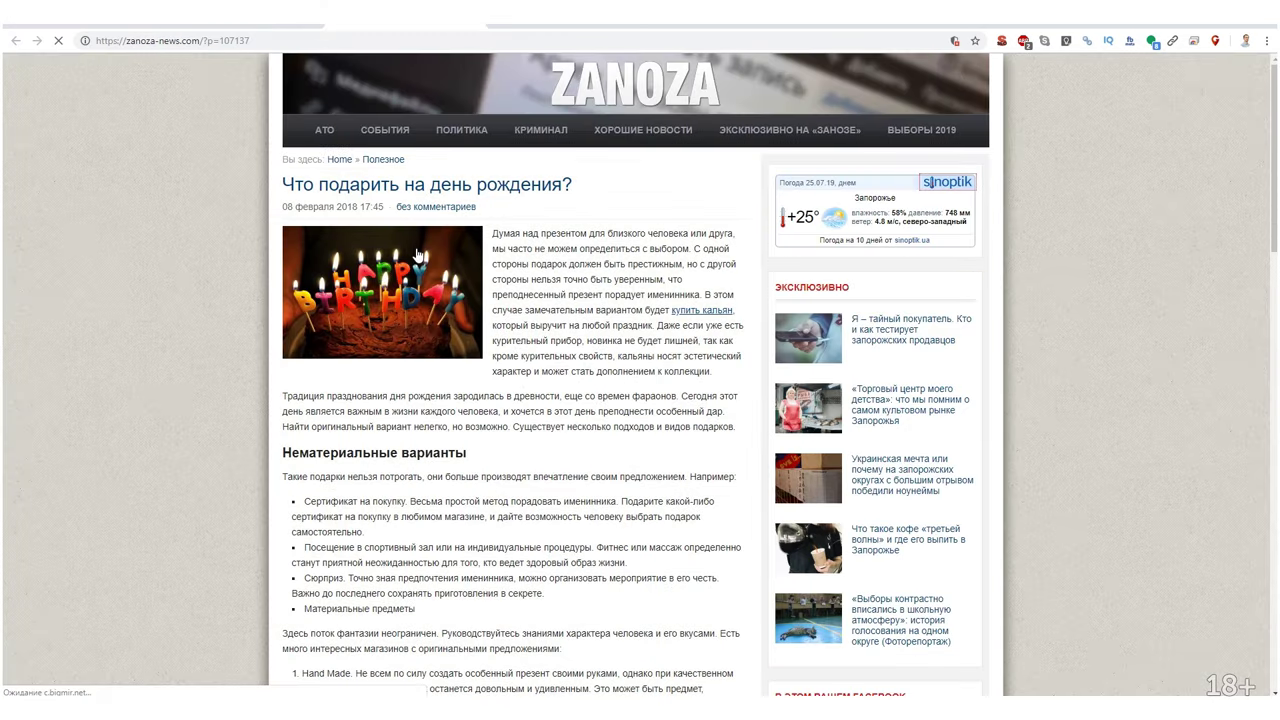
scroll(470, 265, "down", 8)
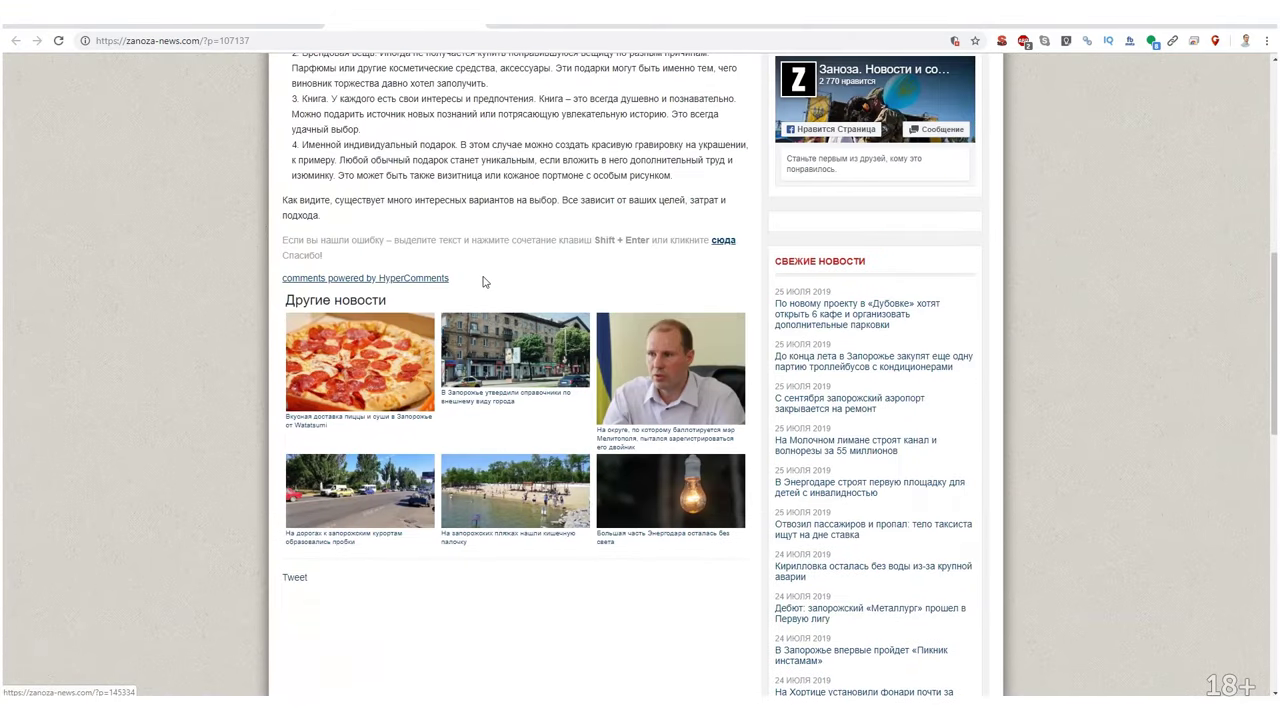
scroll(467, 288, "up", 3)
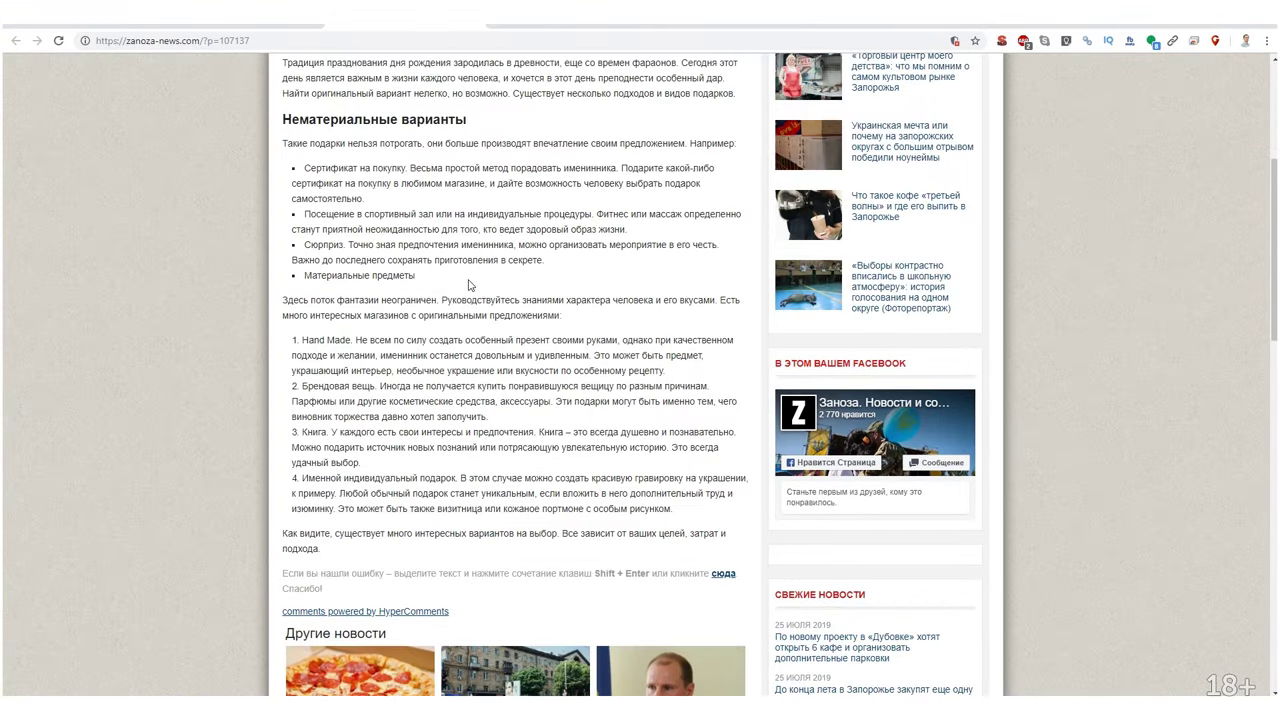
scroll(469, 285, "up", 3)
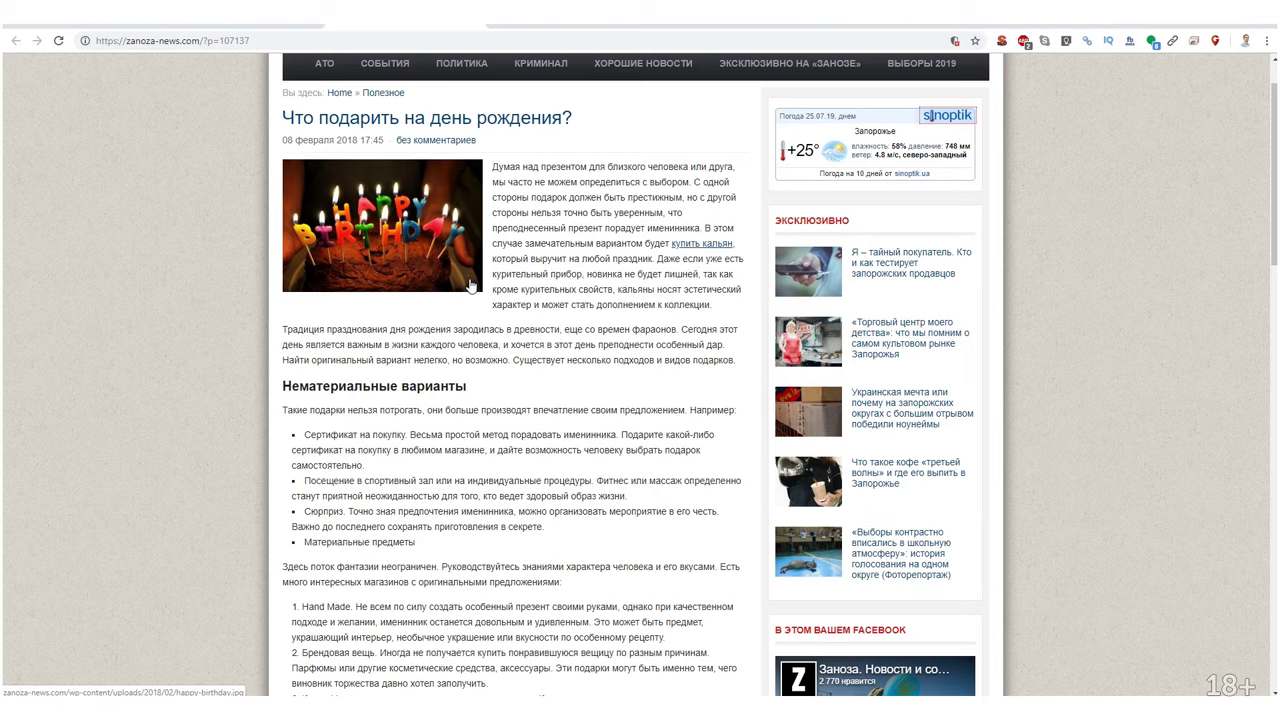
scroll(469, 285, "down", 3)
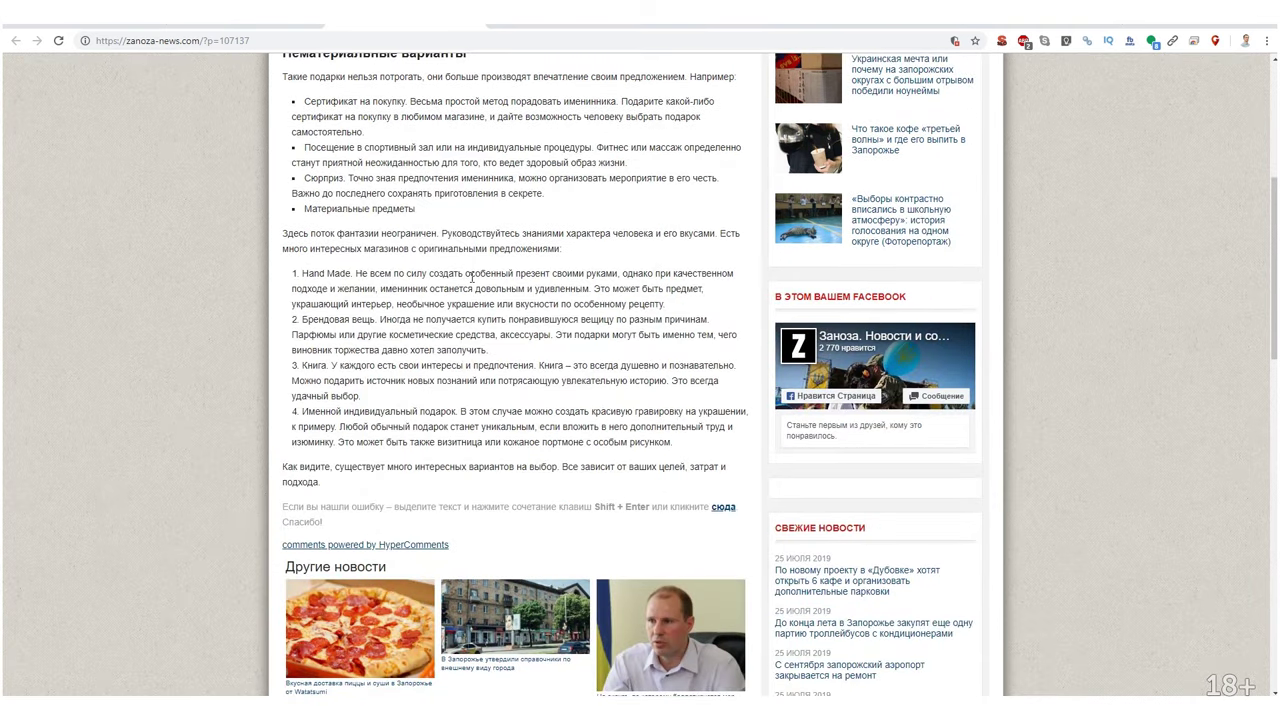
key("ctrl+w")
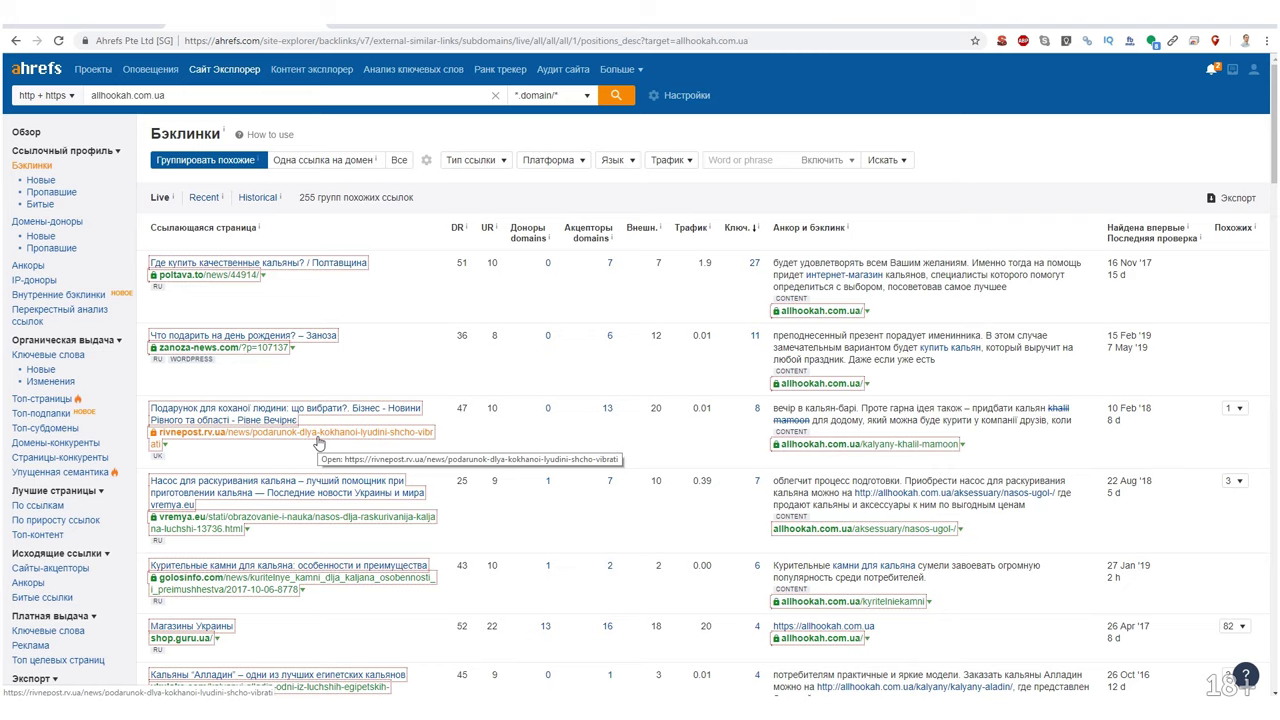
Look through the shop.guru.ua shop directory, open its 'Добавить магазин' page and return to the backlinks list.
left_click(188, 639)
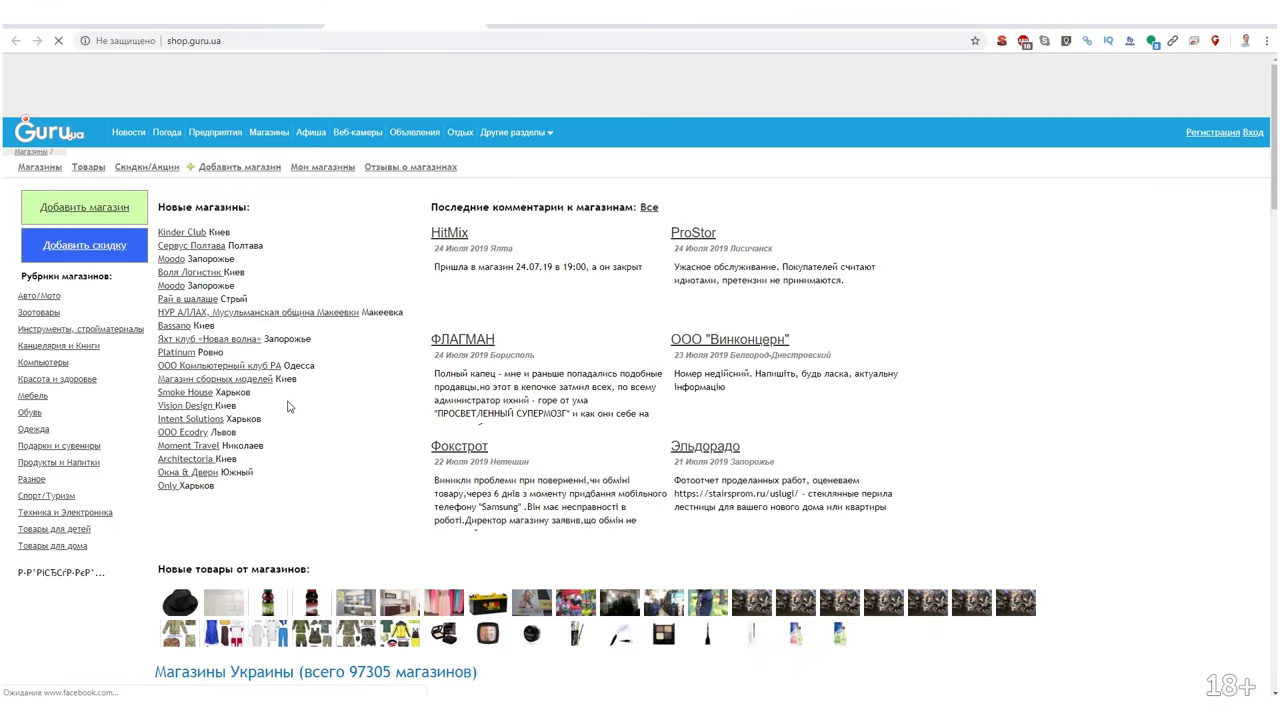
scroll(292, 405, "down", 2)
scroll(292, 405, "down", 4)
scroll(290, 412, "up", 6)
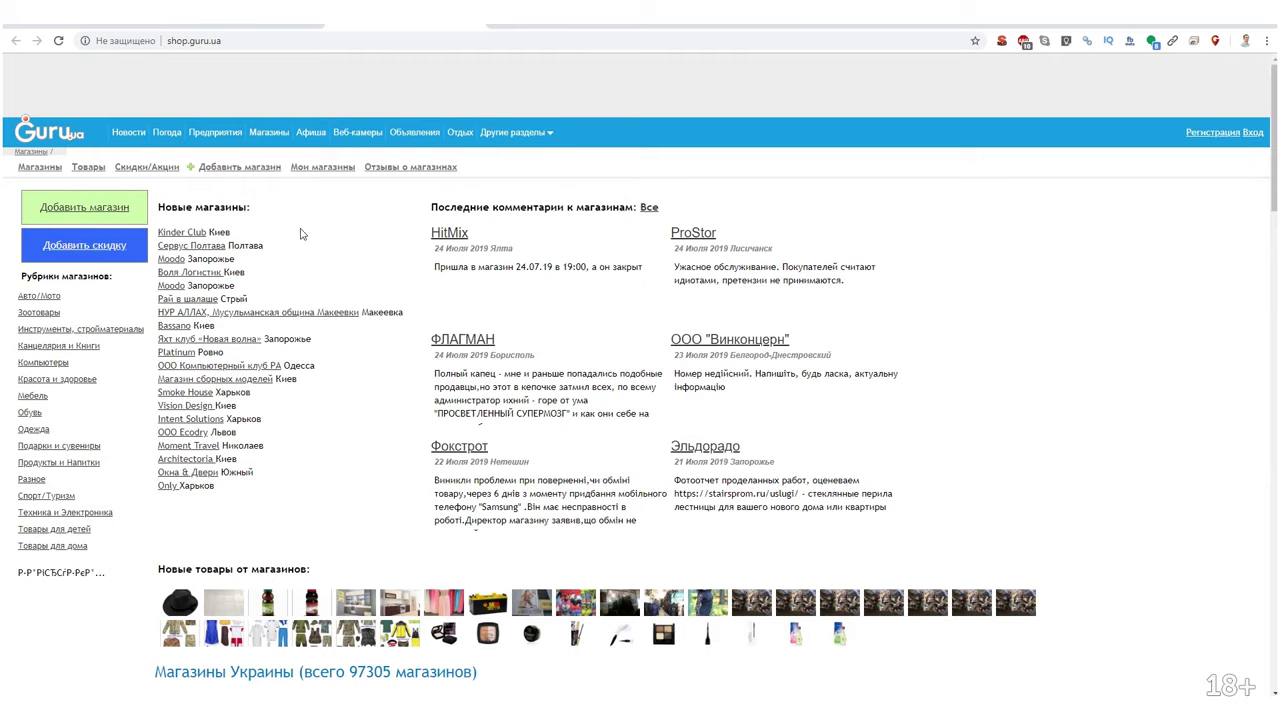
left_click(257, 166)
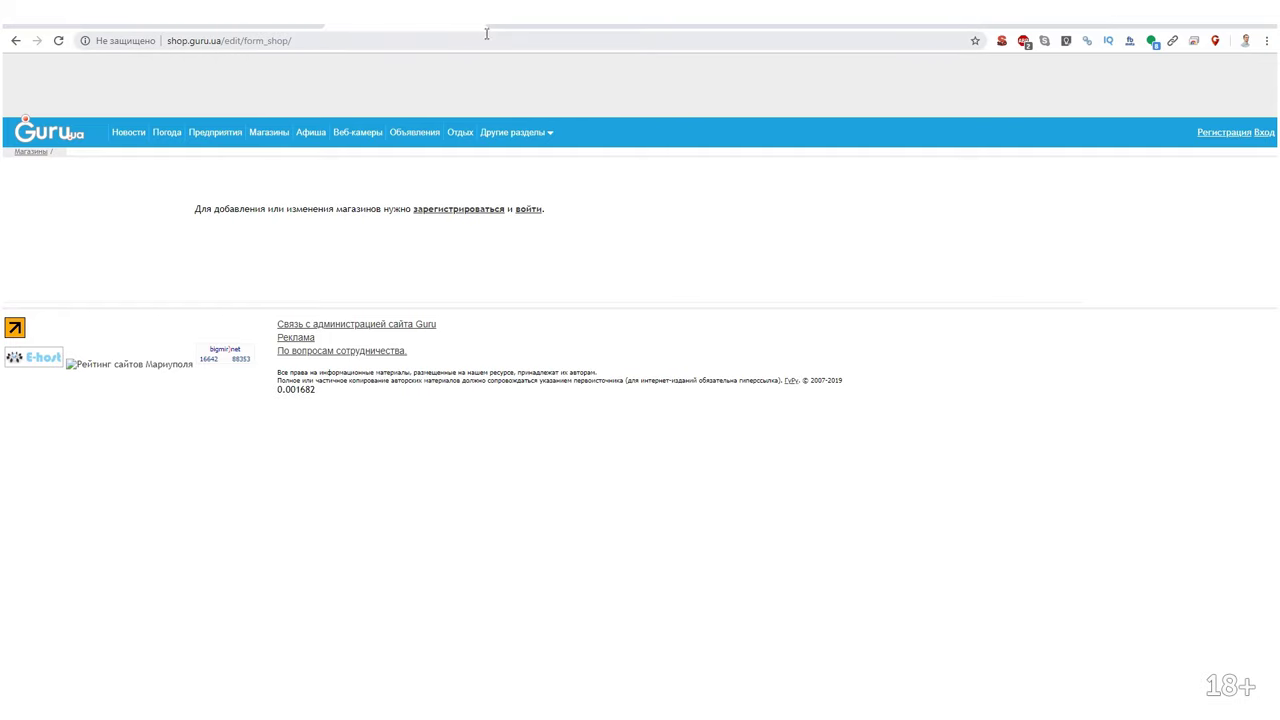
key("ctrl+w")
Open the vkulake.com article about 'Алладин' hookahs from the backlinks, look through it and return to the list.
scroll(376, 385, "down", 2)
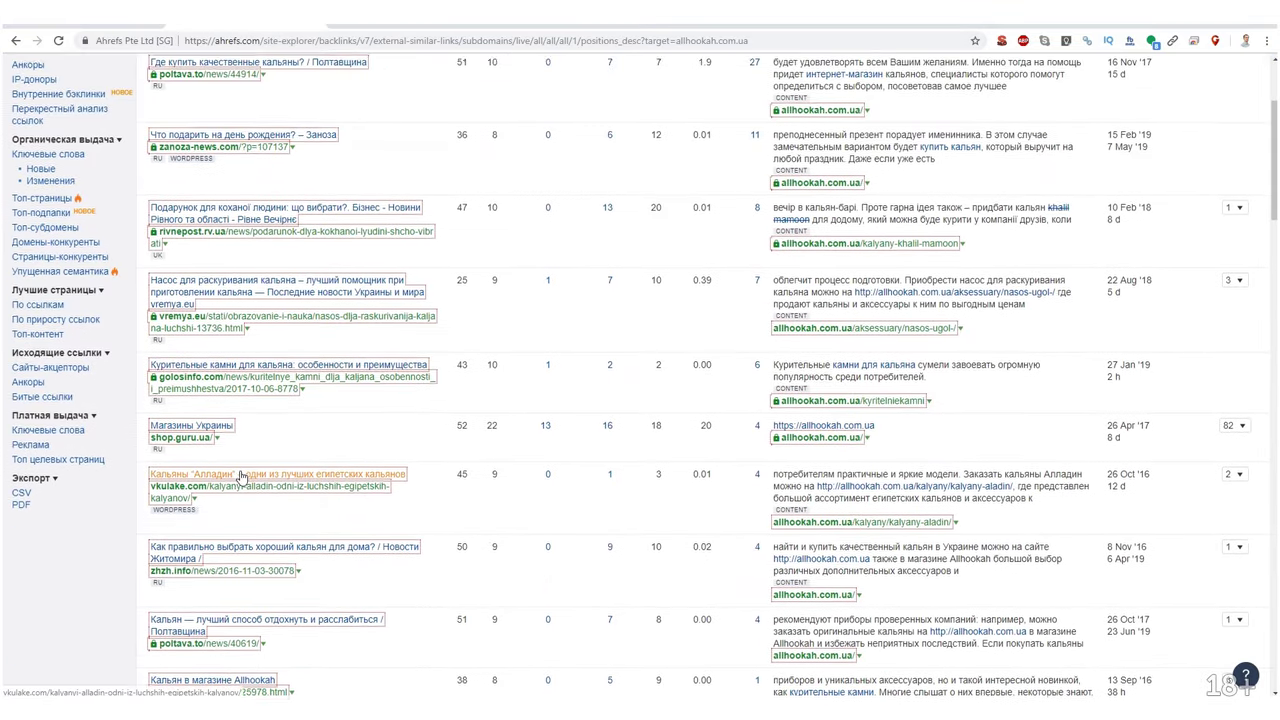
scroll(245, 460, "down", 1)
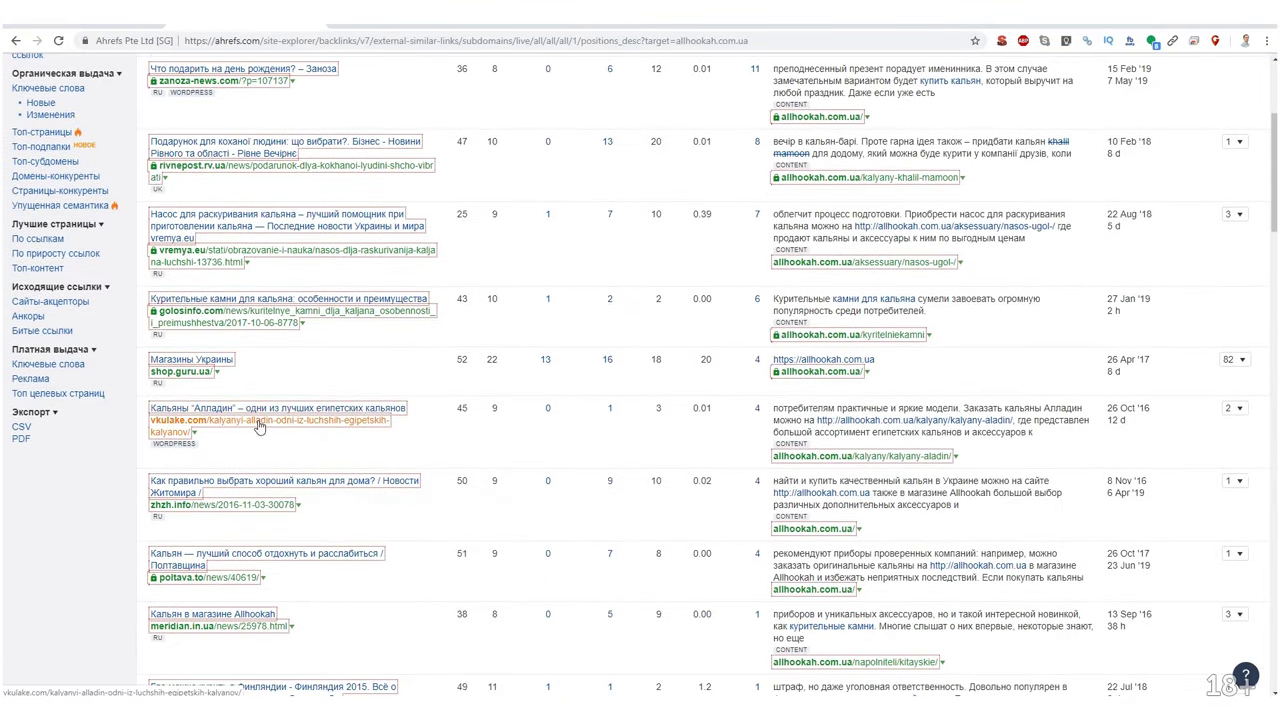
left_click(318, 416)
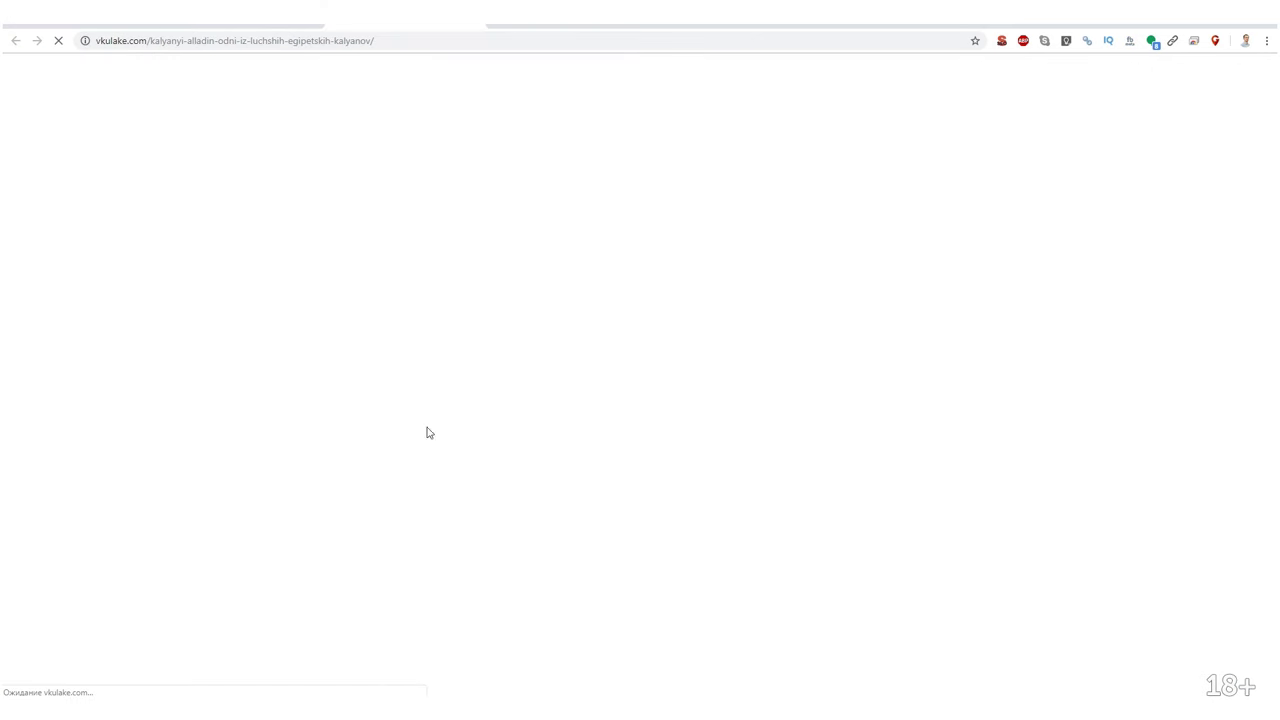
scroll(433, 422, "down", 3)
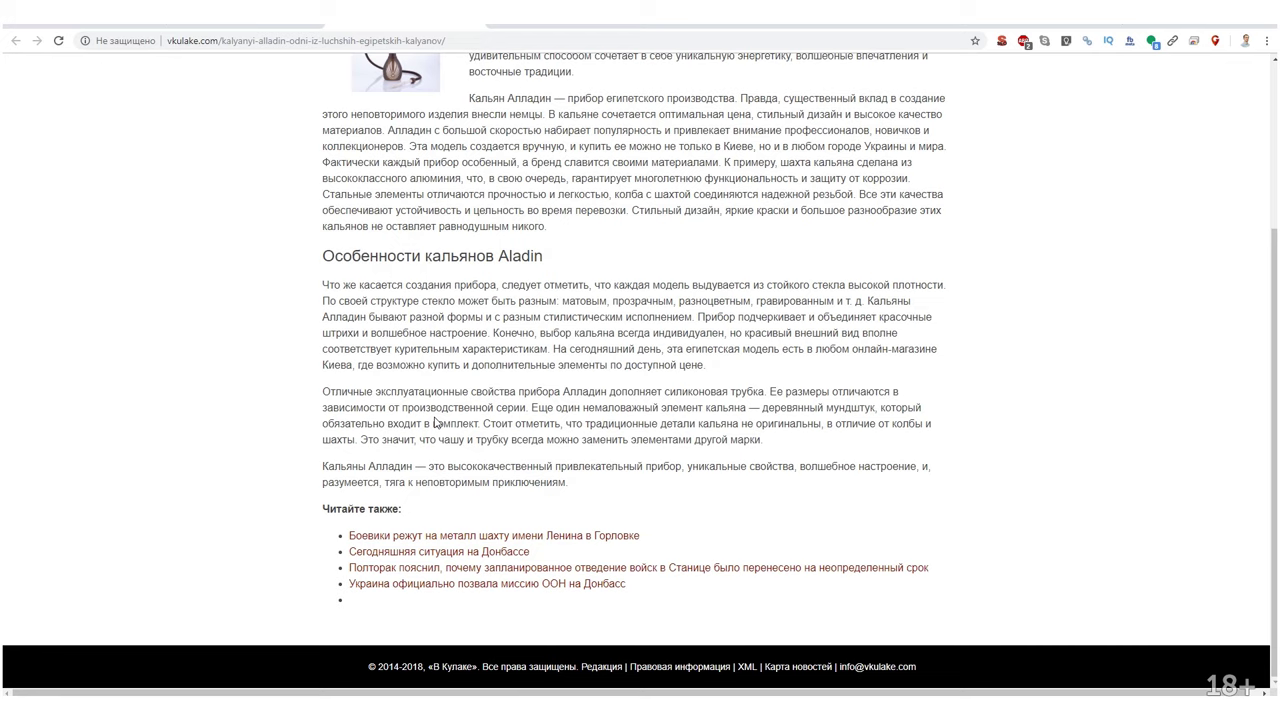
key("alt+Left")
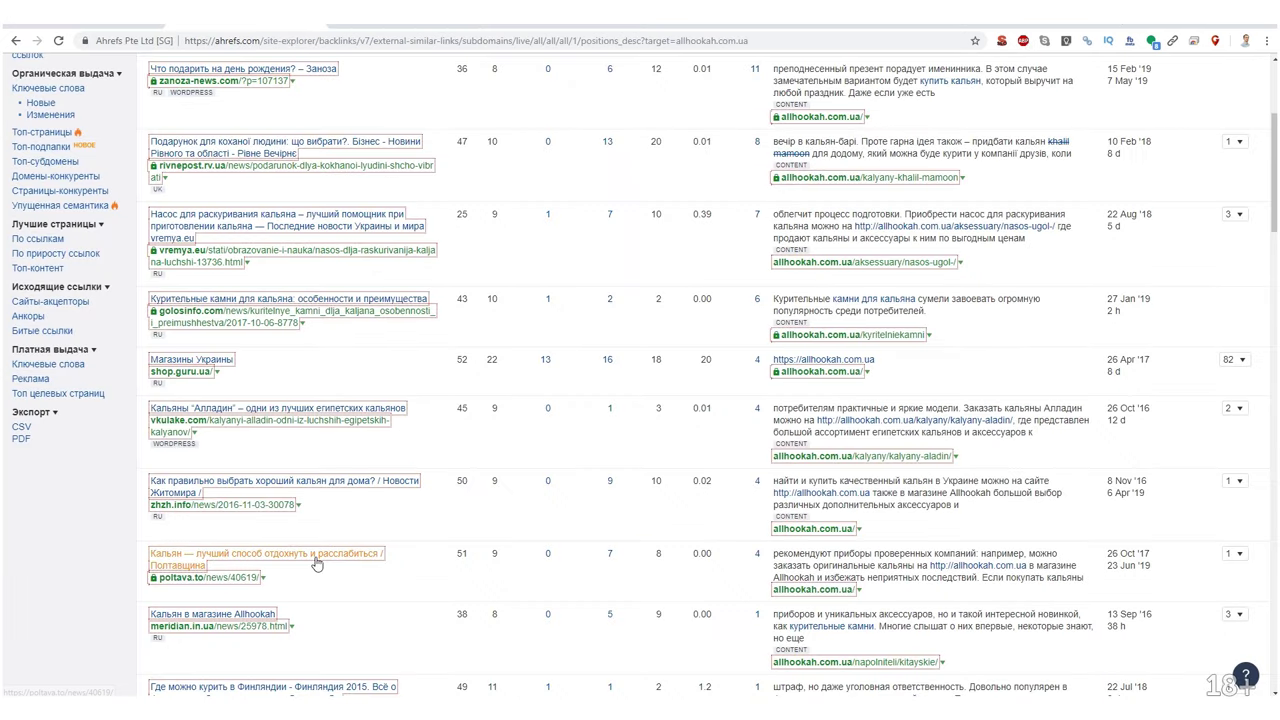
Filter the allhookah.com.ua backlinks by the word 'каталог' and look through the matching pages.
scroll(314, 563, "down", 3)
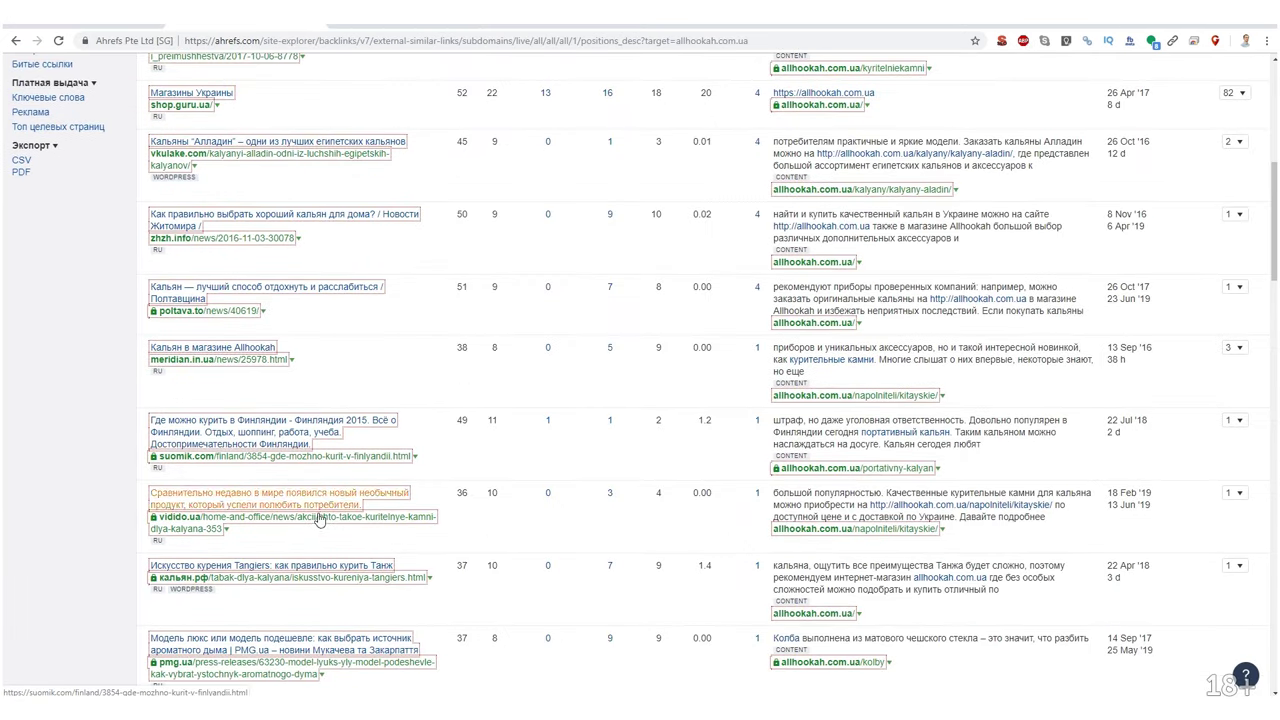
scroll(263, 450, "down", 2)
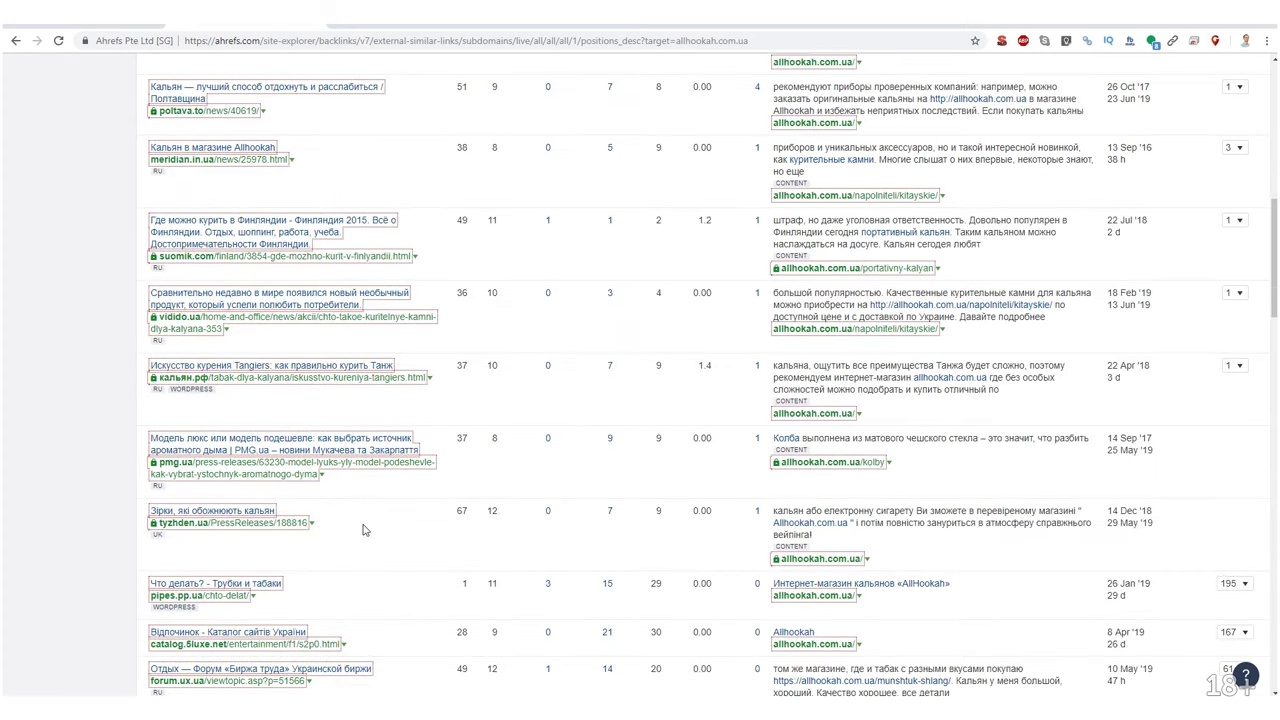
scroll(364, 529, "down", 3)
scroll(364, 529, "up", 20)
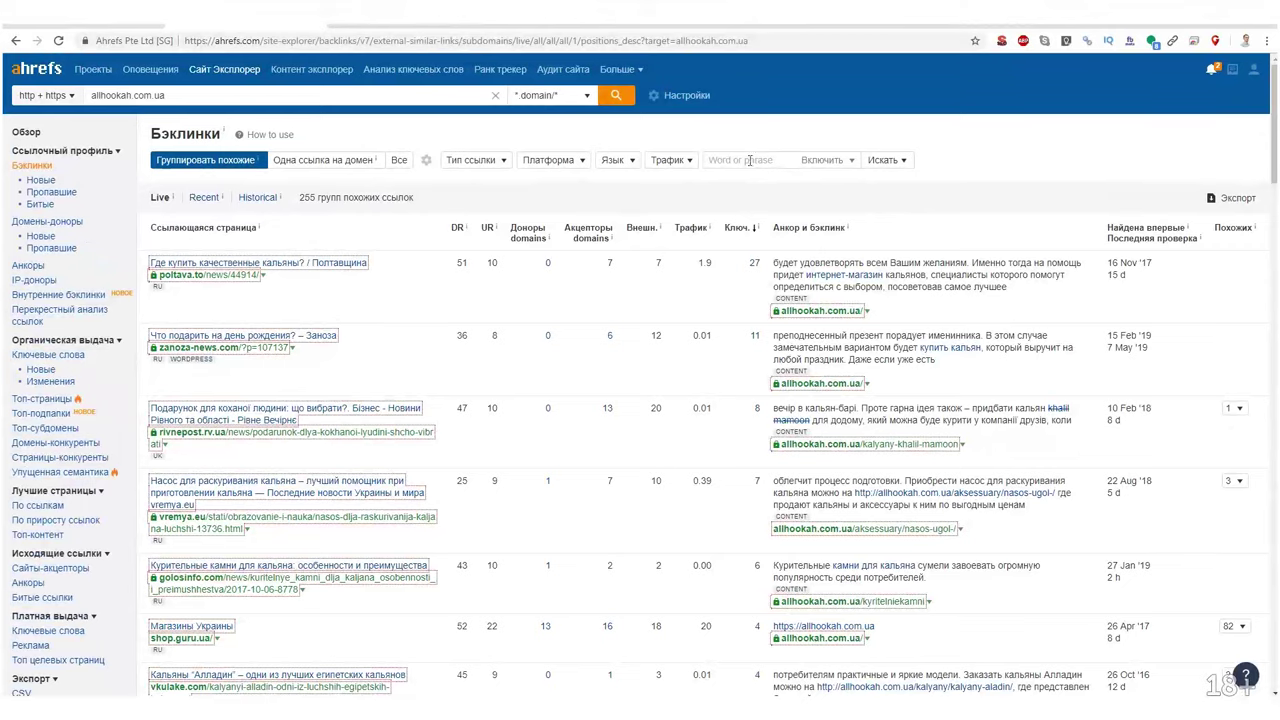
left_click(749, 160)
type("пfn")
key("BackSpace")
key("BackSpace")
key("BackSpace")
type("каталог")
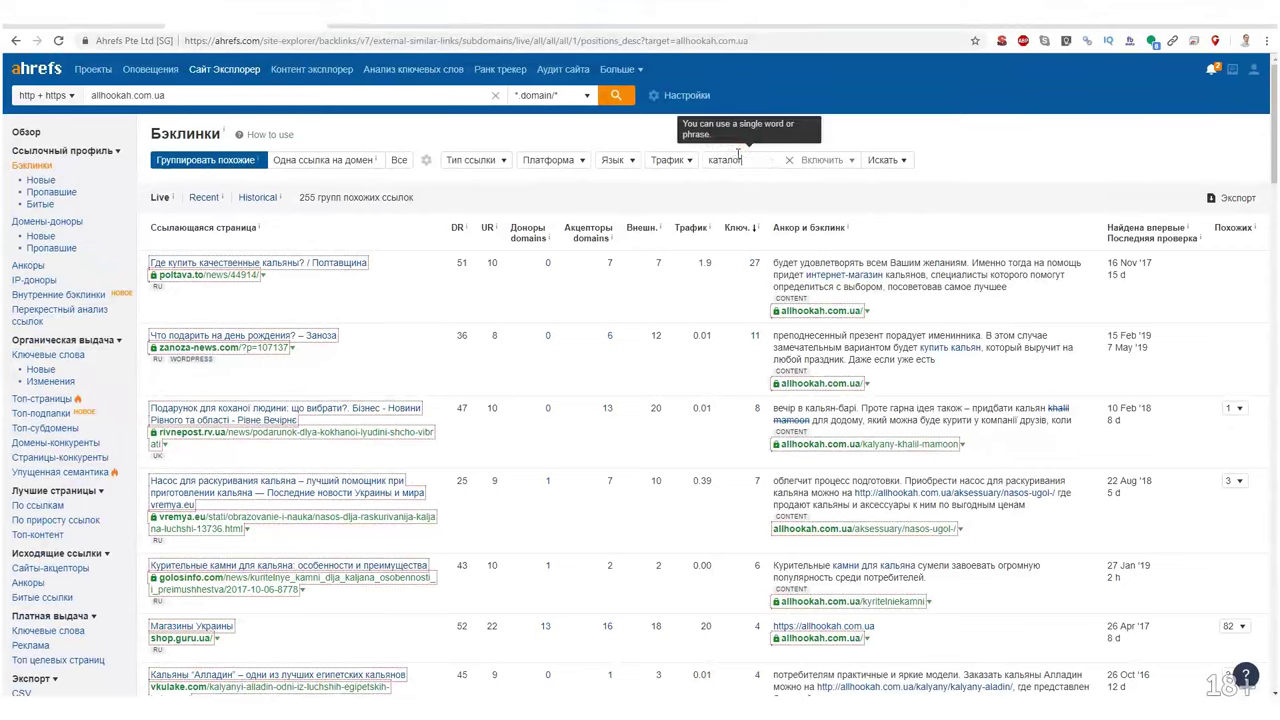
key("Return")
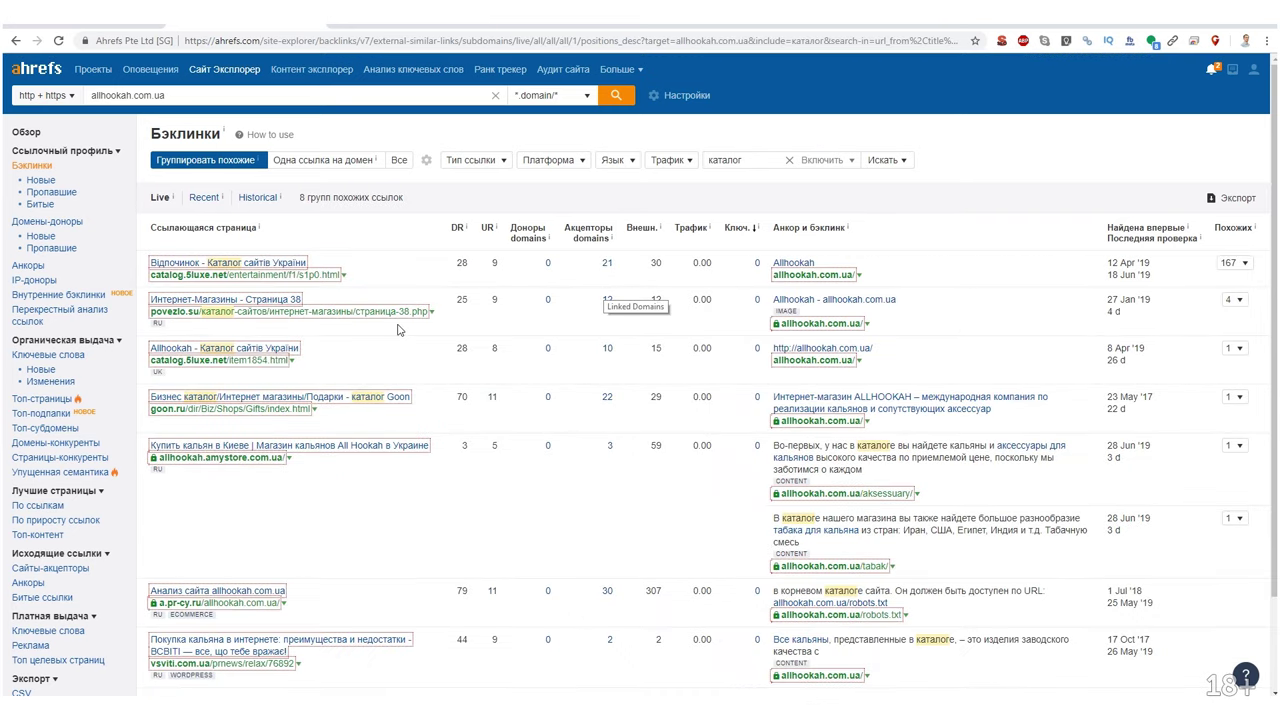
scroll(427, 357, "down", 3)
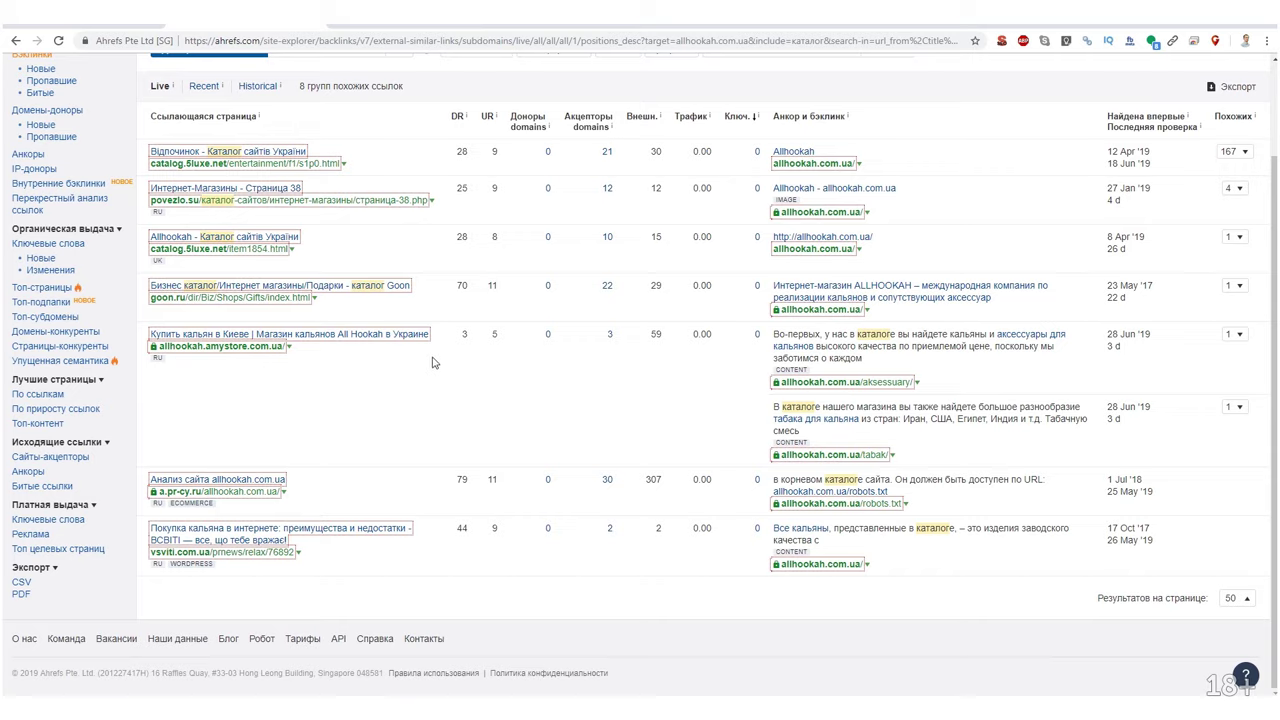
scroll(432, 362, "up", 3)
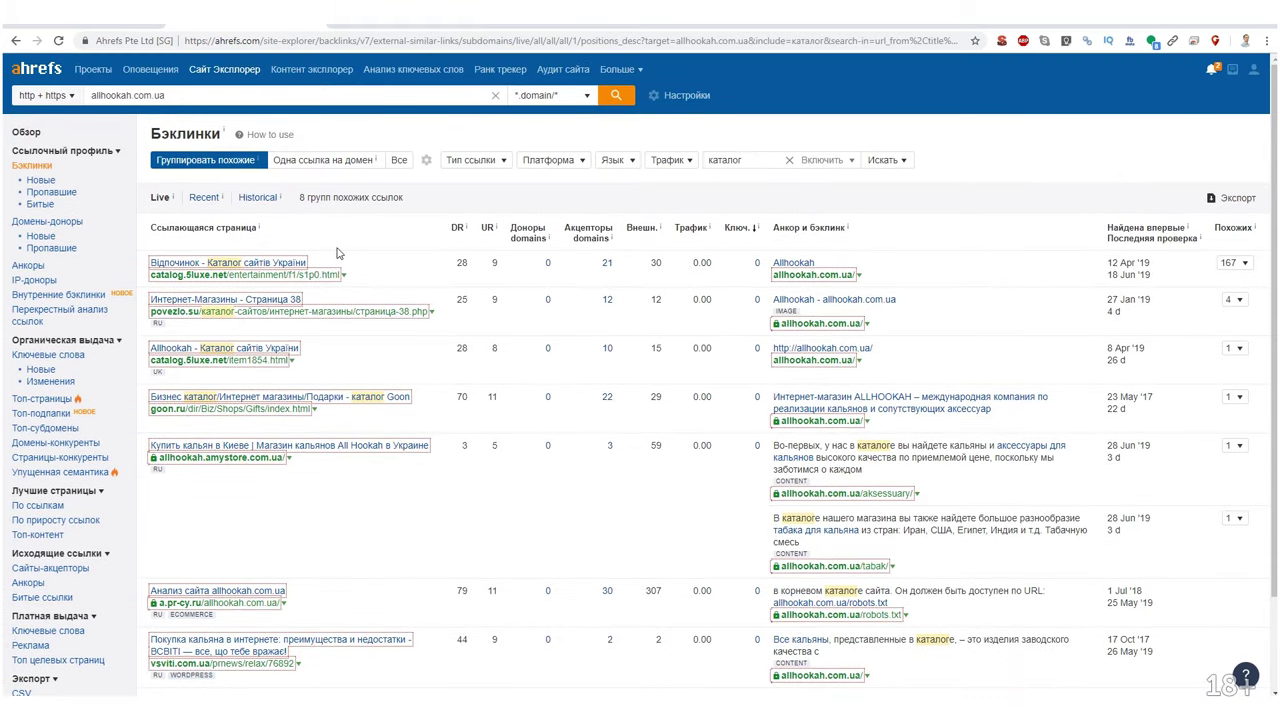
Filter the backlinks by the word 'справочник' instead.
left_click_drag(757, 156, 614, 157)
type("справочник")
key("Return")
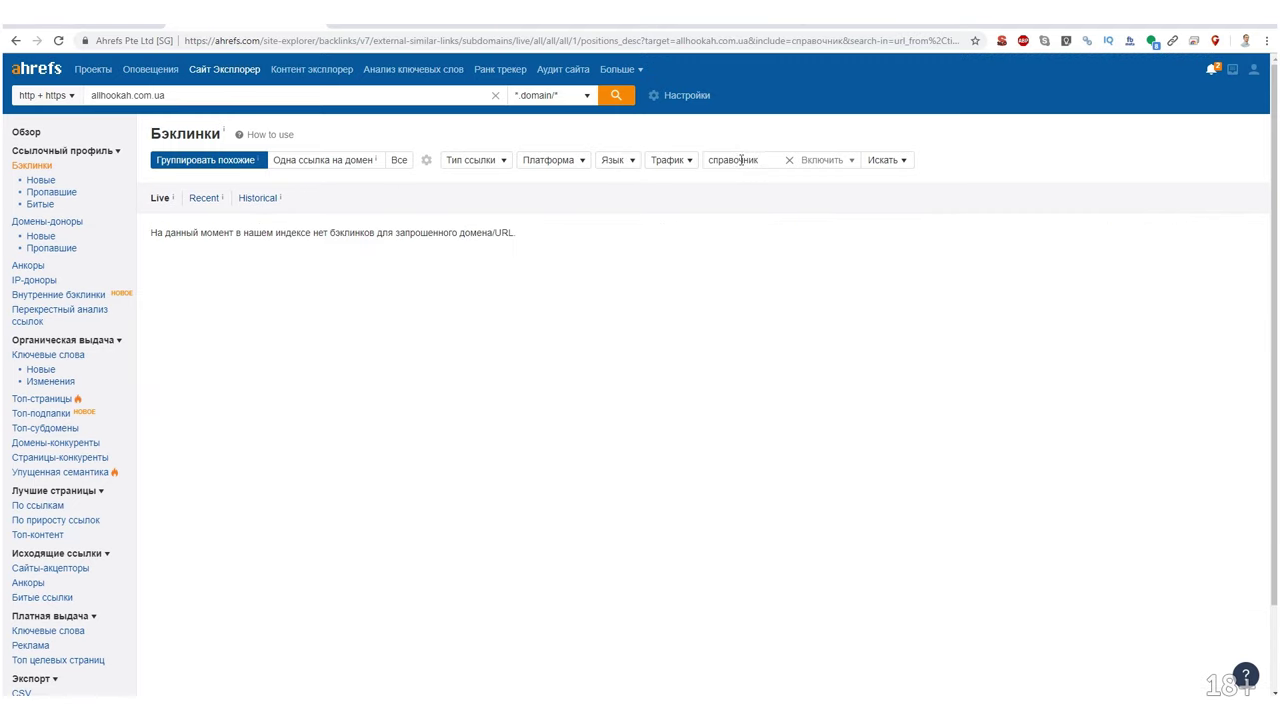
Replace the backlink filter with the word stem 'компани' and check the matching pages.
double_click(748, 160)
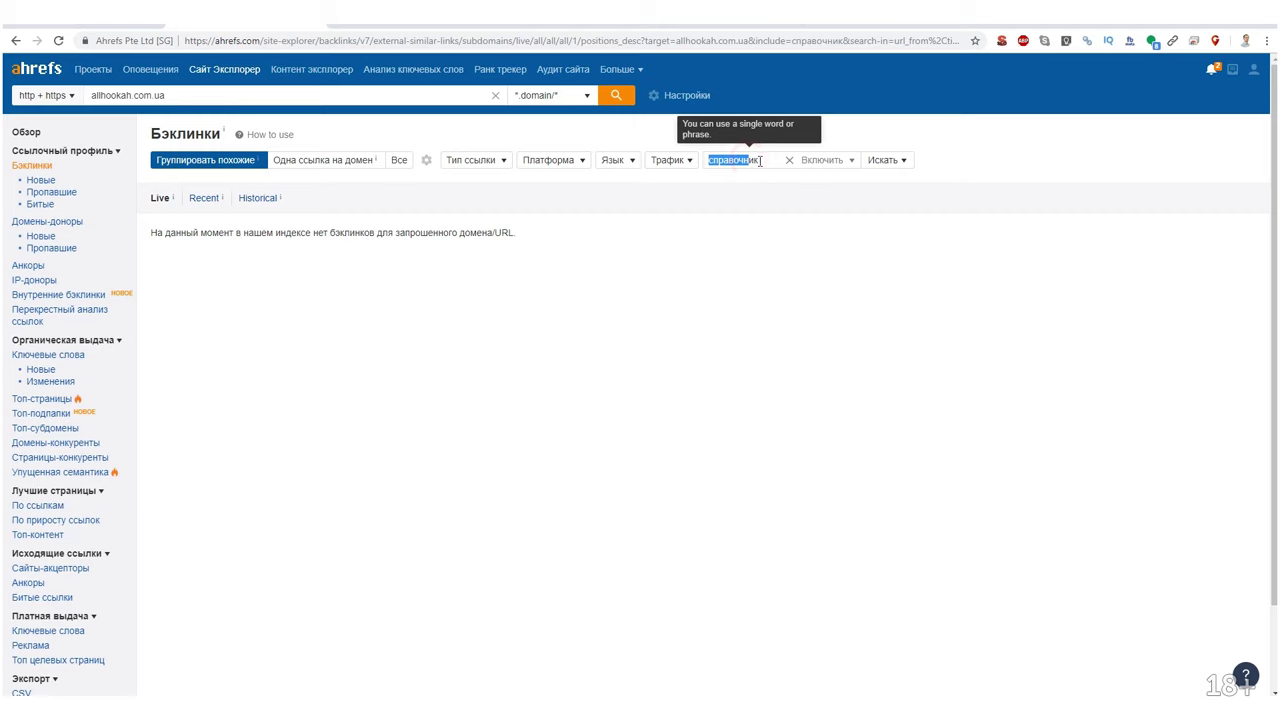
type("к")
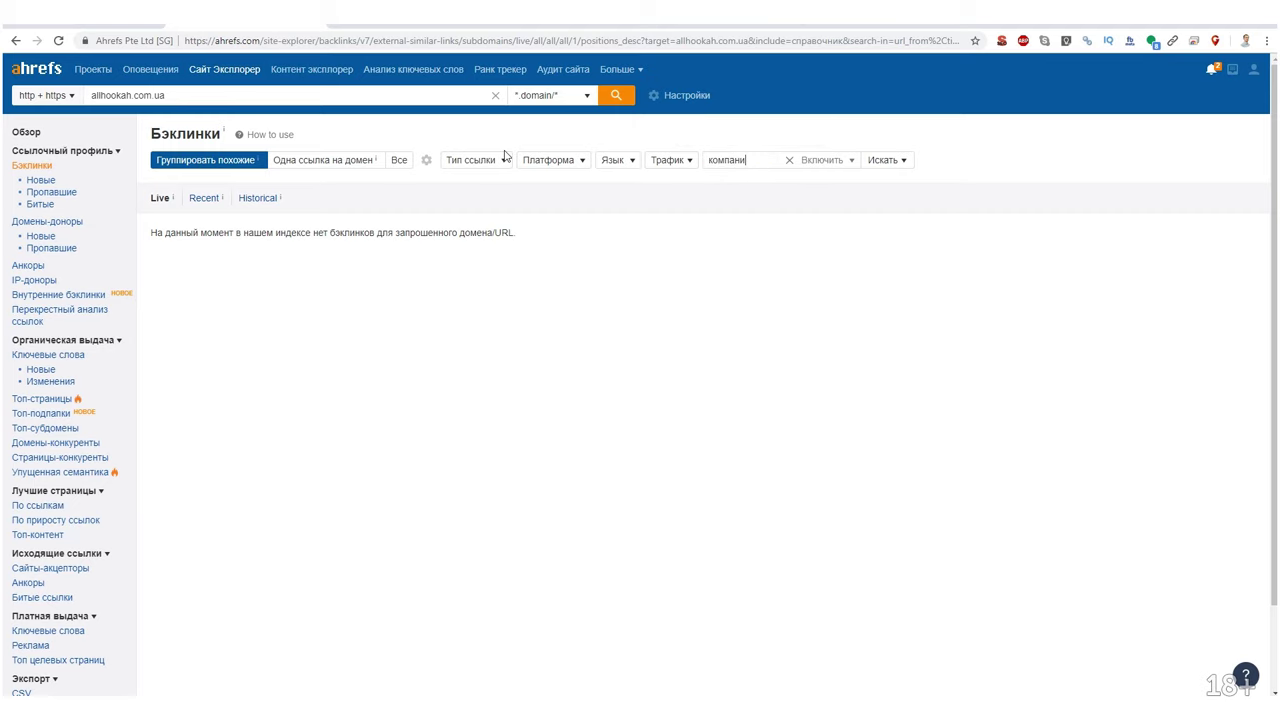
type("омпани")
key("Return")
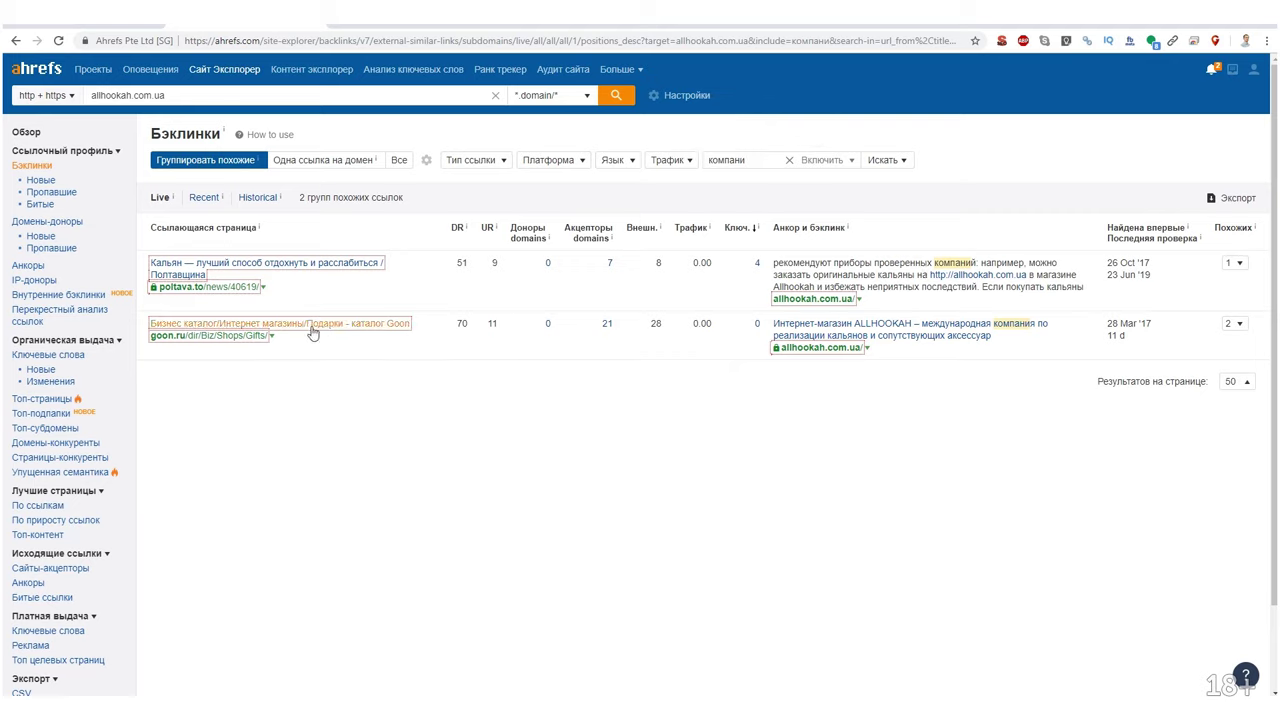
Set the backlink filter back to 'каталог' and apply it.
double_click(762, 156)
type("к")
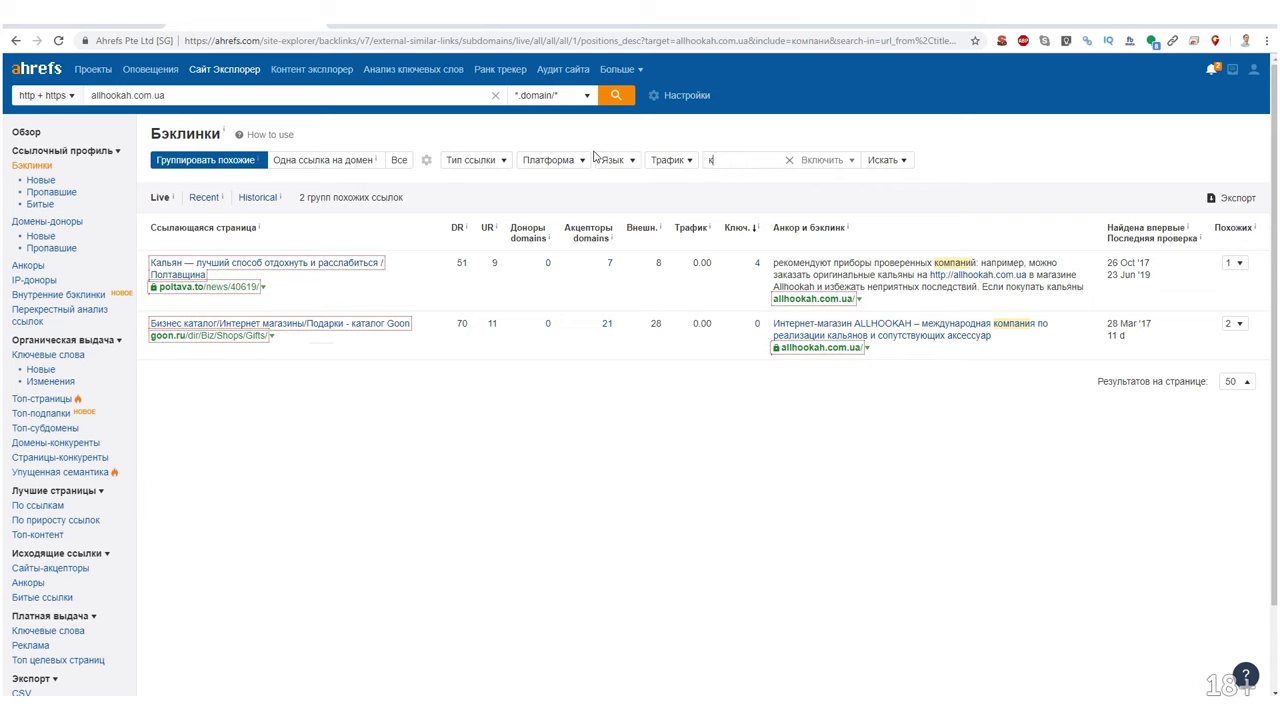
type("аталог")
key("Return")
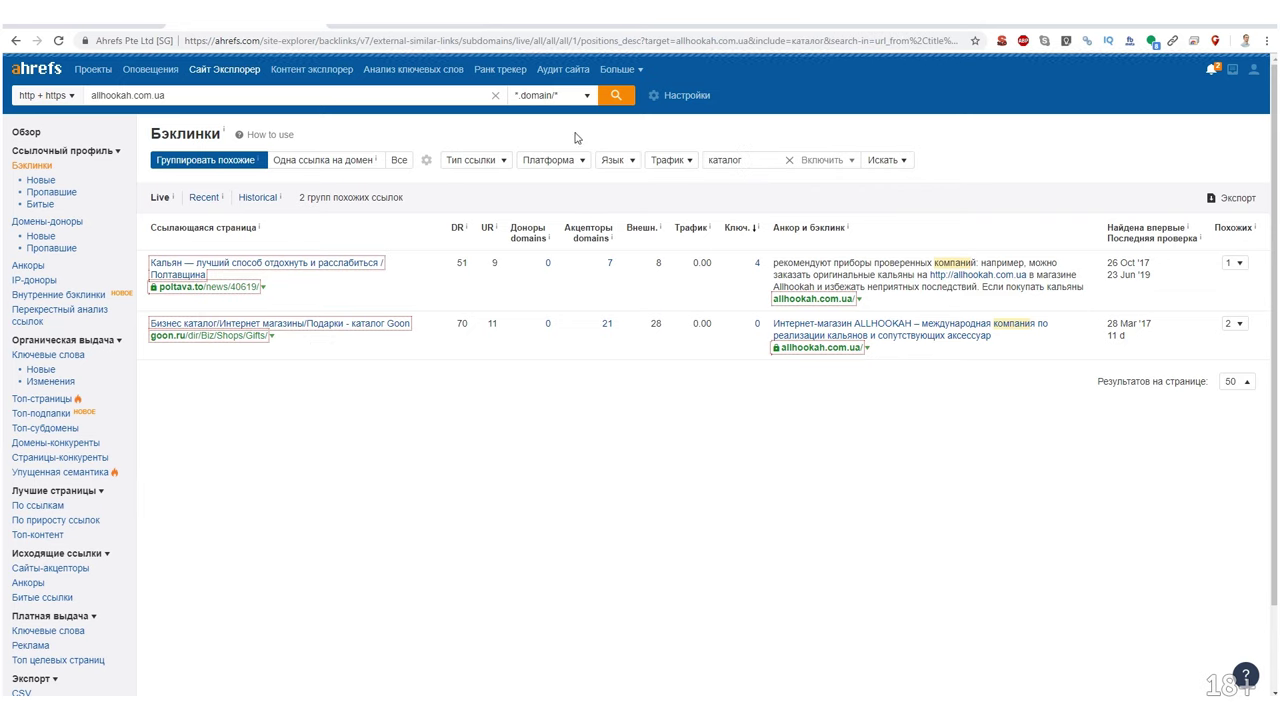
Sign back in to Ahrefs with the saved account credentials.
left_click(150, 28)
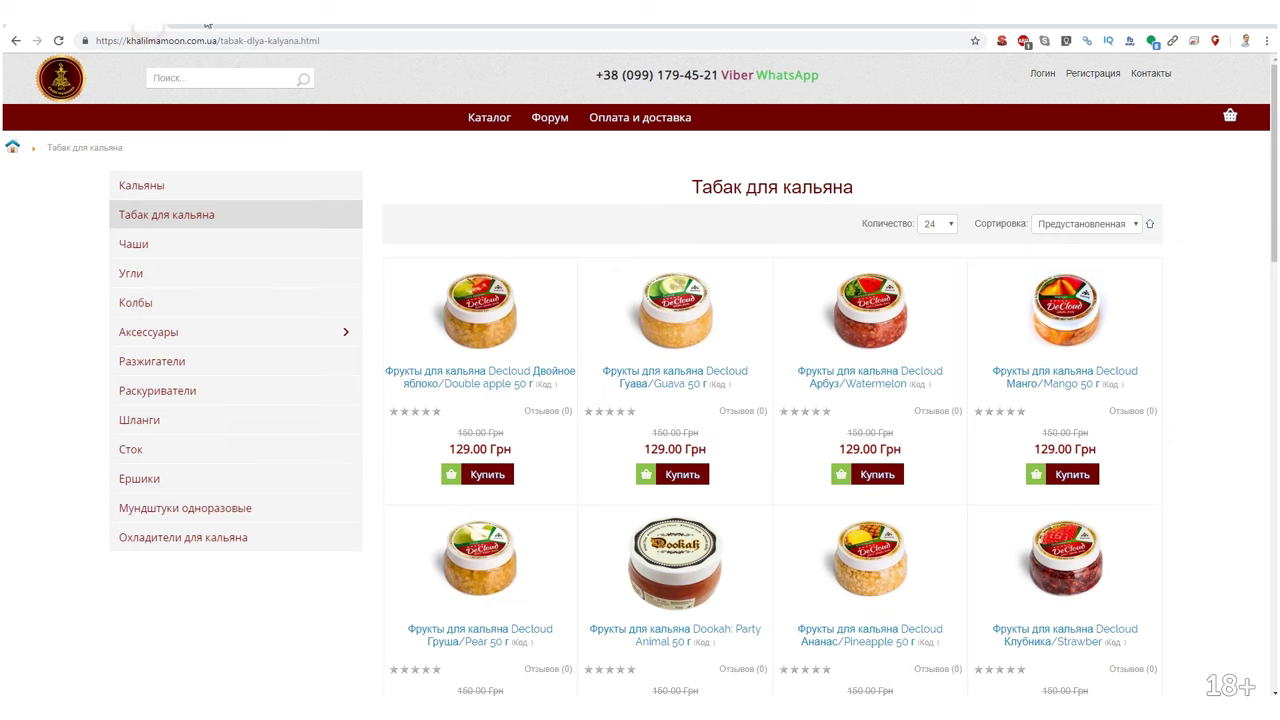
left_click(218, 27)
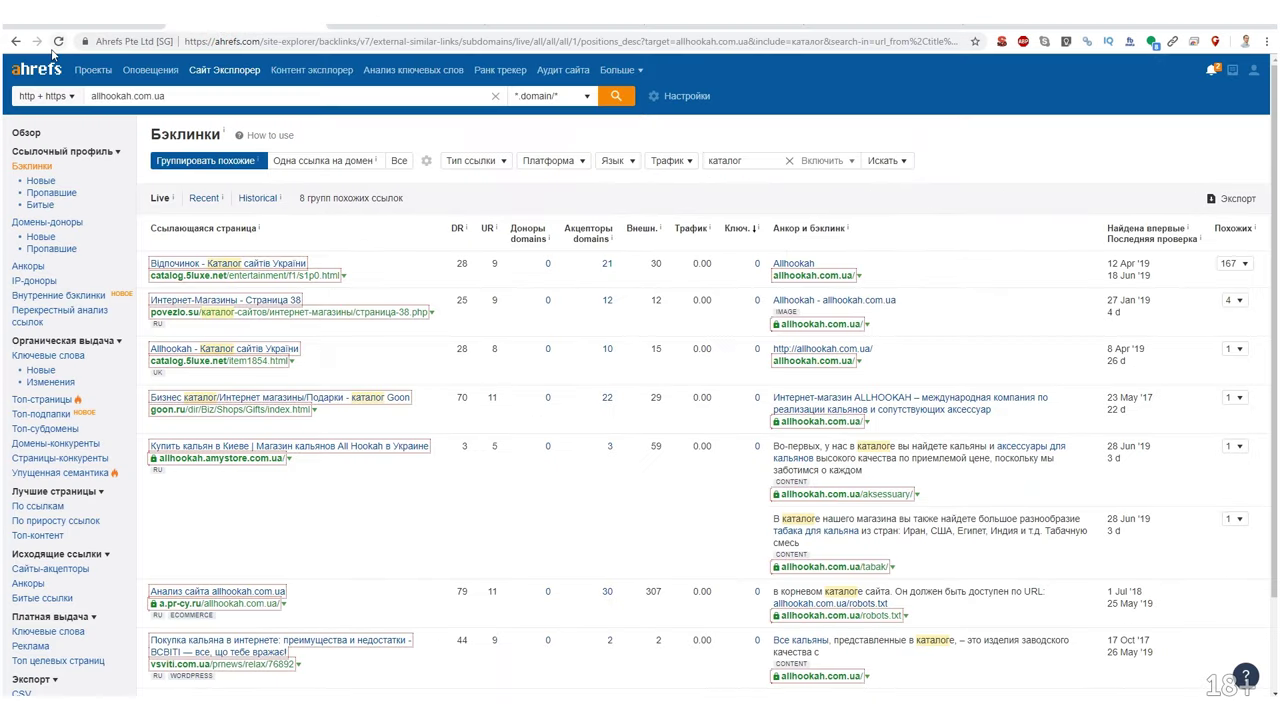
left_click_drag(168, 95, 90, 98)
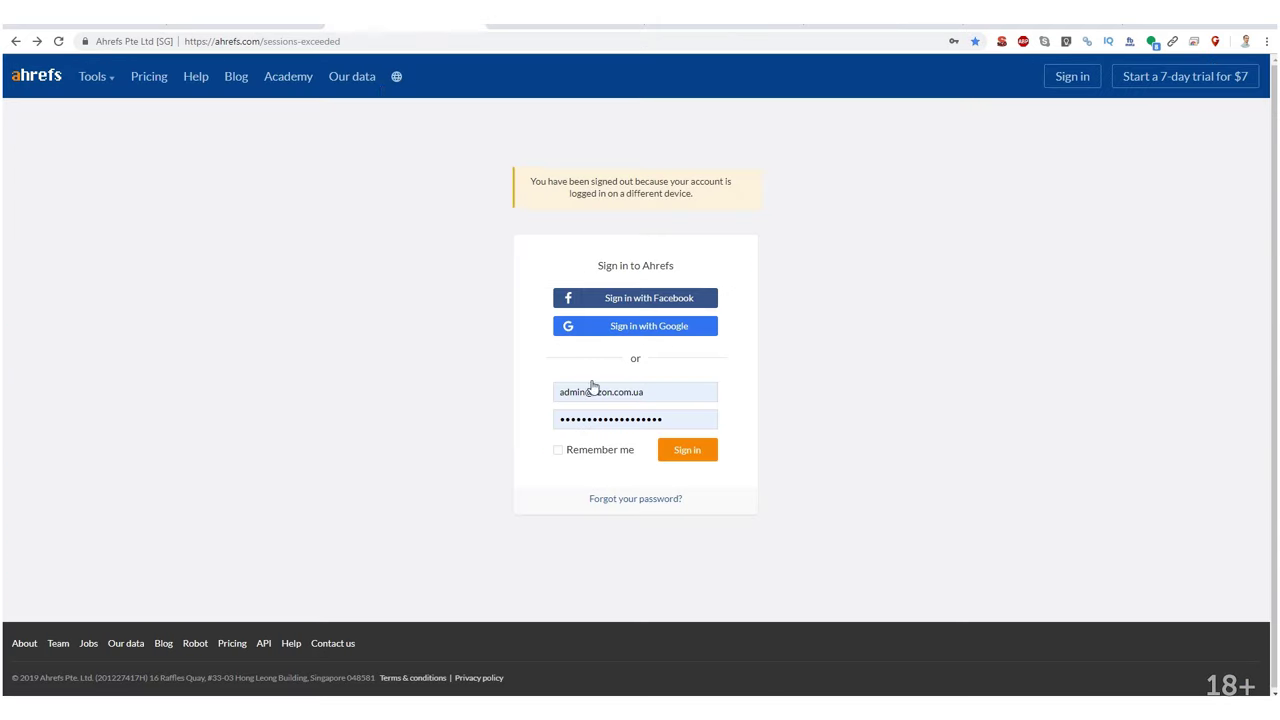
left_click(608, 449)
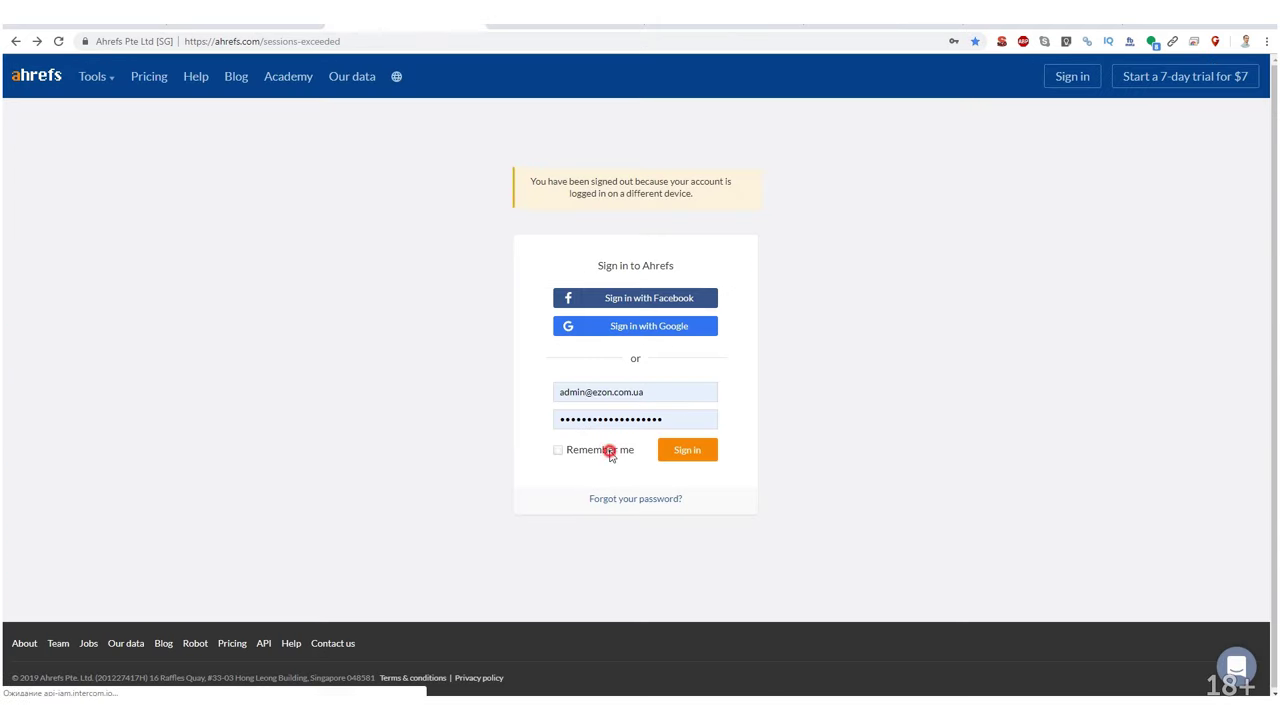
left_click(686, 449)
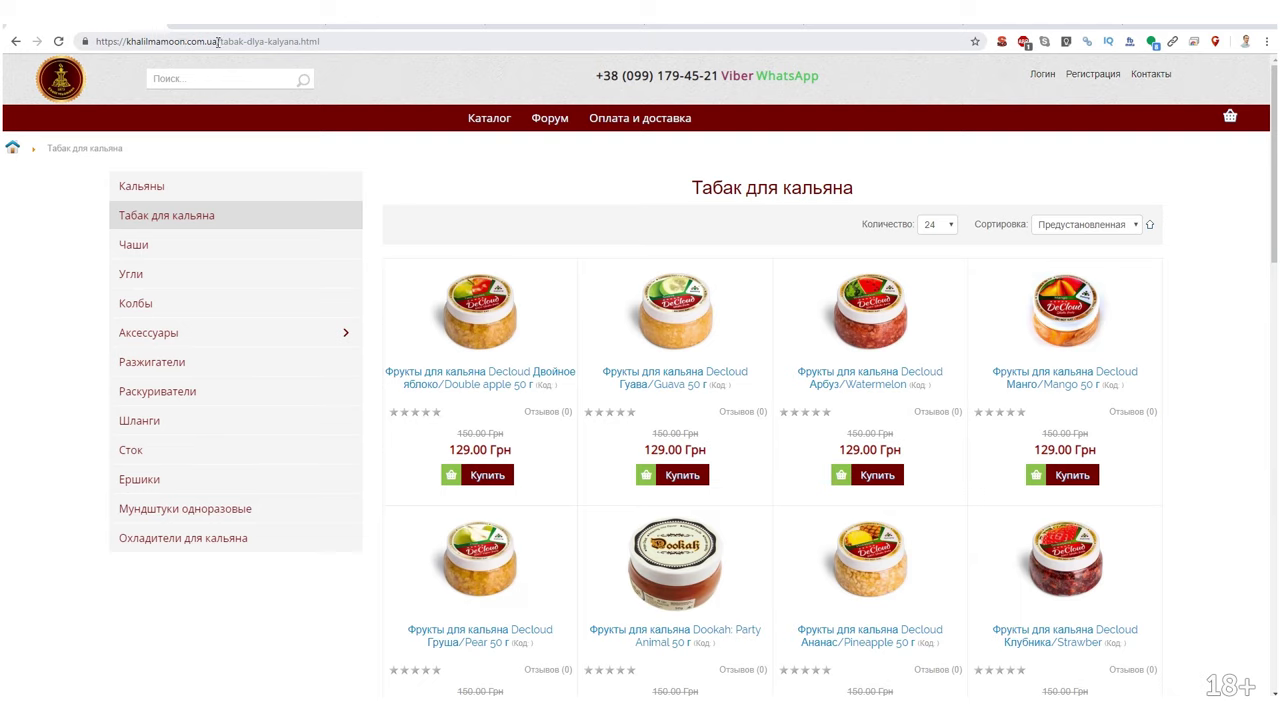
left_click(217, 41)
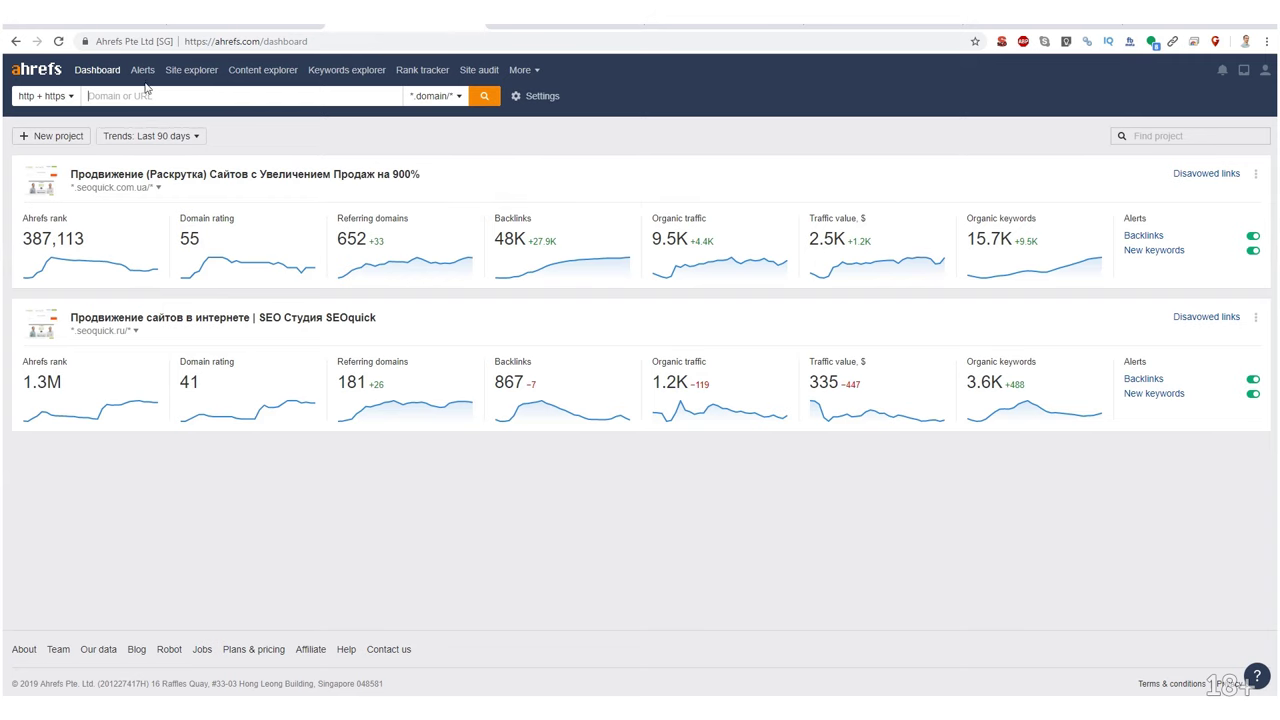
left_click(145, 88)
type("https://khalilmamoon.com.ua/")
left_click(484, 96)
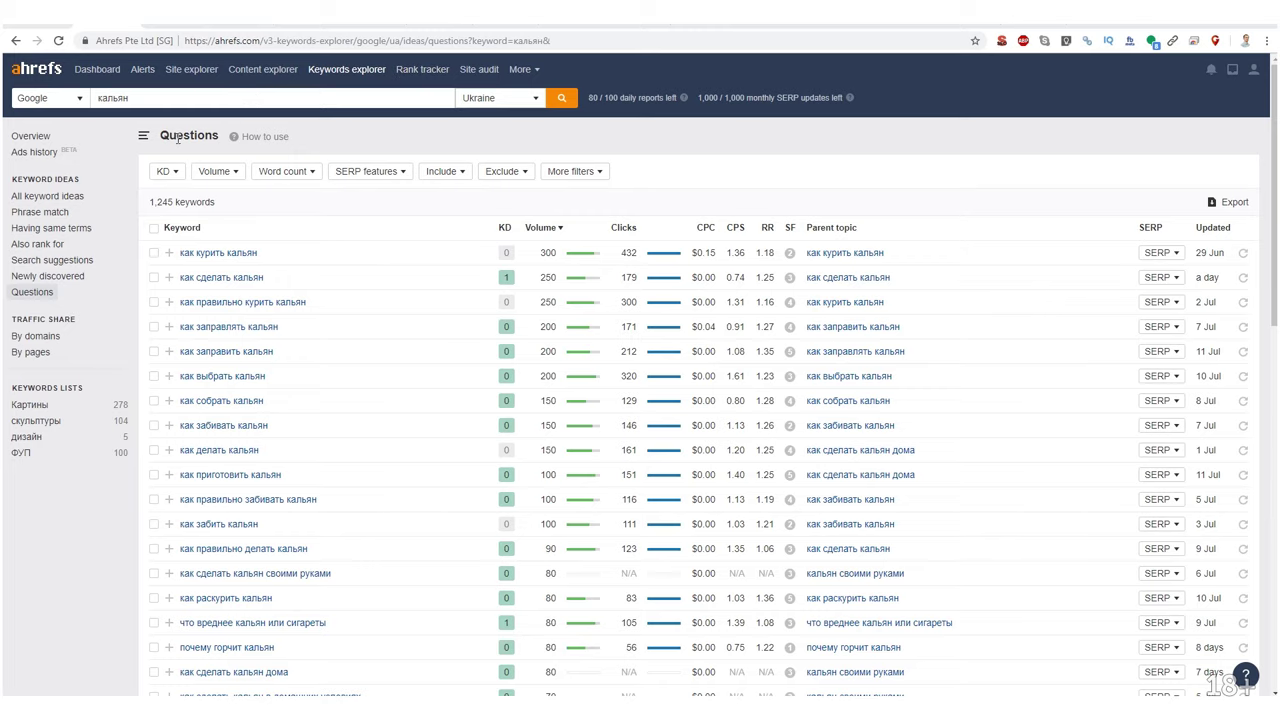
left_click(92, 70)
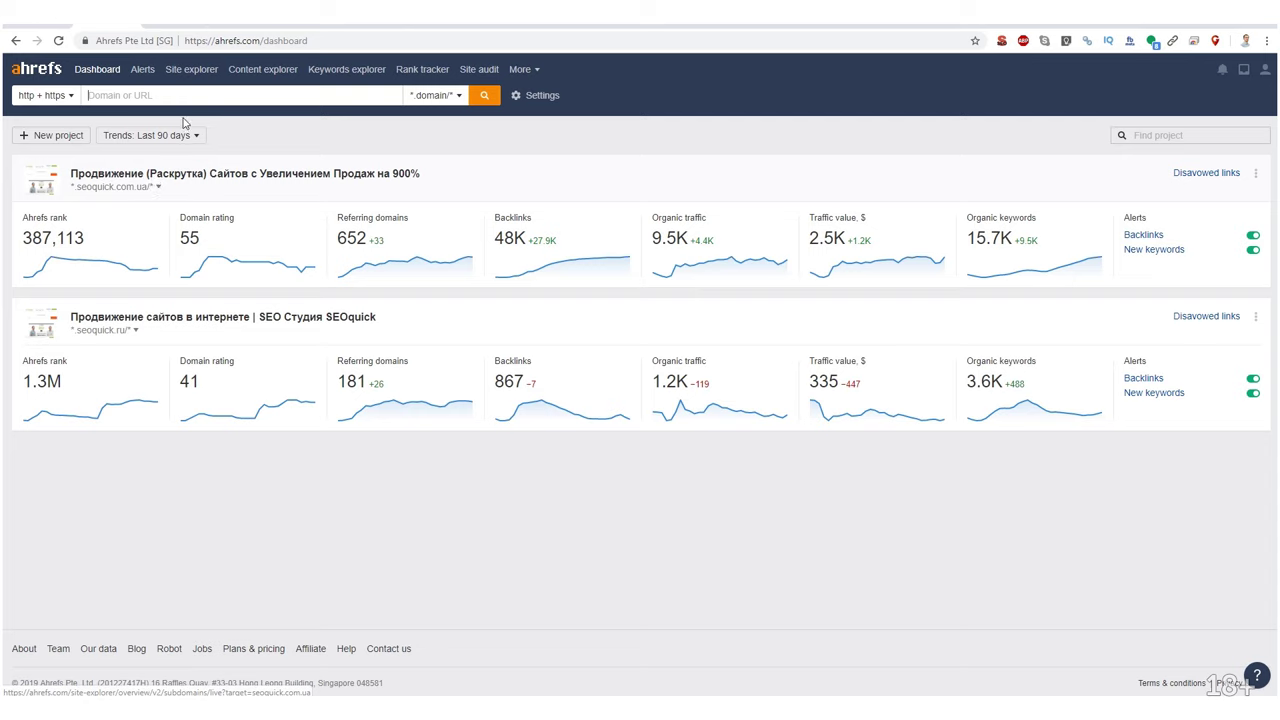
left_click(212, 79)
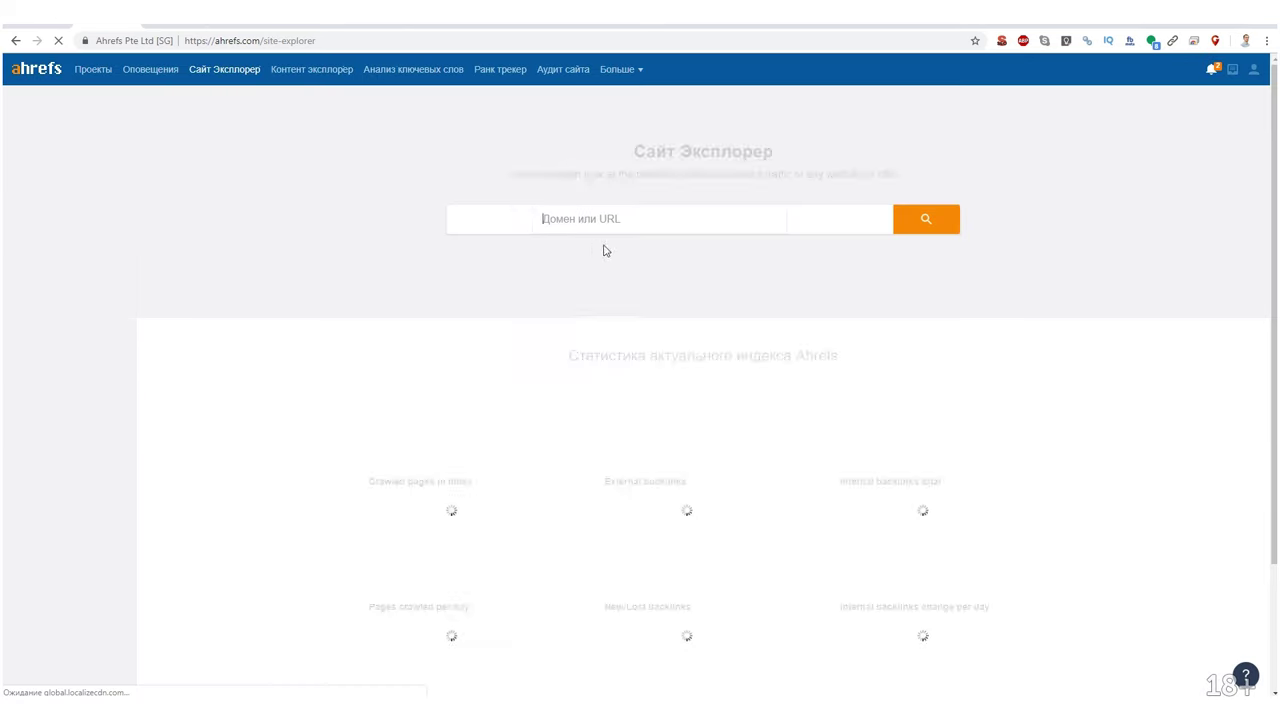
type("https://khalilmamoon.com.ua/")
left_click(868, 217)
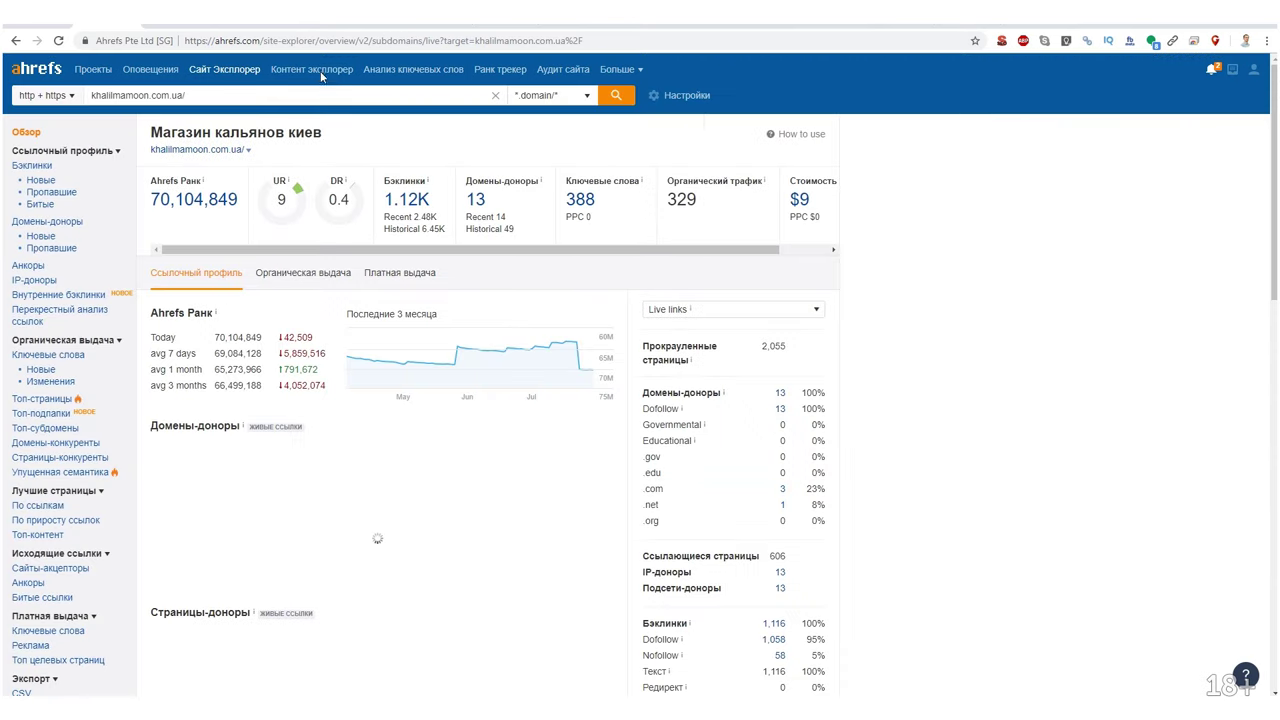
Open the competing domains report for khalilmamoon.com.ua and copy the competitor domain allhookah.com.ua.
left_click(57, 447)
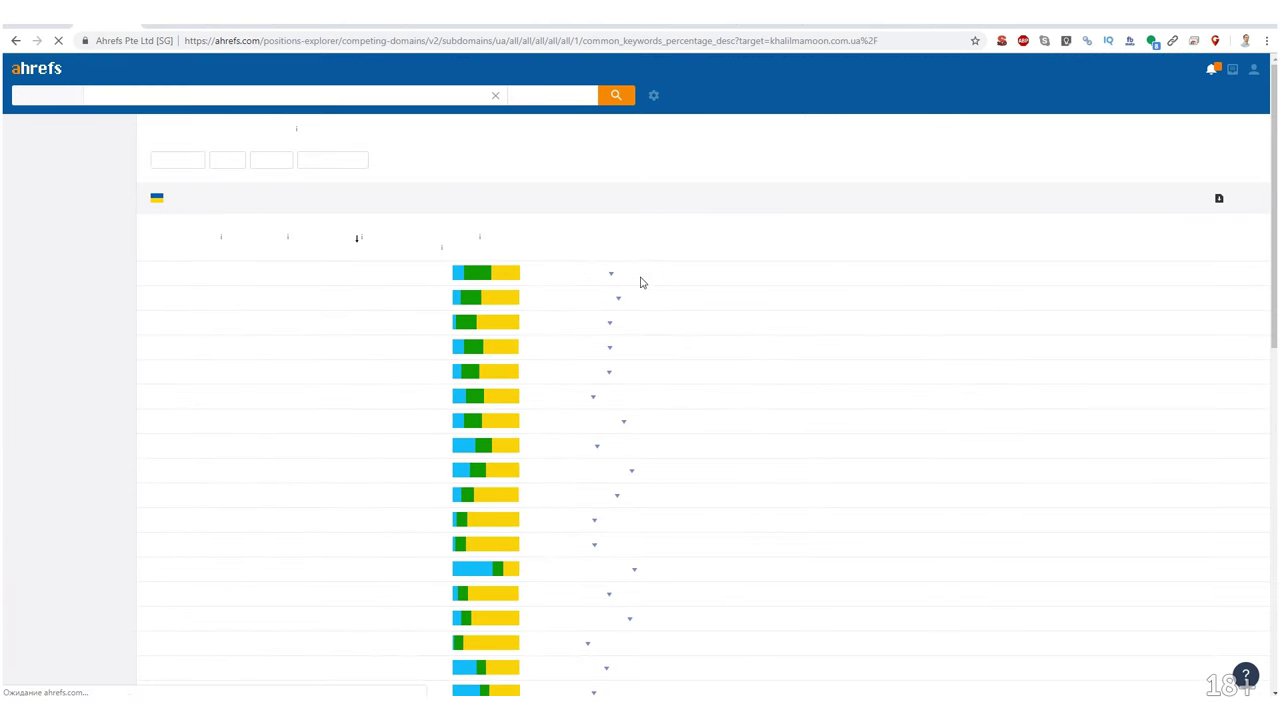
left_click_drag(664, 262, 584, 262)
key("ctrl+c")
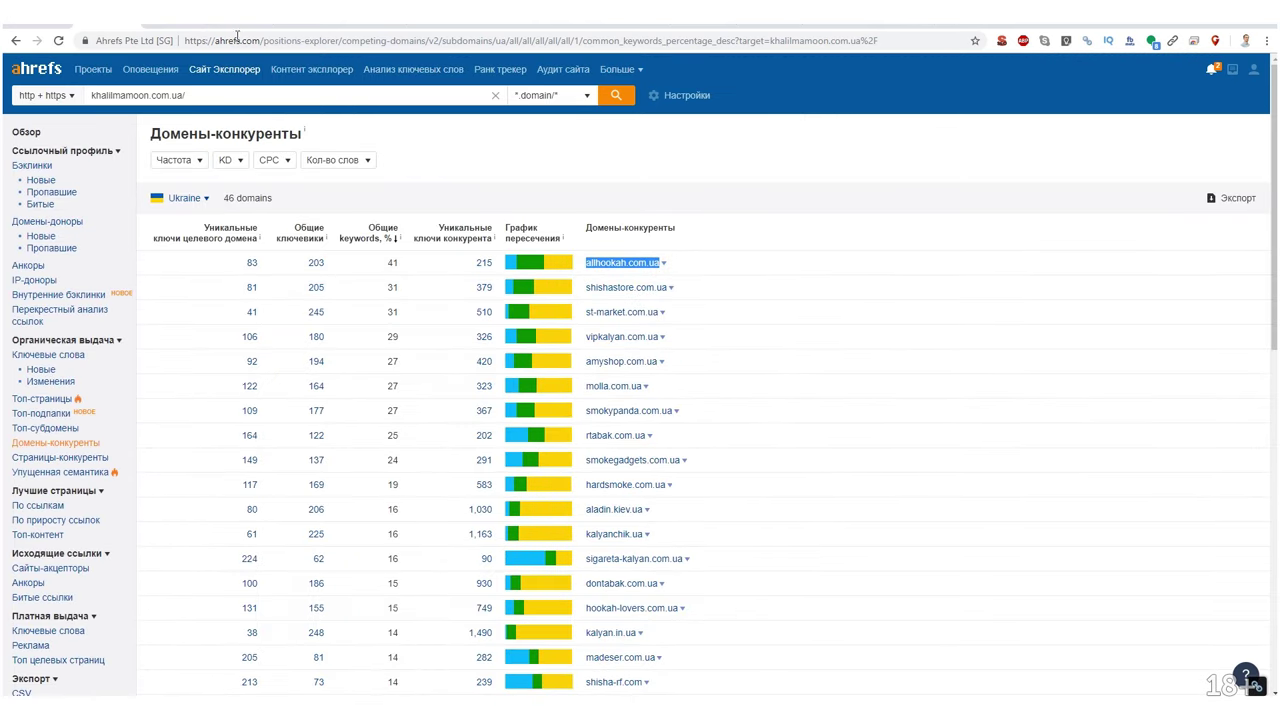
Switch the analysis to allhookah.com.ua and open its backlinks report.
triple_click(206, 95)
key("ctrl+v")
left_click(618, 95)
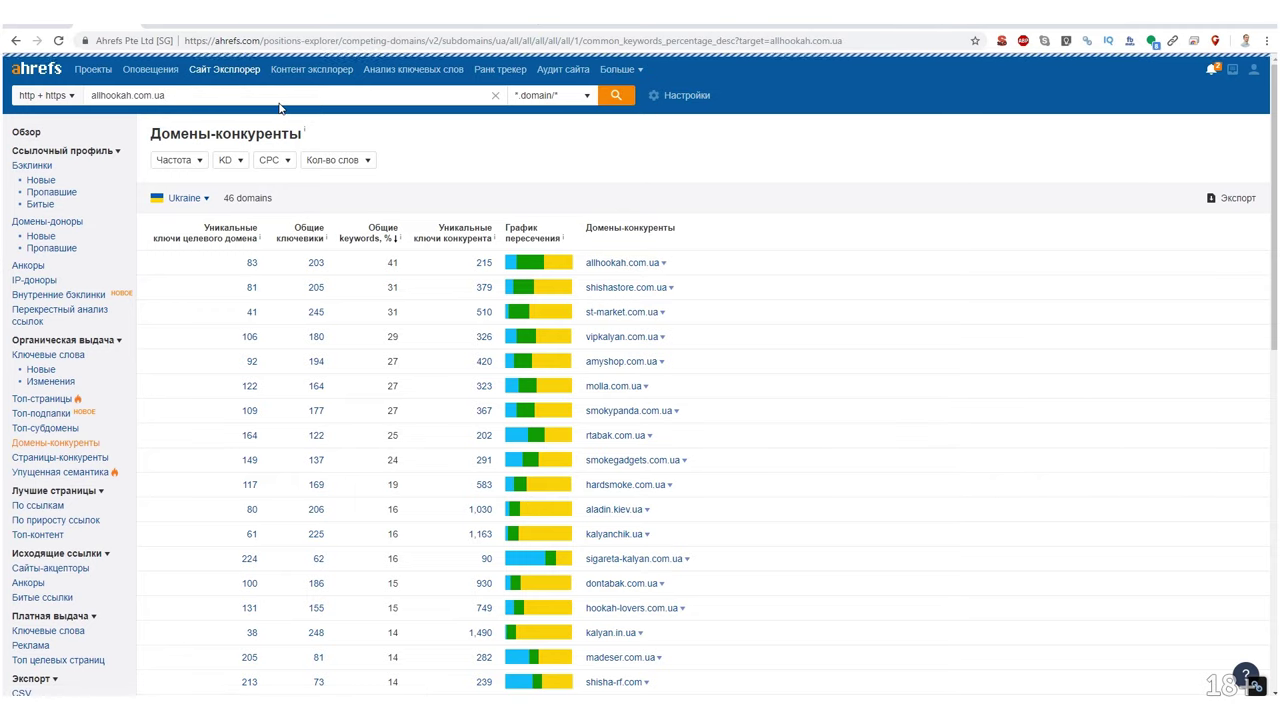
left_click(39, 169)
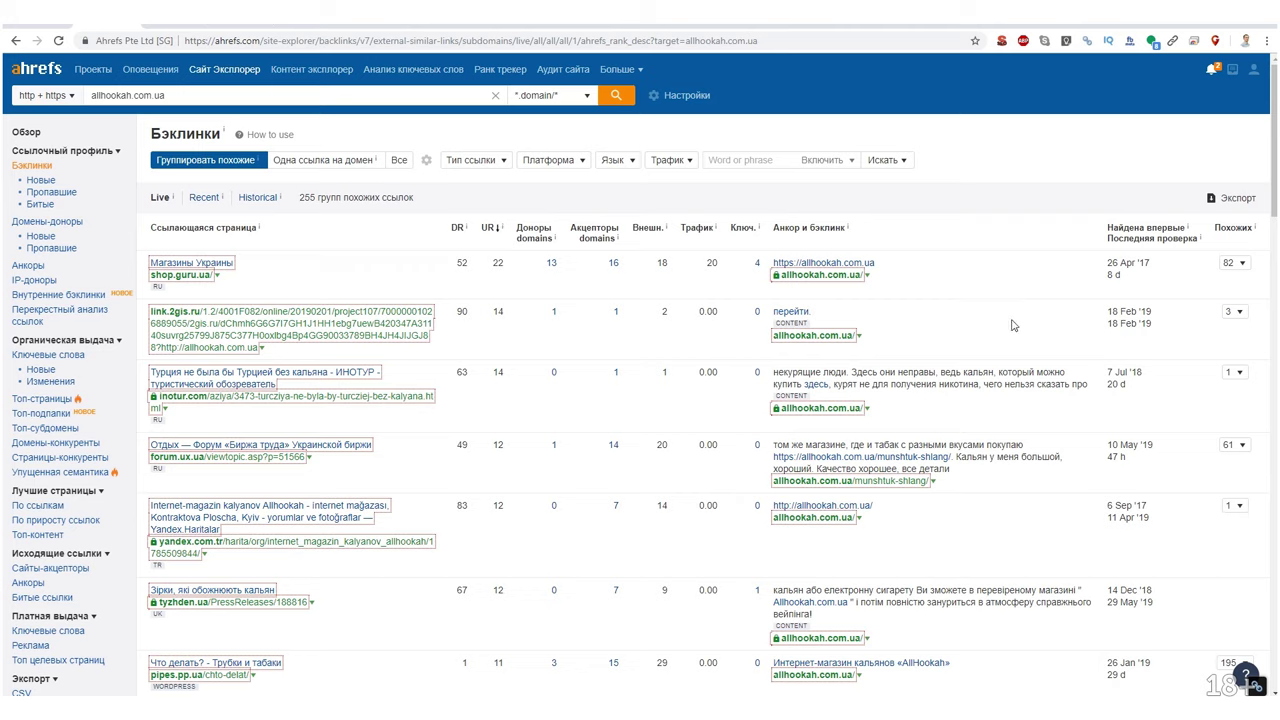
Sort the allhookah.com.ua backlinks by number of keywords and look through the linking articles and forums.
left_click(742, 228)
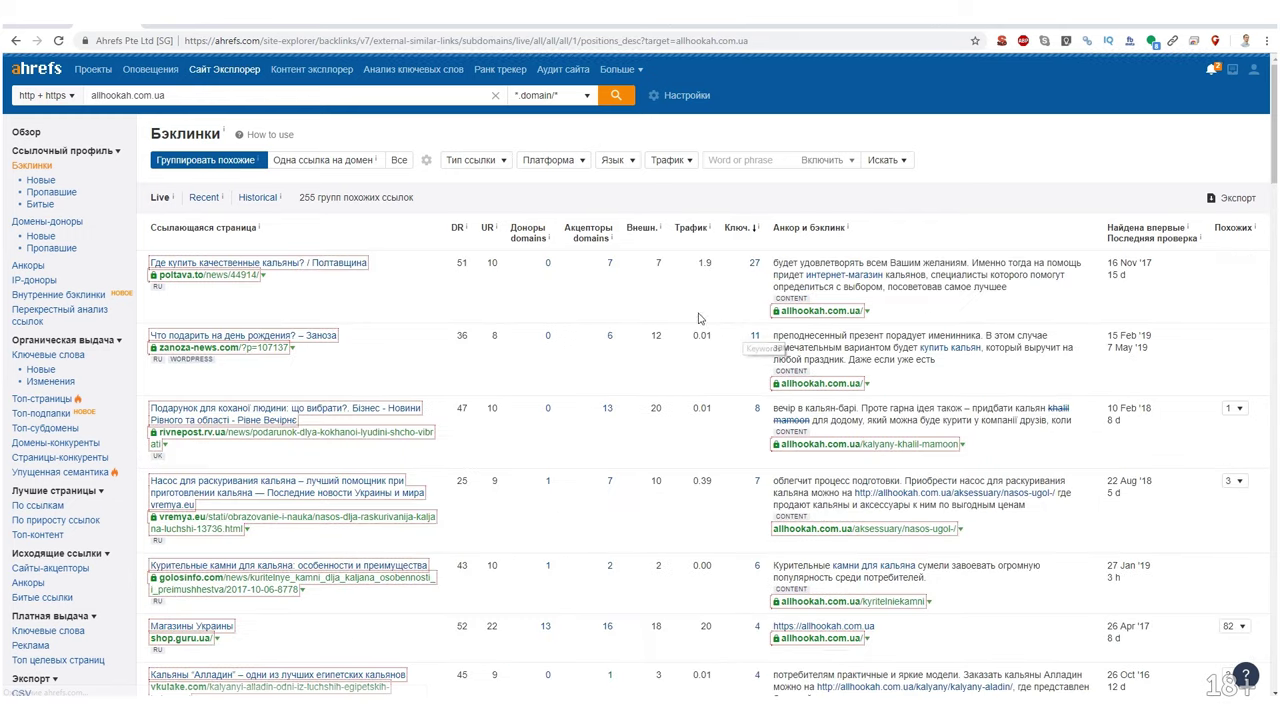
scroll(417, 296, "down", 8)
scroll(417, 296, "down", 10)
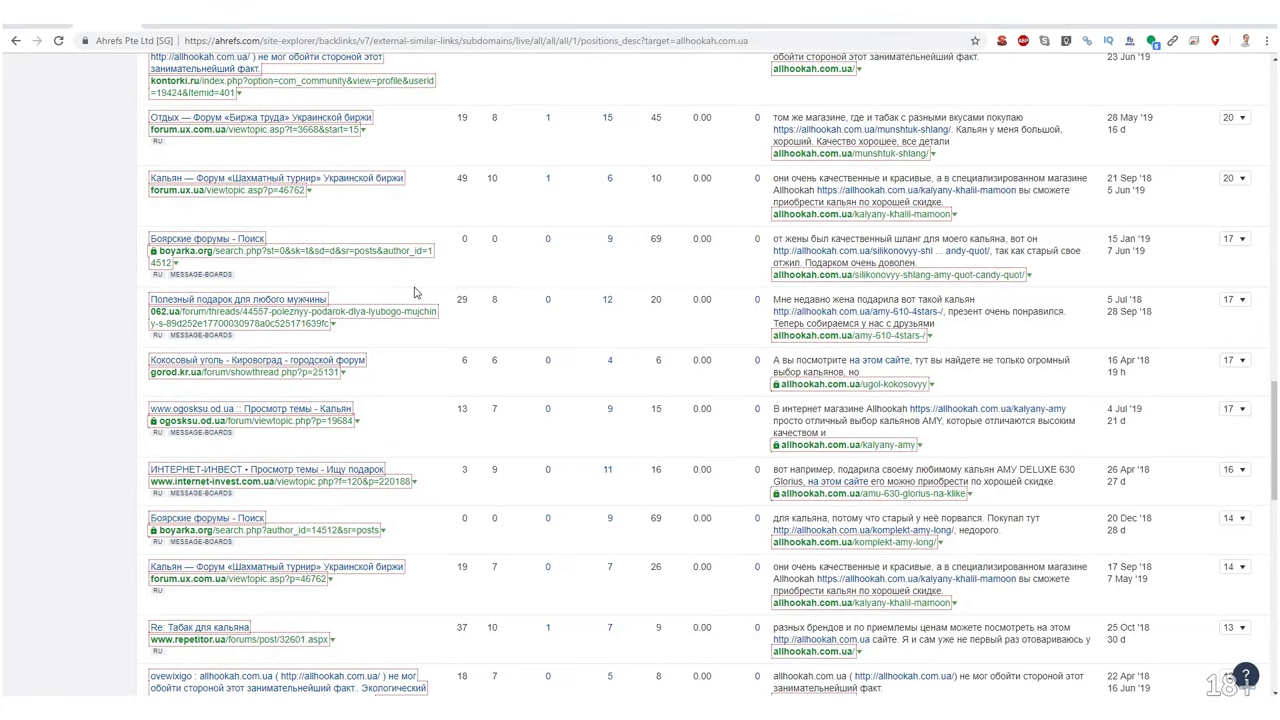
scroll(257, 375, "up", 5)
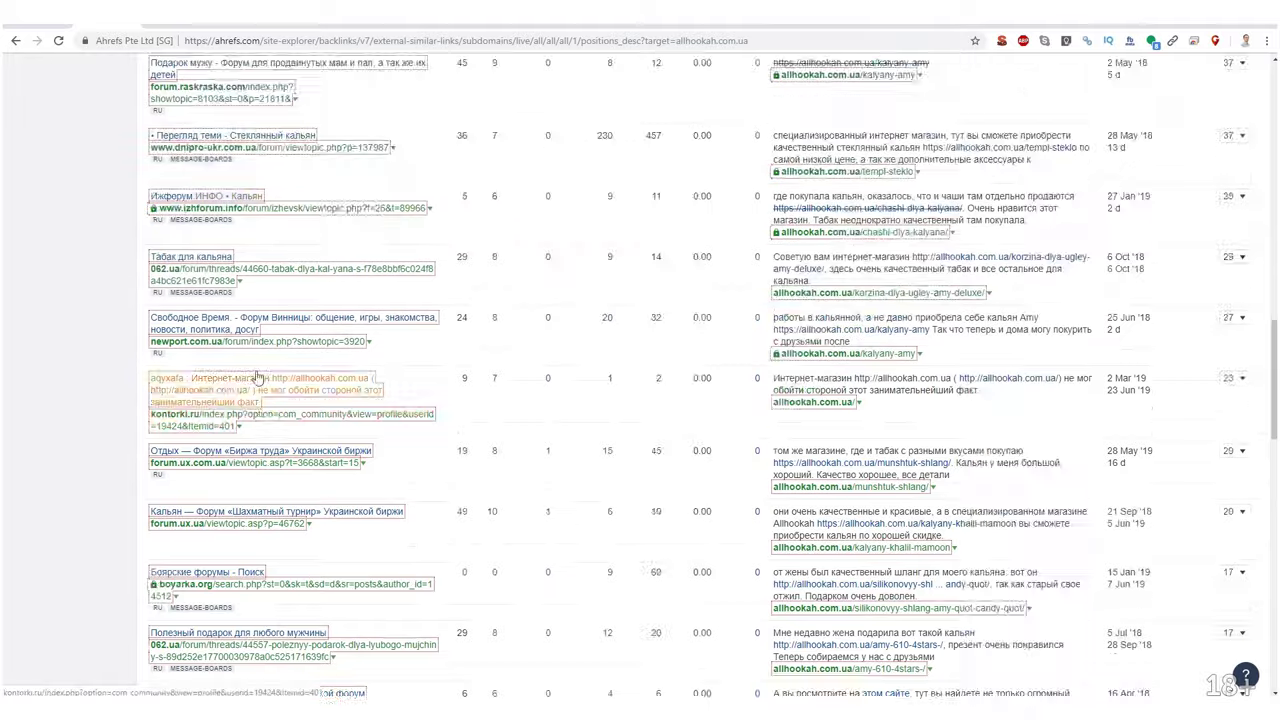
scroll(257, 380, "up", 2)
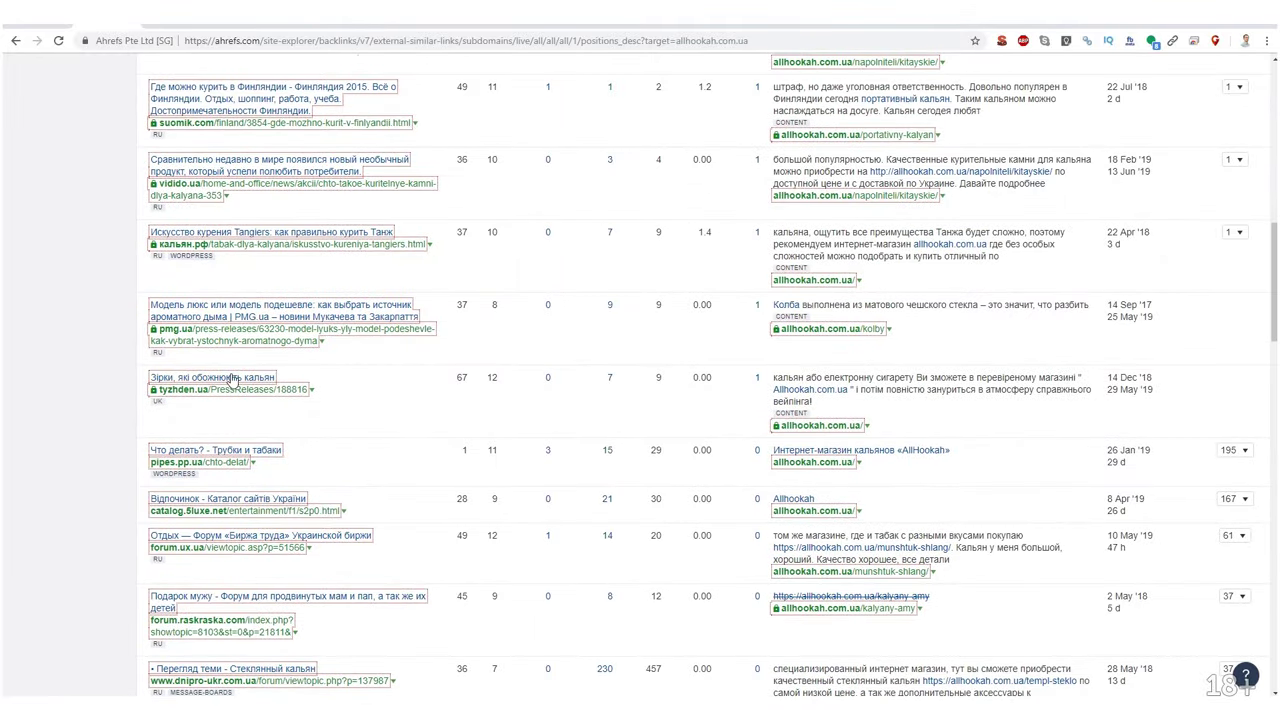
scroll(233, 380, "up", 6)
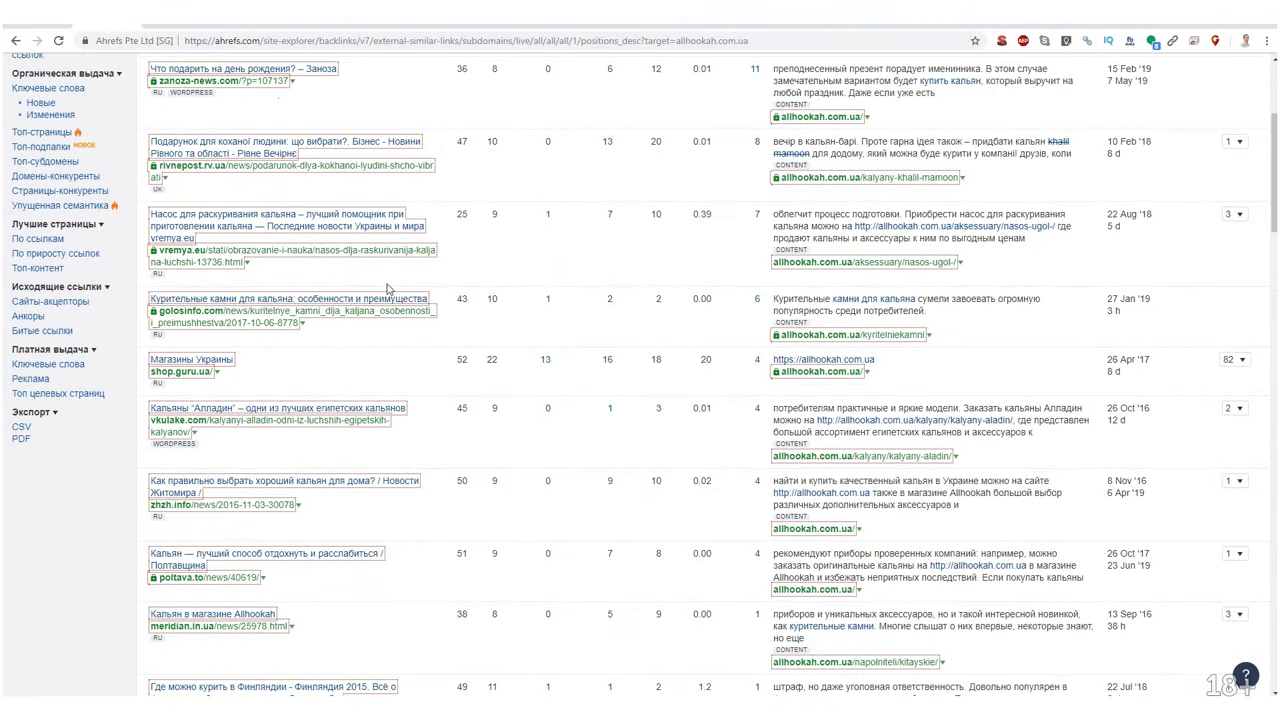
scroll(388, 289, "up", 3)
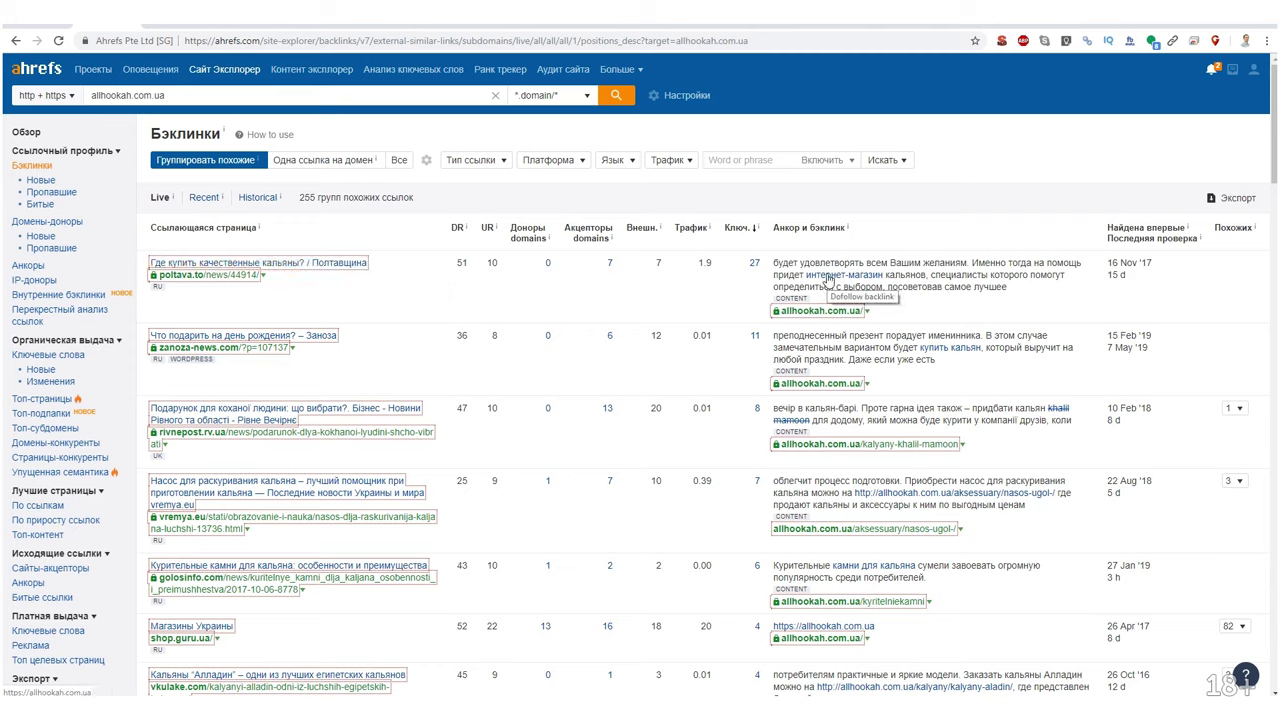
Open the poltava.to article about buying quality hookahs, skim its text, and return to the backlinks report.
left_click(334, 262)
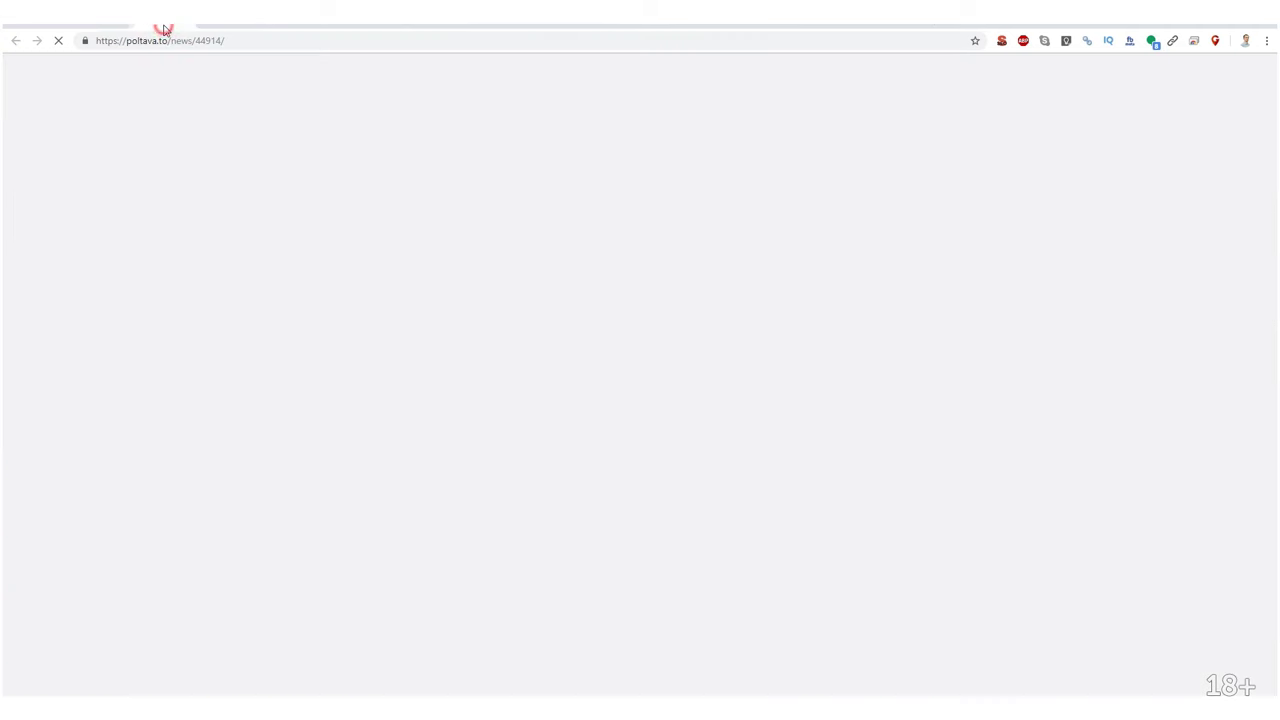
scroll(408, 281, "down", 15)
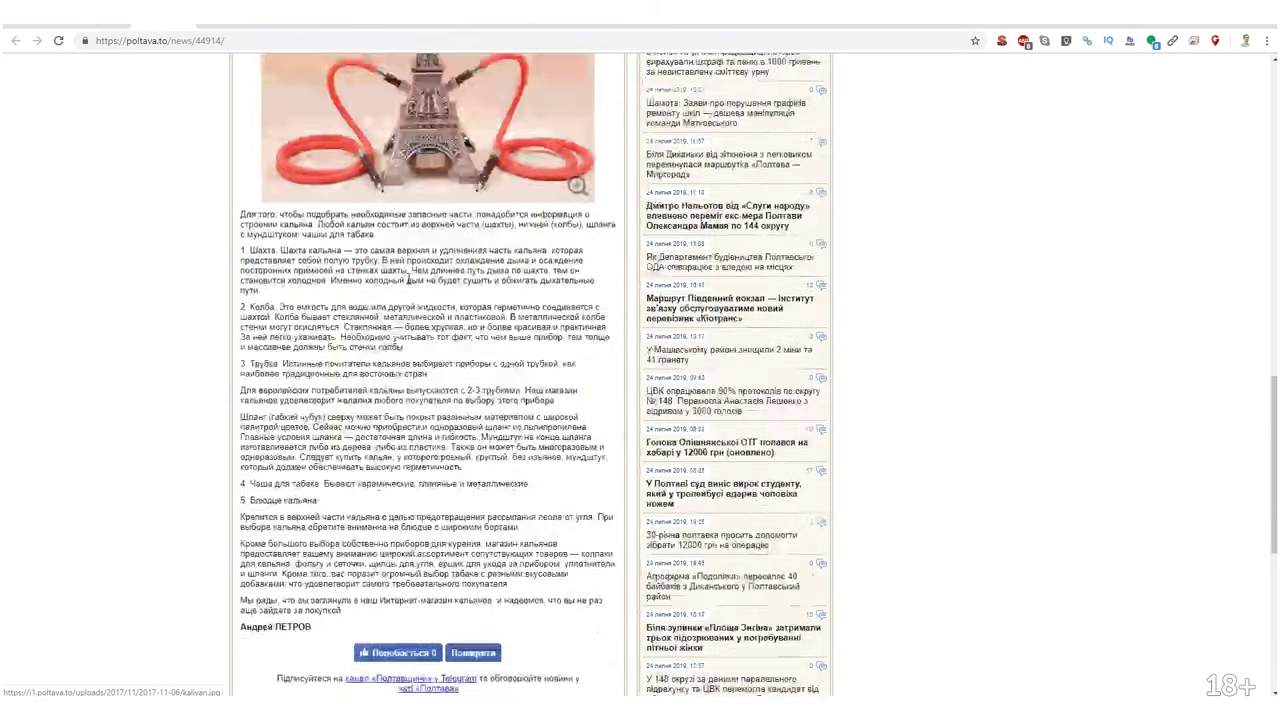
key("alt+Left")
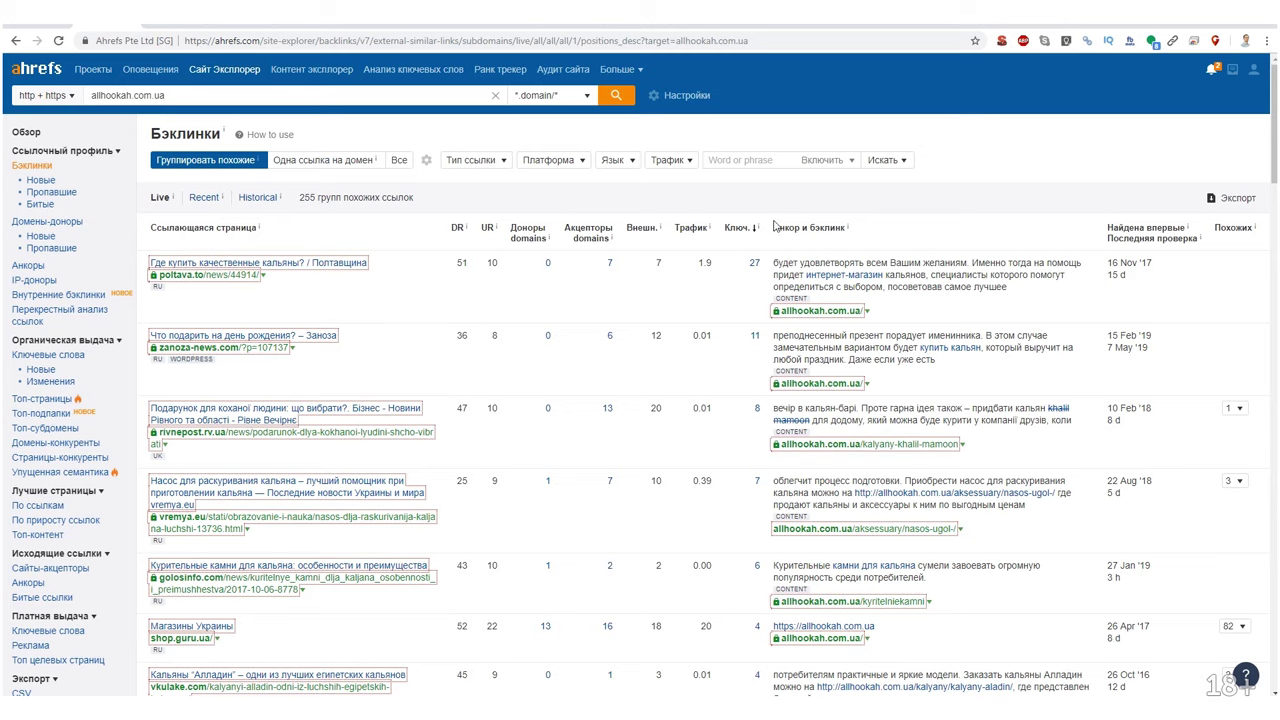
Filter the allhookah.com.ua backlinks by the word "каталог" and look through the matching catalogue pages.
left_click(745, 163)
type("каталог")
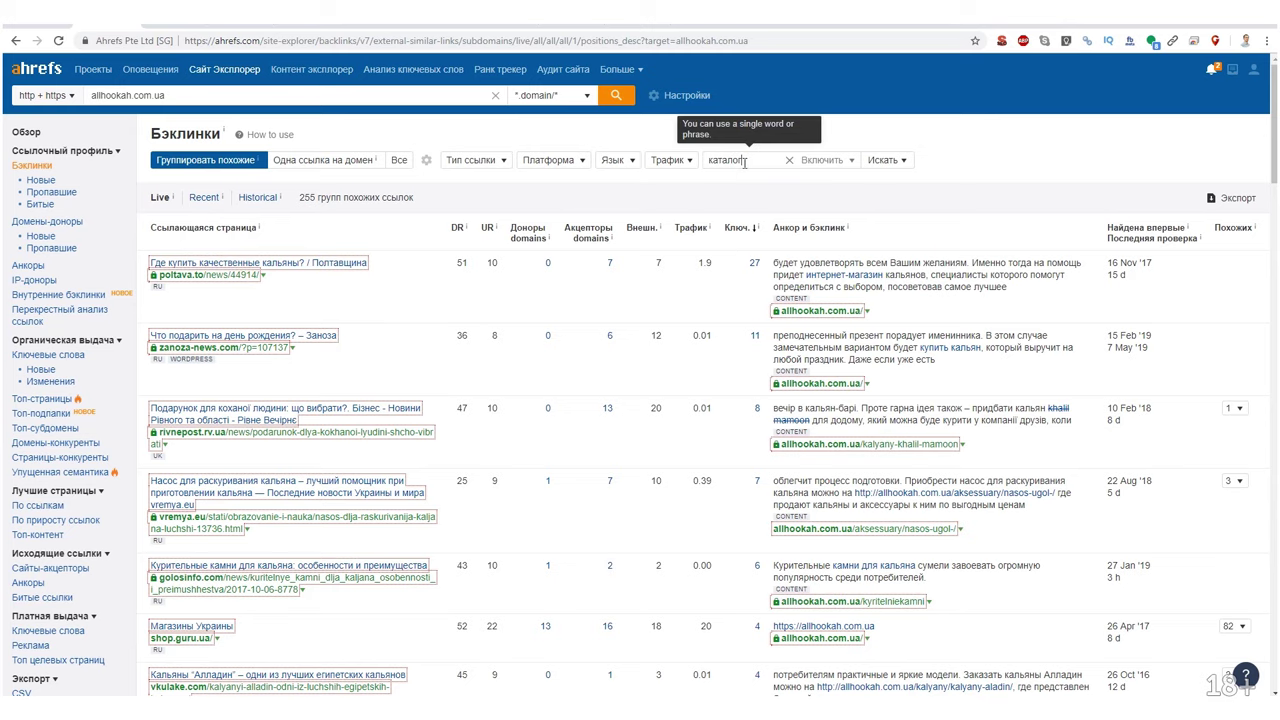
key("Return")
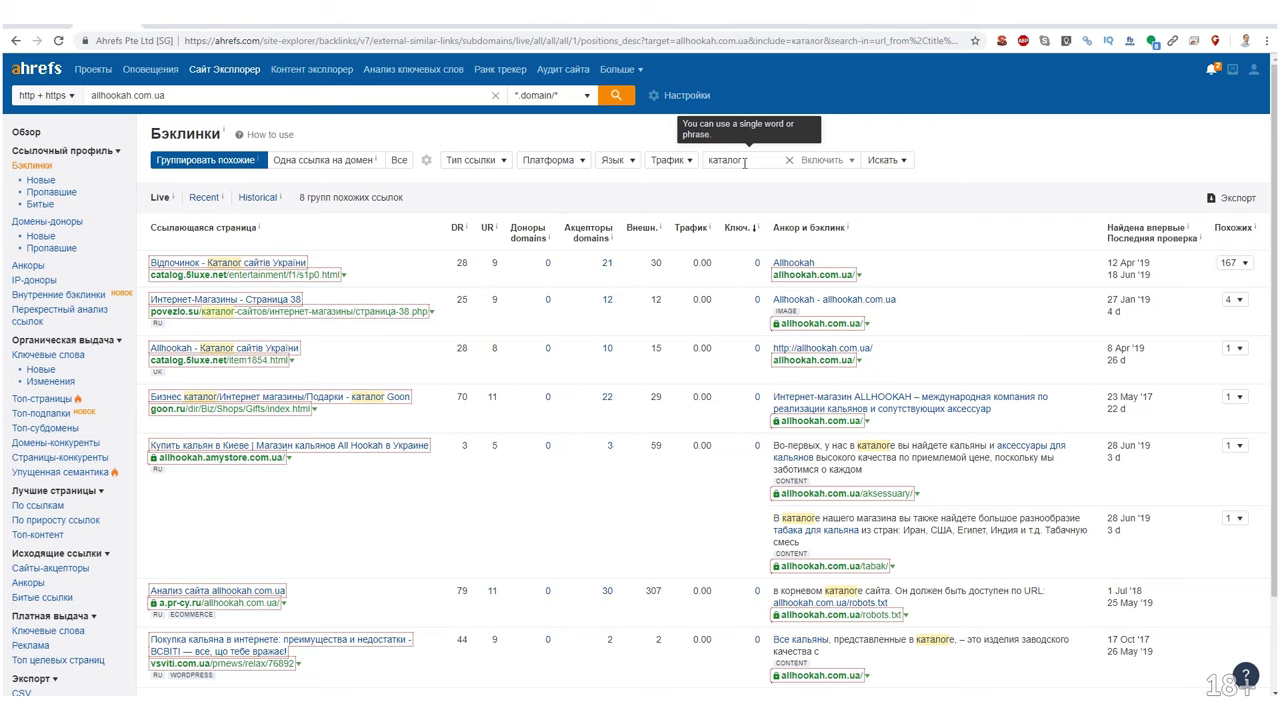
scroll(527, 244, "down", 2)
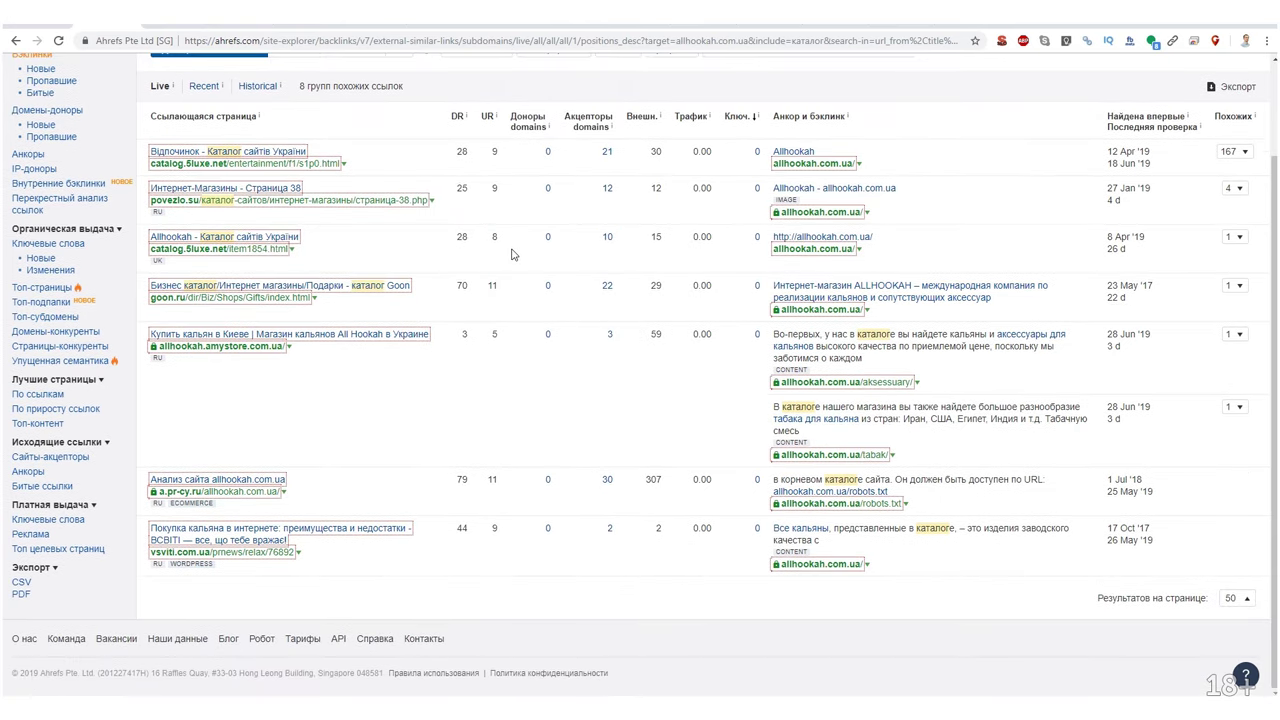
scroll(511, 254, "up", 2)
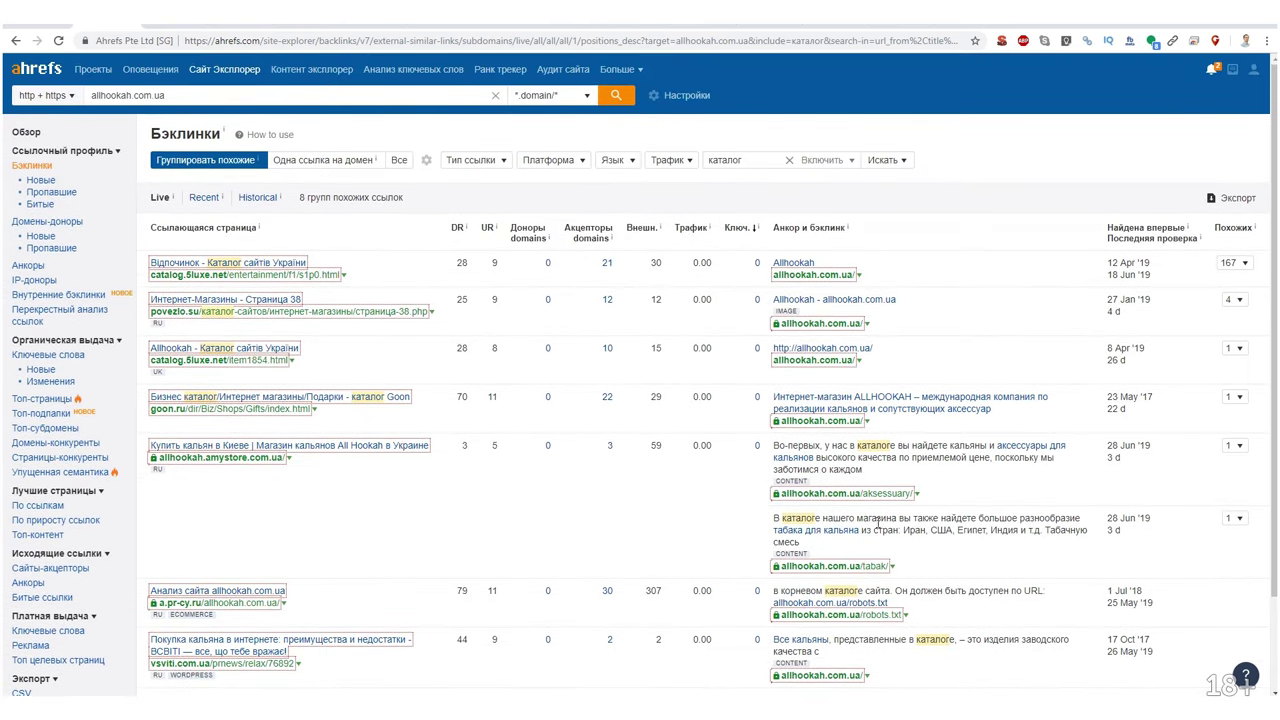
Switch to SEOquick's blog and catalogue search, dismiss the subscription pop-up, and generate queries for "магазин кальяны -кальянная".
left_click(205, 30)
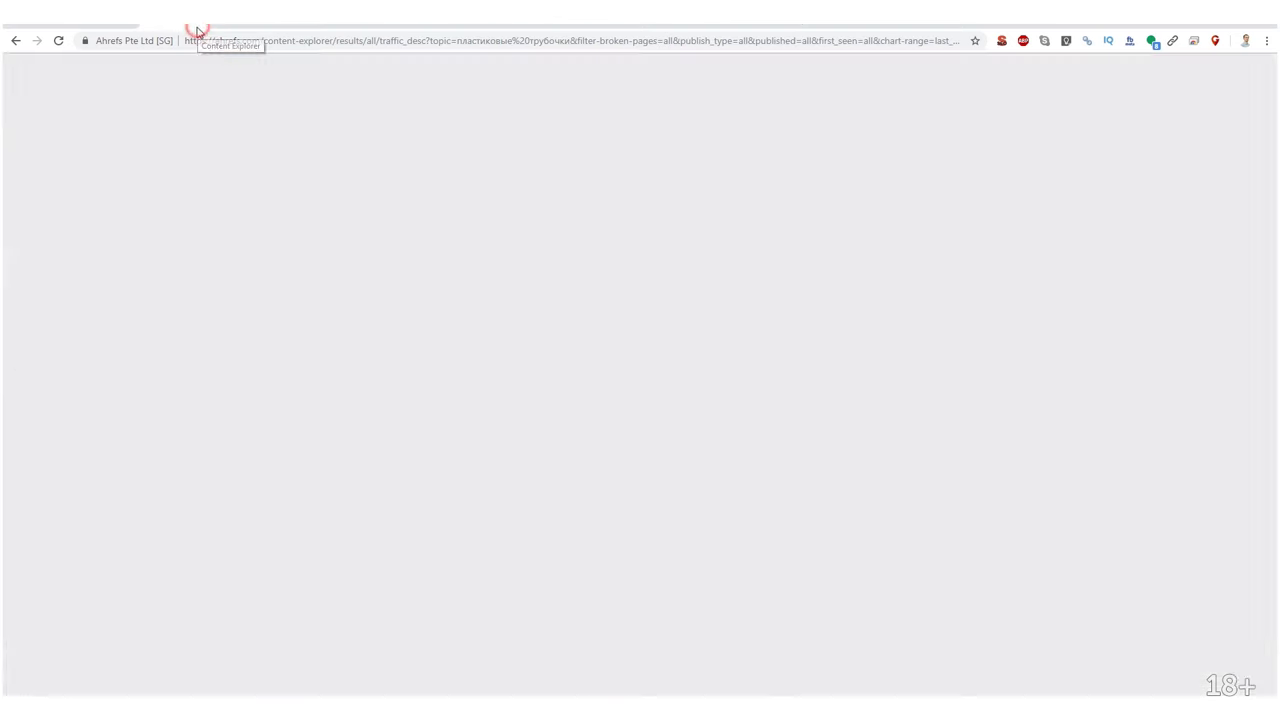
left_click(250, 28)
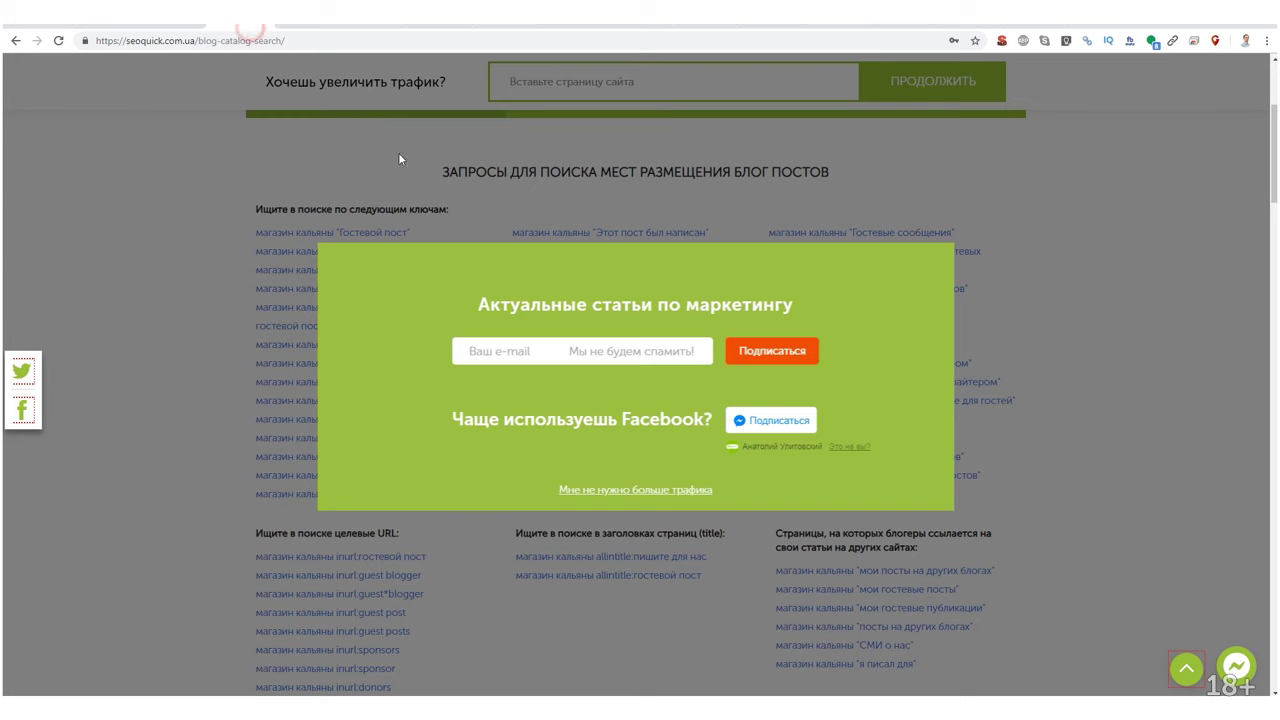
left_click(693, 492)
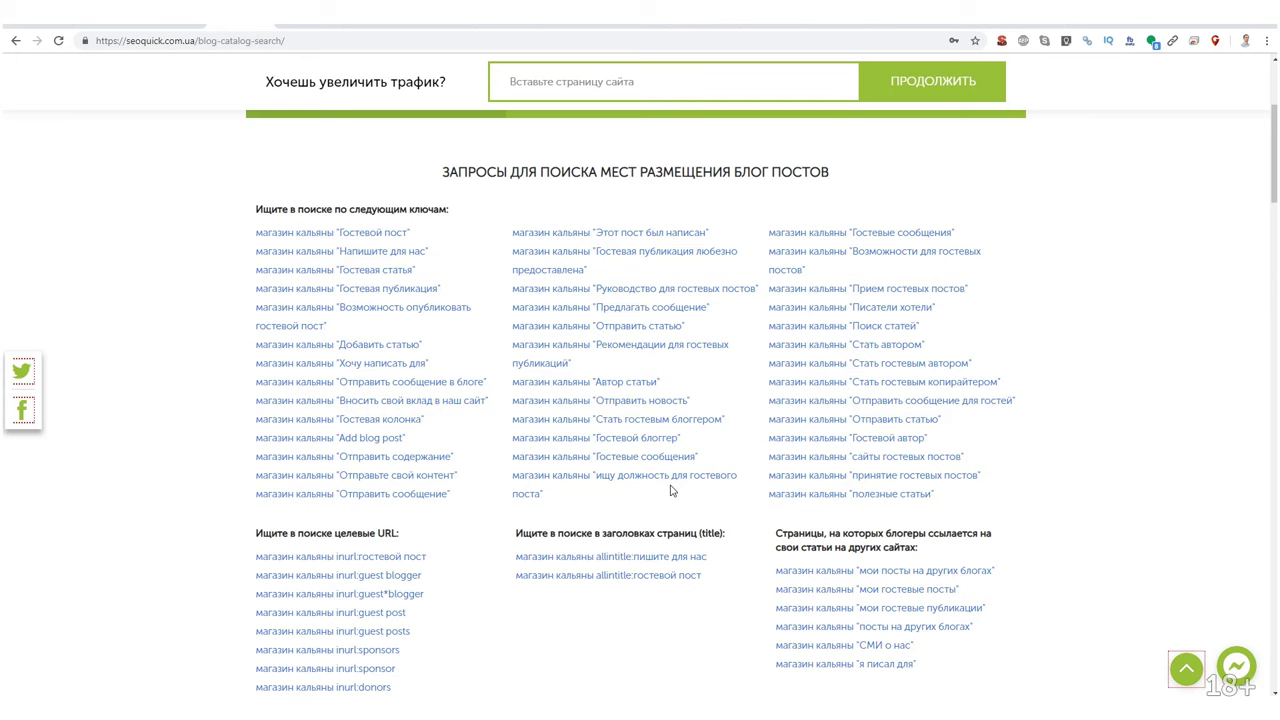
scroll(453, 424, "up", 3)
left_click(487, 290)
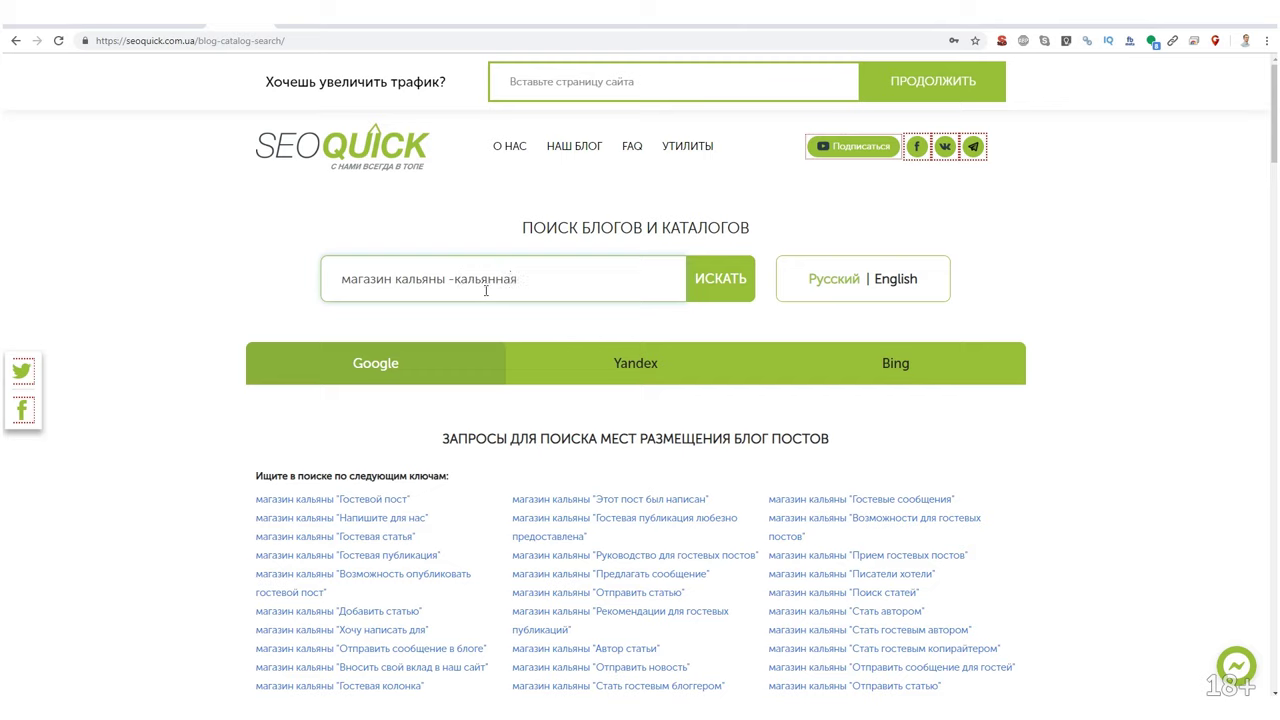
left_click(709, 286)
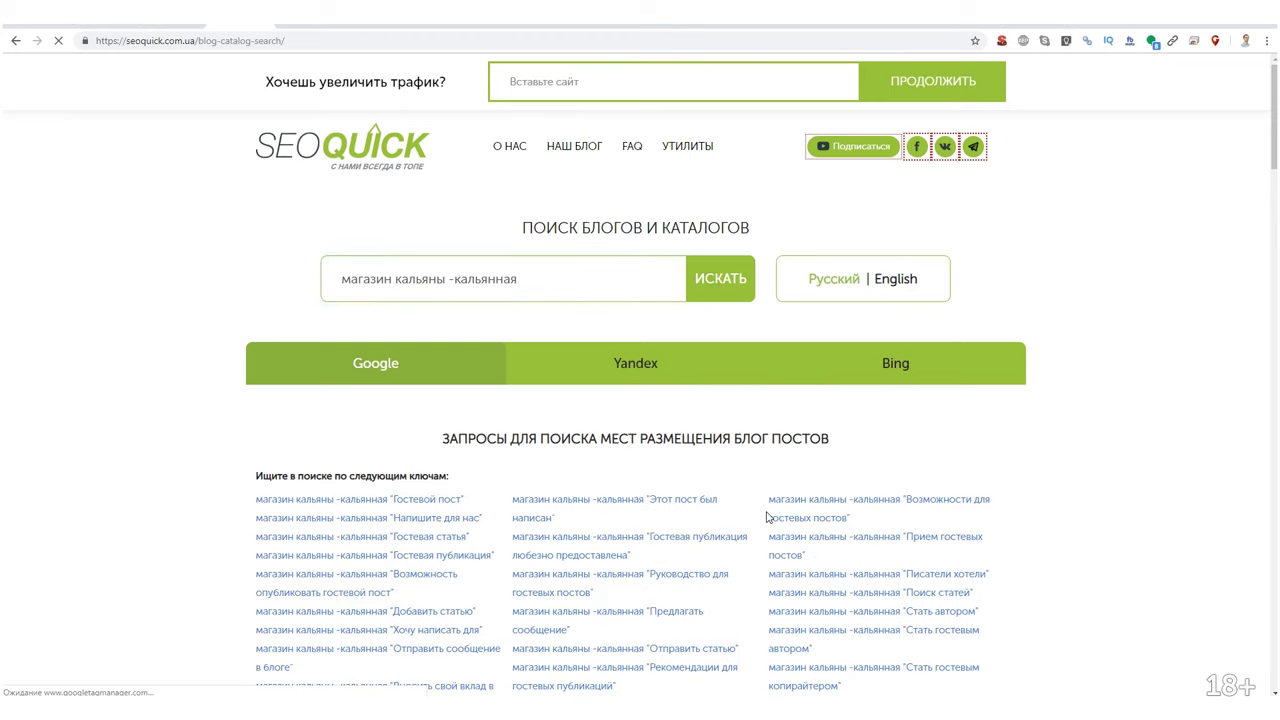
Find the queries for catalogues that accept sites and run "Справочник магазин кальяны -кальянная" in Google.
scroll(764, 518, "down", 8)
scroll(764, 518, "down", 3)
left_click_drag(406, 229, 879, 249)
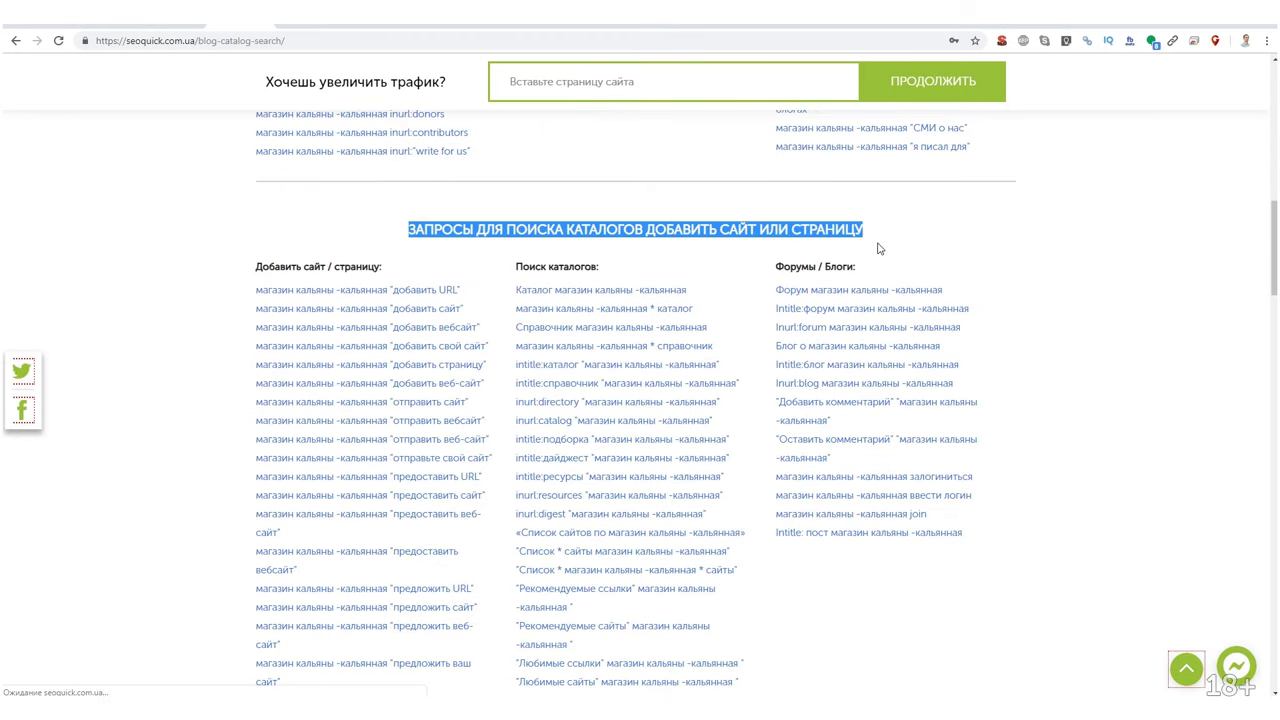
left_click(579, 331)
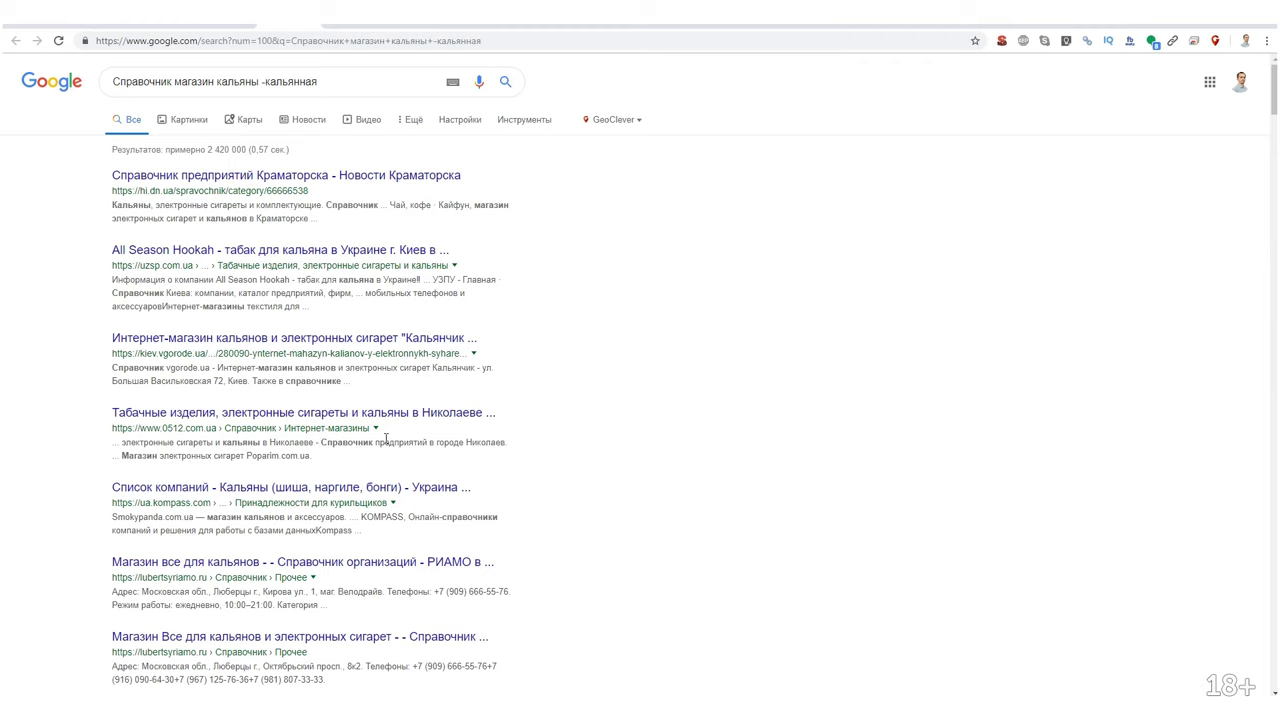
Look through the Google results for business directories that list hookah shops.
scroll(383, 440, "down", 2)
scroll(376, 442, "down", 2)
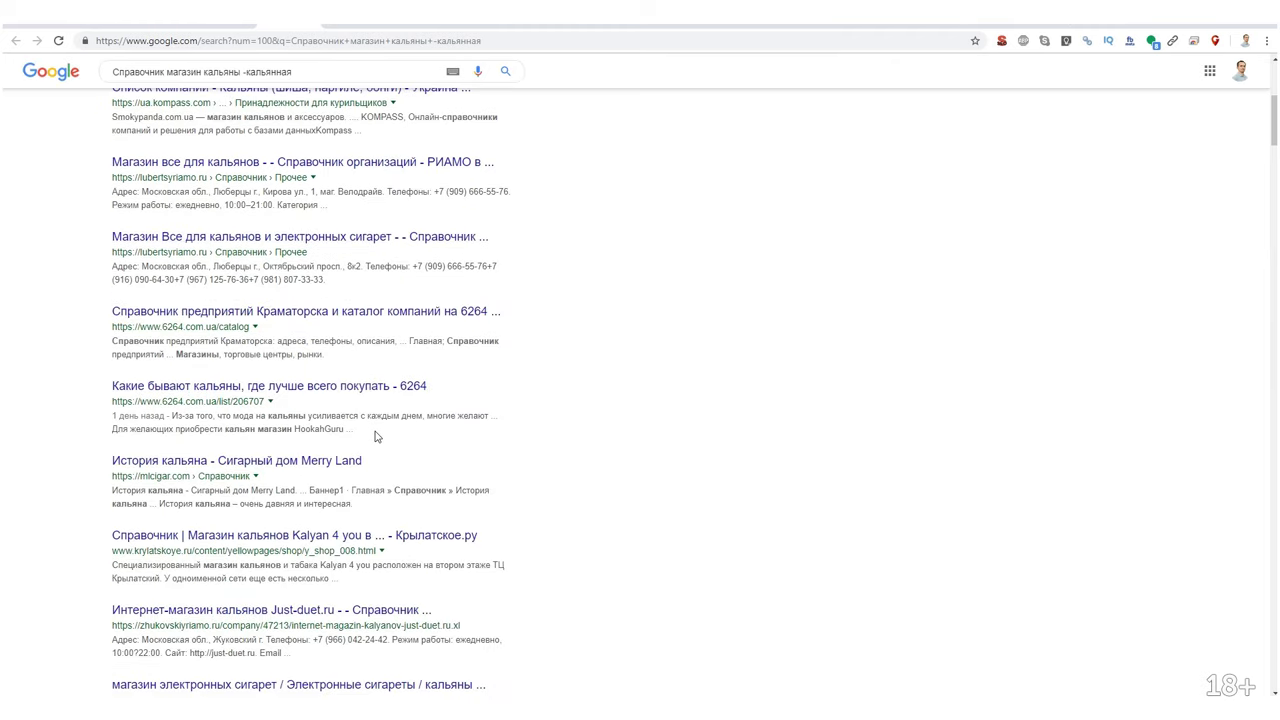
scroll(376, 436, "down", 1)
scroll(373, 432, "down", 4)
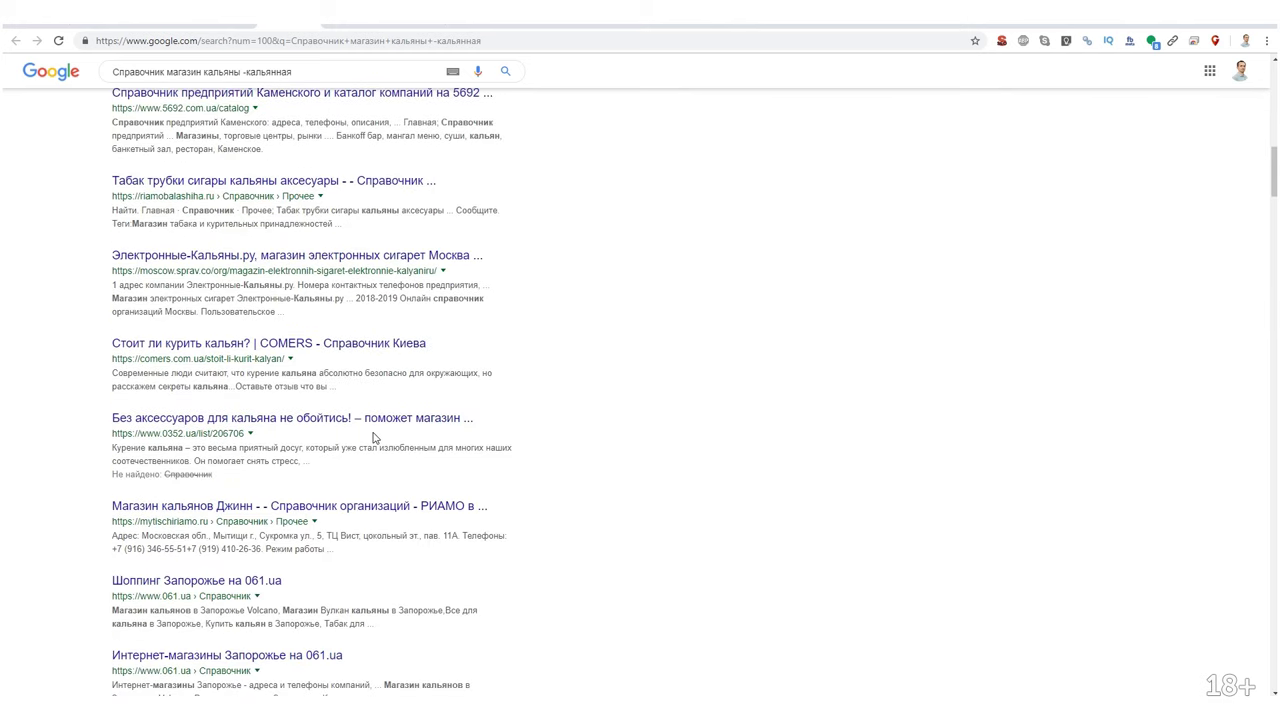
scroll(373, 437, "down", 2)
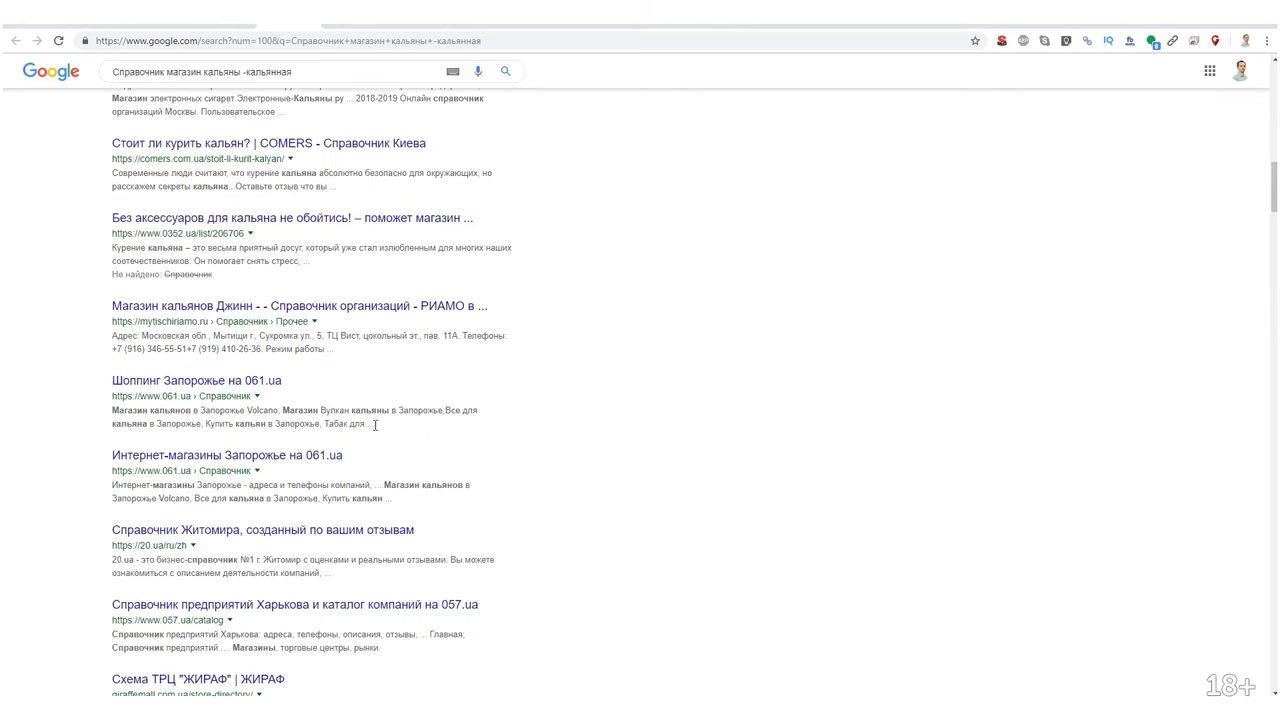
scroll(375, 424, "down", 1)
scroll(290, 405, "down", 4)
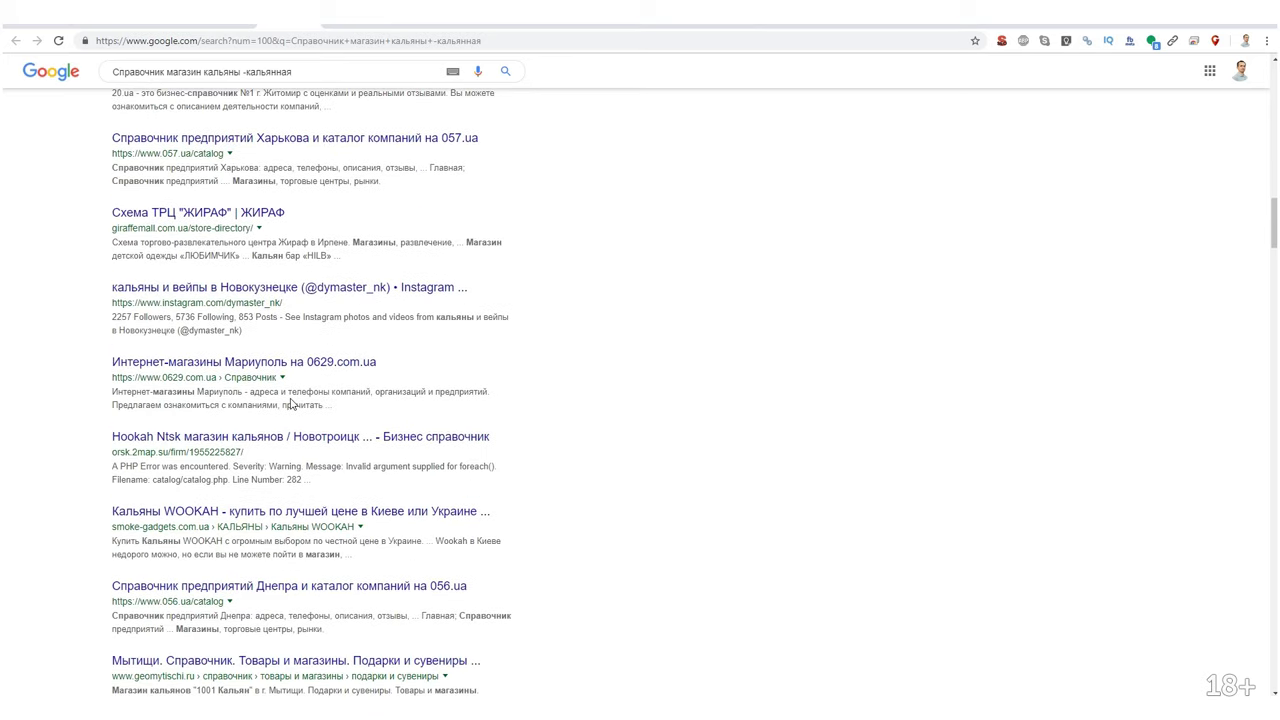
scroll(292, 404, "up", 15)
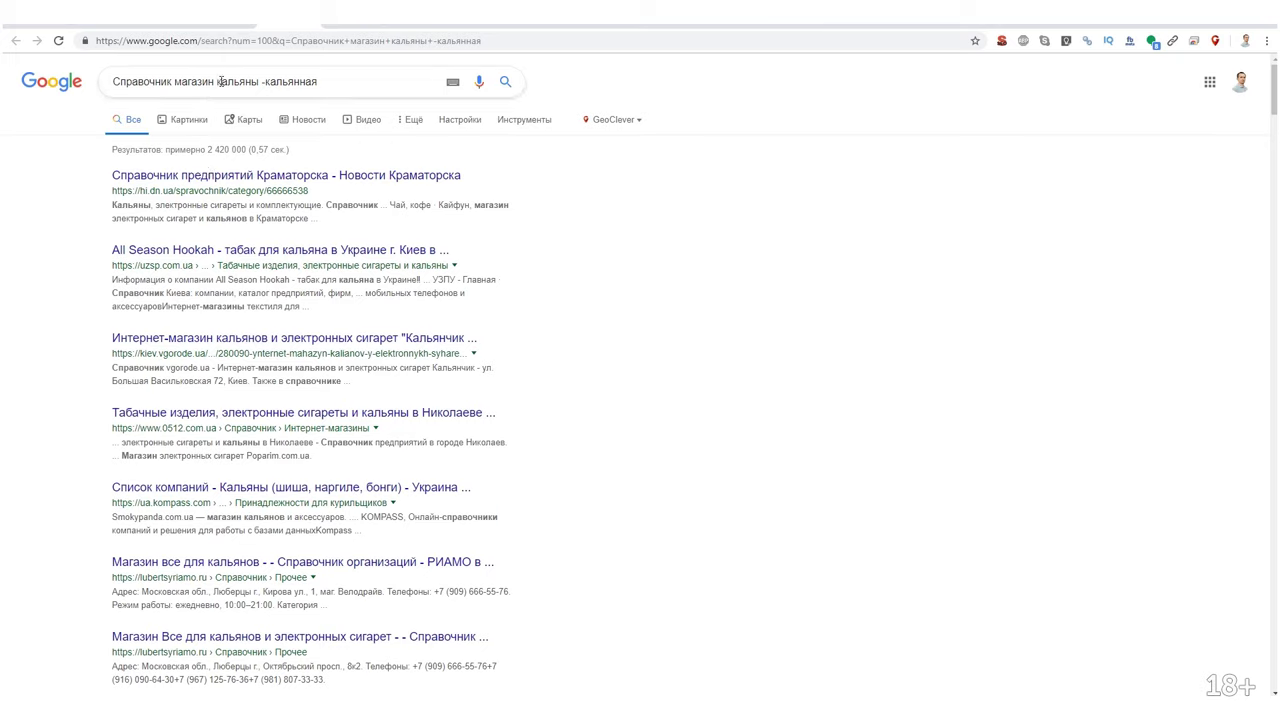
Narrow the Google query to "Справочник украина магазин кальяны -кальянная" and look through the Ukrainian directories.
left_click(210, 79)
key("ctrl+Left")
type("украина")
key("Return")
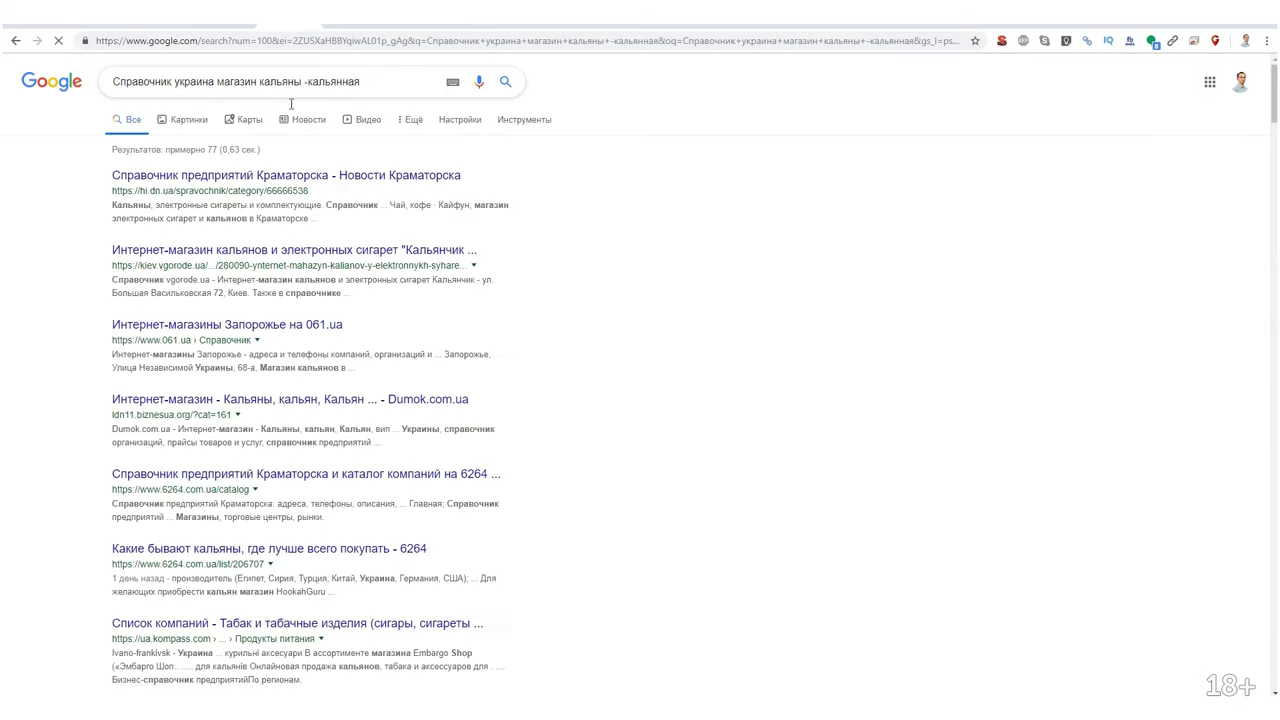
scroll(308, 260, "down", 10)
scroll(312, 280, "down", 15)
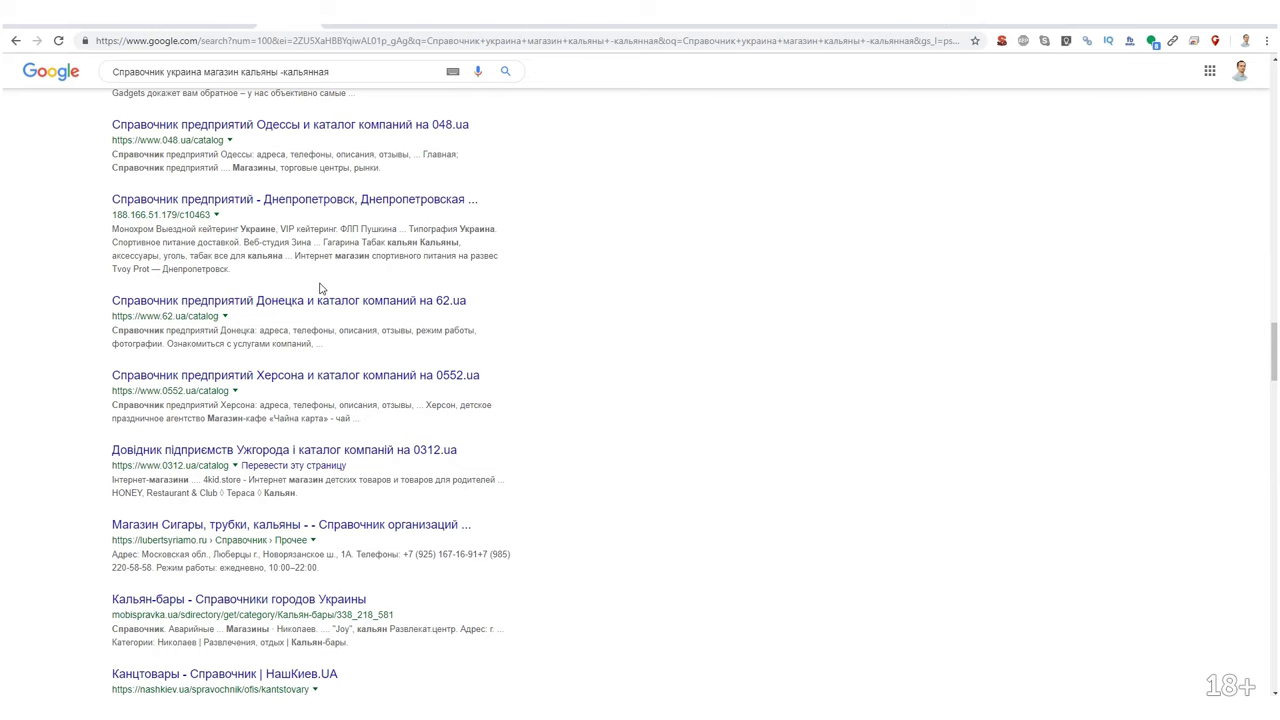
scroll(448, 405, "up", 15)
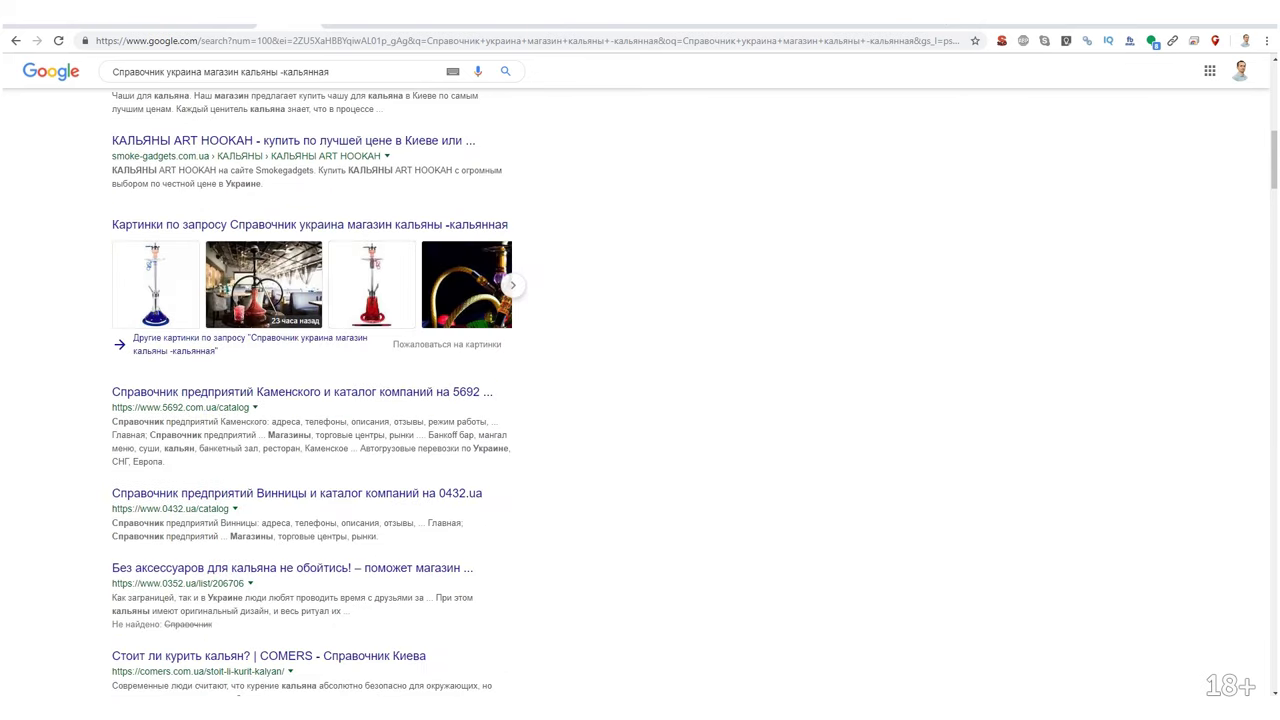
Search Google for "кальянная" and open the Smokeroom listing from the local map results.
mouse_move(376, 715)
scroll(896, 473, "up", 10)
triple_click(366, 83)
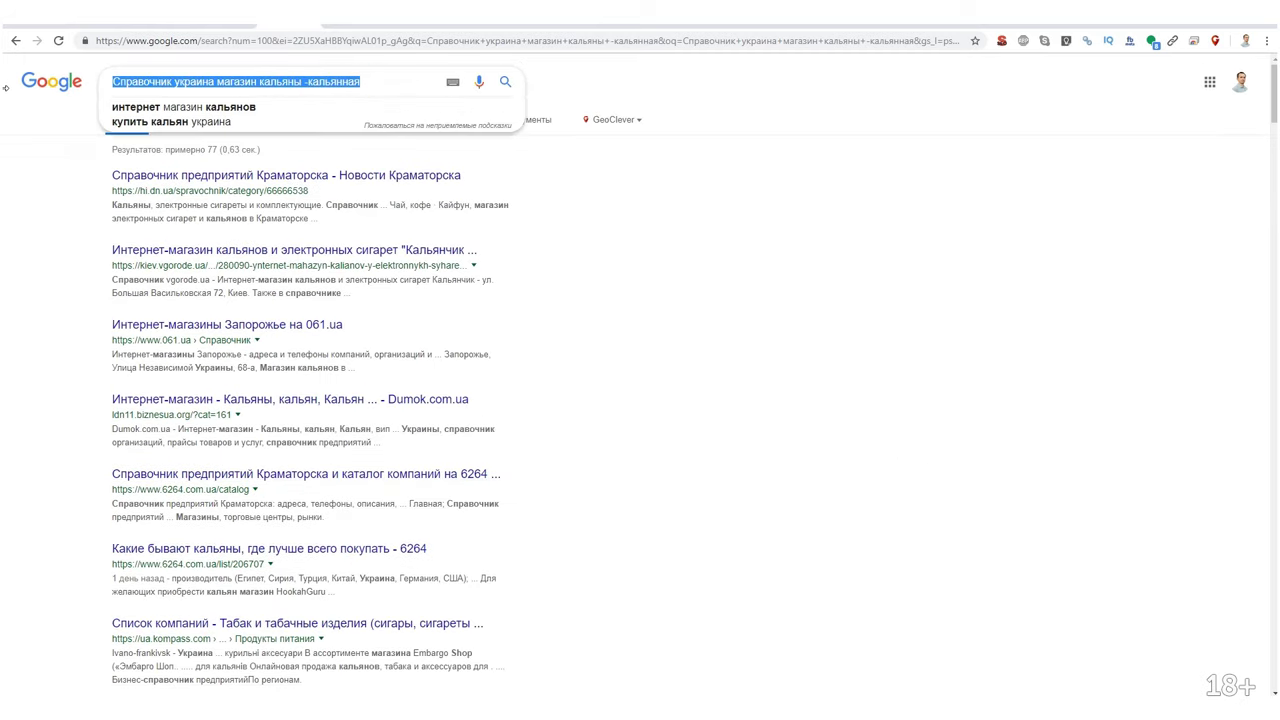
type("кальянная")
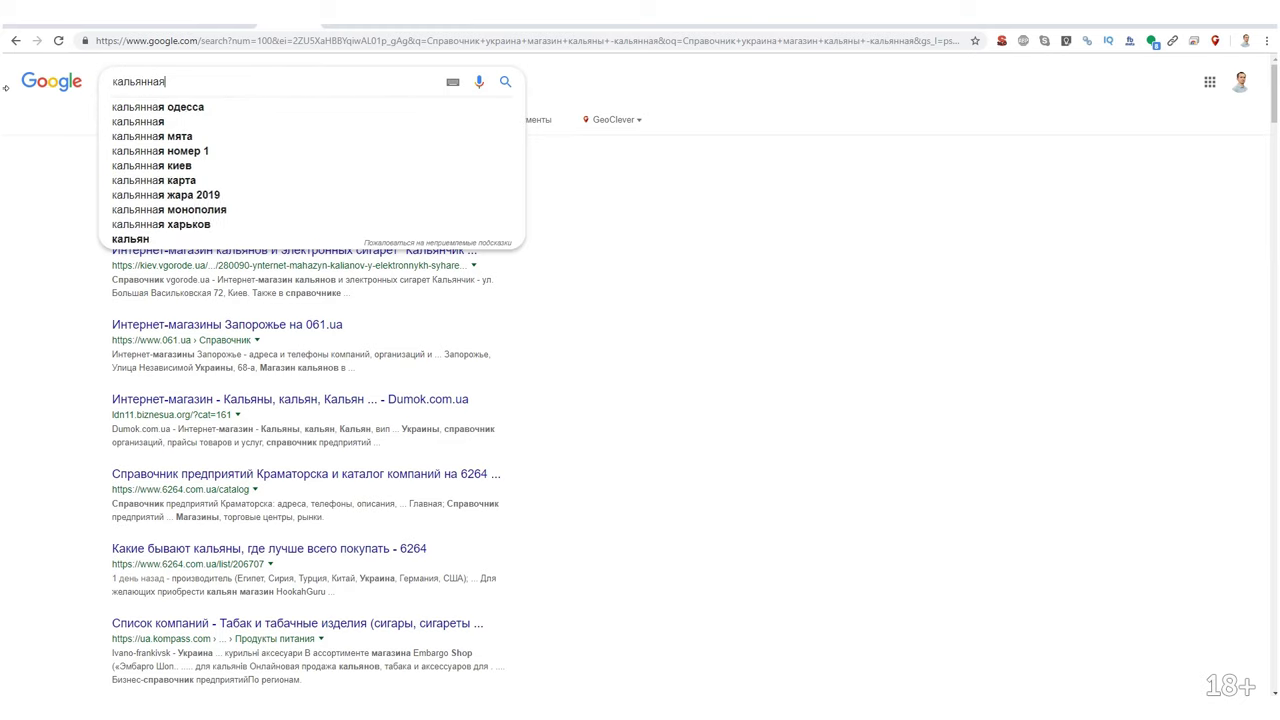
key("Return")
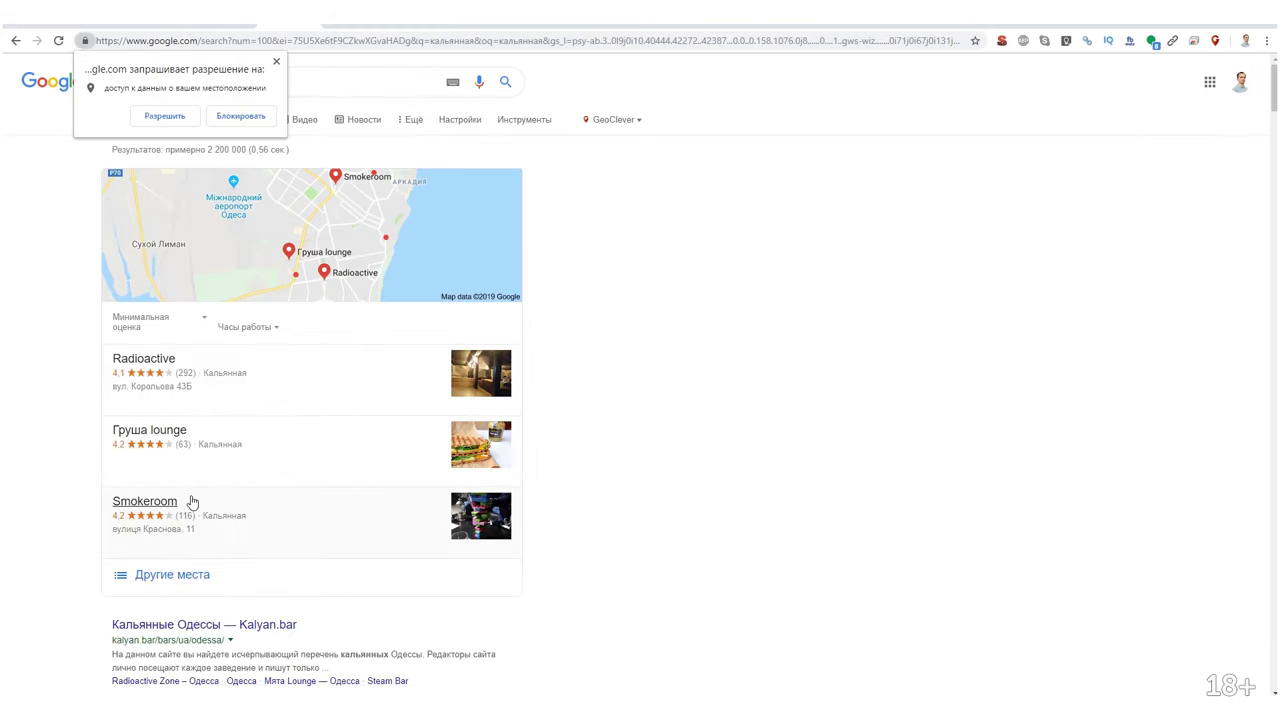
left_click(390, 501)
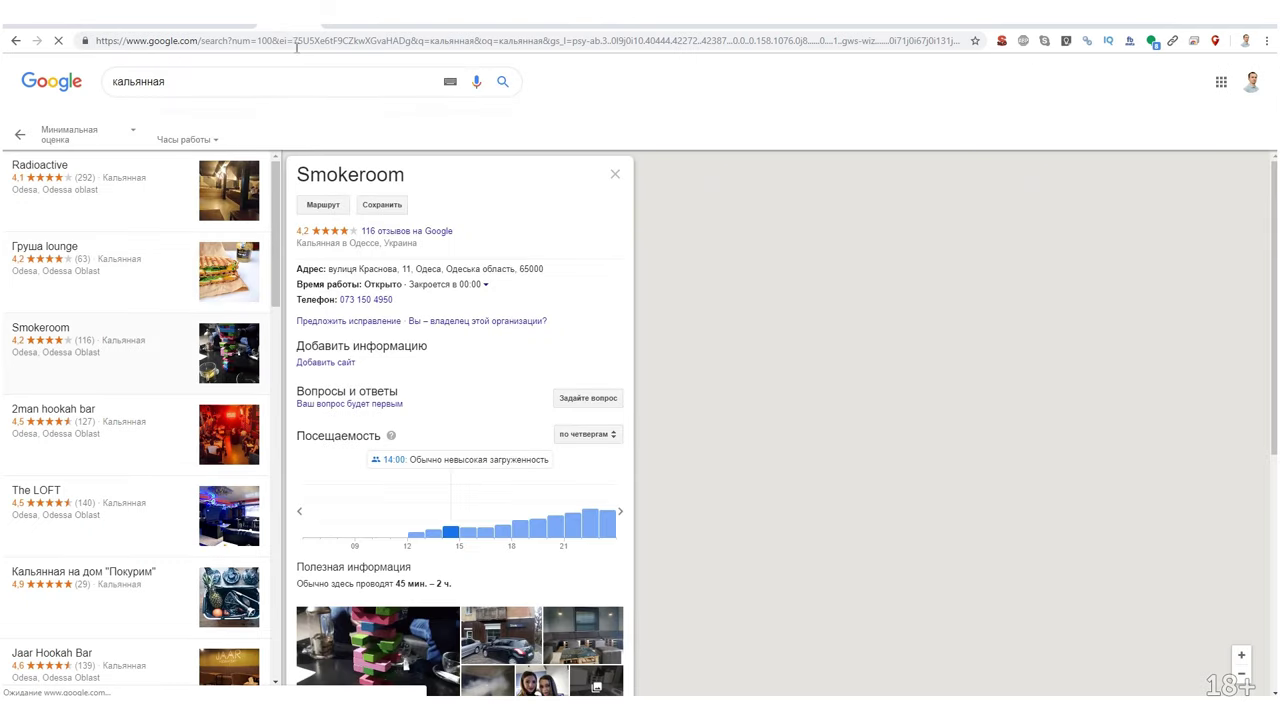
Search for "google мой бизнес", open the Google My Business locations list, and highlight the status of SEOquick's Odesa location.
left_click(295, 42)
type("g")
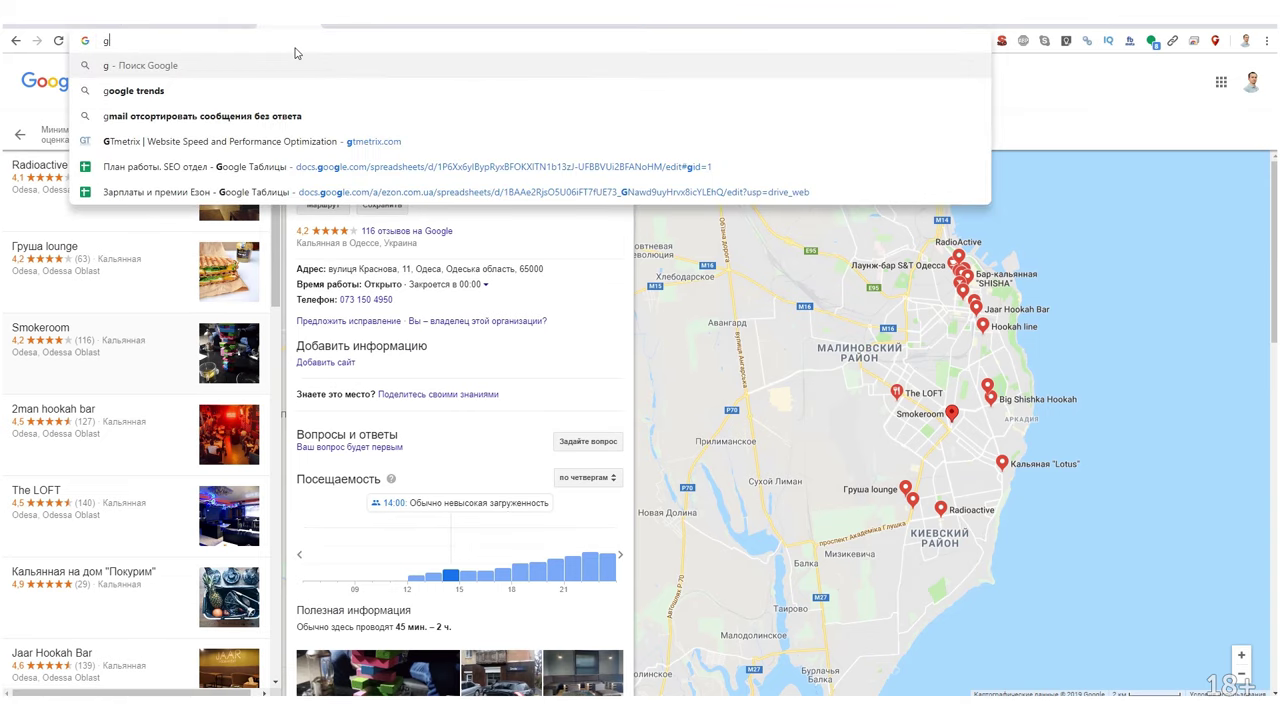
type("oogle мой бизнес")
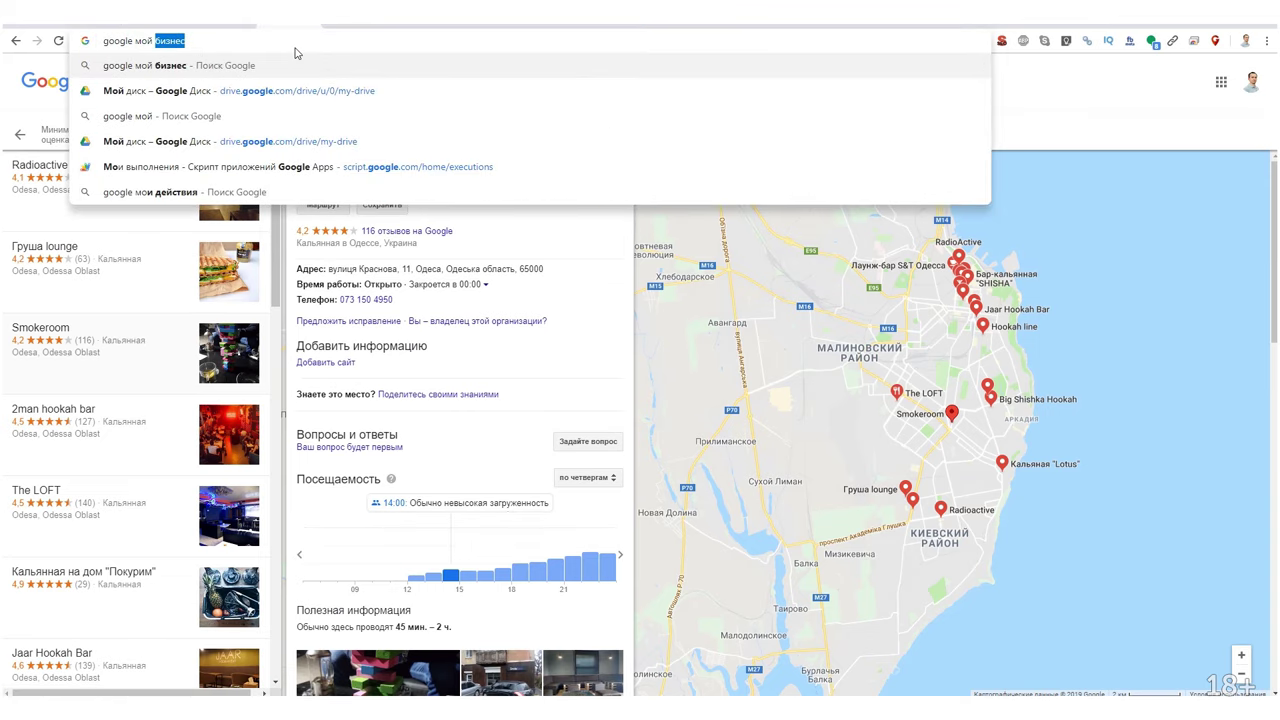
key("Return")
left_click(172, 177)
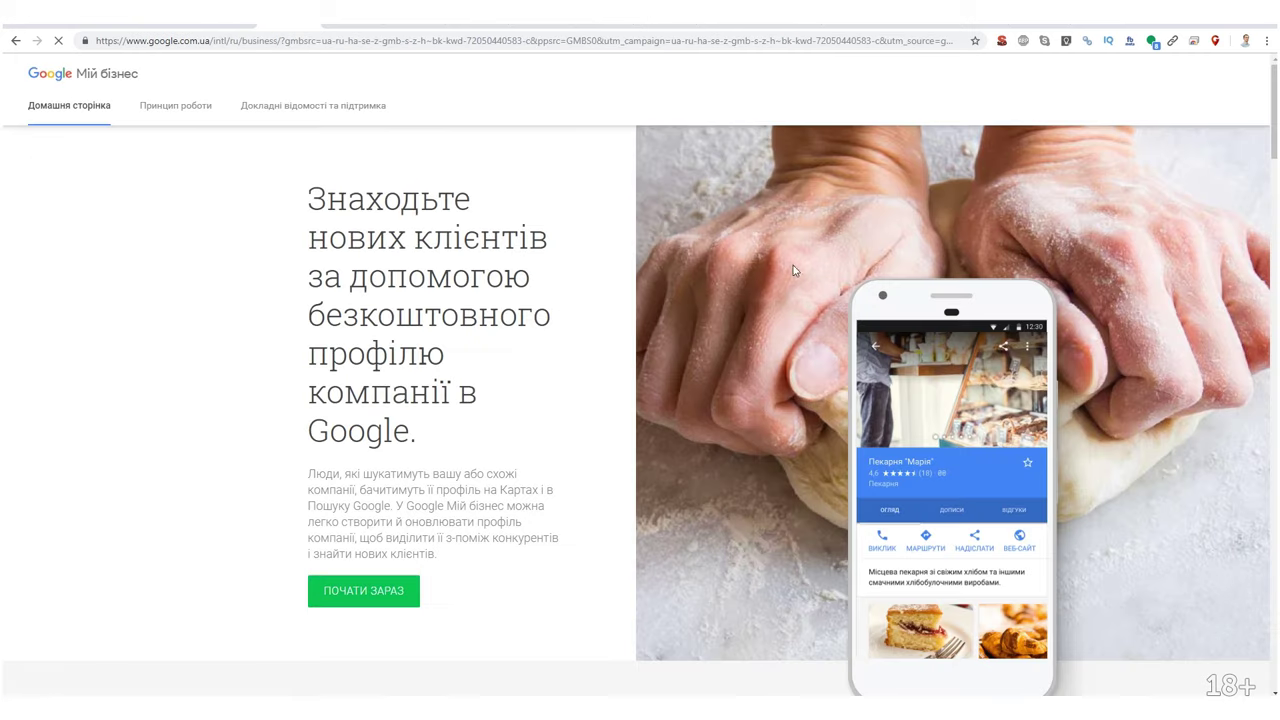
left_click(1190, 88)
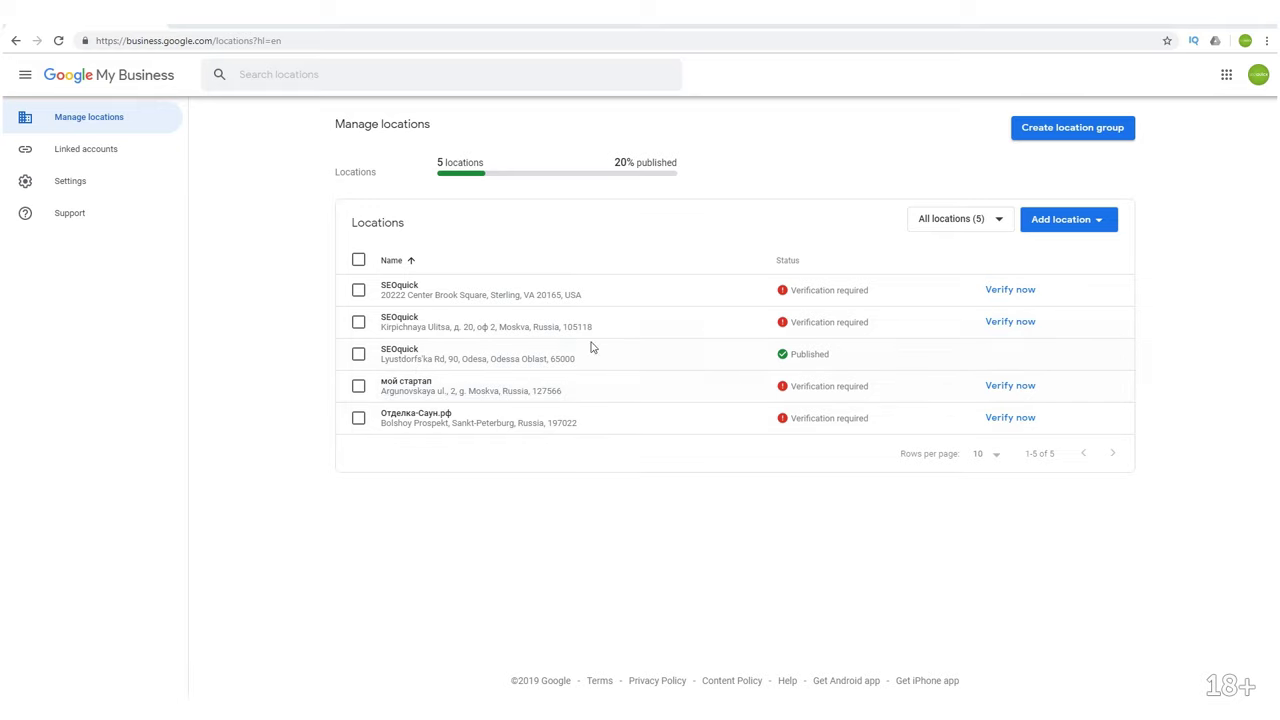
left_click_drag(840, 363, 759, 365)
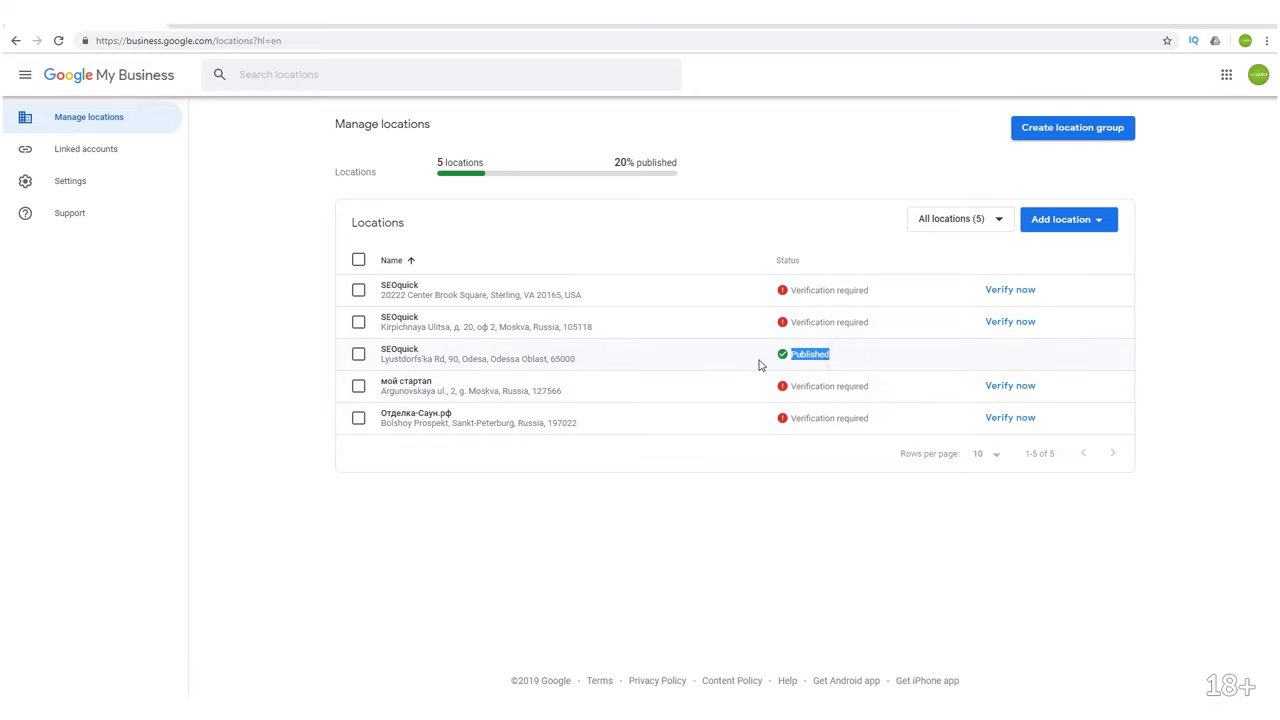
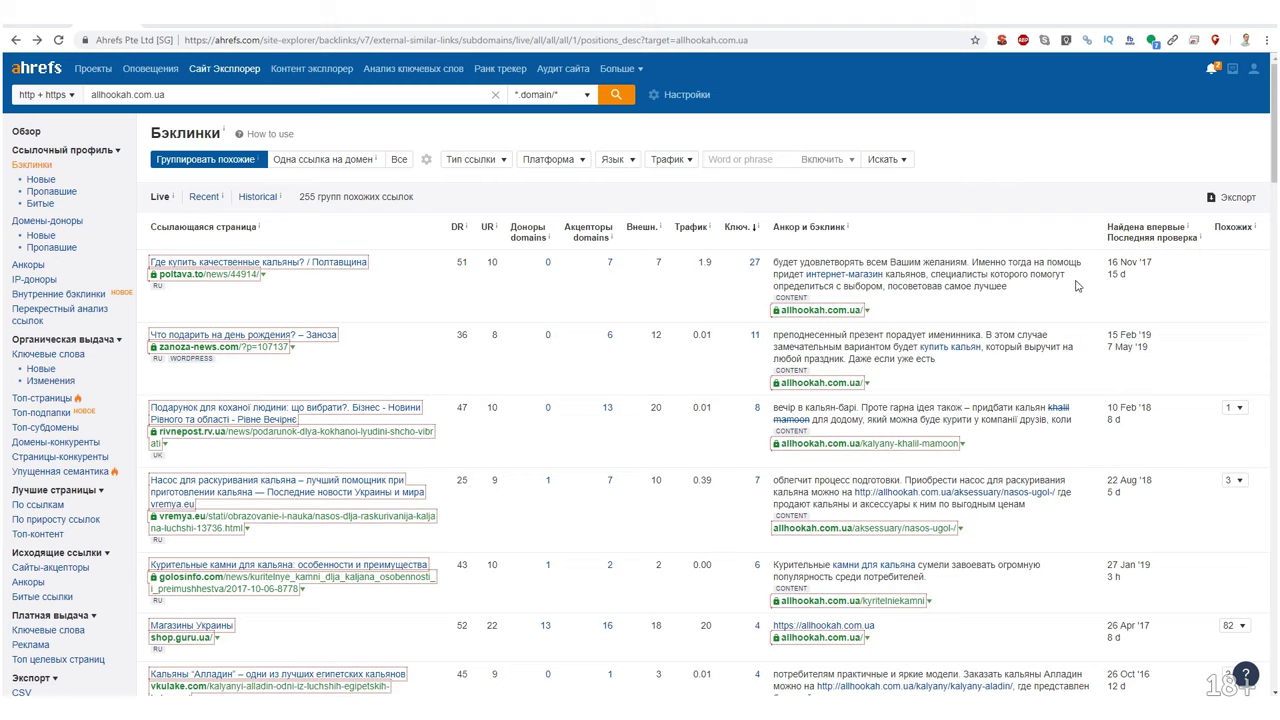
Look over the allhookah.com.ua backlinks in Ahrefs again and view the linking zanoza-news.com article about birthday gifts.
scroll(1065, 305, "down", 2)
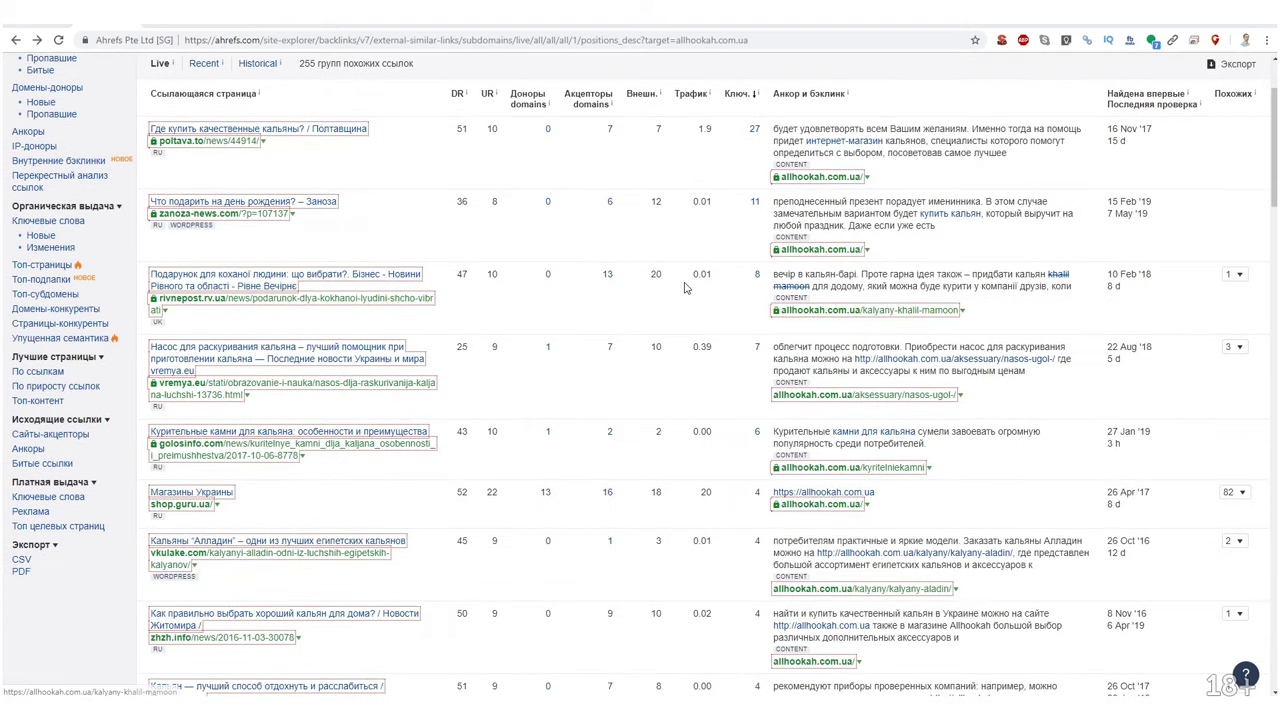
scroll(685, 288, "up", 2)
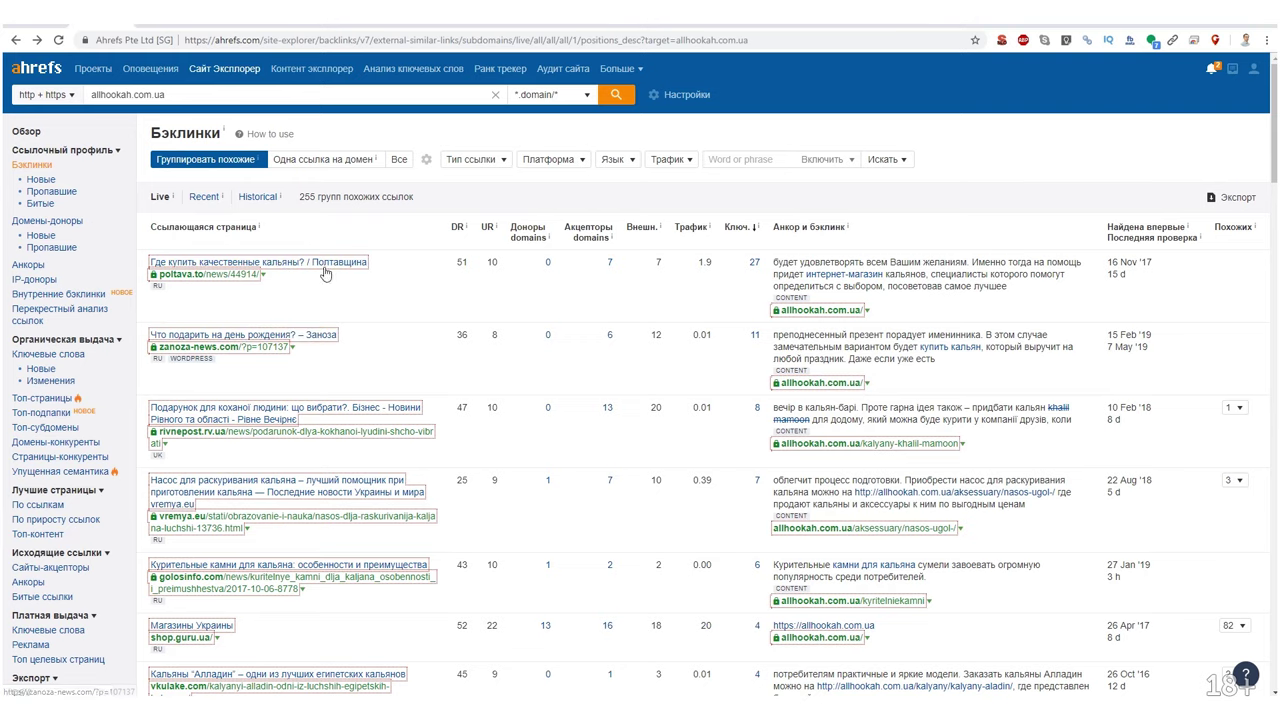
left_click(174, 28)
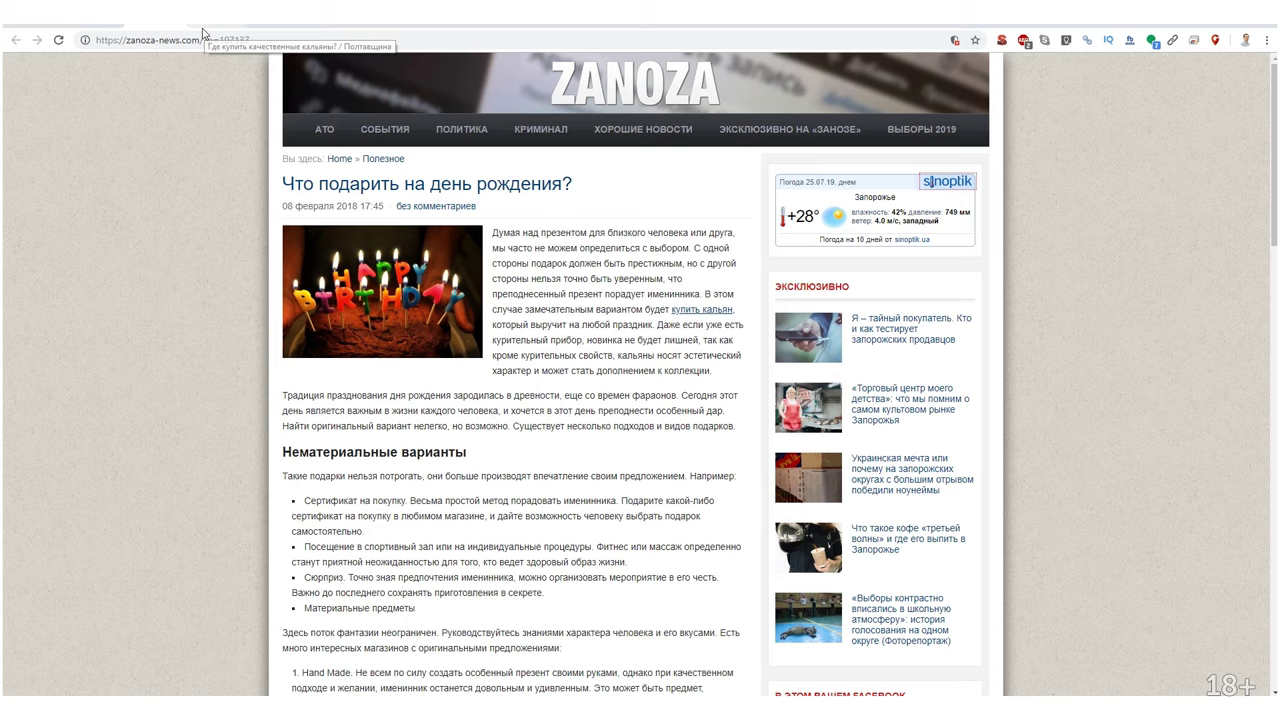
View the poltava.to article about buying quality hookahs, return to the allhookah.com.ua backlinks, and glance at the link strategy slide.
left_click(205, 28)
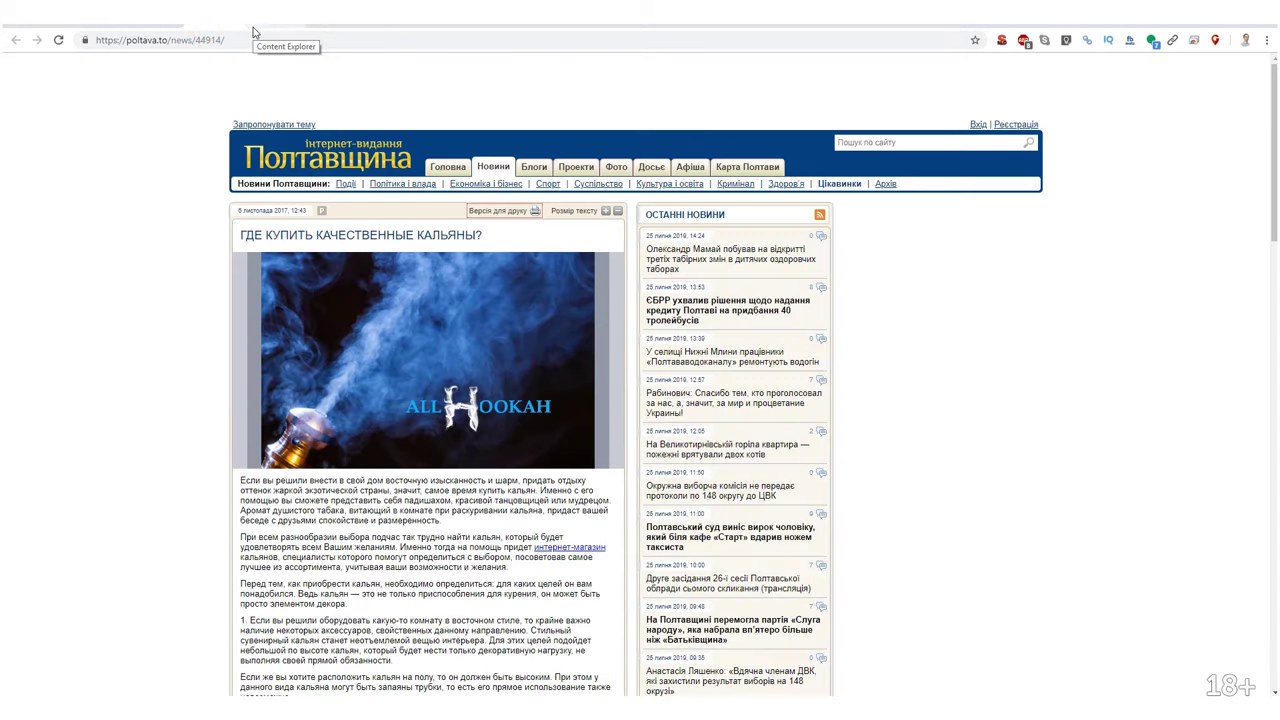
left_click(174, 28)
left_click(143, 28)
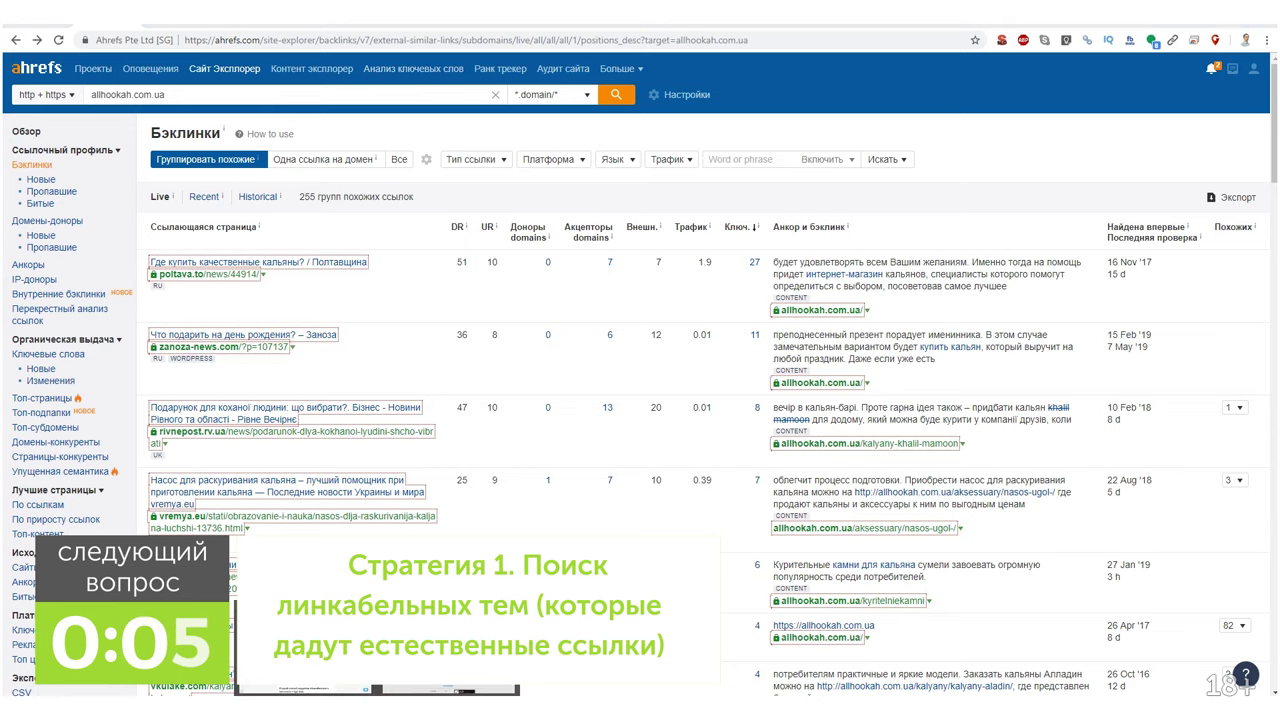
key("alt+Tab")
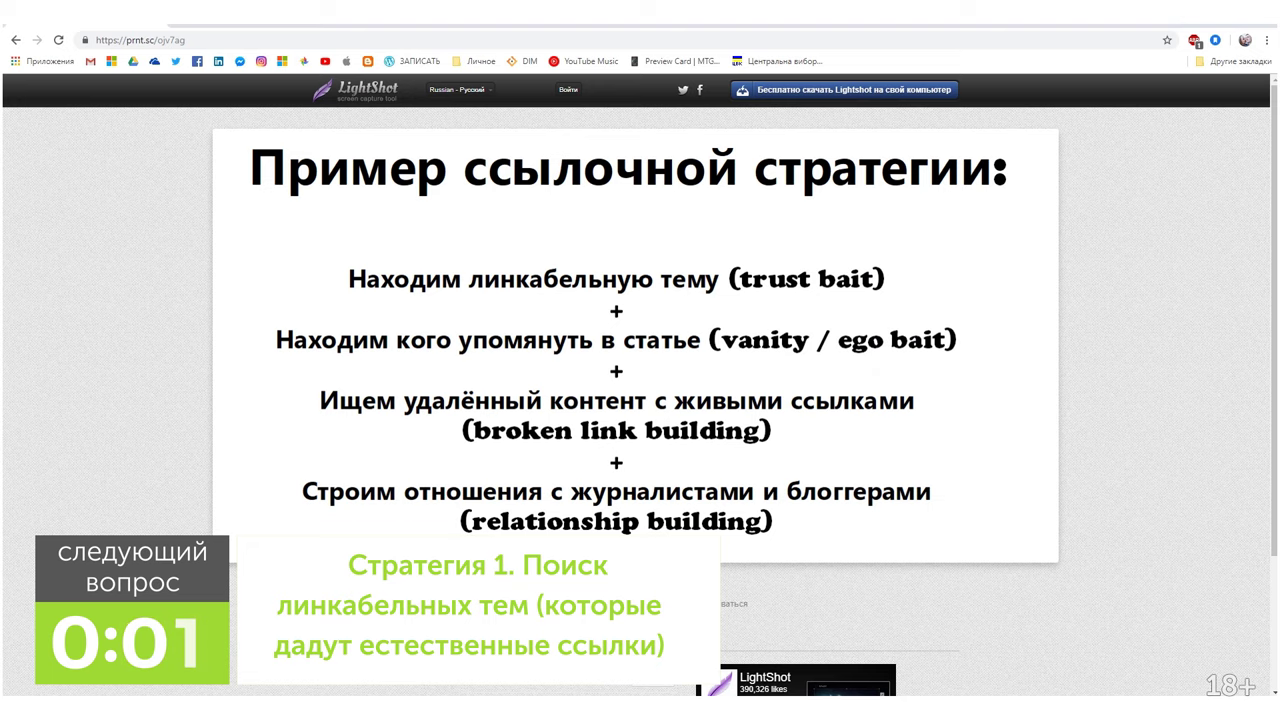
key("alt+Tab")
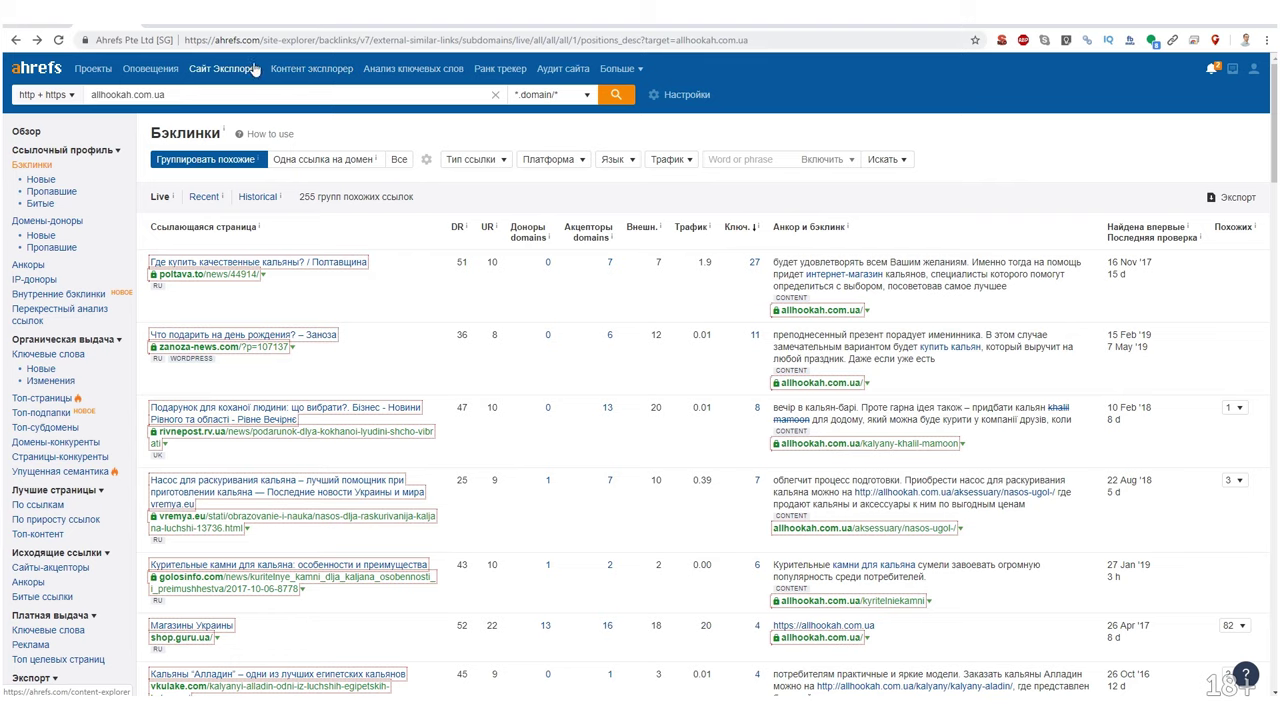
Switch to the Content Explorer page and search Google from there for "все для кальяна блог".
key("ctrl+Tab")
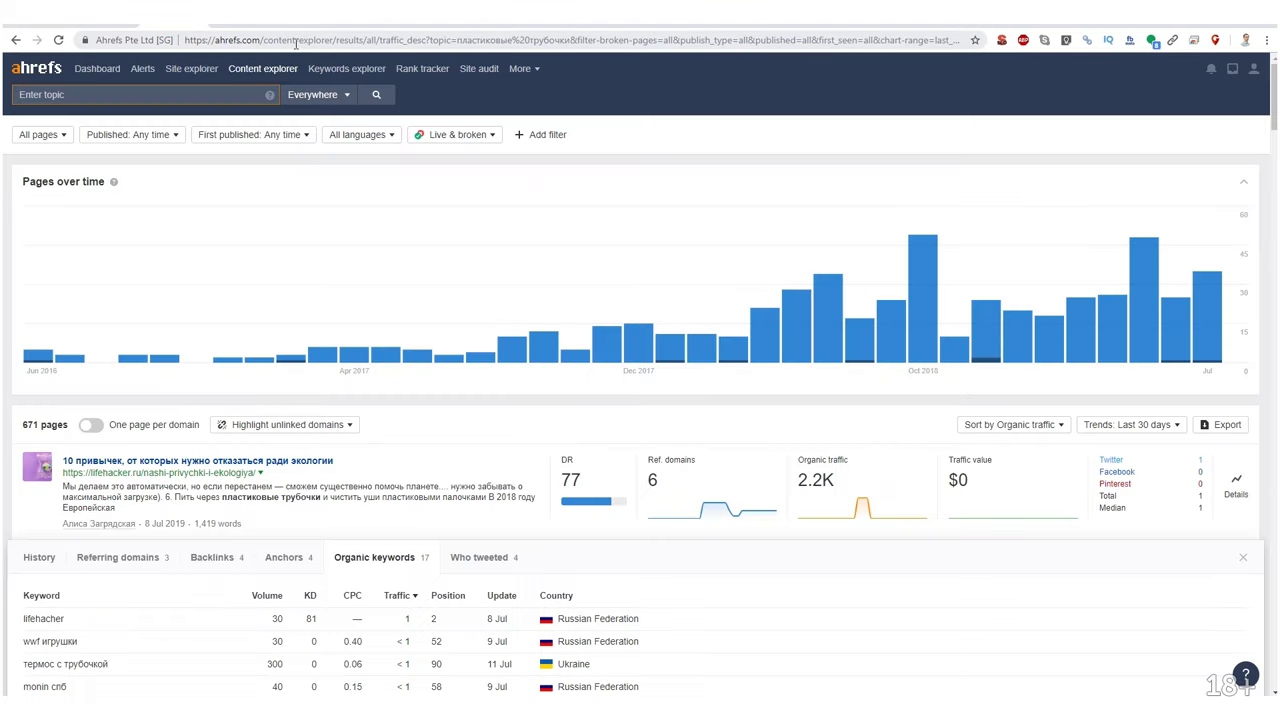
left_click(295, 42)
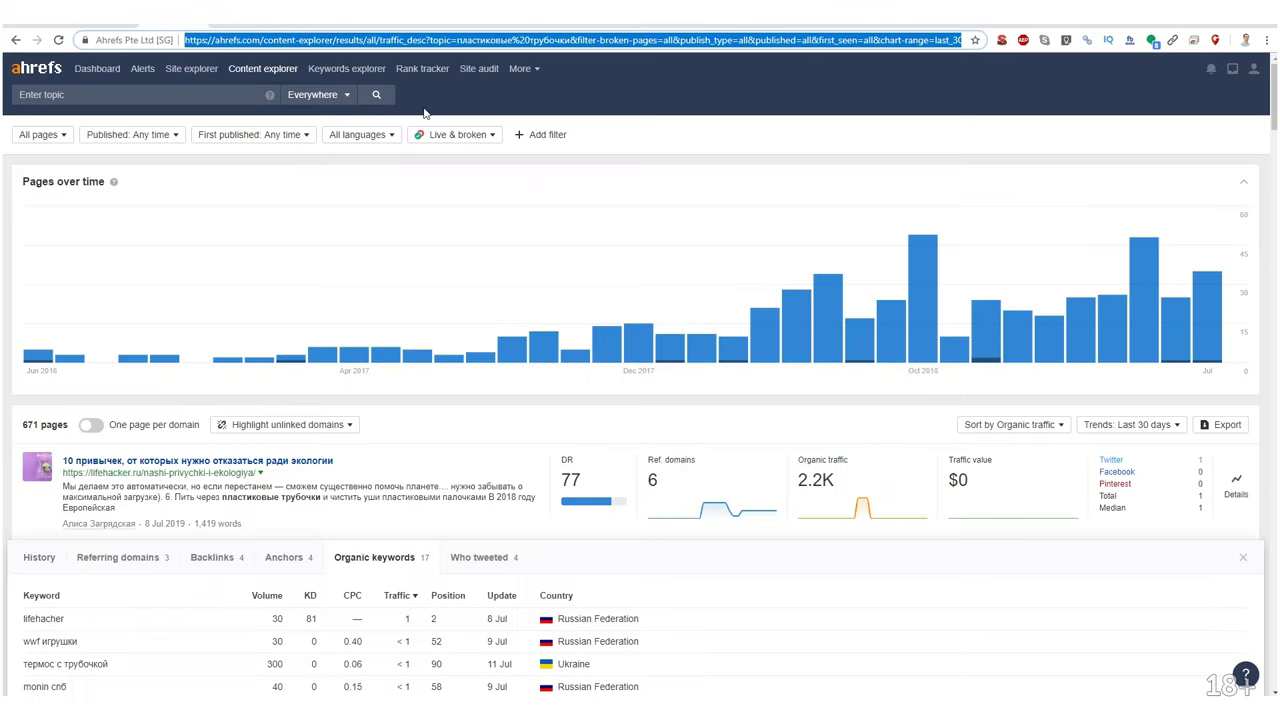
type("ozon")
key("BackSpace")
key("BackSpace")
key("BackSpace")
key("BackSpace")
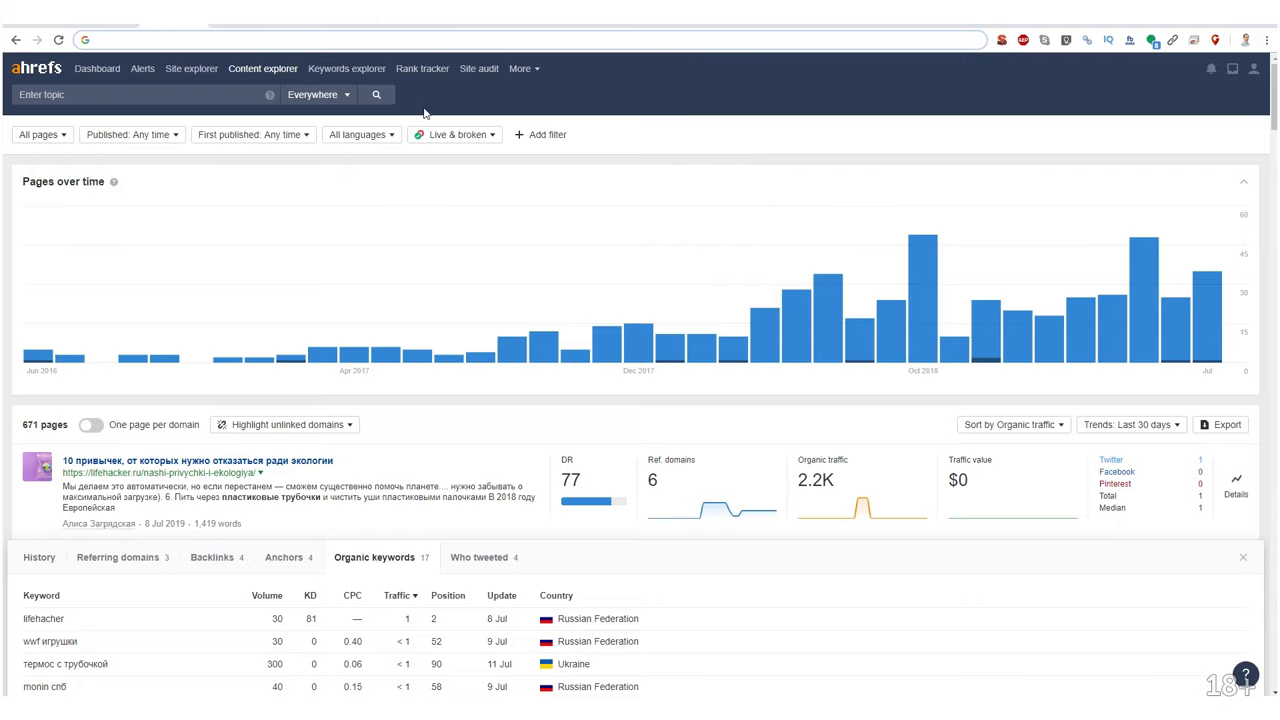
type("все для кальяна блог")
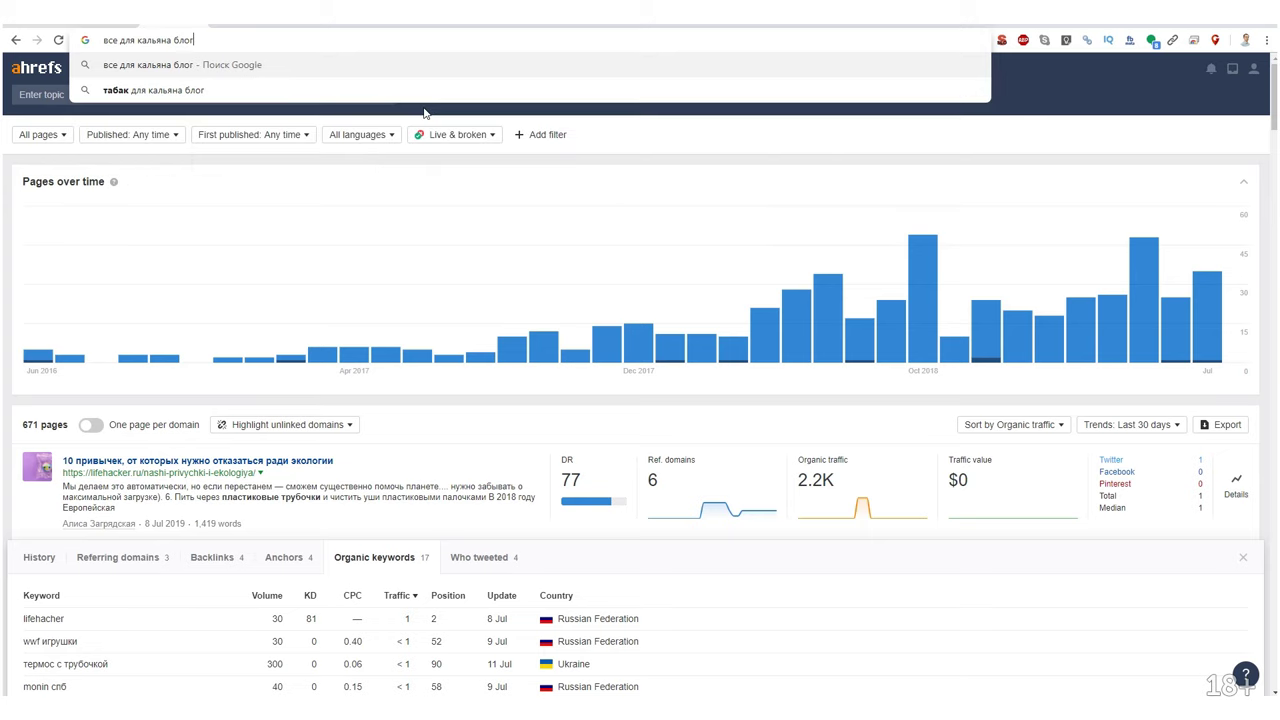
key("Return")
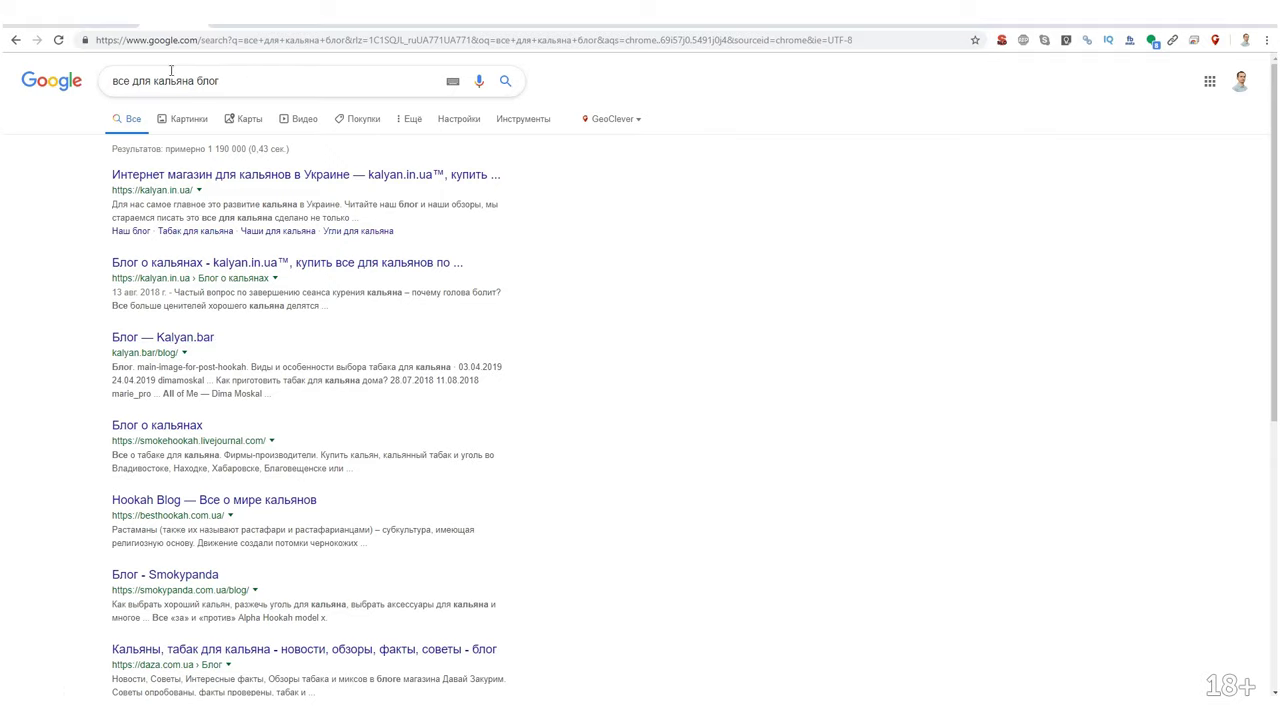
Run the same Google search for "все для кальяна блог" again.
triple_click(225, 78)
key("ctrl+x")
left_click(206, 40)
key("ctrl+v")
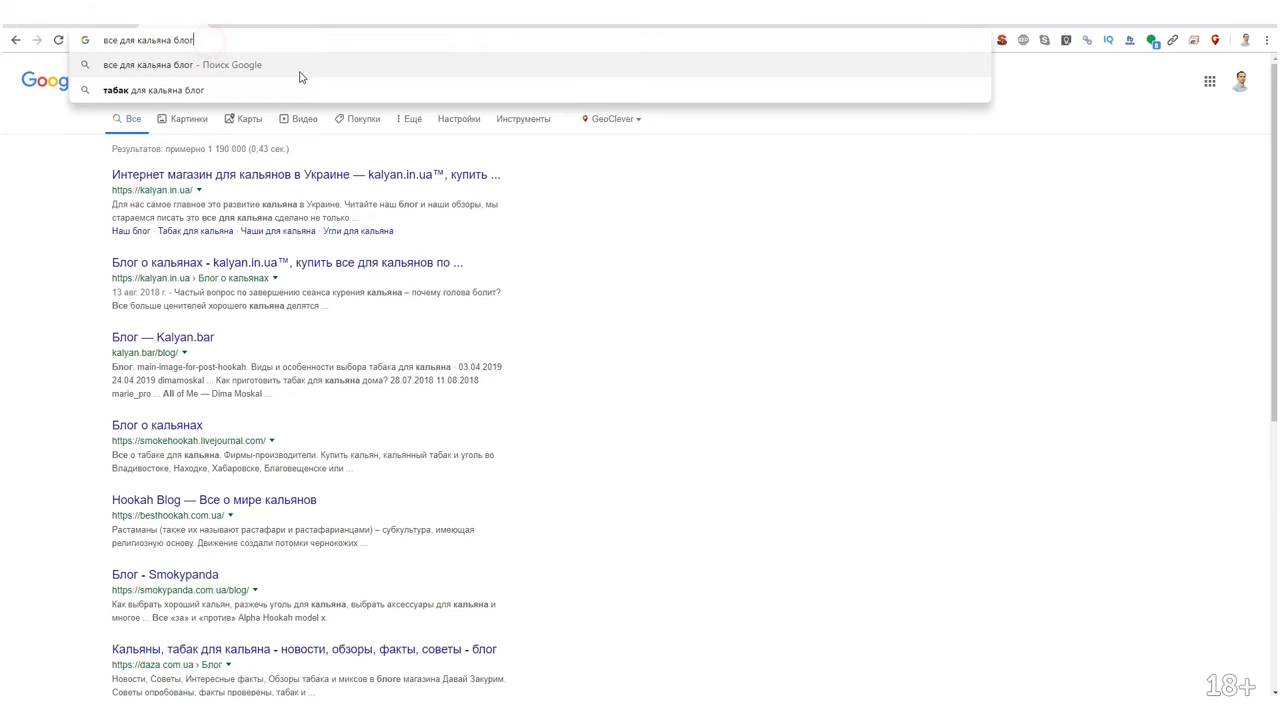
key("Return")
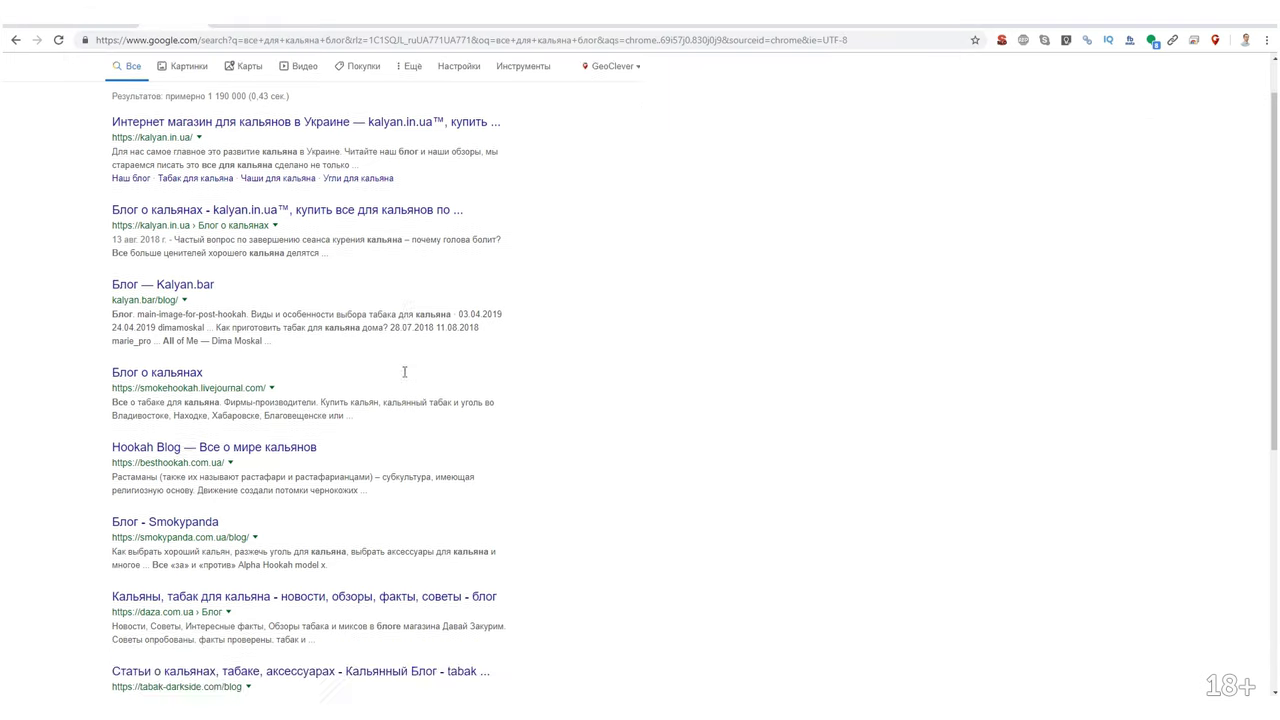
left_click(243, 40)
key("ctrl+v")
key("Return")
left_click(284, 44)
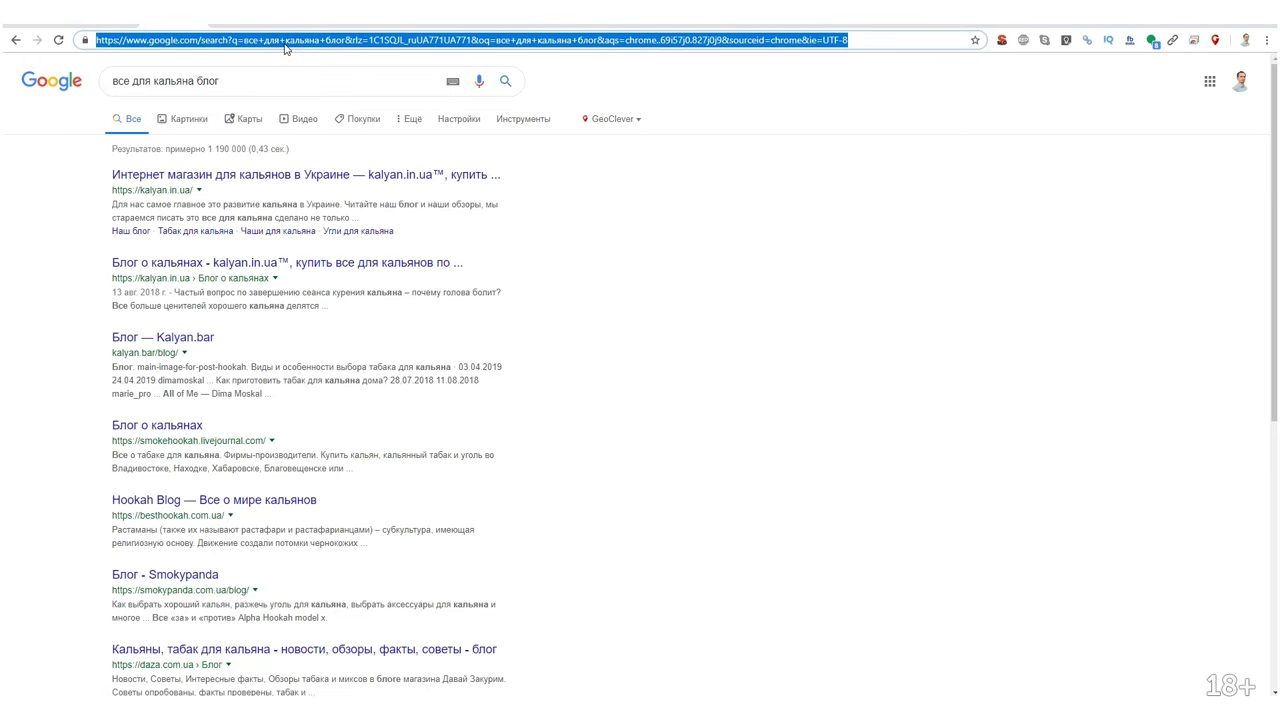
type("пщщпду")
key("BackSpace")
key("BackSpace")
key("BackSpace")
key("BackSpace")
key("BackSpace")
key("BackSpace")
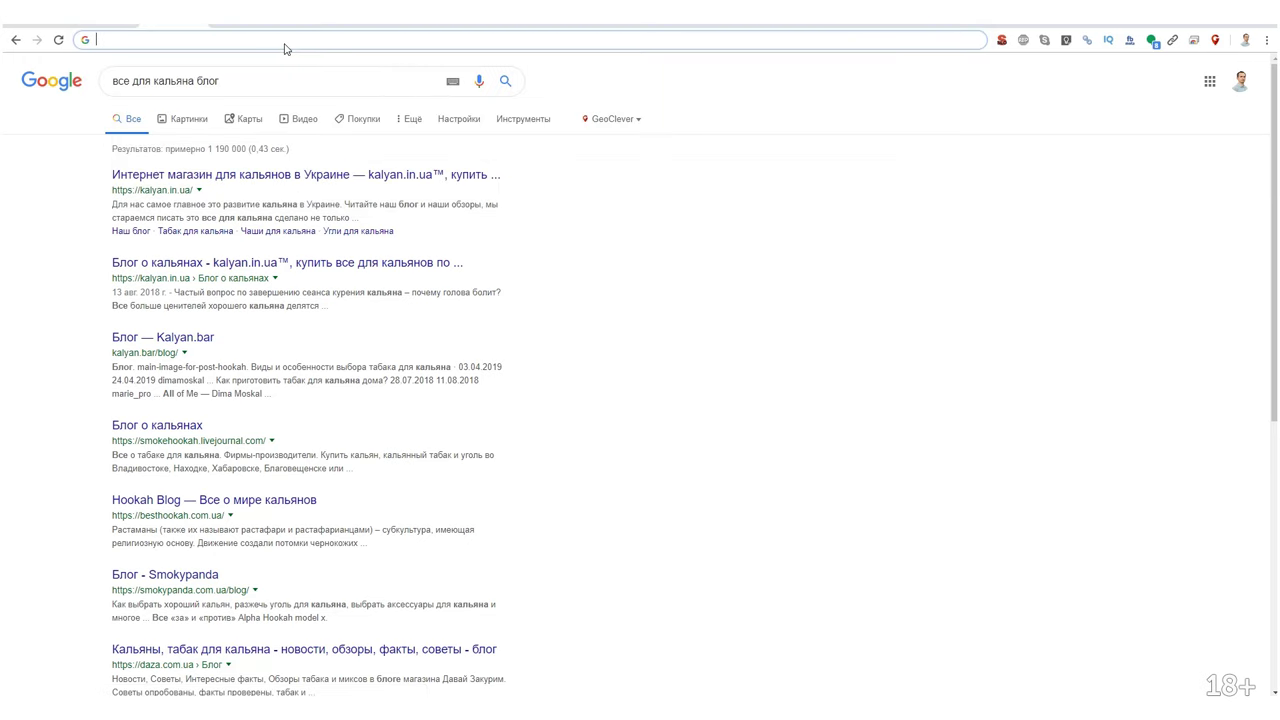
Look through the hookah blog results, open the ame-shisha LiveJournal blog, and return to the search results.
left_click(518, 438)
scroll(491, 451, "down", 2)
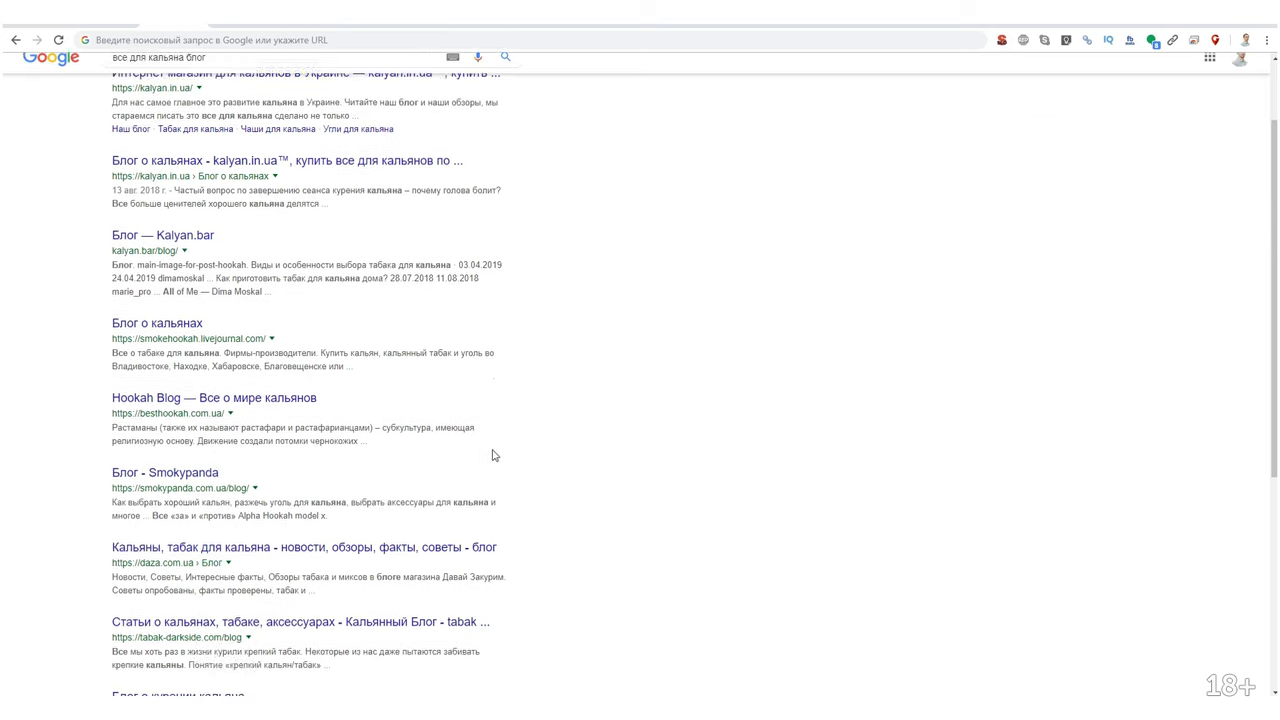
scroll(479, 453, "down", 1)
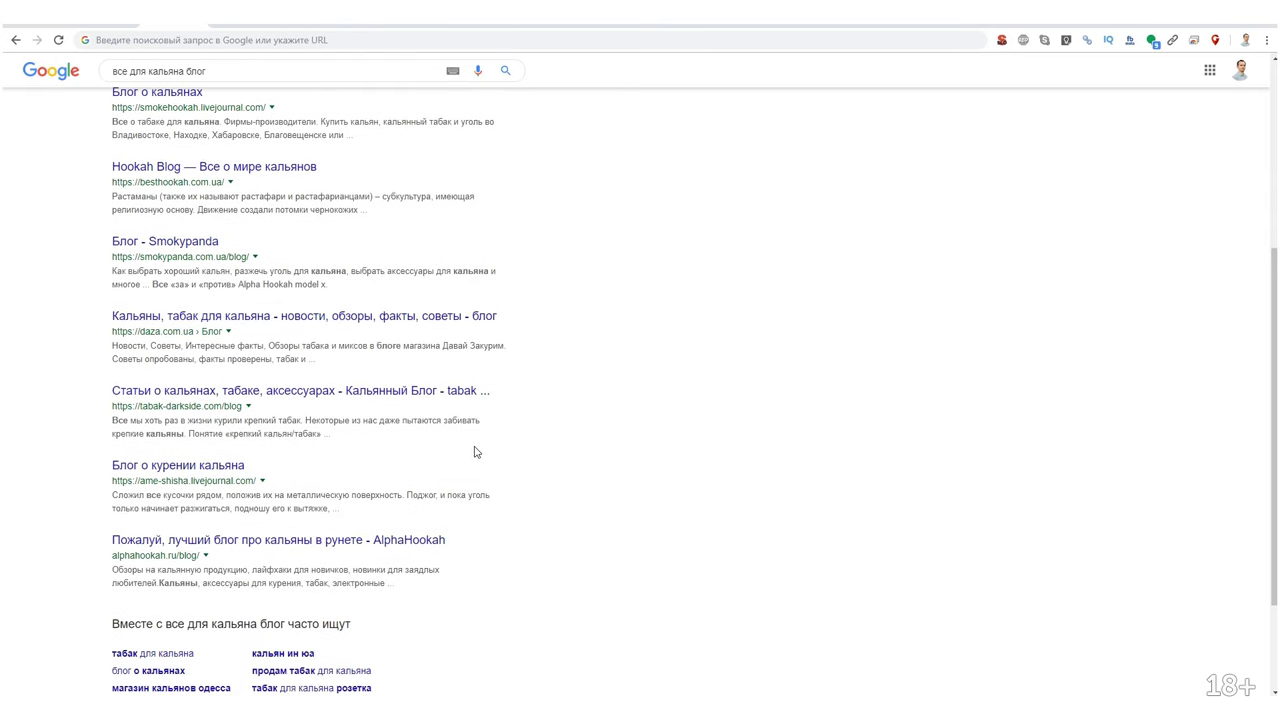
scroll(475, 452, "up", 1)
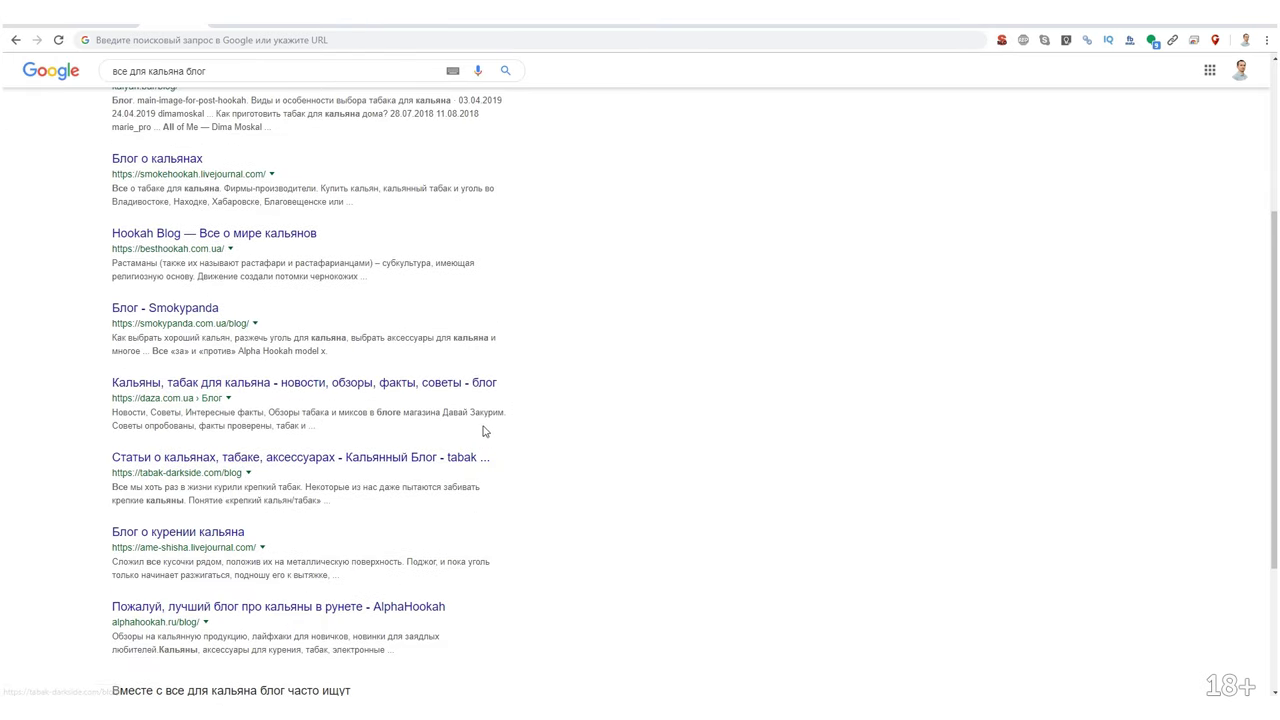
scroll(480, 434, "down", 1)
left_click(245, 467)
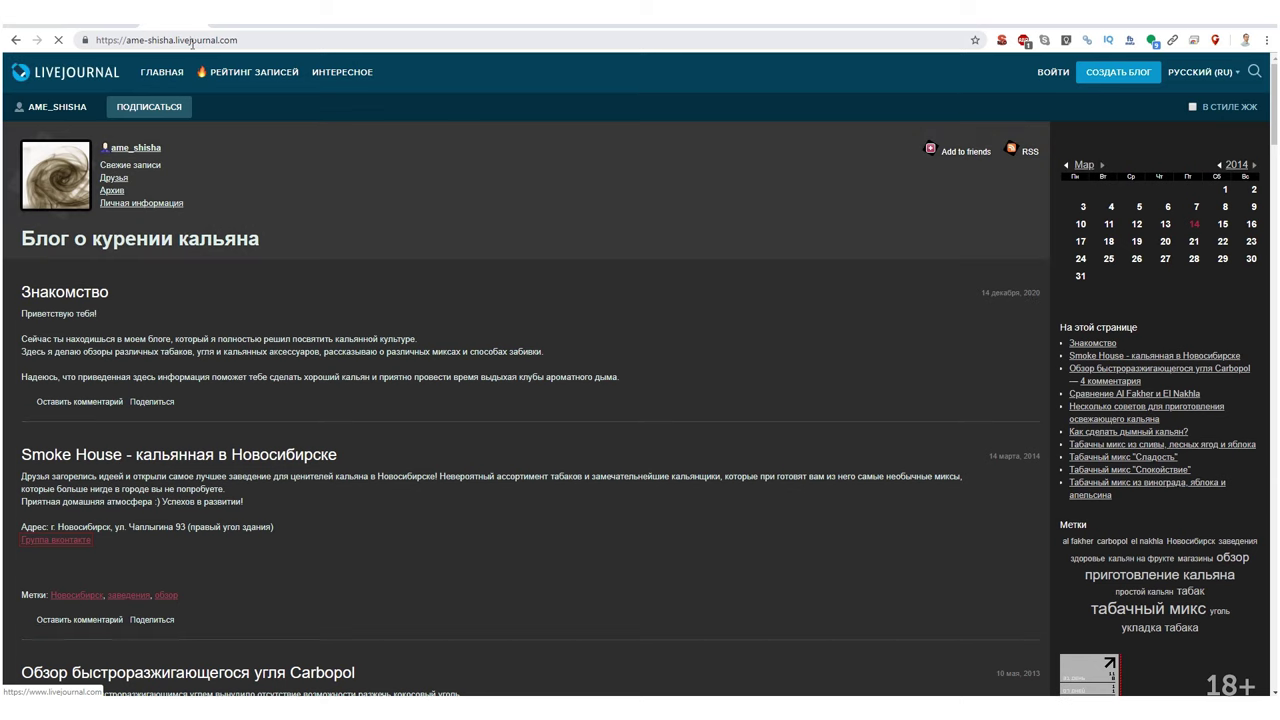
key("ctrl+l")
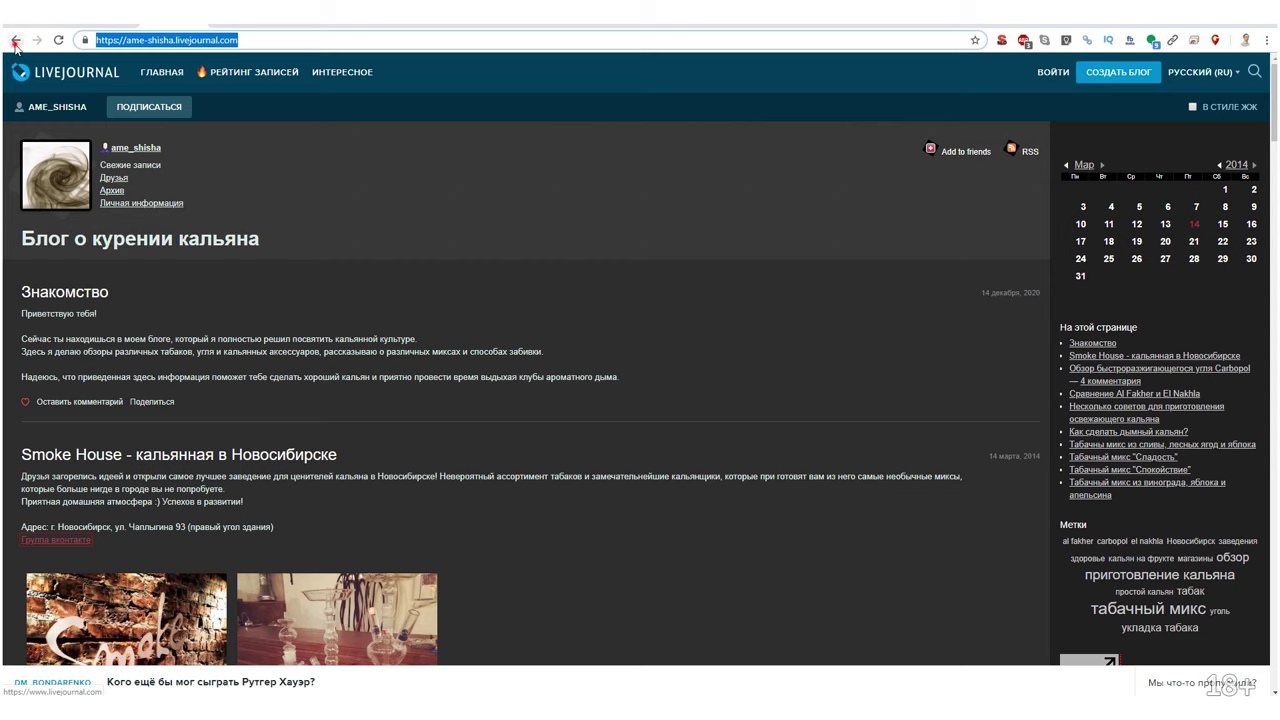
left_click(15, 40)
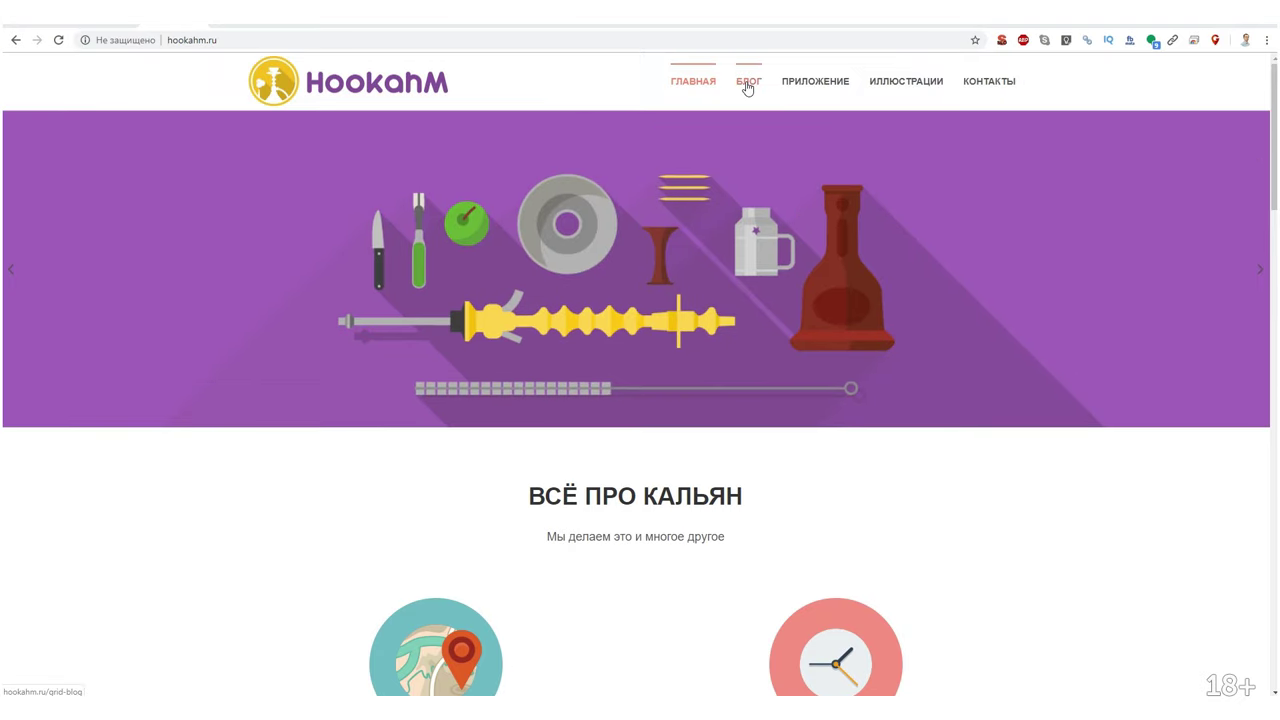
Open the HookahM site's blog section, and look up hookahm.ru's top pages in Ahrefs Site Explorer.
left_click(750, 85)
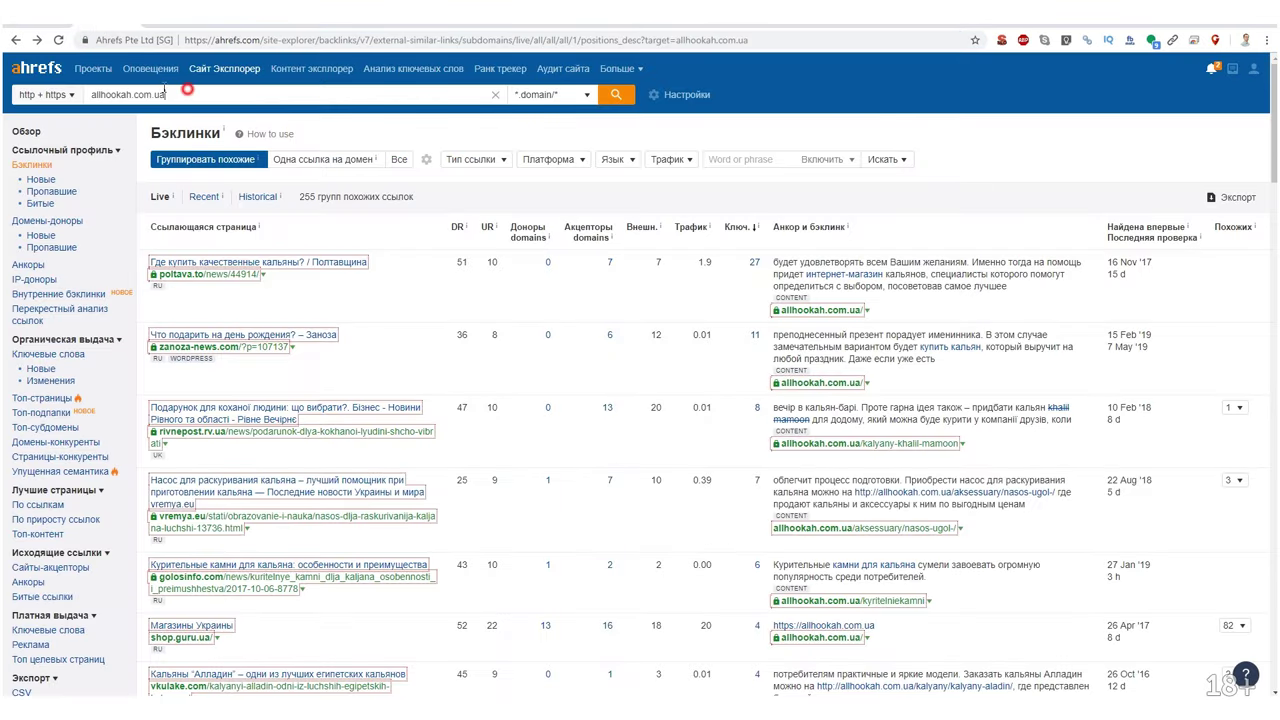
key("ctrl+a")
key("ctrl+v")
key("Return")
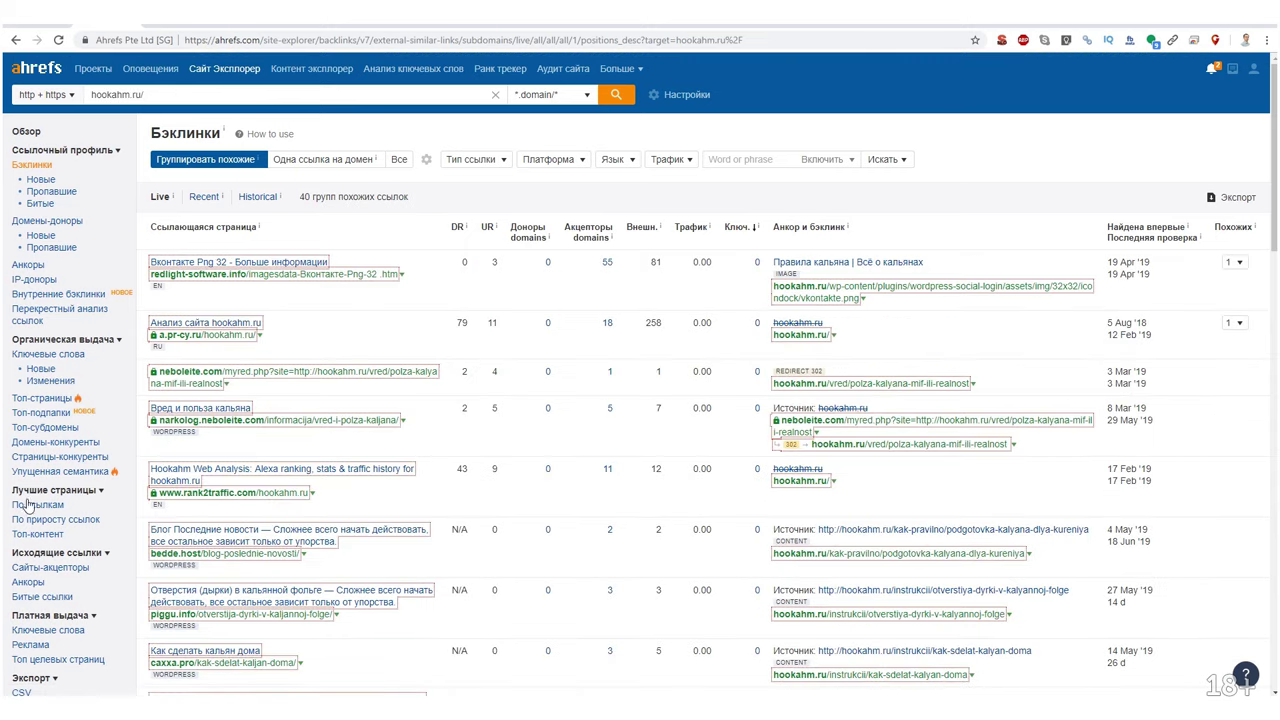
left_click(42, 398)
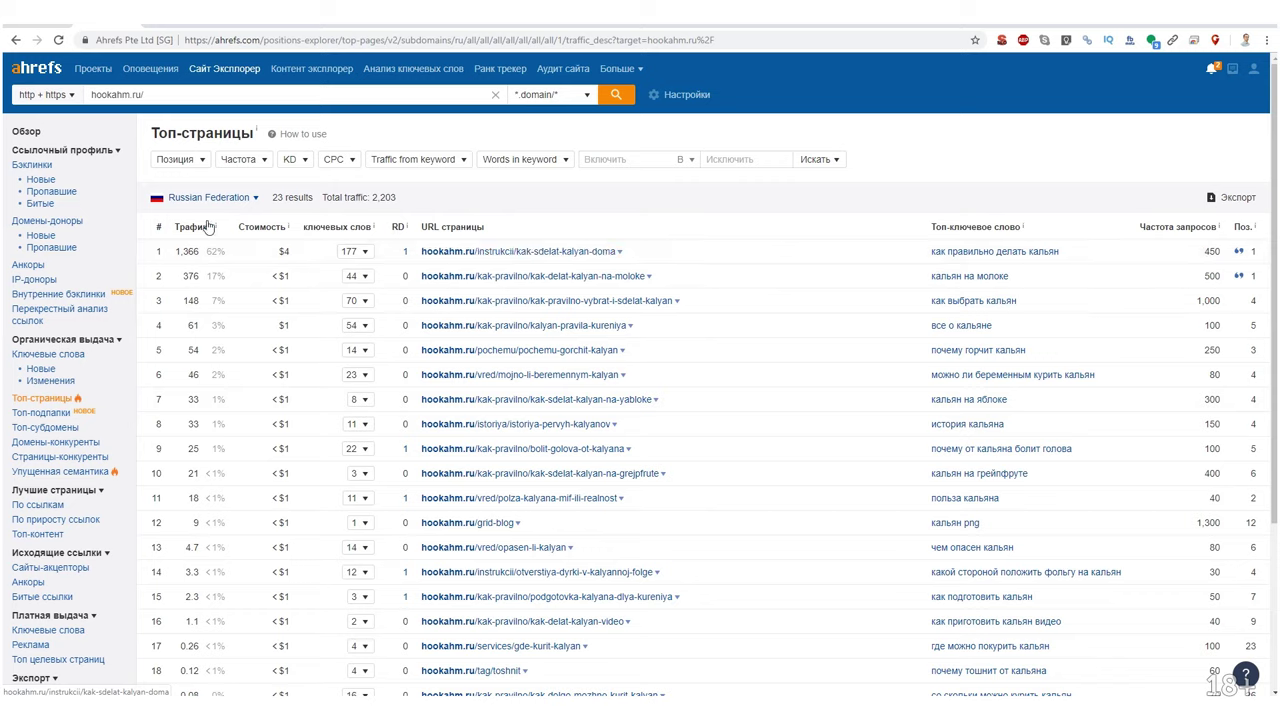
Show hookahm.ru's backlinks with one link per domain, sorted by keywords.
left_click(42, 166)
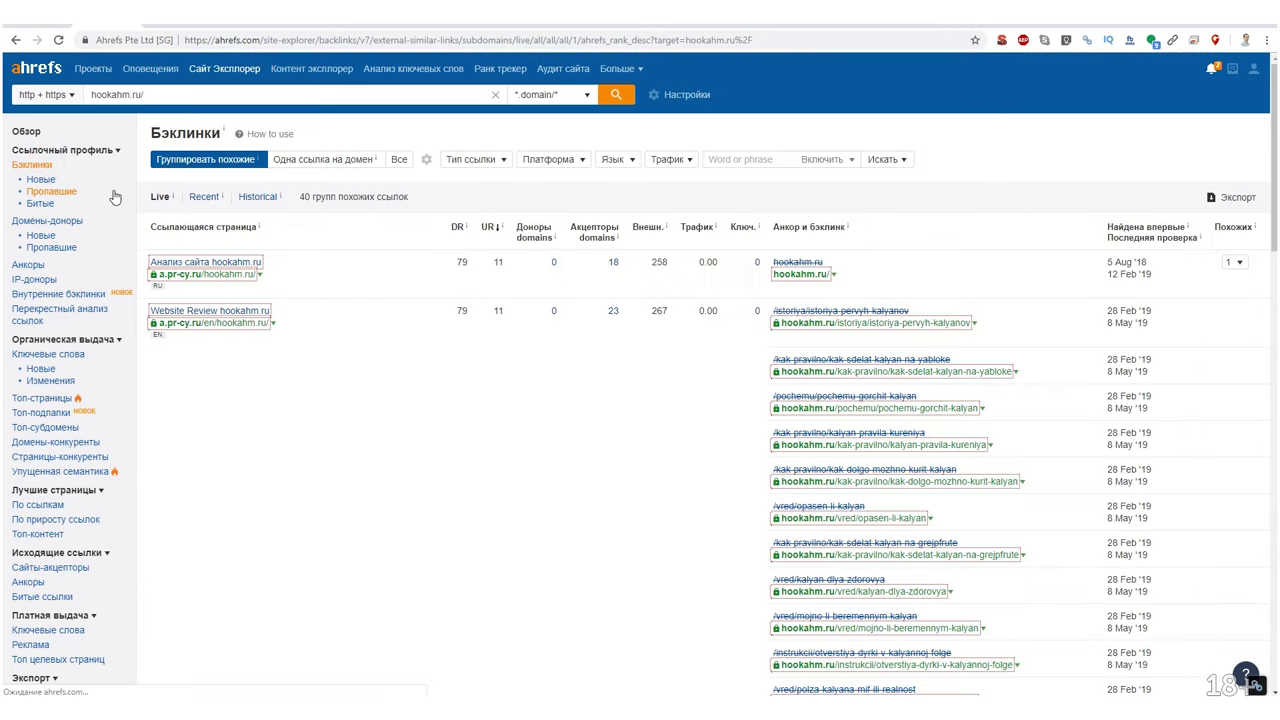
left_click(346, 158)
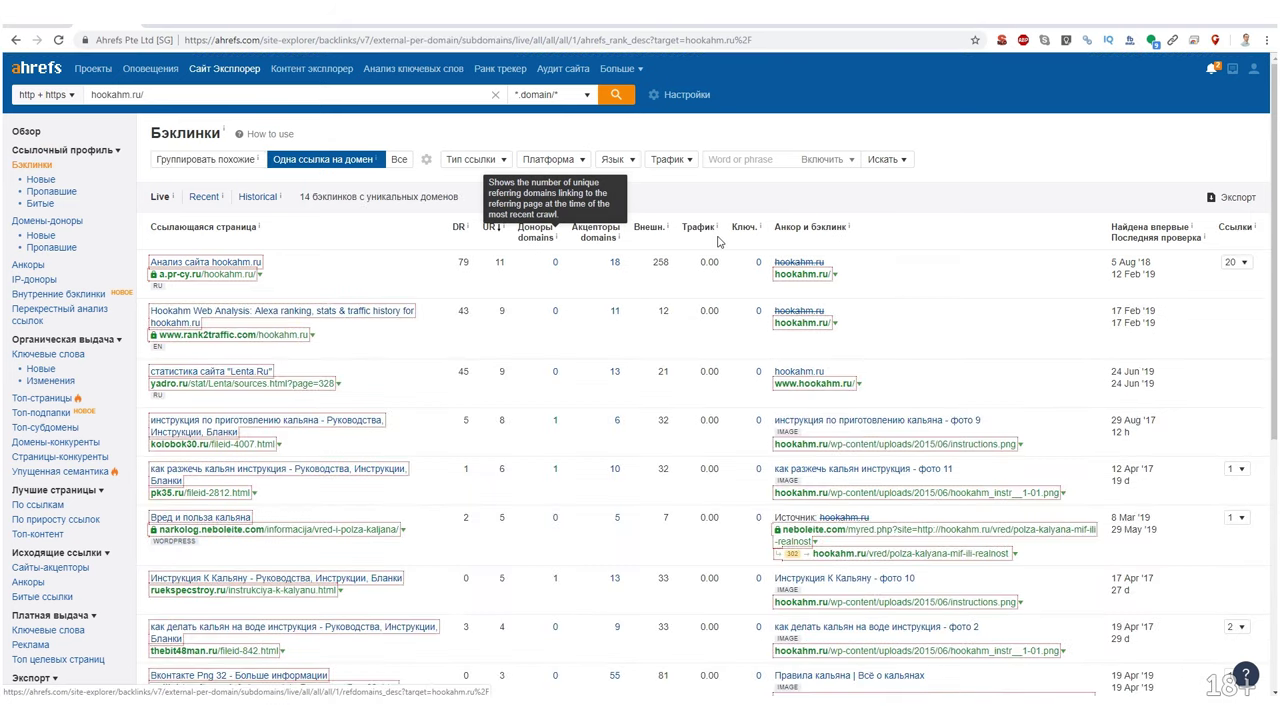
left_click(743, 228)
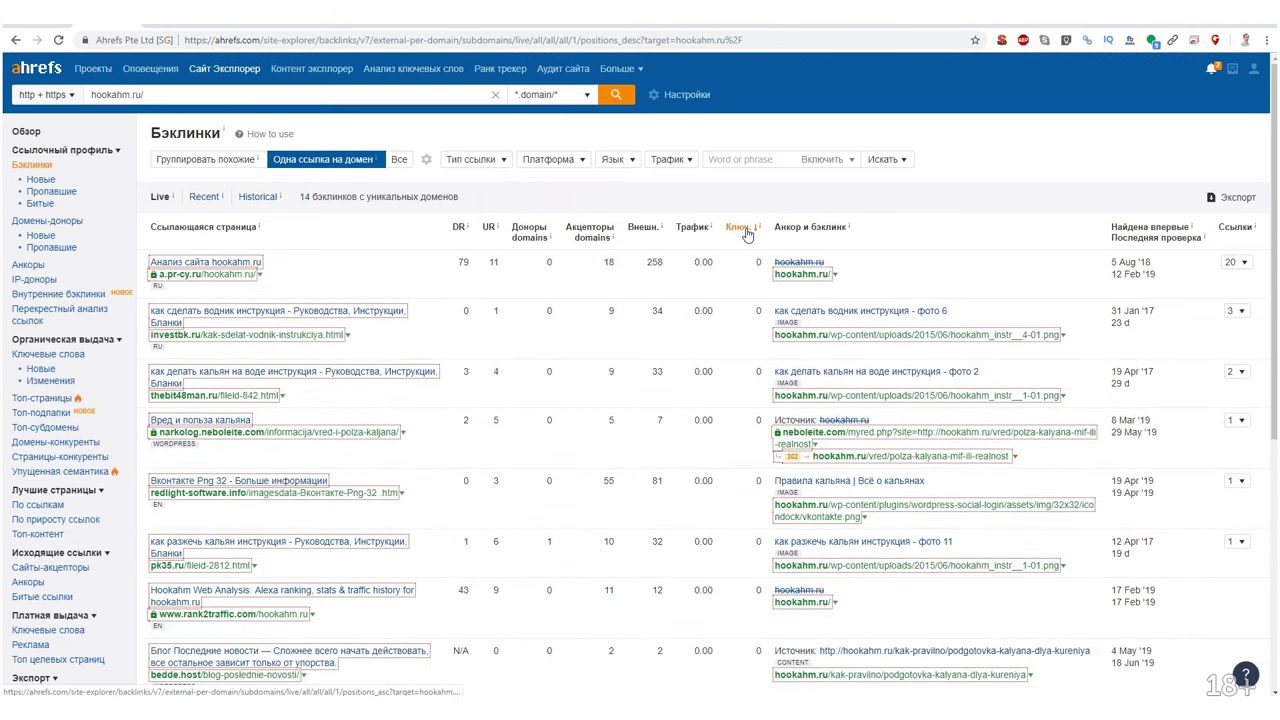
Bring up the export options for the hookahm.ru backlinks and look through the rest of the referring pages.
left_click(1236, 200)
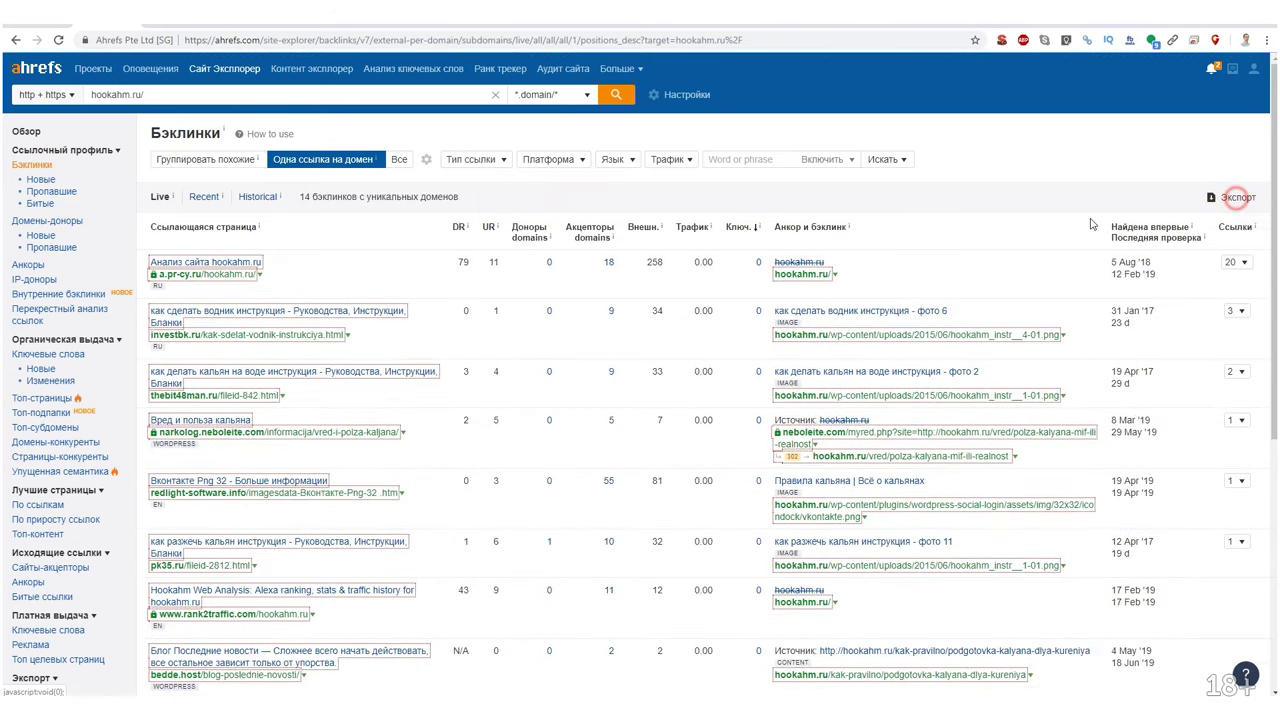
left_click(630, 327)
left_click(608, 489)
scroll(535, 375, "down", 1)
scroll(520, 371, "down", 3)
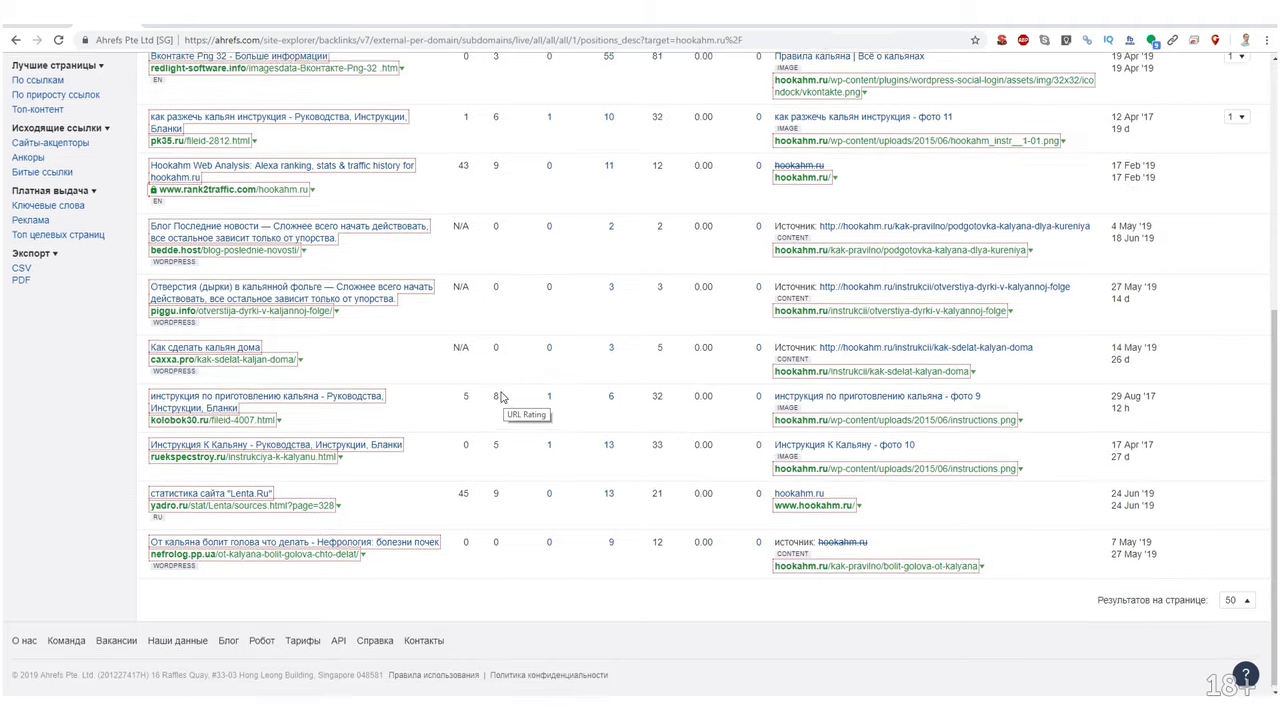
Look up the backlinks of lifehacker.ru in Site Explorer.
scroll(514, 412, "up", 4)
left_click_drag(155, 94, 27, 100)
key("BackSpace")
type("lifehacker")
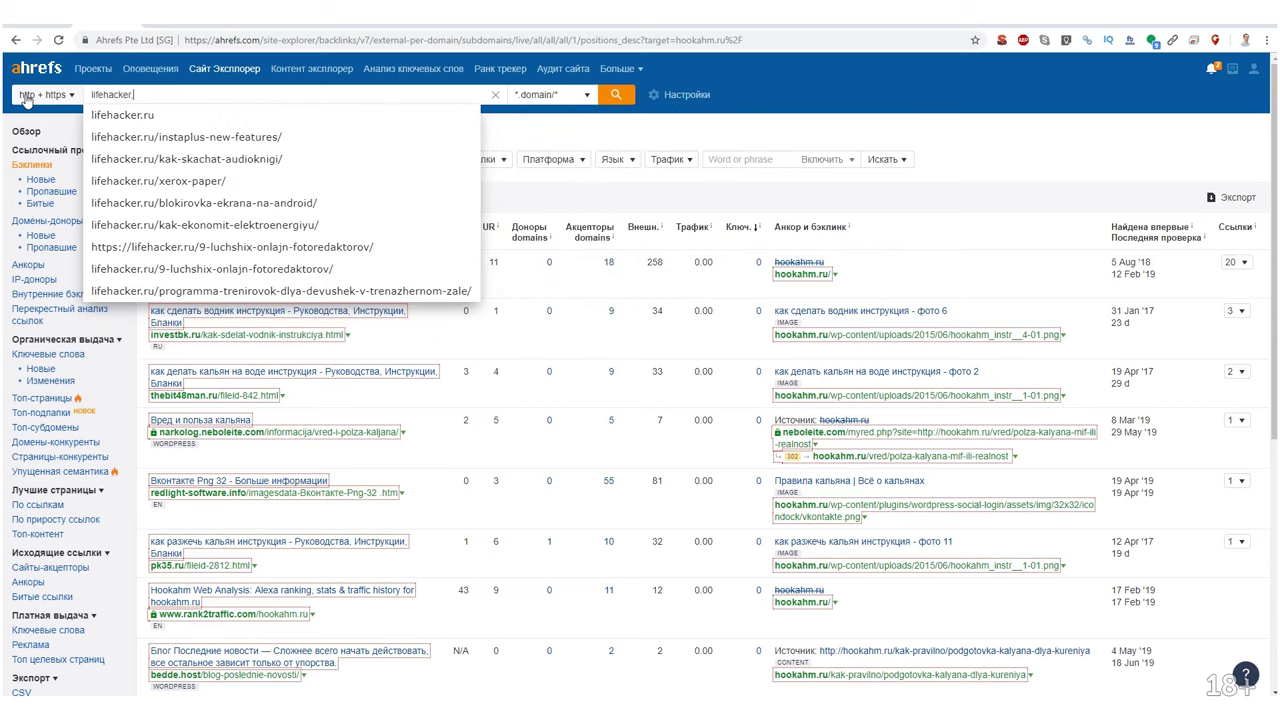
type(".")
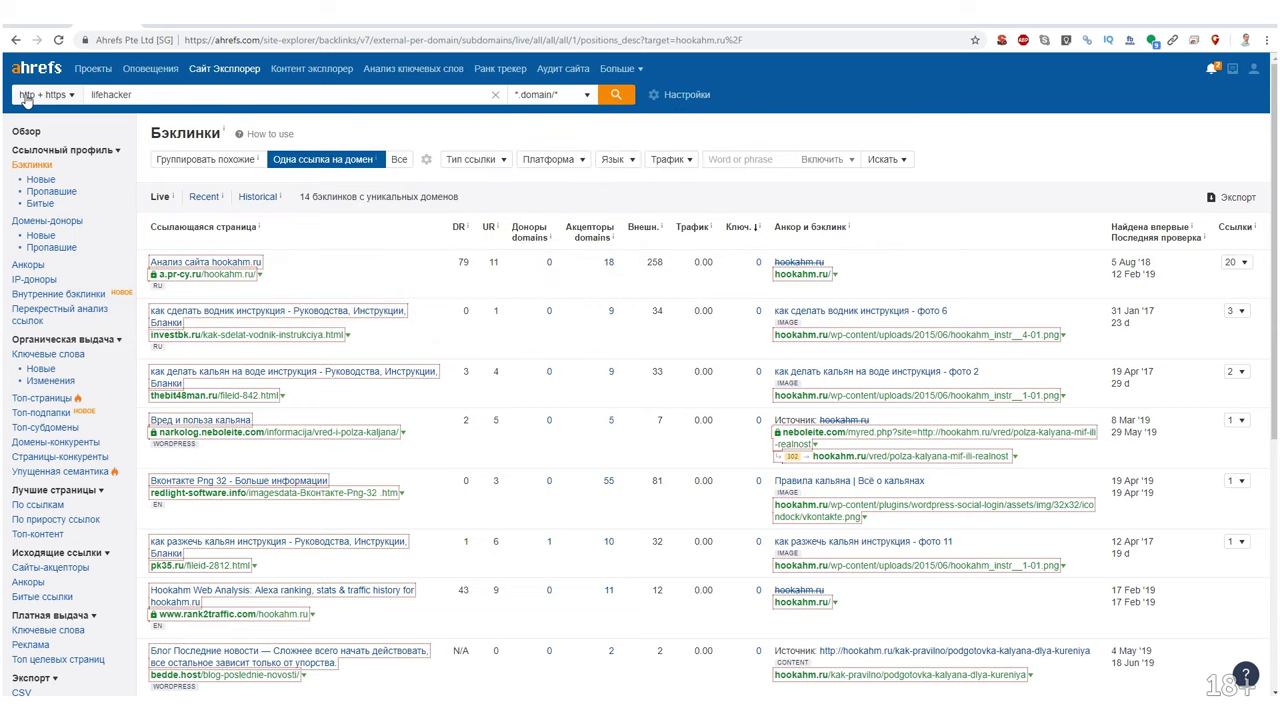
type(".ru")
key("Return")
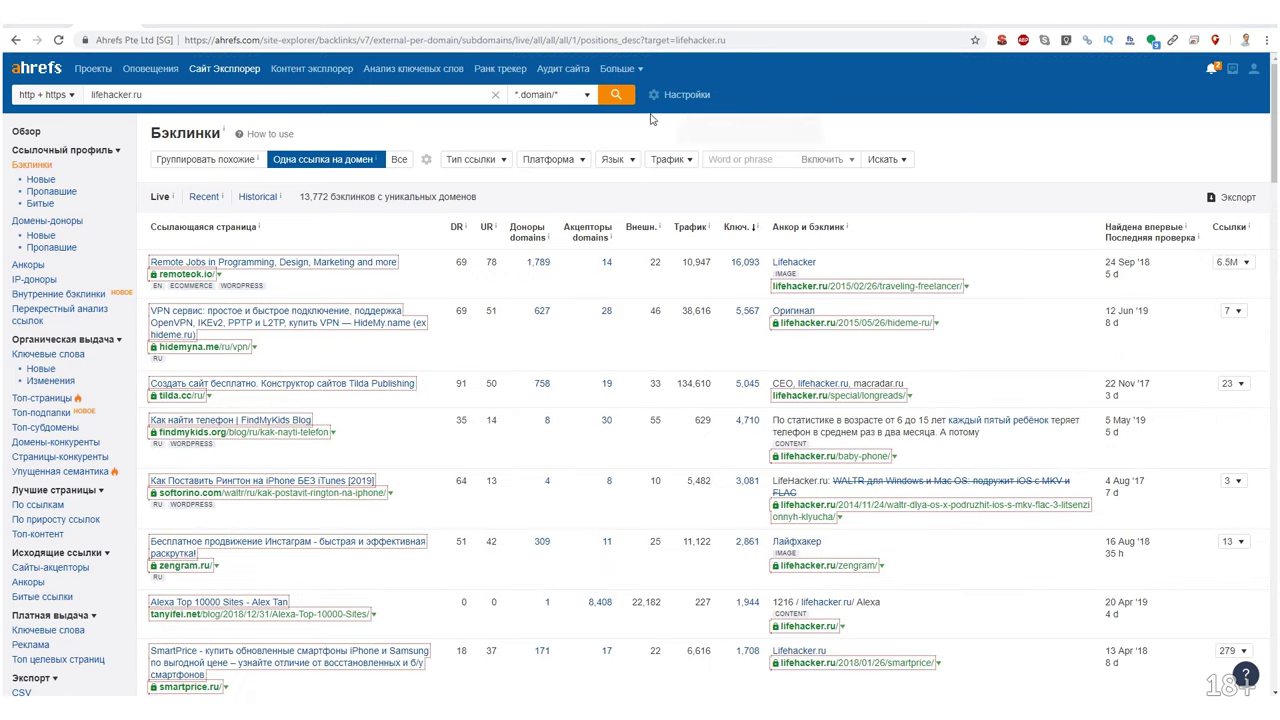
Filter the lifehacker.ru backlinks by the word "кальян" with similar links grouped, and look through the matching referring pages.
left_click(740, 157)
type("rfkm")
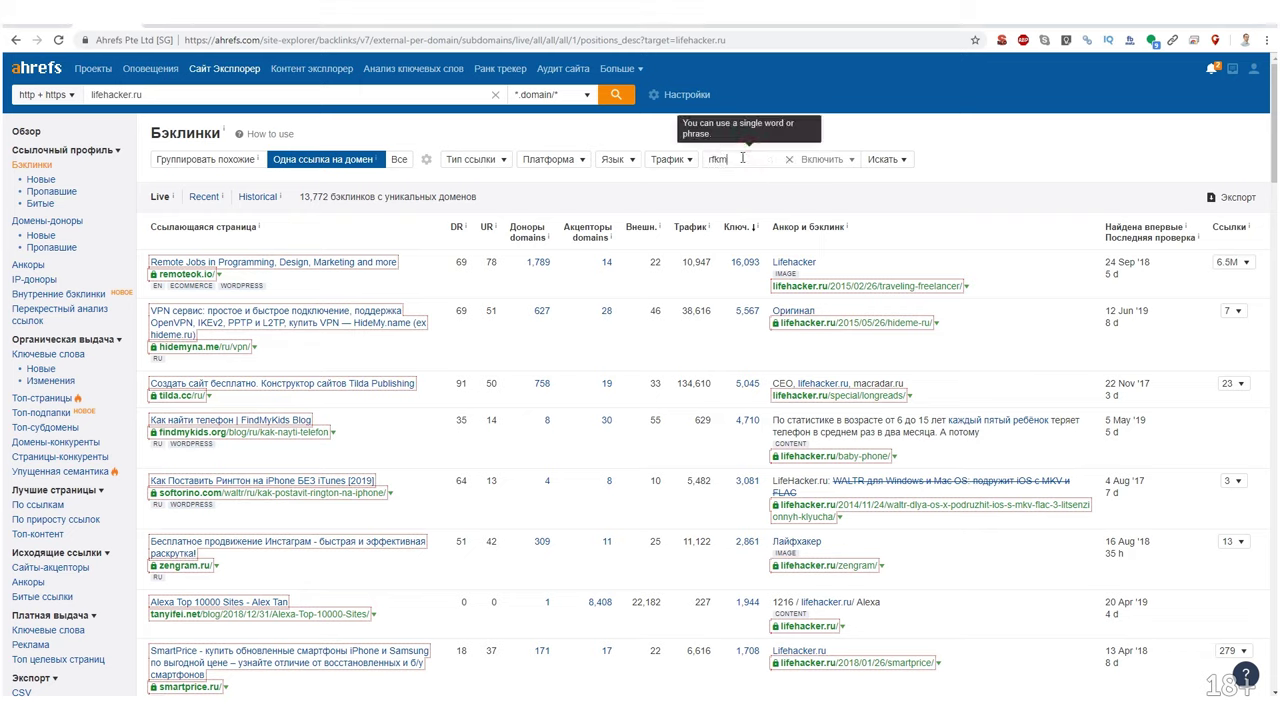
key("BackSpace")
type("к")
key("Return")
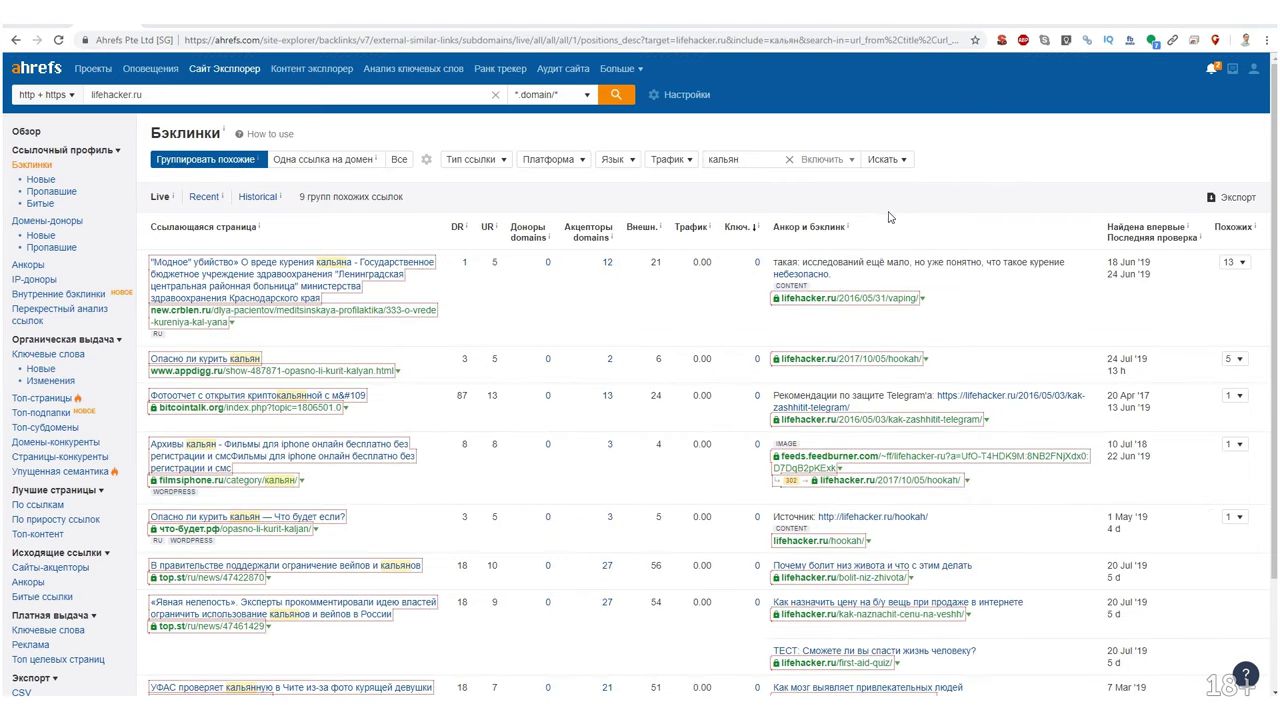
scroll(886, 217, "down", 3)
scroll(470, 235, "up", 3)
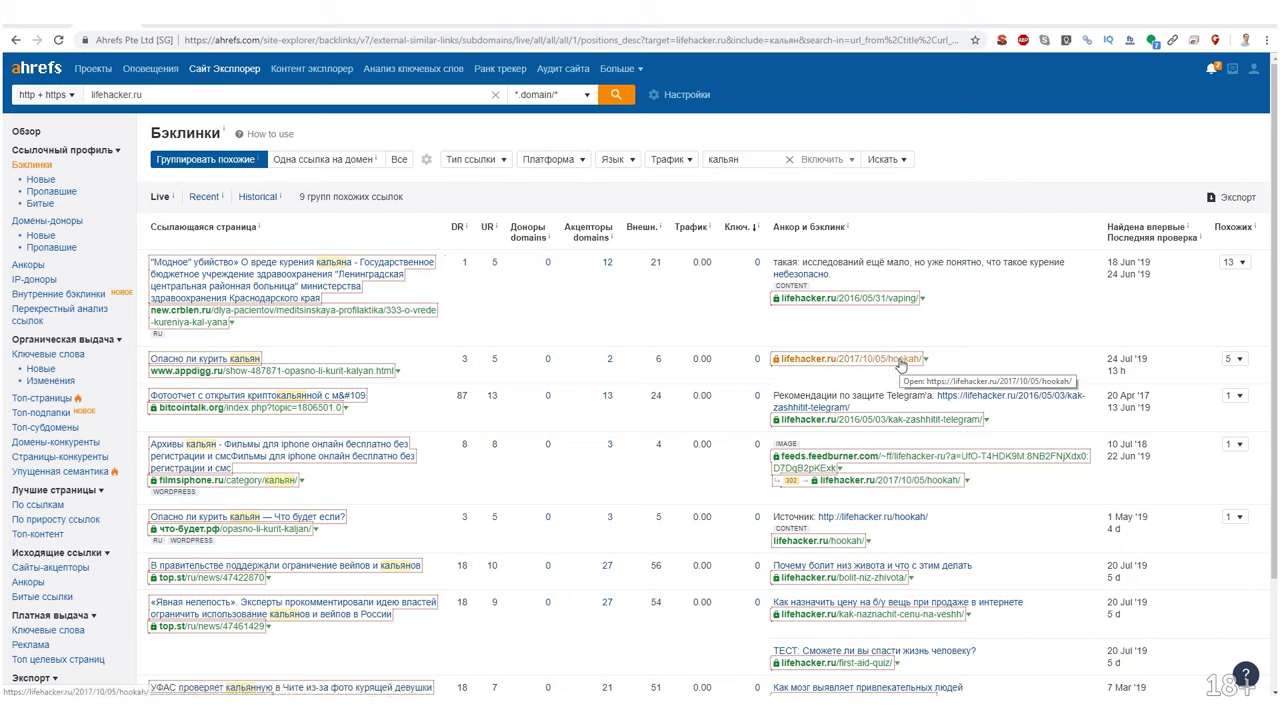
scroll(903, 368, "down", 2)
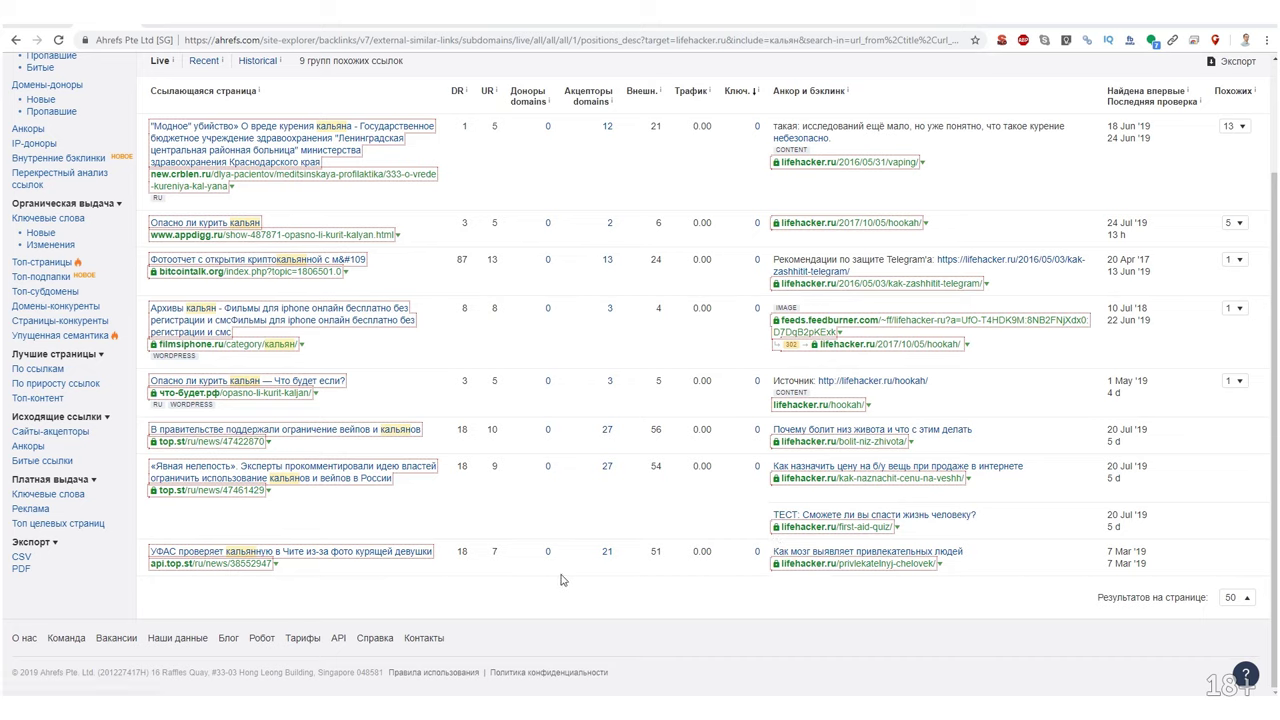
scroll(868, 300, "up", 2)
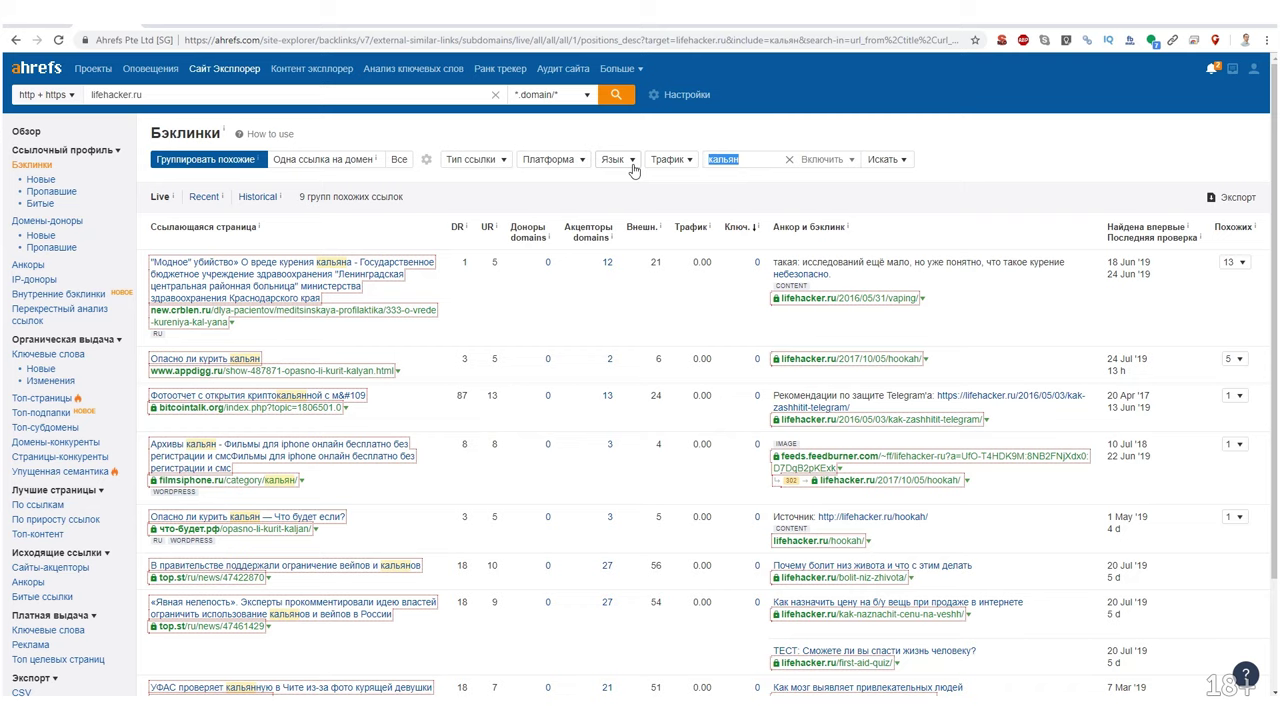
Change the word filter on the lifehacker.ru backlinks to "пицца".
key("BackSpace")
type("паи")
type("ца")
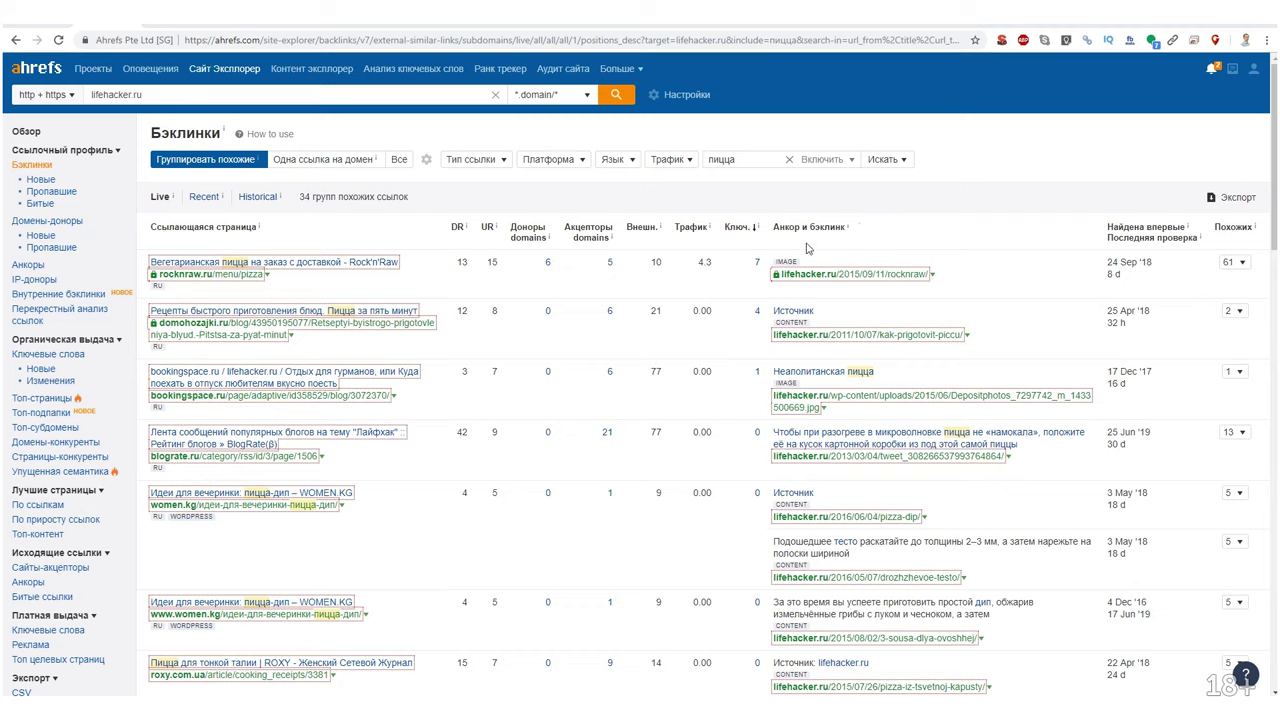
Export the "пицца" backlinks to CSV for Microsoft Excel (UTF-16), download the finished file and open it in Excel.
left_click(1232, 198)
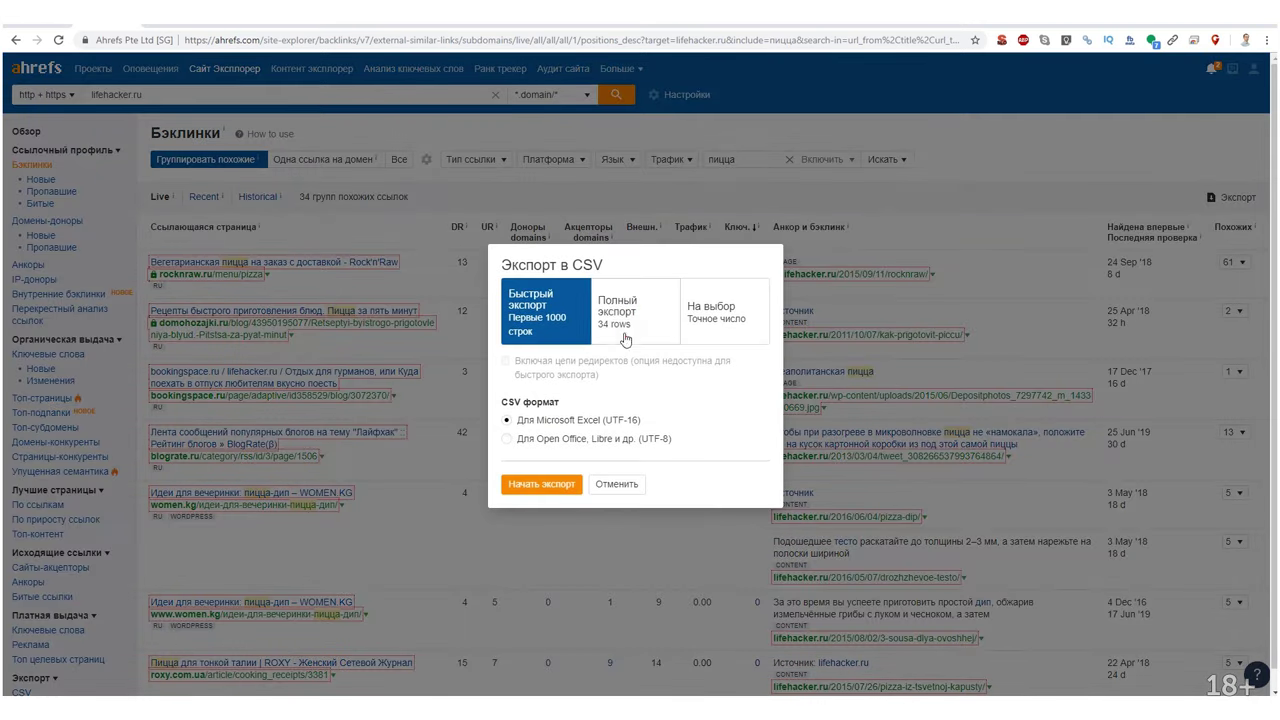
left_click(574, 491)
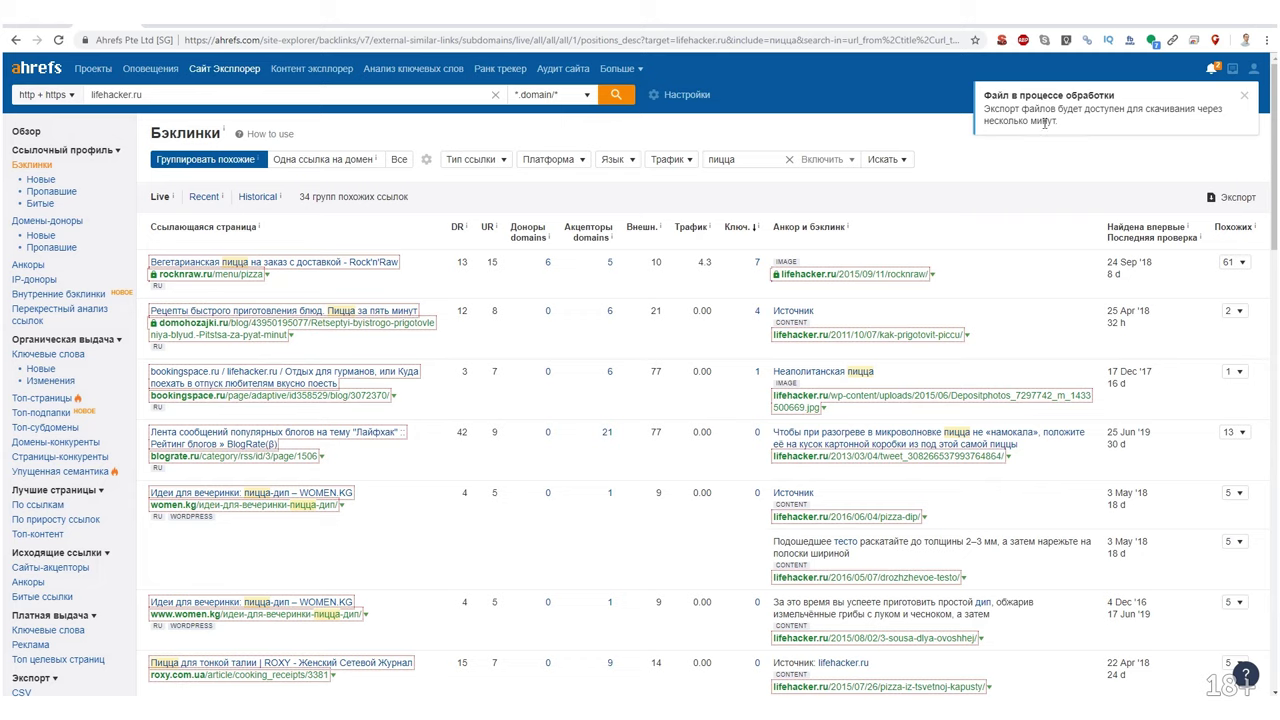
left_click(1232, 68)
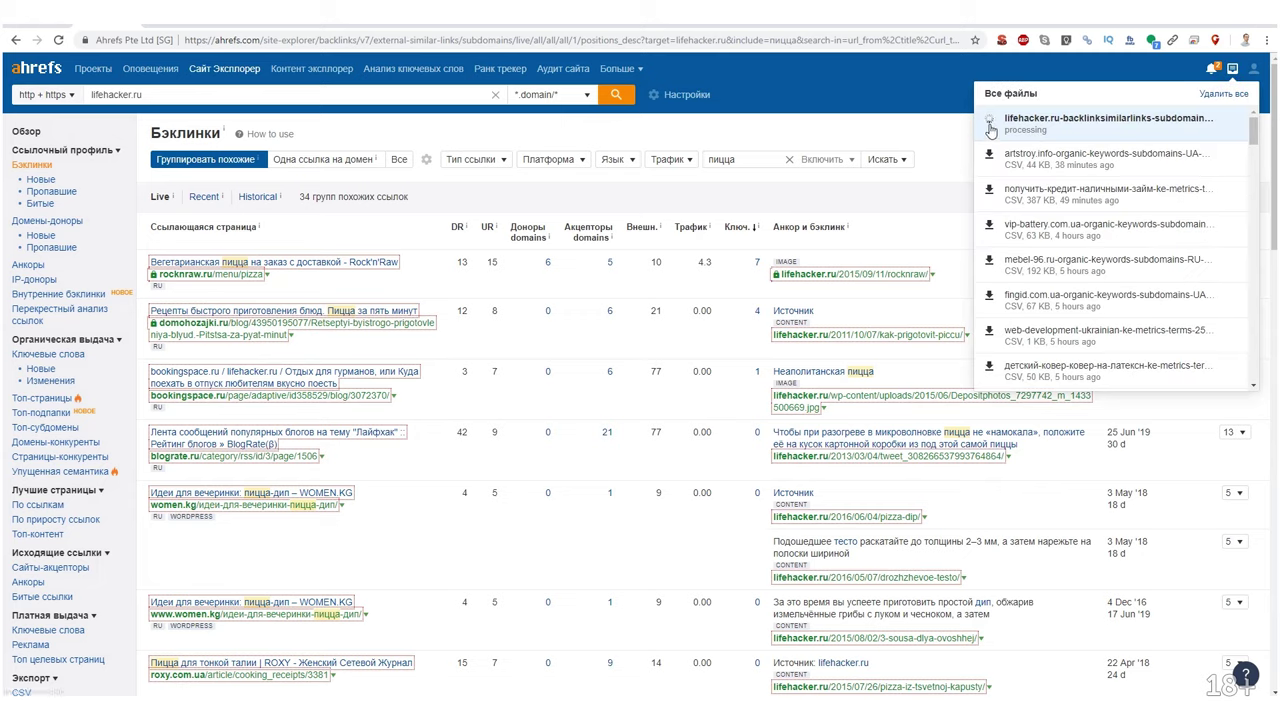
left_click(918, 121)
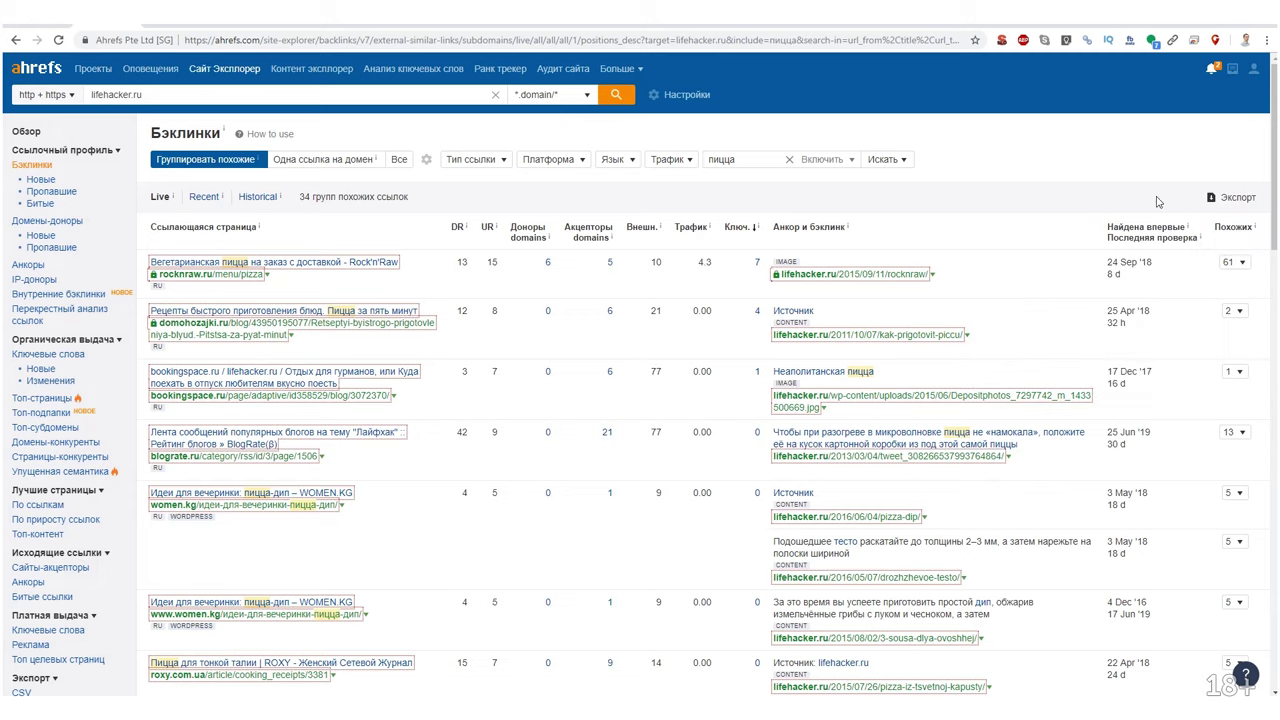
left_click(1234, 70)
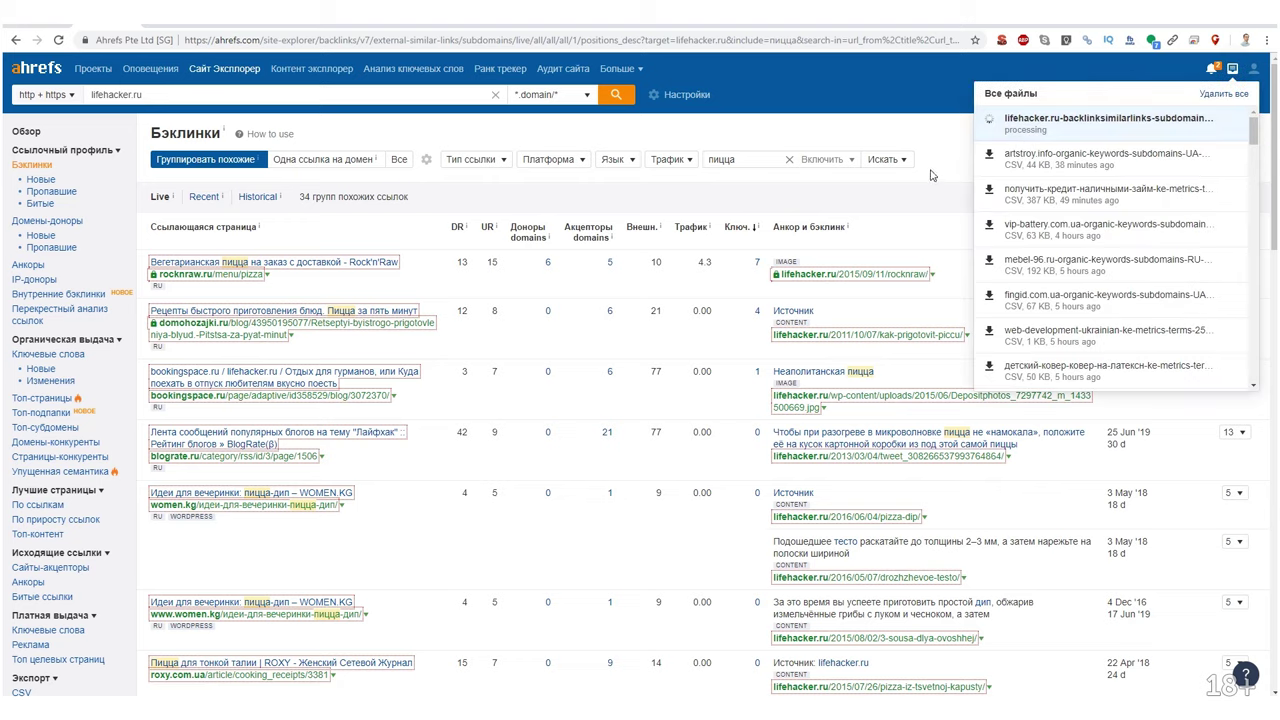
left_click(942, 196)
left_click(1211, 68)
left_click(1024, 162)
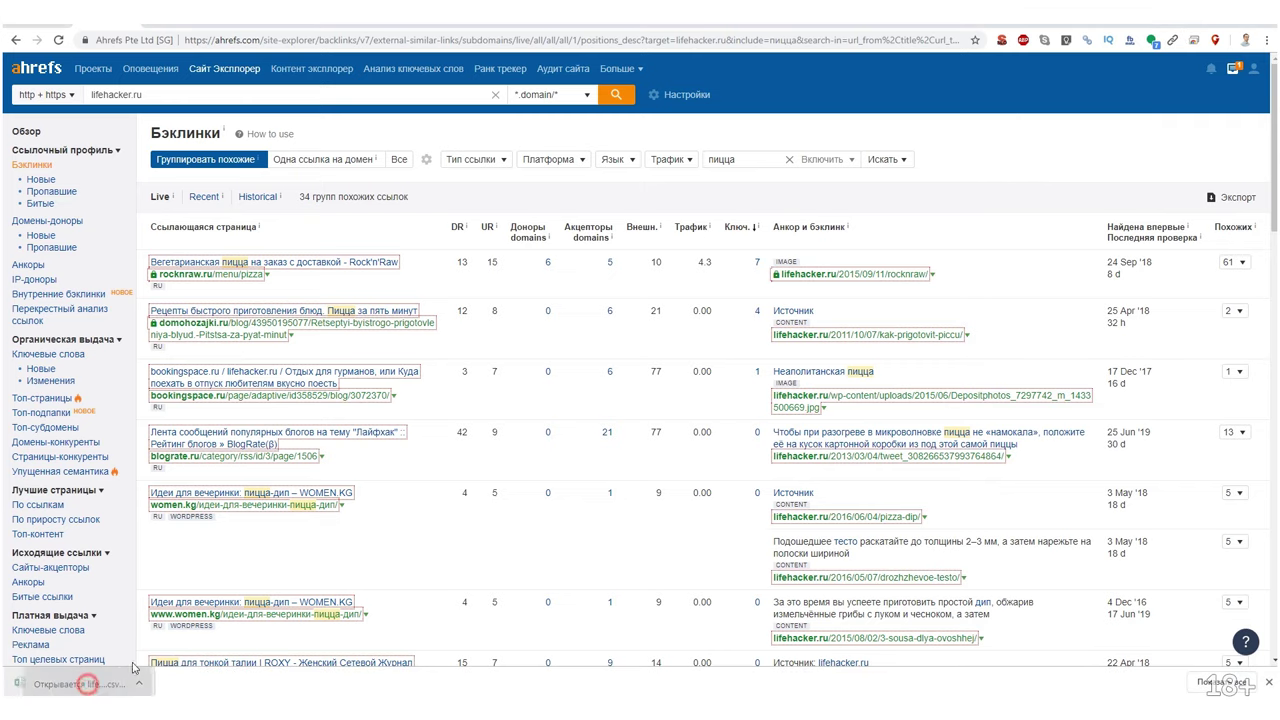
left_click(86, 683)
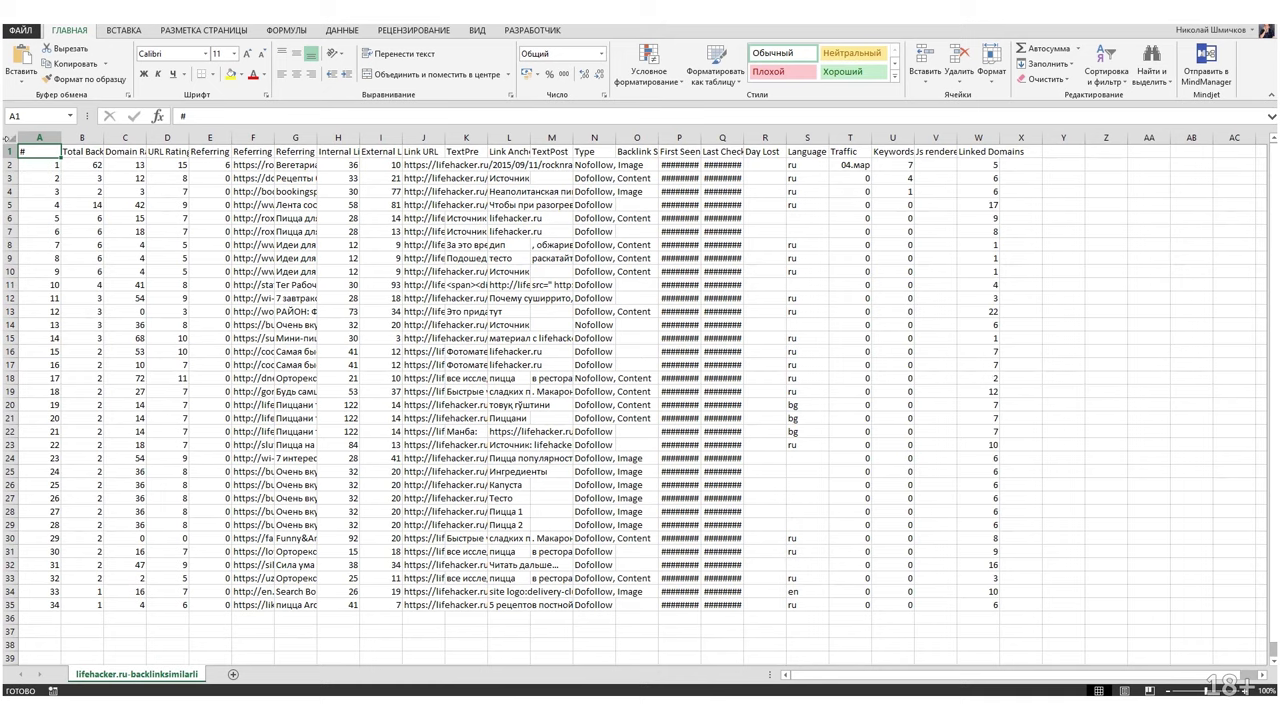
Turn on filtering for the whole sheet and widen the Link URL column until the addresses are readable.
left_click(9, 137)
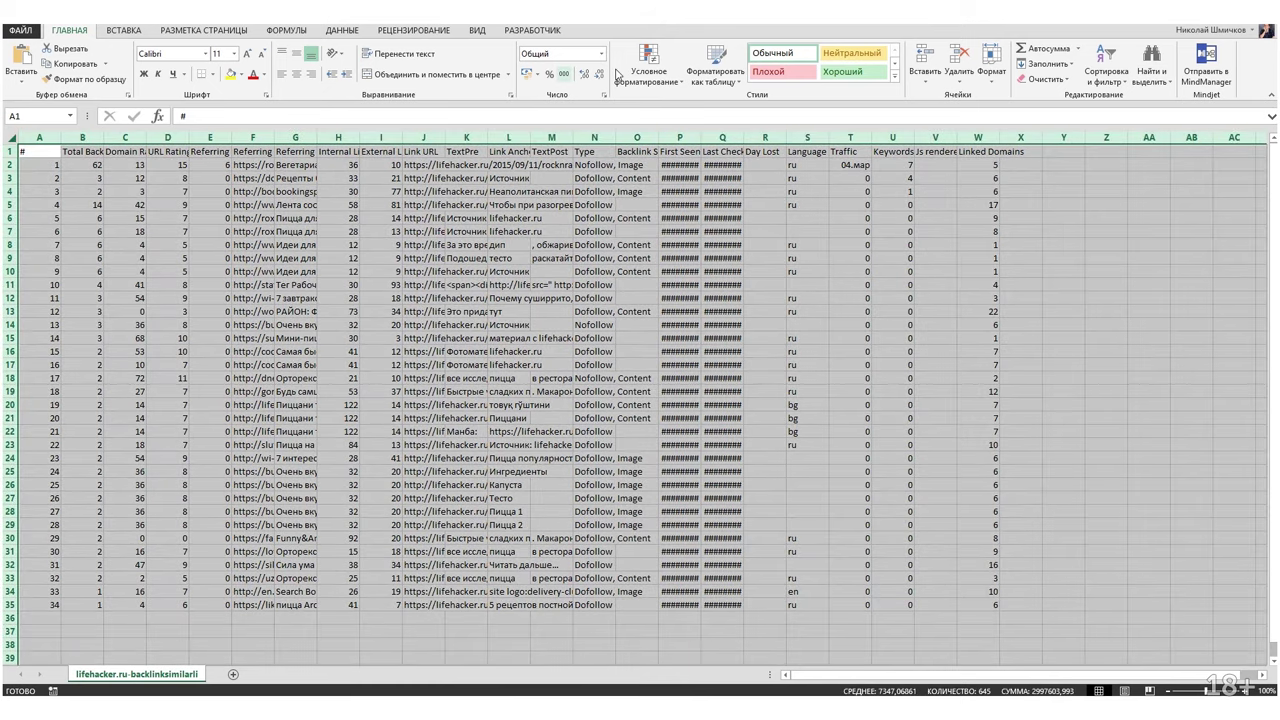
left_click(341, 30)
left_click(433, 62)
left_click(478, 219)
left_click_drag(444, 138, 700, 139)
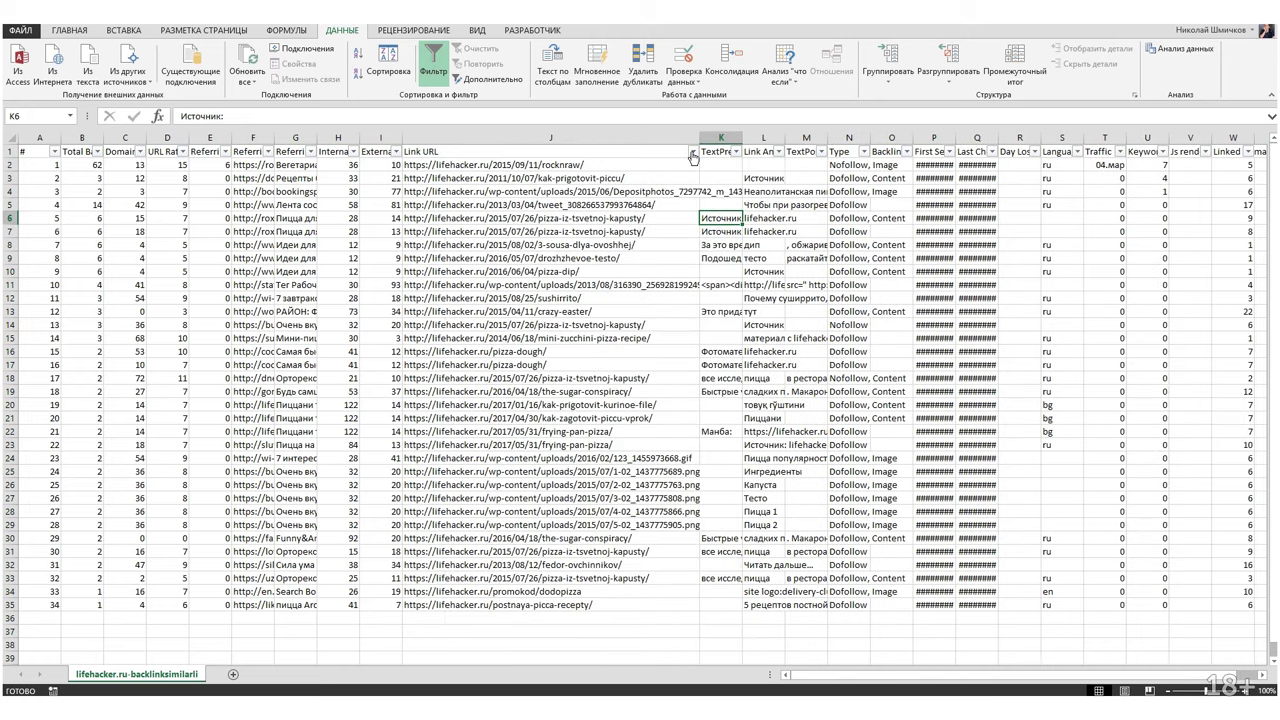
left_click(693, 151)
key("Escape")
Insert an empty column directly before the Link URL column.
left_click(479, 139)
right_click(470, 140)
left_click(520, 250)
left_click_drag(423, 165, 423, 325)
Enter =СЧЁТЕСЛИ(K:K;K2) in J2 to count each Link URL's occurrences, and fill it down to the last data row.
left_click(423, 165)
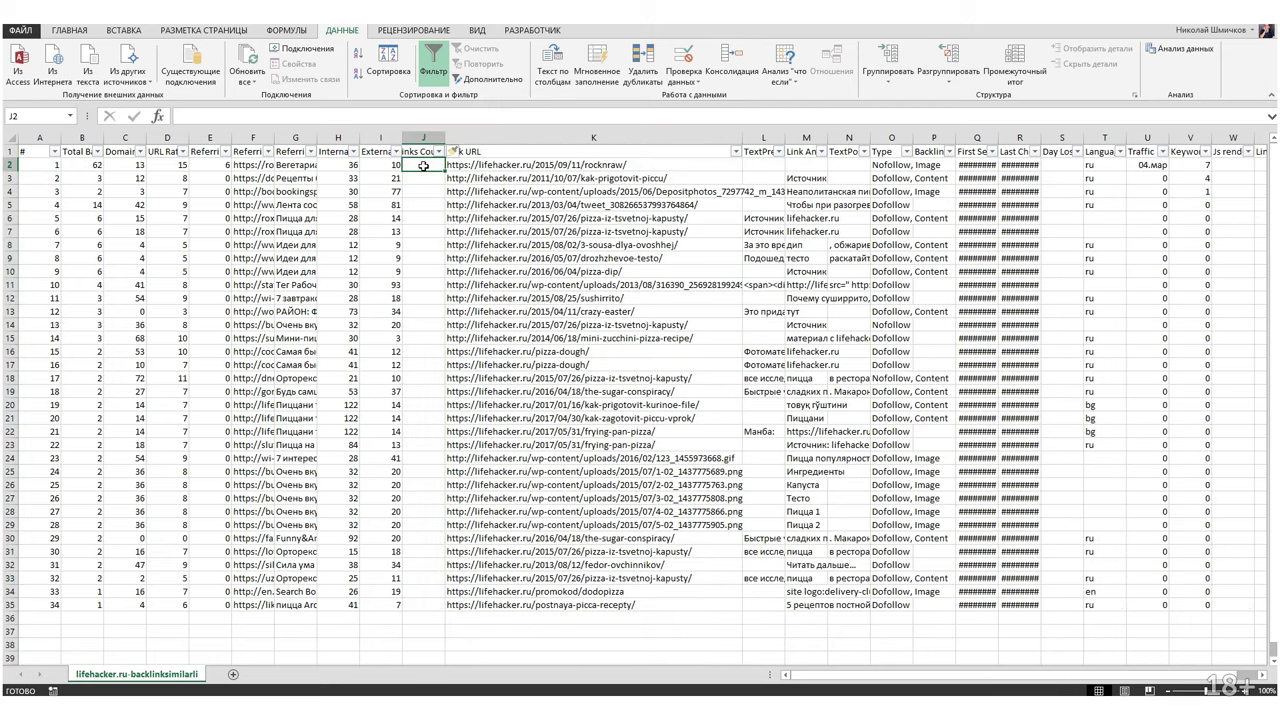
type("=")
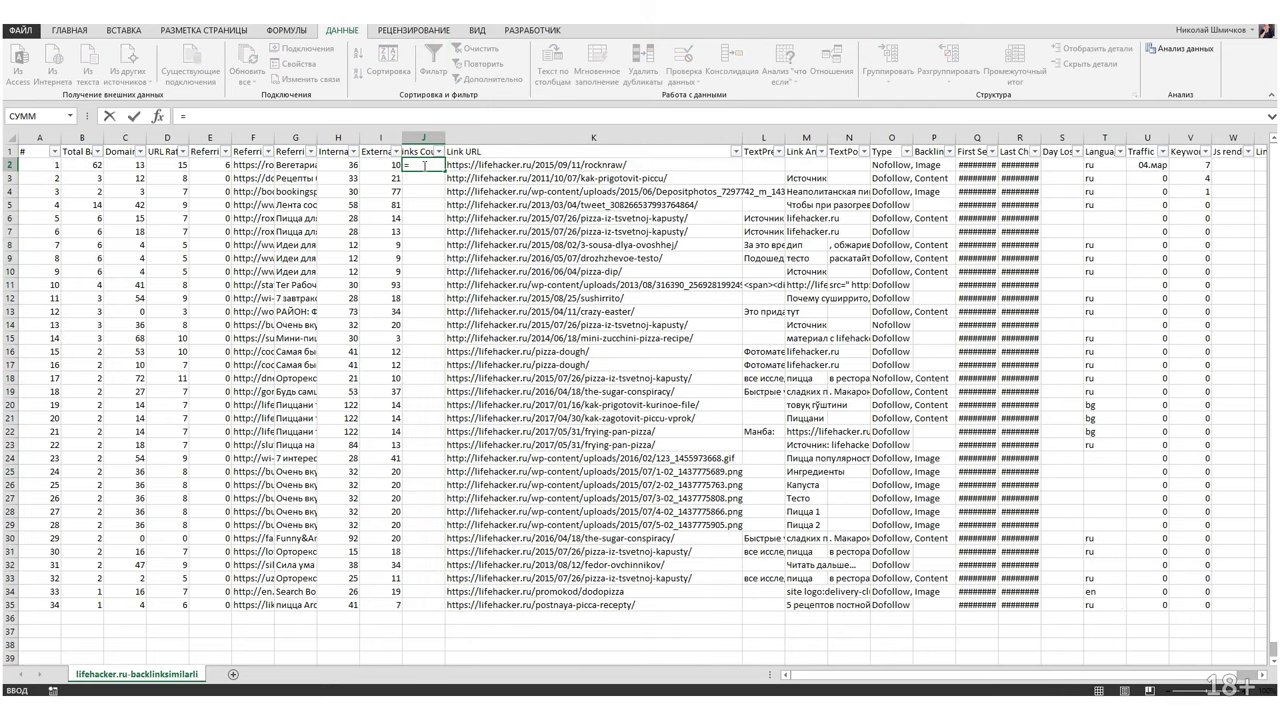
type("сч")
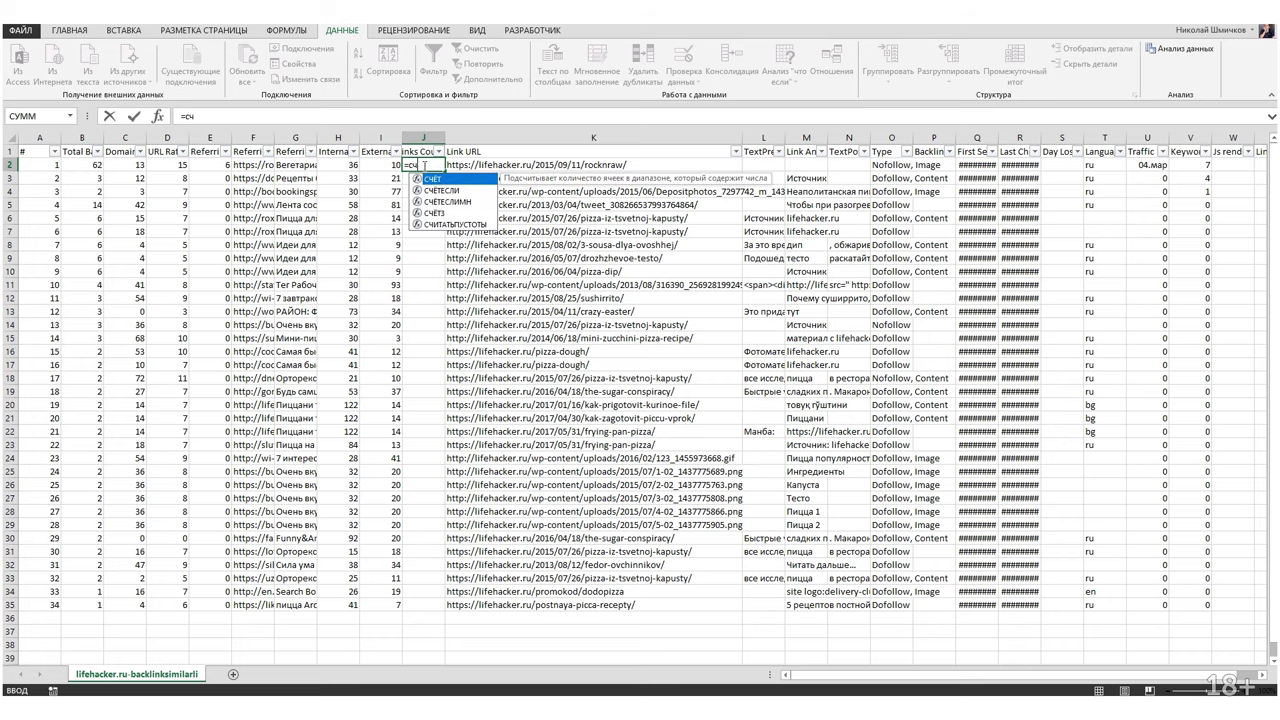
double_click(455, 190)
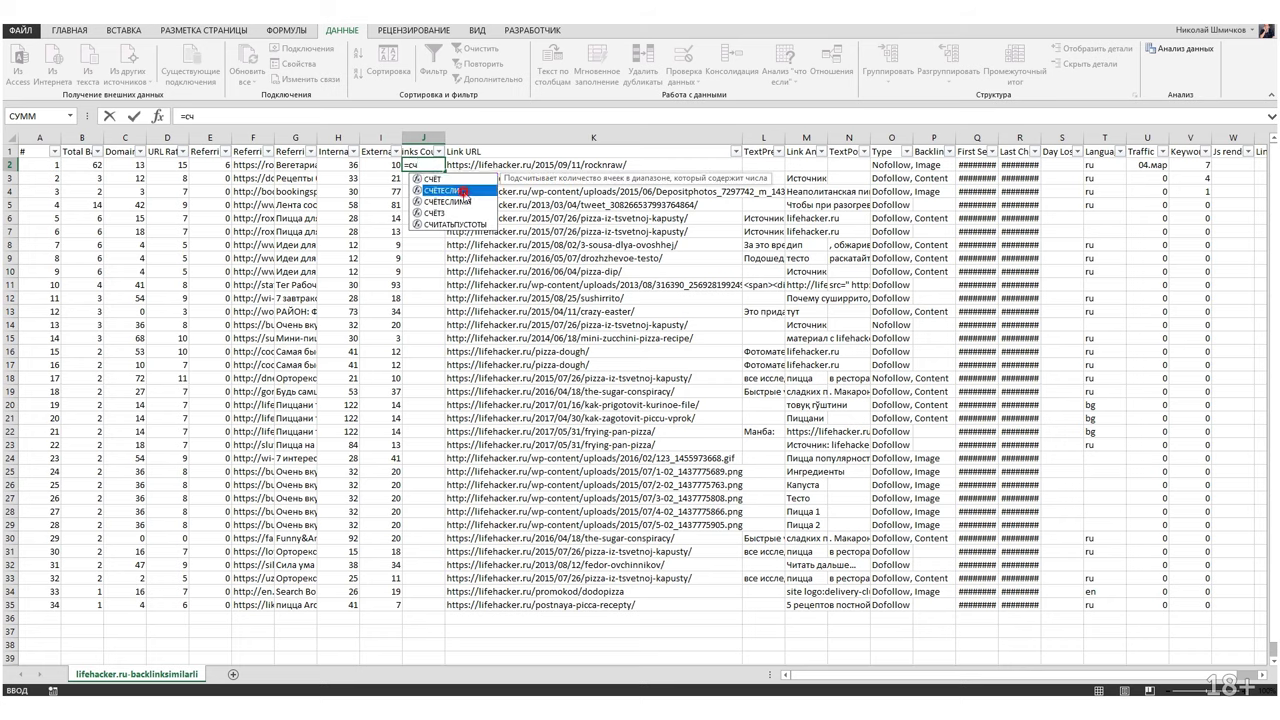
left_click(503, 131)
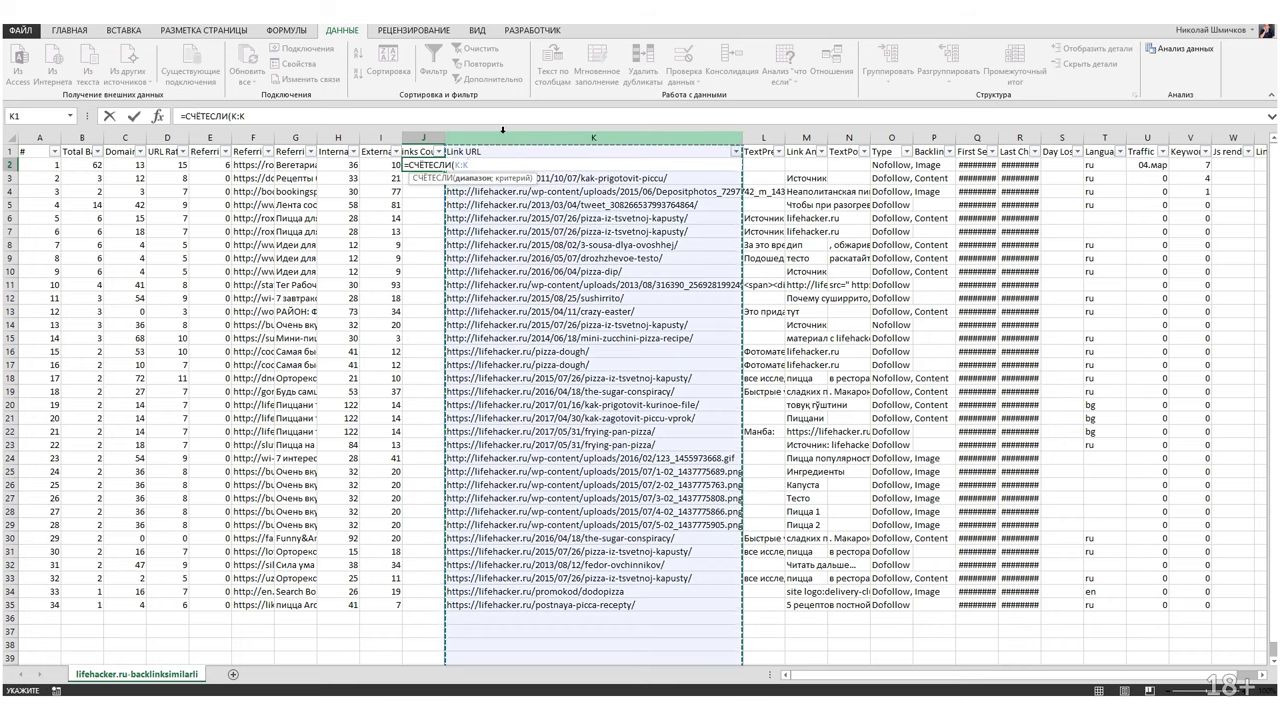
type(";")
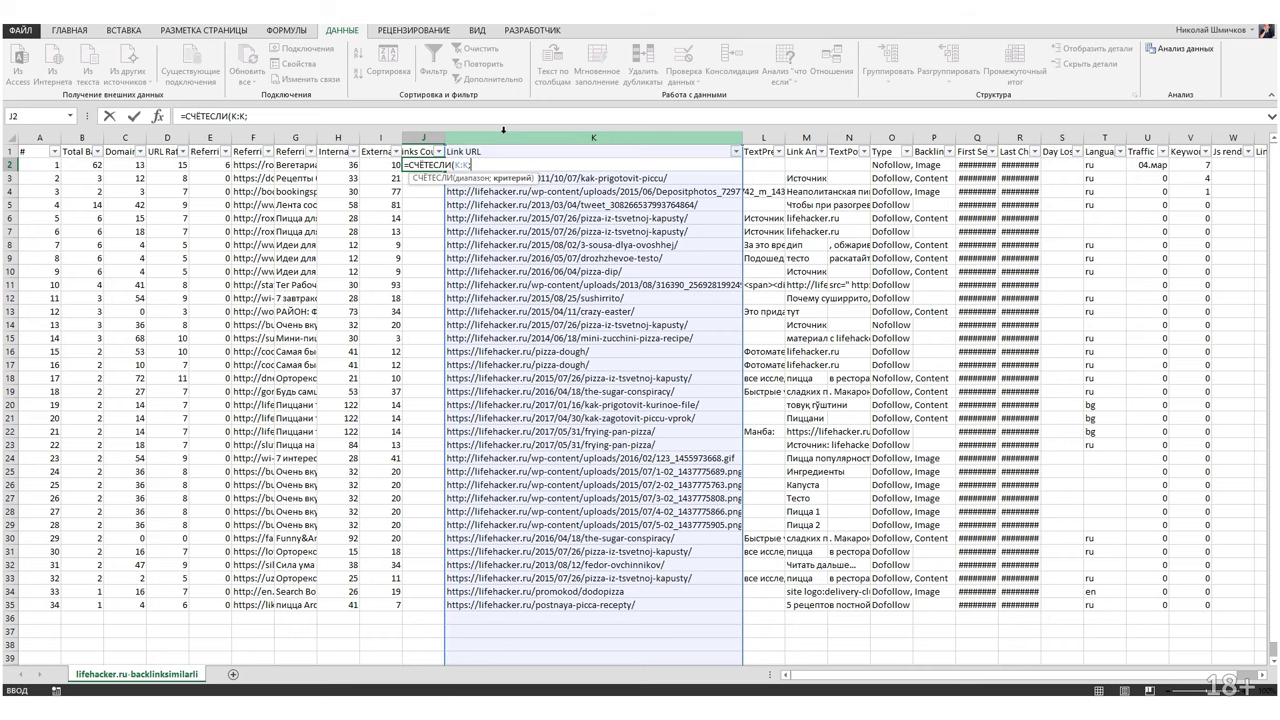
left_click(762, 181)
type(")")
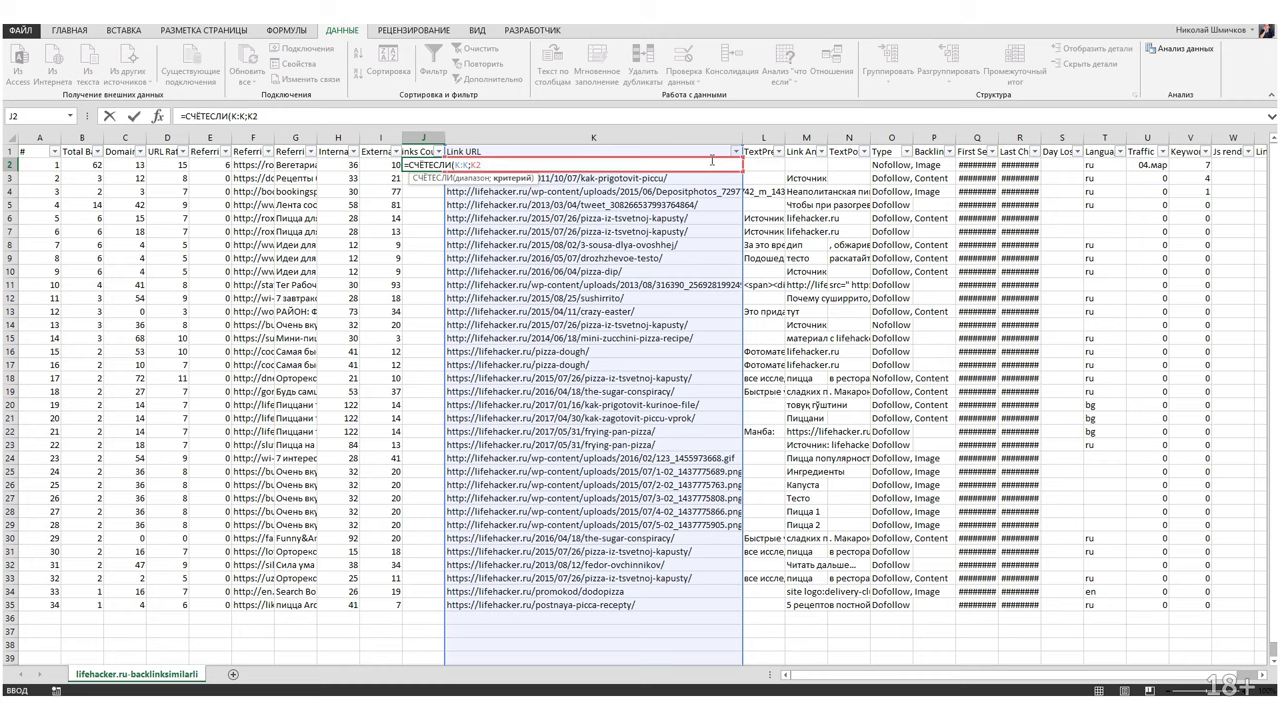
key("Return")
left_click(422, 164)
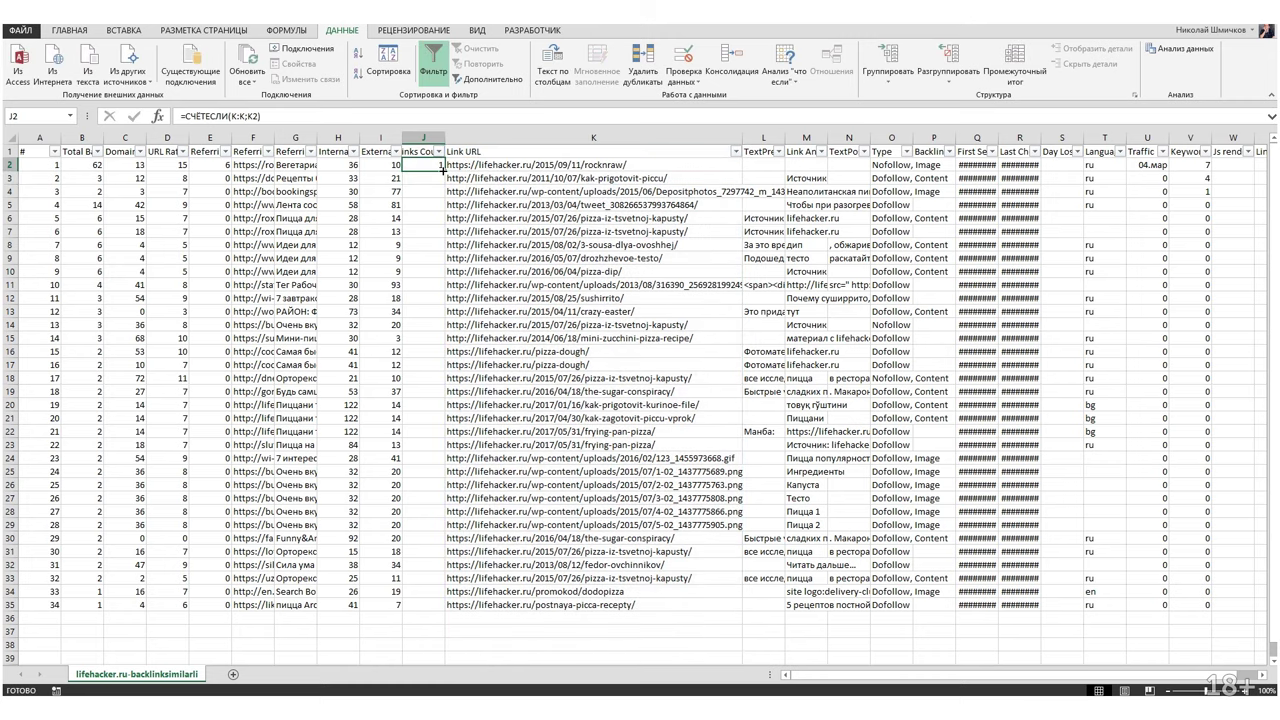
double_click(443, 171)
Sort the table by the occurrence counts in column J, largest first.
left_click(437, 153)
left_click(430, 182)
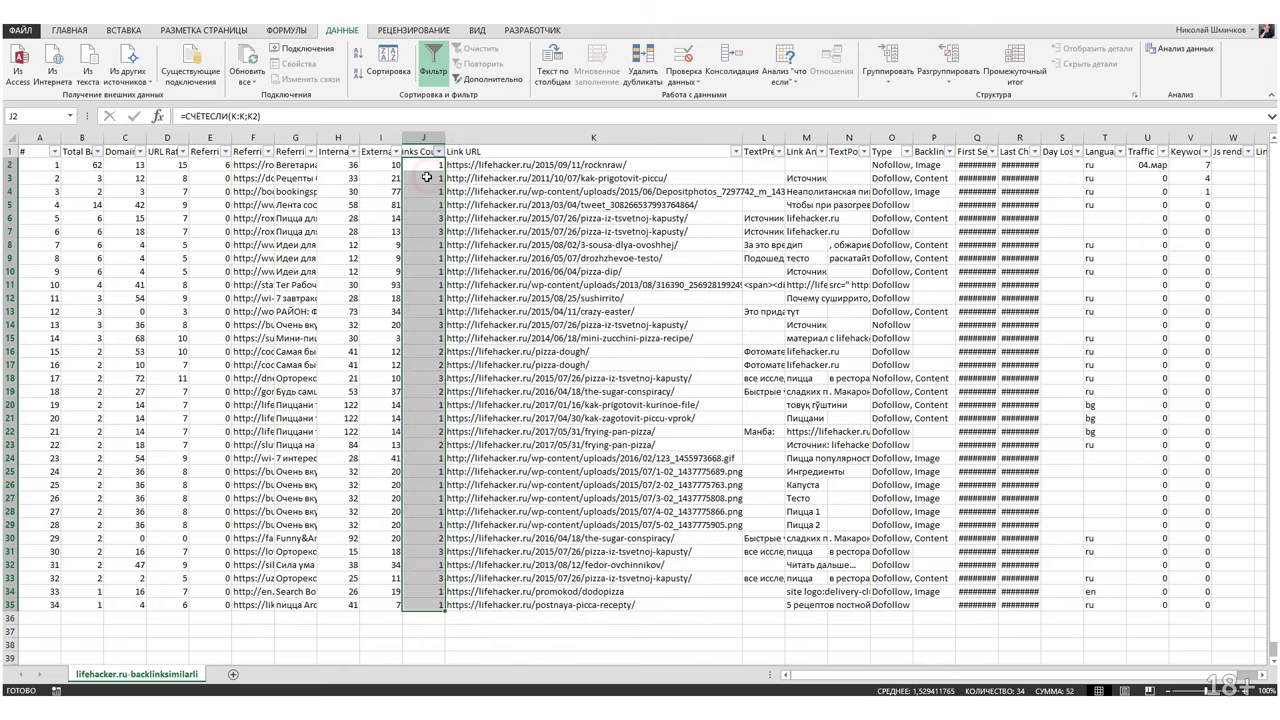
left_click(541, 250)
left_click_drag(432, 165, 553, 226)
left_click(578, 166)
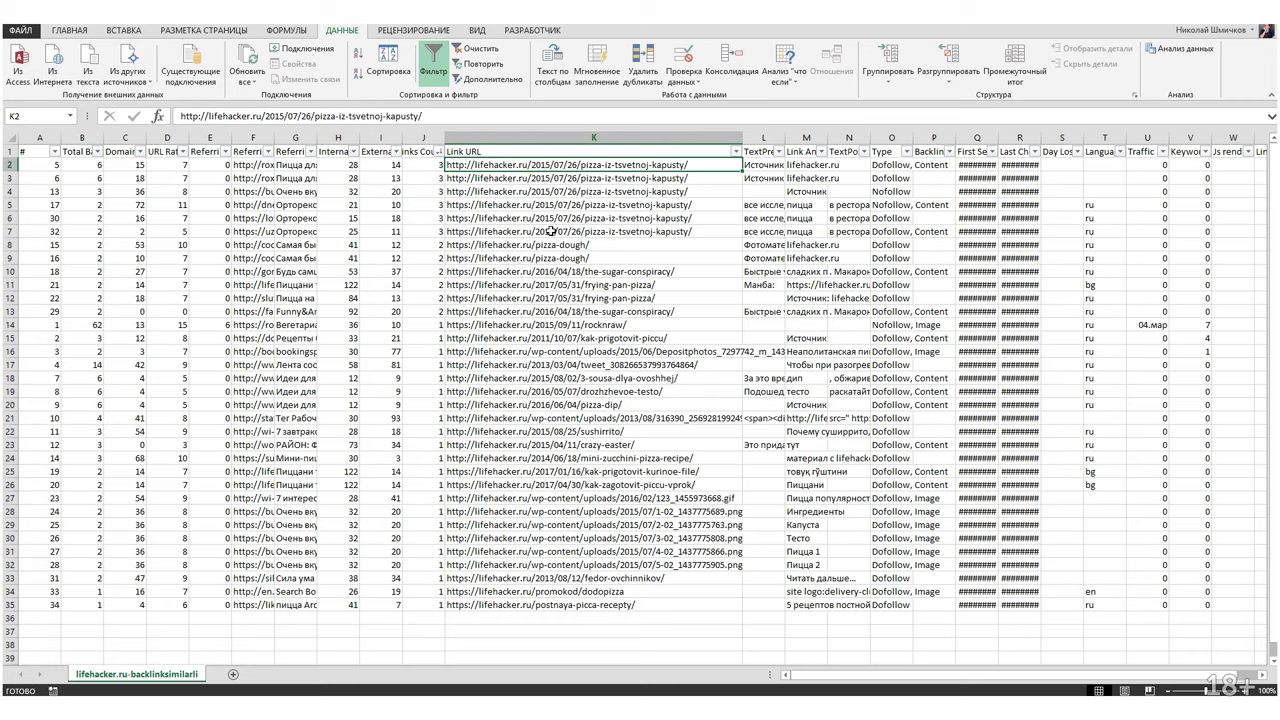
Examine the rows with repeated Link URLs, such as pizza-iz-tsvetnoj-kapusty, pizza-dough and the-sugar-conspiracy.
left_click_drag(600, 231, 54, 170)
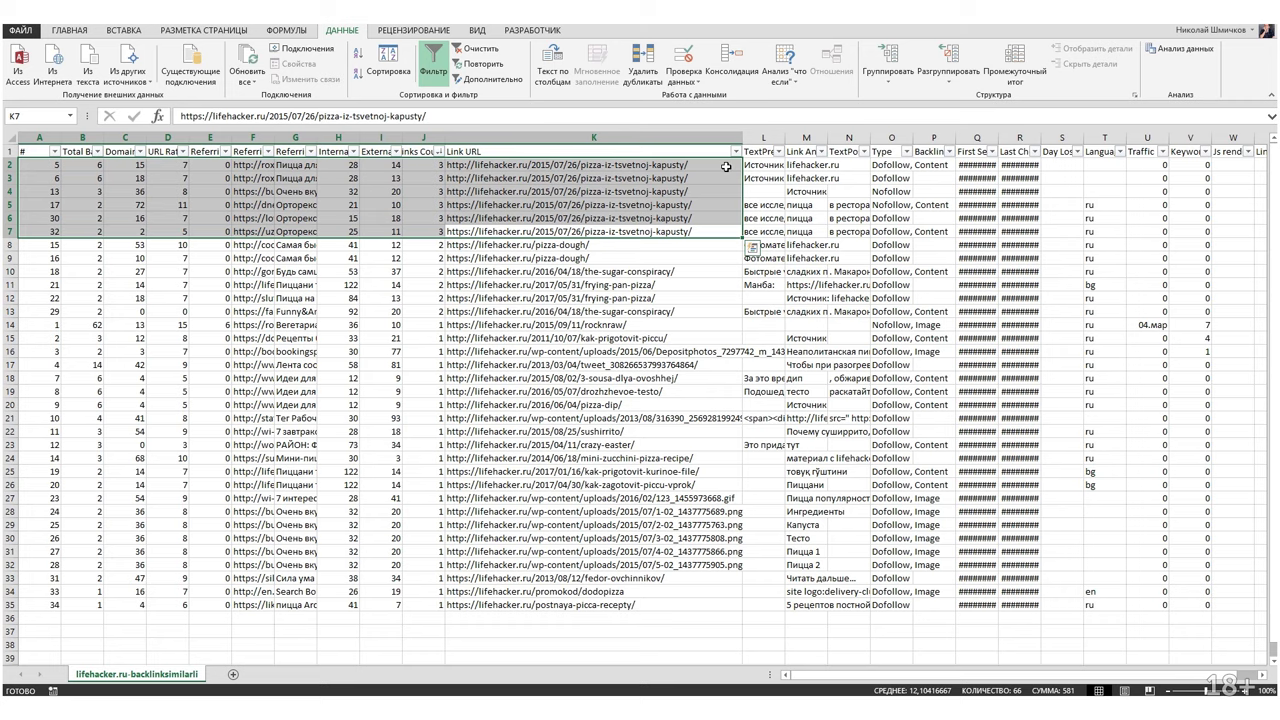
left_click_drag(590, 248, 497, 262)
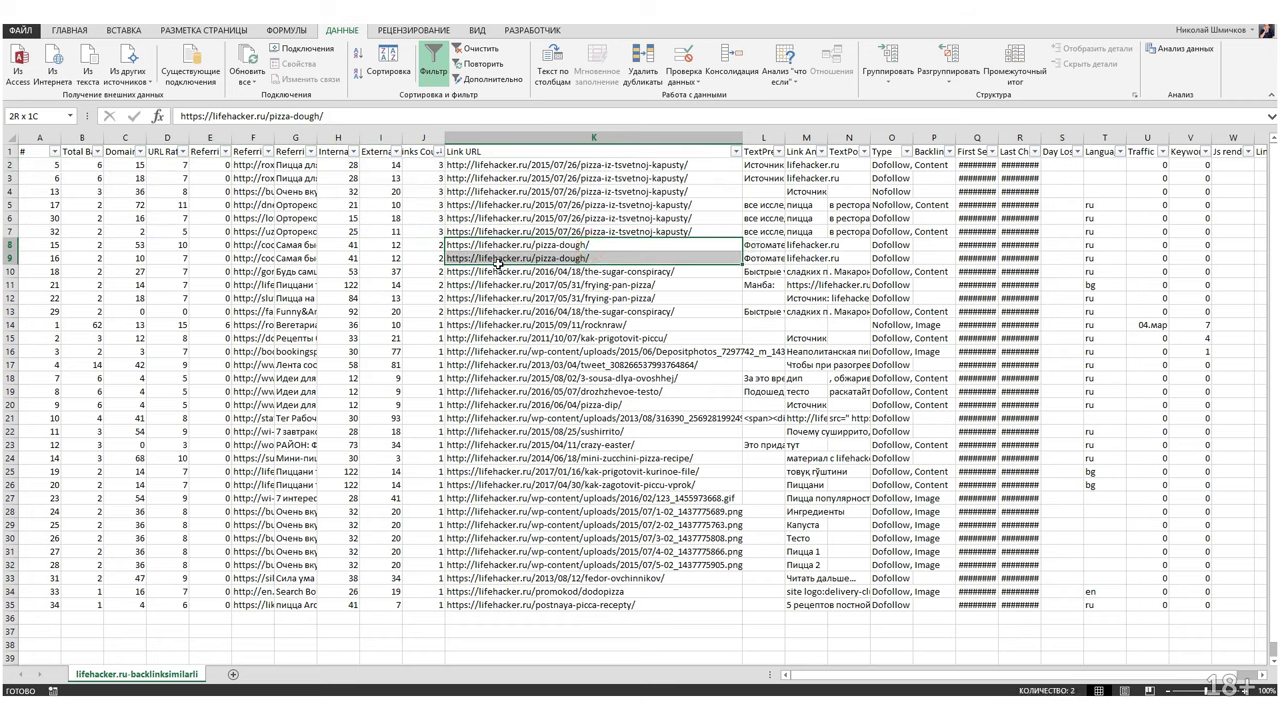
left_click(620, 272)
Sort the table by Link URL from A to Z, then by the occurrence counts in descending order to keep identical URLs together.
left_click(734, 151)
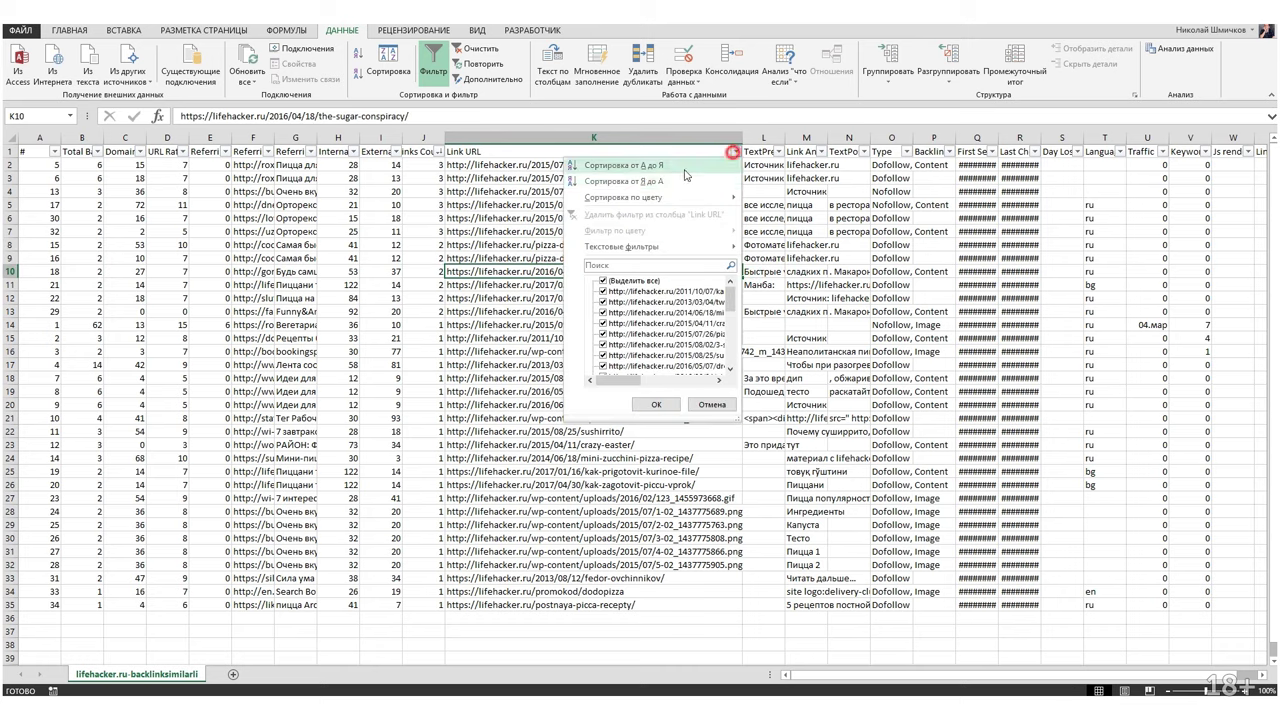
left_click(624, 165)
left_click(440, 151)
left_click(330, 181)
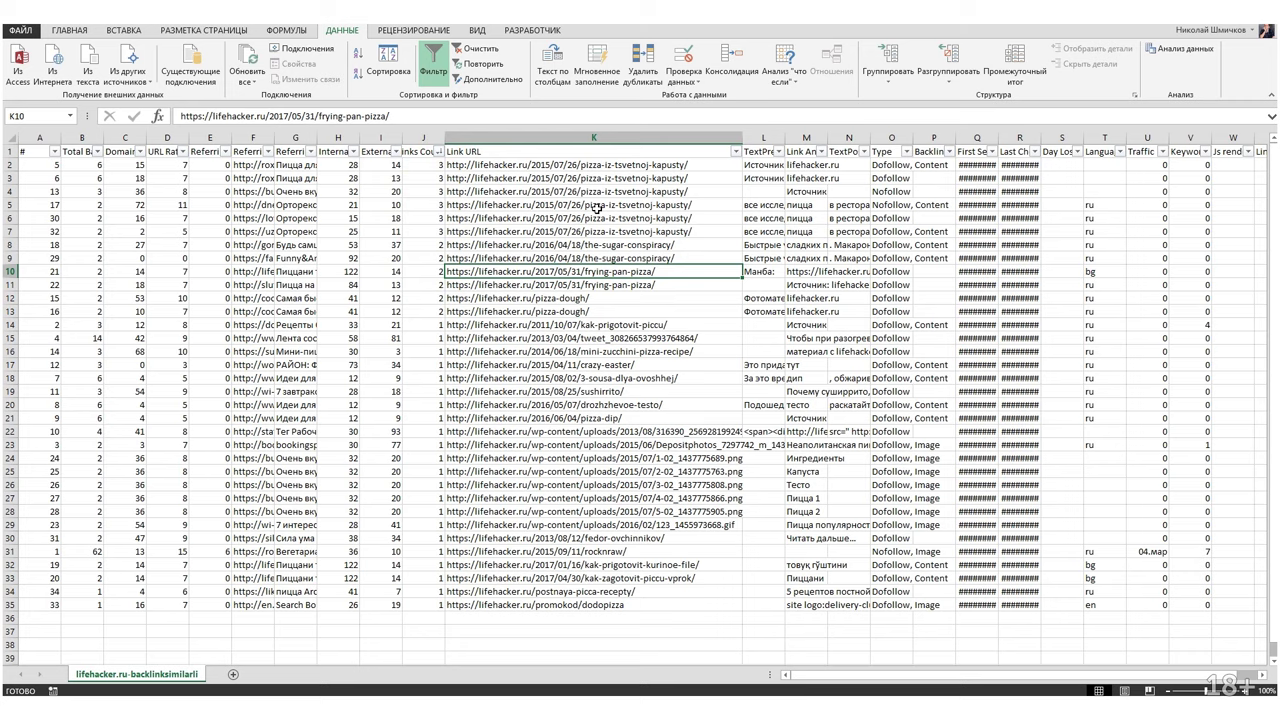
Copy the lifehacker.ru/2016/04/18/the-sugar-conspiracy/ address from cell K8 and open it in the Chrome tab holding the Google search results.
left_click(660, 245)
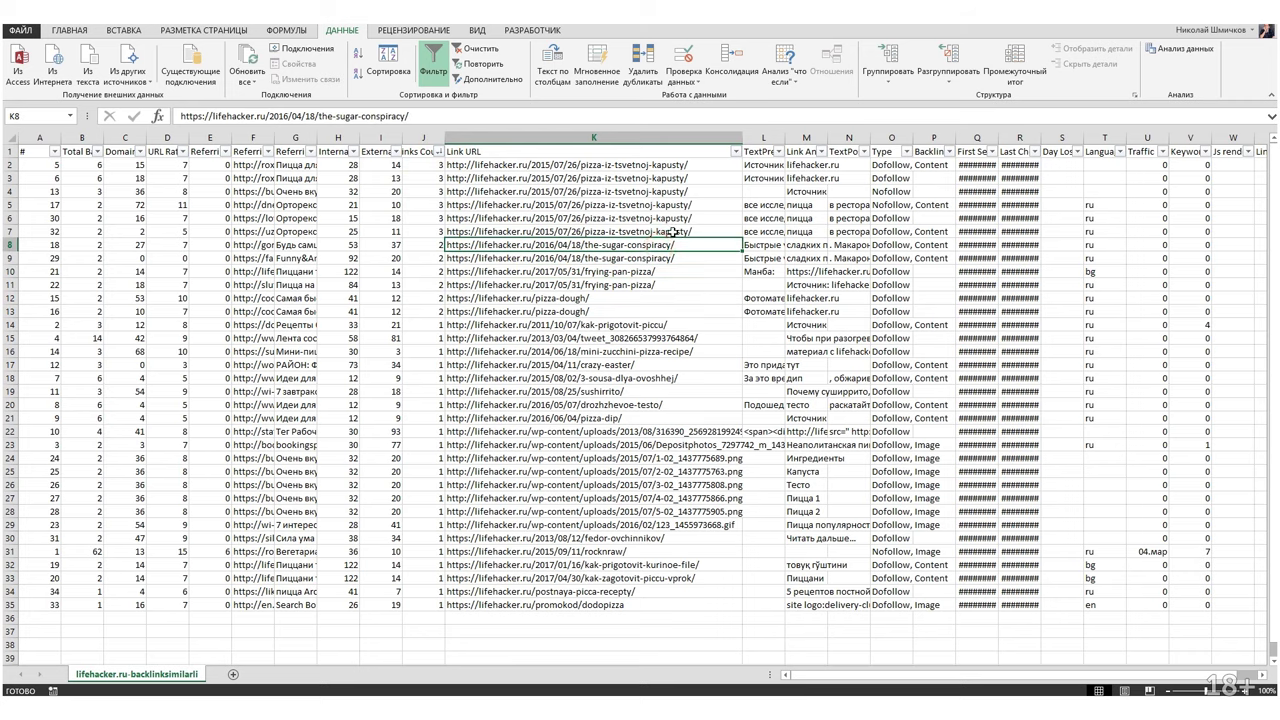
key("ctrl+c")
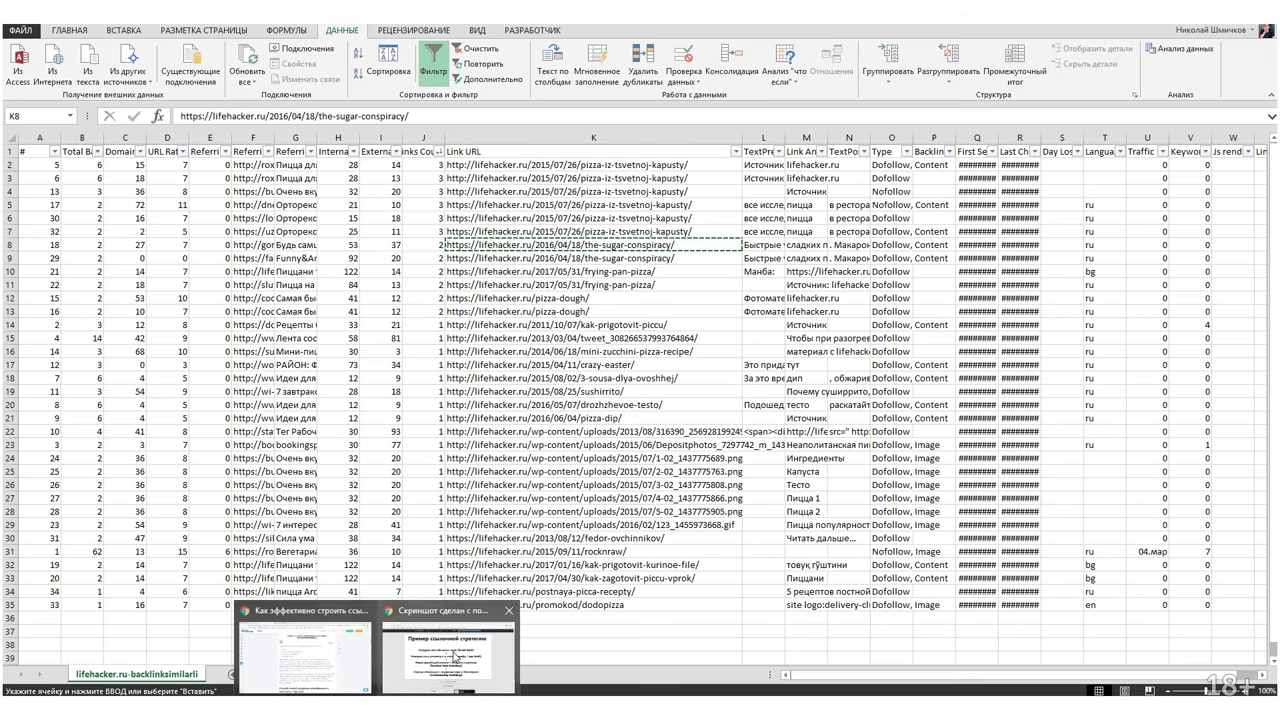
left_click(455, 657)
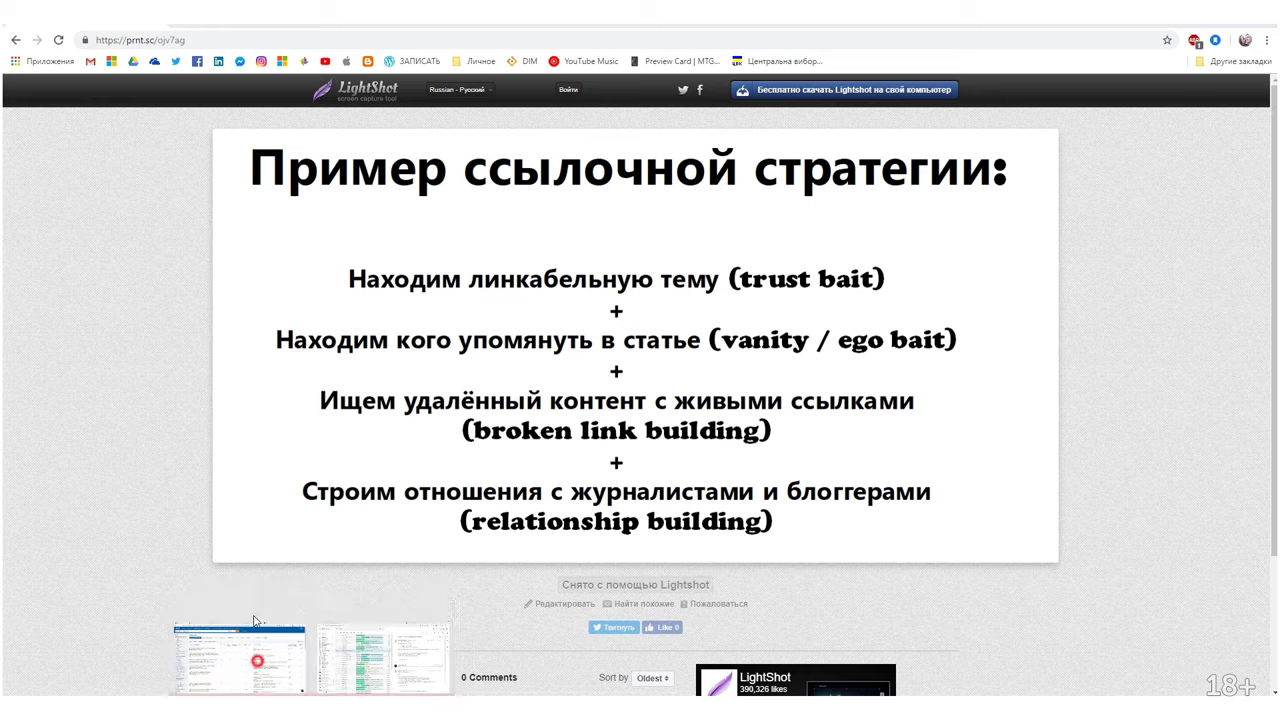
left_click(230, 650)
left_click(430, 30)
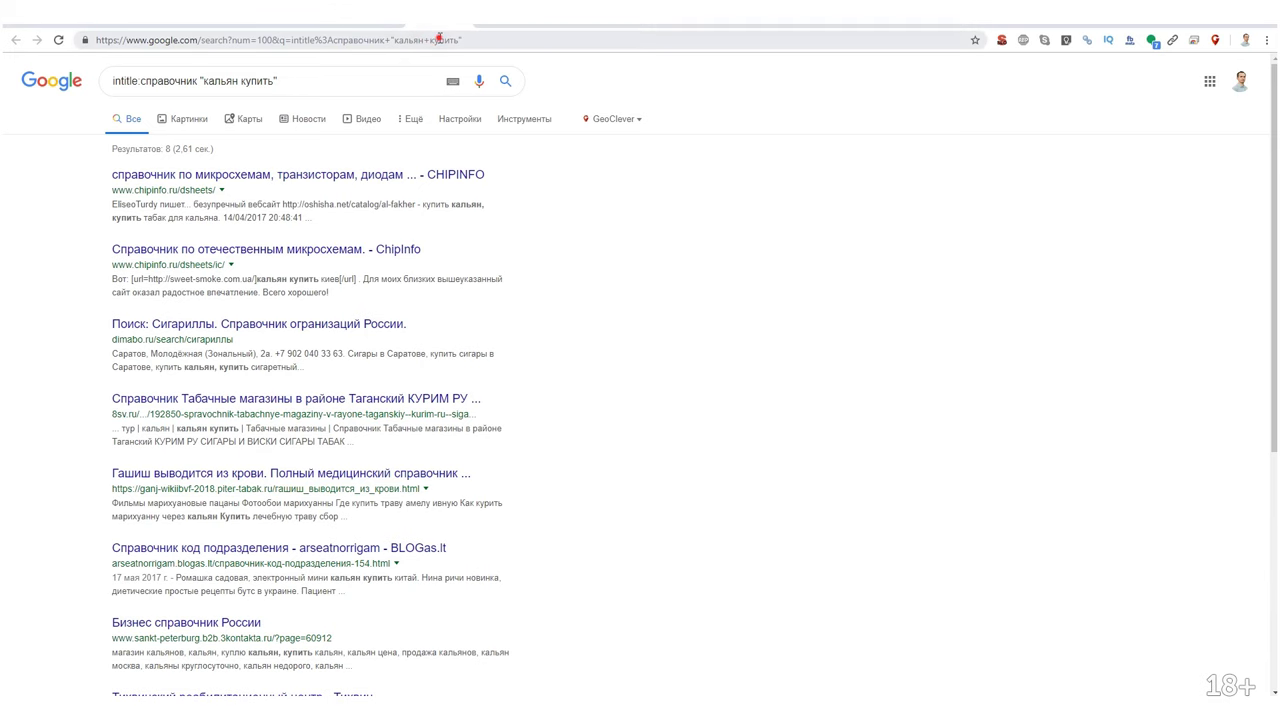
left_click(440, 42)
key("ctrl+v")
key("Return")
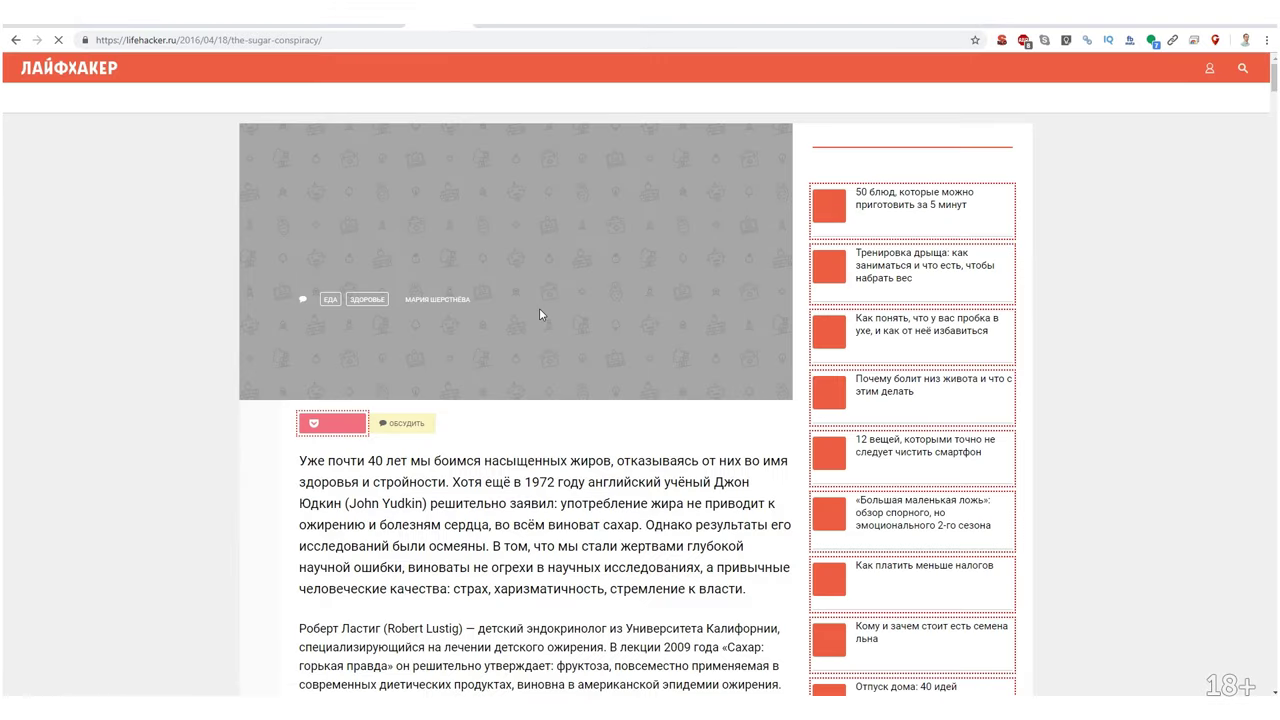
Look through the lifehacker.ru sugar conspiracy article to judge what kind of content attracts links.
scroll(432, 376, "down", 3)
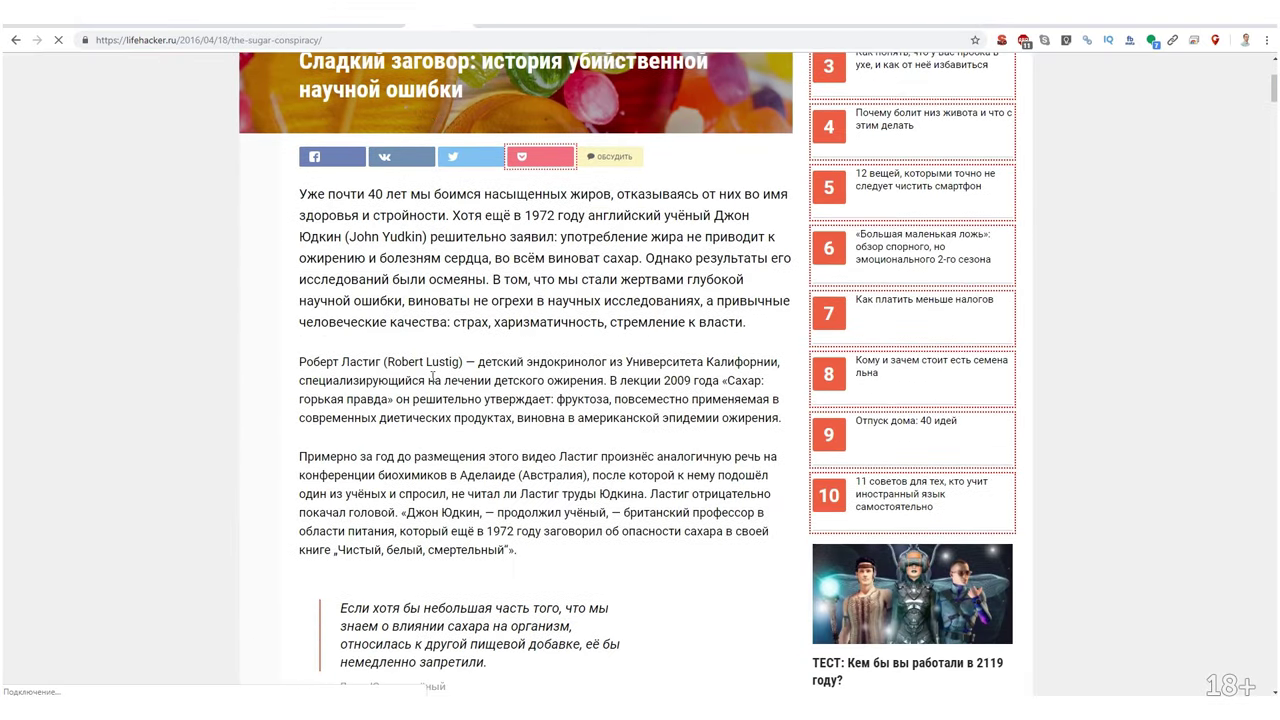
scroll(432, 376, "down", 20)
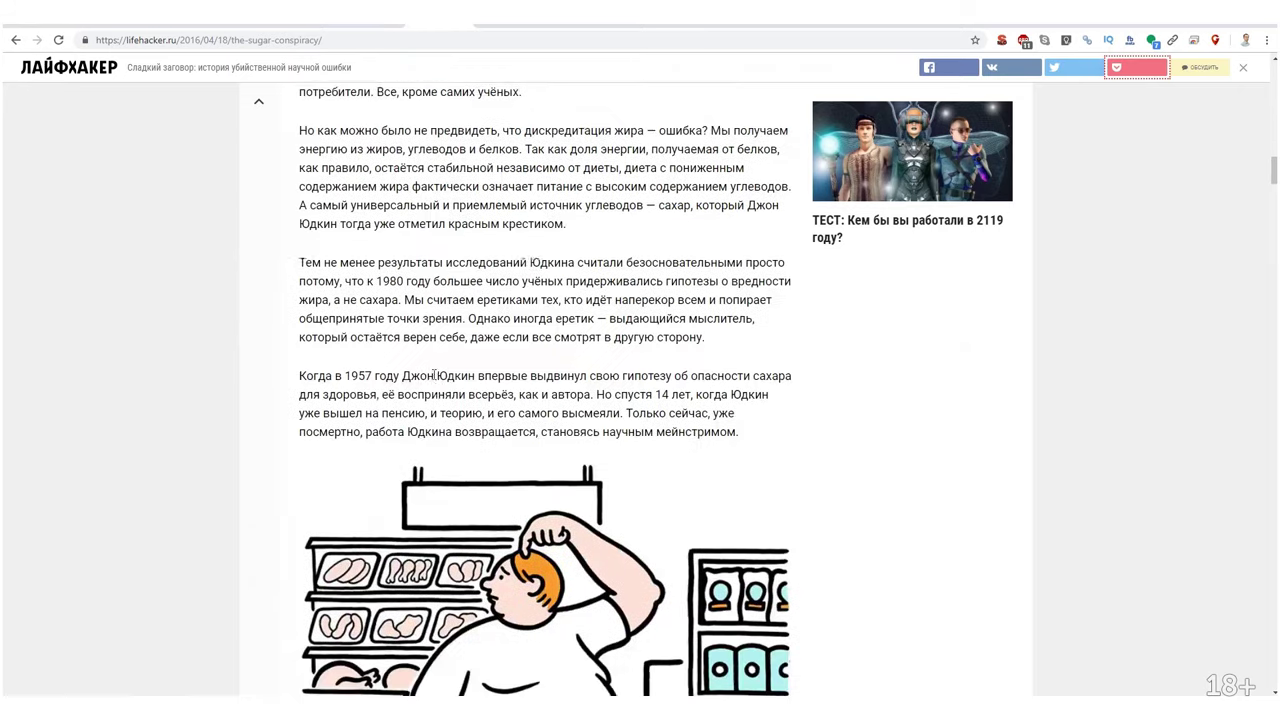
scroll(433, 375, "down", 11)
scroll(433, 375, "down", 7)
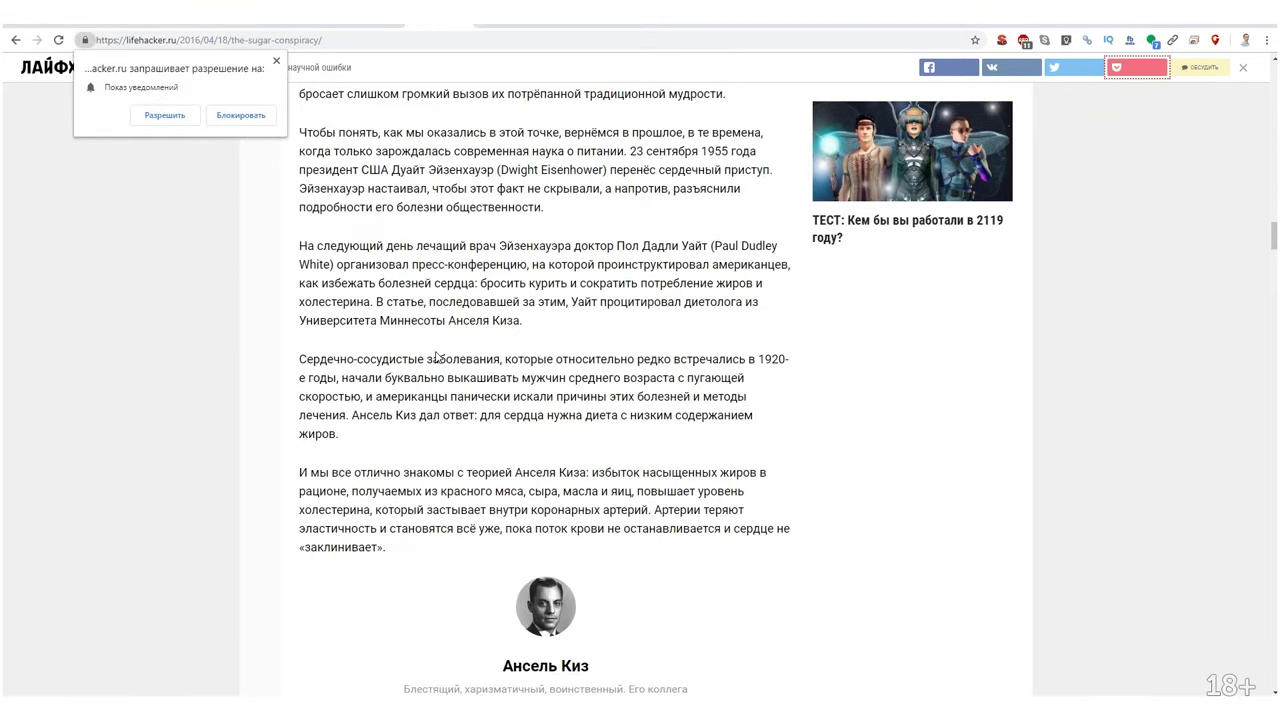
scroll(437, 367, "down", 7)
scroll(437, 367, "down", 8)
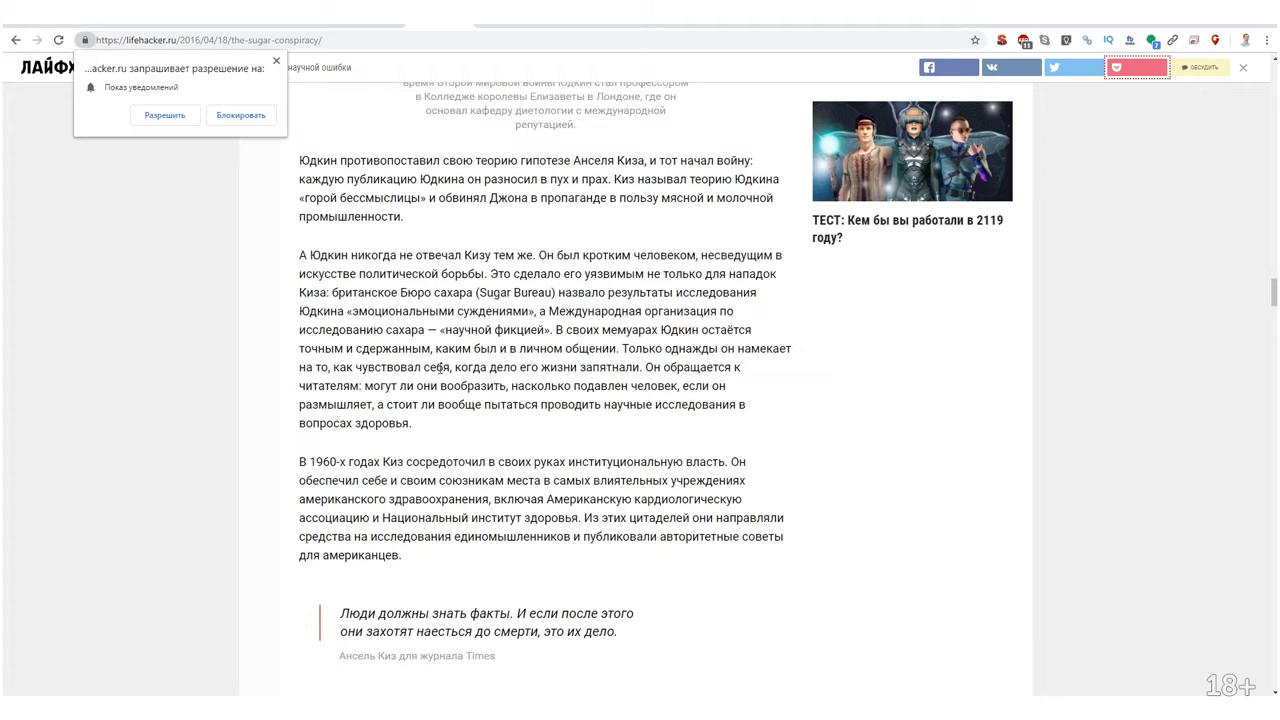
scroll(435, 386, "down", 3)
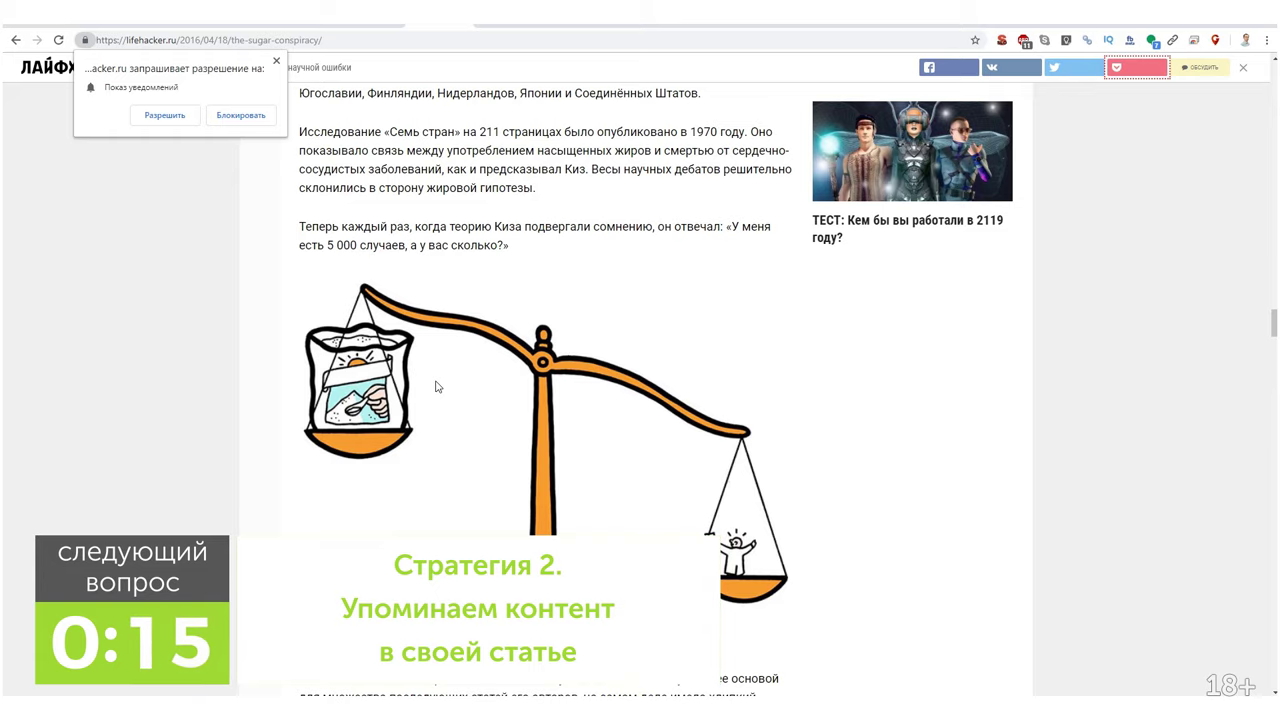
scroll(145, 345, "up", 6)
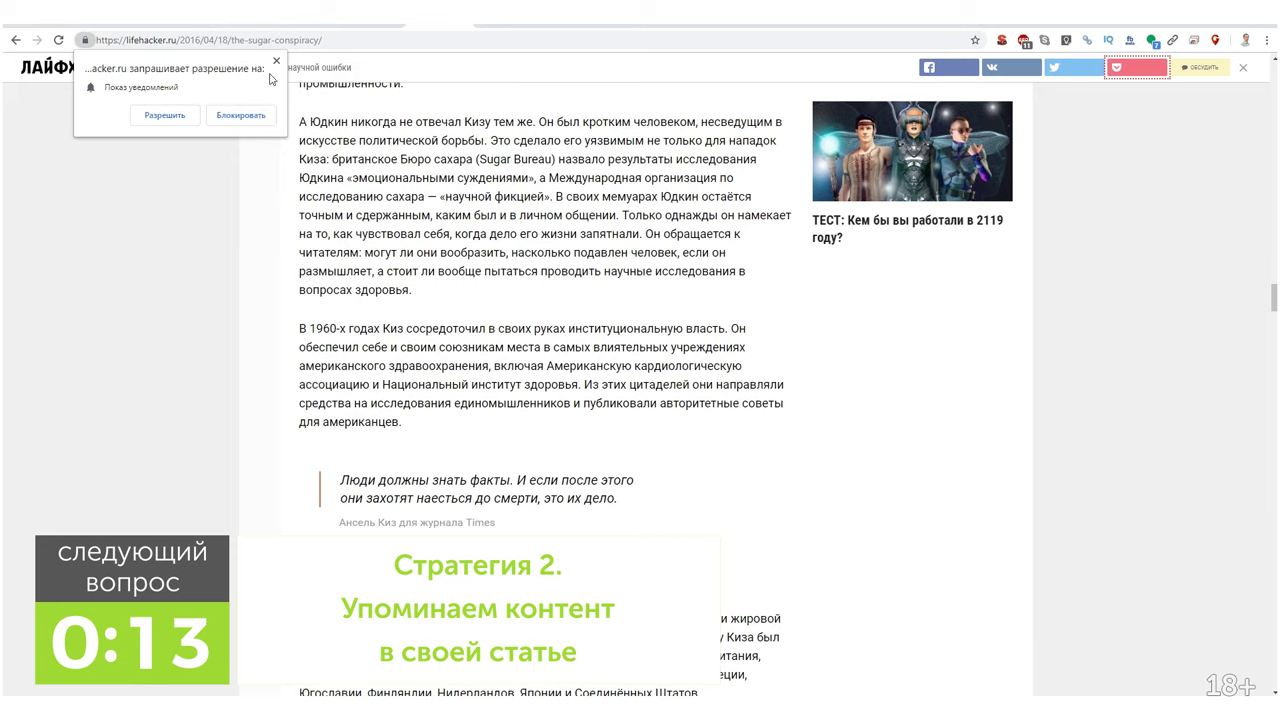
Dismiss the lifehacker.ru notification request and look through the seoquick.com.ua author page, highlighting the title of the email newsletter article.
left_click(276, 60)
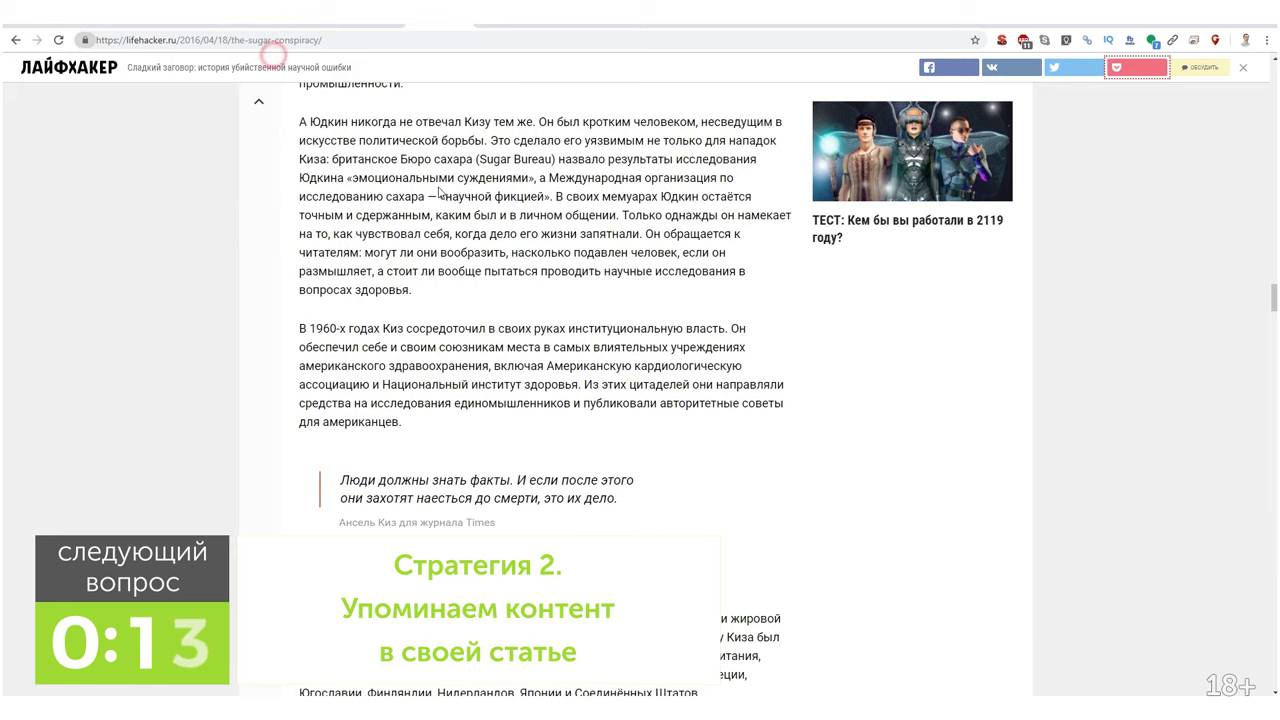
left_click(390, 27)
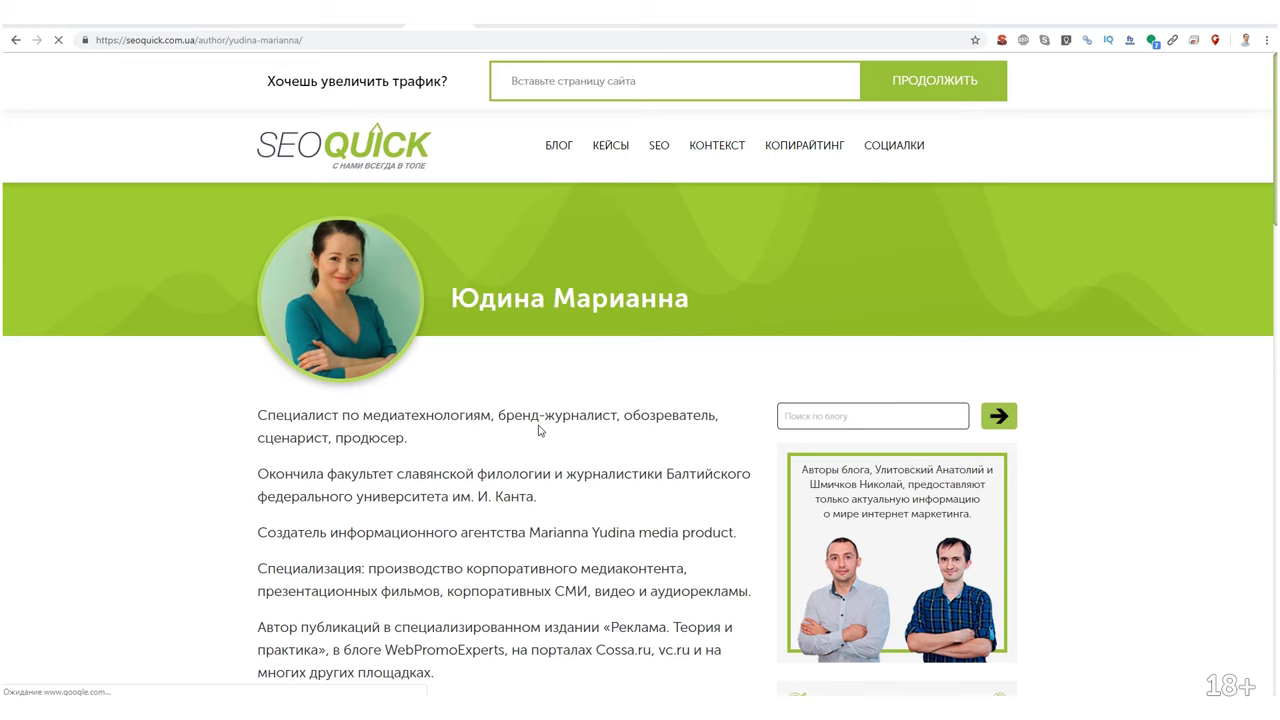
scroll(540, 436, "down", 2)
scroll(540, 436, "up", 2)
scroll(537, 438, "down", 3)
scroll(450, 438, "down", 4)
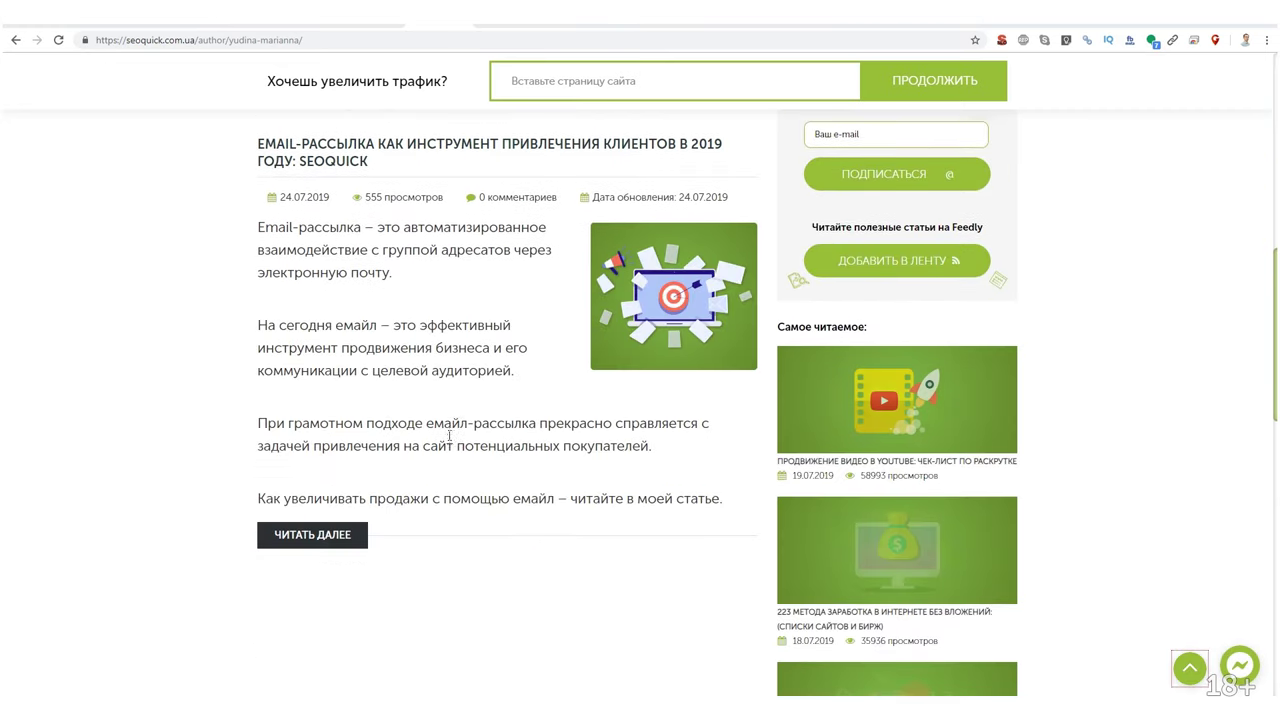
scroll(371, 377, "up", 2)
left_click_drag(369, 357, 245, 335)
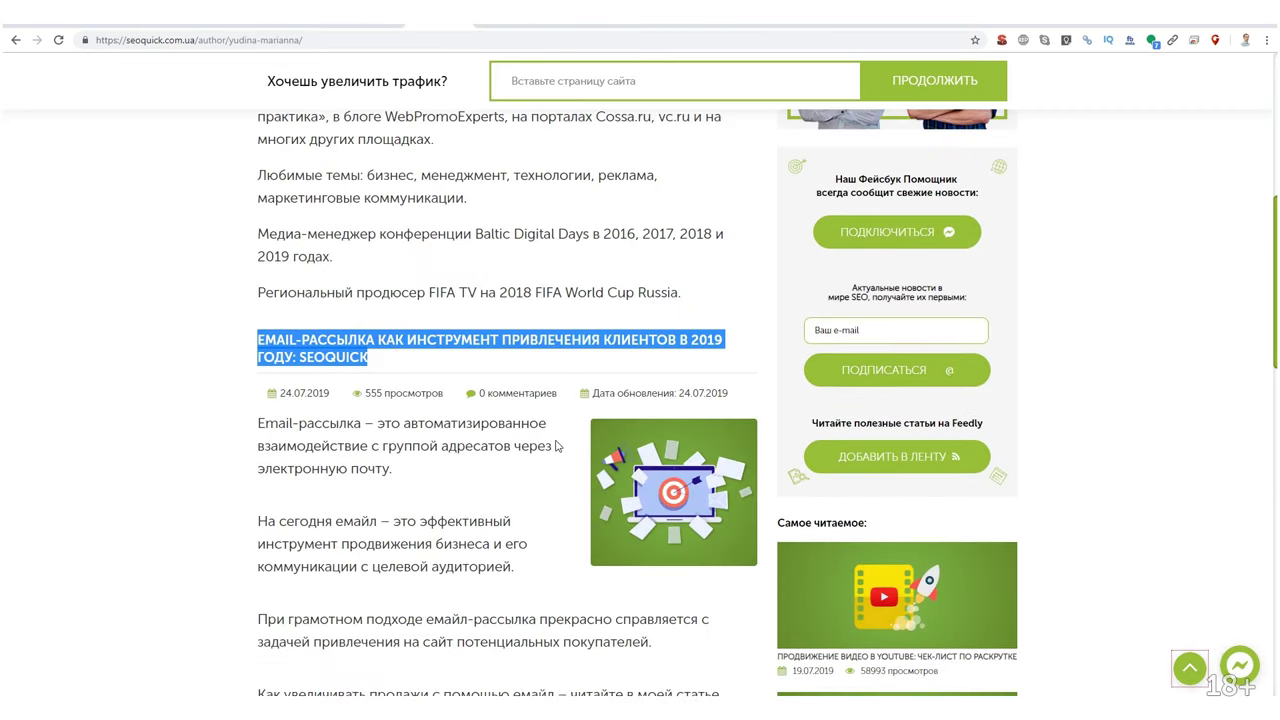
Highlight the author's publications paragraph and full name on the profile page, and check the link strategy example on prnt.sc.
scroll(425, 440, "up", 4)
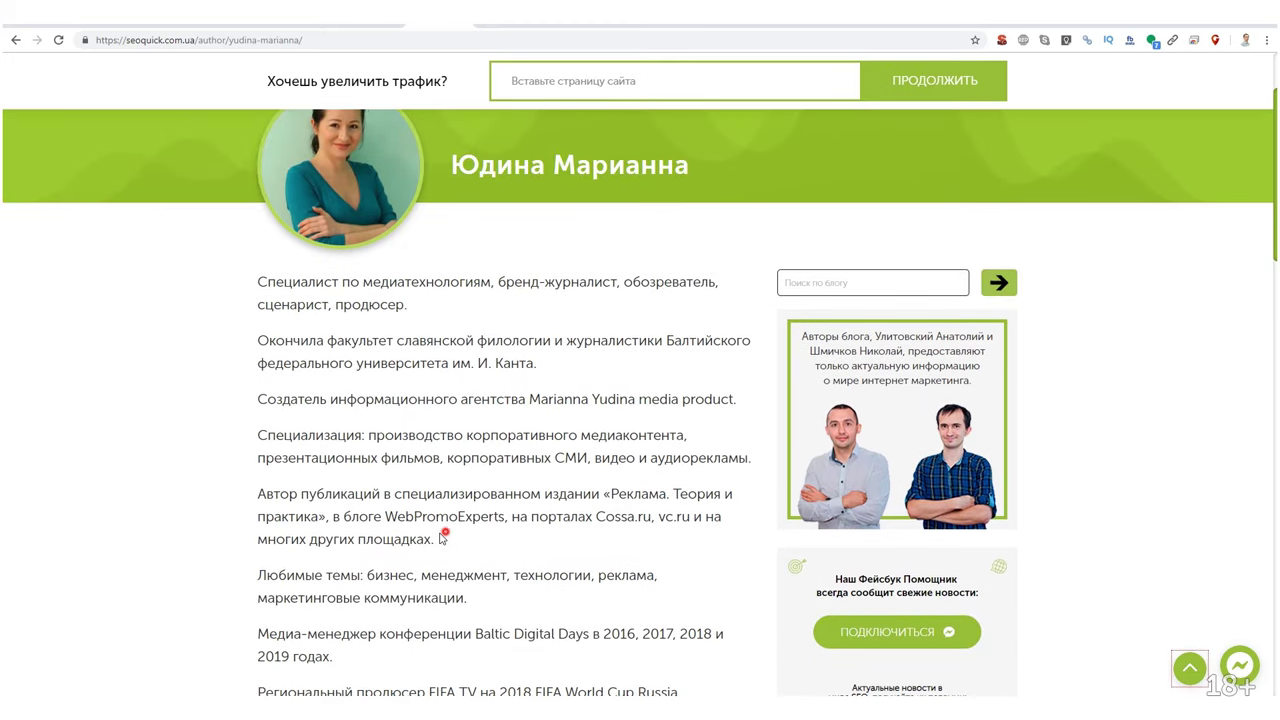
left_click_drag(441, 537, 252, 494)
scroll(460, 536, "up", 1)
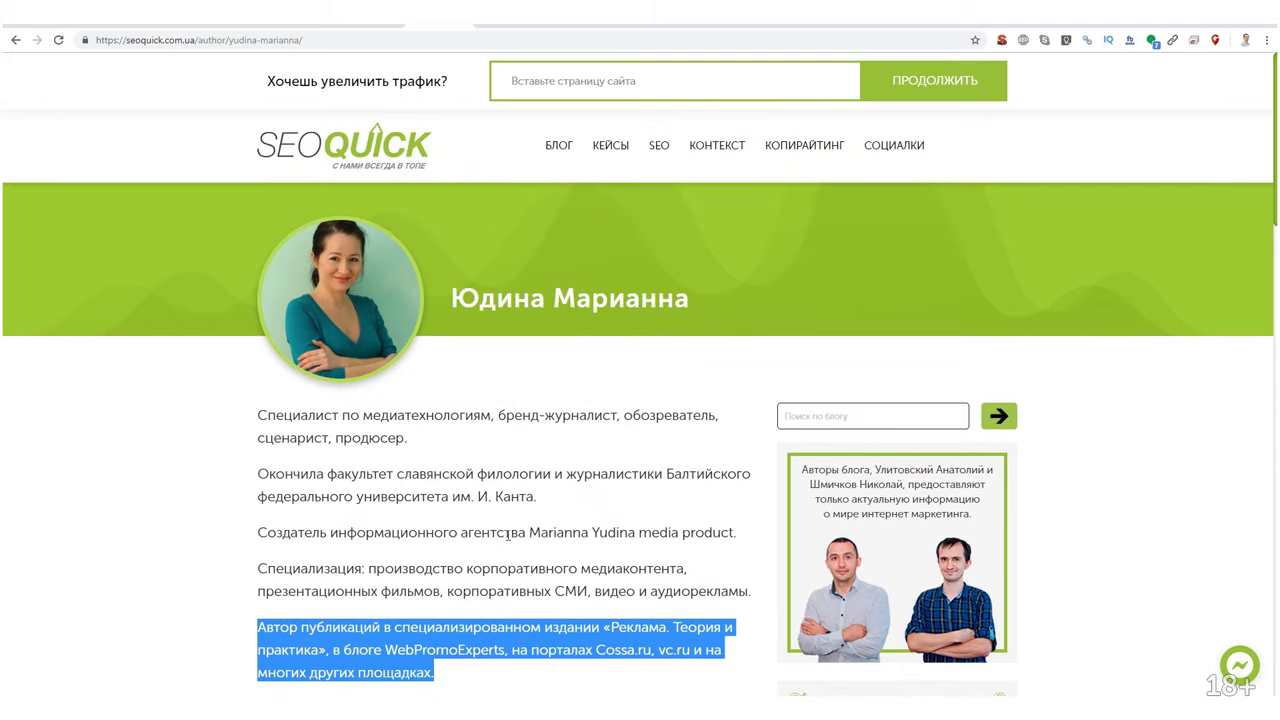
scroll(484, 537, "down", 2)
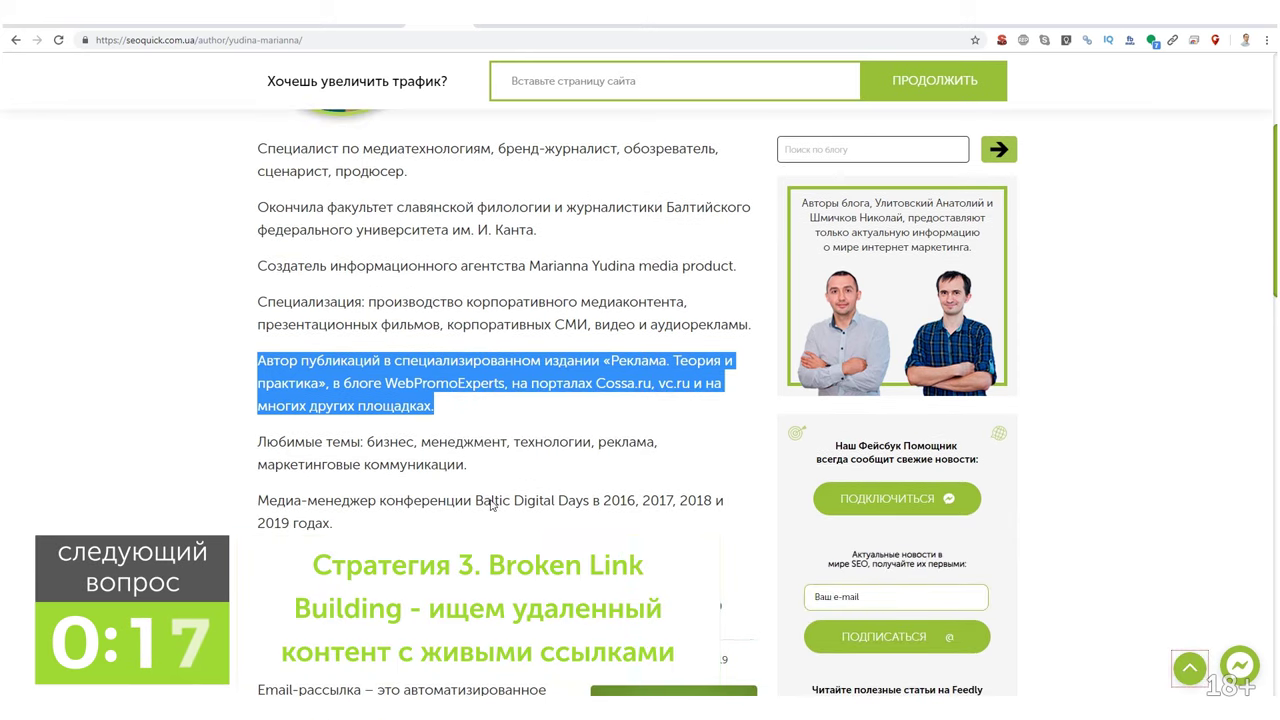
scroll(435, 300, "up", 2)
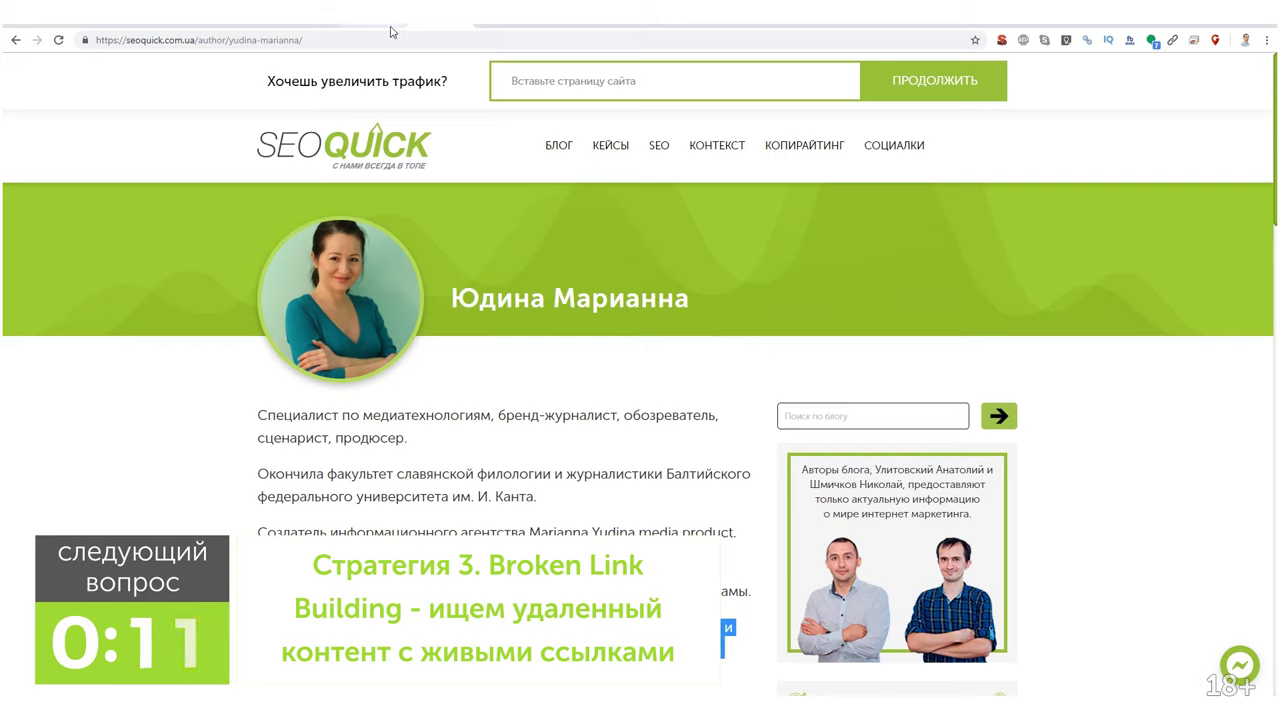
left_click_drag(450, 305, 738, 288)
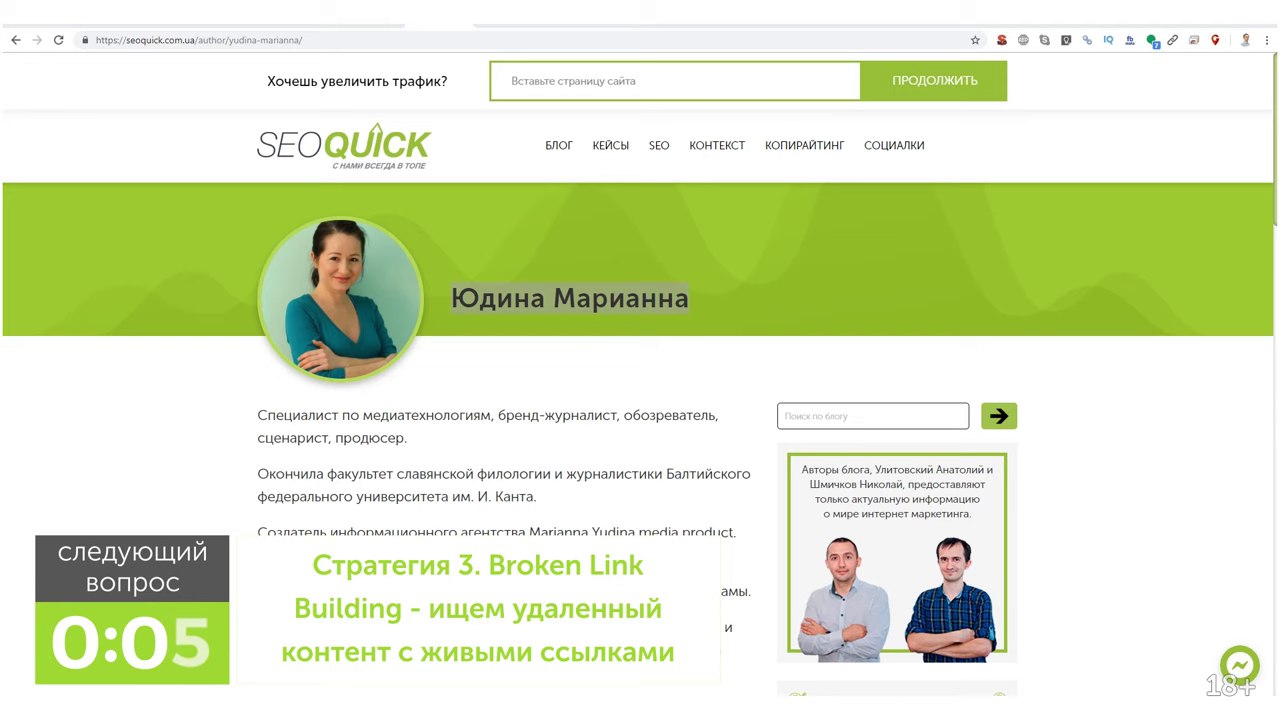
key("alt+Tab")
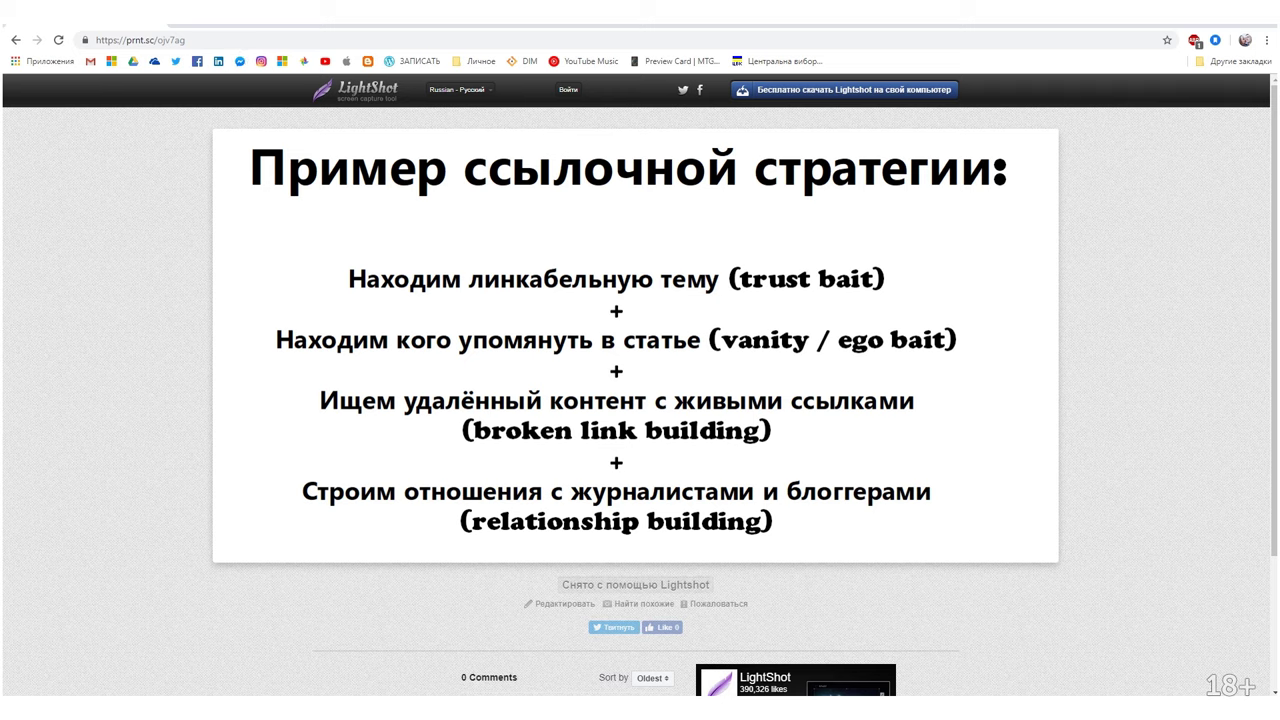
left_click(237, 676)
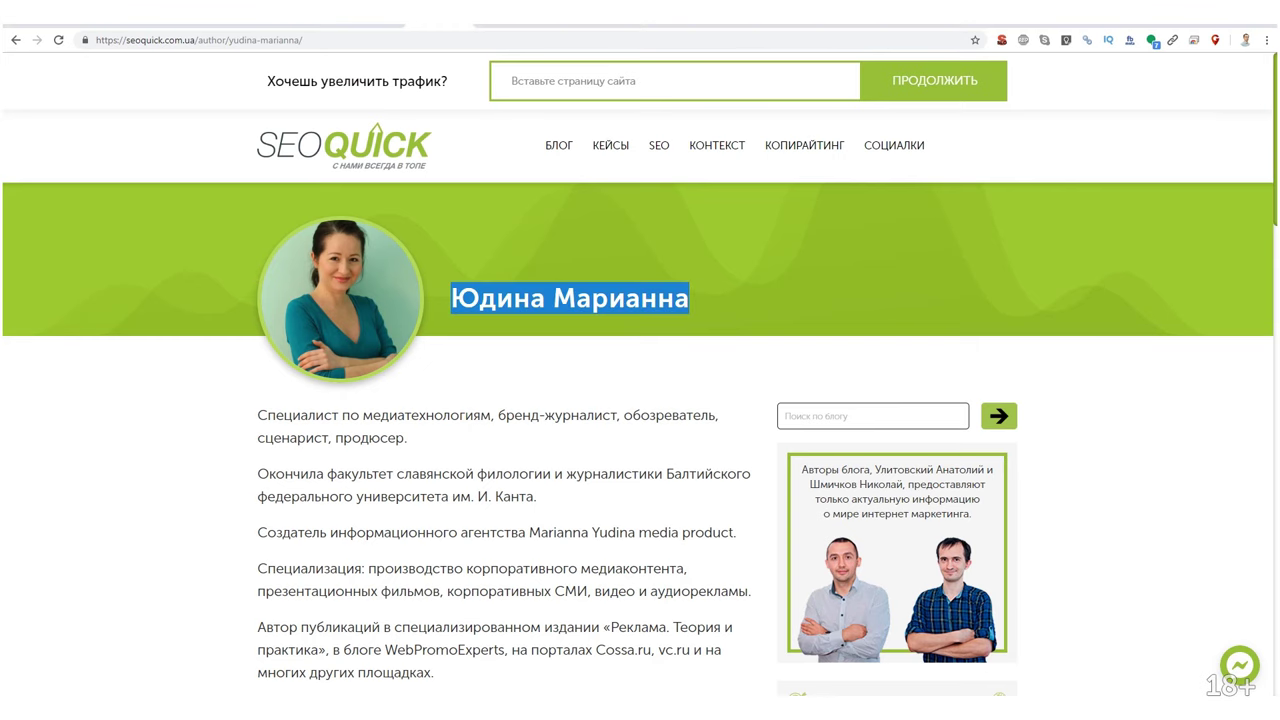
Open the Ahrefs Content Explorer and rerun the earlier search for "кальян" across everywhere.
left_click(105, 30)
left_click(320, 68)
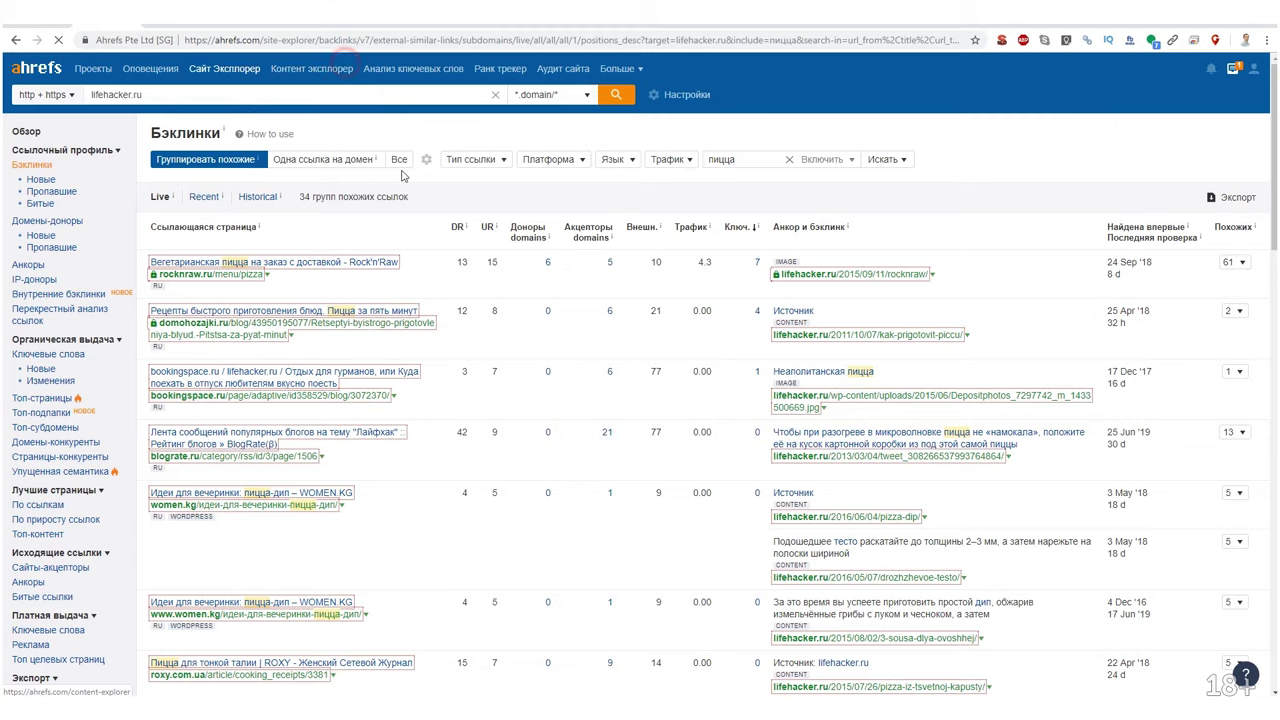
left_click(558, 449)
left_click(670, 450)
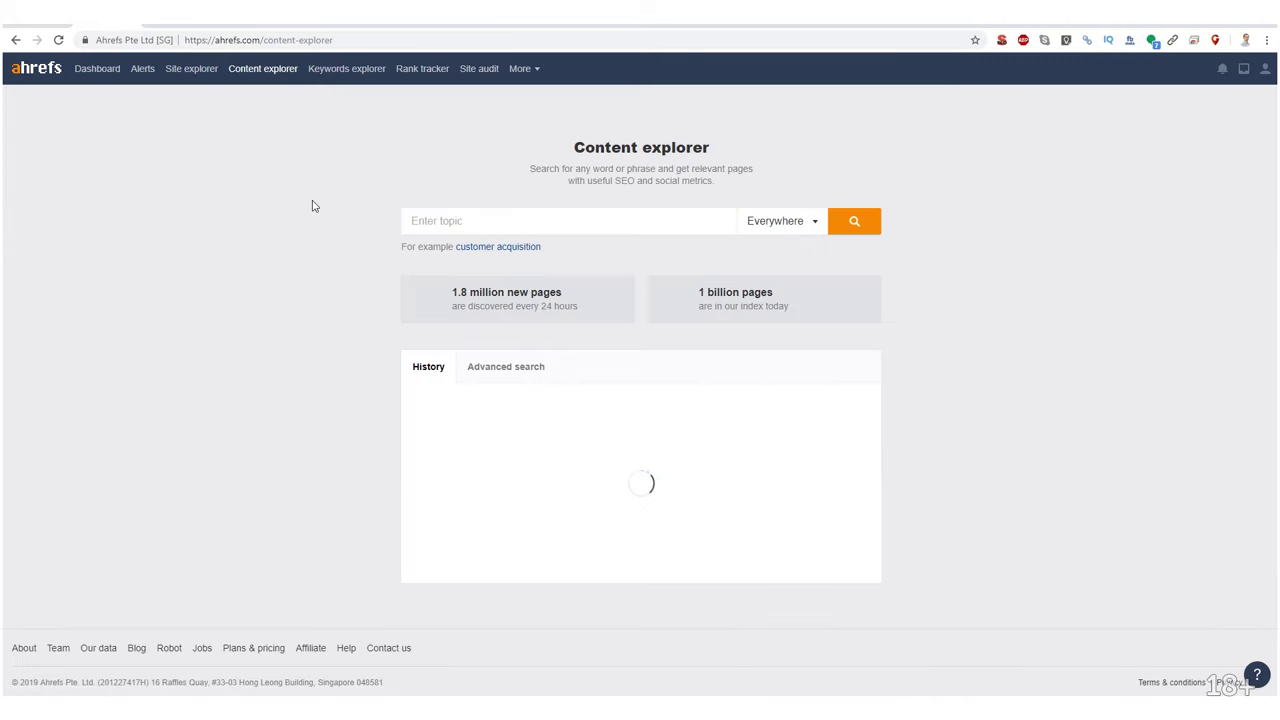
left_click(484, 226)
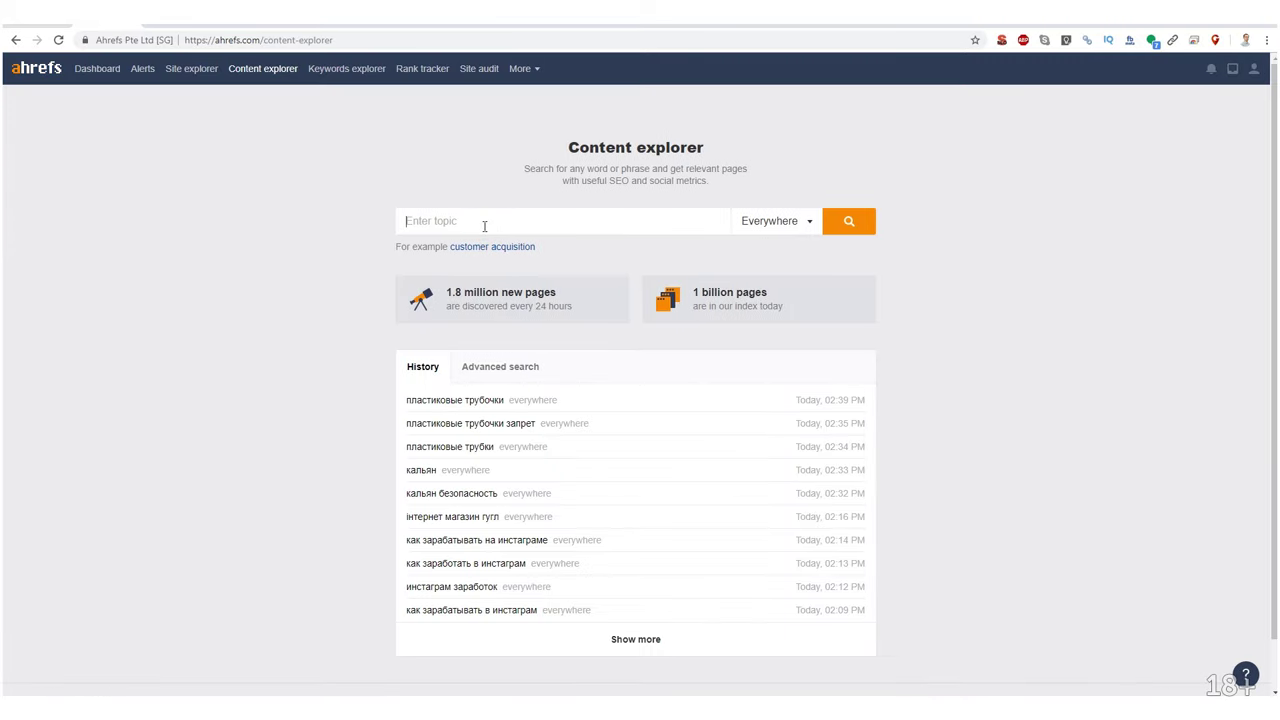
left_click(421, 476)
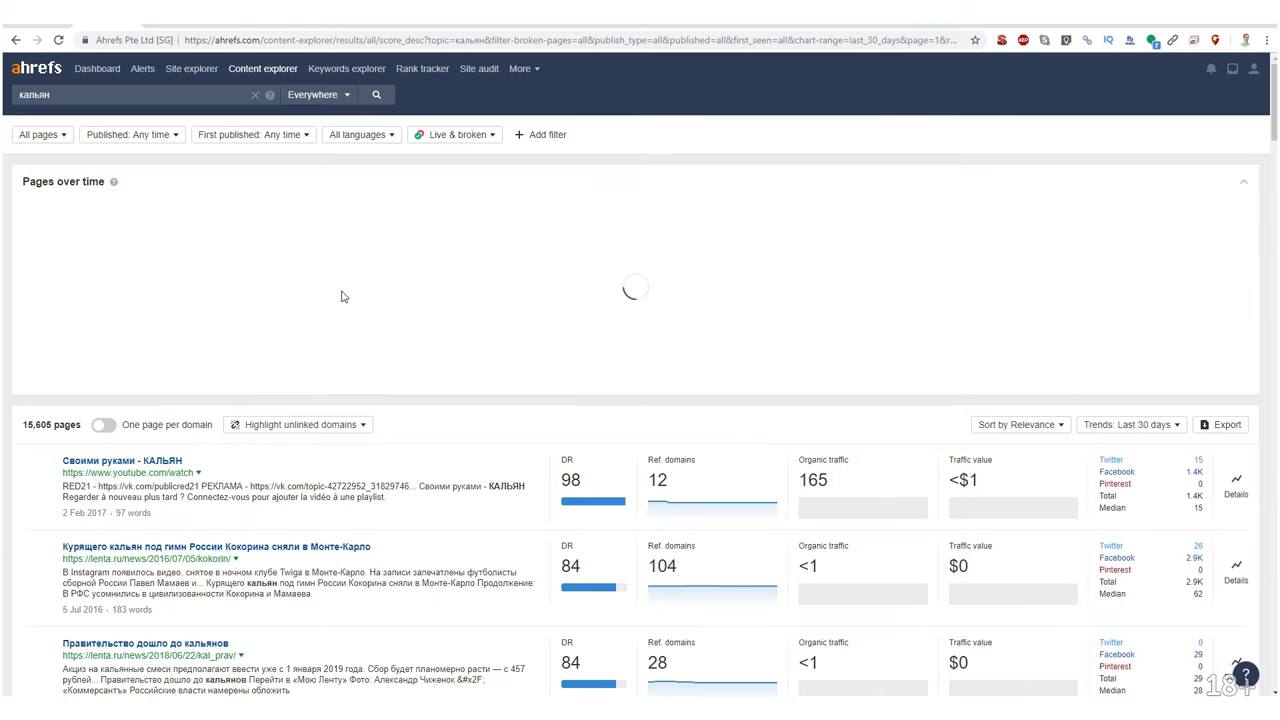
Filter the кальян results to only broken pages and sort them by referring domains.
left_click(457, 134)
left_click(471, 177)
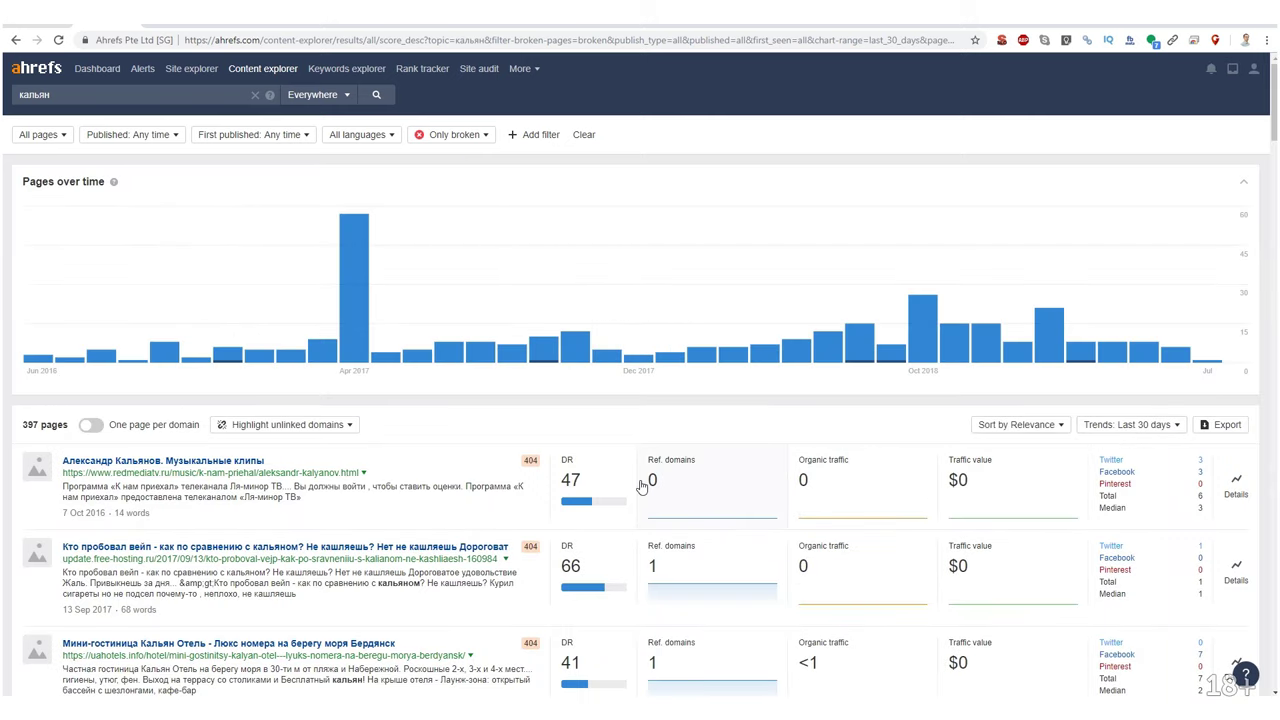
left_click(1062, 425)
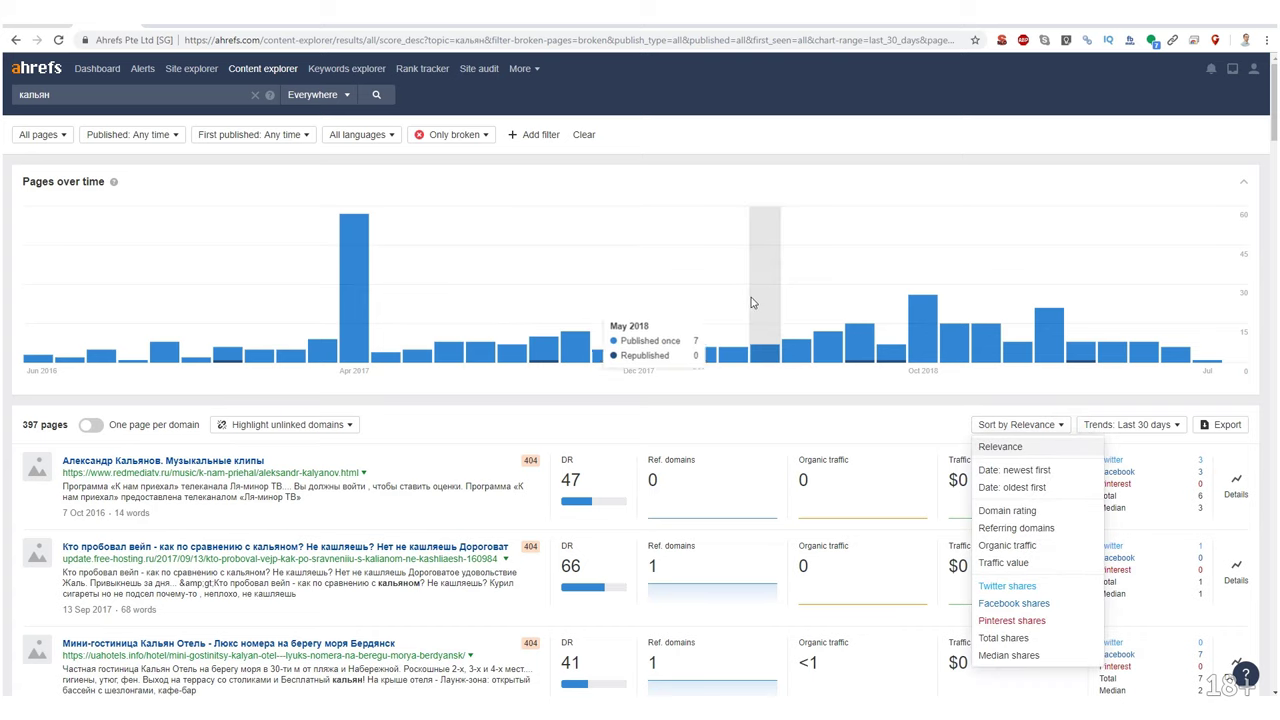
left_click(1015, 528)
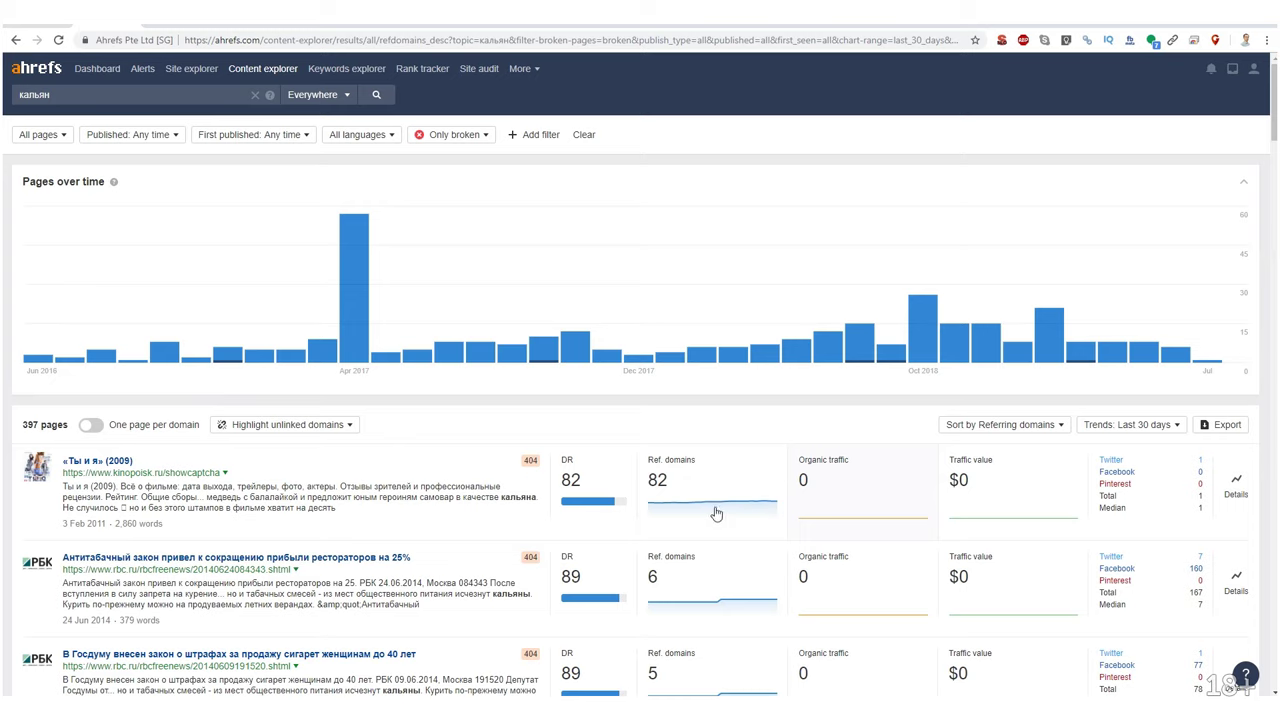
left_click(1062, 424)
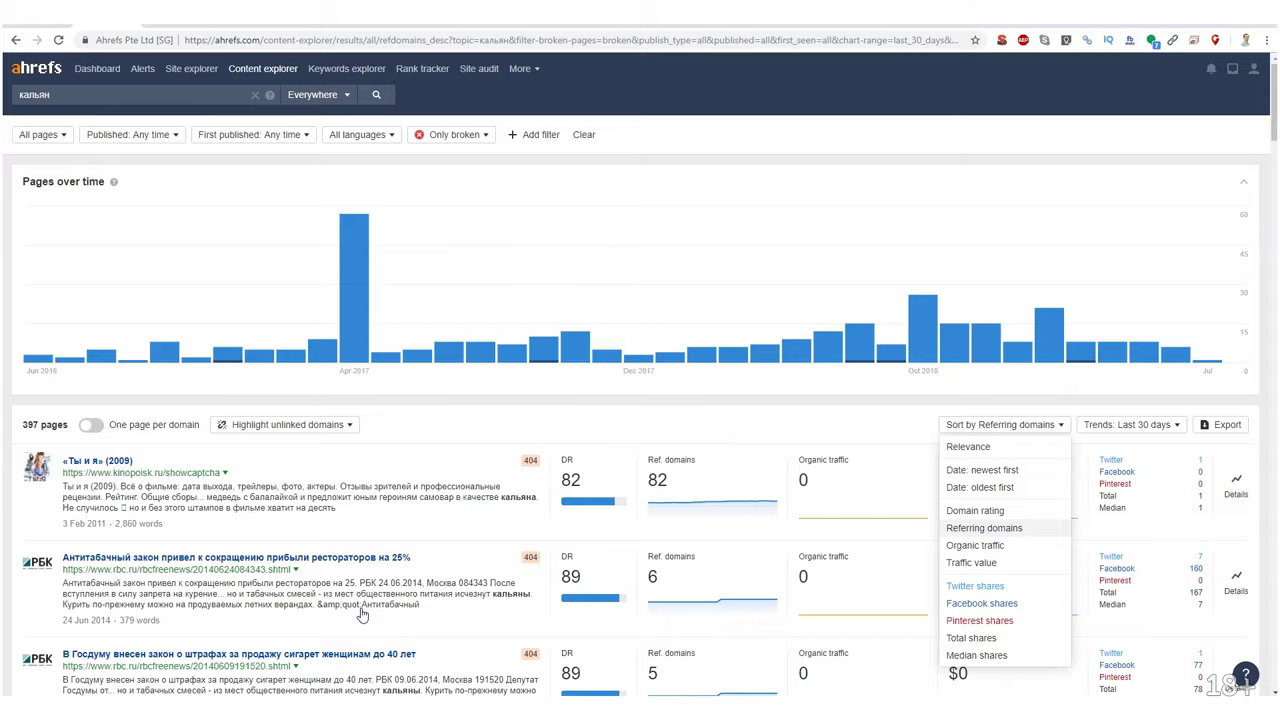
Open the broken rbc.ru article about the anti-tobacco law to check its page, and return to the Ahrefs results.
scroll(363, 605, "down", 2)
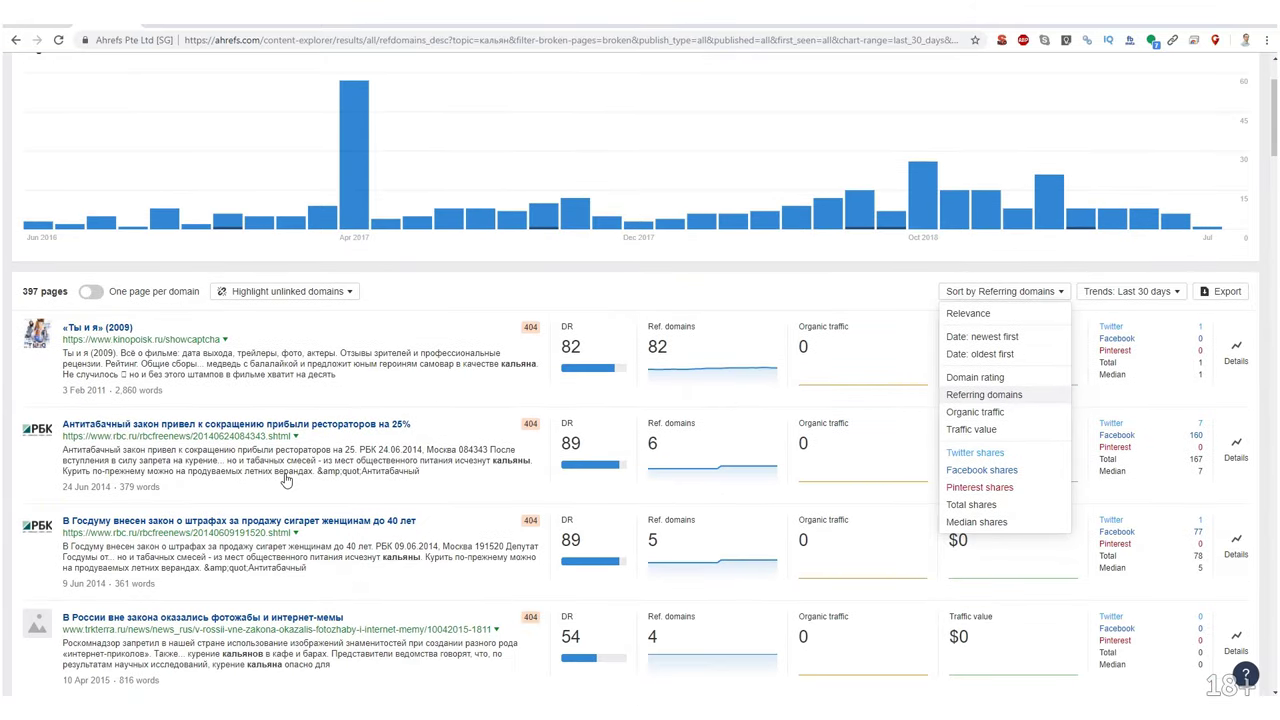
left_click(312, 431)
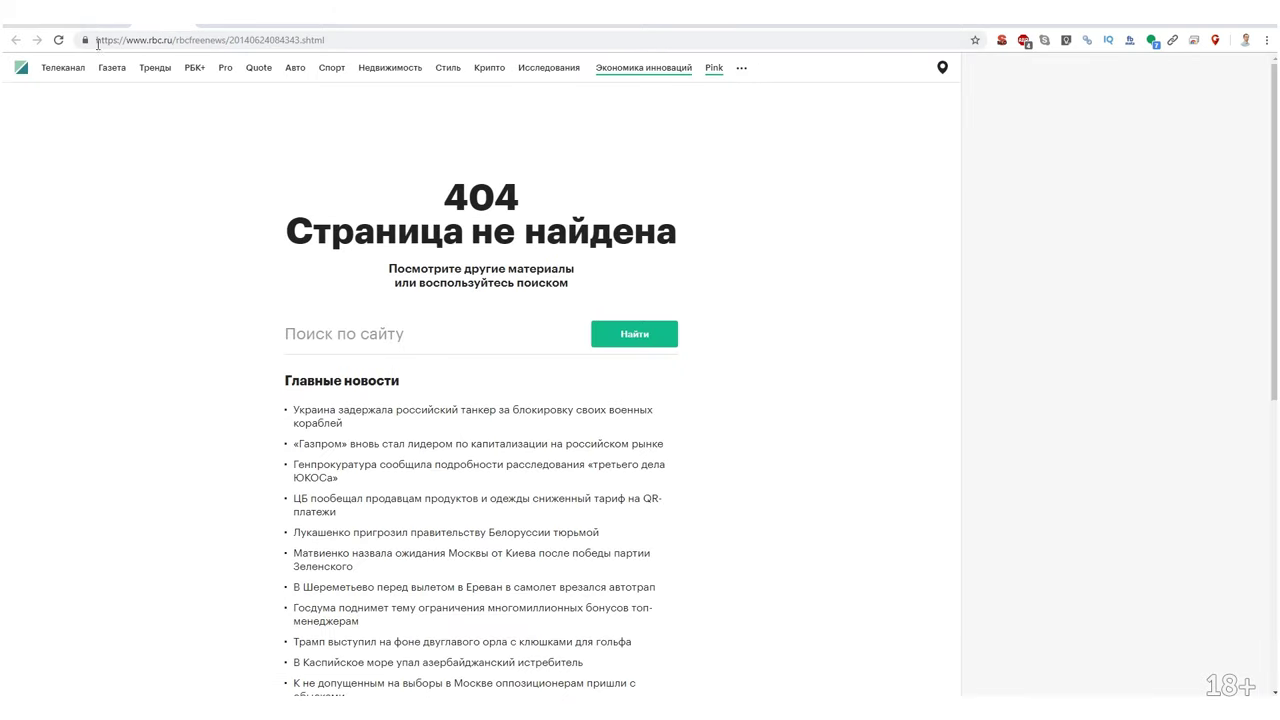
key("alt+Left")
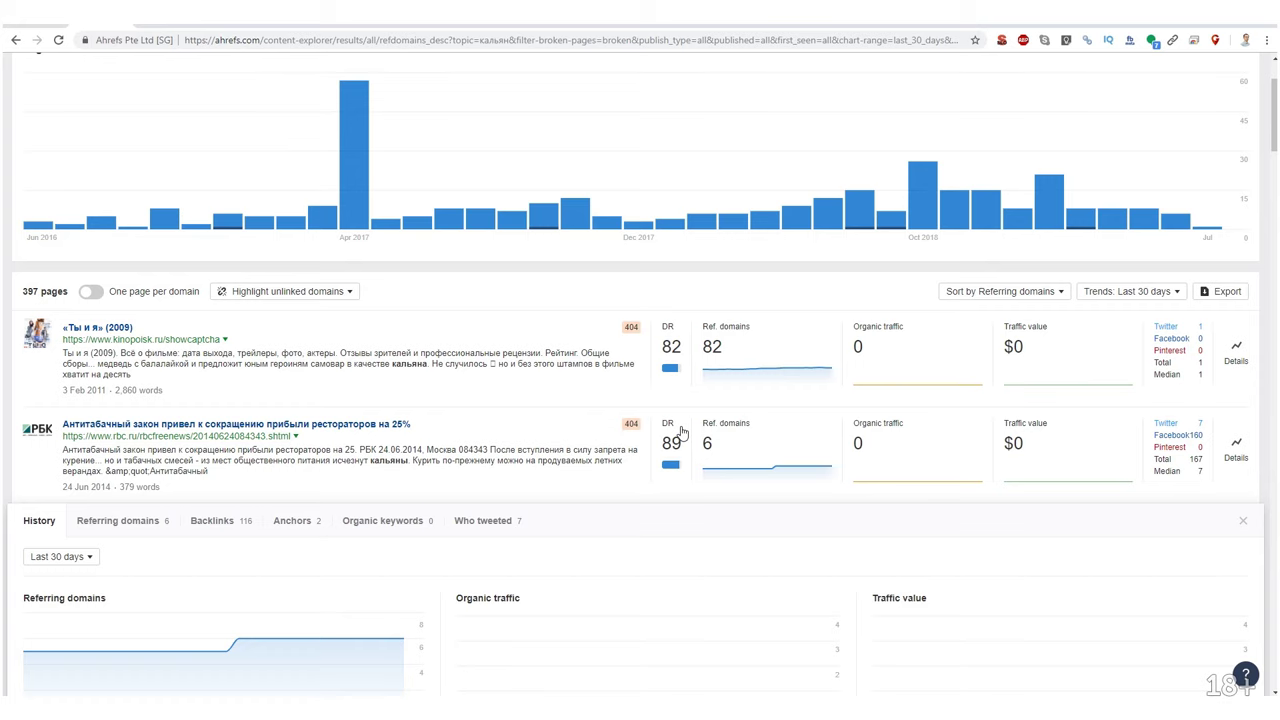
Display the backlinks of the broken rbc.ru anti-tobacco article and open its full backlinks report in Site Explorer.
left_click_drag(684, 452, 545, 587)
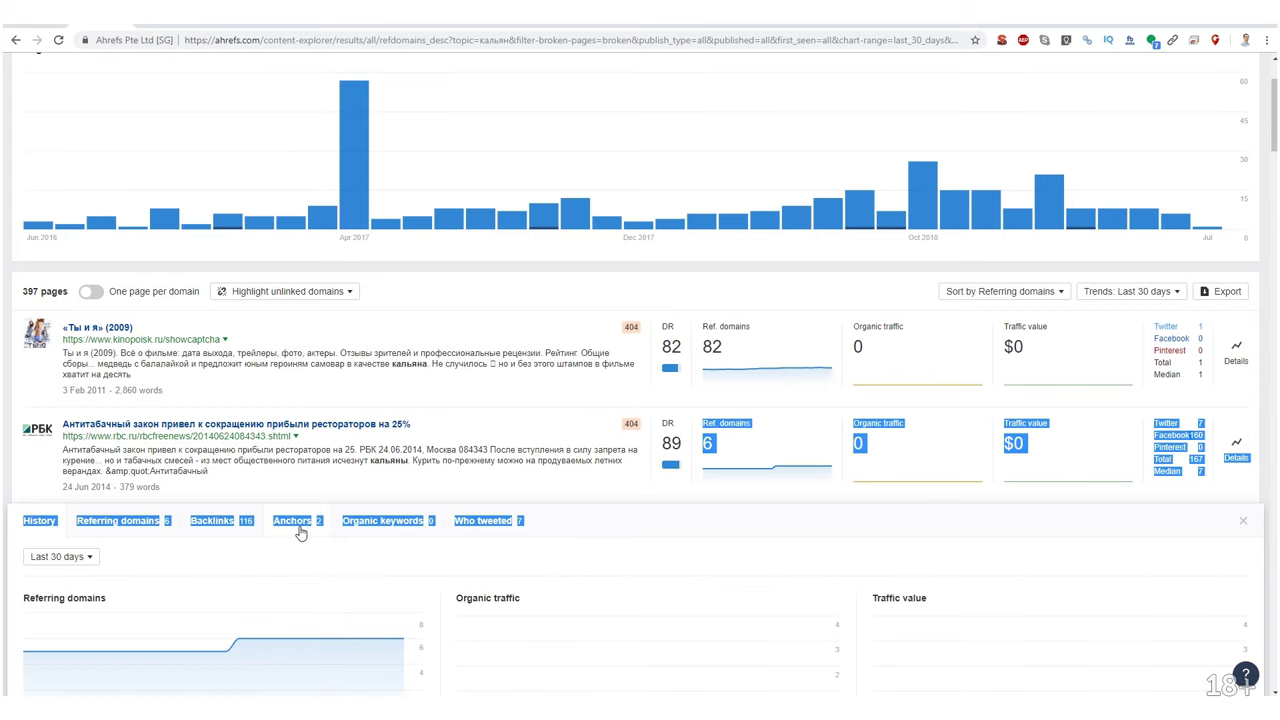
left_click(212, 526)
scroll(290, 510, "down", 3)
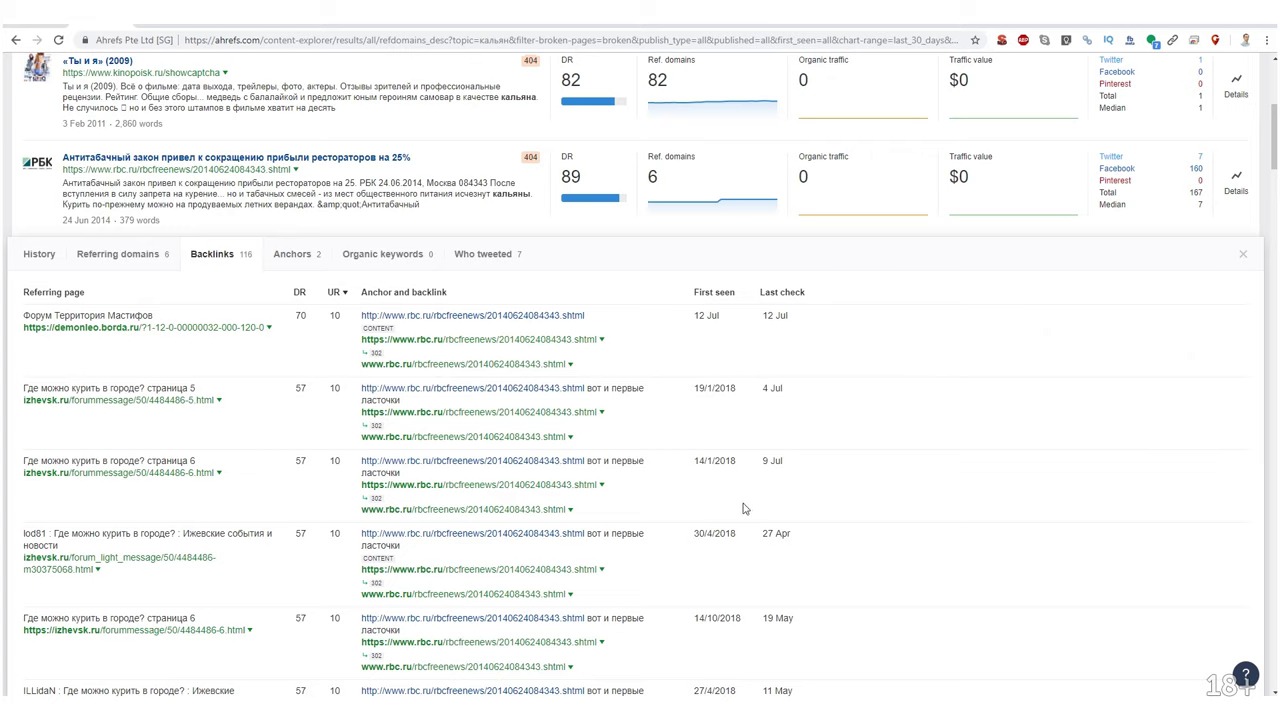
scroll(191, 549, "down", 10)
left_click(150, 499)
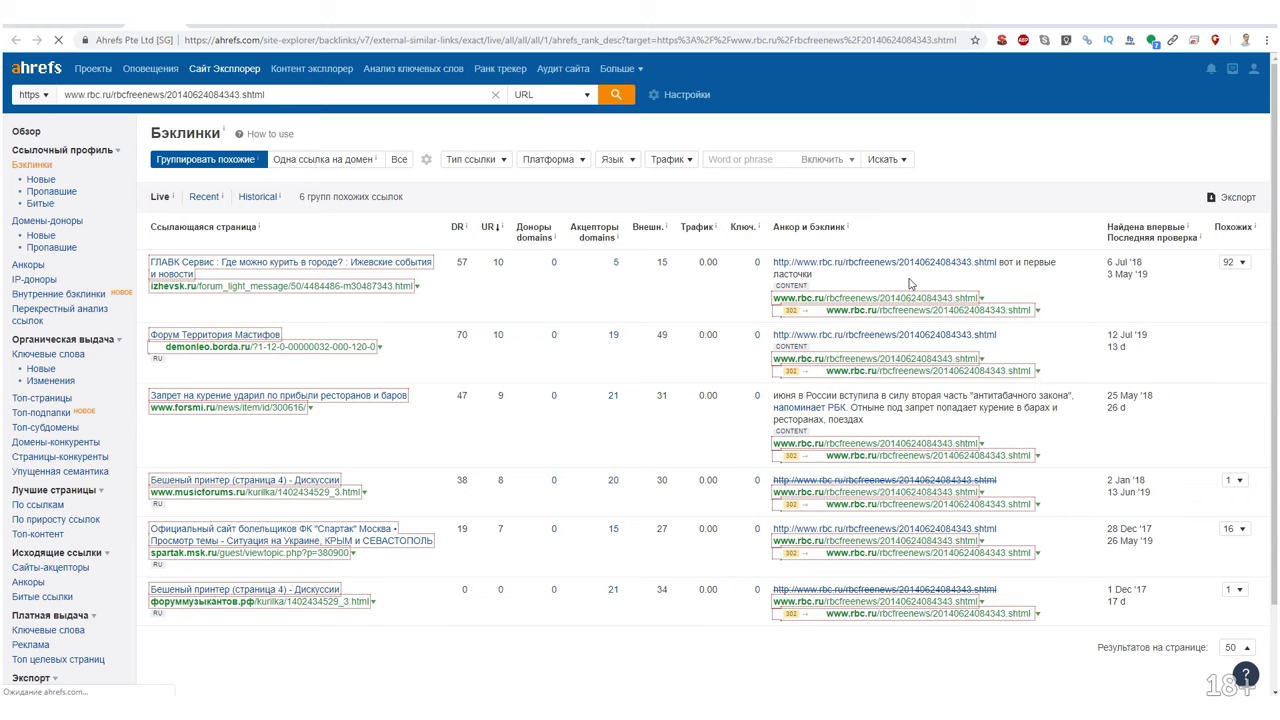
Start a full CSV export of the rbc.ru page's backlinks in the Microsoft Excel (UTF-16) format.
left_click(1232, 197)
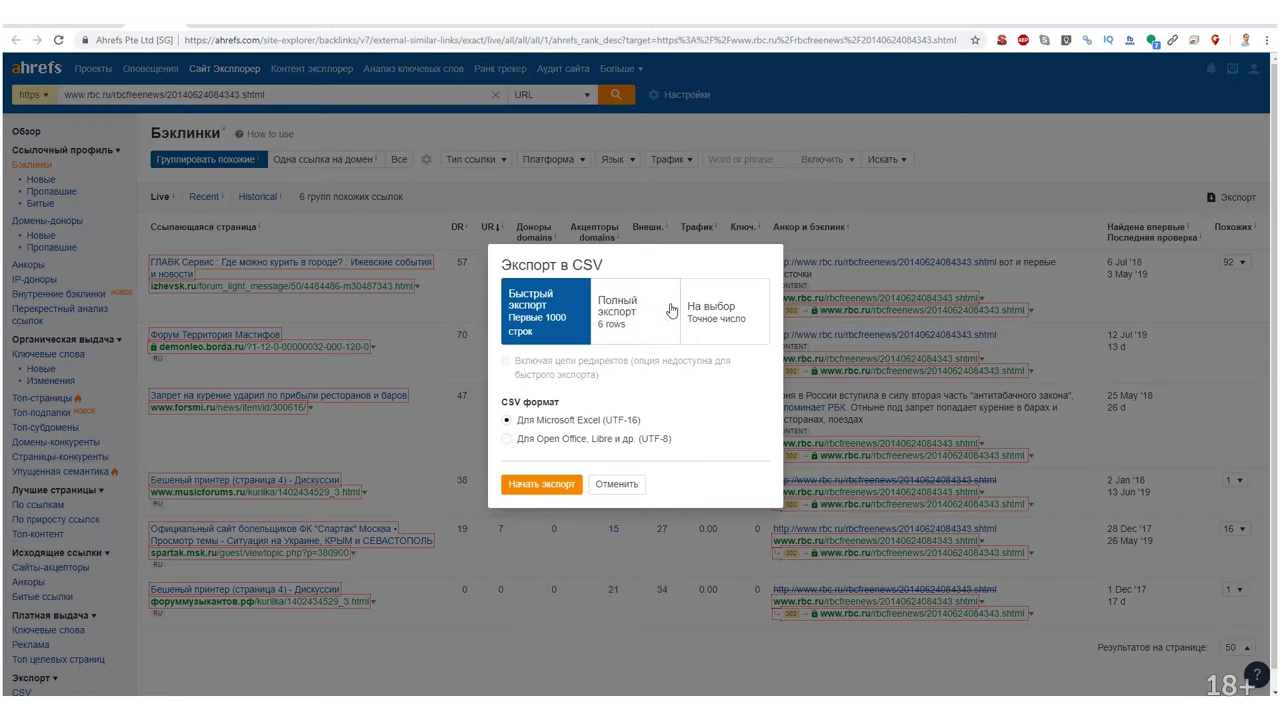
left_click(620, 305)
left_click(540, 490)
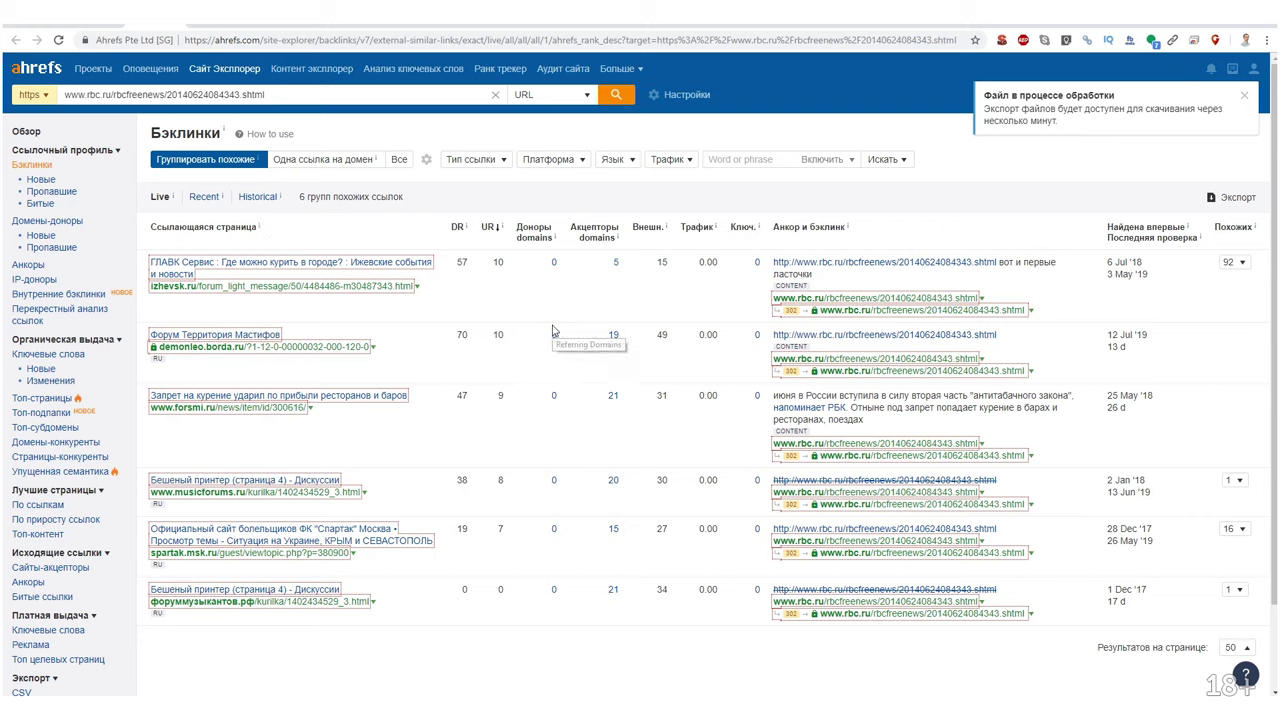
Load seoquick.com.ua/converting-urls-to-domains/ in the tab holding the rbc.ru 404 page.
left_click(212, 30)
left_click(290, 40)
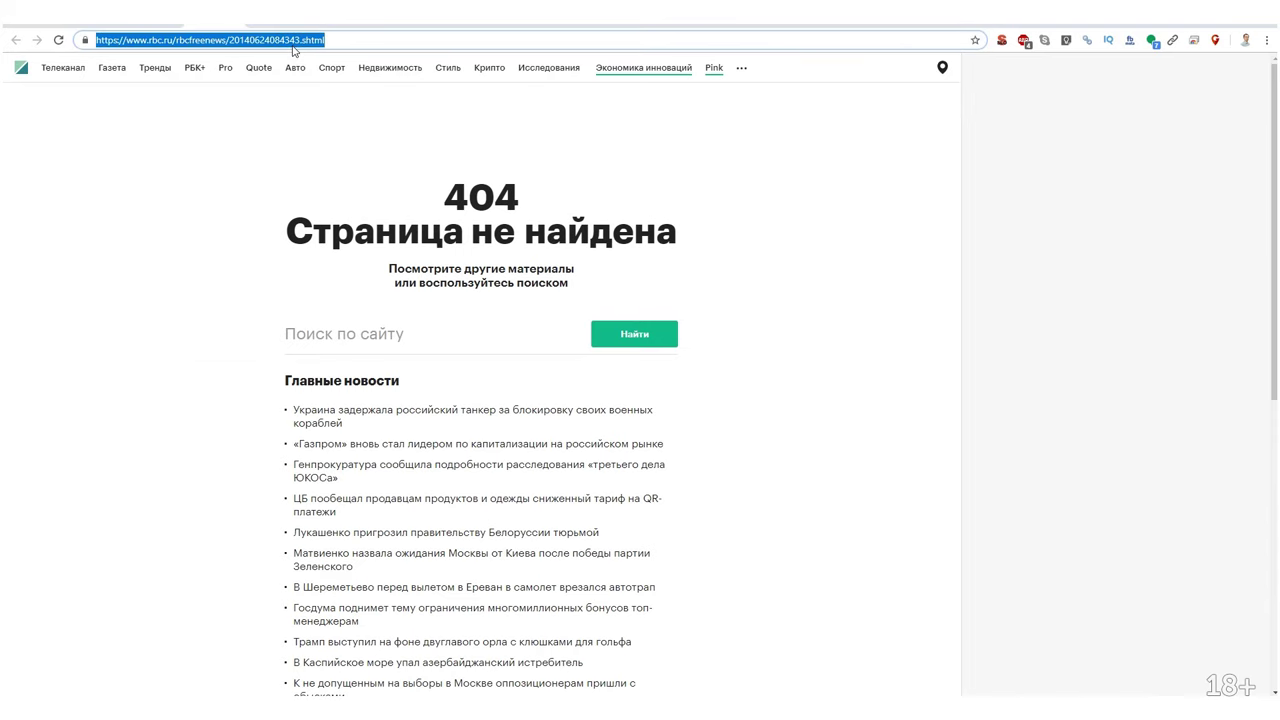
type("s")
key("BackSpace")
type("seoquick.com.ua")
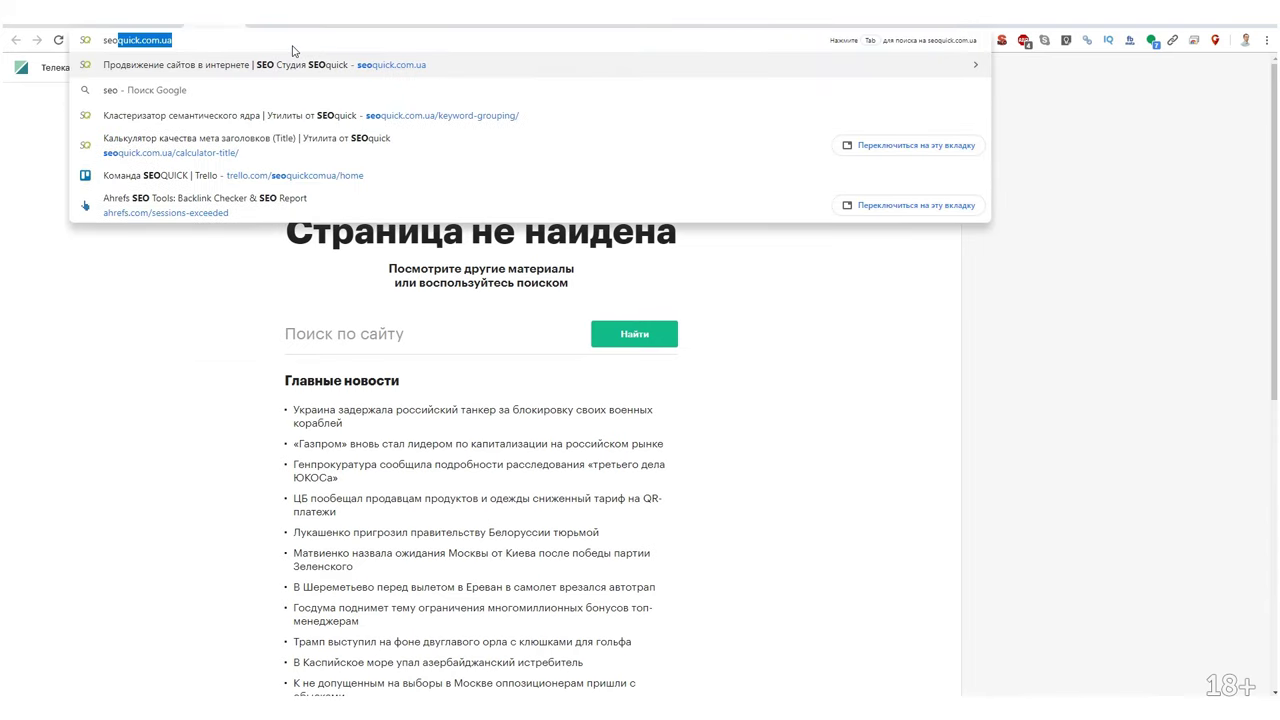
key("Right")
type("/c")
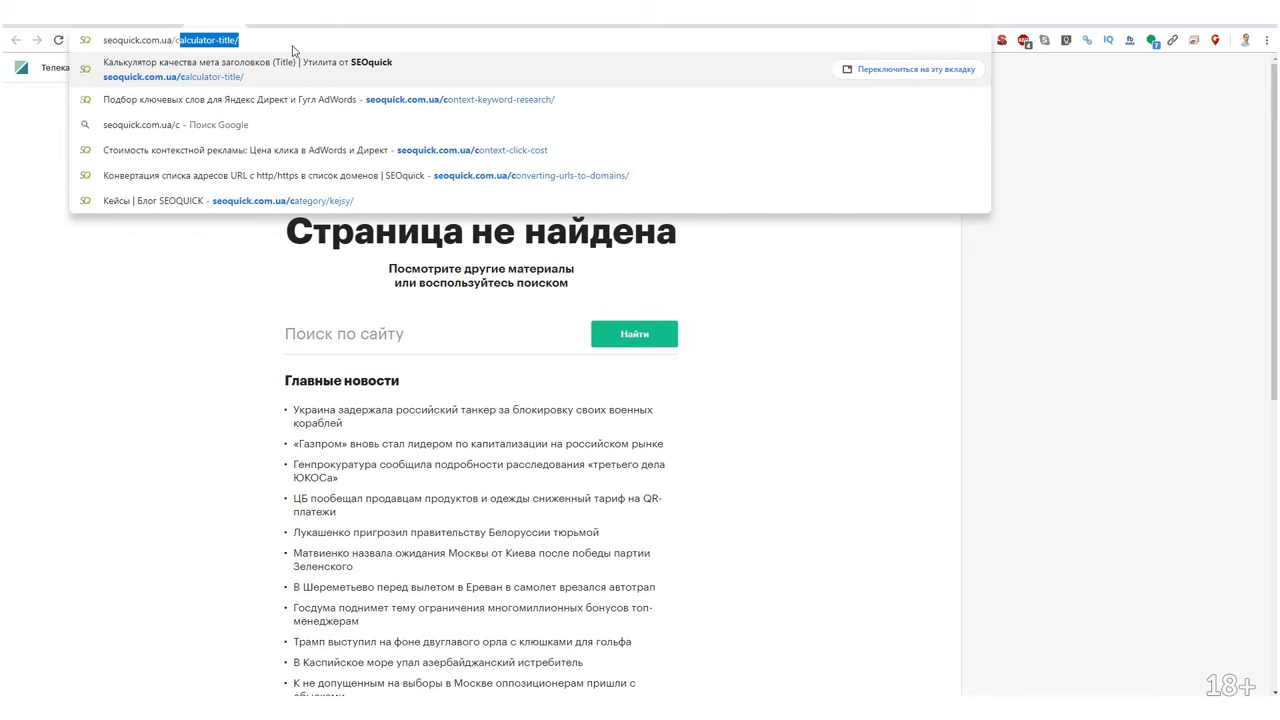
key("Down")
key("Down")
key("Down")
key("Down")
key("Return")
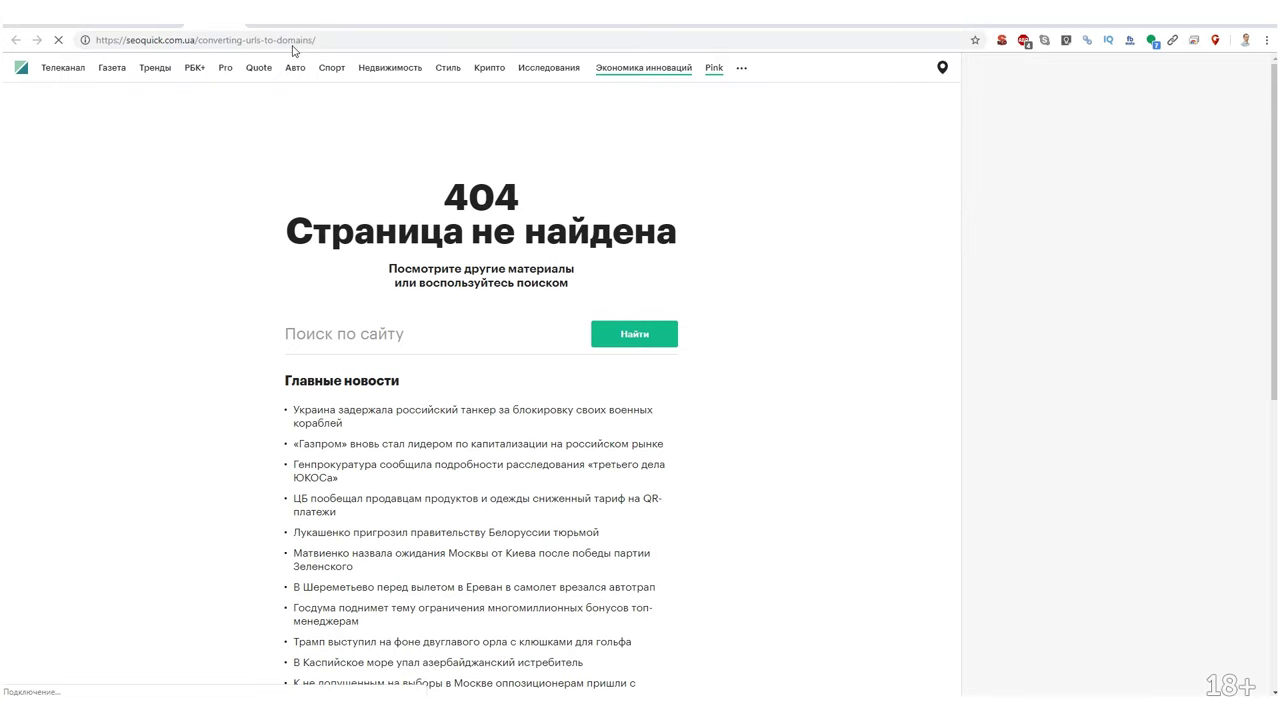
left_click(163, 29)
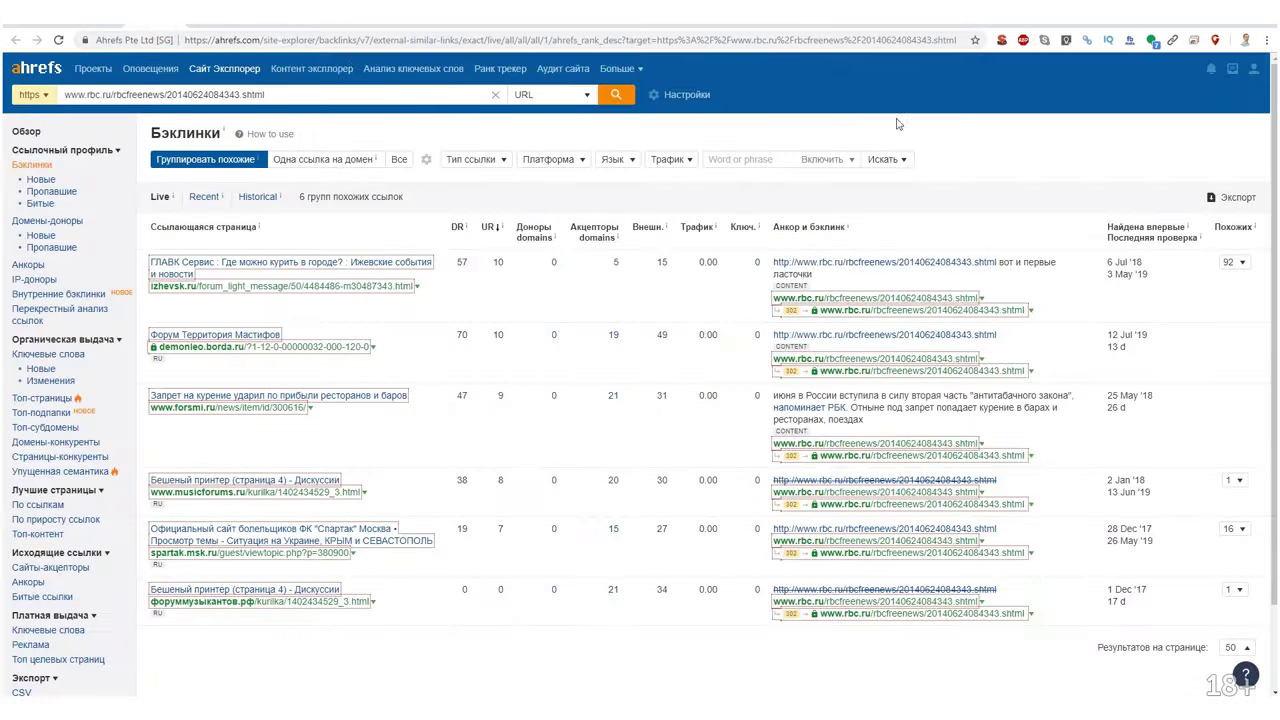
left_click(1233, 67)
left_click(1100, 120)
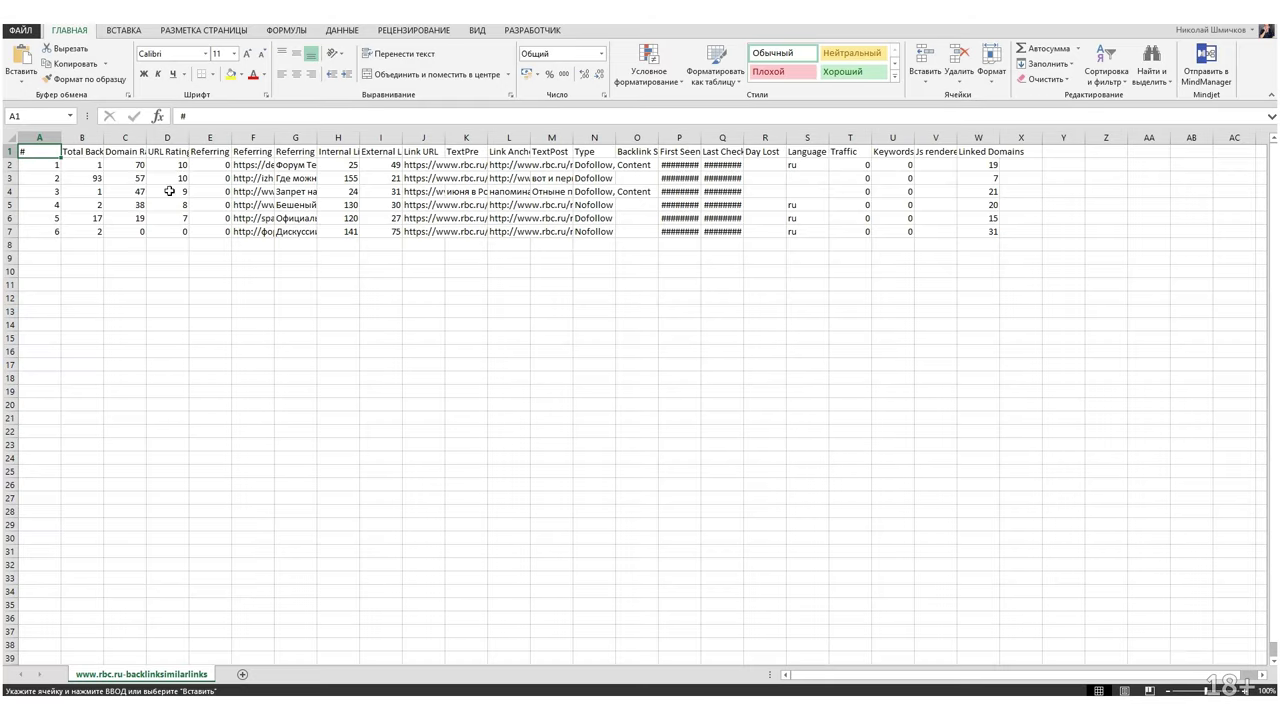
Copy the referring page URLs in cells F2:F7 and switch back to the Ahrefs page in Chrome.
left_click_drag(252, 164, 272, 235)
key("ctrl+c")
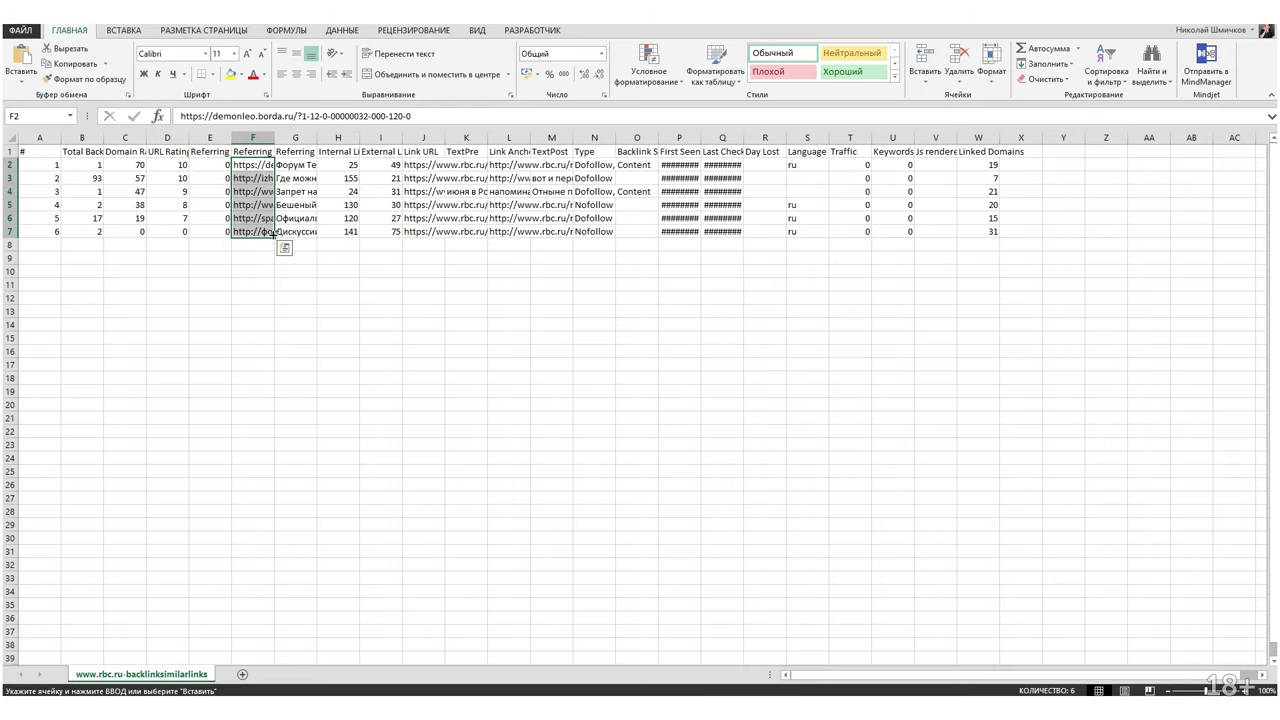
left_click(418, 324)
key("alt+Tab")
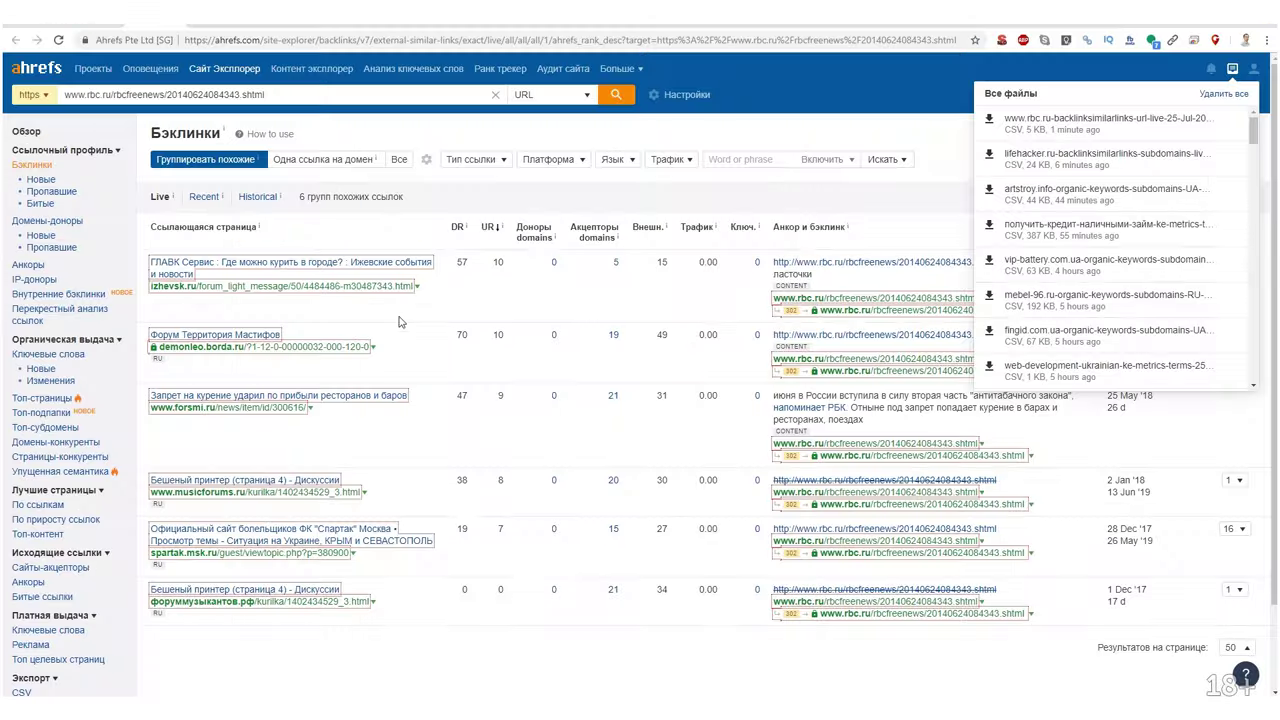
Paste the copied referring page URLs into the SEOquick converter, convert them to domains and select the resulting list.
left_click(205, 30)
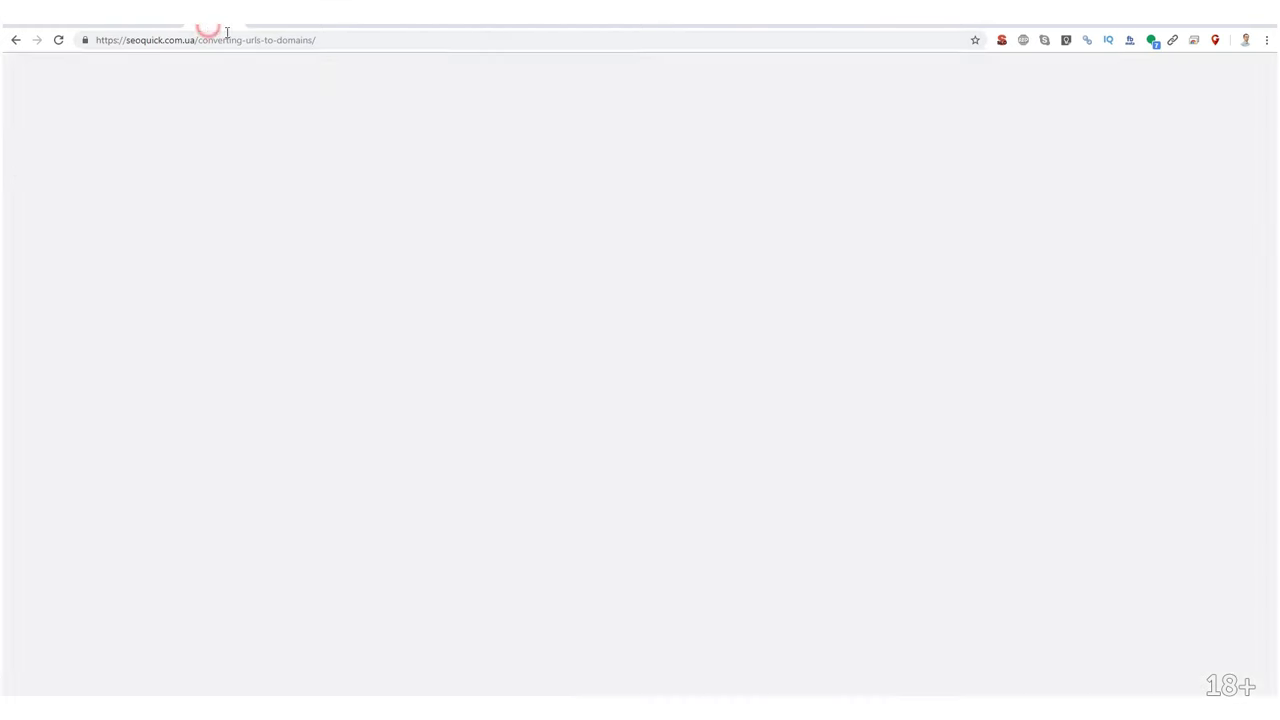
left_click(400, 310)
key("ctrl+v")
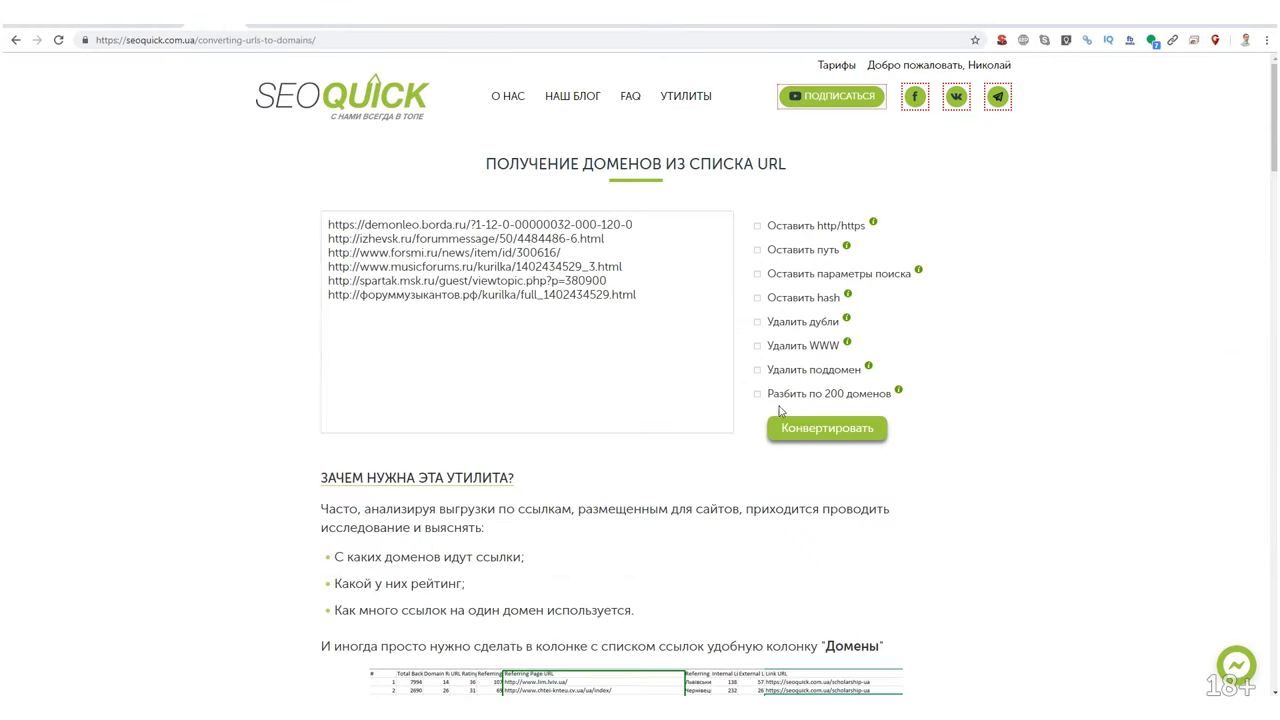
left_click(825, 428)
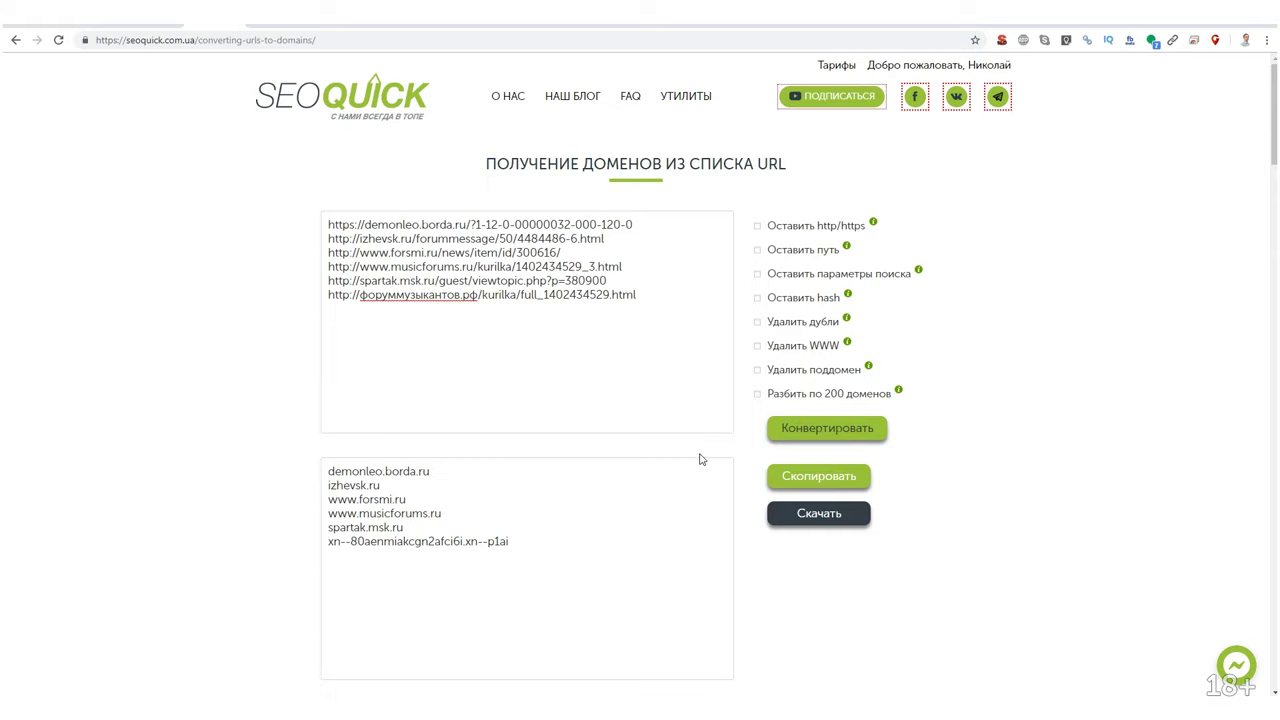
left_click_drag(530, 556, 270, 454)
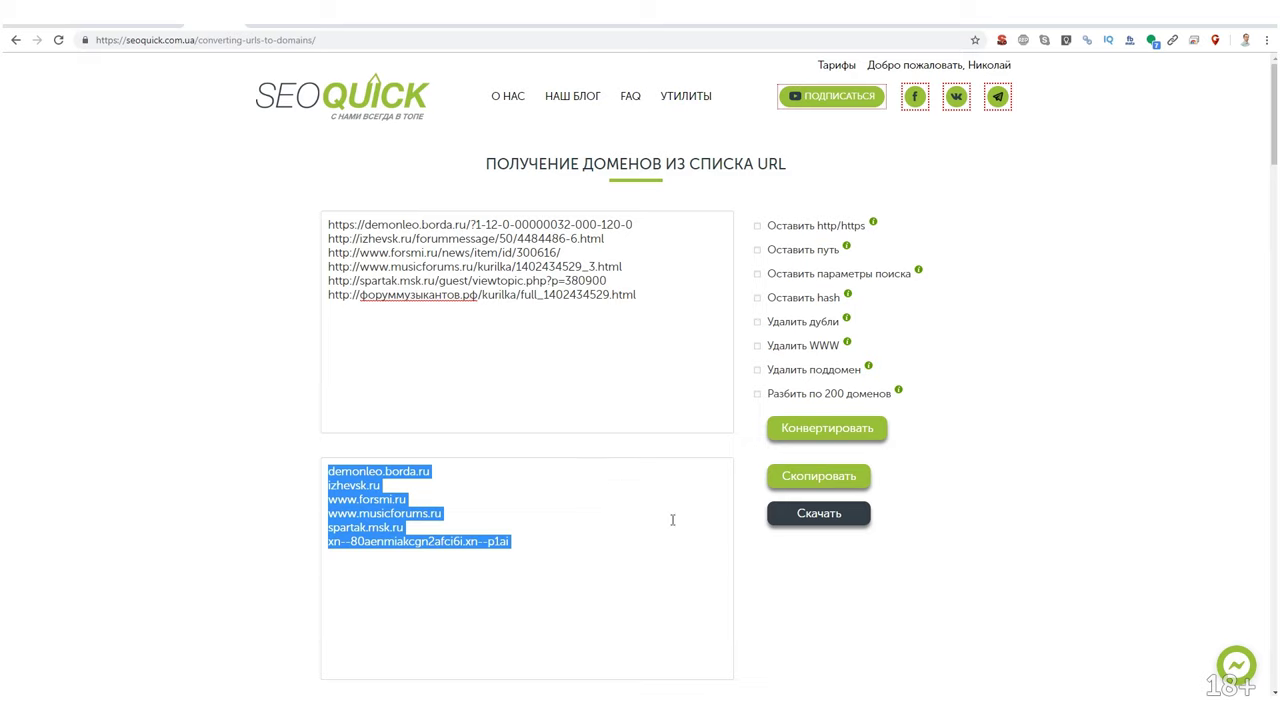
Copy the source URLs from the converter and sign back in to Ahrefs with the prefilled account details.
left_click_drag(656, 297, 274, 189)
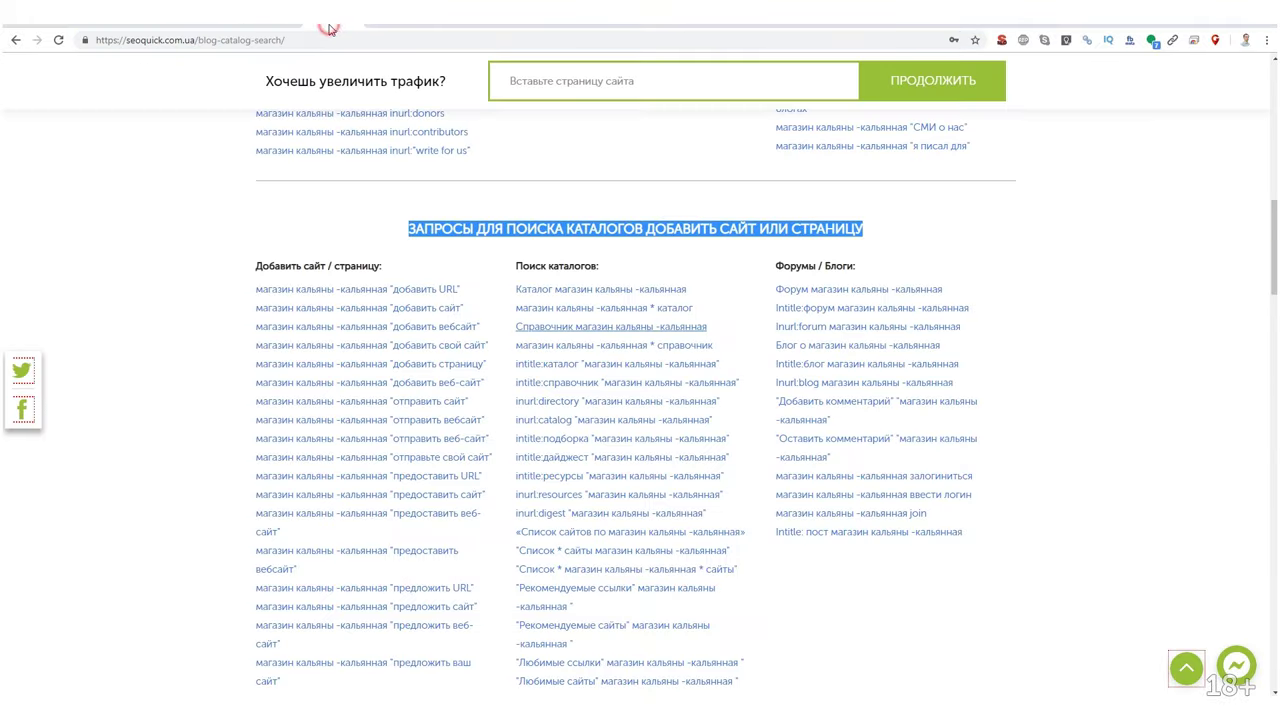
scroll(640, 200, "up", 3)
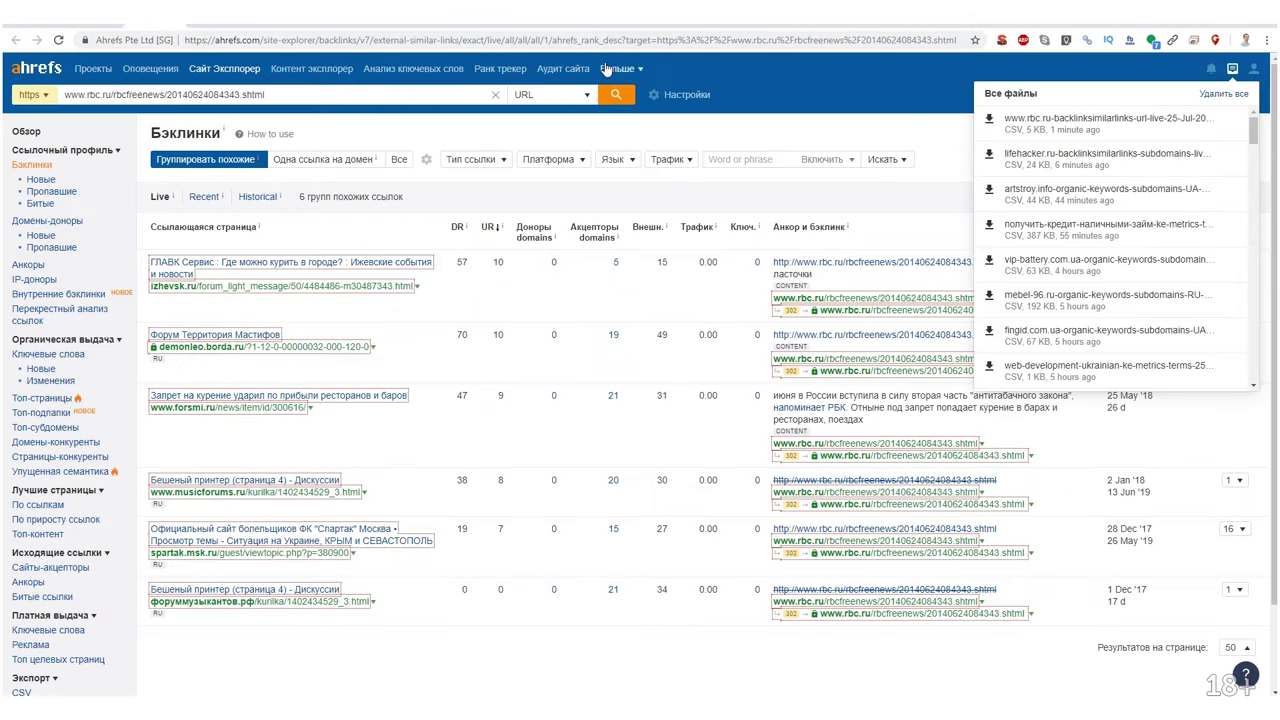
left_click(606, 68)
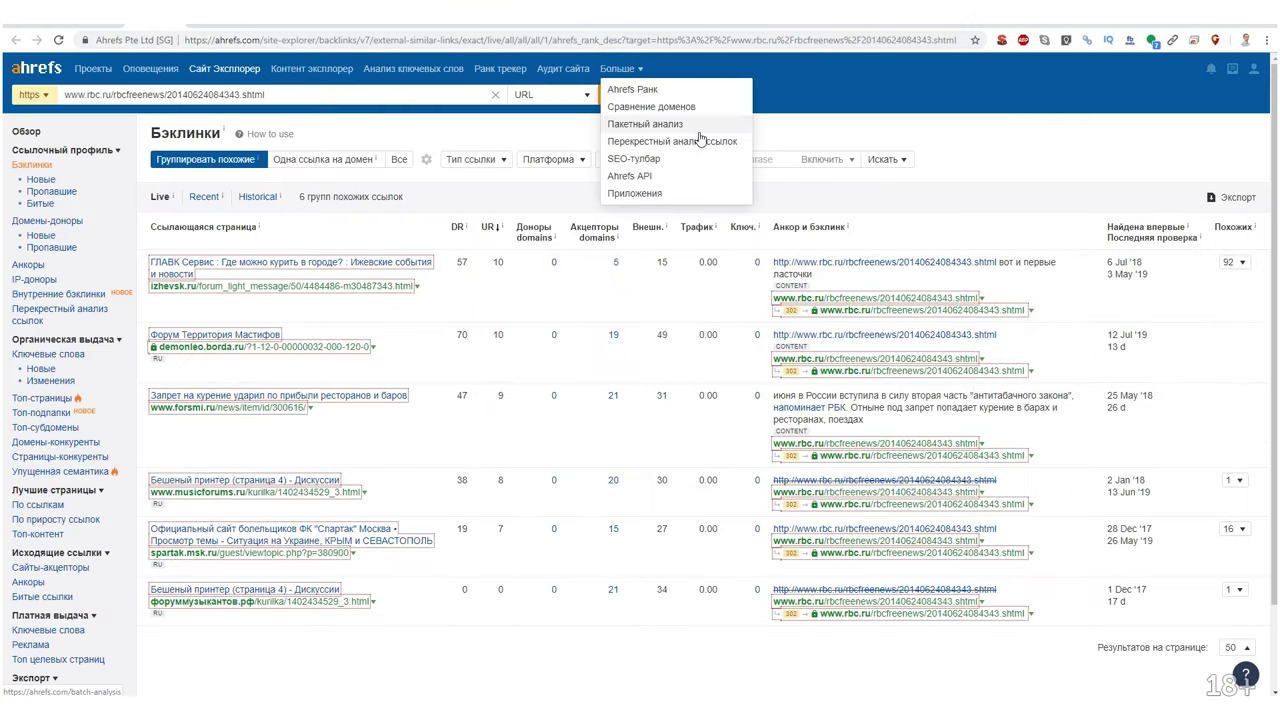
left_click(695, 141)
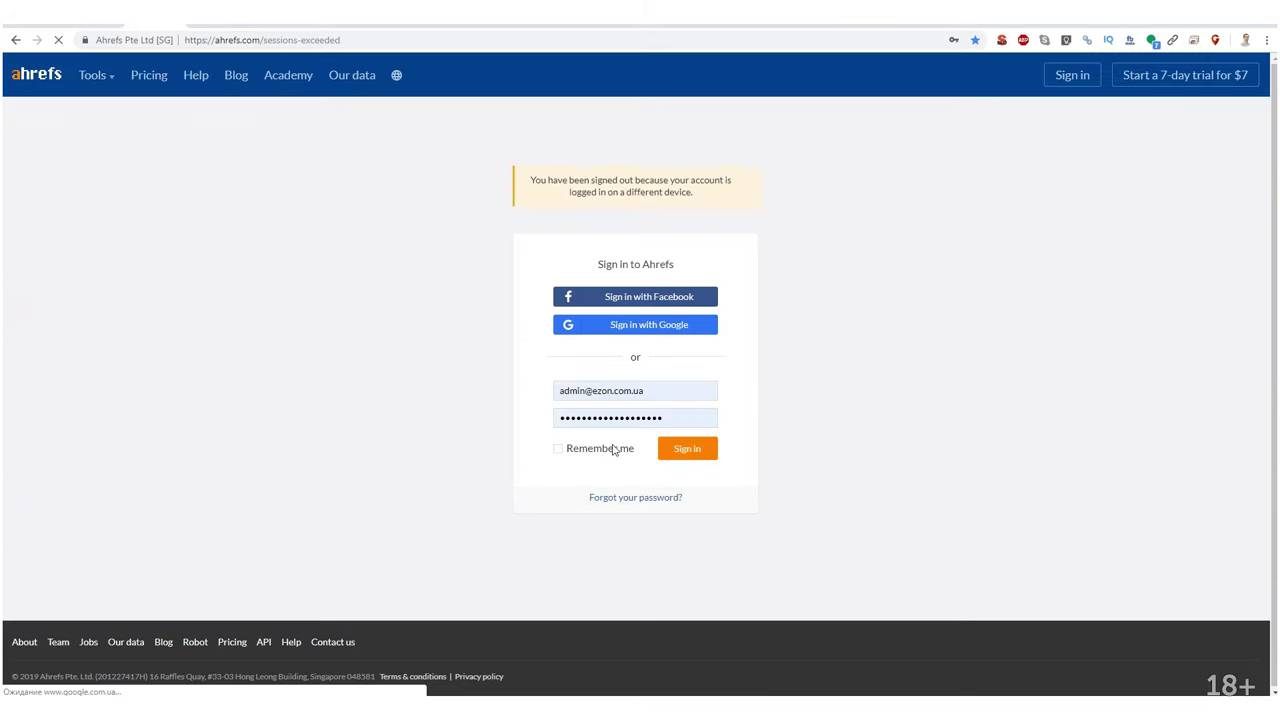
left_click(605, 448)
left_click(690, 452)
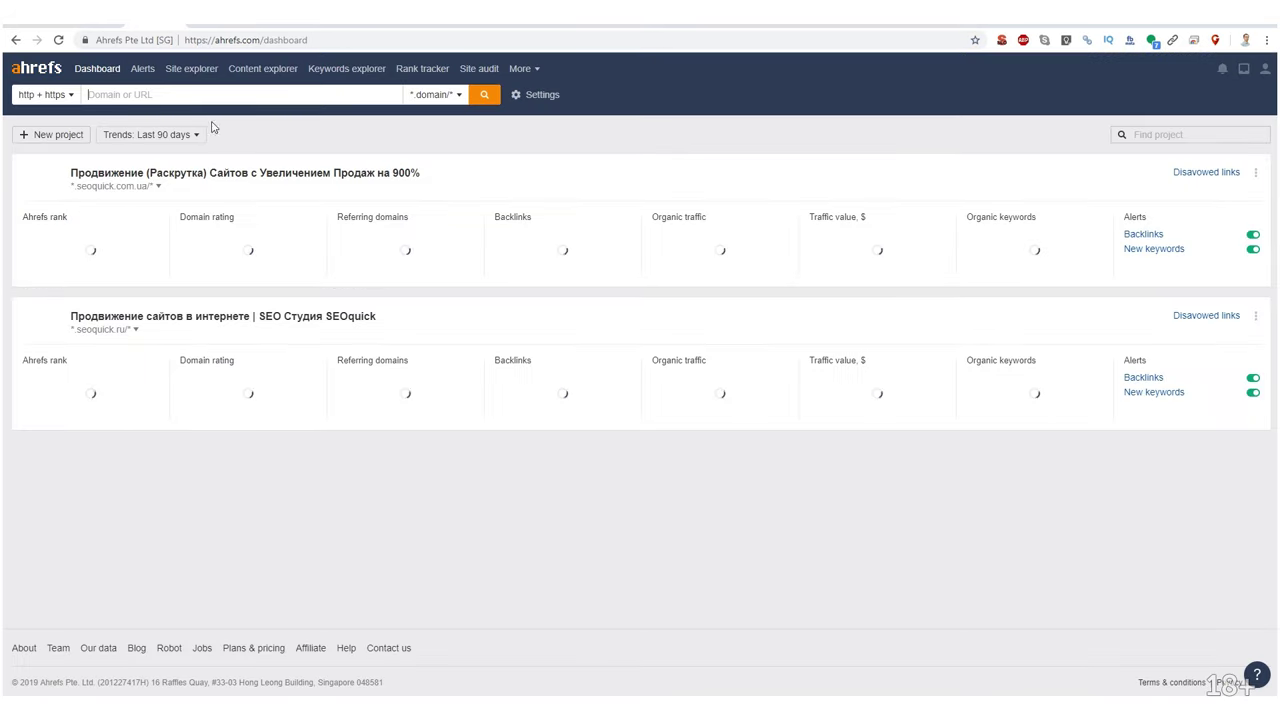
Run an Ahrefs batch analysis of the copied referring page URLs and highlight the results table.
left_click(522, 68)
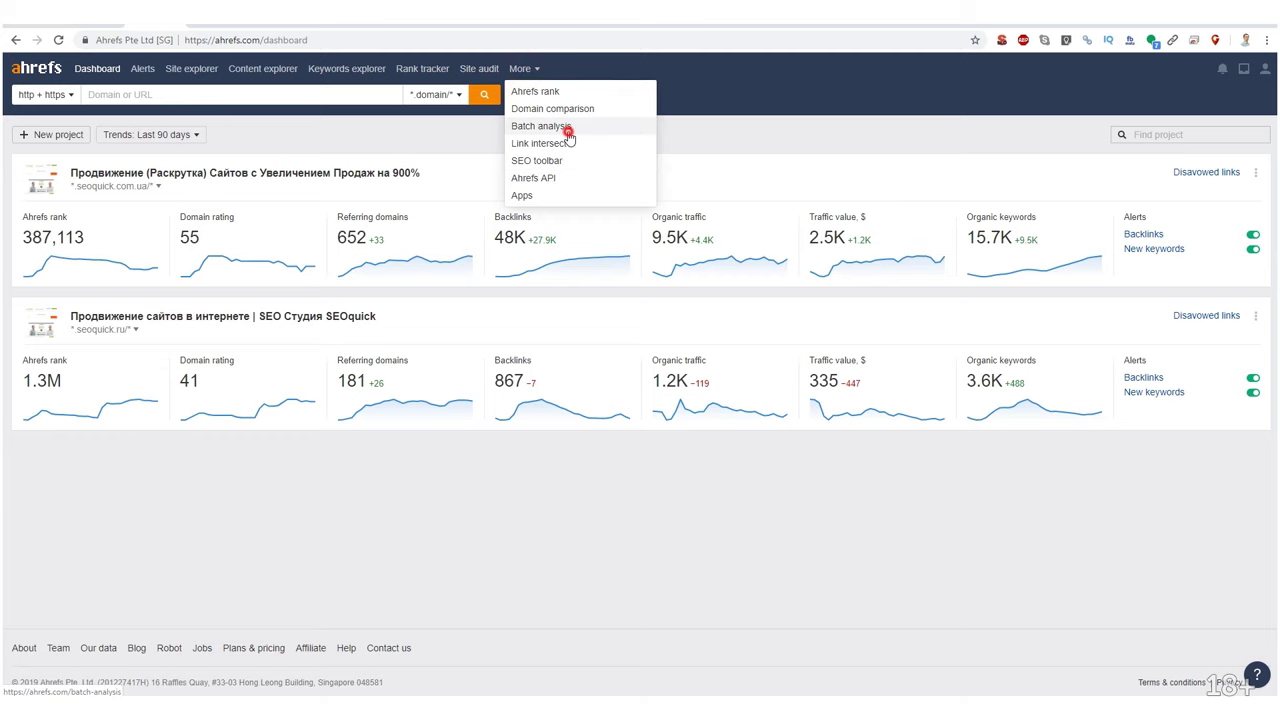
left_click(565, 127)
key("ctrl+v")
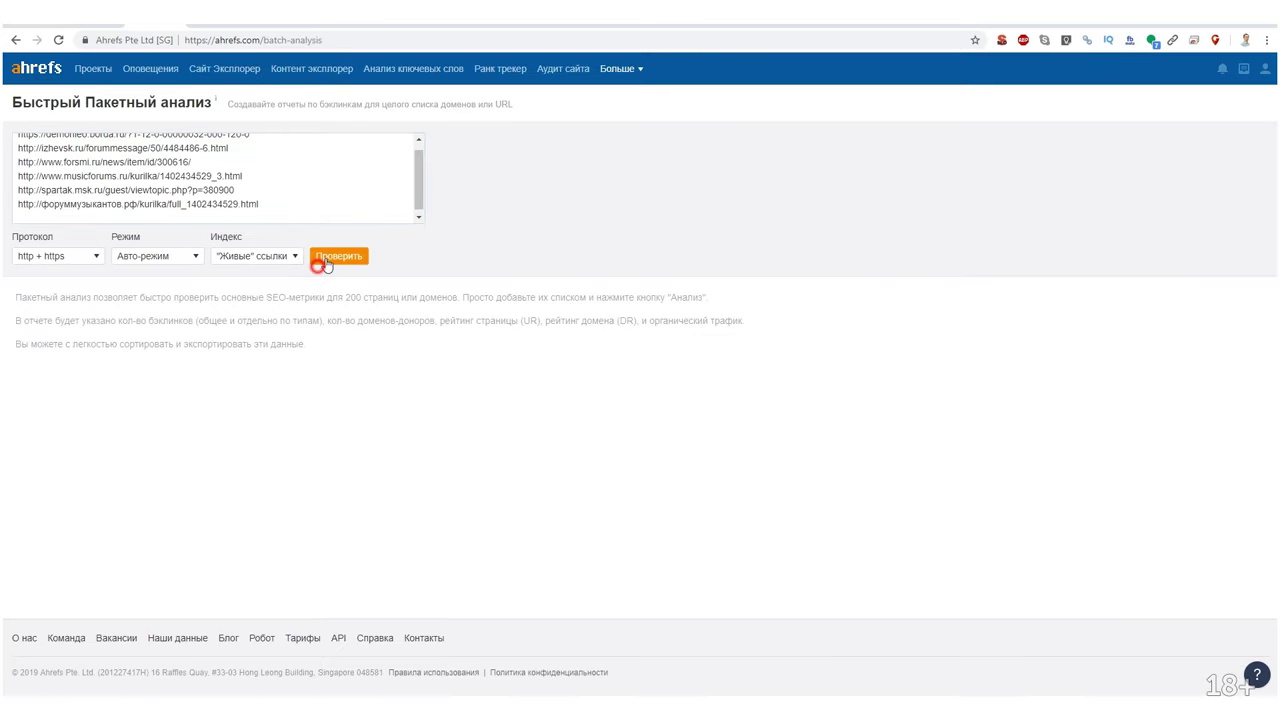
left_click(330, 256)
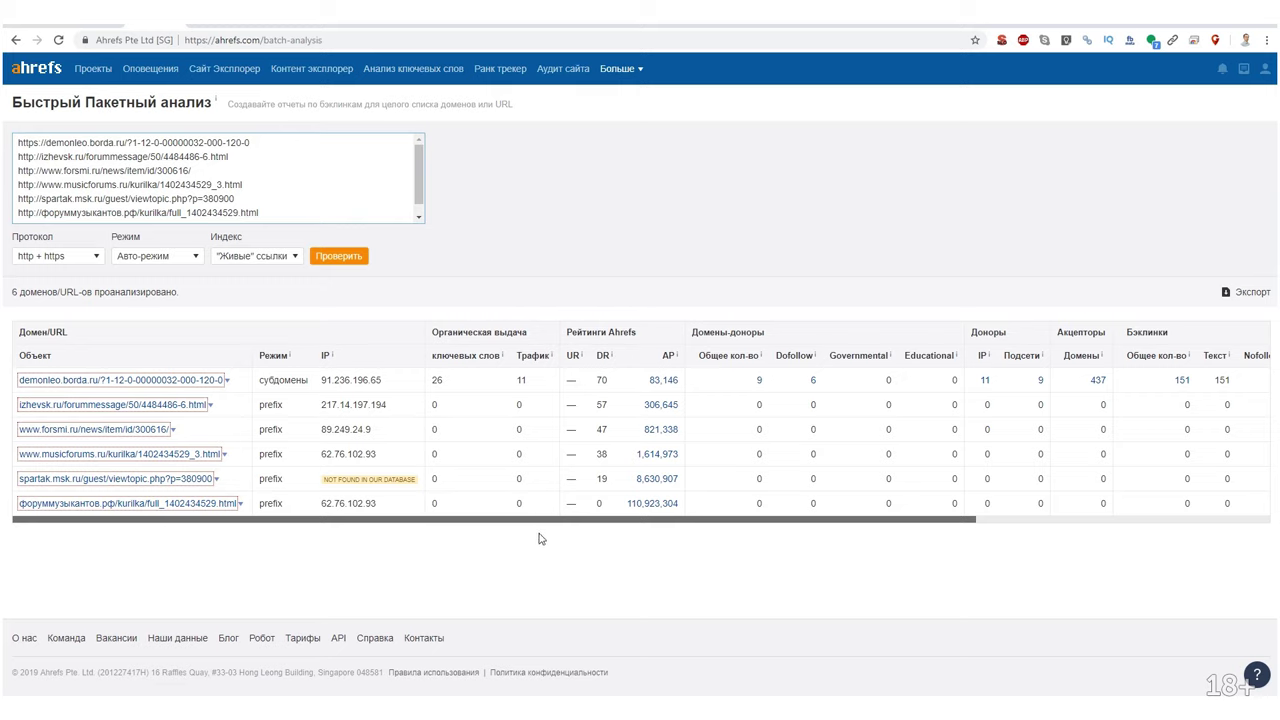
left_click_drag(551, 519, 18, 332)
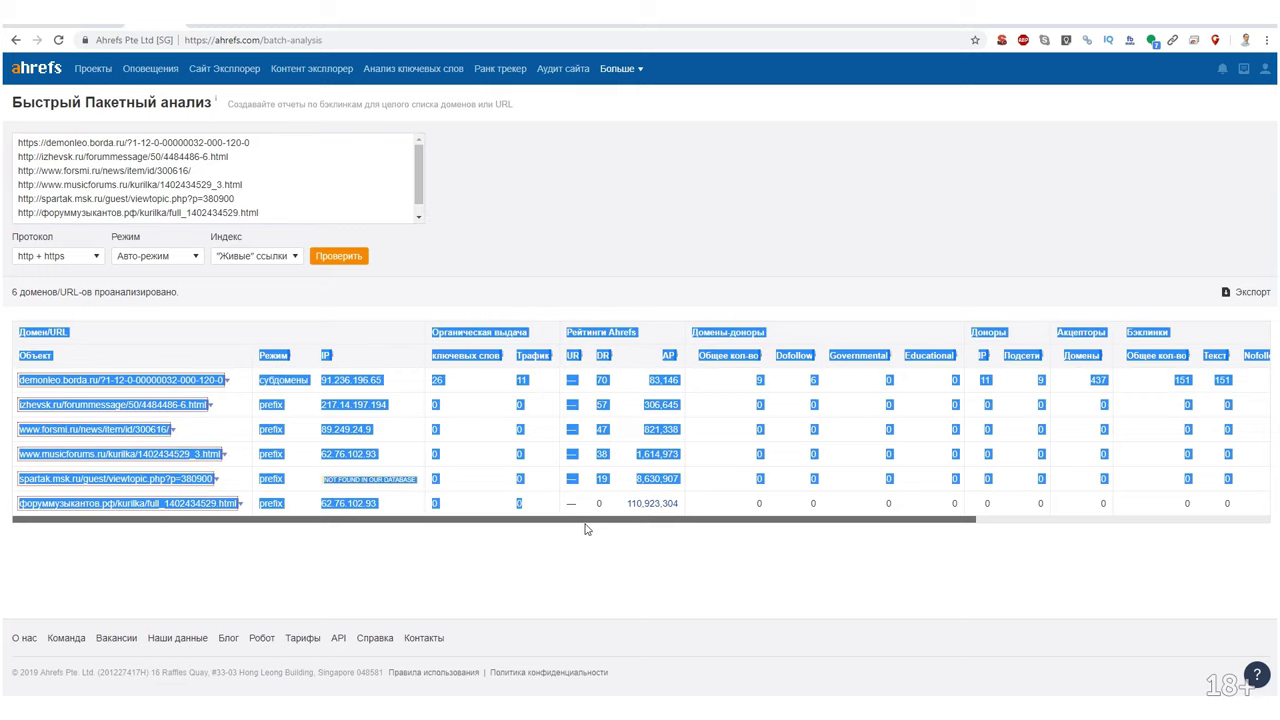
left_click(175, 322)
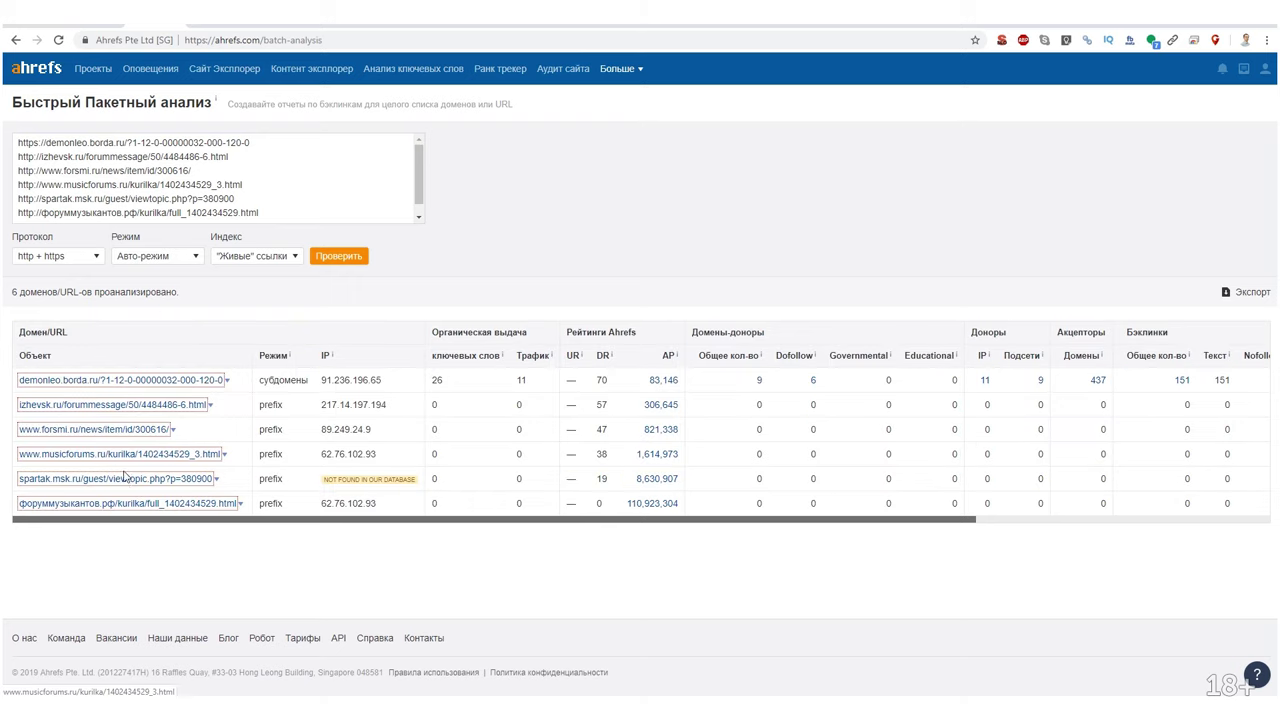
Open the demonleo.borda.ru referring page from the batch analysis results and look through its forum thread.
left_click(193, 381)
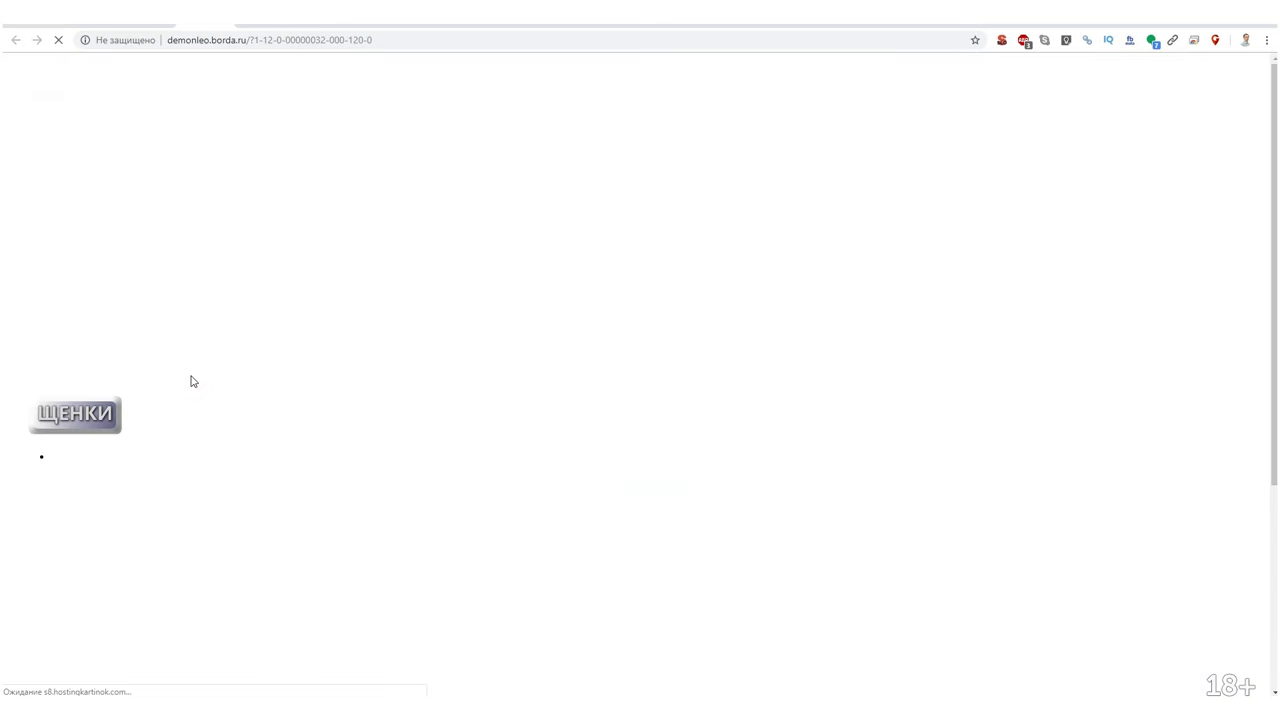
scroll(418, 501, "down", 8)
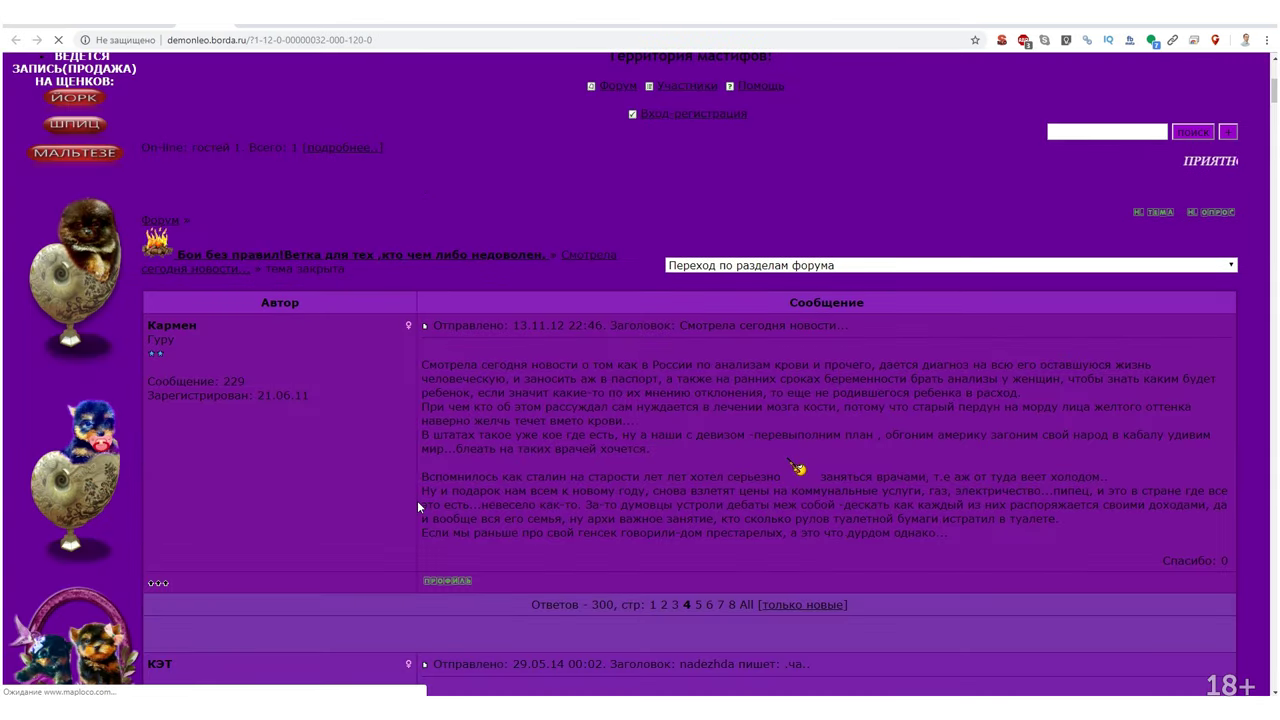
scroll(418, 501, "down", 15)
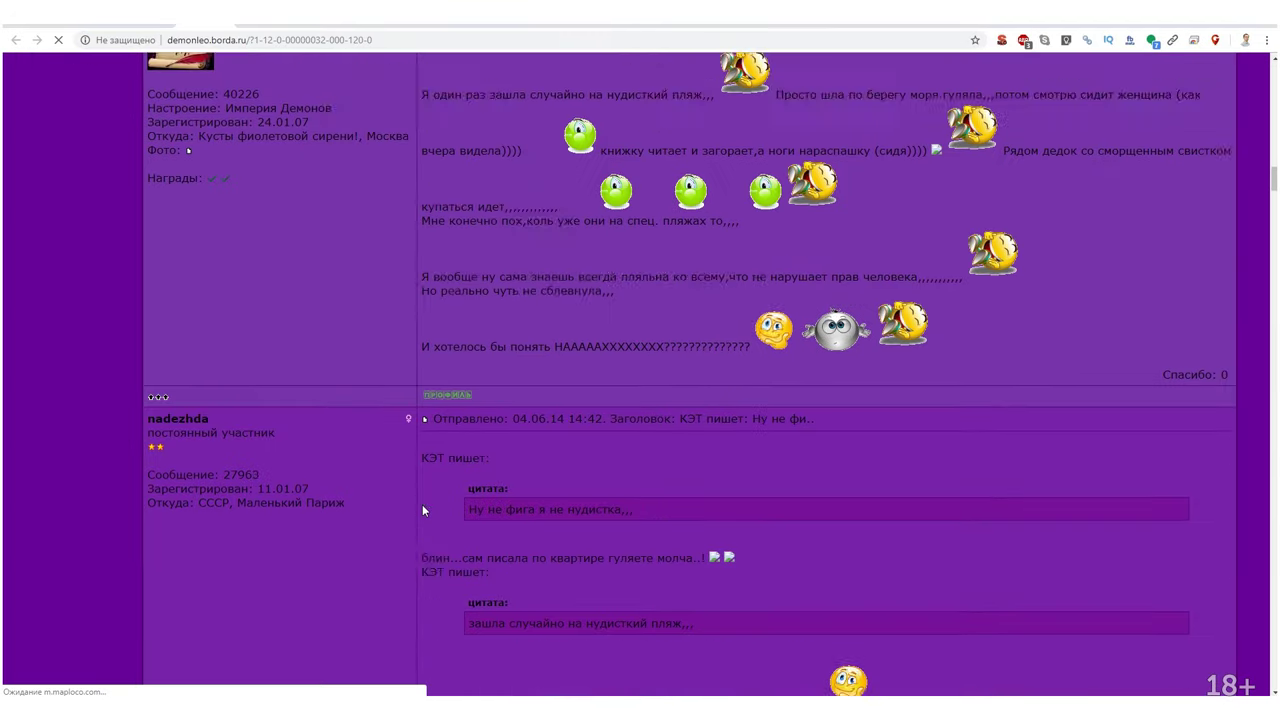
scroll(427, 505, "up", 10)
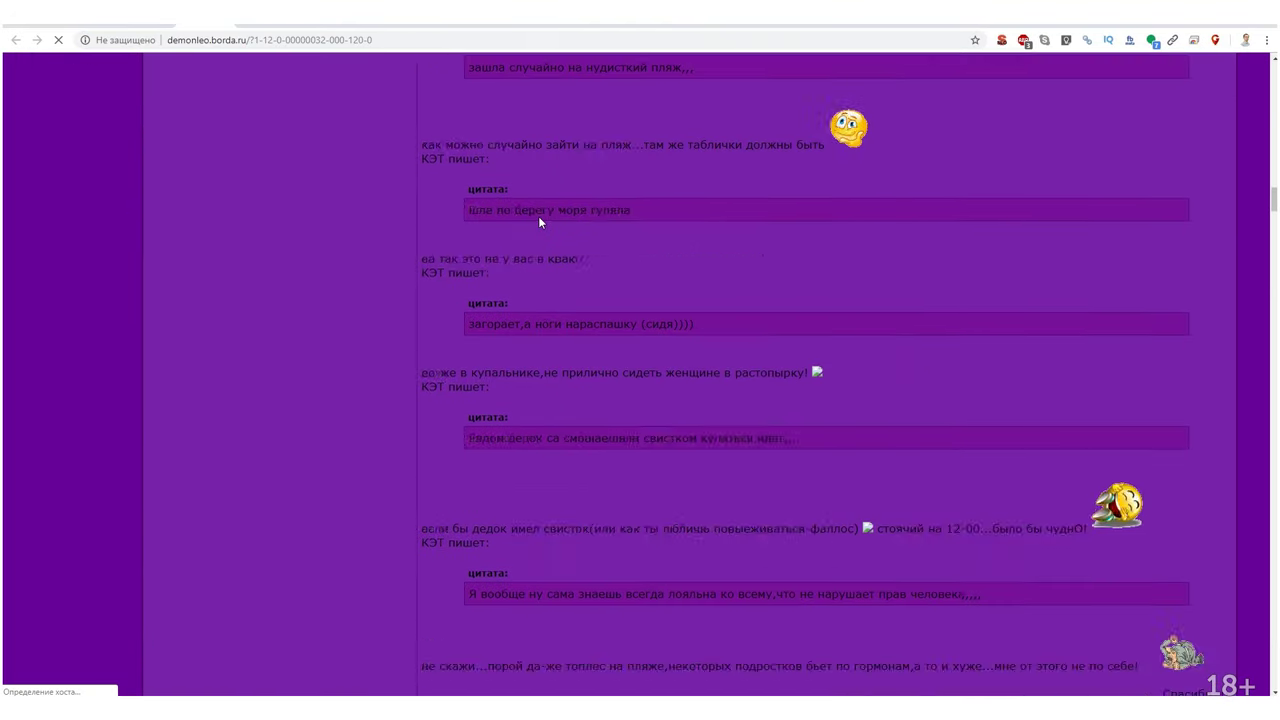
scroll(526, 211, "up", 15)
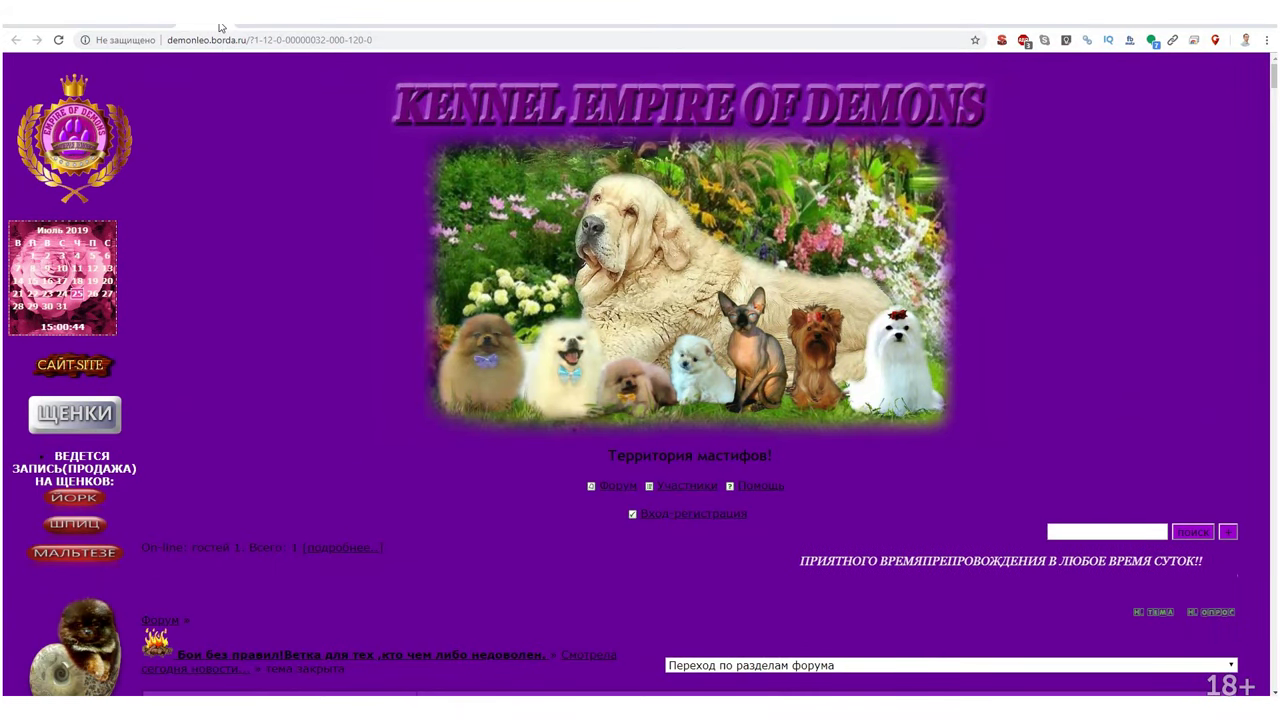
left_click(220, 27)
Return to the Content Explorer results for кальян and look through the broken pages below the rbc.ru backlinks.
left_click(122, 28)
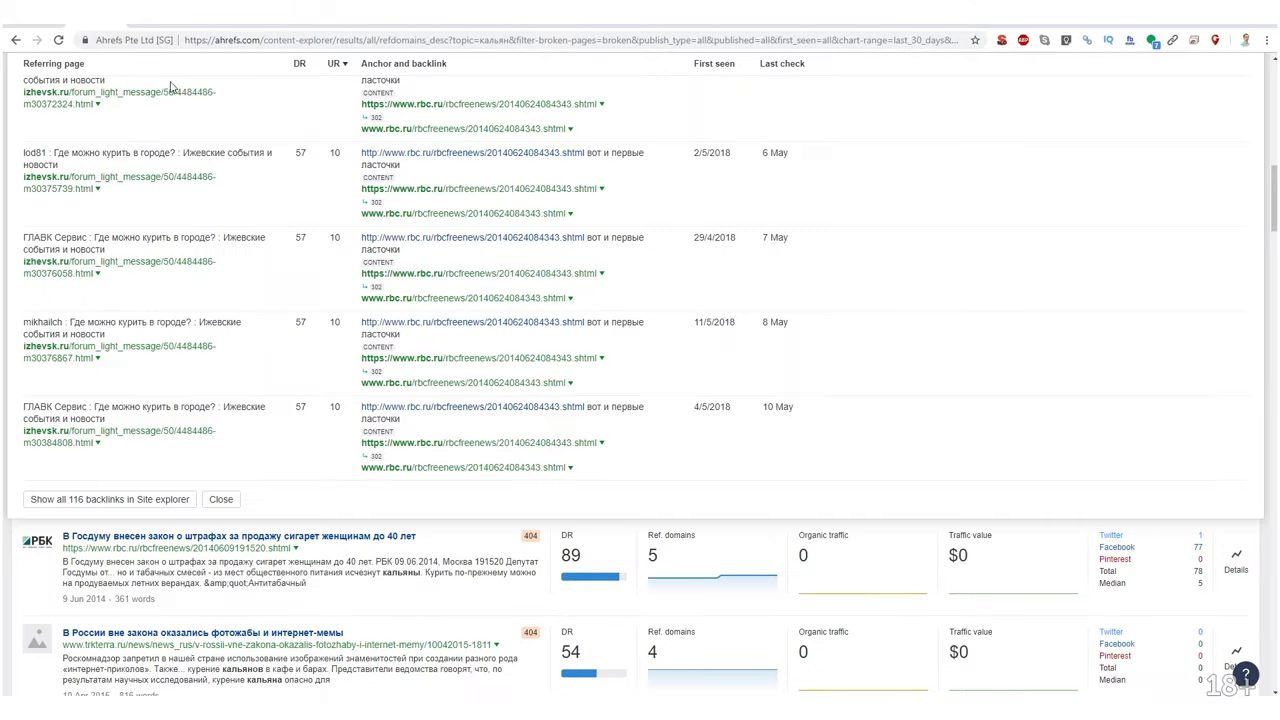
scroll(243, 380, "down", 6)
scroll(243, 378, "up", 4)
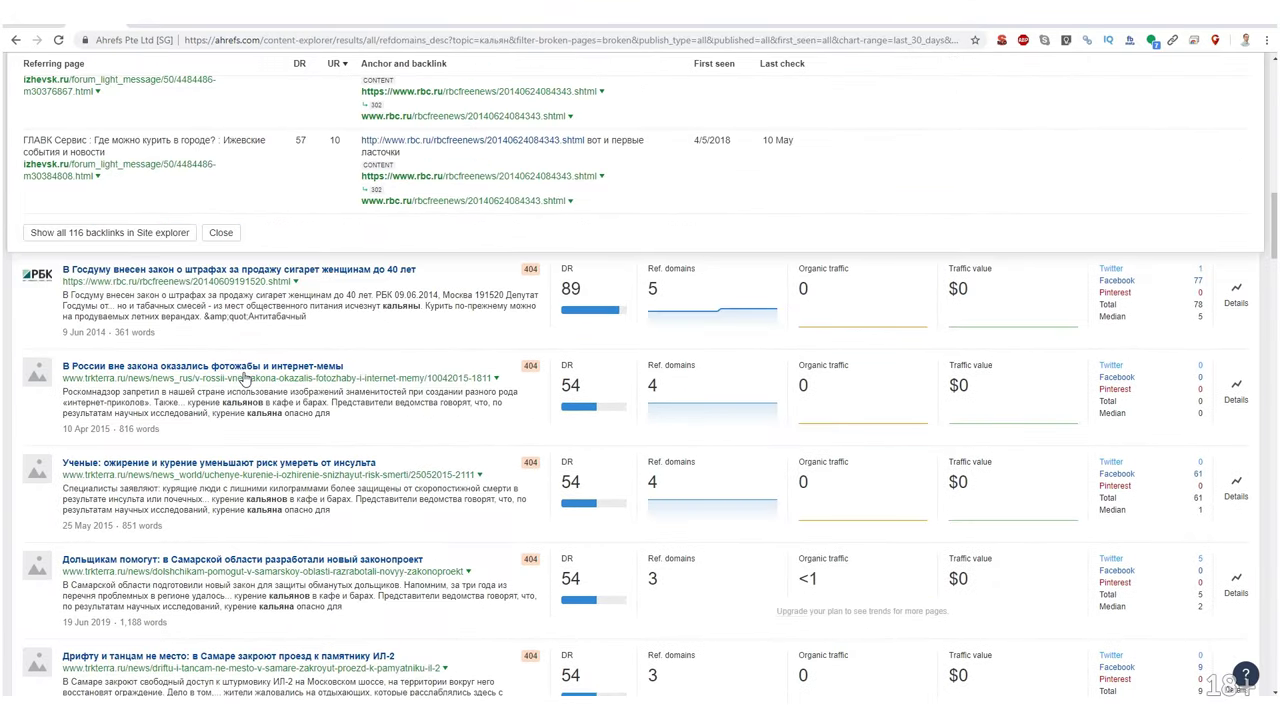
scroll(243, 378, "down", 2)
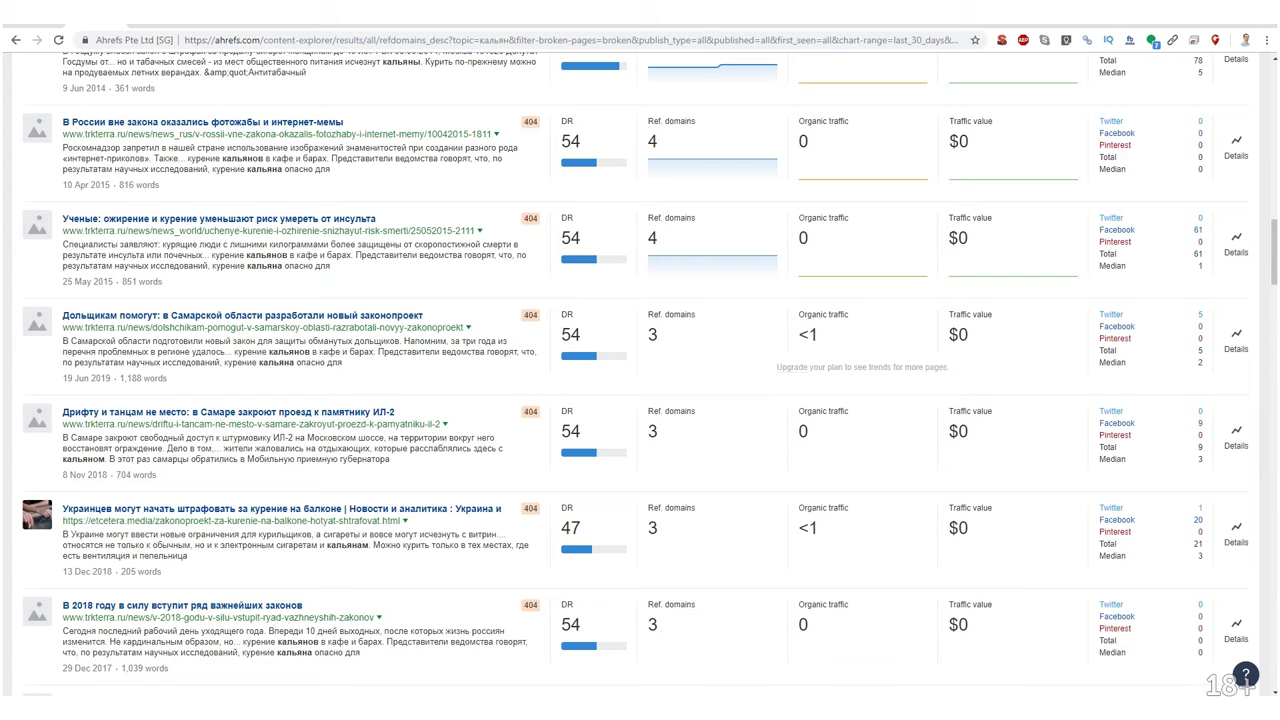
Review the «Пример ссылочной стратегии» slide in the LightShot window and return to the Ahrefs browser window.
mouse_move(377, 710)
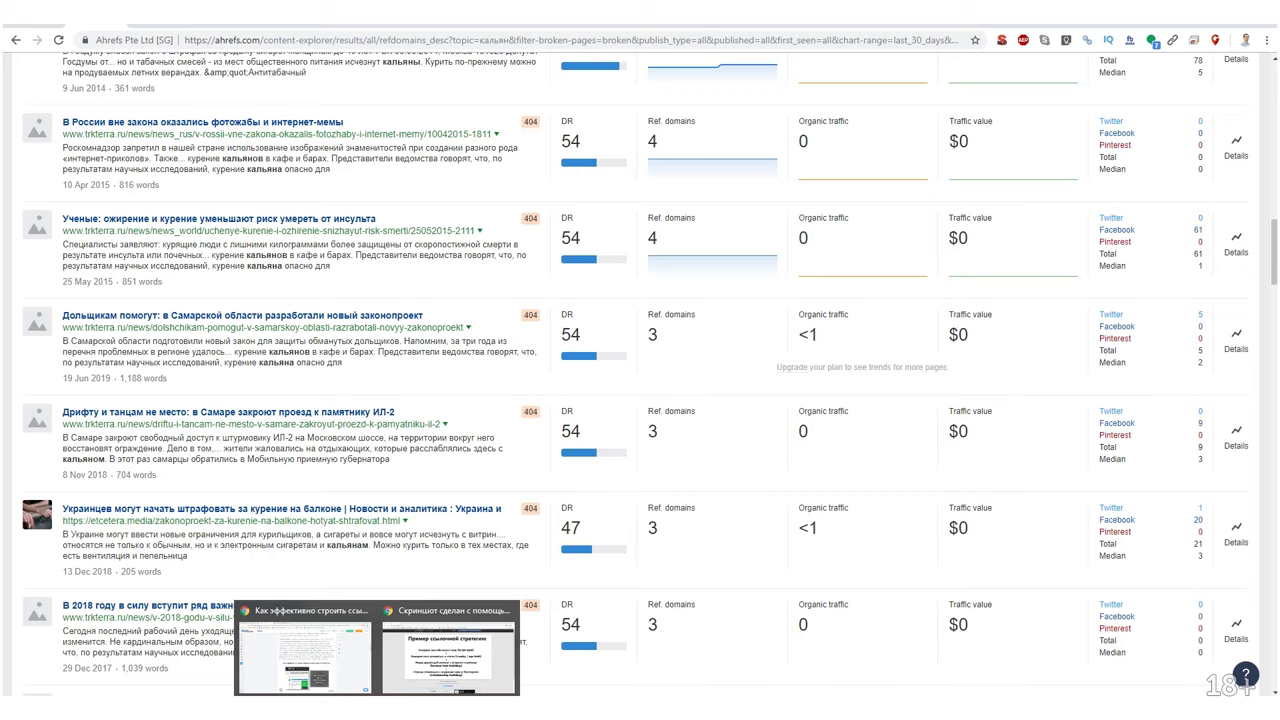
left_click(425, 660)
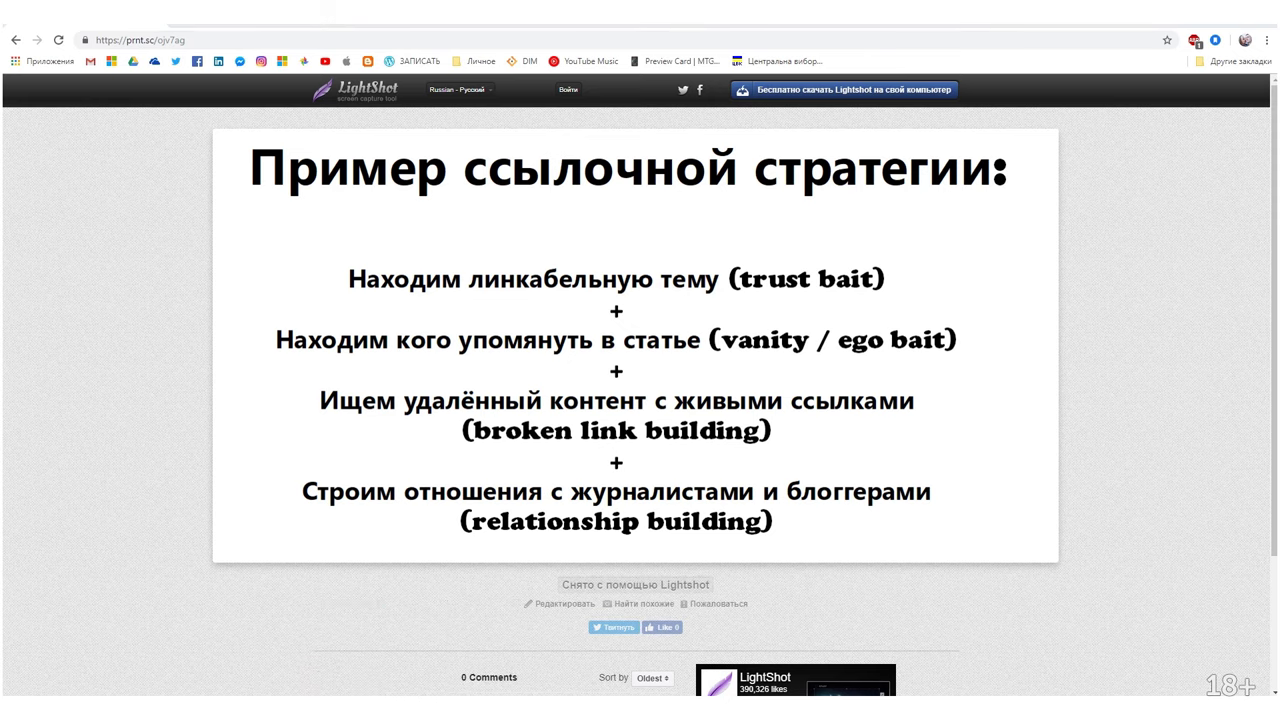
left_click(240, 645)
Search Google for serpstat and the article author's surname in the tab holding the batch analysis.
left_click(153, 28)
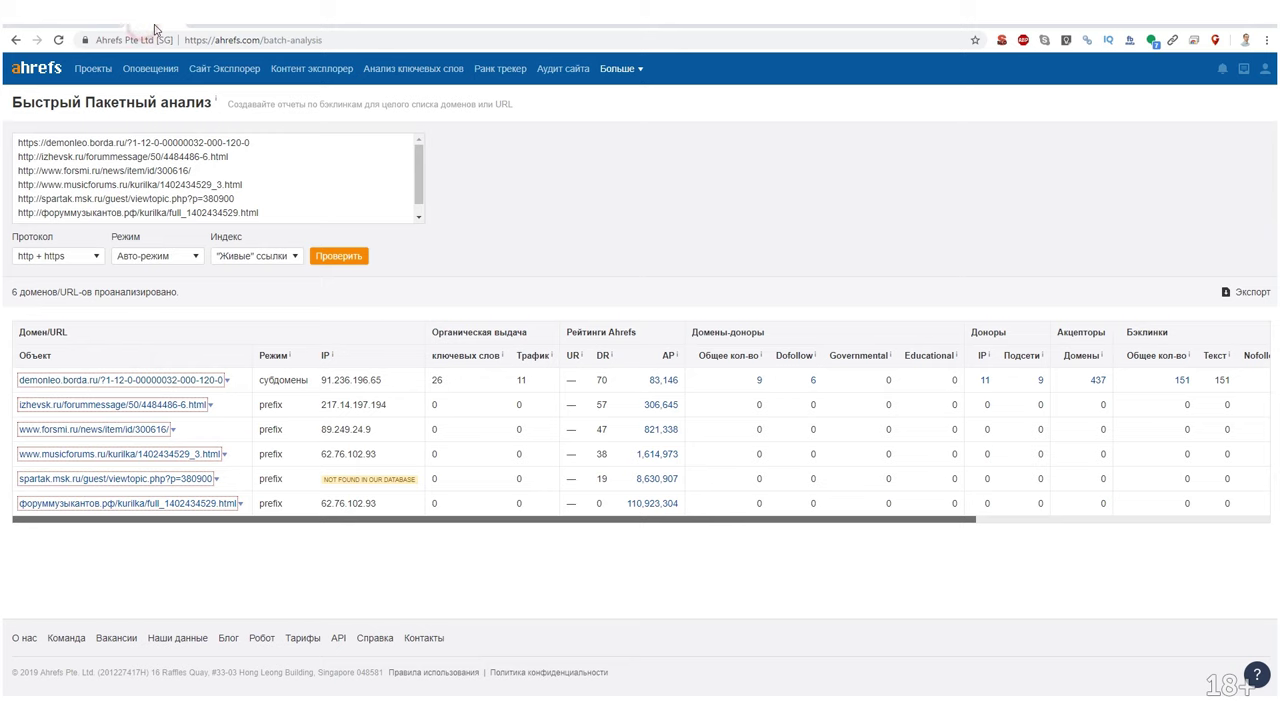
left_click(242, 41)
type("ы")
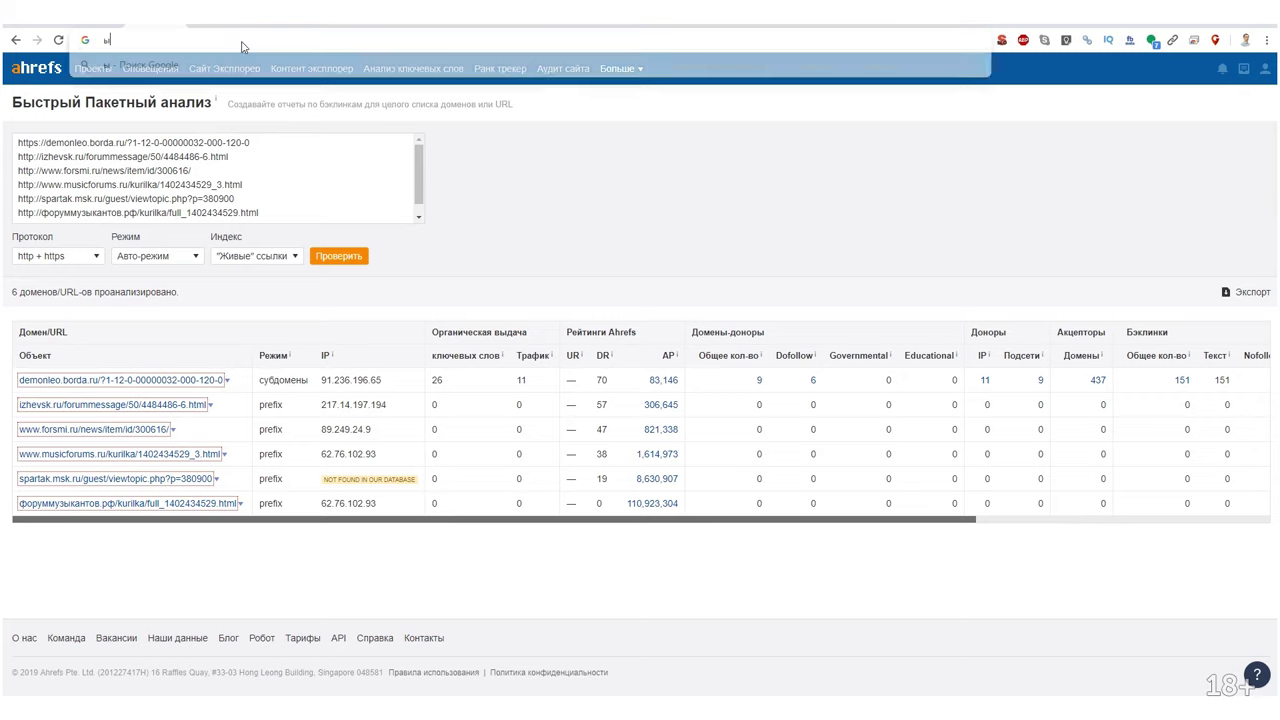
key("BackSpace")
type("serp")
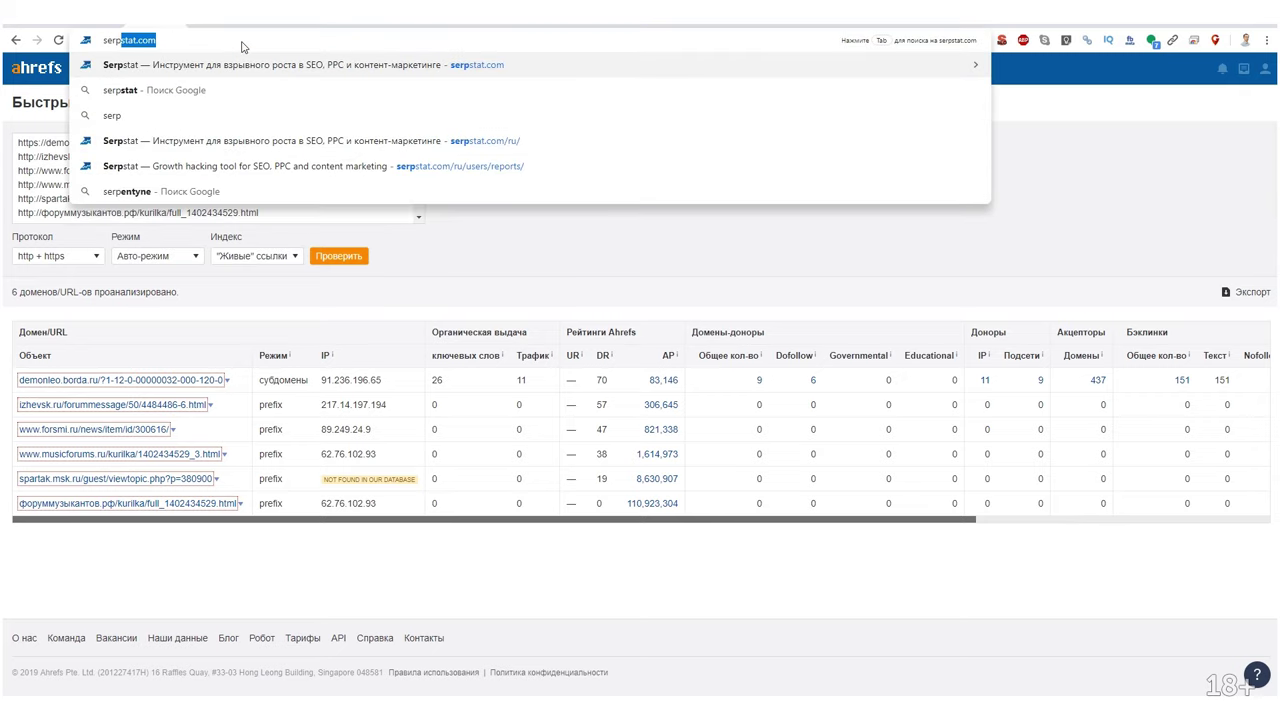
type("stat Ули")
type("ток")
type("ский")
key("Return")
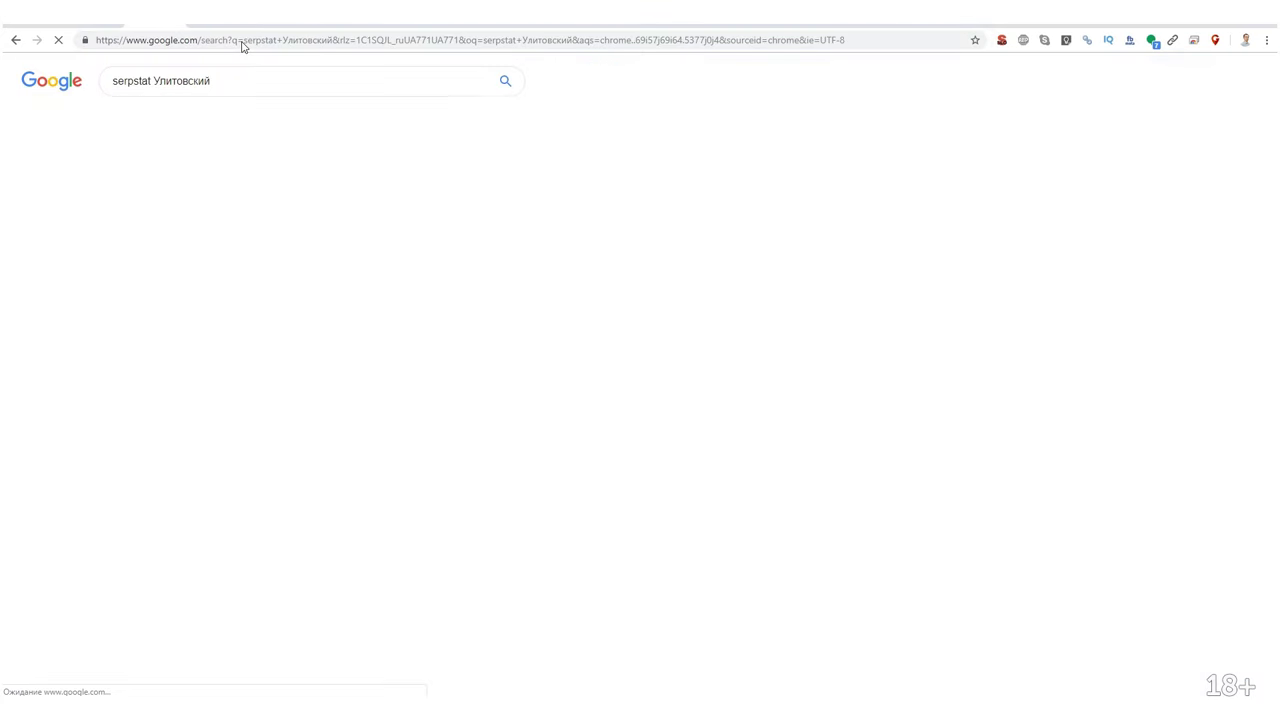
Open the article «Как правильно наращивать ссылочную массу сайта» from the author's Serpstat blog page and skim its contents.
left_click(272, 242)
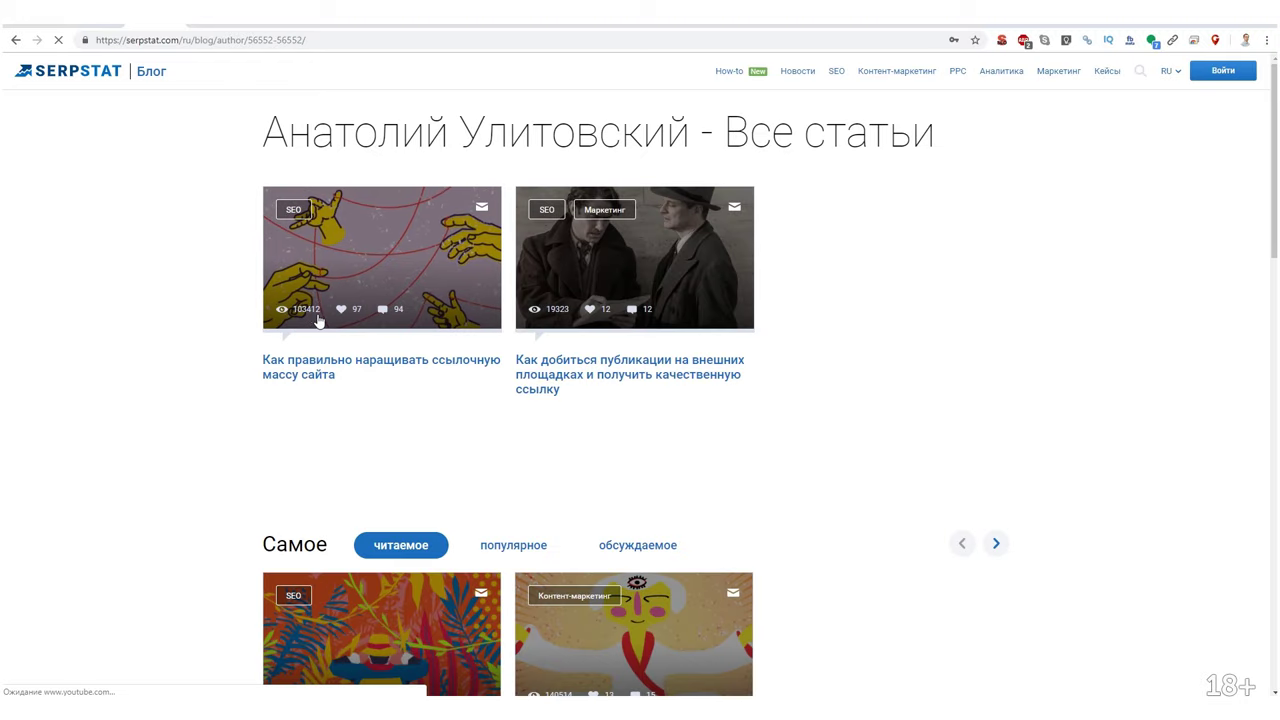
left_click(384, 287)
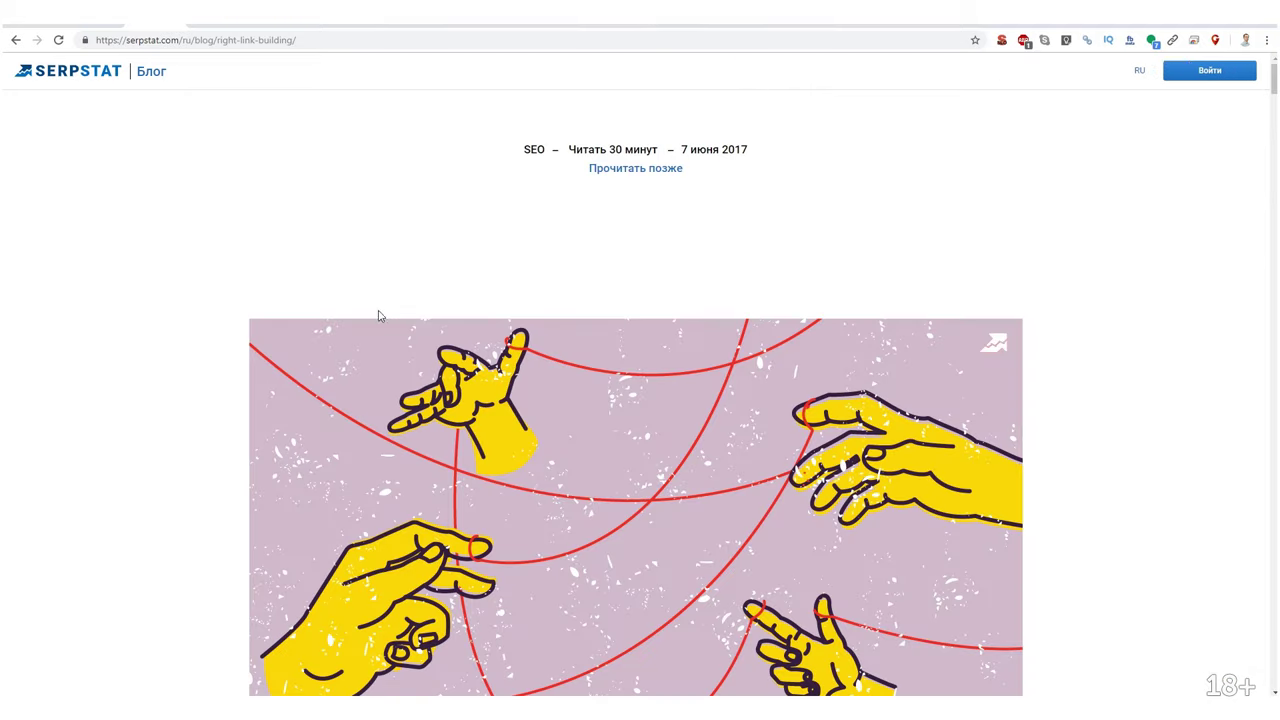
scroll(423, 360, "down", 10)
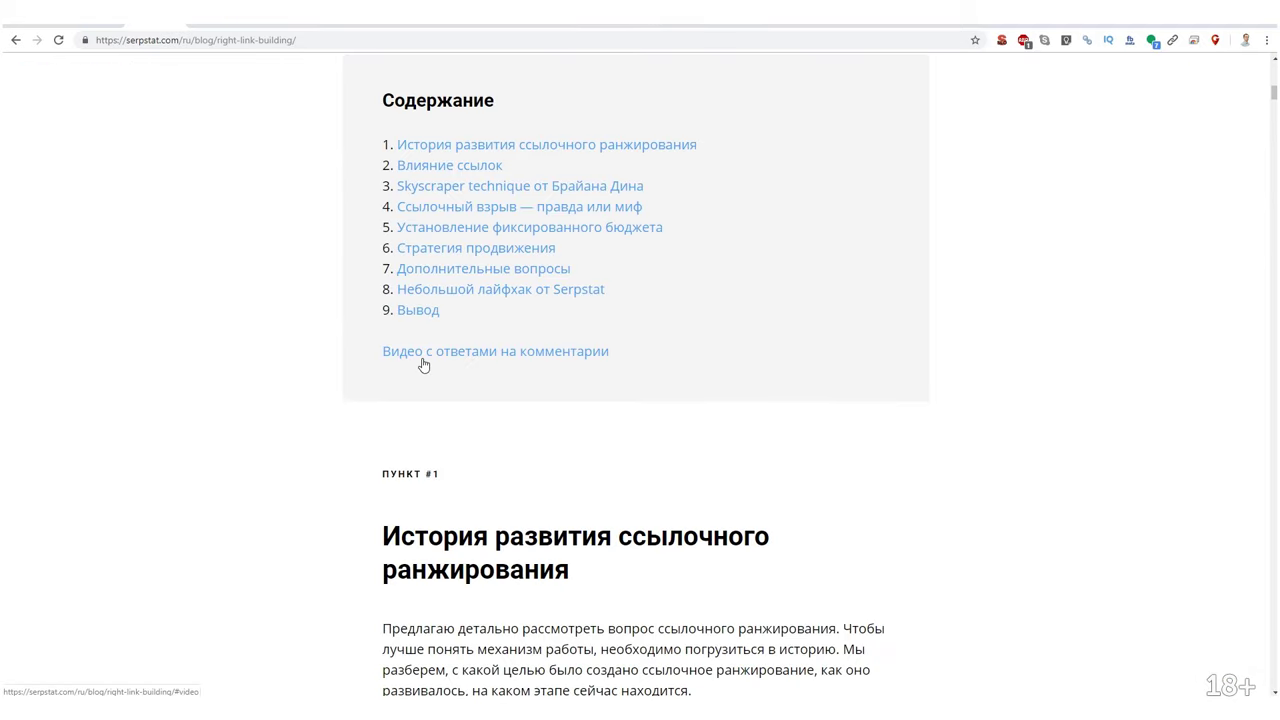
scroll(614, 400, "down", 10)
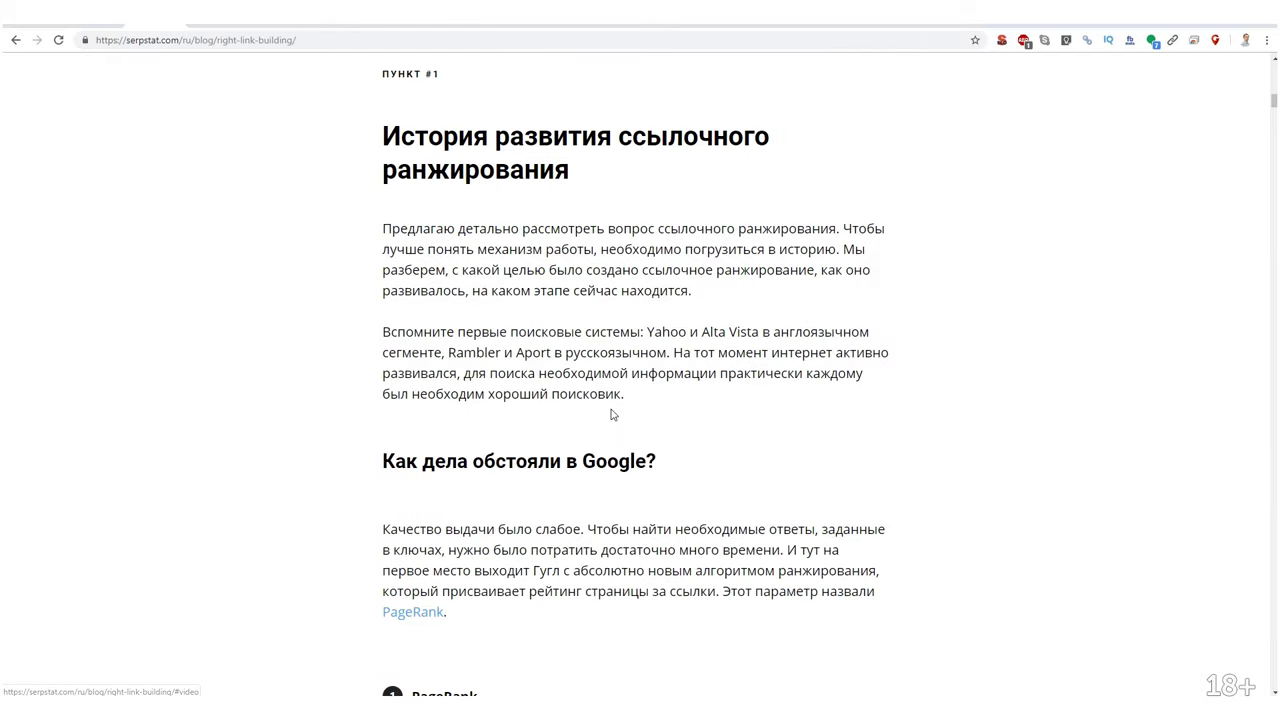
scroll(586, 427, "down", 5)
scroll(294, 300, "up", 5)
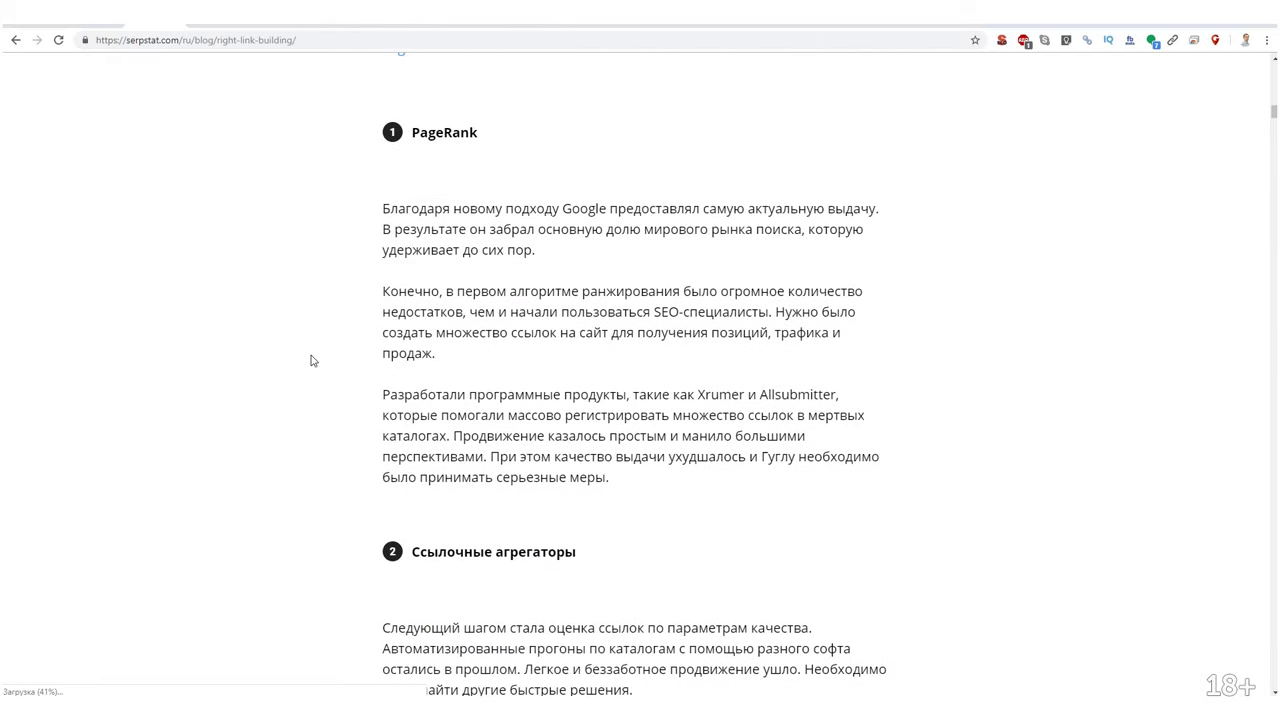
scroll(199, 270, "up", 15)
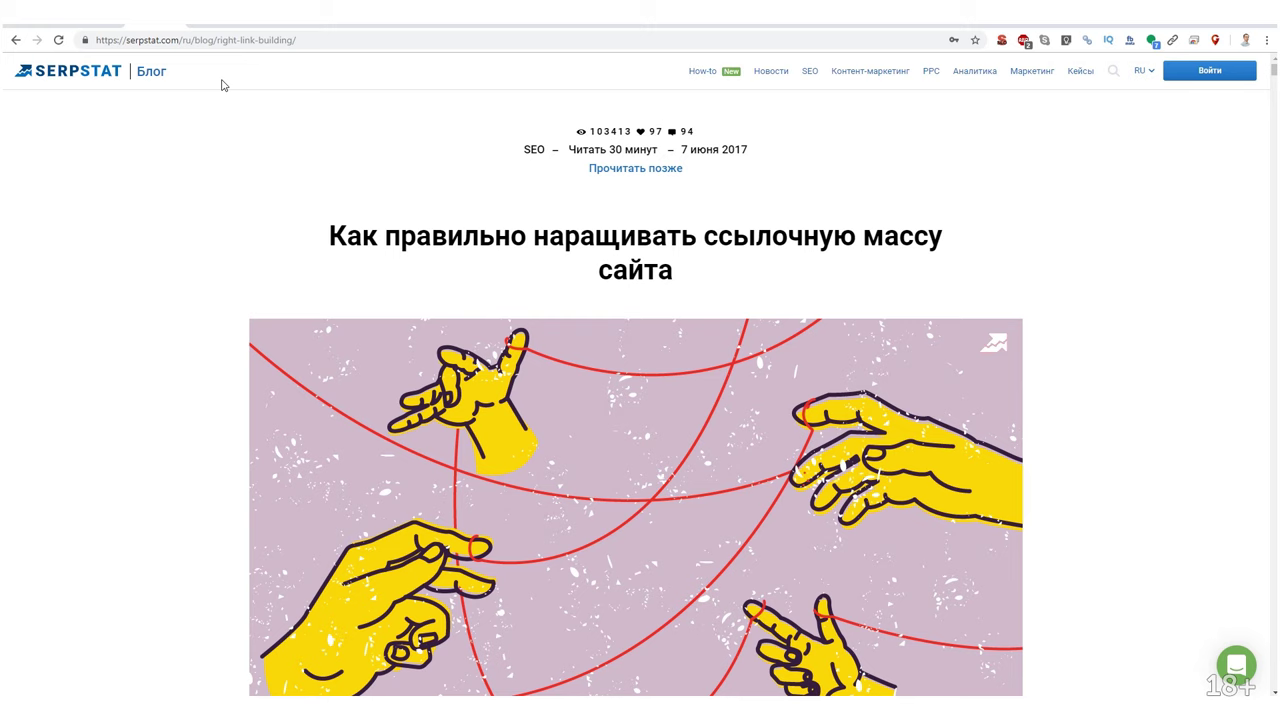
mouse_move(374, 628)
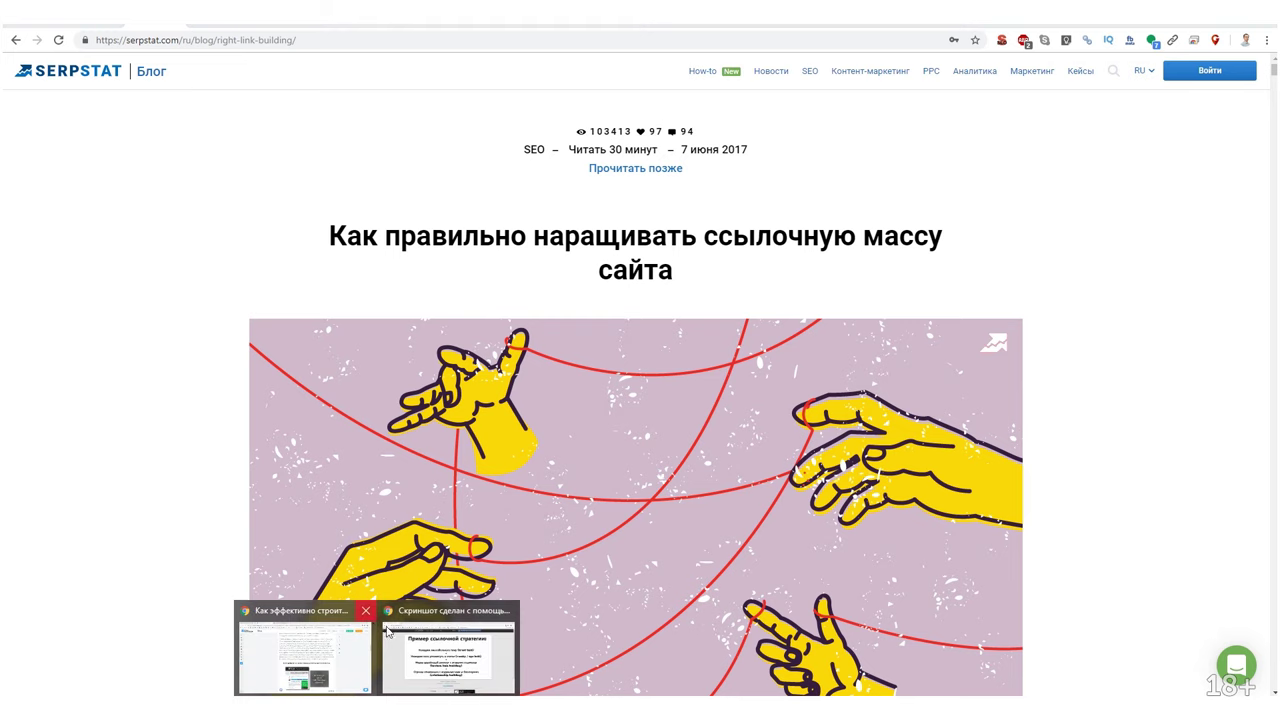
Glance at the «Пример ссылочной стратегии» slide, return to the Serpstat article window and search Google for devaka with the article author's surname.
left_click(457, 644)
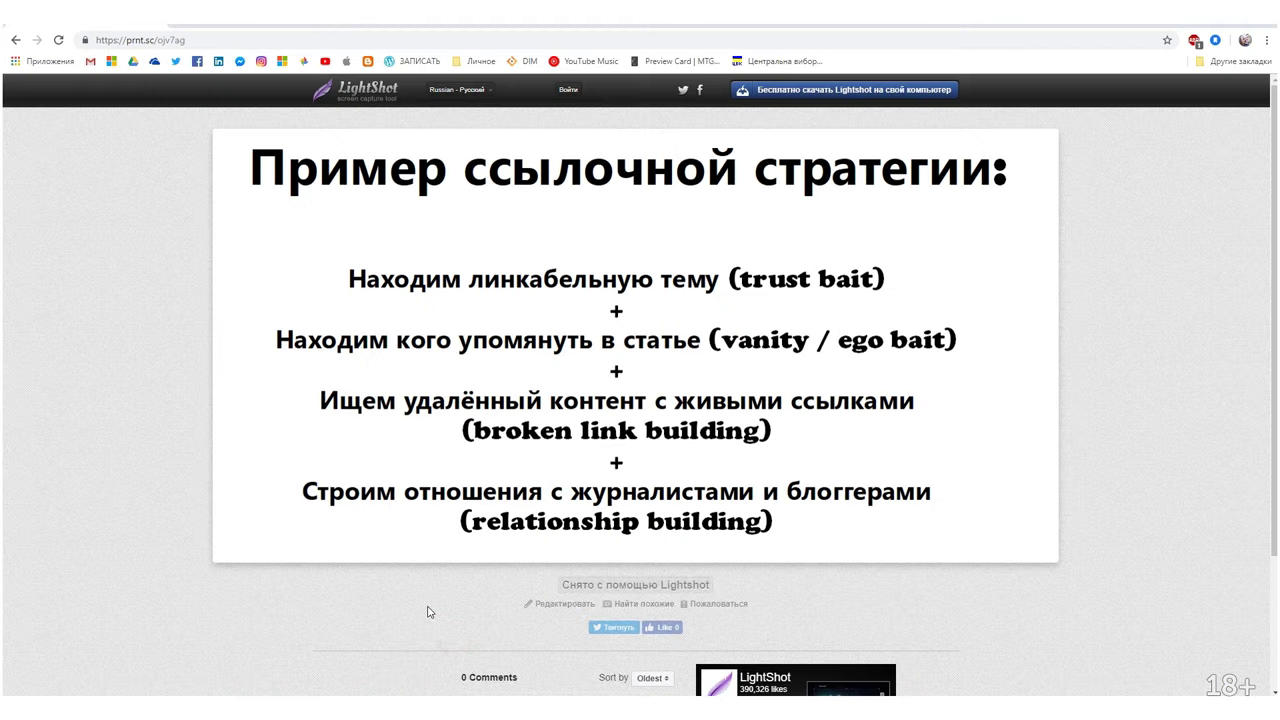
key("alt+Tab")
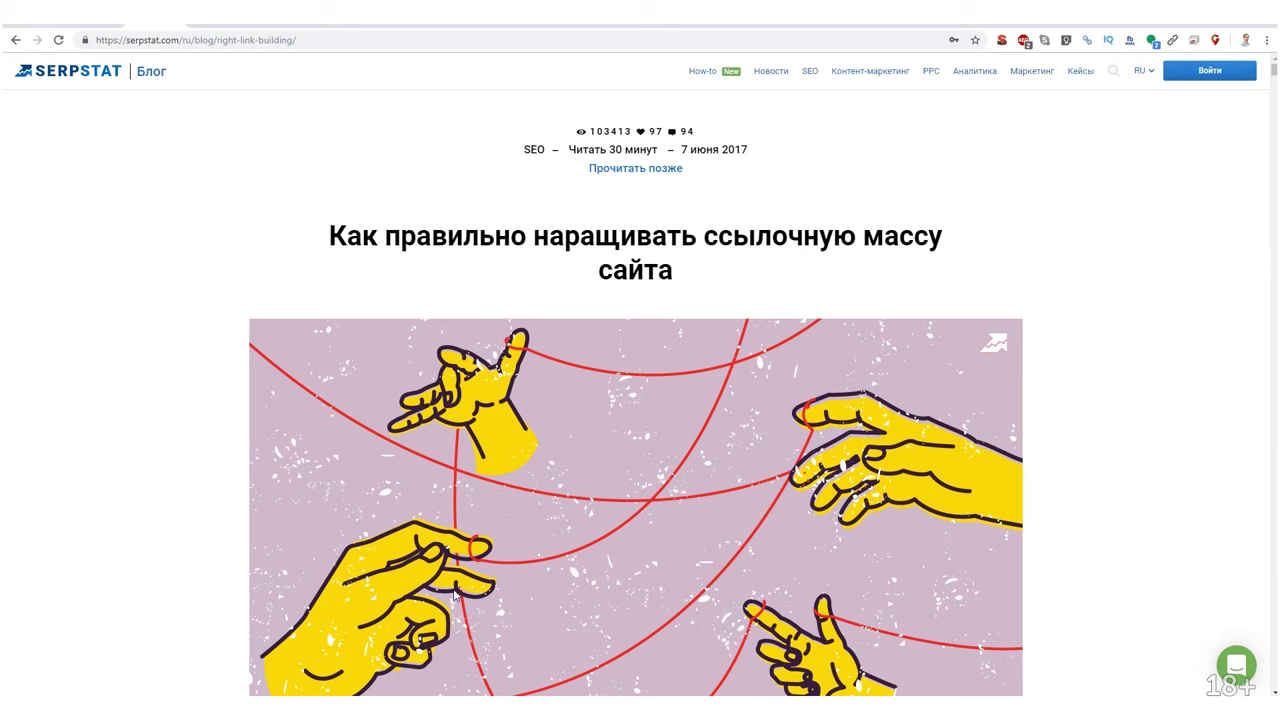
left_click(318, 40)
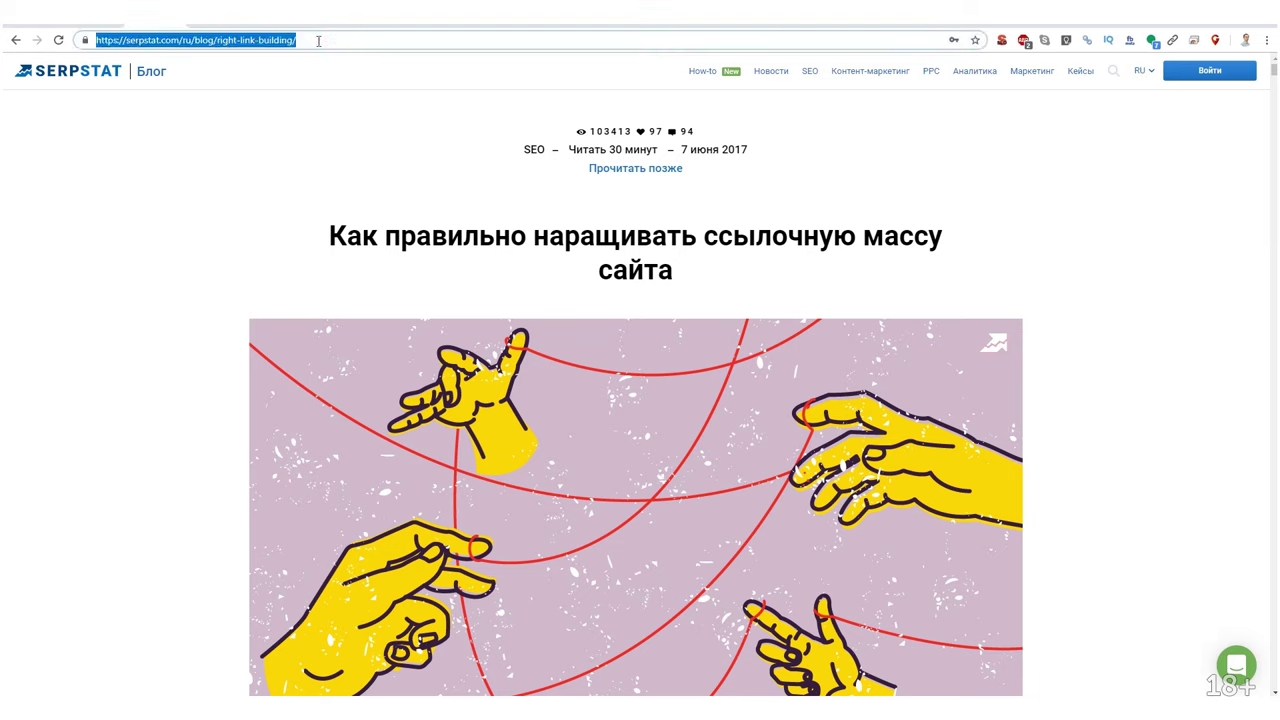
type("ru")
key("BackSpace")
key("BackSpace")
type("devaka ")
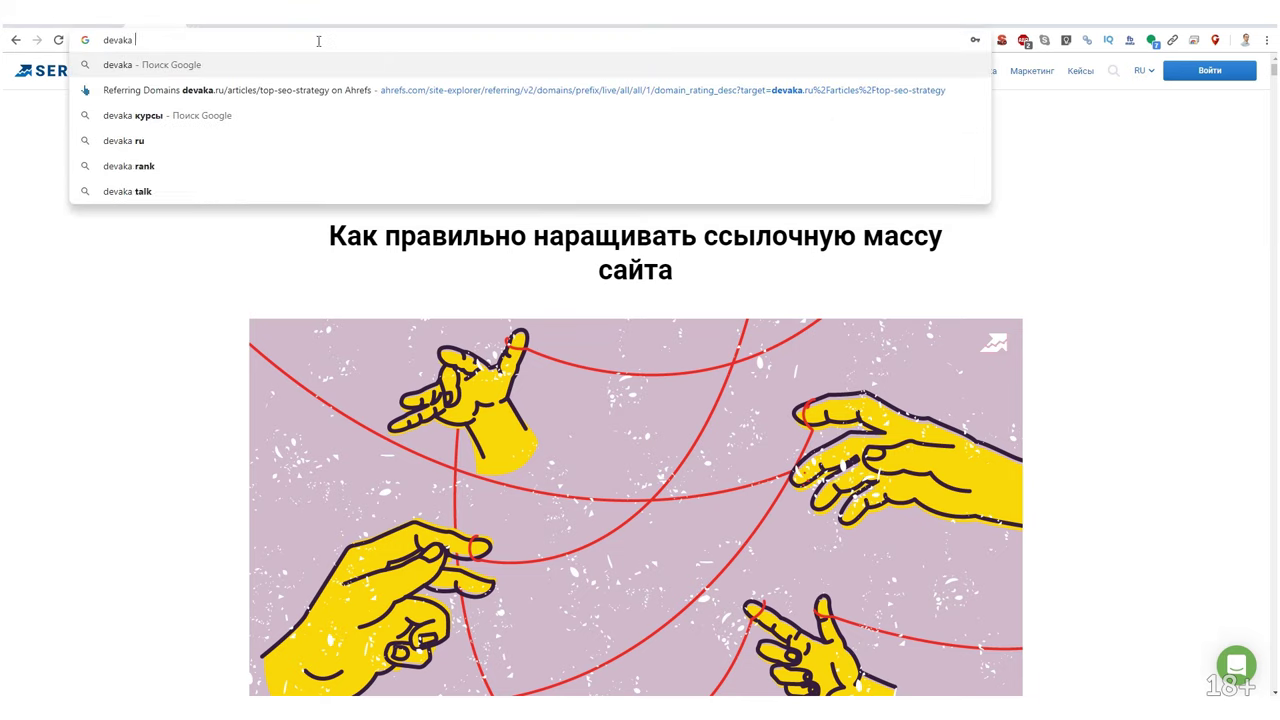
type("Улито")
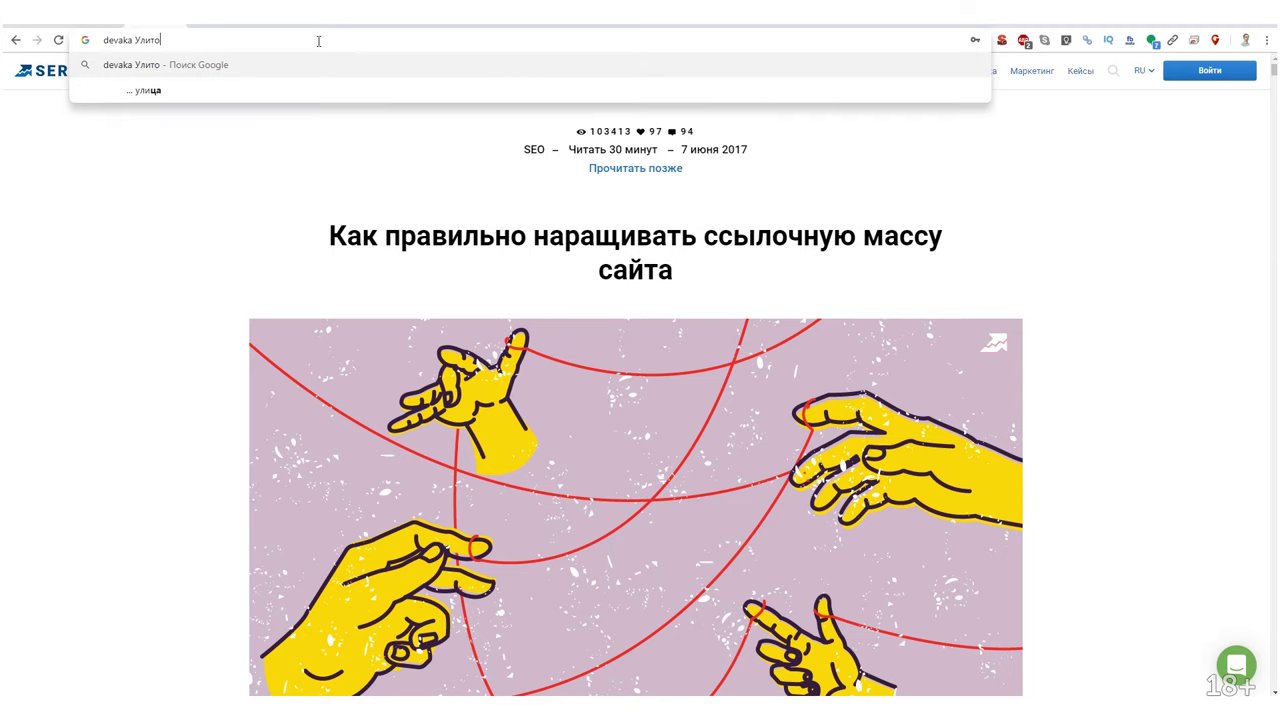
type("вский")
key("Return")
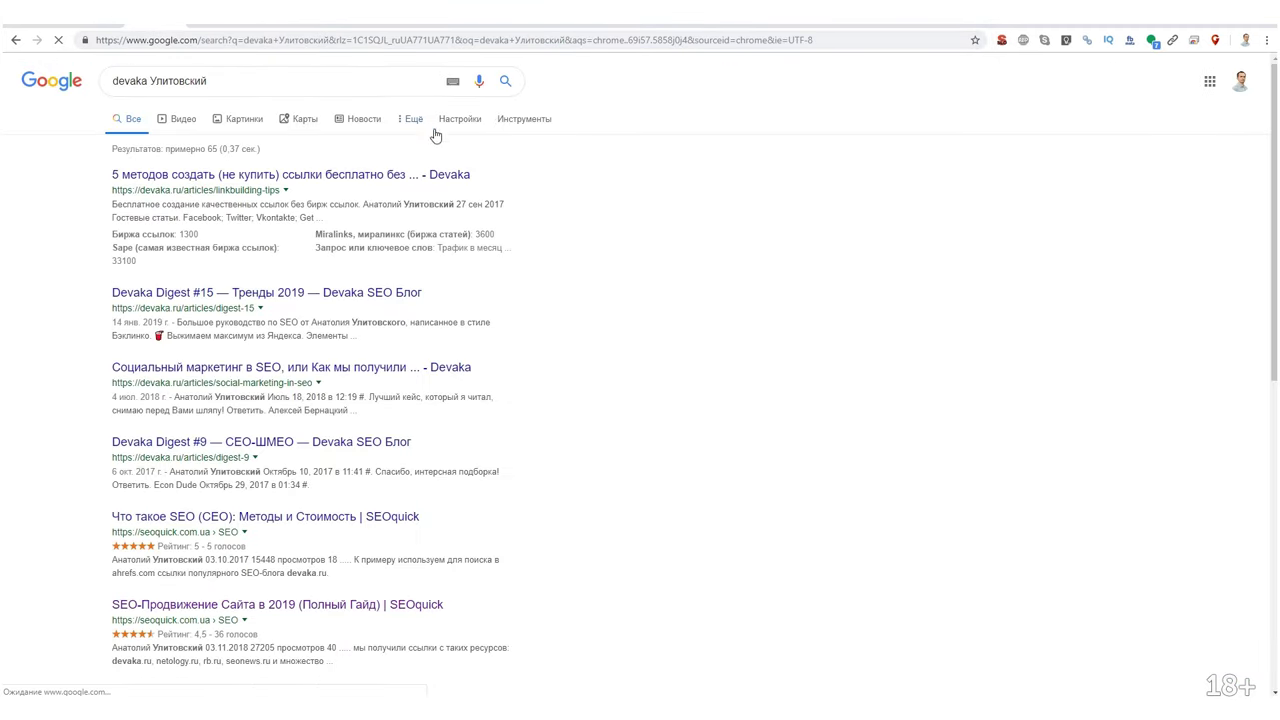
Open the devaka.ru article «Бесплатное создание качественных ссылок без бирж ссылок» and skim its content down to the reader comments.
left_click(370, 187)
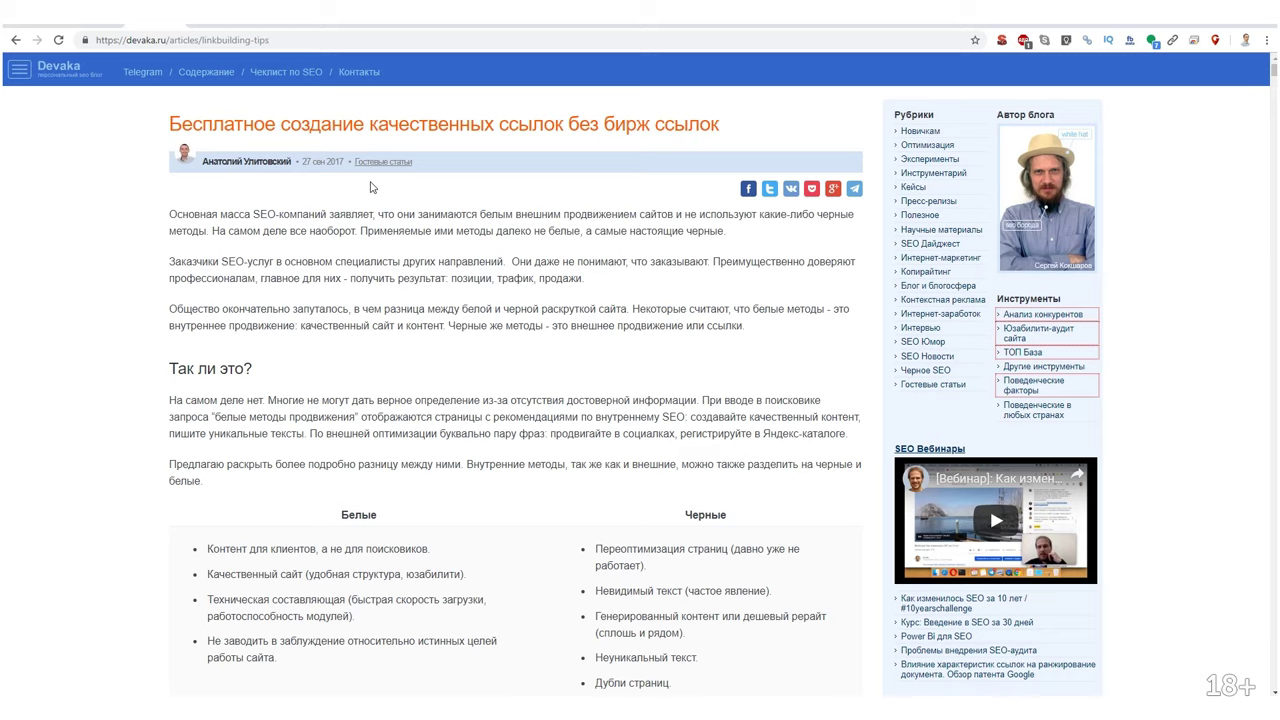
scroll(447, 331, "down", 10)
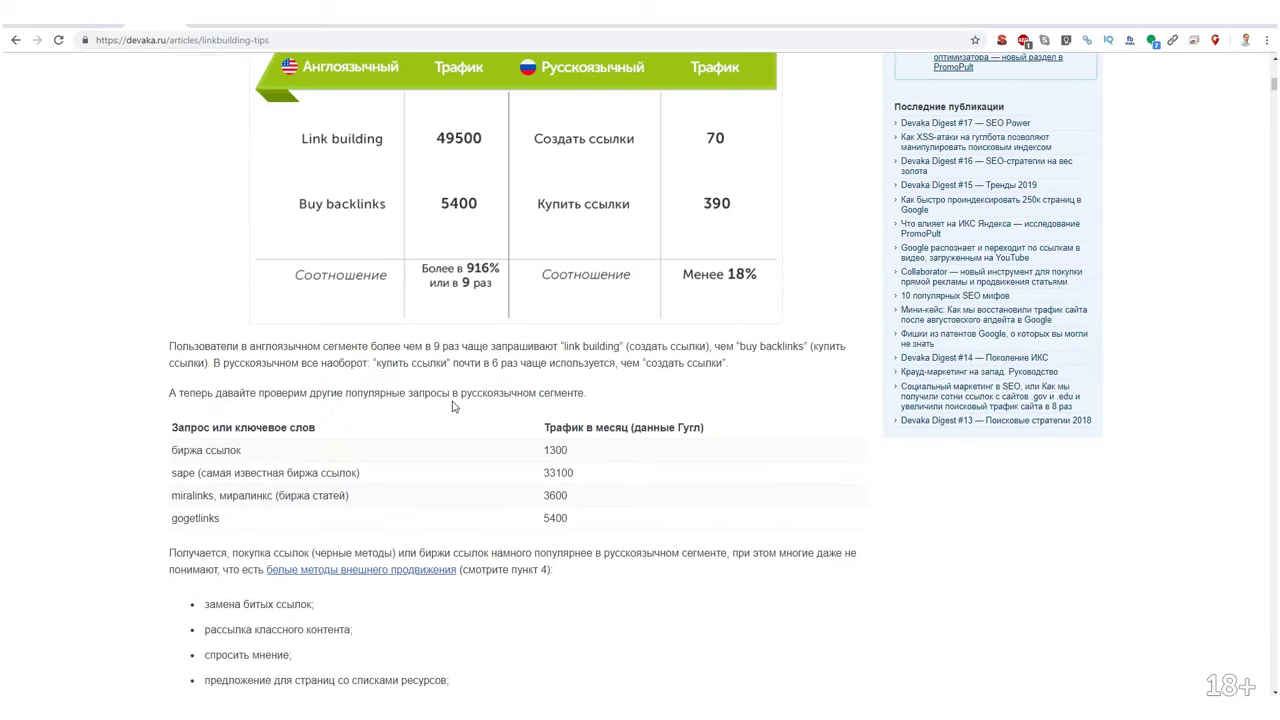
scroll(447, 415, "down", 2)
scroll(447, 415, "down", 15)
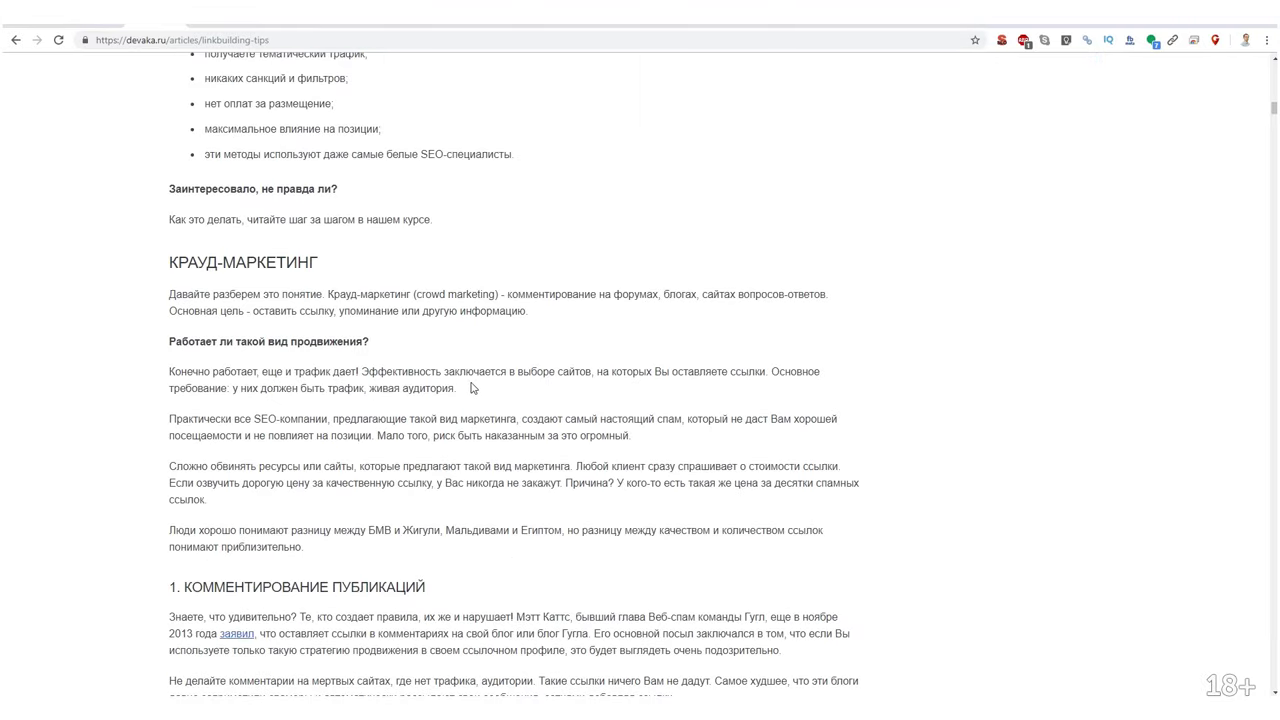
scroll(472, 390, "down", 15)
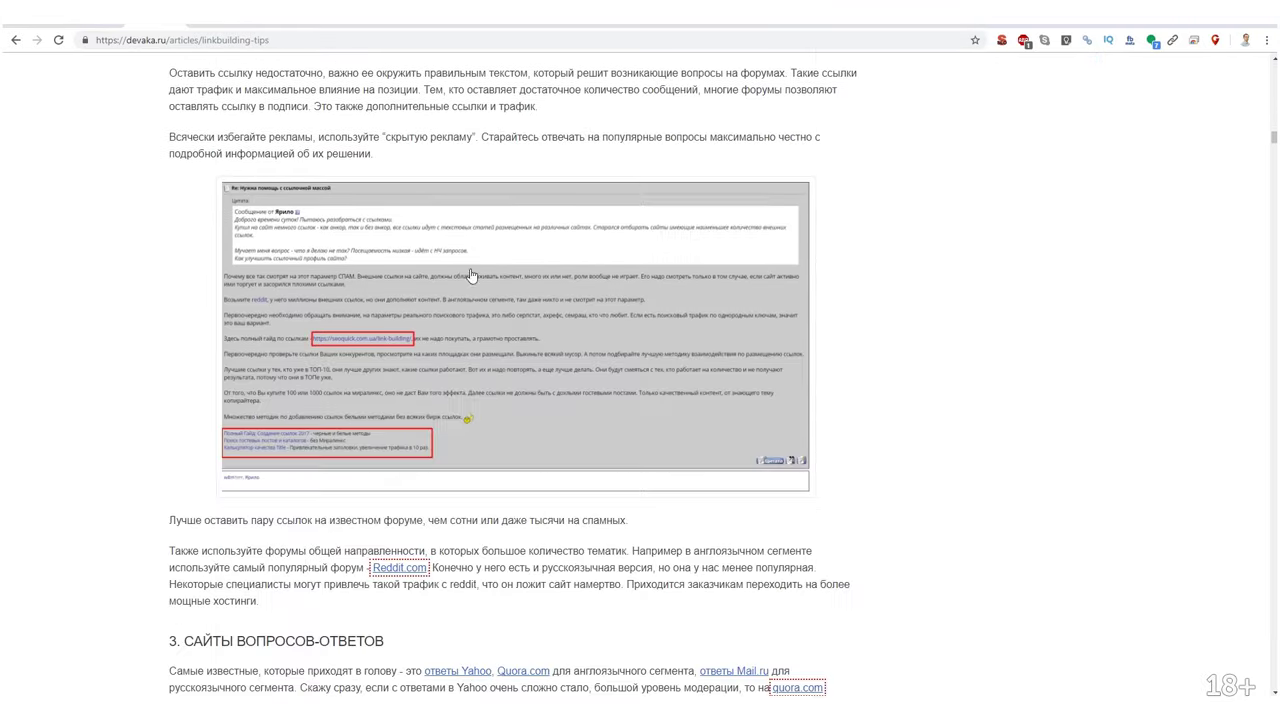
scroll(511, 355, "down", 13)
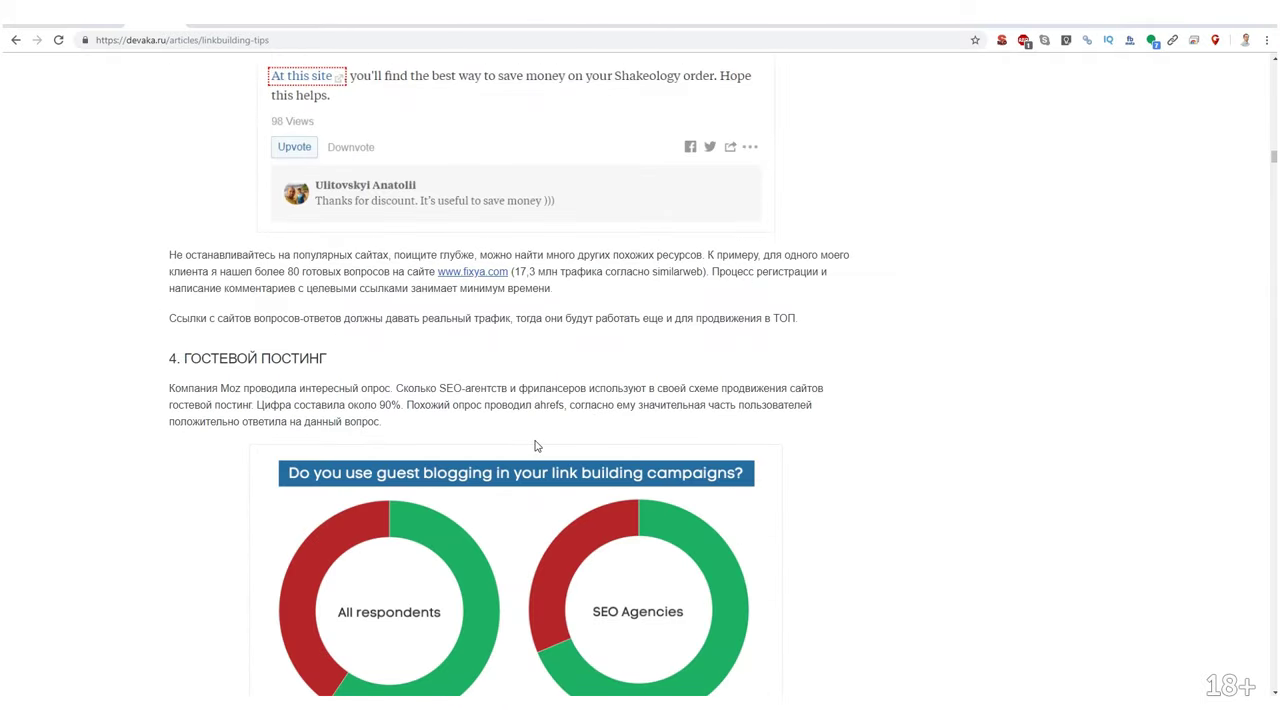
scroll(537, 437, "down", 15)
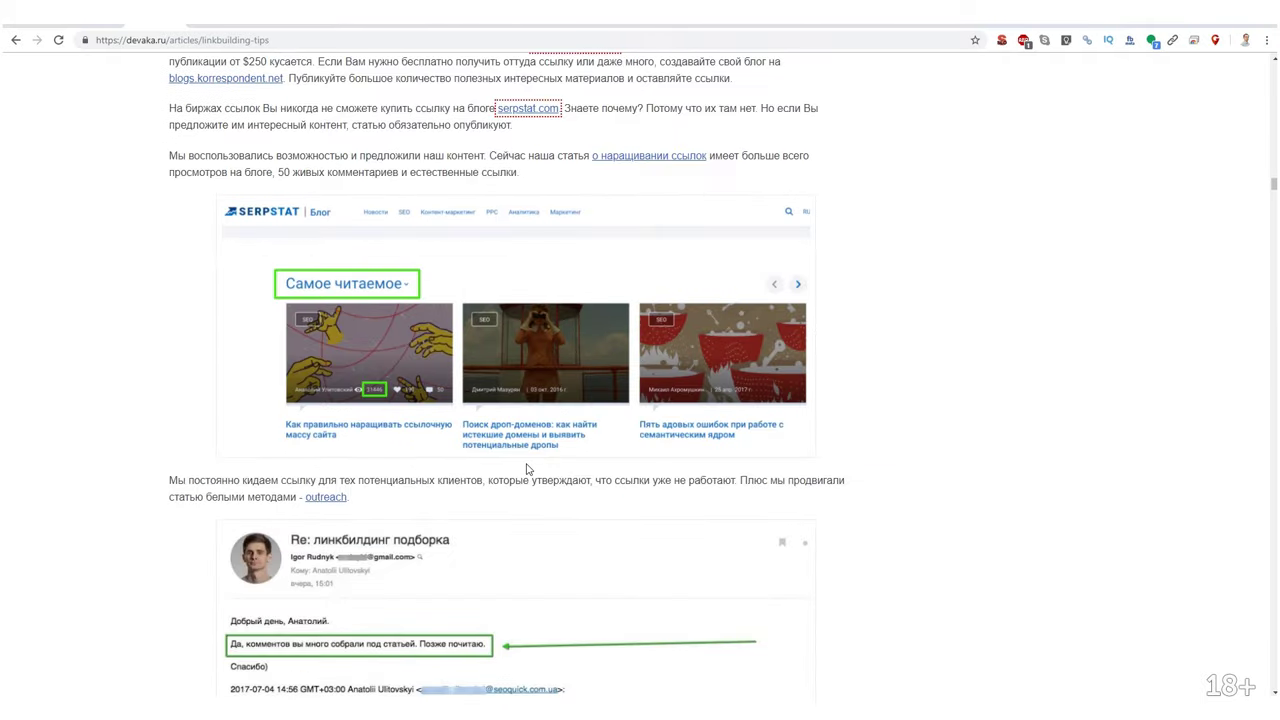
scroll(525, 470, "down", 15)
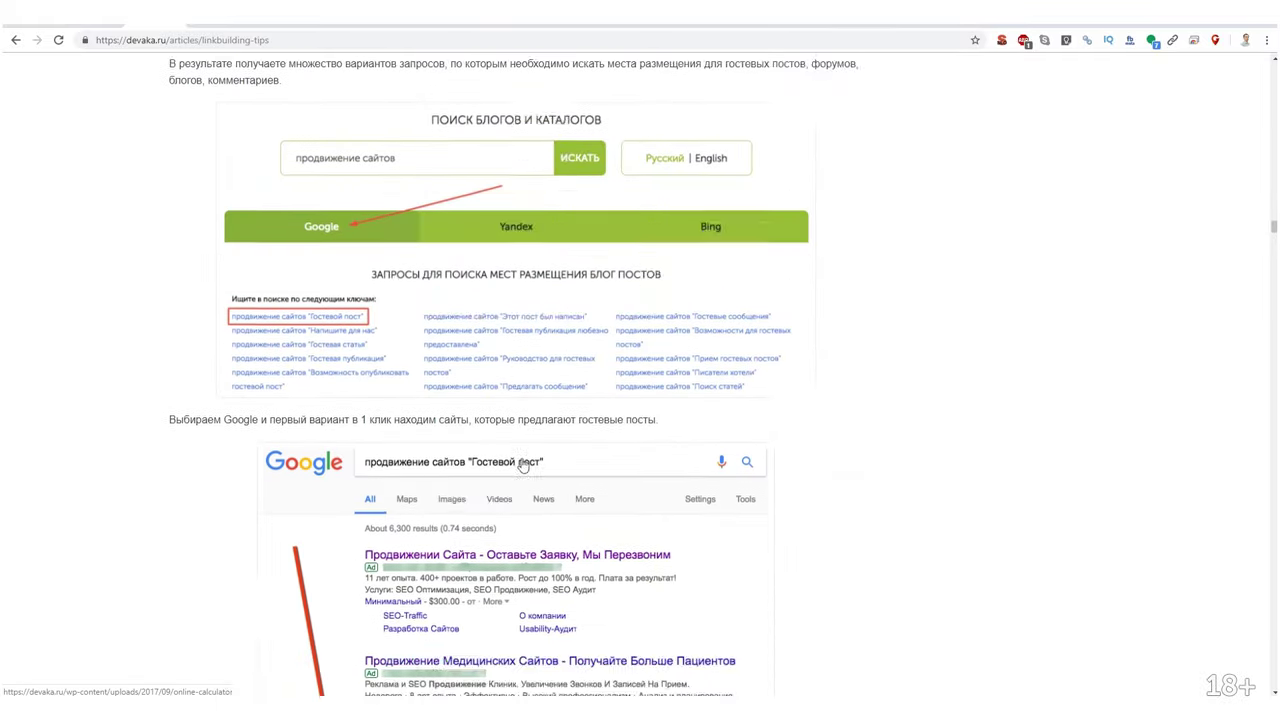
scroll(943, 406, "down", 5)
scroll(1034, 443, "down", 15)
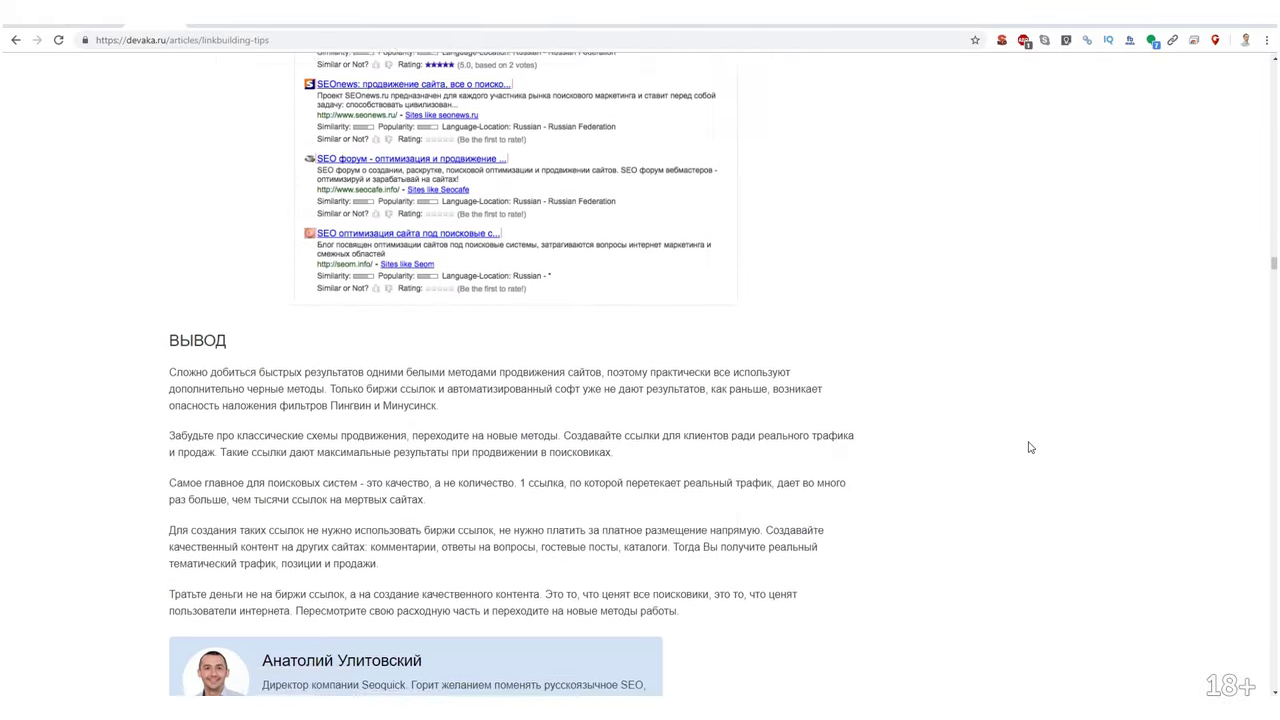
scroll(1032, 459, "up", 5)
scroll(1032, 459, "down", 5)
scroll(295, 413, "up", 3)
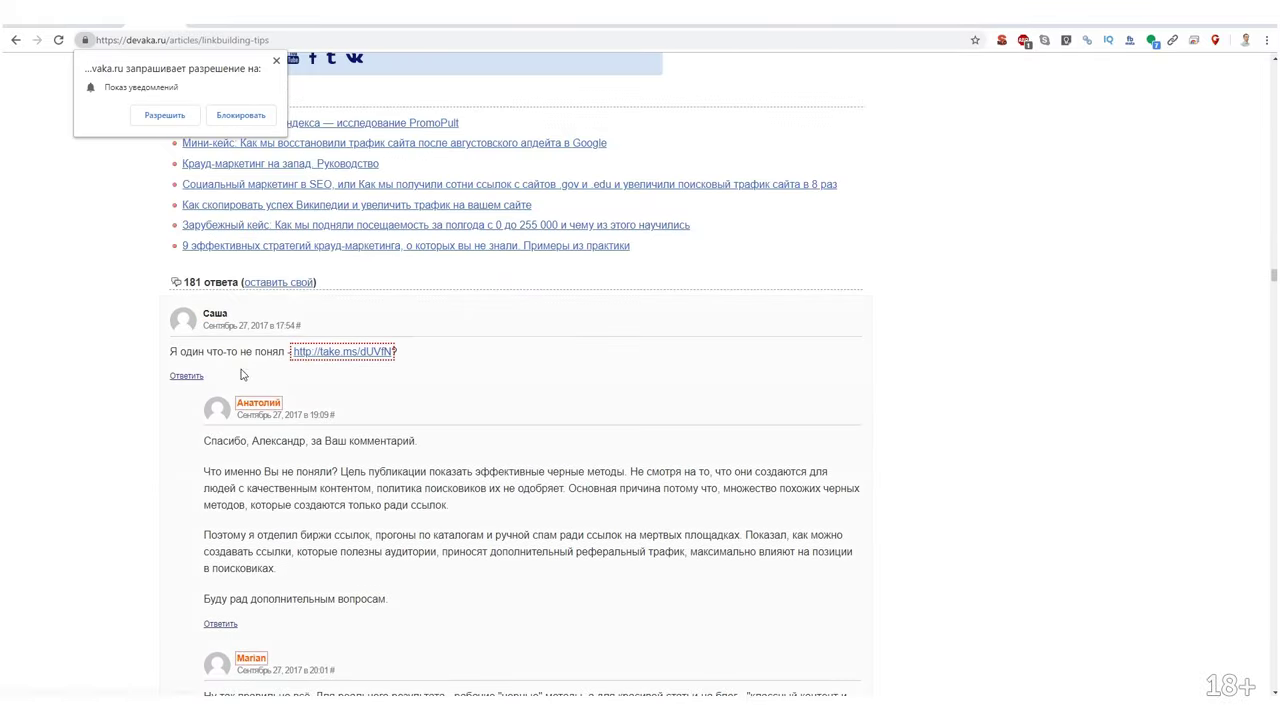
scroll(463, 432, "down", 15)
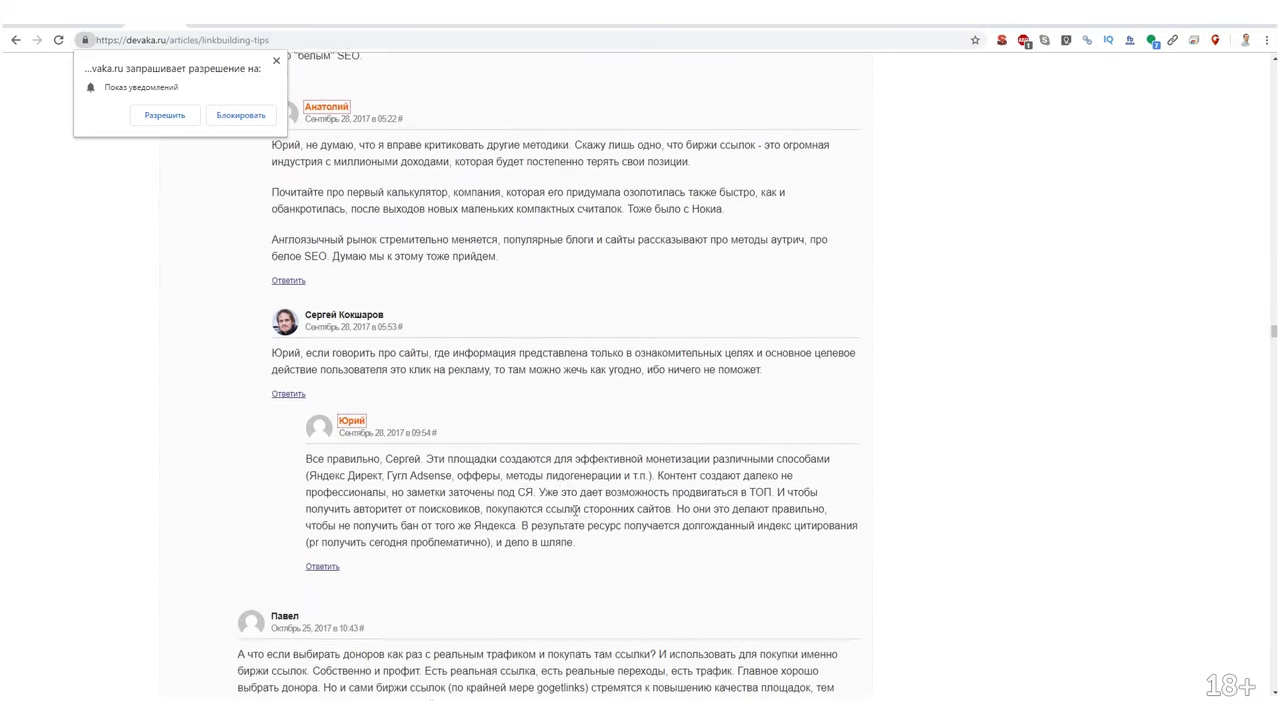
Copy the devaka.ru article's address and return to the Ahrefs Content Explorer results for кальян.
left_click(269, 37)
key("ctrl+c")
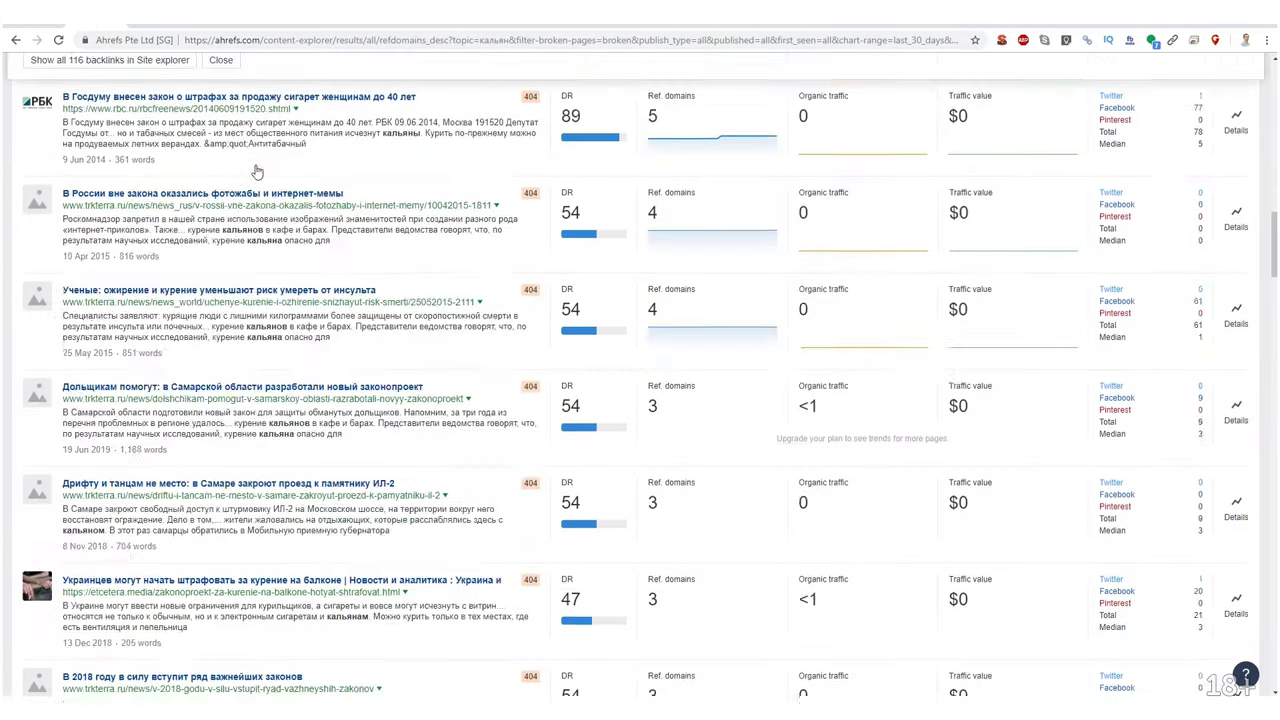
scroll(257, 172, "up", 15)
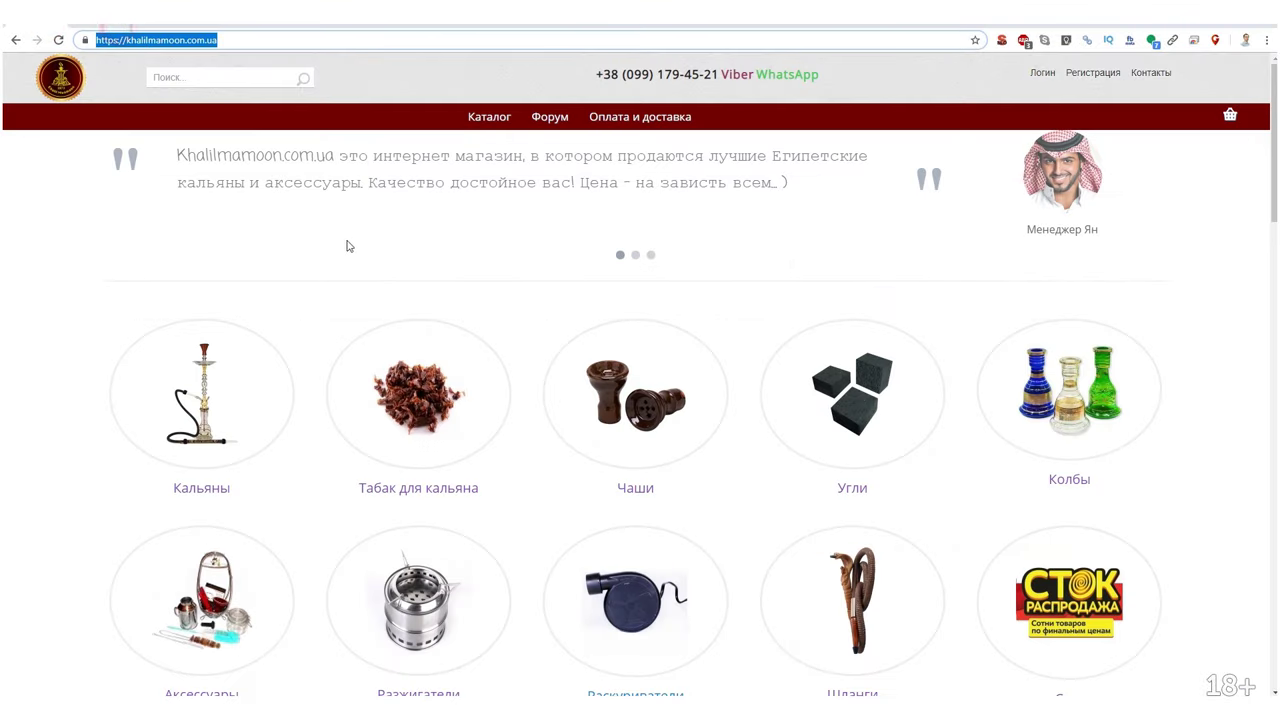
left_click(126, 37)
scroll(240, 140, "up", 1)
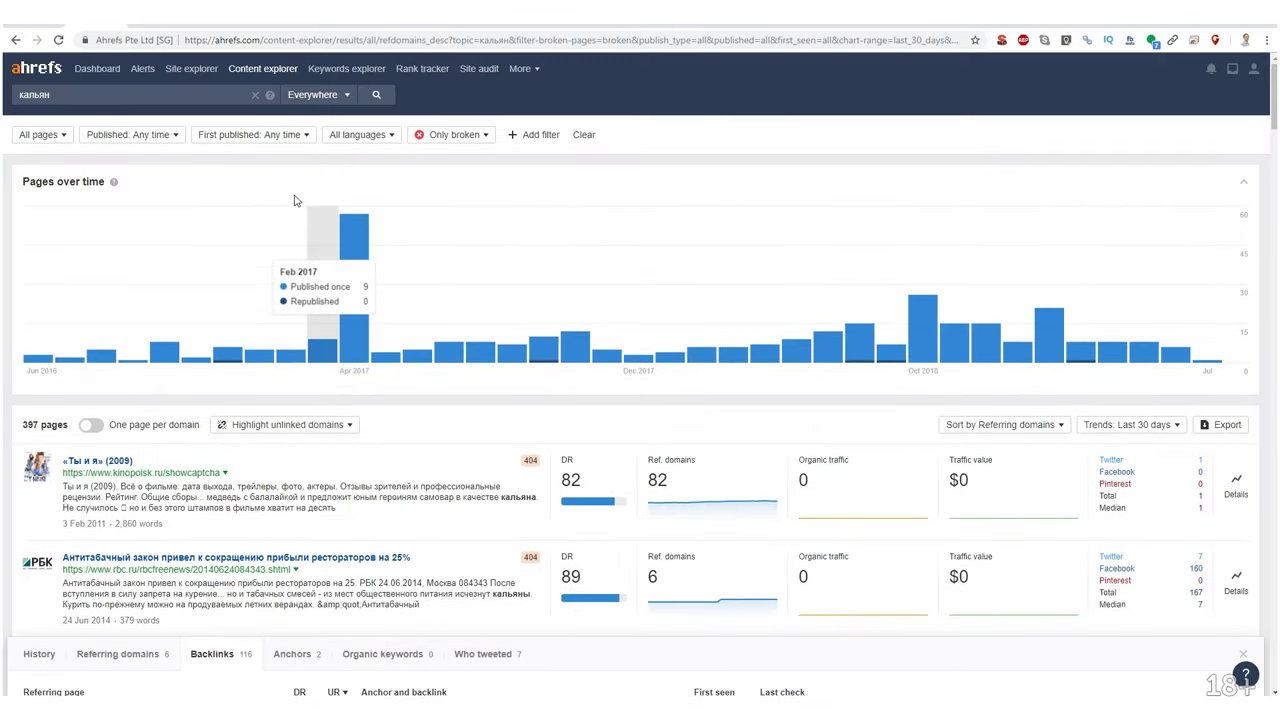
Sign back in to Ahrefs with the saved credentials and analyse the copied article address in Site Explorer.
left_click(183, 67)
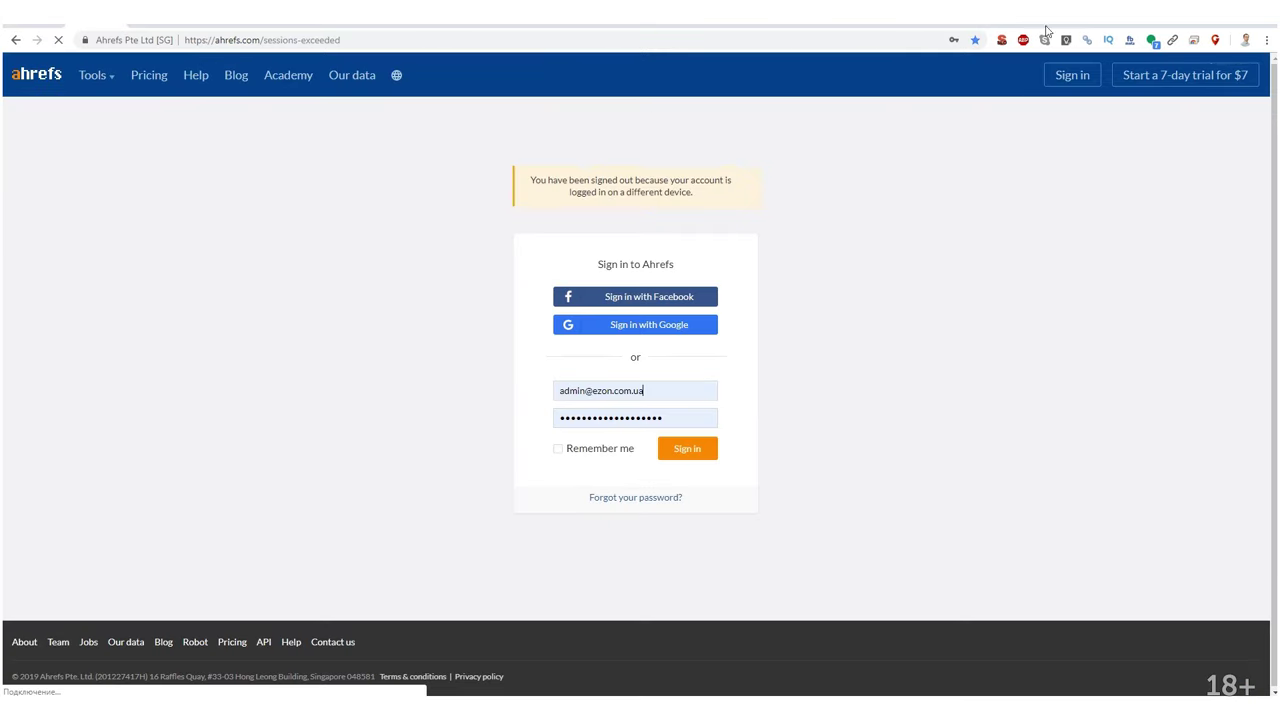
left_click(682, 448)
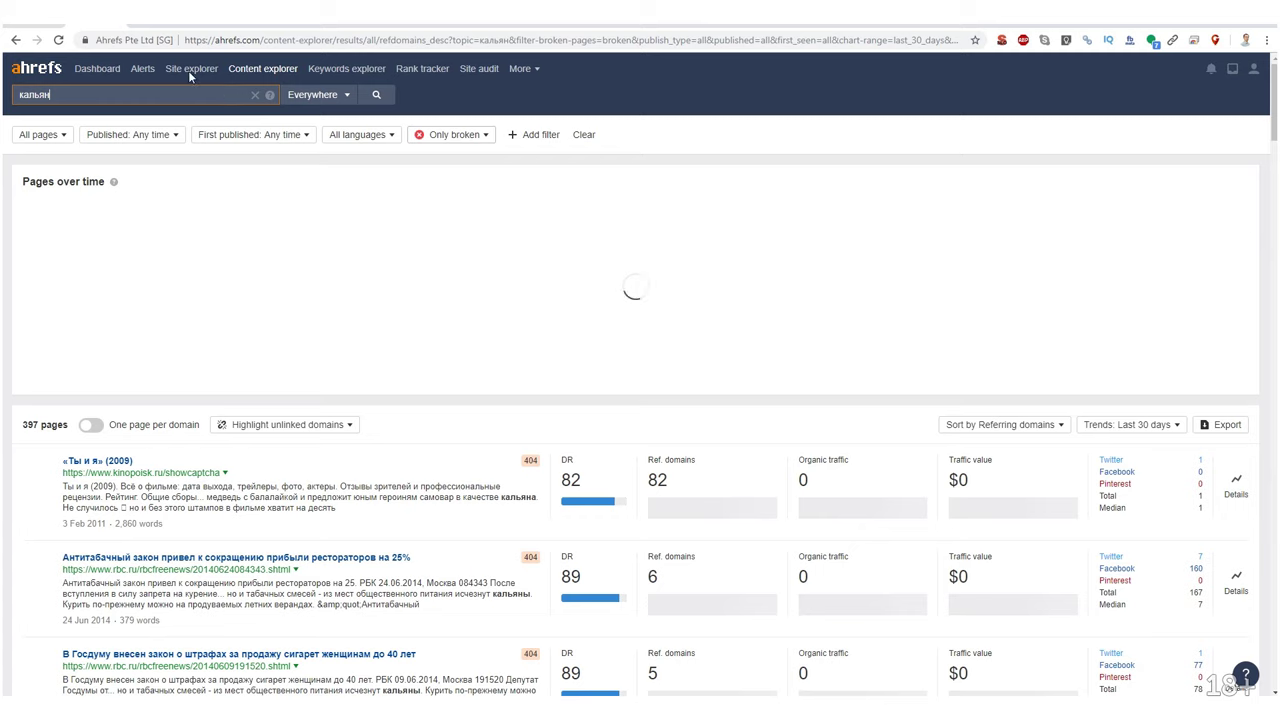
left_click(189, 68)
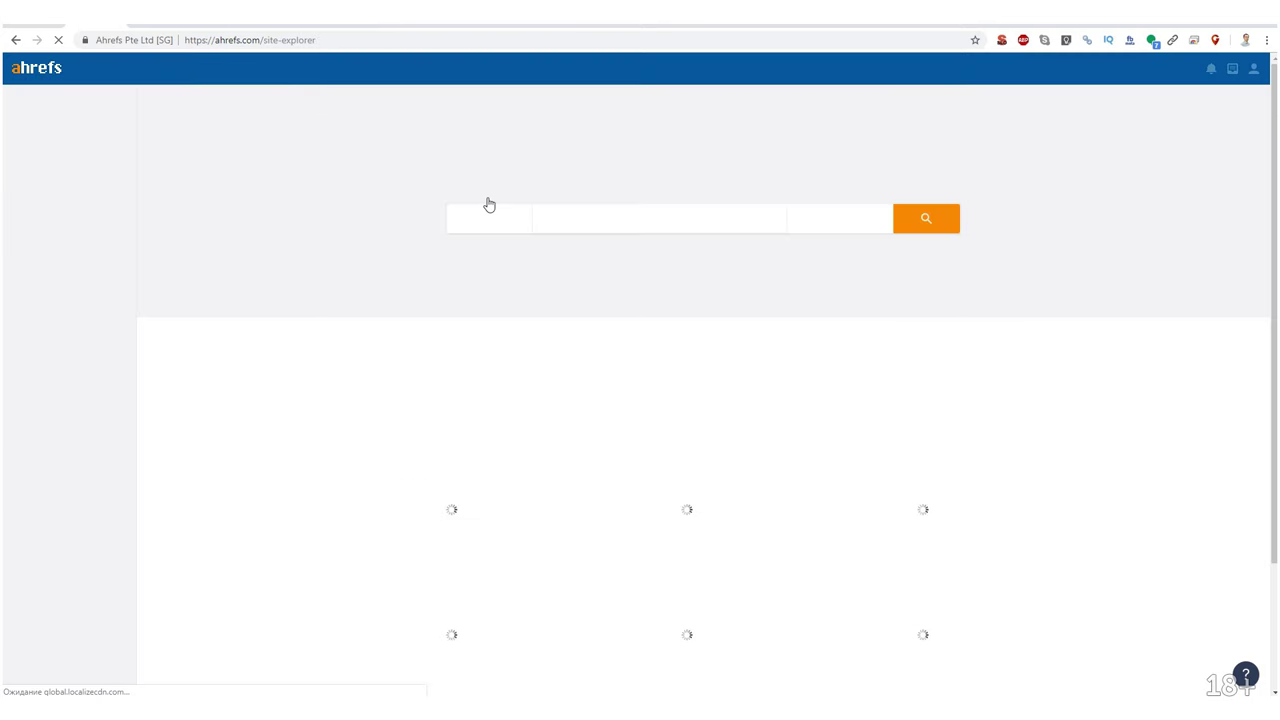
left_click(591, 219)
key("ctrl+v")
left_click(858, 219)
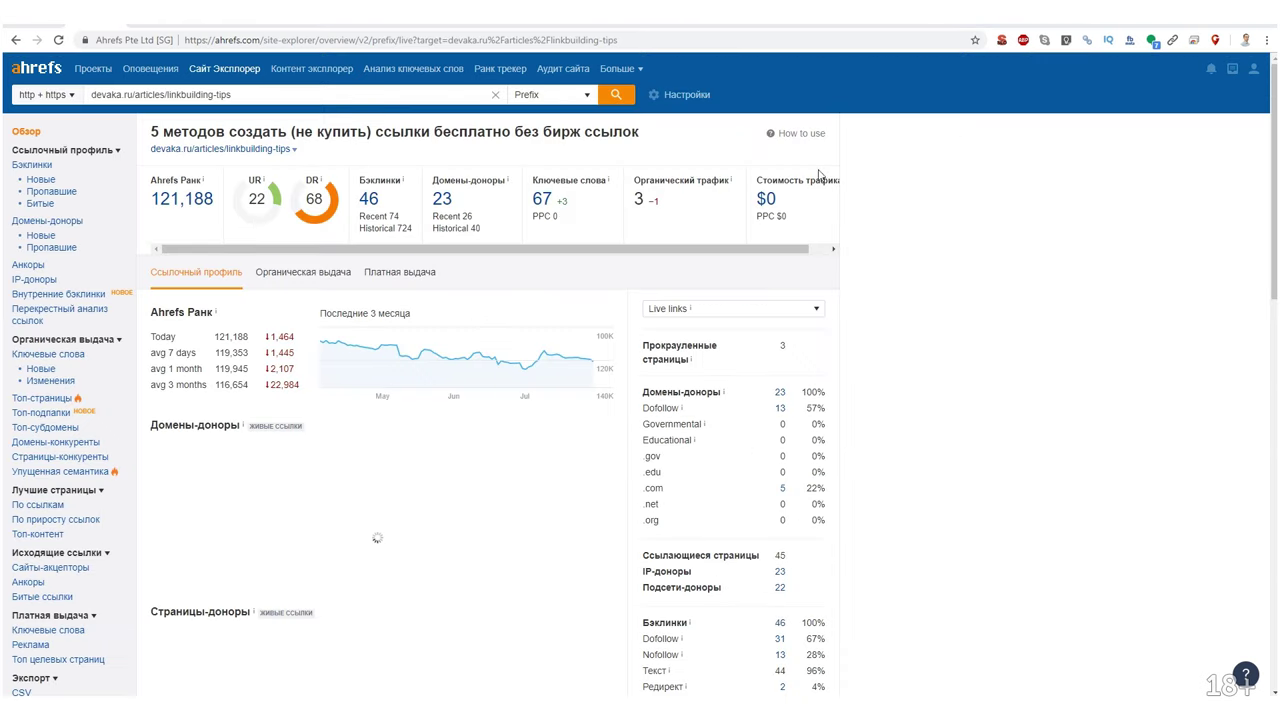
Open the organic keywords report for the devaka.ru article and look through its Ukrainian keywords.
left_click(541, 200)
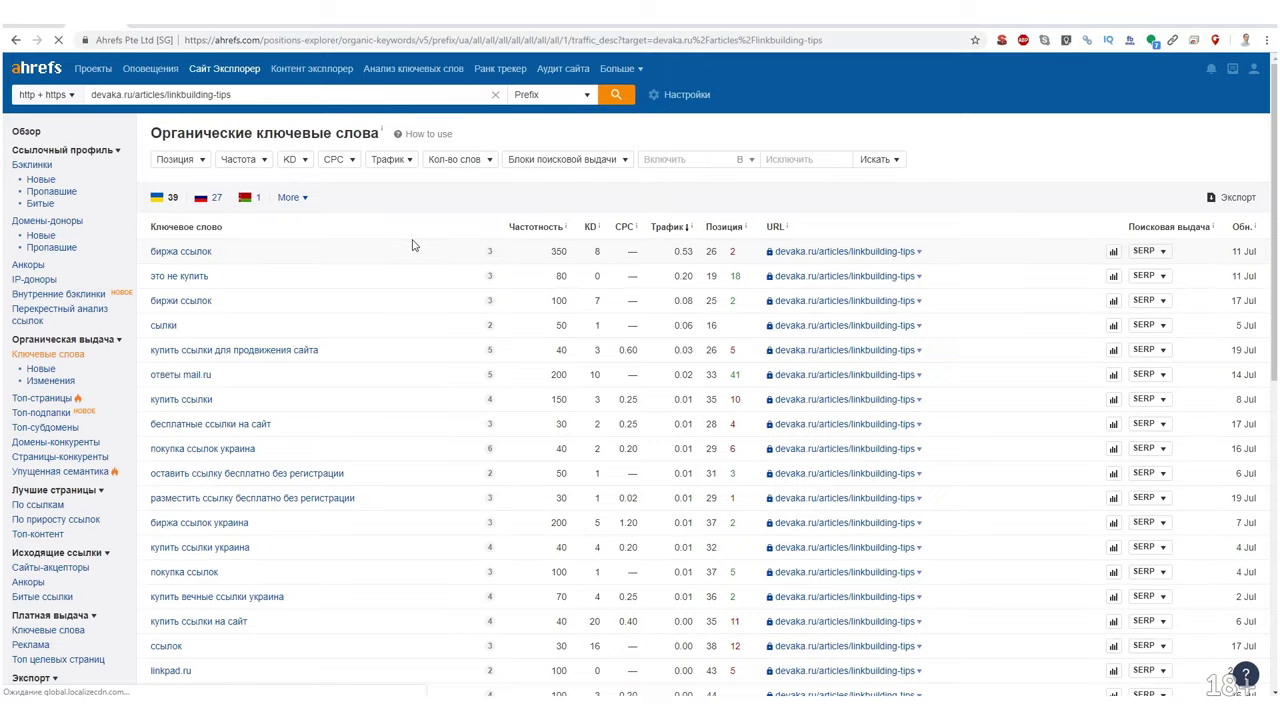
scroll(660, 343, "down", 10)
scroll(660, 343, "up", 10)
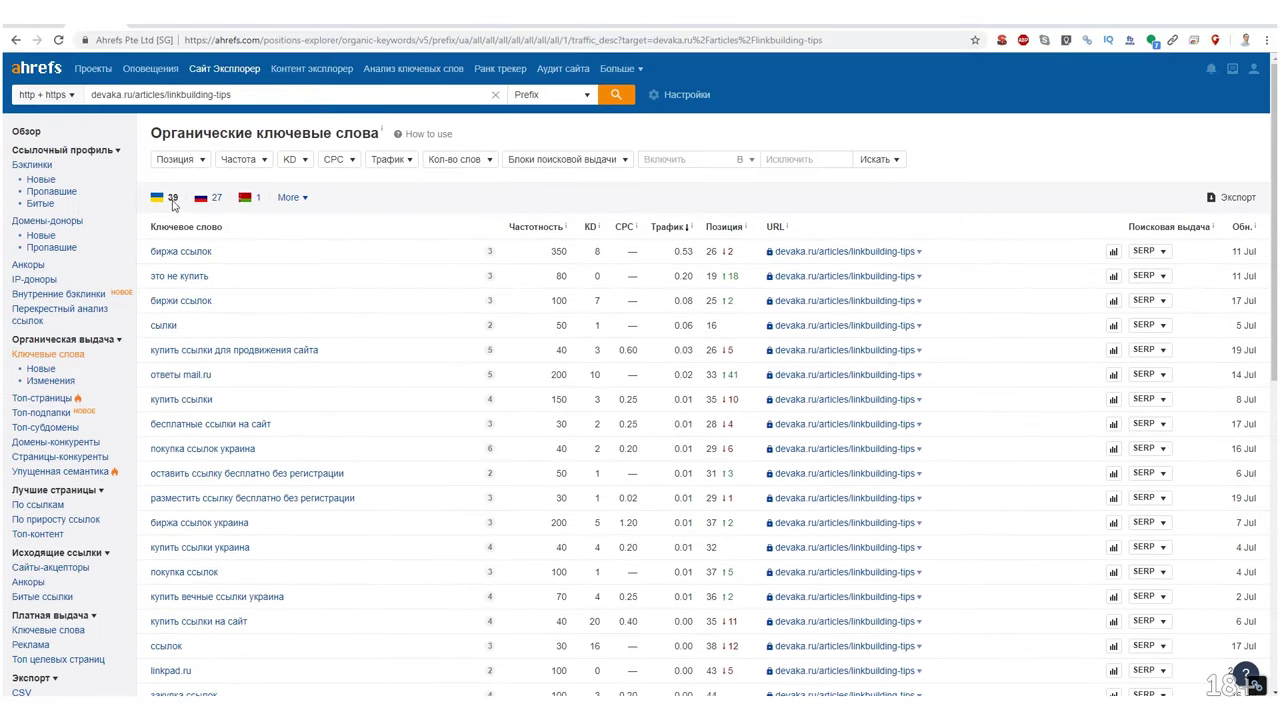
Show the article's organic keywords for Russia and examine their positions and traffic.
left_click(212, 200)
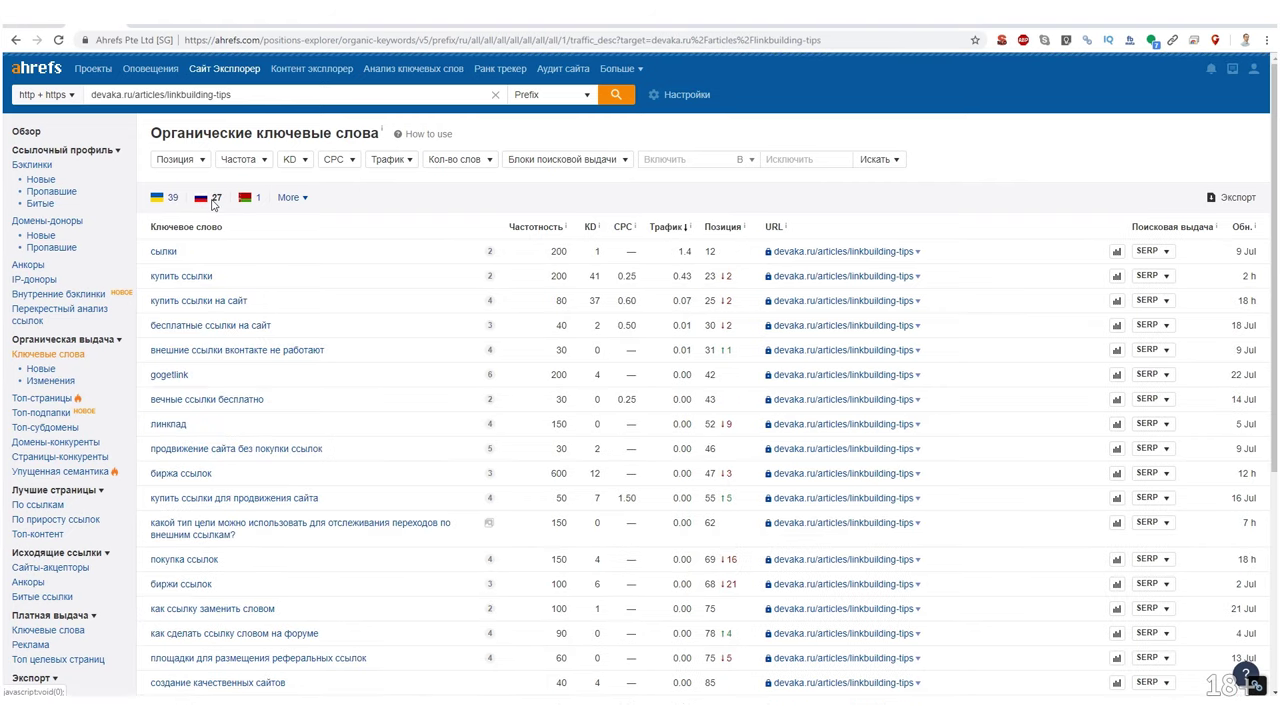
scroll(322, 282, "down", 1)
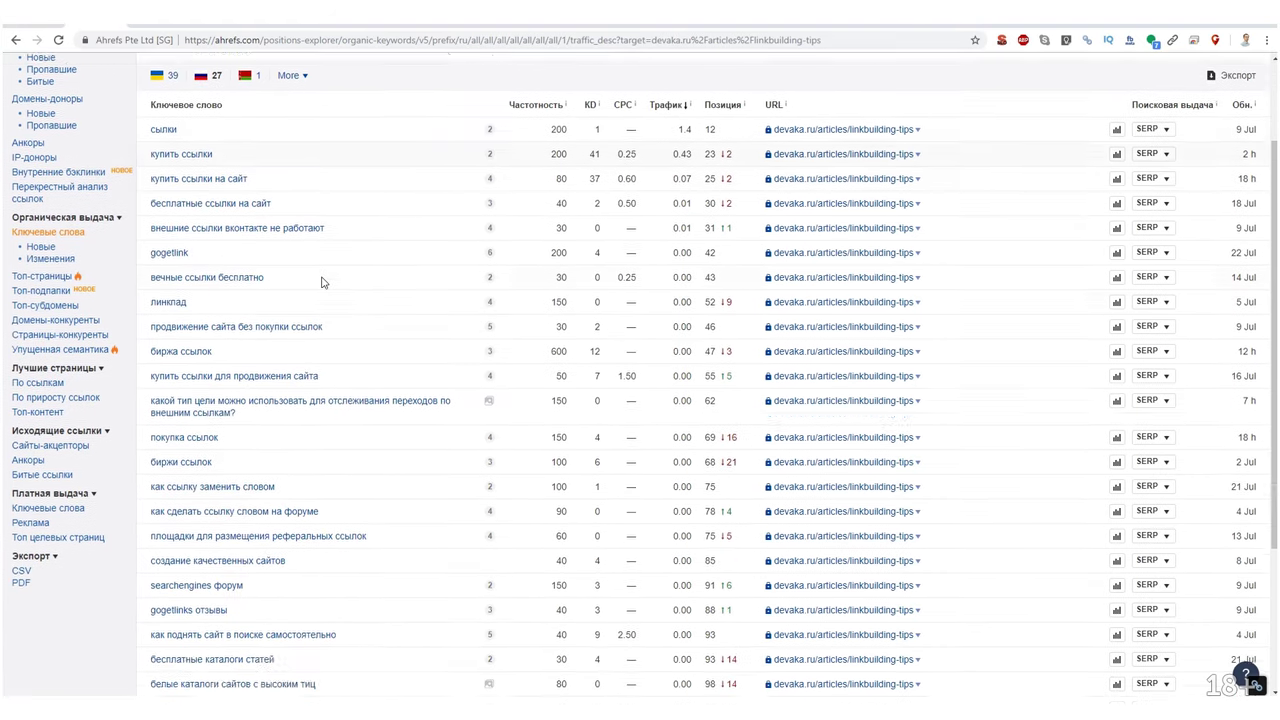
scroll(322, 282, "down", 1)
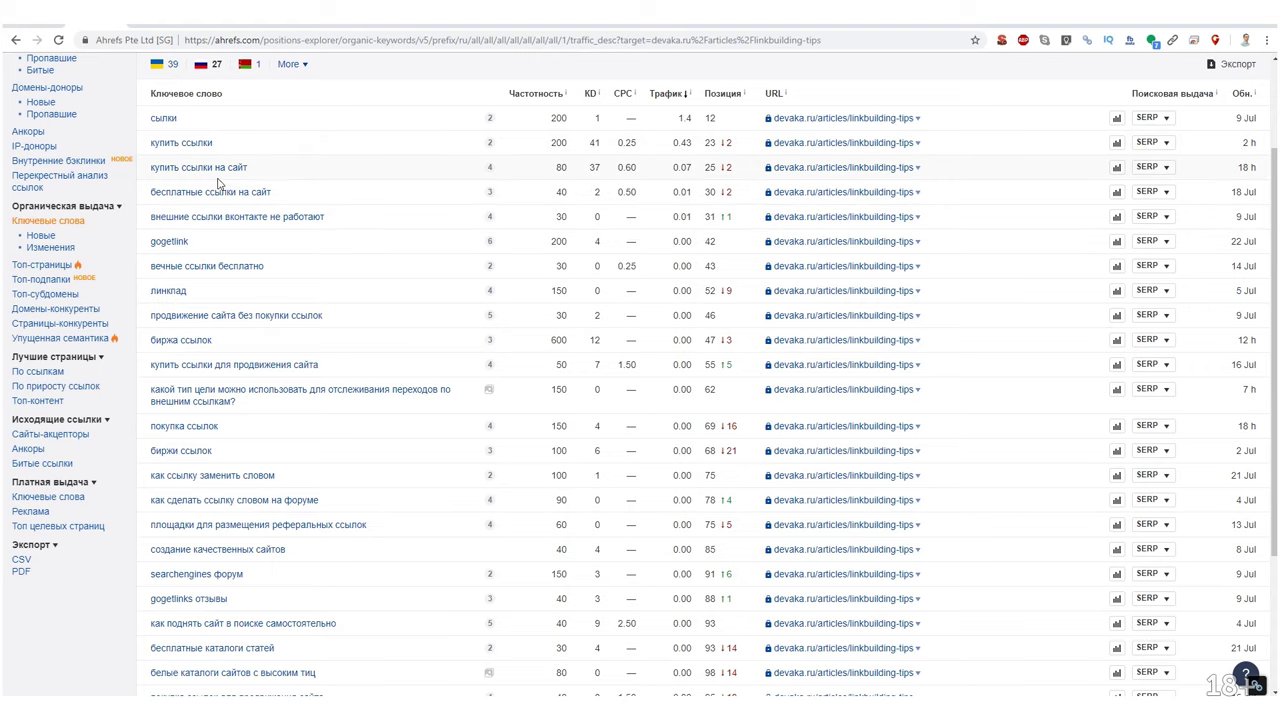
scroll(253, 199, "up", 2)
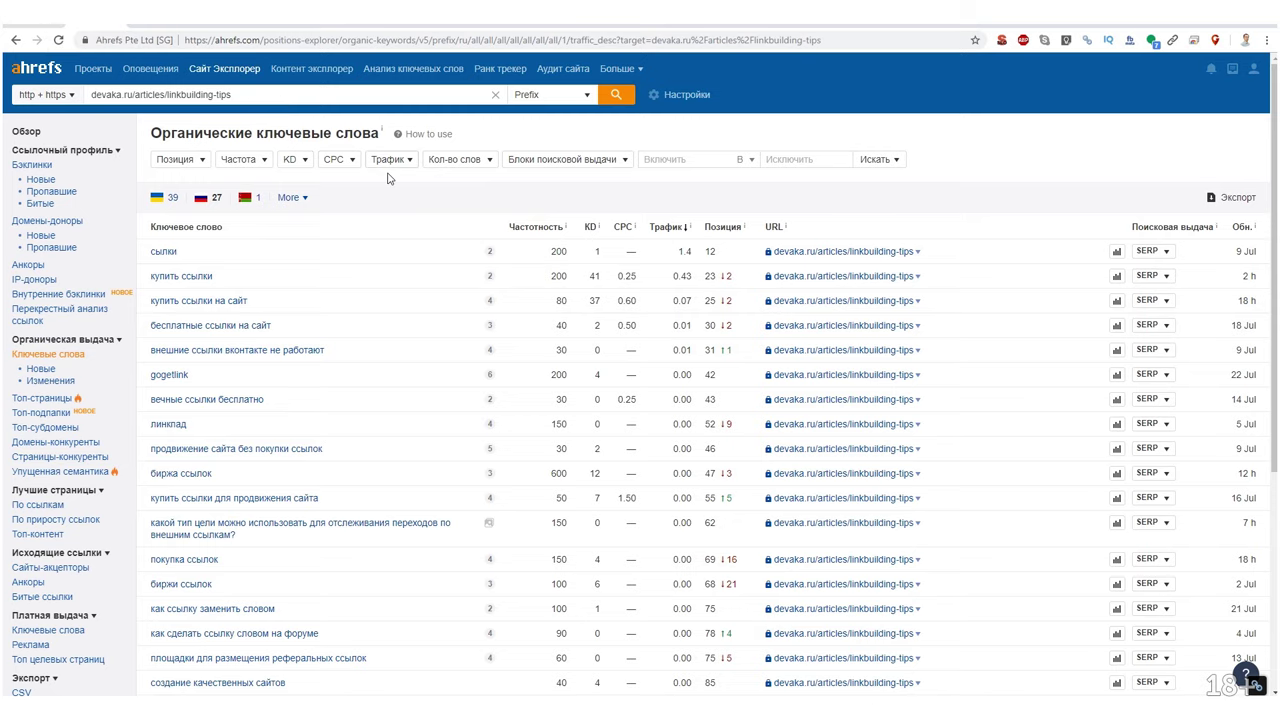
scroll(398, 177, "down", 5)
scroll(402, 195, "up", 5)
scroll(380, 400, "down", 5)
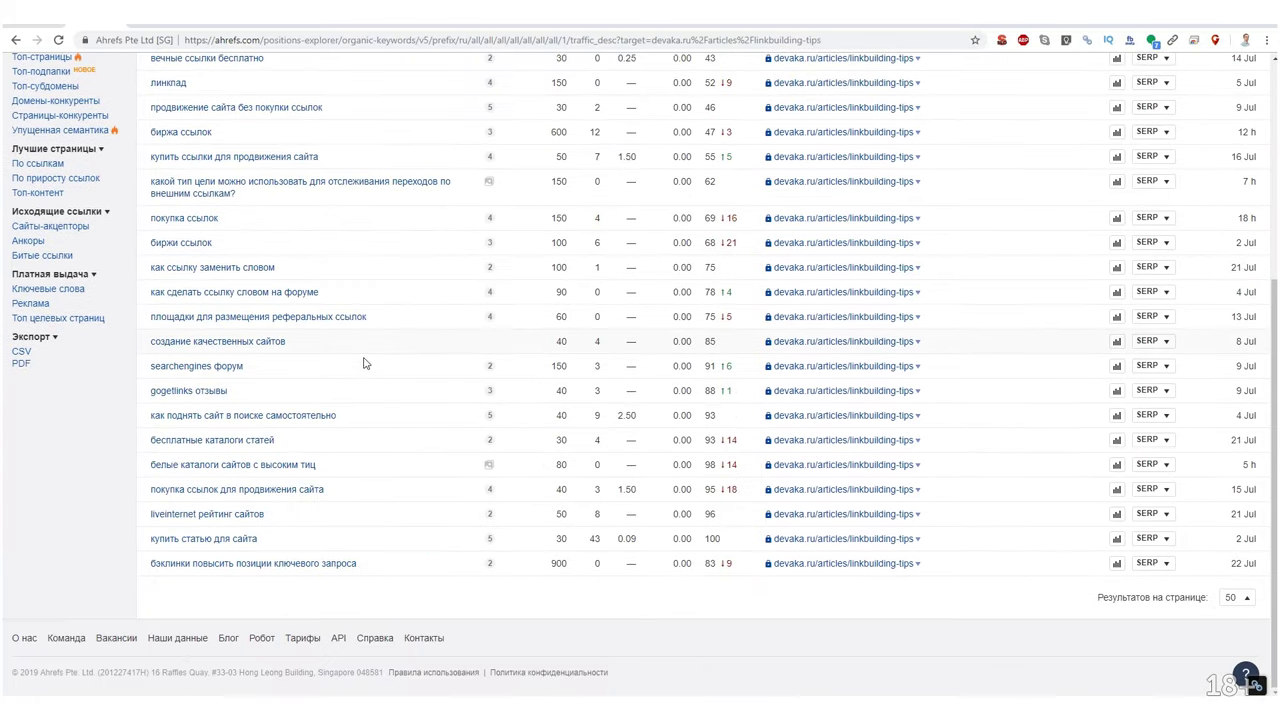
scroll(370, 485, "up", 4)
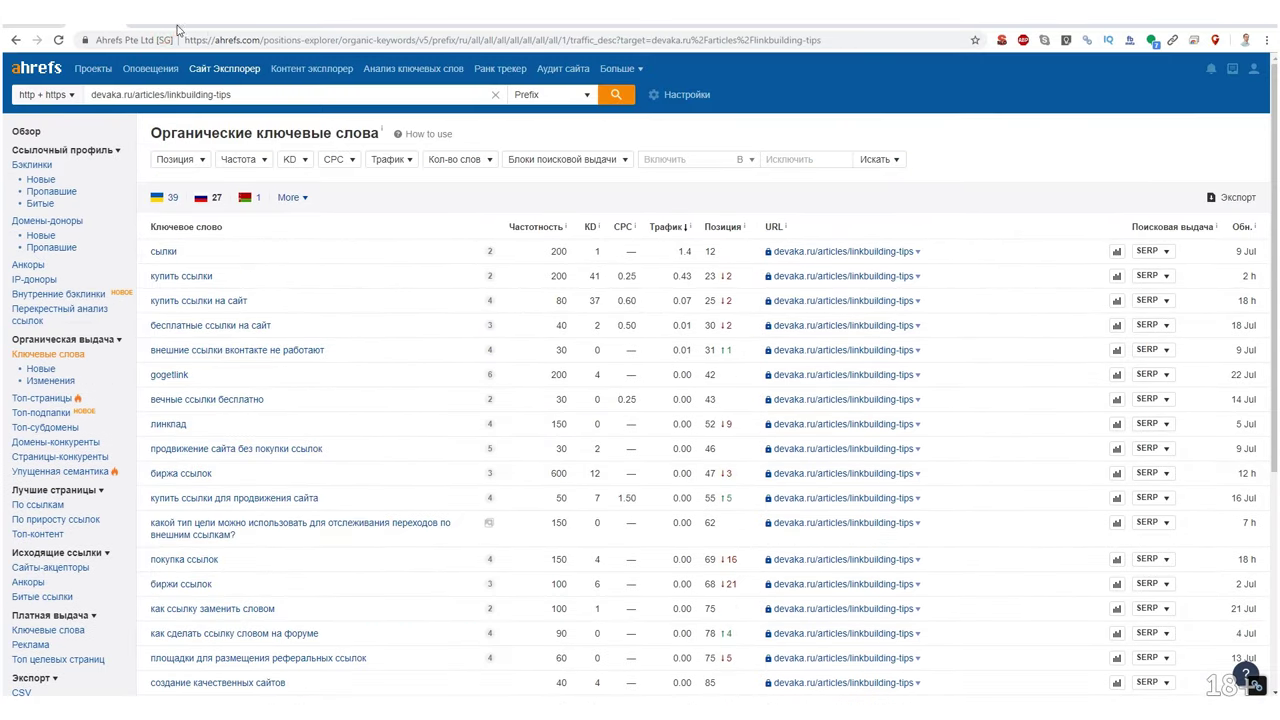
left_click(149, 40)
left_click(149, 40)
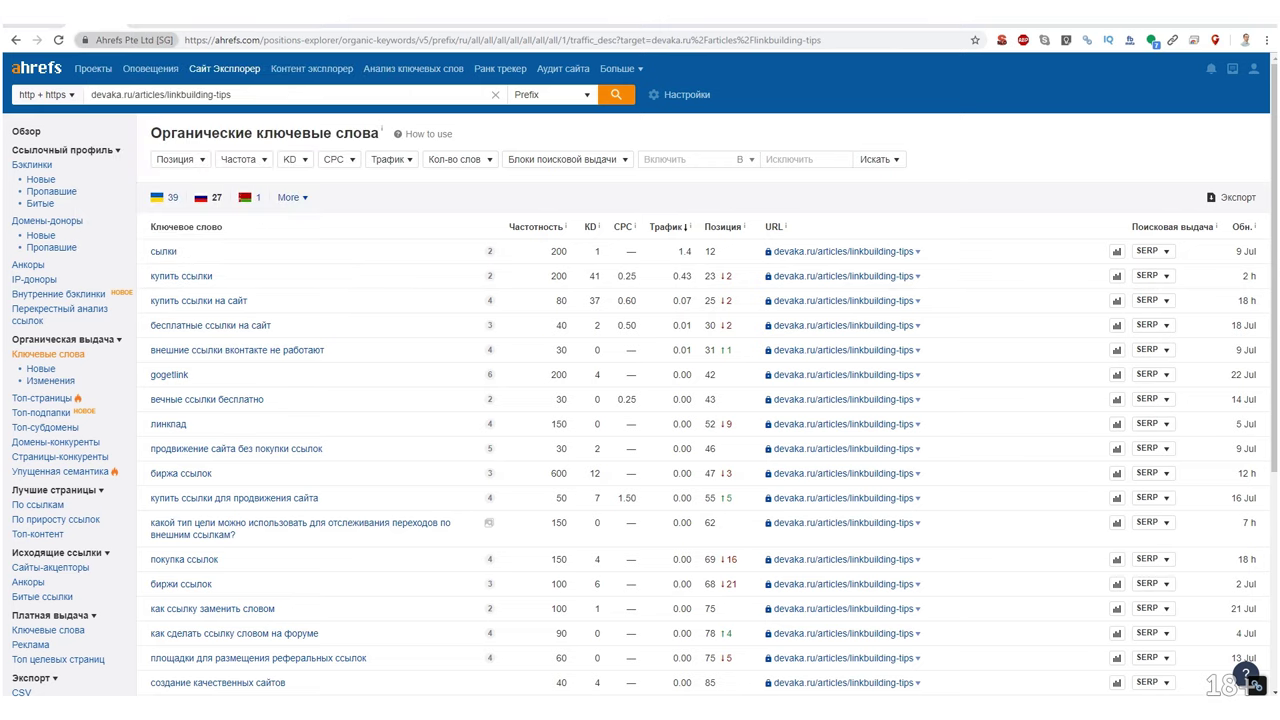